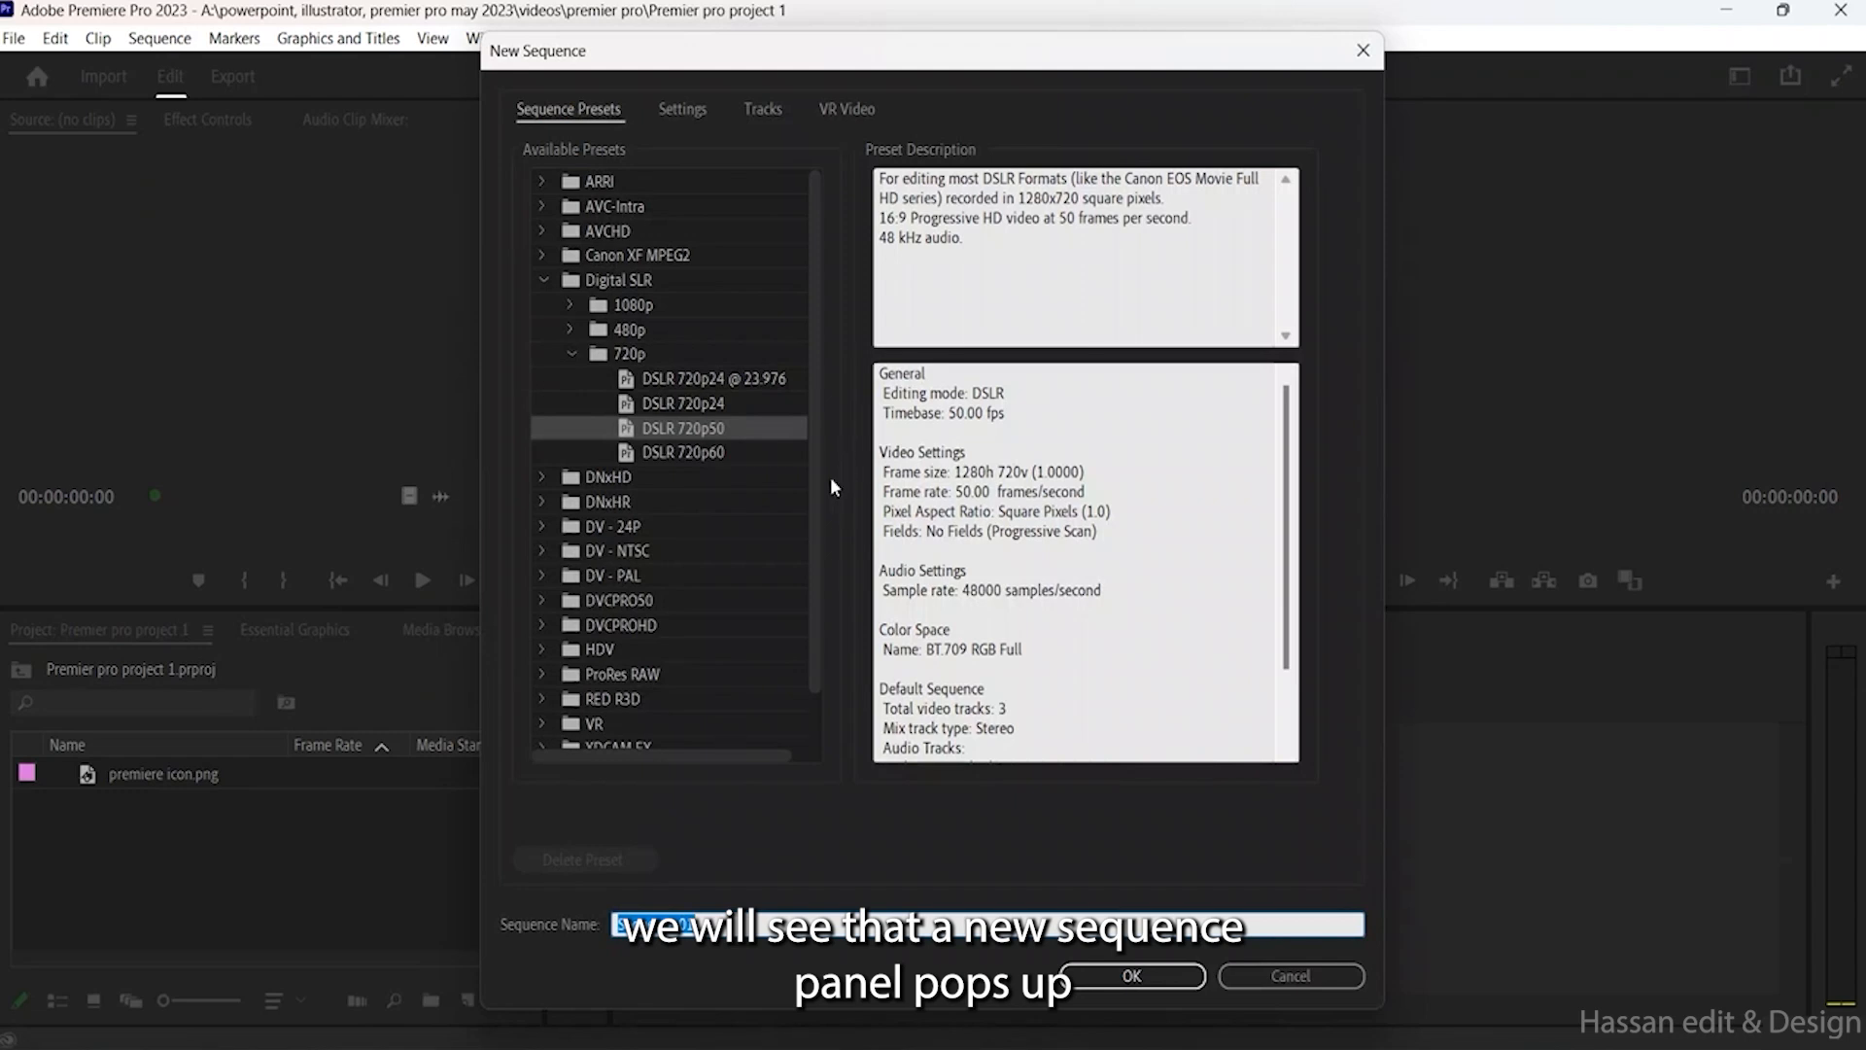
Step: Close the New Sequence dialog without creating a sequence
{"action": "left_click_drag", "start_coordinate": [733, 55], "coordinate": [652, 60]}
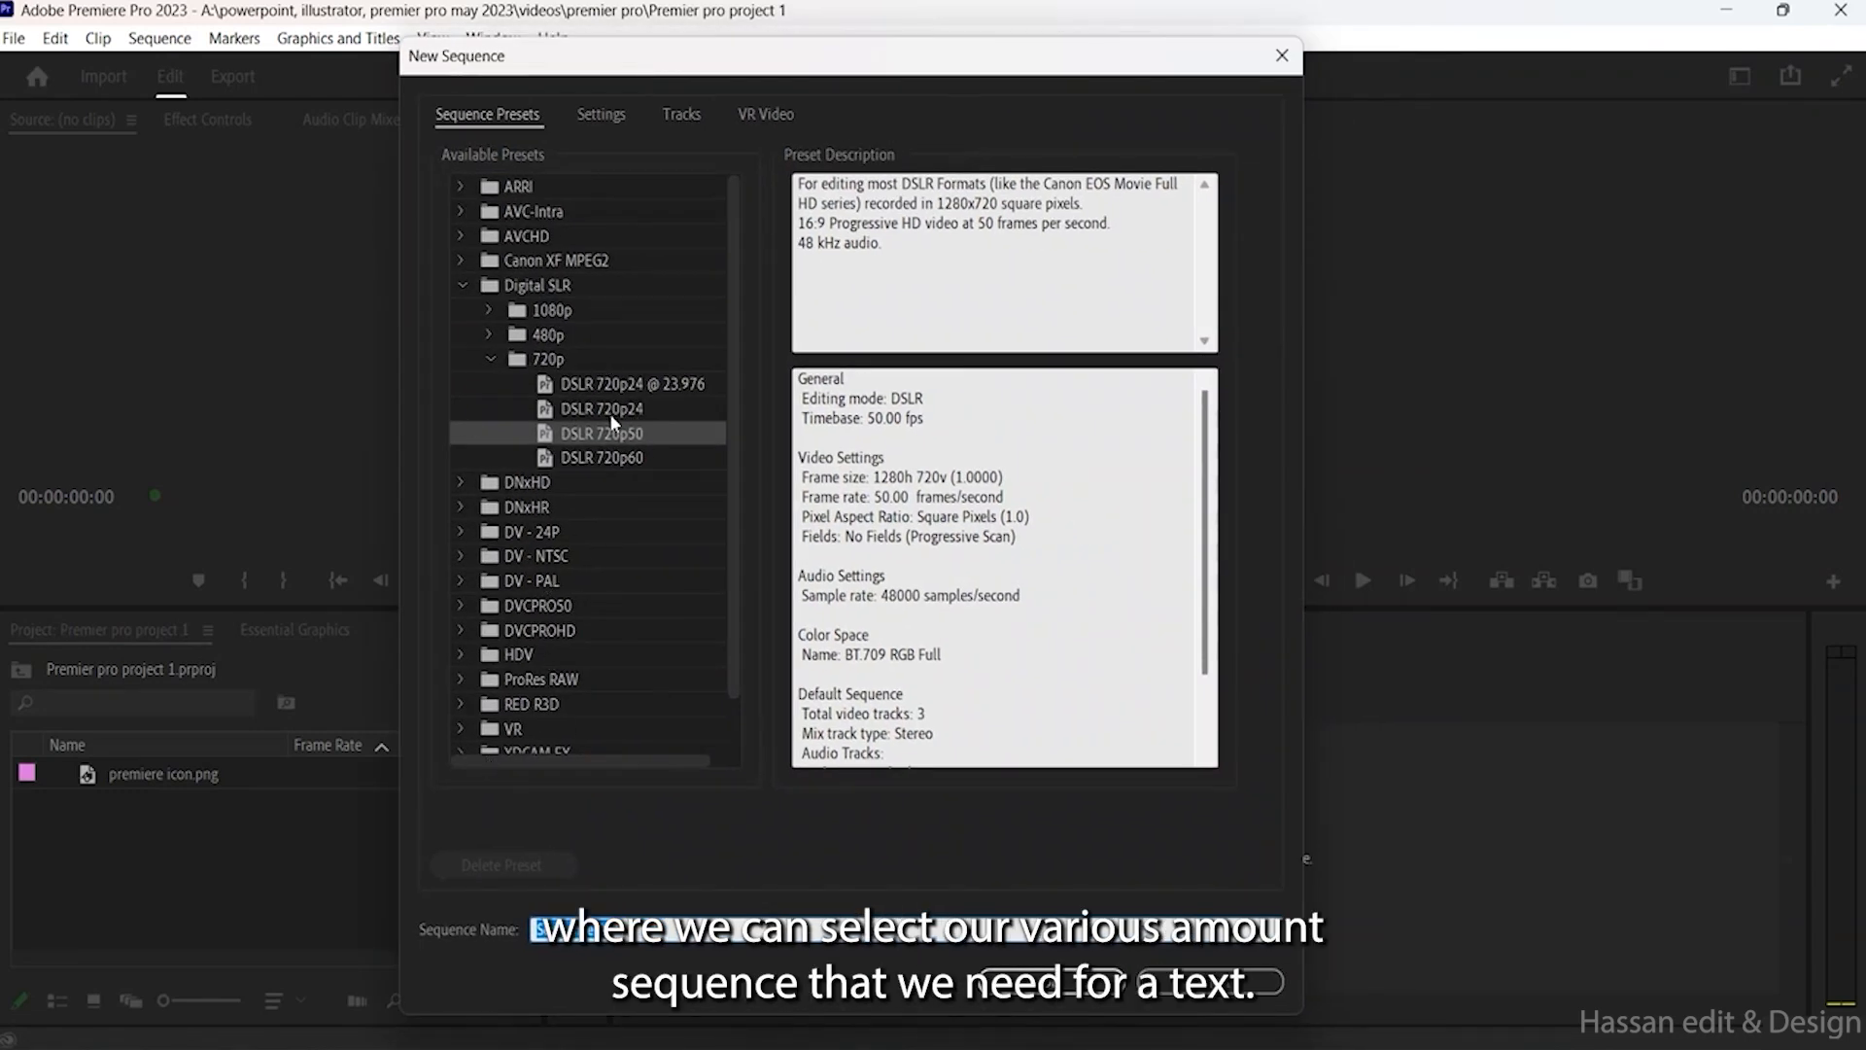
{"action": "left_click", "coordinate": [1211, 983]}
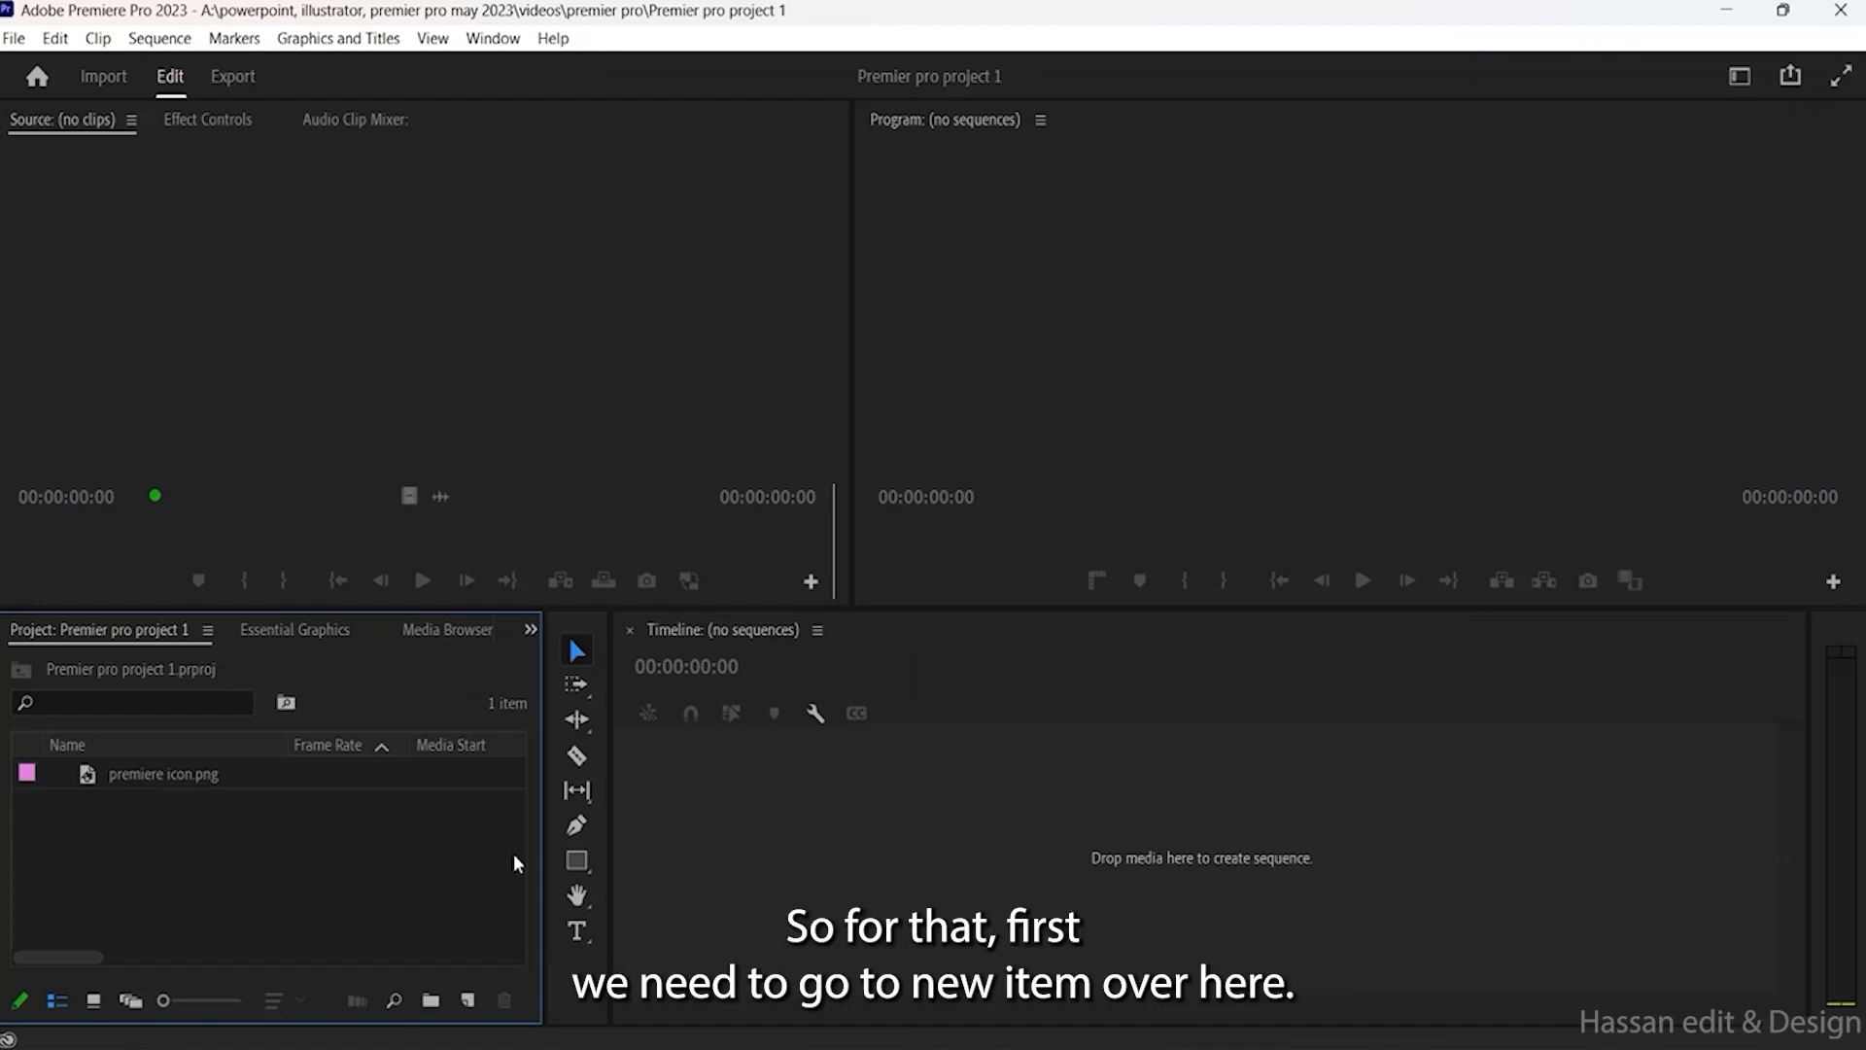
Step: Start a new 1280 × 720 color matte with a 50.00 fps timebase and Square Pixels (1.0)
{"action": "left_click", "coordinate": [462, 998]}
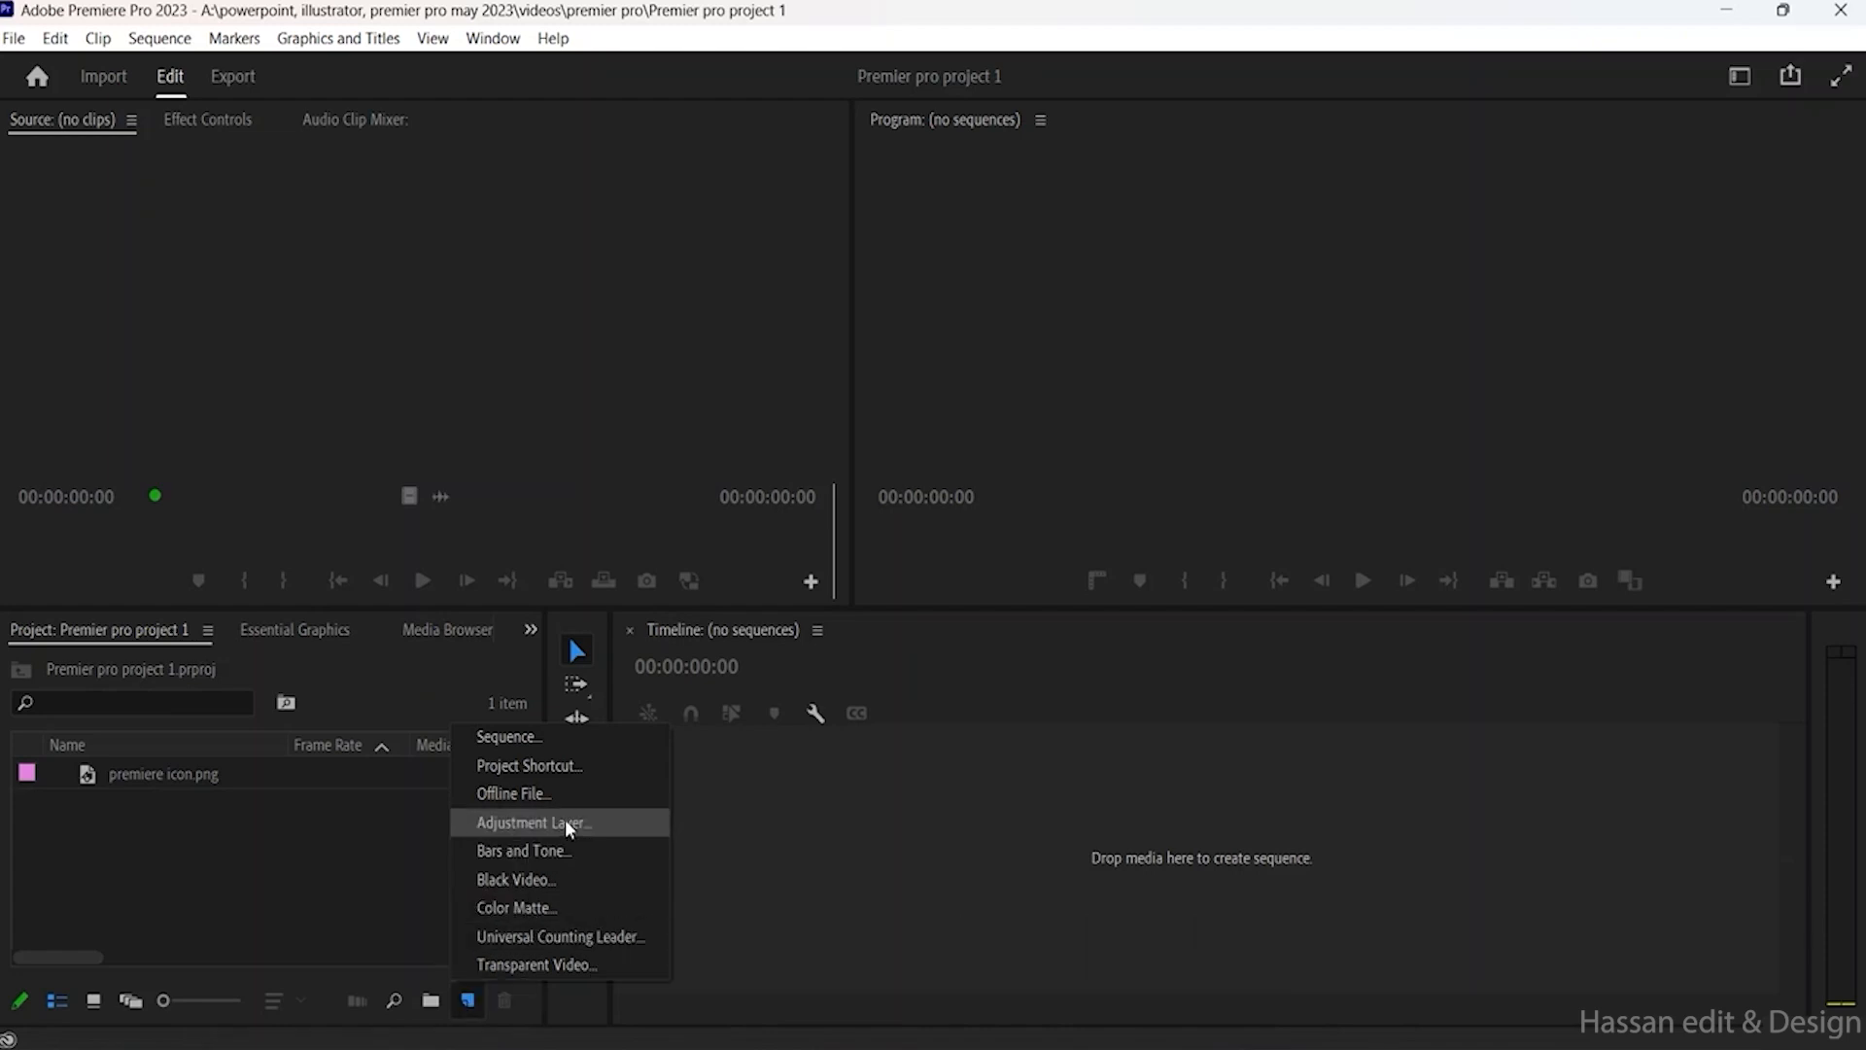
{"action": "left_click", "coordinate": [538, 907]}
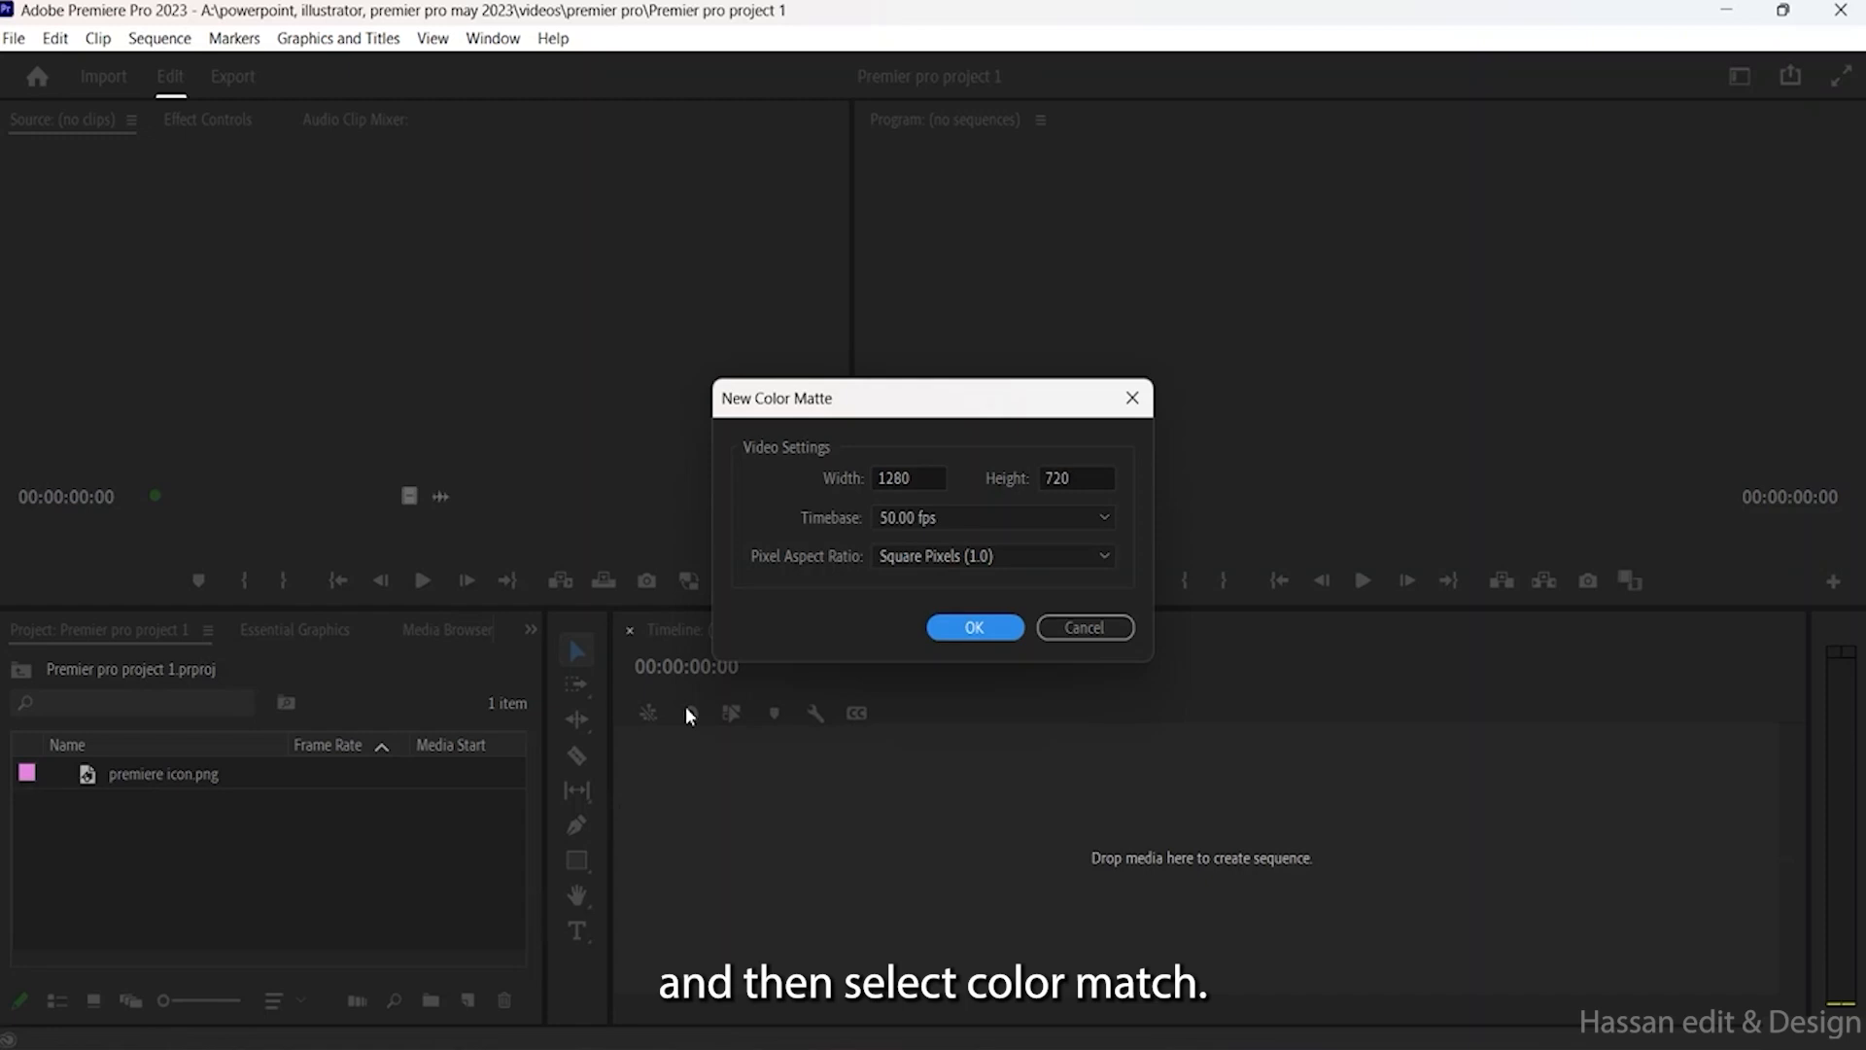
{"action": "left_click_drag", "start_coordinate": [897, 406], "coordinate": [857, 399]}
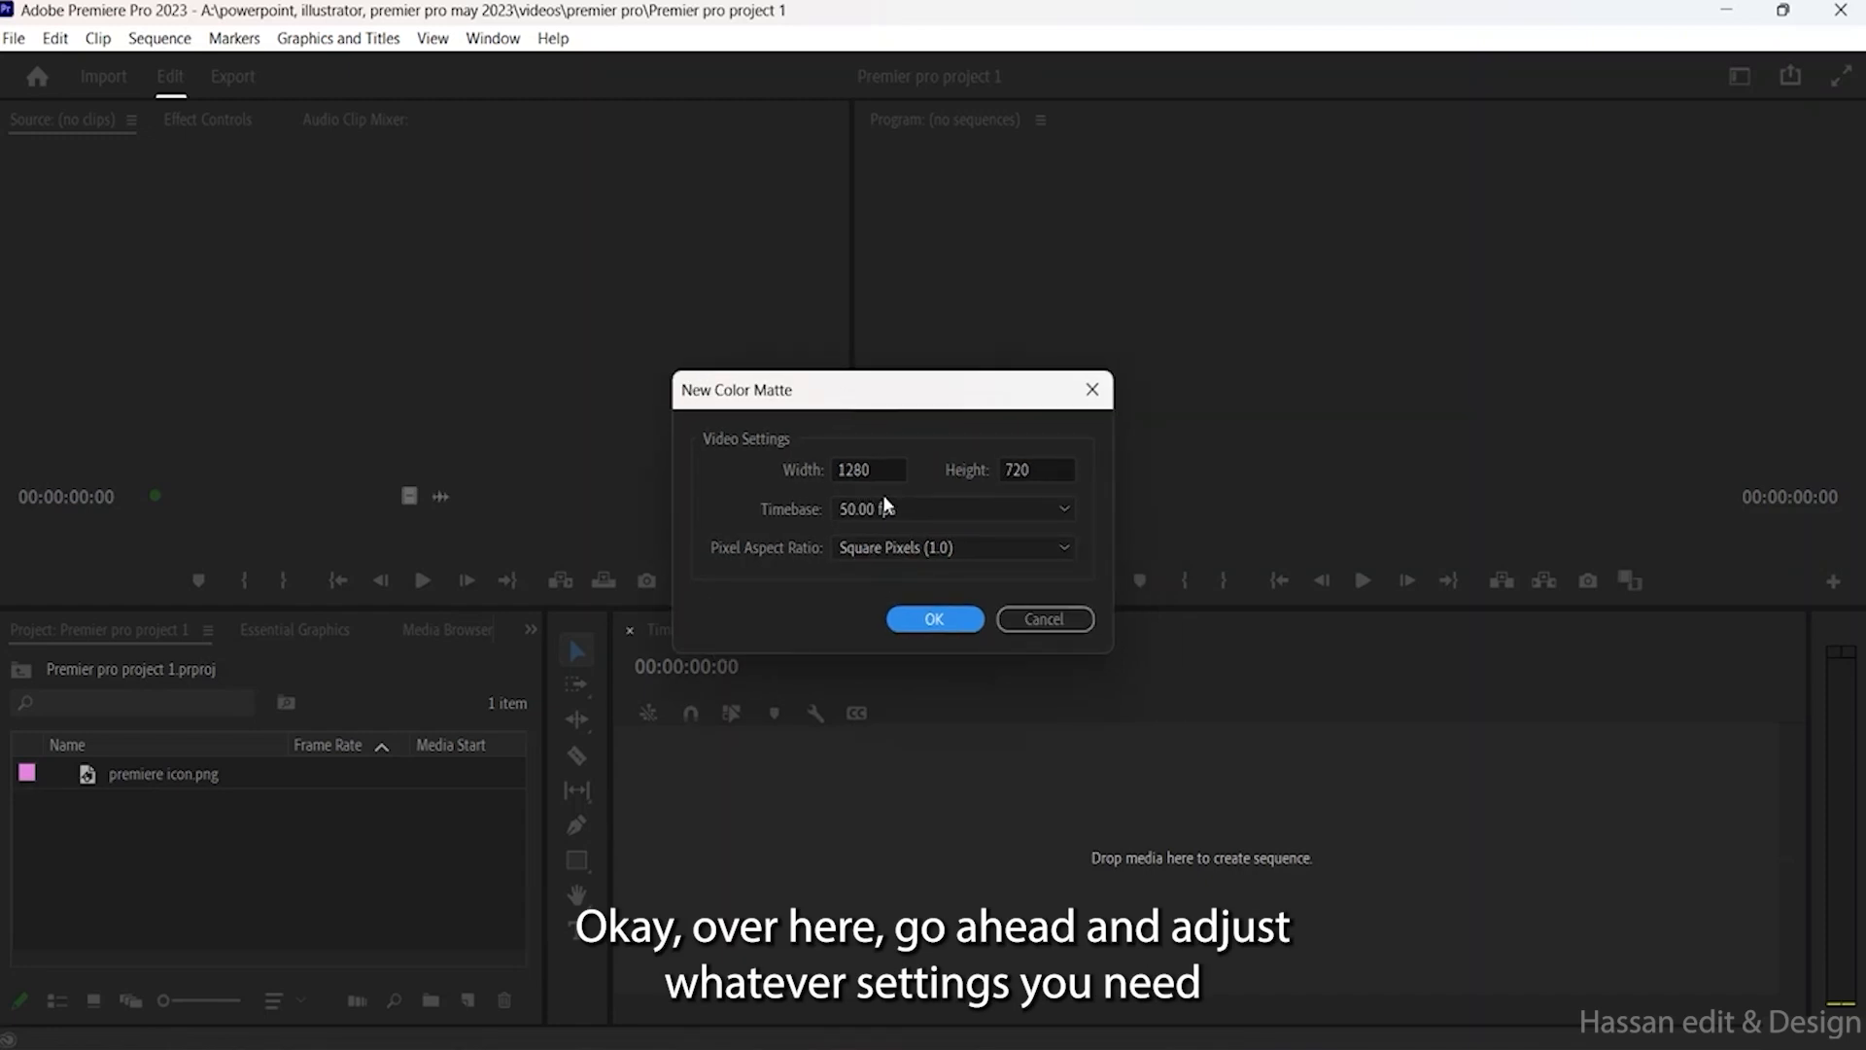
{"action": "left_click_drag", "start_coordinate": [874, 407], "coordinate": [807, 403]}
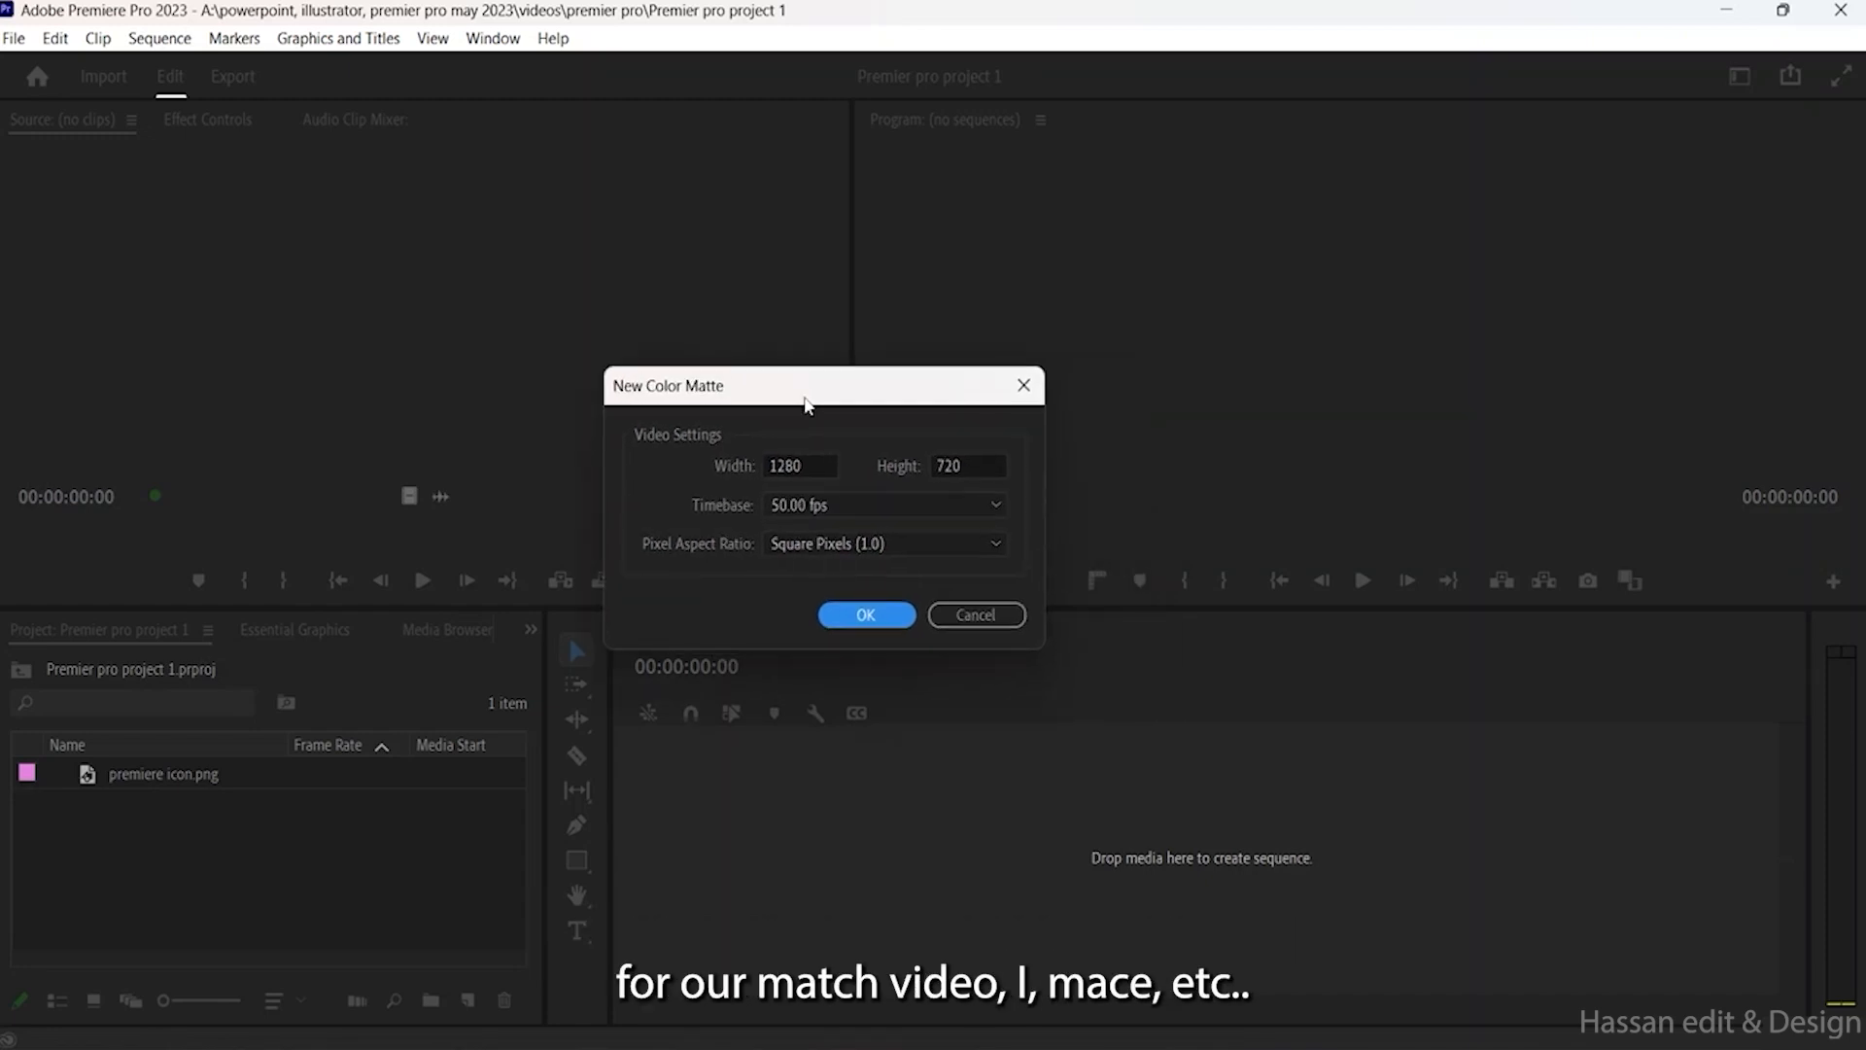
{"action": "left_click", "coordinate": [872, 510]}
{"action": "left_click", "coordinate": [818, 511]}
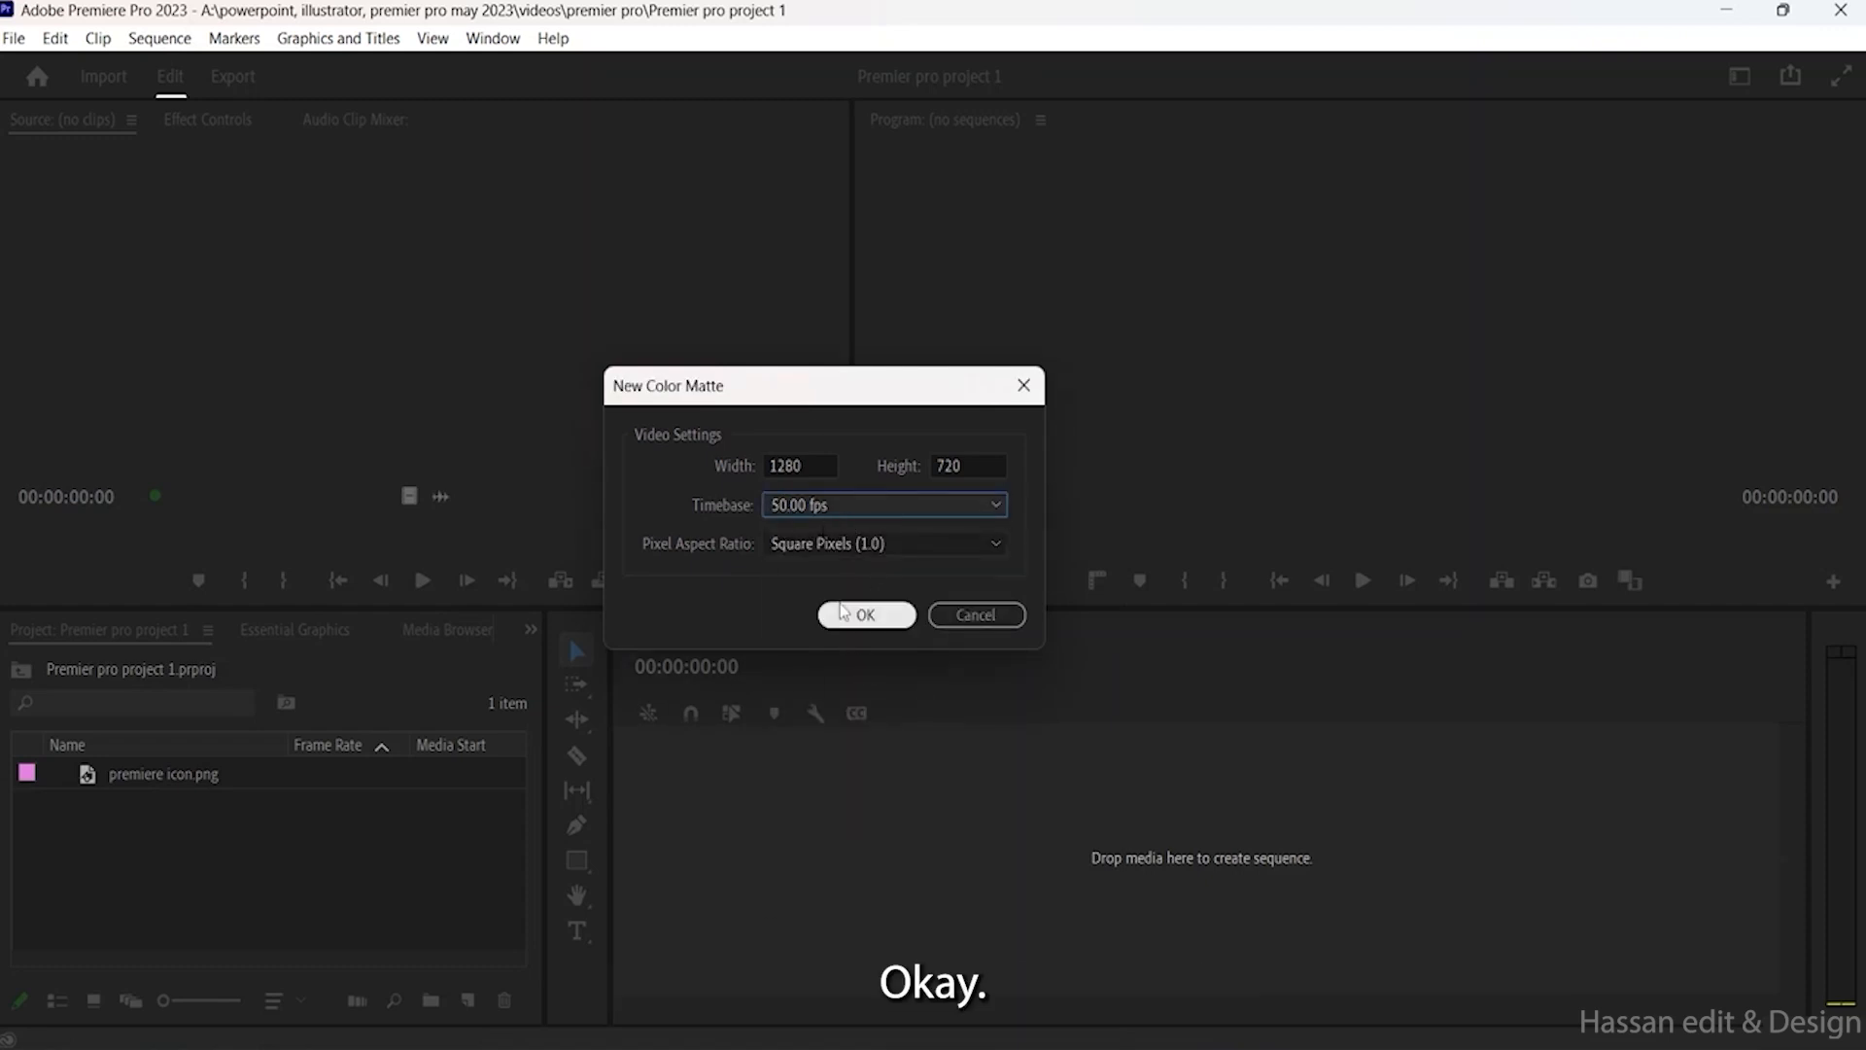
{"action": "left_click", "coordinate": [856, 550]}
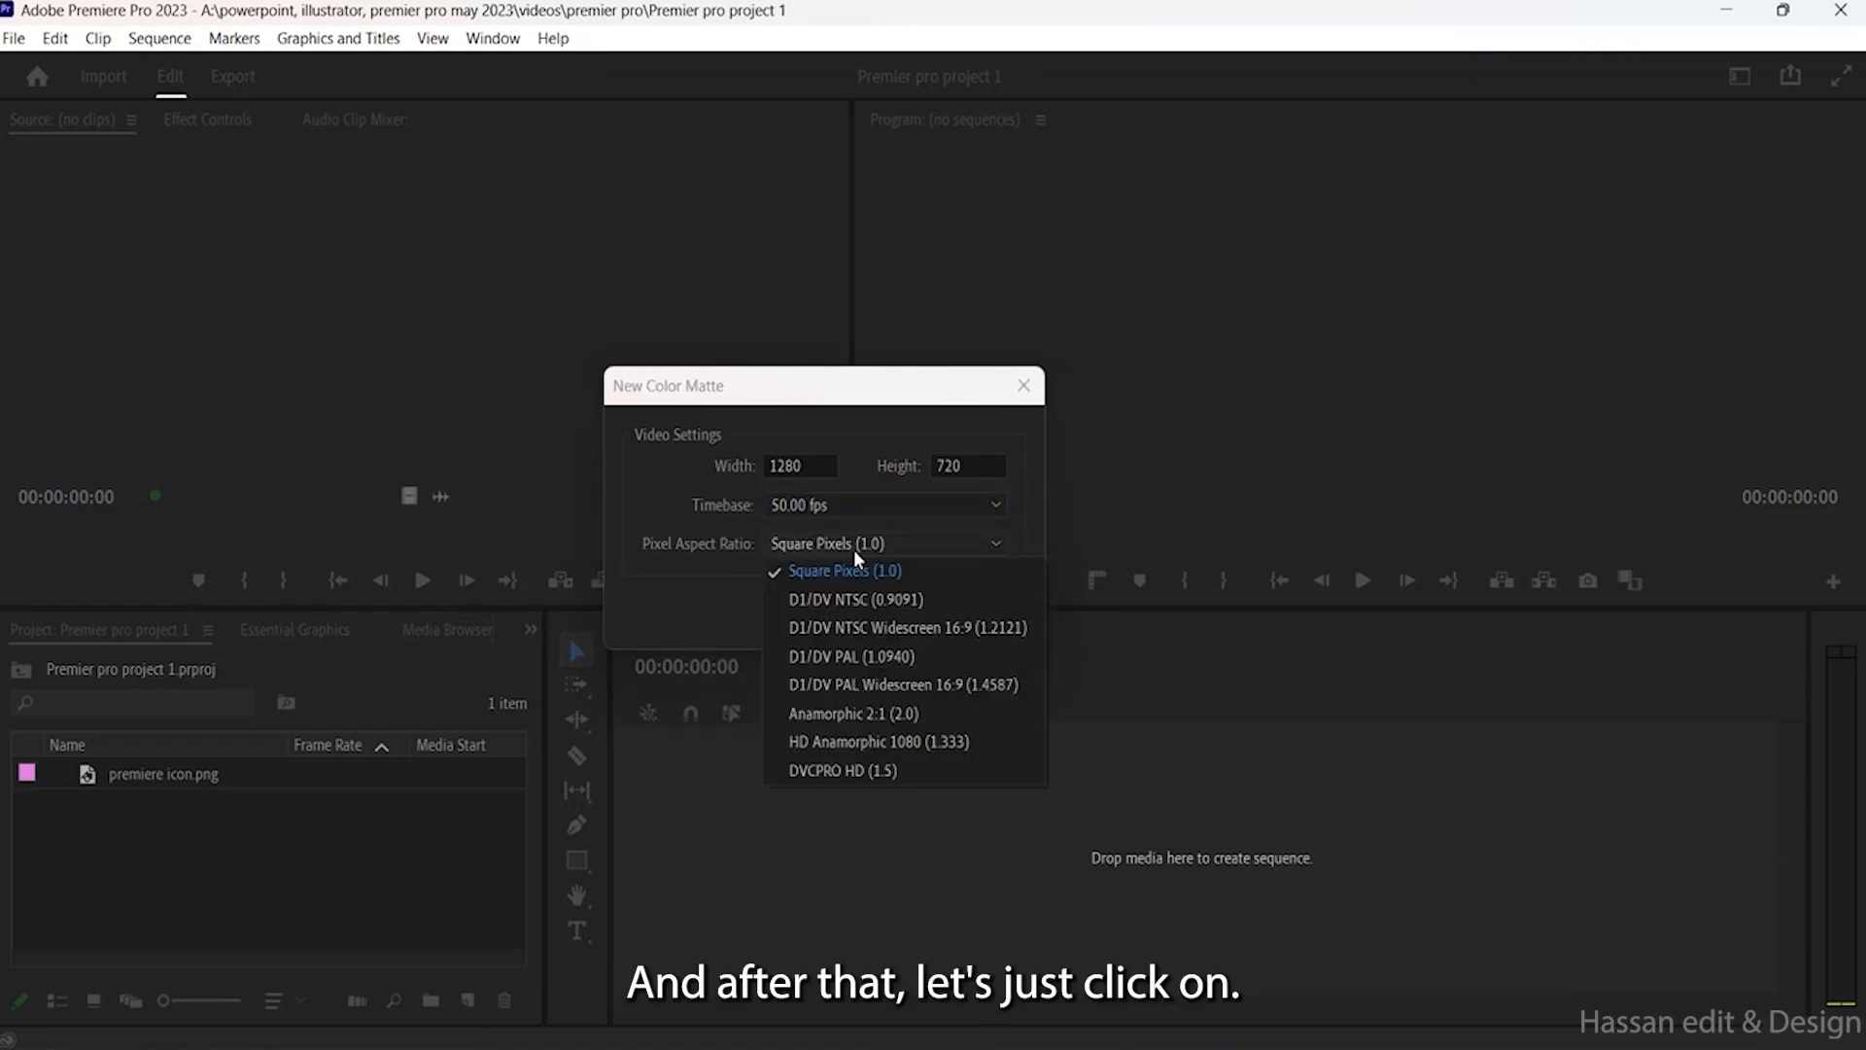
{"action": "left_click", "coordinate": [845, 571]}
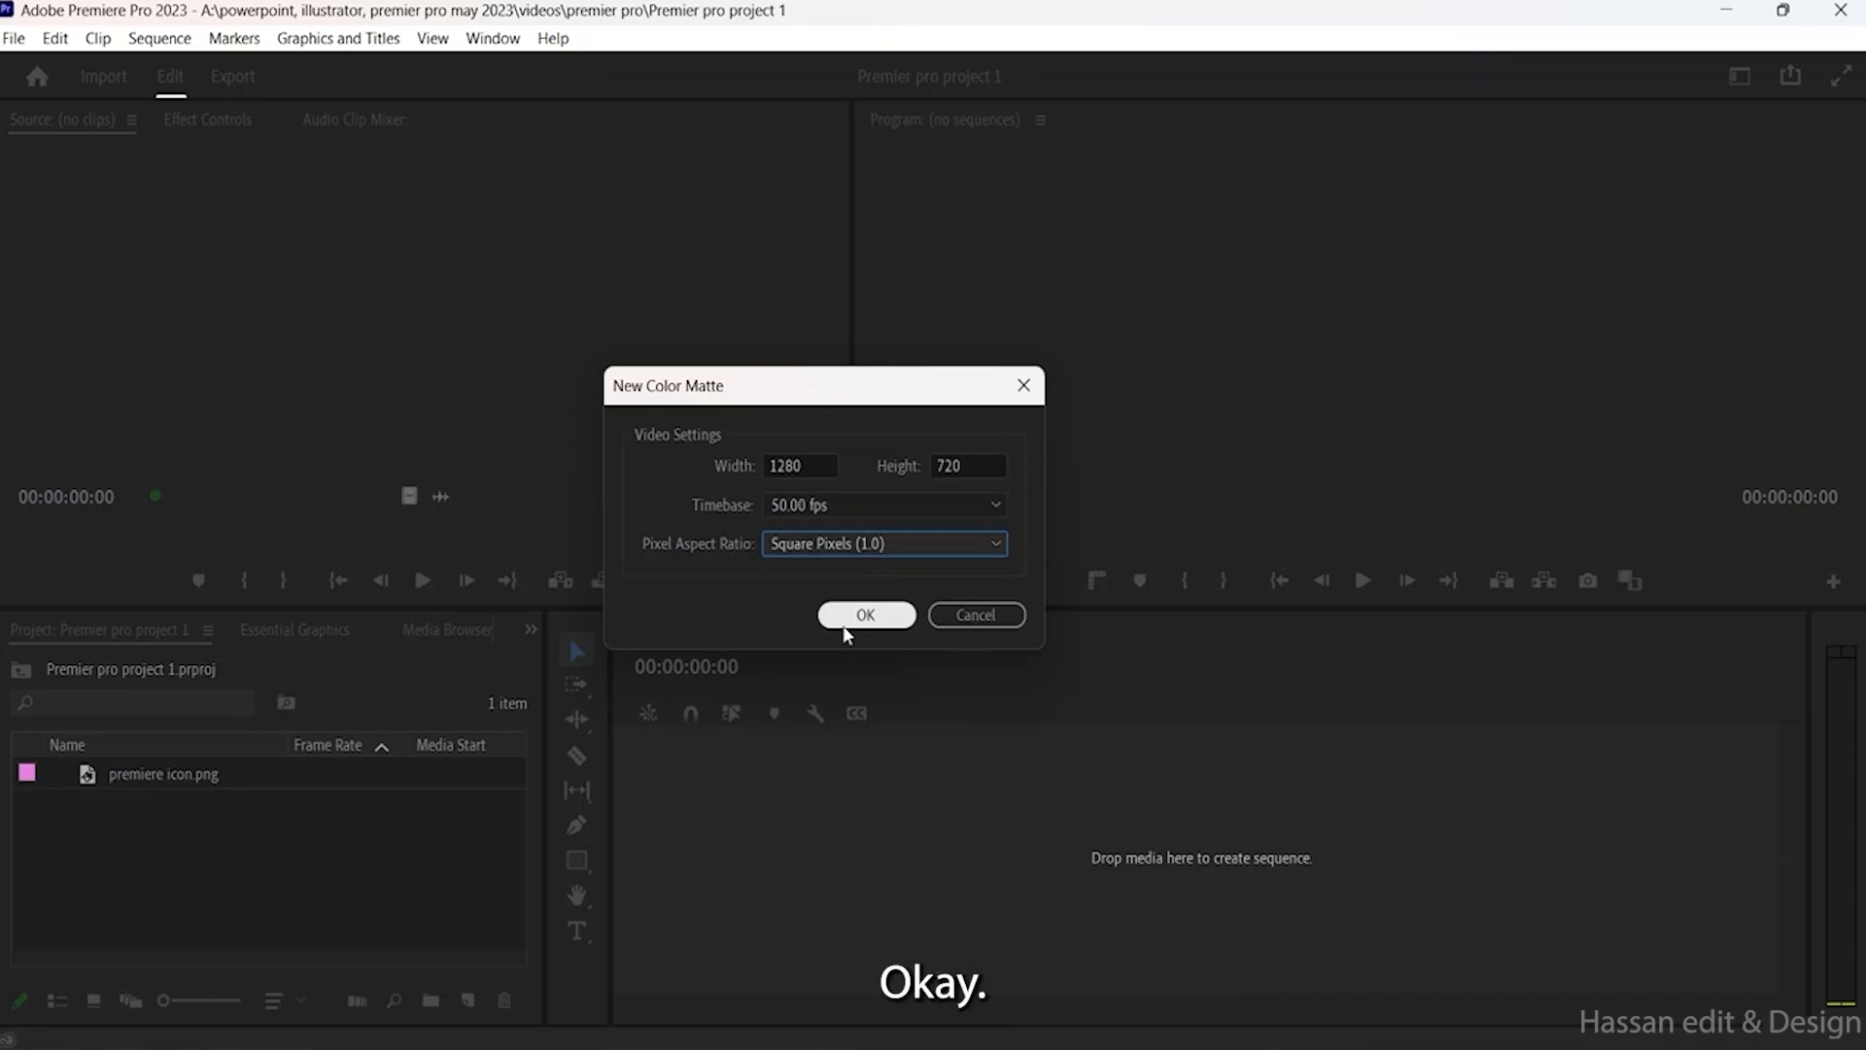
{"action": "left_click", "coordinate": [845, 626]}
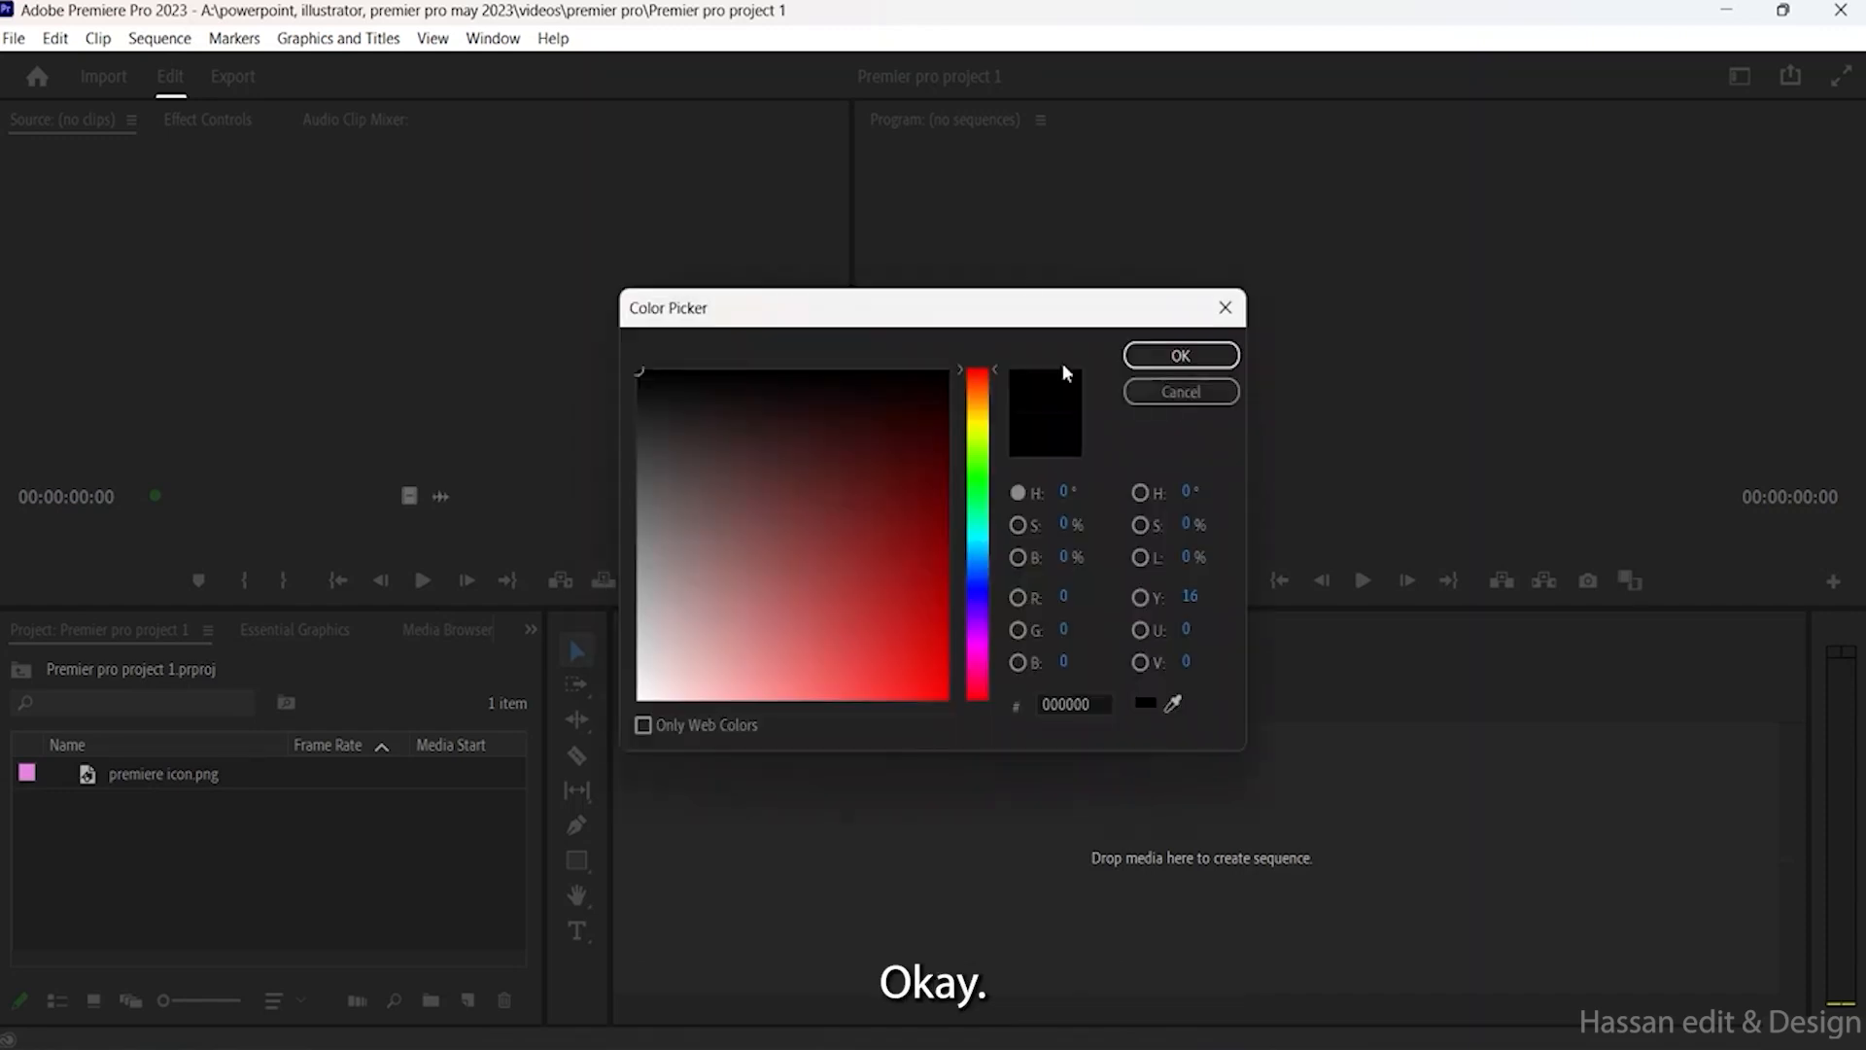
Step: Choose the blue 1880A8 as the matte color and accept the name Color Matte
{"action": "left_click_drag", "start_coordinate": [949, 321], "coordinate": [796, 334]}
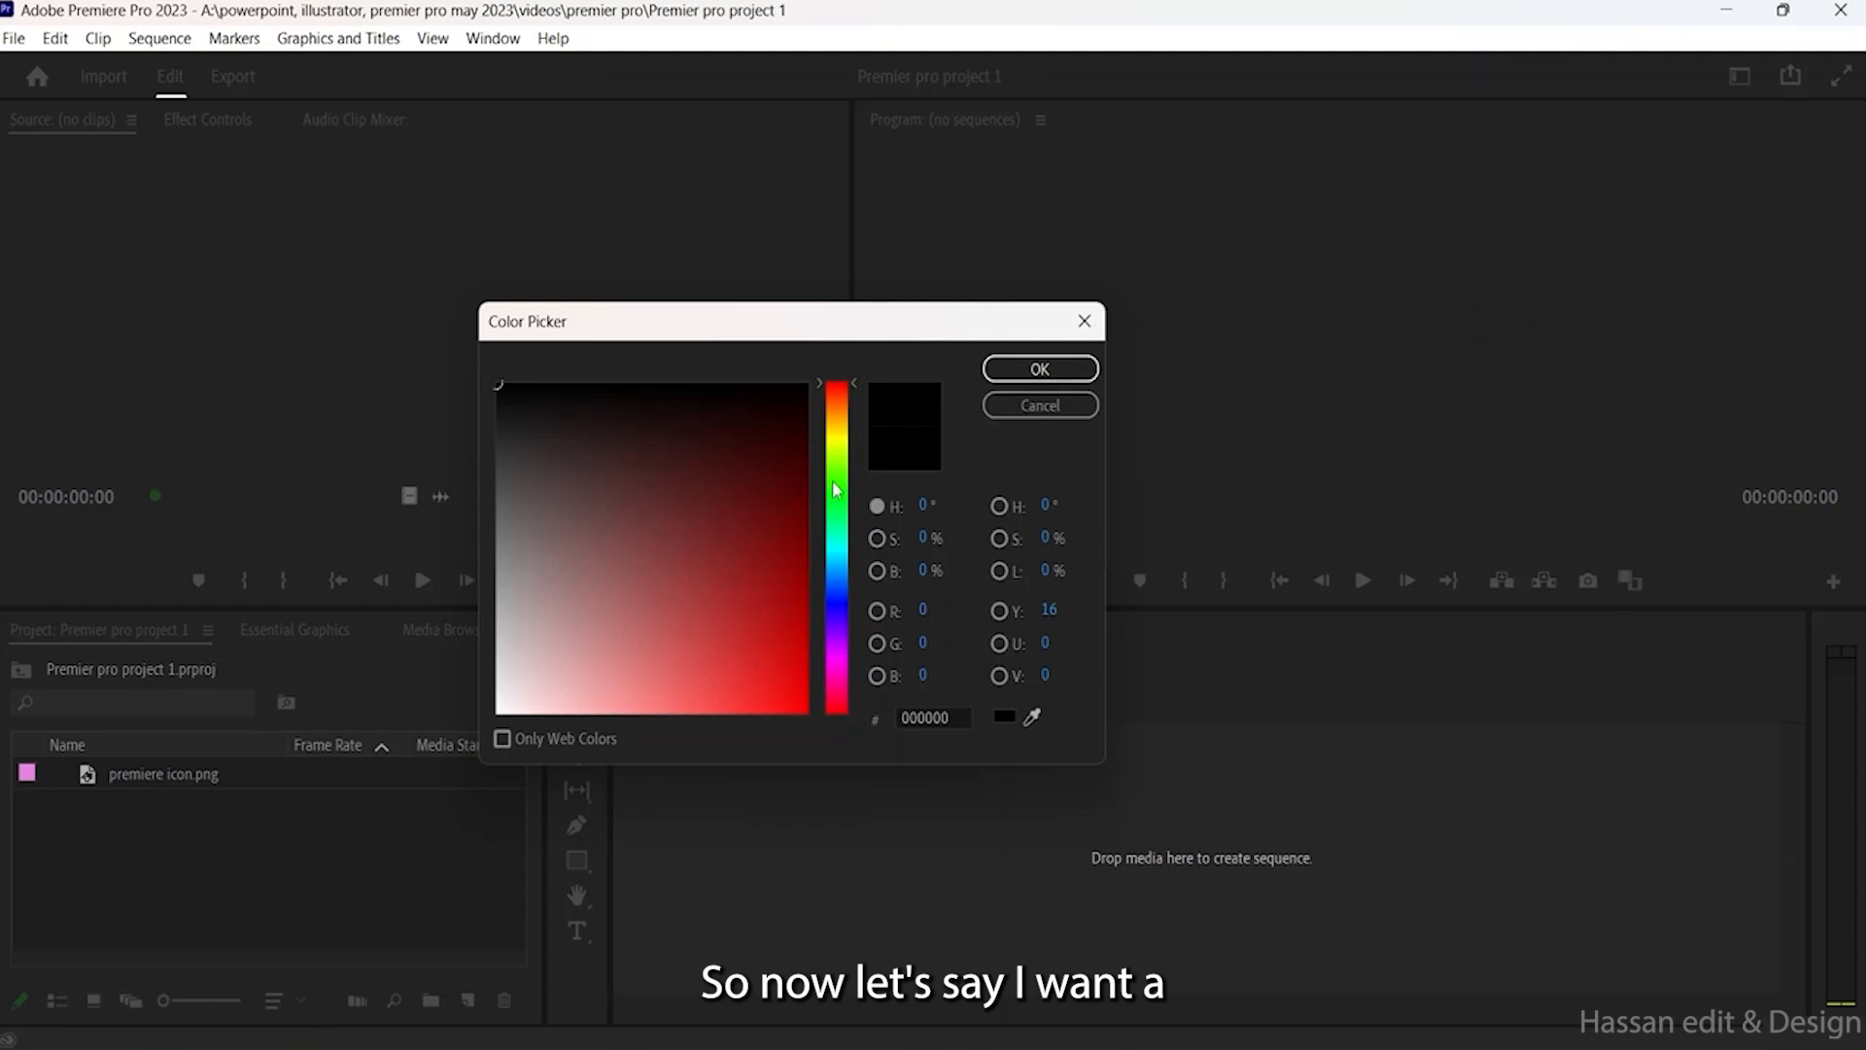
{"action": "left_click", "coordinate": [835, 565]}
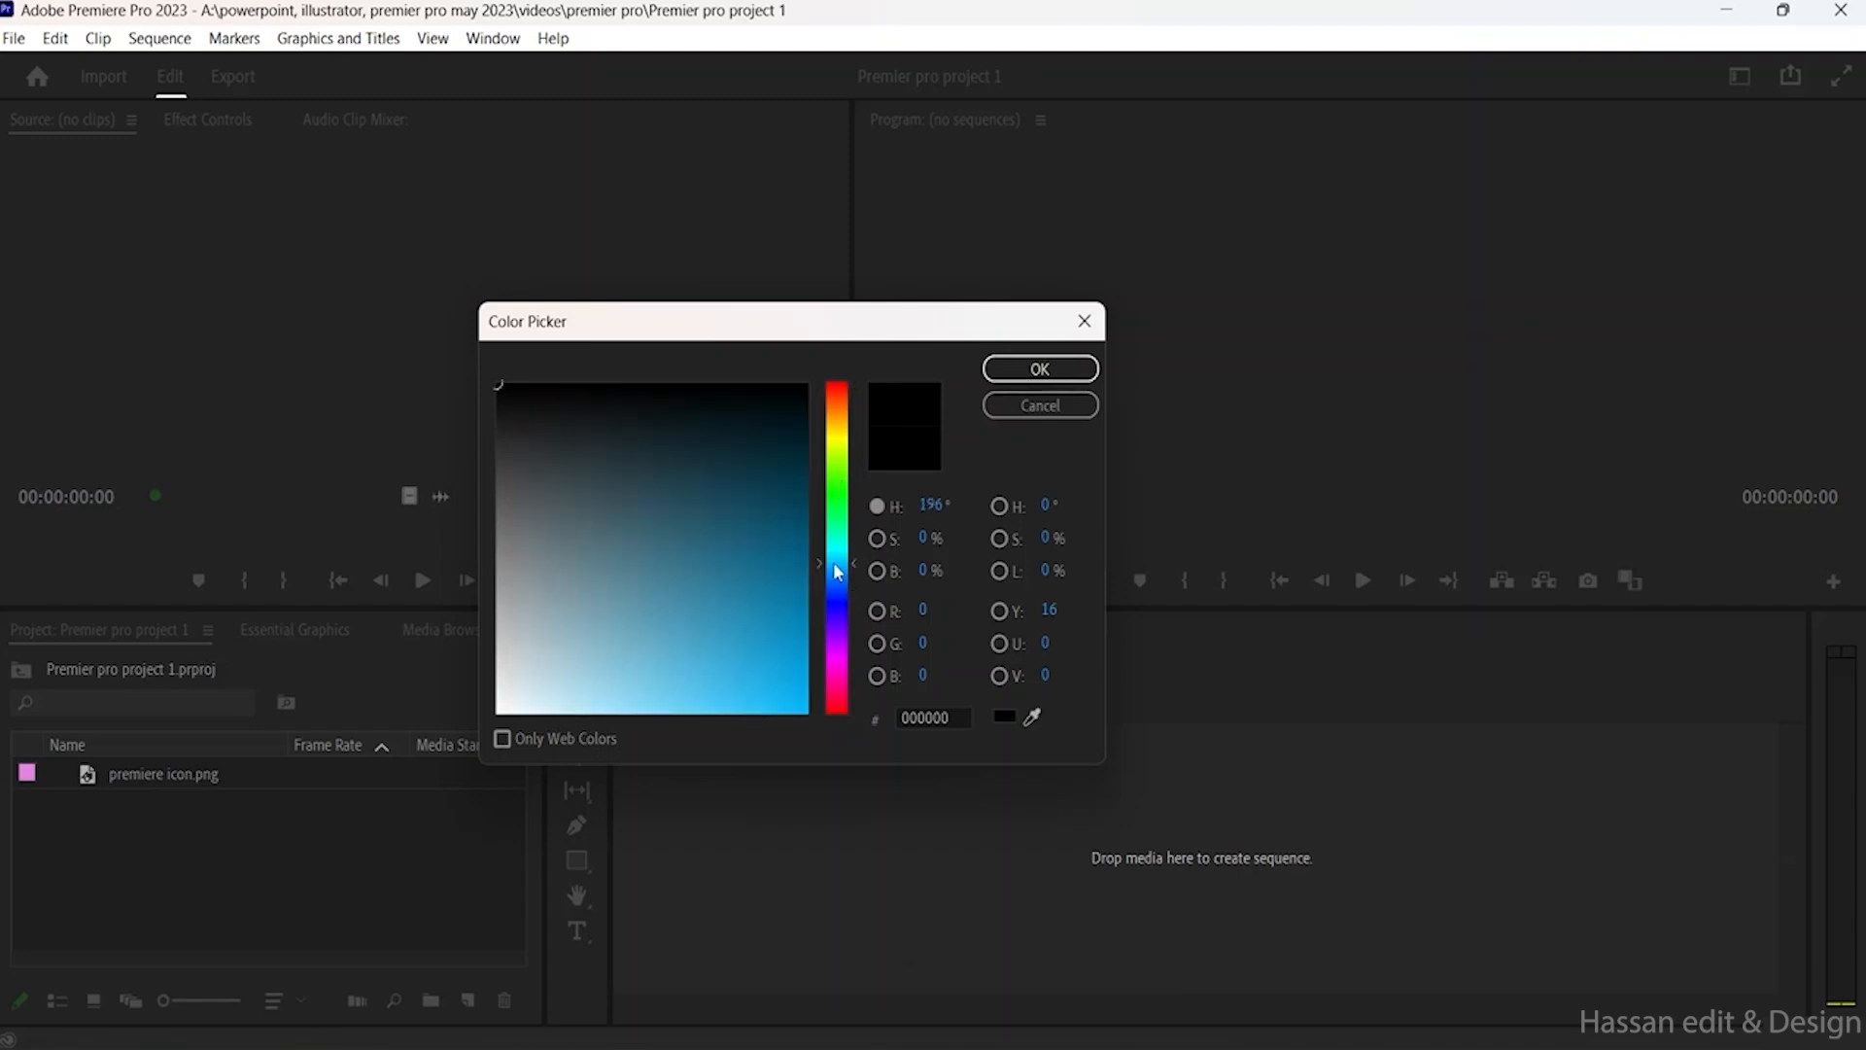
{"action": "left_click", "coordinate": [762, 443]}
{"action": "left_click", "coordinate": [736, 501]}
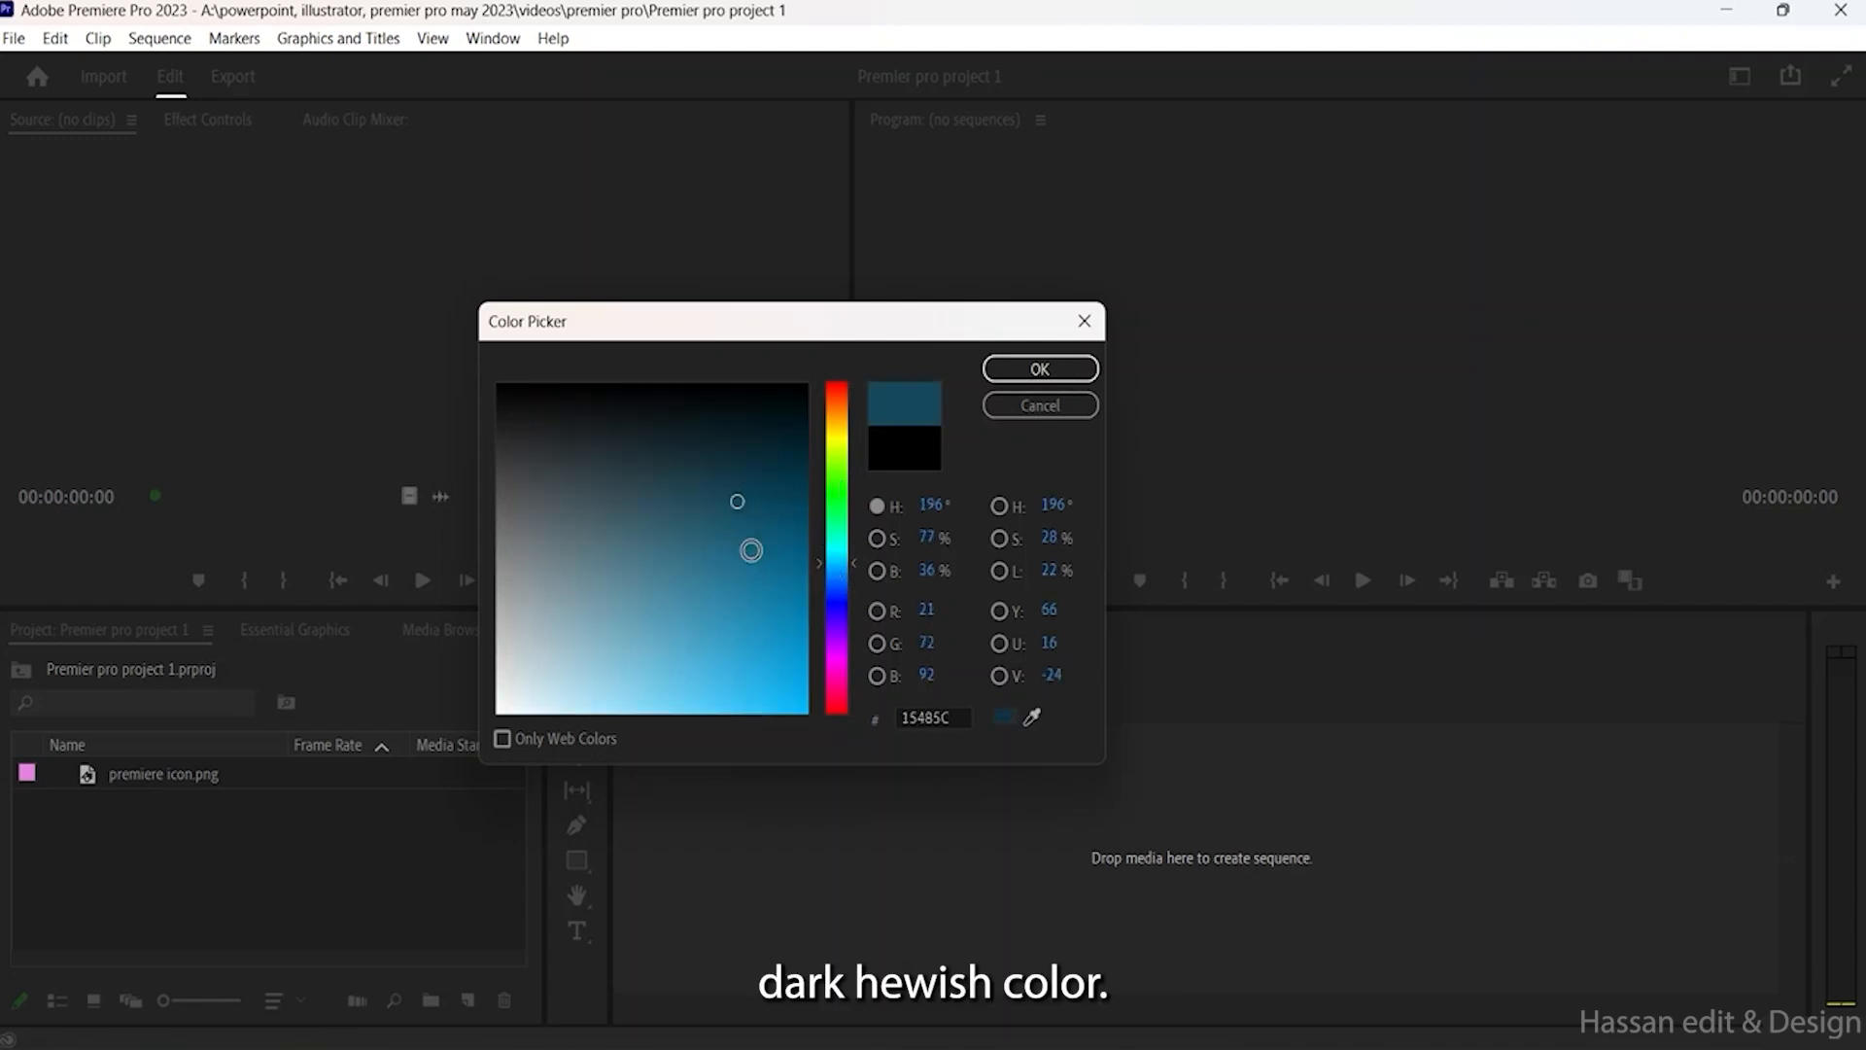
{"action": "left_click", "coordinate": [751, 550]}
{"action": "left_click", "coordinate": [761, 580]}
{"action": "left_click", "coordinate": [725, 605]}
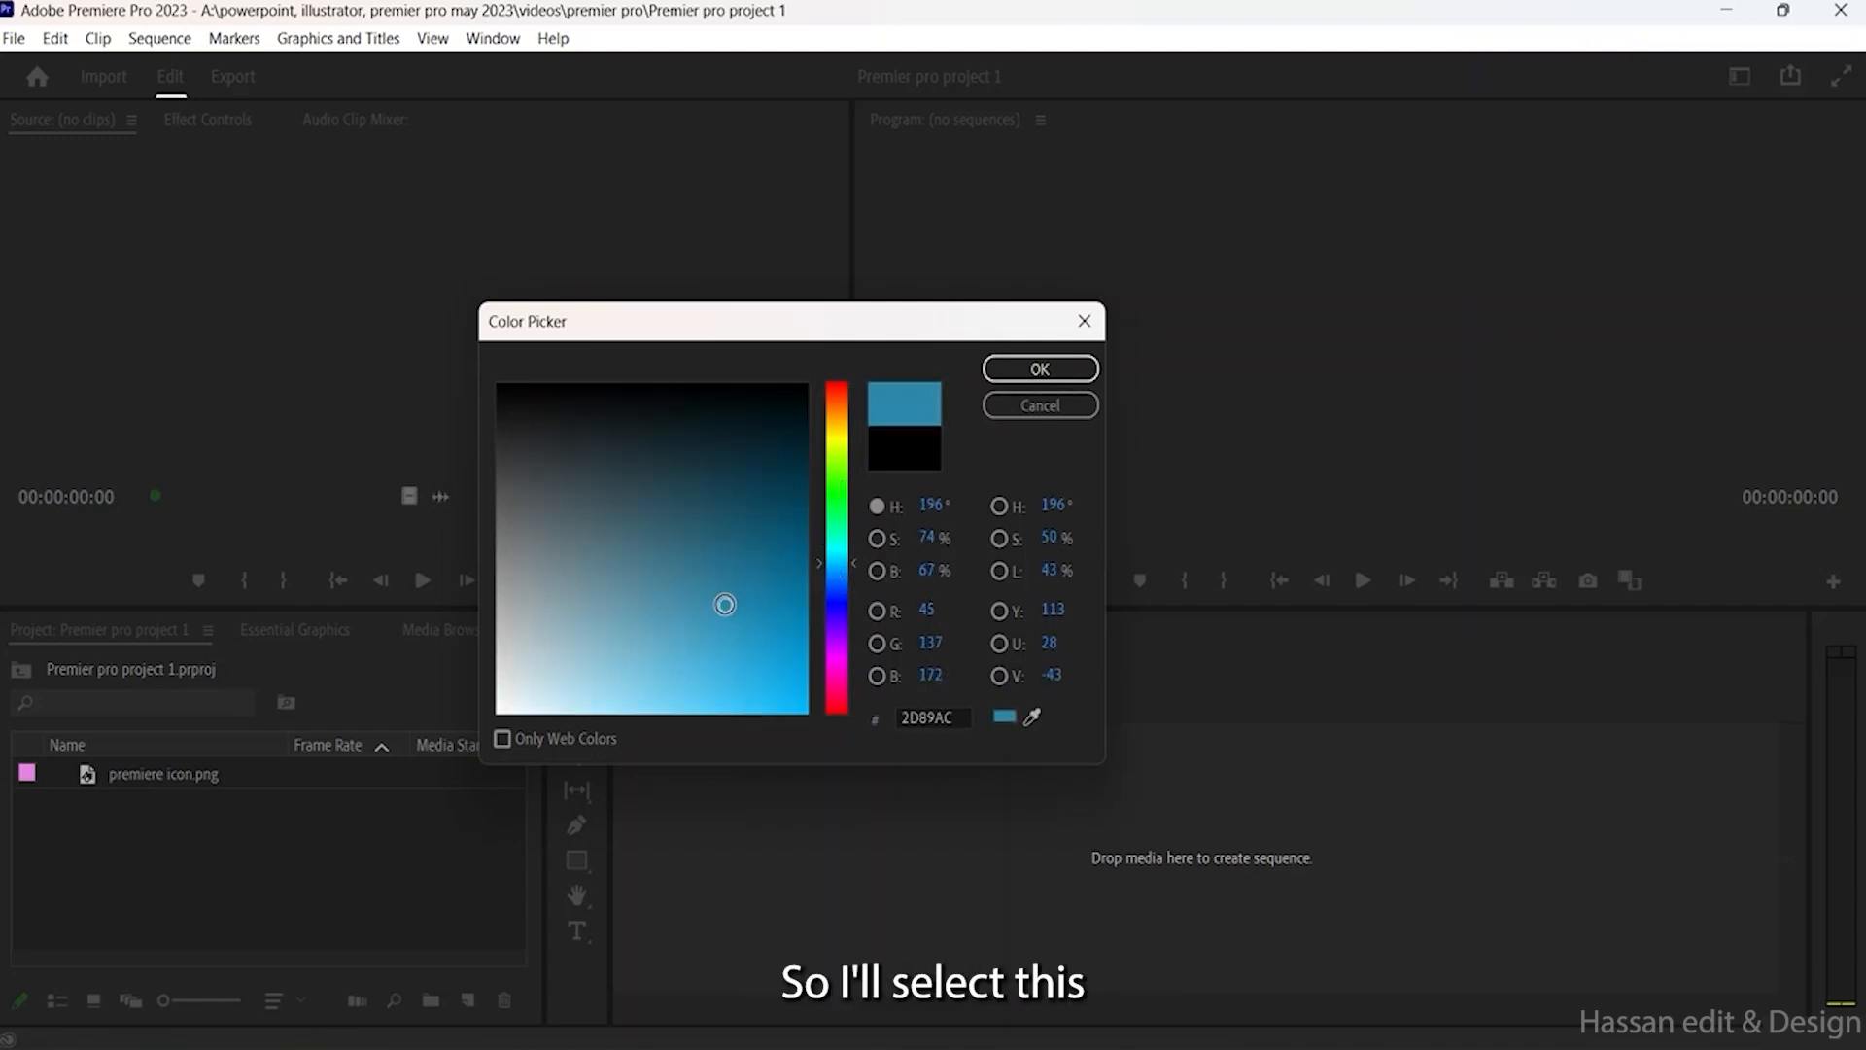
{"action": "left_click", "coordinate": [776, 528]}
{"action": "left_click", "coordinate": [752, 562]}
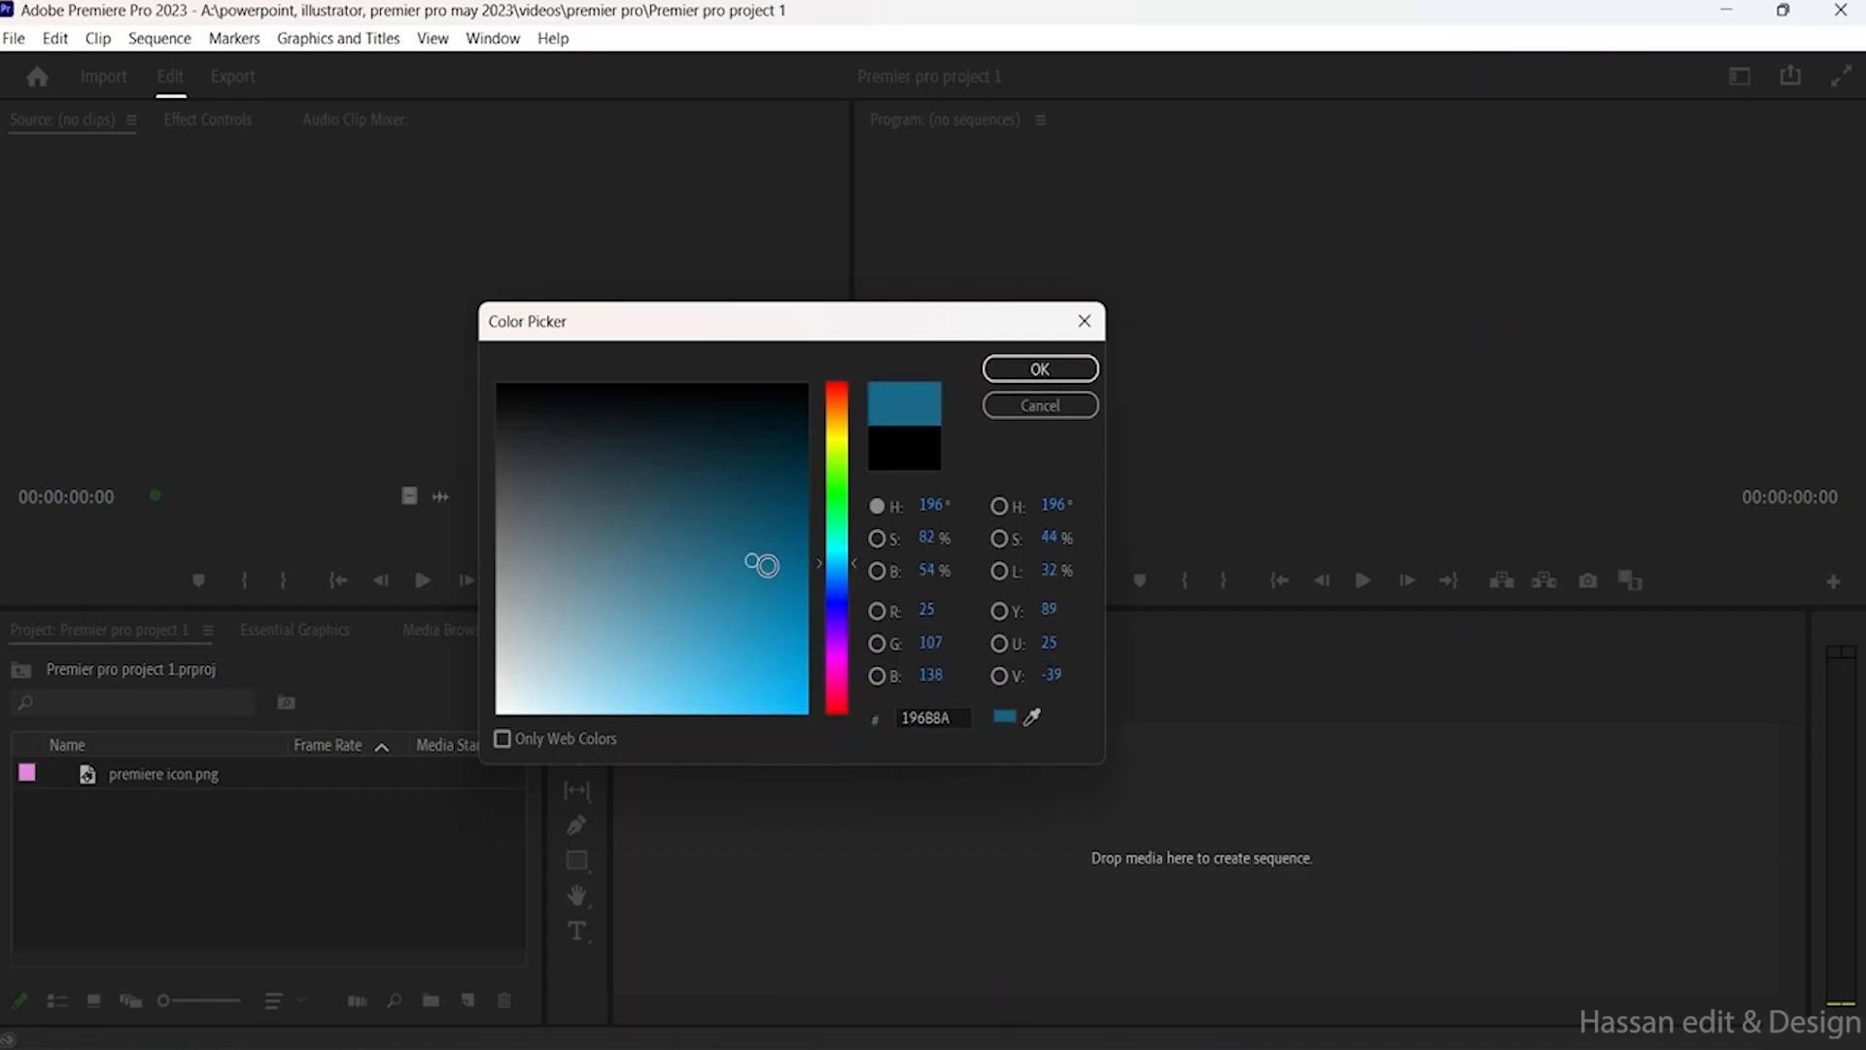
{"action": "left_click", "coordinate": [775, 575]}
{"action": "left_click", "coordinate": [776, 595]}
{"action": "left_click", "coordinate": [768, 611]}
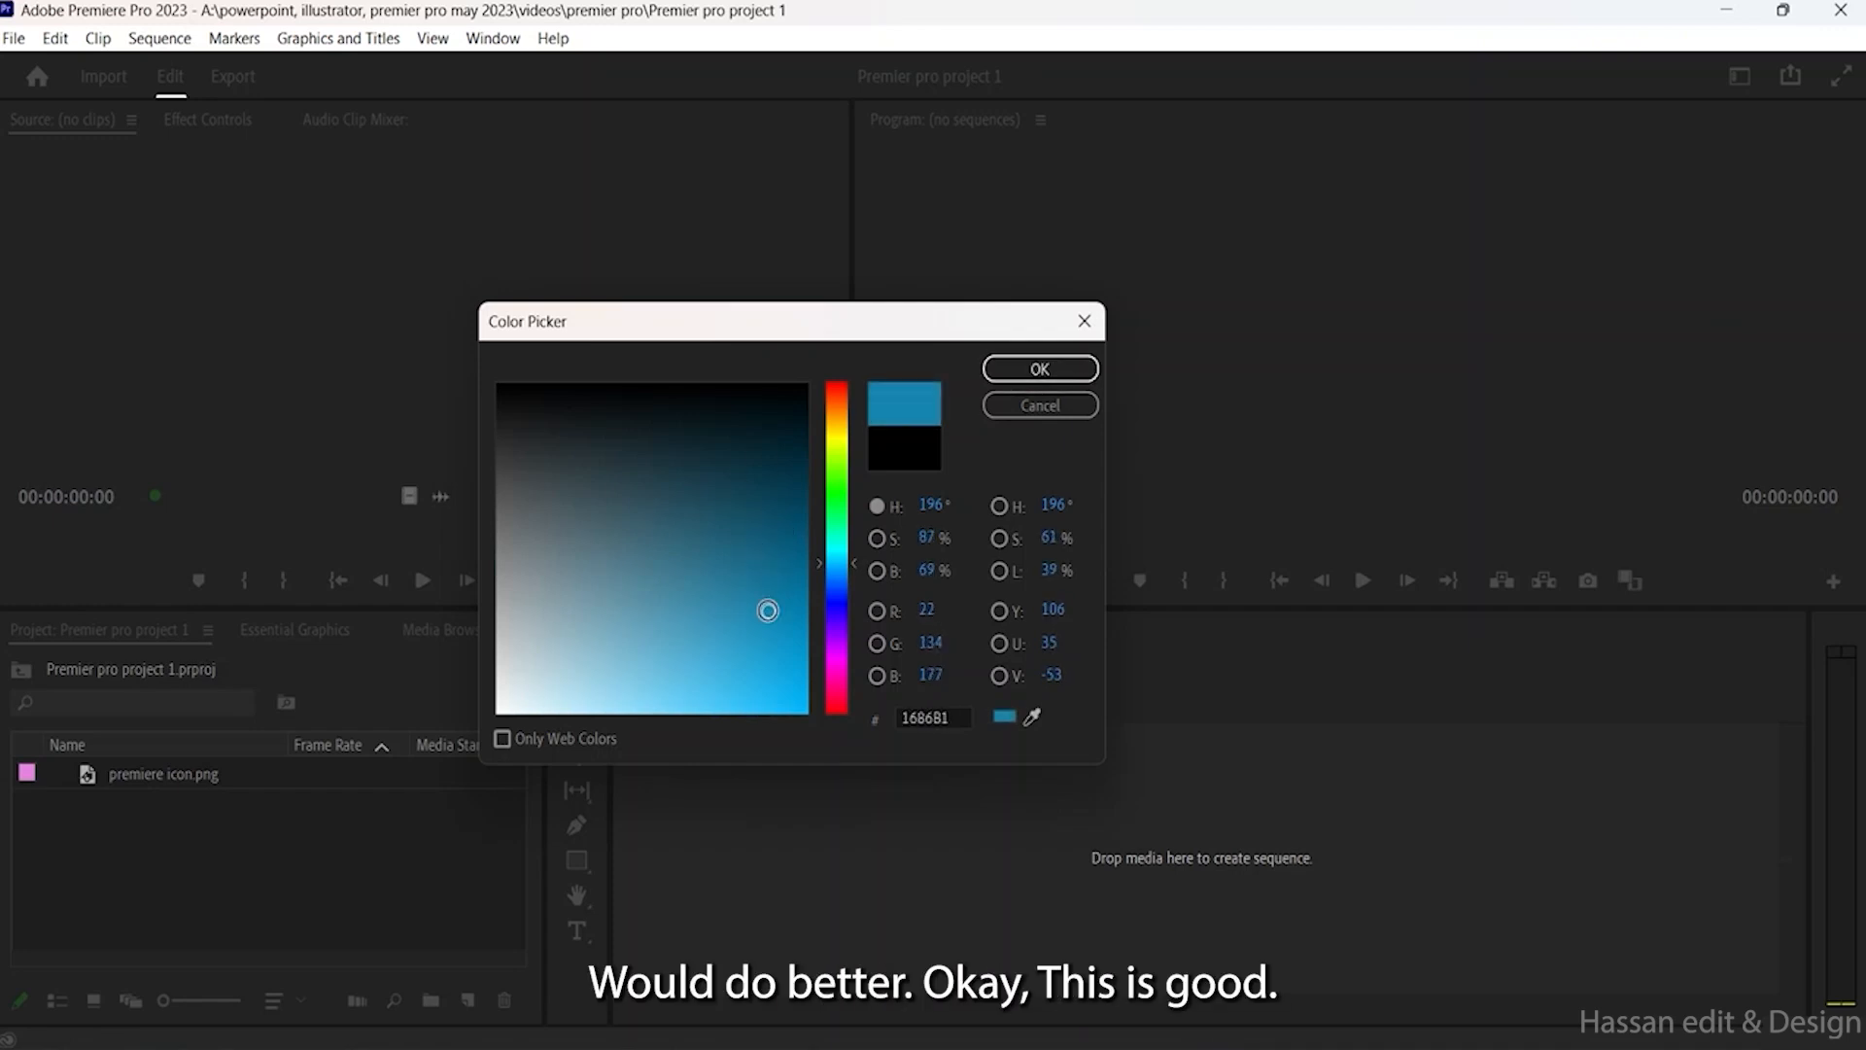
{"action": "left_click", "coordinate": [762, 600]}
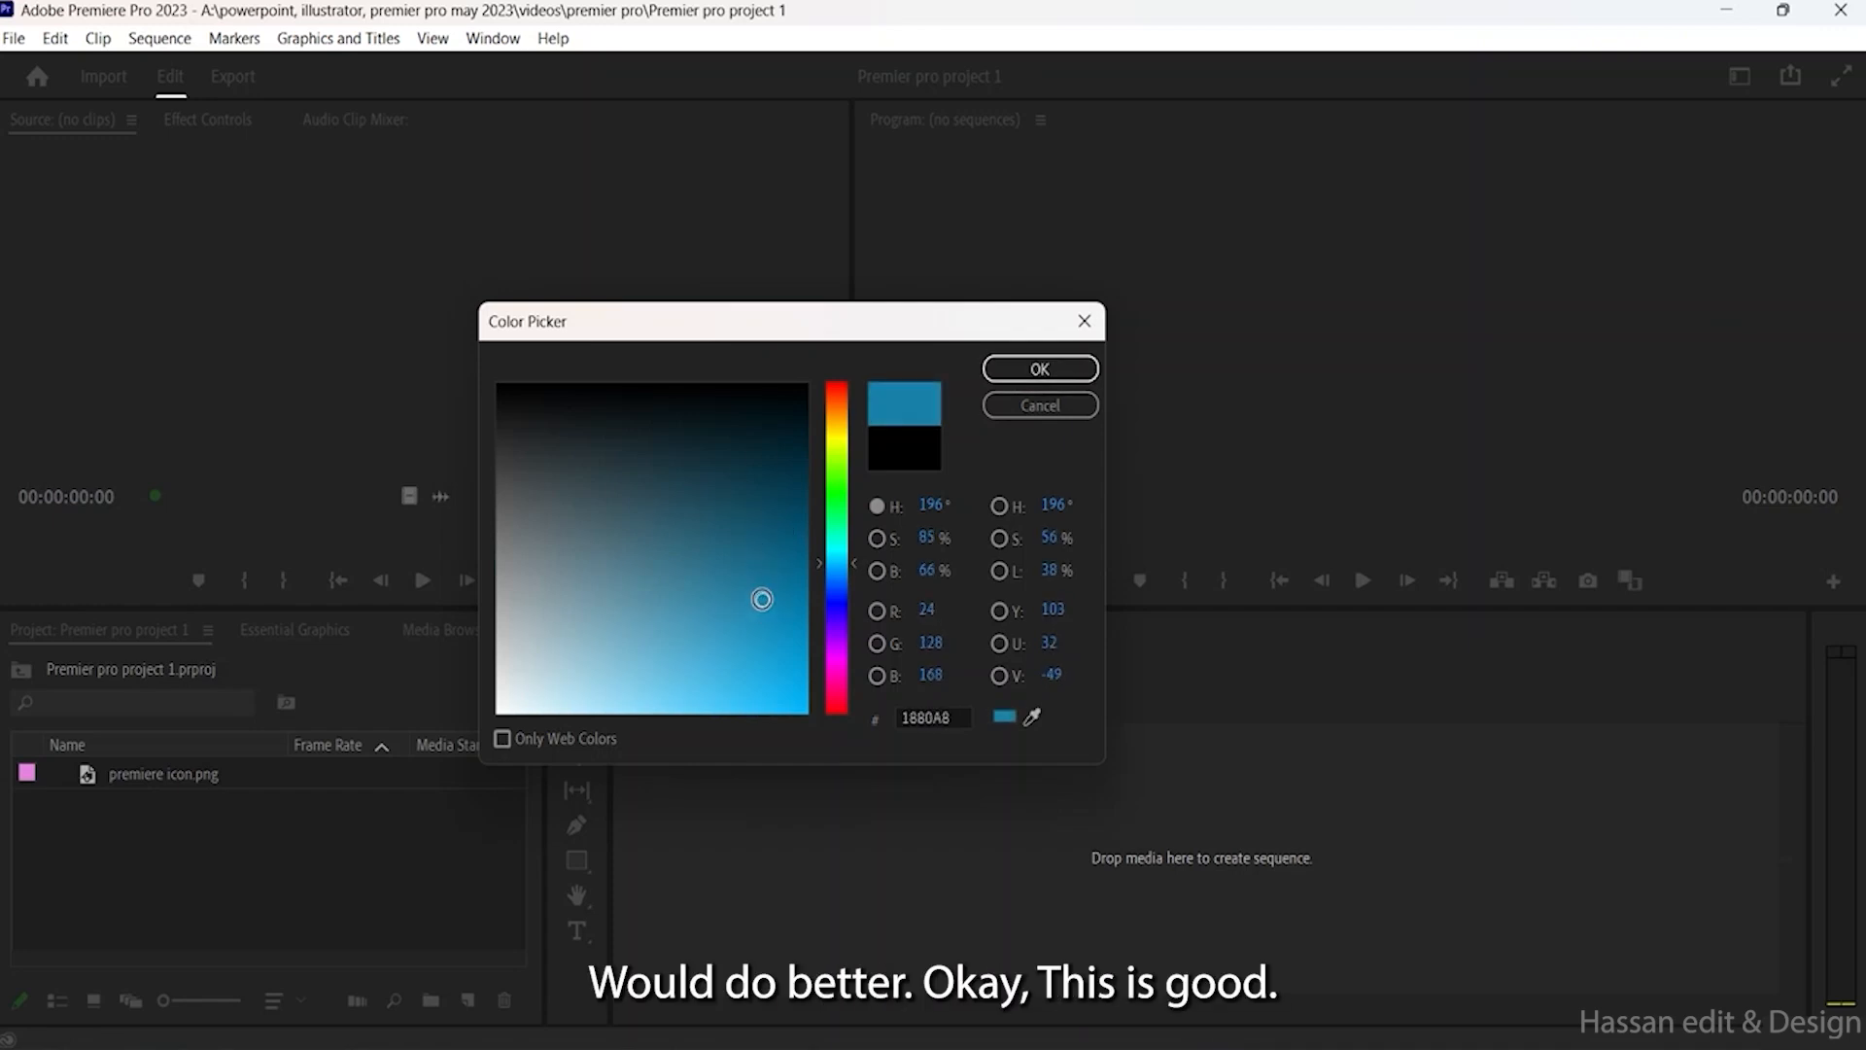
{"action": "left_click", "coordinate": [1023, 370]}
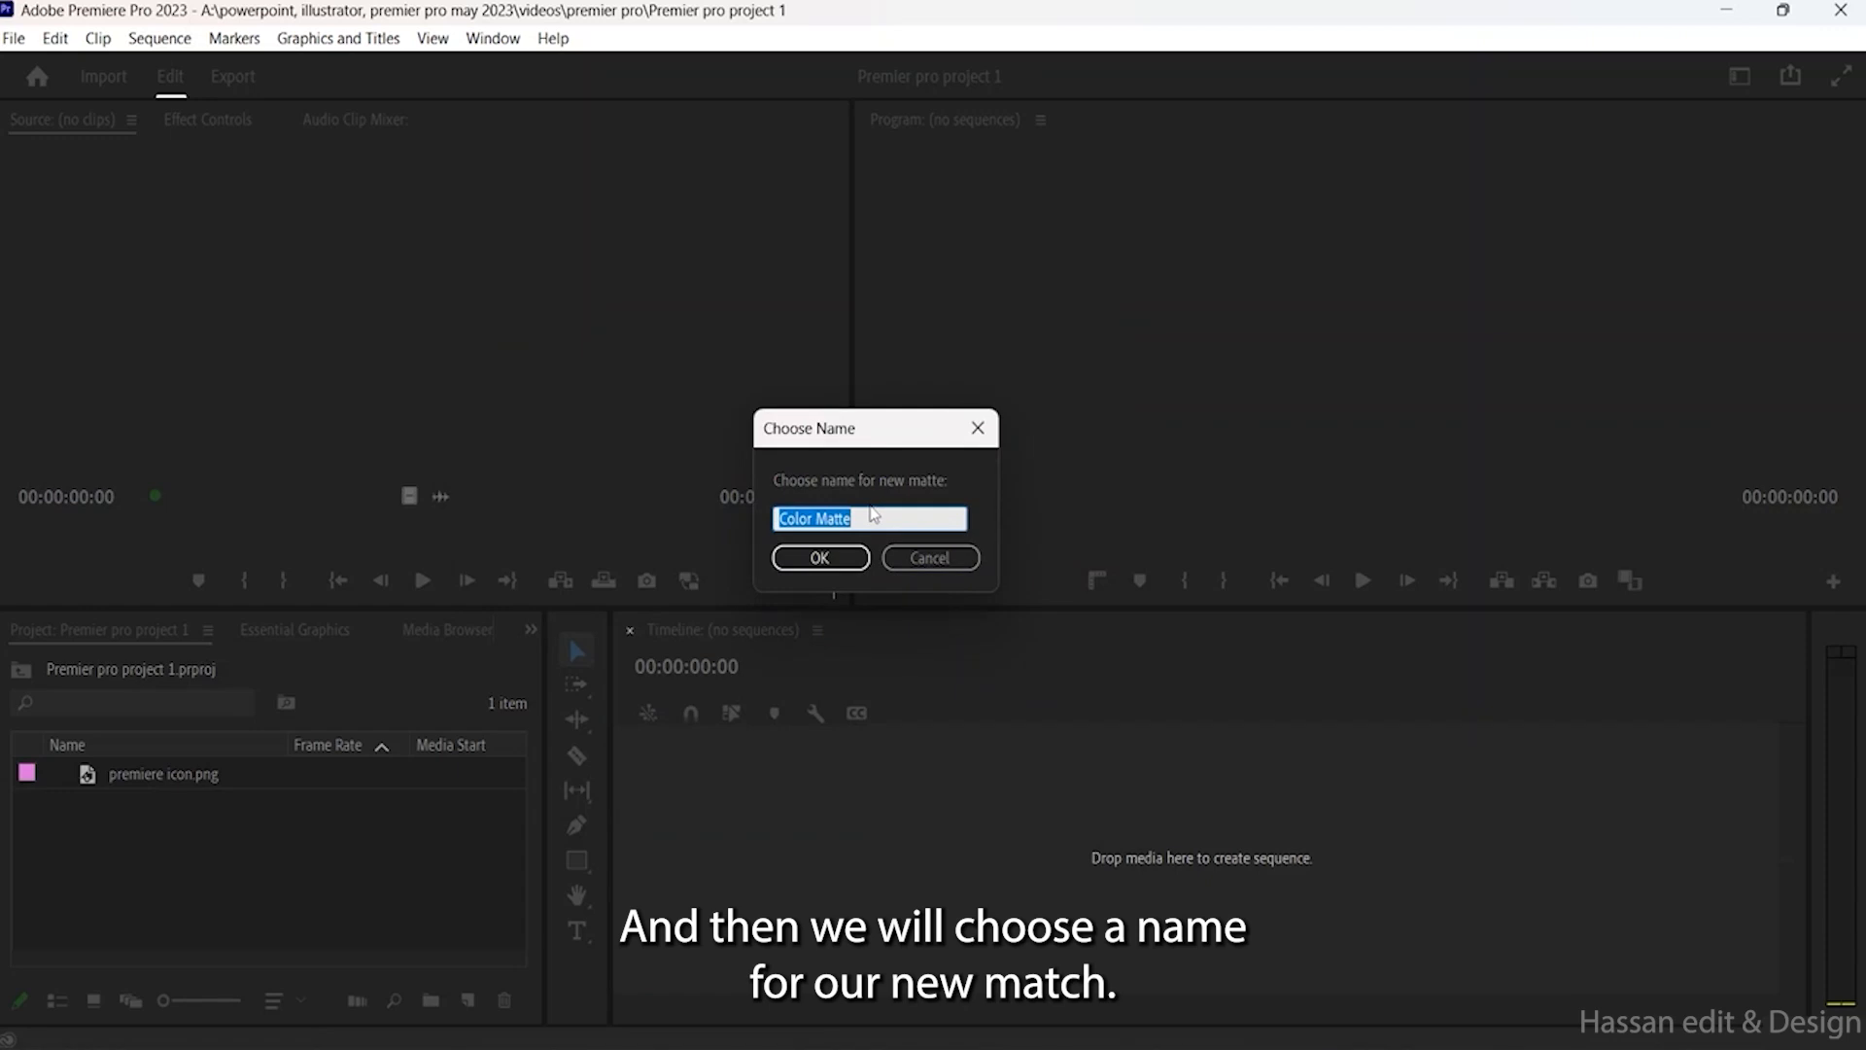
{"action": "left_click", "coordinate": [824, 556]}
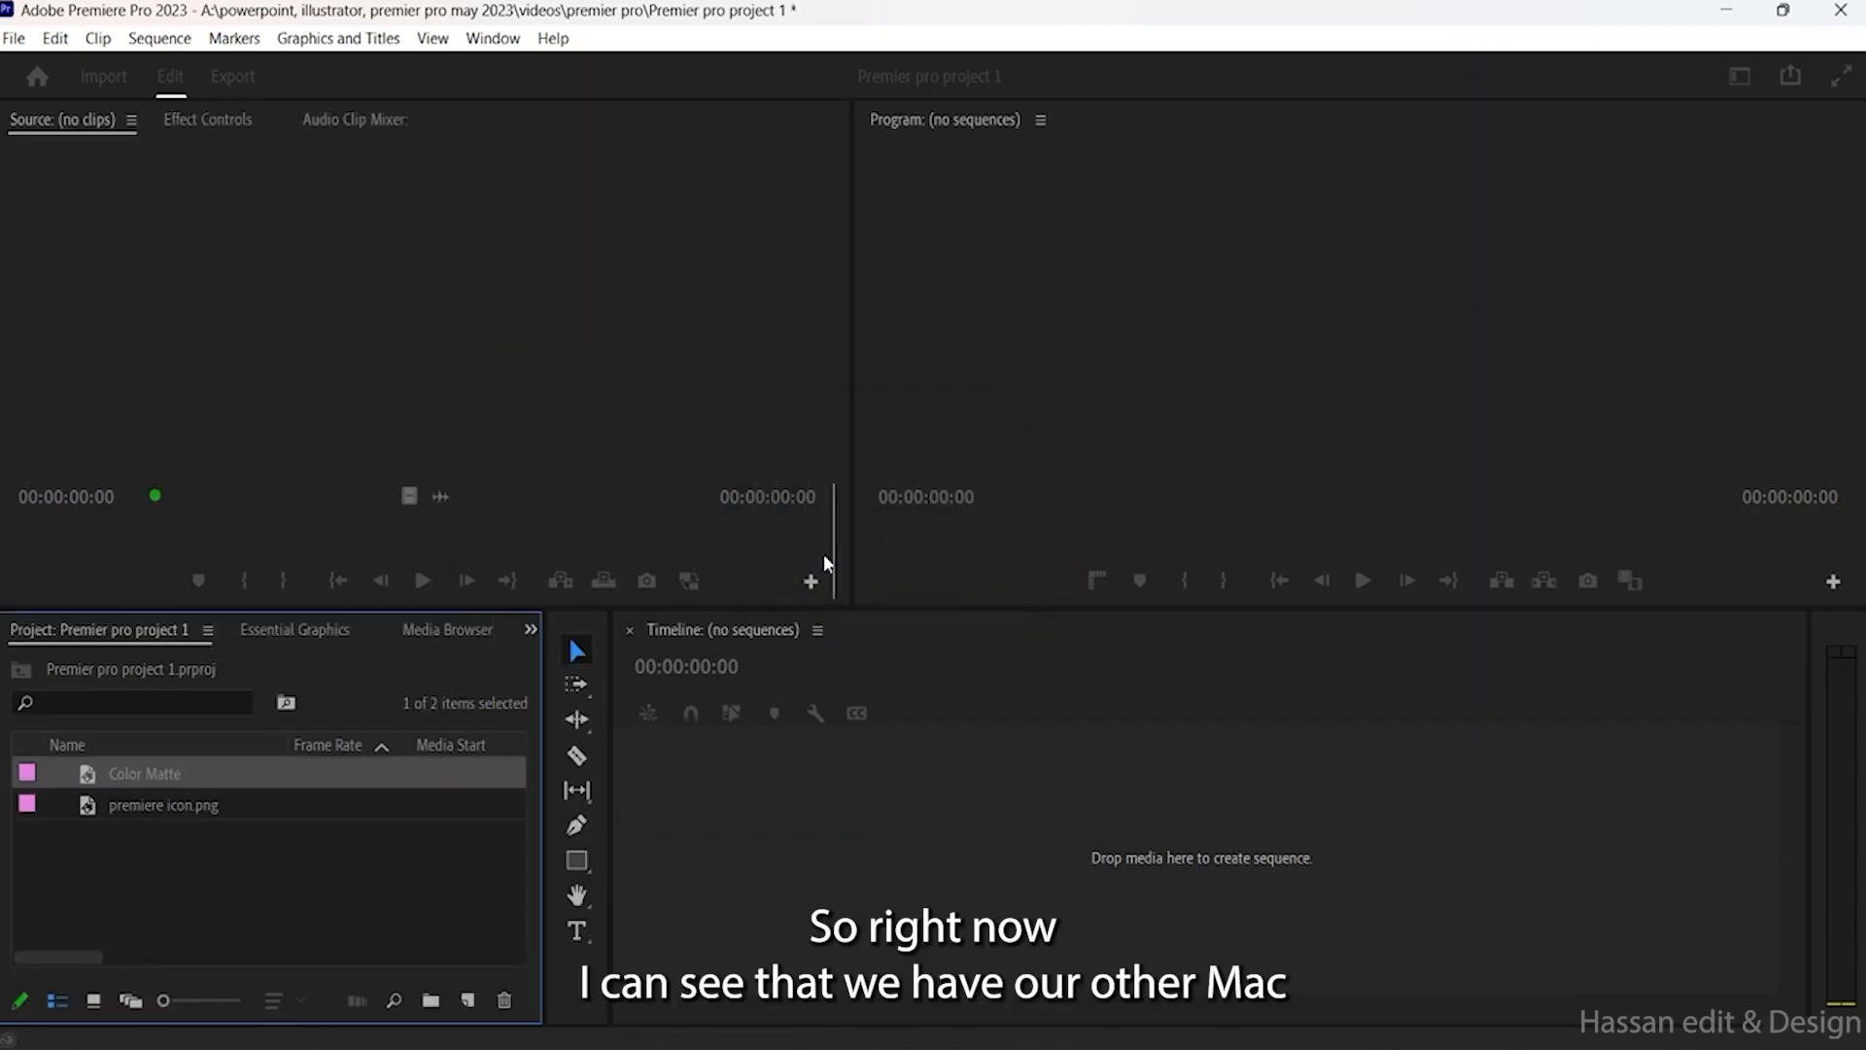
Step: Place the Color Matte item in the empty timeline to create a sequence from it
{"action": "left_click", "coordinate": [221, 771]}
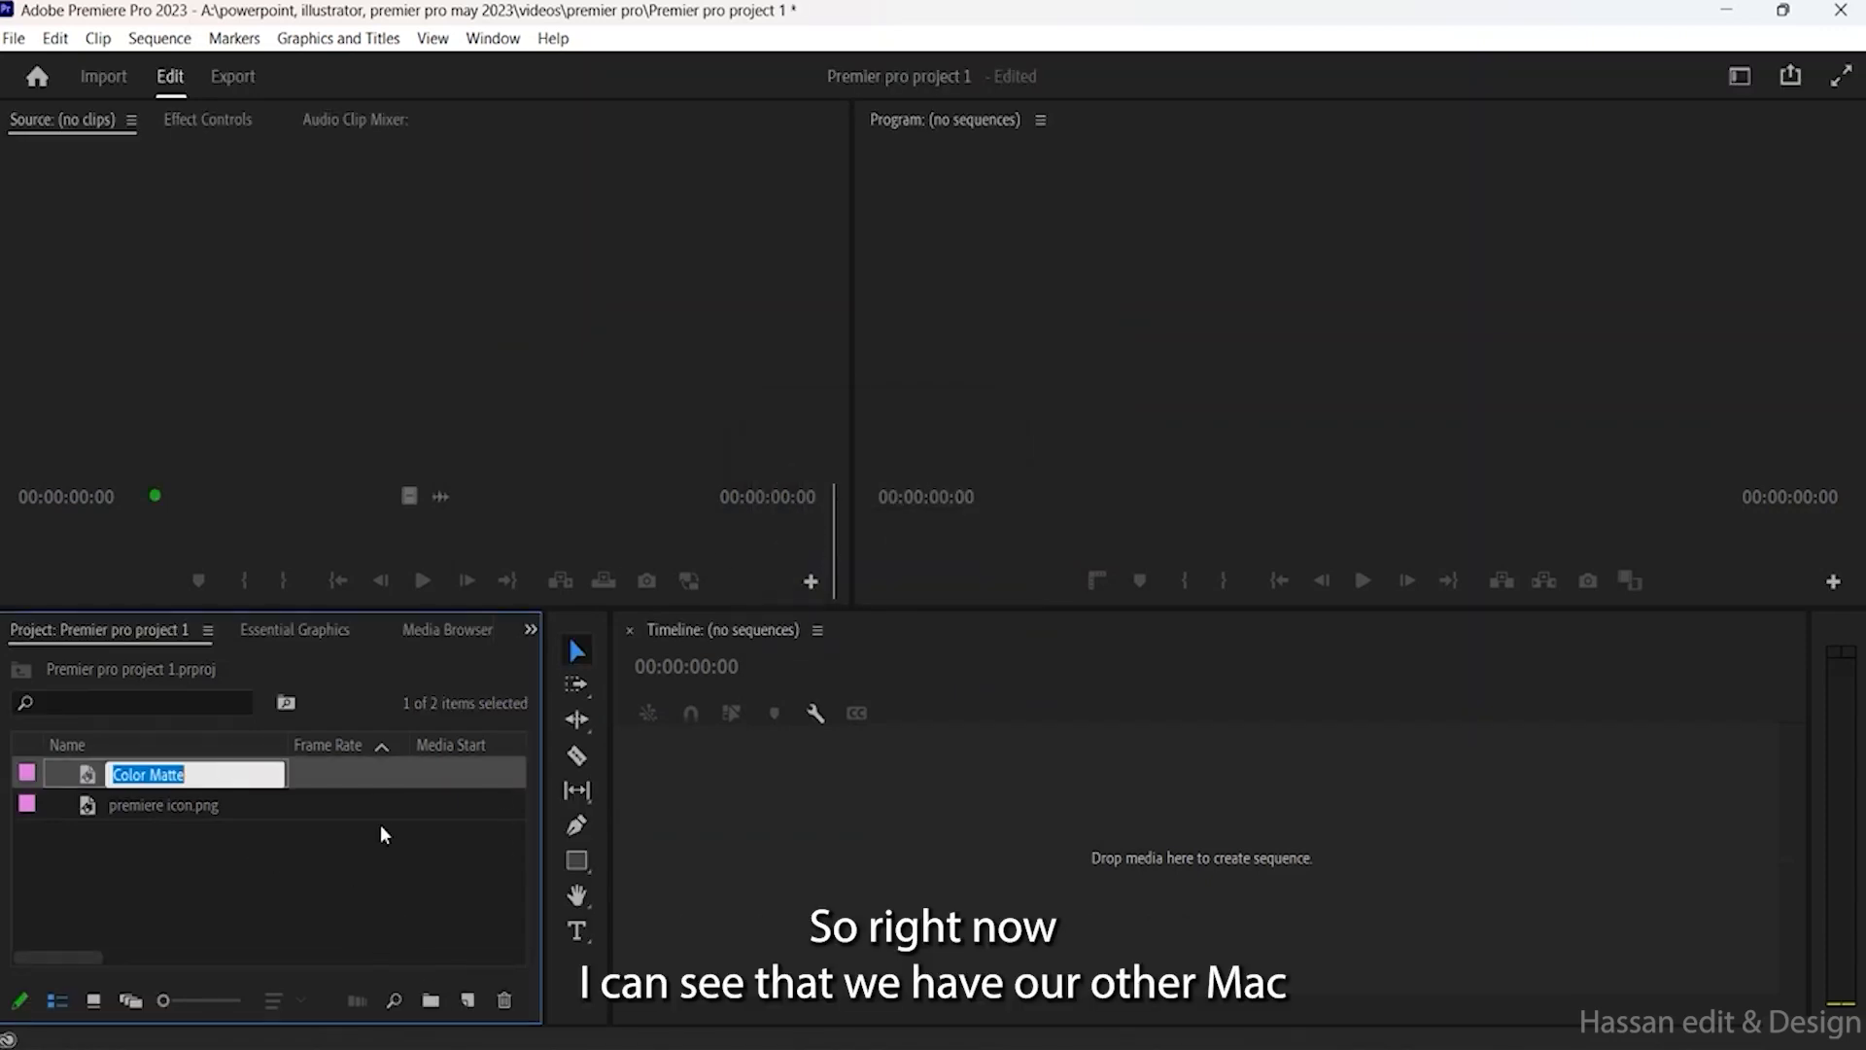
{"action": "left_click", "coordinate": [365, 772]}
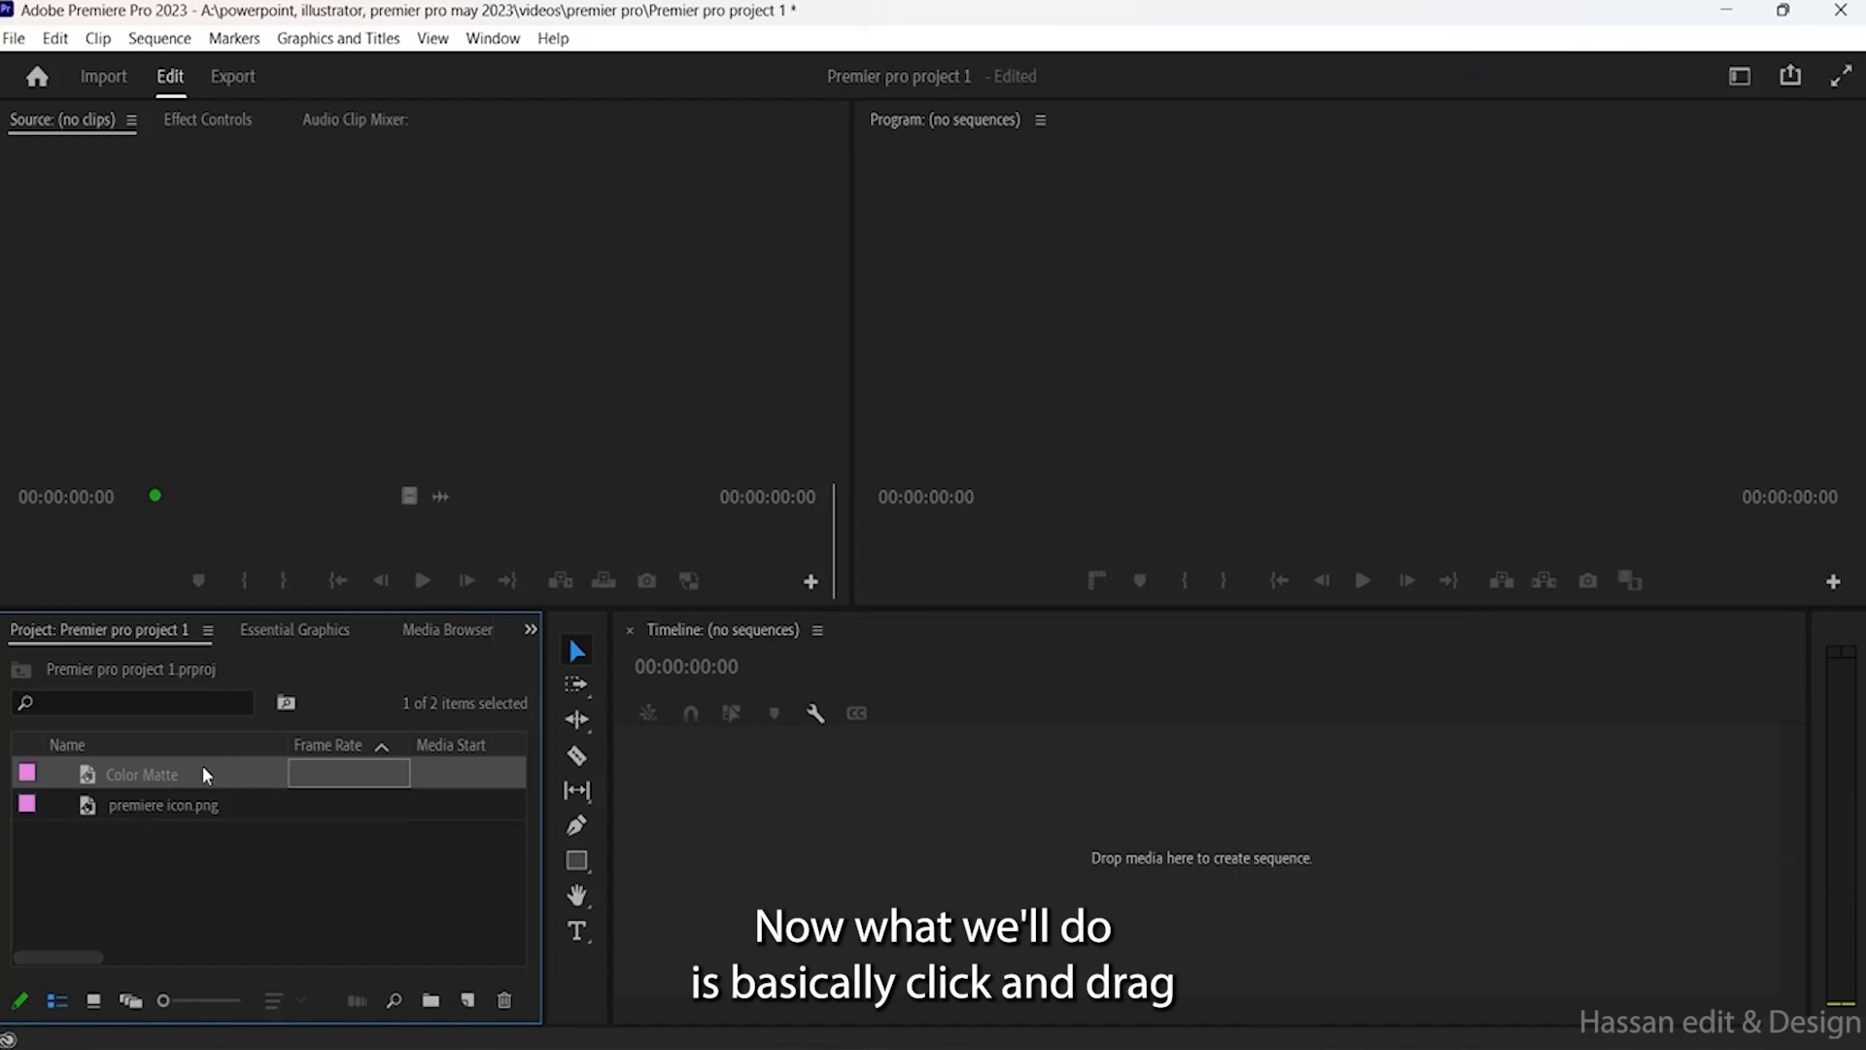
{"action": "left_click_drag", "start_coordinate": [203, 768], "coordinate": [798, 828]}
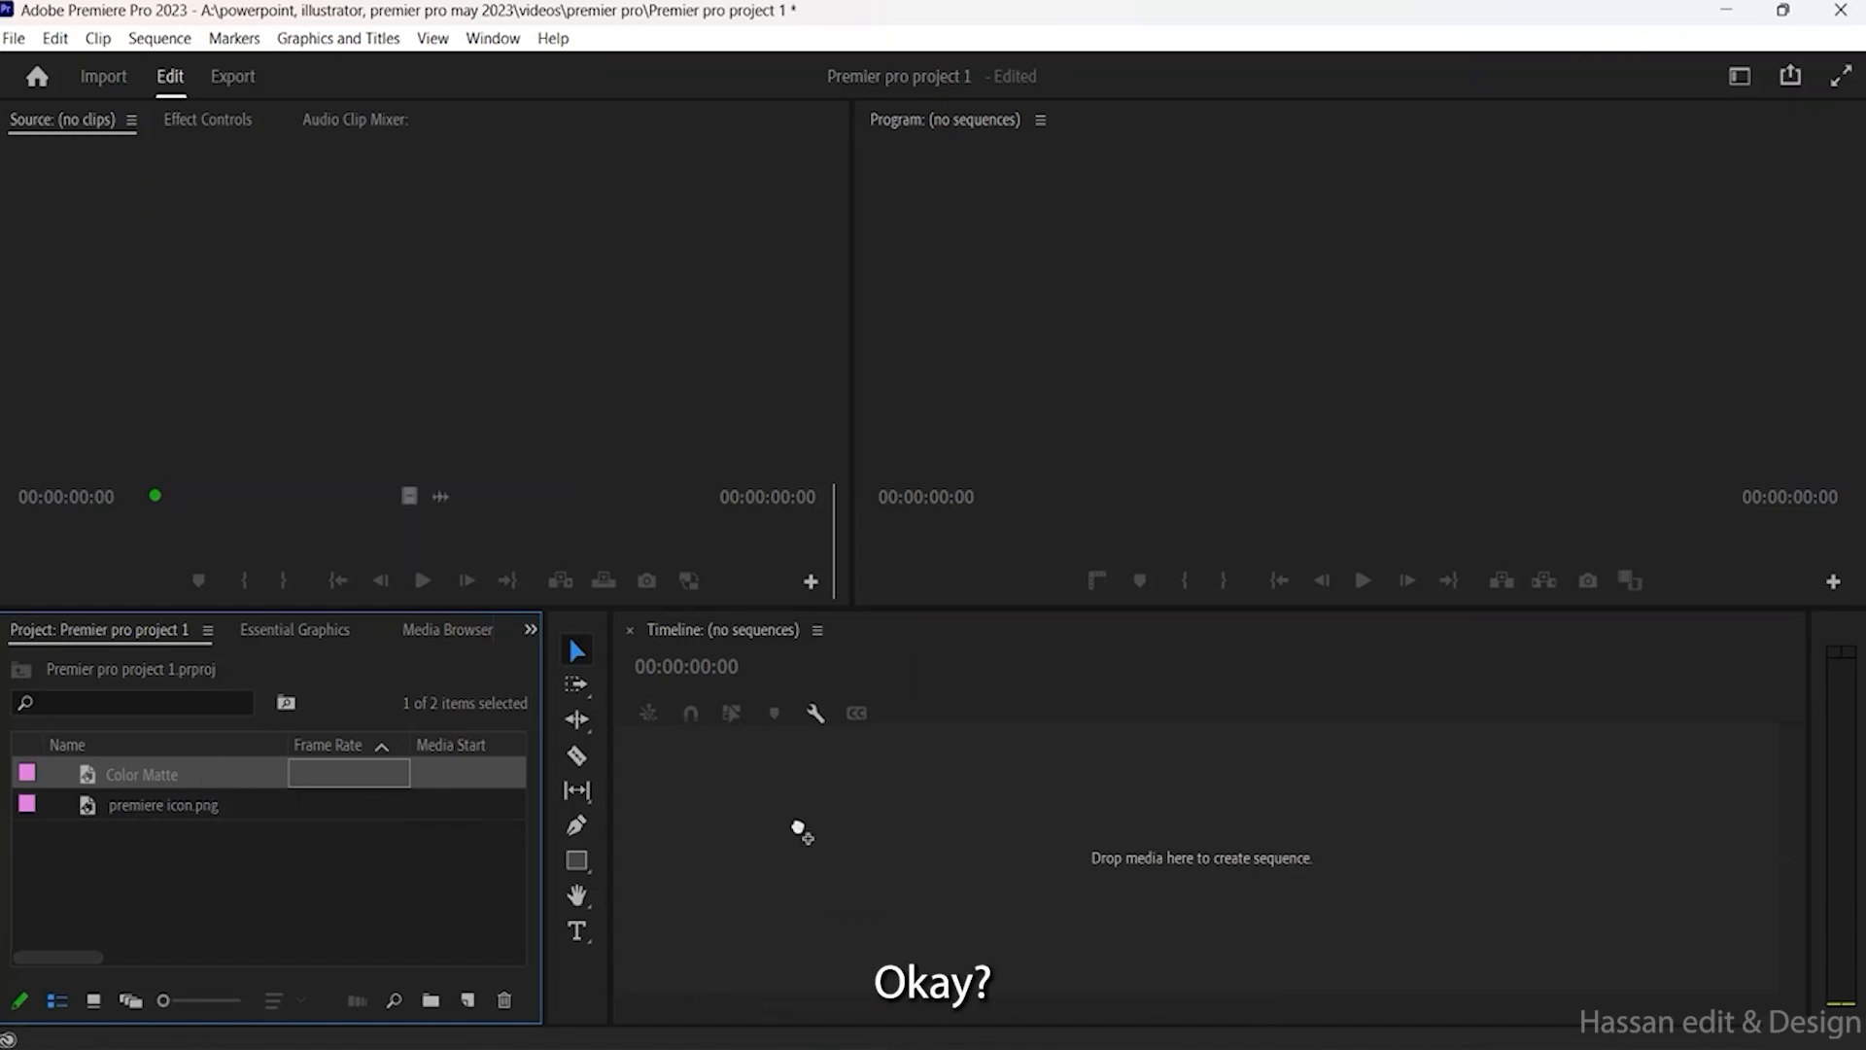
{"action": "mouse_move", "coordinate": [799, 828]}
{"action": "left_mouse_down"}
{"action": "mouse_move", "coordinate": [242, 715]}
{"action": "mouse_move", "coordinate": [252, 776]}
{"action": "mouse_move", "coordinate": [1017, 806]}
{"action": "mouse_move", "coordinate": [450, 291]}
{"action": "mouse_move", "coordinate": [903, 388]}
{"action": "mouse_move", "coordinate": [984, 434]}
{"action": "mouse_move", "coordinate": [817, 751]}
{"action": "mouse_move", "coordinate": [830, 819]}
{"action": "left_mouse_up"}
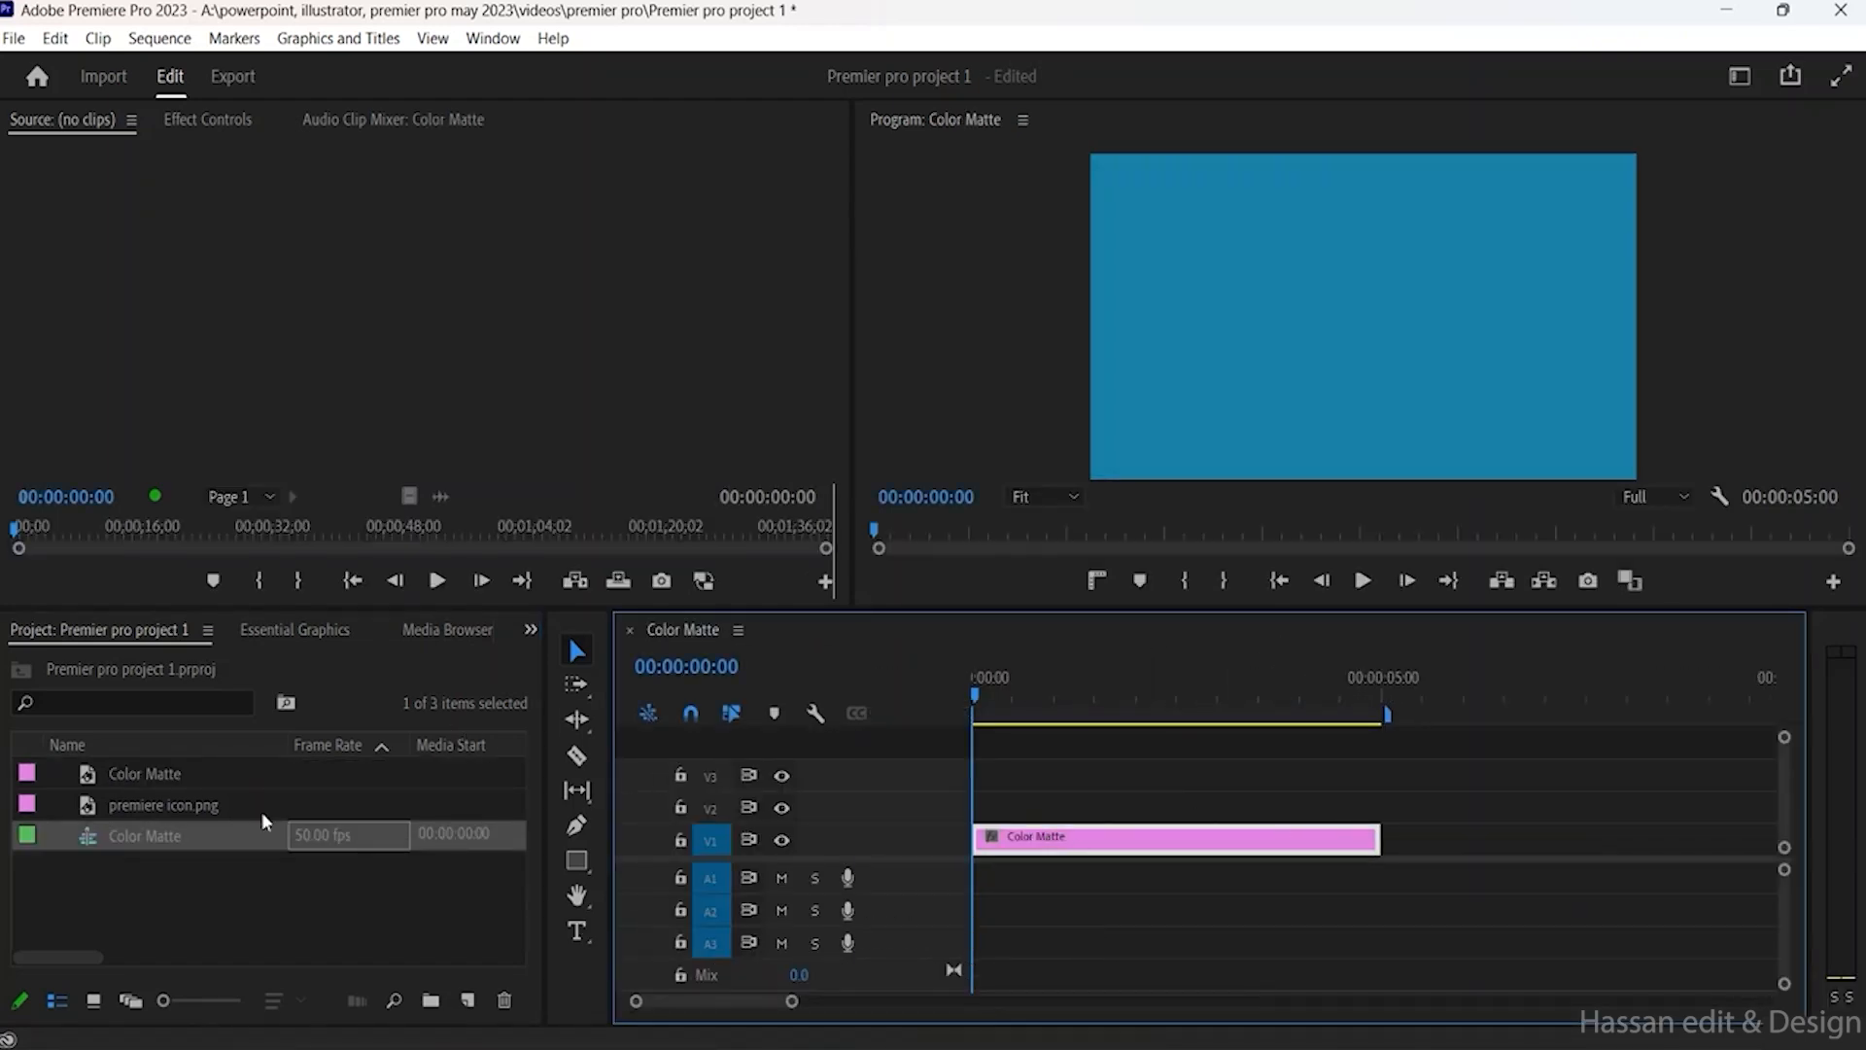
Step: Extend the end of the Color Matte clip on V1 to about 00:00:11:32
{"action": "left_click", "coordinate": [265, 775]}
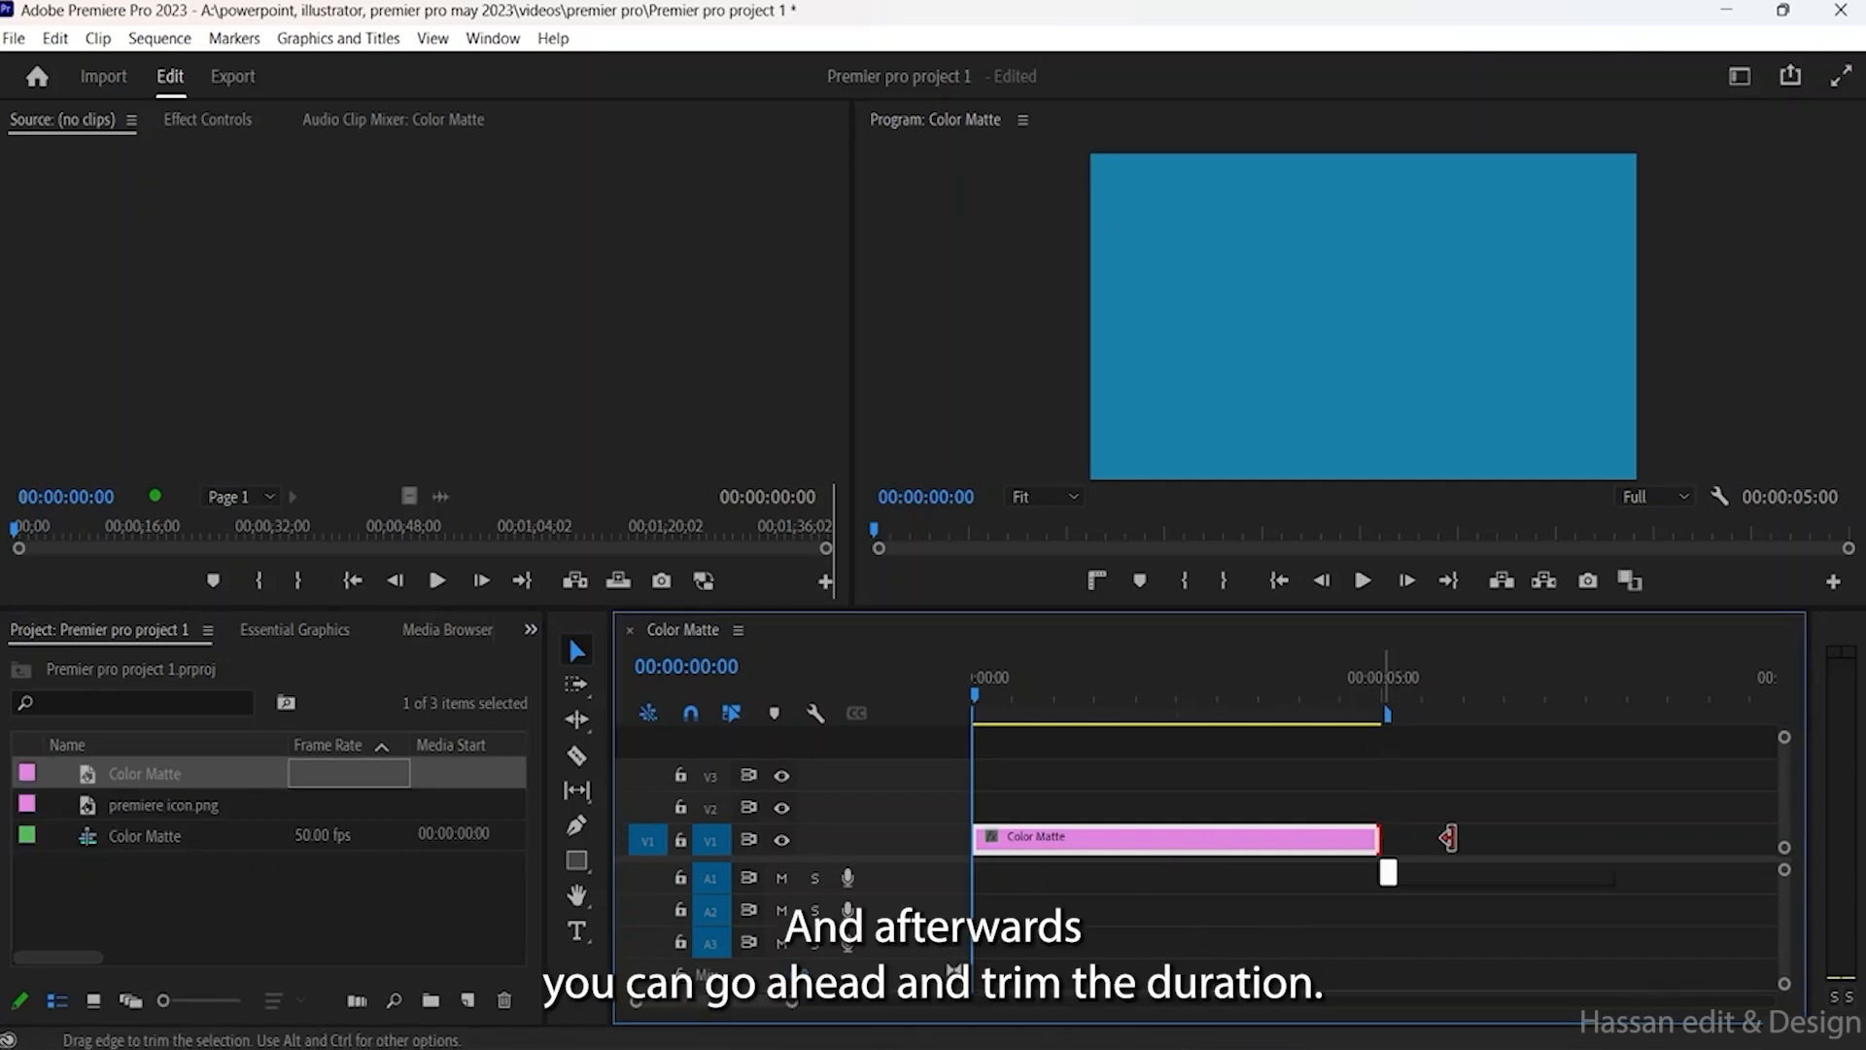
{"action": "left_click_drag", "start_coordinate": [1389, 841], "coordinate": [1558, 842]}
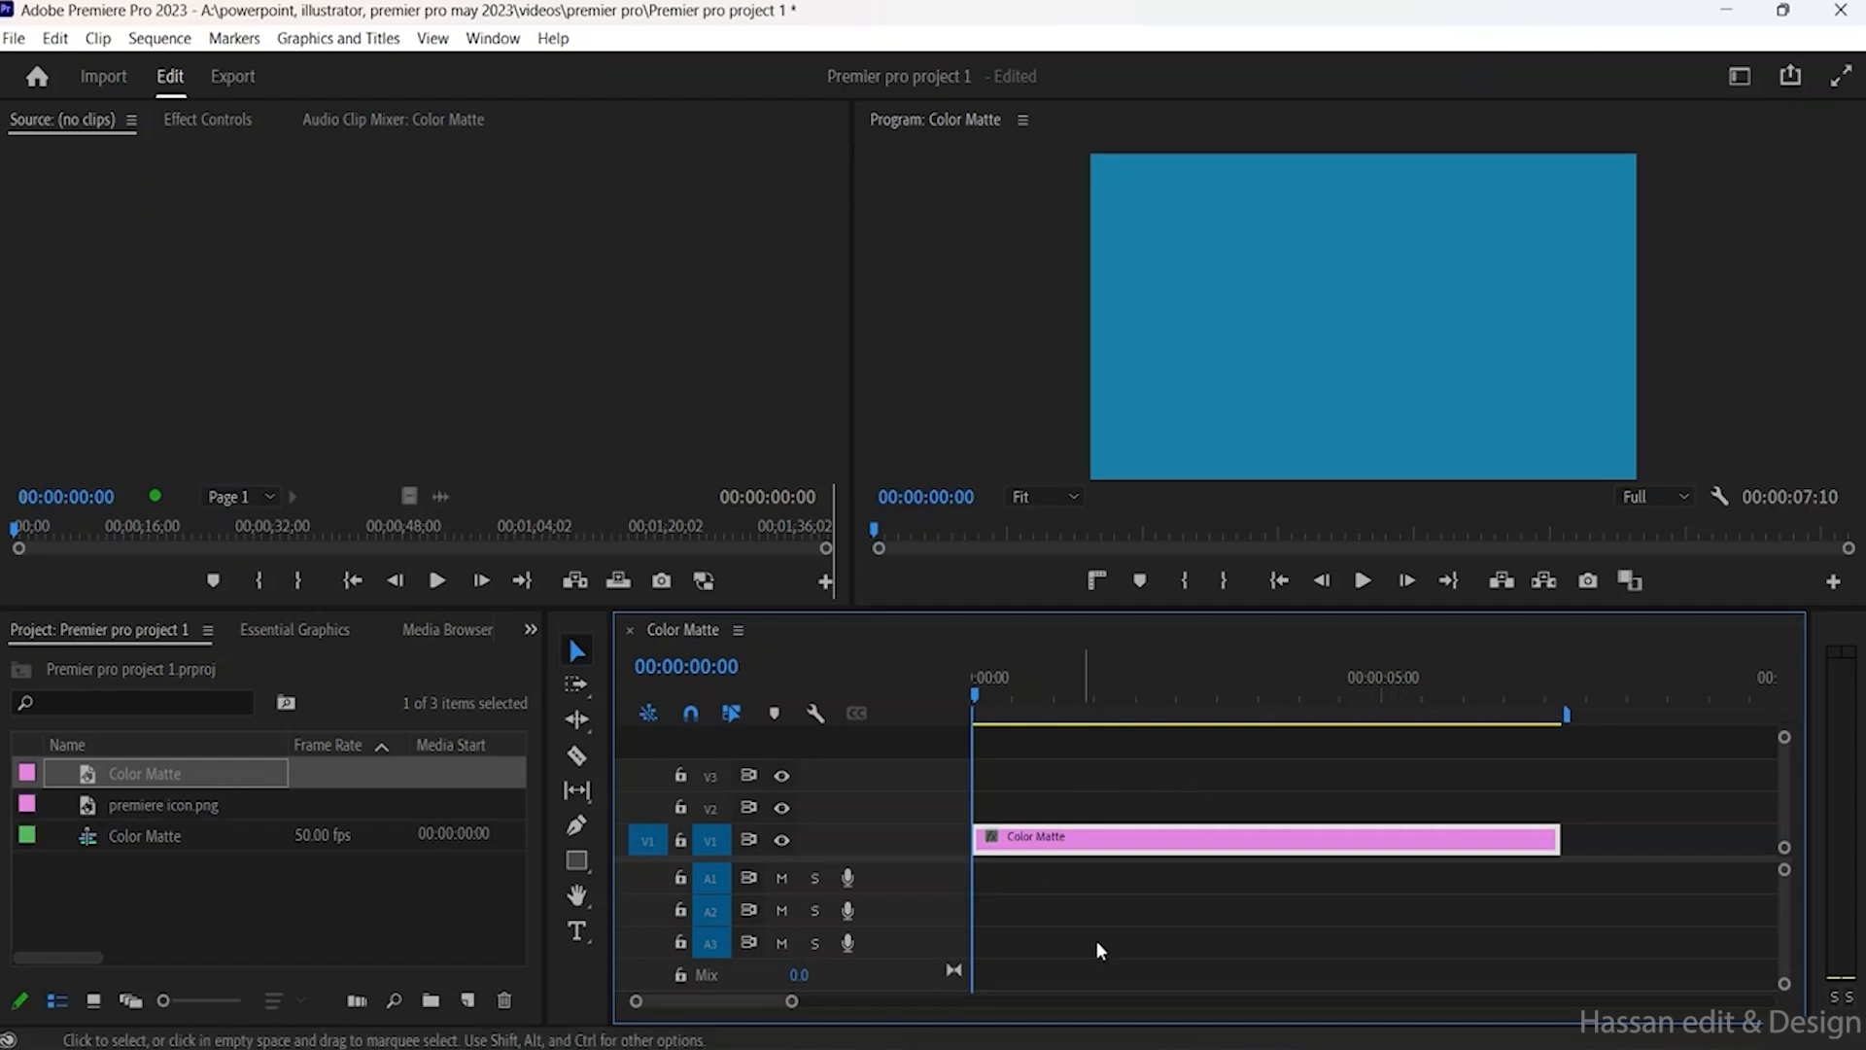
{"action": "left_click_drag", "start_coordinate": [1559, 841], "coordinate": [1746, 846]}
{"action": "key", "text": "z"}
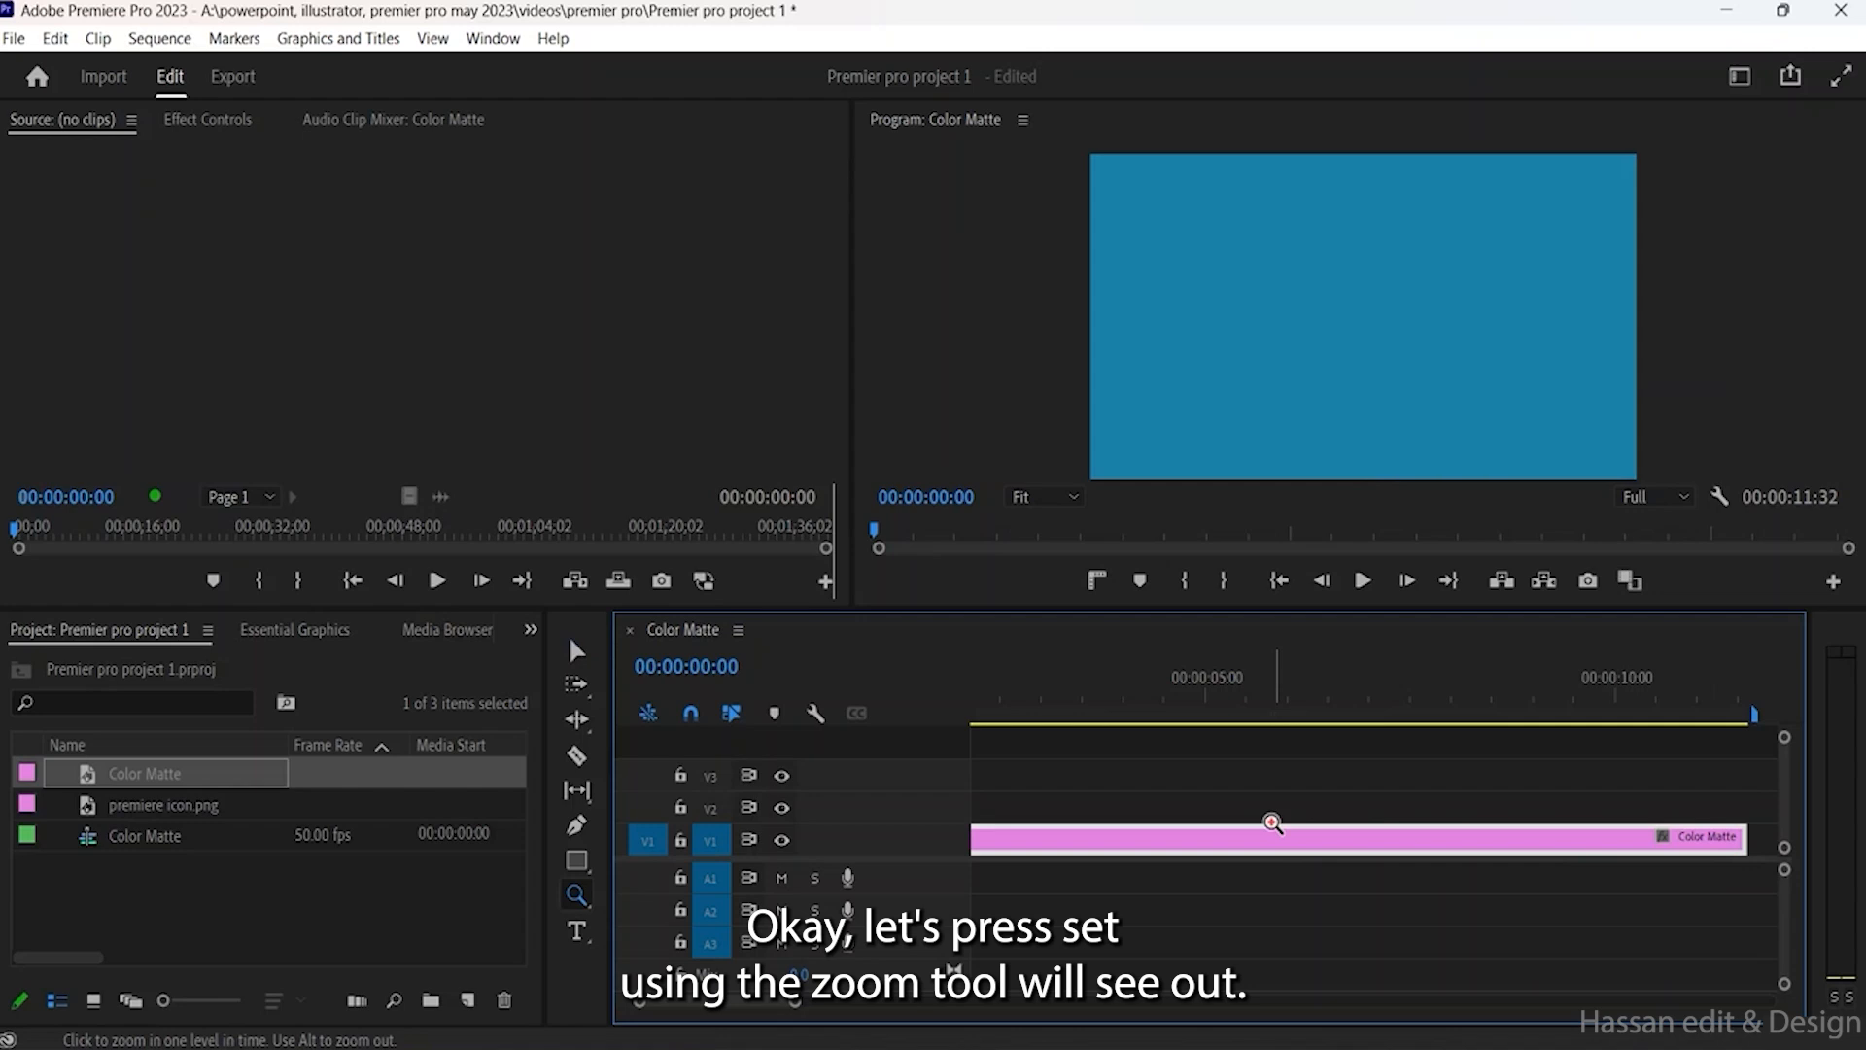
{"action": "left_click", "coordinate": [1317, 834], "text": "alt"}
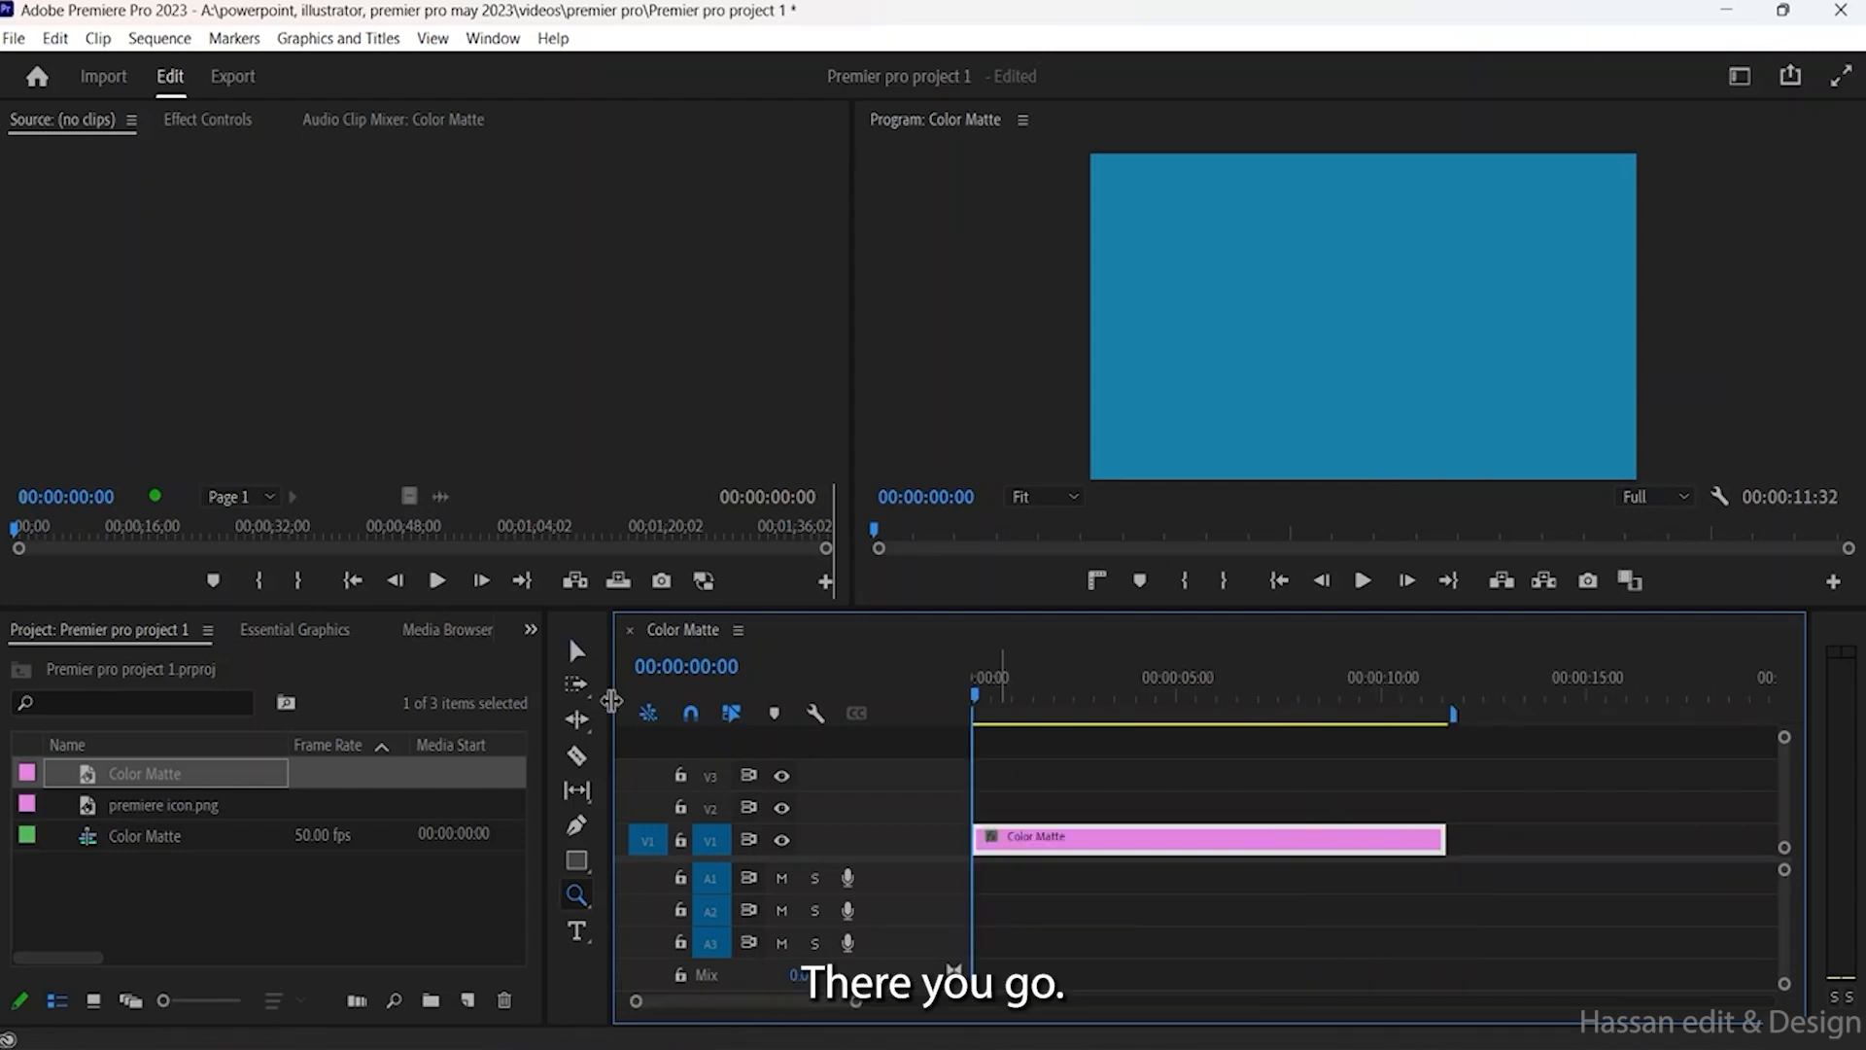
{"action": "left_click", "coordinate": [590, 648]}
{"action": "left_click", "coordinate": [1388, 843]}
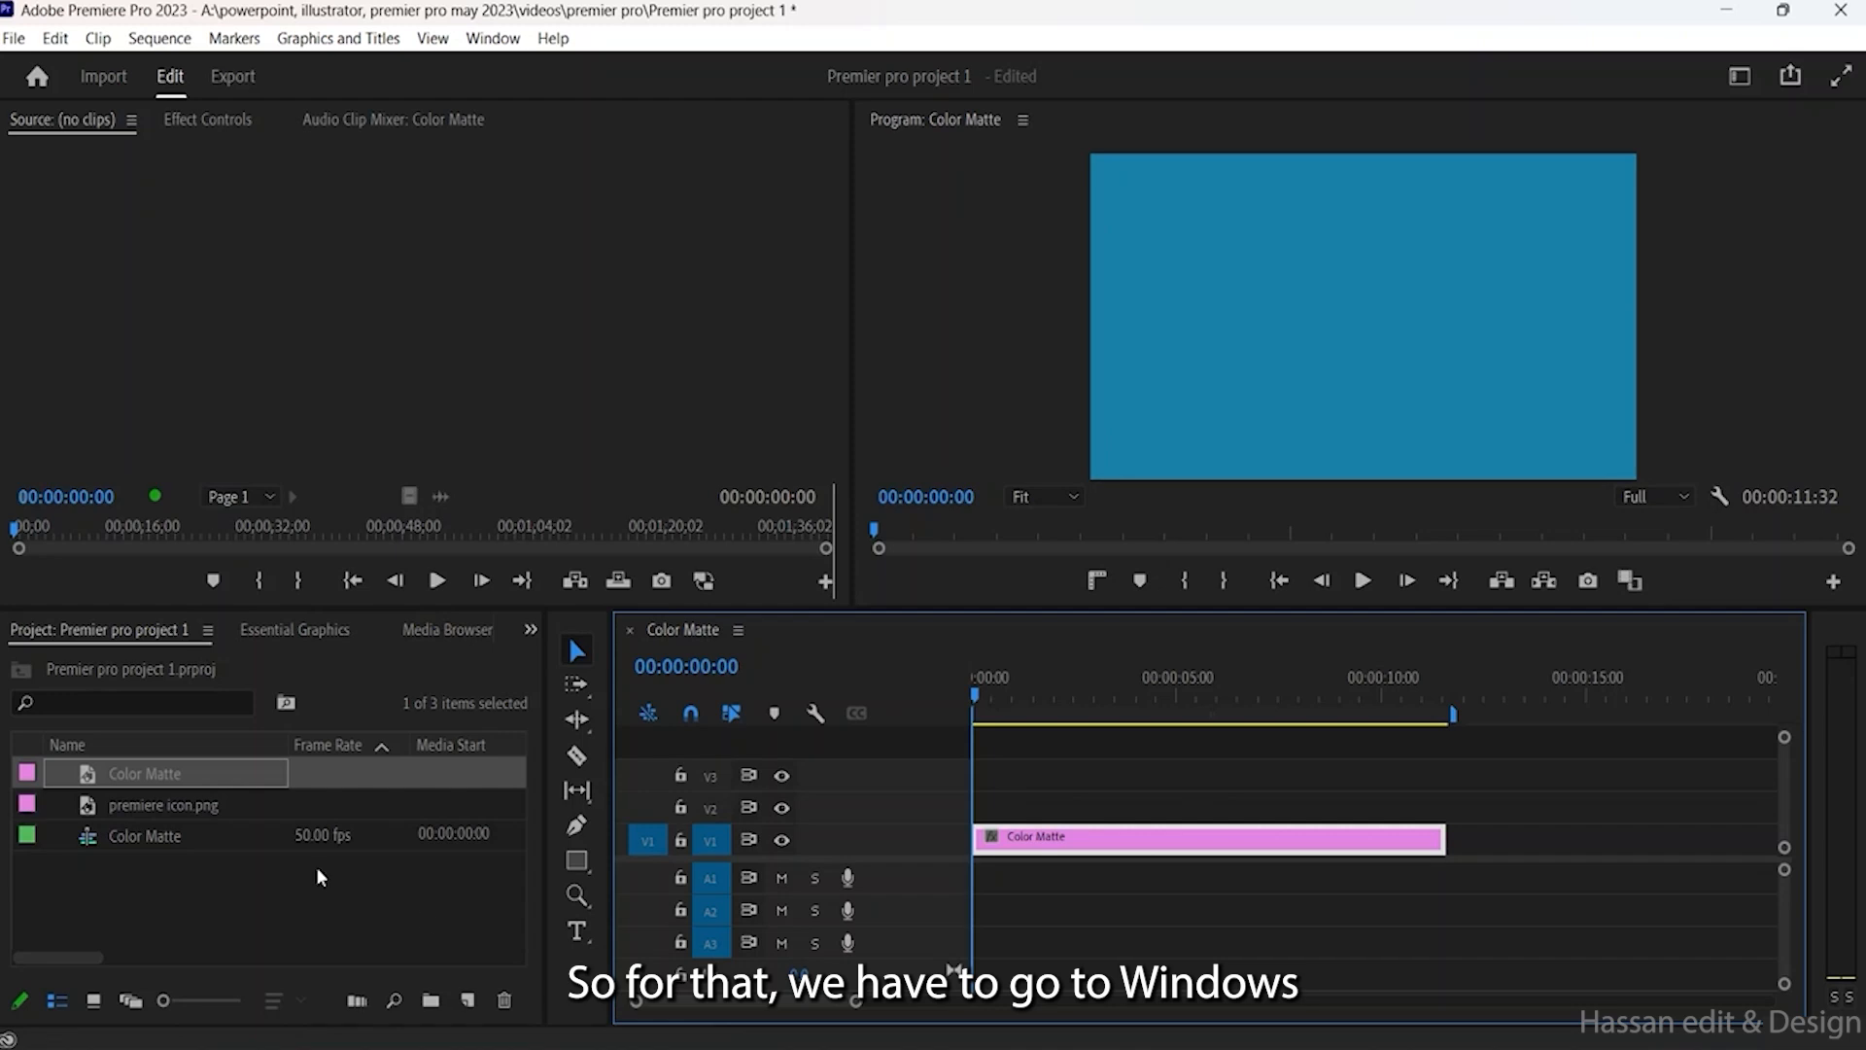
Step: Show the Lumetri Color controls for the Color Matte clip on V1 and expand the Vignette settings
{"action": "left_click", "coordinate": [492, 39]}
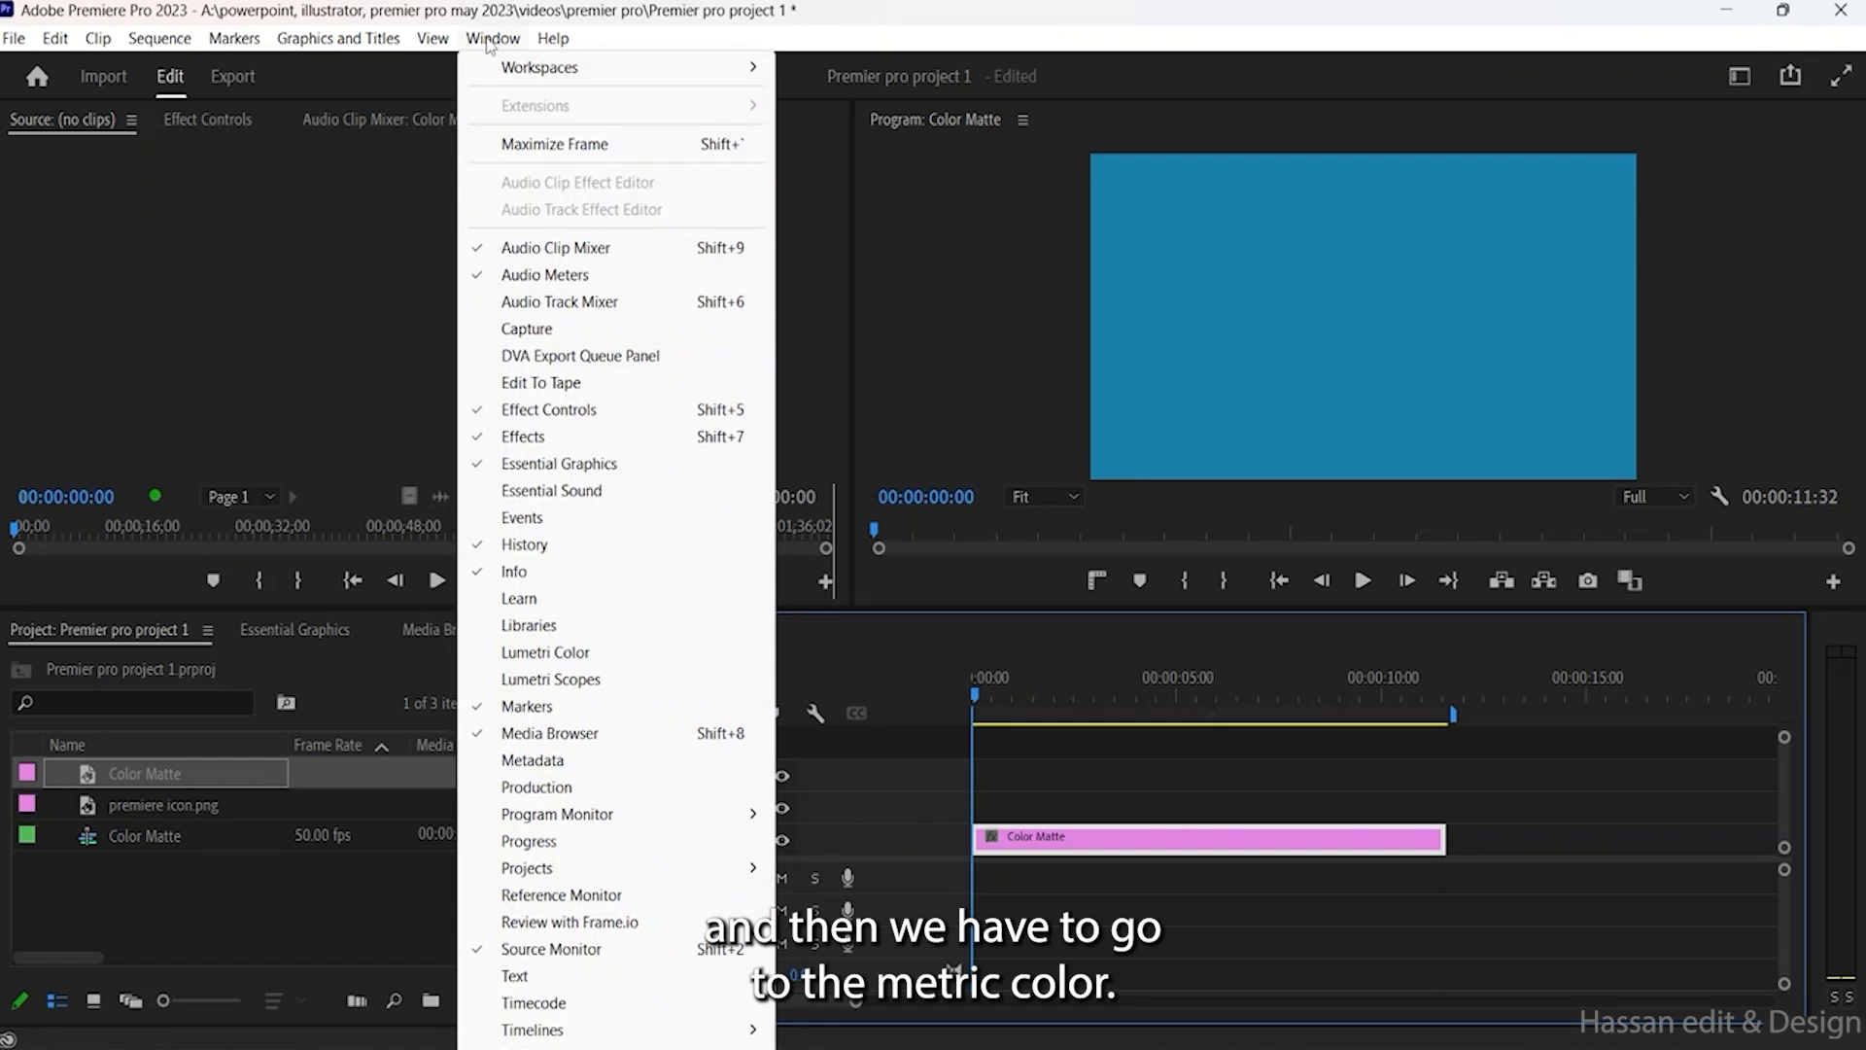
{"action": "left_click", "coordinate": [545, 652]}
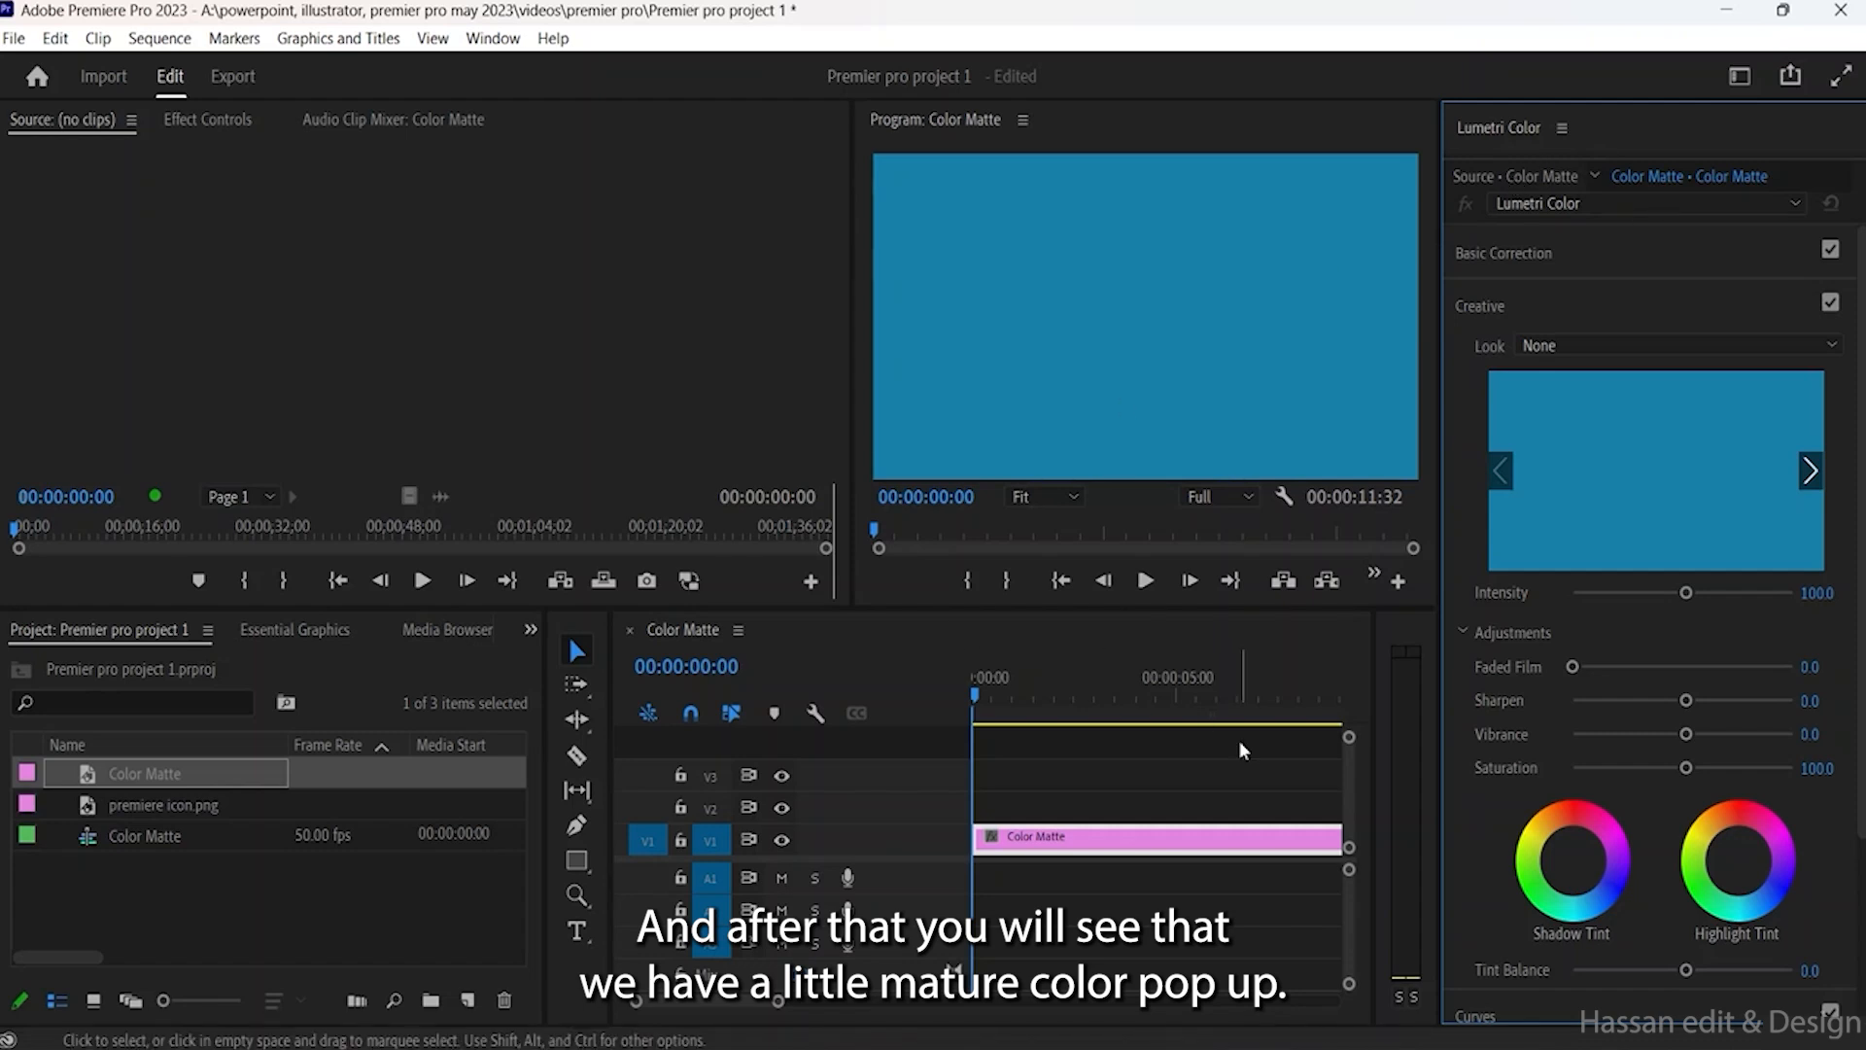
{"action": "left_click", "coordinate": [1141, 795]}
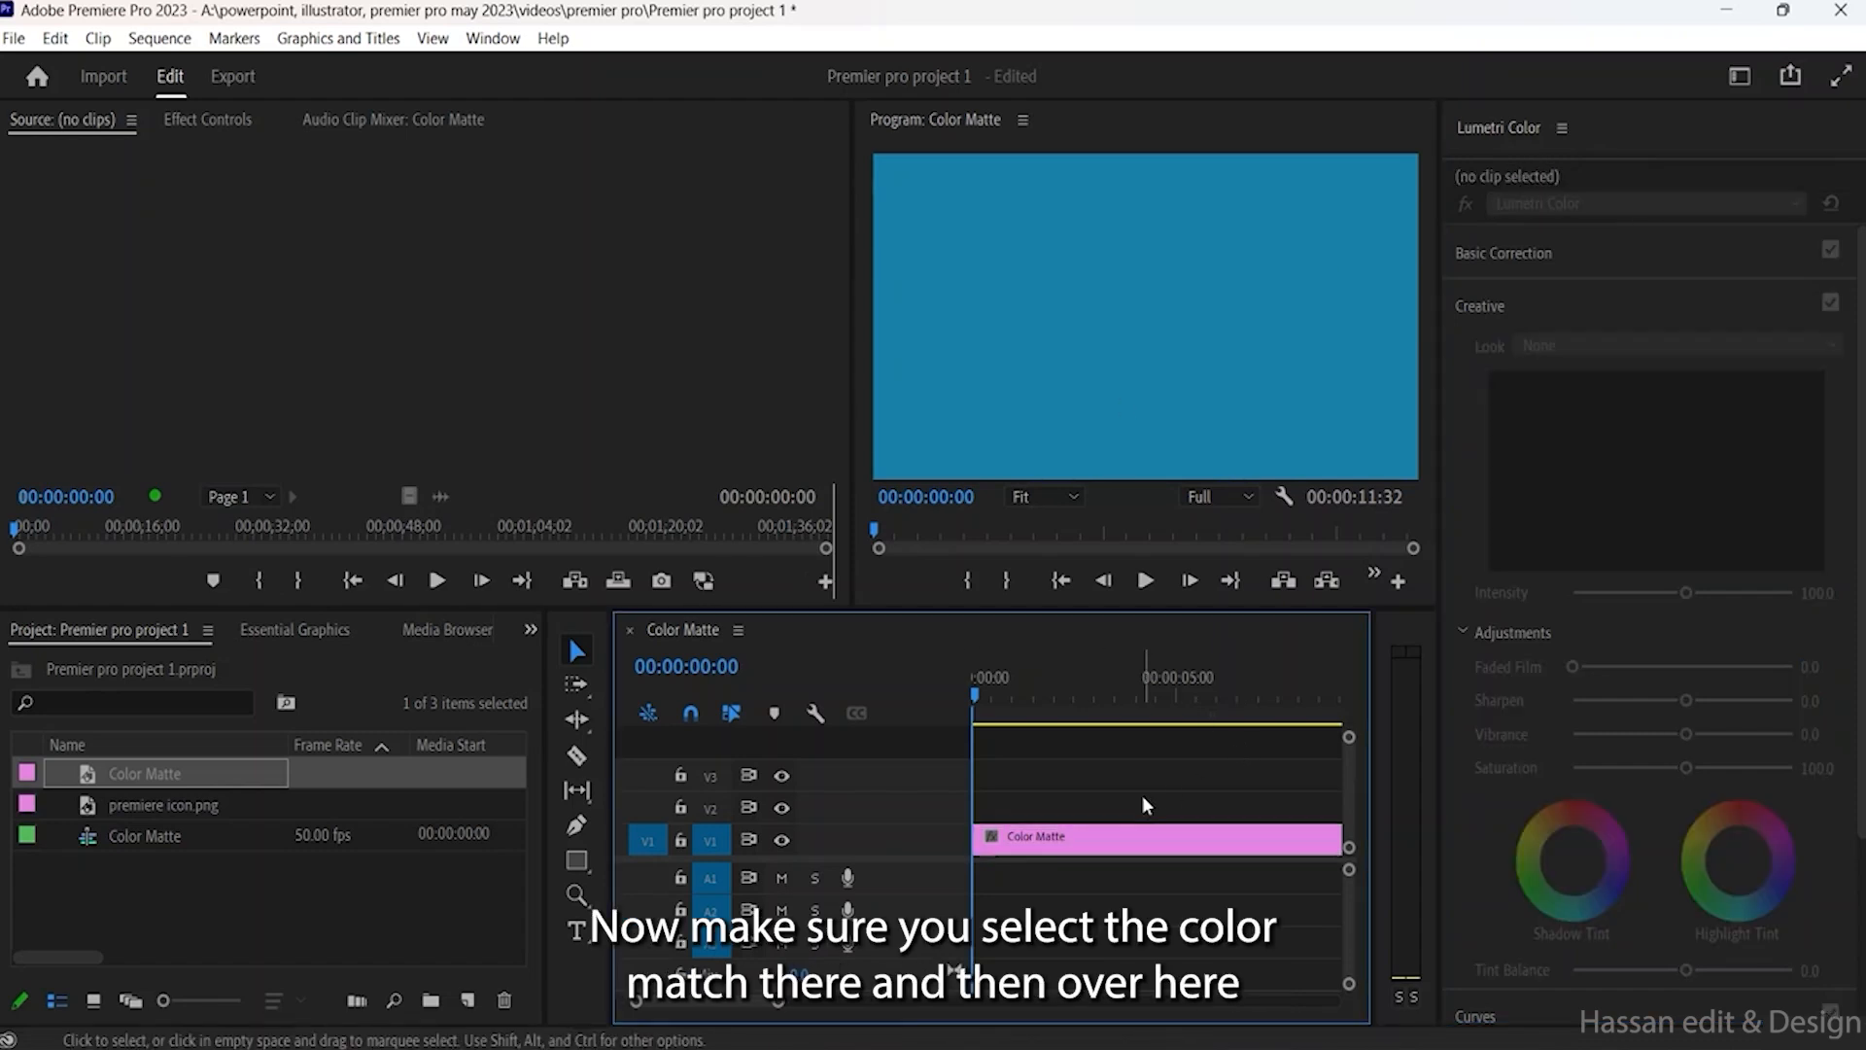
{"action": "left_click", "coordinate": [1152, 846]}
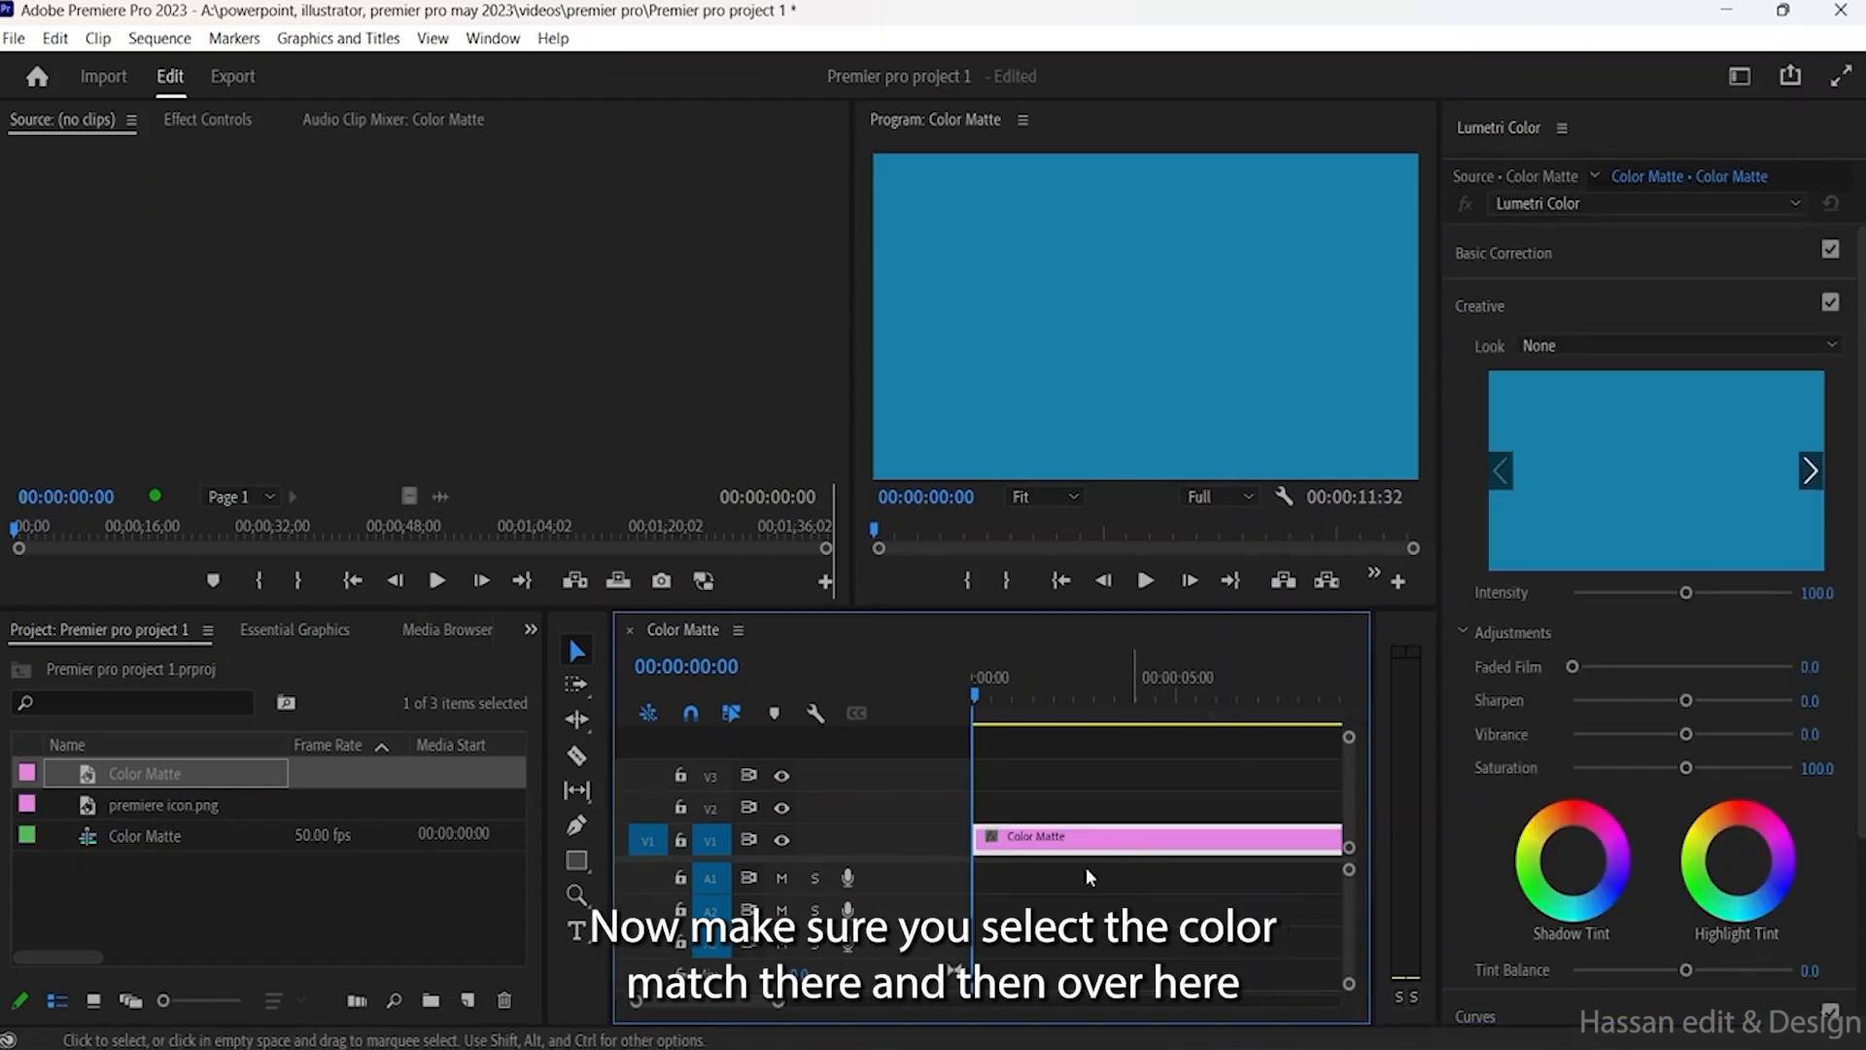
{"action": "left_click", "coordinate": [1711, 197]}
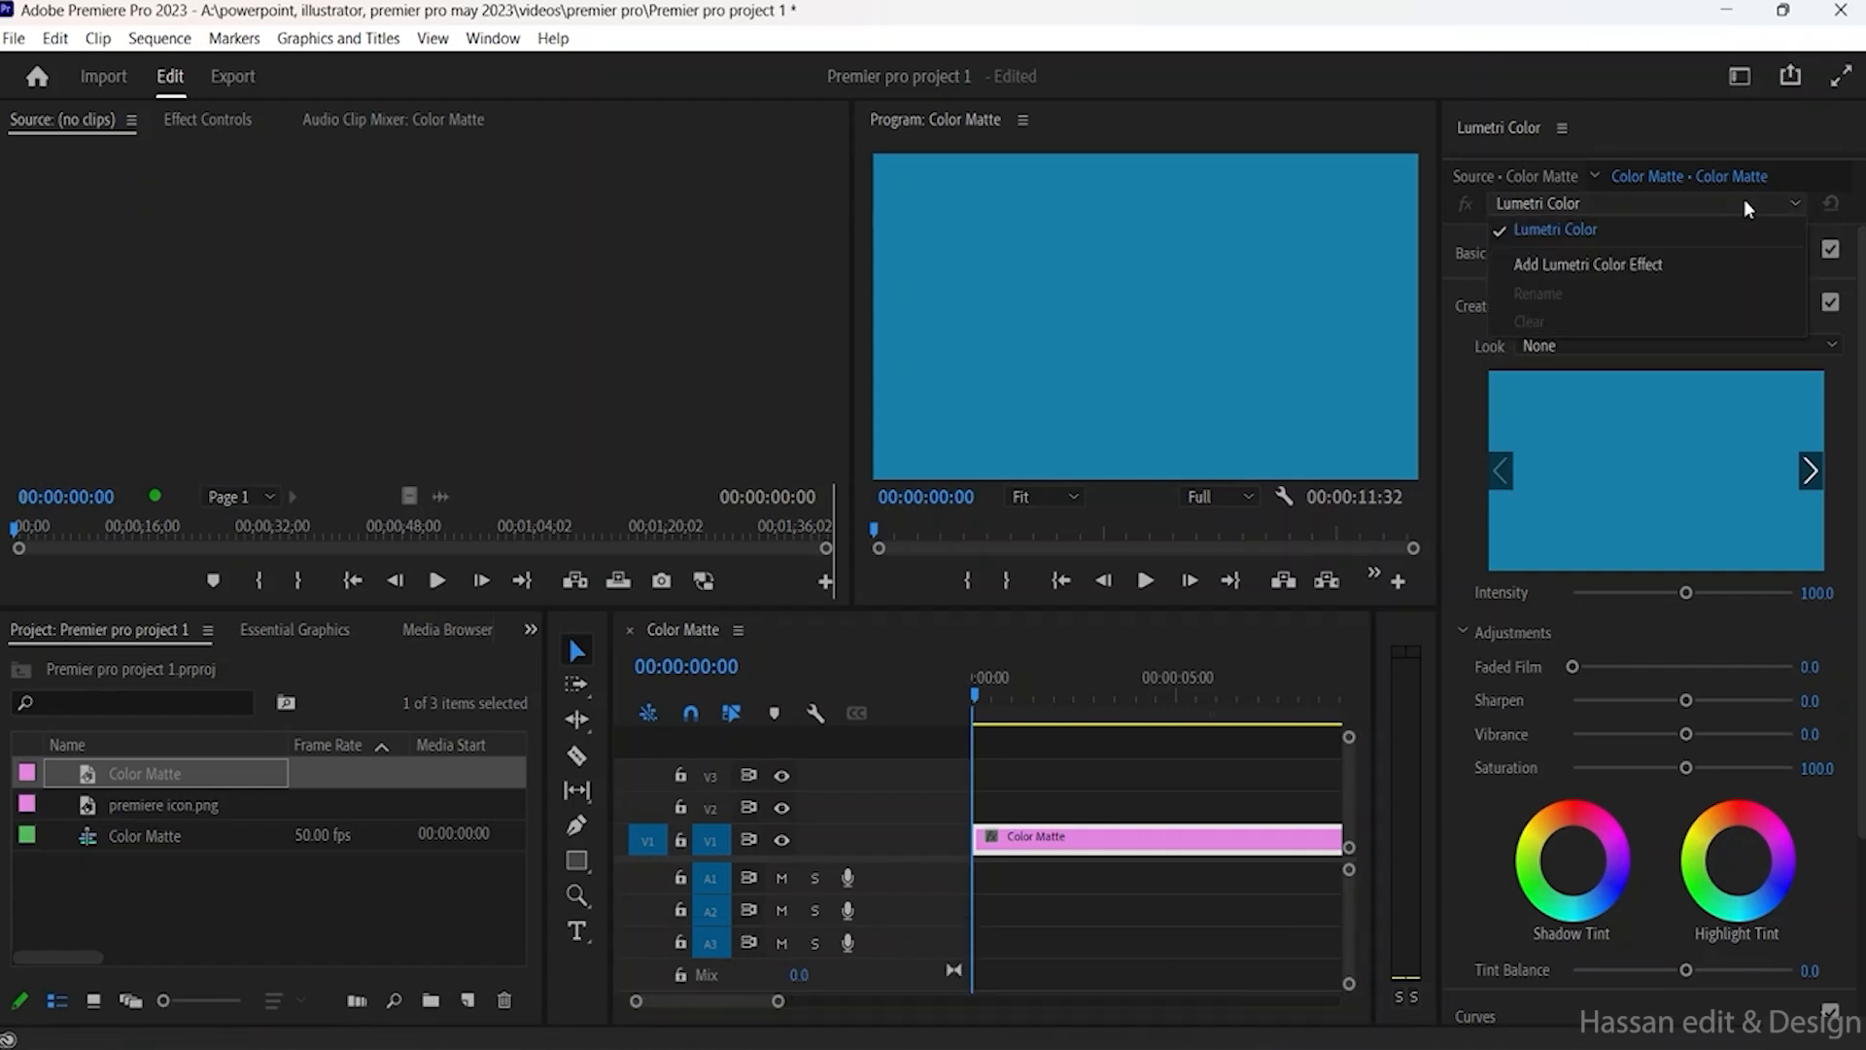
{"action": "left_click", "coordinate": [1743, 198]}
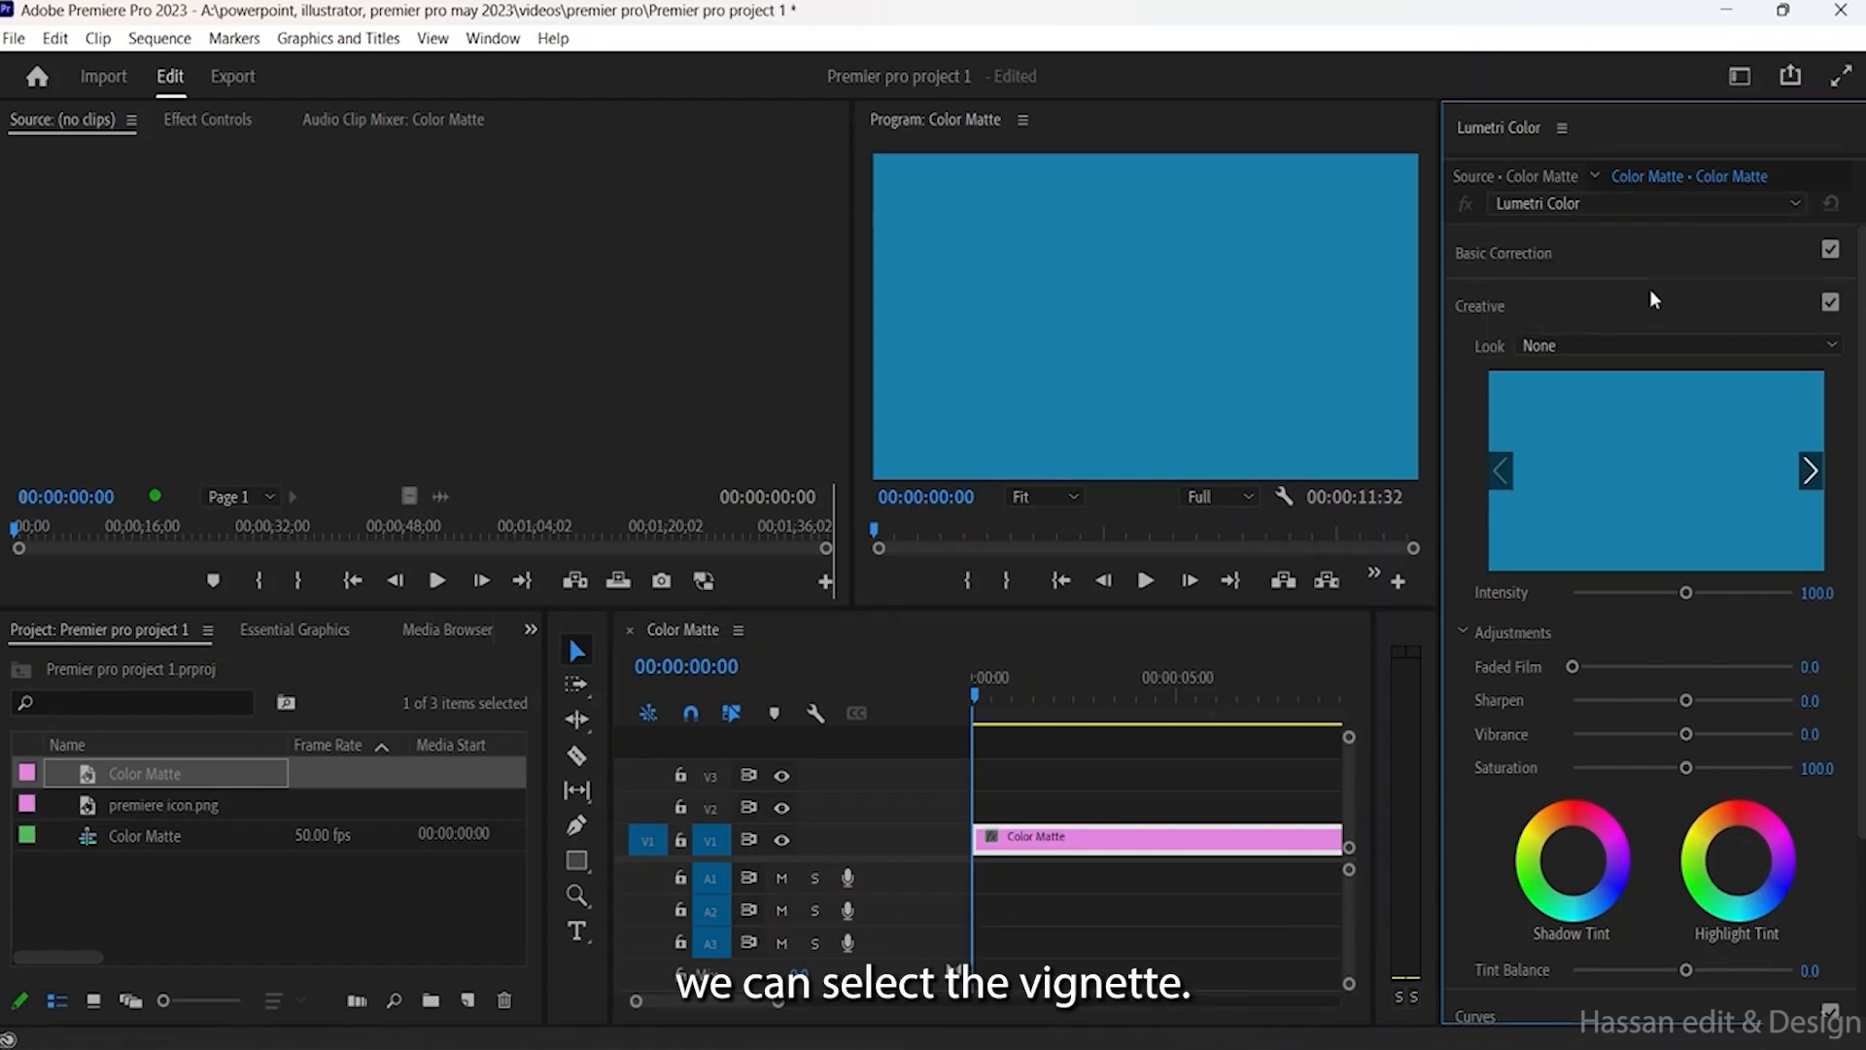
{"action": "scroll", "coordinate": [1689, 484], "scroll_direction": "down", "scroll_amount": 4}
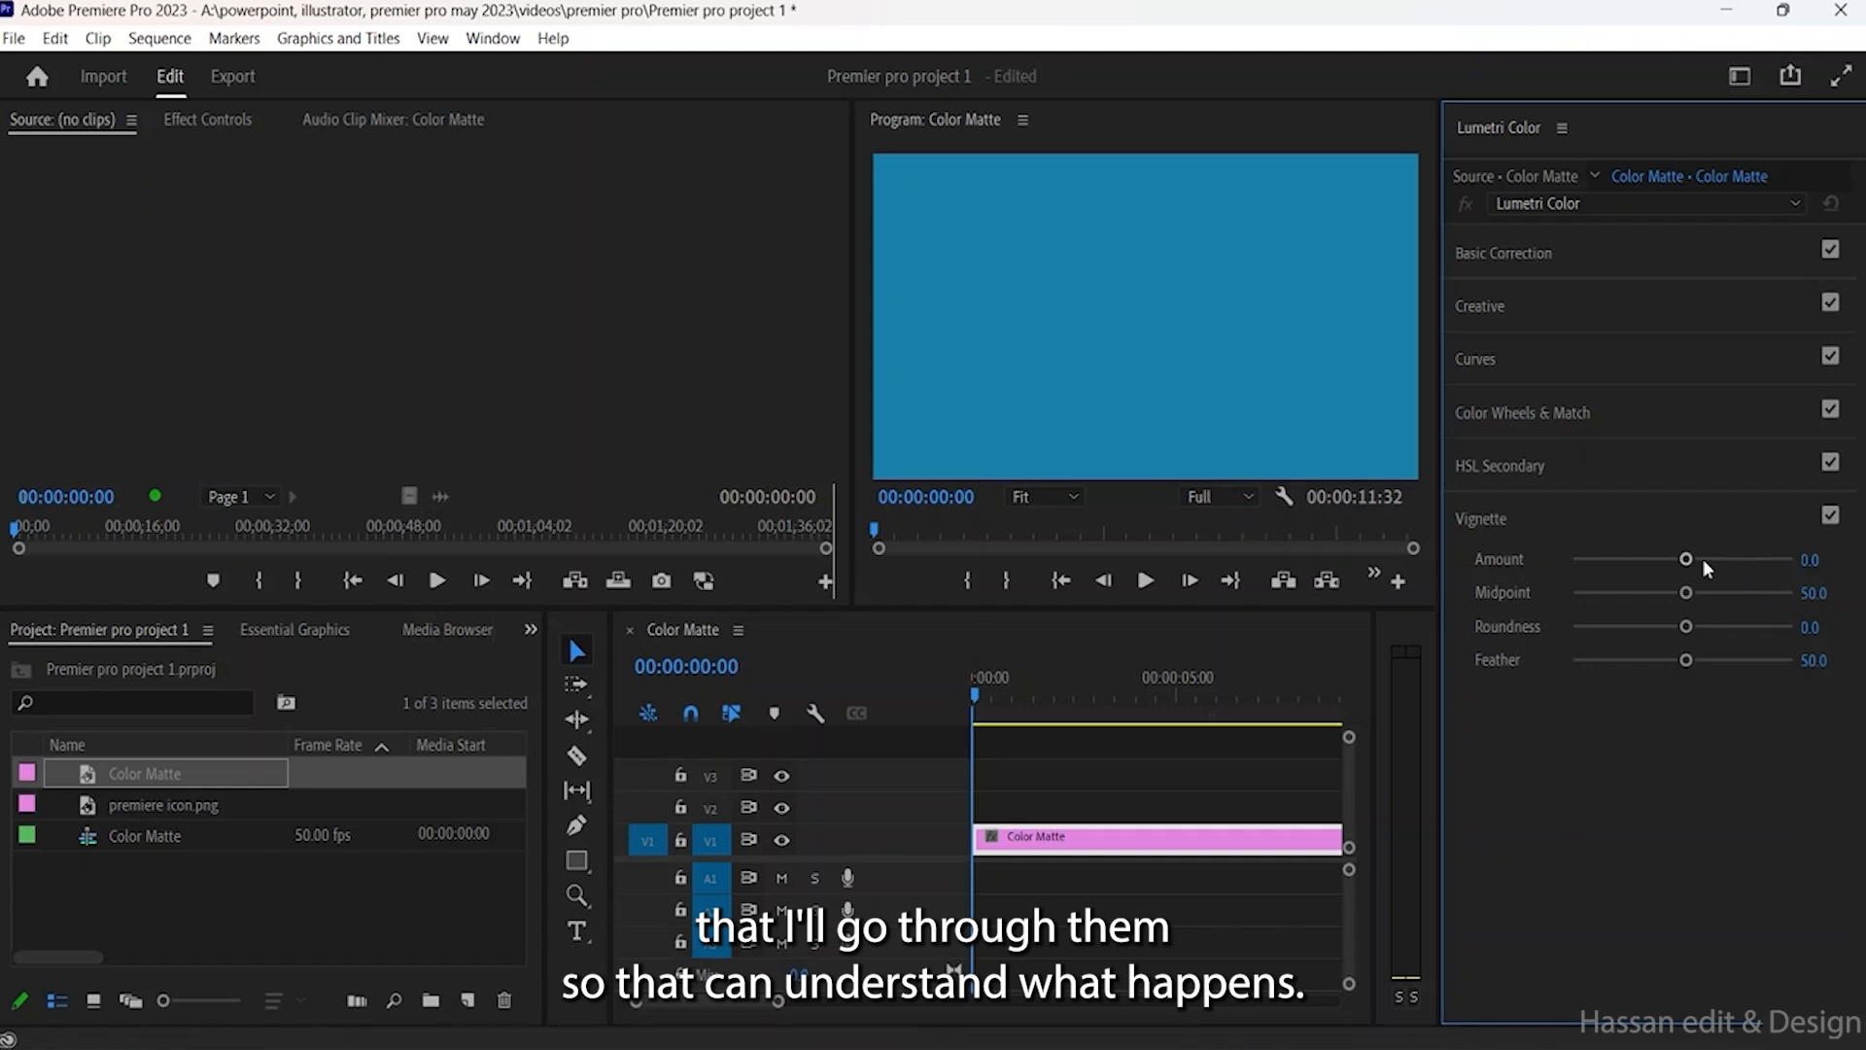
Step: Set the Color Matte clip's vignette to amount -1.9, midpoint 56.4, roundness 44.8 and feather 44.8
{"action": "left_click_drag", "start_coordinate": [1703, 557], "coordinate": [1623, 563]}
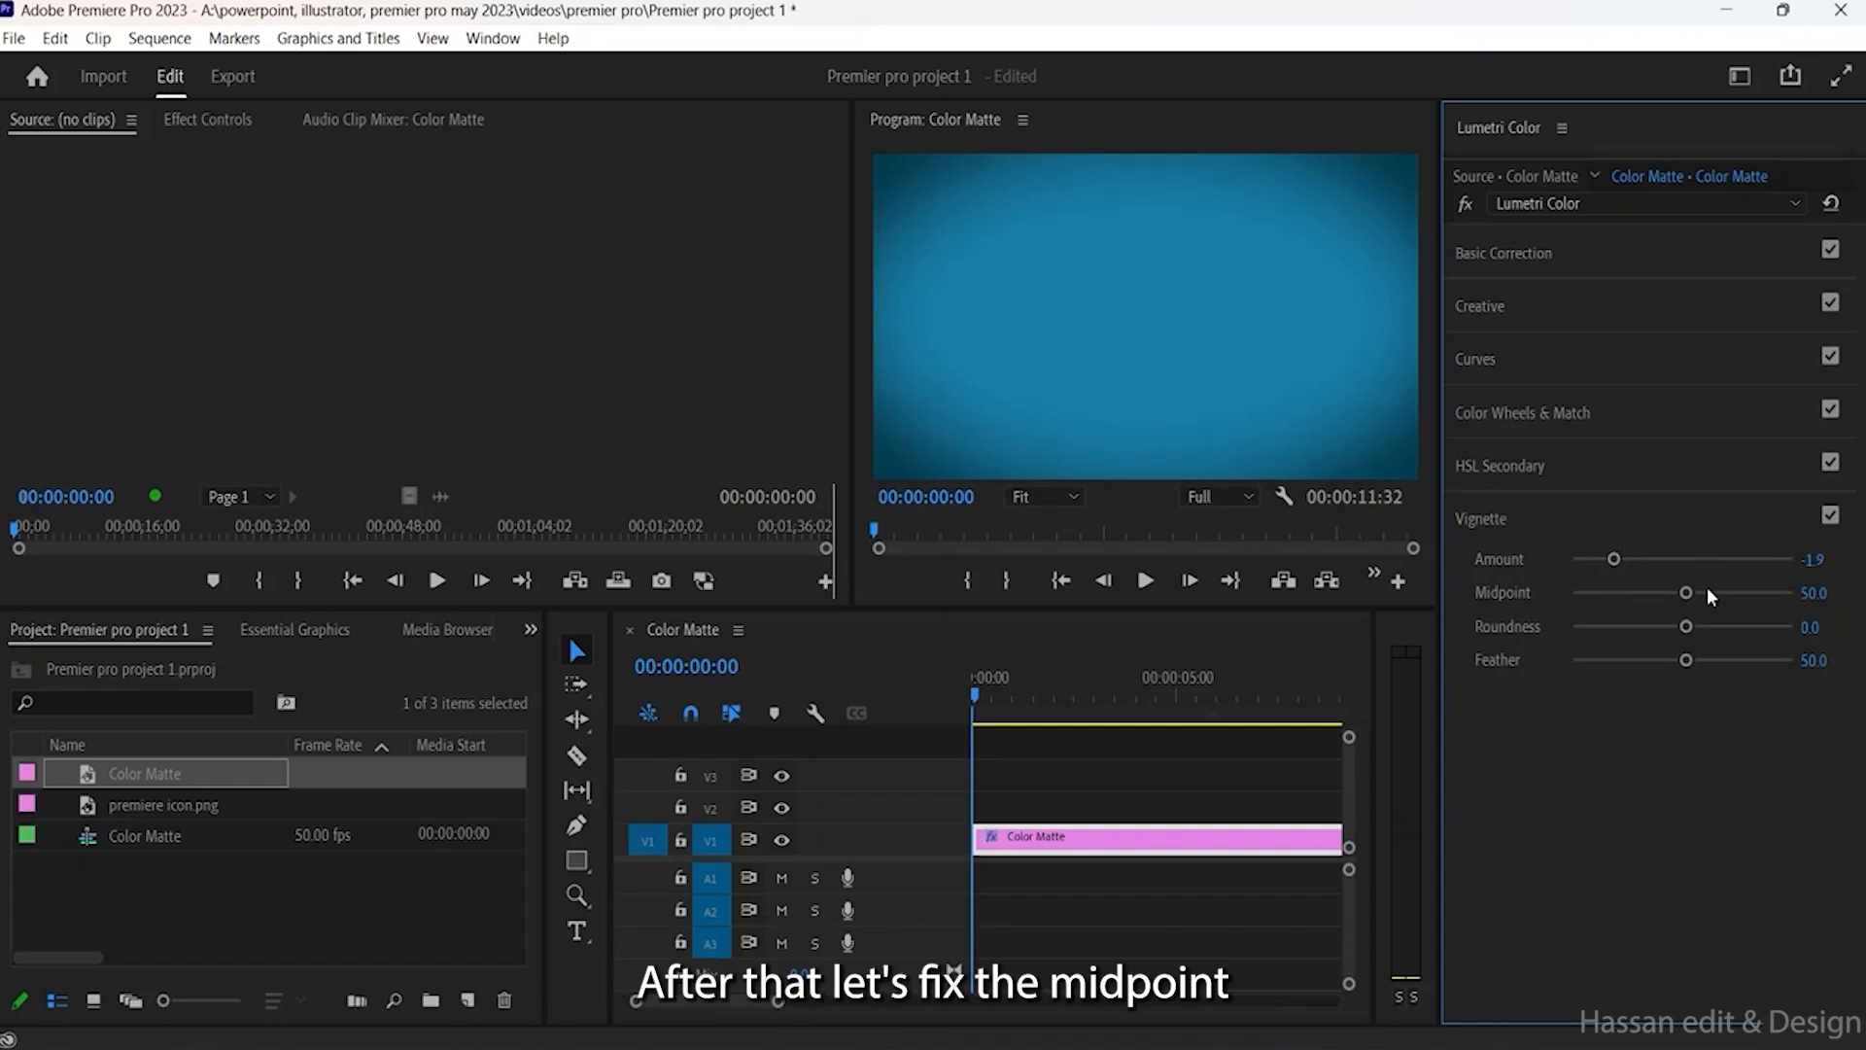
{"action": "left_click_drag", "start_coordinate": [1692, 592], "coordinate": [1733, 618]}
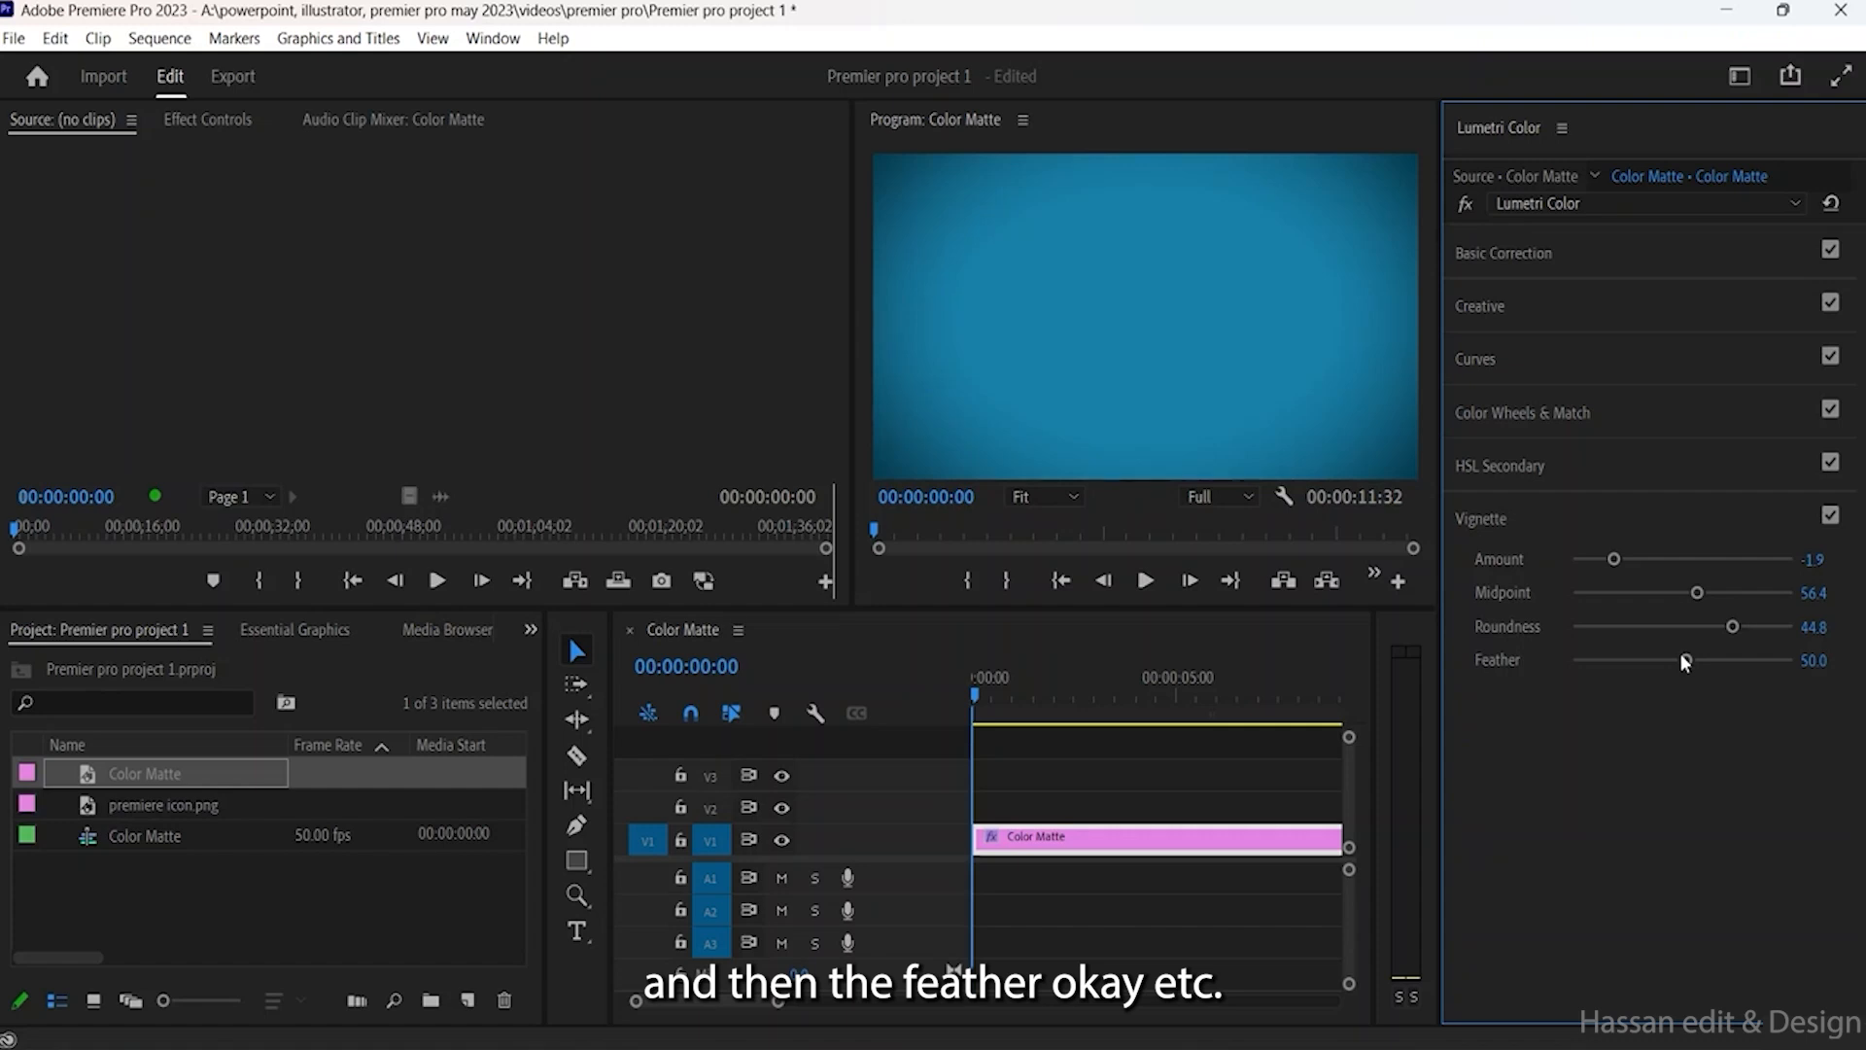
{"action": "left_click_drag", "start_coordinate": [1684, 661], "coordinate": [1639, 666]}
{"action": "left_click", "coordinate": [1624, 663]}
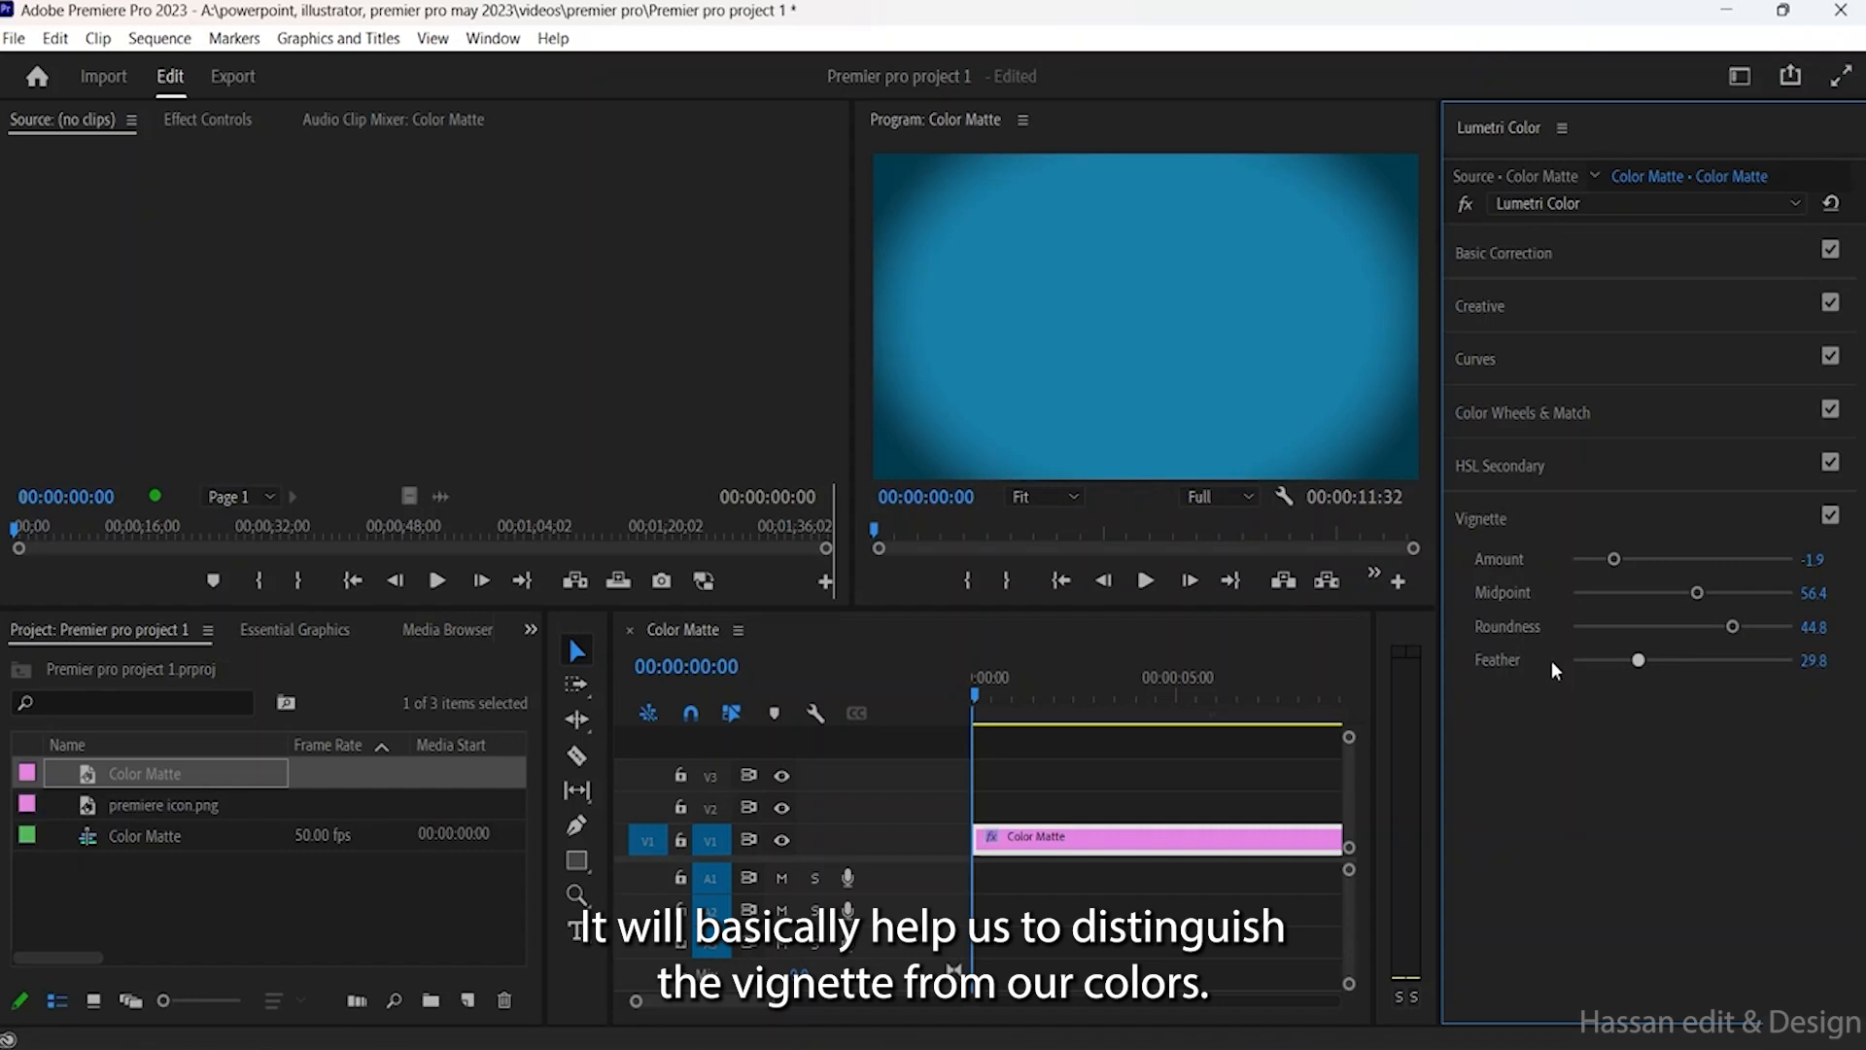
{"action": "left_click", "coordinate": [1672, 660]}
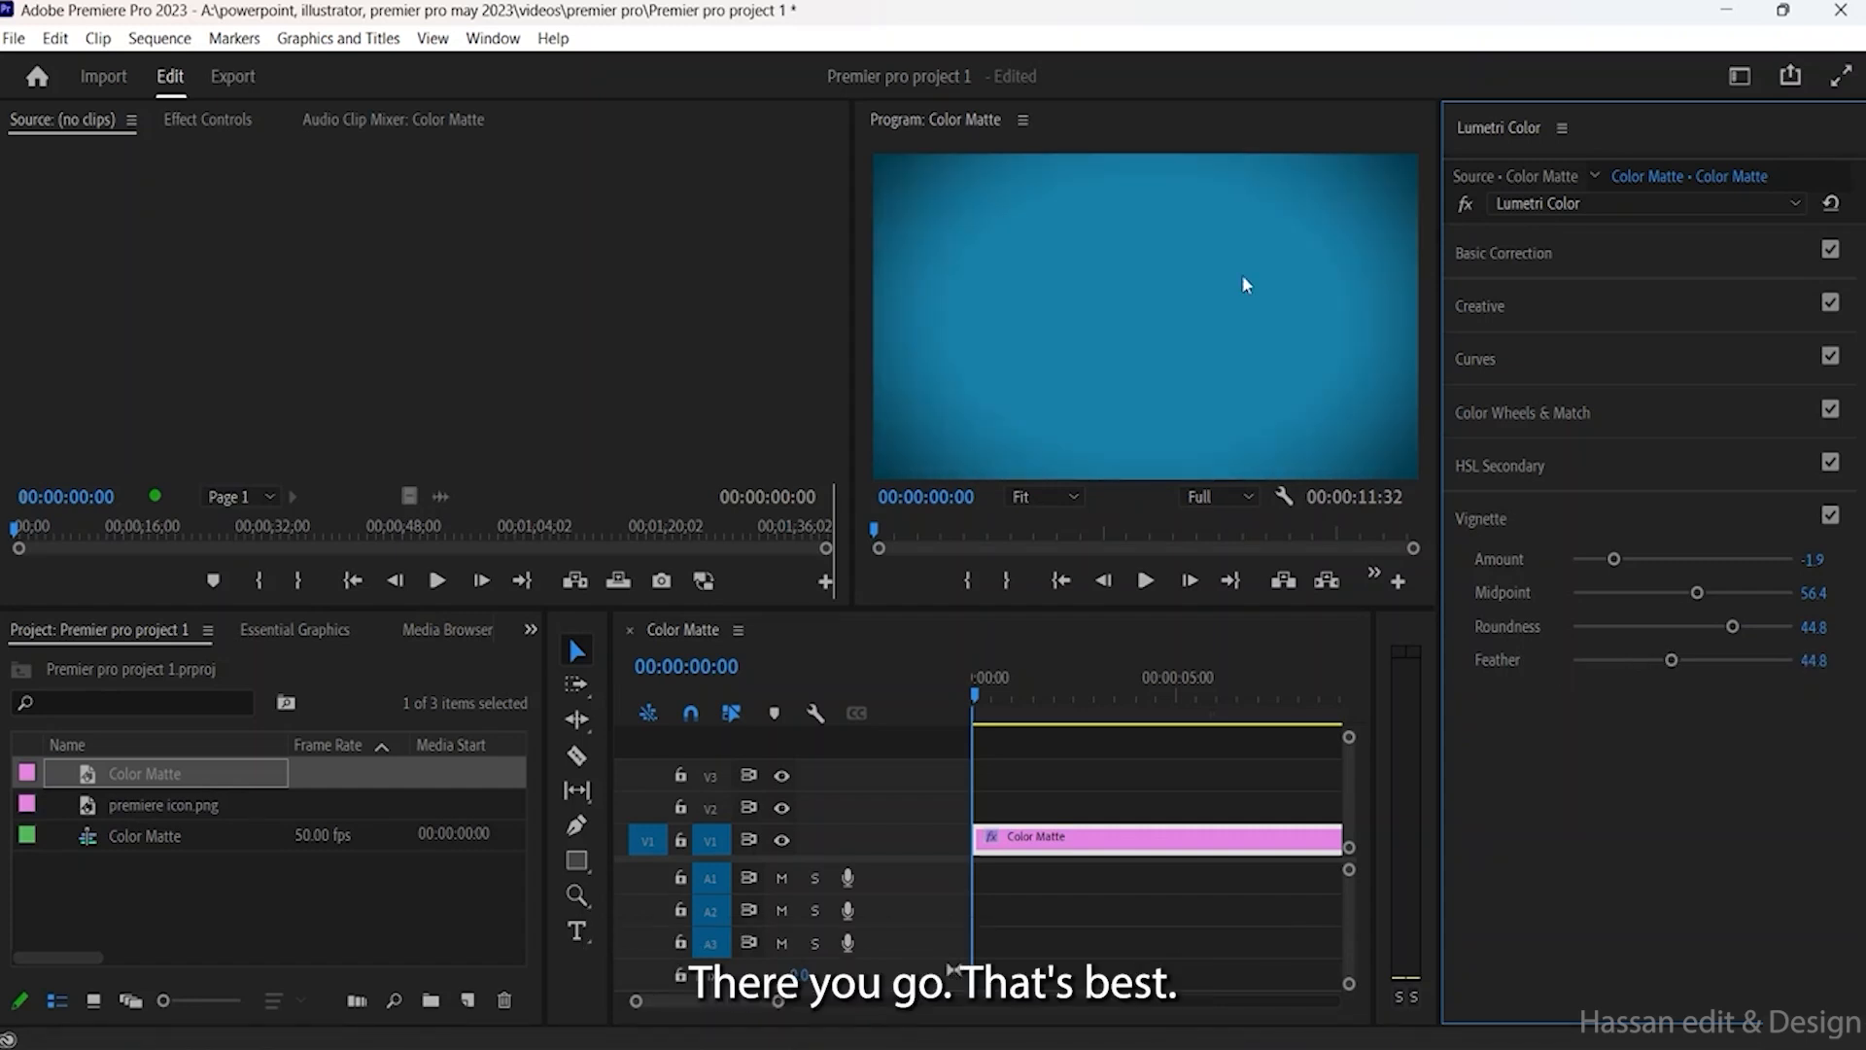
Step: Collapse the Vignette settings and close the Lumetri Color controls, leaving no project item selected
{"action": "left_click", "coordinate": [1590, 517]}
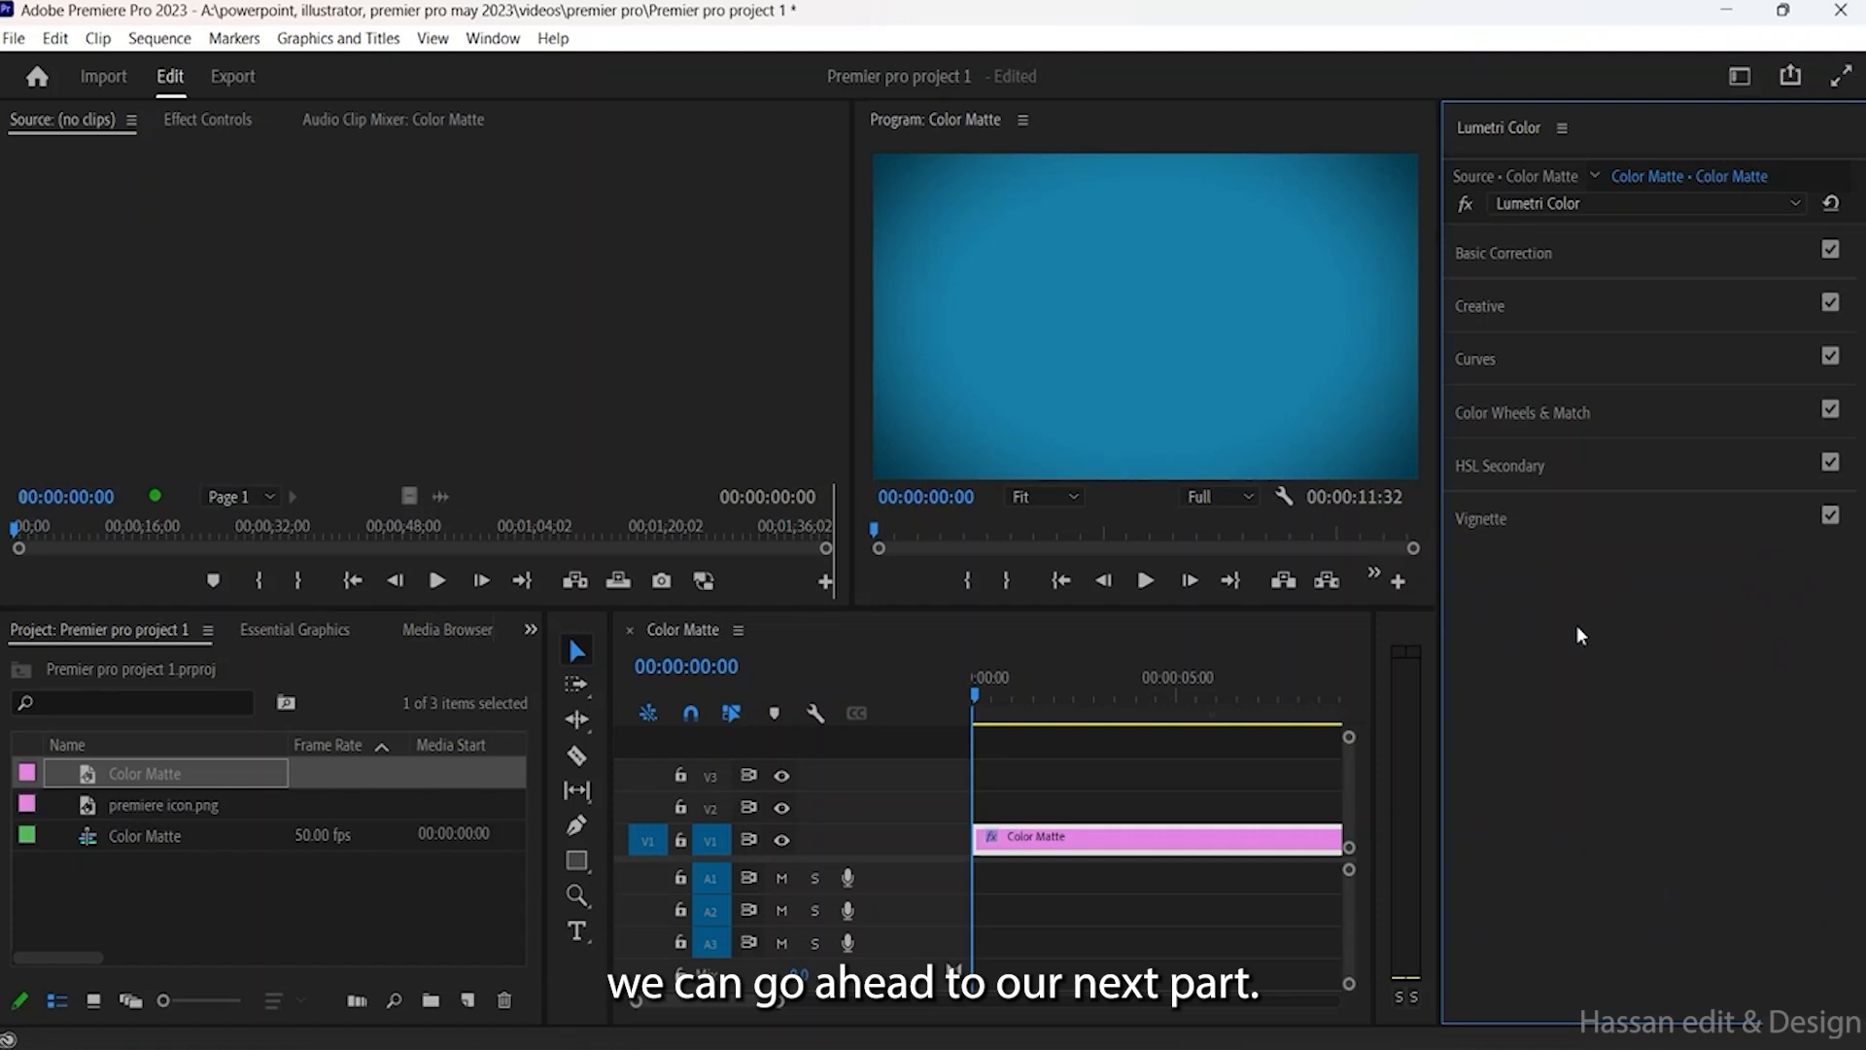
{"action": "left_click", "coordinate": [1562, 129]}
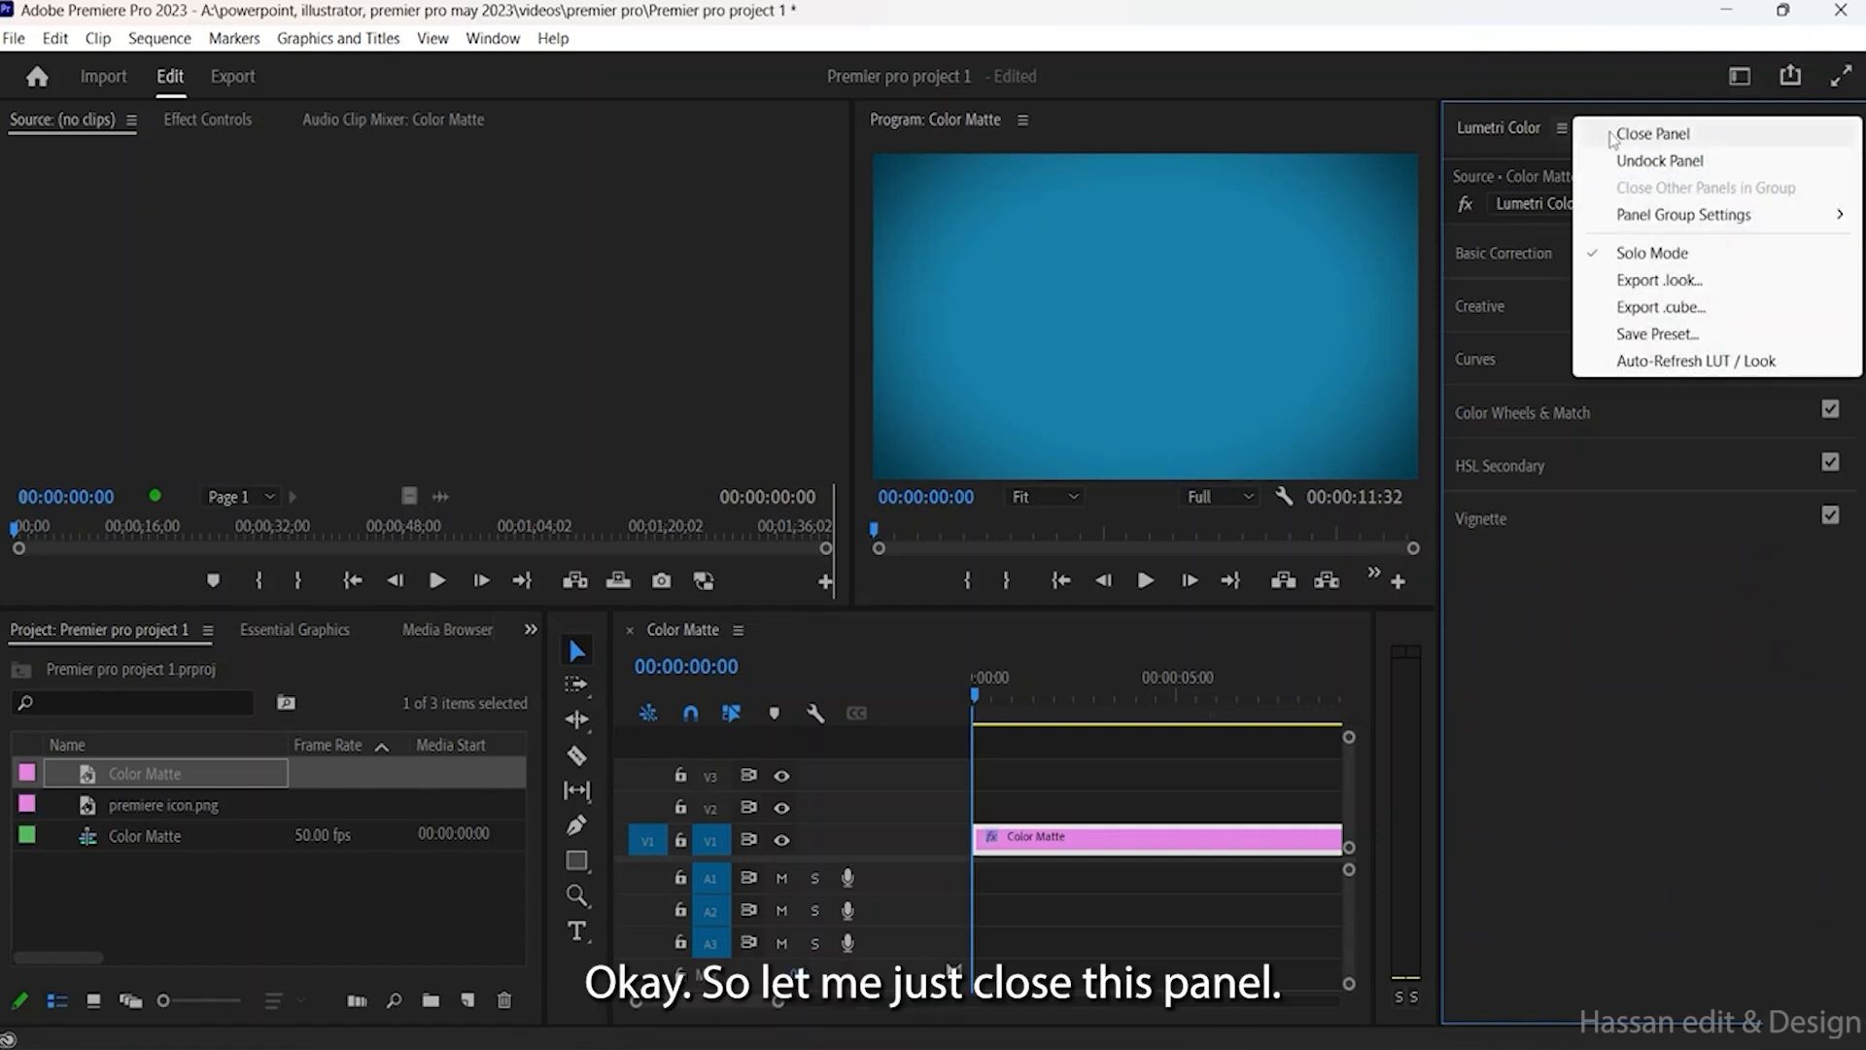
{"action": "left_click", "coordinate": [1610, 138]}
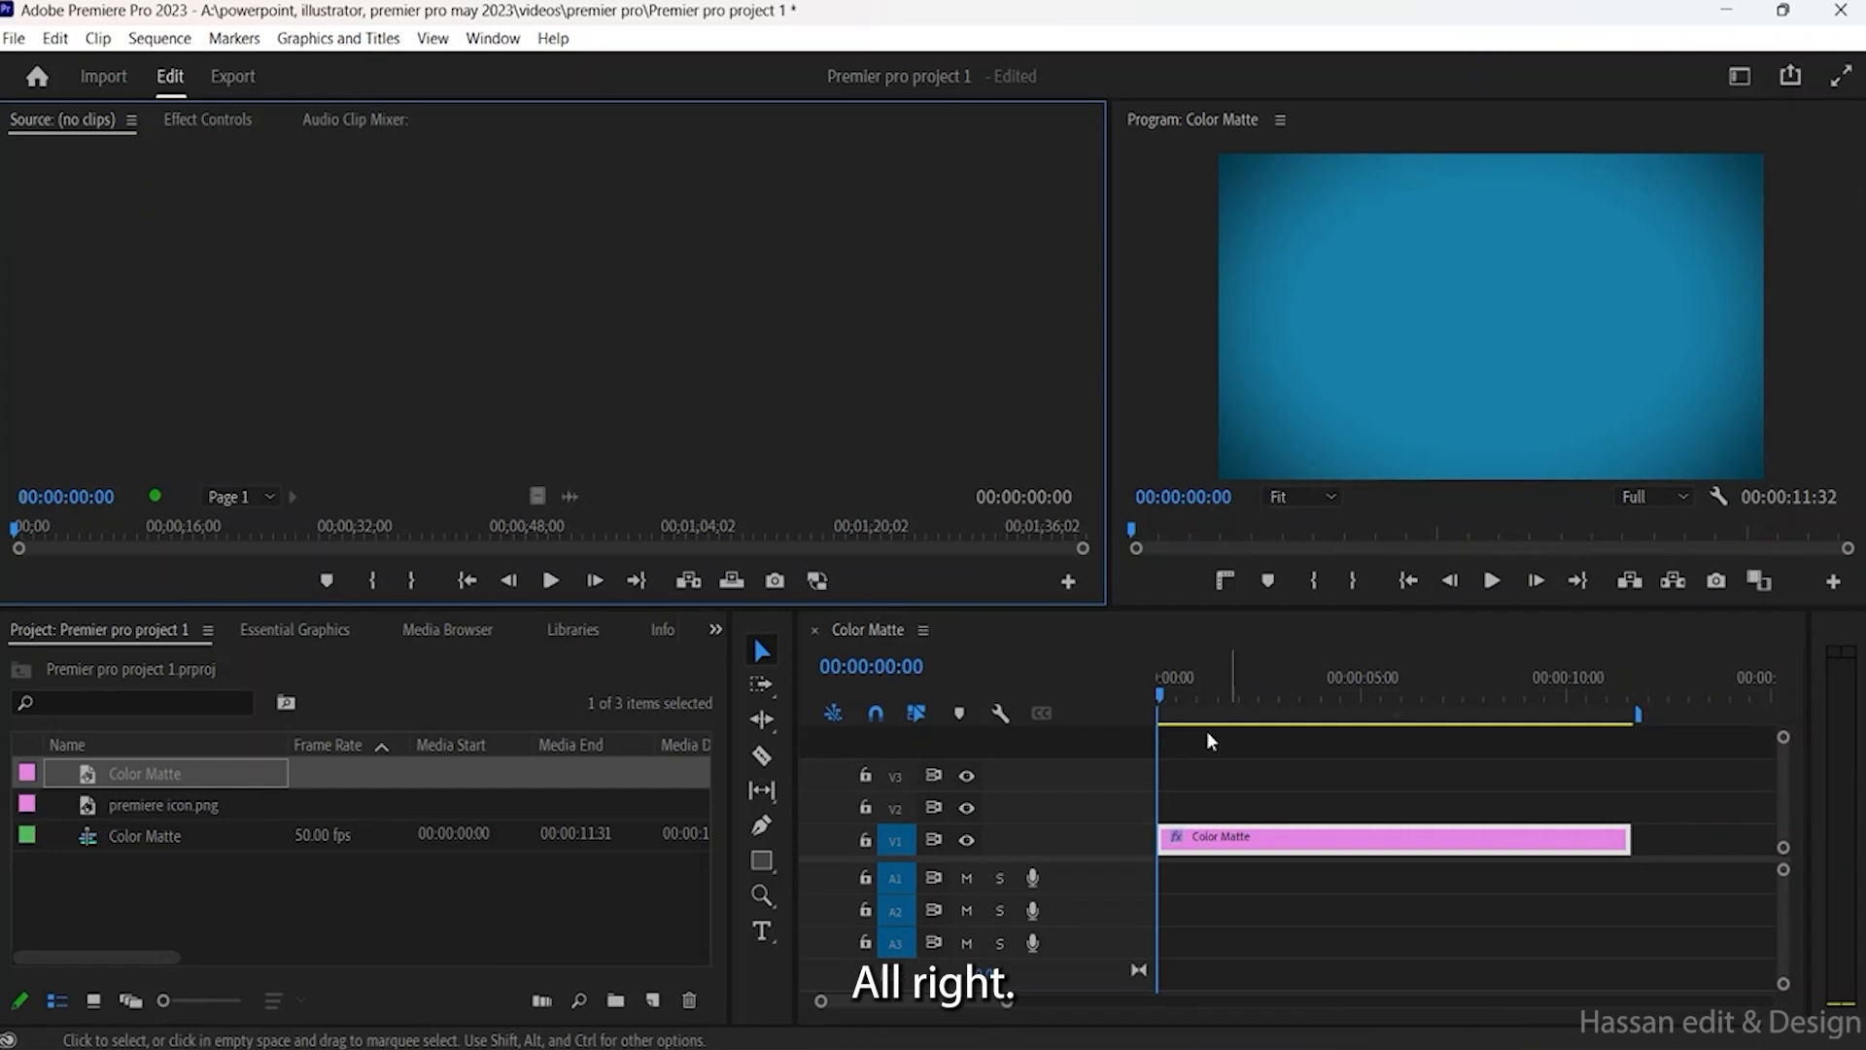
{"action": "left_click", "coordinate": [375, 894]}
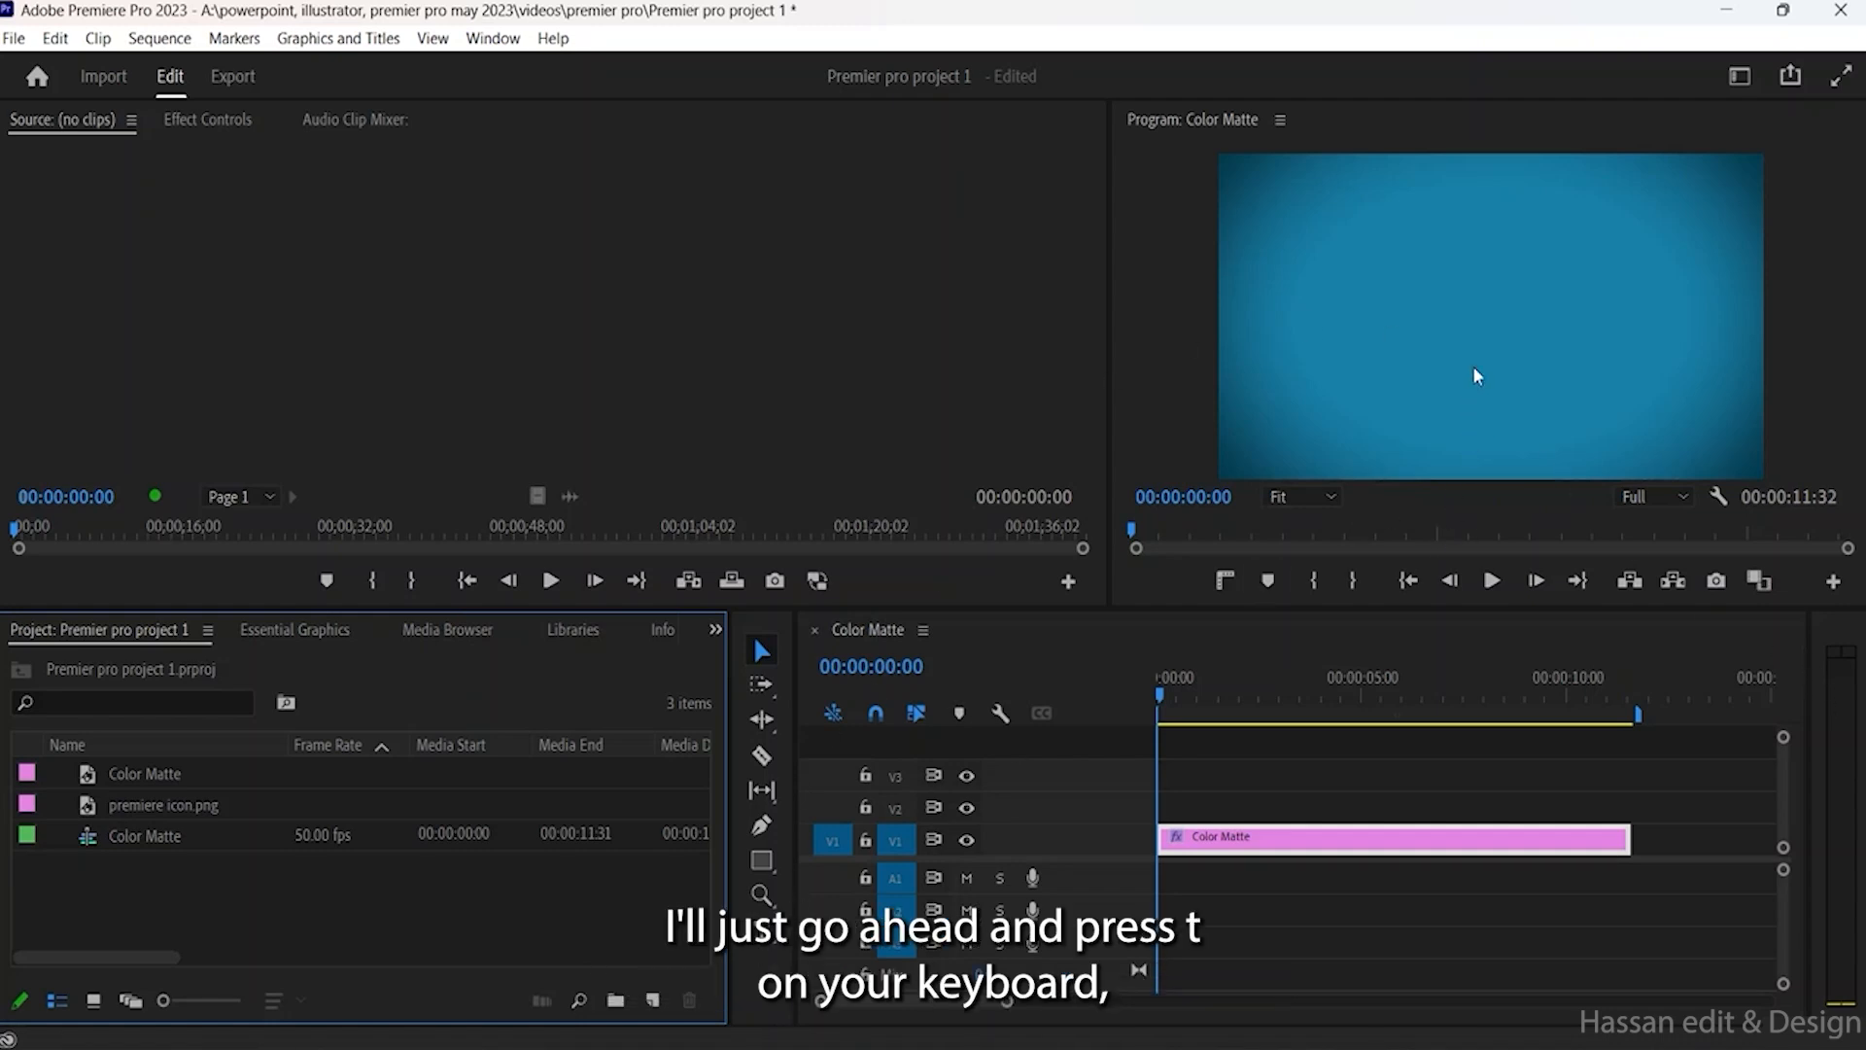
Step: Add a text layer reading Animation over the Color Matte in the program view with the Type tool
{"action": "key", "text": "t"}
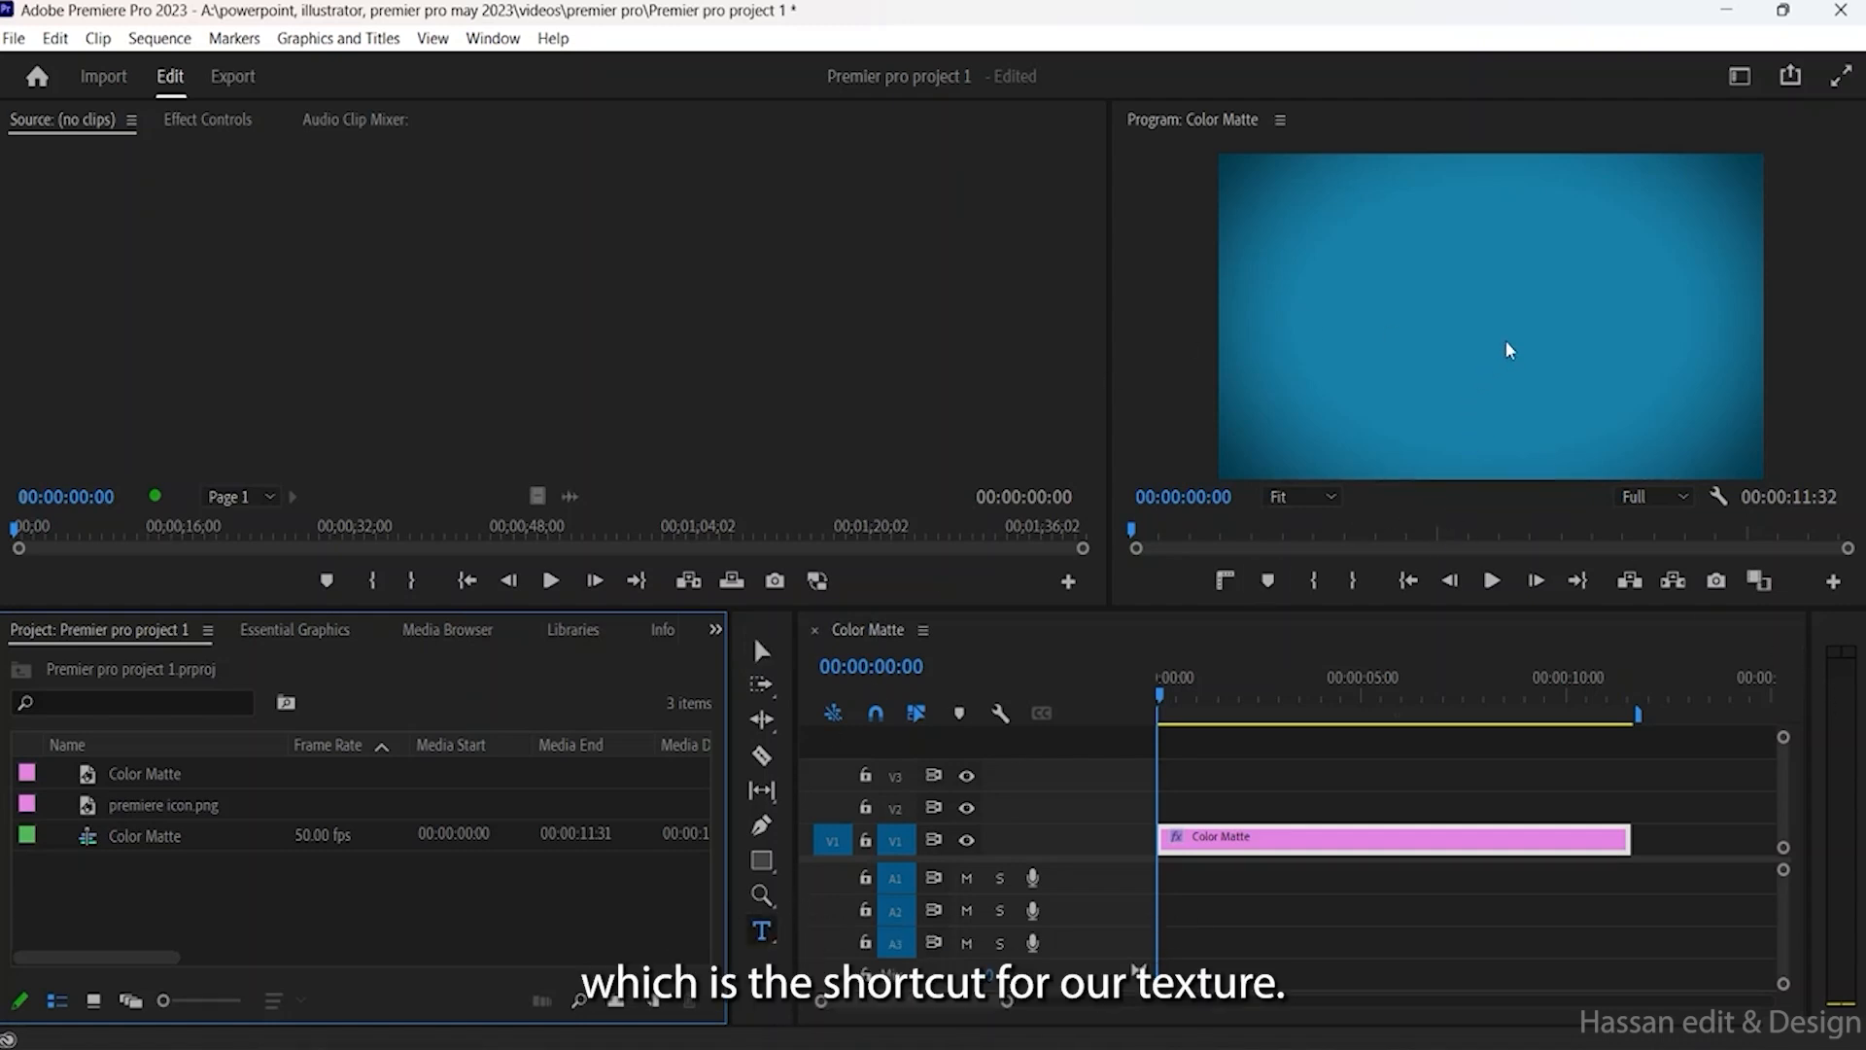
{"action": "left_click", "coordinate": [763, 935]}
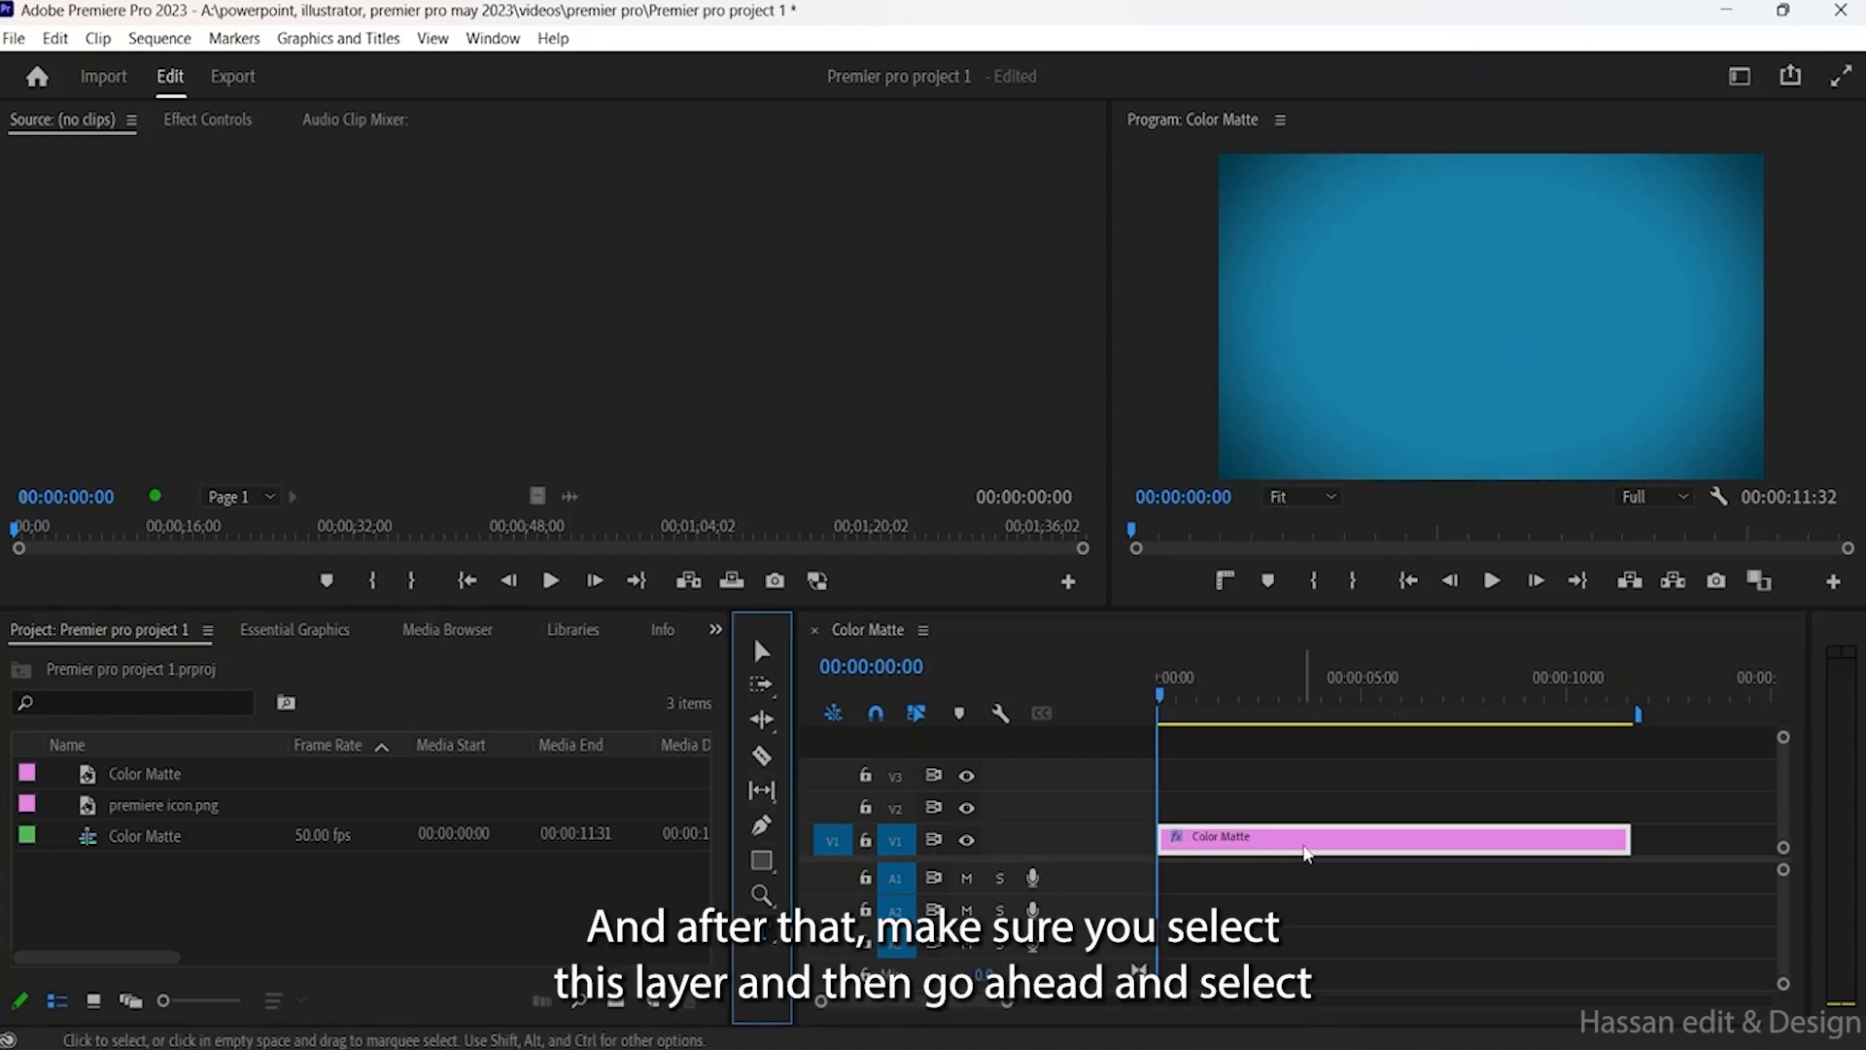
{"action": "left_click", "coordinate": [1305, 853]}
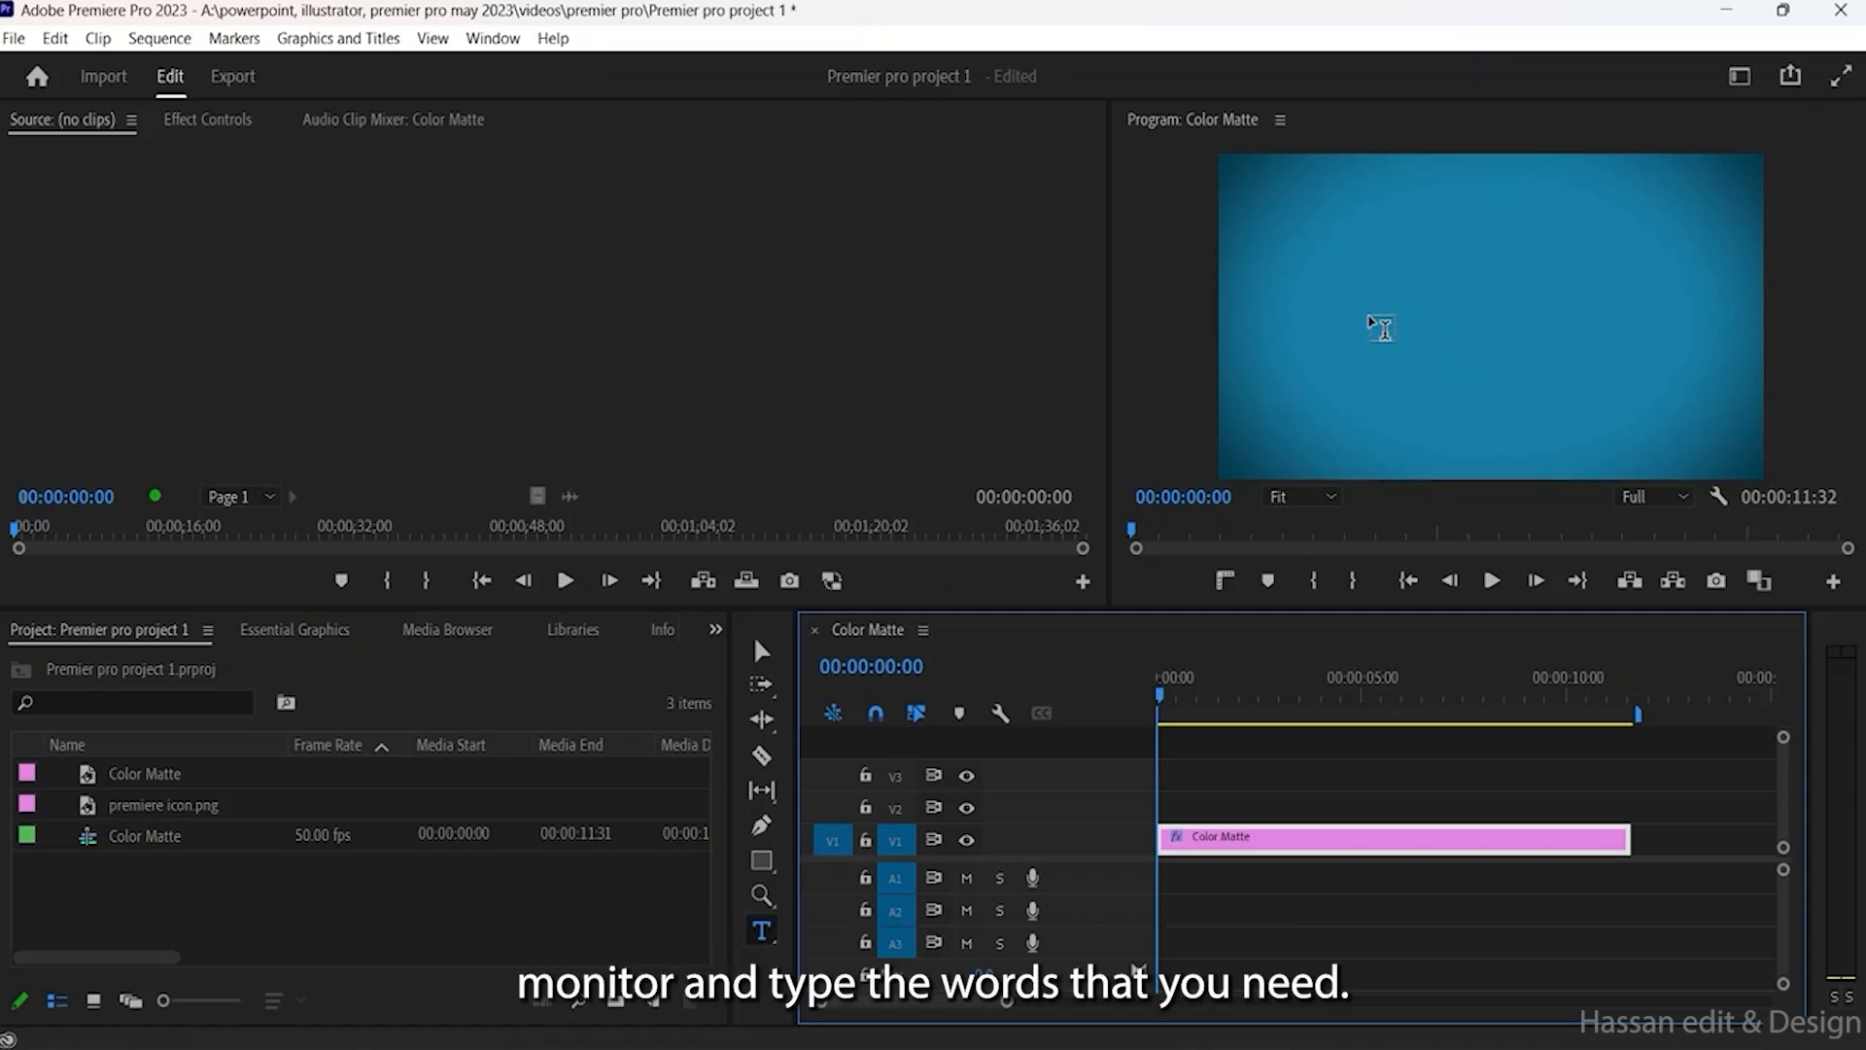
{"action": "left_click", "coordinate": [1344, 296]}
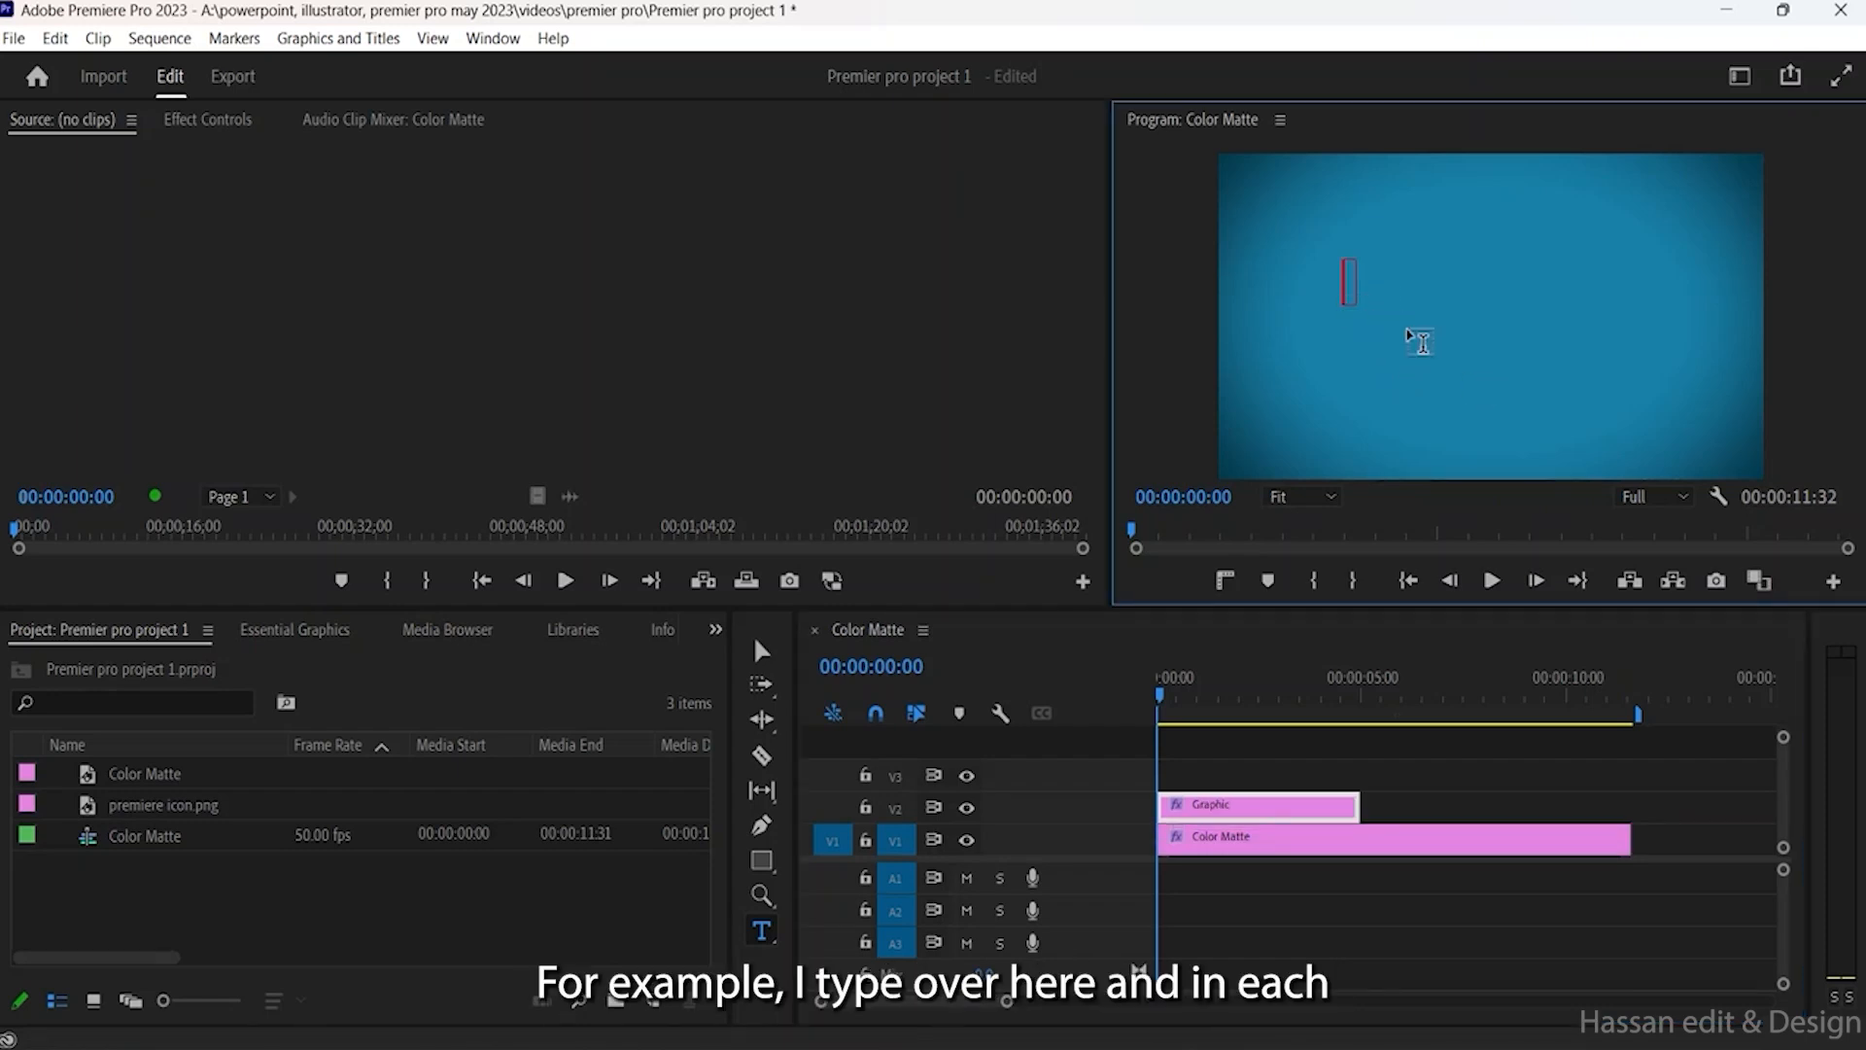
{"action": "type", "text": "an"}
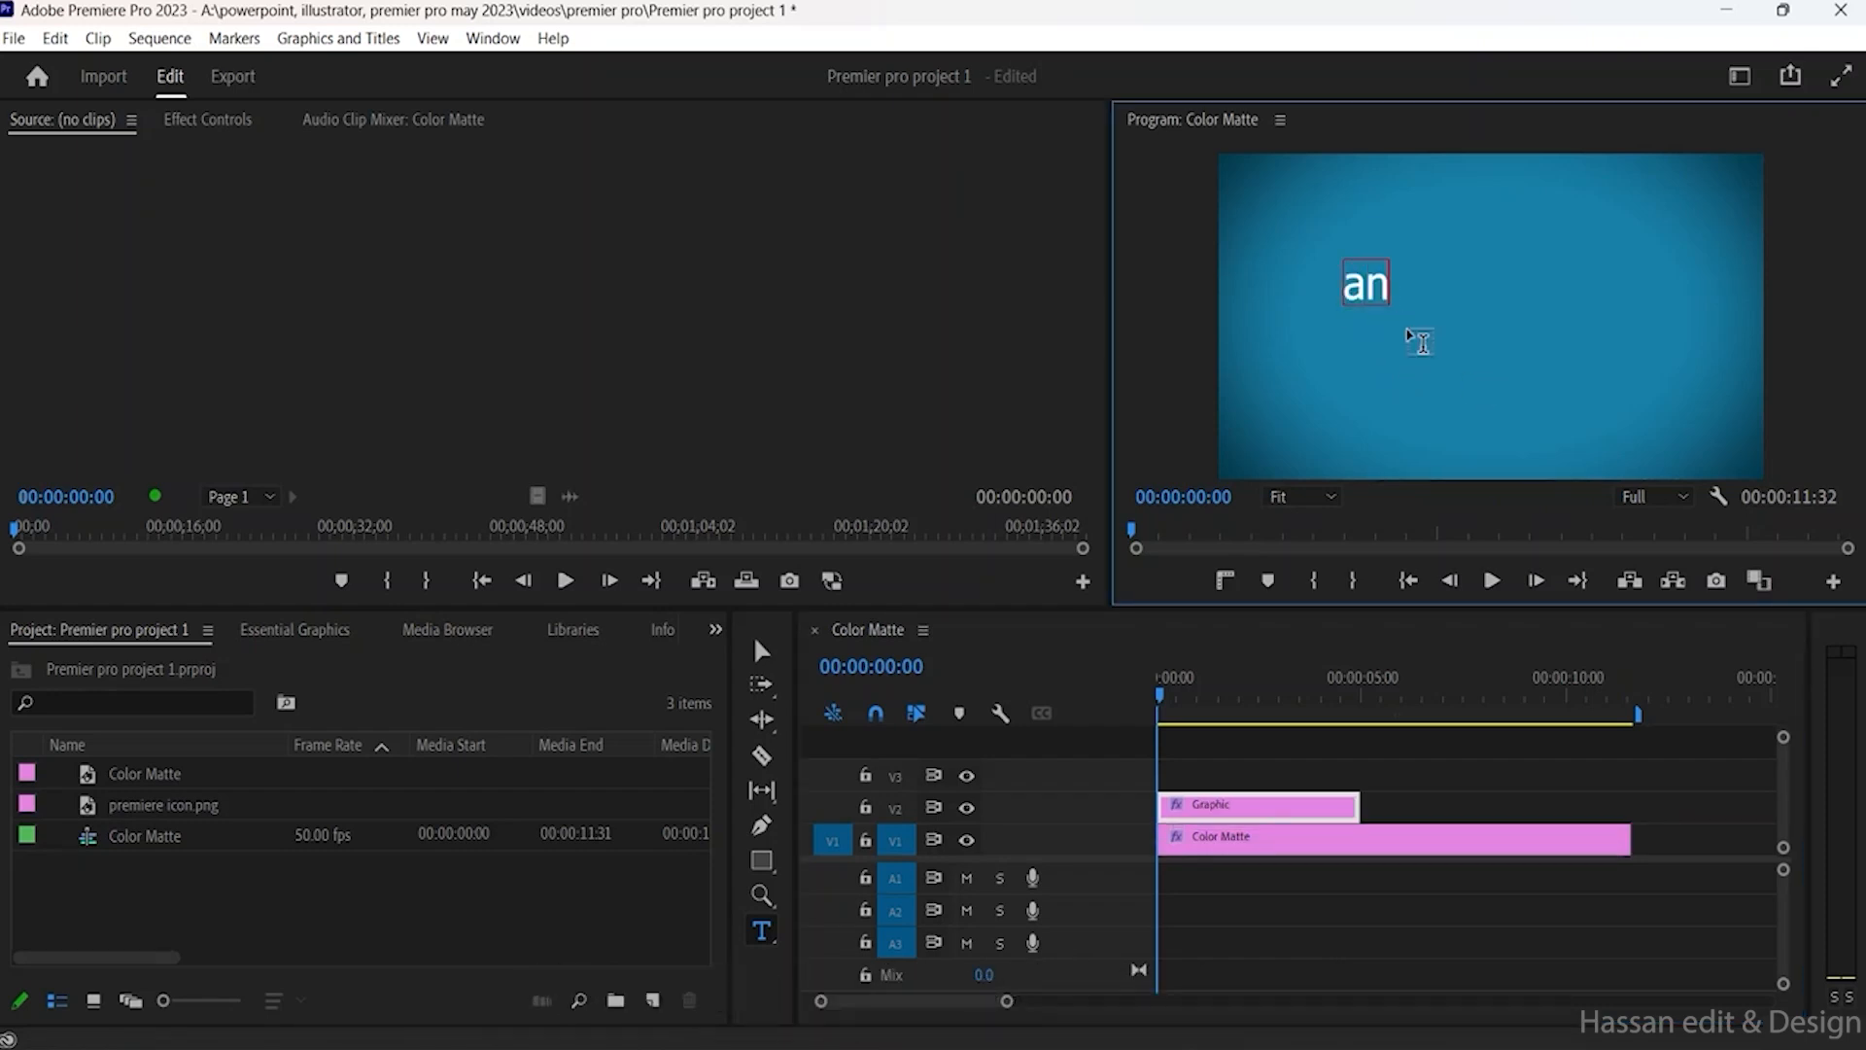
{"action": "type", "text": "i"}
{"action": "key", "text": "BackSpace"}
{"action": "key", "text": "BackSpace"}
{"action": "key", "text": "BackSpace"}
{"action": "type", "text": "Animation"}
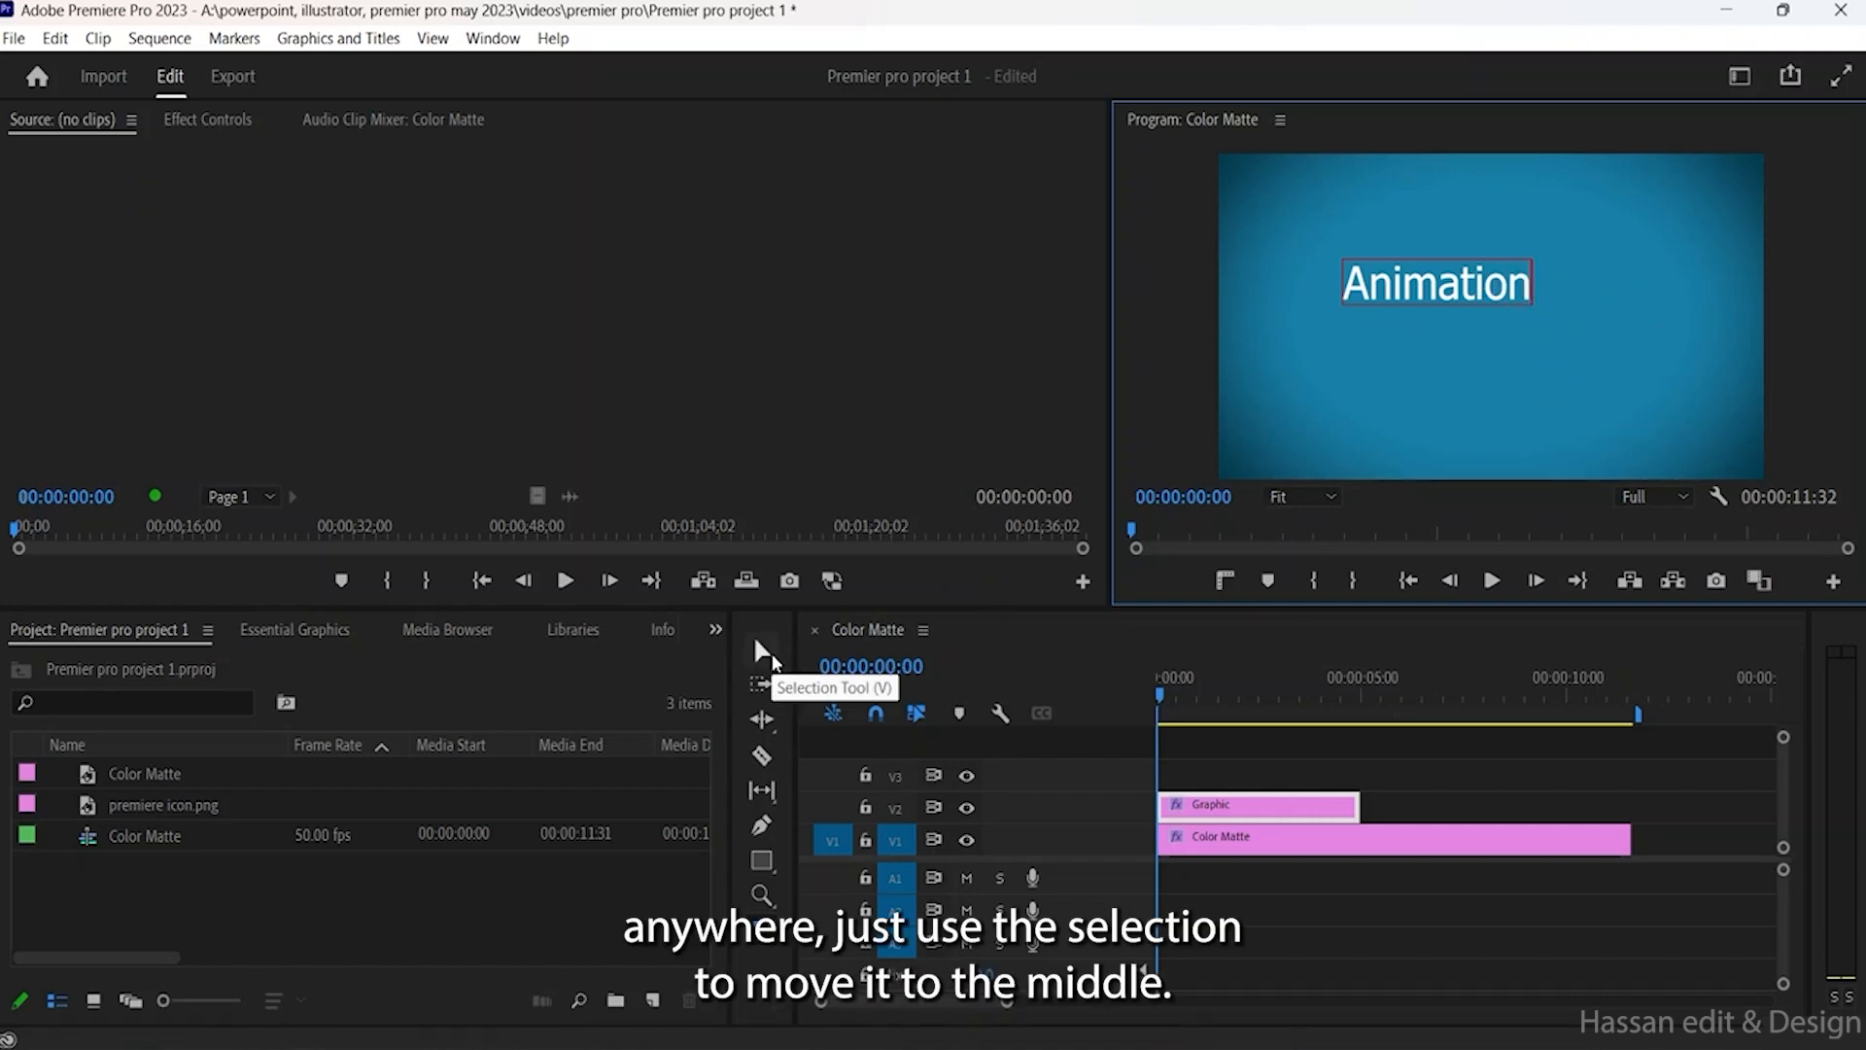
Step: Move the Animation text to roughly the middle of the frame, open it briefly for editing, and return to the Selection tool
{"action": "left_click", "coordinate": [763, 651]}
{"action": "mouse_move", "coordinate": [1469, 299]}
{"action": "left_mouse_down"}
{"action": "mouse_move", "coordinate": [1518, 330]}
{"action": "mouse_move", "coordinate": [1503, 309]}
{"action": "left_mouse_up"}
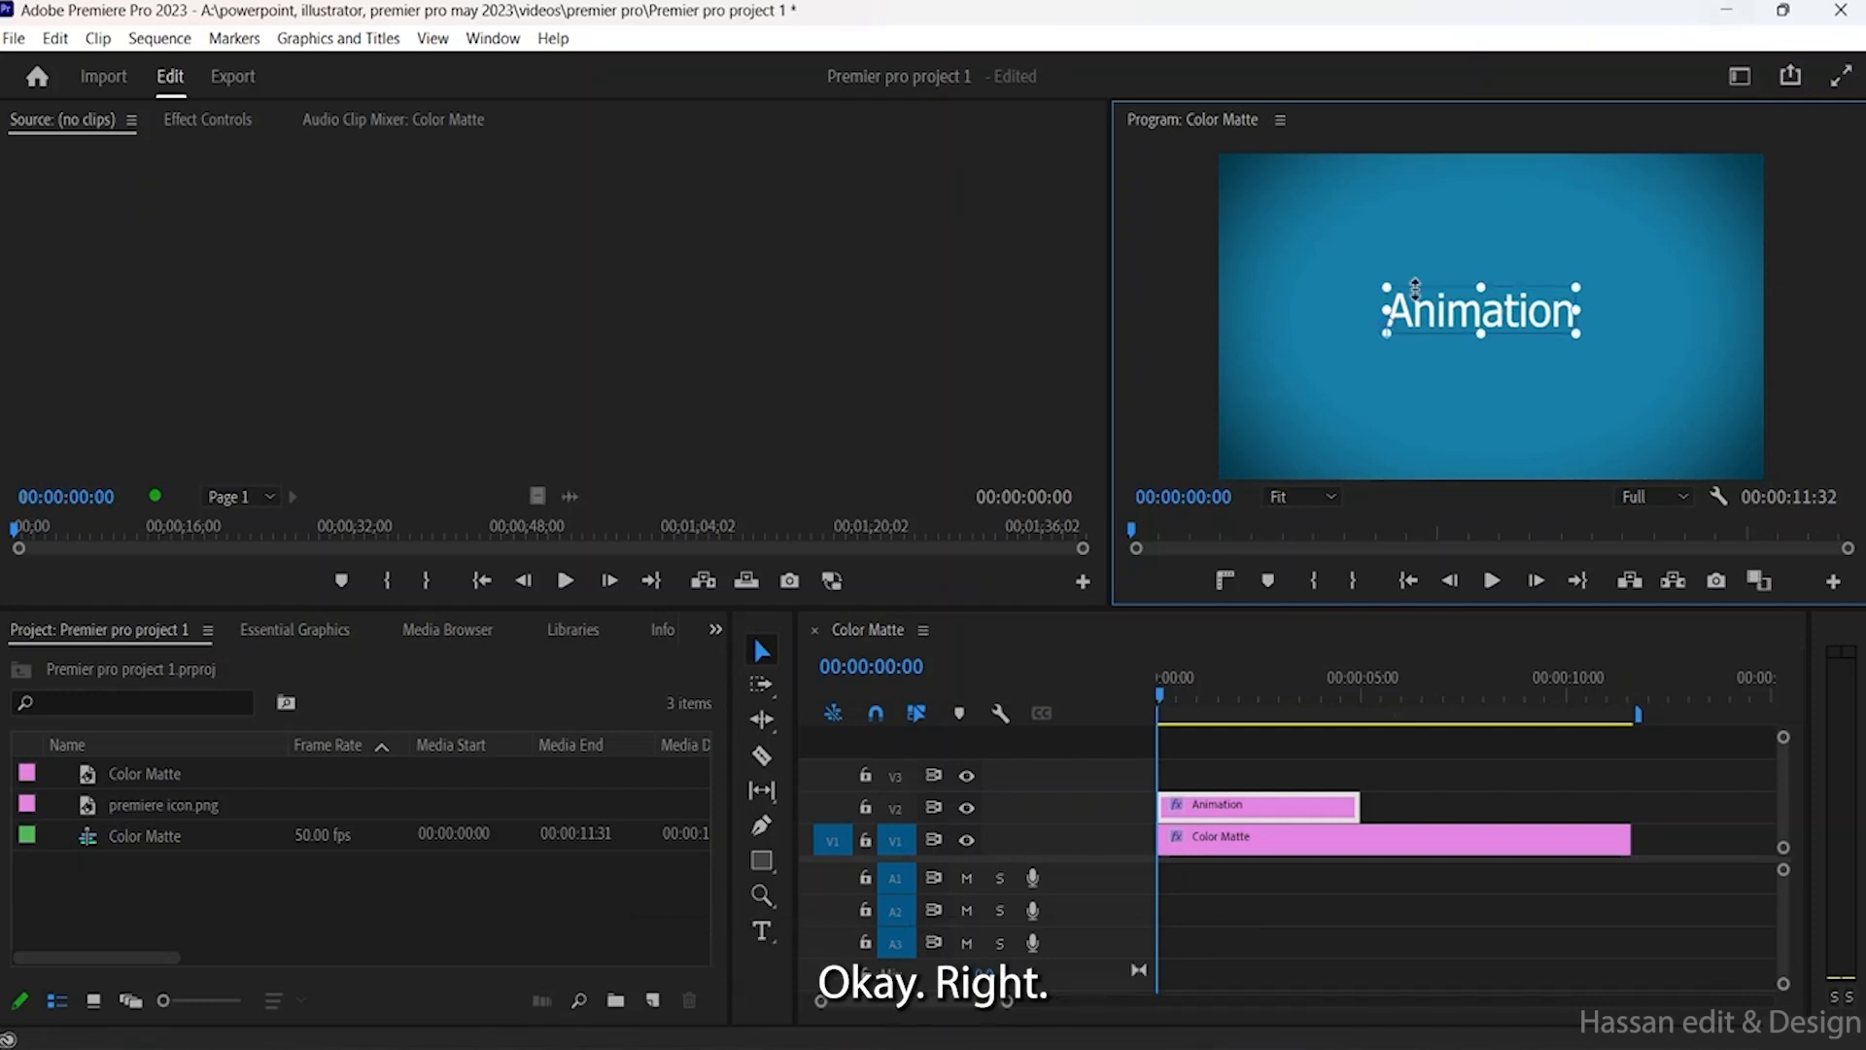
{"action": "double_click", "coordinate": [1433, 316]}
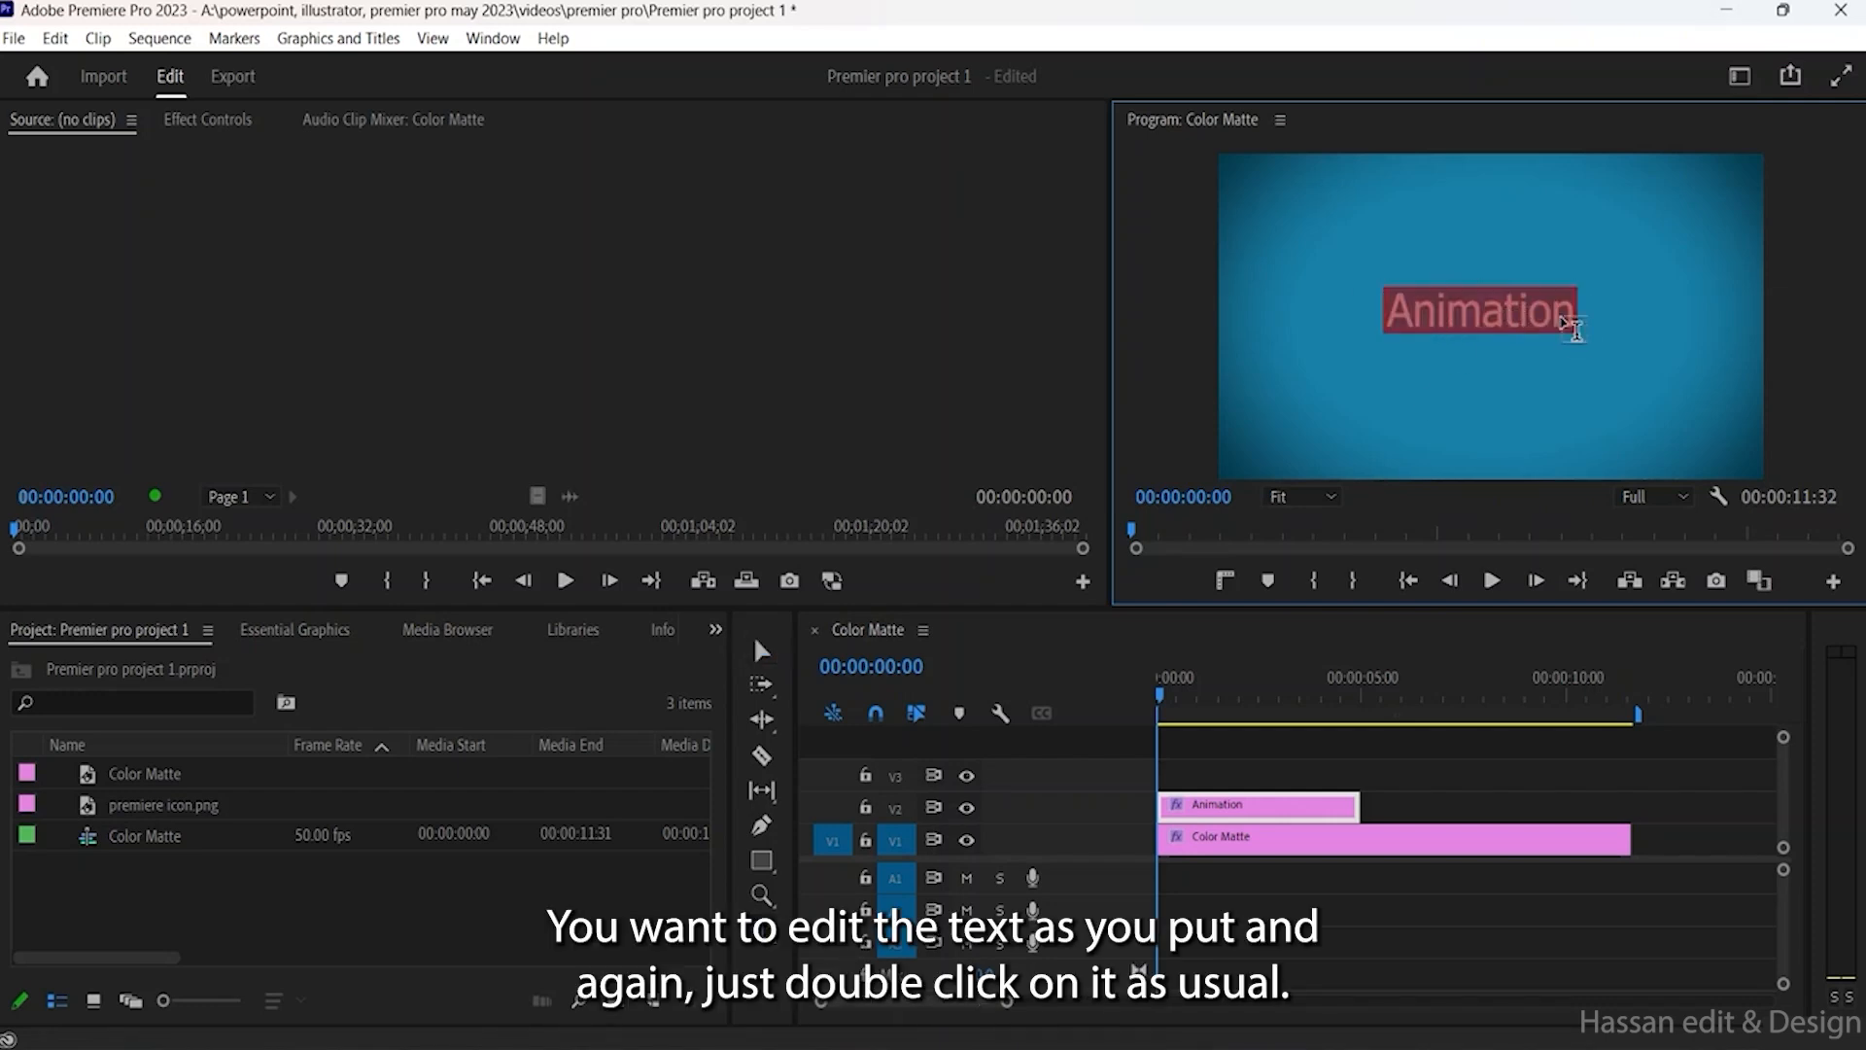
{"action": "left_click", "coordinate": [1566, 323]}
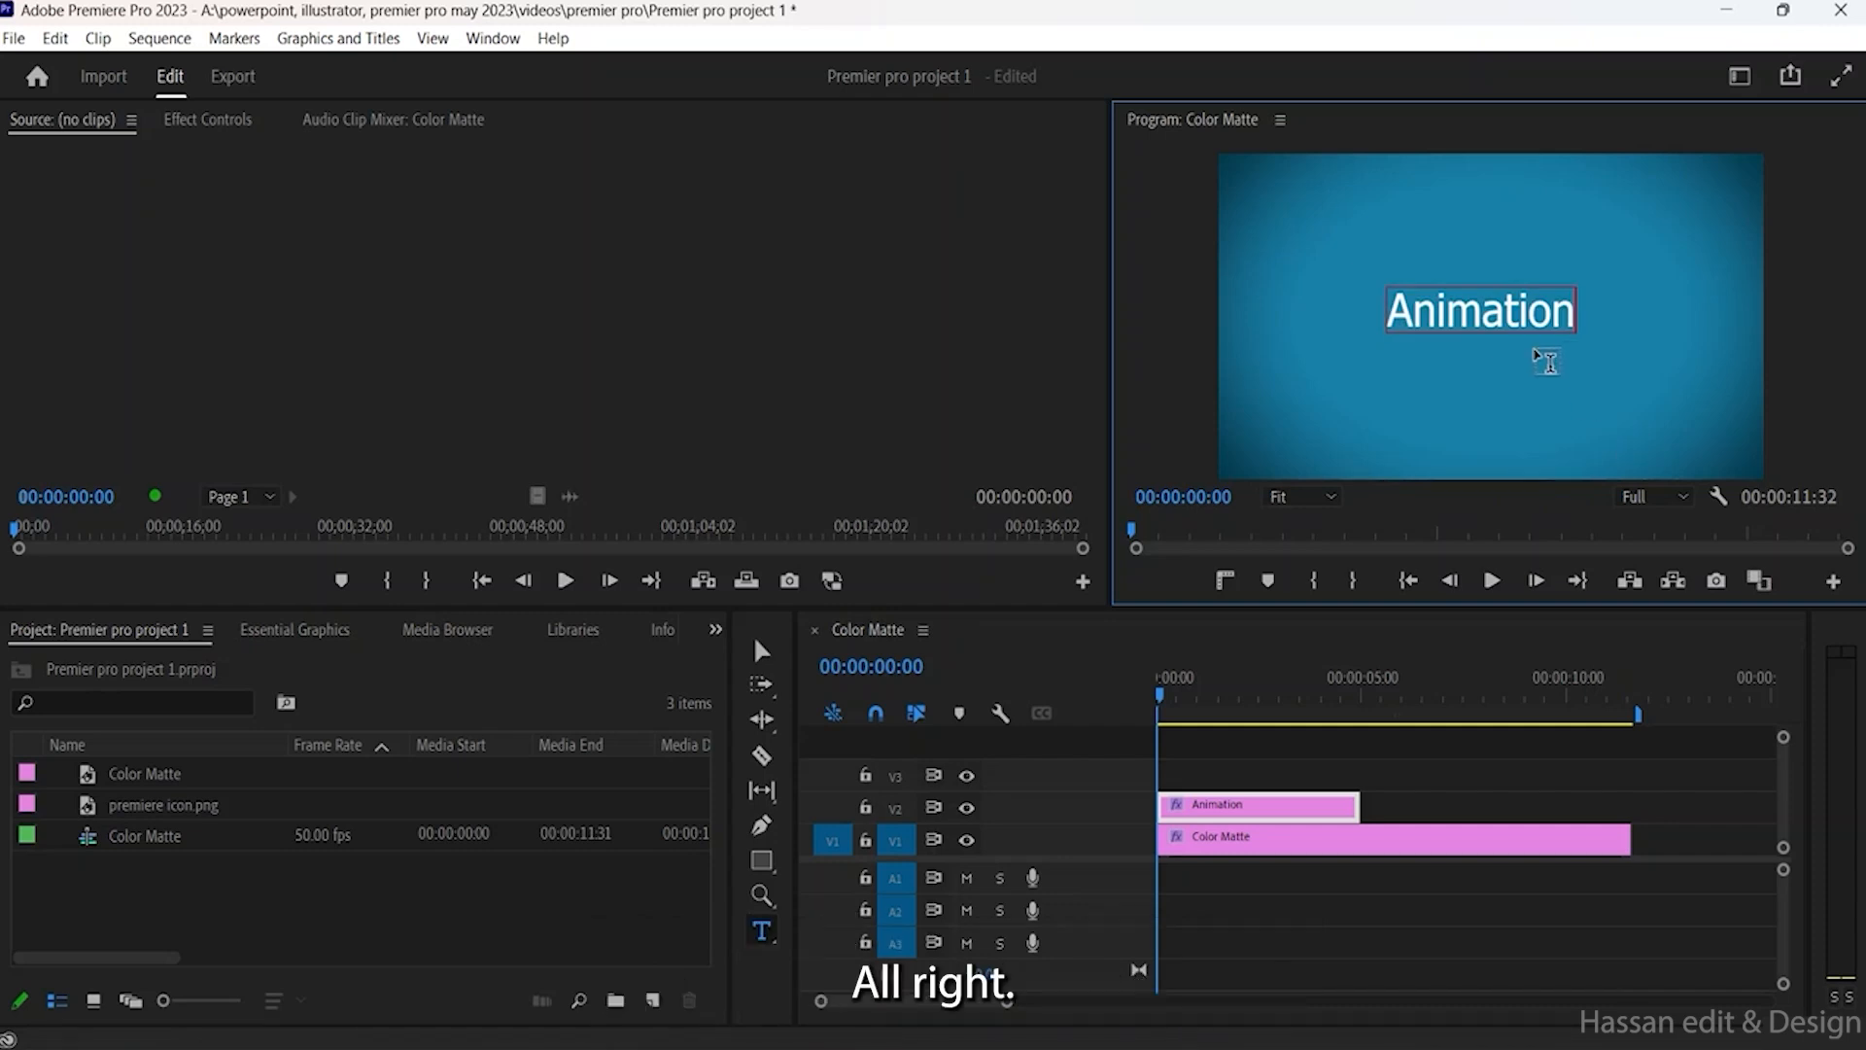
{"action": "left_click", "coordinate": [762, 651]}
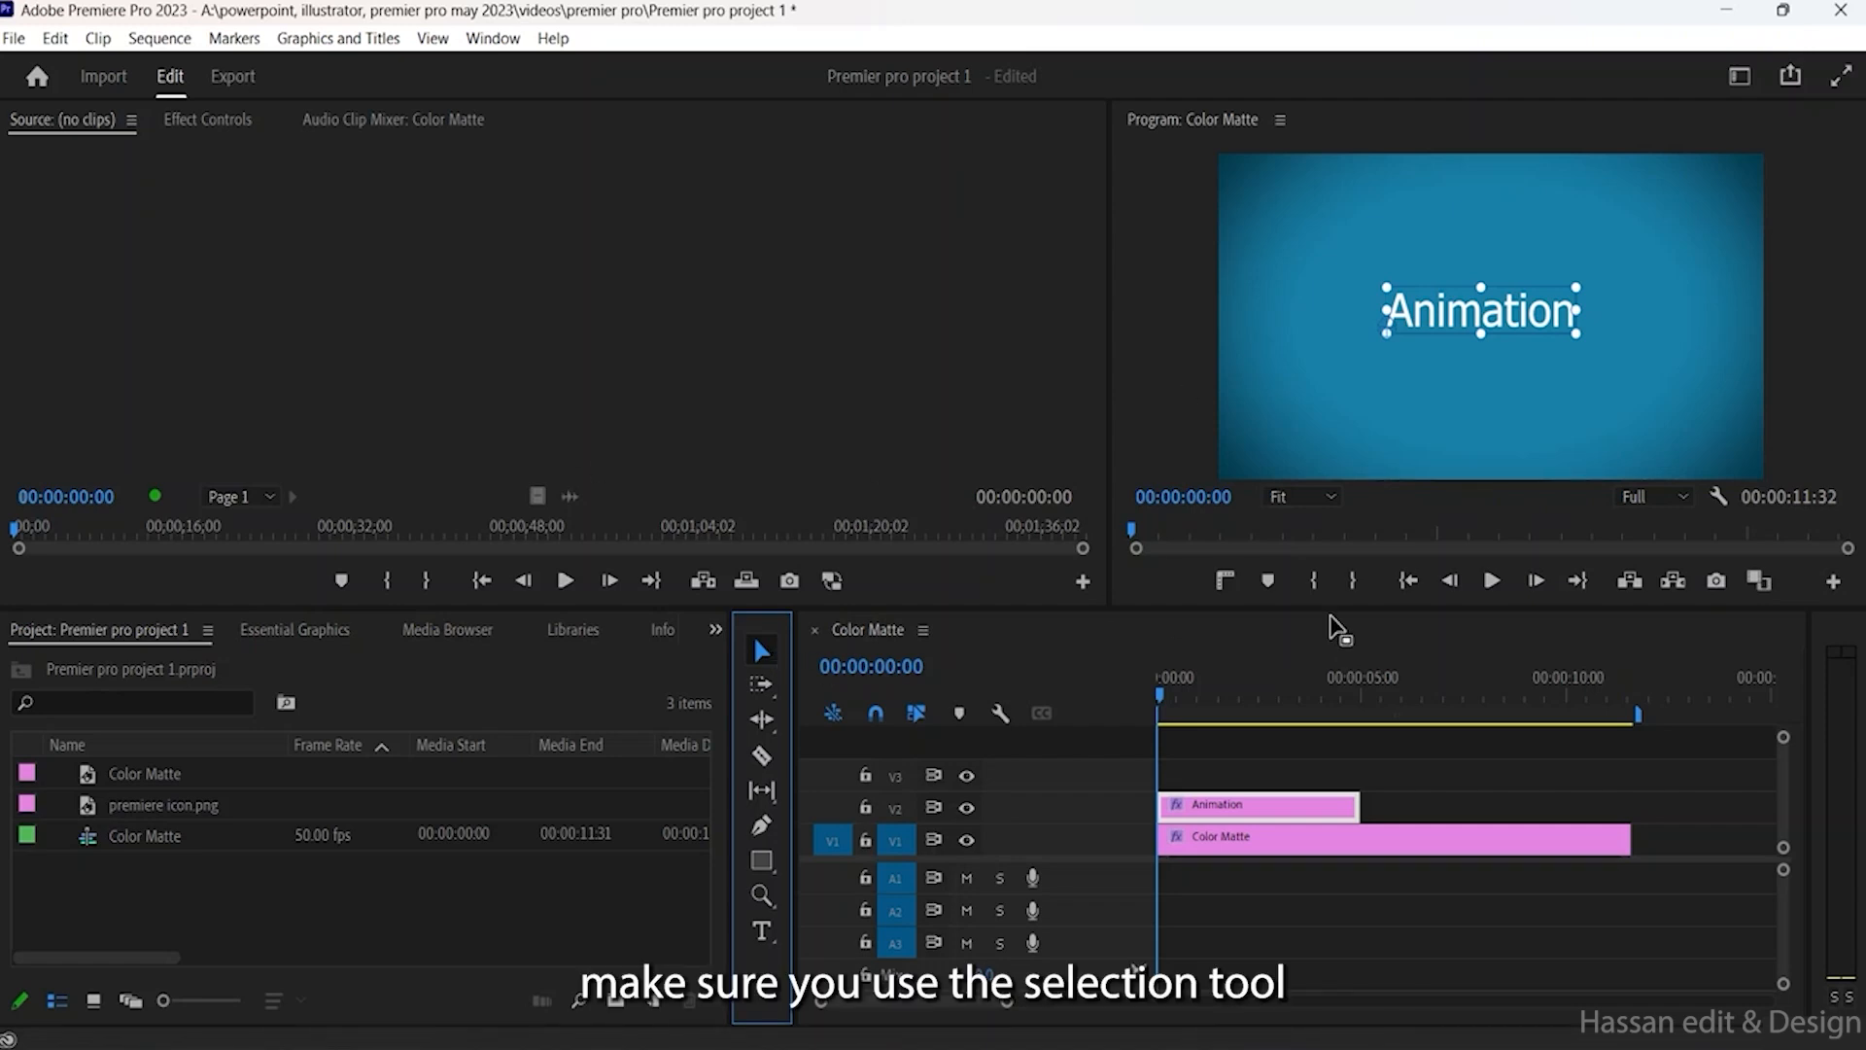
Step: Center the Animation text horizontally and vertically in the frame using the Essential Graphics alignment options
{"action": "left_click", "coordinate": [1255, 814]}
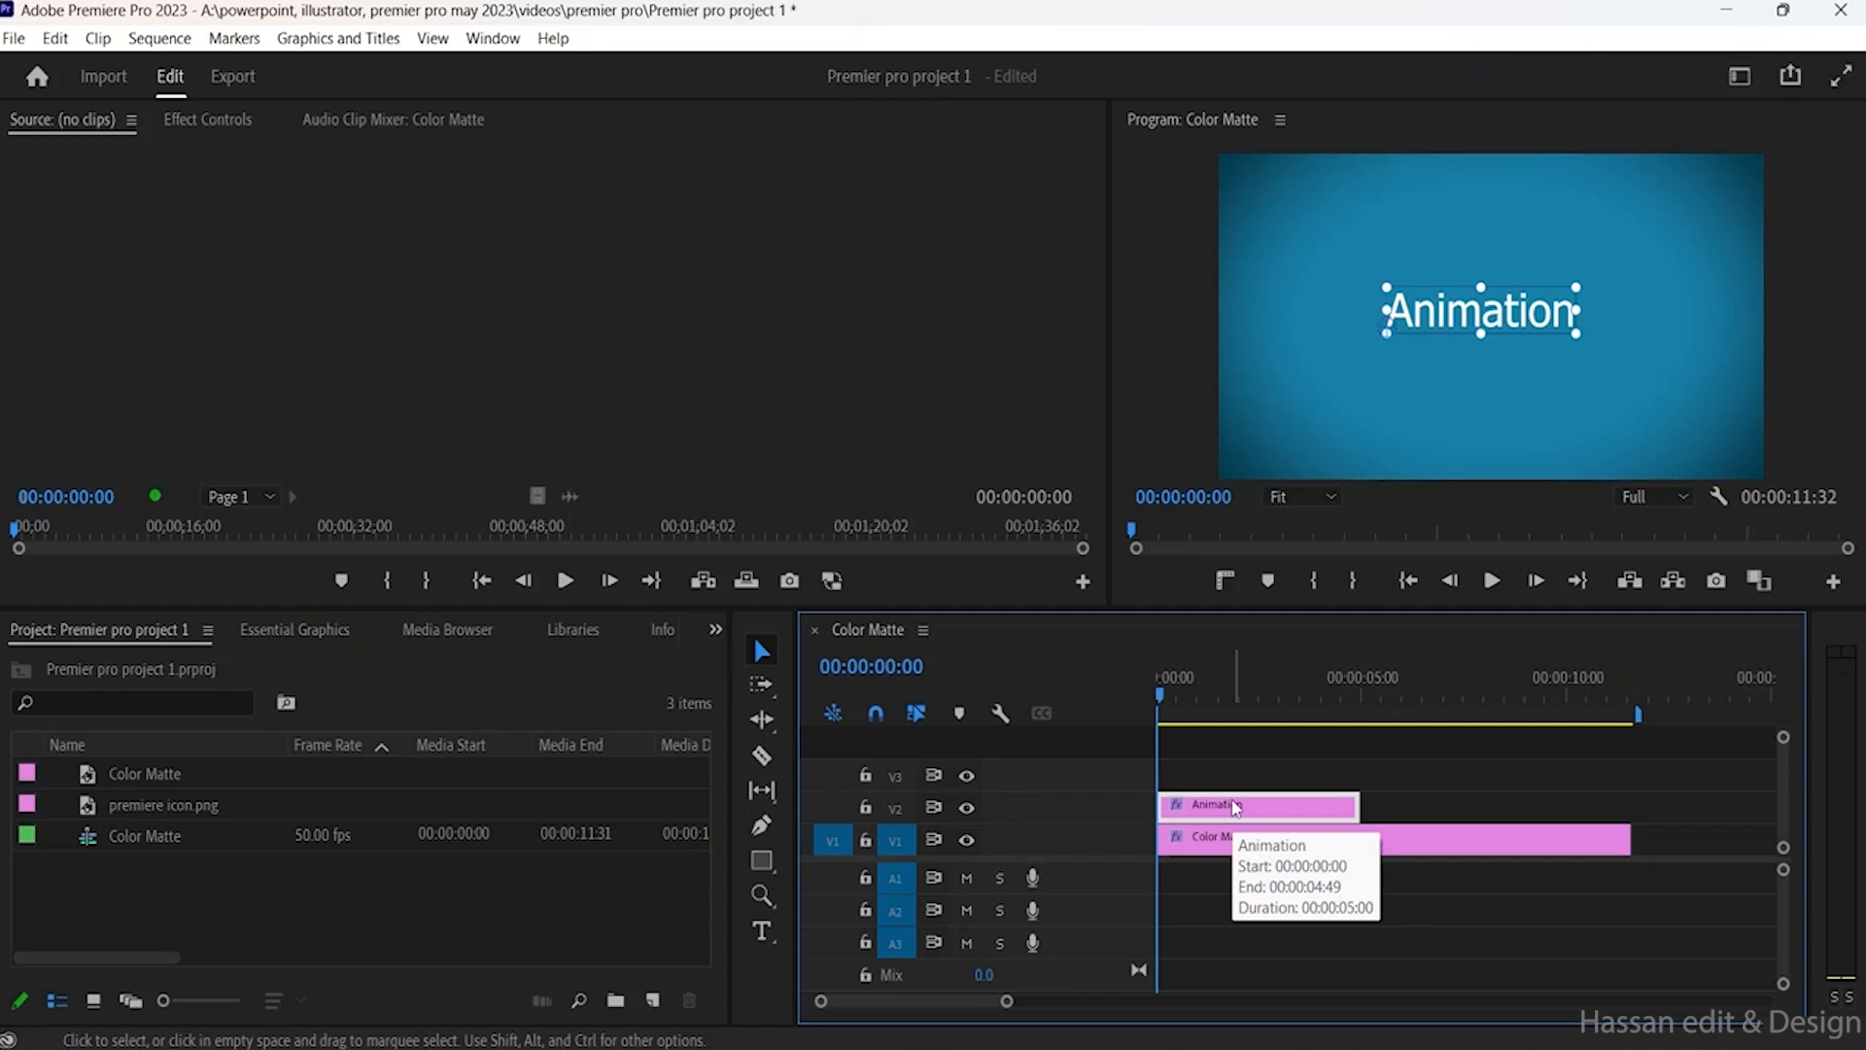
{"action": "left_click", "coordinate": [492, 39]}
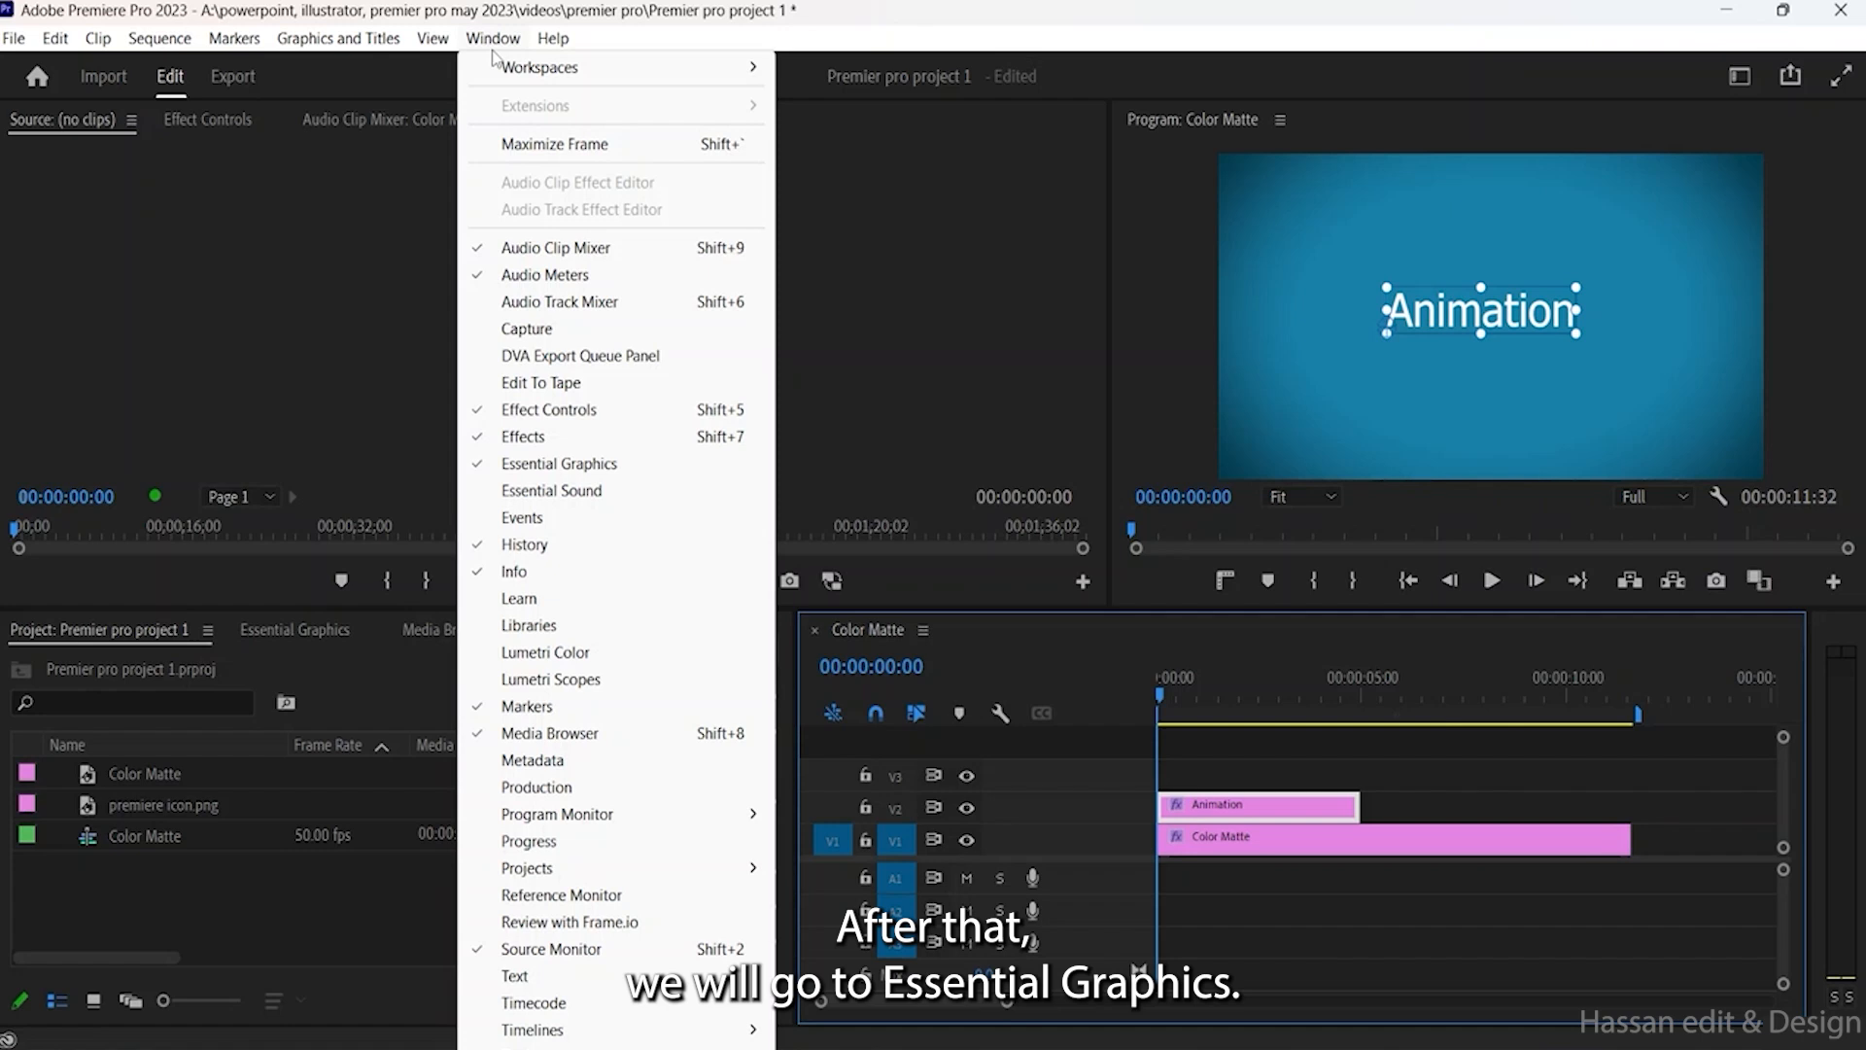
{"action": "left_click", "coordinate": [560, 464]}
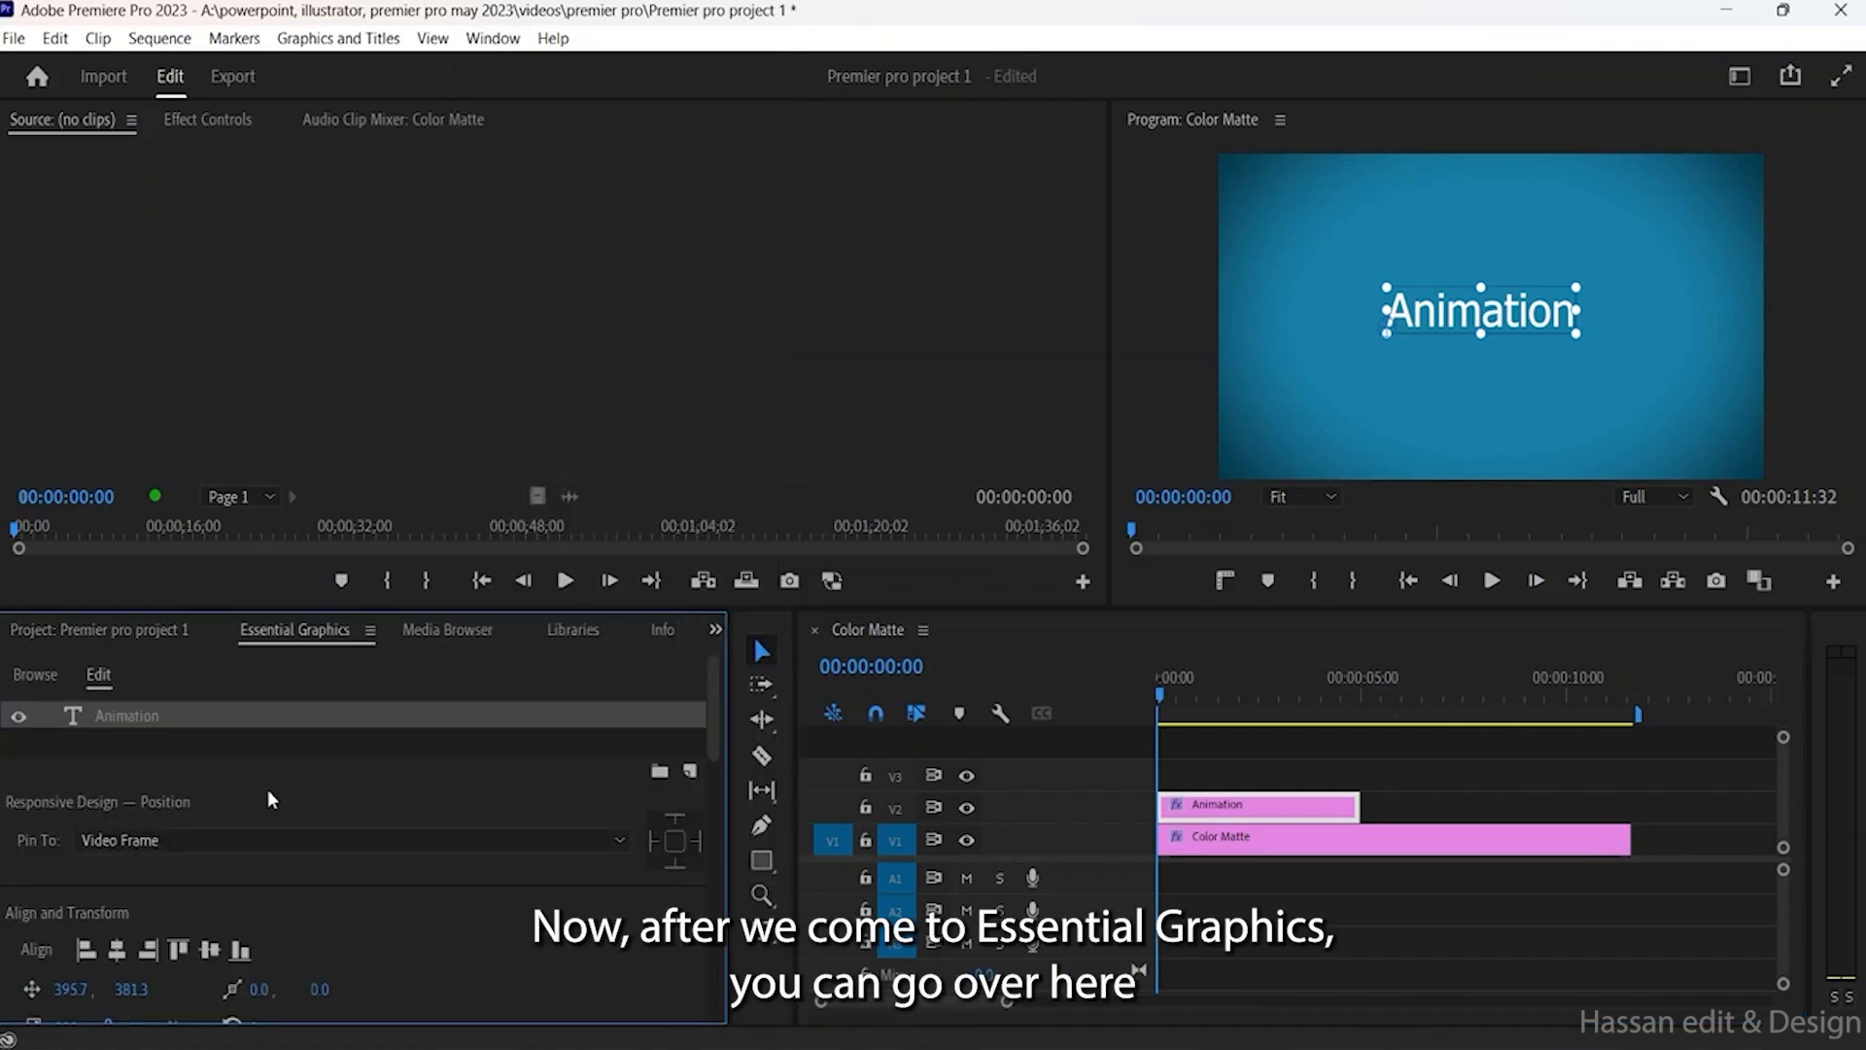
{"action": "scroll", "coordinate": [266, 789], "scroll_direction": "down", "scroll_amount": 3}
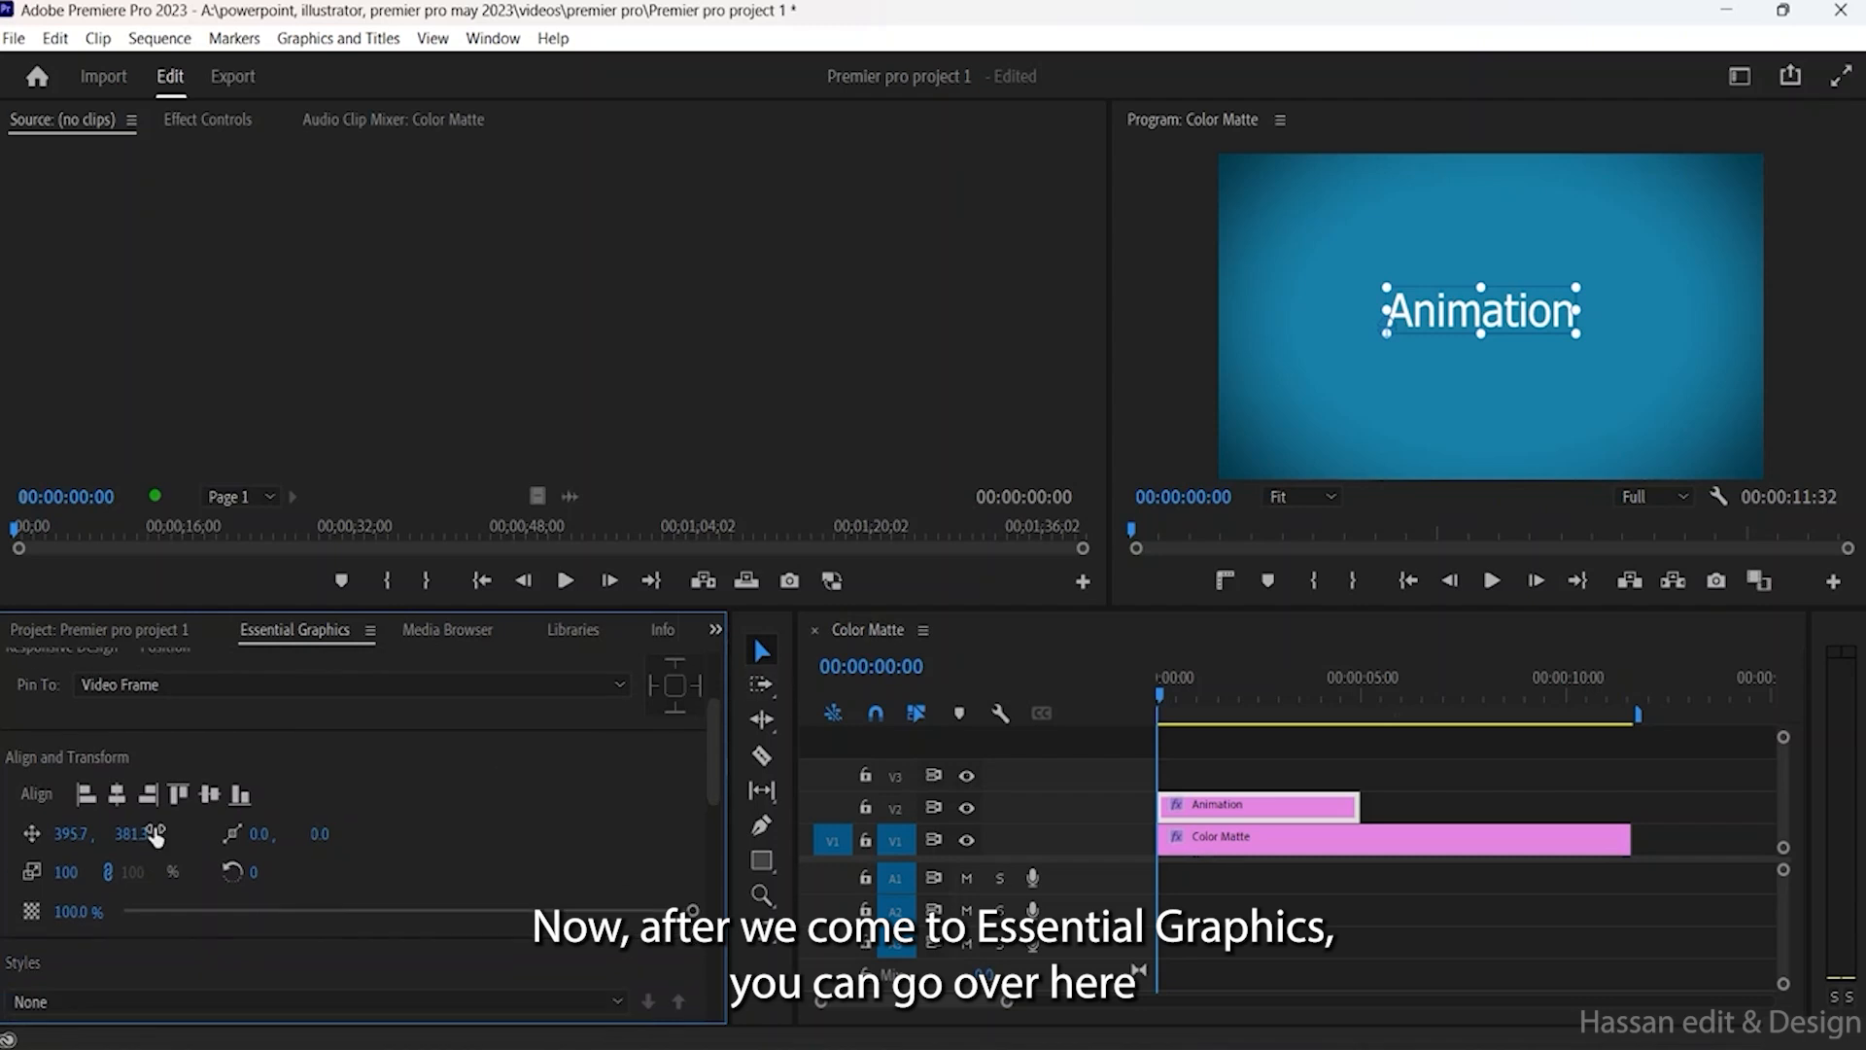
{"action": "left_click", "coordinate": [117, 794]}
{"action": "left_click", "coordinate": [208, 797]}
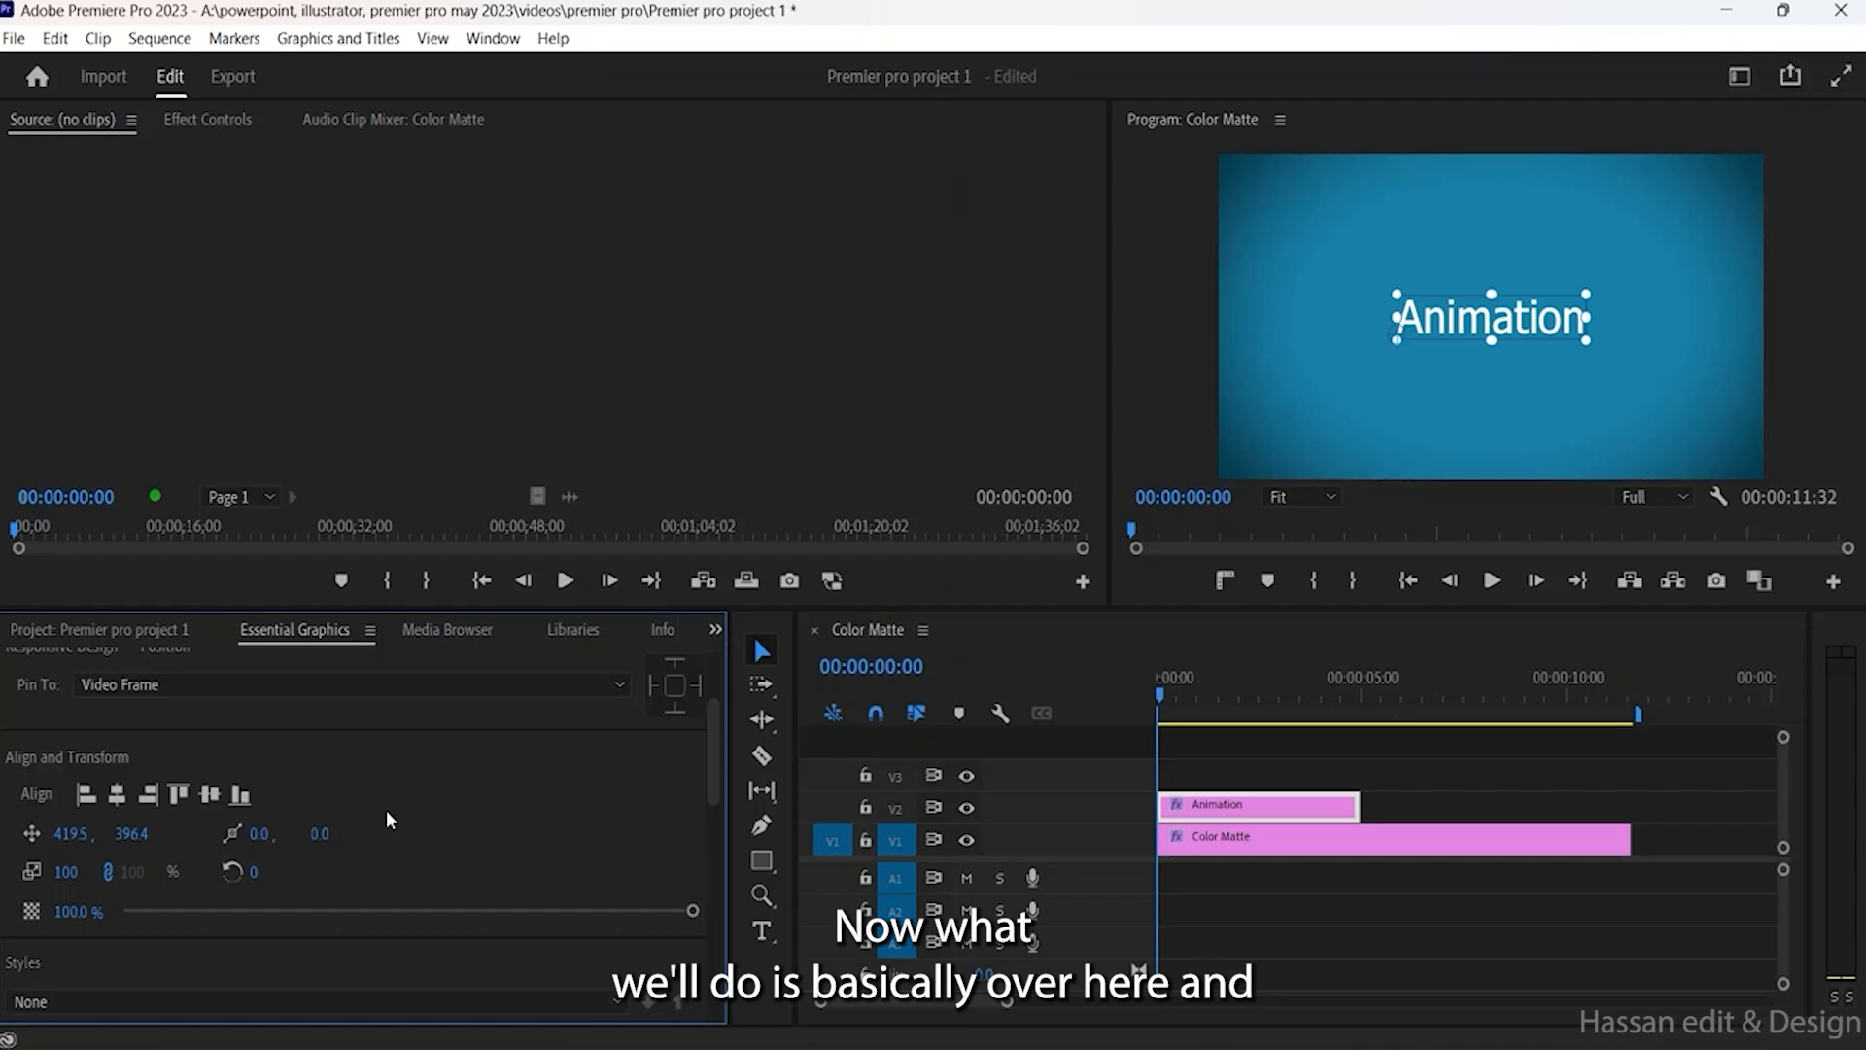
Step: Set the font of the Animation text to Gill Sans Ultra Bold
{"action": "scroll", "coordinate": [208, 802], "scroll_direction": "down", "scroll_amount": 2}
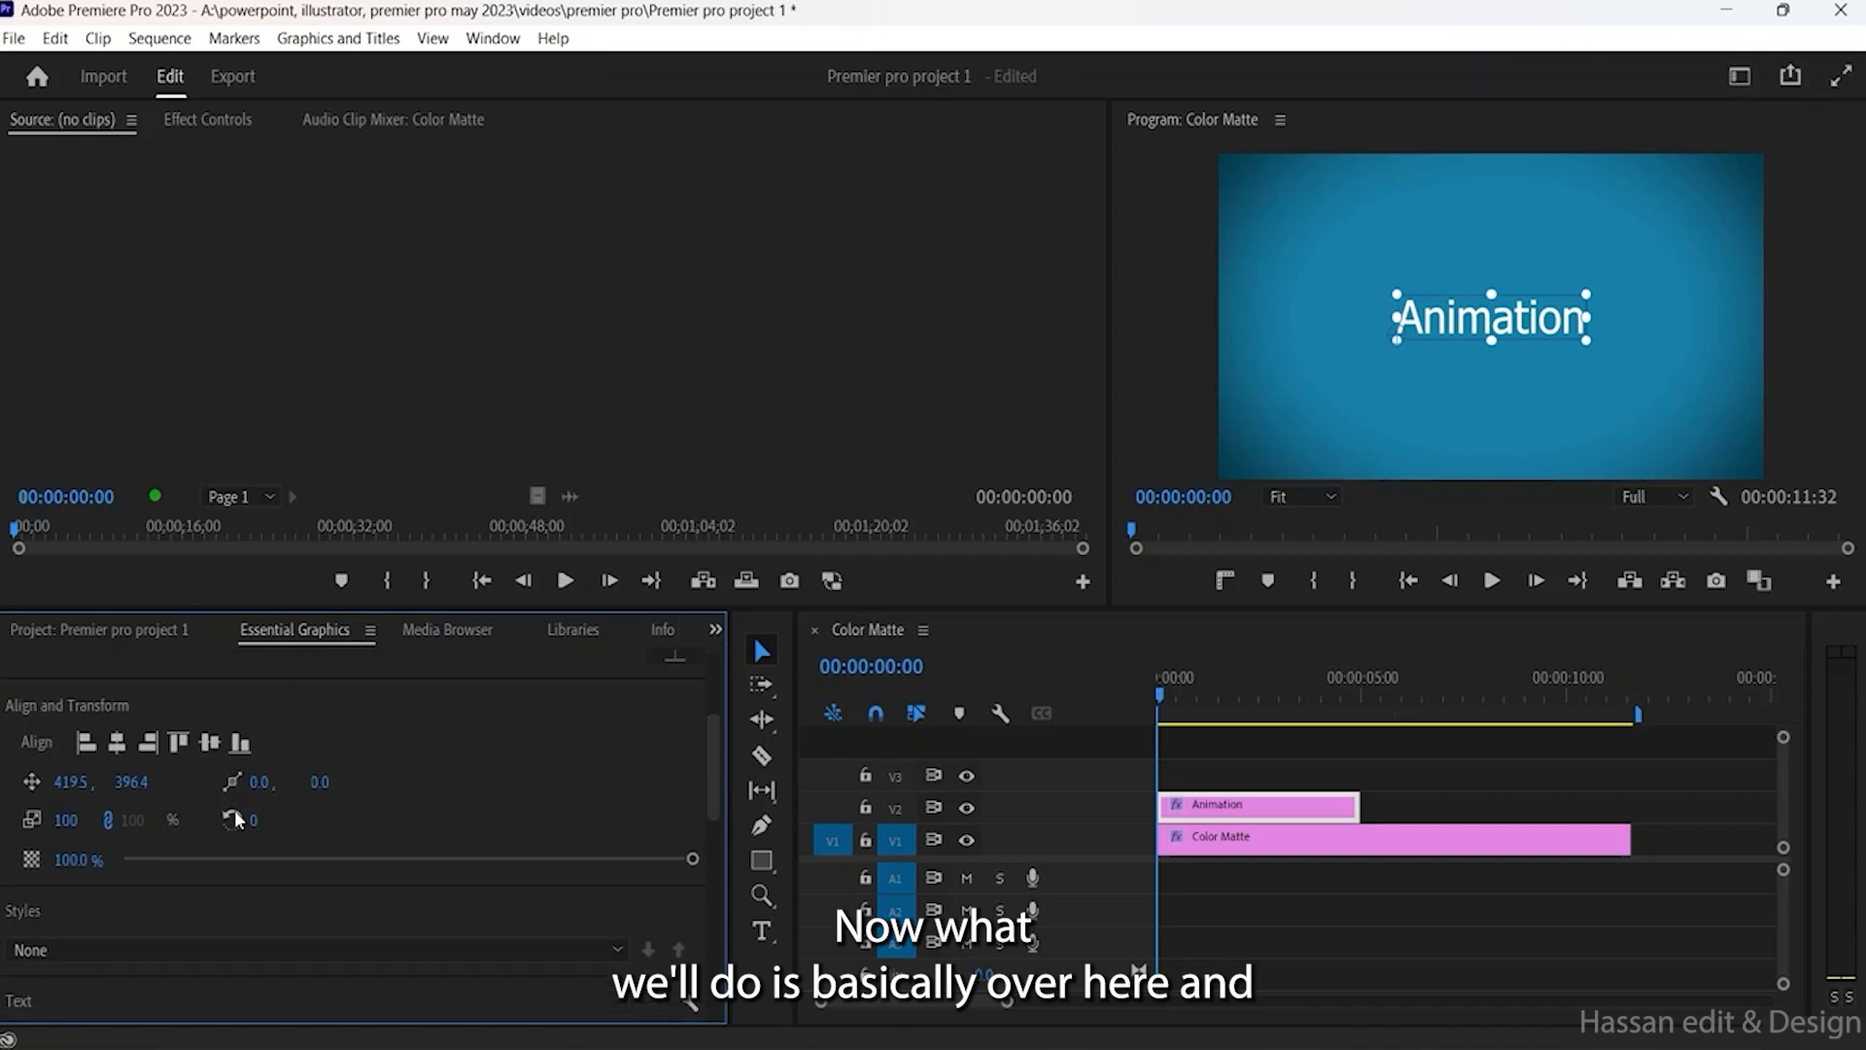
{"action": "scroll", "coordinate": [141, 858], "scroll_direction": "down", "scroll_amount": 4}
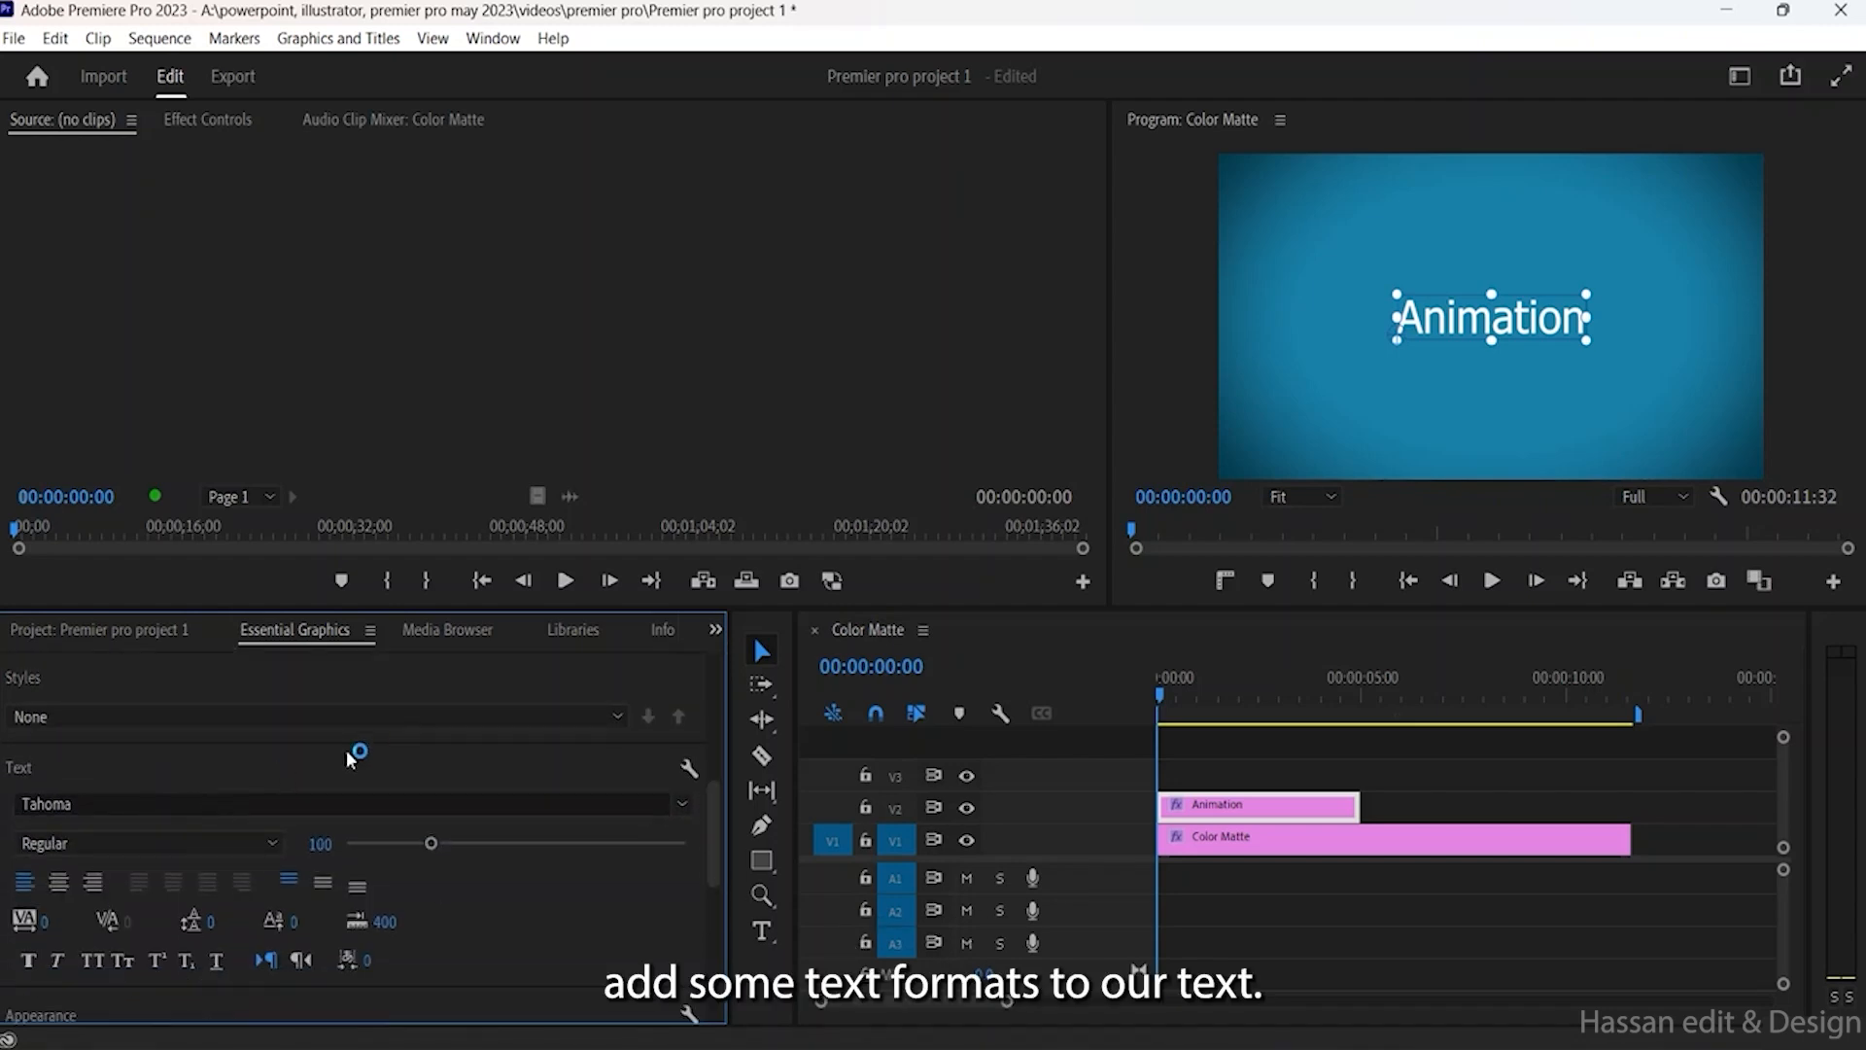
{"action": "left_click", "coordinate": [309, 802]}
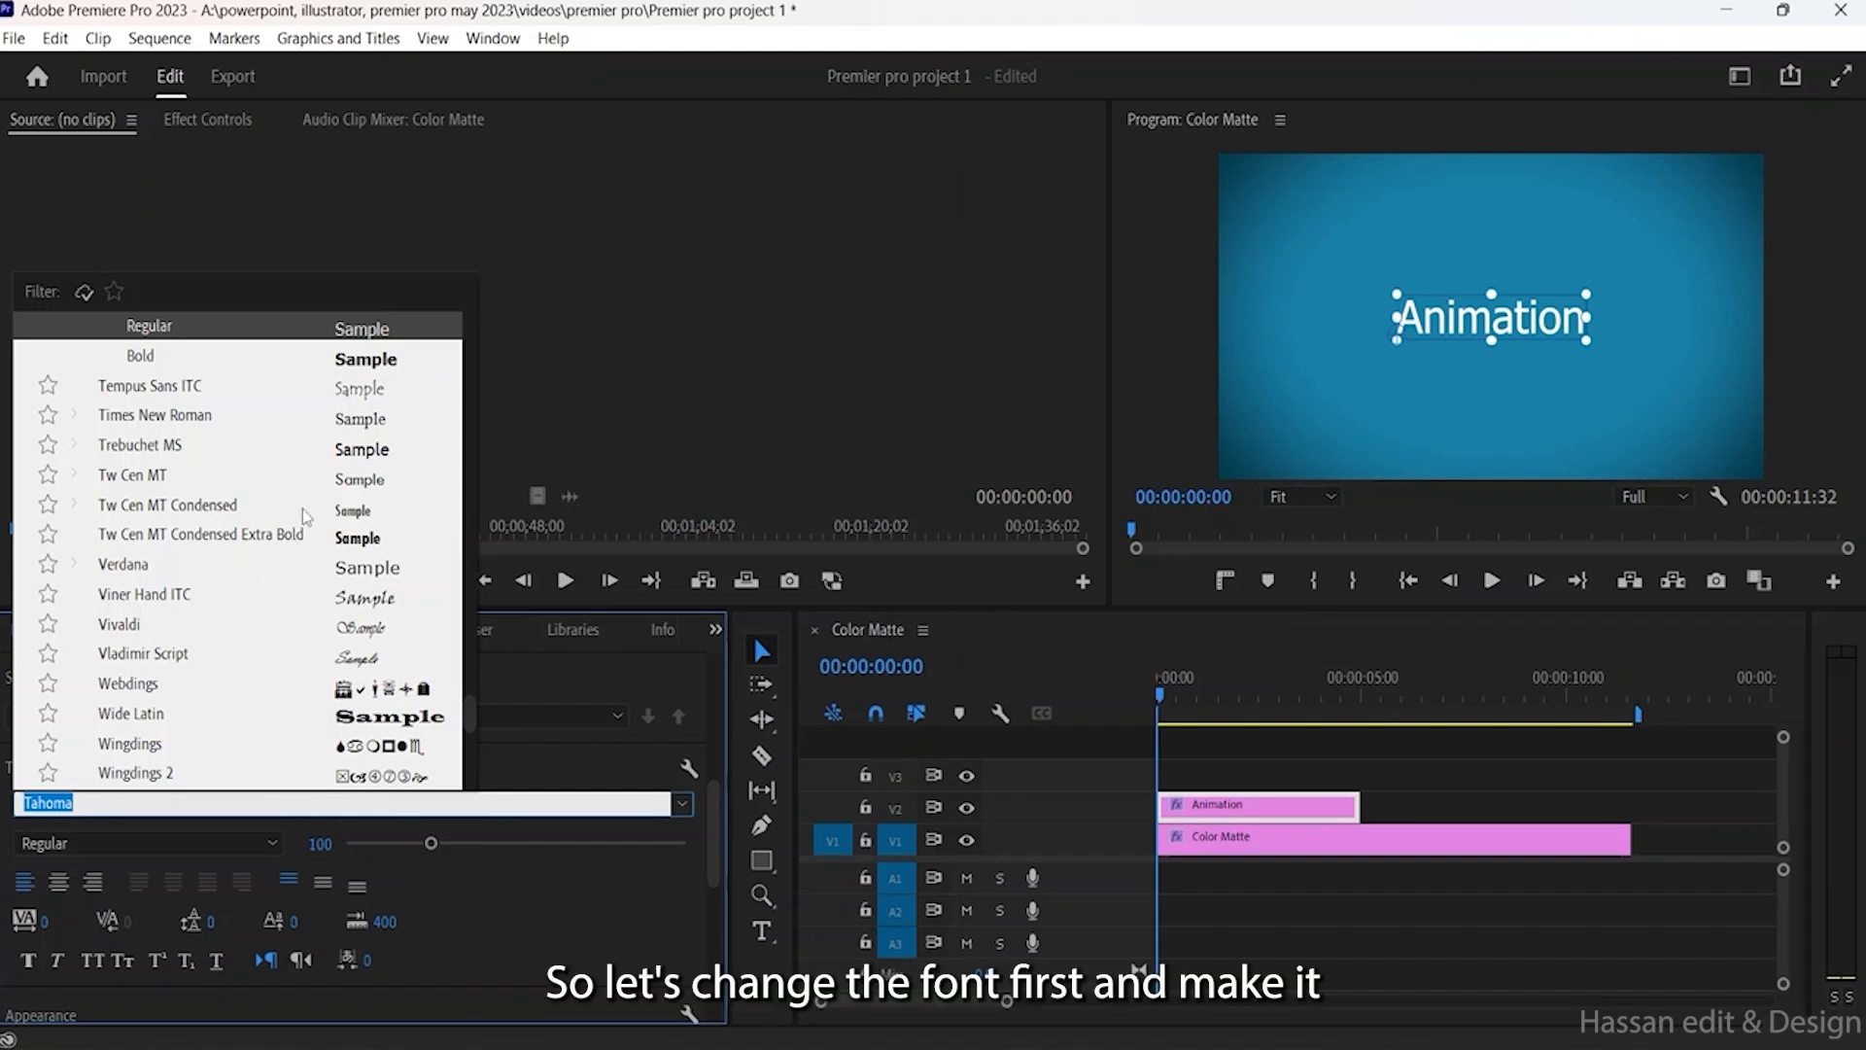
{"action": "scroll", "coordinate": [321, 528], "scroll_direction": "up", "scroll_amount": 10}
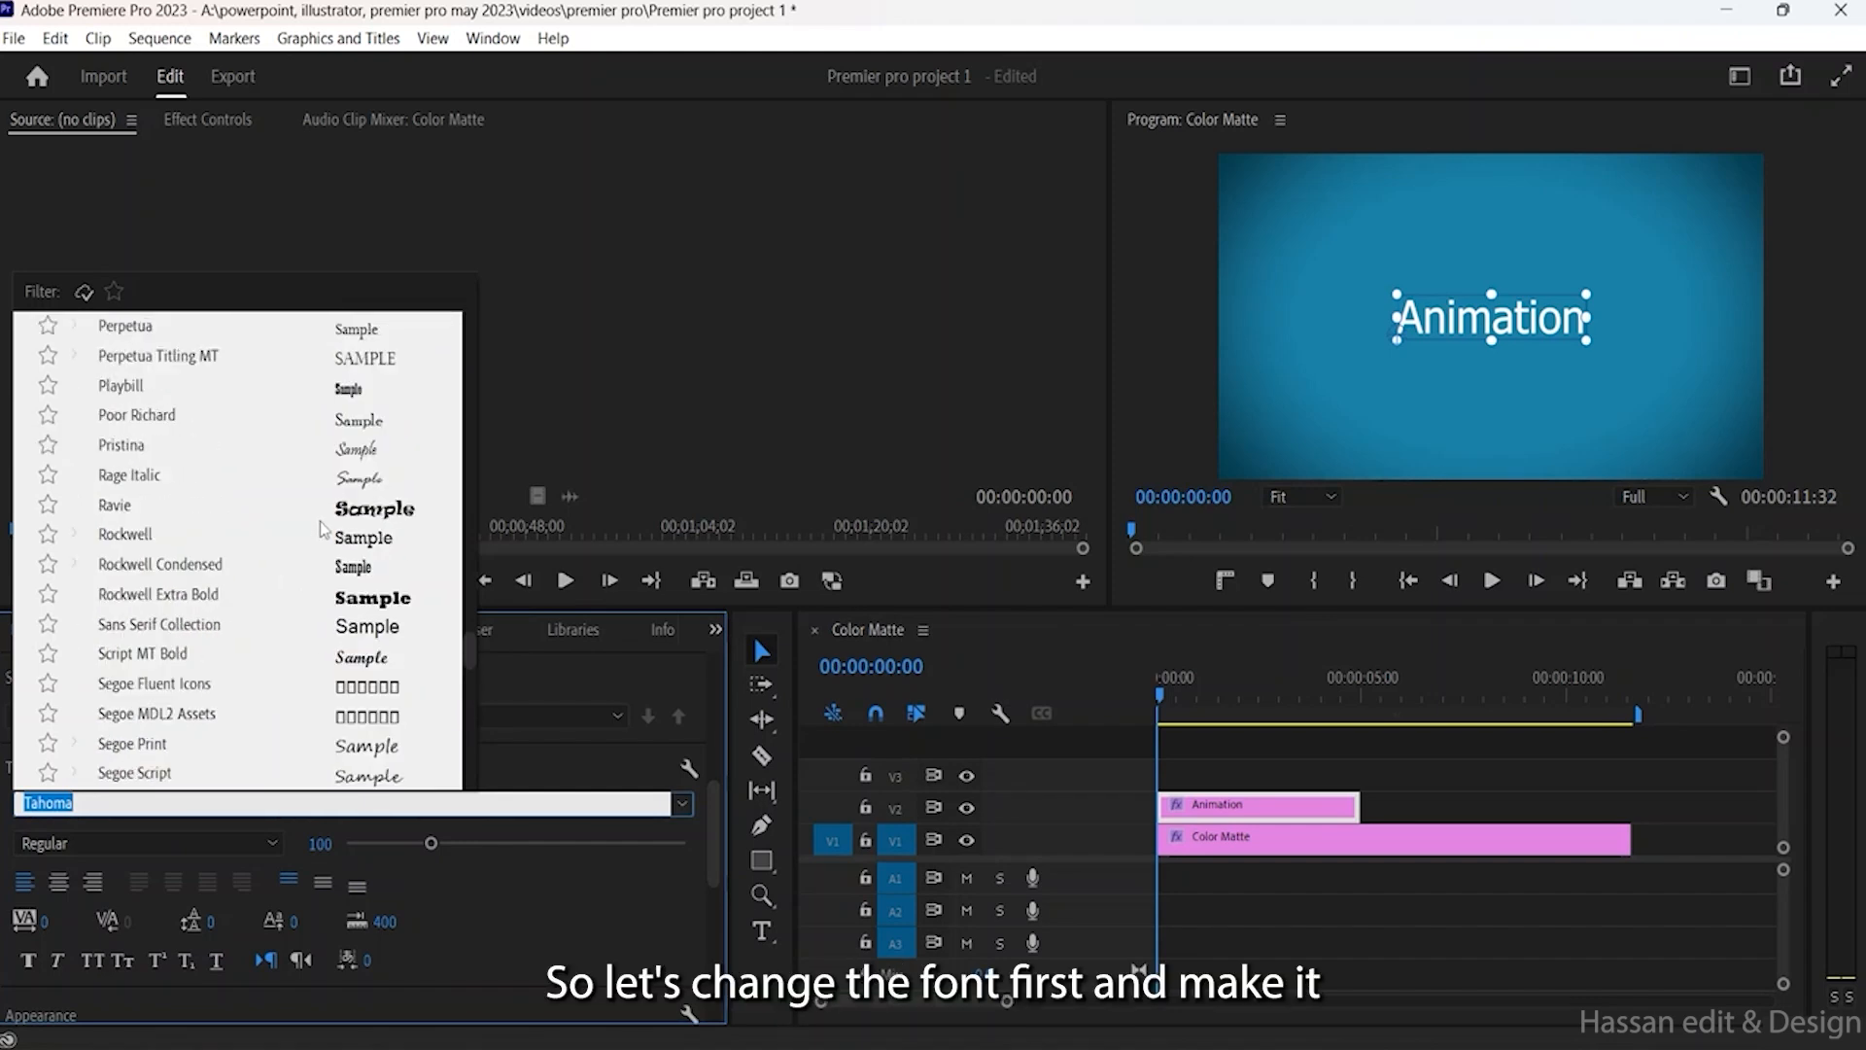
{"action": "scroll", "coordinate": [321, 528], "scroll_direction": "up", "scroll_amount": 15}
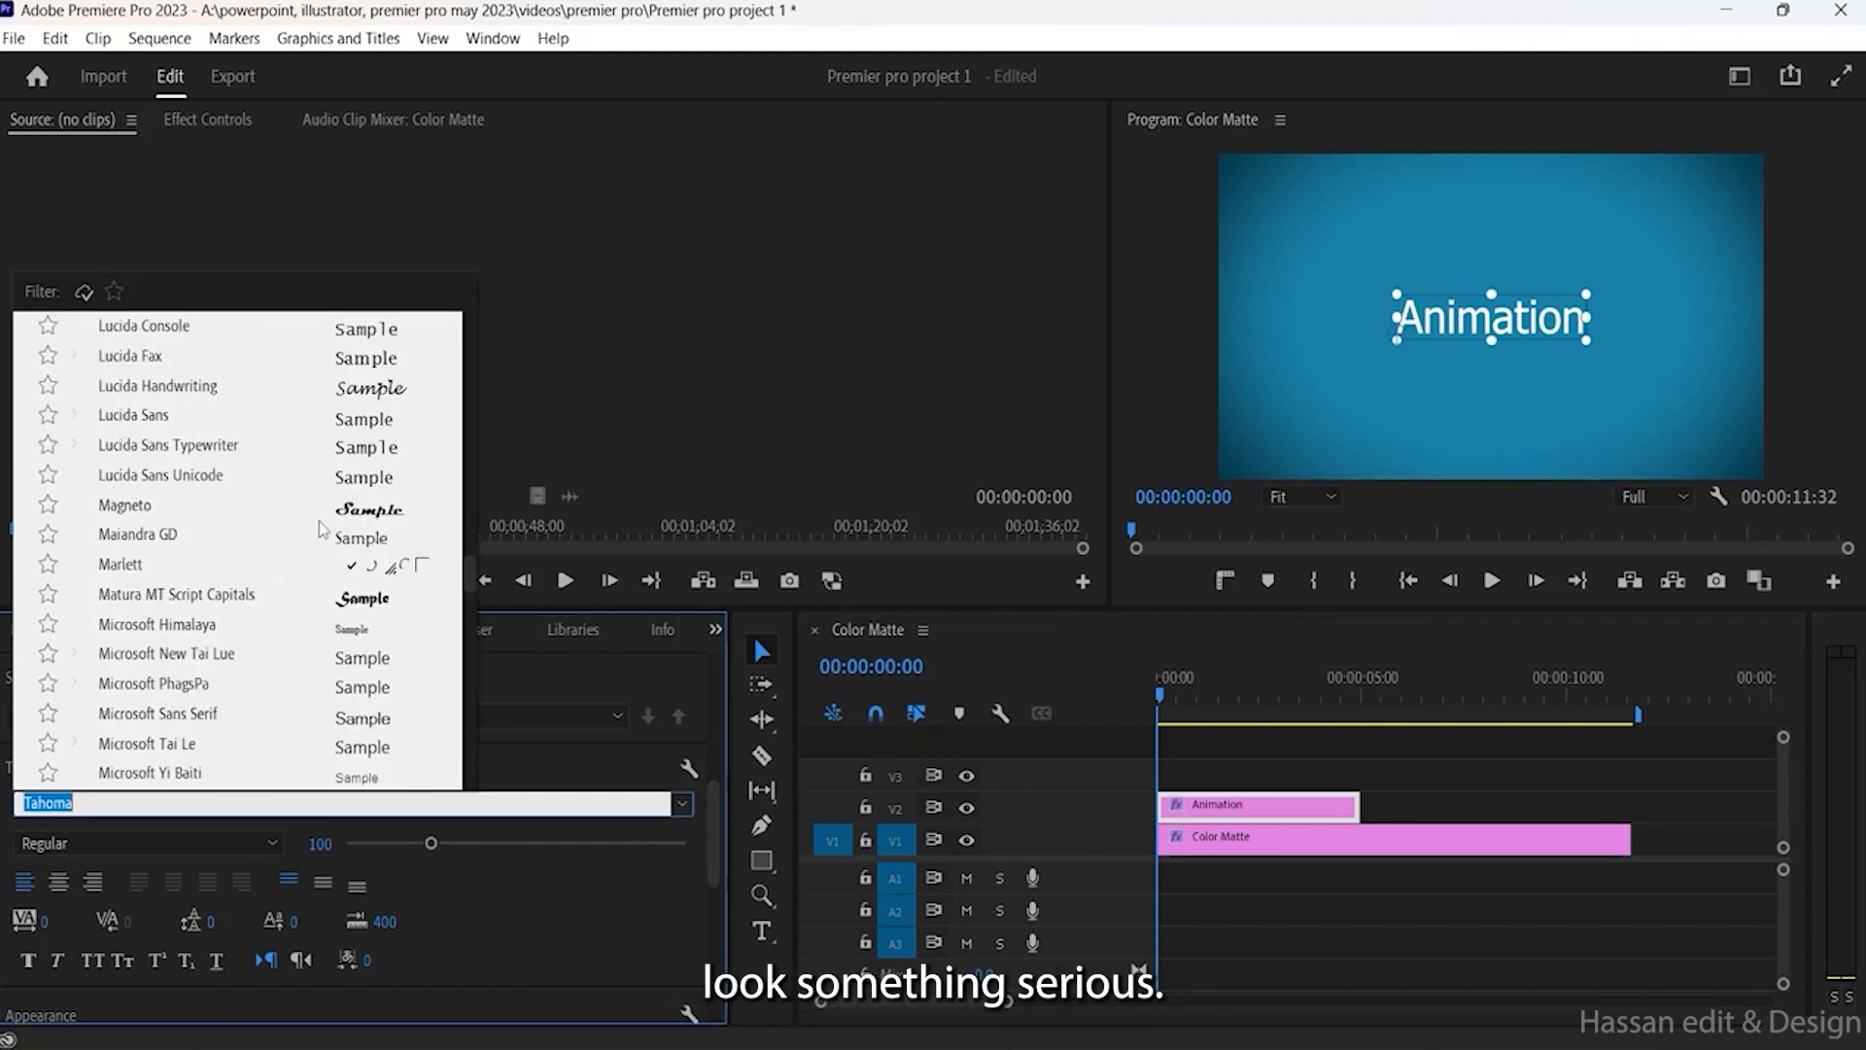
{"action": "scroll", "coordinate": [374, 671], "scroll_direction": "up", "scroll_amount": 10}
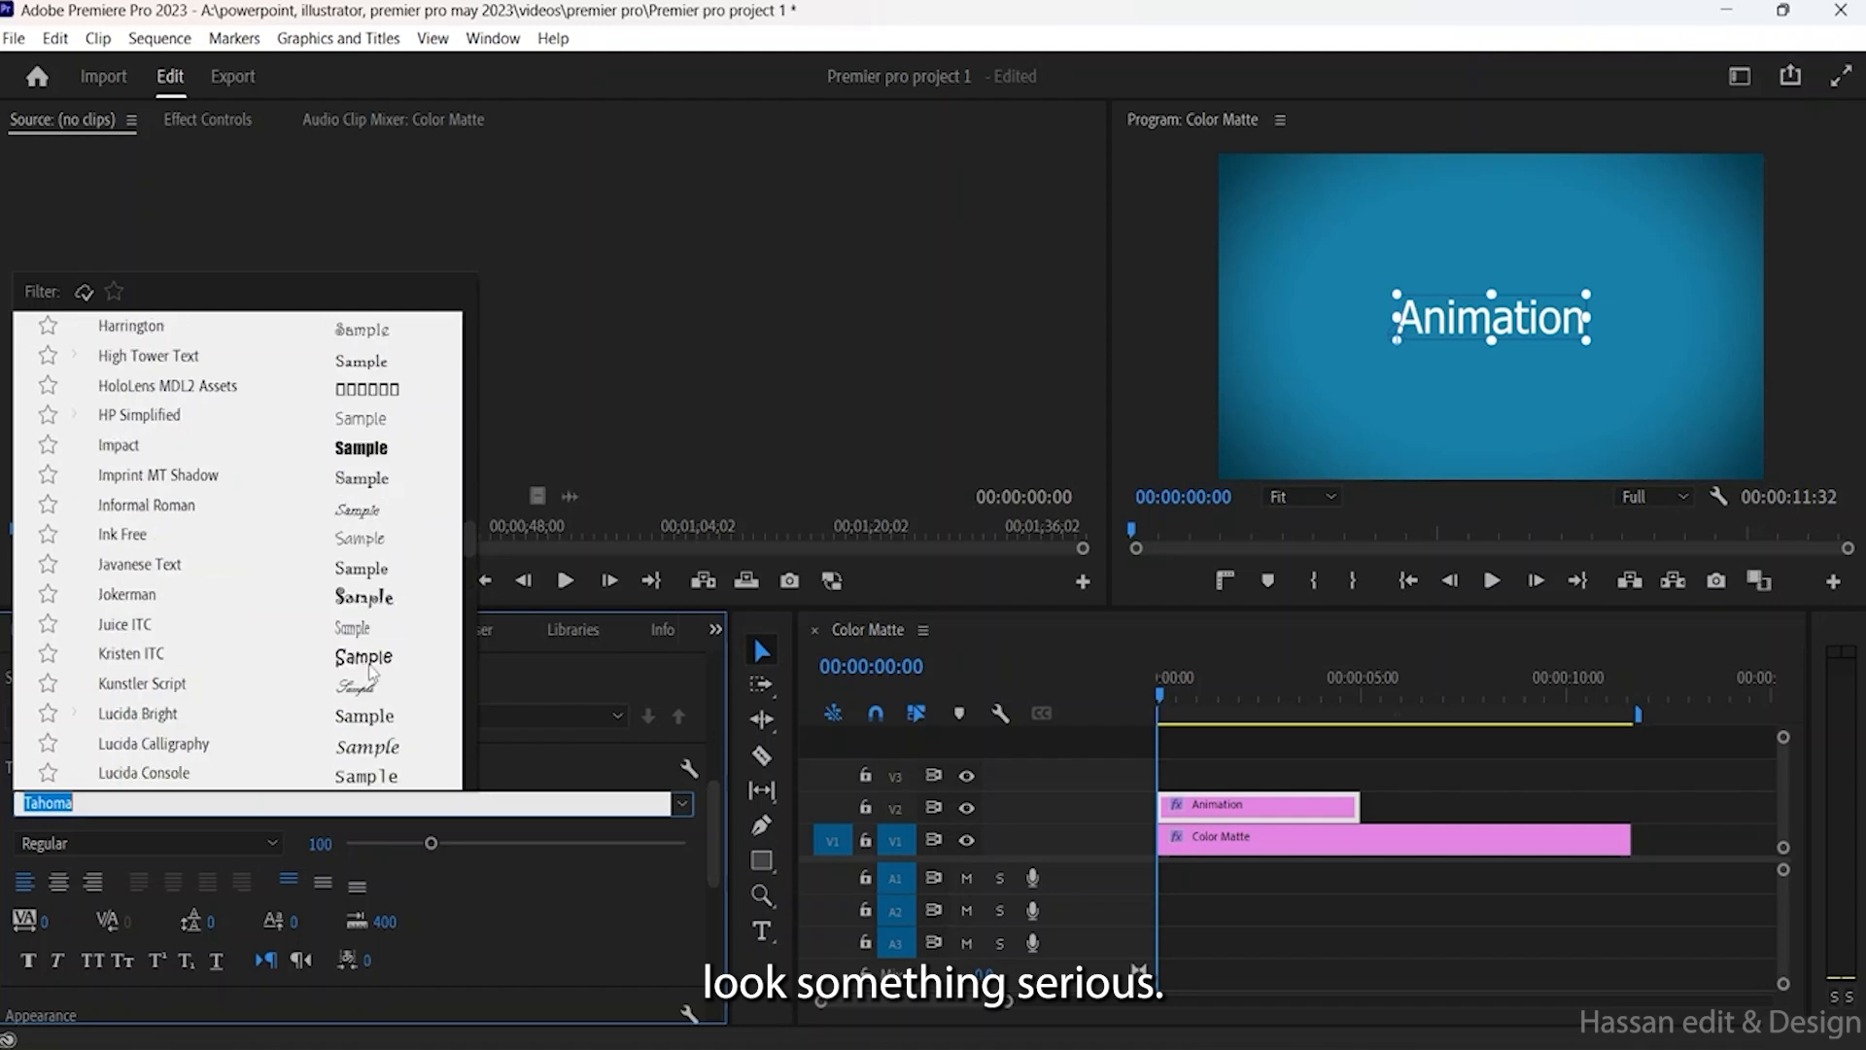
{"action": "scroll", "coordinate": [373, 671], "scroll_direction": "up", "scroll_amount": 2}
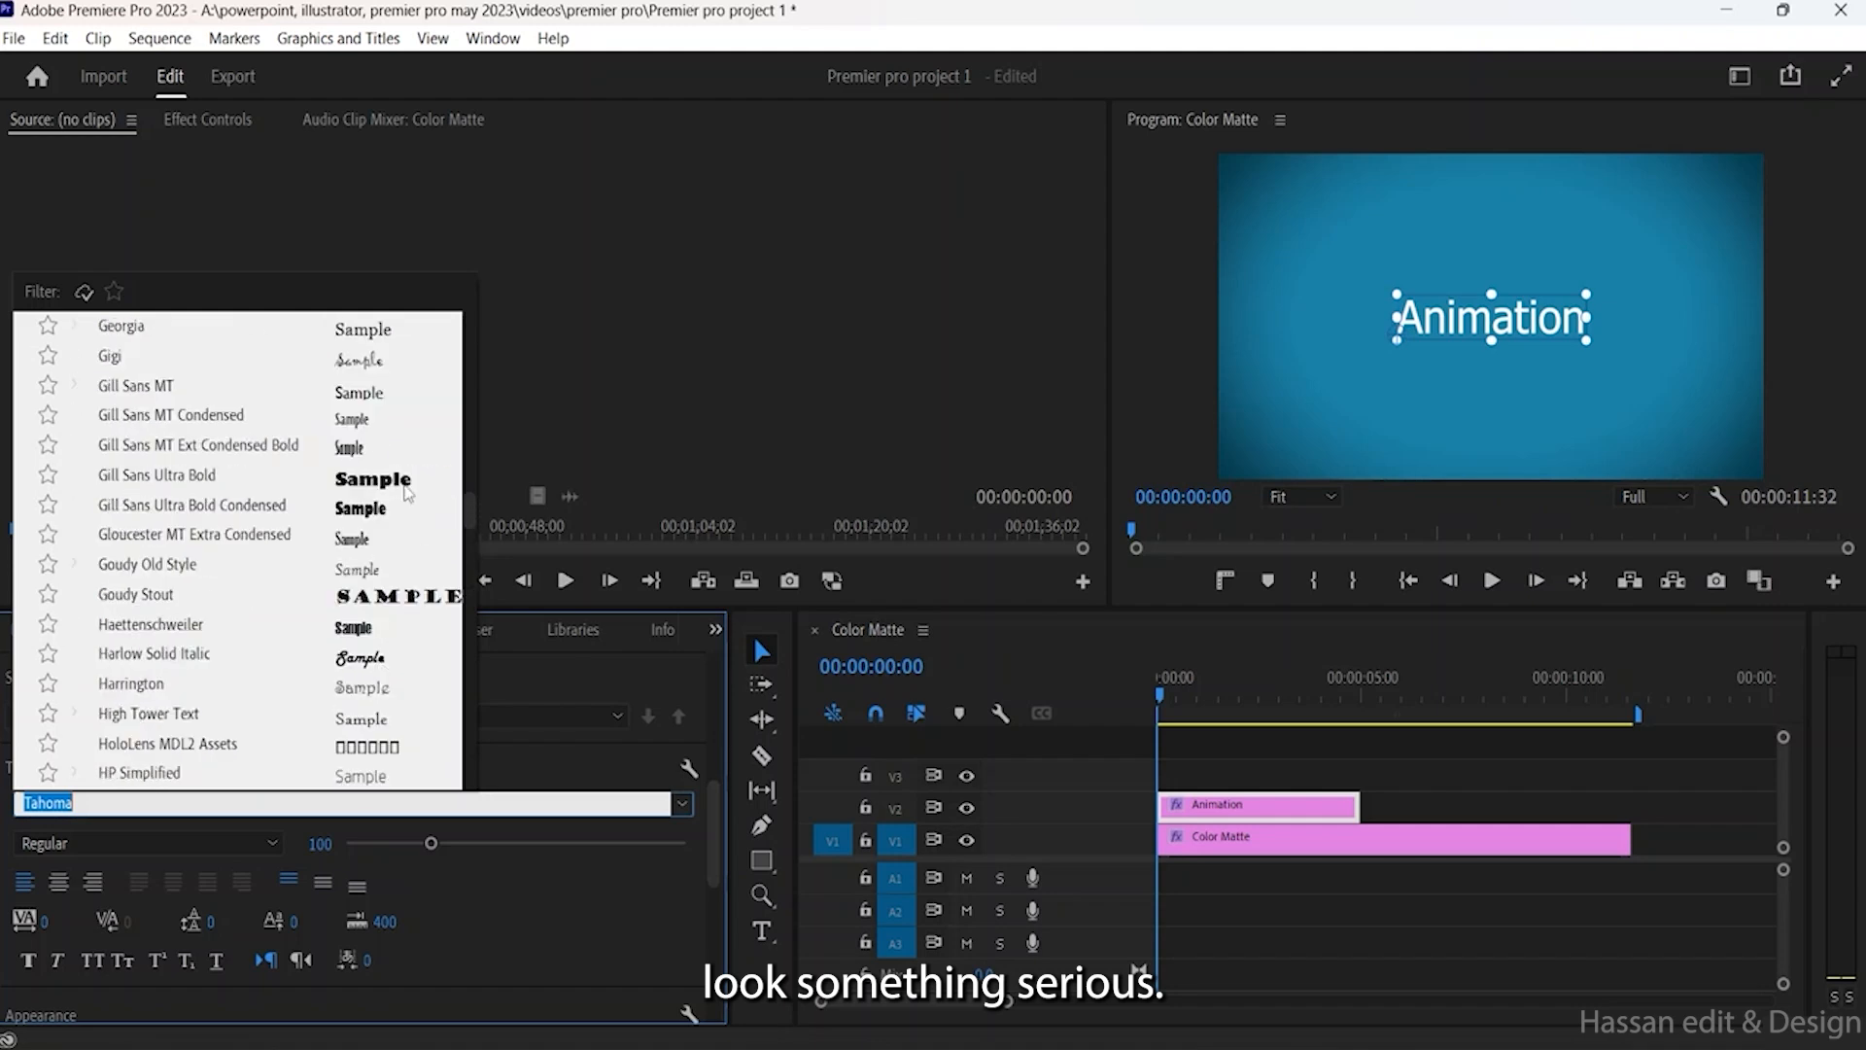
{"action": "left_click", "coordinate": [407, 485]}
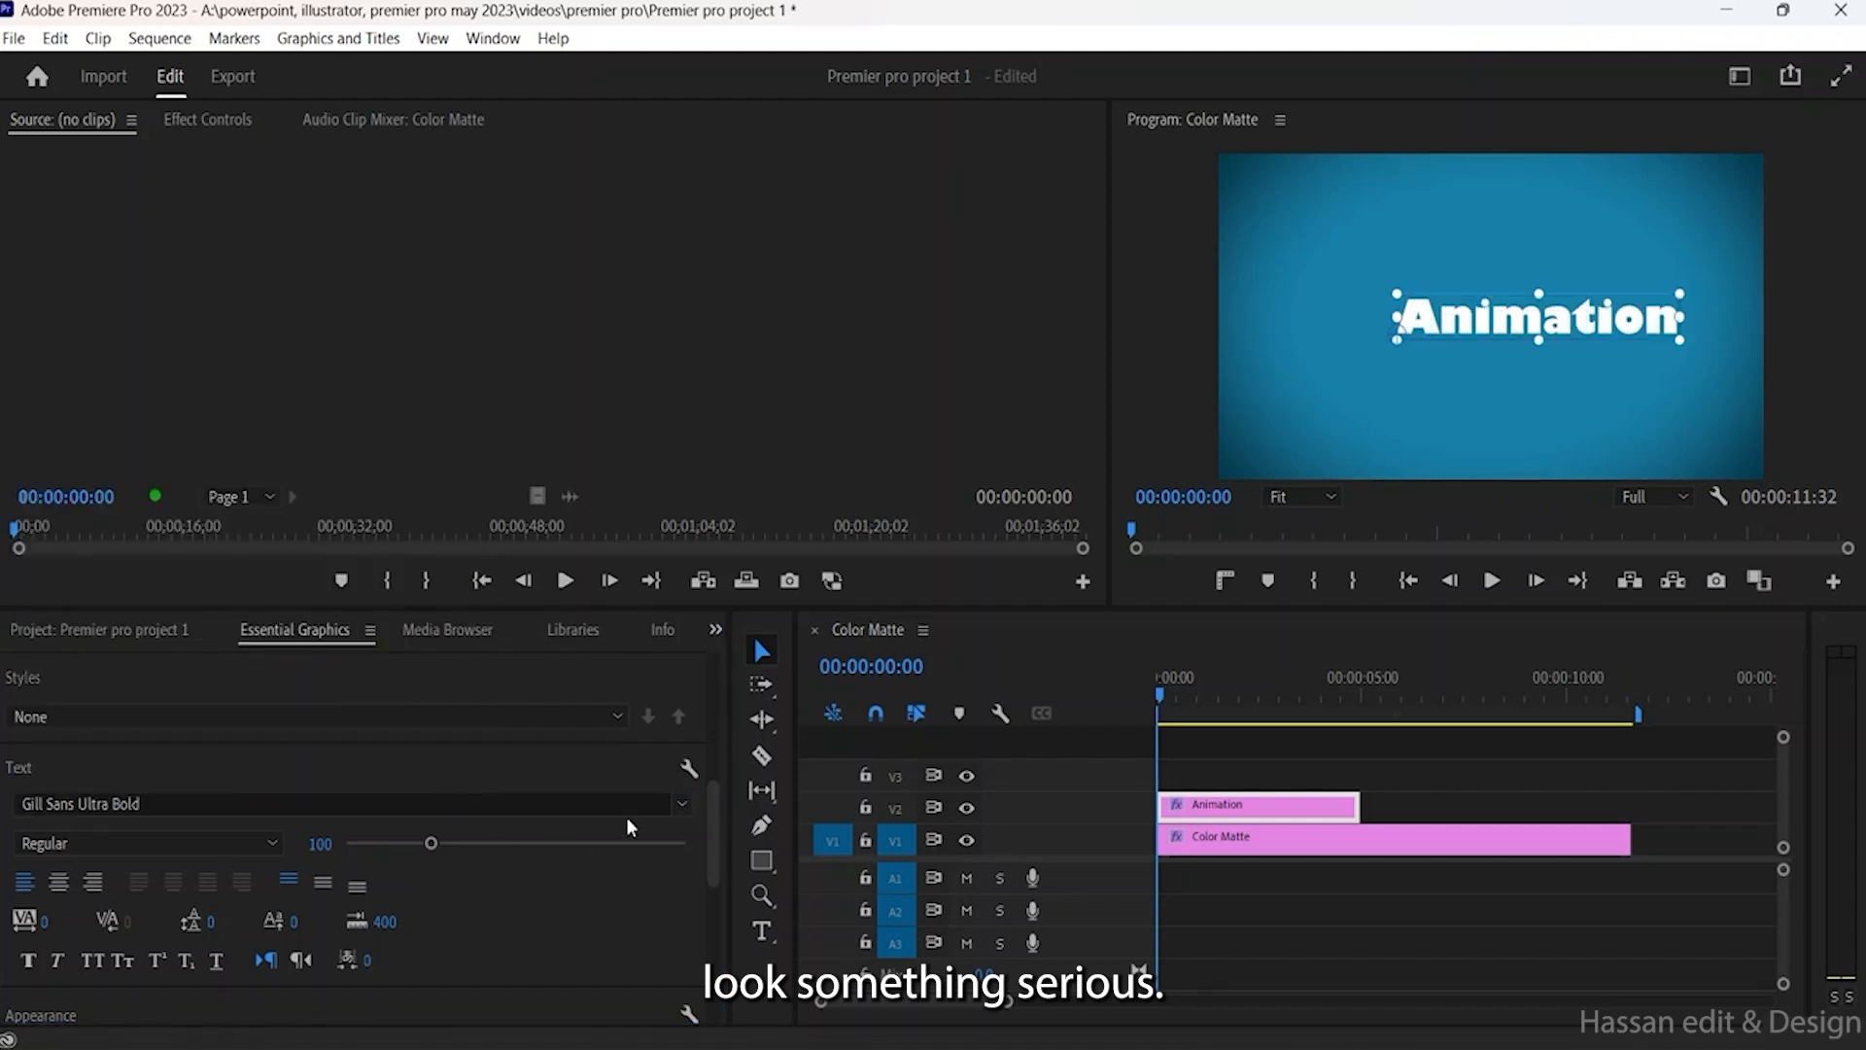
Step: Browse the available fonts and set the font of the Animation text to Franklin Gothic Demi
{"action": "left_click", "coordinate": [630, 803]}
{"action": "scroll", "coordinate": [330, 530], "scroll_direction": "down", "scroll_amount": 20}
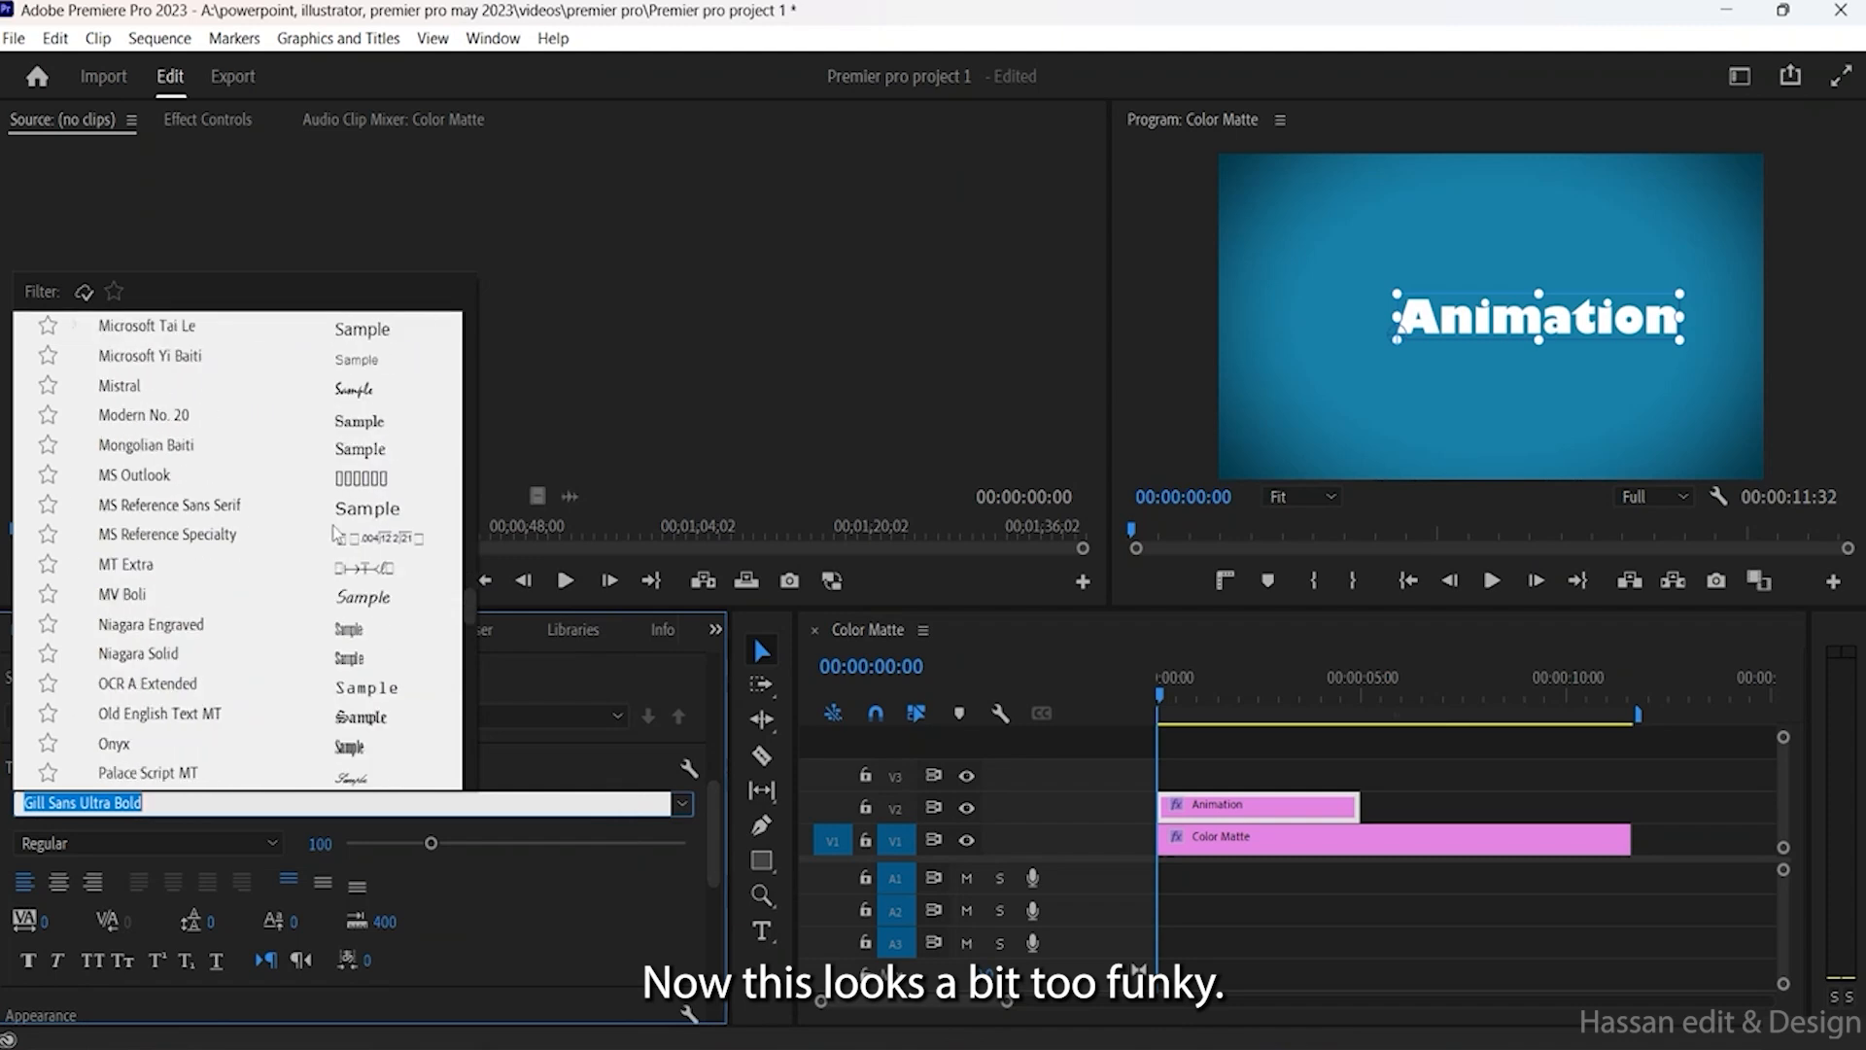
{"action": "scroll", "coordinate": [335, 532], "scroll_direction": "down", "scroll_amount": 5}
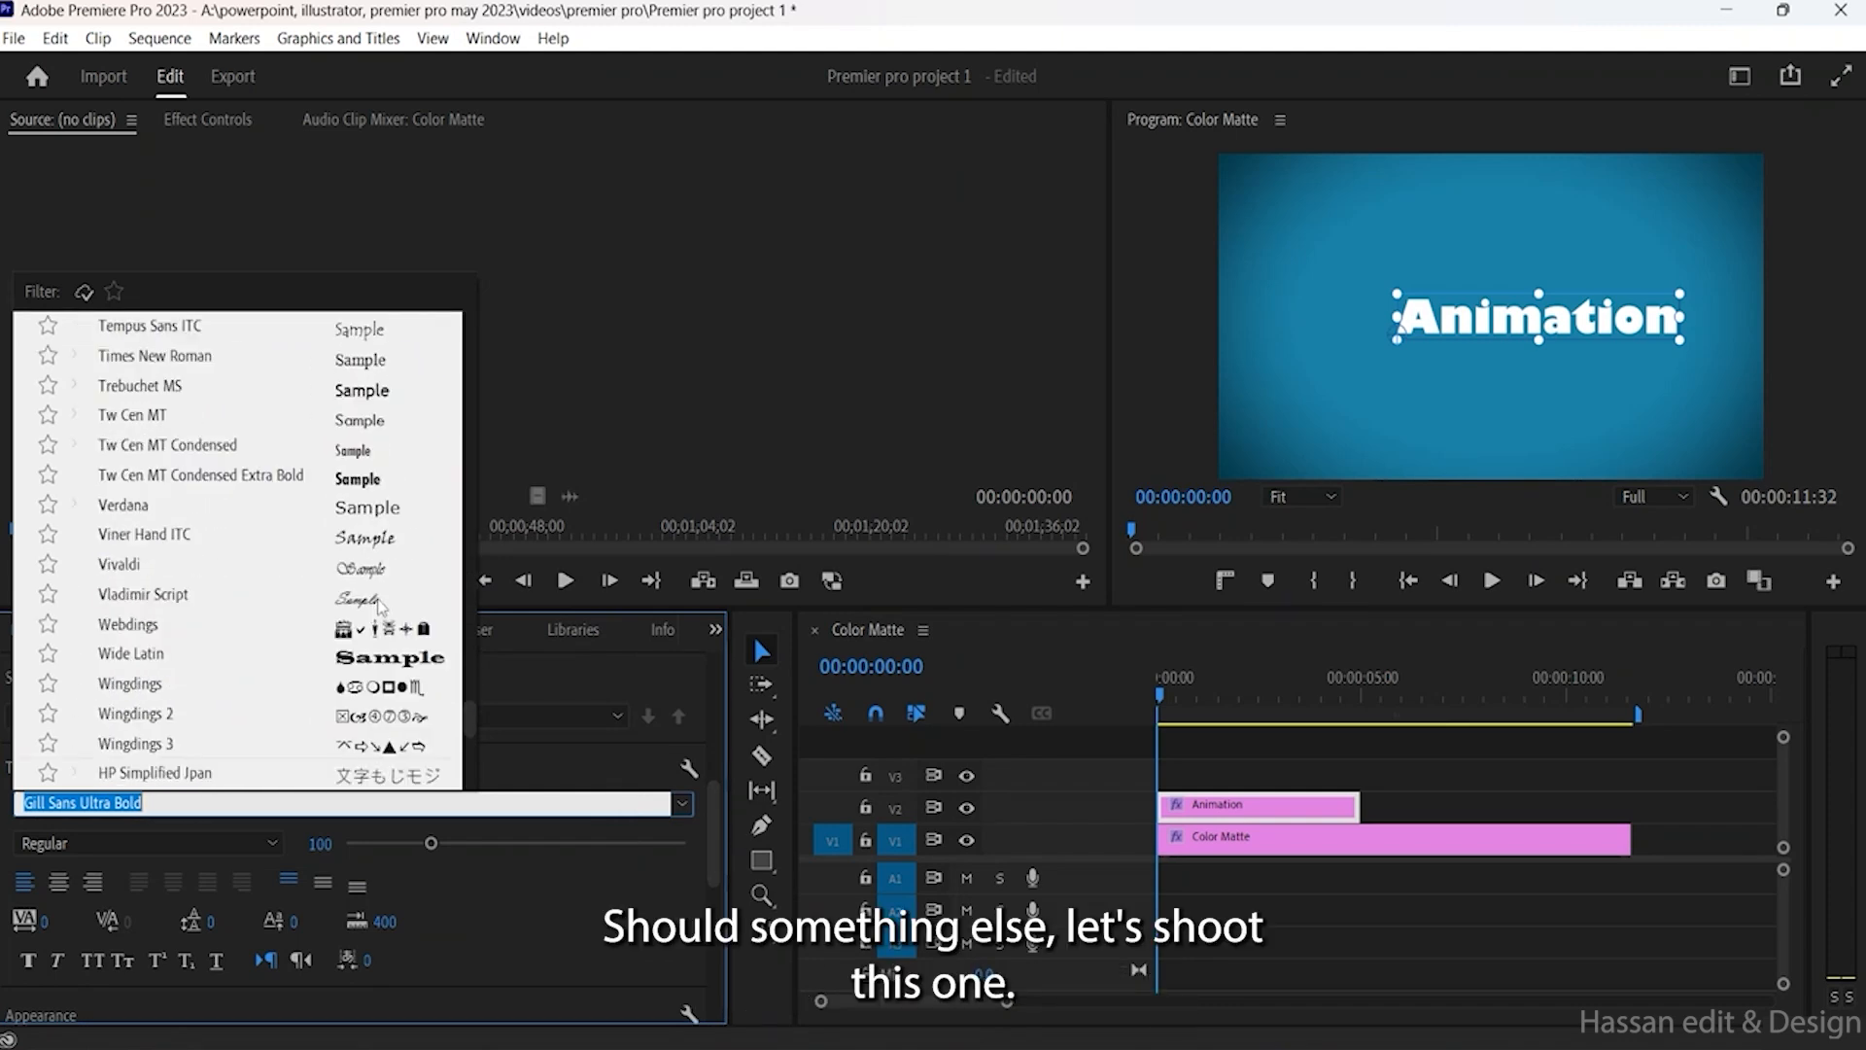
{"action": "scroll", "coordinate": [381, 601], "scroll_direction": "down", "scroll_amount": 5}
{"action": "scroll", "coordinate": [381, 600], "scroll_direction": "up", "scroll_amount": 6}
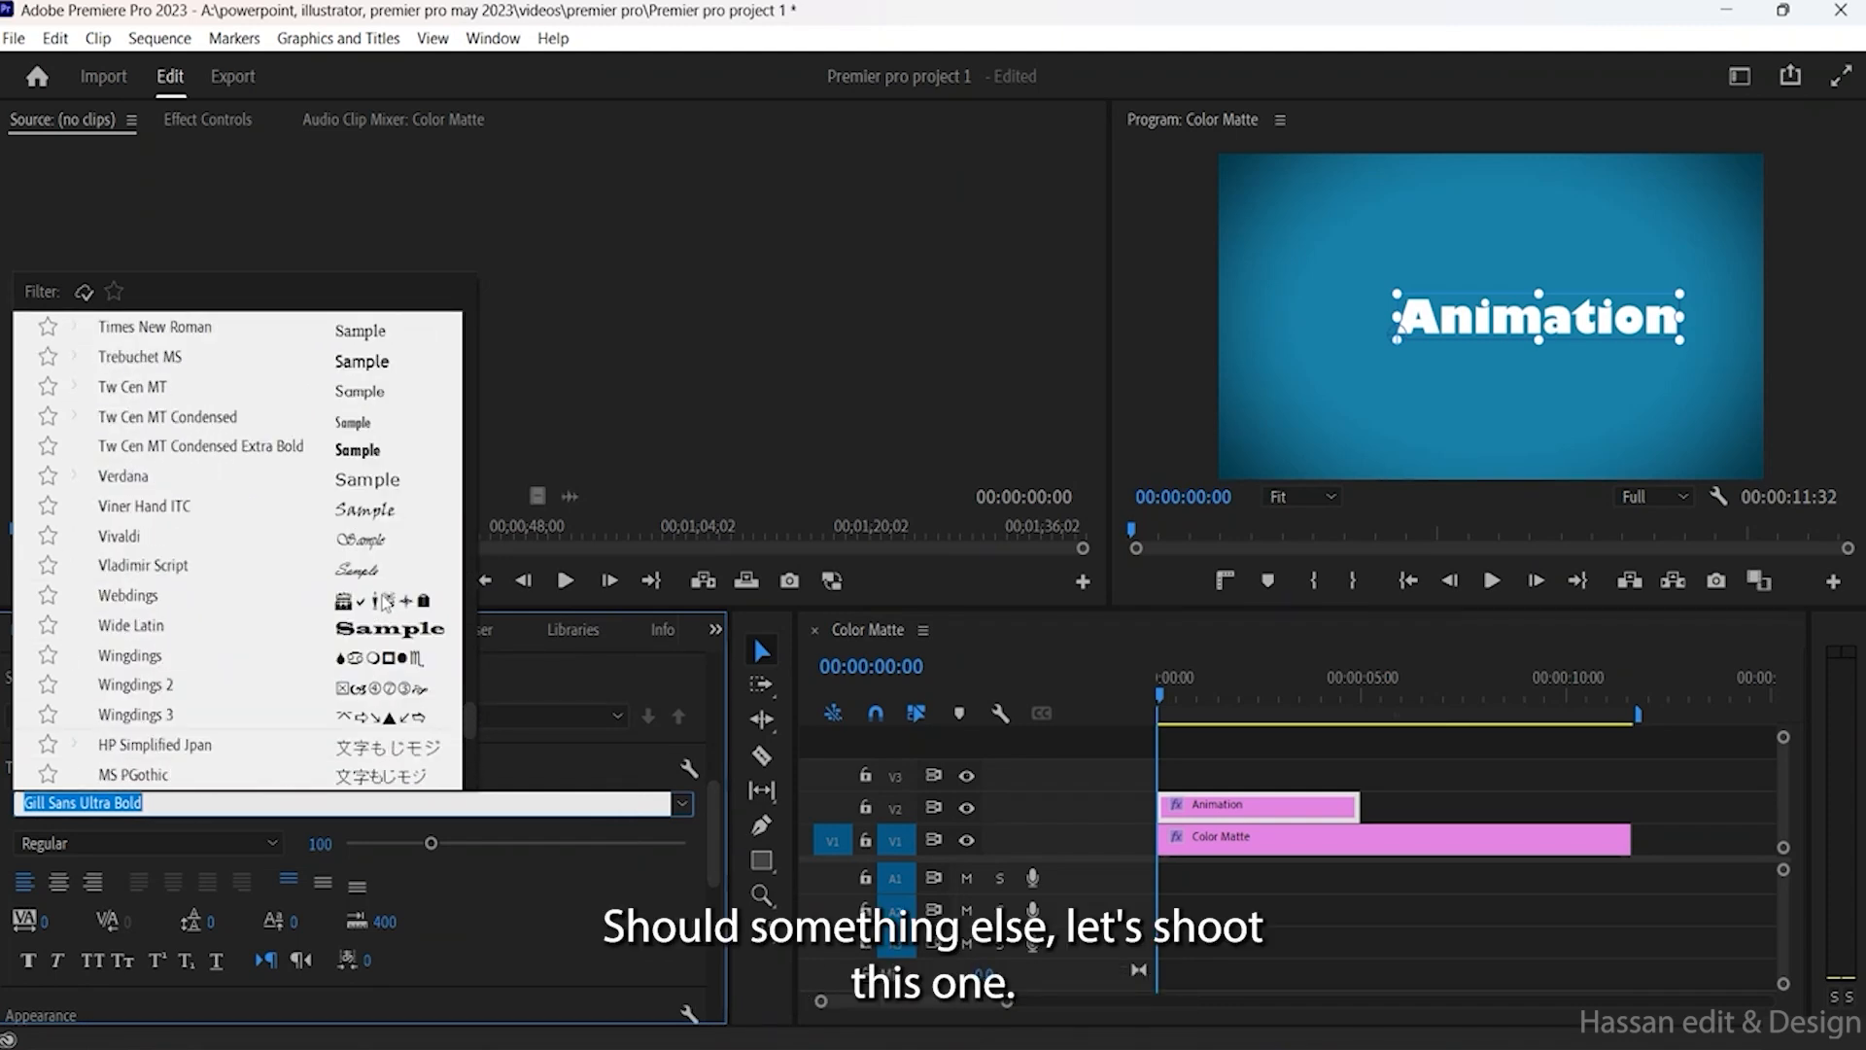
{"action": "scroll", "coordinate": [385, 600], "scroll_direction": "up", "scroll_amount": 1}
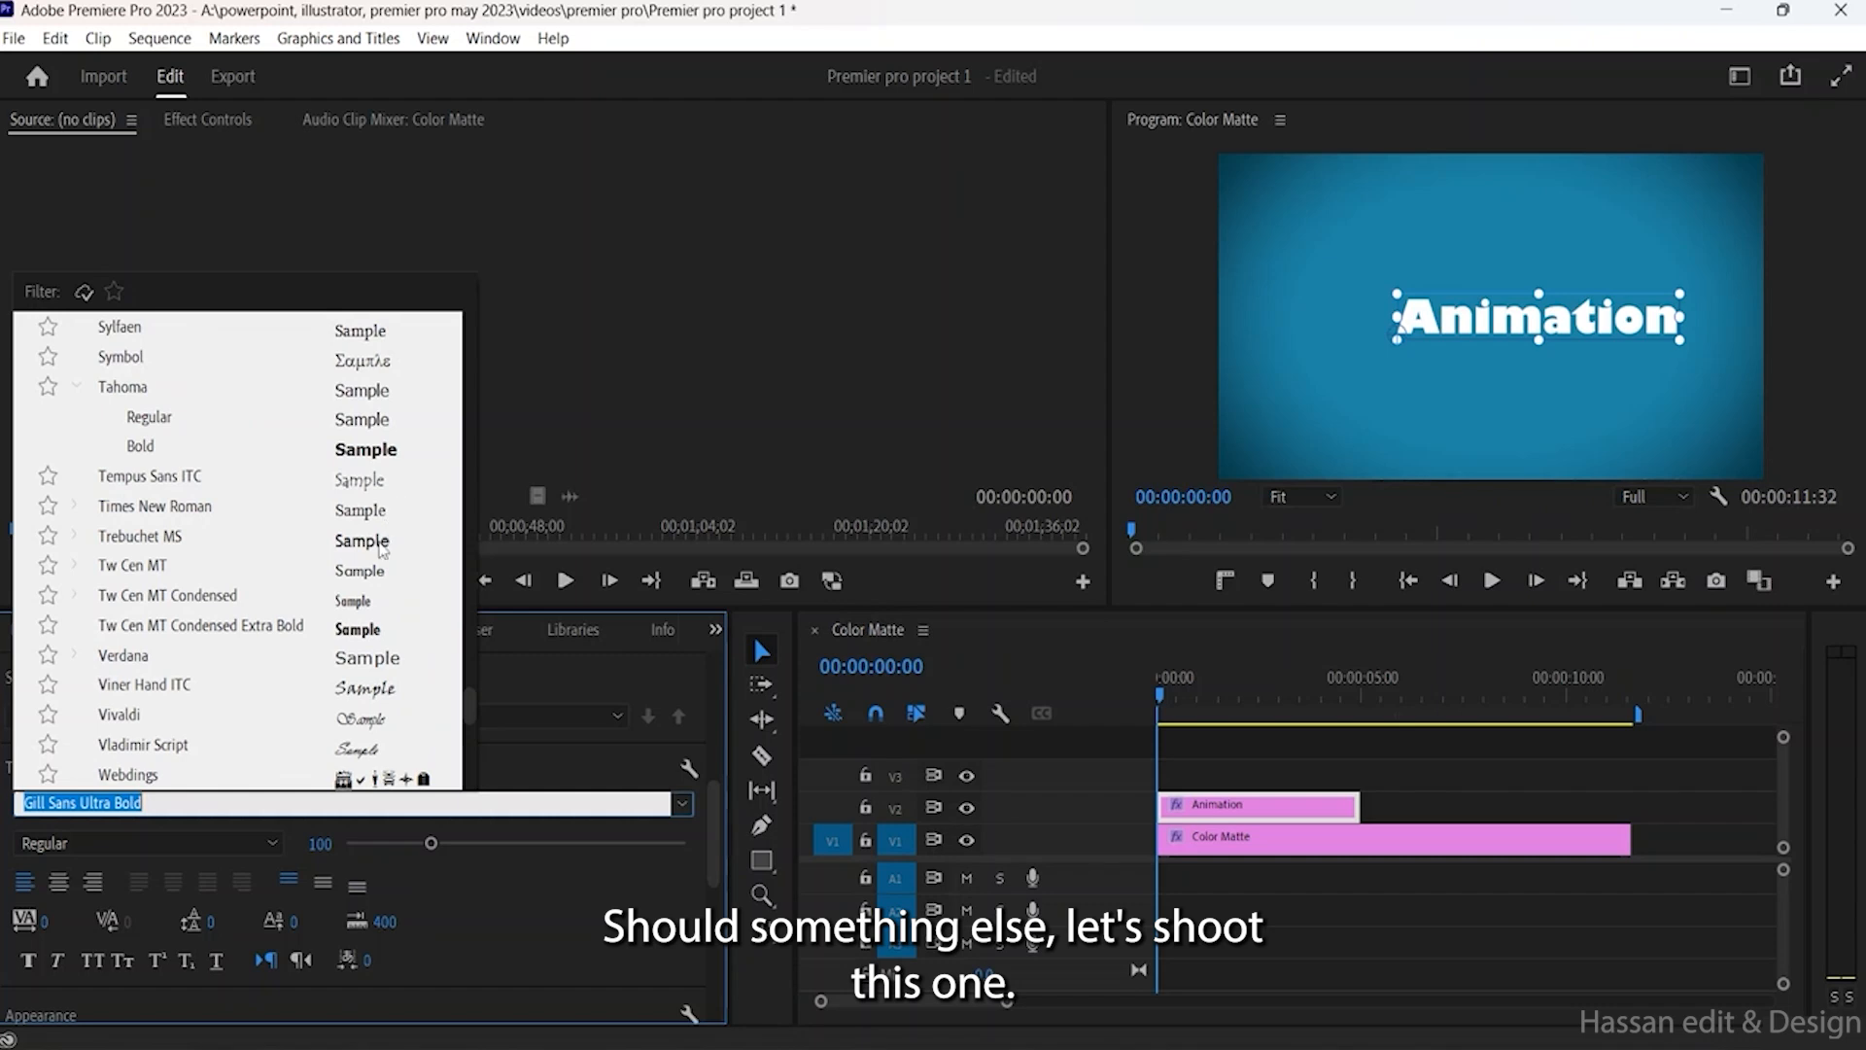
{"action": "scroll", "coordinate": [382, 550], "scroll_direction": "down", "scroll_amount": 1}
{"action": "scroll", "coordinate": [382, 549], "scroll_direction": "down", "scroll_amount": 1}
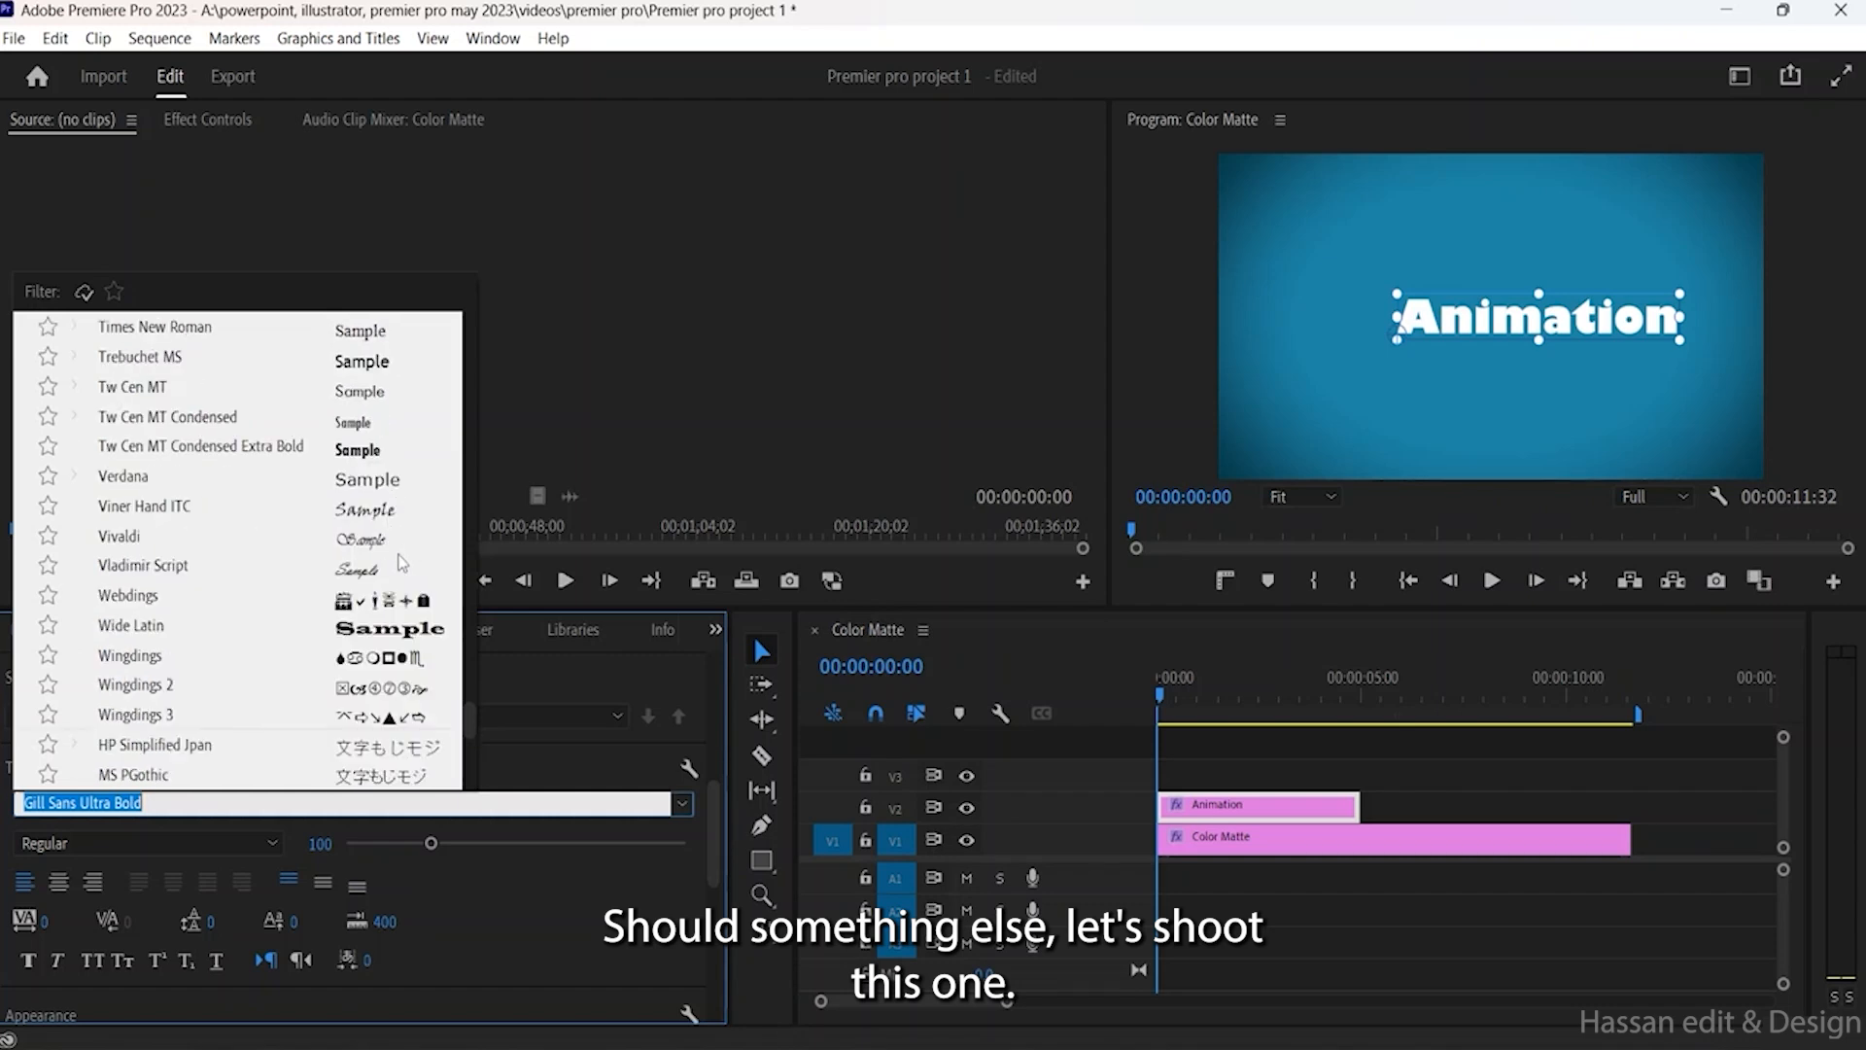
{"action": "scroll", "coordinate": [402, 562], "scroll_direction": "down", "scroll_amount": 8}
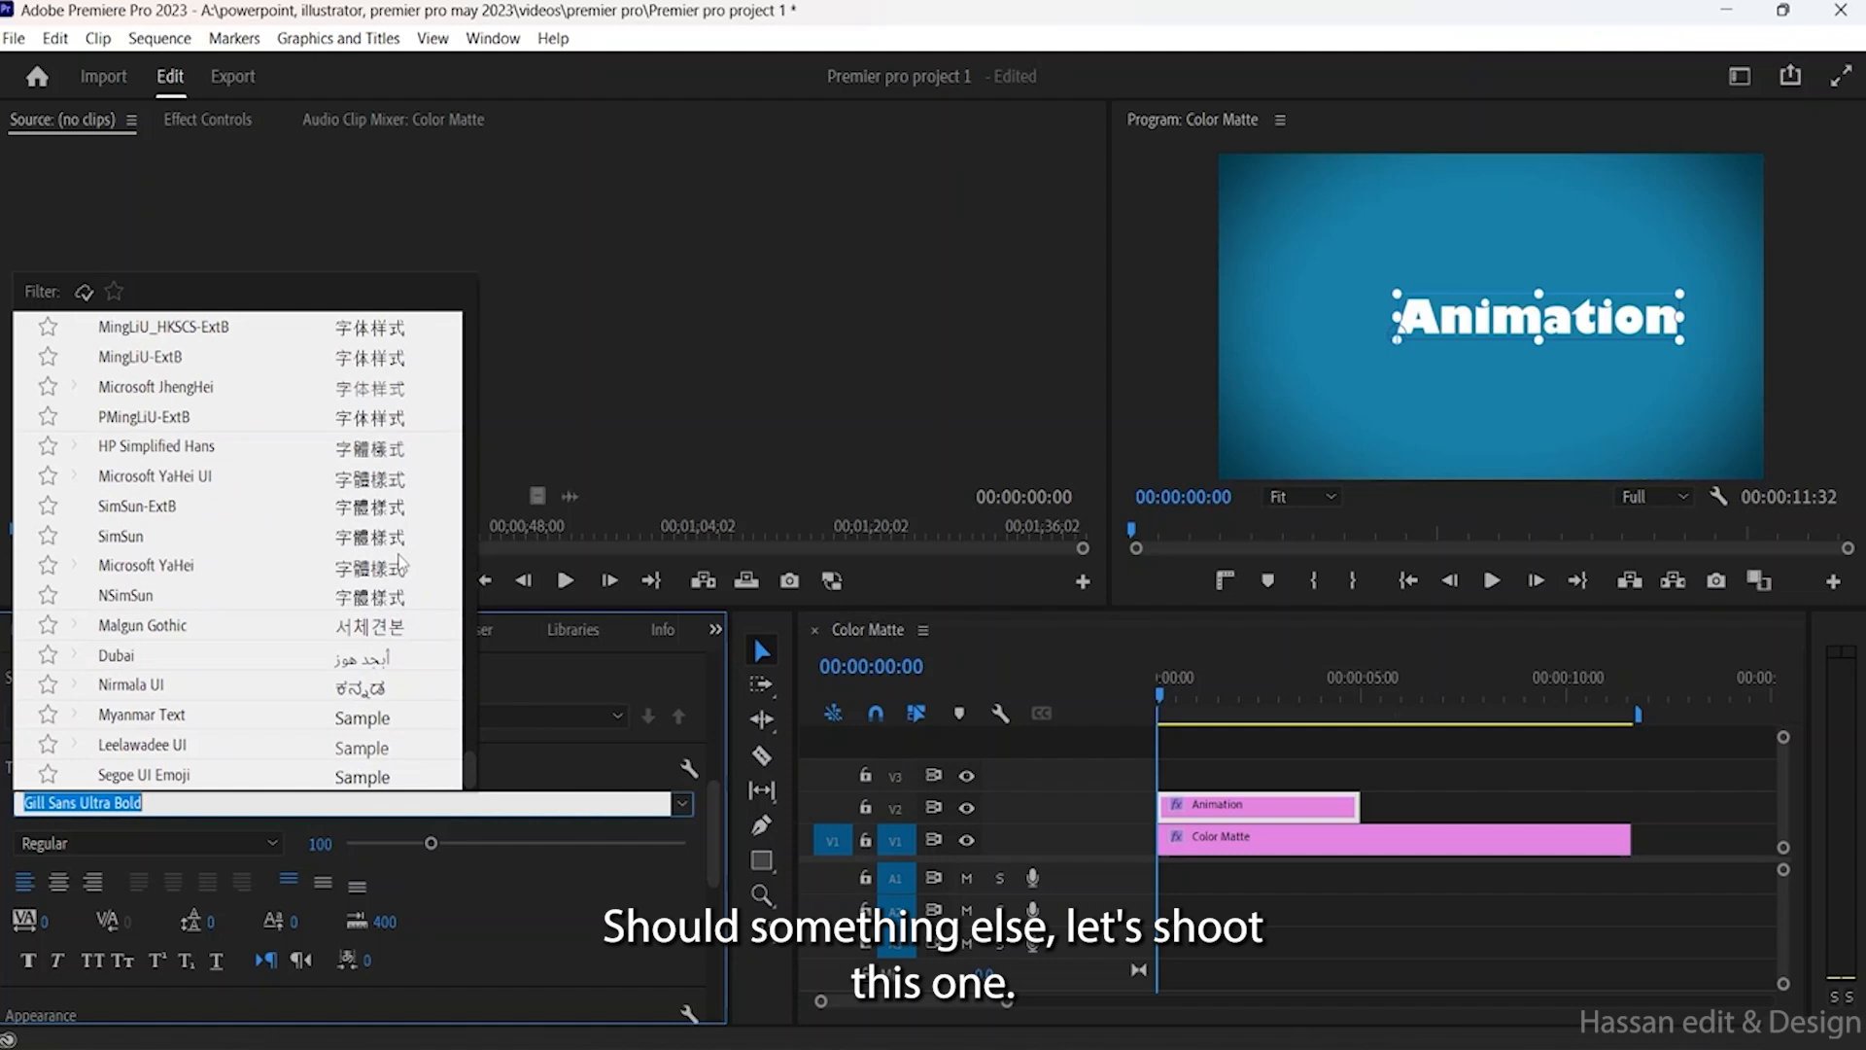
{"action": "scroll", "coordinate": [401, 562], "scroll_direction": "up", "scroll_amount": 7}
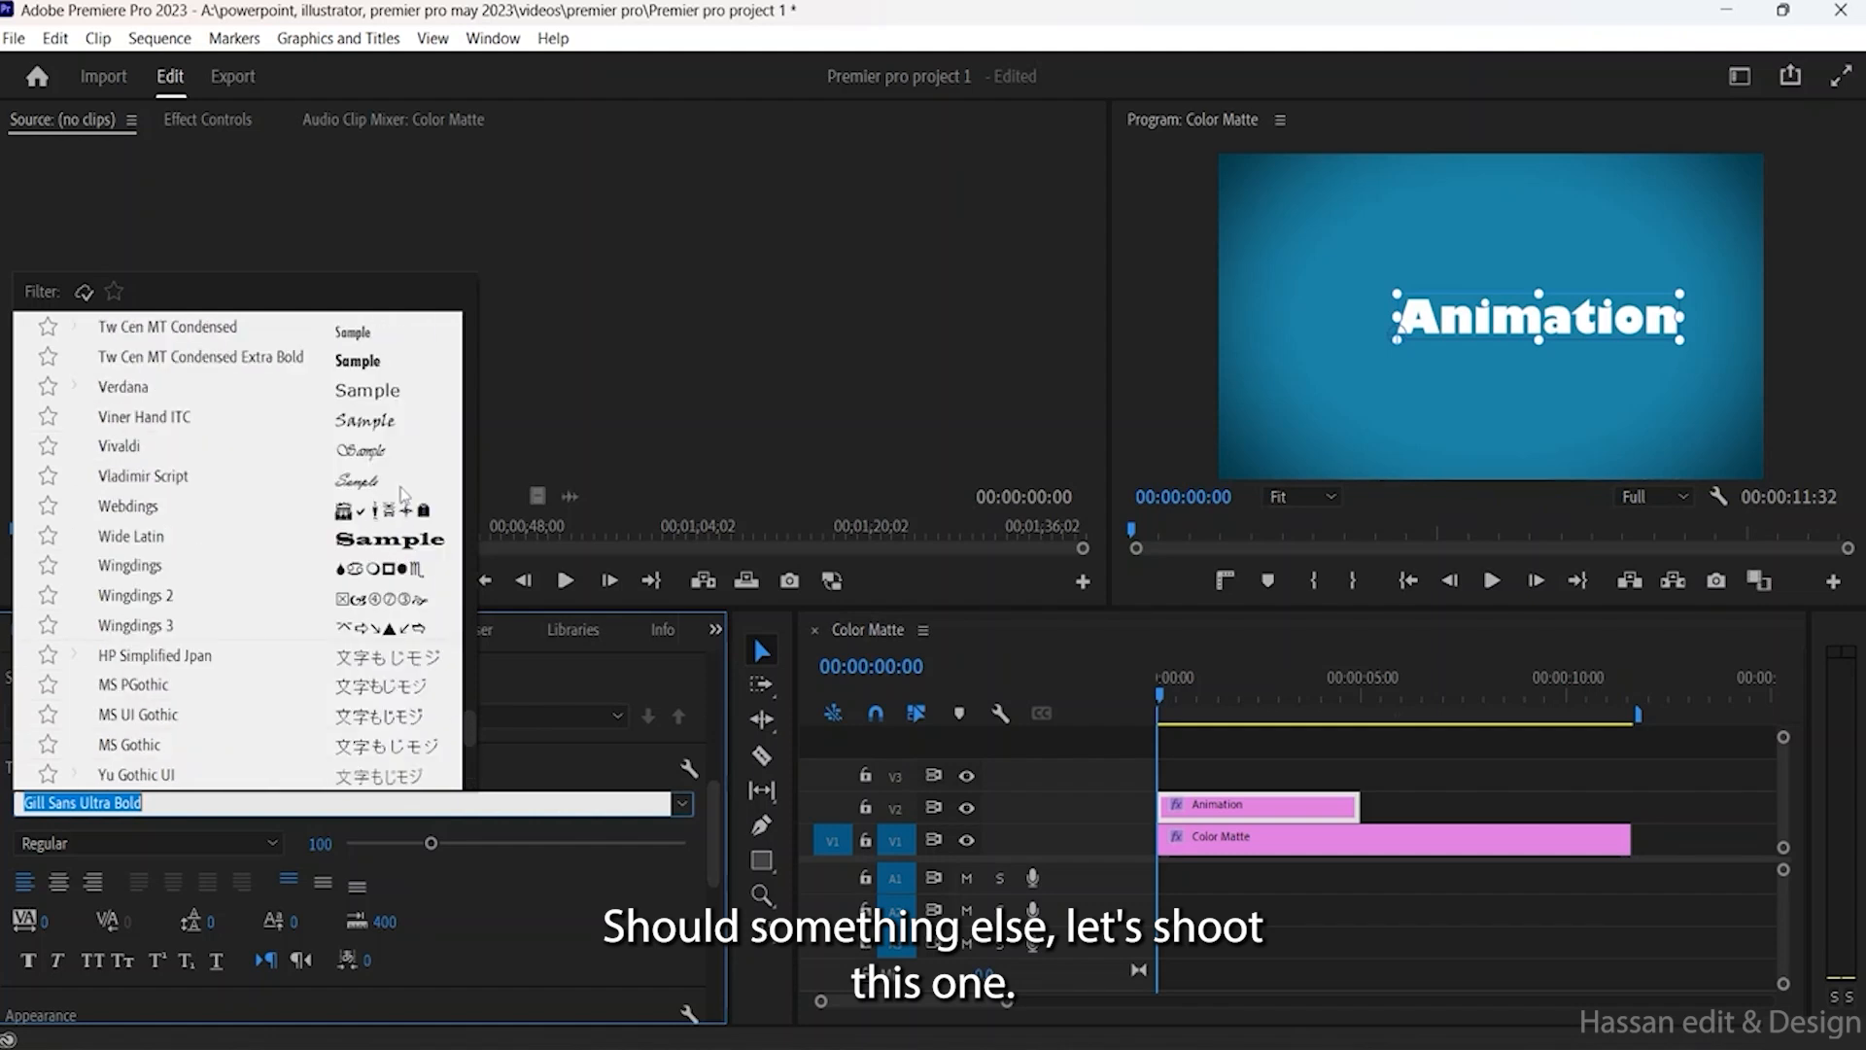
{"action": "scroll", "coordinate": [402, 486], "scroll_direction": "up", "scroll_amount": 2}
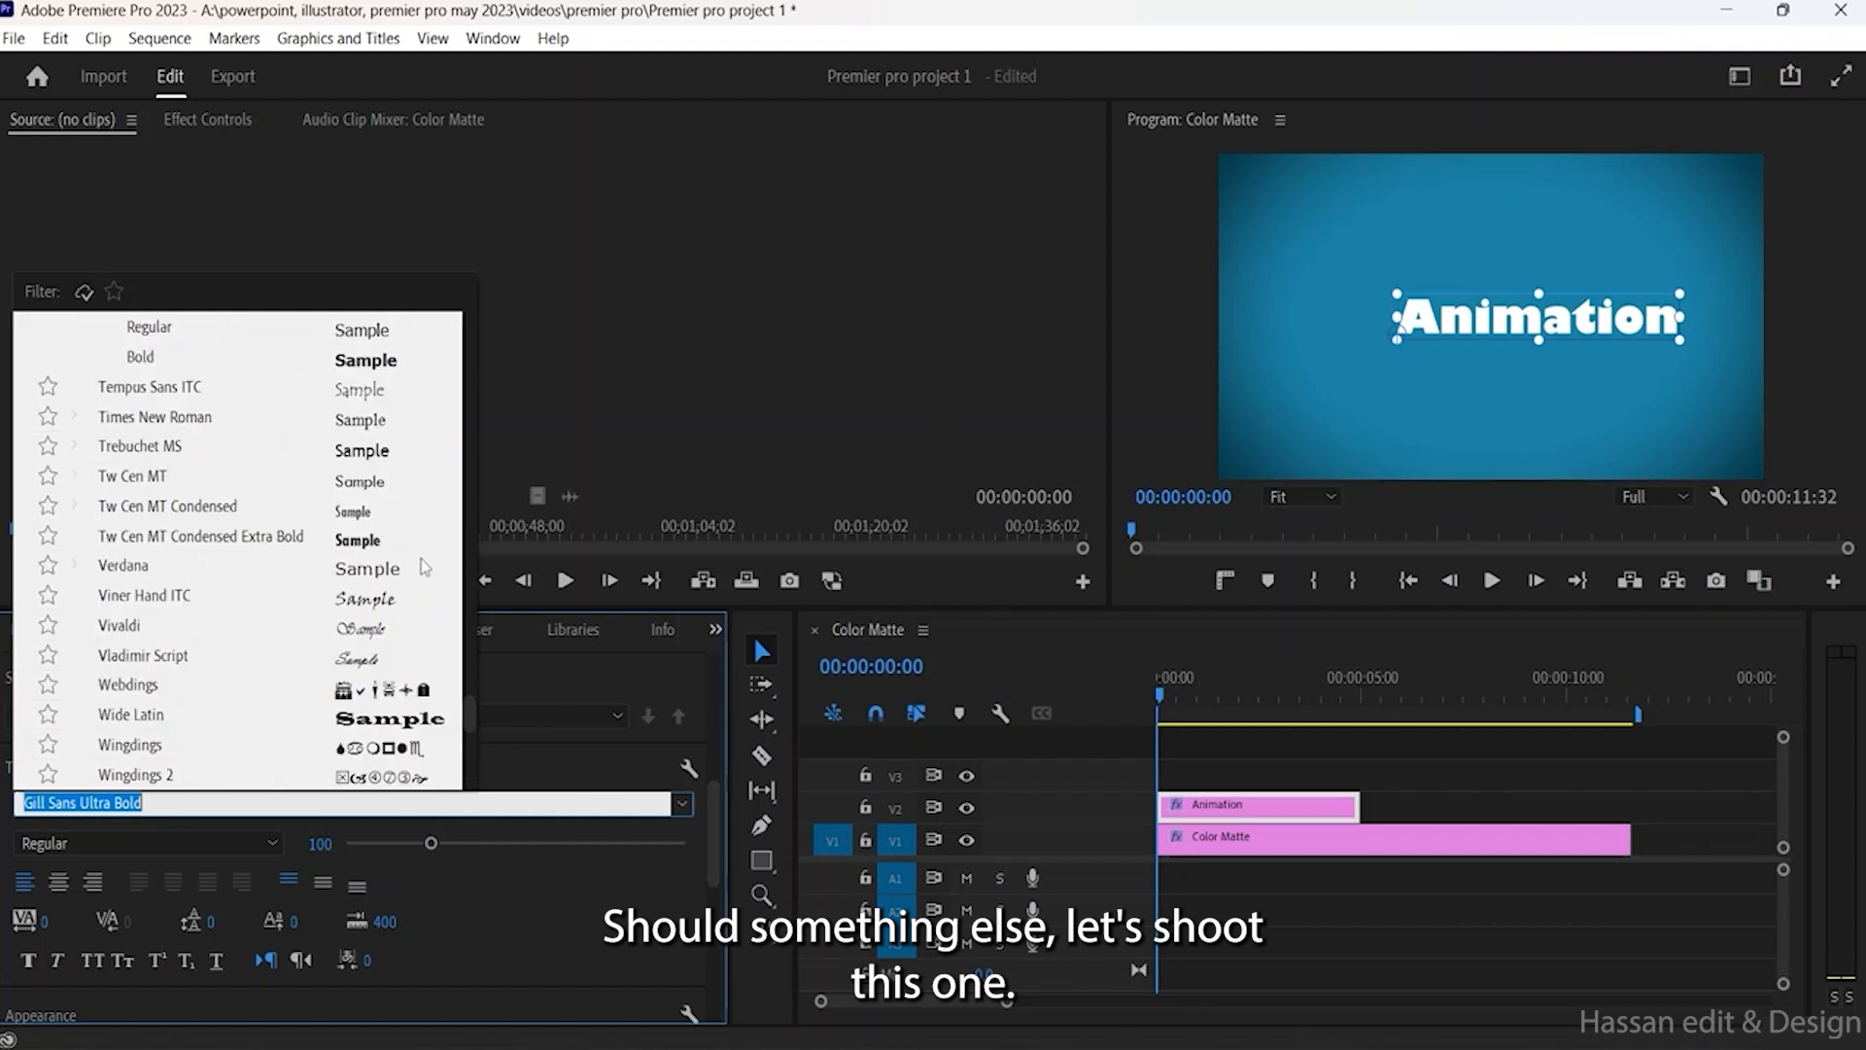
{"action": "scroll", "coordinate": [378, 588], "scroll_direction": "up", "scroll_amount": 5}
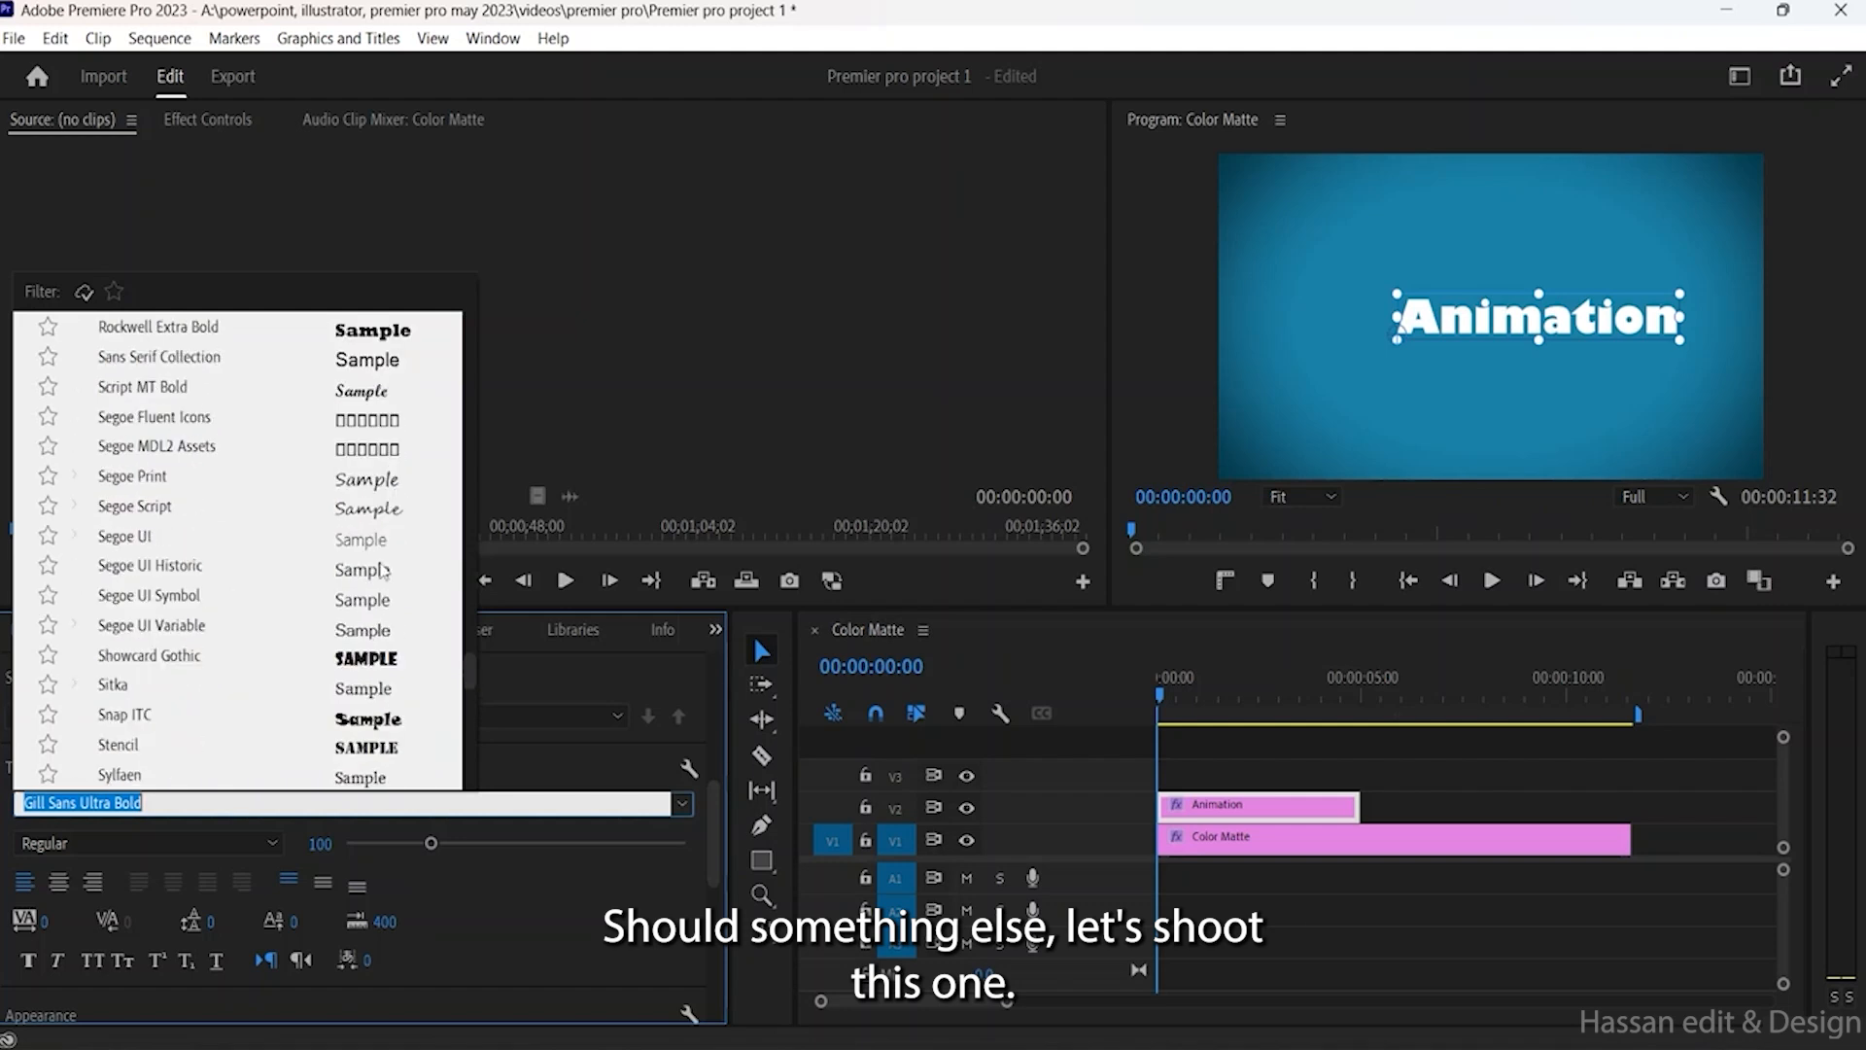
{"action": "scroll", "coordinate": [382, 570], "scroll_direction": "up", "scroll_amount": 6}
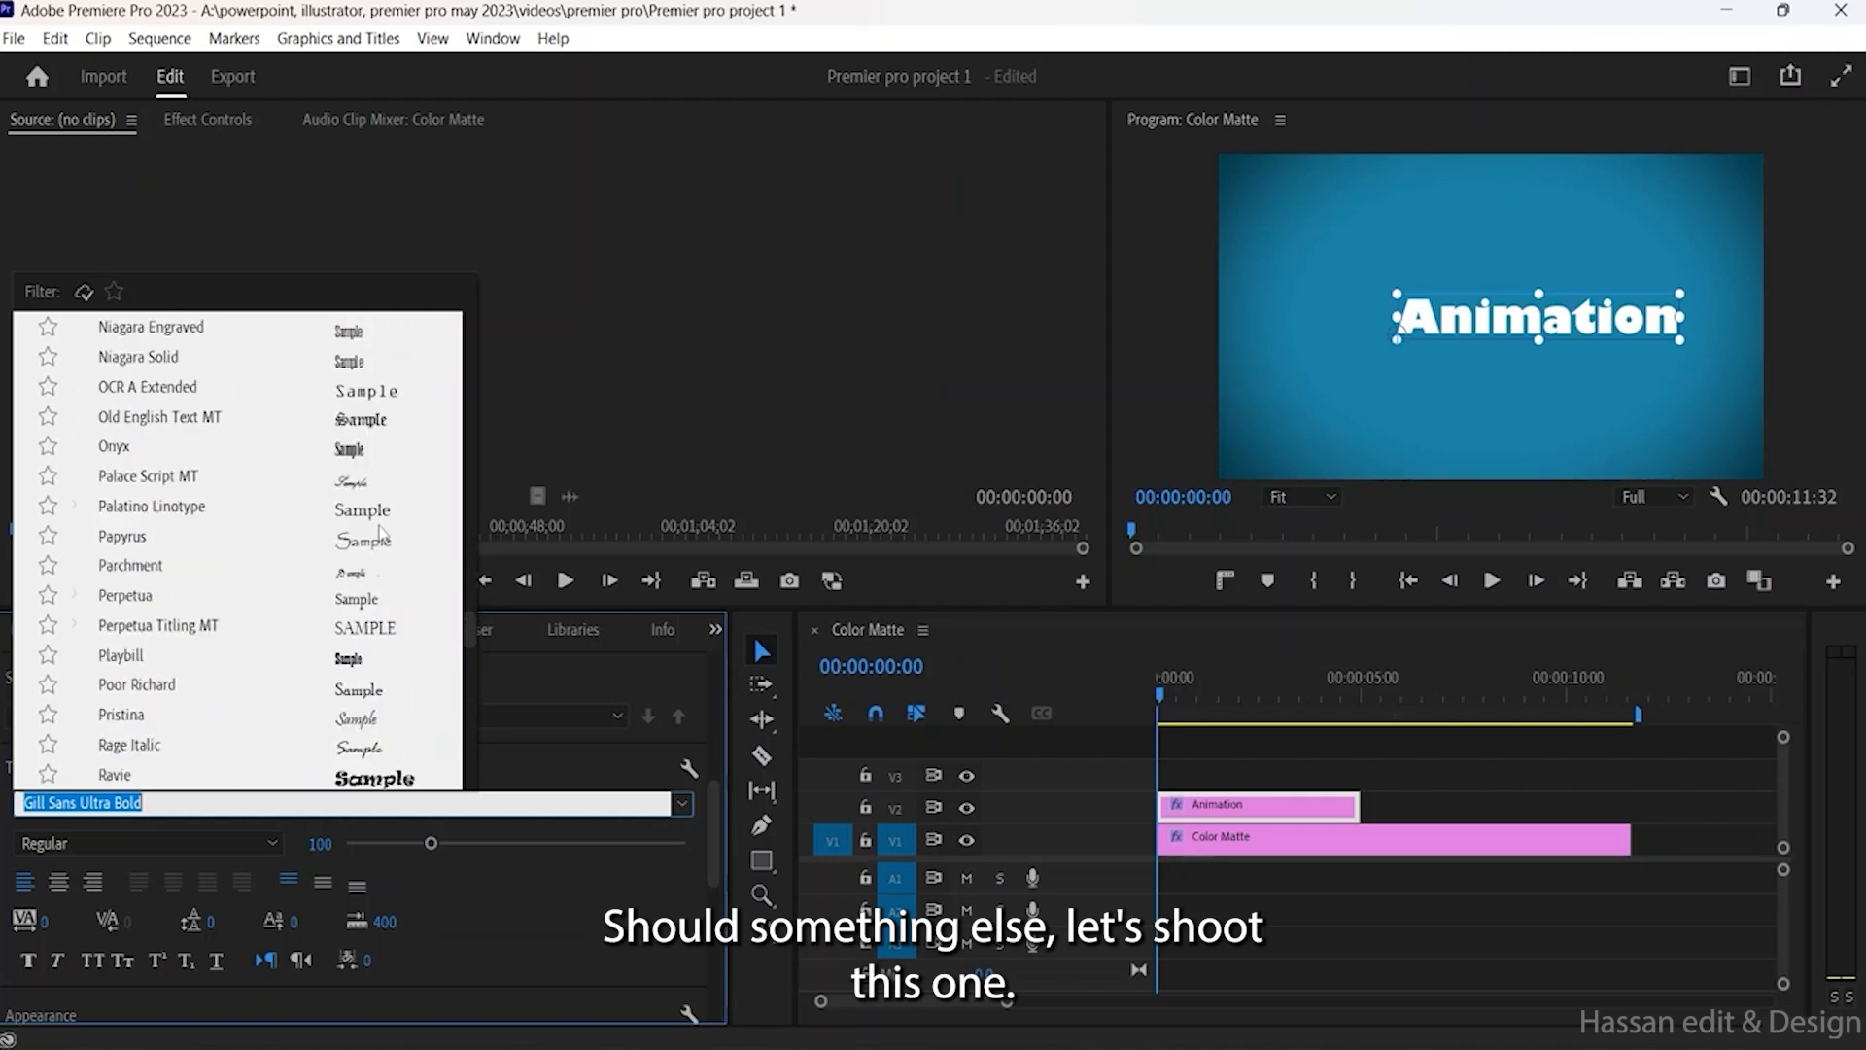
{"action": "scroll", "coordinate": [379, 533], "scroll_direction": "up", "scroll_amount": 1}
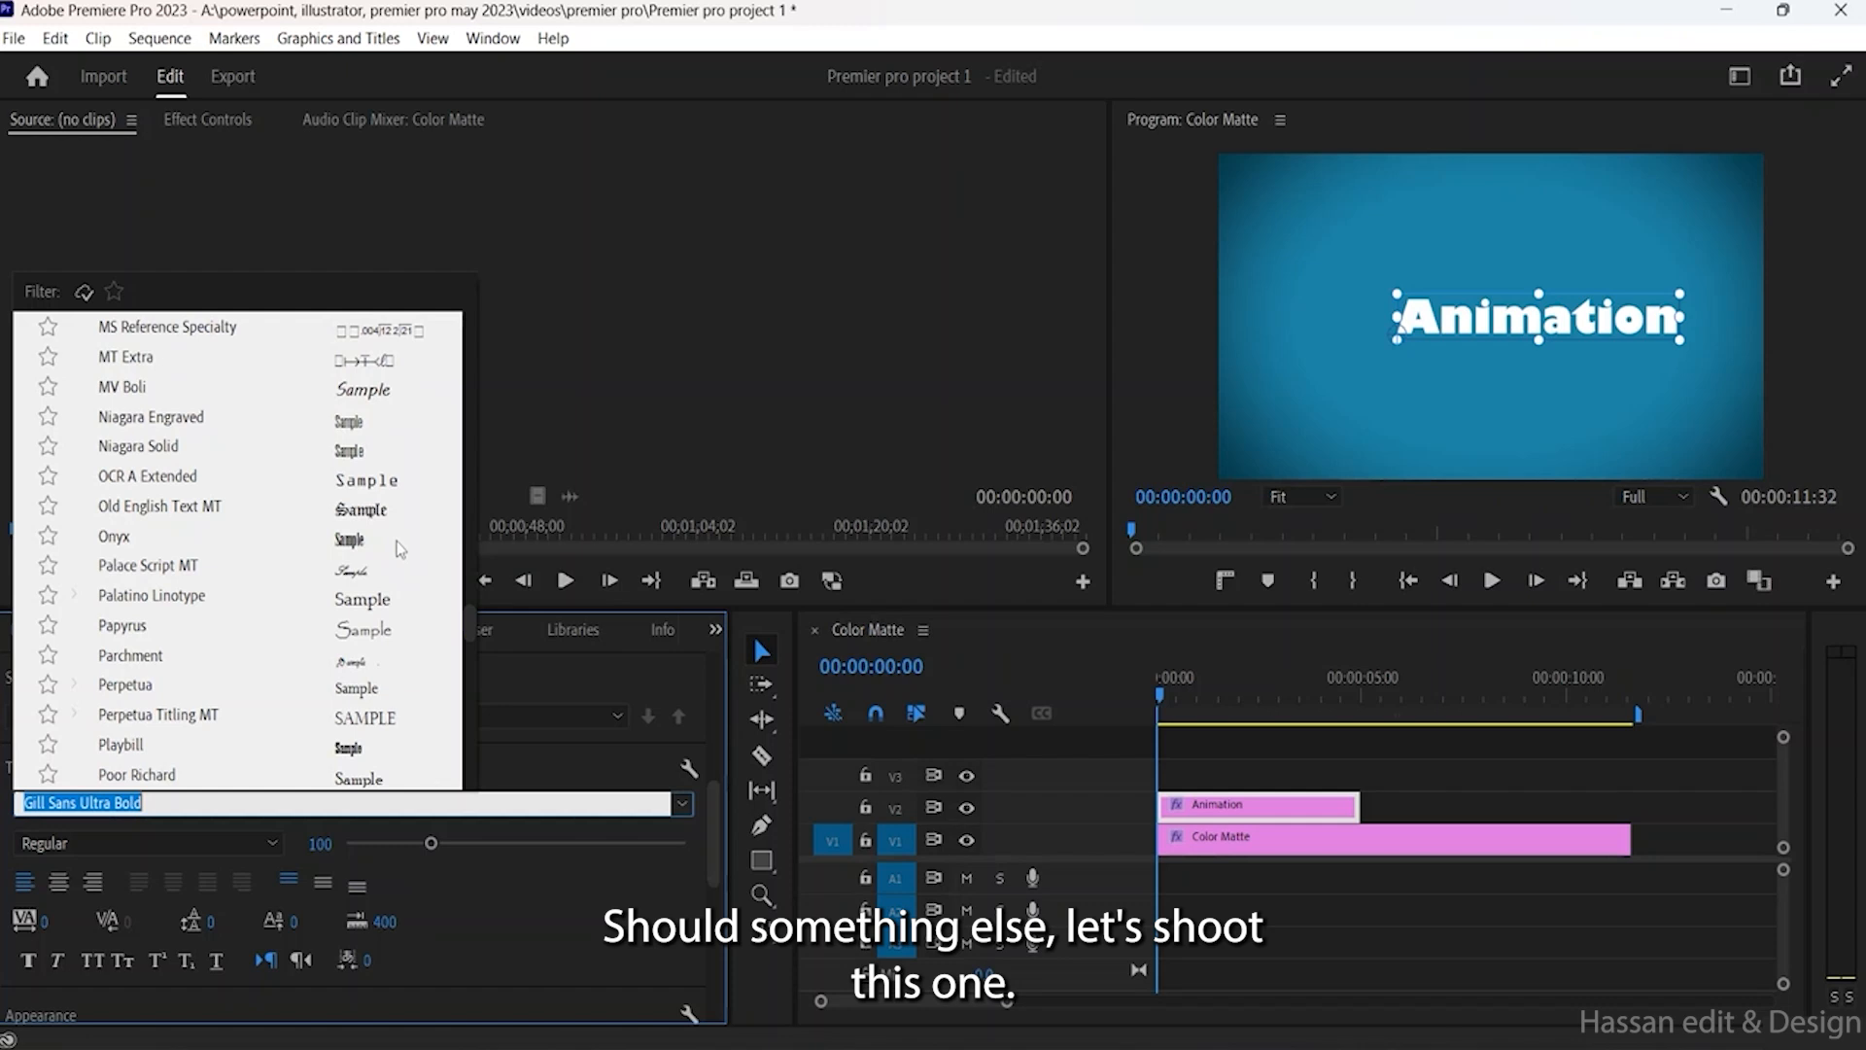
{"action": "scroll", "coordinate": [401, 549], "scroll_direction": "up", "scroll_amount": 7}
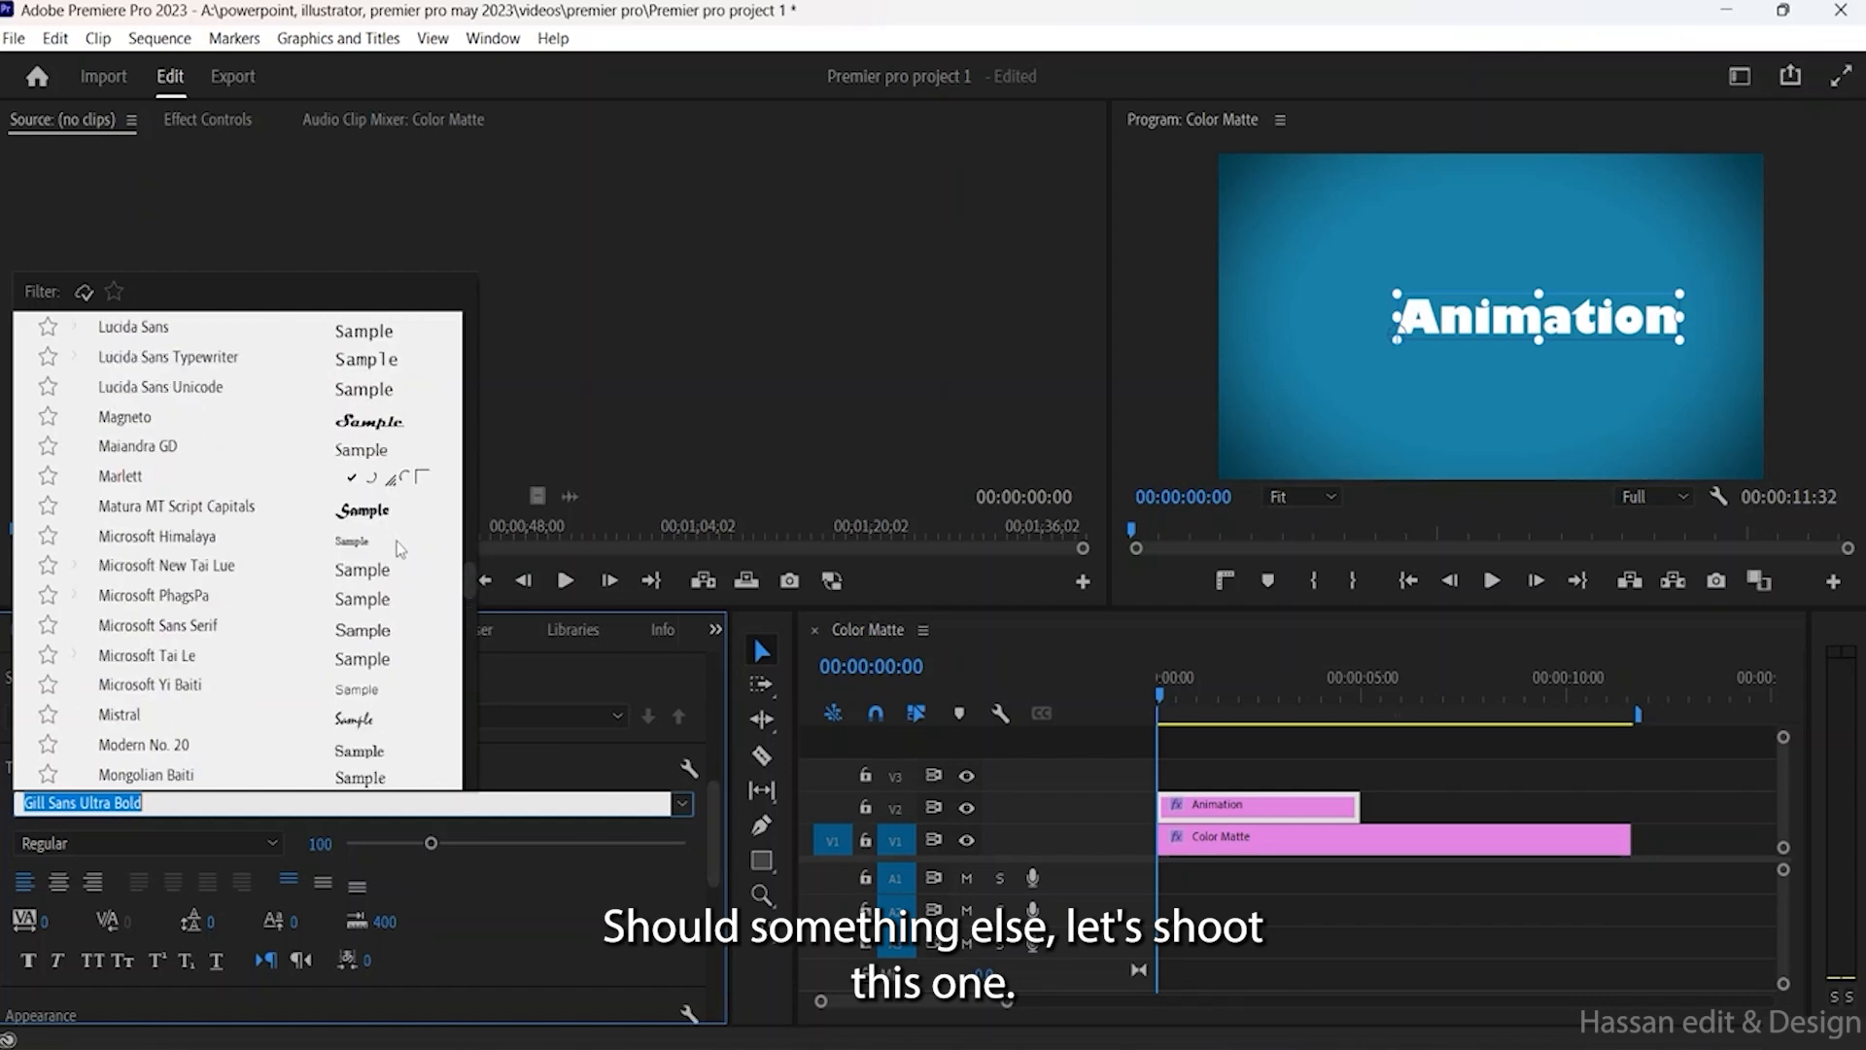
{"action": "scroll", "coordinate": [400, 549], "scroll_direction": "up", "scroll_amount": 4}
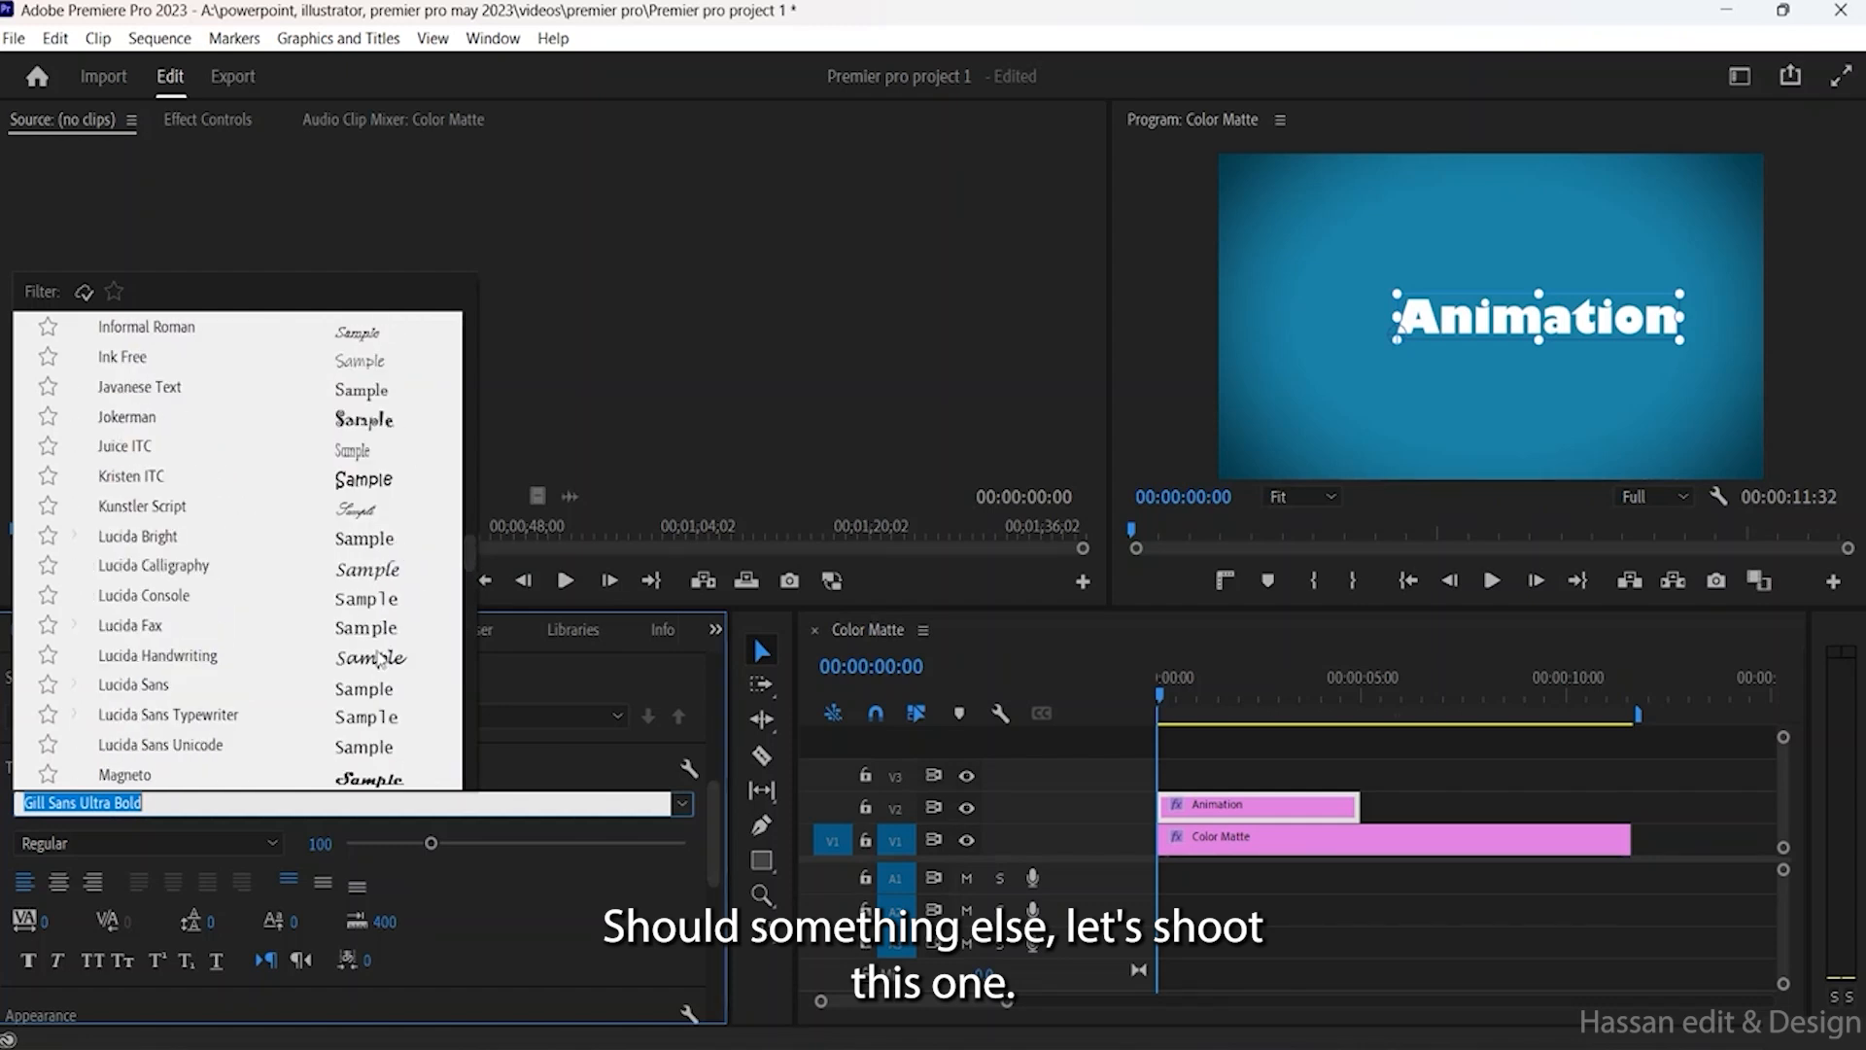
{"action": "scroll", "coordinate": [397, 627], "scroll_direction": "up", "scroll_amount": 4}
{"action": "scroll", "coordinate": [398, 627], "scroll_direction": "up", "scroll_amount": 6}
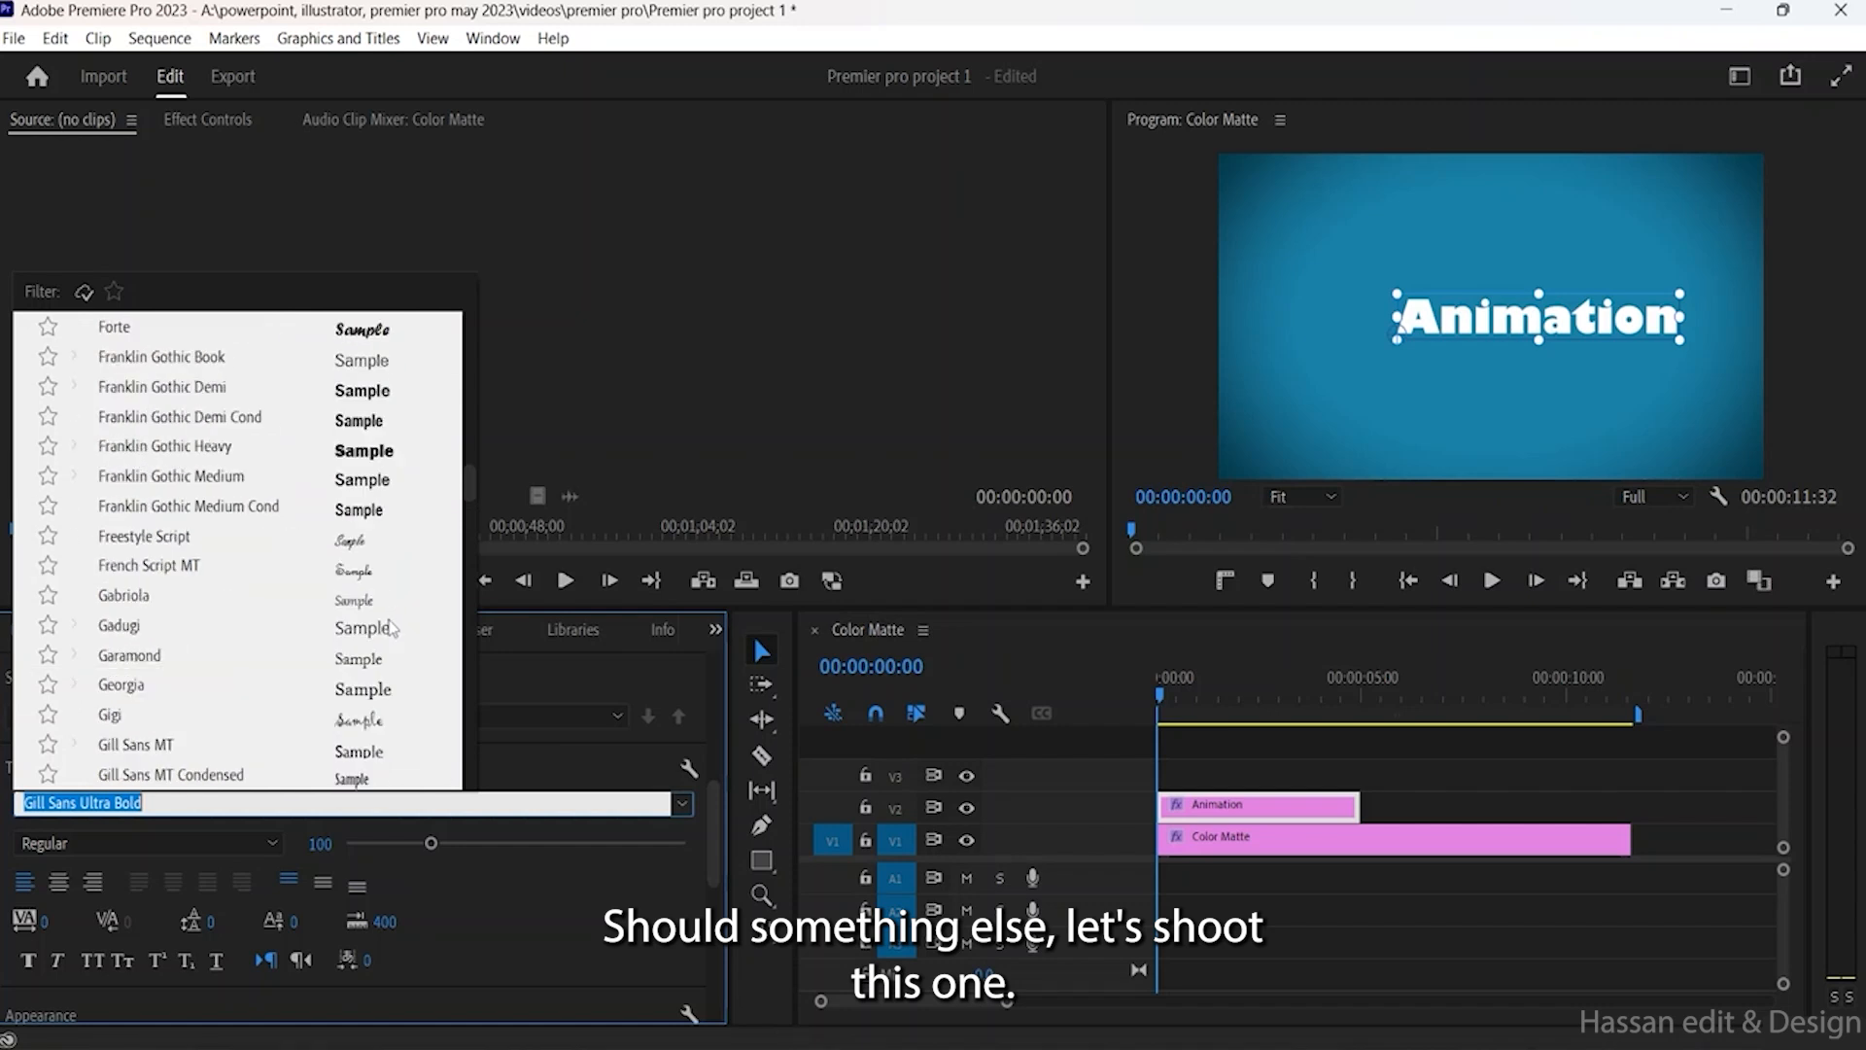
{"action": "scroll", "coordinate": [392, 626], "scroll_direction": "up", "scroll_amount": 6}
{"action": "scroll", "coordinate": [204, 625], "scroll_direction": "down", "scroll_amount": 4}
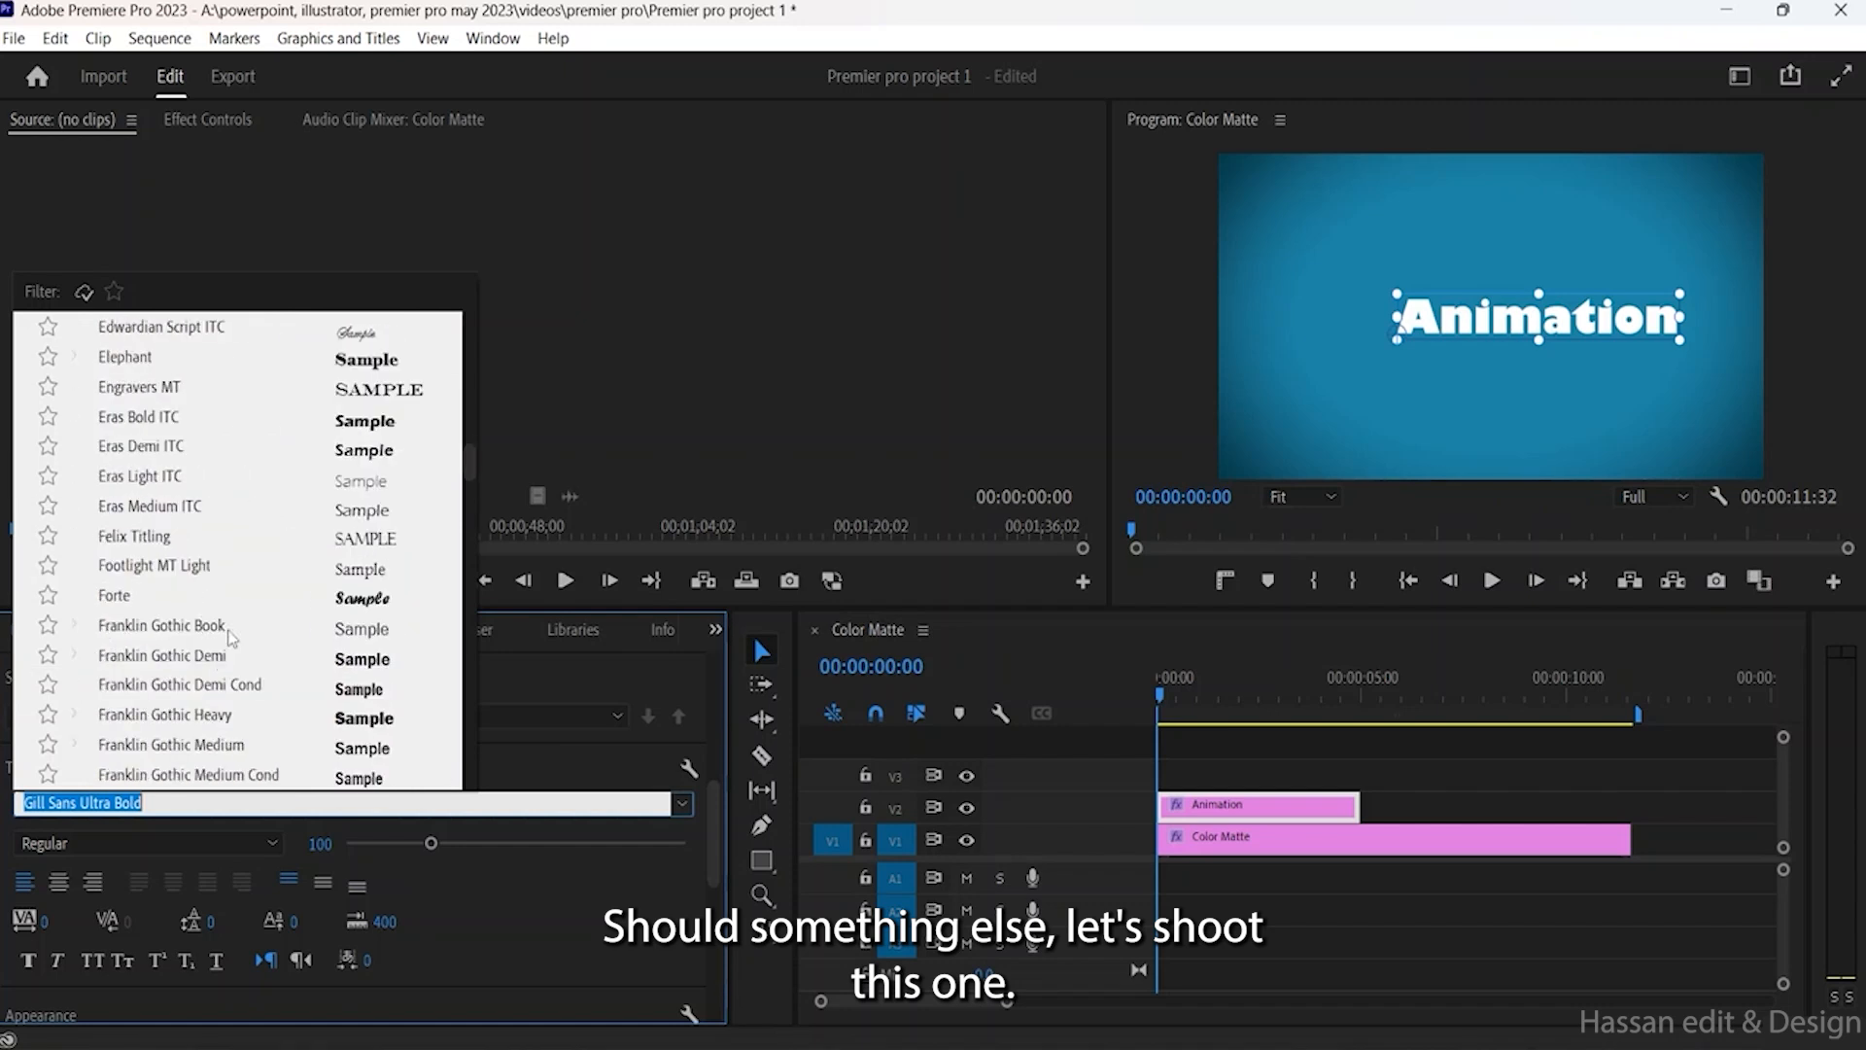
{"action": "left_click", "coordinate": [365, 667]}
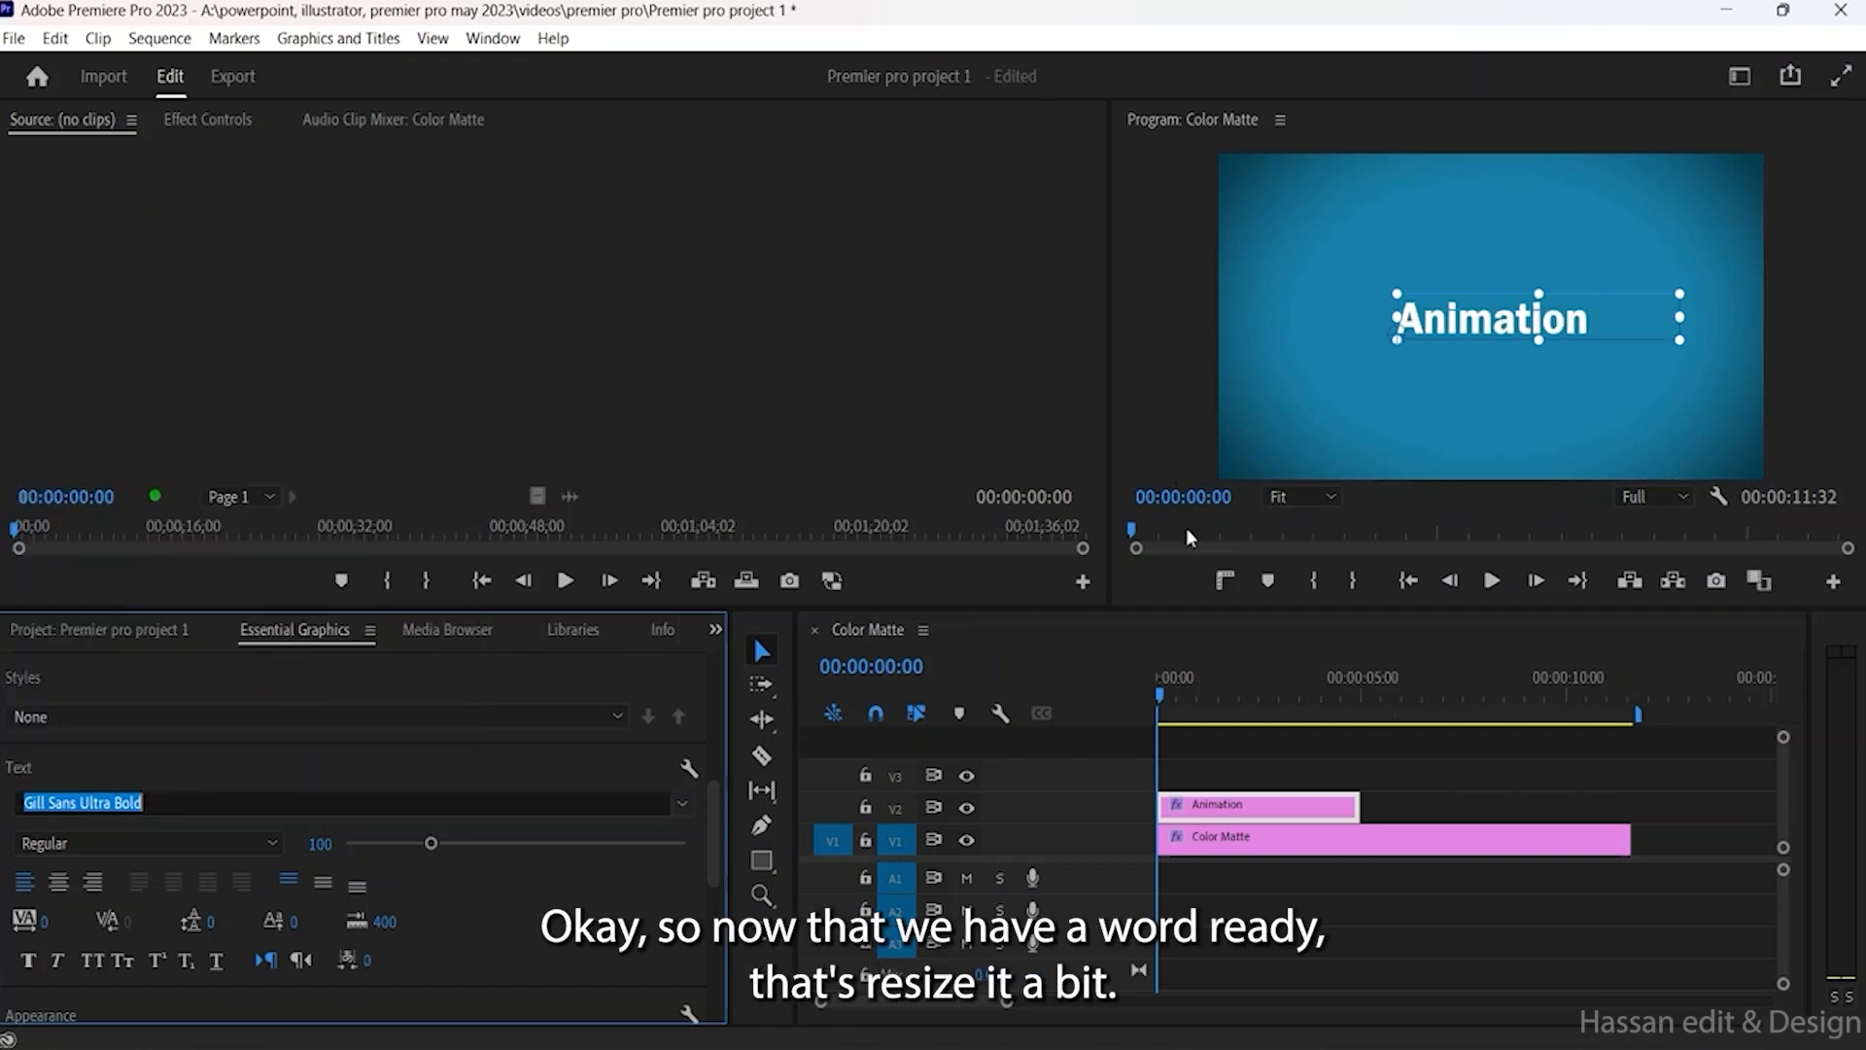
Step: Scale the Animation text up to about 115% and move it to roughly the middle of the frame
{"action": "left_click_drag", "start_coordinate": [1392, 315], "coordinate": [1360, 316]}
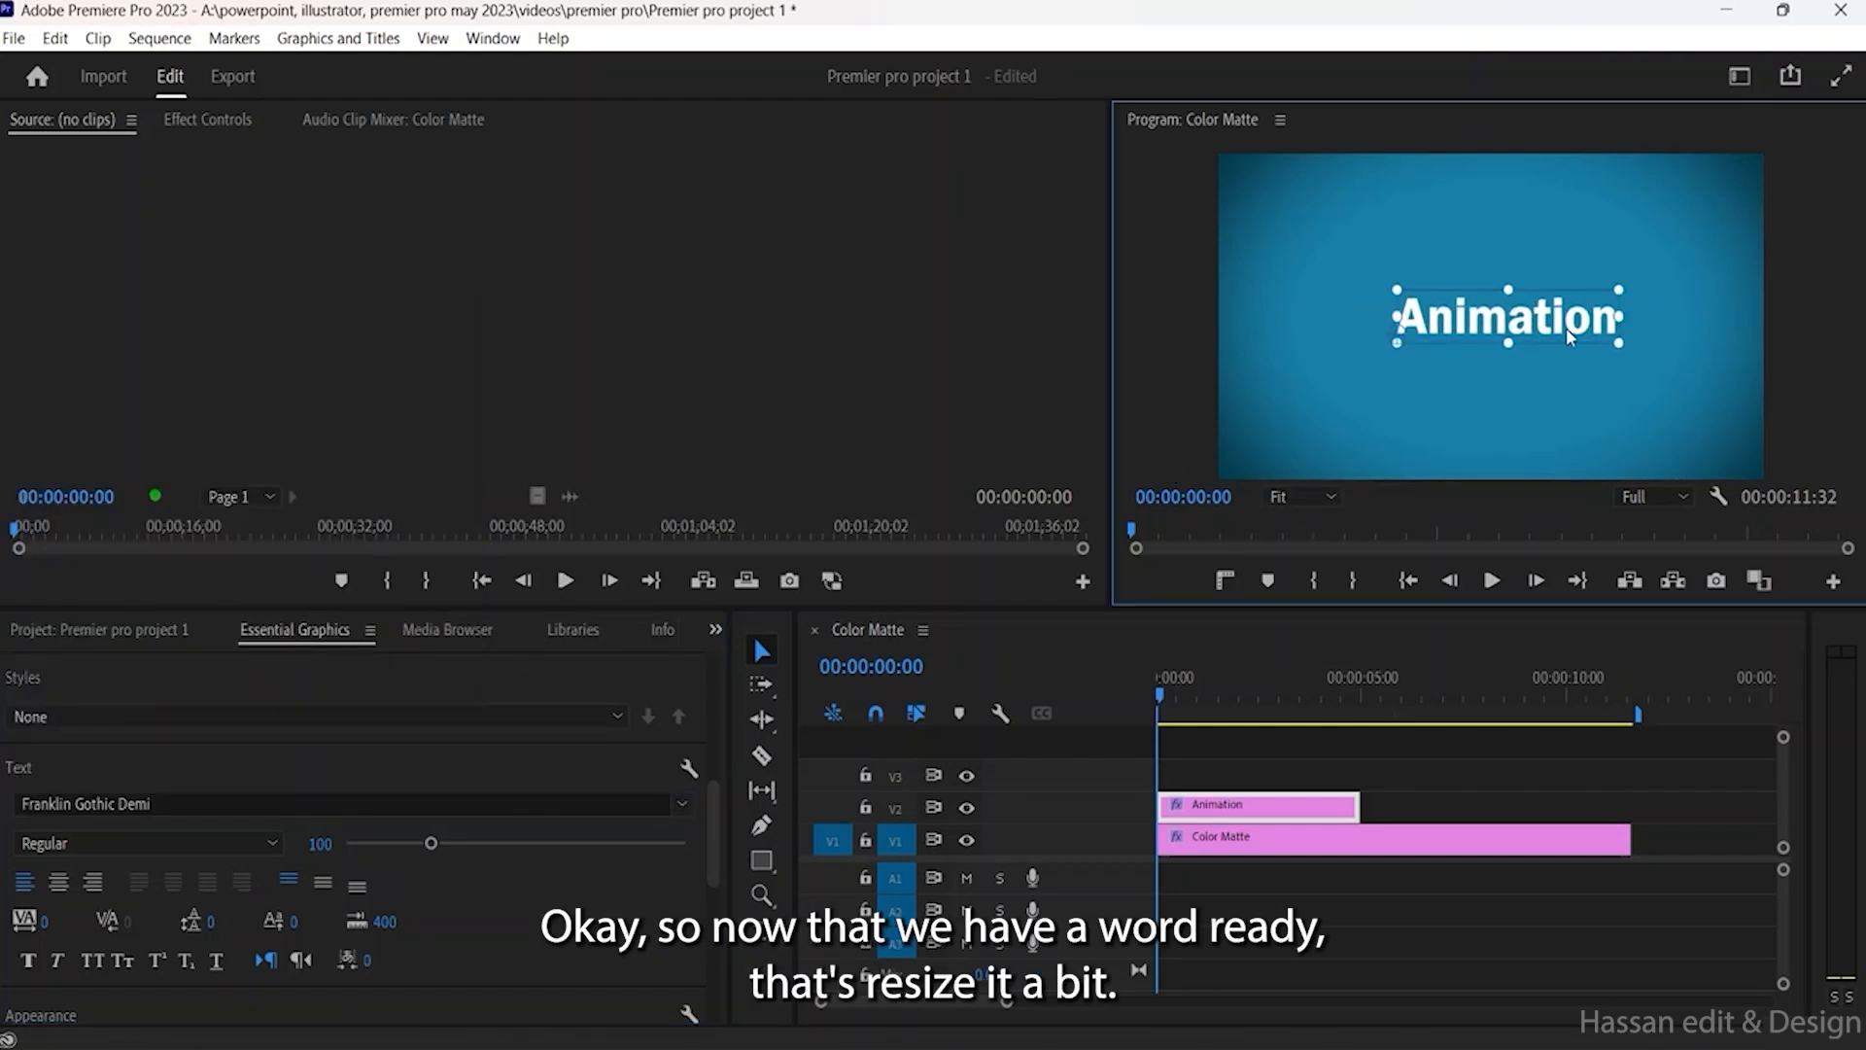
{"action": "left_click_drag", "start_coordinate": [1542, 334], "coordinate": [1519, 330]}
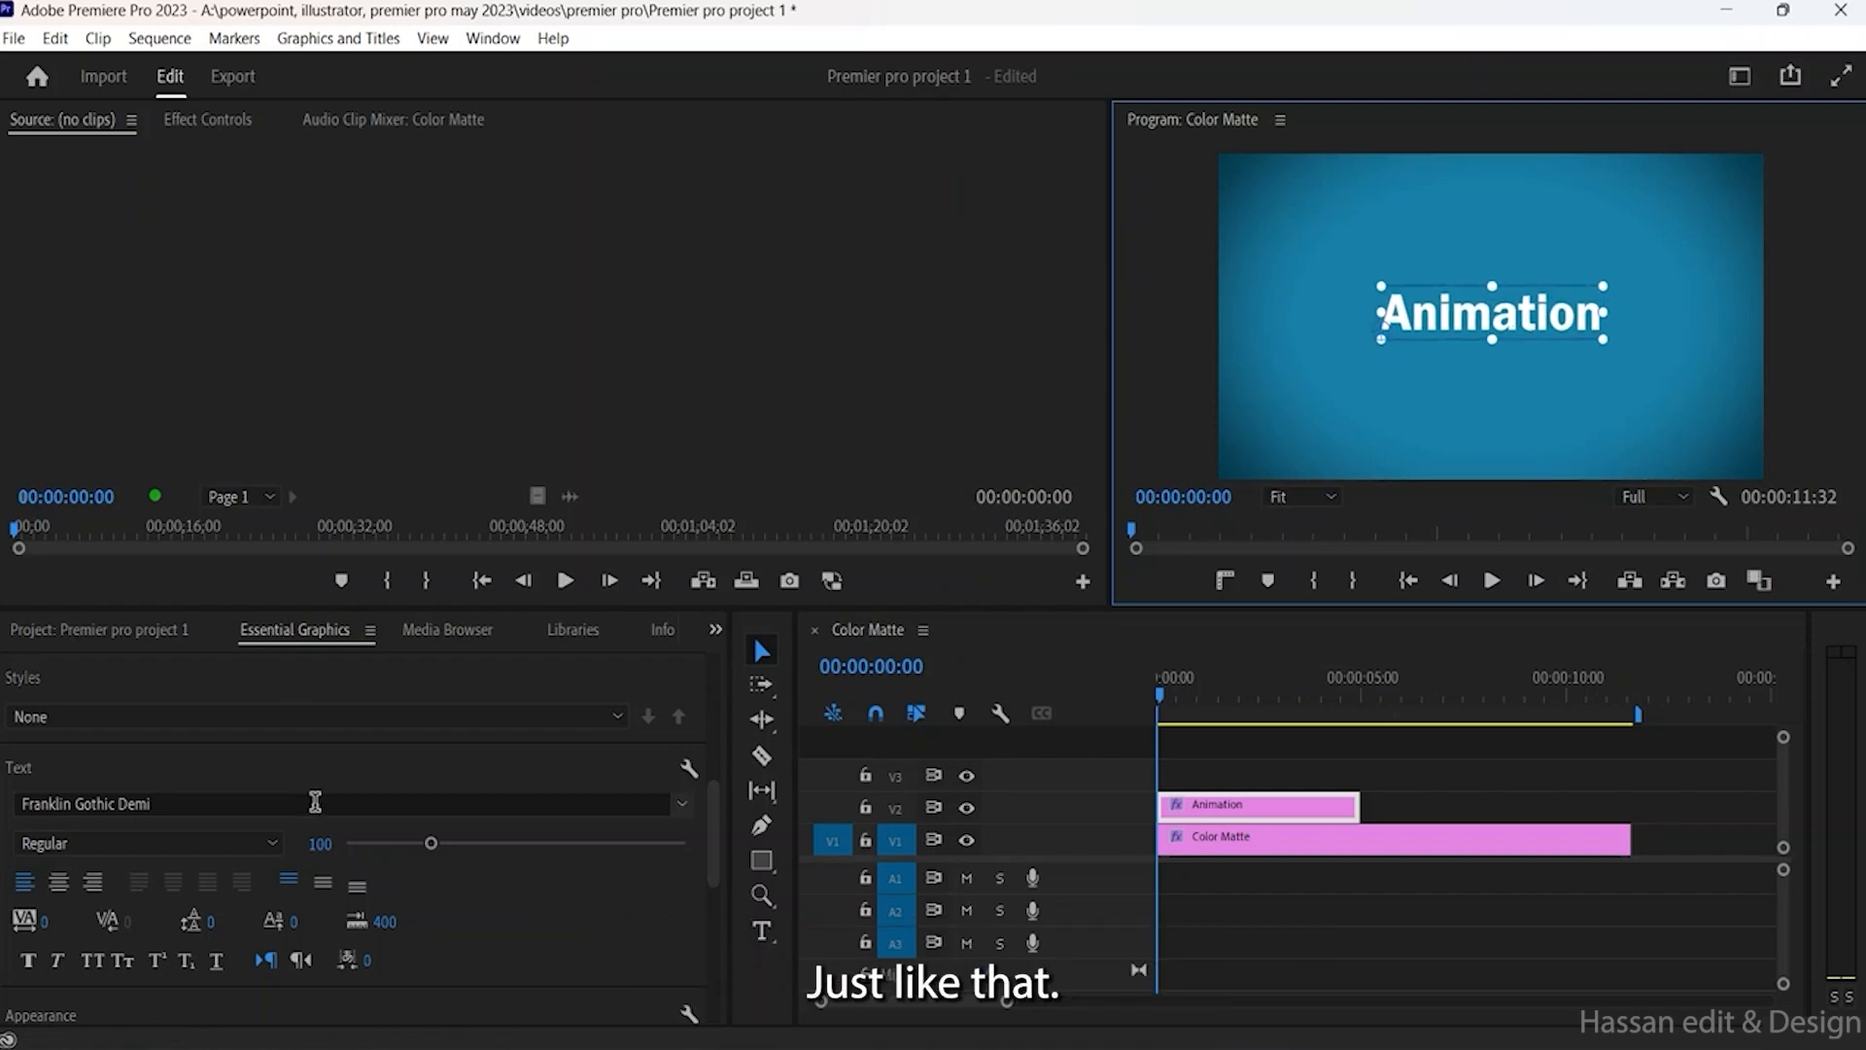
Step: Set the font of the Animation text to Franklin Gothic Heavy, trying the Italic style before returning it to Regular
{"action": "scroll", "coordinate": [296, 807], "scroll_direction": "down", "scroll_amount": 2}
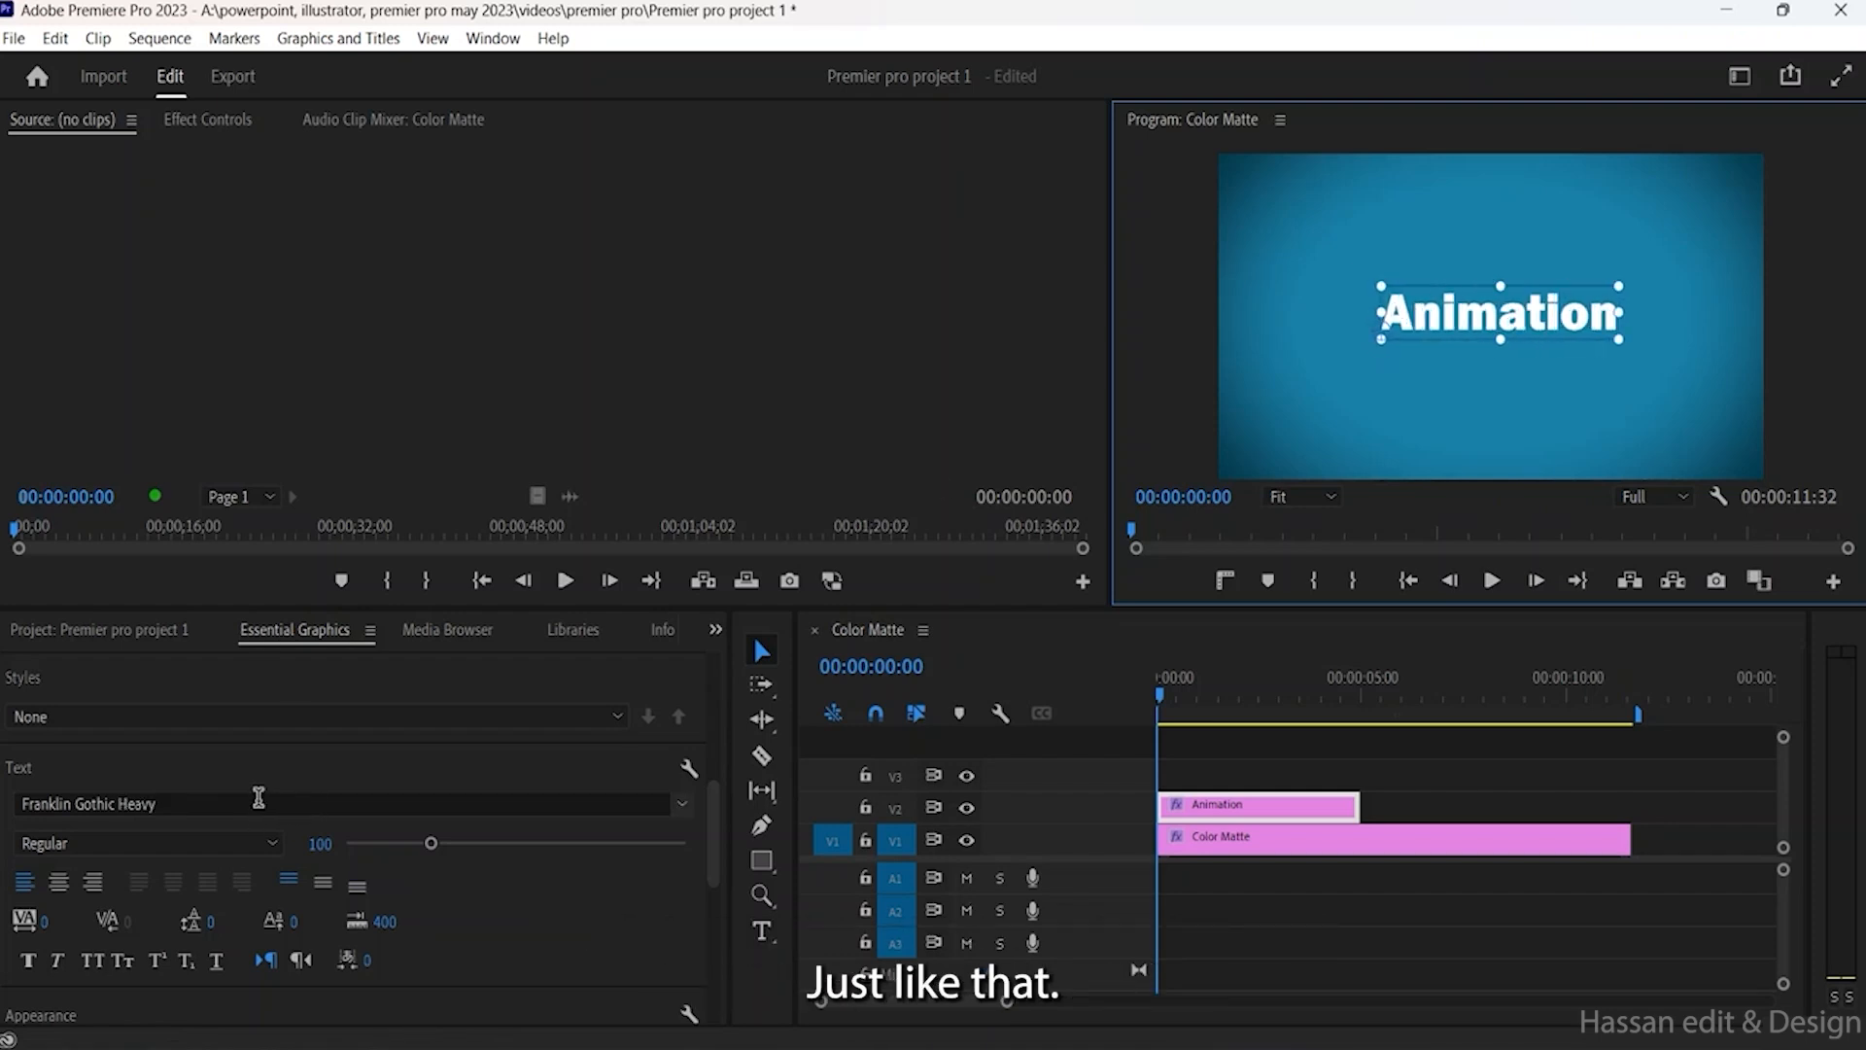
{"action": "left_click", "coordinate": [255, 843]}
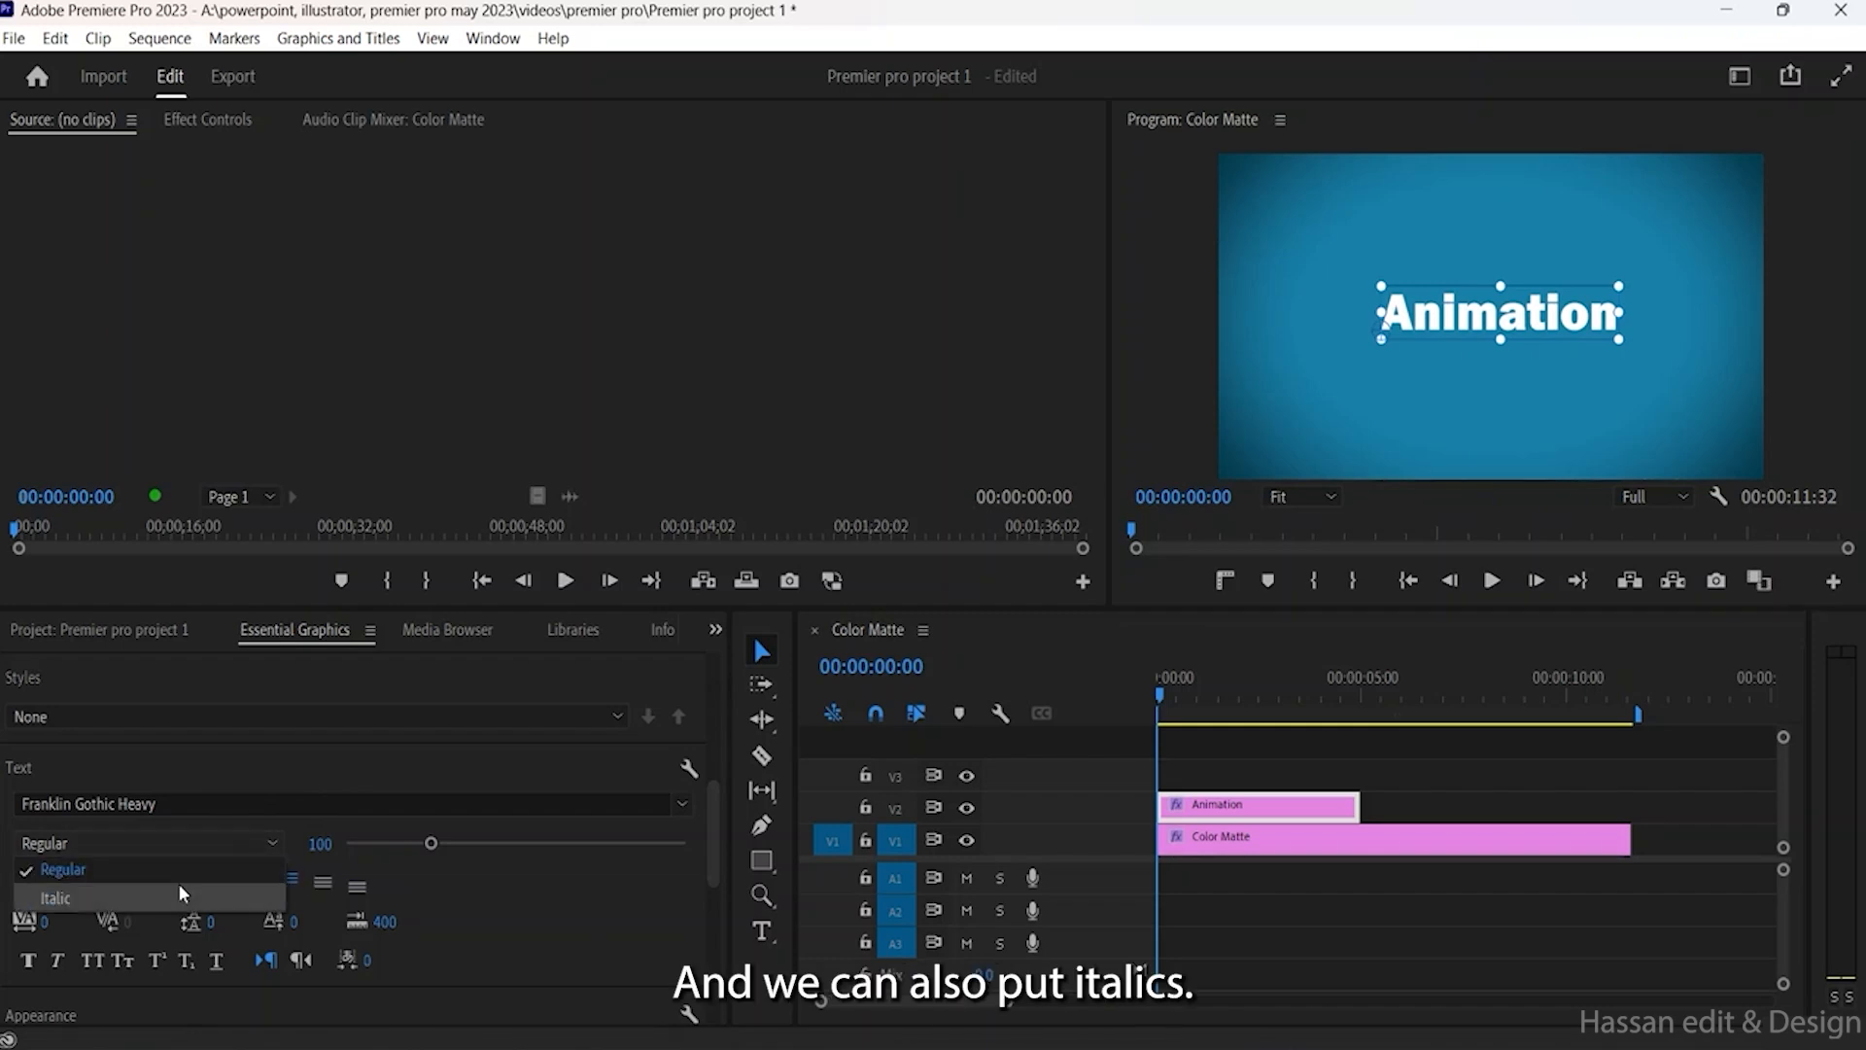
{"action": "left_click", "coordinate": [179, 885]}
{"action": "left_click", "coordinate": [242, 843]}
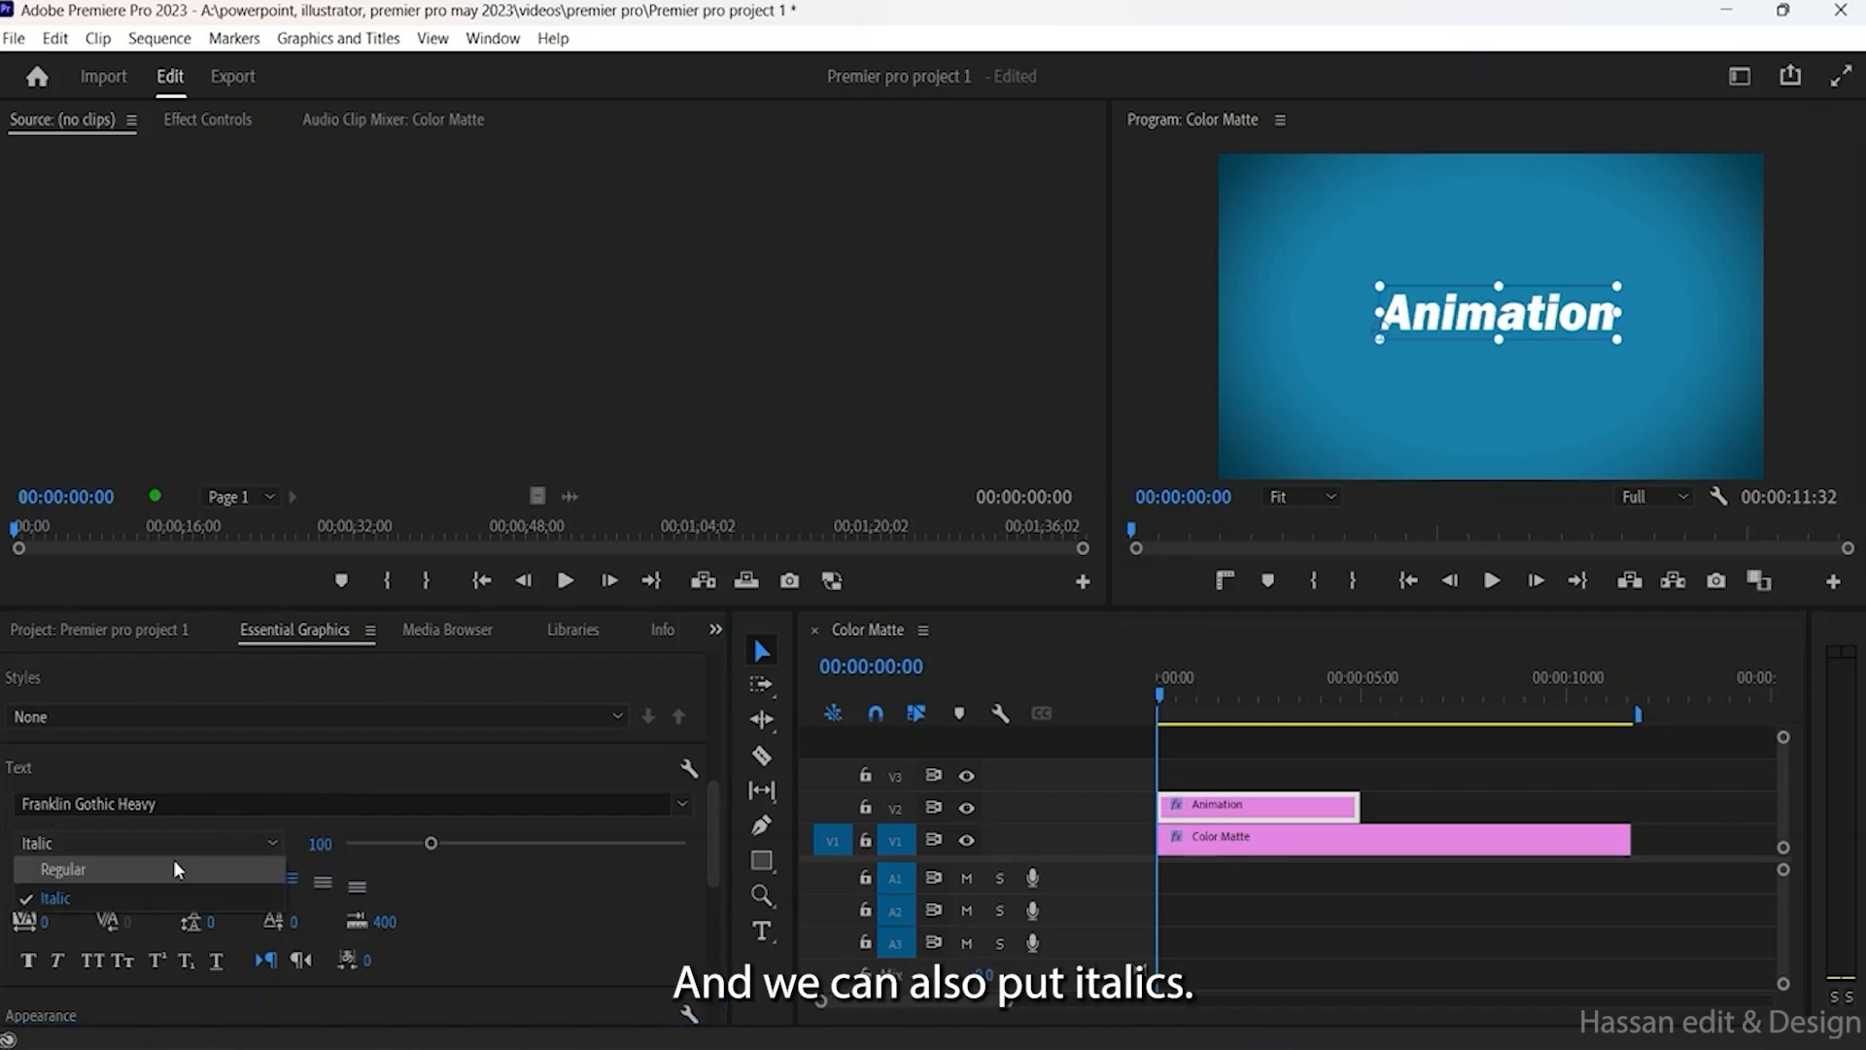
{"action": "left_click", "coordinate": [173, 860]}
Step: Set the font size of the Animation text to 111
{"action": "scroll", "coordinate": [429, 857], "scroll_direction": "down", "scroll_amount": 1}
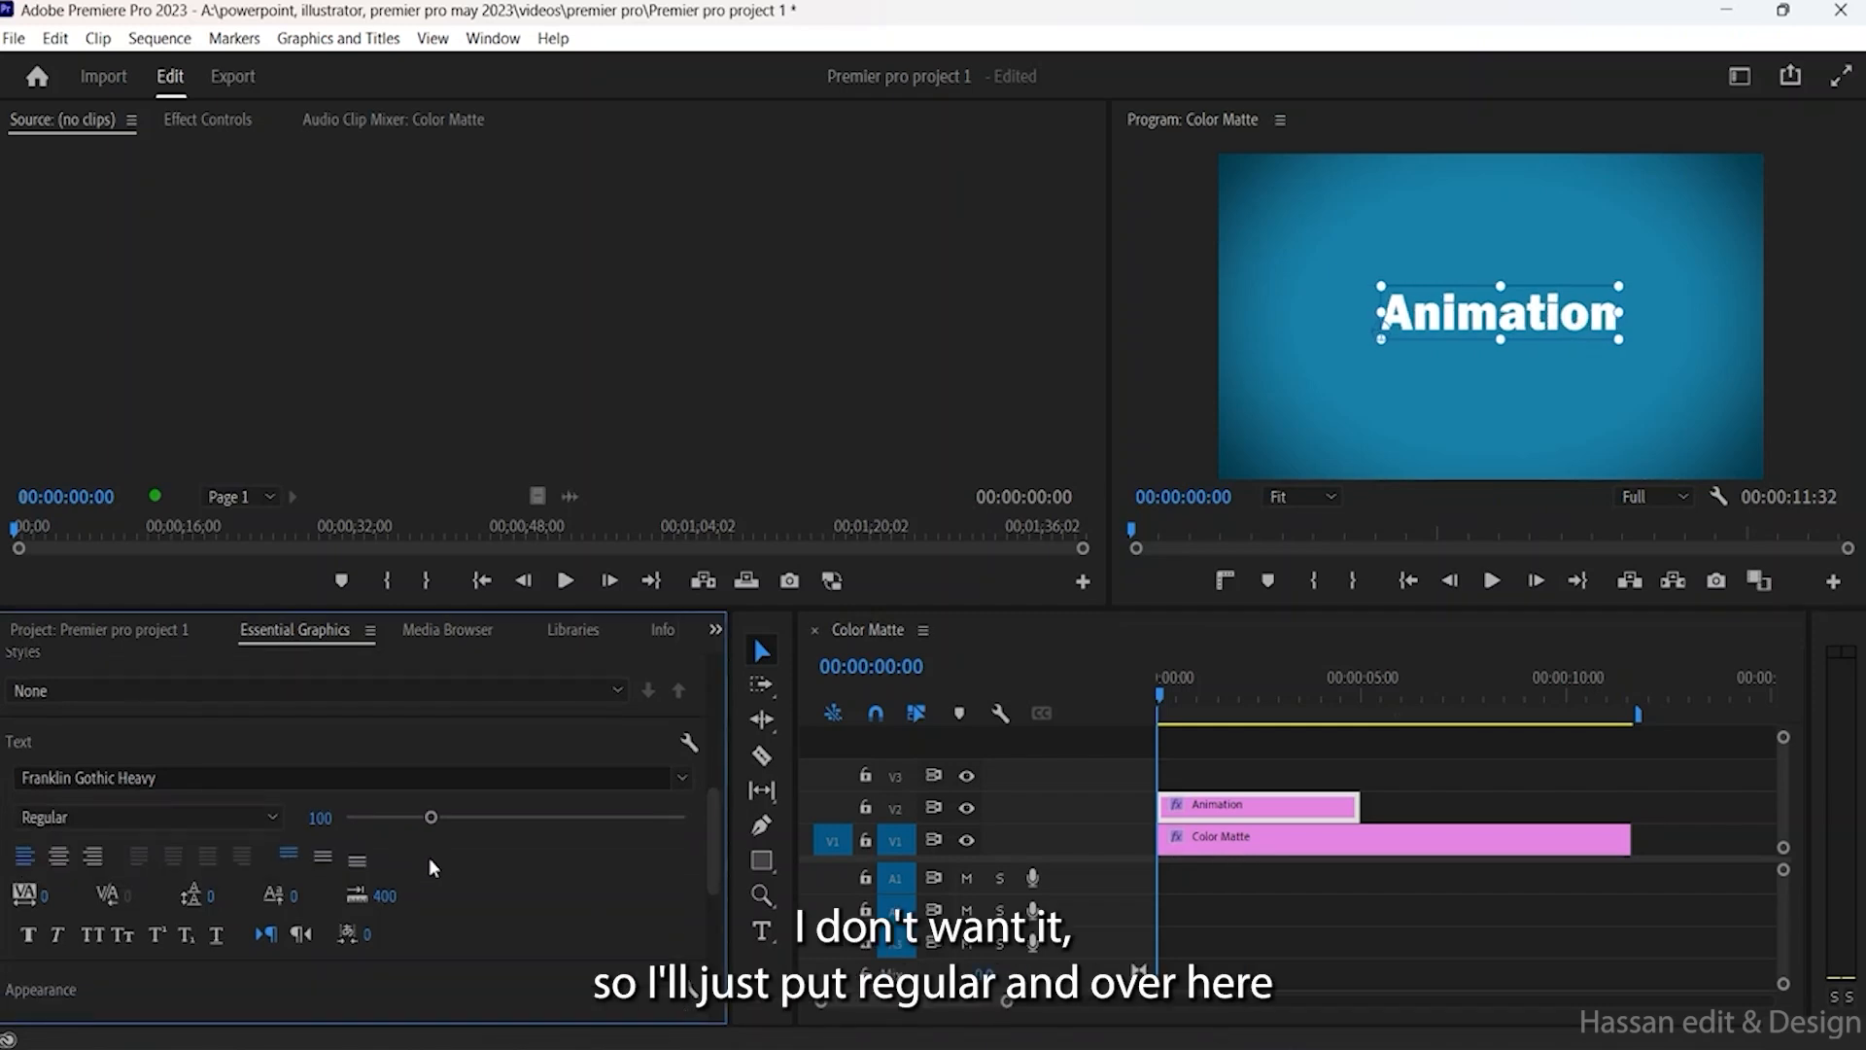
{"action": "mouse_move", "coordinate": [431, 817]}
{"action": "left_mouse_down"}
{"action": "mouse_move", "coordinate": [459, 812]}
{"action": "mouse_move", "coordinate": [428, 825]}
{"action": "left_mouse_up"}
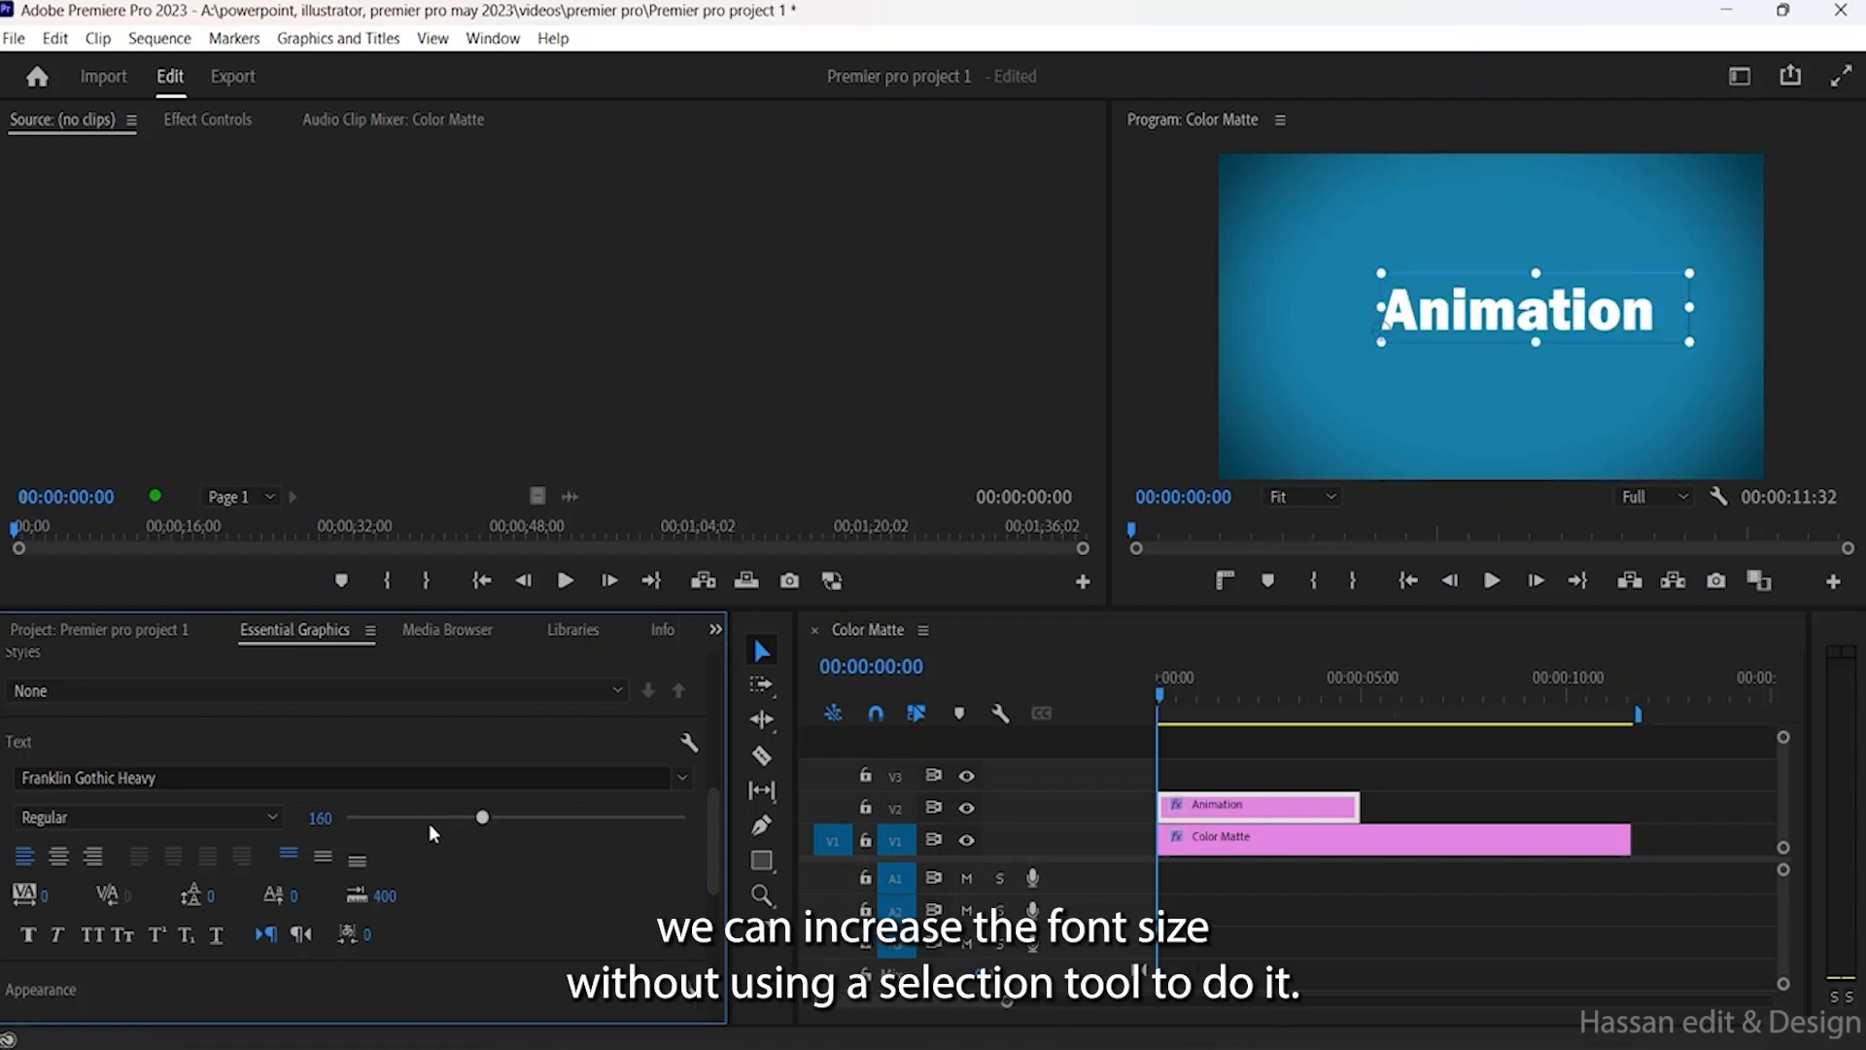
{"action": "left_click", "coordinate": [434, 820]}
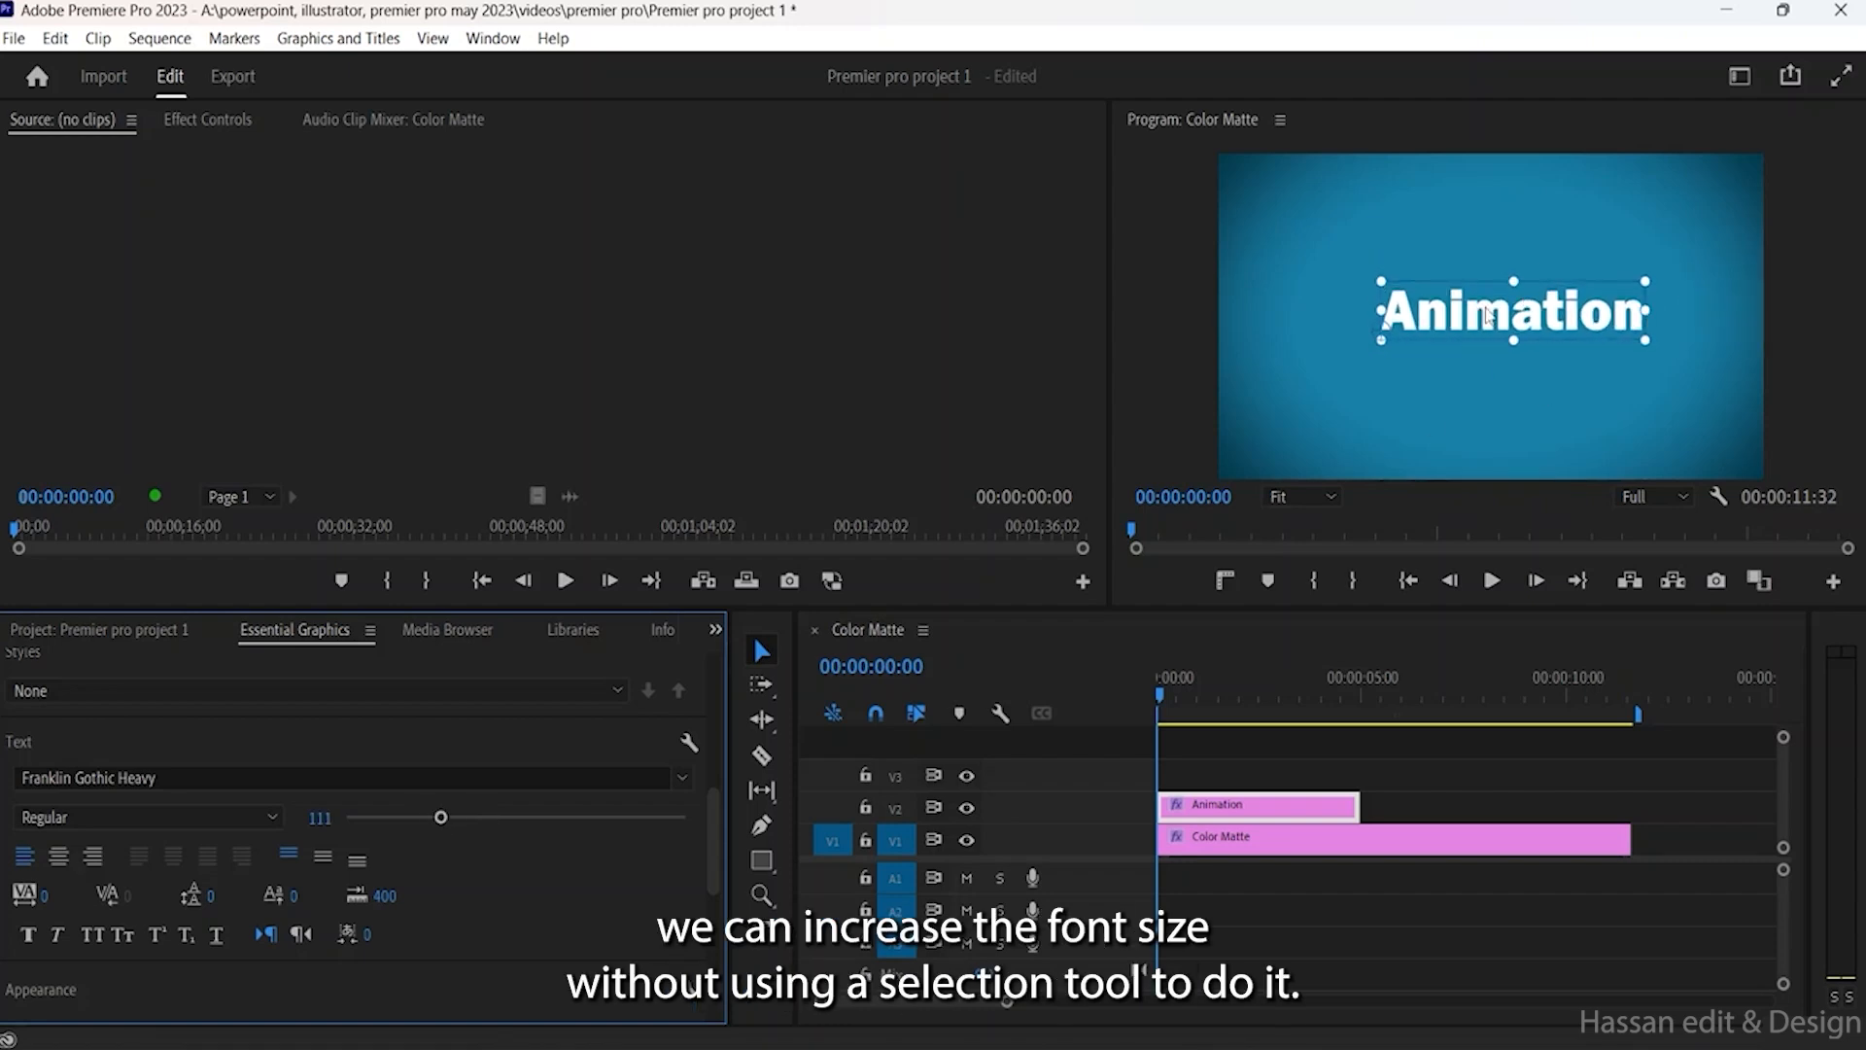
Step: Move the Animation text back toward the middle and align it to the horizontal and vertical center of the frame
{"action": "left_click_drag", "start_coordinate": [1487, 315], "coordinate": [1464, 325]}
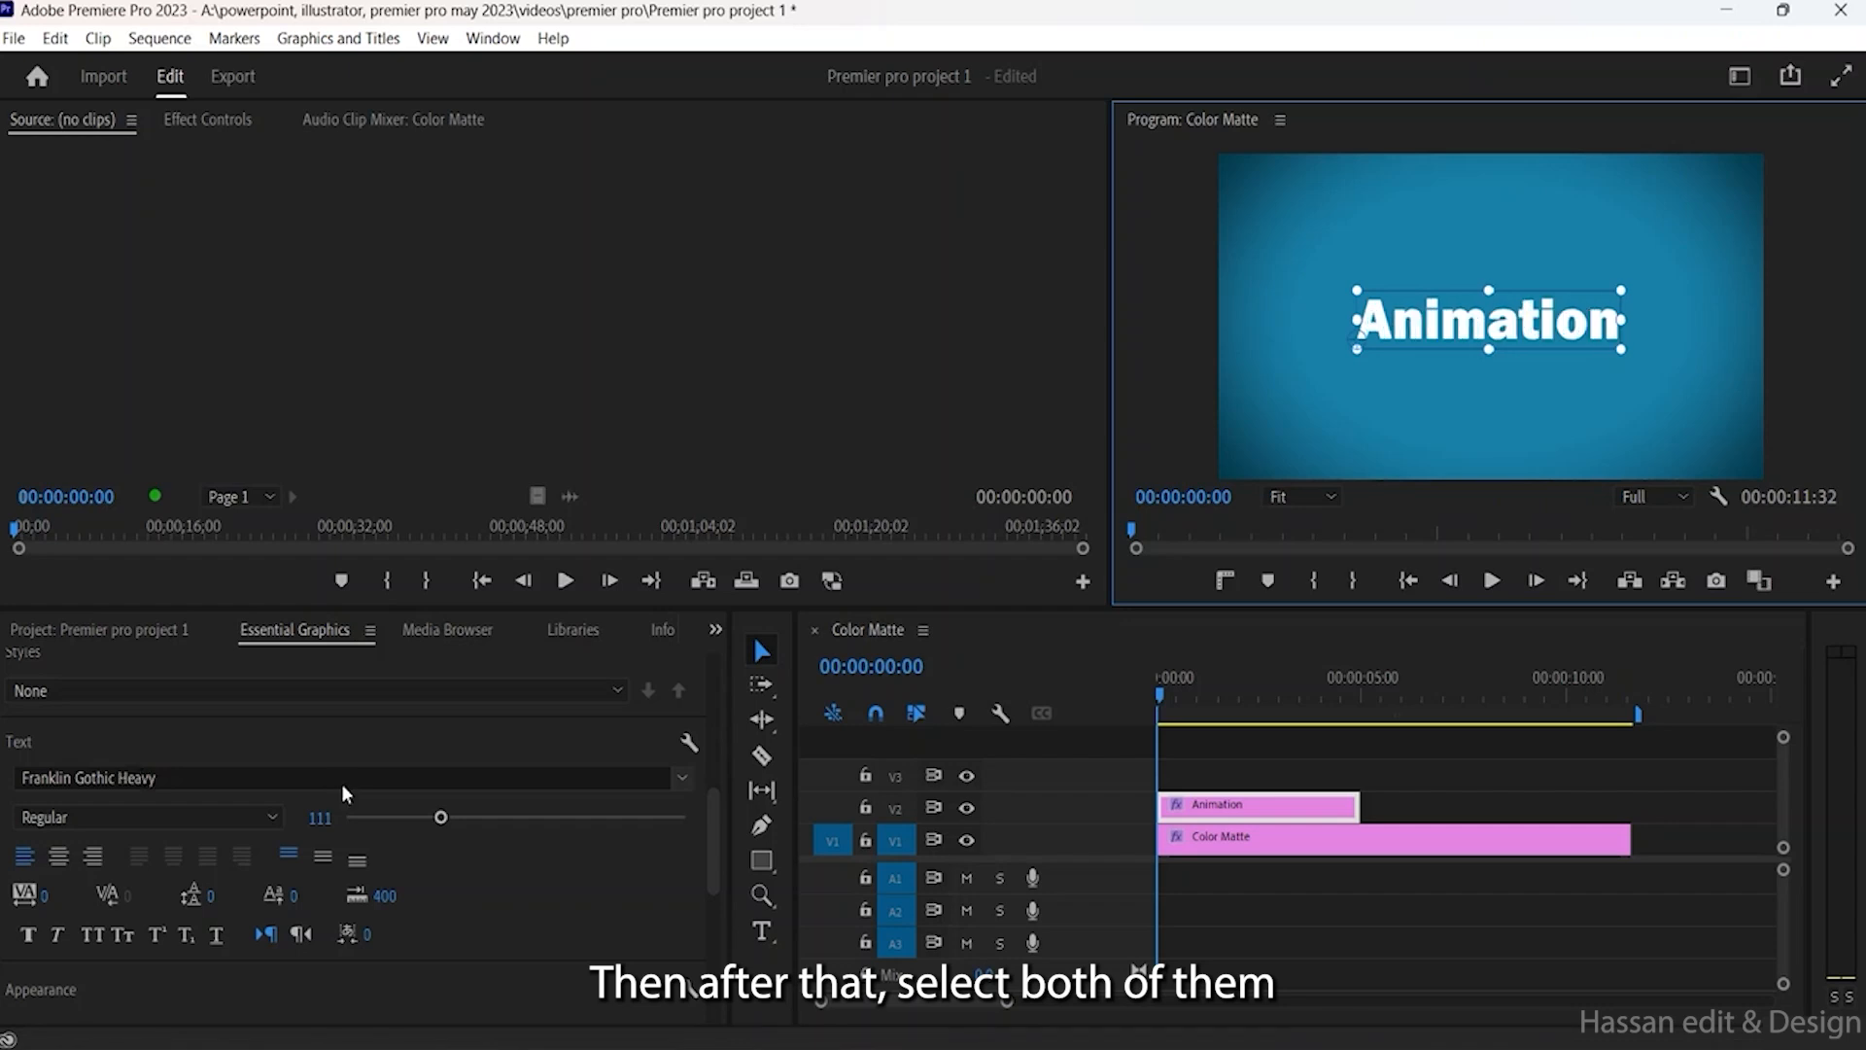
{"action": "scroll", "coordinate": [363, 744], "scroll_direction": "up", "scroll_amount": 4}
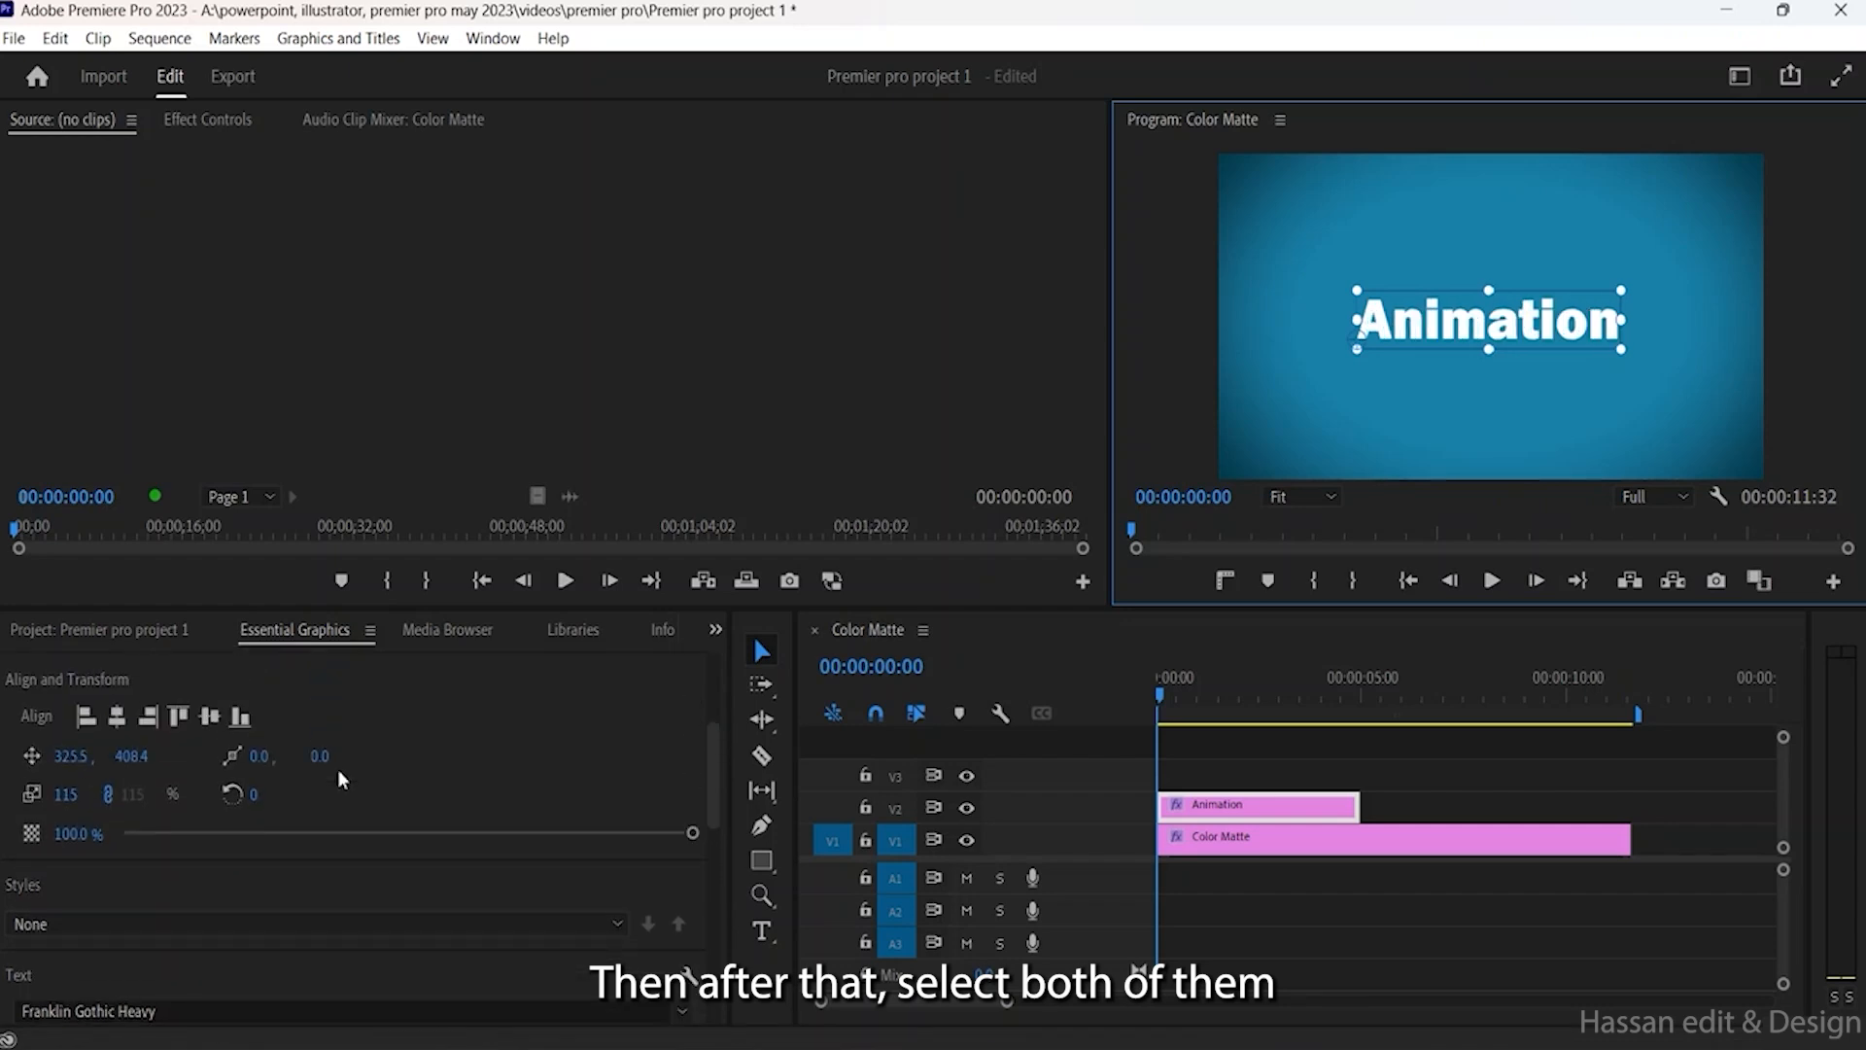
{"action": "scroll", "coordinate": [339, 775], "scroll_direction": "up", "scroll_amount": 1}
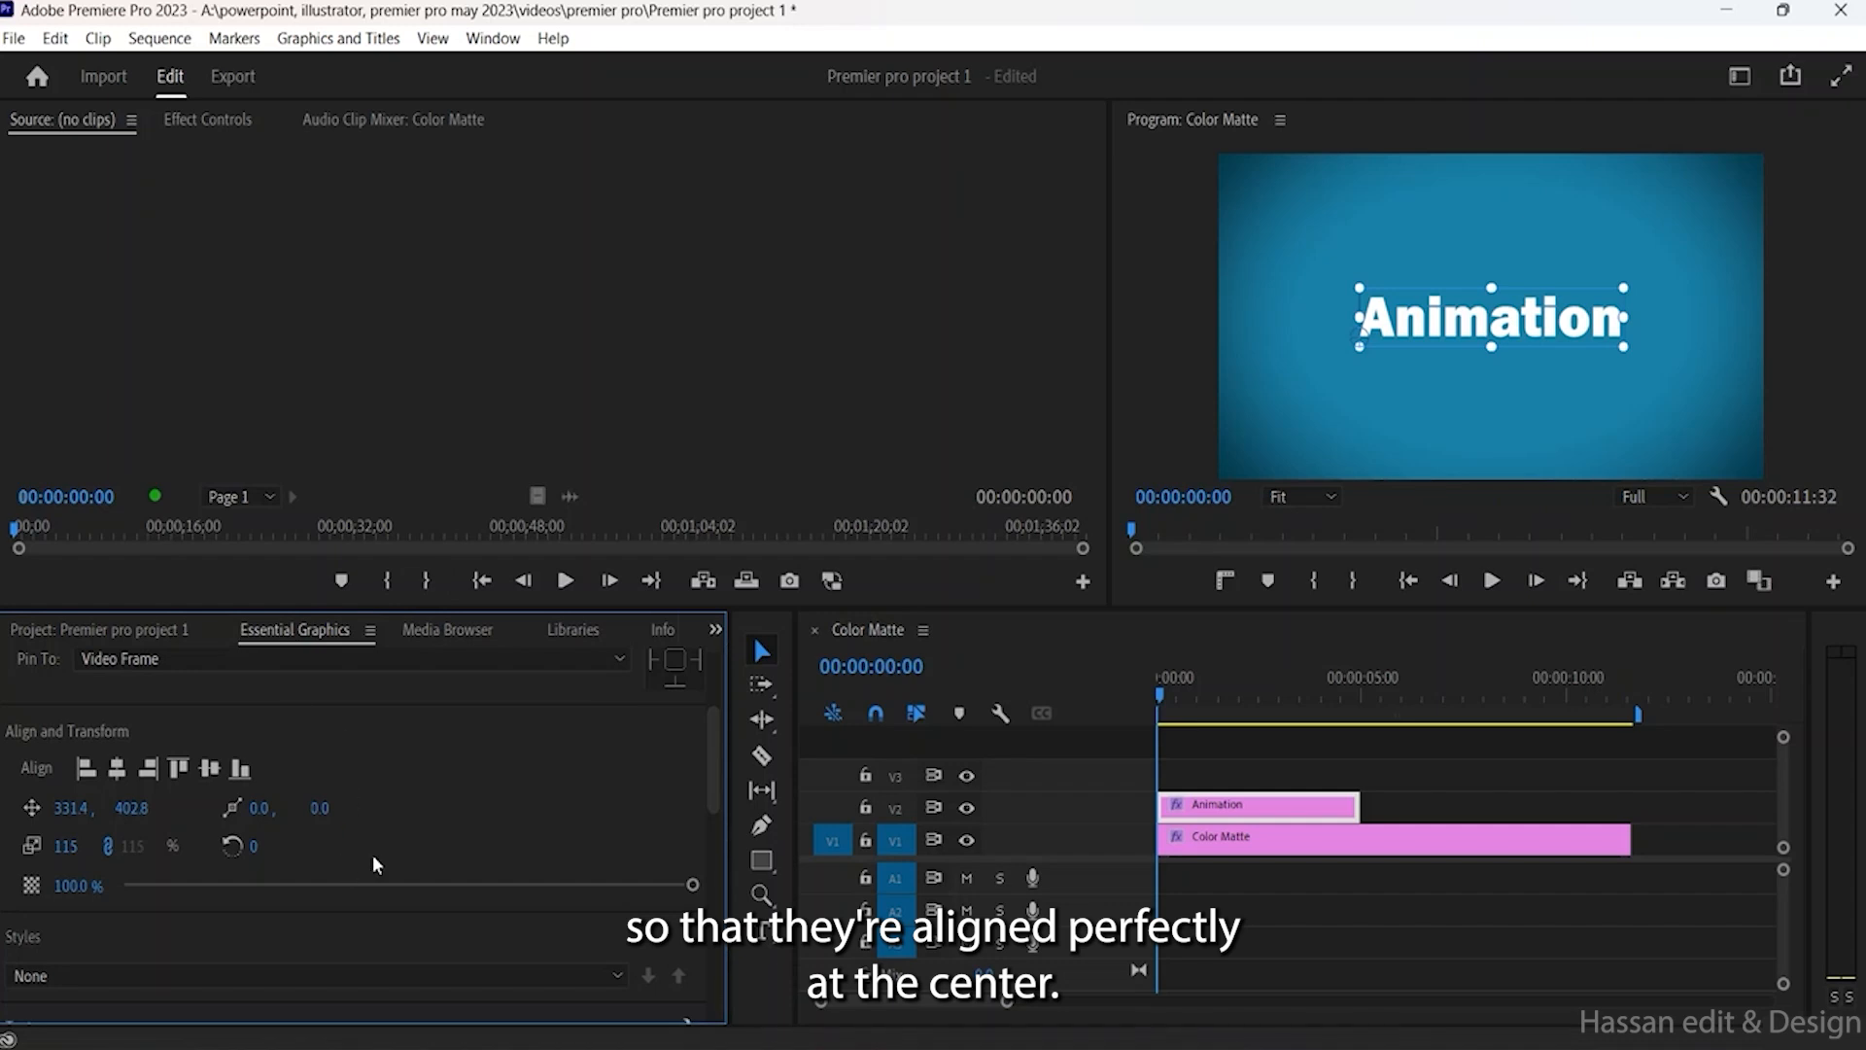
Step: Set the tracking of the Animation text to 43 to widen the letter spacing
{"action": "scroll", "coordinate": [453, 801], "scroll_direction": "down", "scroll_amount": 7}
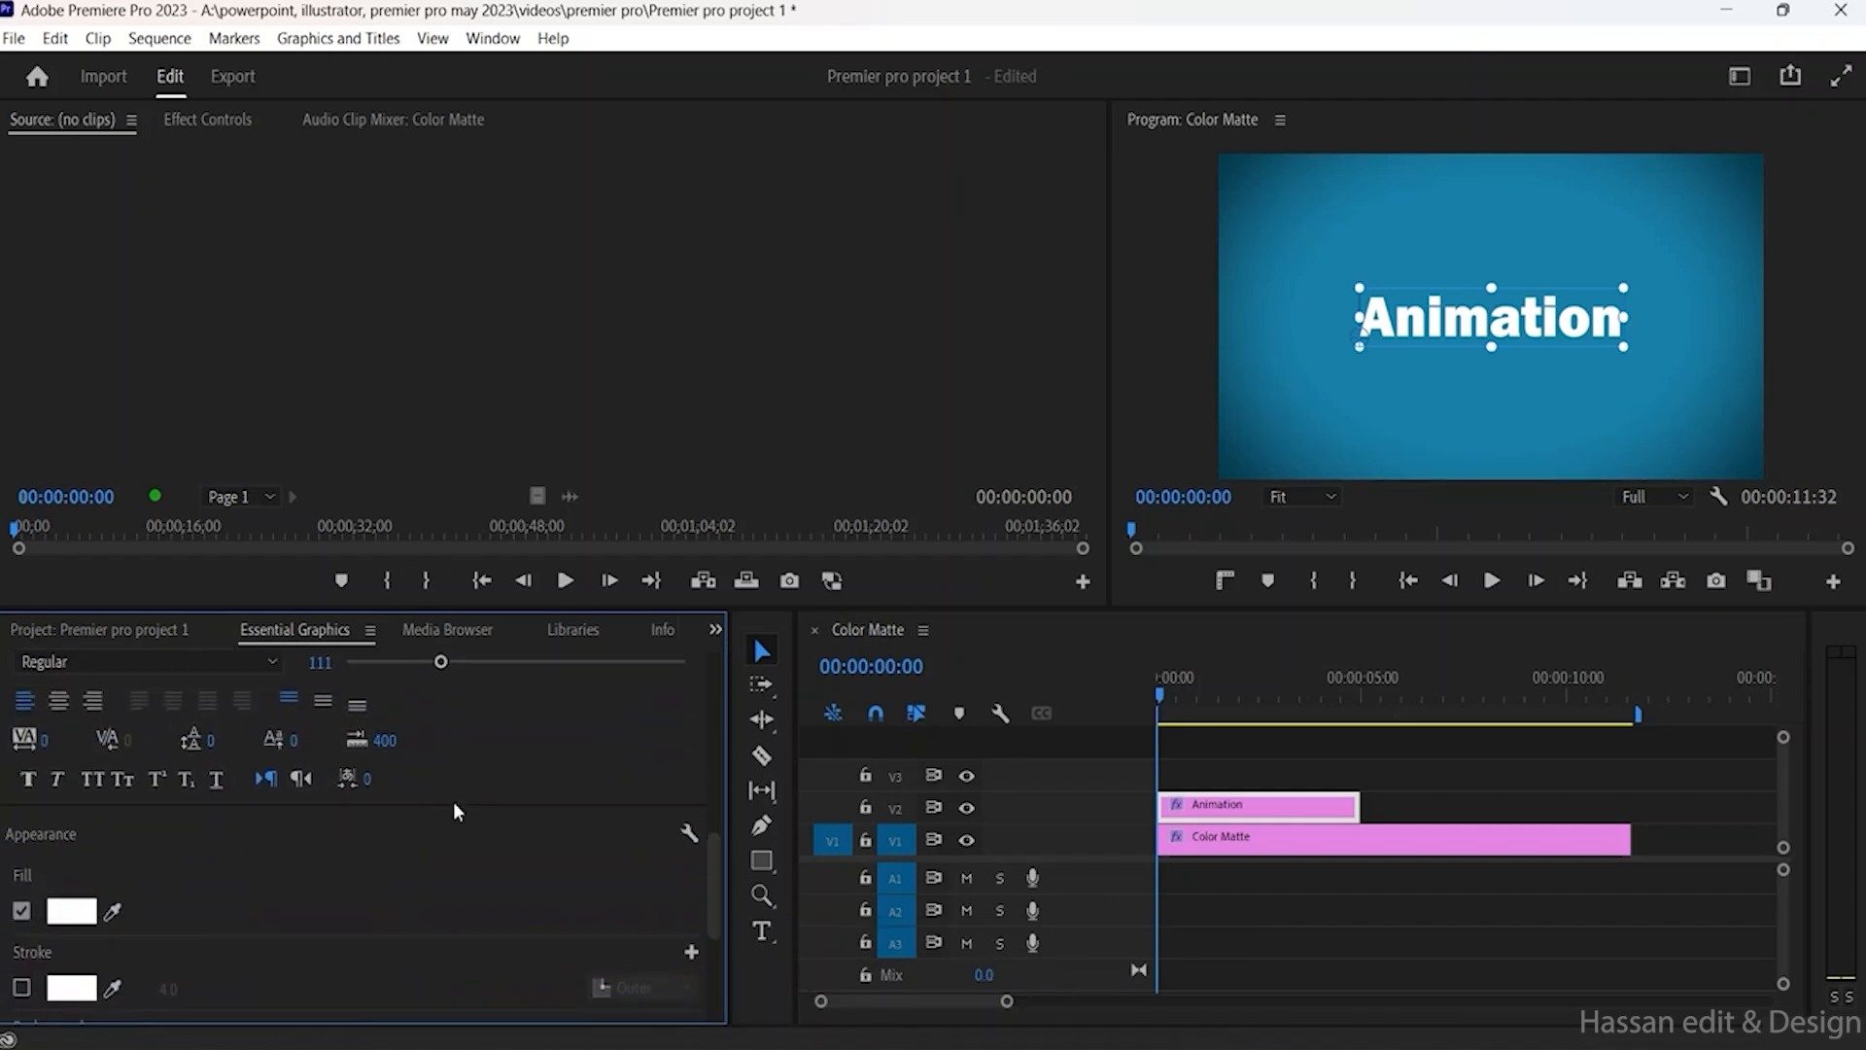
{"action": "scroll", "coordinate": [453, 803], "scroll_direction": "up", "scroll_amount": 1}
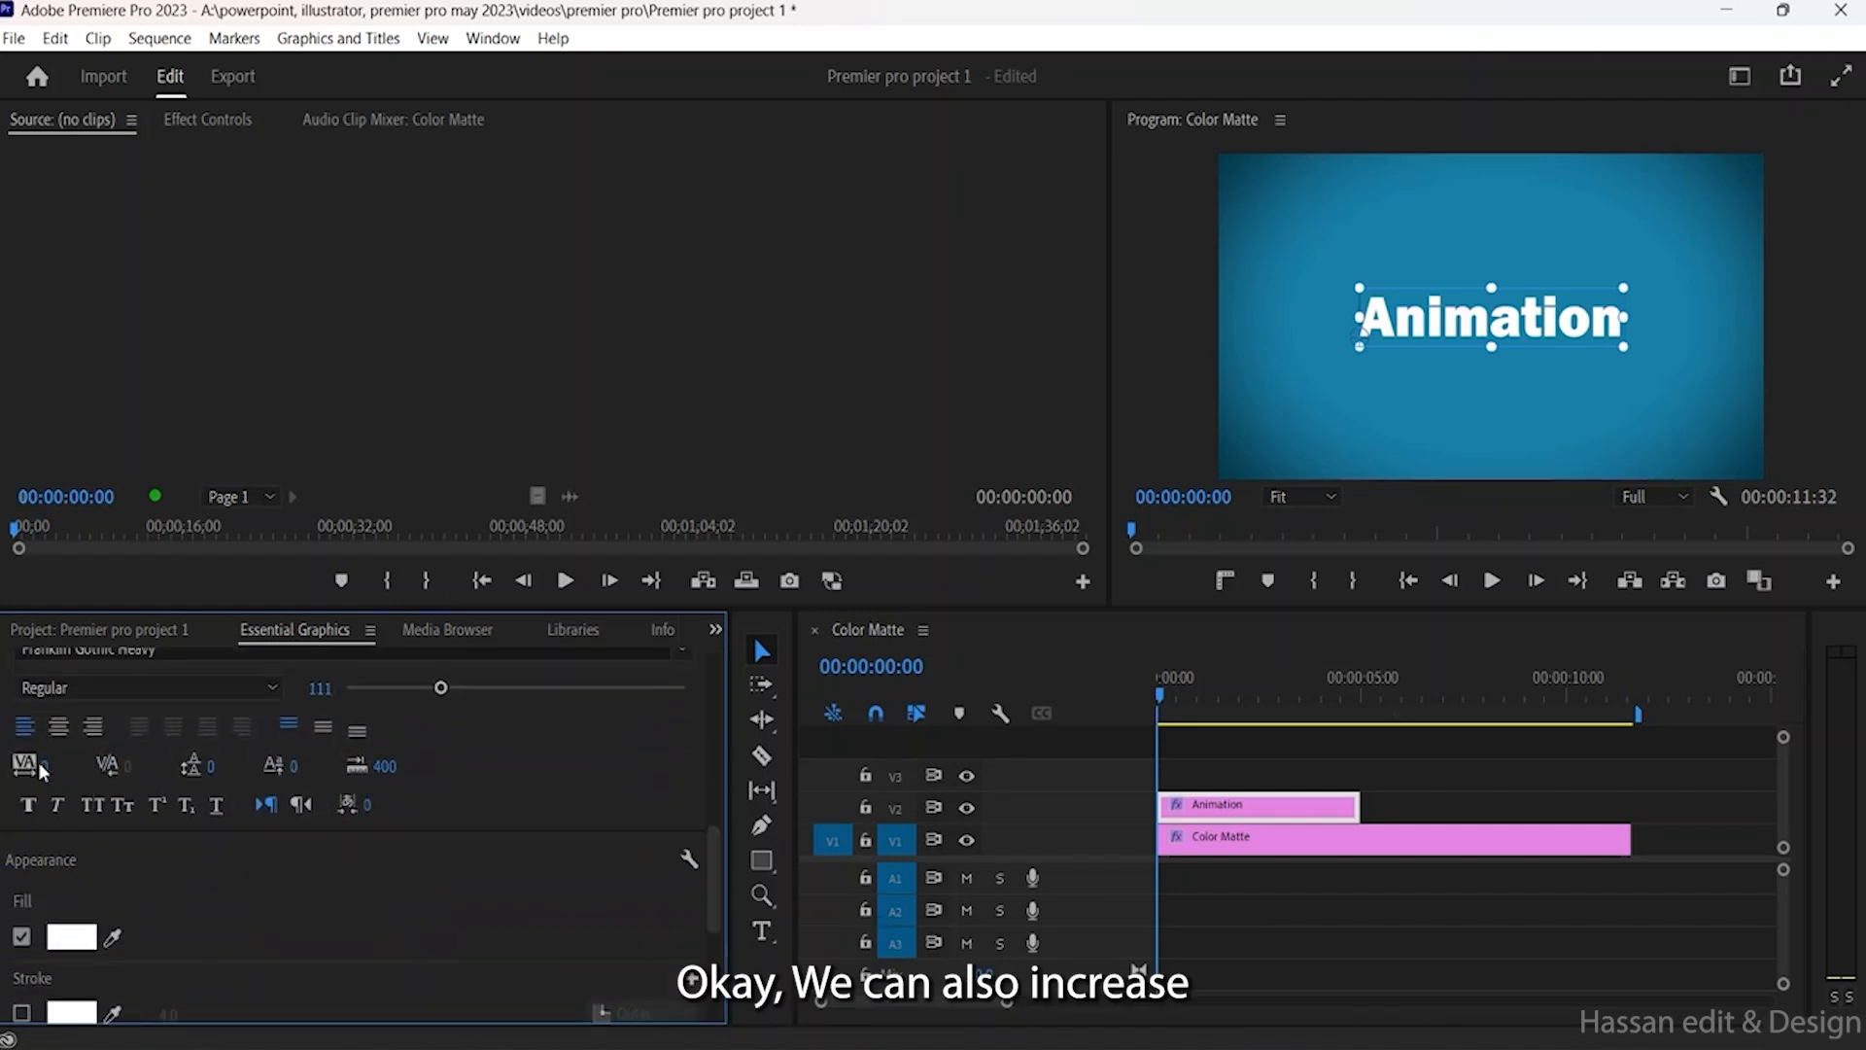
{"action": "left_click_drag", "start_coordinate": [45, 767], "coordinate": [87, 767]}
Step: Realign the widened Animation text to the horizontal center of the frame
{"action": "scroll", "coordinate": [284, 826], "scroll_direction": "up", "scroll_amount": 10}
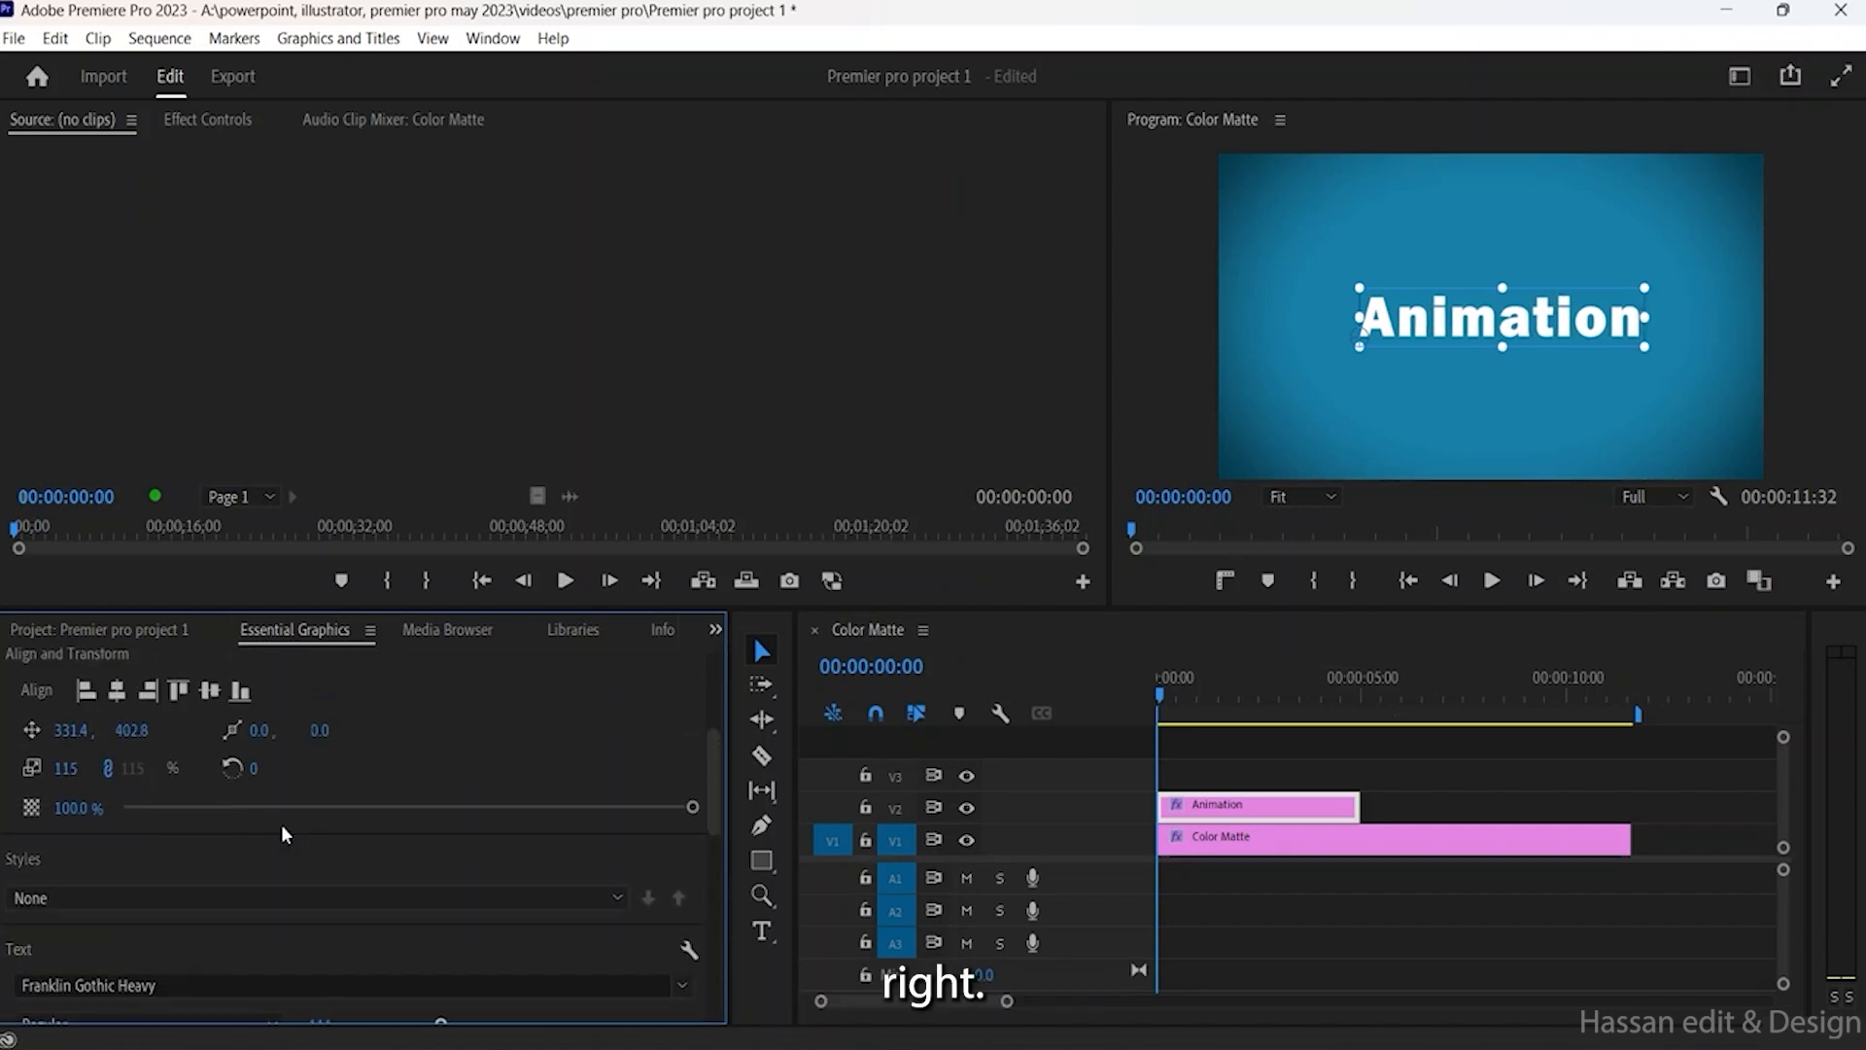
{"action": "scroll", "coordinate": [282, 824], "scroll_direction": "up", "scroll_amount": 4}
{"action": "left_click", "coordinate": [118, 899]}
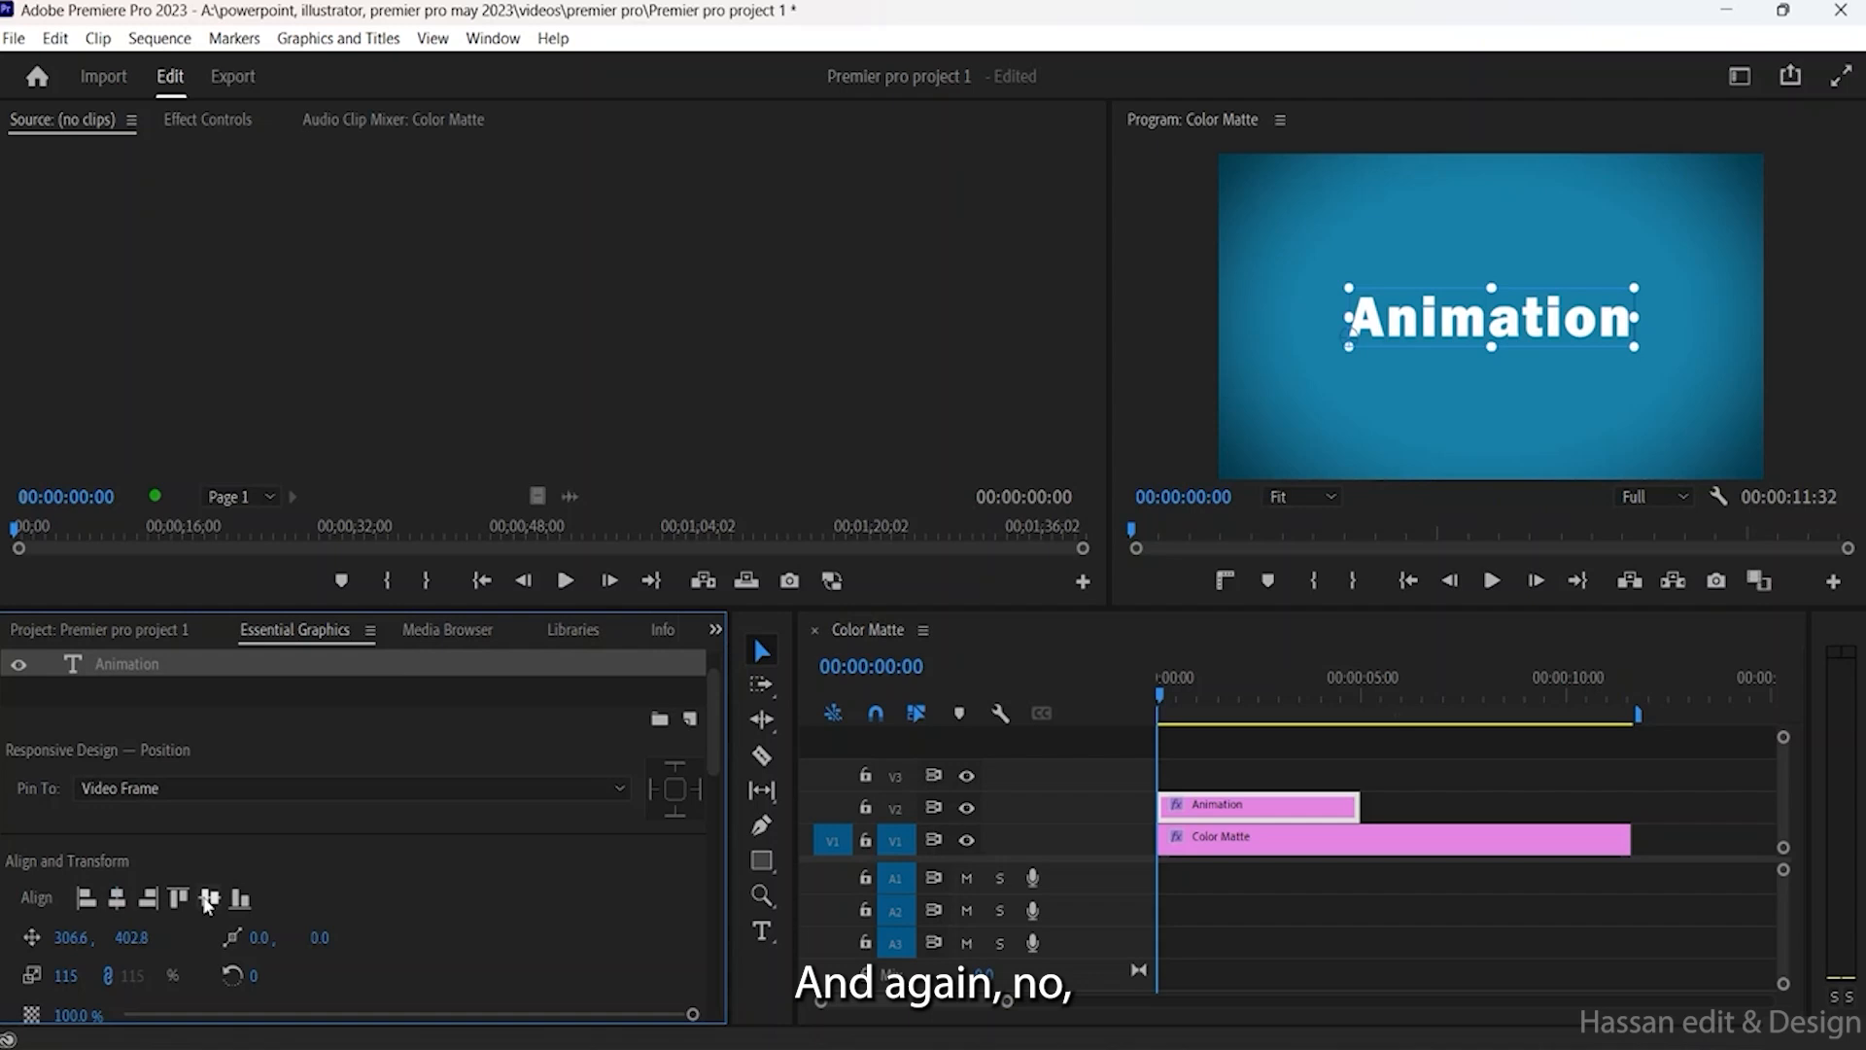
Step: Try Small Caps on the Animation text and undo it
{"action": "scroll", "coordinate": [323, 870], "scroll_direction": "down", "scroll_amount": 5}
{"action": "scroll", "coordinate": [335, 840], "scroll_direction": "down", "scroll_amount": 5}
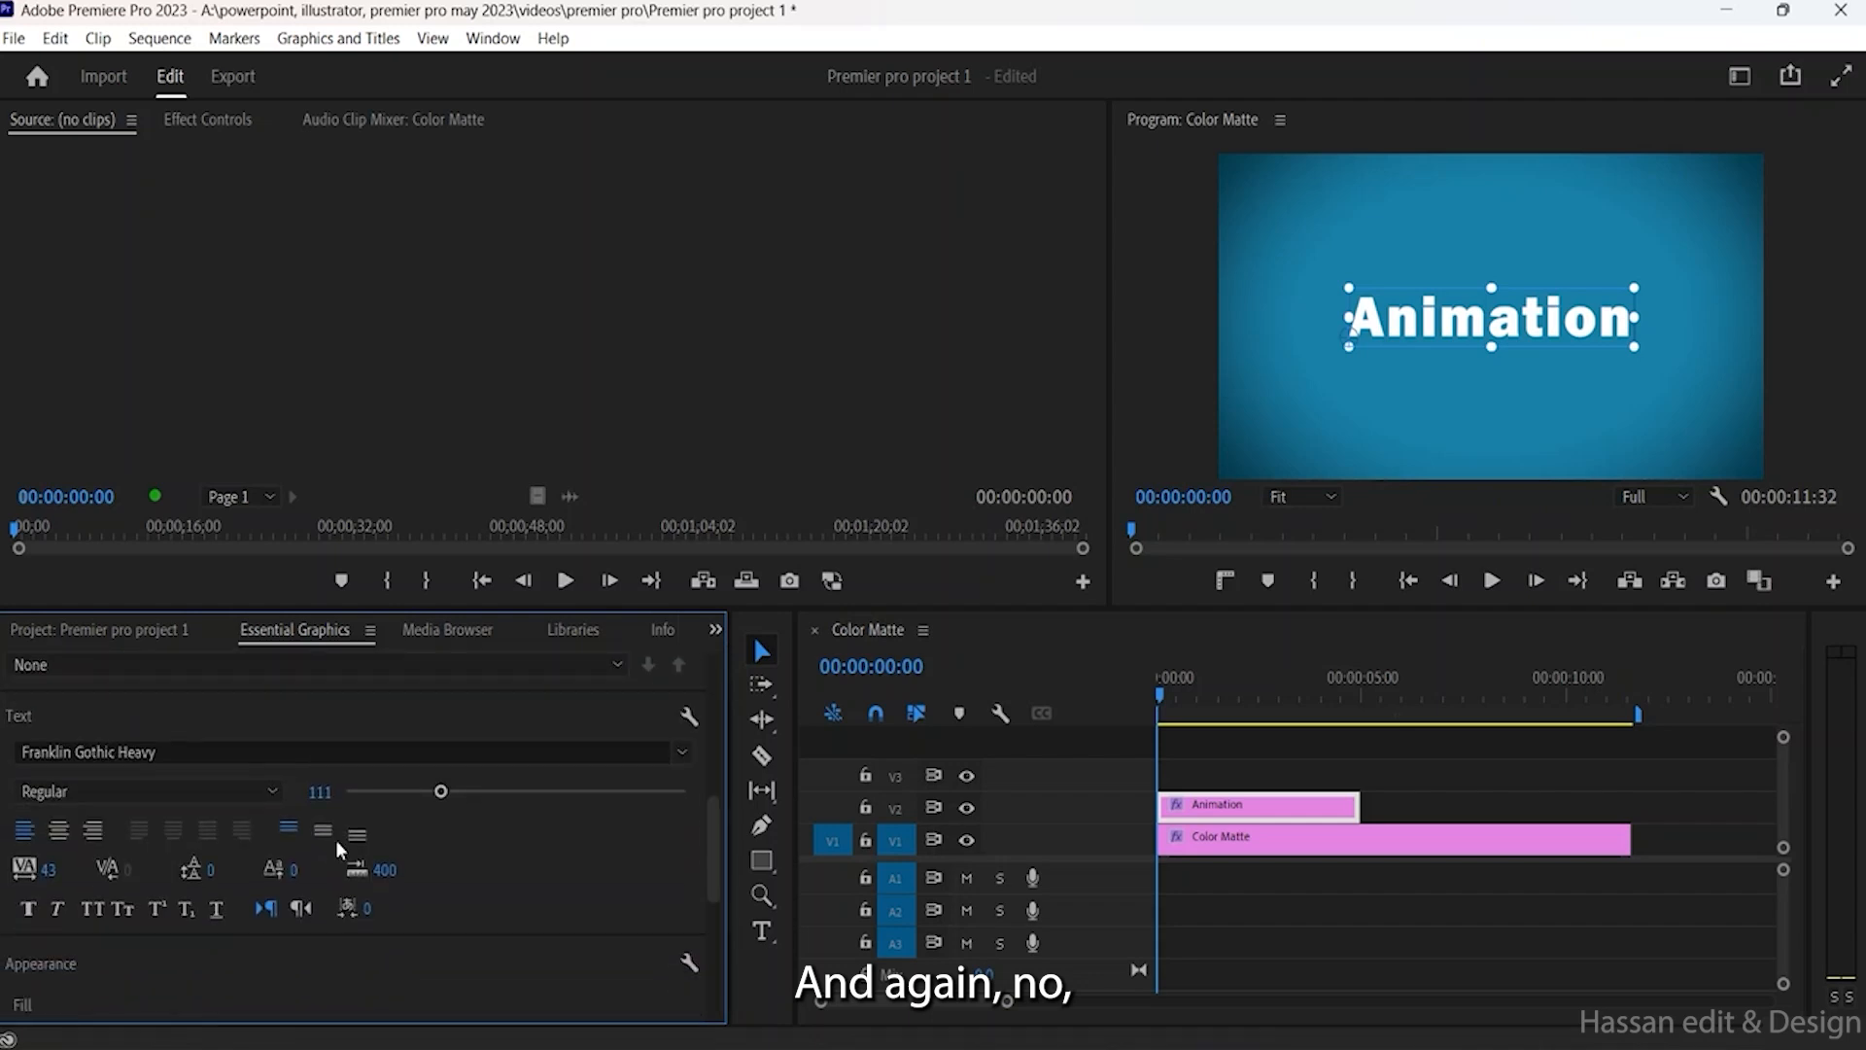
{"action": "scroll", "coordinate": [334, 849], "scroll_direction": "up", "scroll_amount": 1}
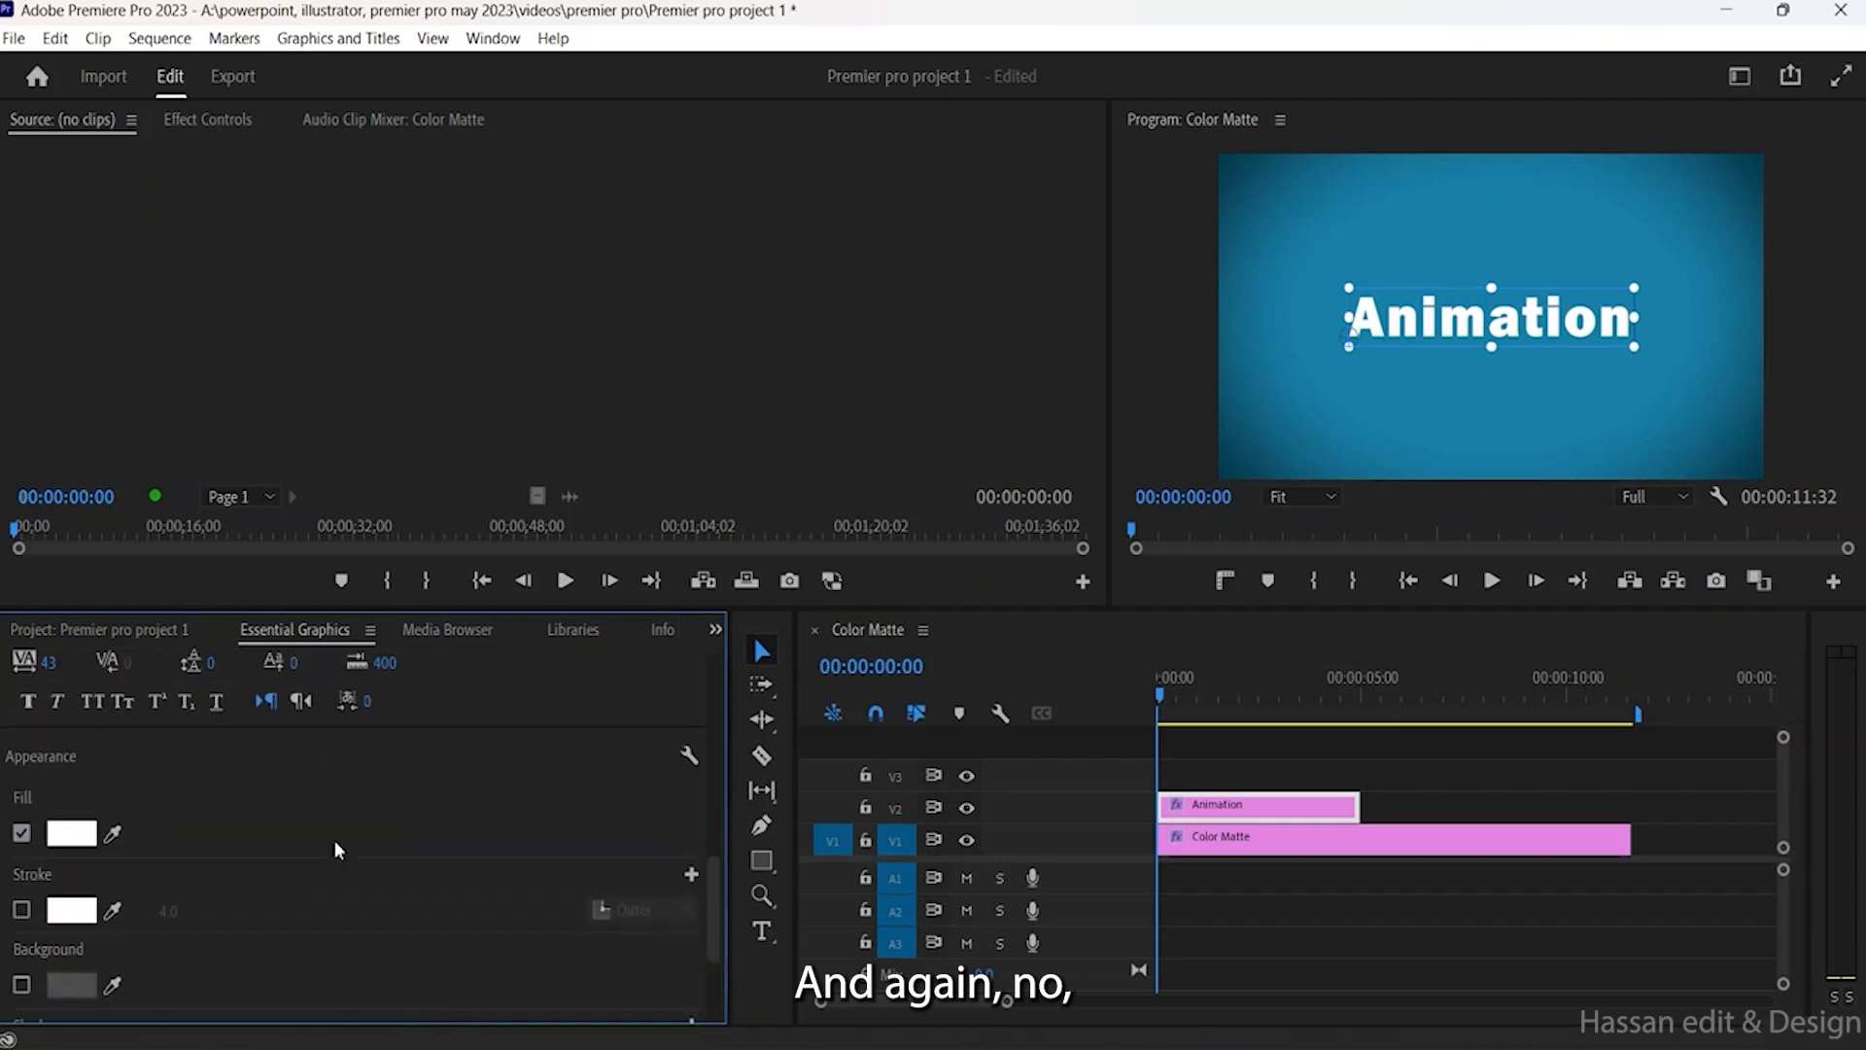
{"action": "left_click", "coordinate": [122, 702]}
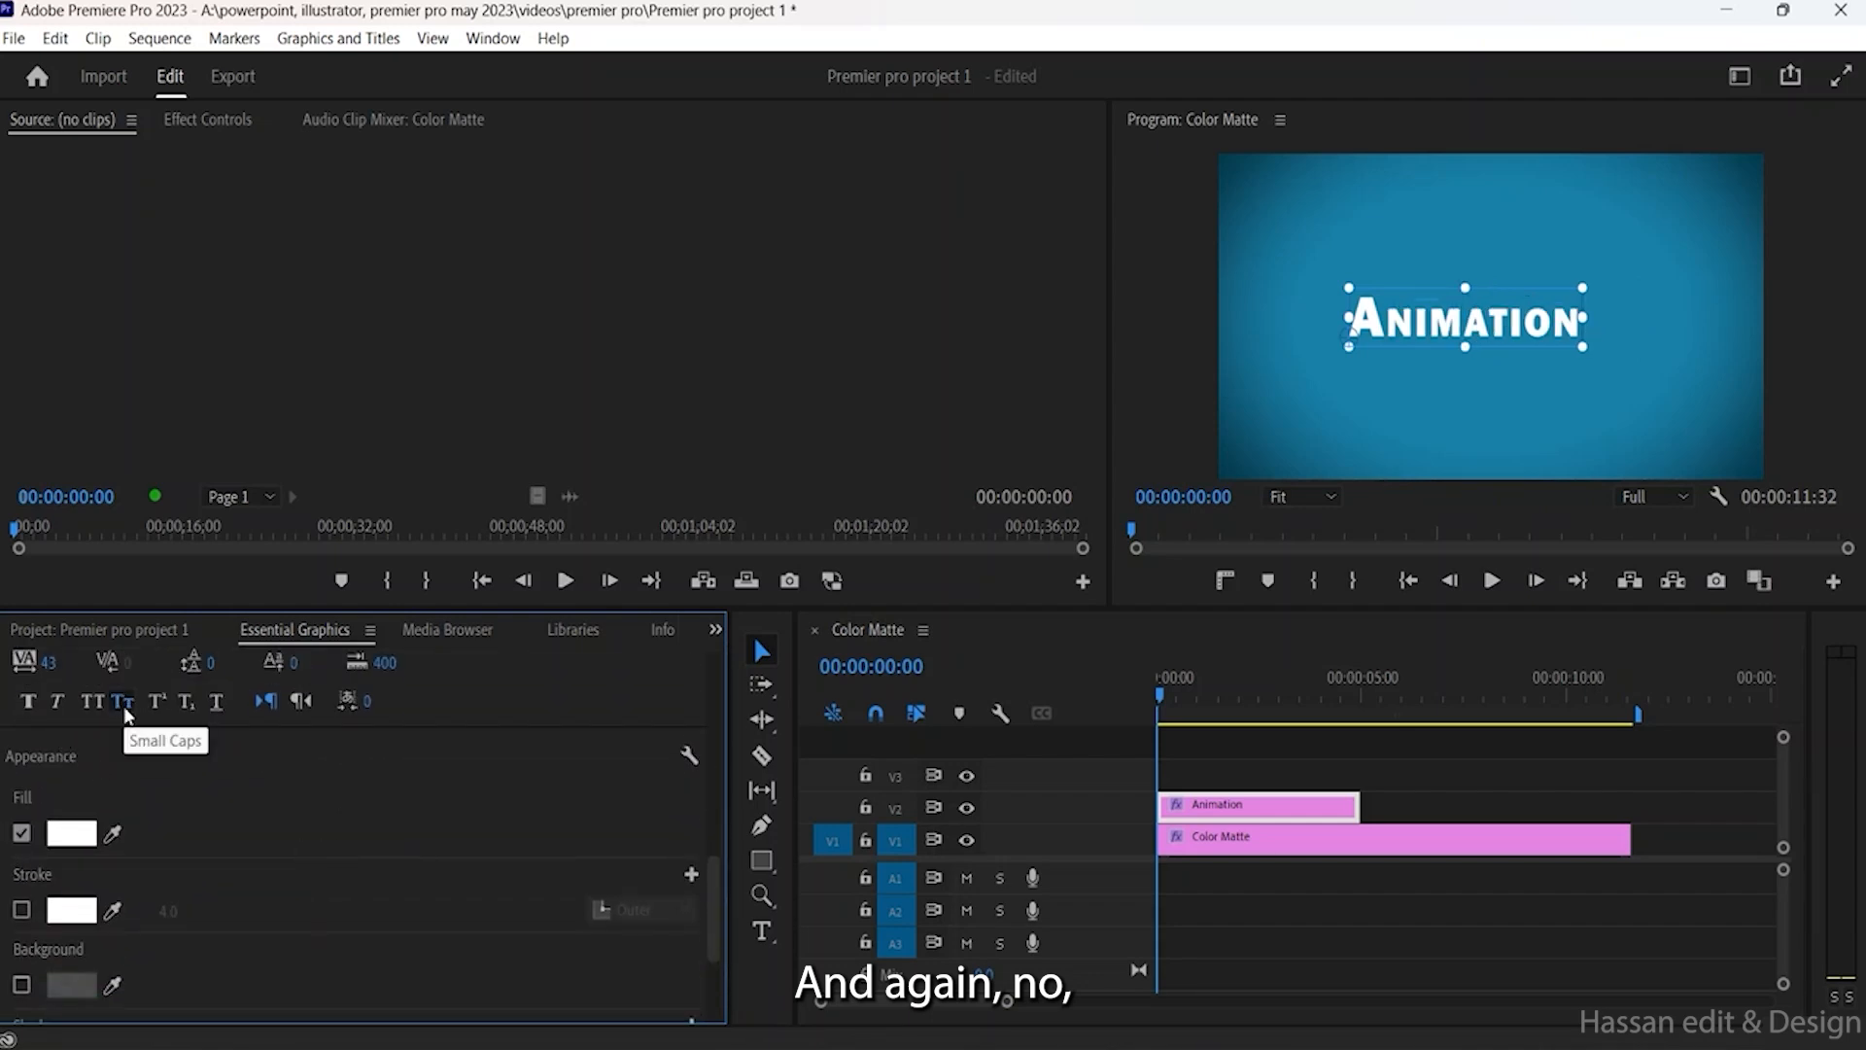
{"action": "key", "text": "ctrl+z"}
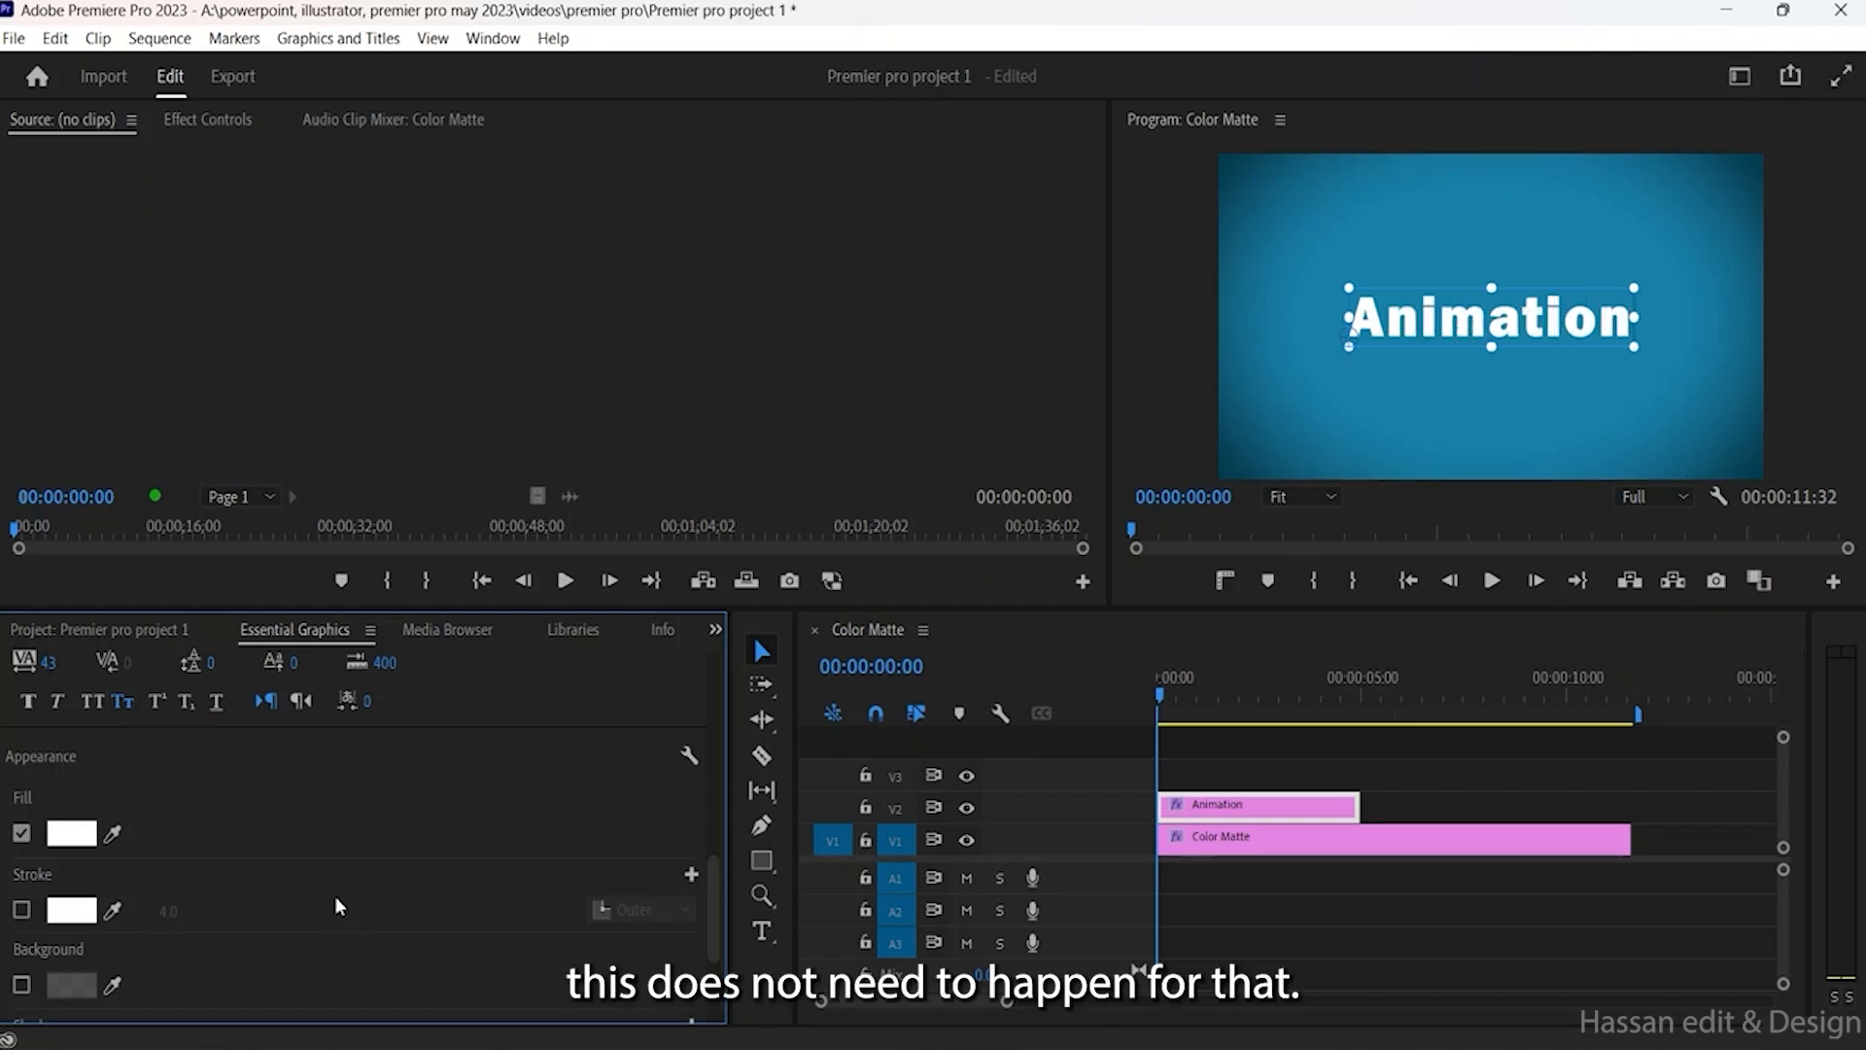
Step: Try a dark red fill on the Animation text and restore its white fill
{"action": "scroll", "coordinate": [324, 848], "scroll_direction": "down", "scroll_amount": 2}
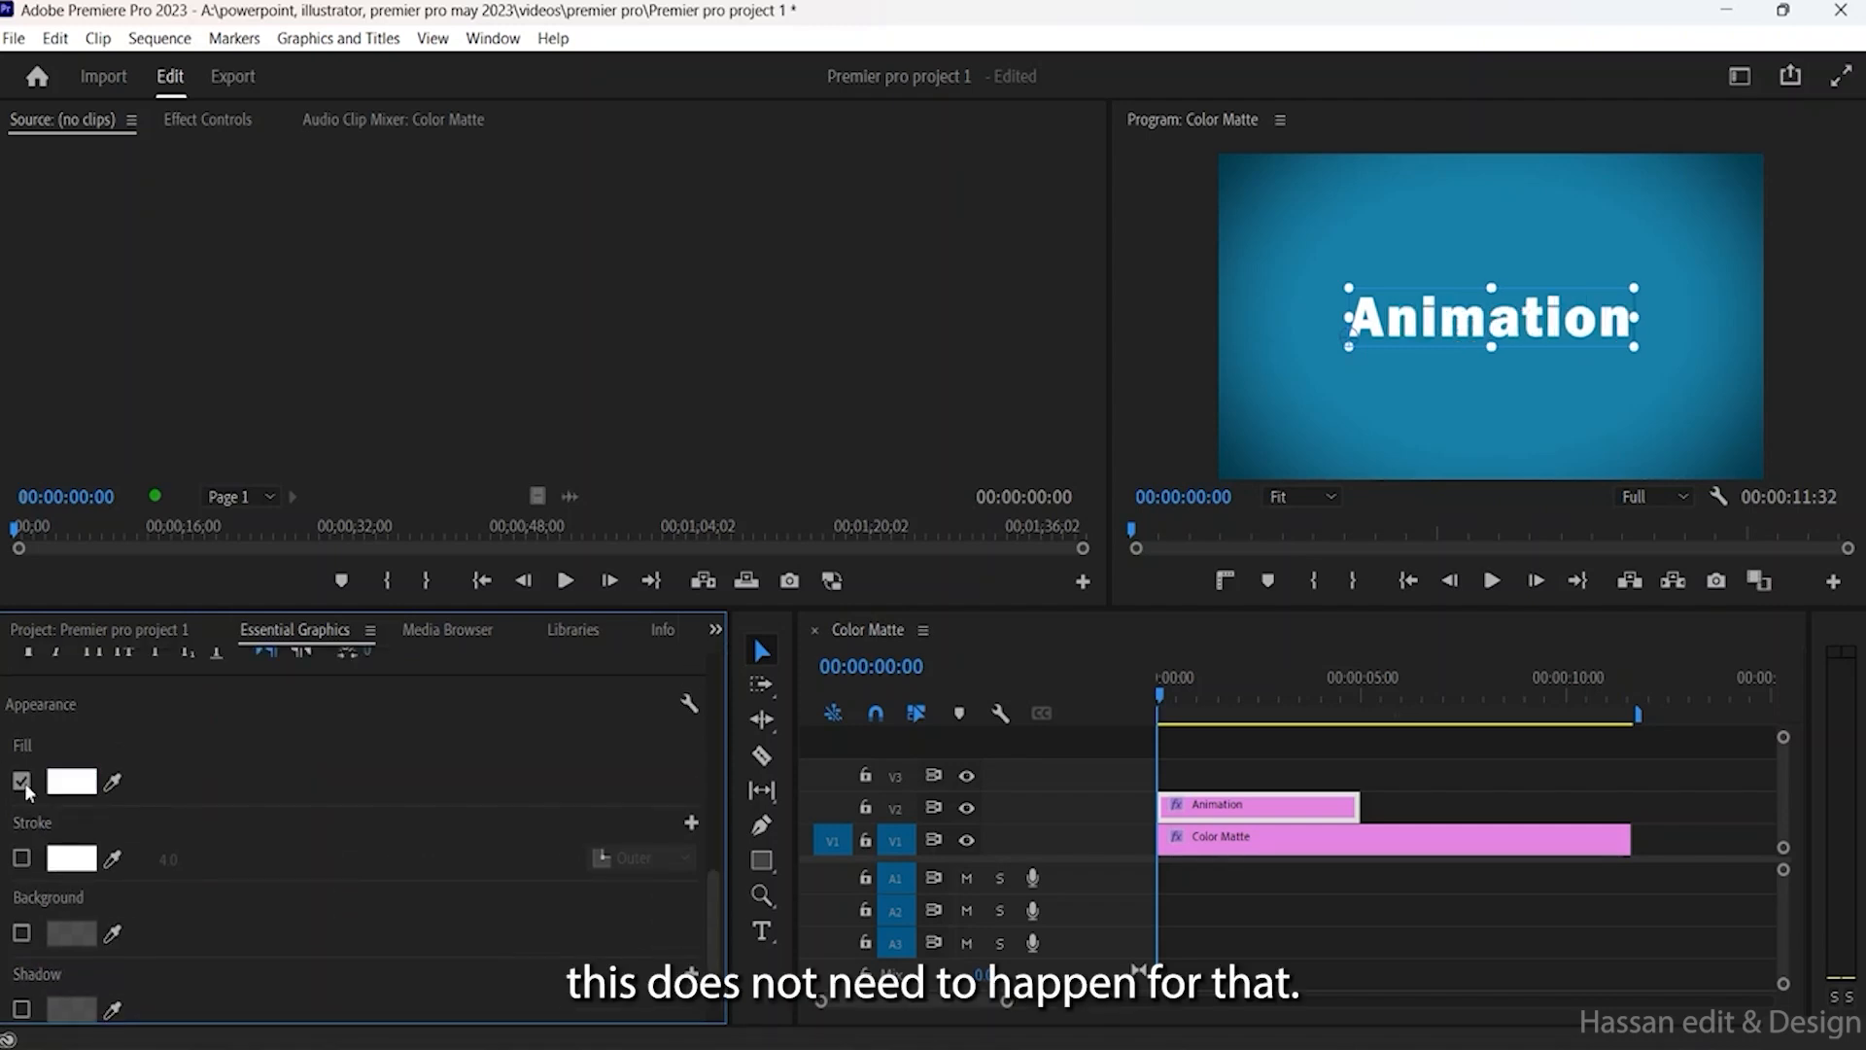
{"action": "left_click", "coordinate": [80, 783]}
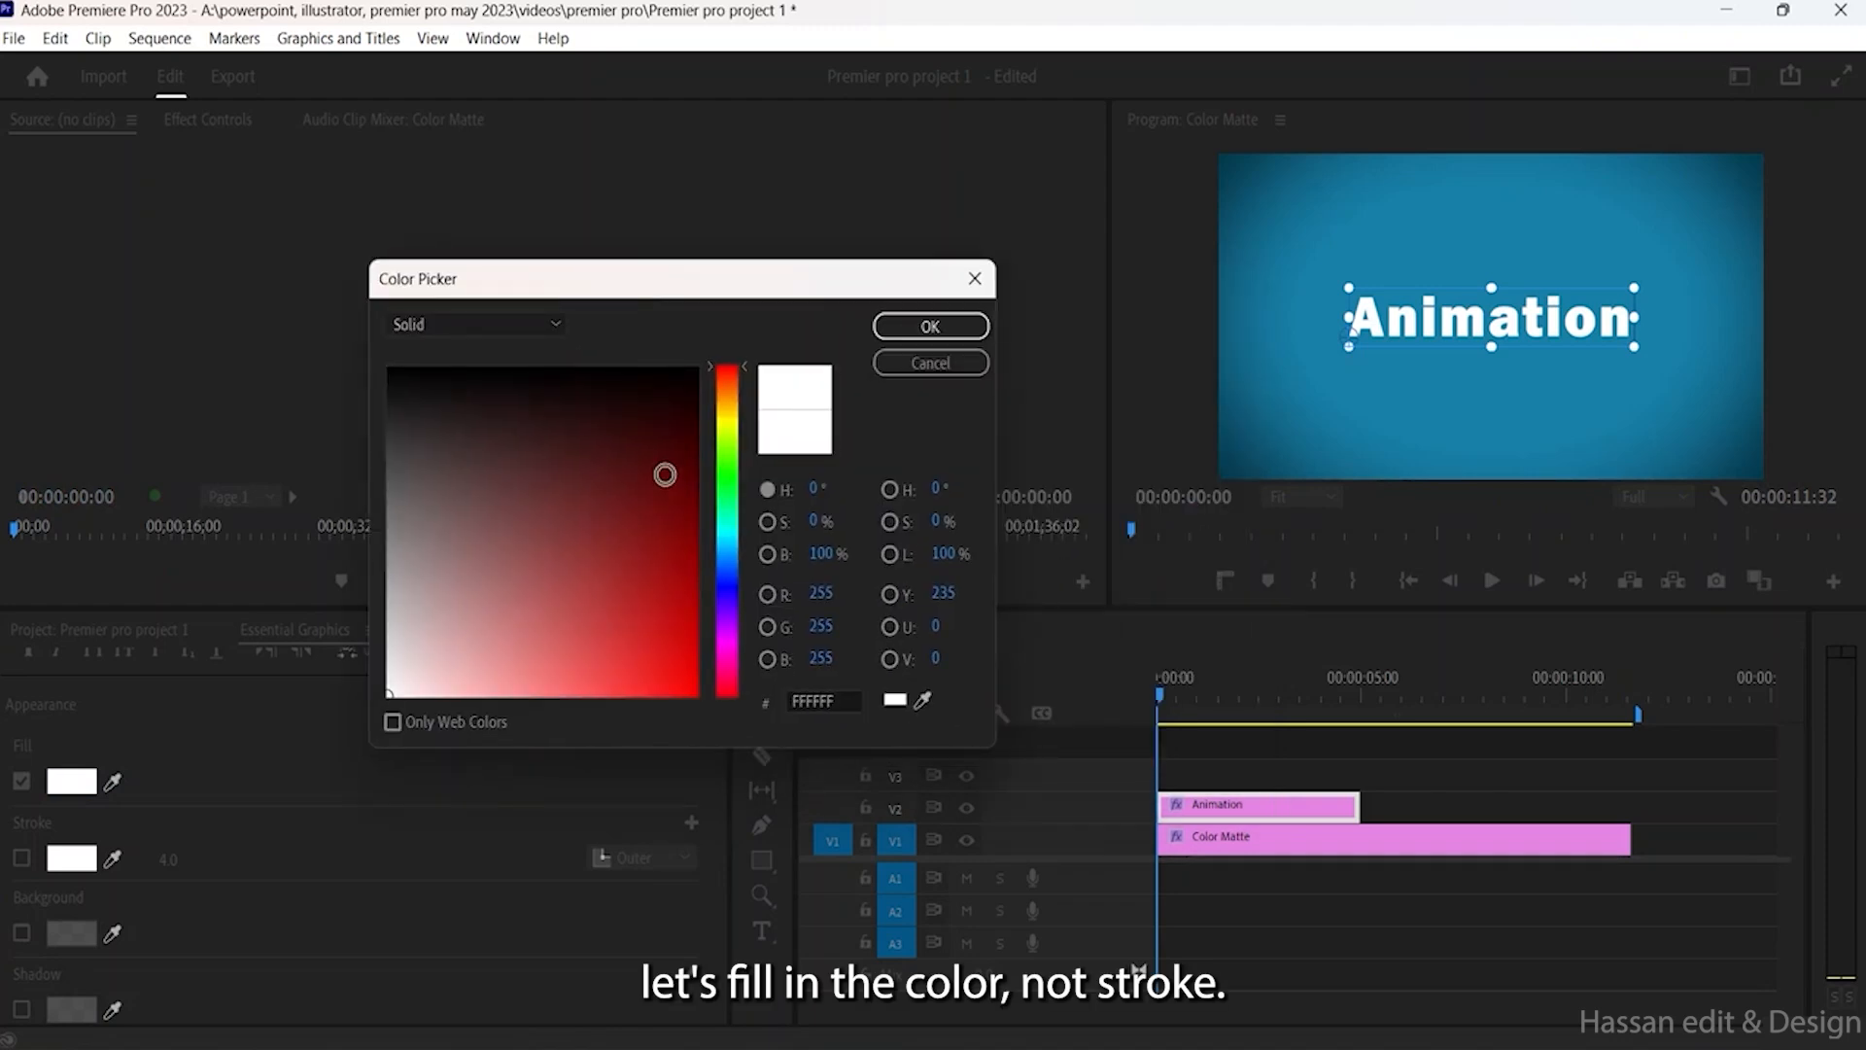
{"action": "left_click", "coordinate": [663, 429]}
{"action": "mouse_move", "coordinate": [637, 437]}
{"action": "left_mouse_down"}
{"action": "mouse_move", "coordinate": [616, 441]}
{"action": "mouse_move", "coordinate": [617, 487]}
{"action": "mouse_move", "coordinate": [667, 528]}
{"action": "left_mouse_up"}
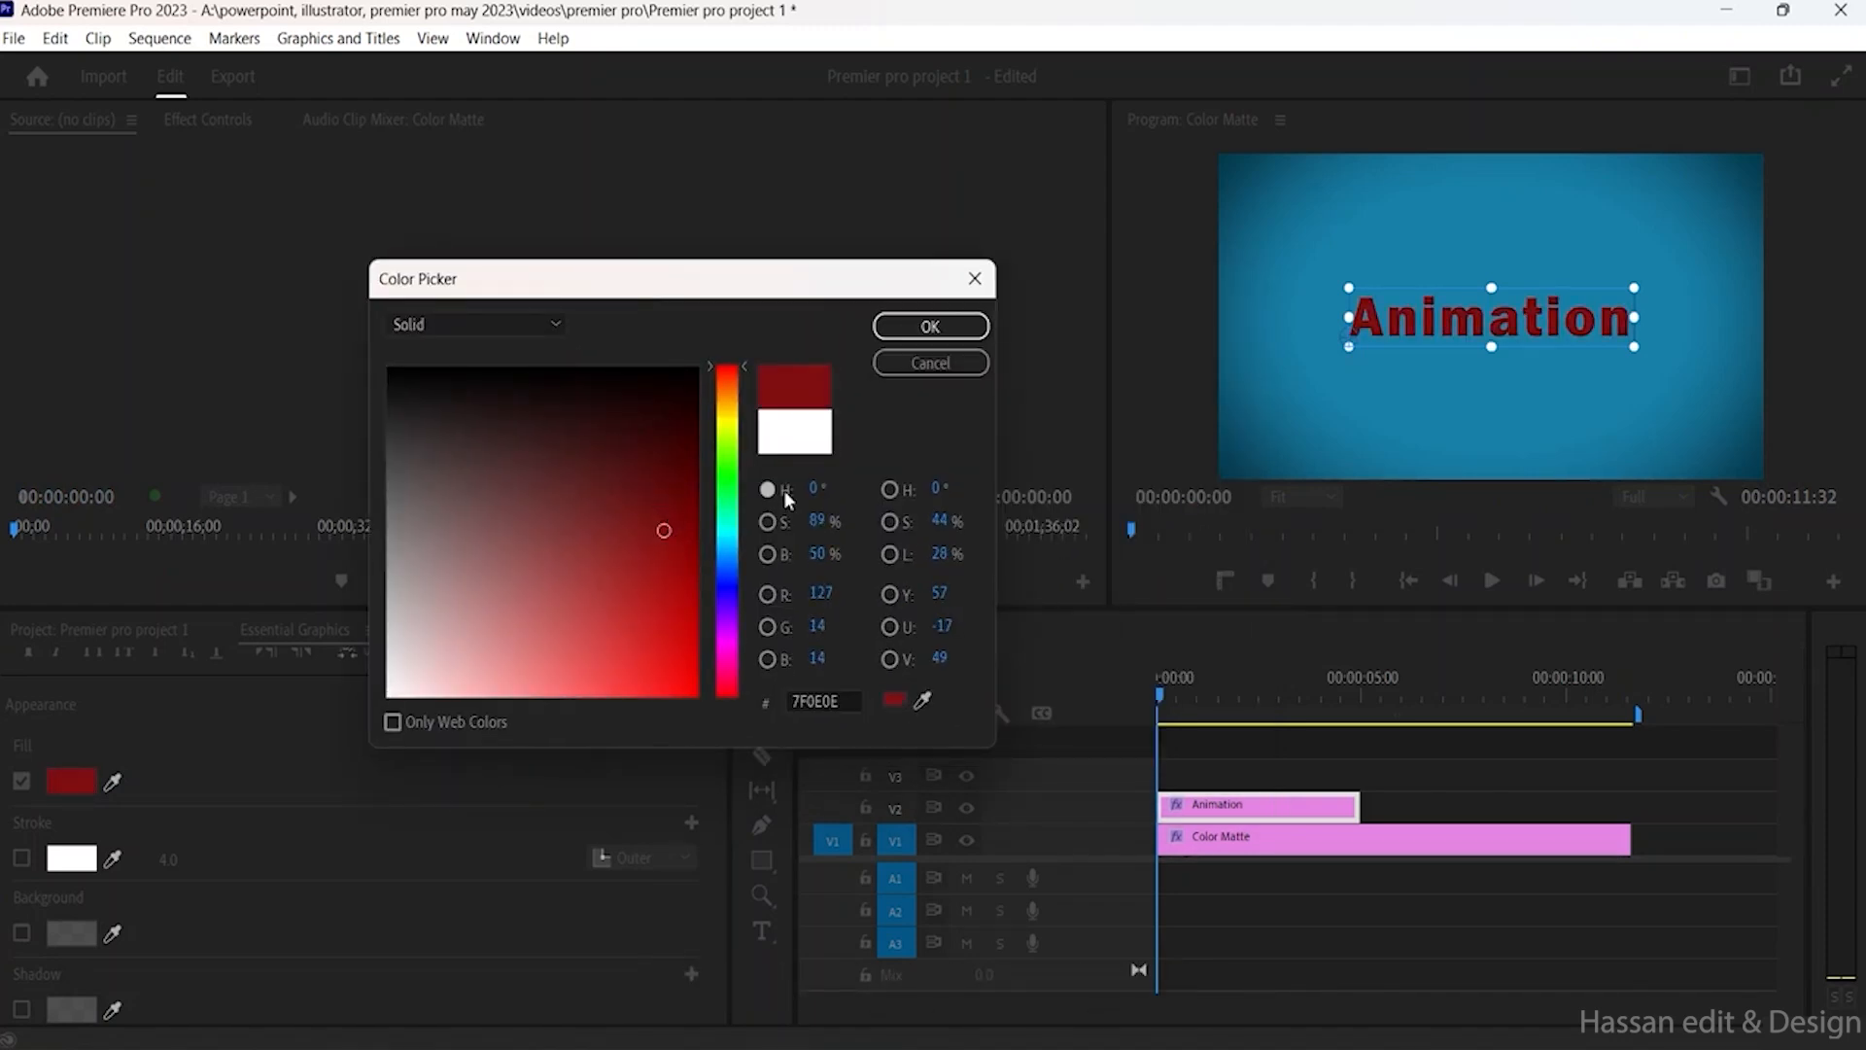
{"action": "mouse_move", "coordinate": [747, 428]}
{"action": "left_mouse_down"}
{"action": "mouse_move", "coordinate": [721, 636]}
{"action": "mouse_move", "coordinate": [735, 401]}
{"action": "left_mouse_up"}
{"action": "left_click", "coordinate": [792, 442]}
{"action": "left_click", "coordinate": [909, 327]}
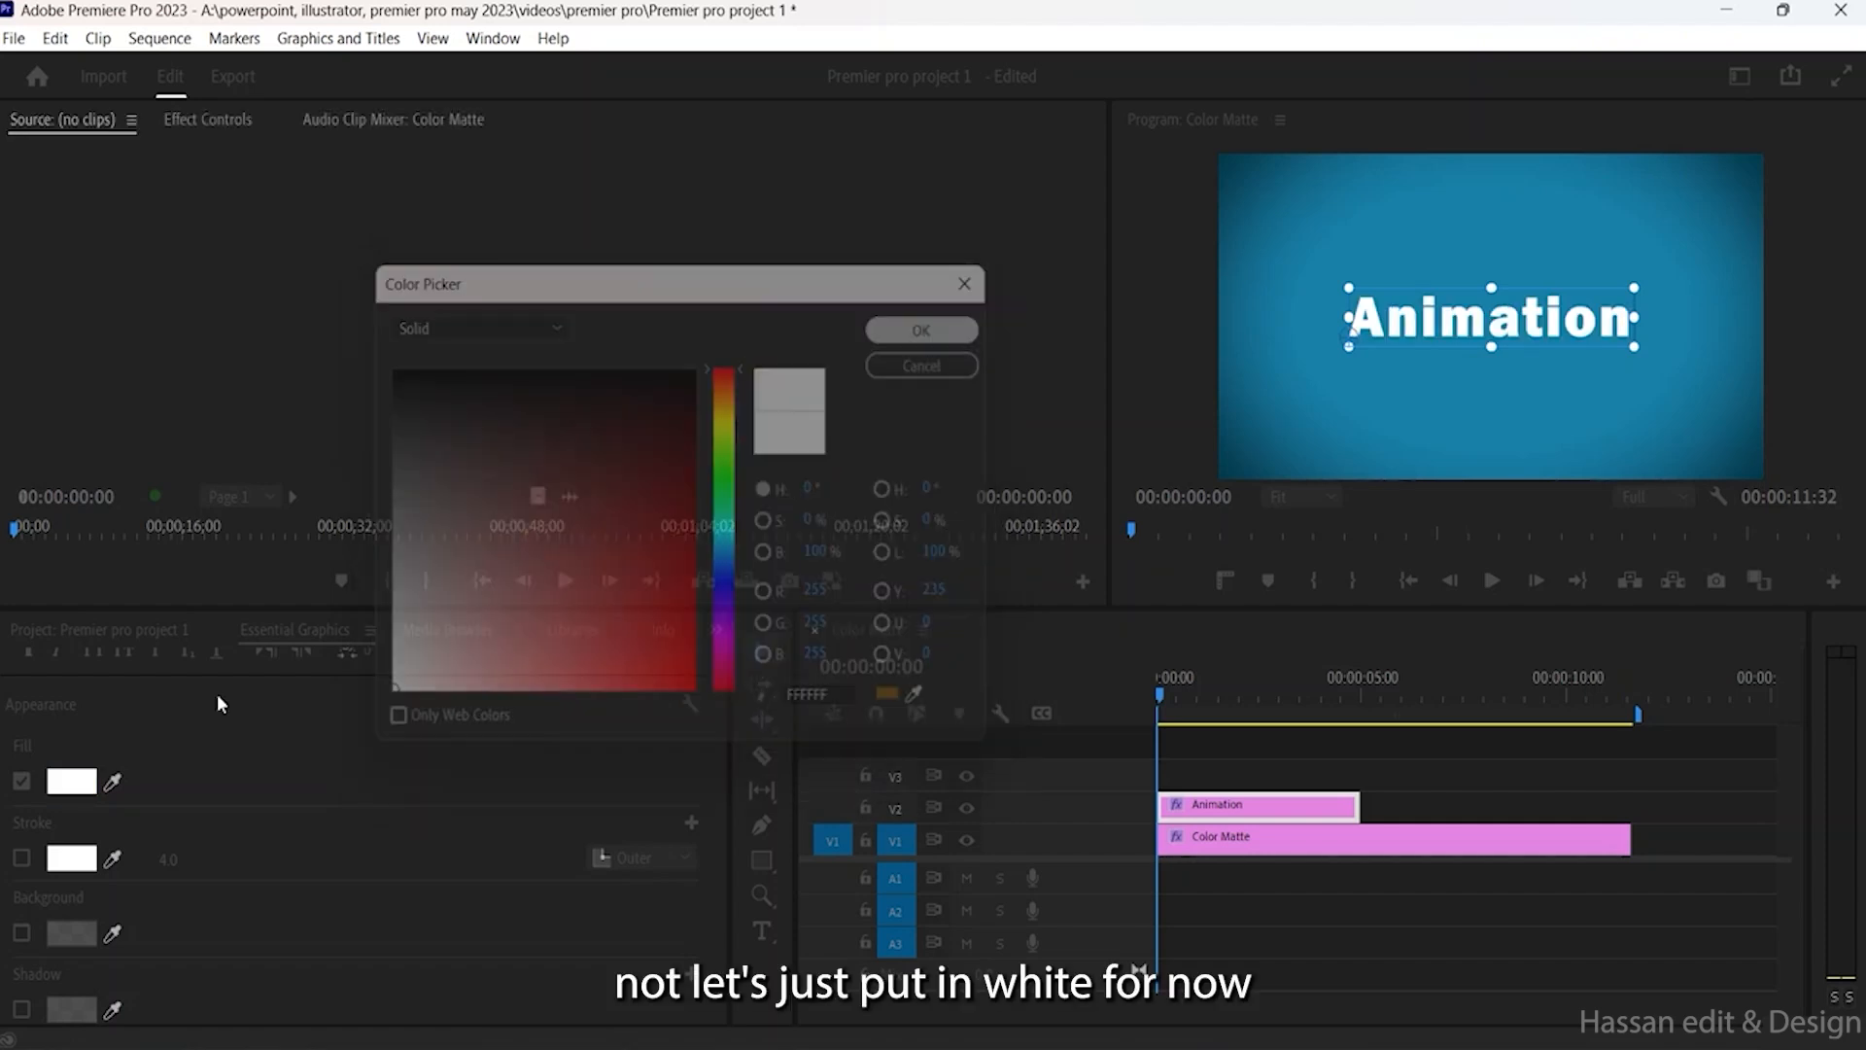
Step: Enable an outer stroke on the Animation text and set its color to teal 479CA6
{"action": "left_click", "coordinate": [22, 857]}
{"action": "left_click", "coordinate": [70, 859]}
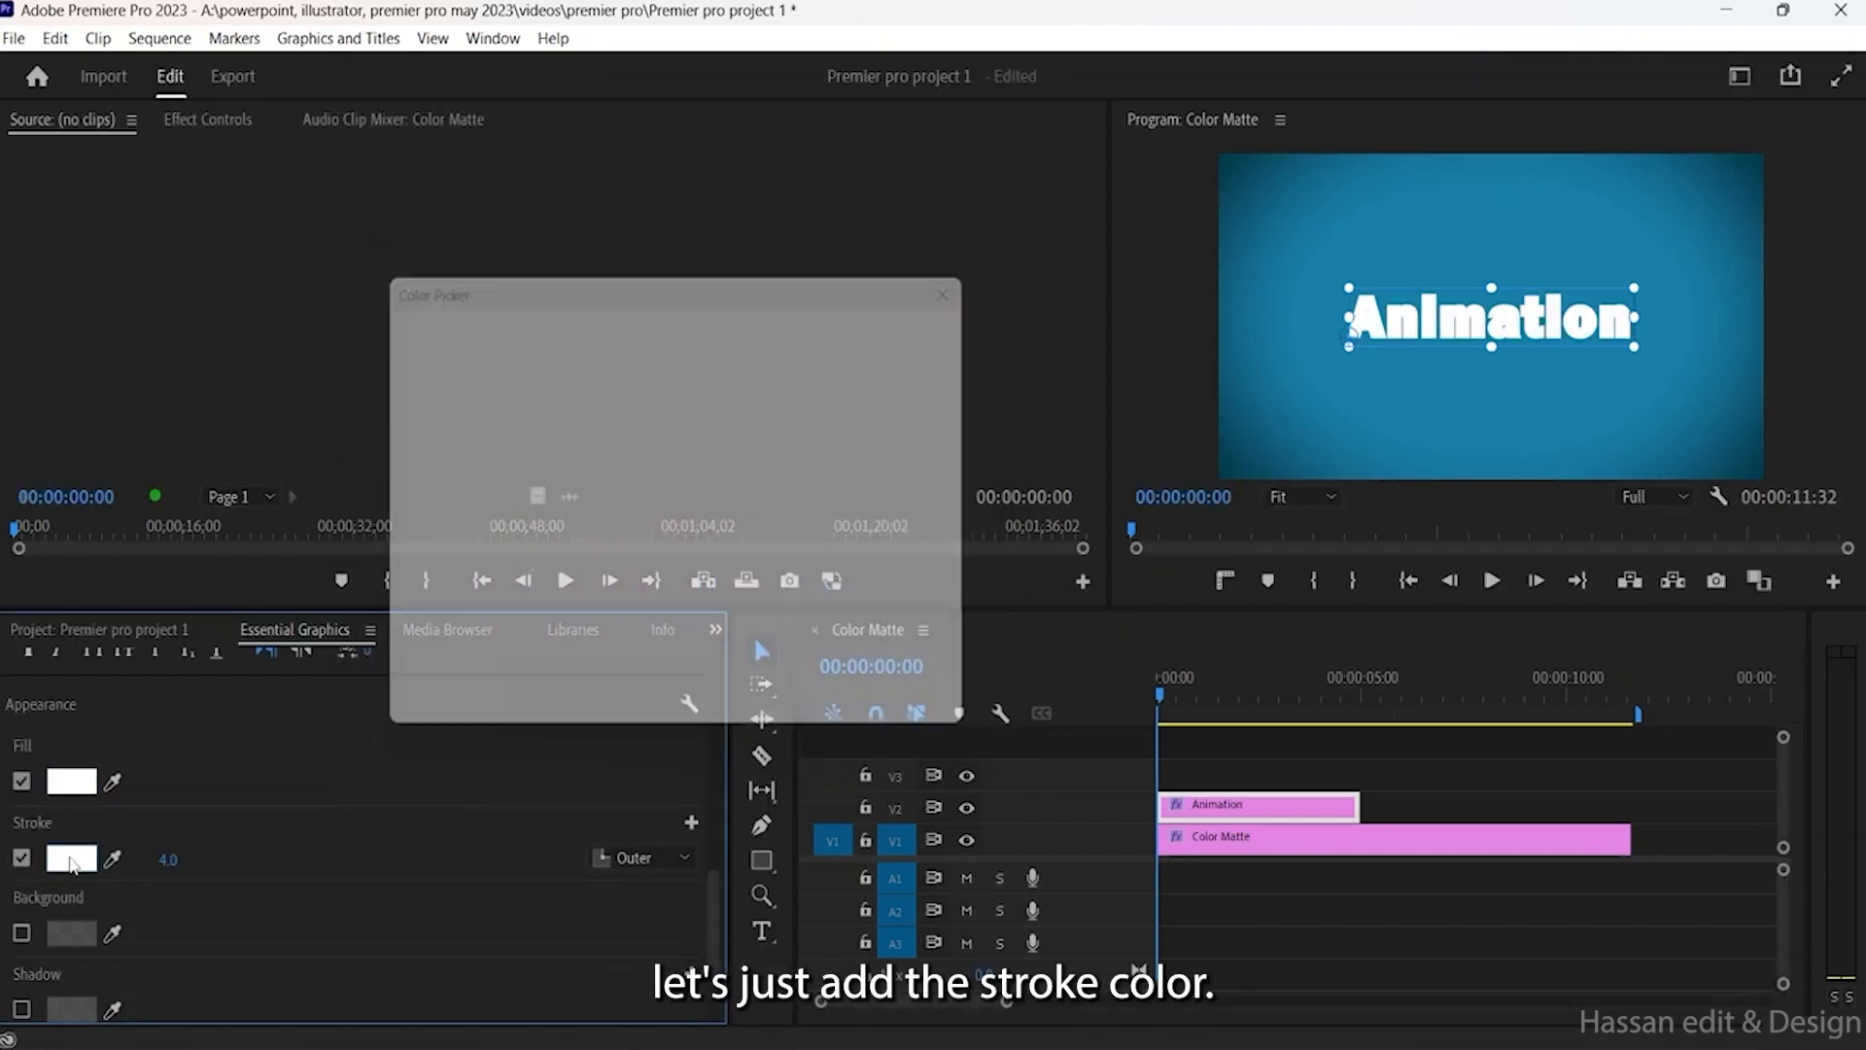
{"action": "left_click", "coordinate": [511, 366]}
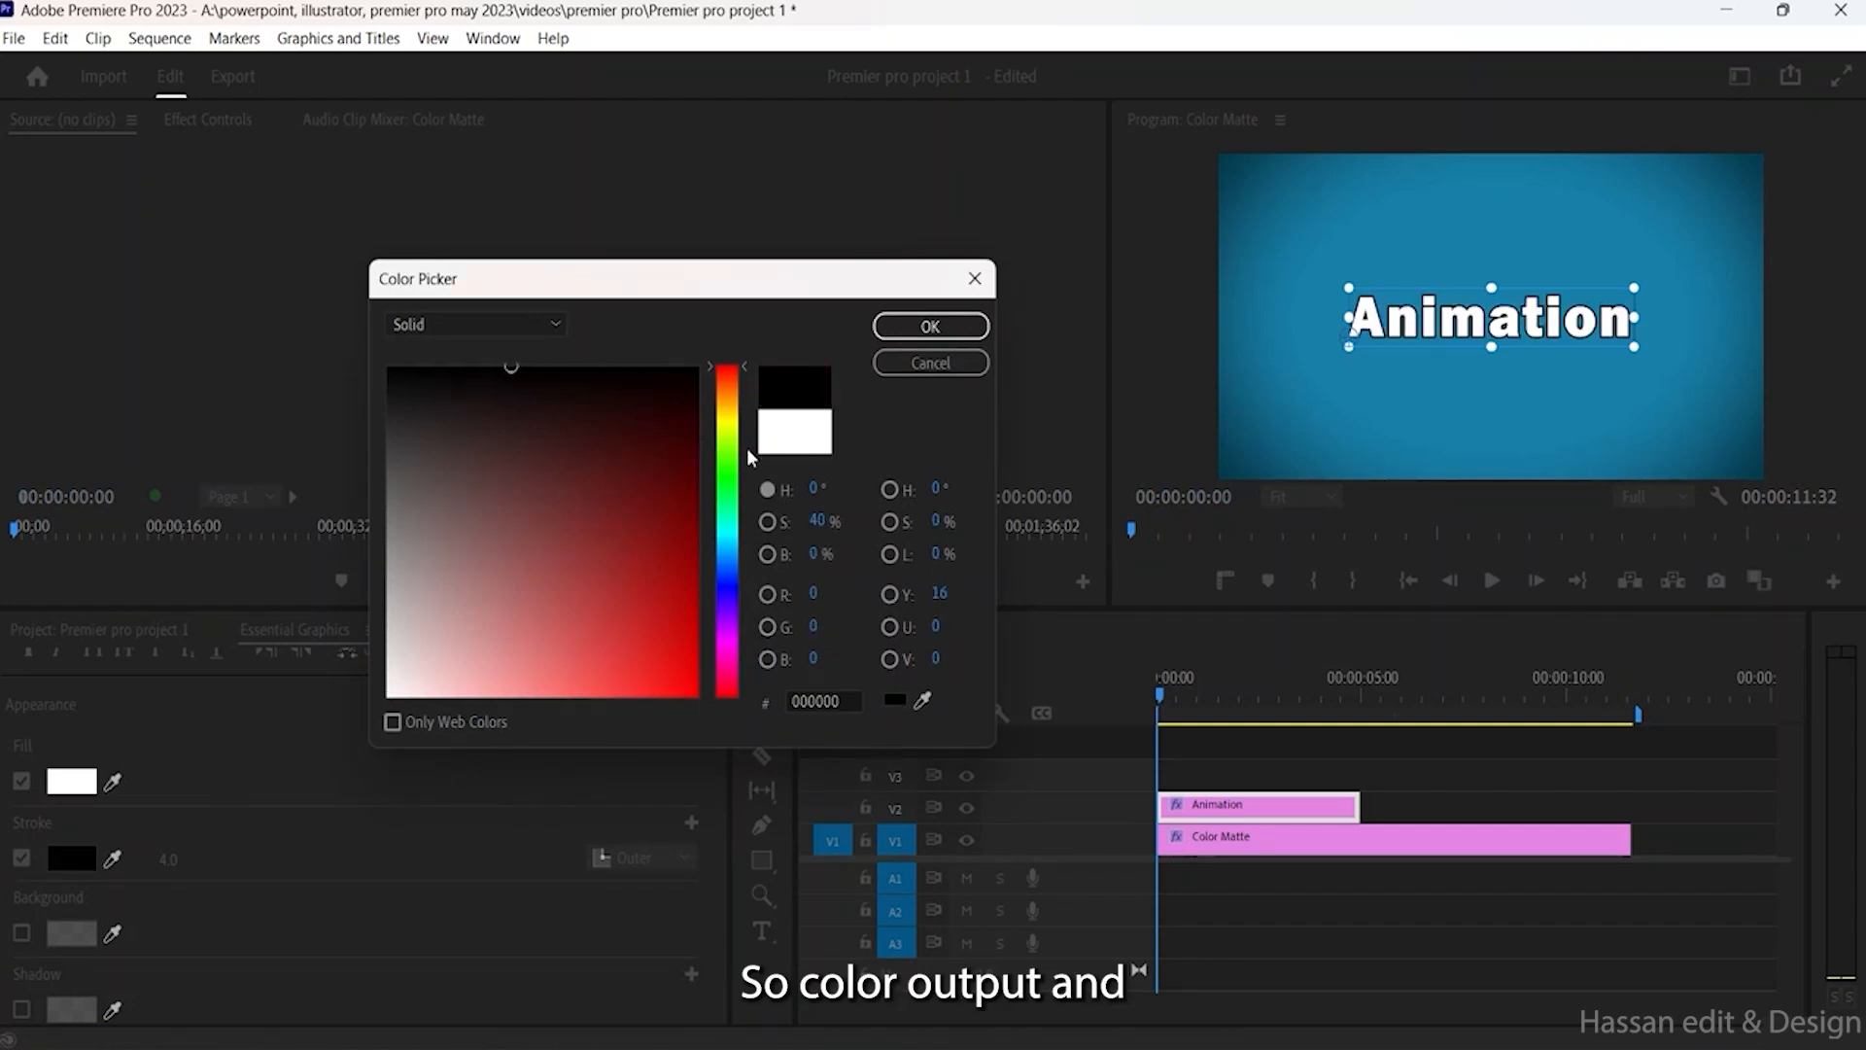
{"action": "left_click_drag", "start_coordinate": [738, 560], "coordinate": [731, 536]}
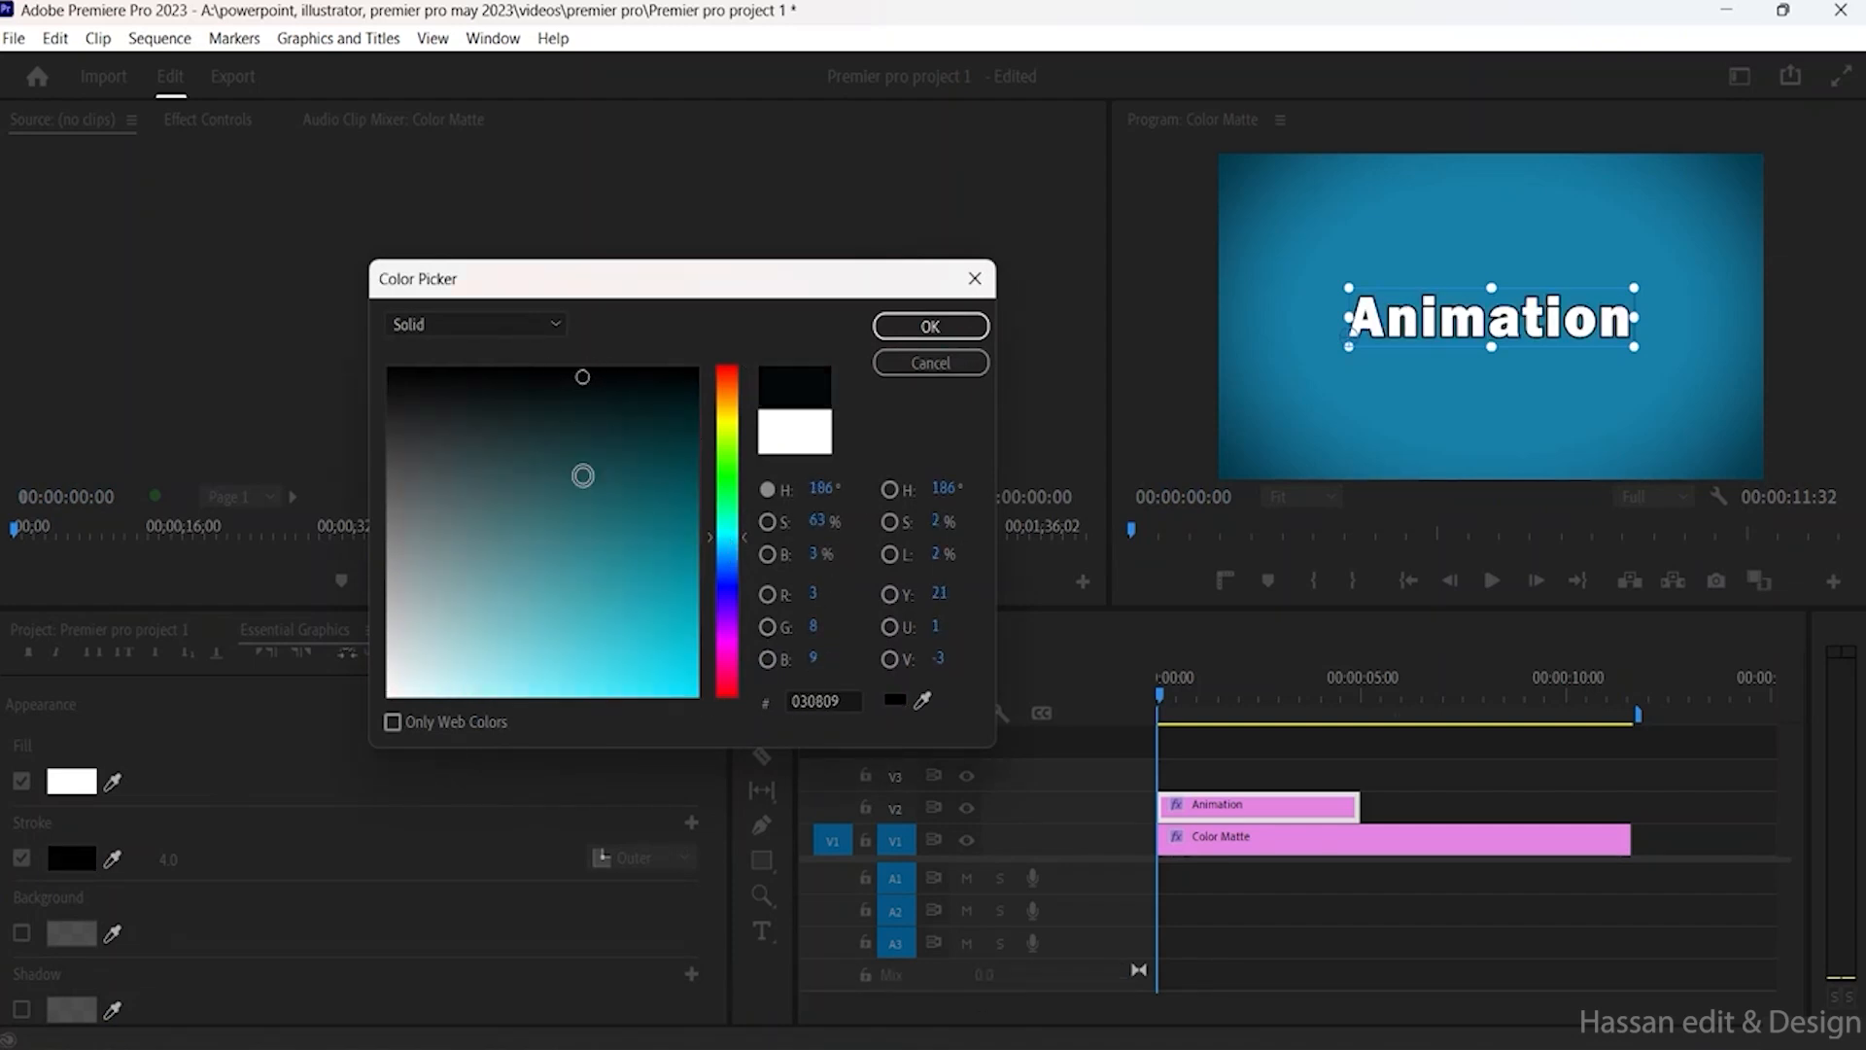
{"action": "mouse_move", "coordinate": [583, 475]}
{"action": "left_mouse_down"}
{"action": "mouse_move", "coordinate": [651, 633]}
{"action": "mouse_move", "coordinate": [603, 625]}
{"action": "mouse_move", "coordinate": [564, 579]}
{"action": "left_mouse_up"}
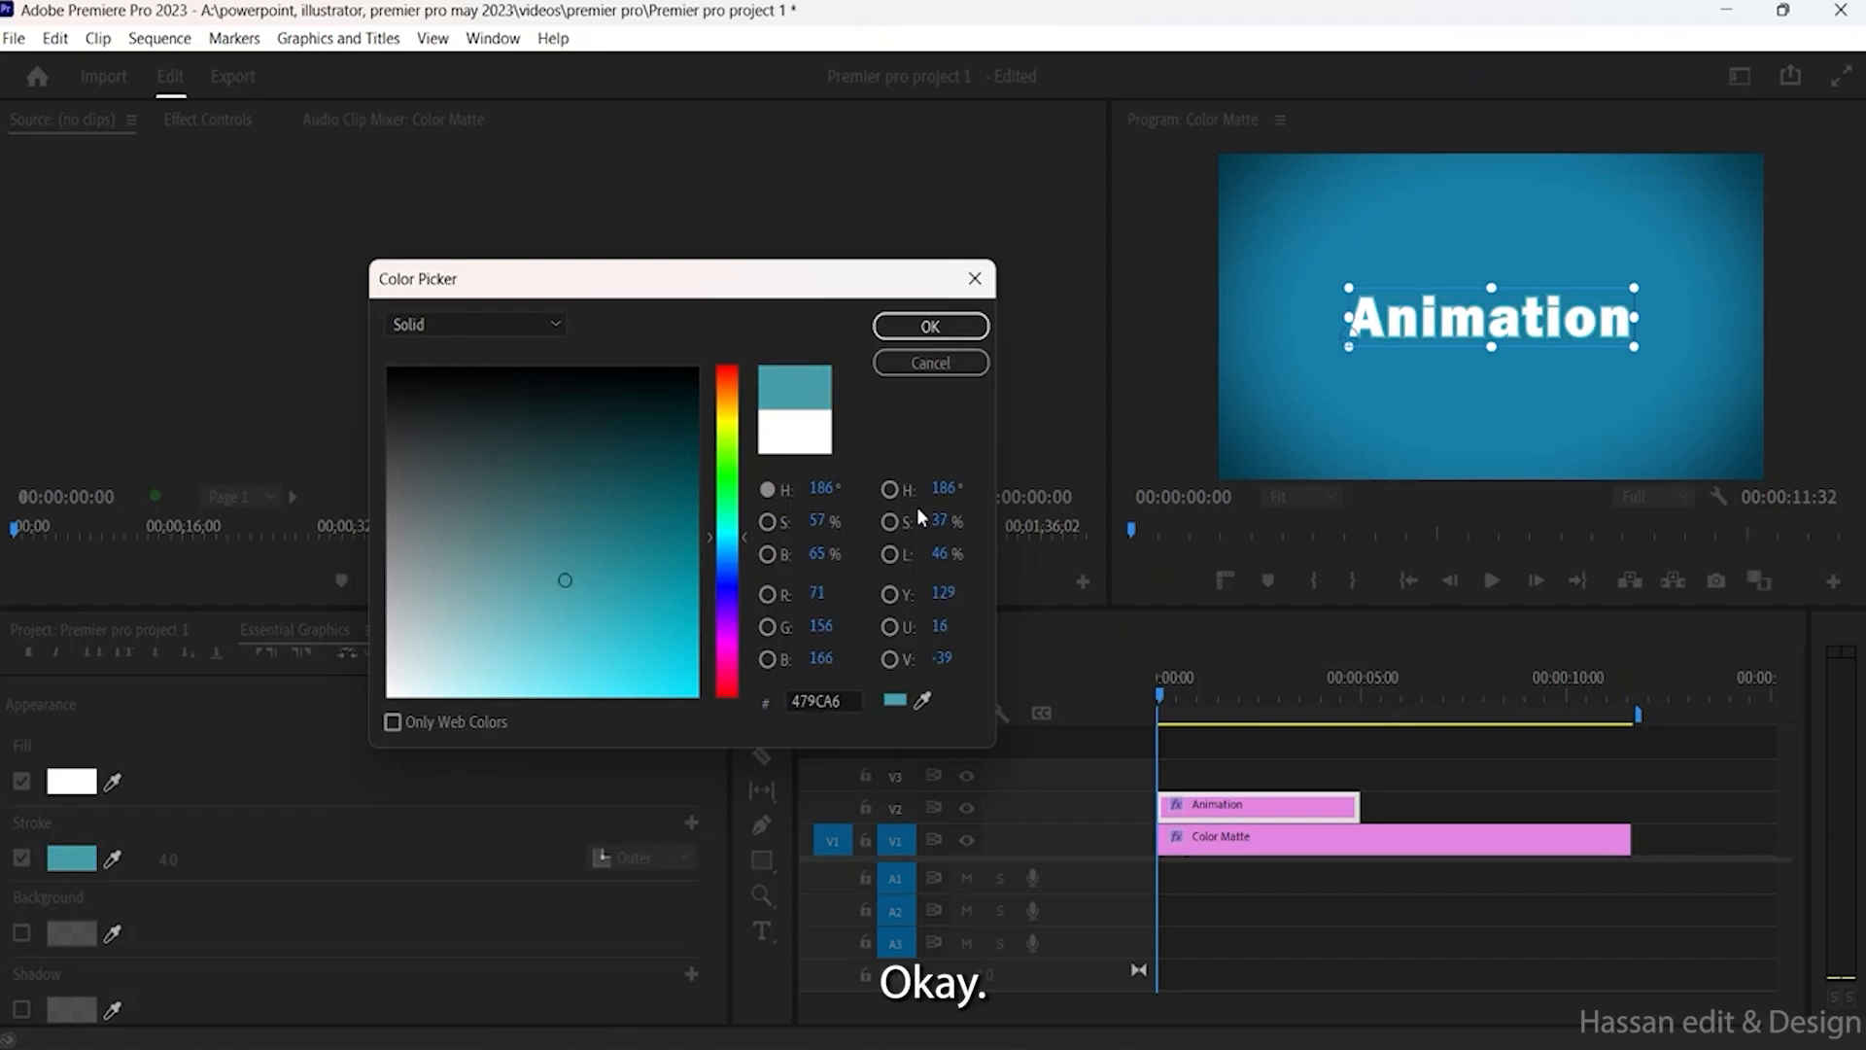
{"action": "left_click", "coordinate": [930, 327]}
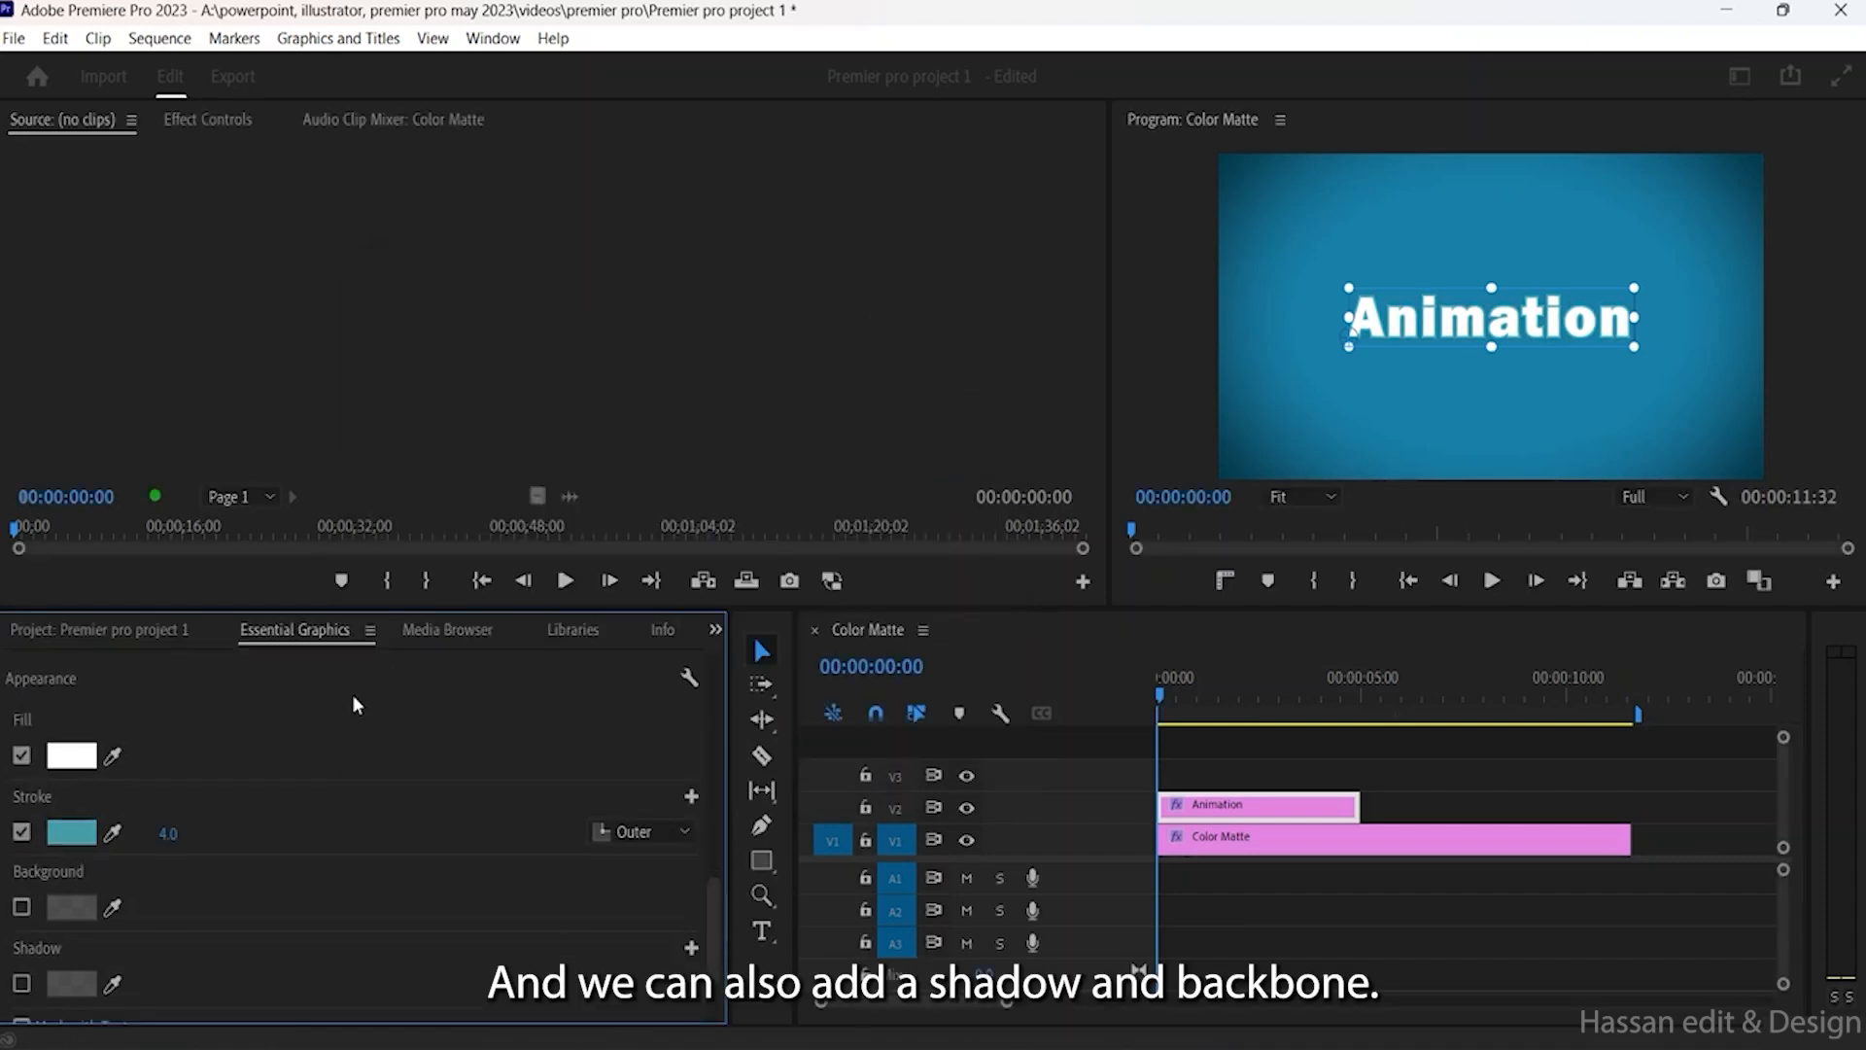
{"action": "scroll", "coordinate": [352, 695], "scroll_direction": "down", "scroll_amount": 2}
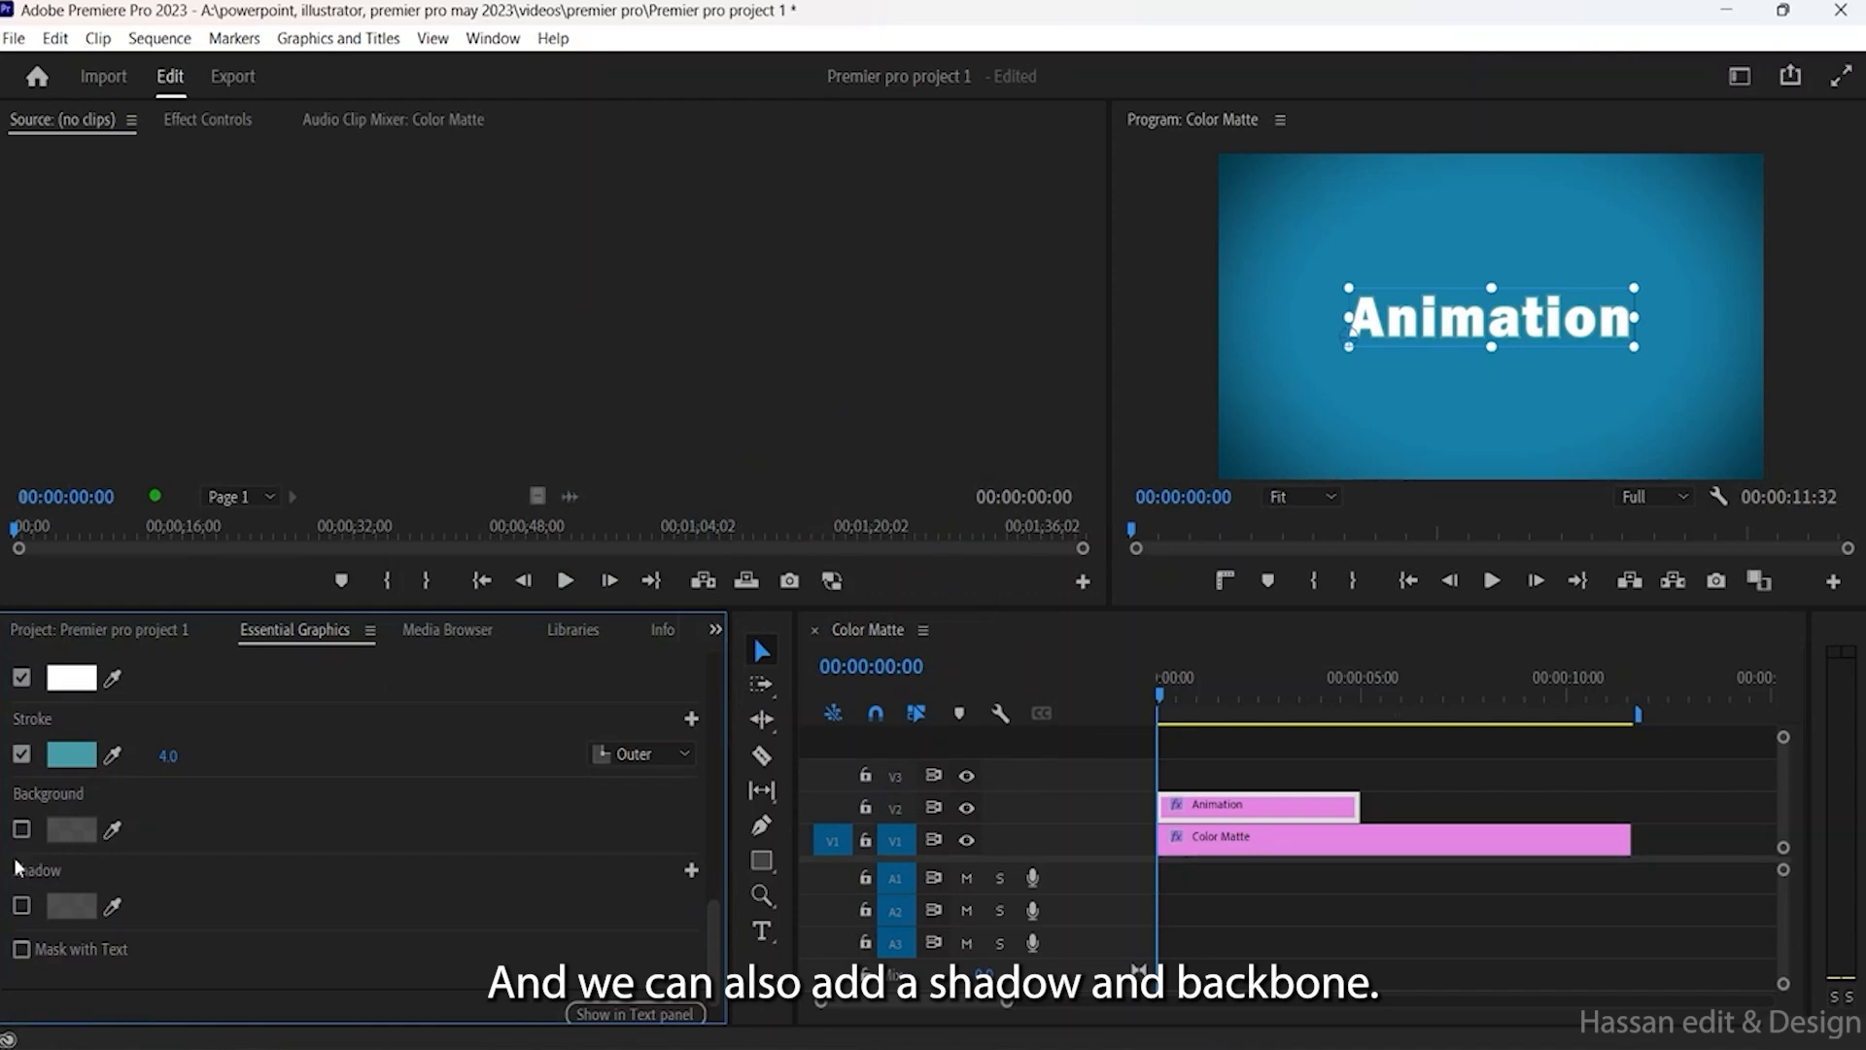
{"action": "scroll", "coordinate": [211, 807], "scroll_direction": "down", "scroll_amount": 1}
{"action": "scroll", "coordinate": [468, 935], "scroll_direction": "up", "scroll_amount": 6}
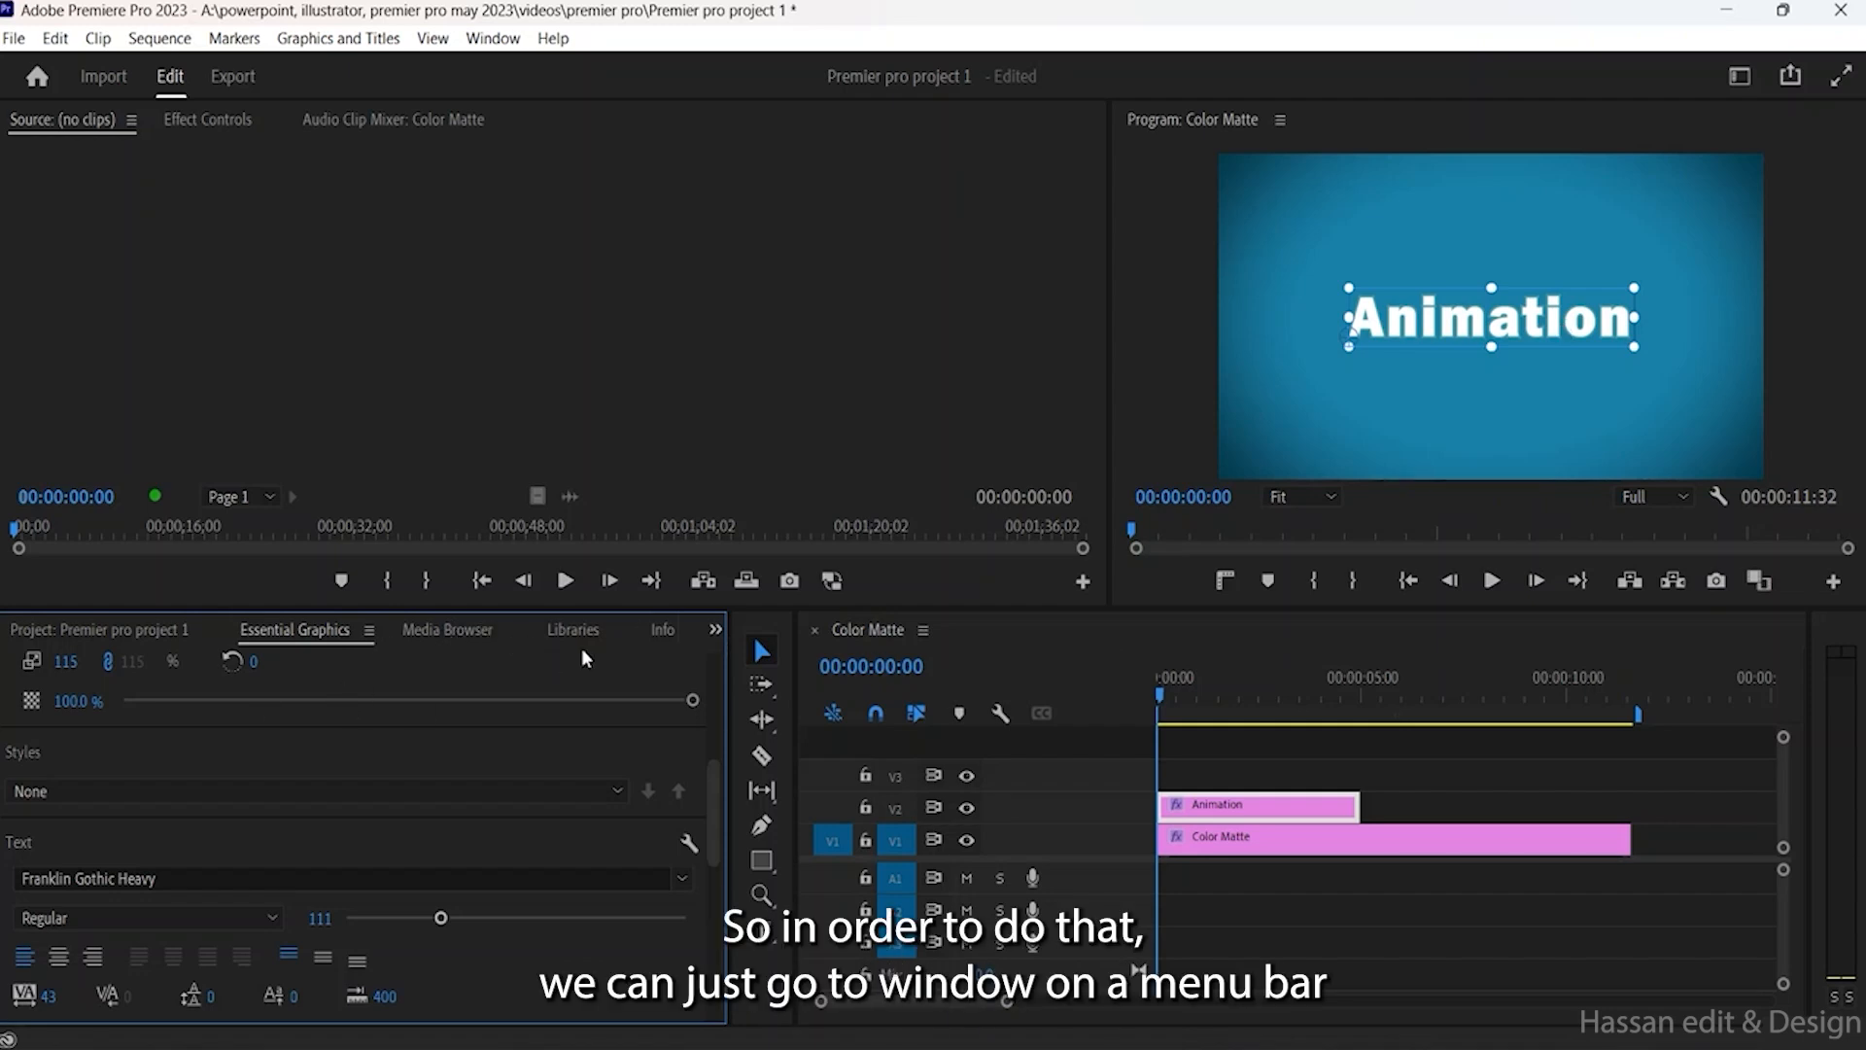
Step: Show the library of effects
{"action": "left_click", "coordinate": [491, 38]}
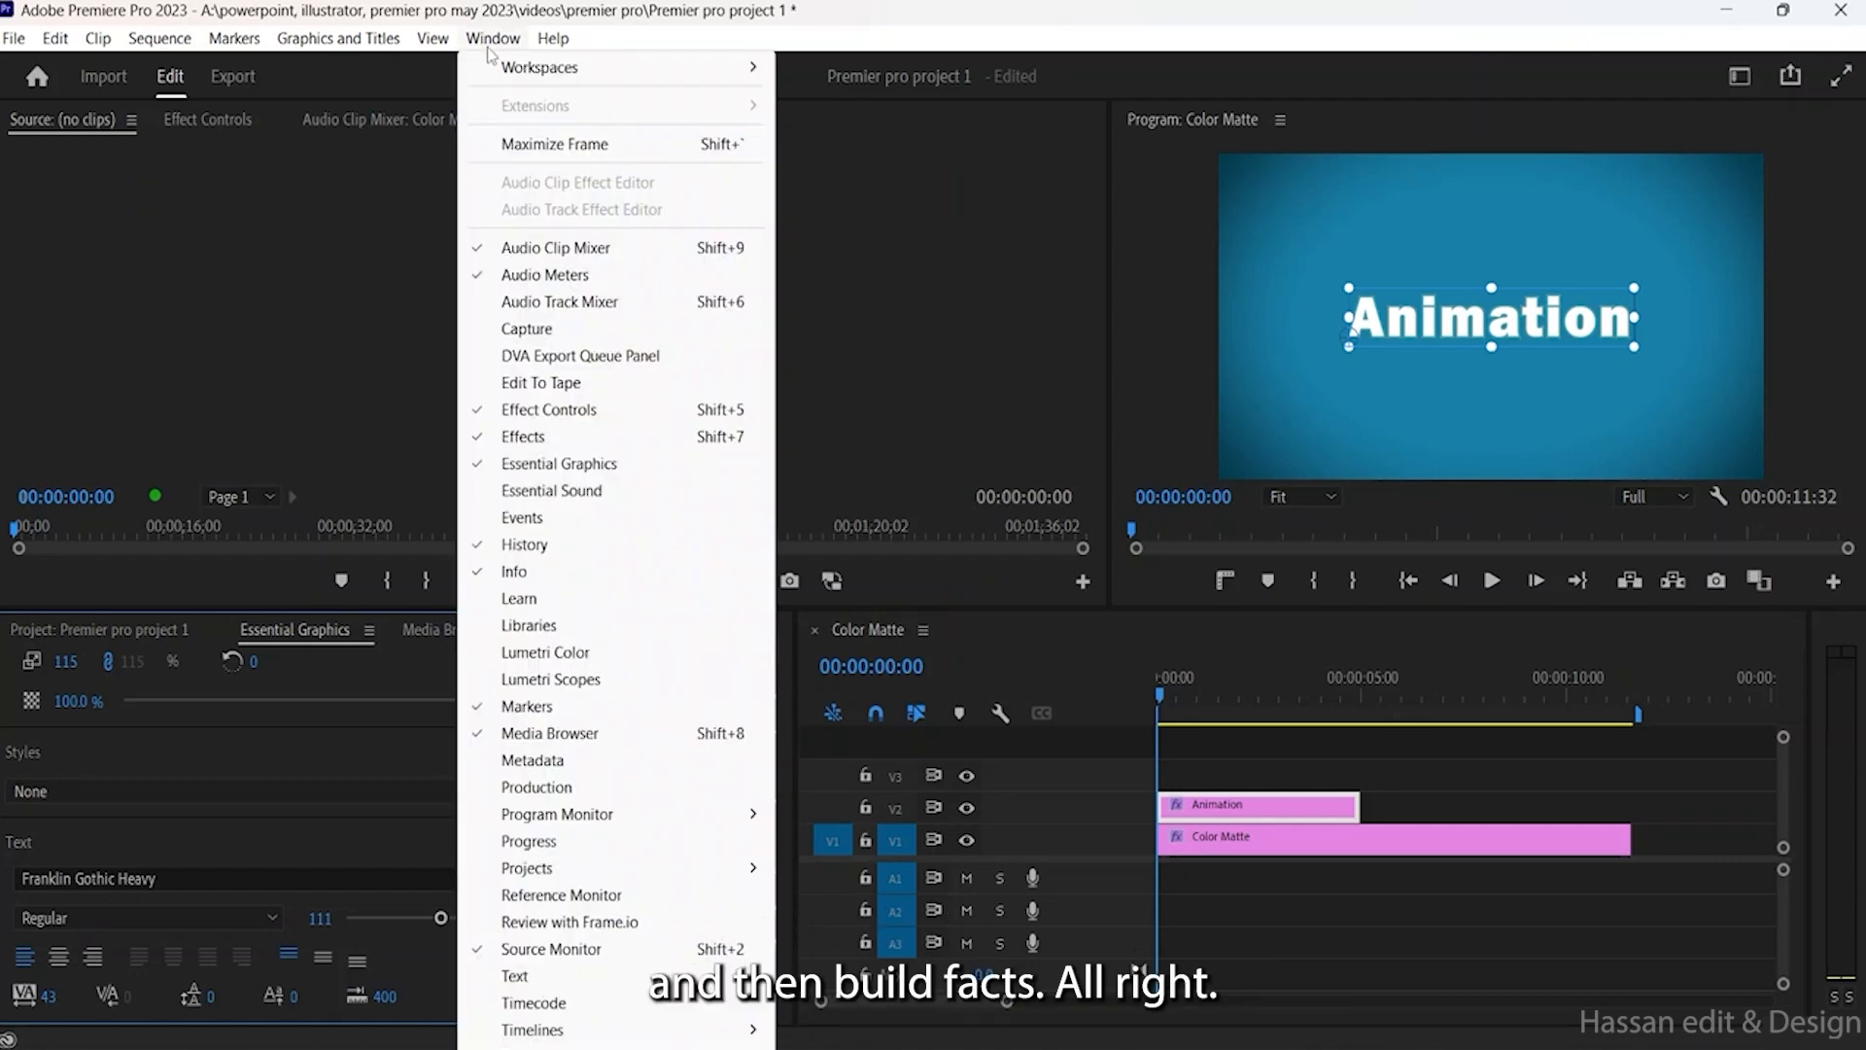
{"action": "left_click", "coordinate": [523, 436]}
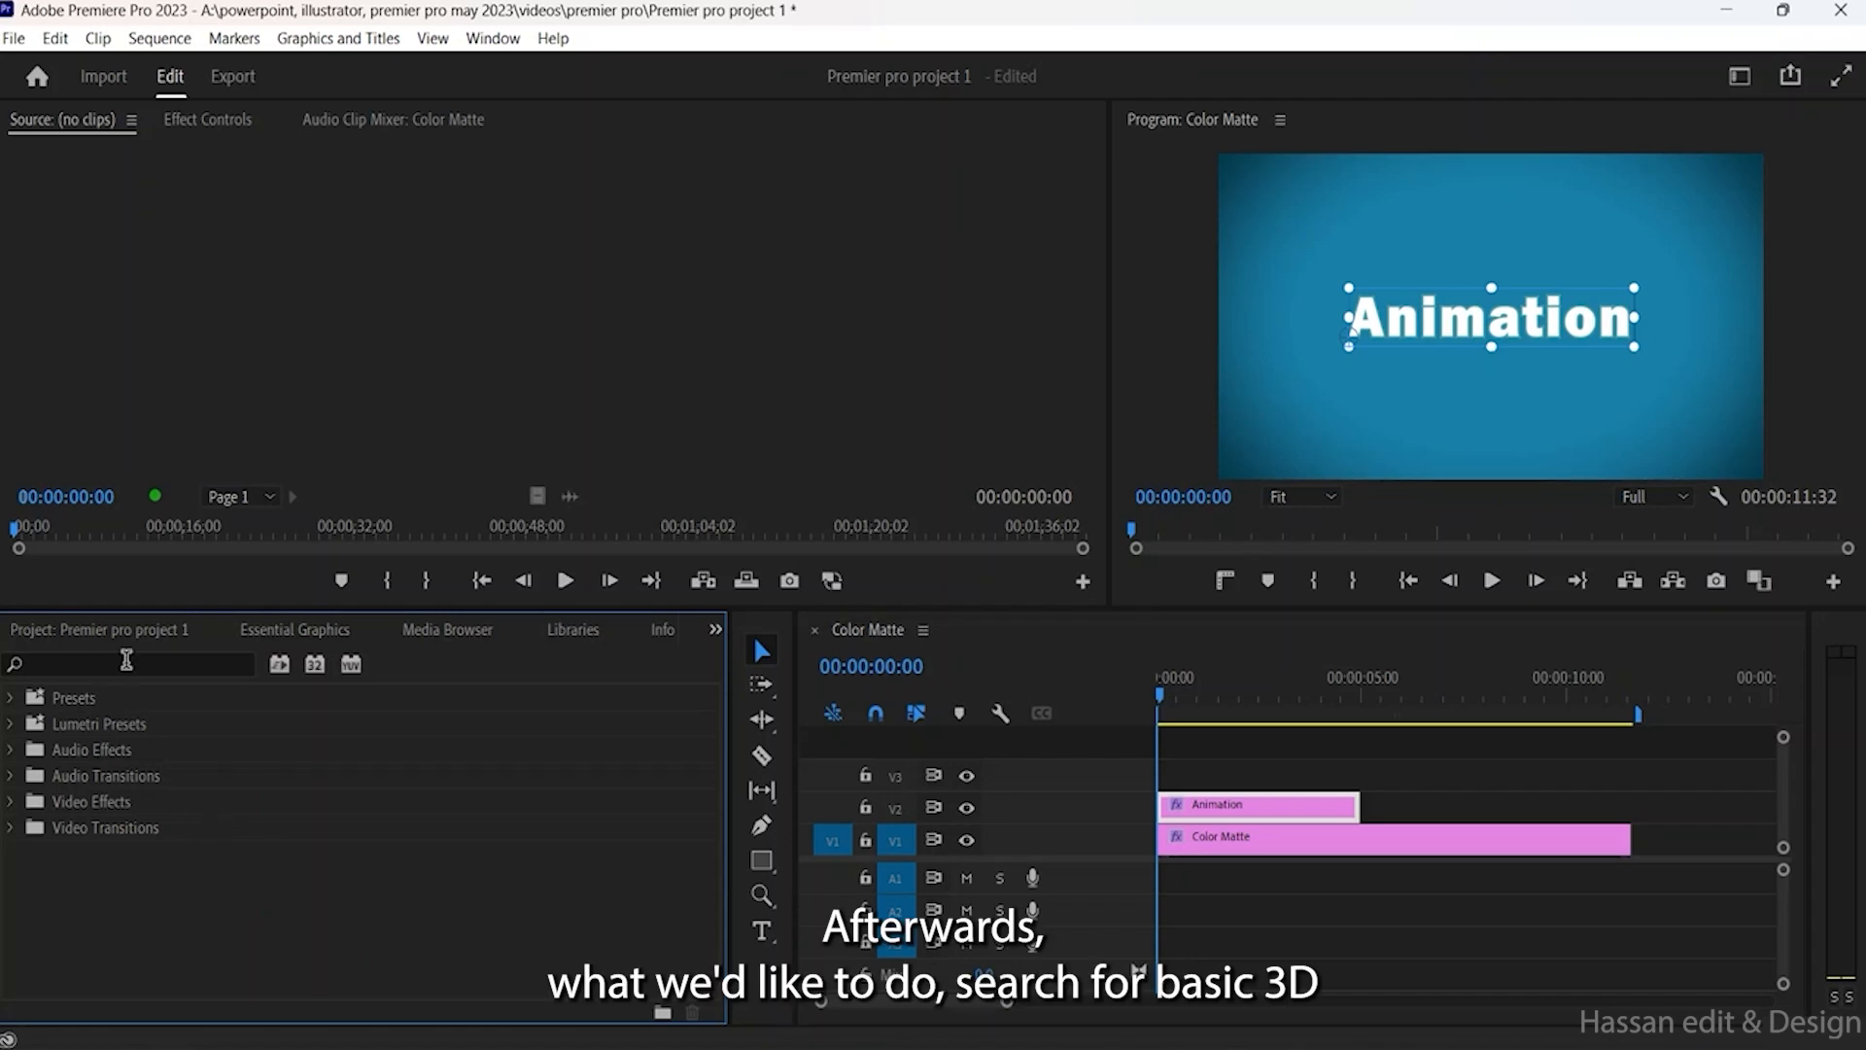
{"action": "left_click", "coordinate": [10, 801]}
{"action": "scroll", "coordinate": [174, 842], "scroll_direction": "down", "scroll_amount": 1}
{"action": "scroll", "coordinate": [174, 842], "scroll_direction": "down", "scroll_amount": 4}
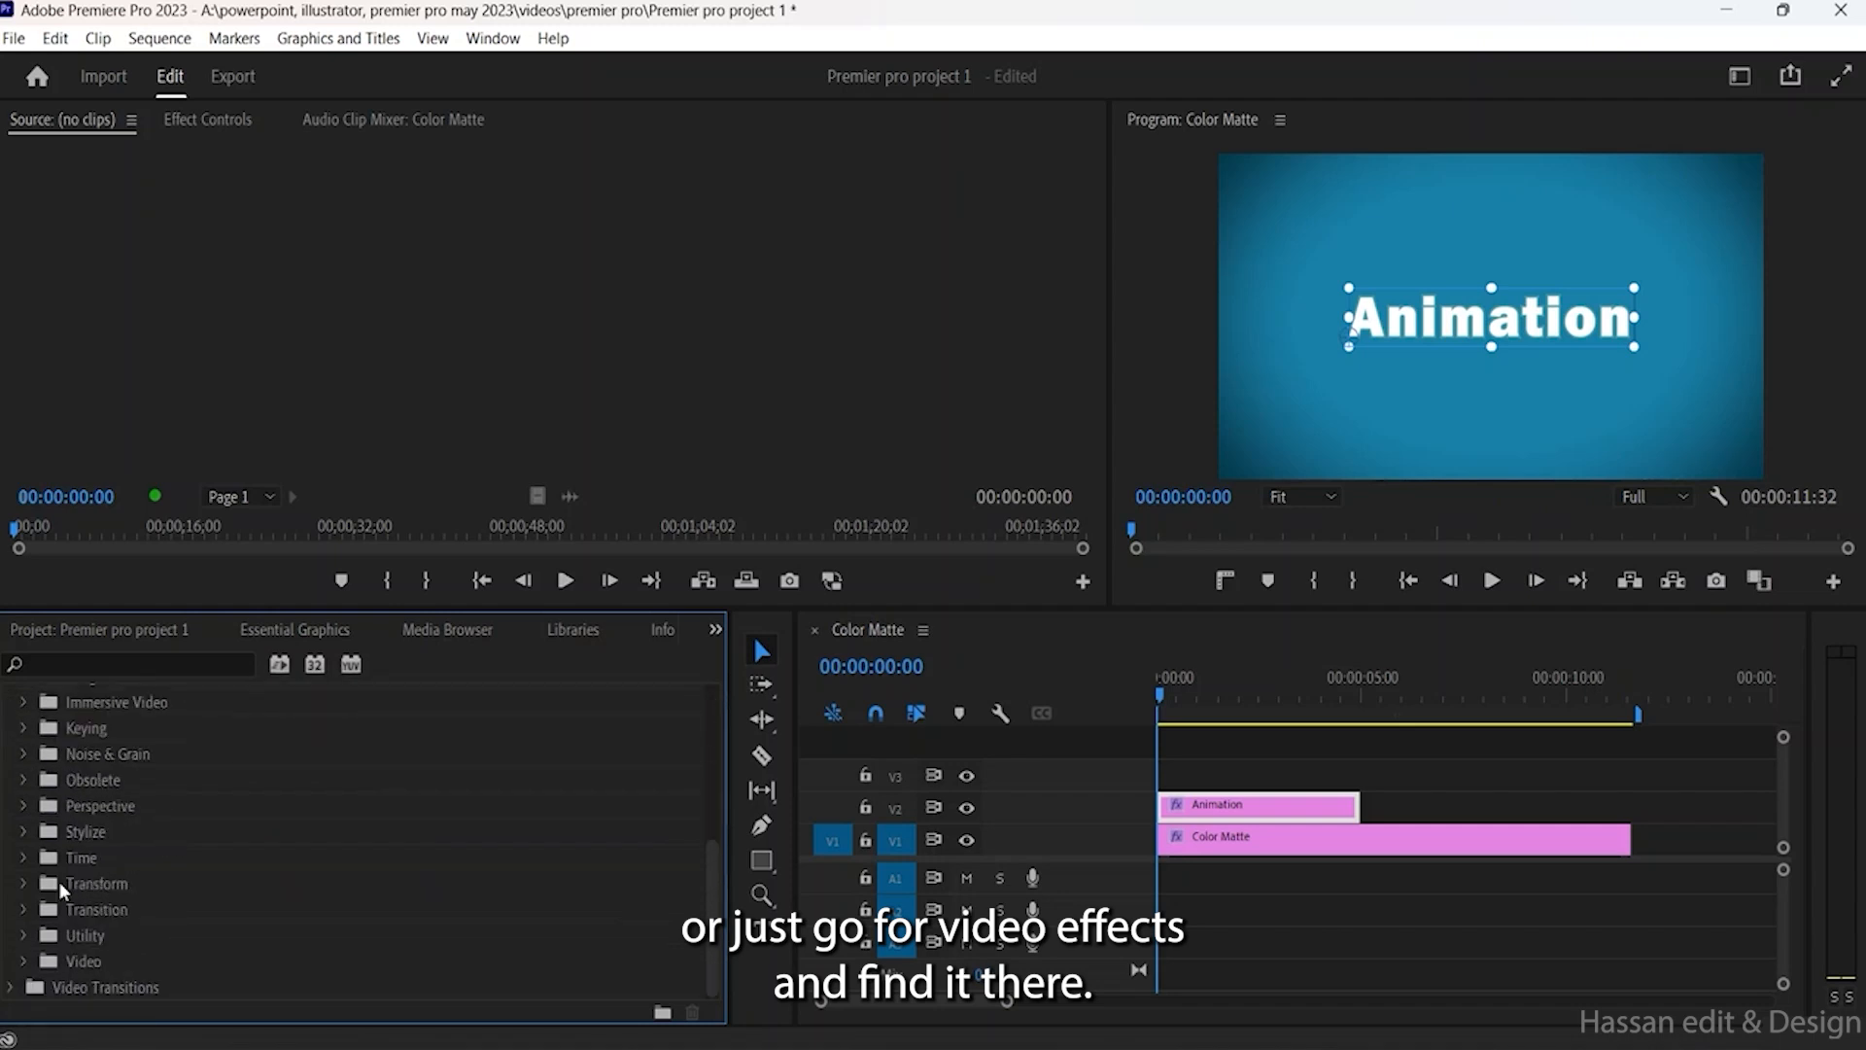
{"action": "scroll", "coordinate": [87, 880], "scroll_direction": "up", "scroll_amount": 5}
{"action": "left_click", "coordinate": [12, 802]}
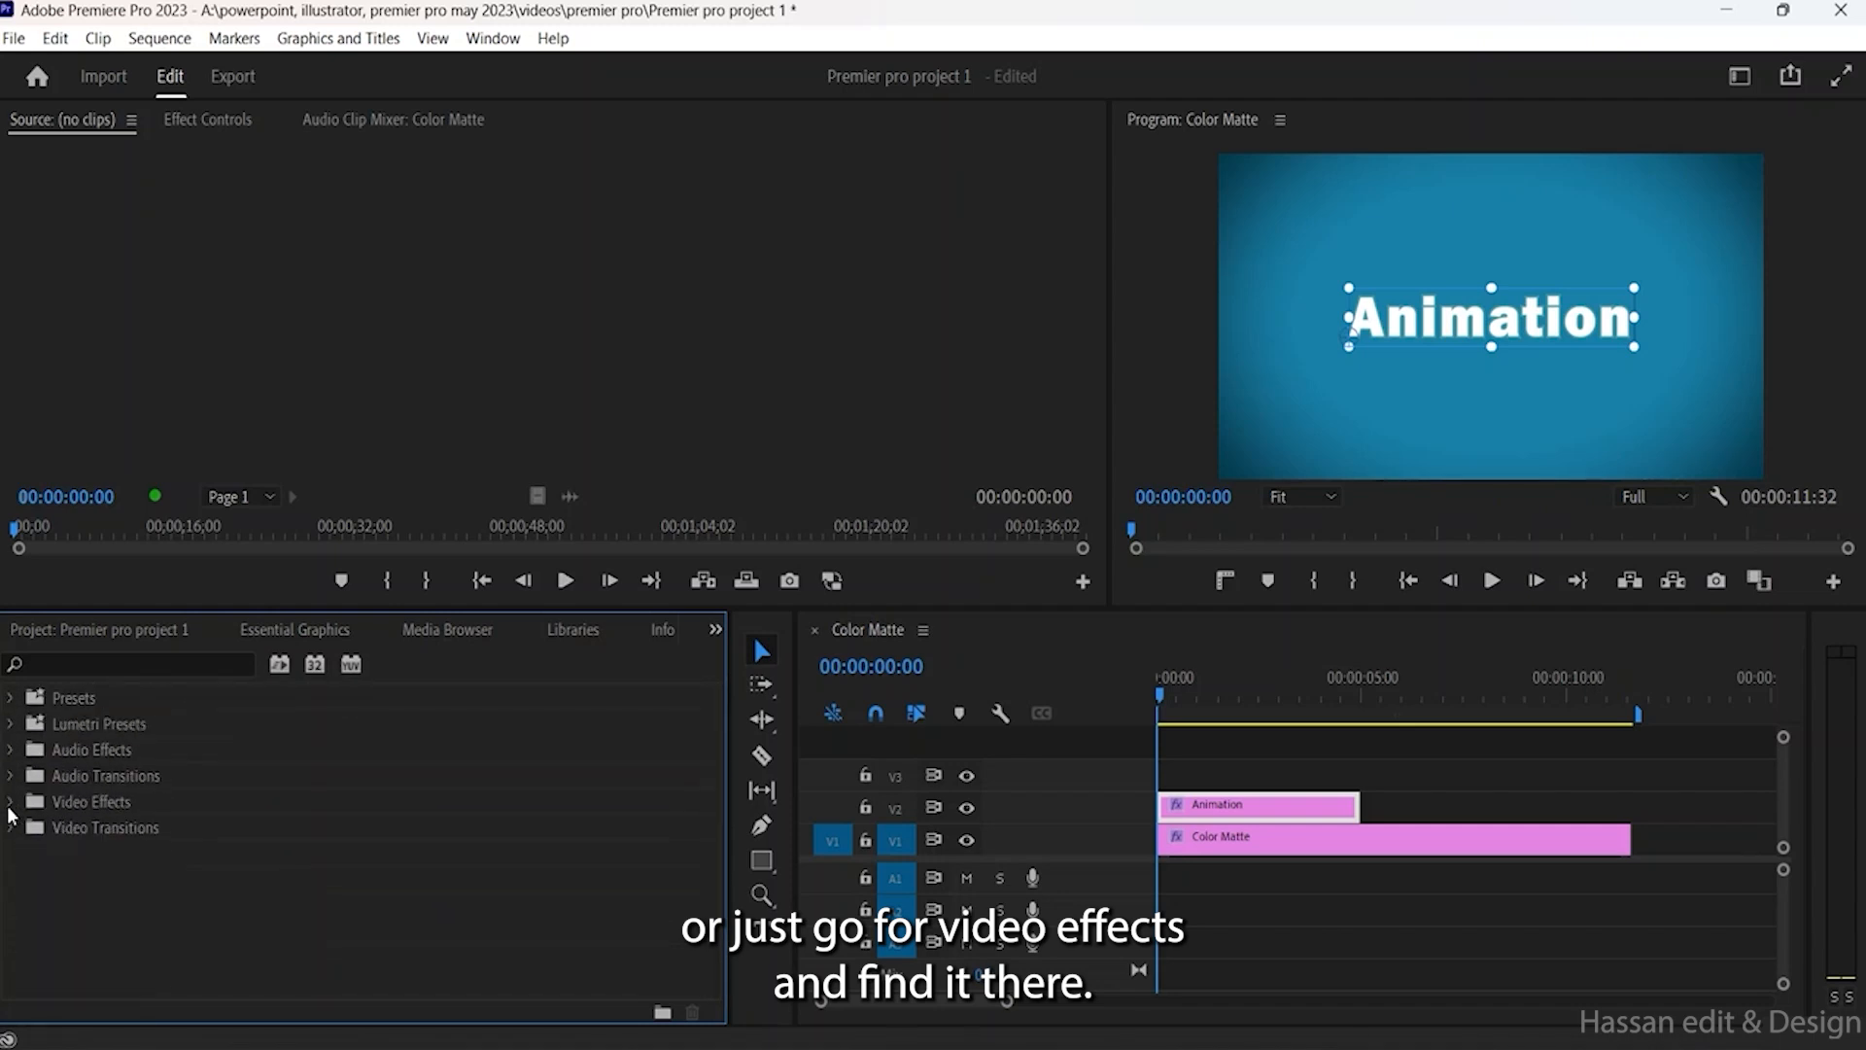
Step: Search the effects for "basic" and apply the Basic 3D perspective effect to the Animation clip
{"action": "left_click", "coordinate": [99, 665]}
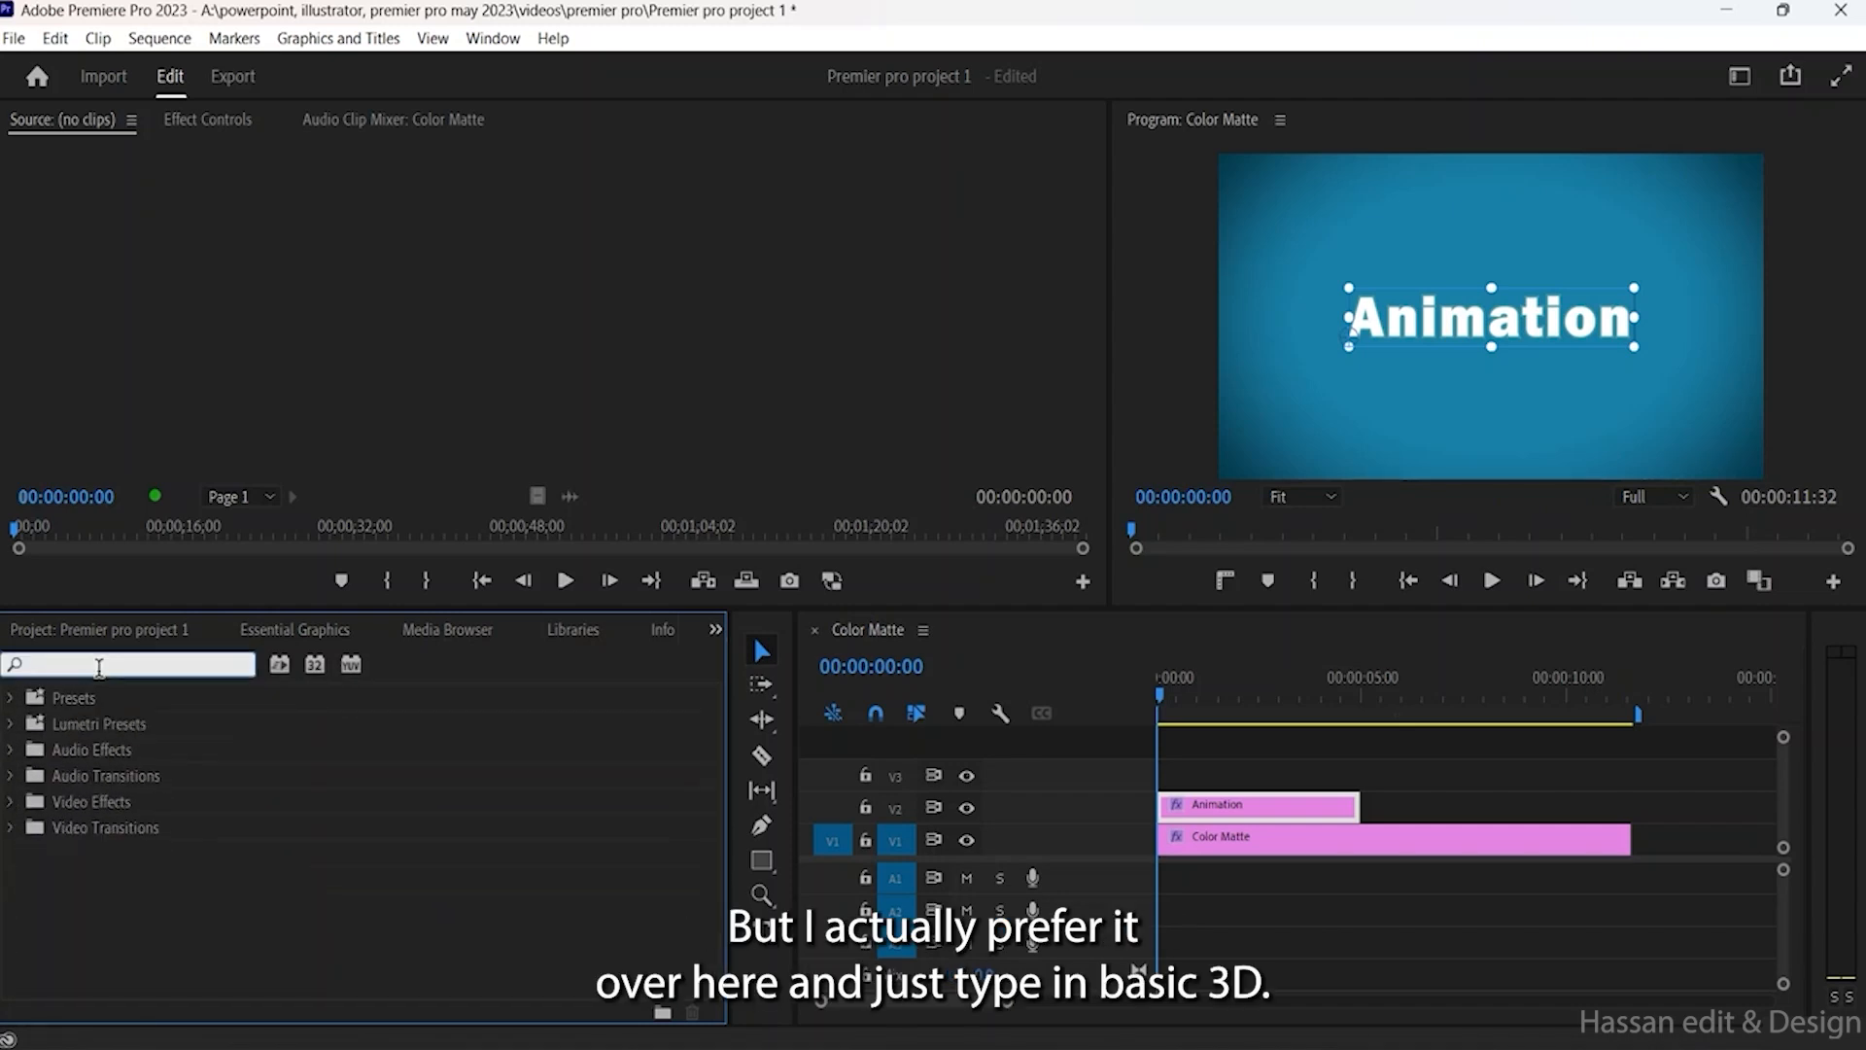
{"action": "type", "text": "ba"}
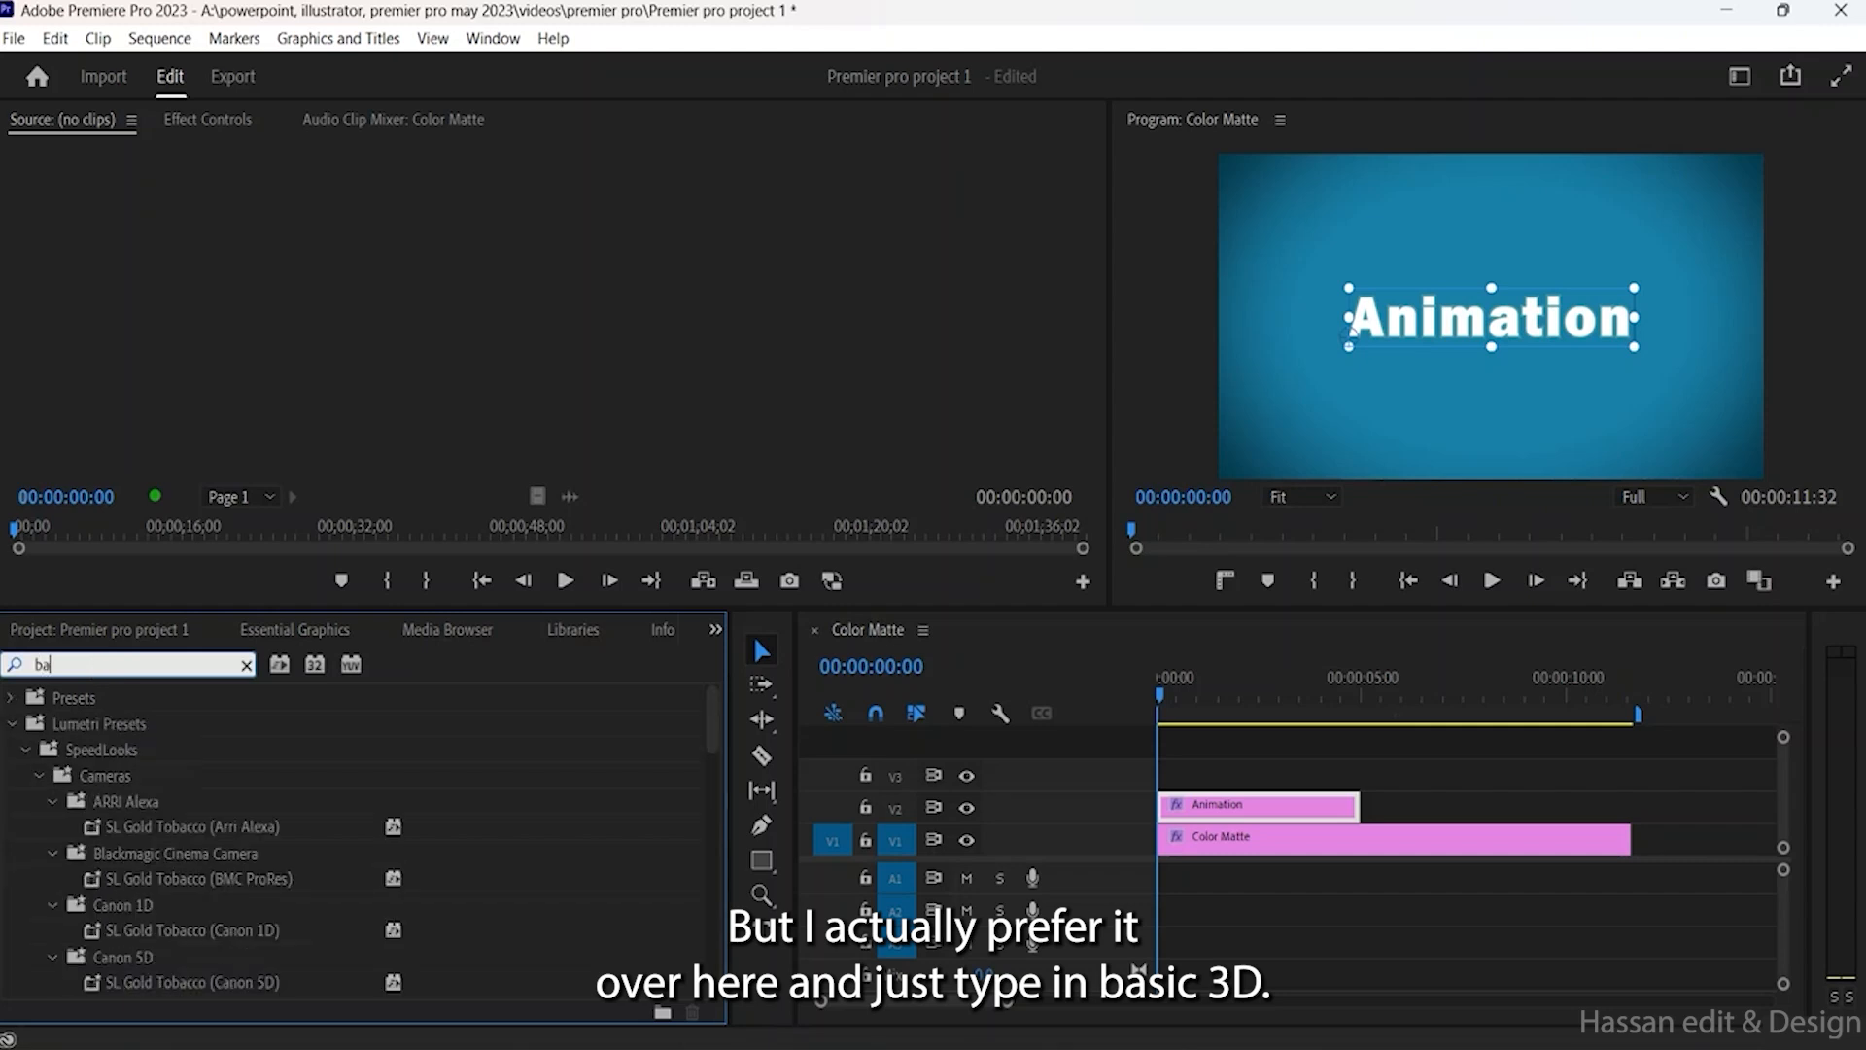
{"action": "type", "text": "sic"}
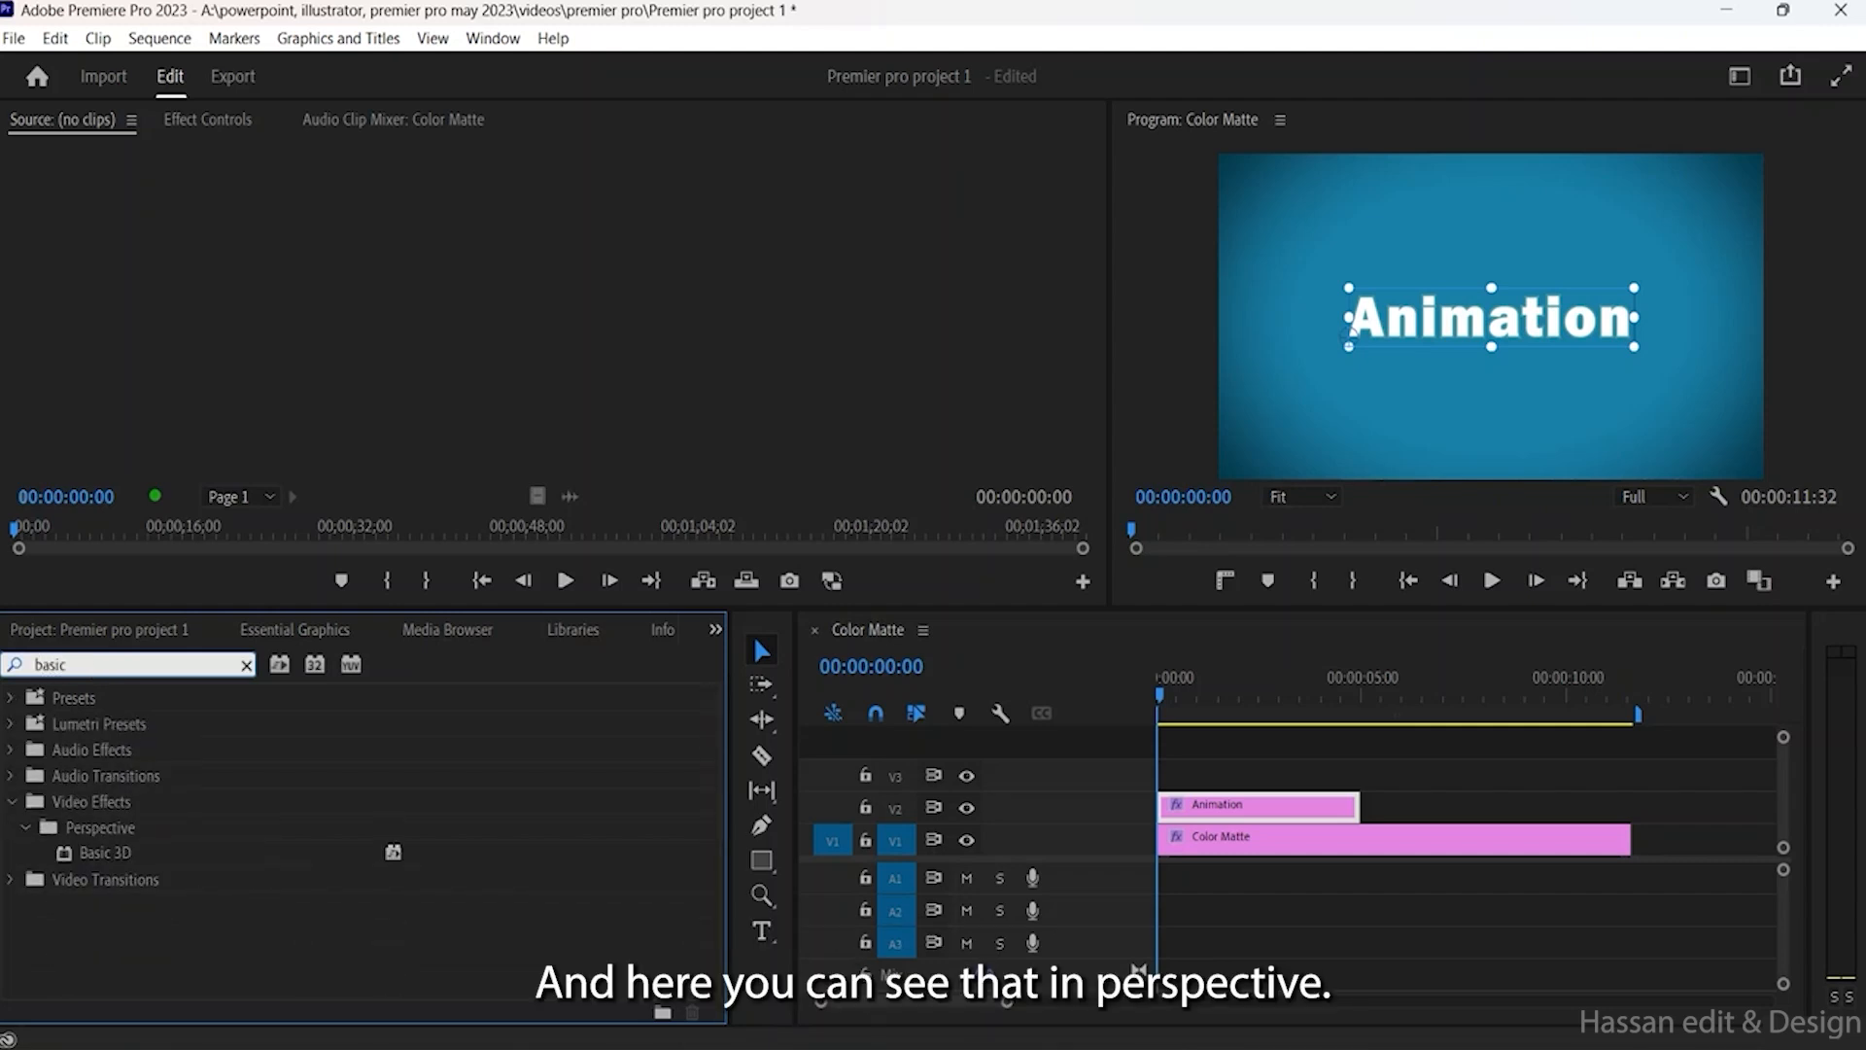
{"action": "left_click", "coordinate": [79, 851]}
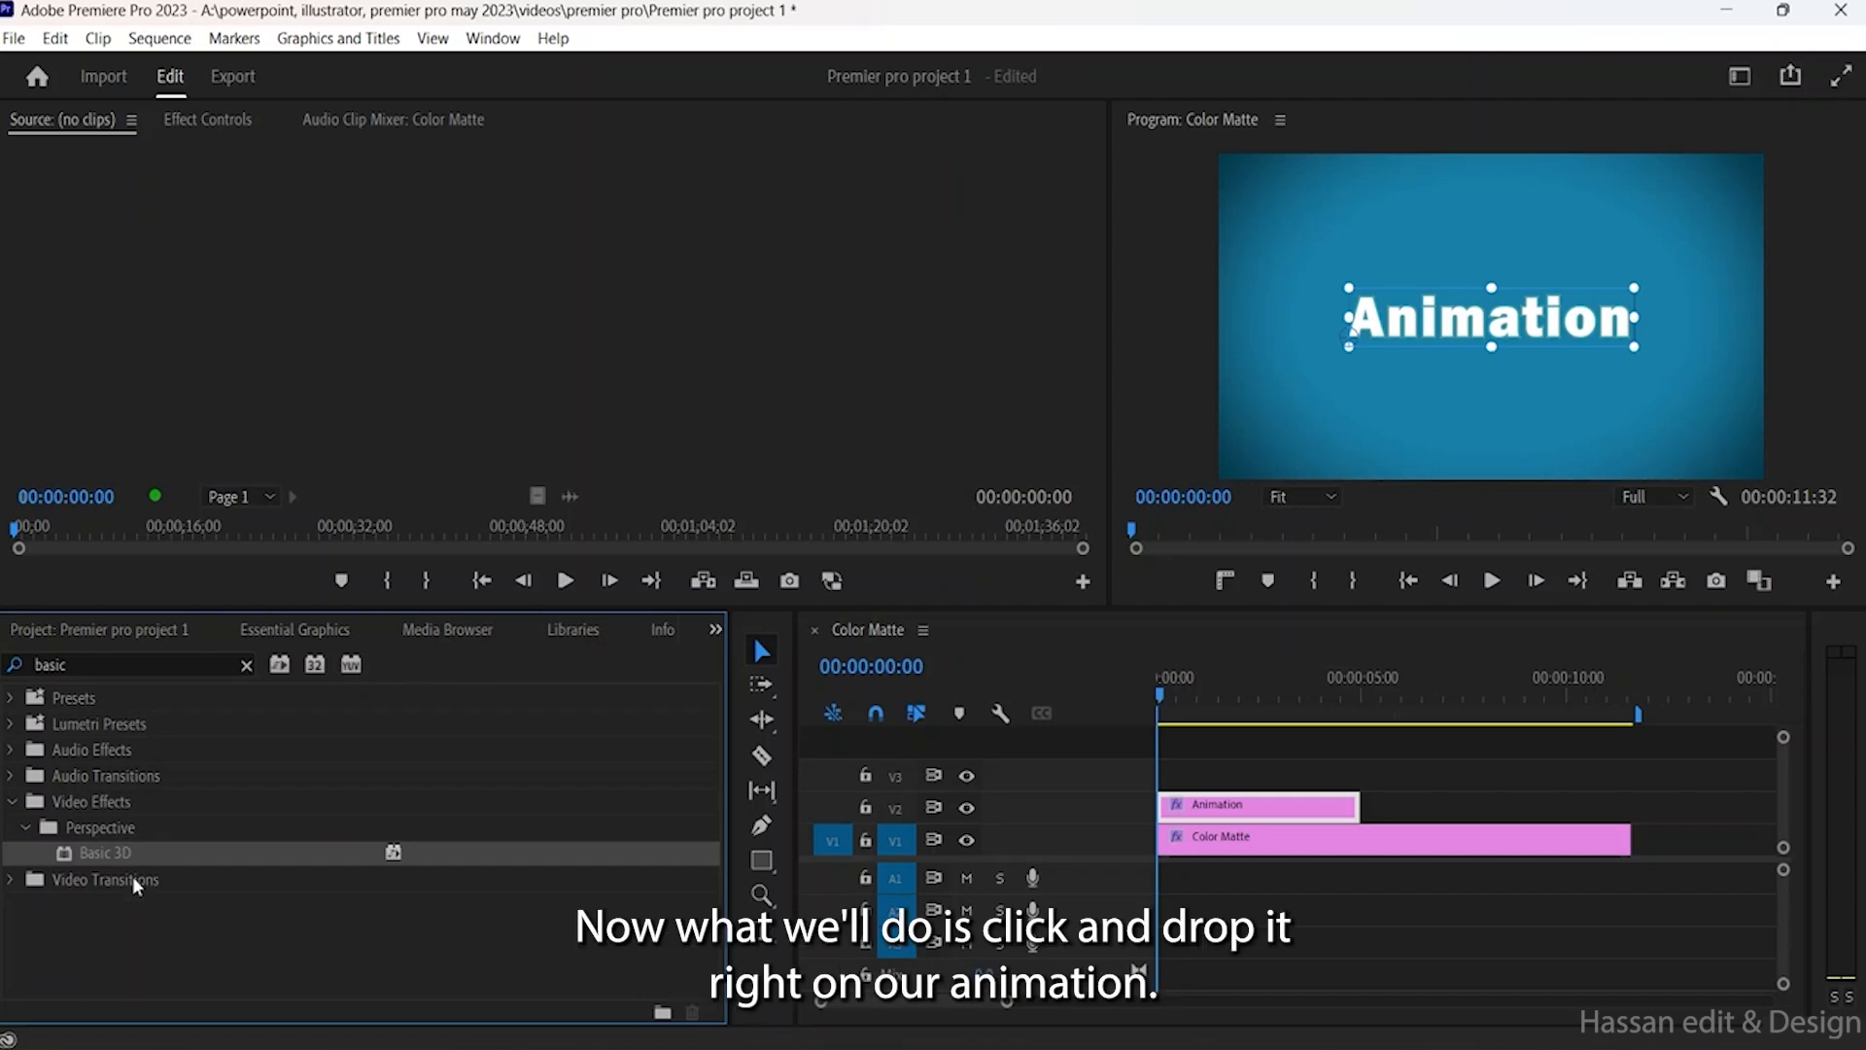
{"action": "left_click_drag", "start_coordinate": [95, 854], "coordinate": [1275, 807]}
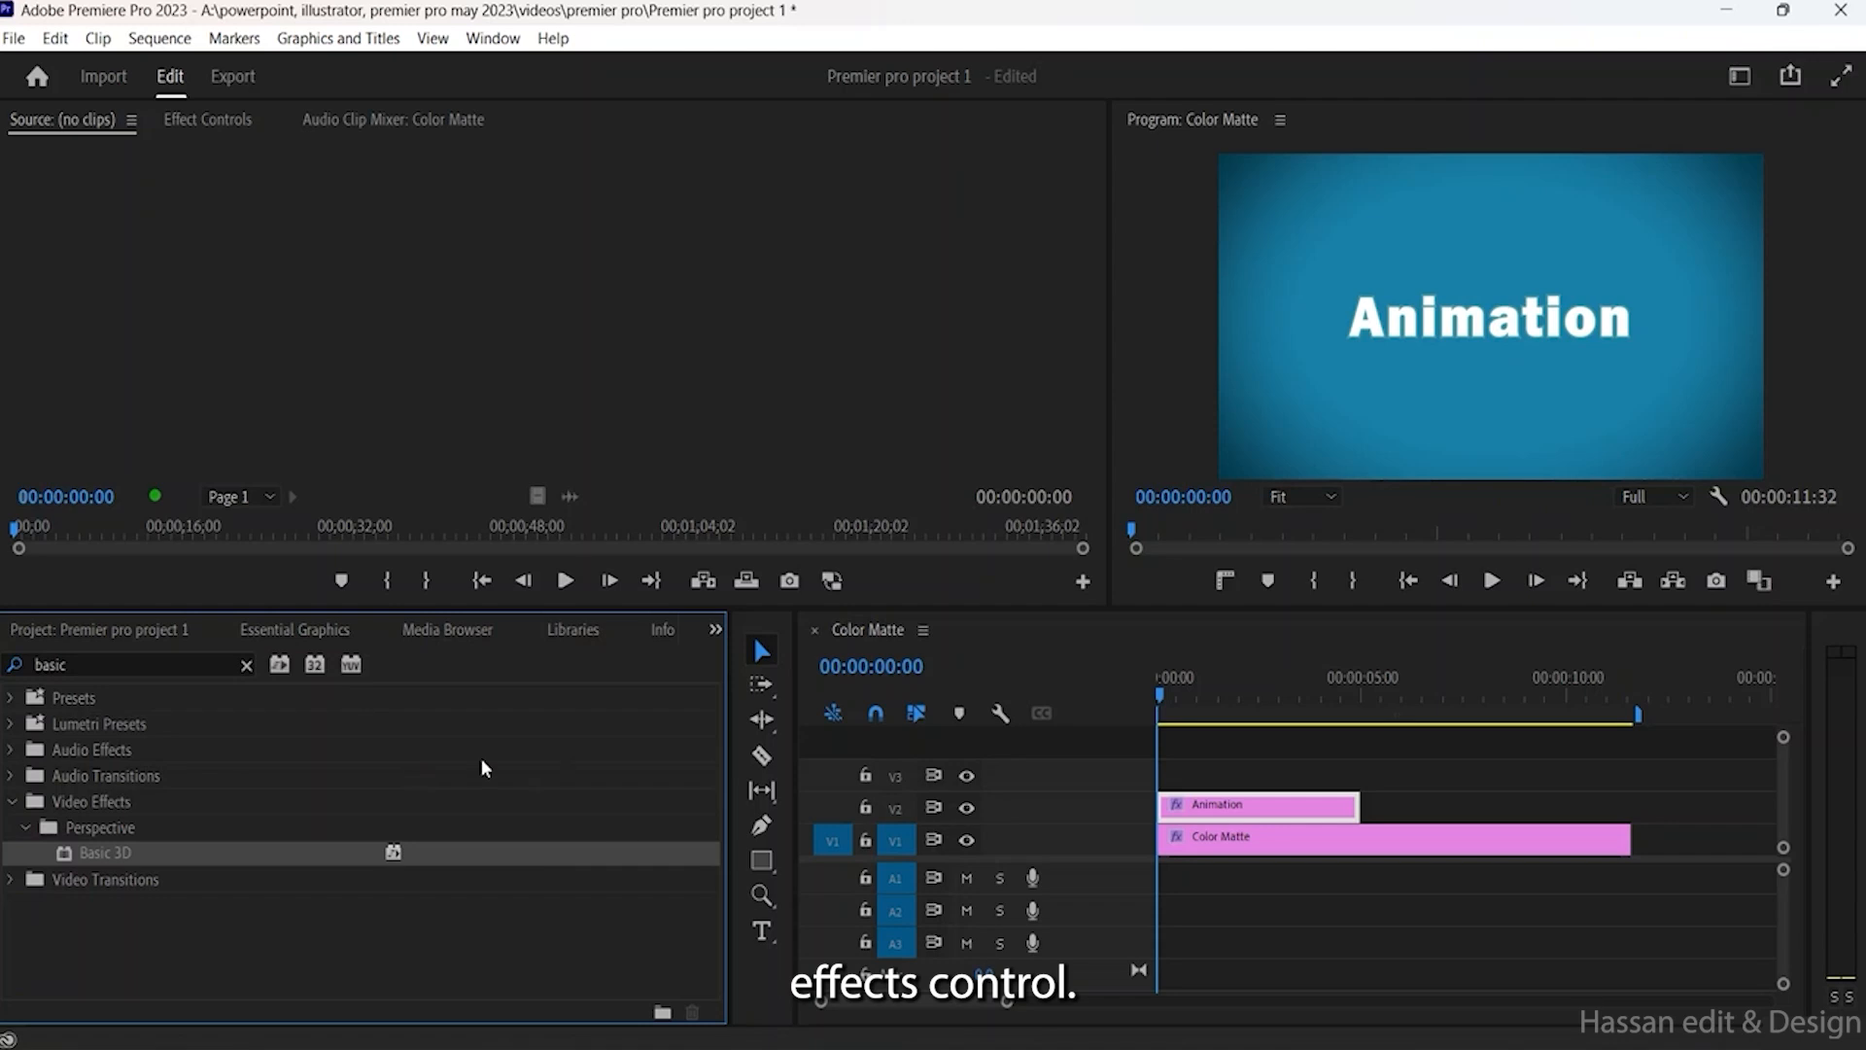
Step: Set the Basic 3D Tilt of the Animation clip to 90° and keyframe it at the clip's start
{"action": "left_click", "coordinate": [209, 120]}
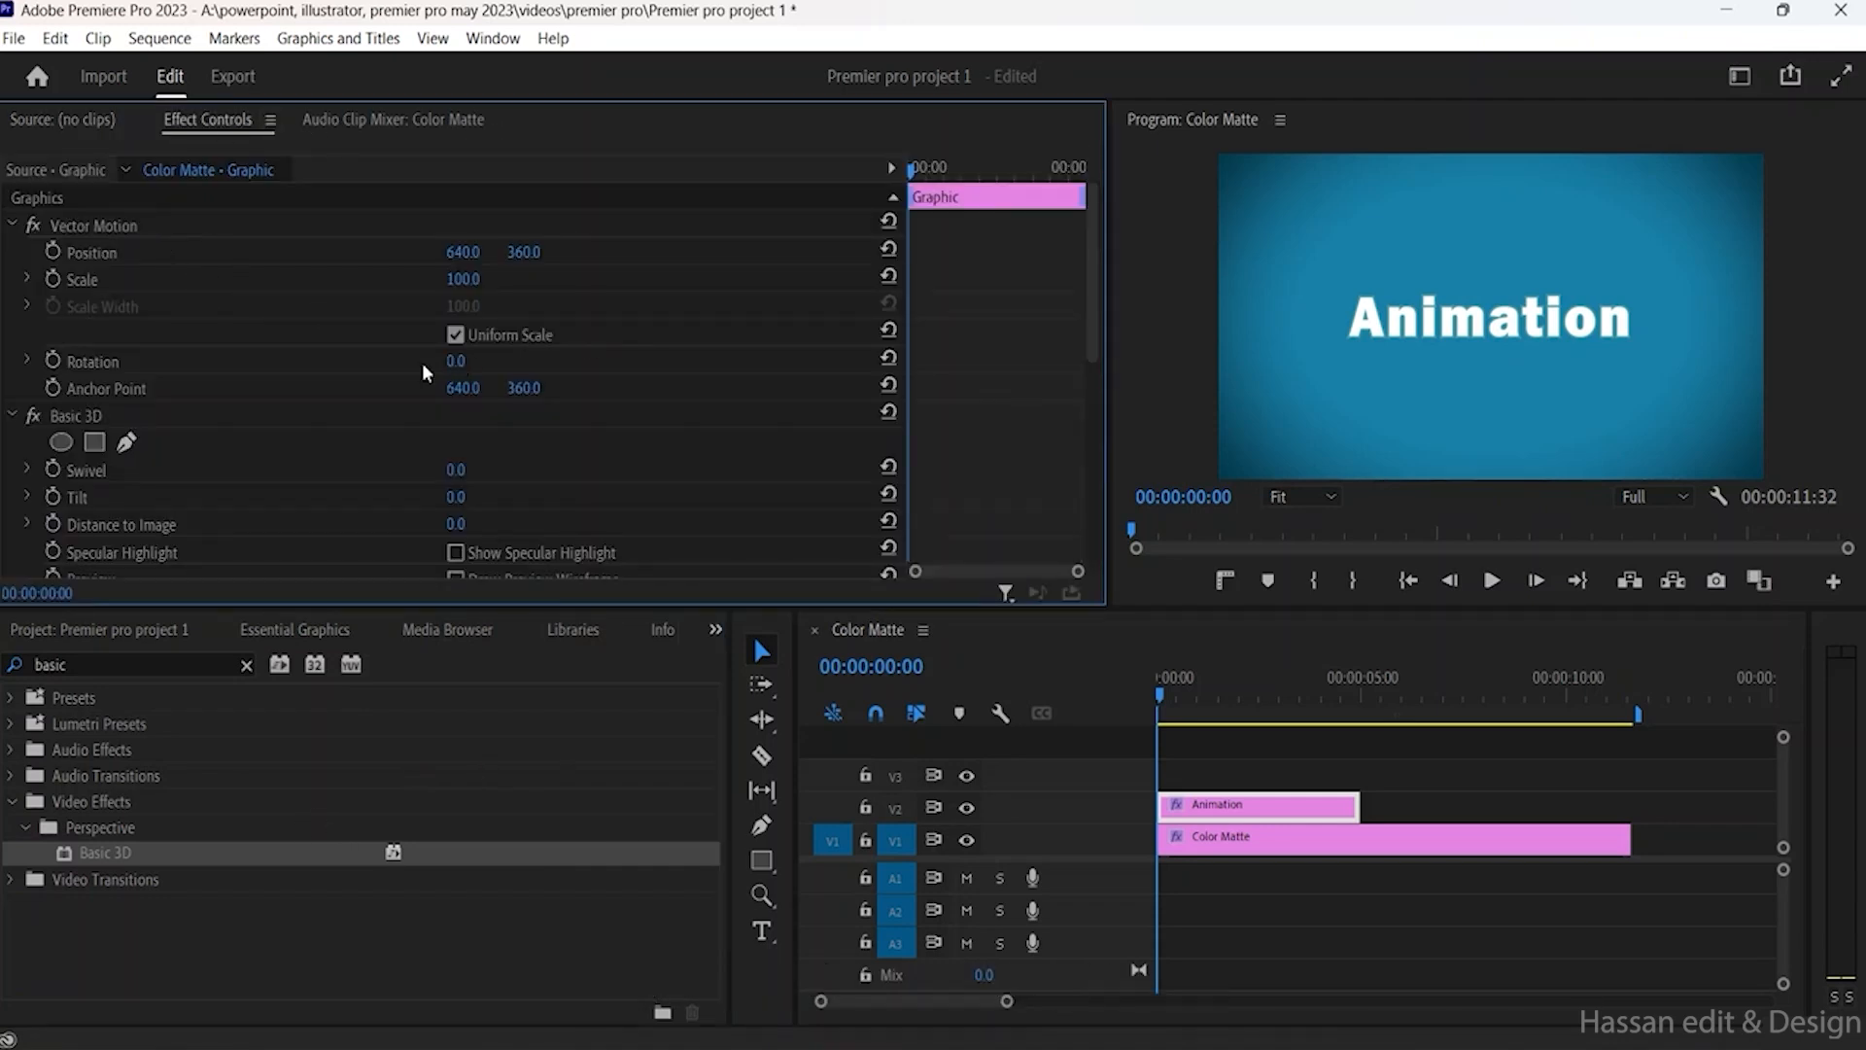
{"action": "scroll", "coordinate": [421, 364], "scroll_direction": "down", "scroll_amount": 2}
{"action": "scroll", "coordinate": [78, 419], "scroll_direction": "down", "scroll_amount": 2}
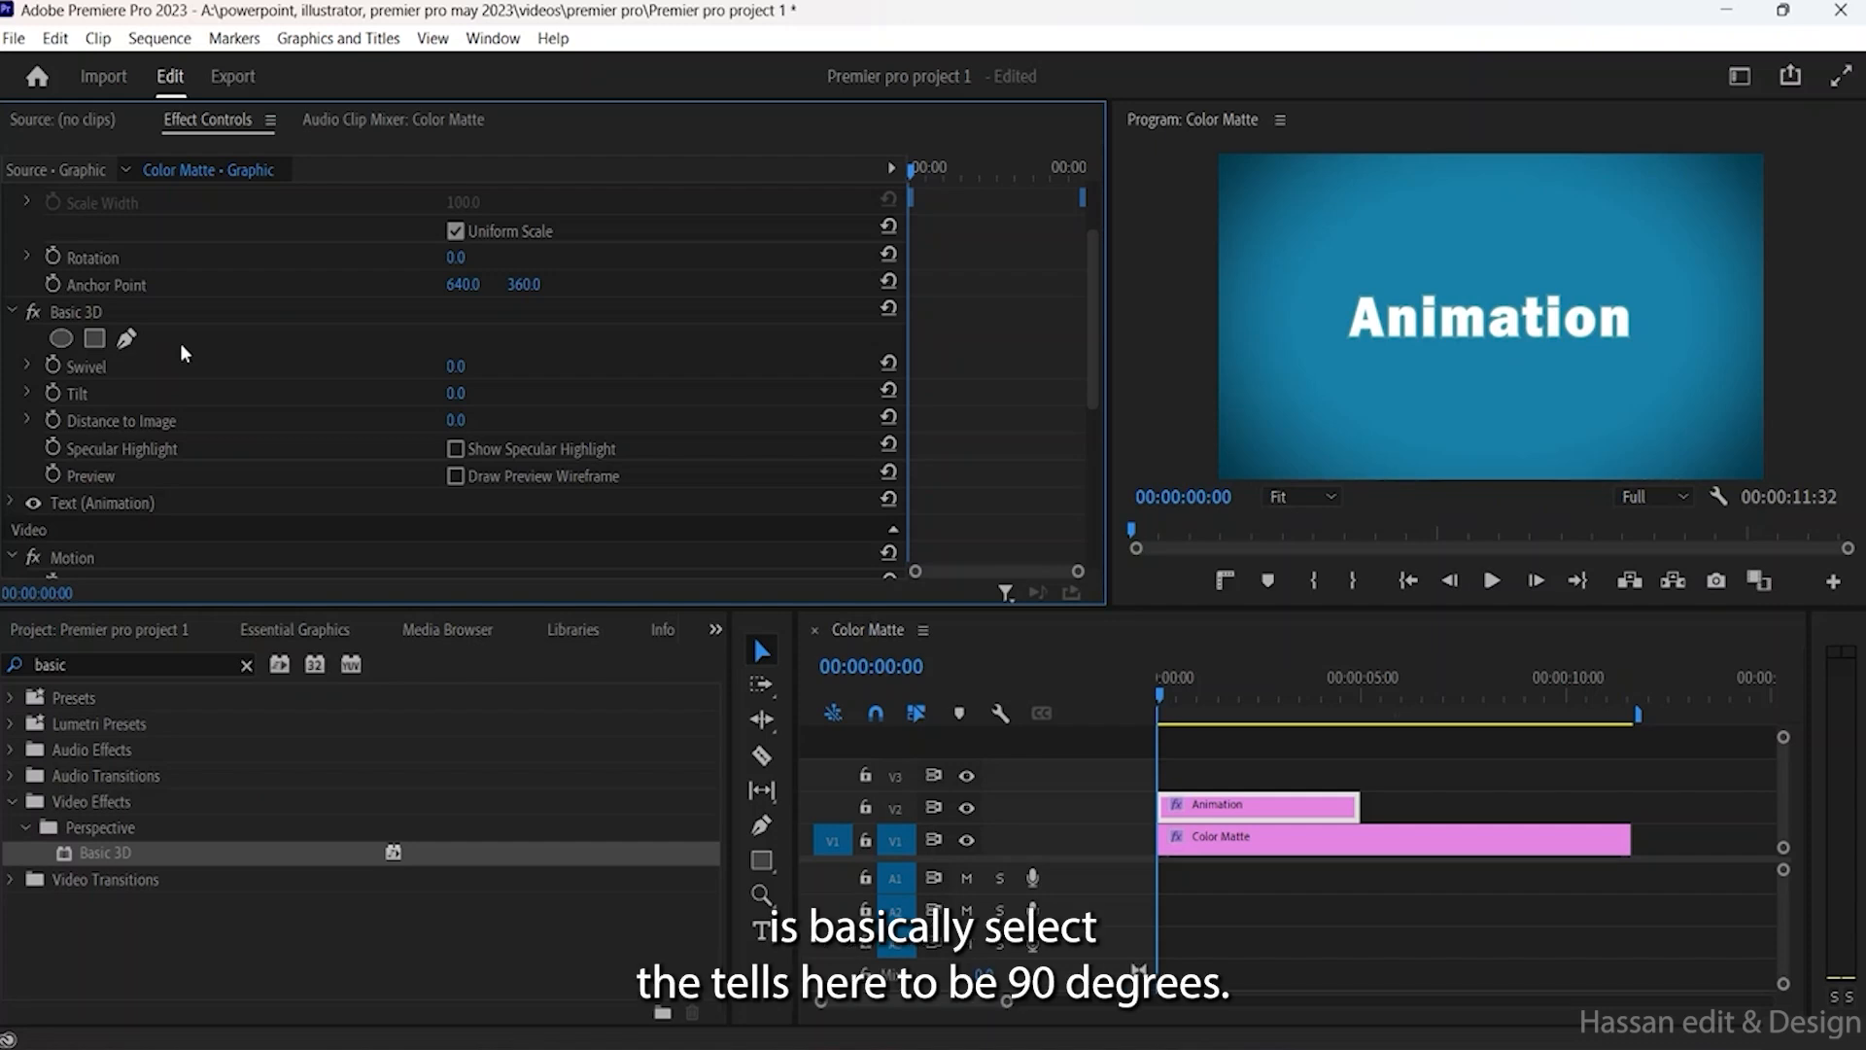
{"action": "left_click", "coordinate": [458, 393]}
{"action": "type", "text": "90"}
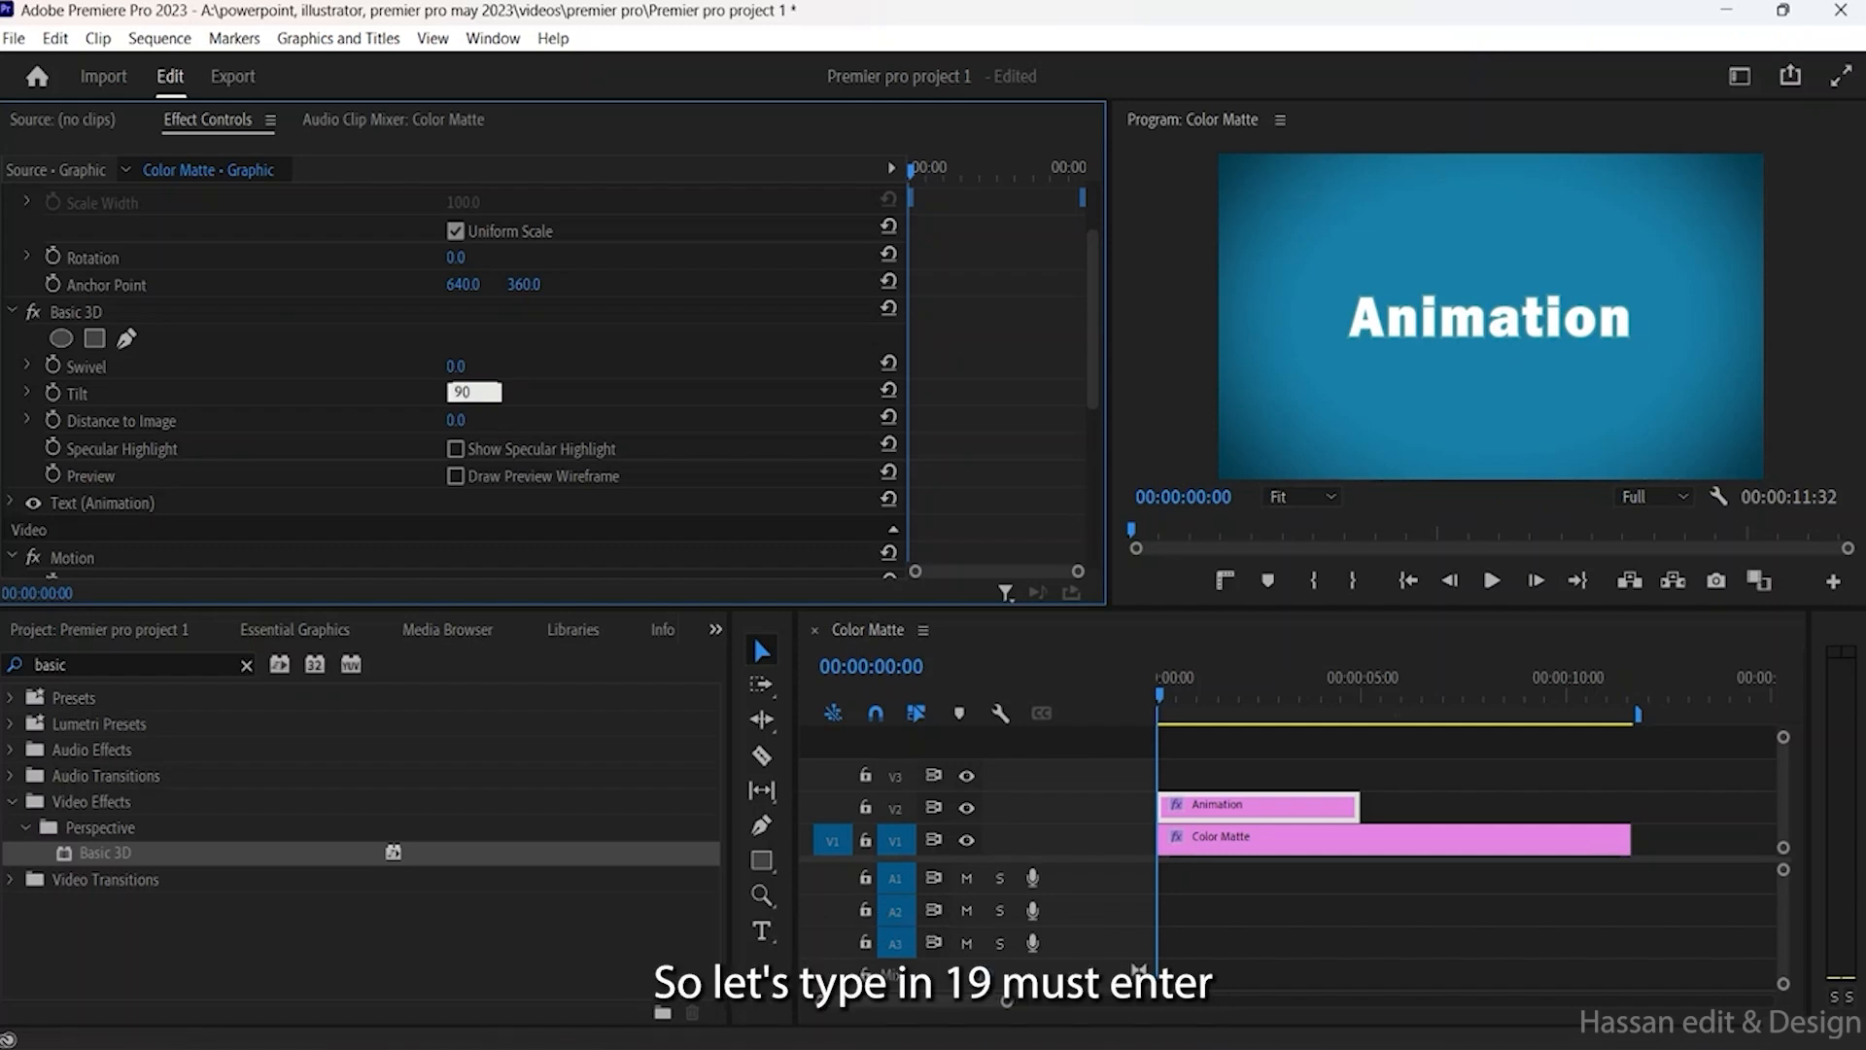
{"action": "key", "text": "Return"}
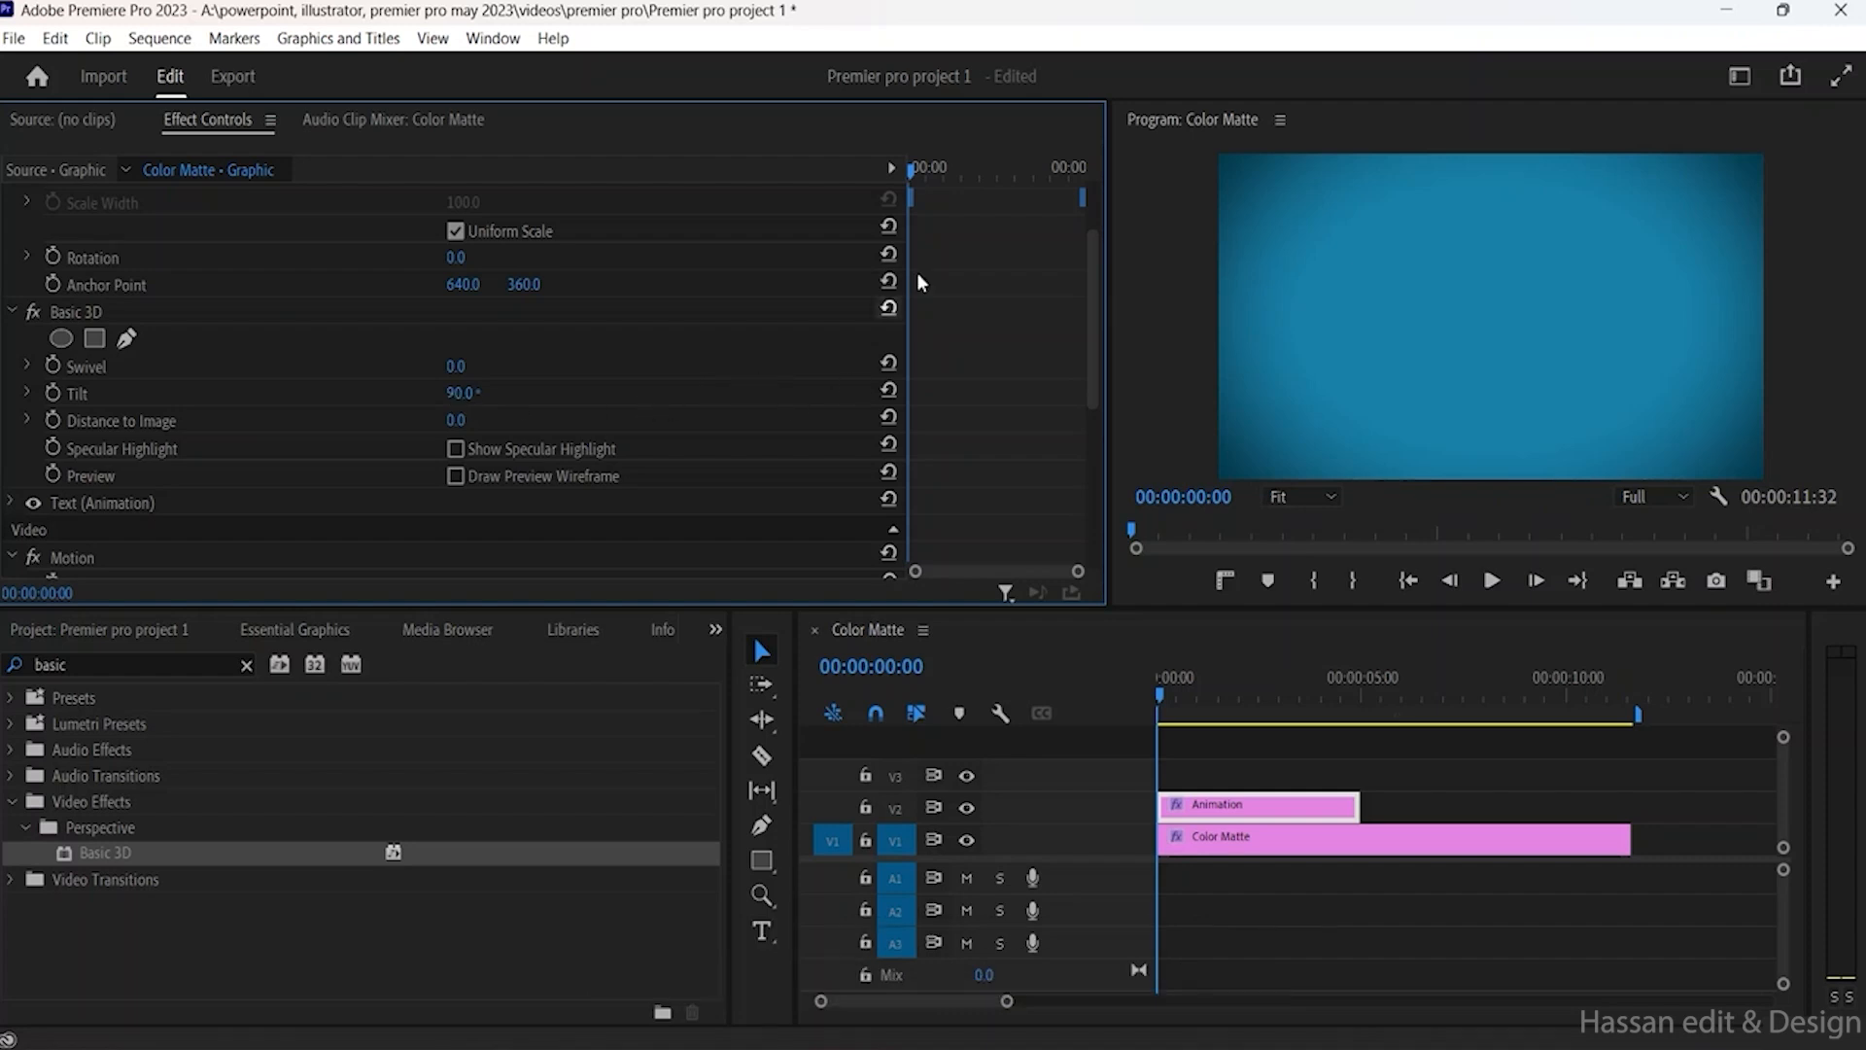
{"action": "mouse_move", "coordinate": [908, 167]}
{"action": "left_mouse_down"}
{"action": "mouse_move", "coordinate": [1079, 171]}
{"action": "mouse_move", "coordinate": [894, 184]}
{"action": "left_mouse_up"}
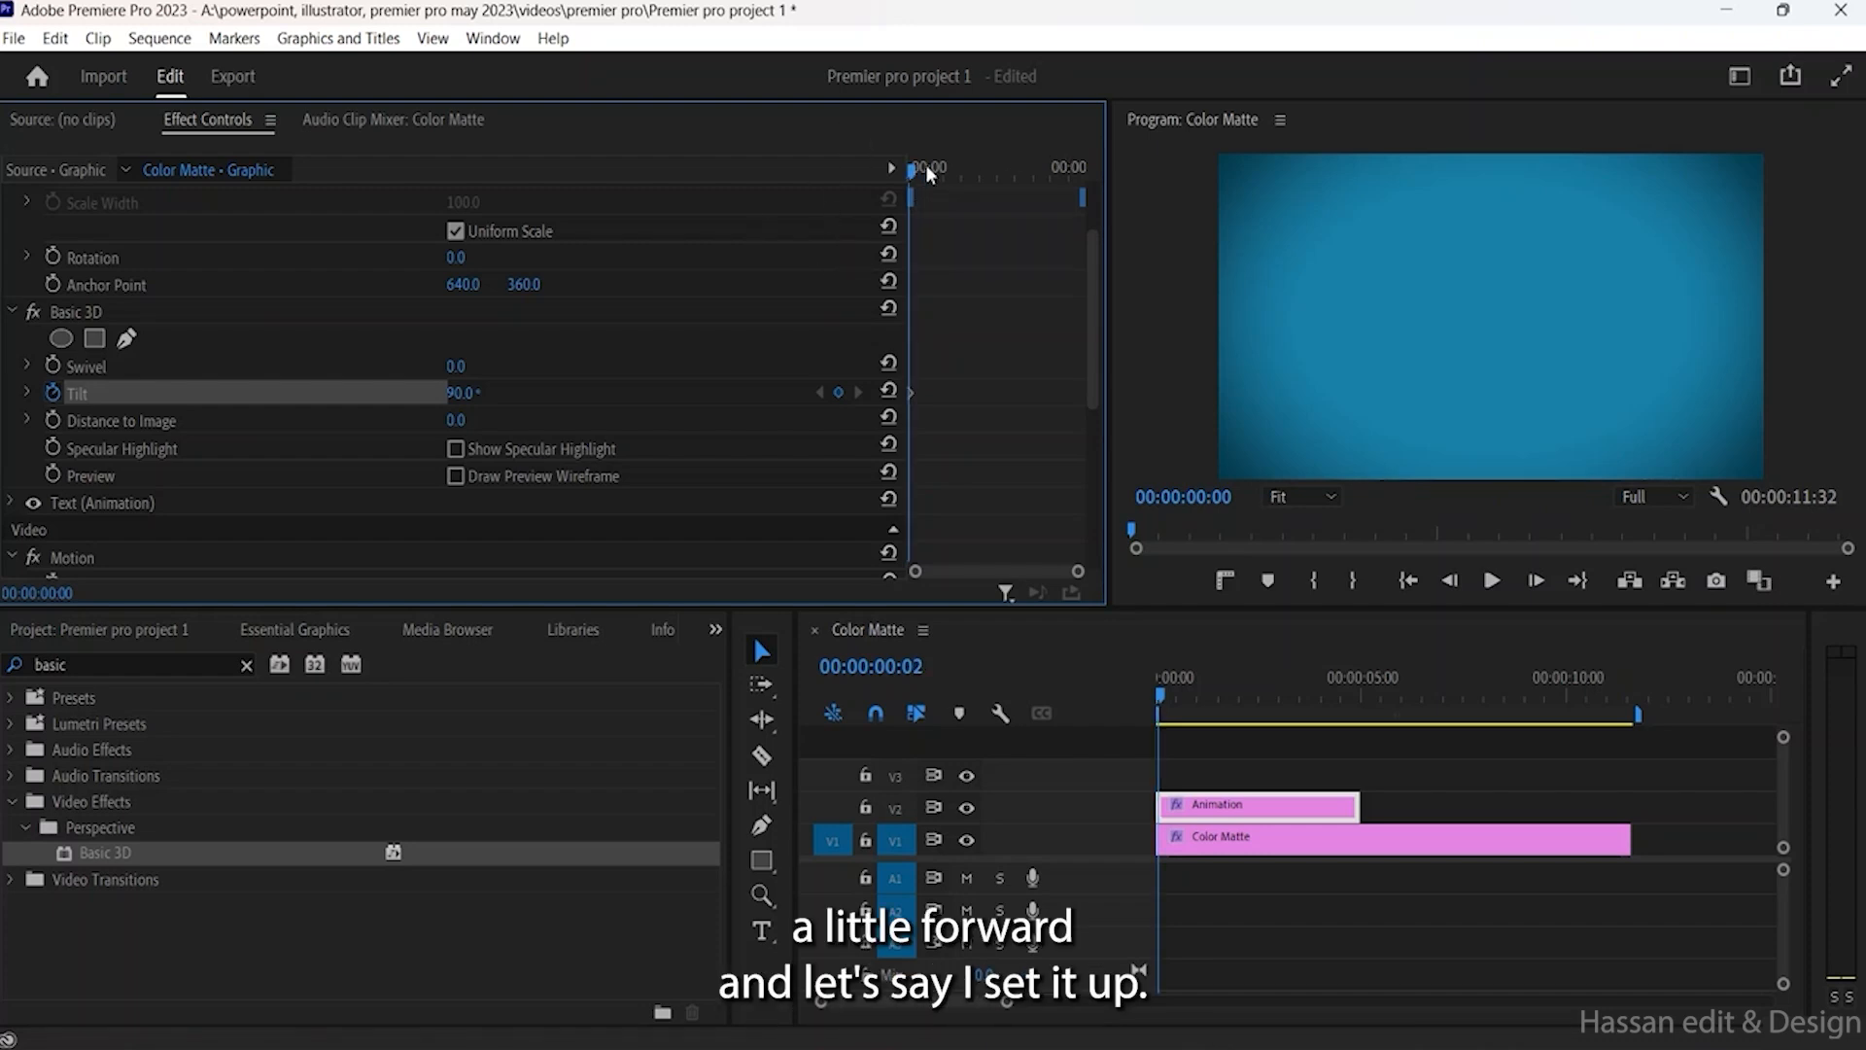
Step: Add a second Tilt keyframe at 00:00:01:41 and set its value to 2x0.0°
{"action": "left_click_drag", "start_coordinate": [926, 167], "coordinate": [973, 167]}
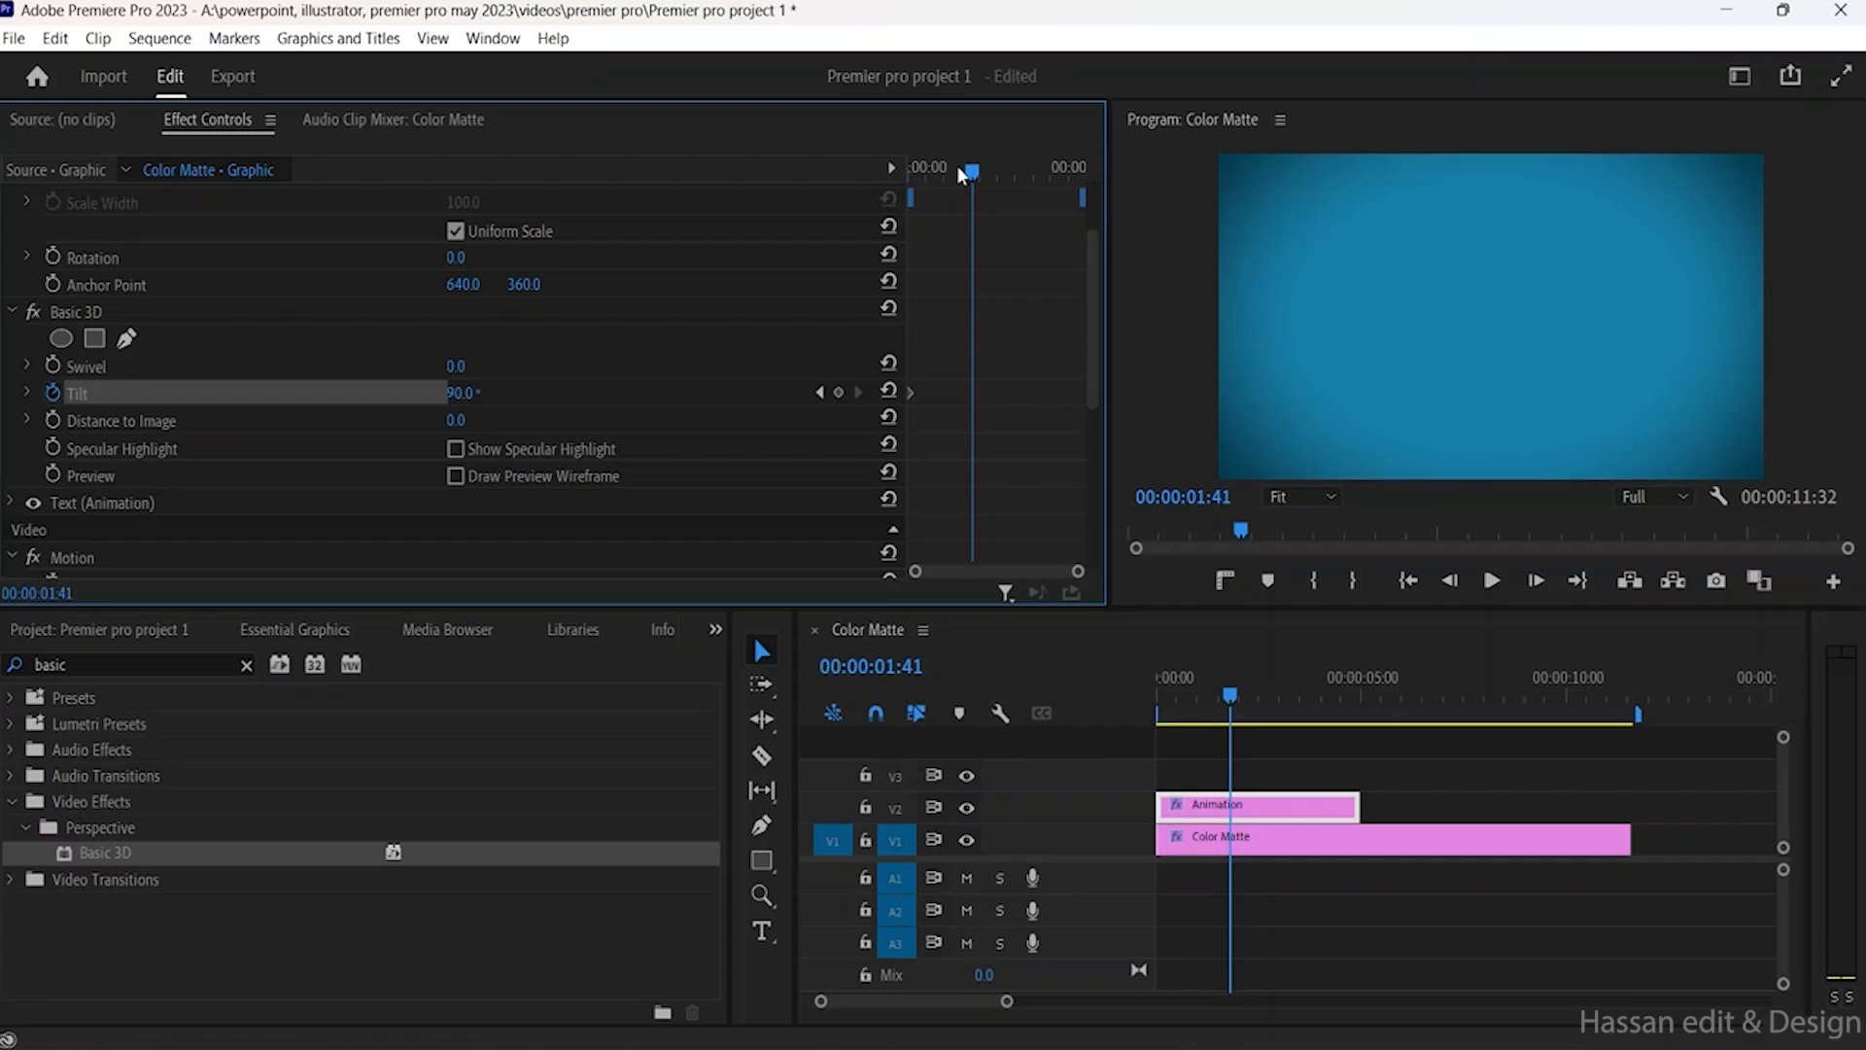
{"action": "left_click", "coordinate": [838, 392]}
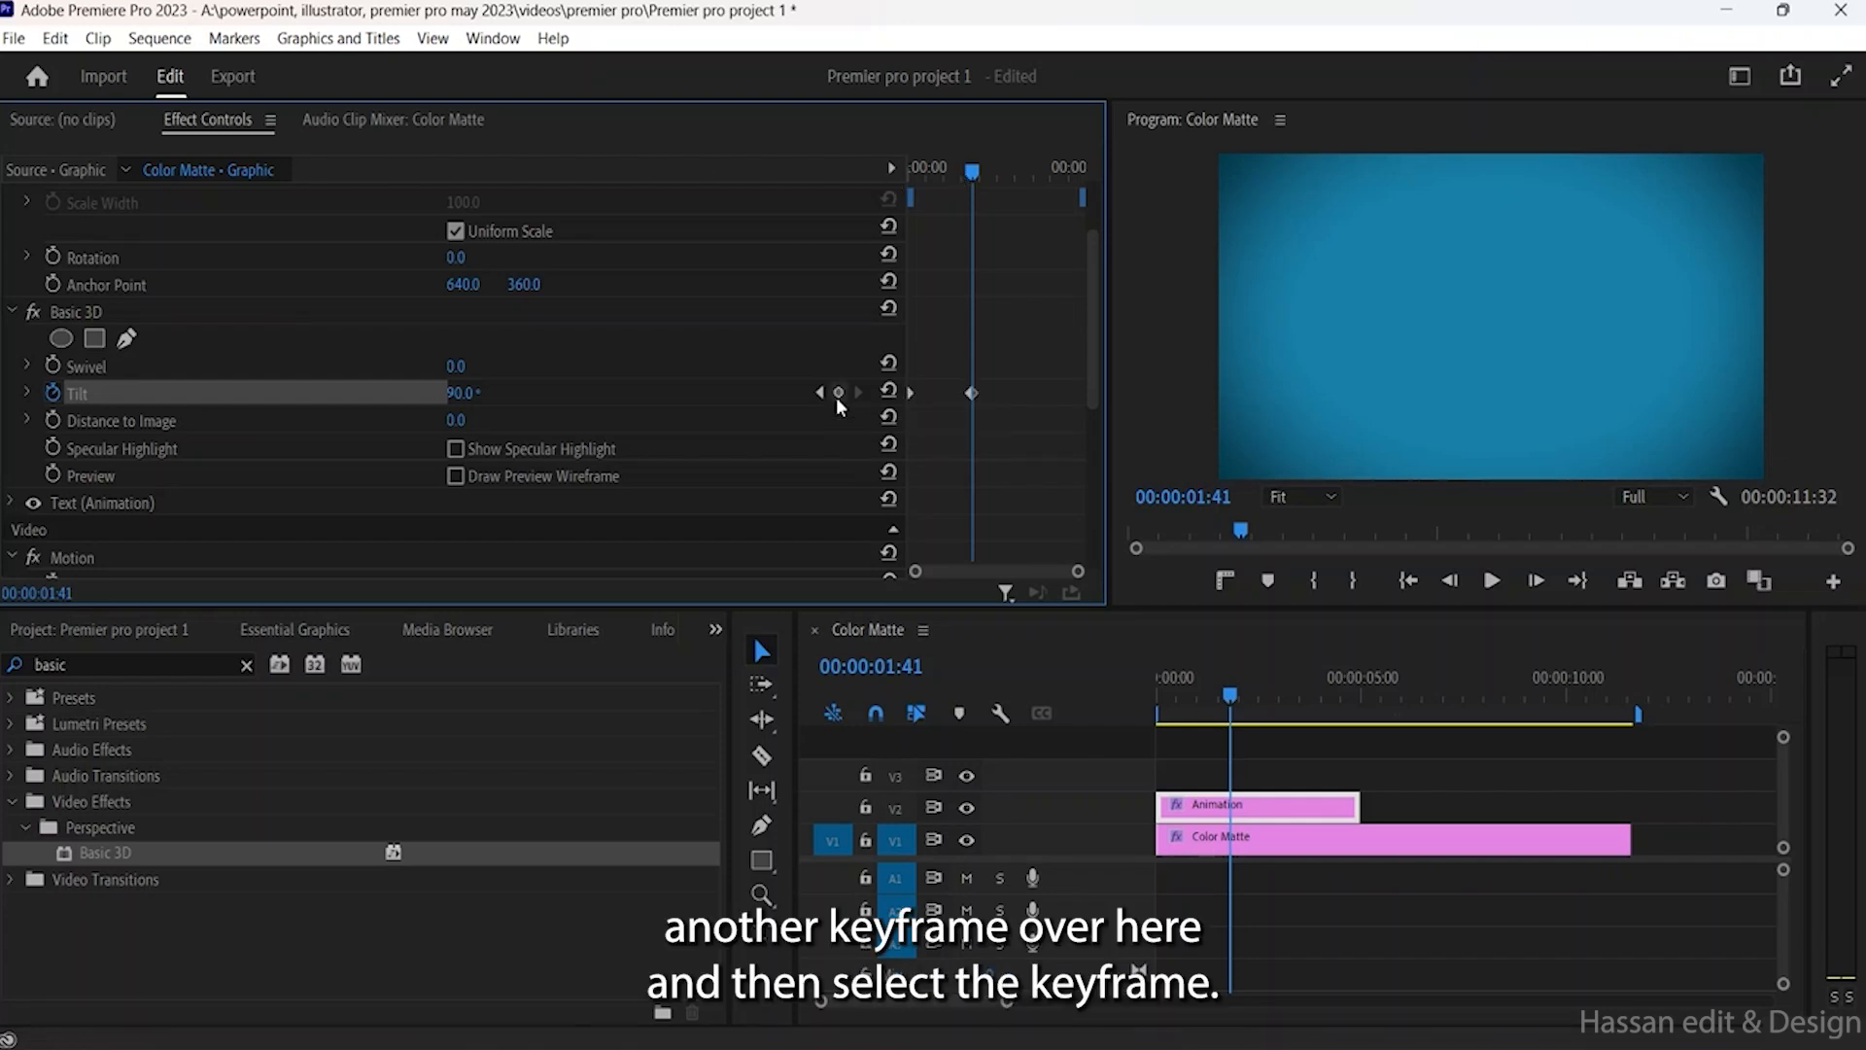
{"action": "left_click", "coordinate": [972, 393]}
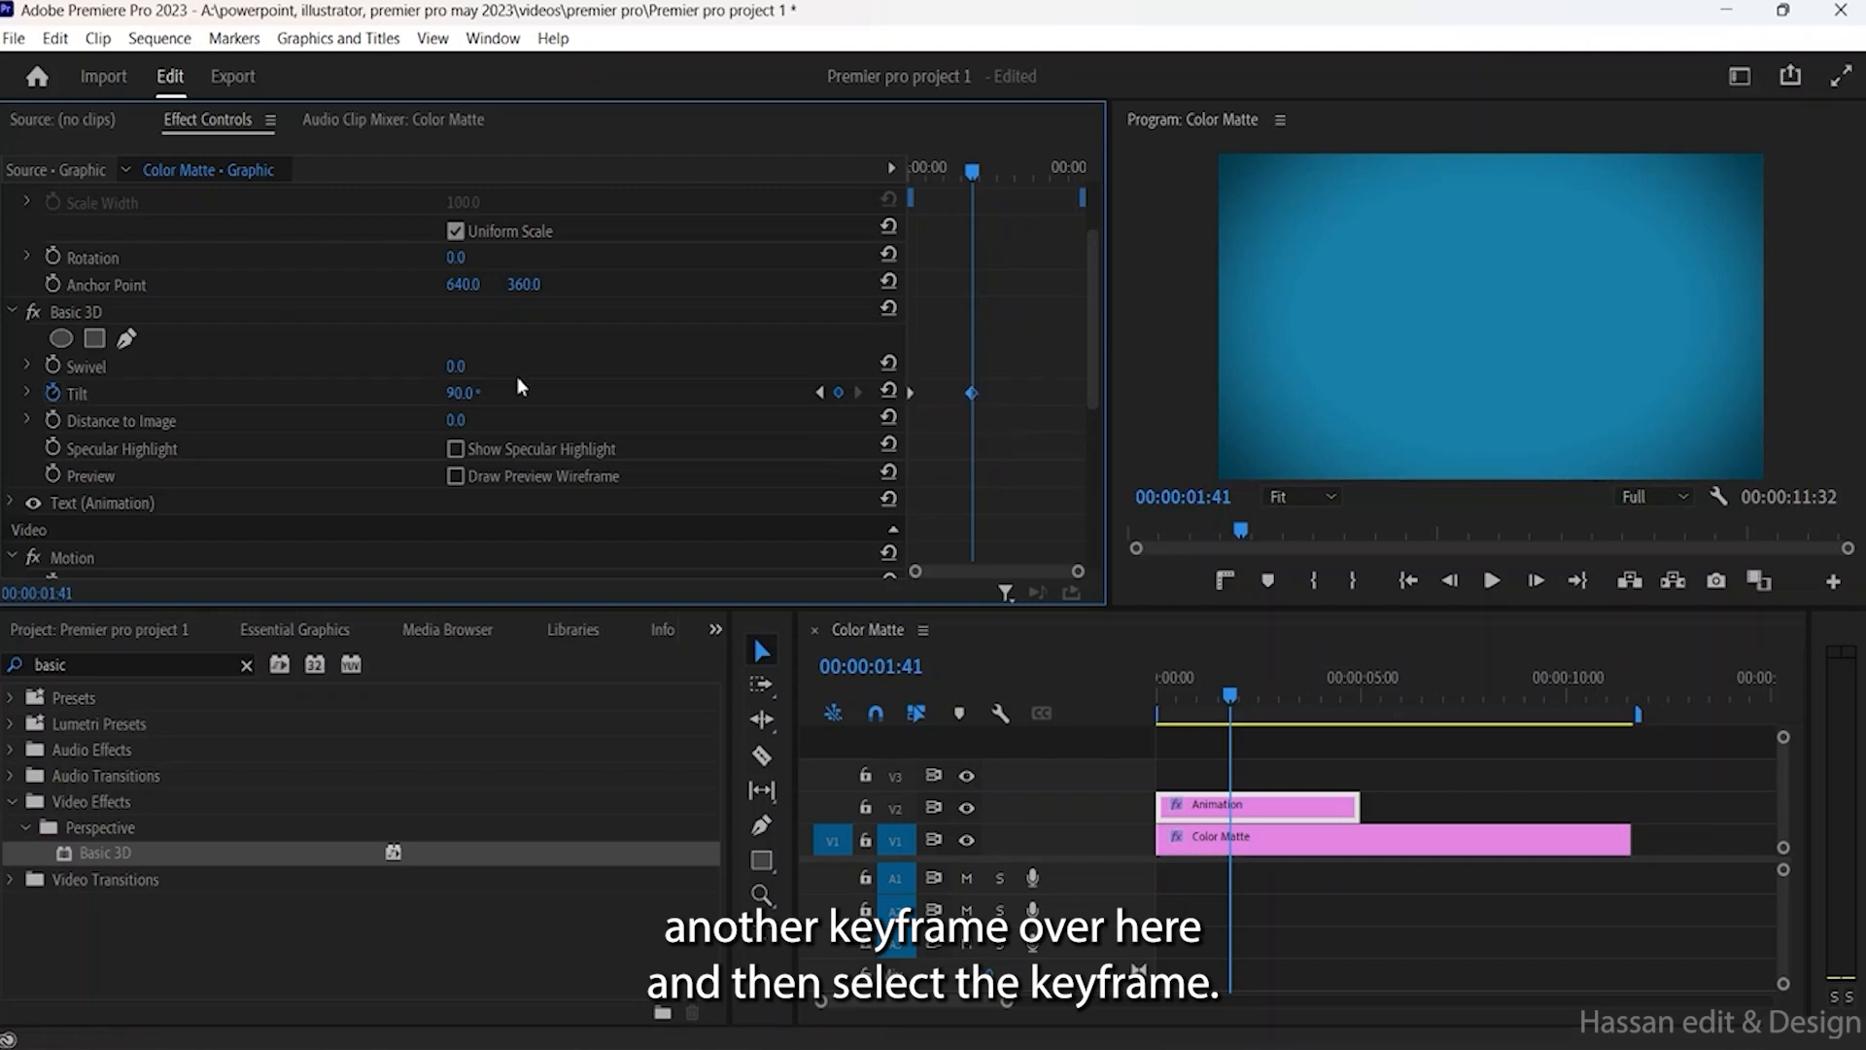
{"action": "left_click", "coordinate": [459, 400]}
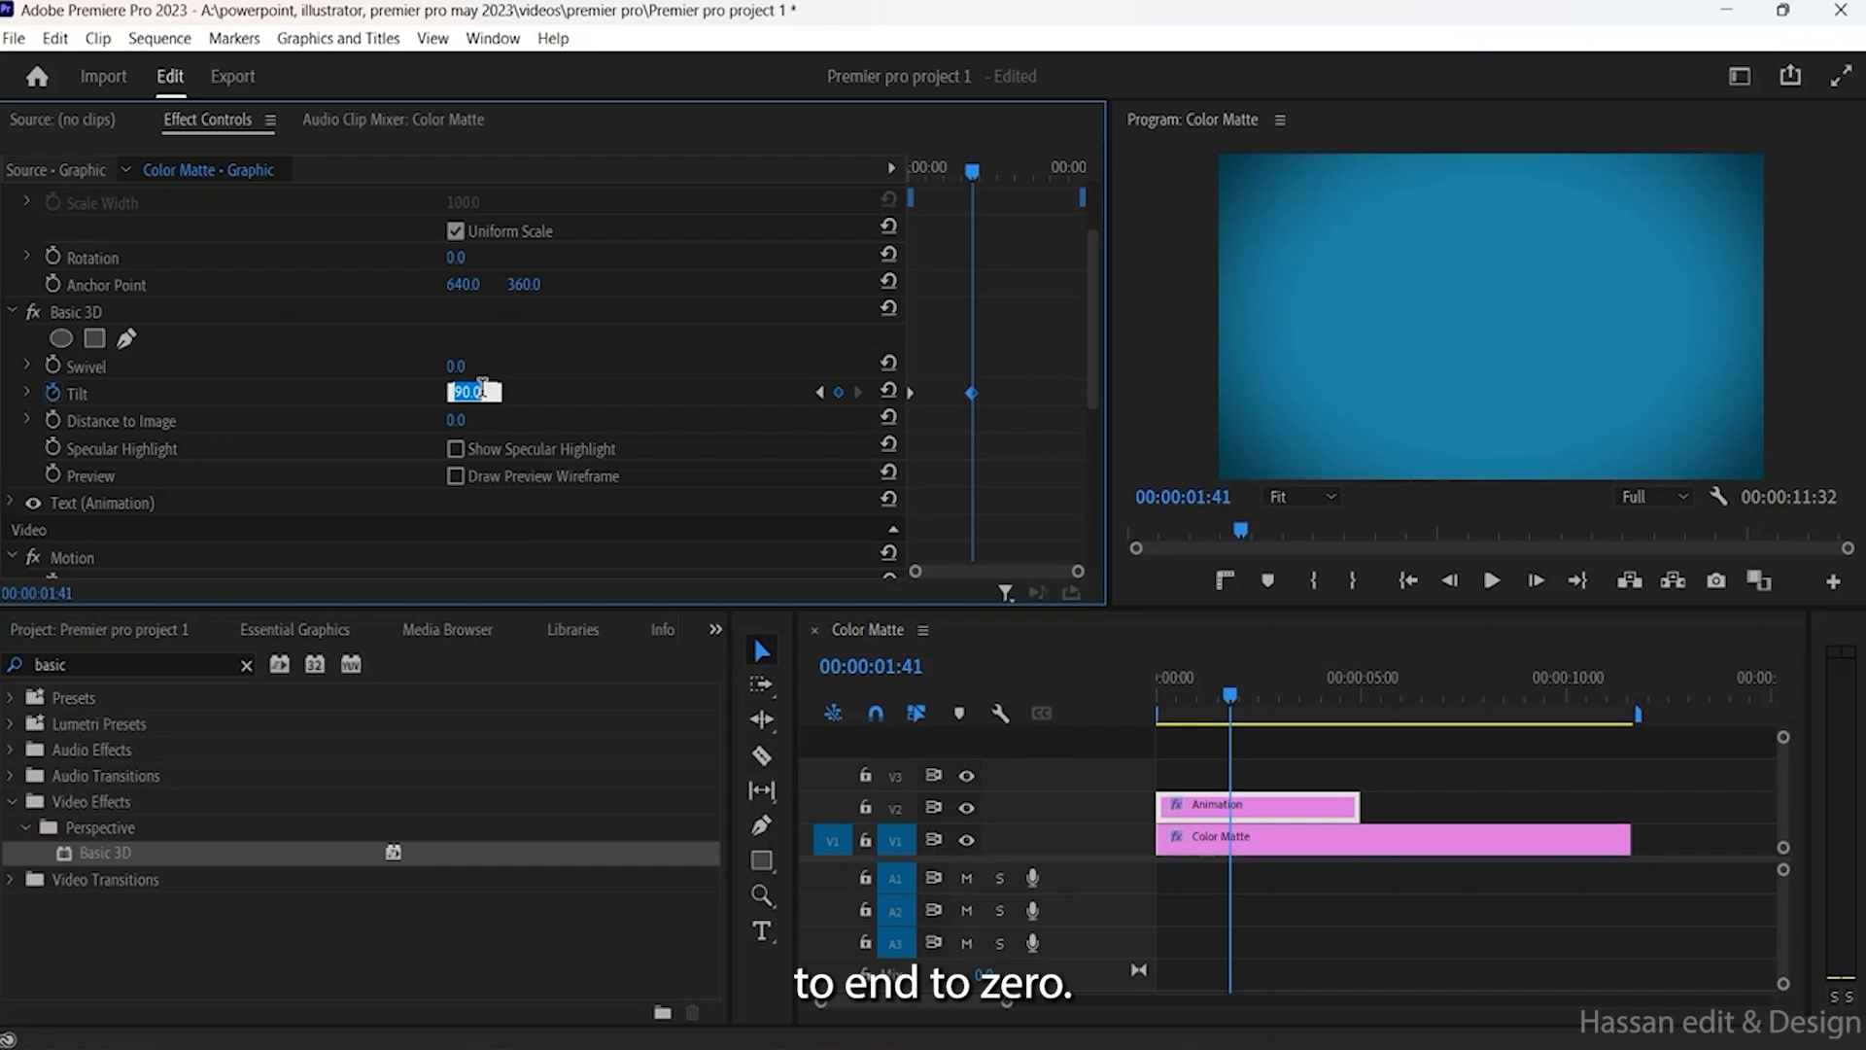
{"action": "type", "text": "2"}
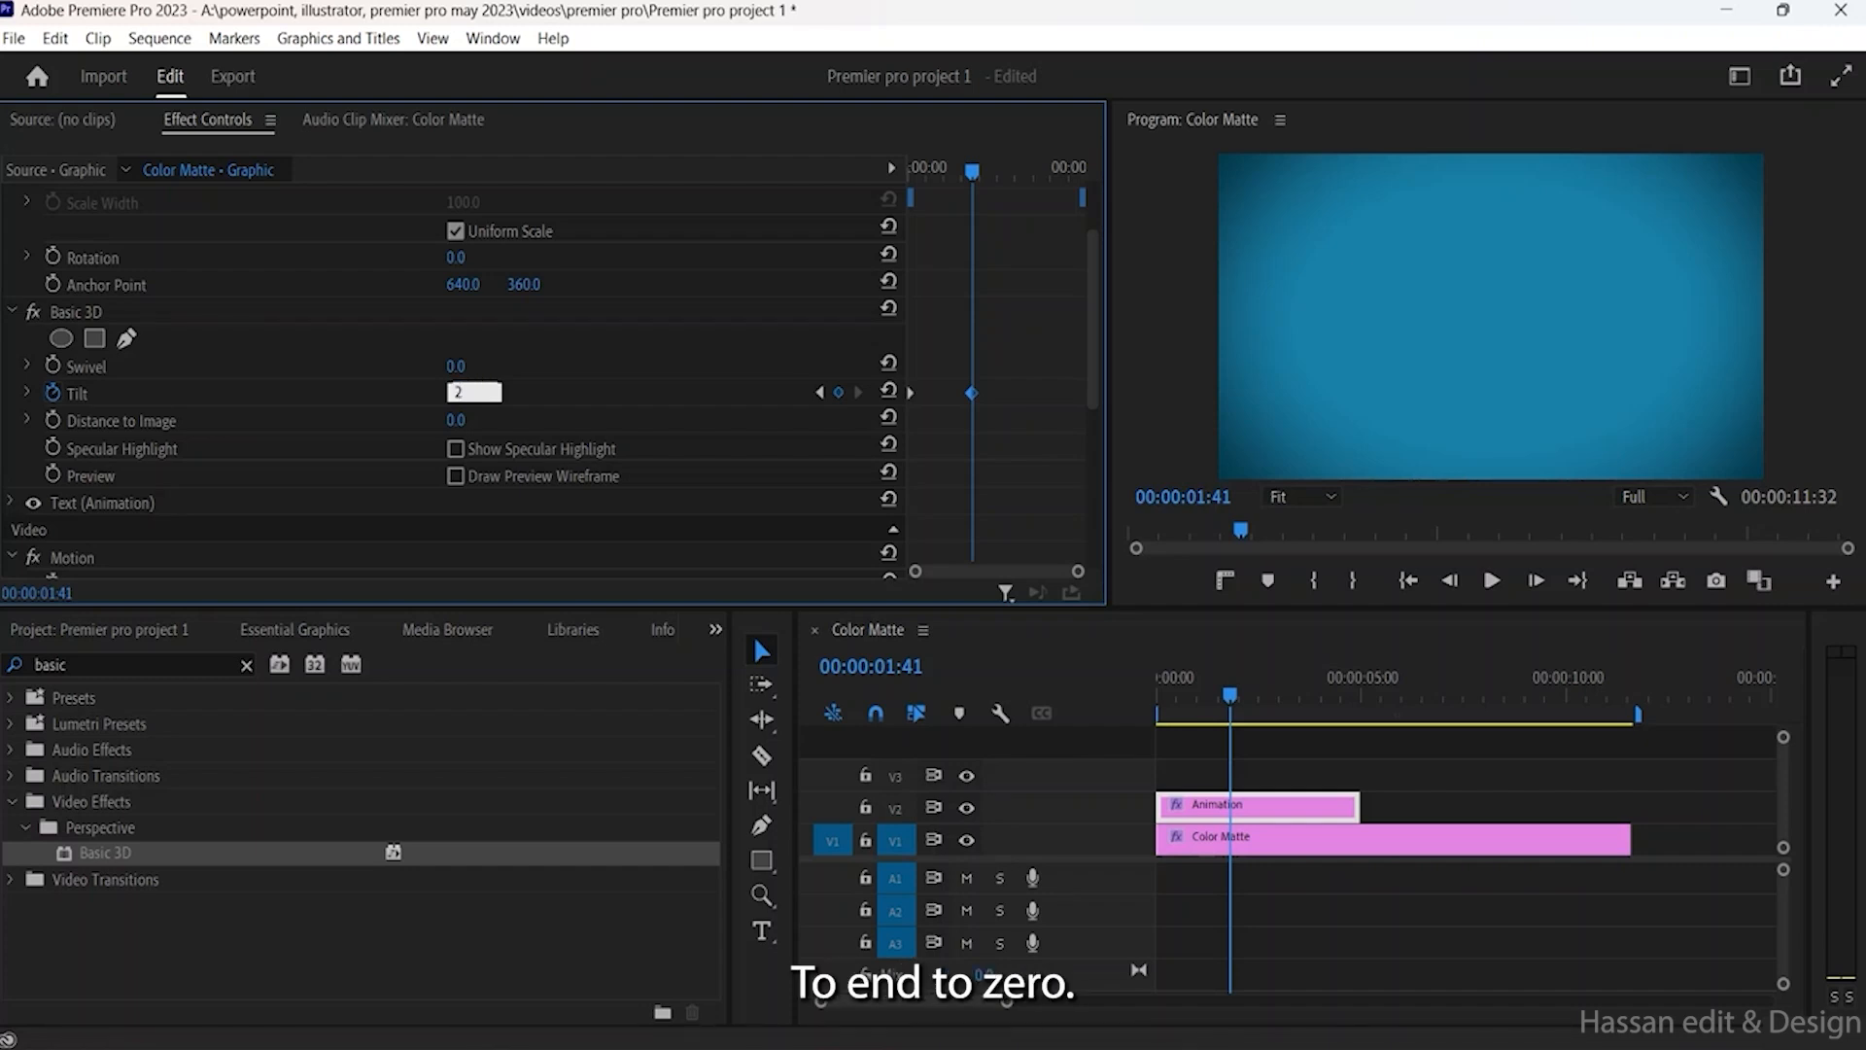
{"action": "type", "text": "x0"}
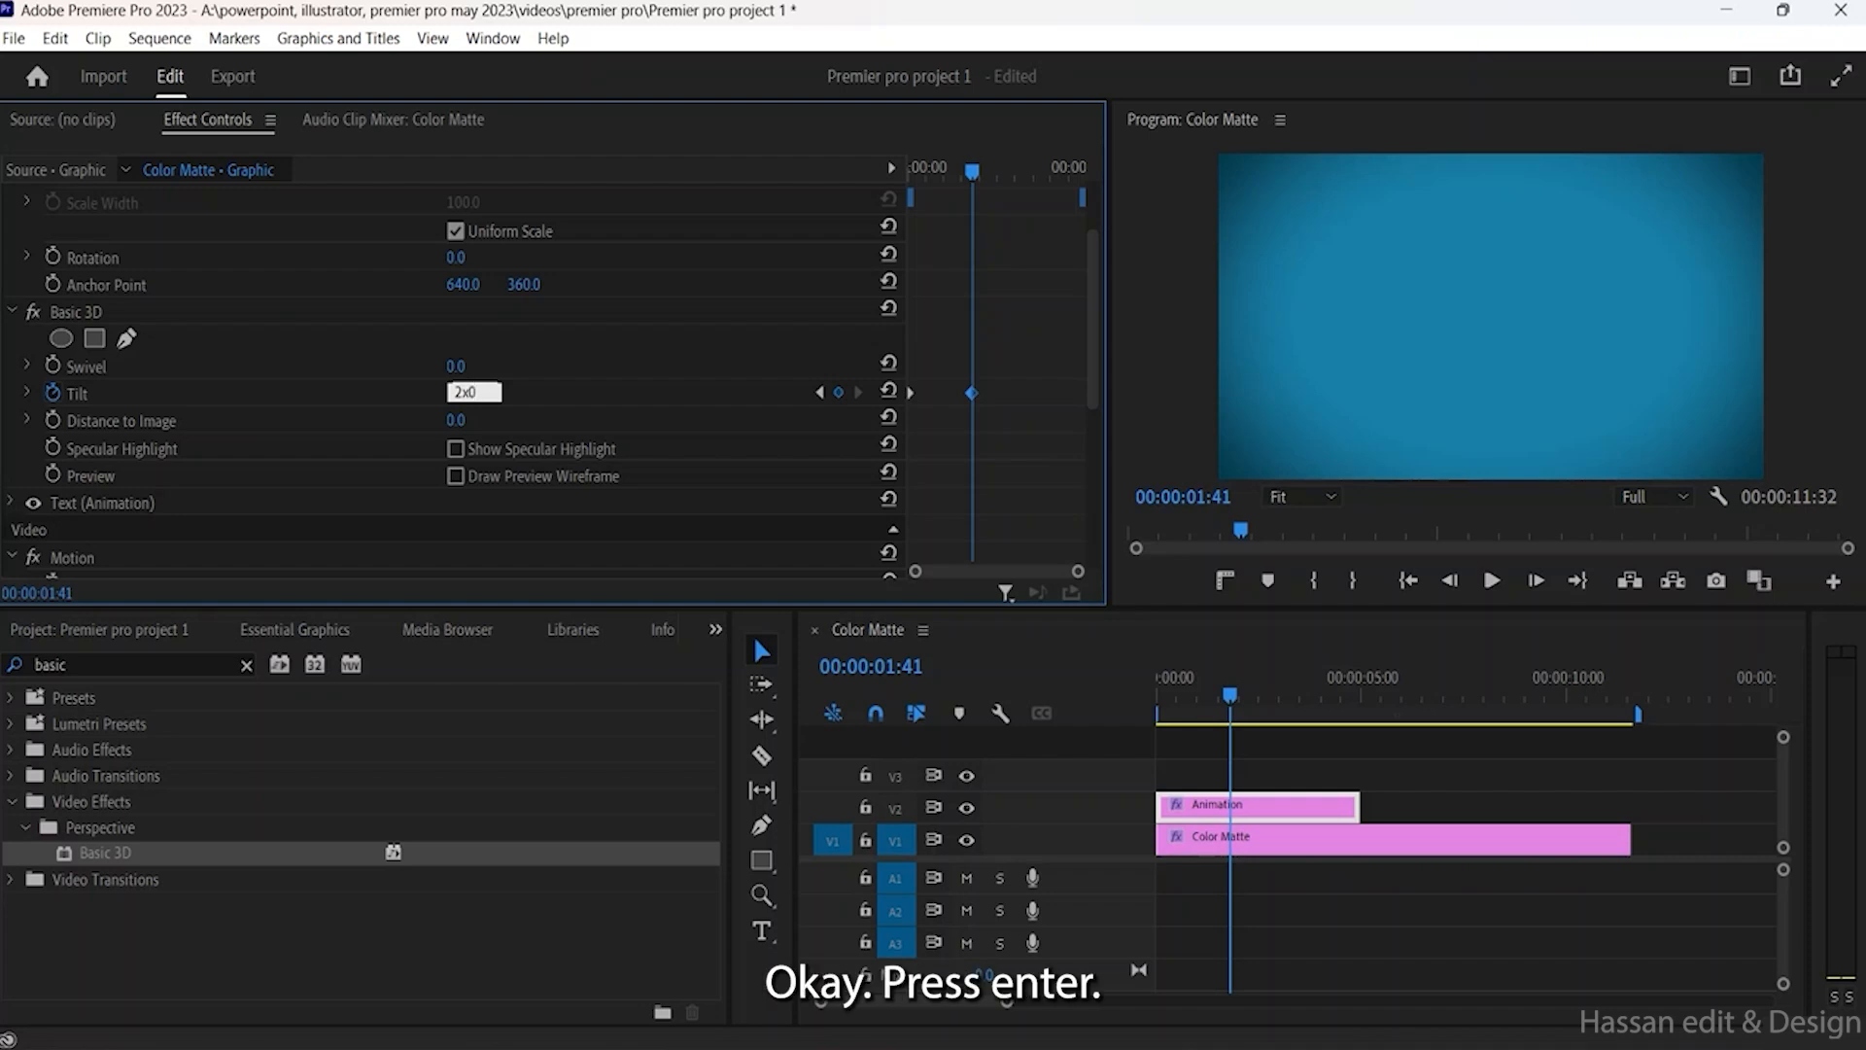
{"action": "key", "text": "Return"}
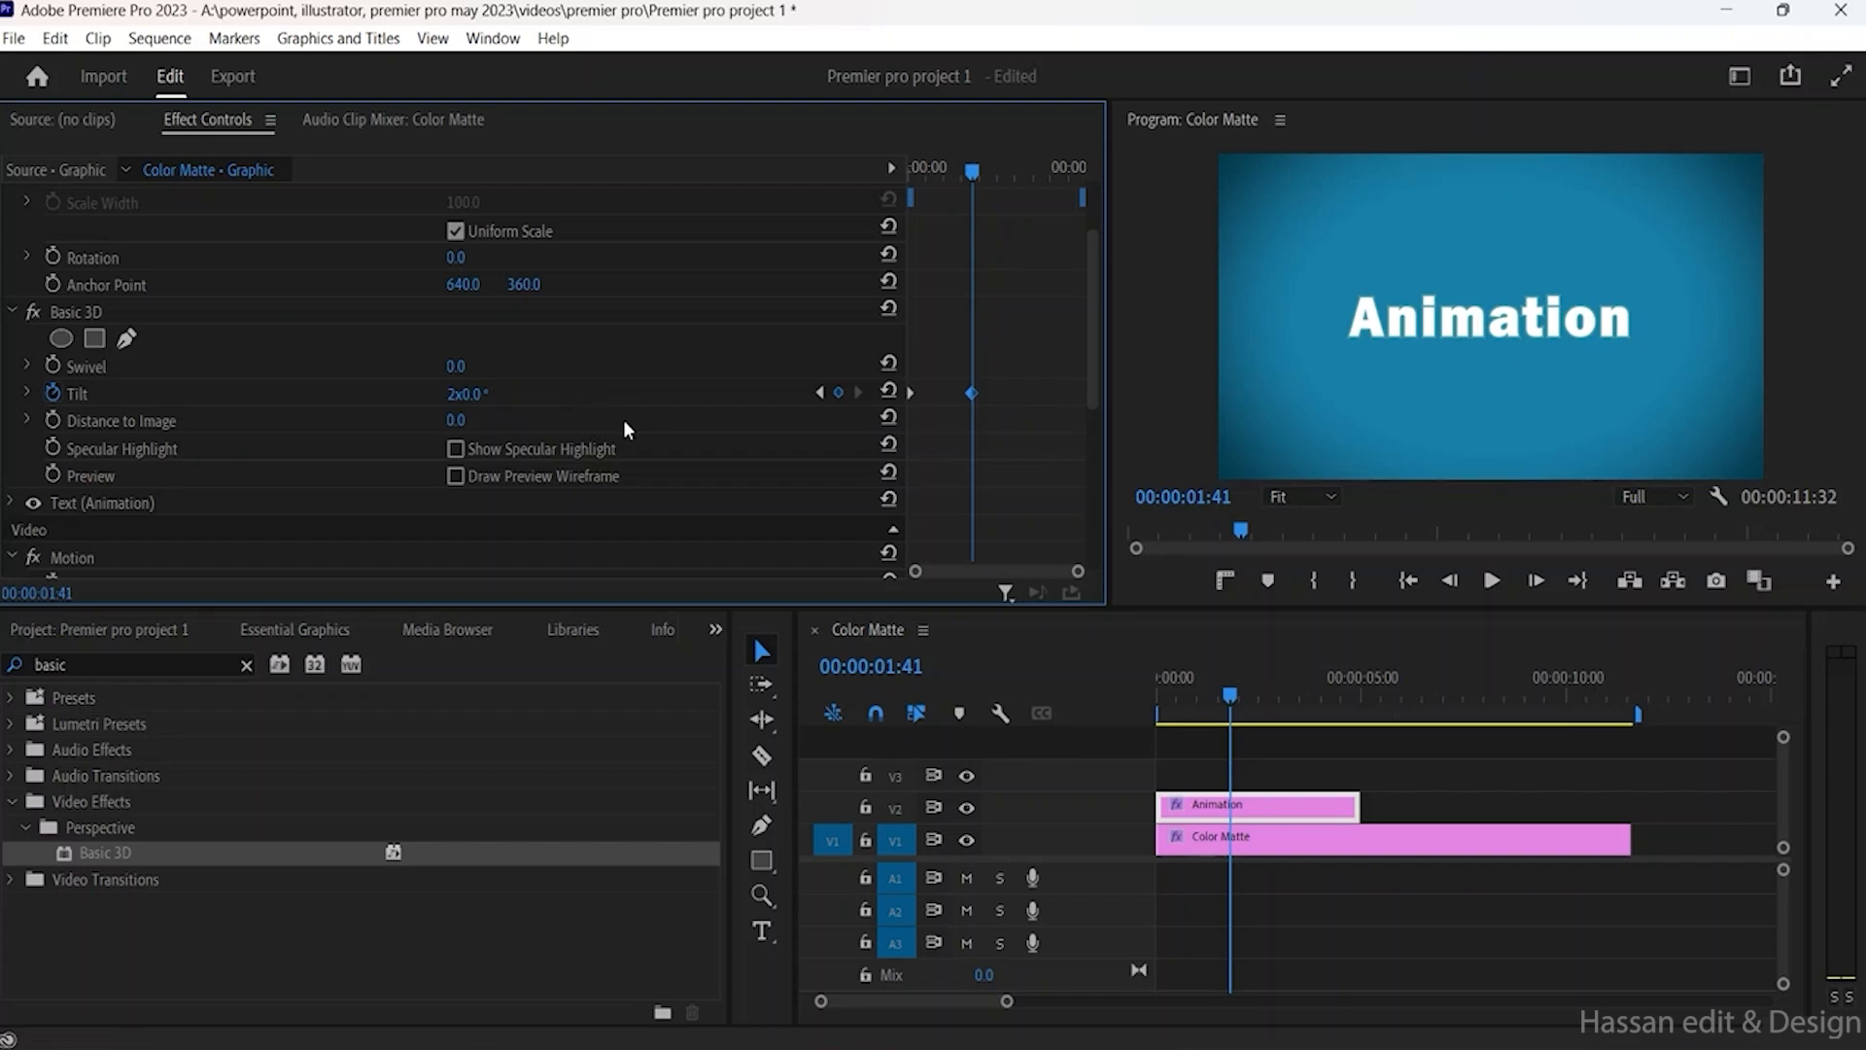
Step: Apply Ease In to the second Tilt keyframe and return the playhead to the start of the sequence
{"action": "right_click", "coordinate": [971, 393]}
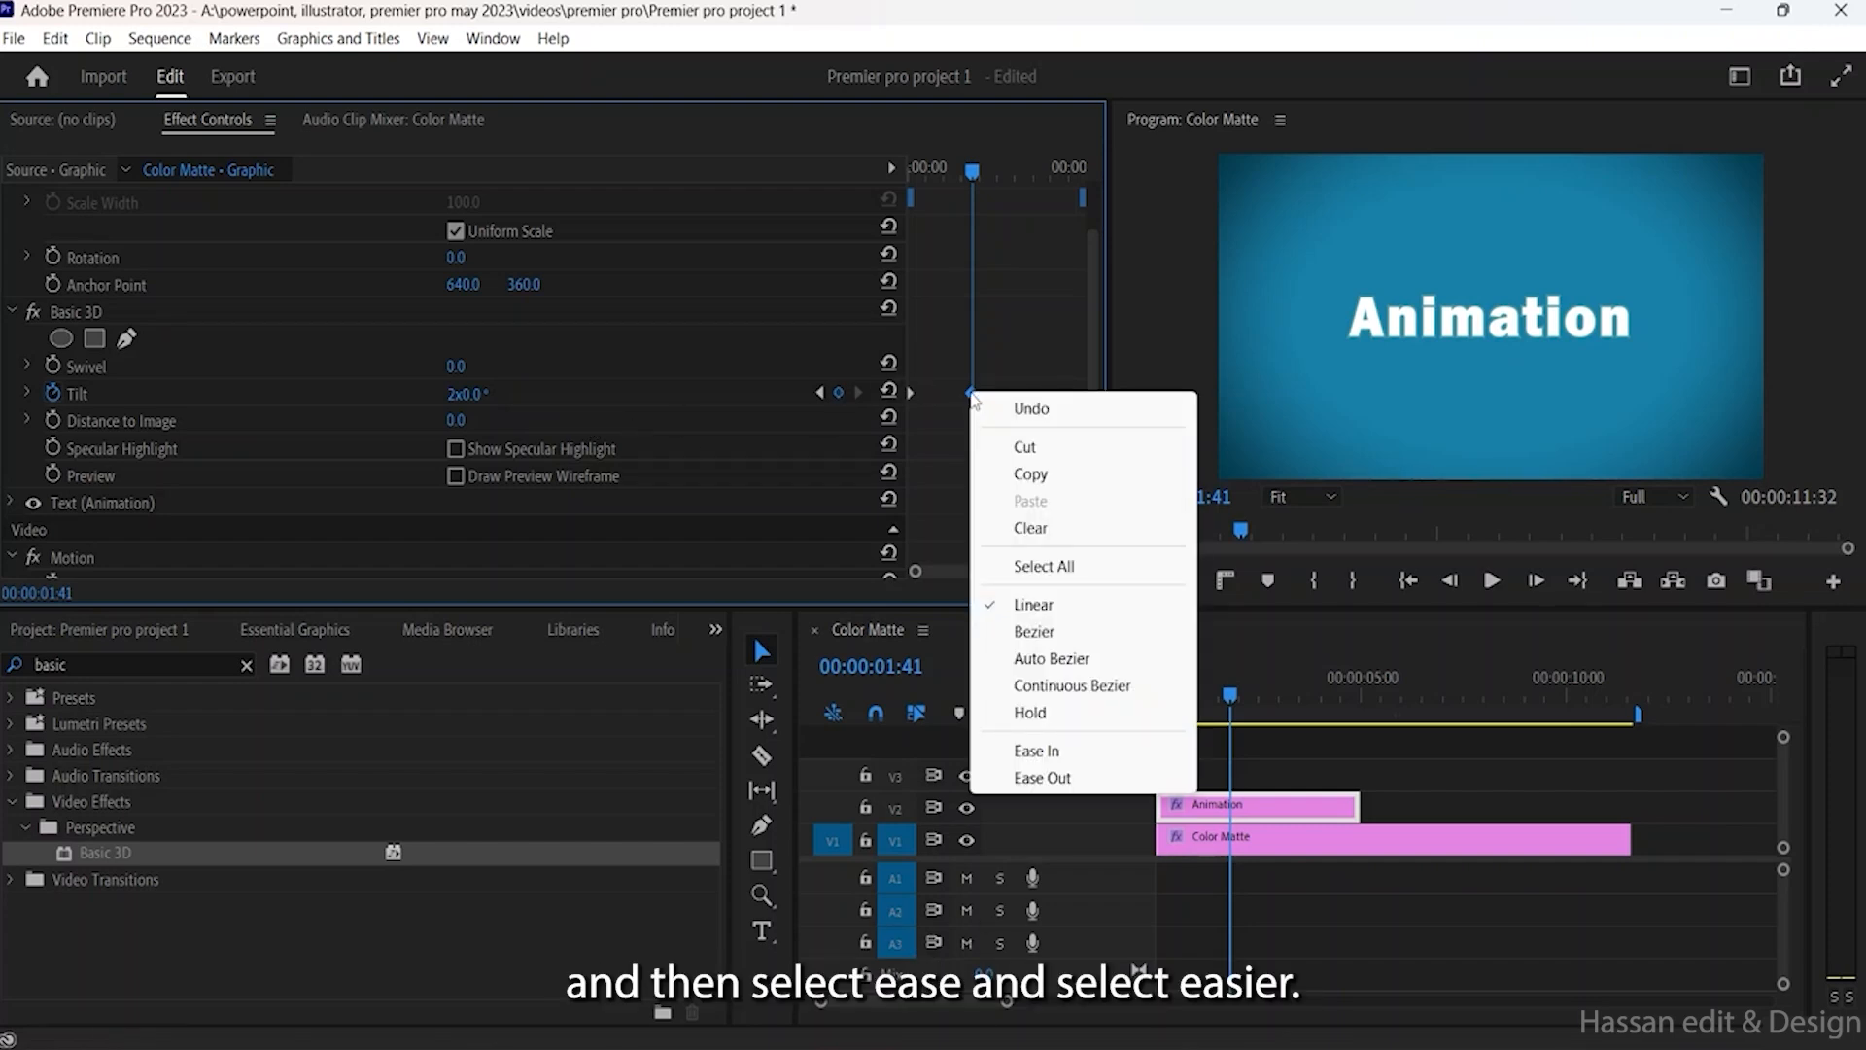
{"action": "left_click", "coordinate": [1050, 757]}
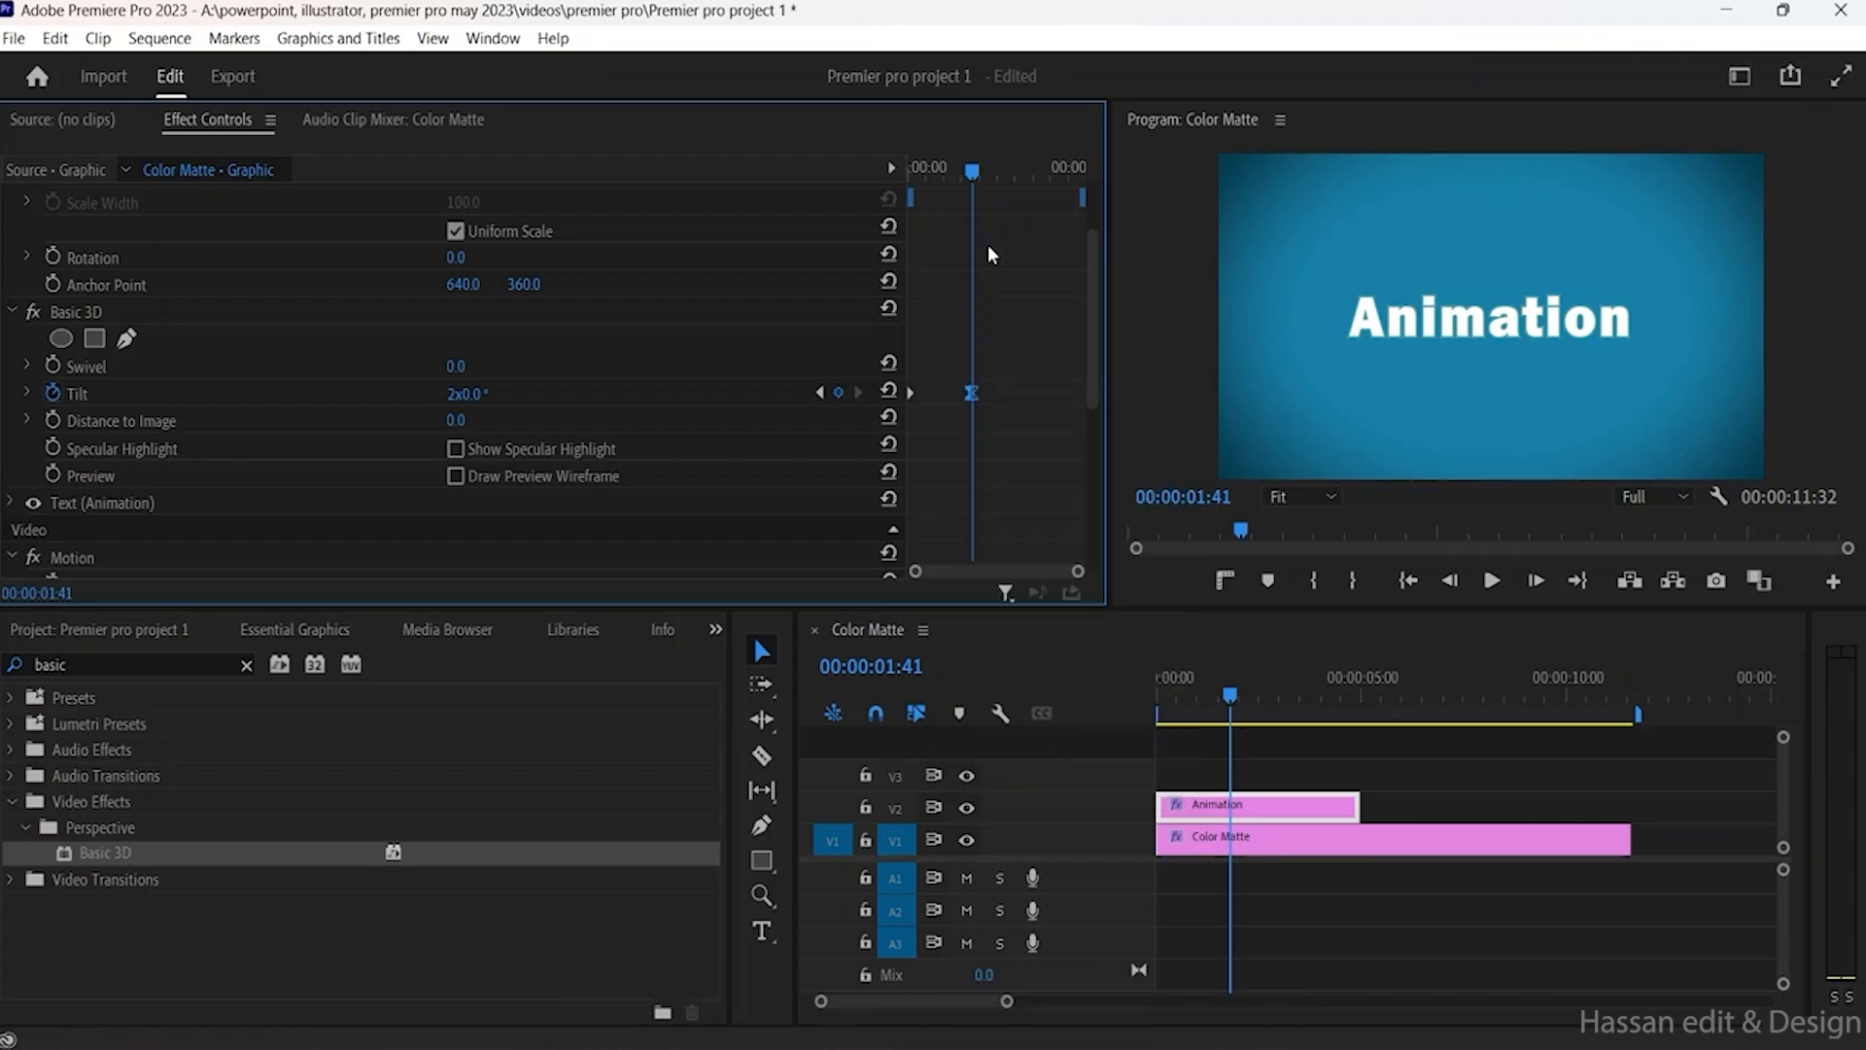
{"action": "left_click_drag", "start_coordinate": [969, 171], "coordinate": [881, 165]}
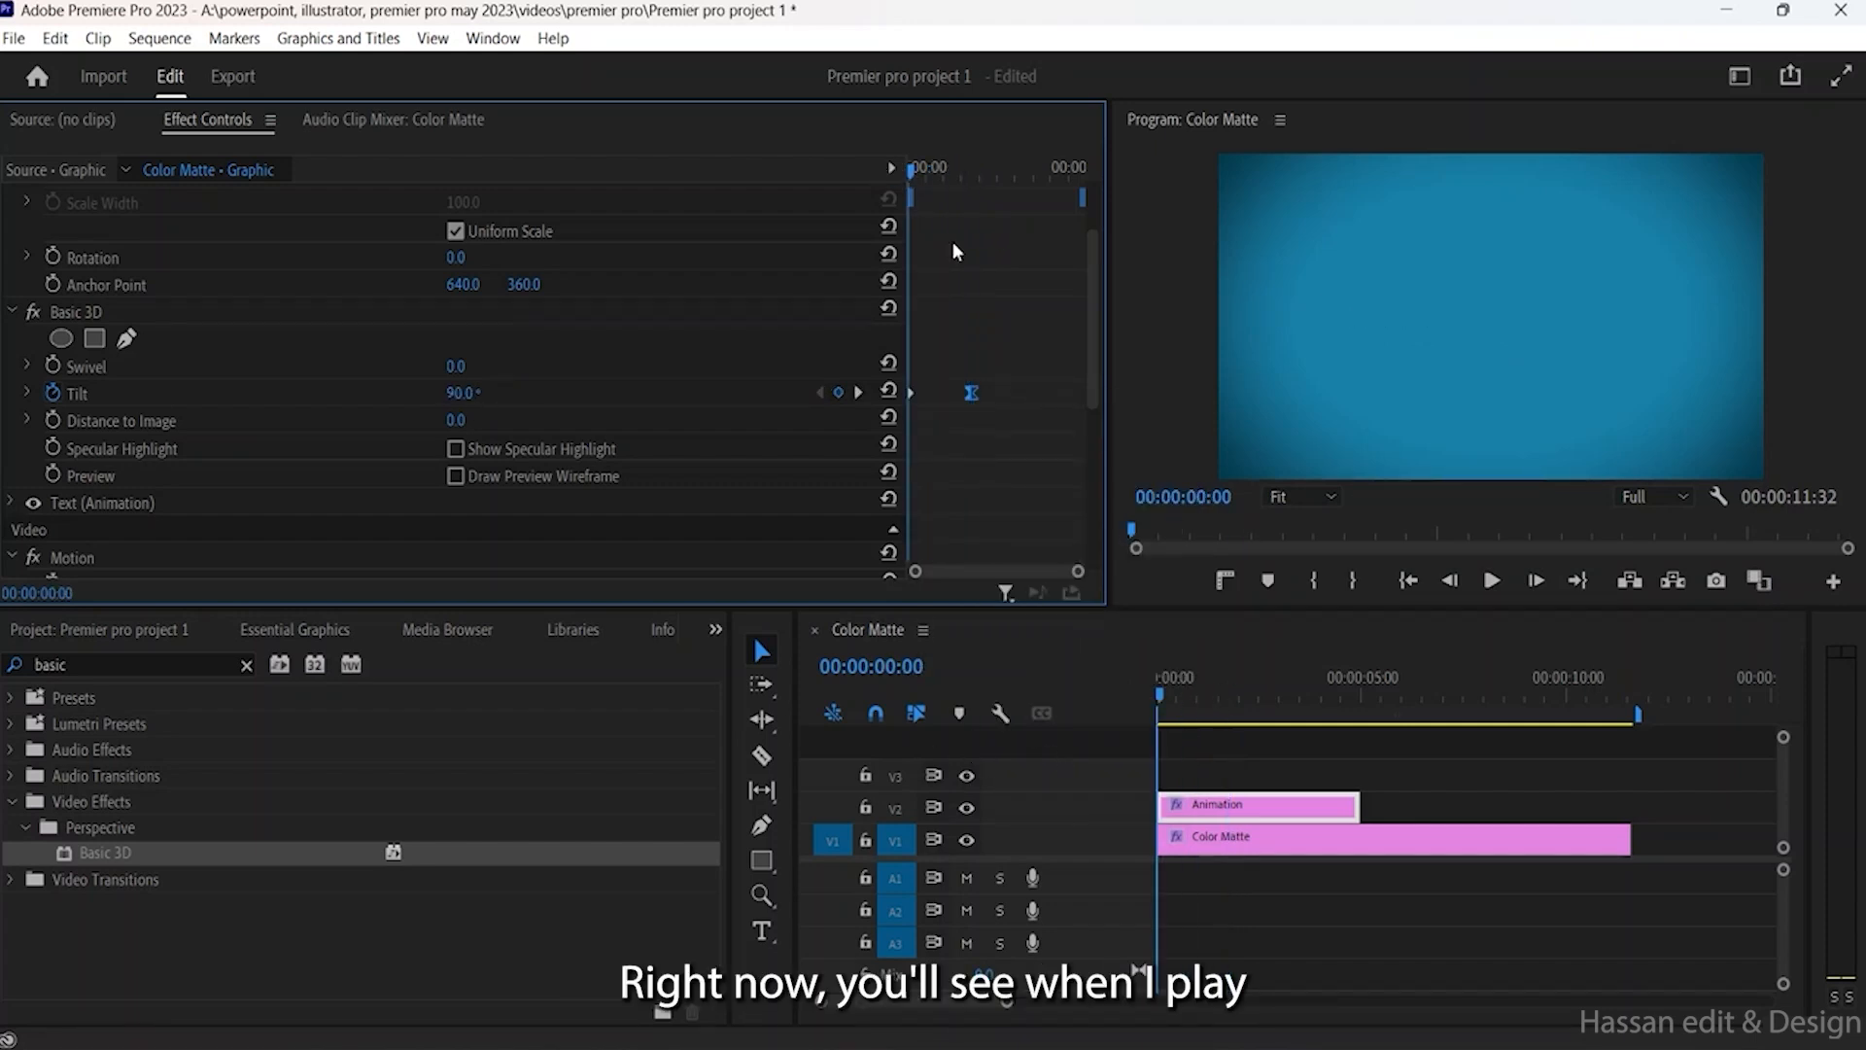
Step: Preview the animation, then move the second Tilt keyframe slightly earlier and return the playhead to the sequence start
{"action": "left_click", "coordinate": [1491, 581]}
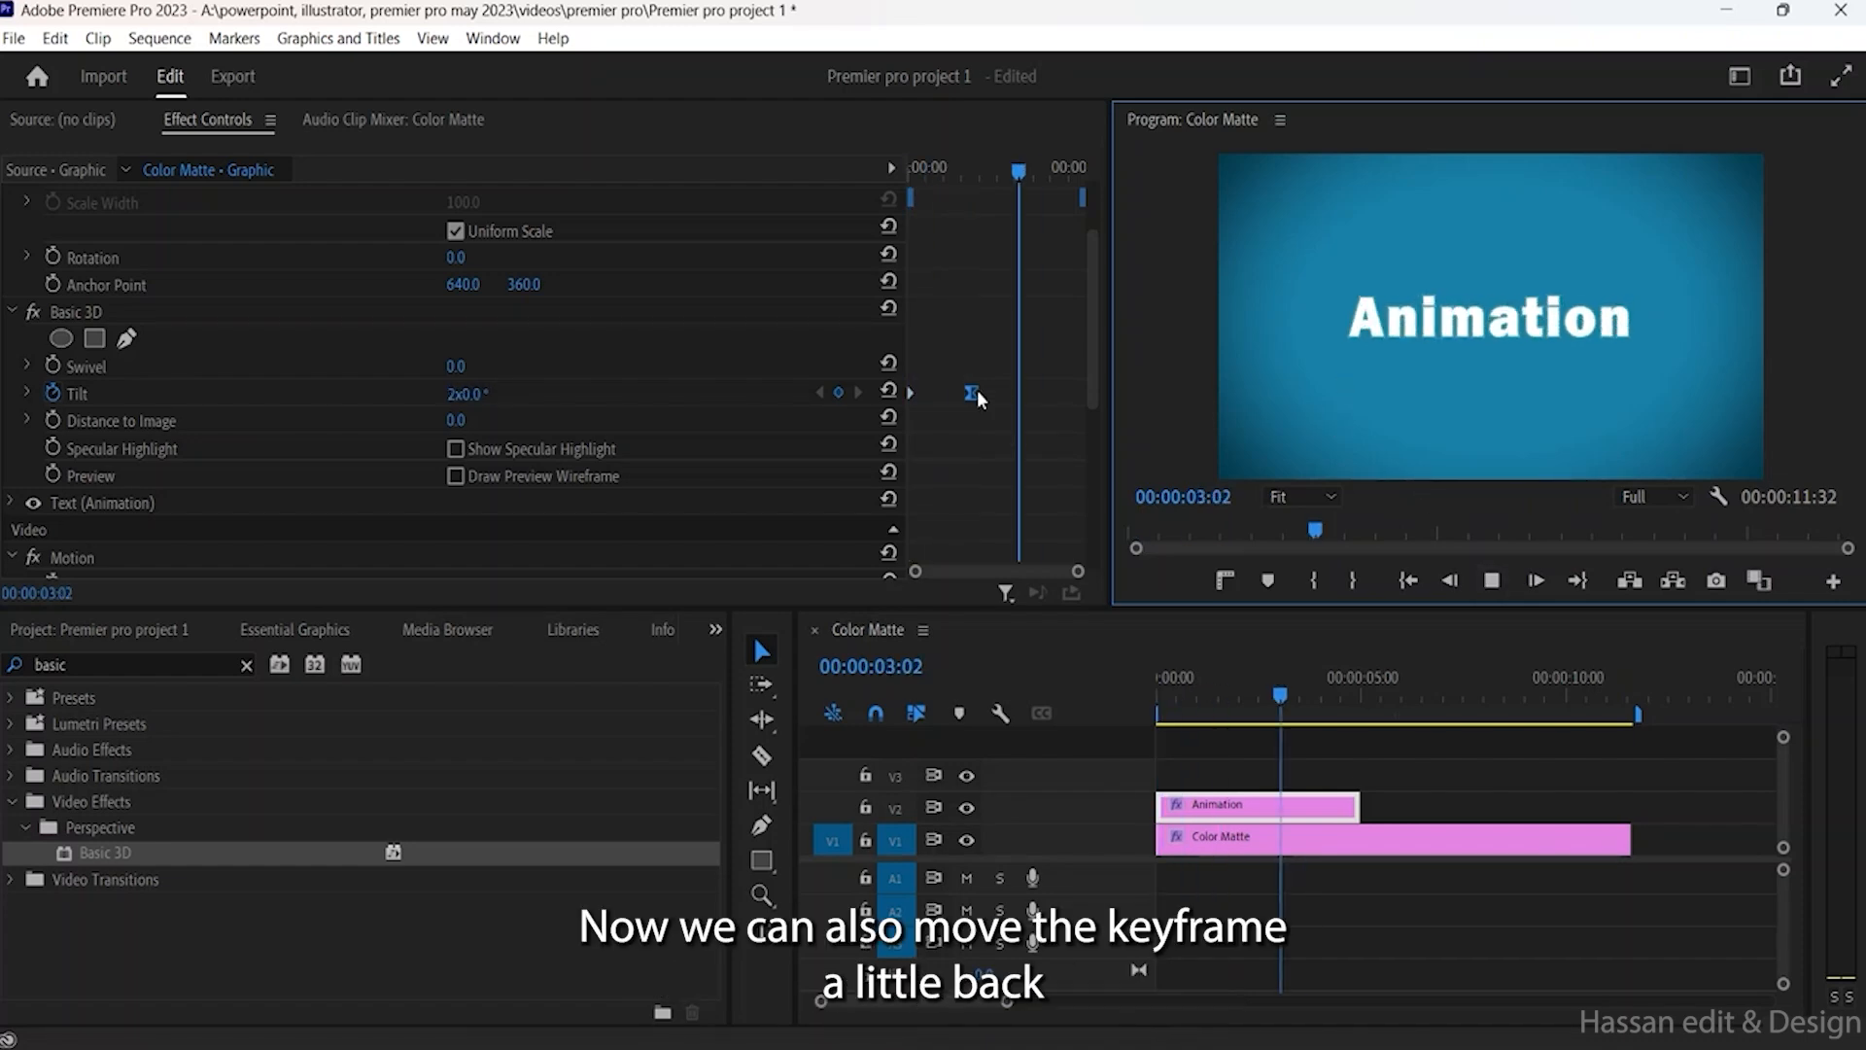
{"action": "left_click_drag", "start_coordinate": [976, 392], "coordinate": [953, 391]}
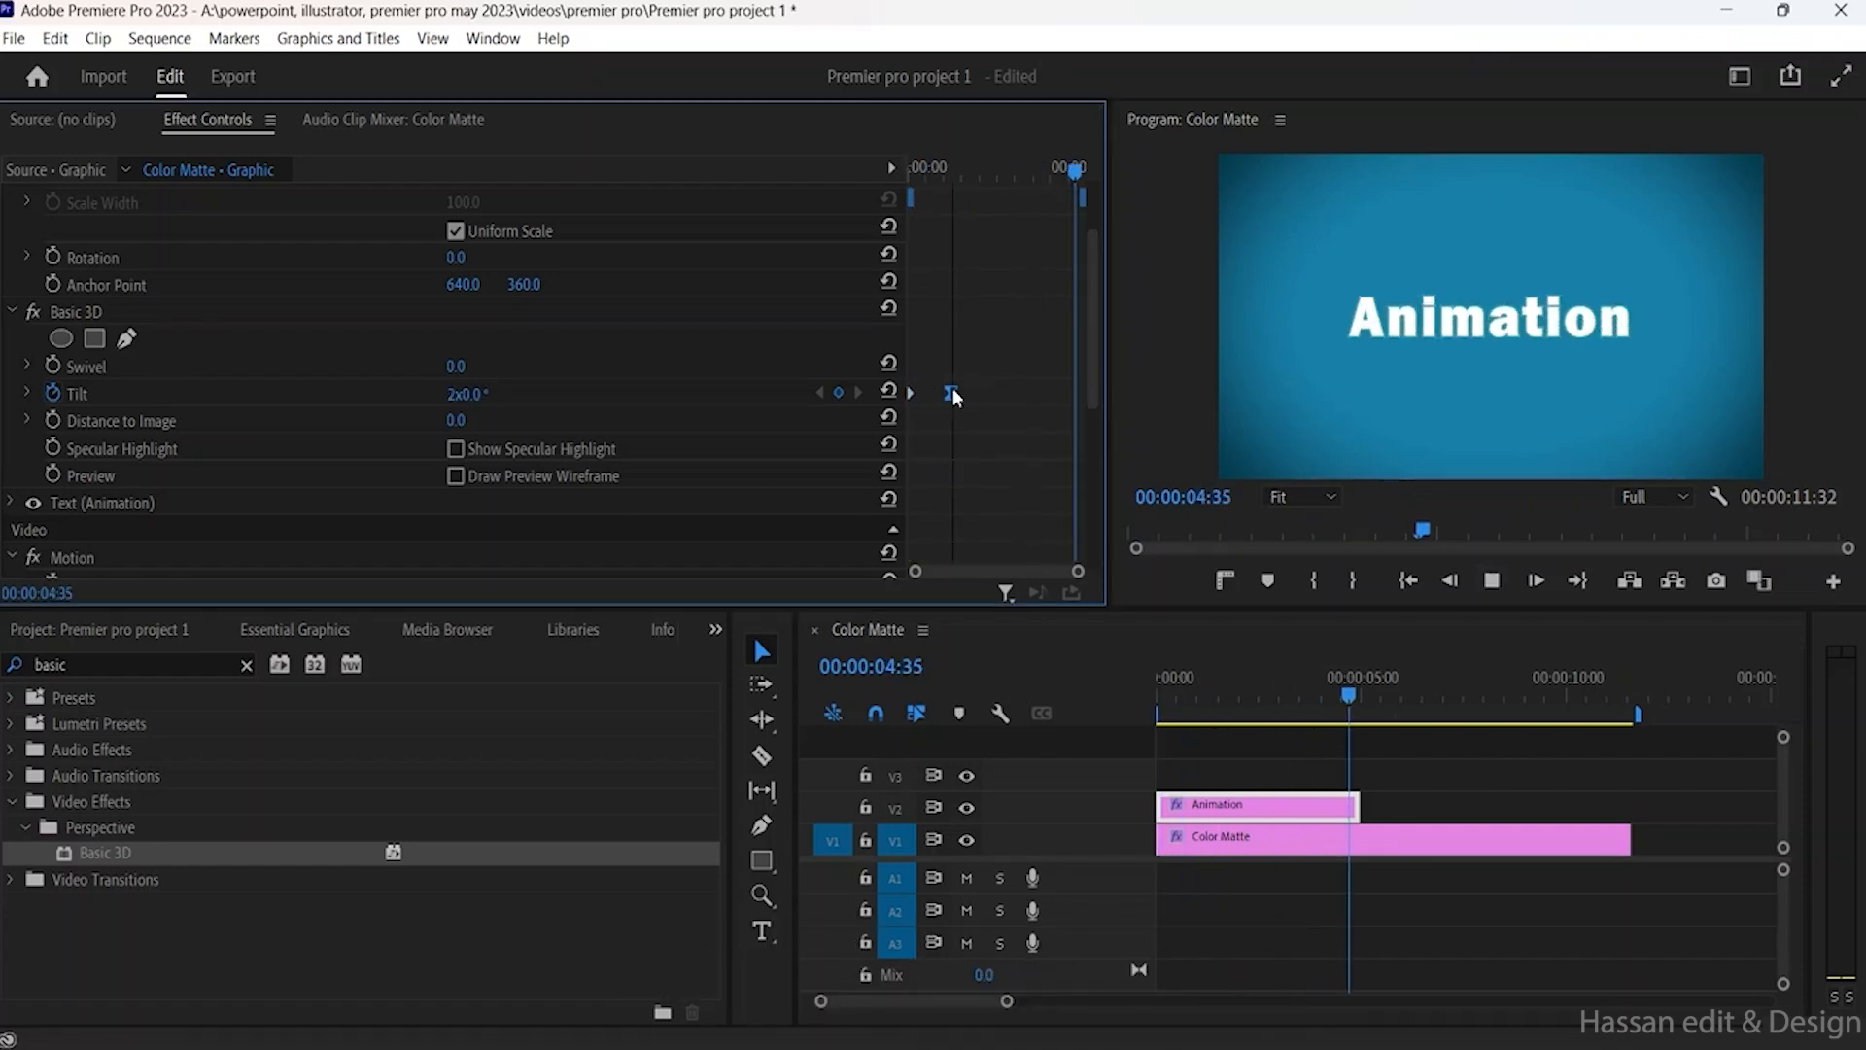
{"action": "key", "text": "Home"}
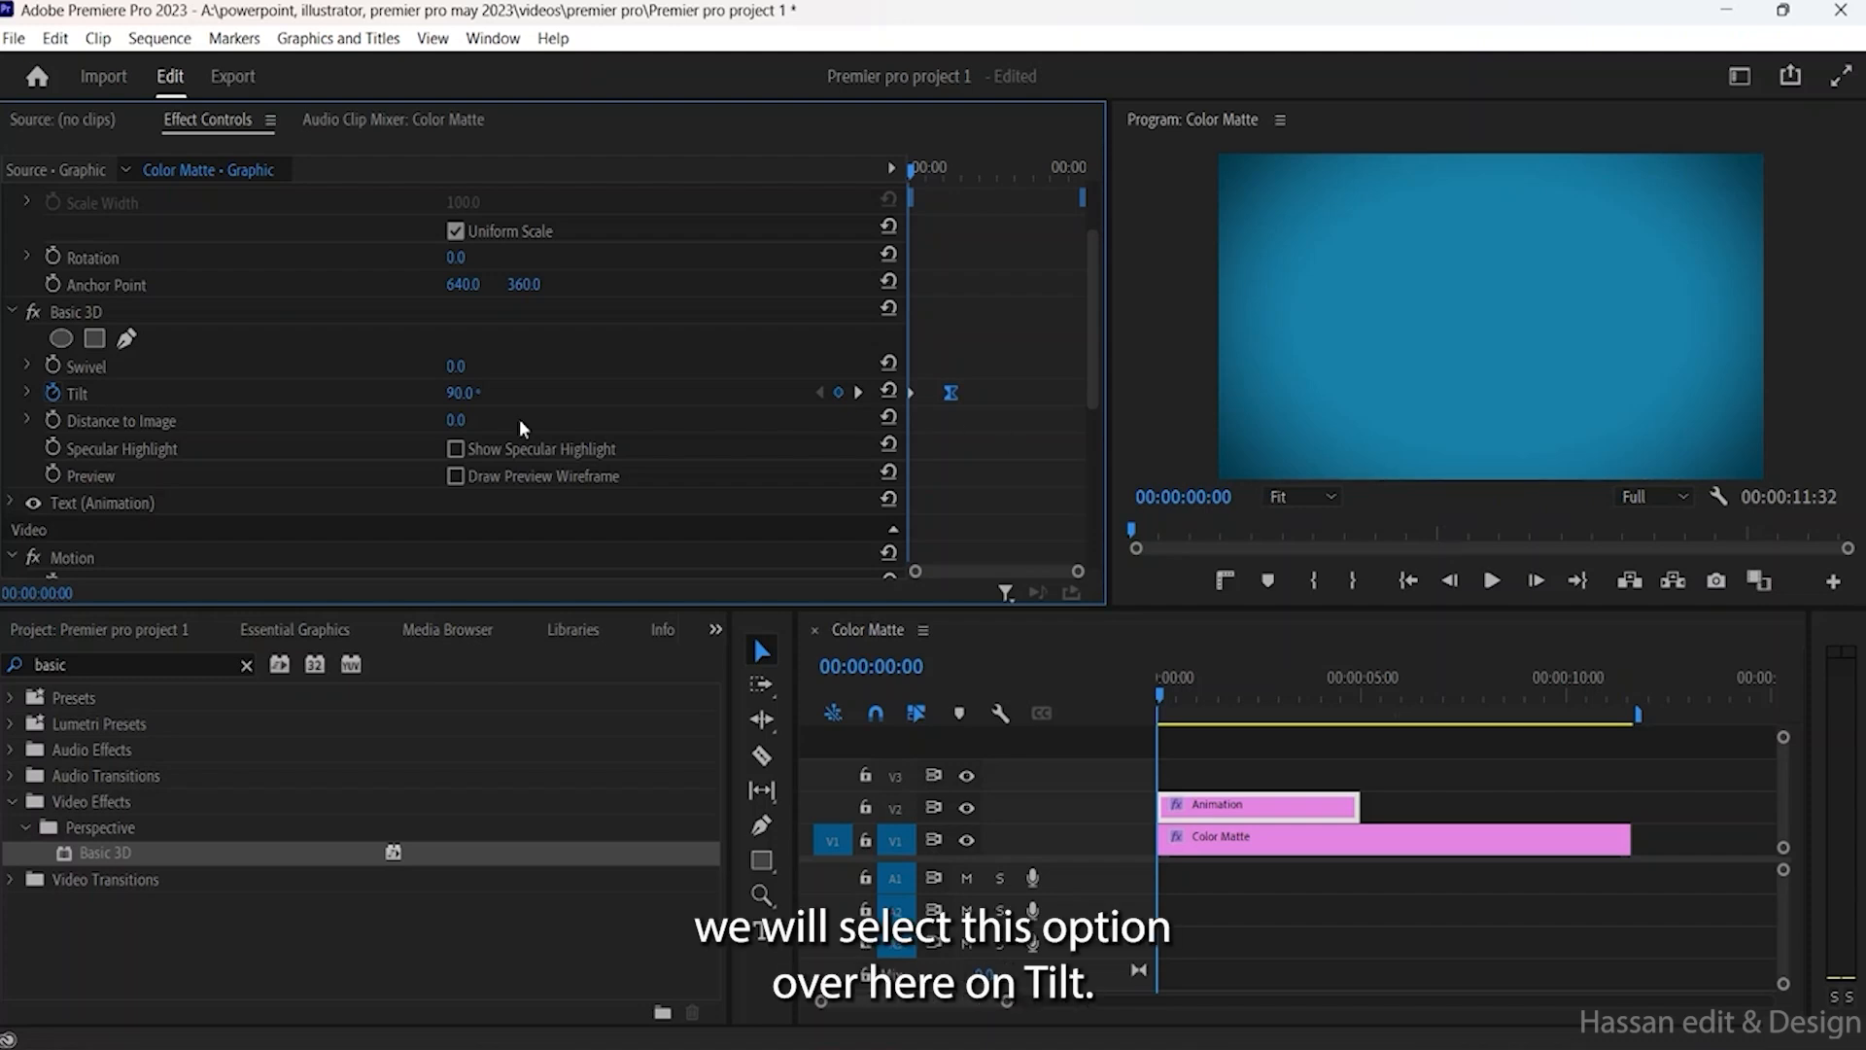
Step: Expand the Tilt graphs, move the second keyframe to about 00:00:03:01, slightly lower the first keyframe's velocity, and preview the result
{"action": "left_click", "coordinate": [27, 391]}
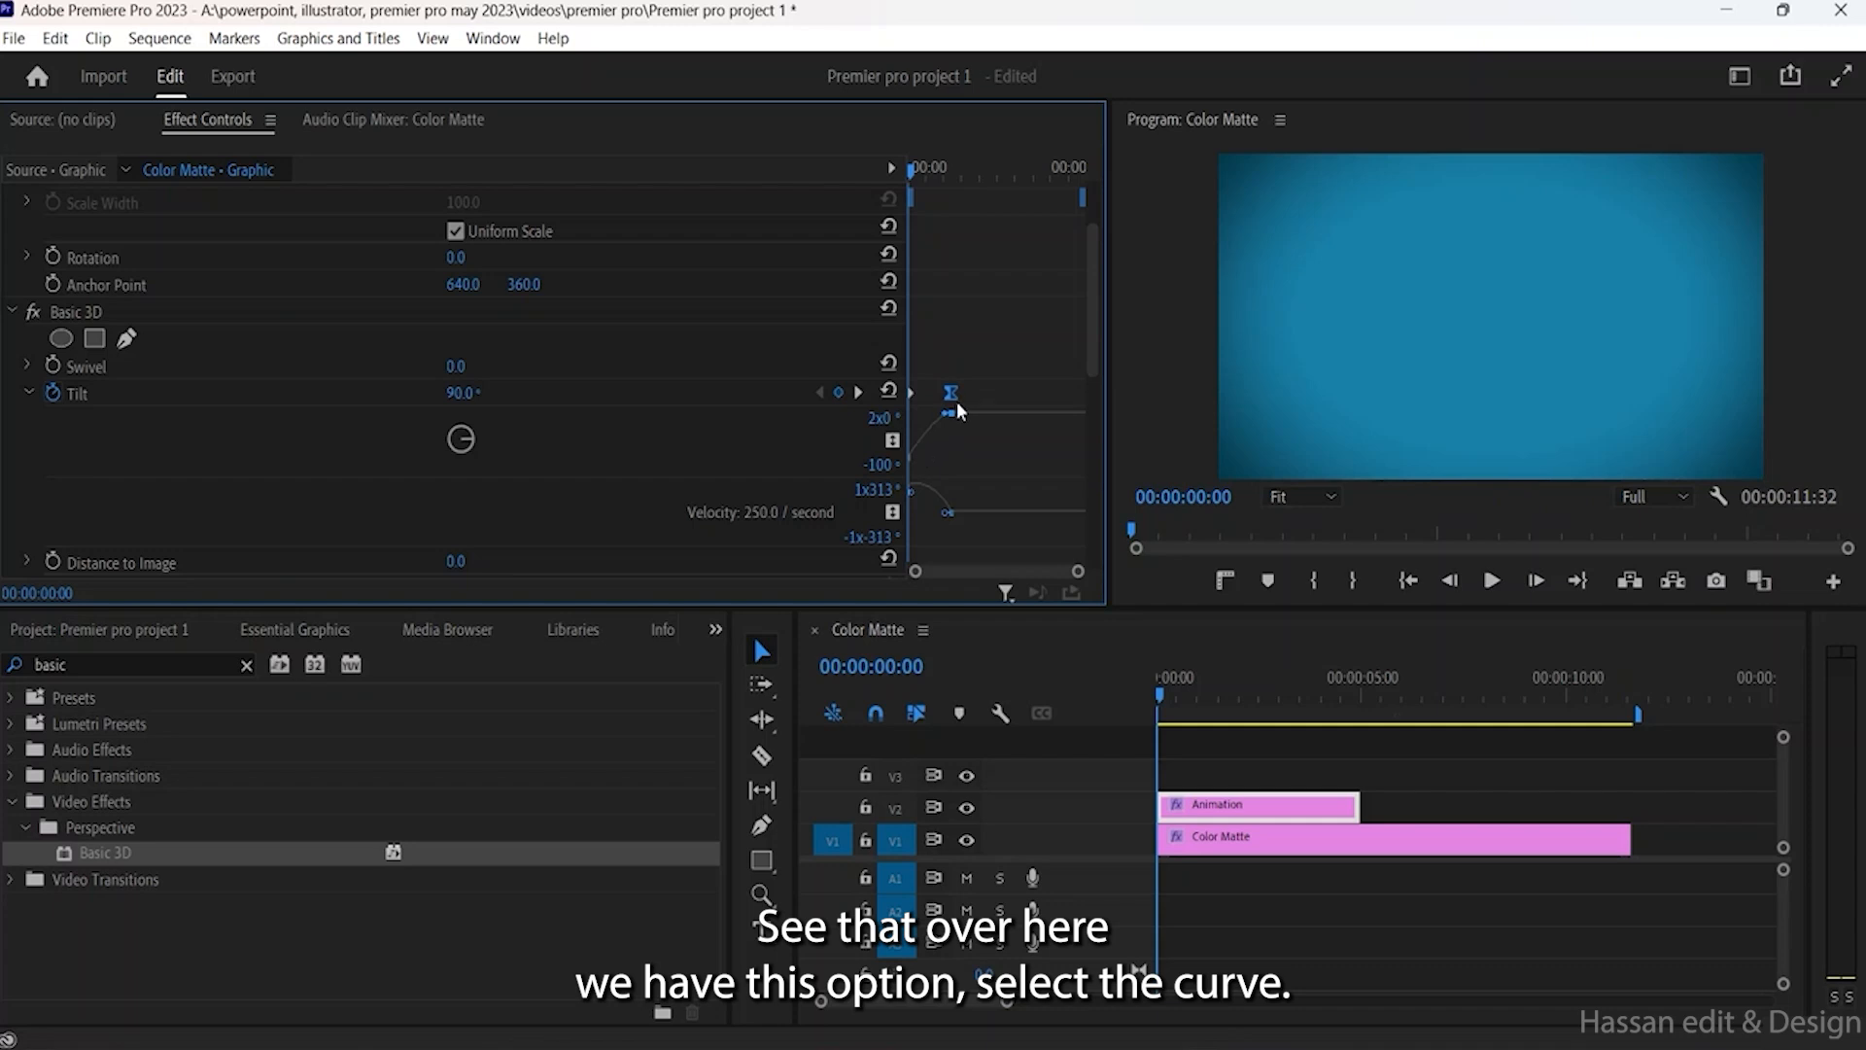
{"action": "left_click_drag", "start_coordinate": [952, 393], "coordinate": [1014, 395]}
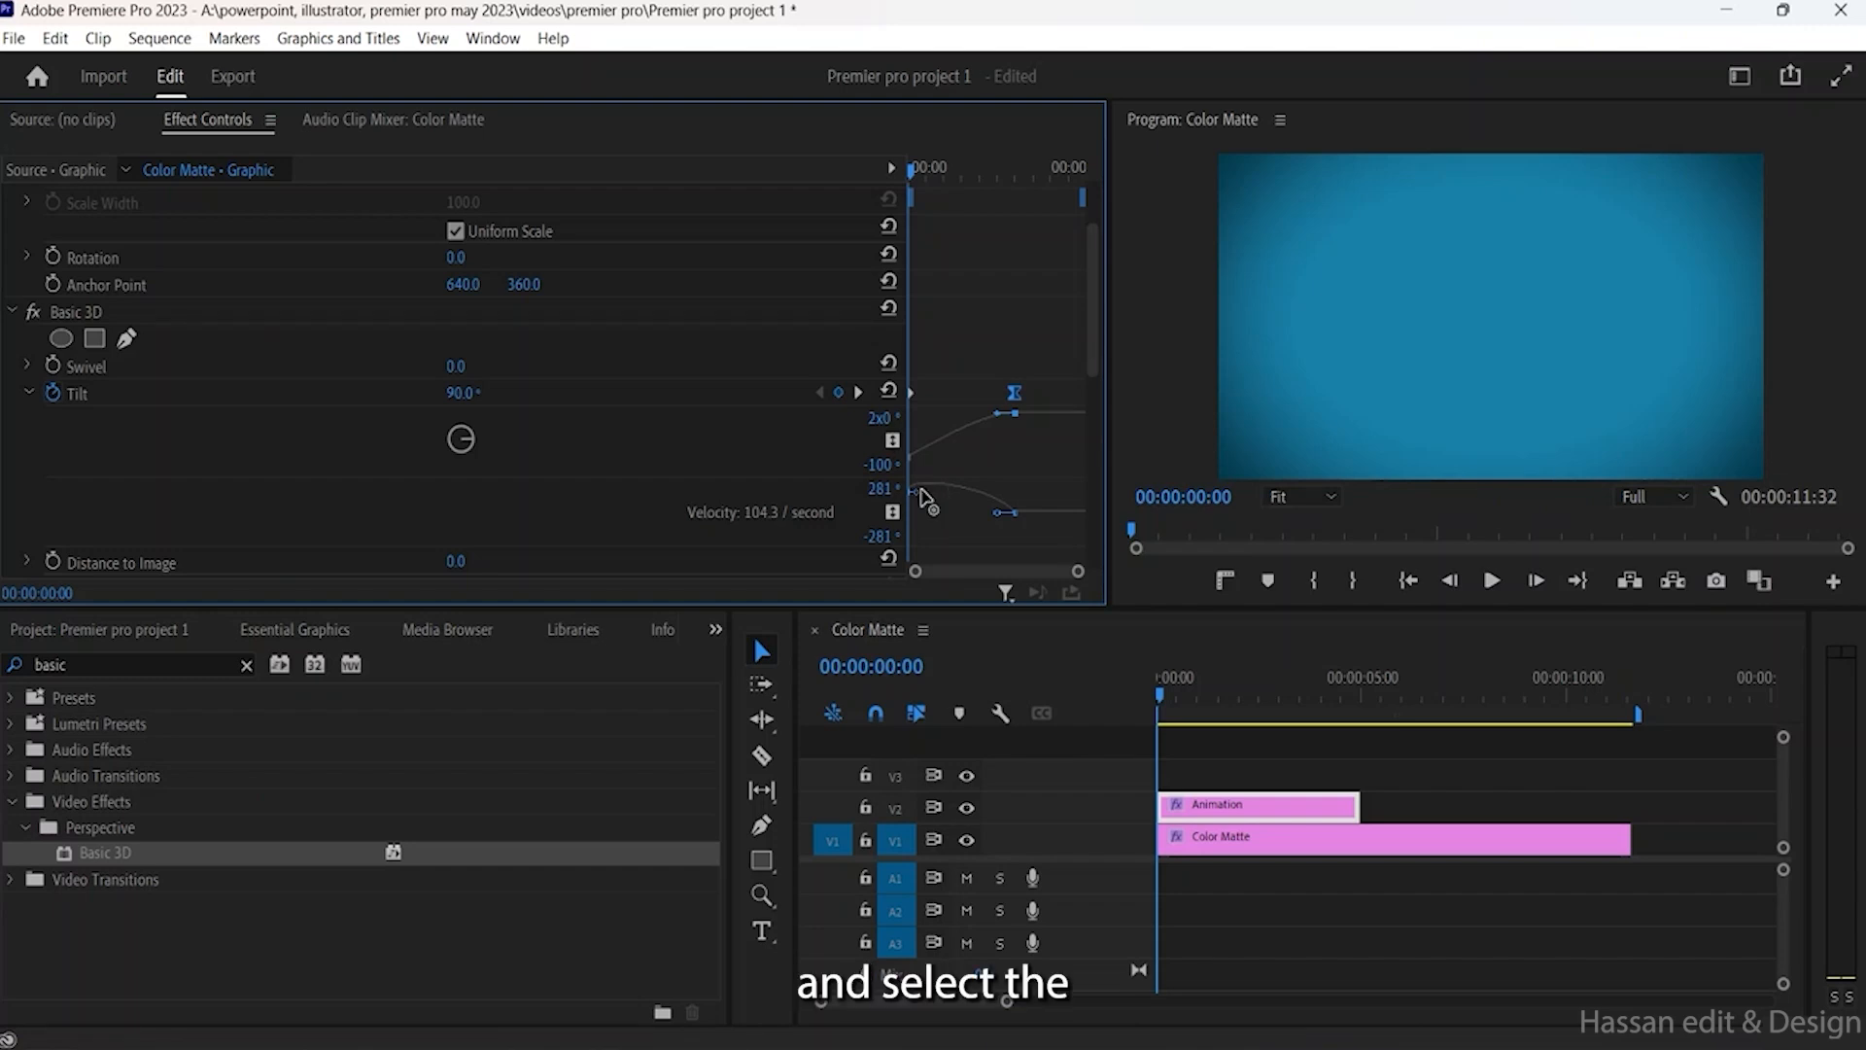
{"action": "mouse_move", "coordinate": [922, 501]}
{"action": "left_mouse_down"}
{"action": "mouse_move", "coordinate": [917, 533]}
{"action": "mouse_move", "coordinate": [945, 529]}
{"action": "mouse_move", "coordinate": [921, 502]}
{"action": "left_mouse_up"}
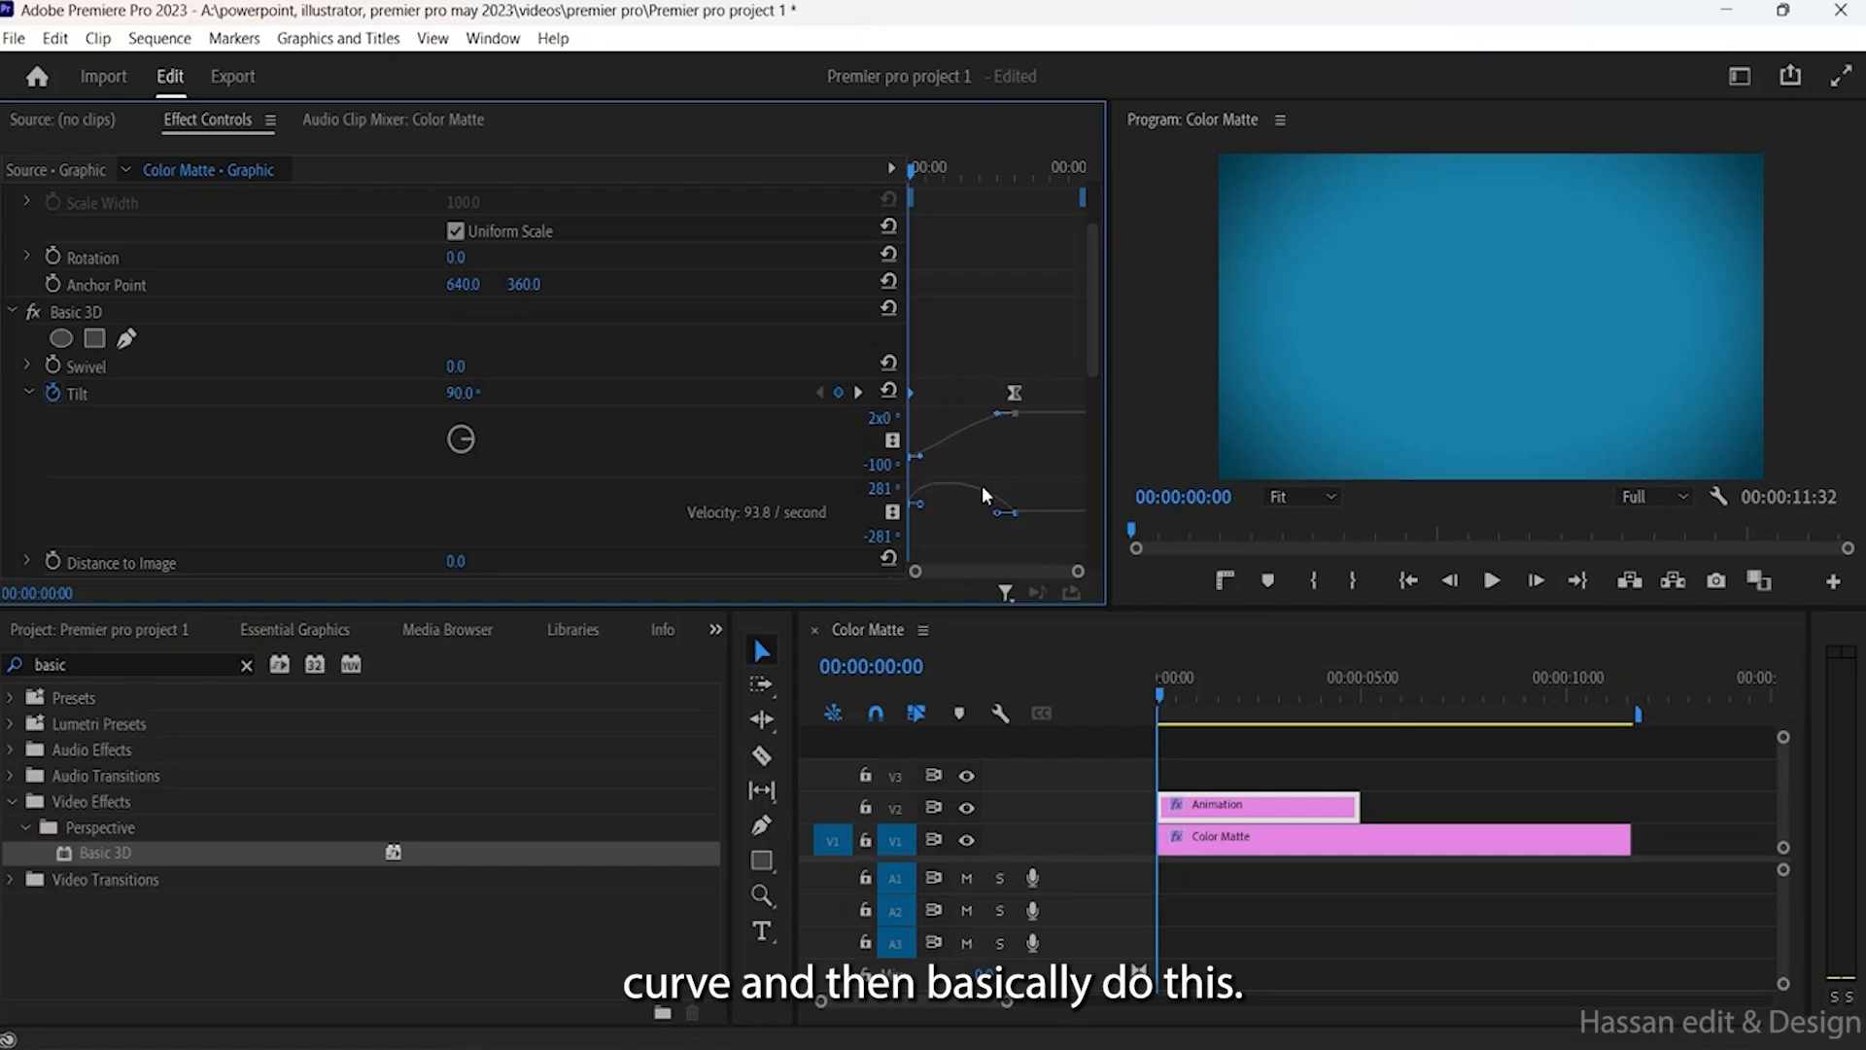
{"action": "left_click", "coordinate": [1493, 581]}
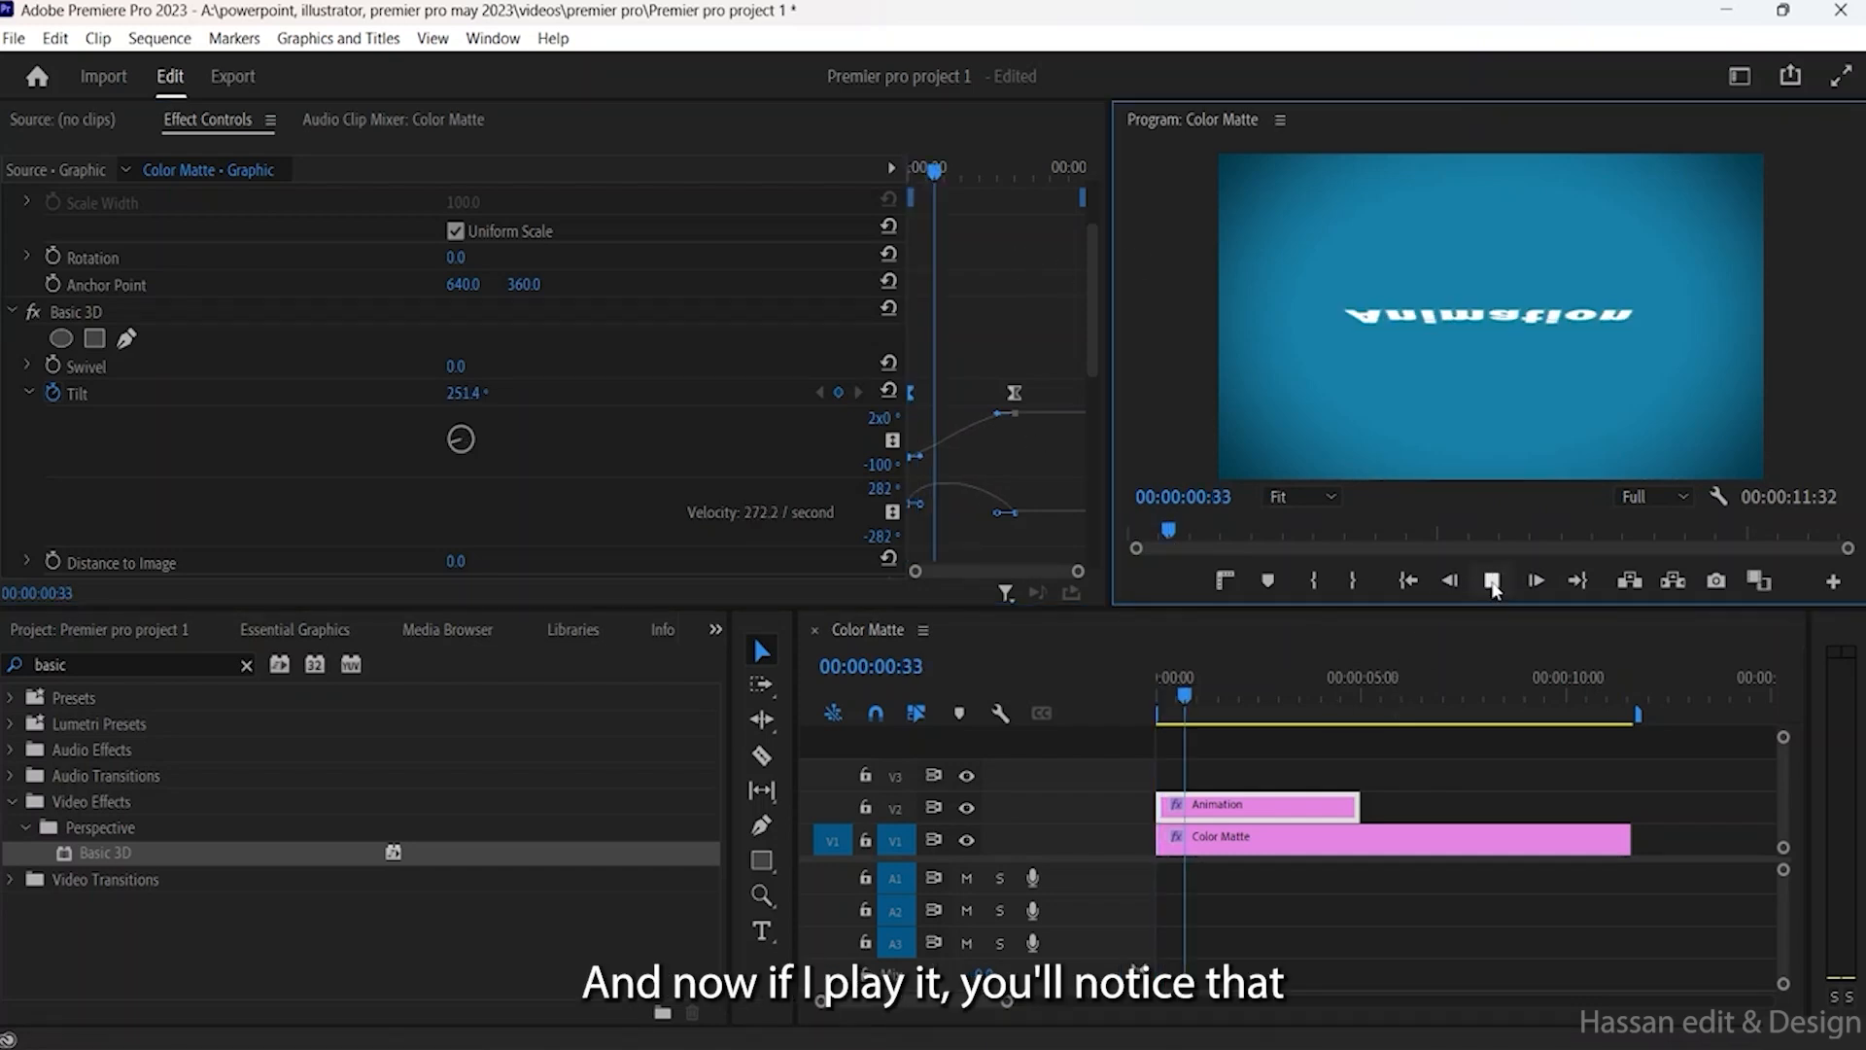
{"action": "left_click", "coordinate": [1493, 581]}
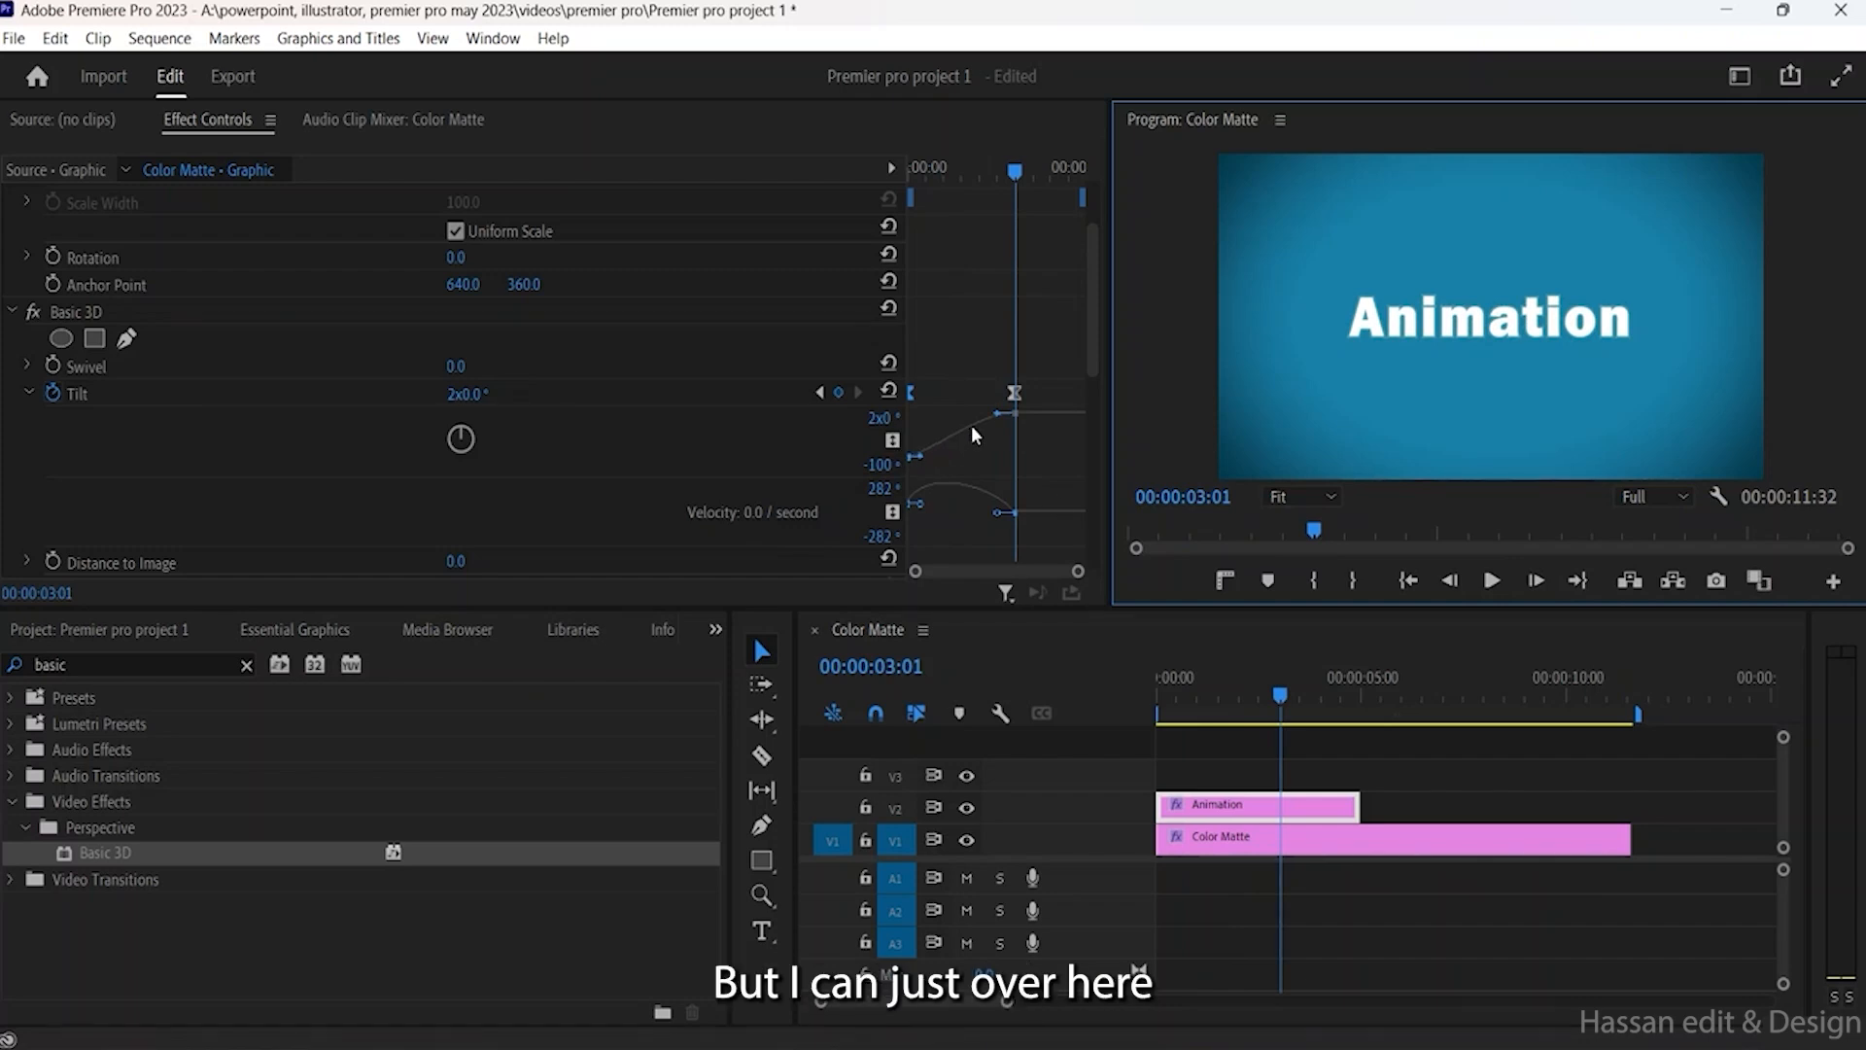
Step: Raise the Tilt curve to 108.6° at the start and 2x18.6° at the end, lengthen the first keyframe's curve handle, and play it
{"action": "left_click_drag", "start_coordinate": [971, 425], "coordinate": [971, 429]}
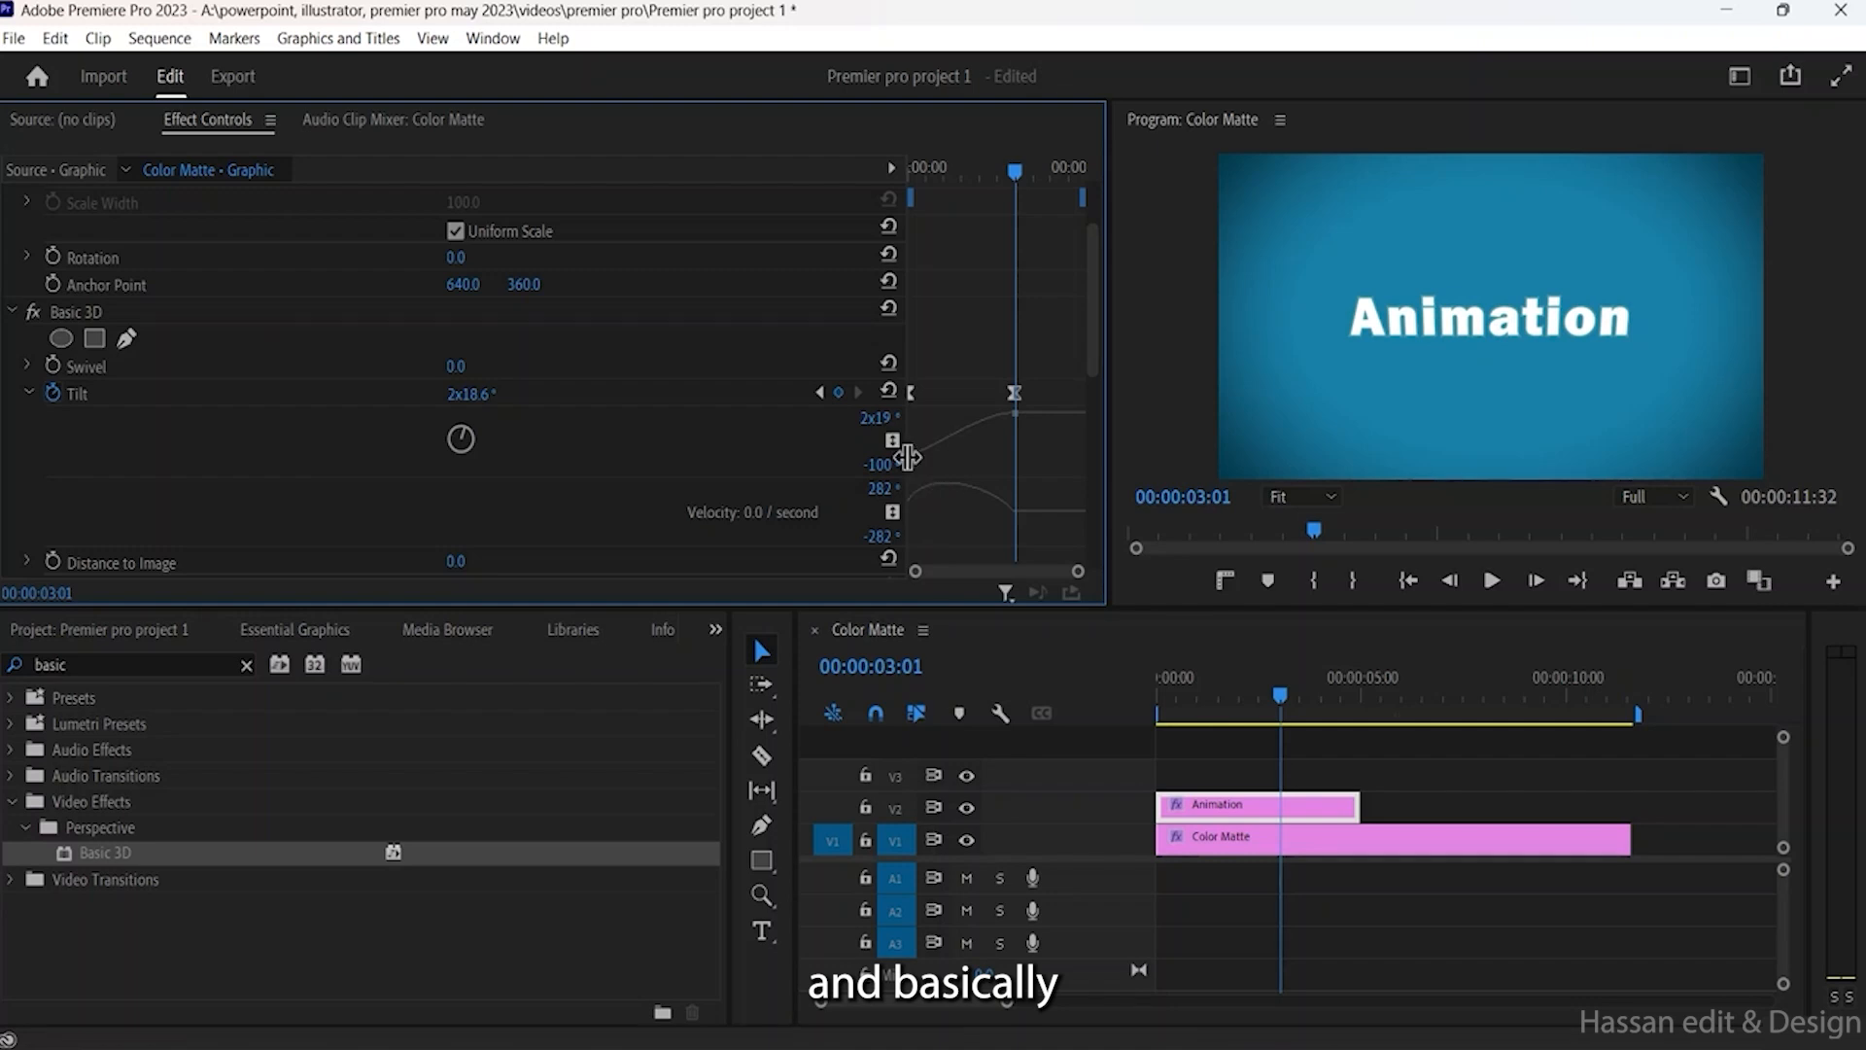
{"action": "left_click", "coordinate": [914, 455]}
{"action": "left_click_drag", "start_coordinate": [919, 458], "coordinate": [953, 440]}
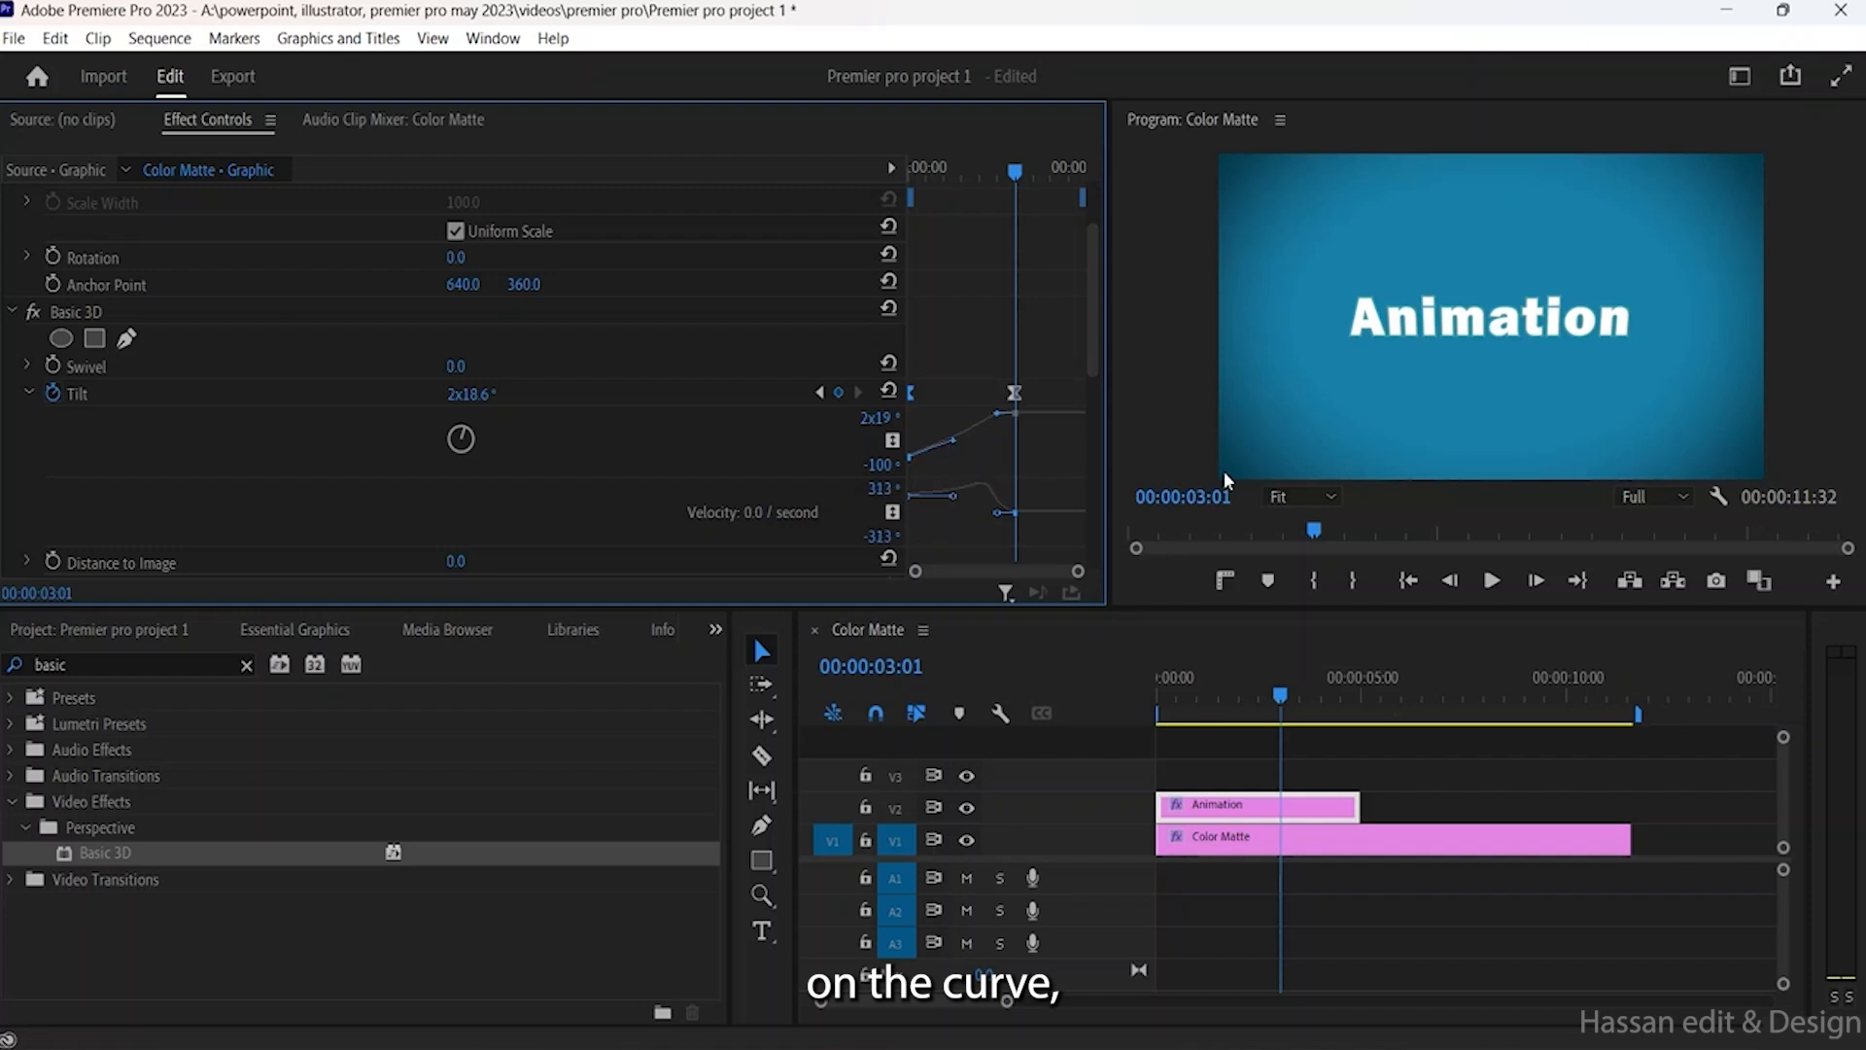
{"action": "left_click_drag", "start_coordinate": [1014, 173], "coordinate": [848, 164]}
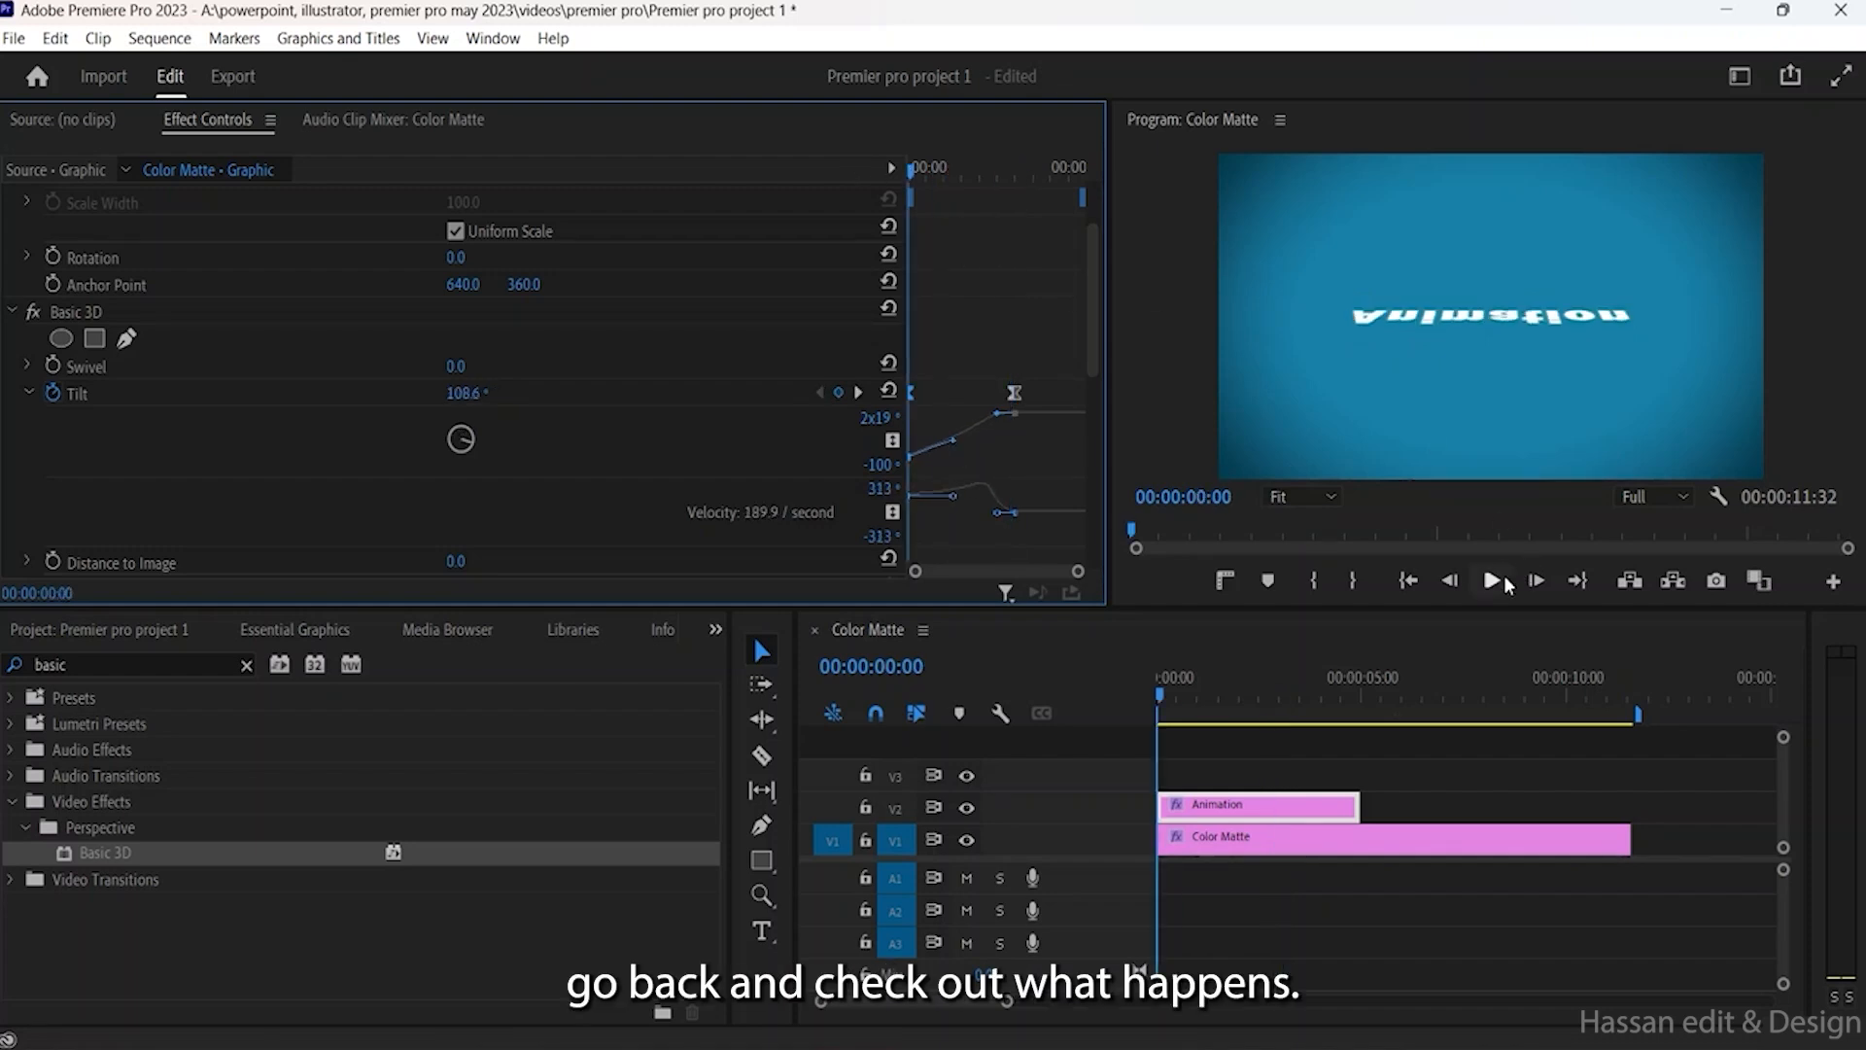
{"action": "left_click", "coordinate": [1495, 585]}
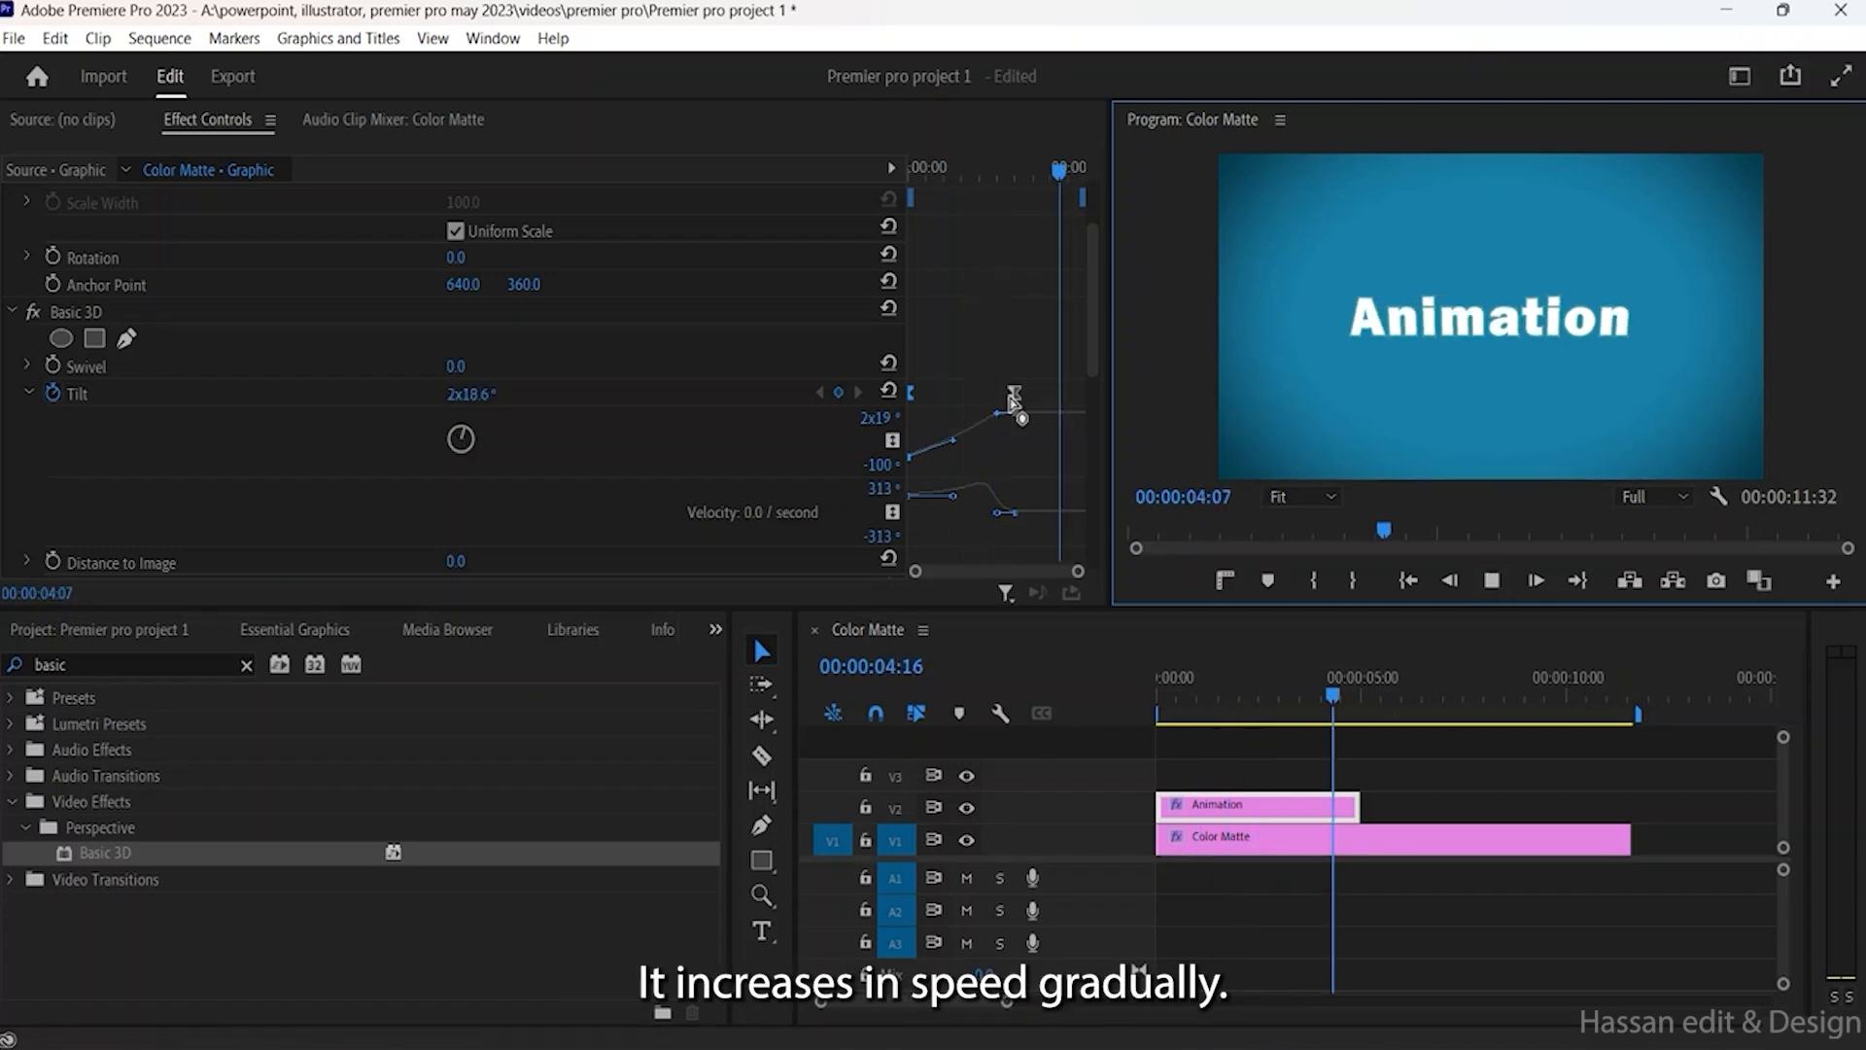
Step: Move the second Tilt keyframe back to about 2 seconds into the clip and replay the animation from the start
{"action": "left_click_drag", "start_coordinate": [1016, 391], "coordinate": [984, 392]}
{"action": "left_click_drag", "start_coordinate": [935, 173], "coordinate": [885, 171]}
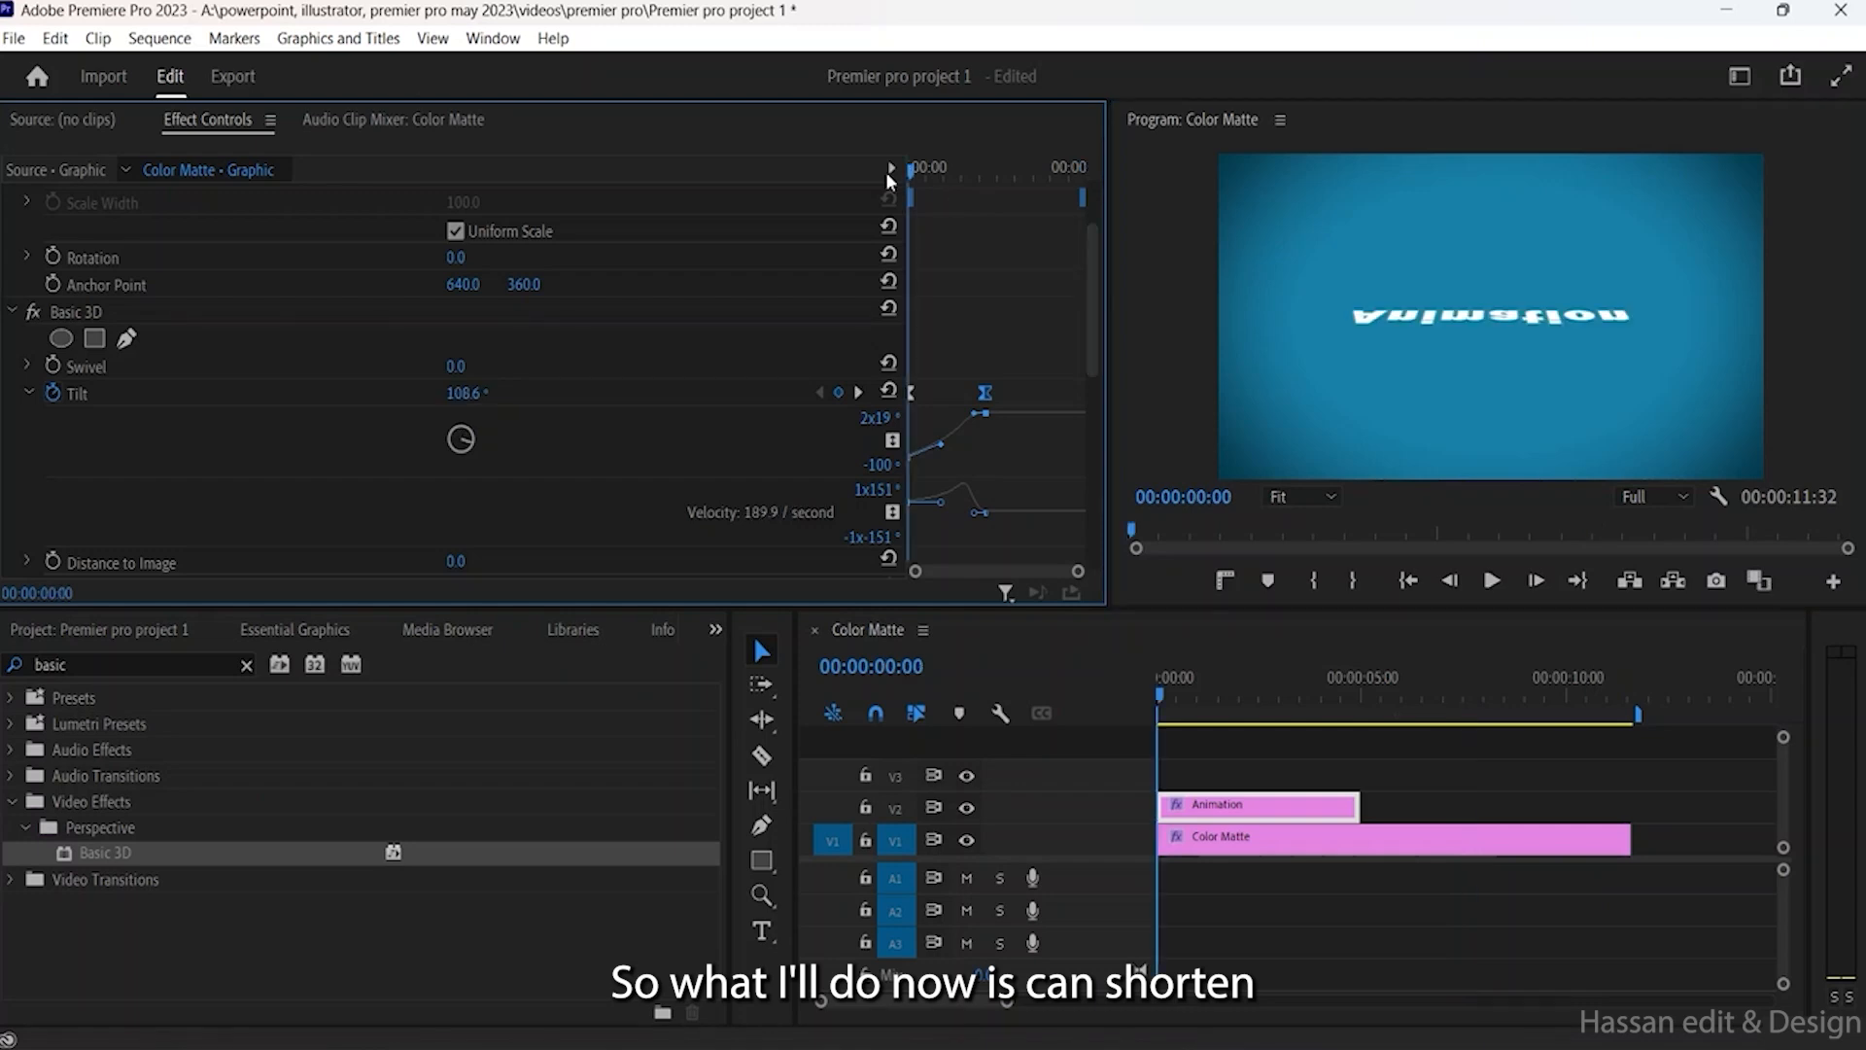
{"action": "left_click", "coordinate": [1492, 581]}
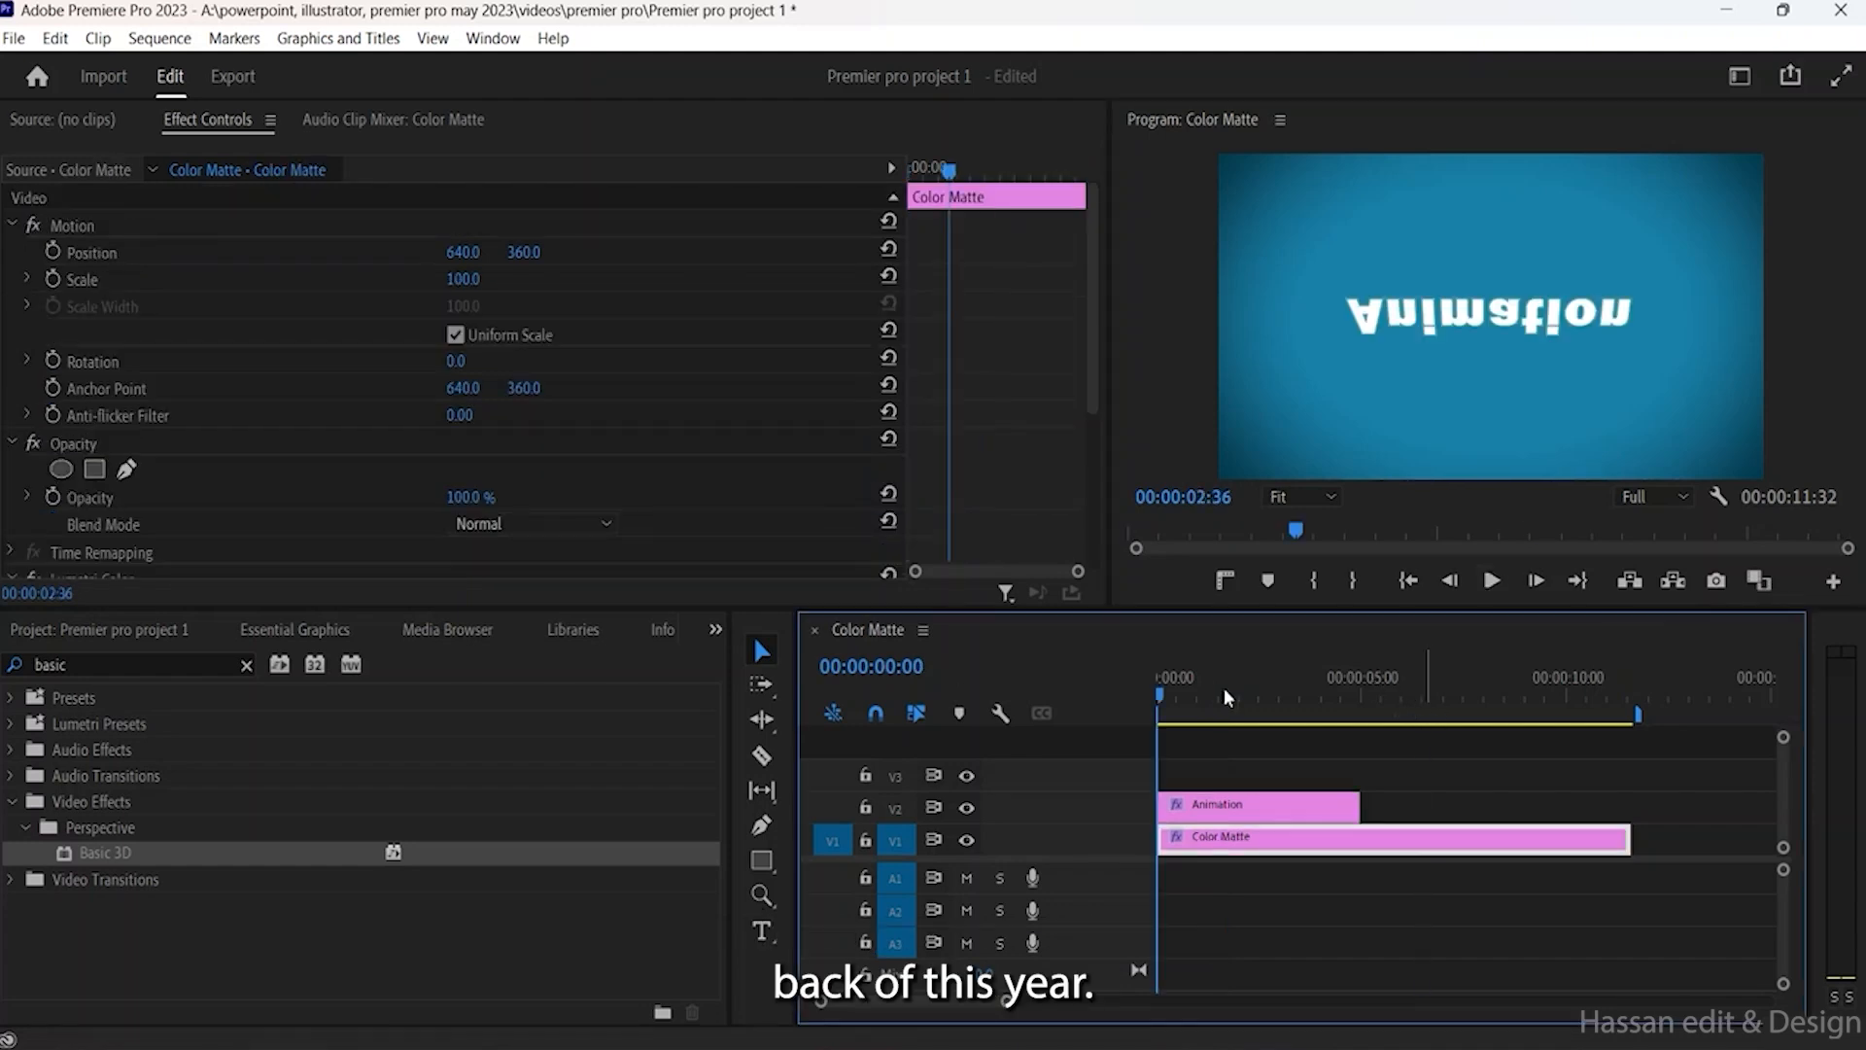
{"action": "left_click_drag", "start_coordinate": [1224, 695], "coordinate": [1173, 694]}
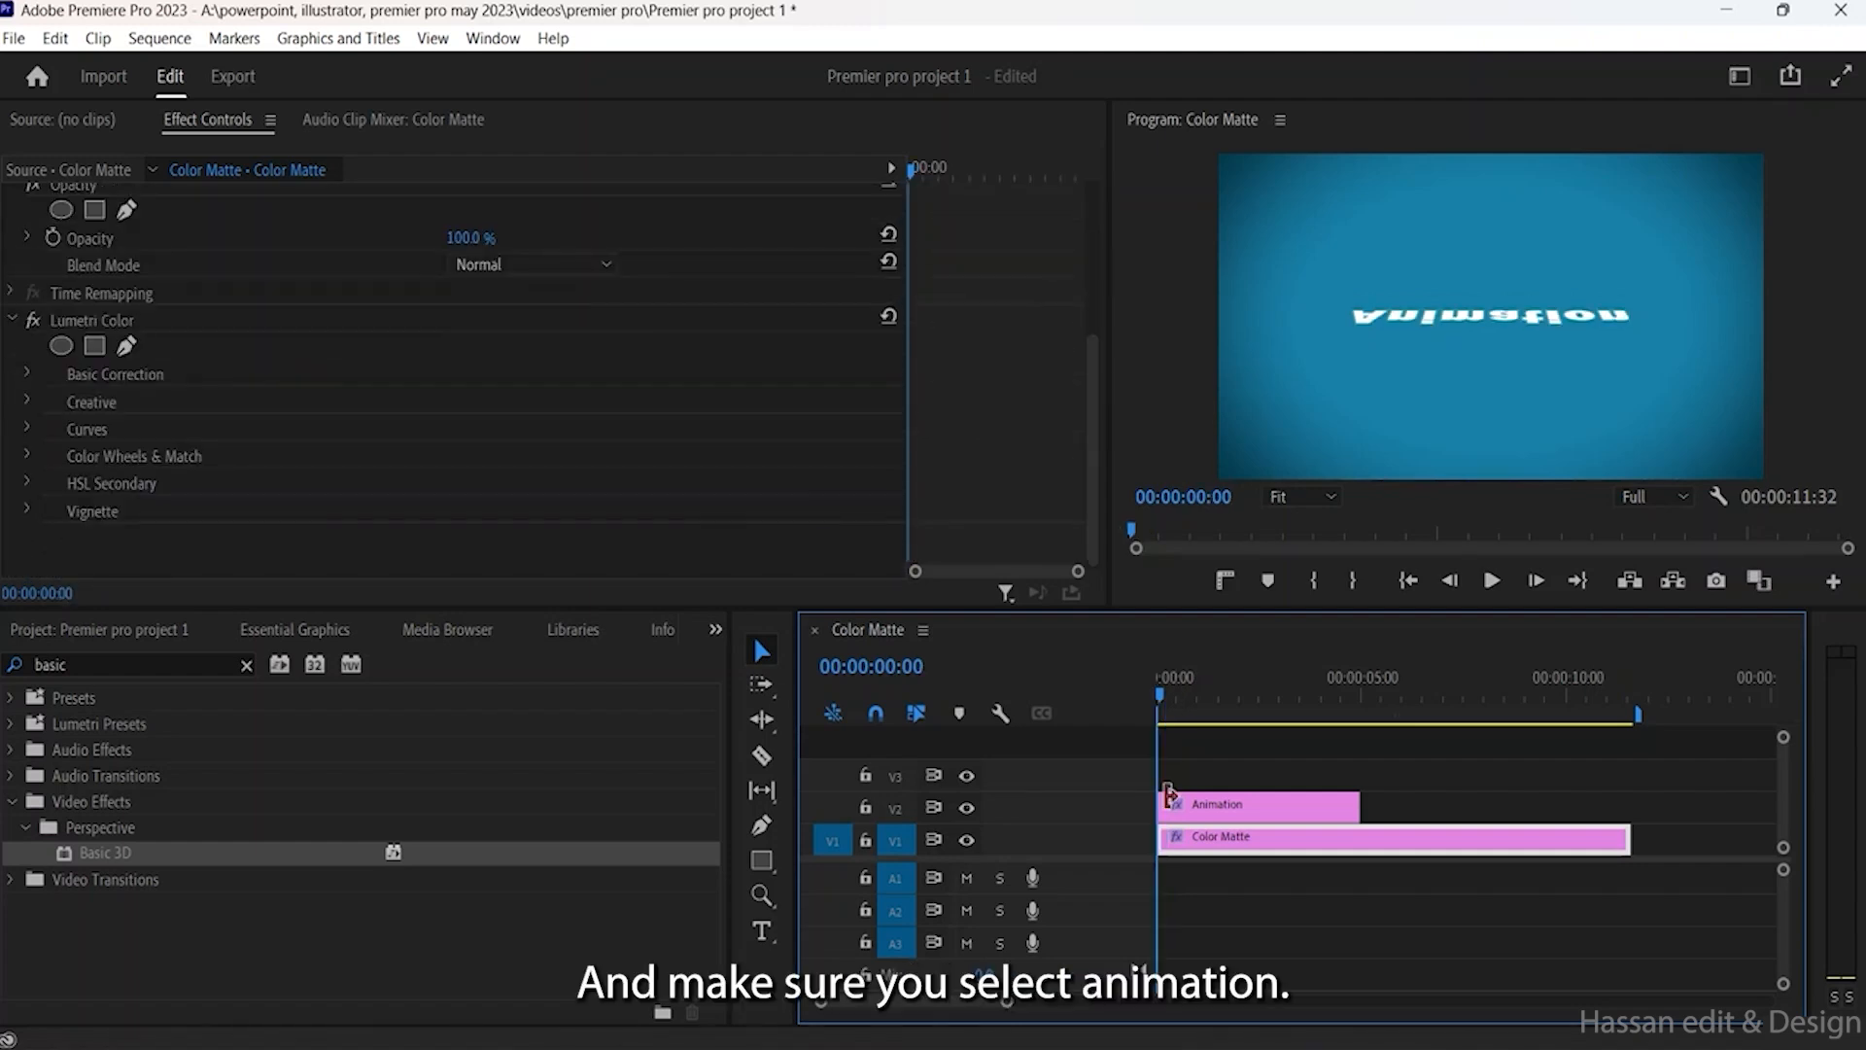
Step: Select the Animation clip and bring up the list of effects
{"action": "left_click", "coordinate": [1168, 793]}
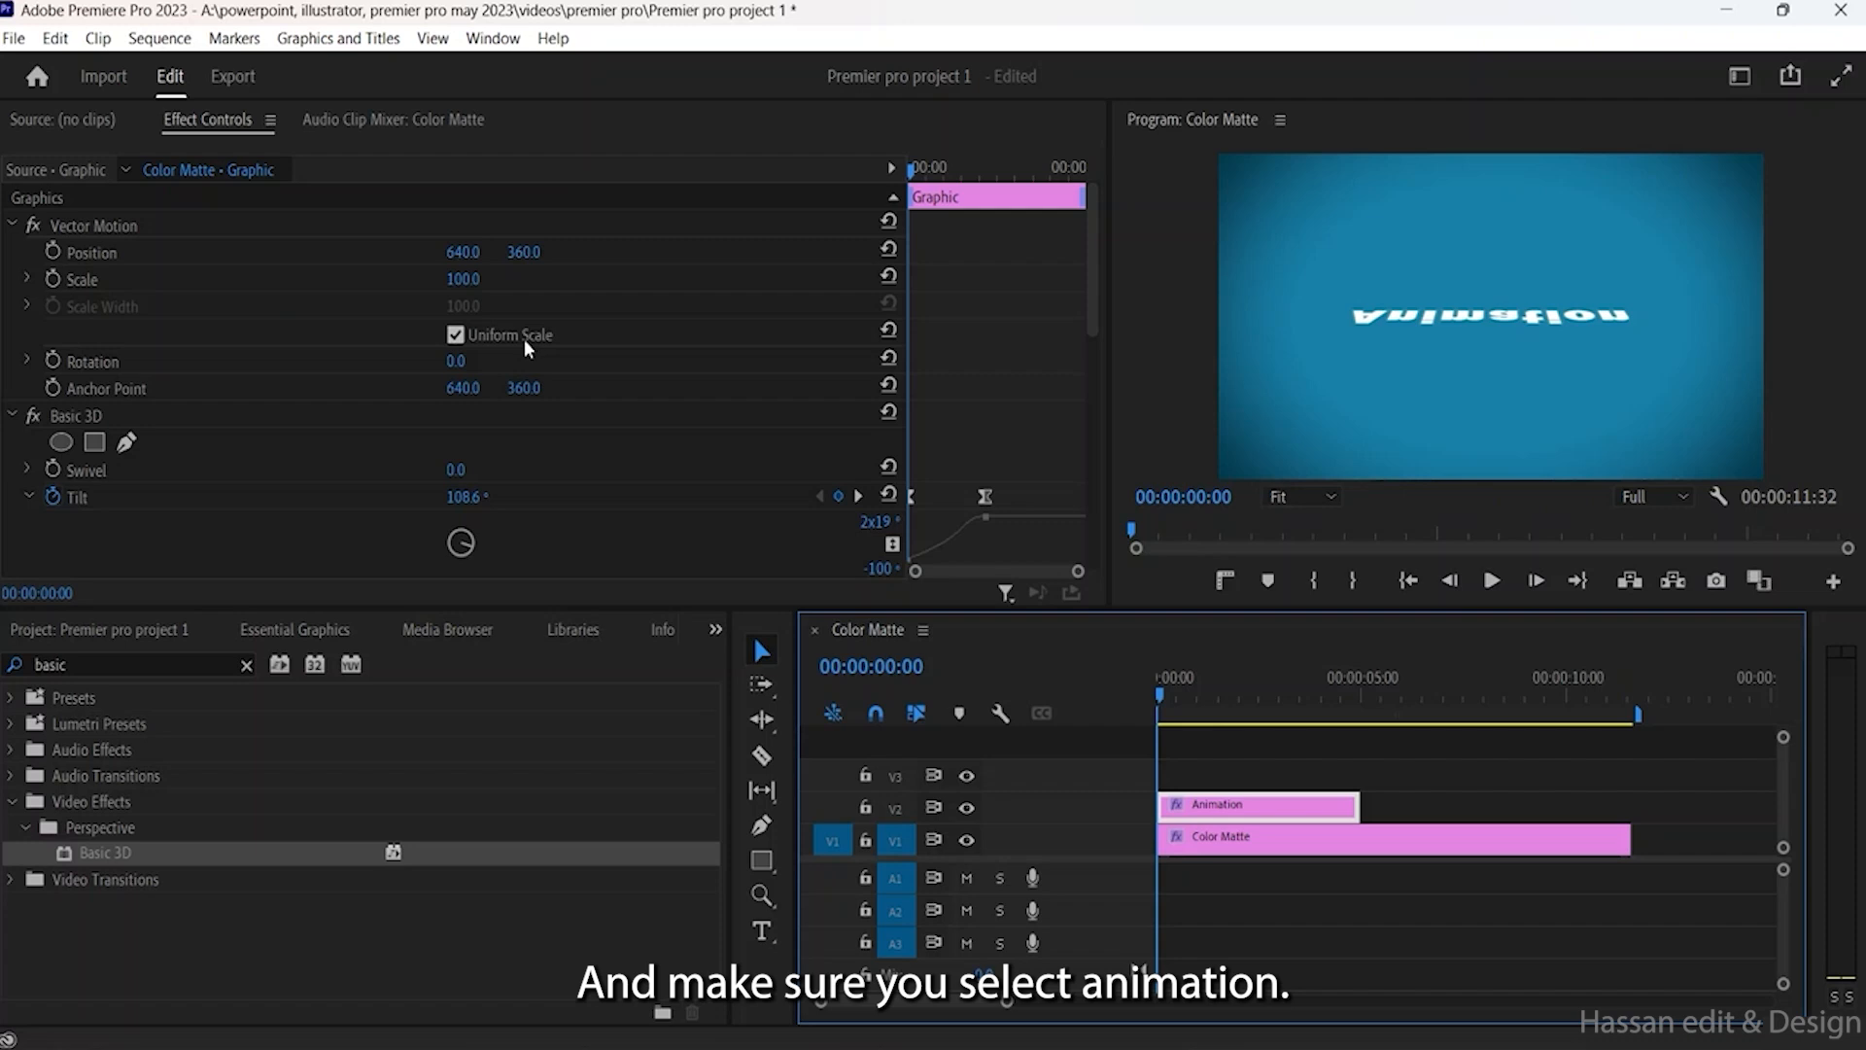
{"action": "left_click", "coordinate": [329, 636]}
{"action": "left_click", "coordinate": [173, 632]}
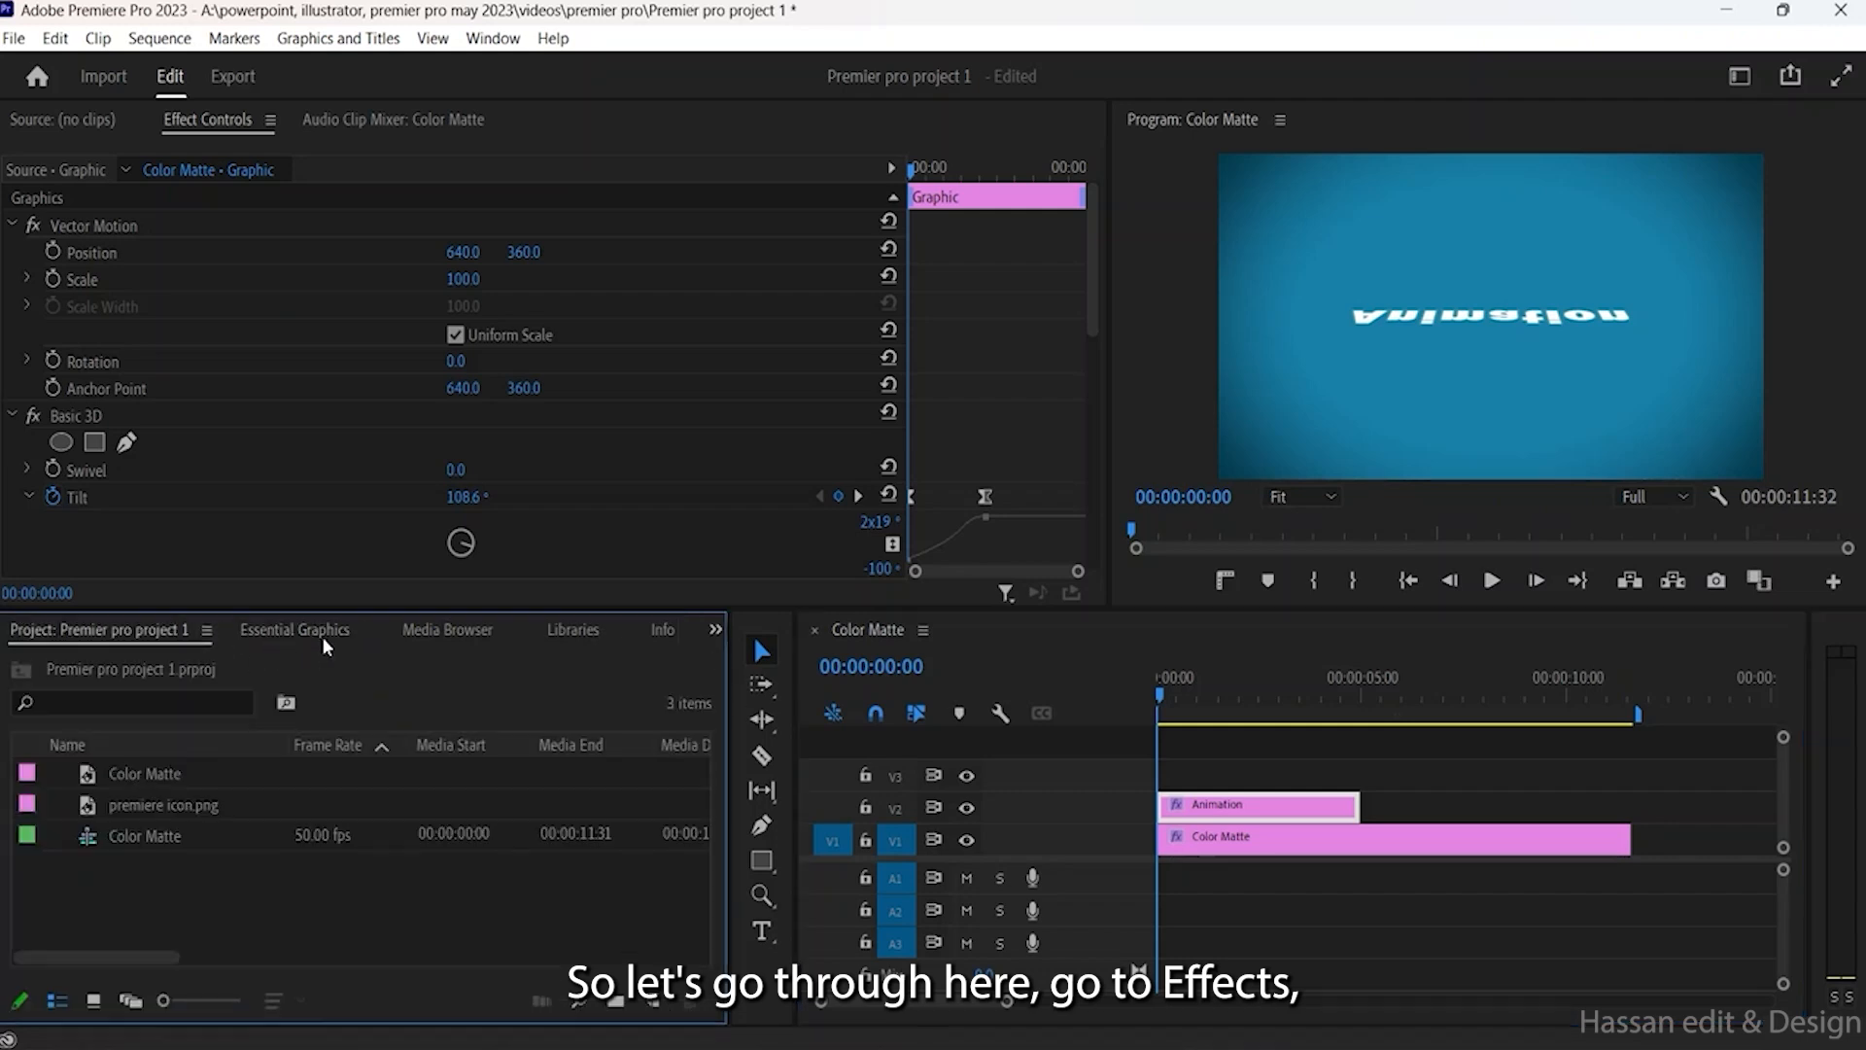
{"action": "left_click", "coordinate": [447, 630]}
{"action": "left_click", "coordinate": [572, 630]}
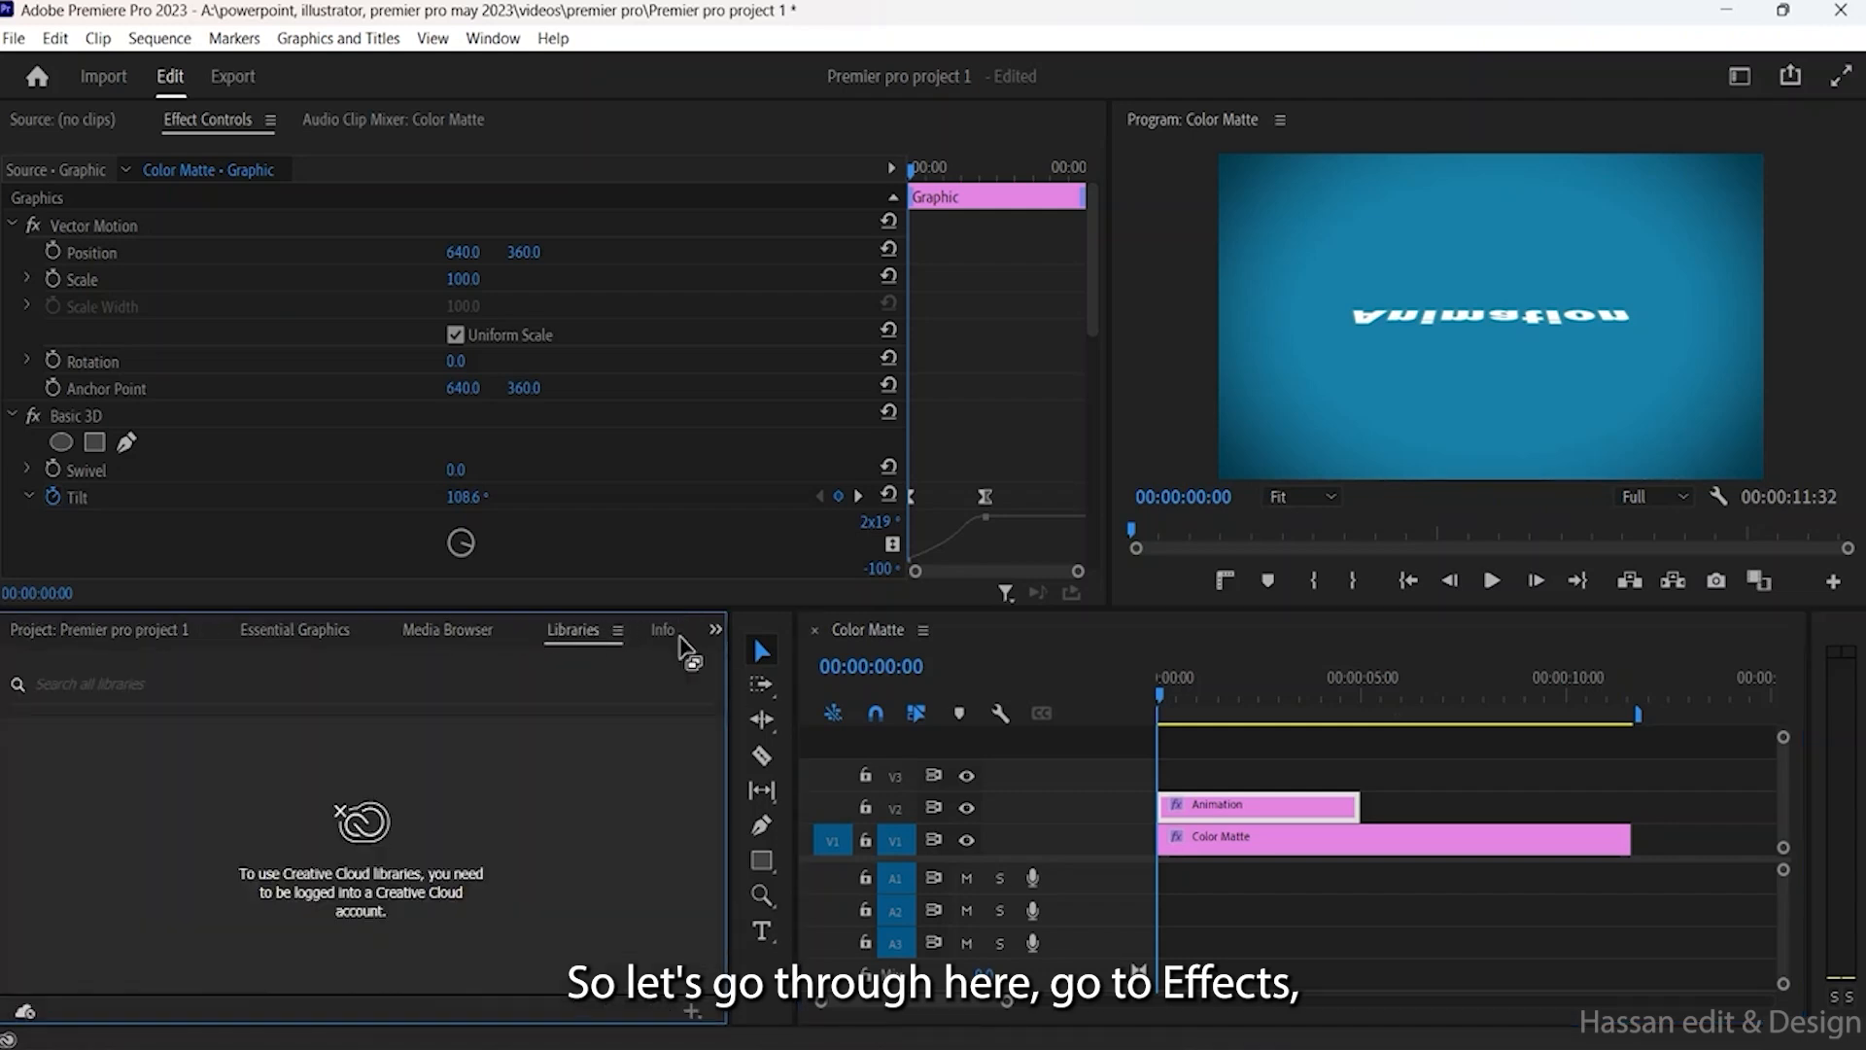
{"action": "left_click", "coordinate": [715, 630]}
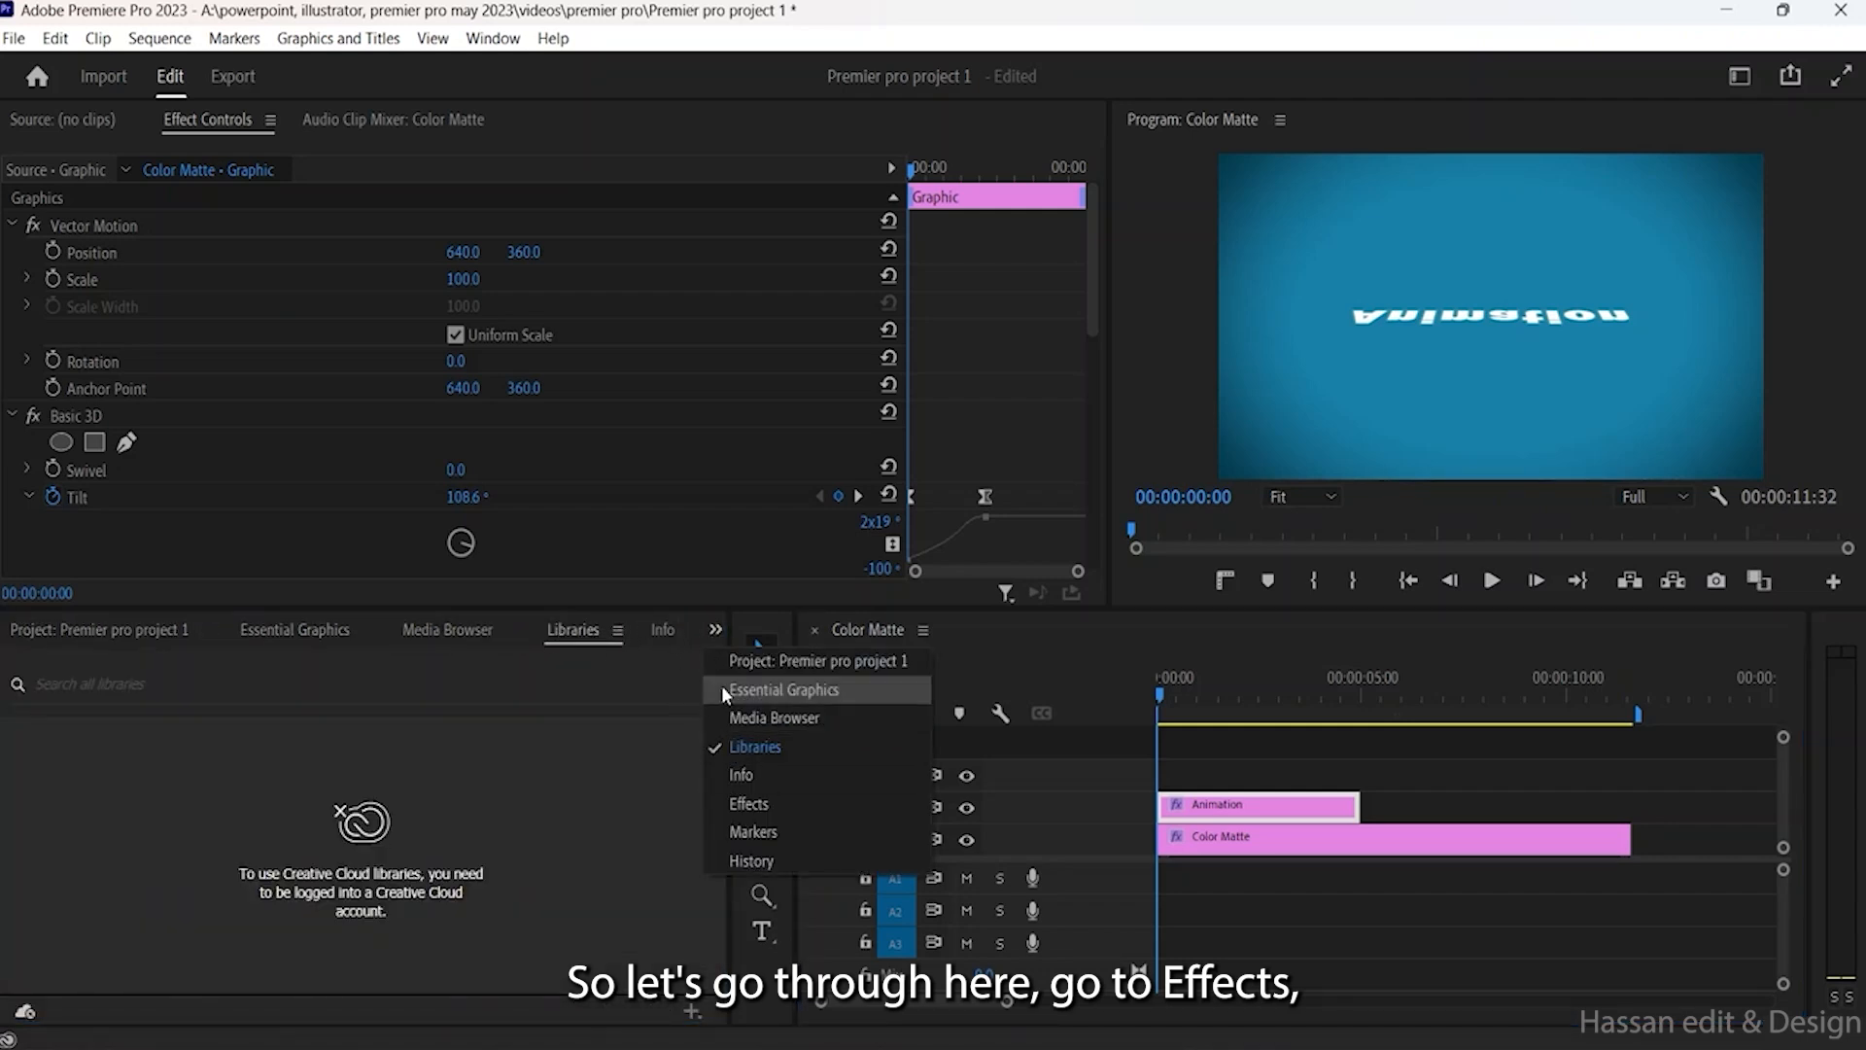
{"action": "left_click", "coordinate": [754, 801]}
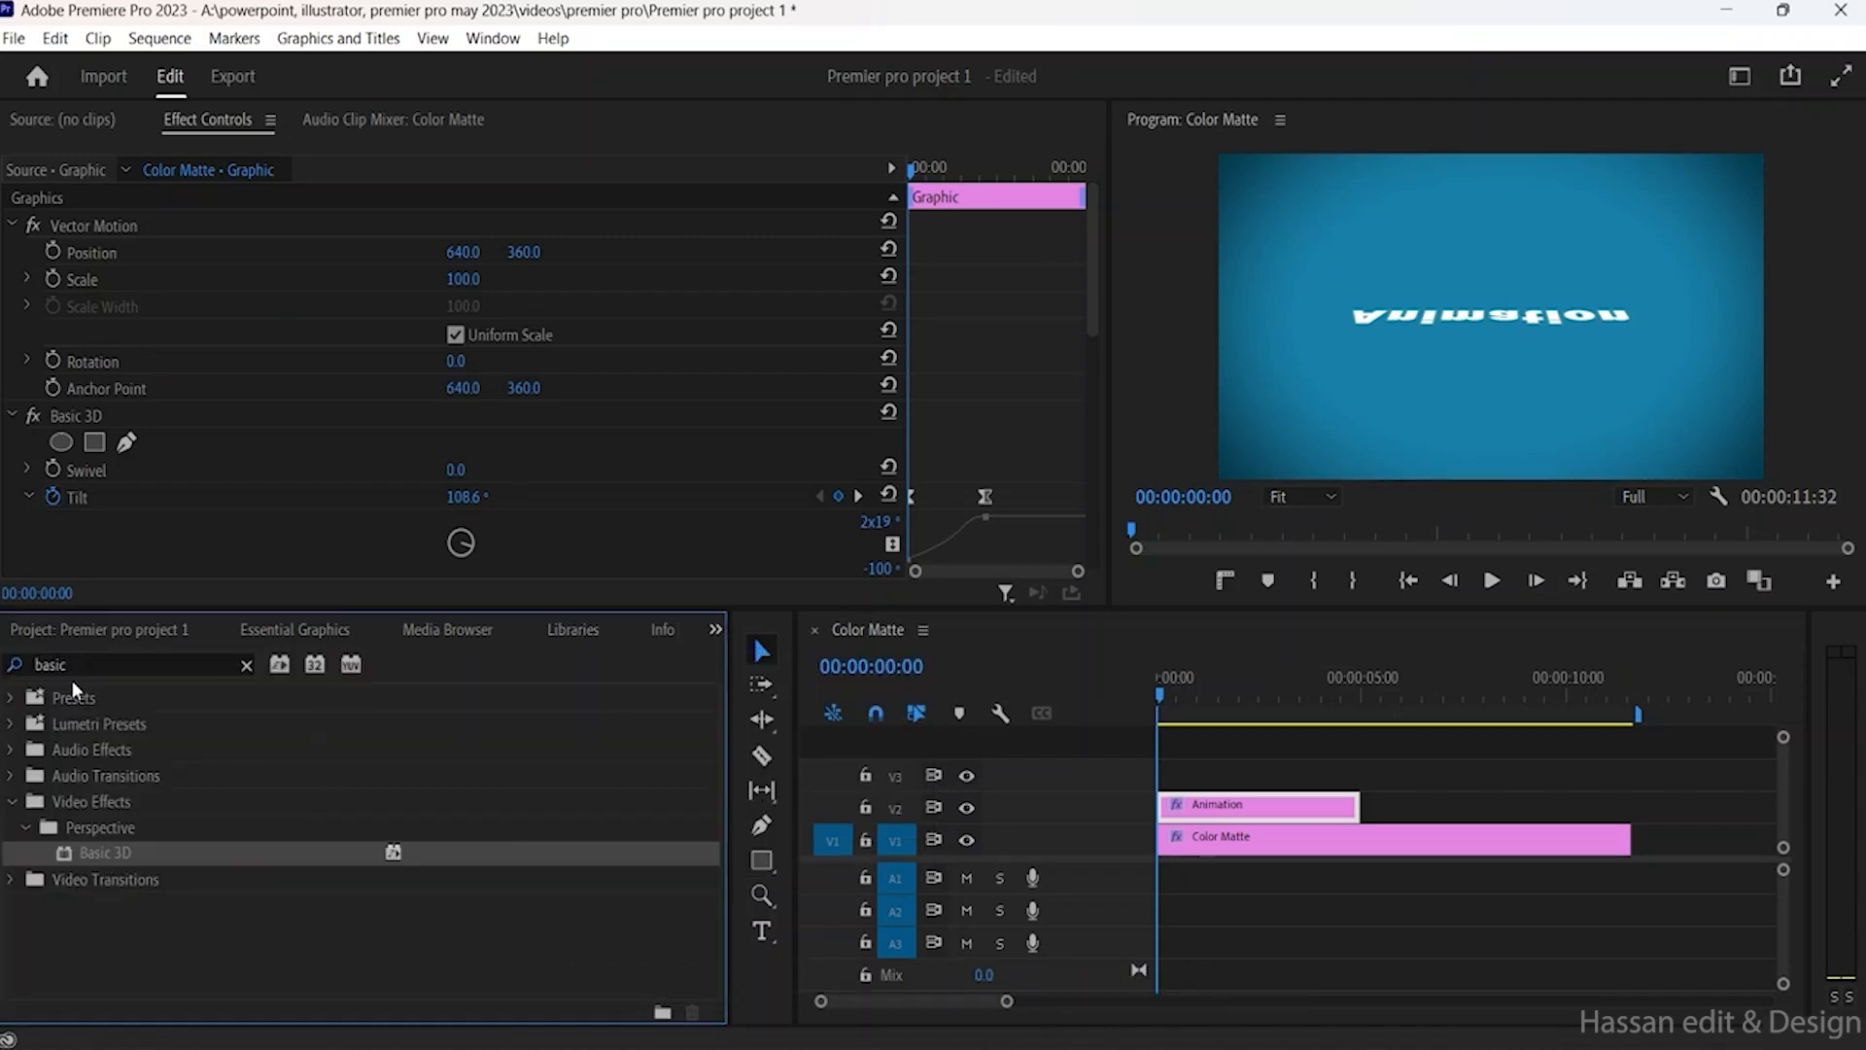
Step: Search the effects for "crop" and apply the Crop effect to the Animation clip
{"action": "left_click", "coordinate": [97, 661]}
{"action": "double_click", "coordinate": [97, 660]}
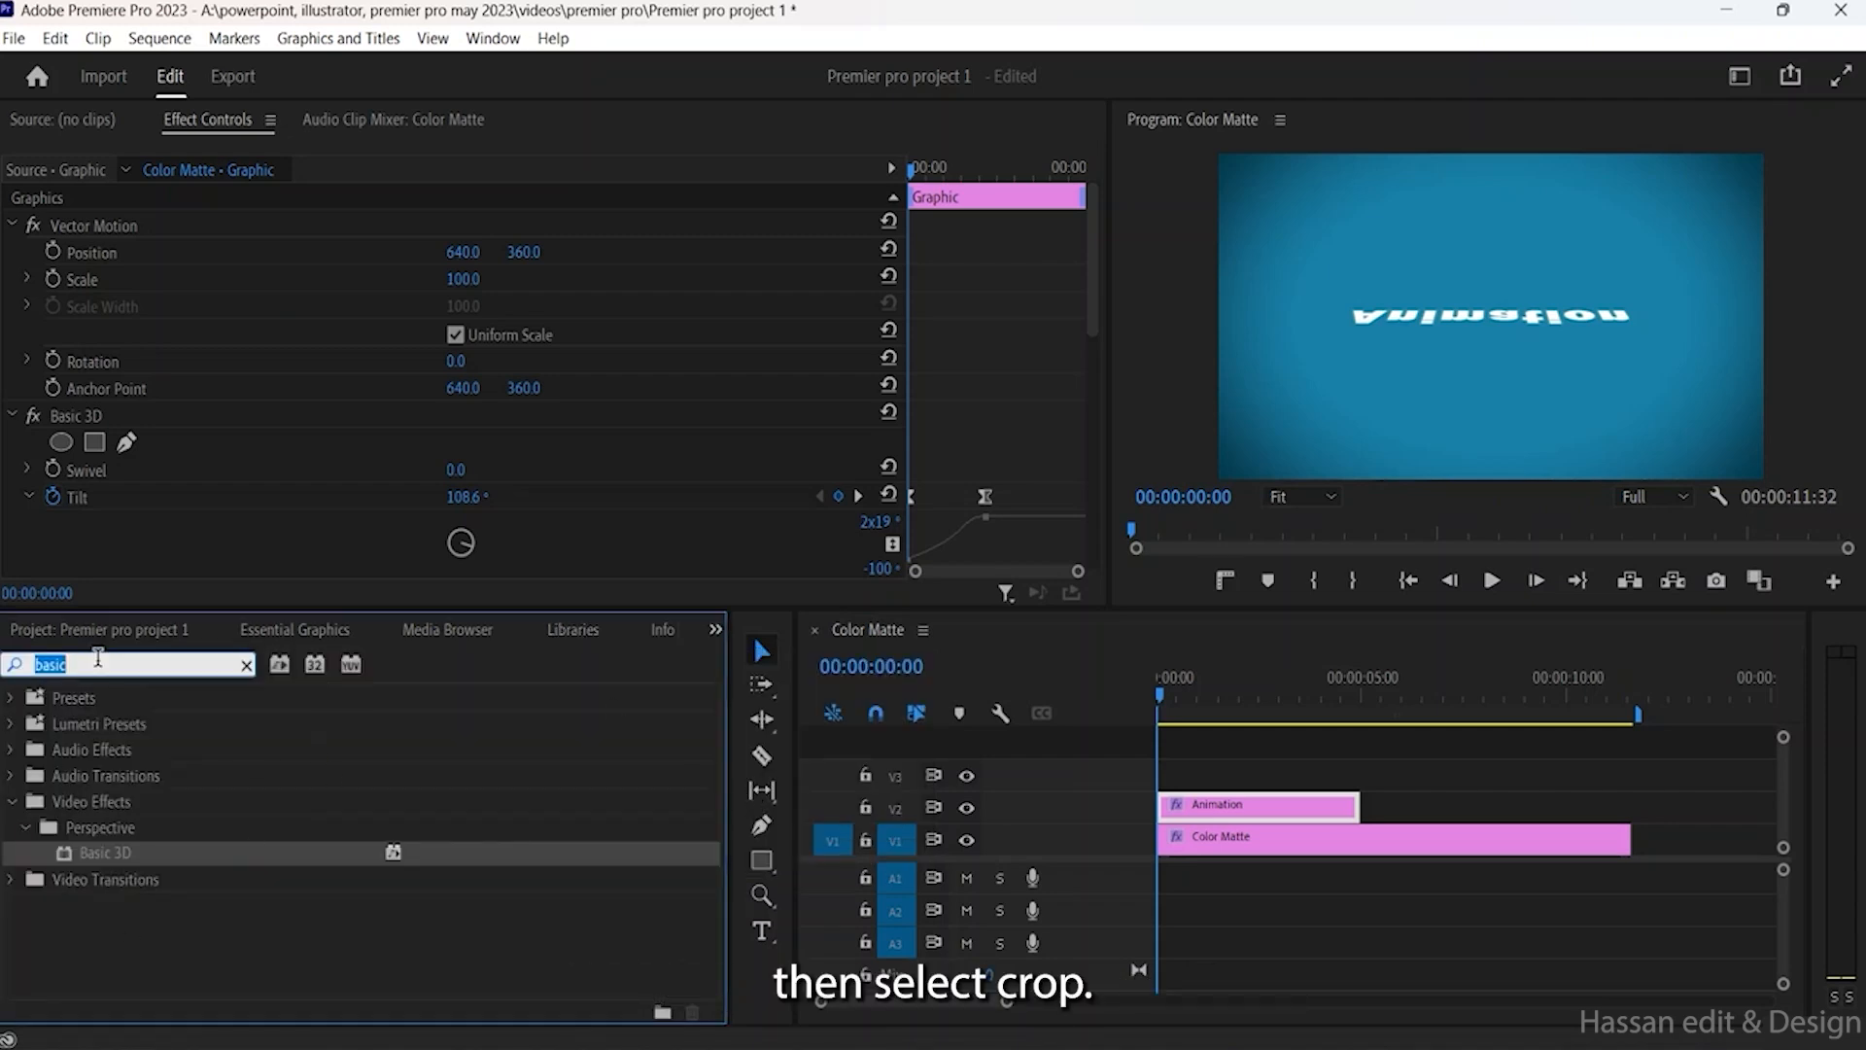
{"action": "type", "text": "cr"}
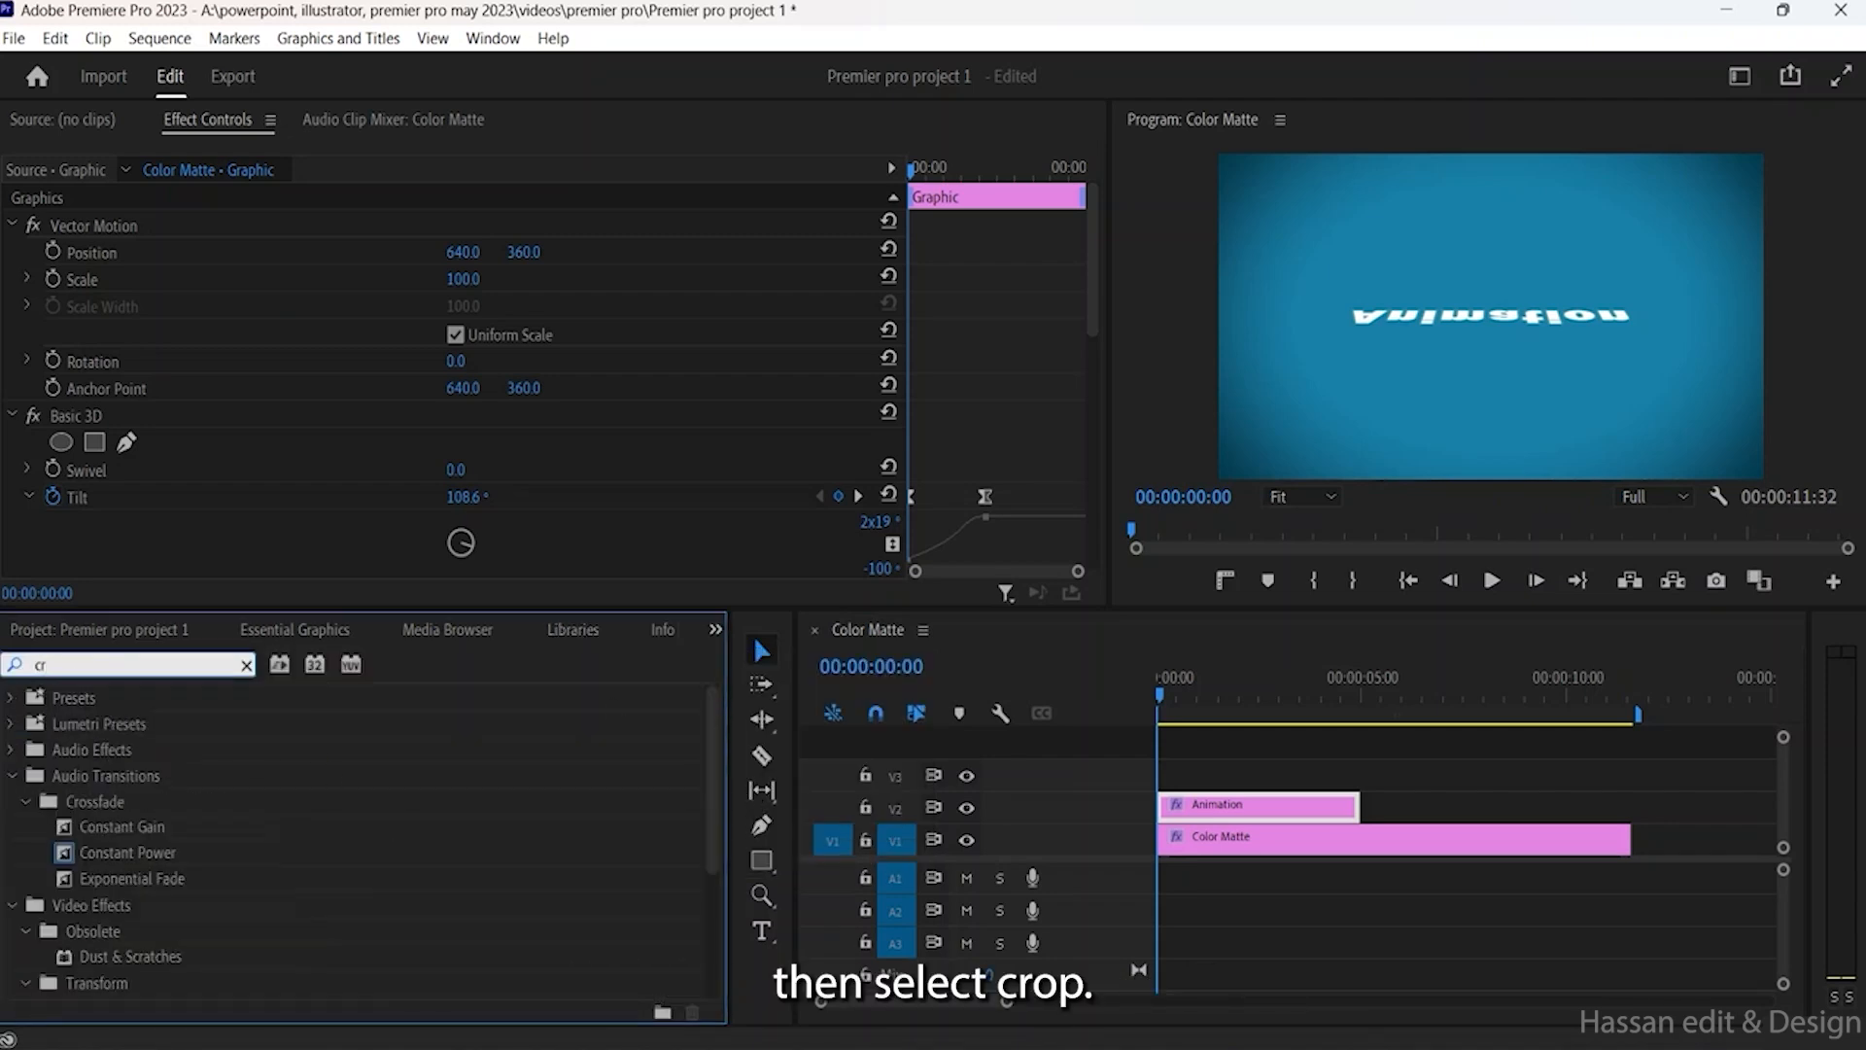
{"action": "type", "text": "op"}
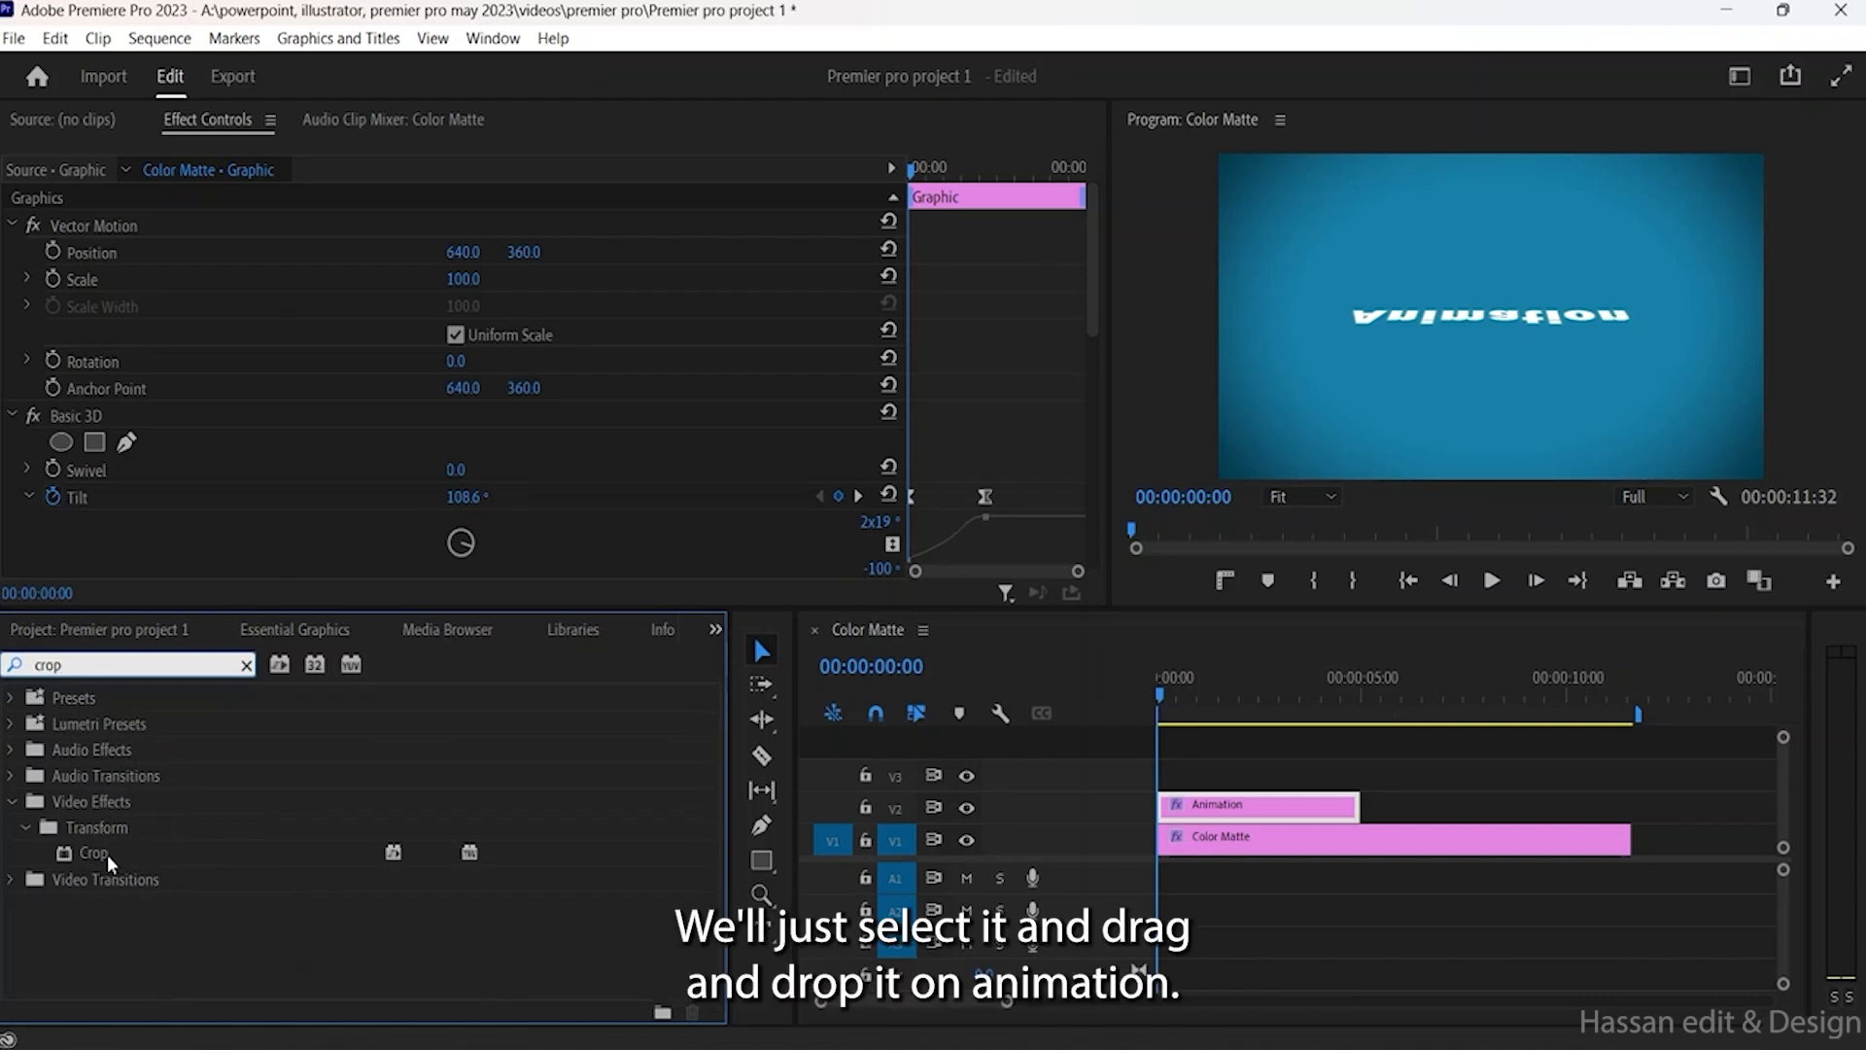
{"action": "left_click_drag", "start_coordinate": [107, 855], "coordinate": [1227, 809]}
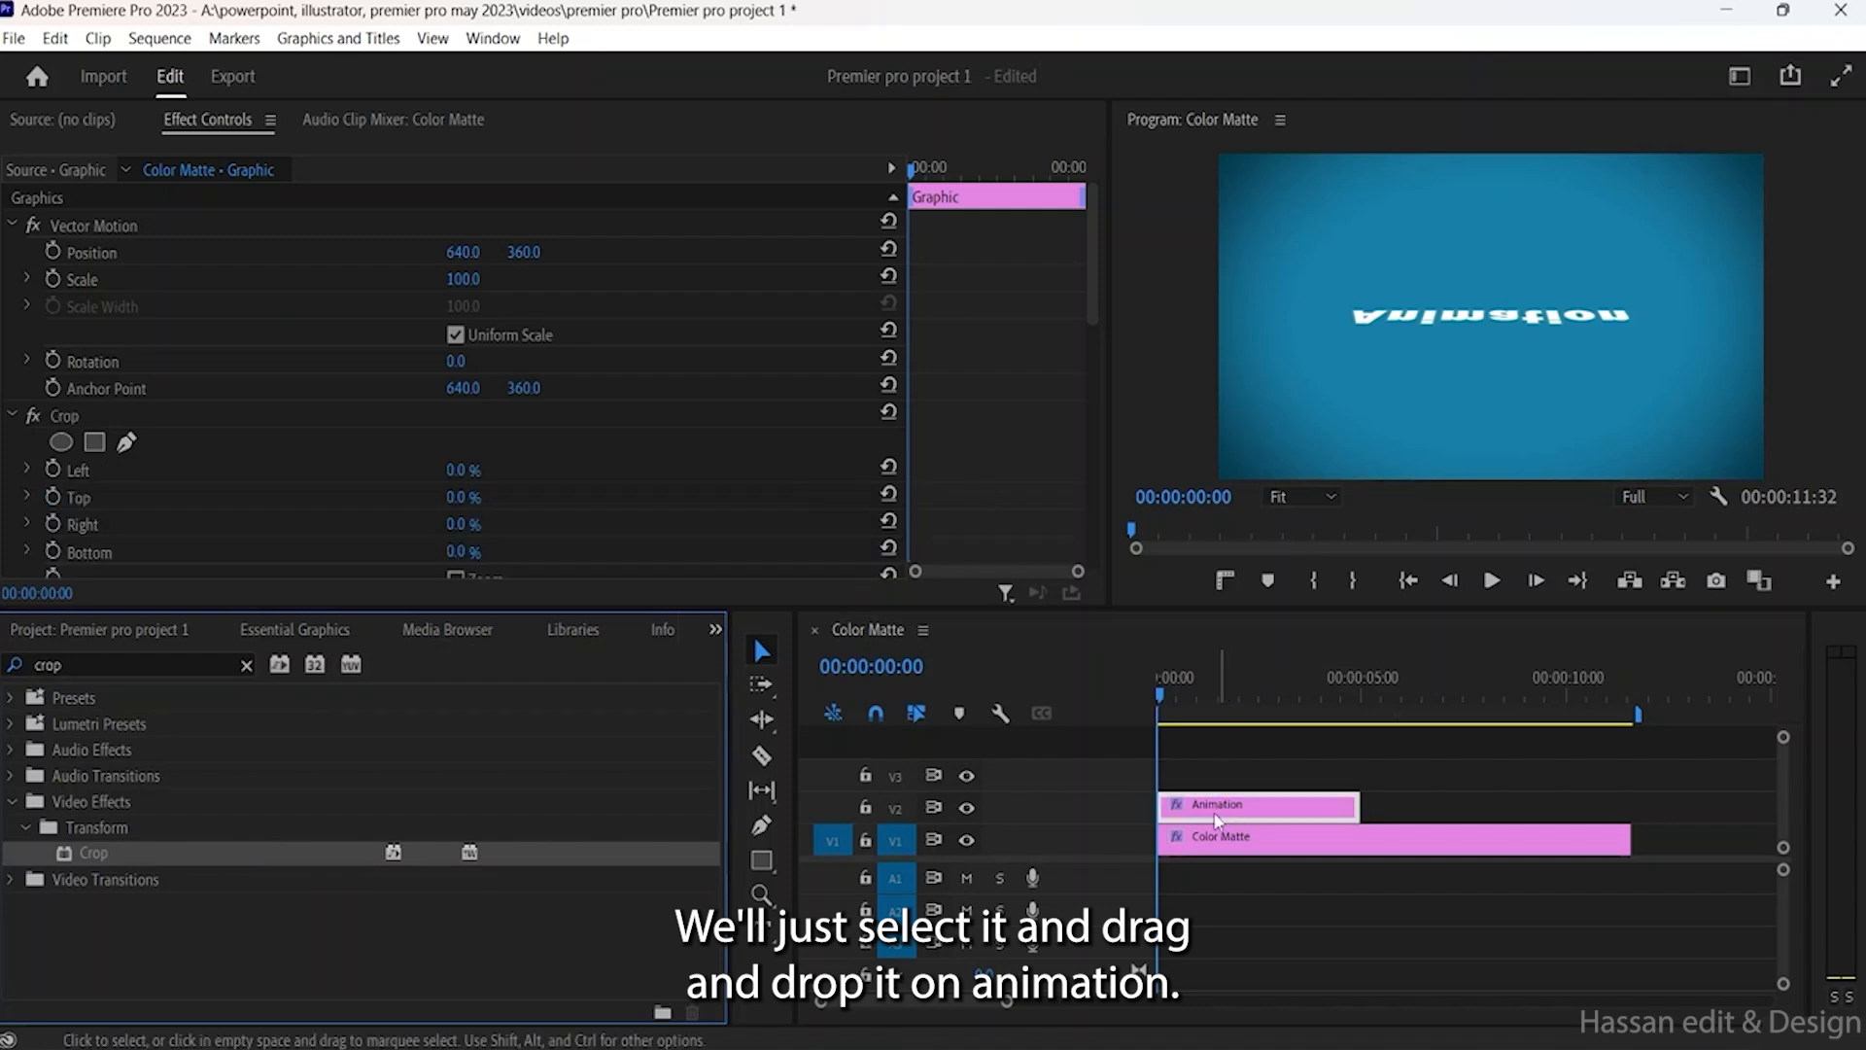
{"action": "scroll", "coordinate": [385, 328], "scroll_direction": "down", "scroll_amount": 1}
{"action": "scroll", "coordinate": [385, 337], "scroll_direction": "down", "scroll_amount": 1}
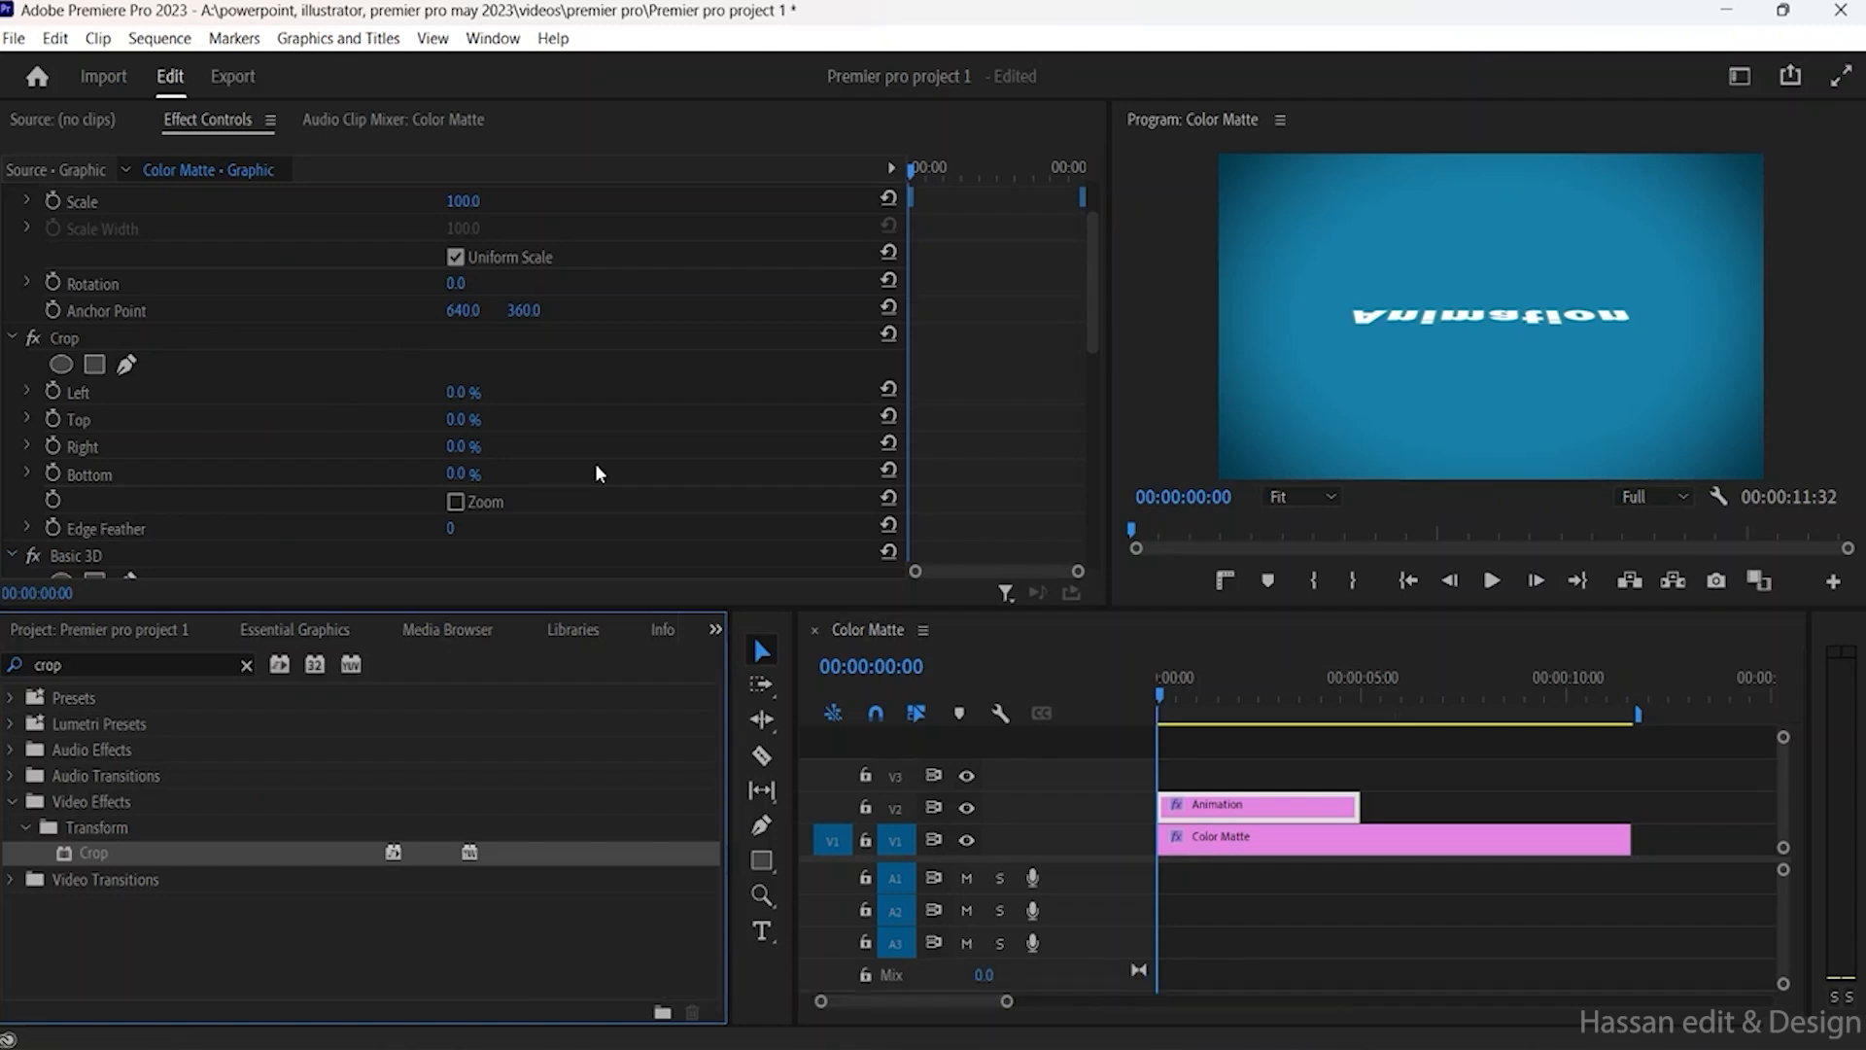
{"action": "left_click", "coordinate": [1148, 691]}
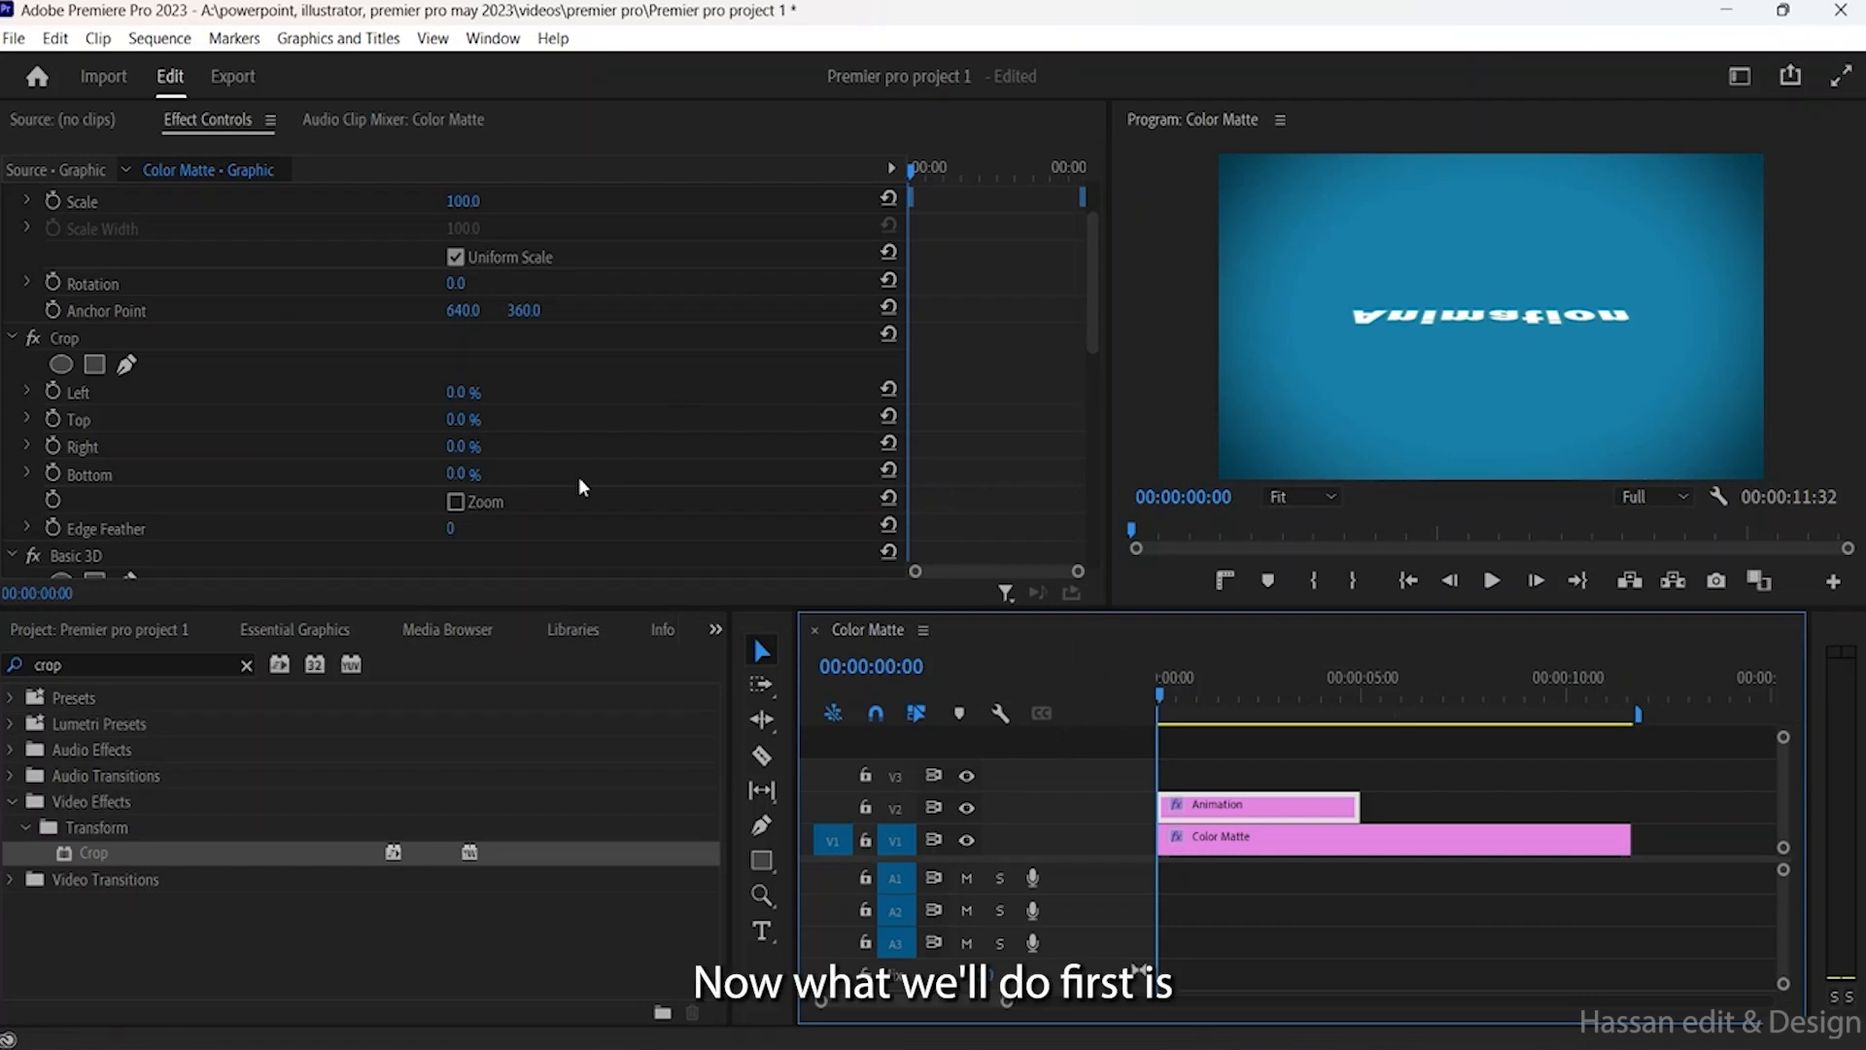
{"action": "left_click", "coordinate": [1375, 325]}
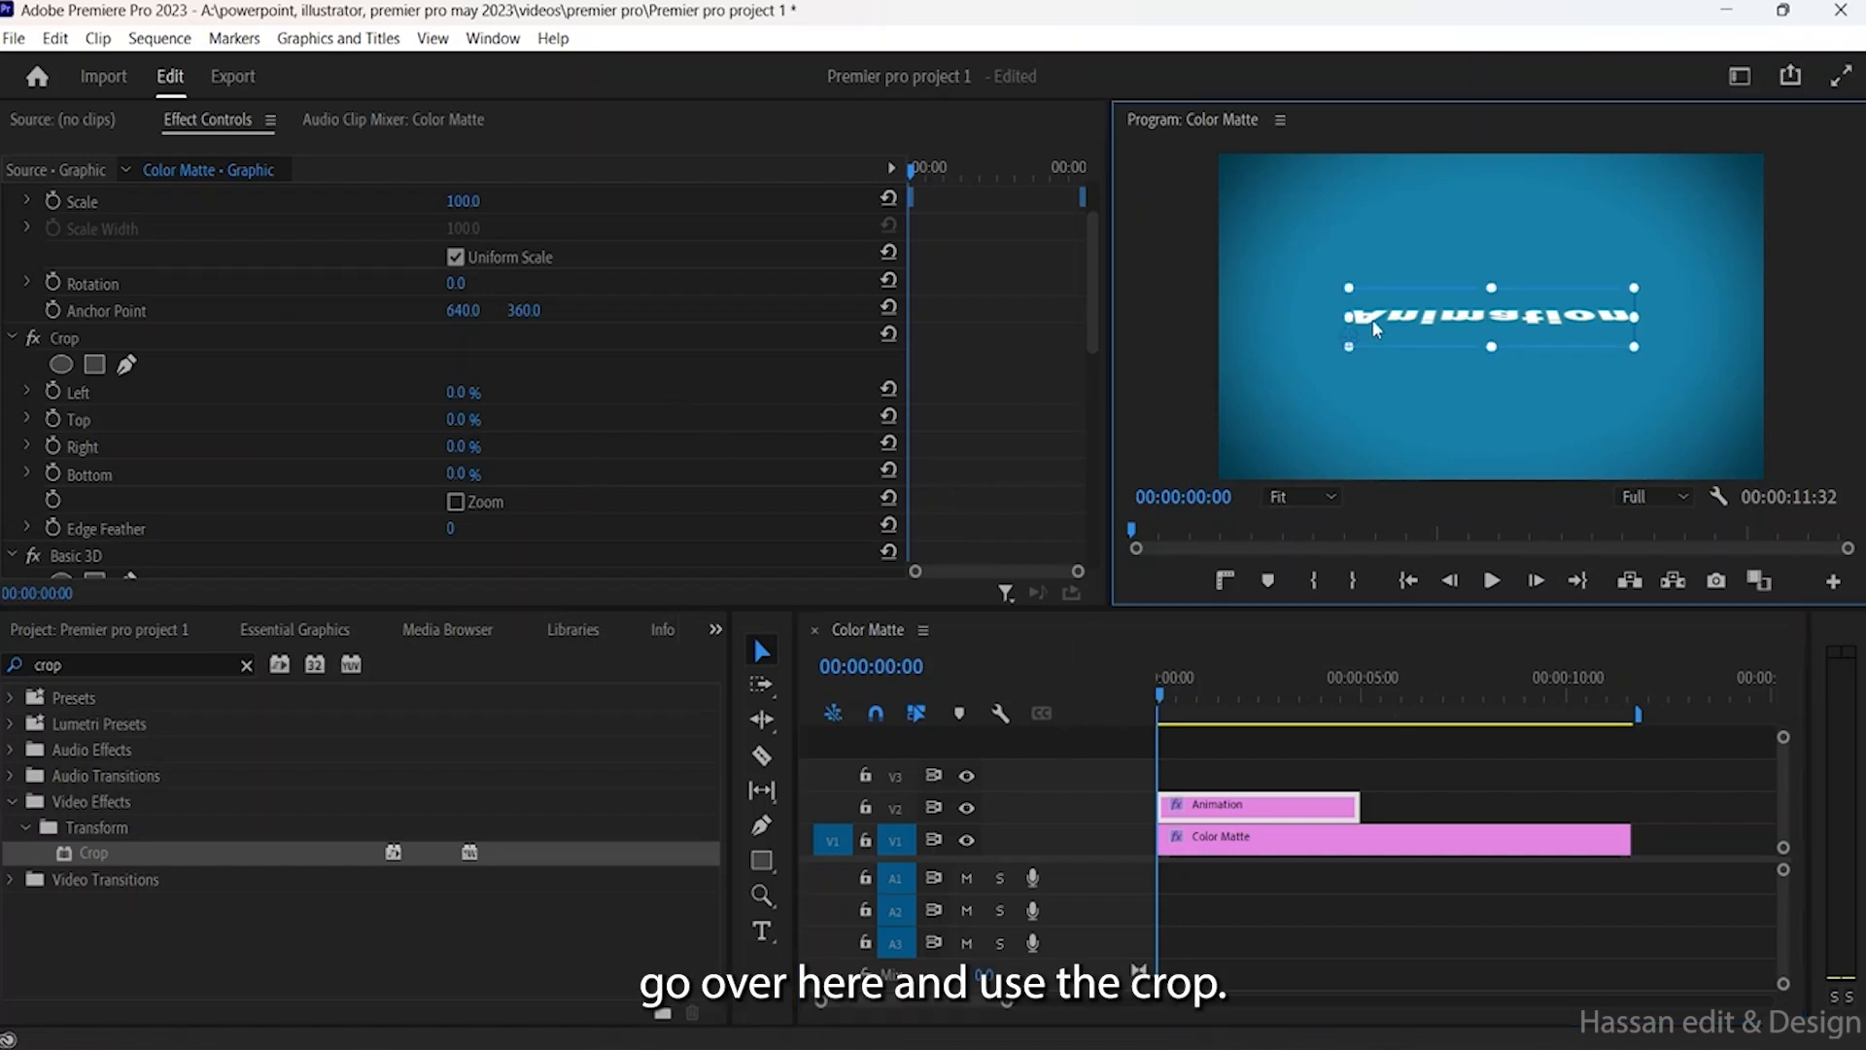
{"action": "left_click", "coordinate": [1331, 373]}
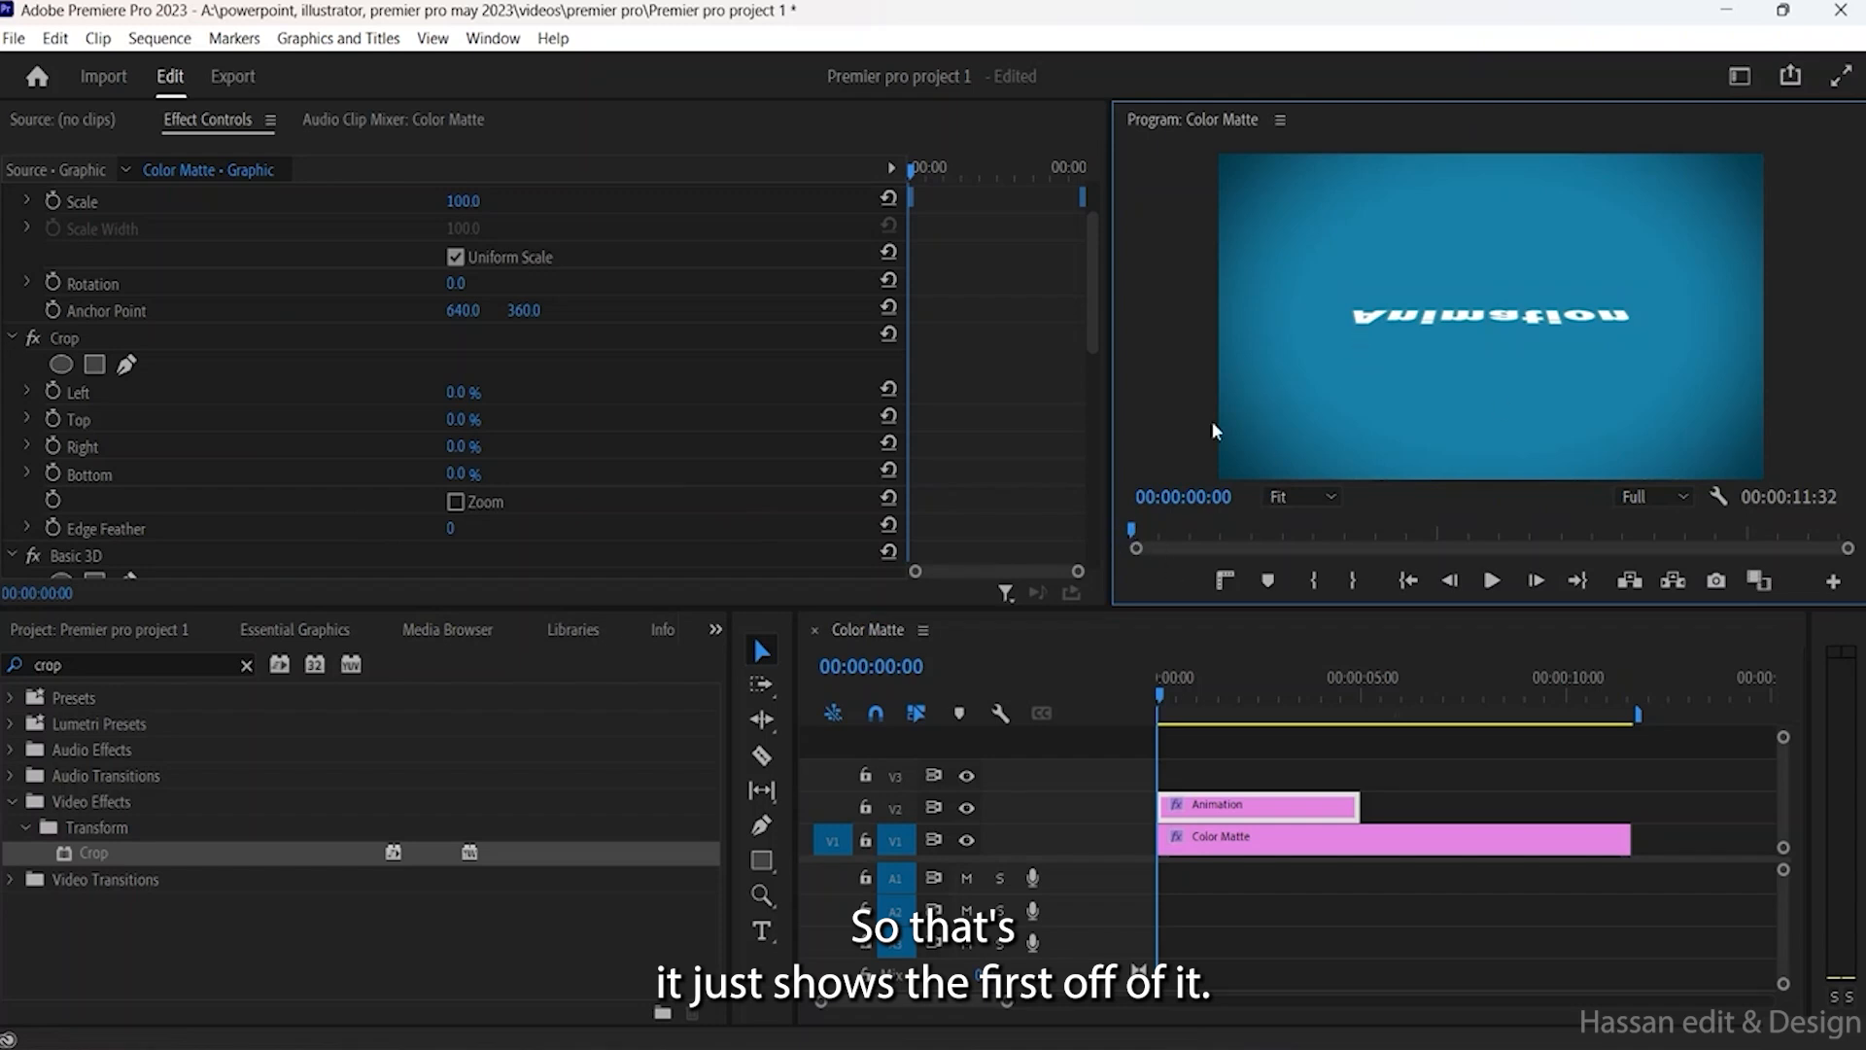
Step: Shift the Animation clip about 0.4 seconds later on V2, preview it, and return the playhead to the start
{"action": "left_click_drag", "start_coordinate": [1218, 814], "coordinate": [1234, 816]}
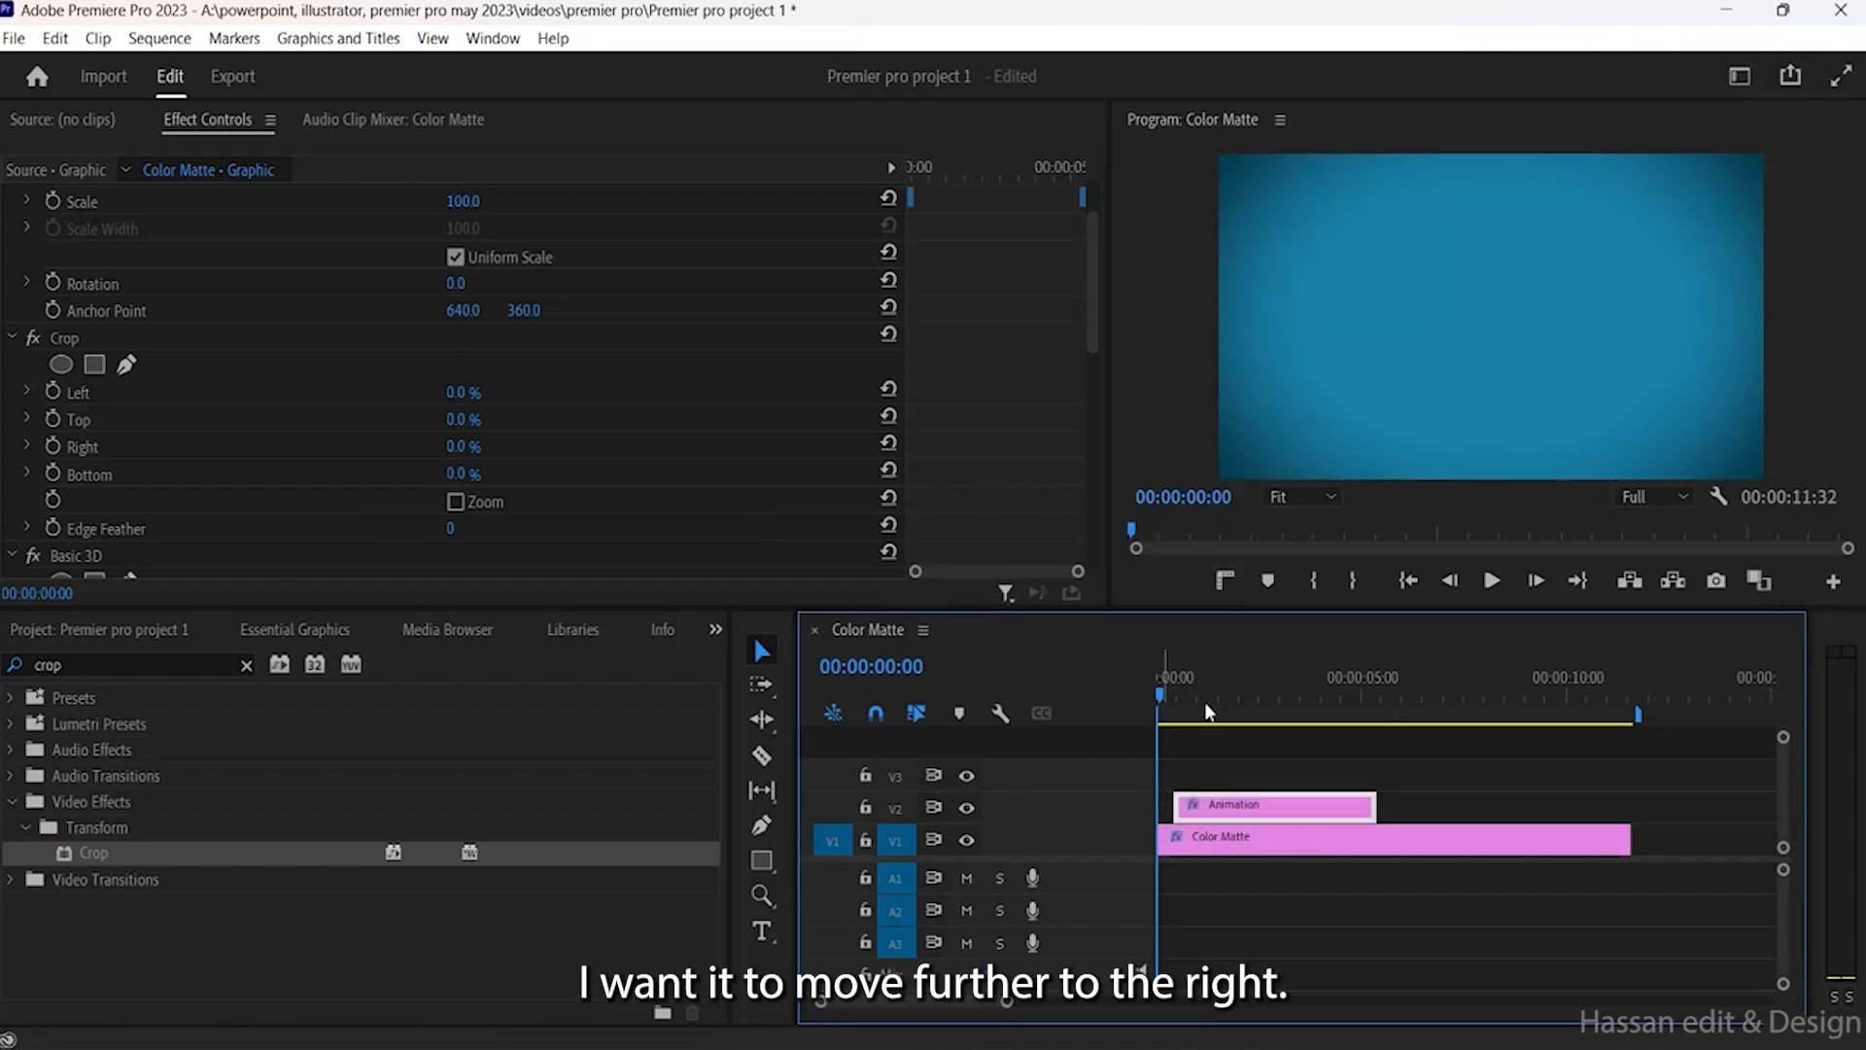
{"action": "left_click", "coordinate": [1499, 573]}
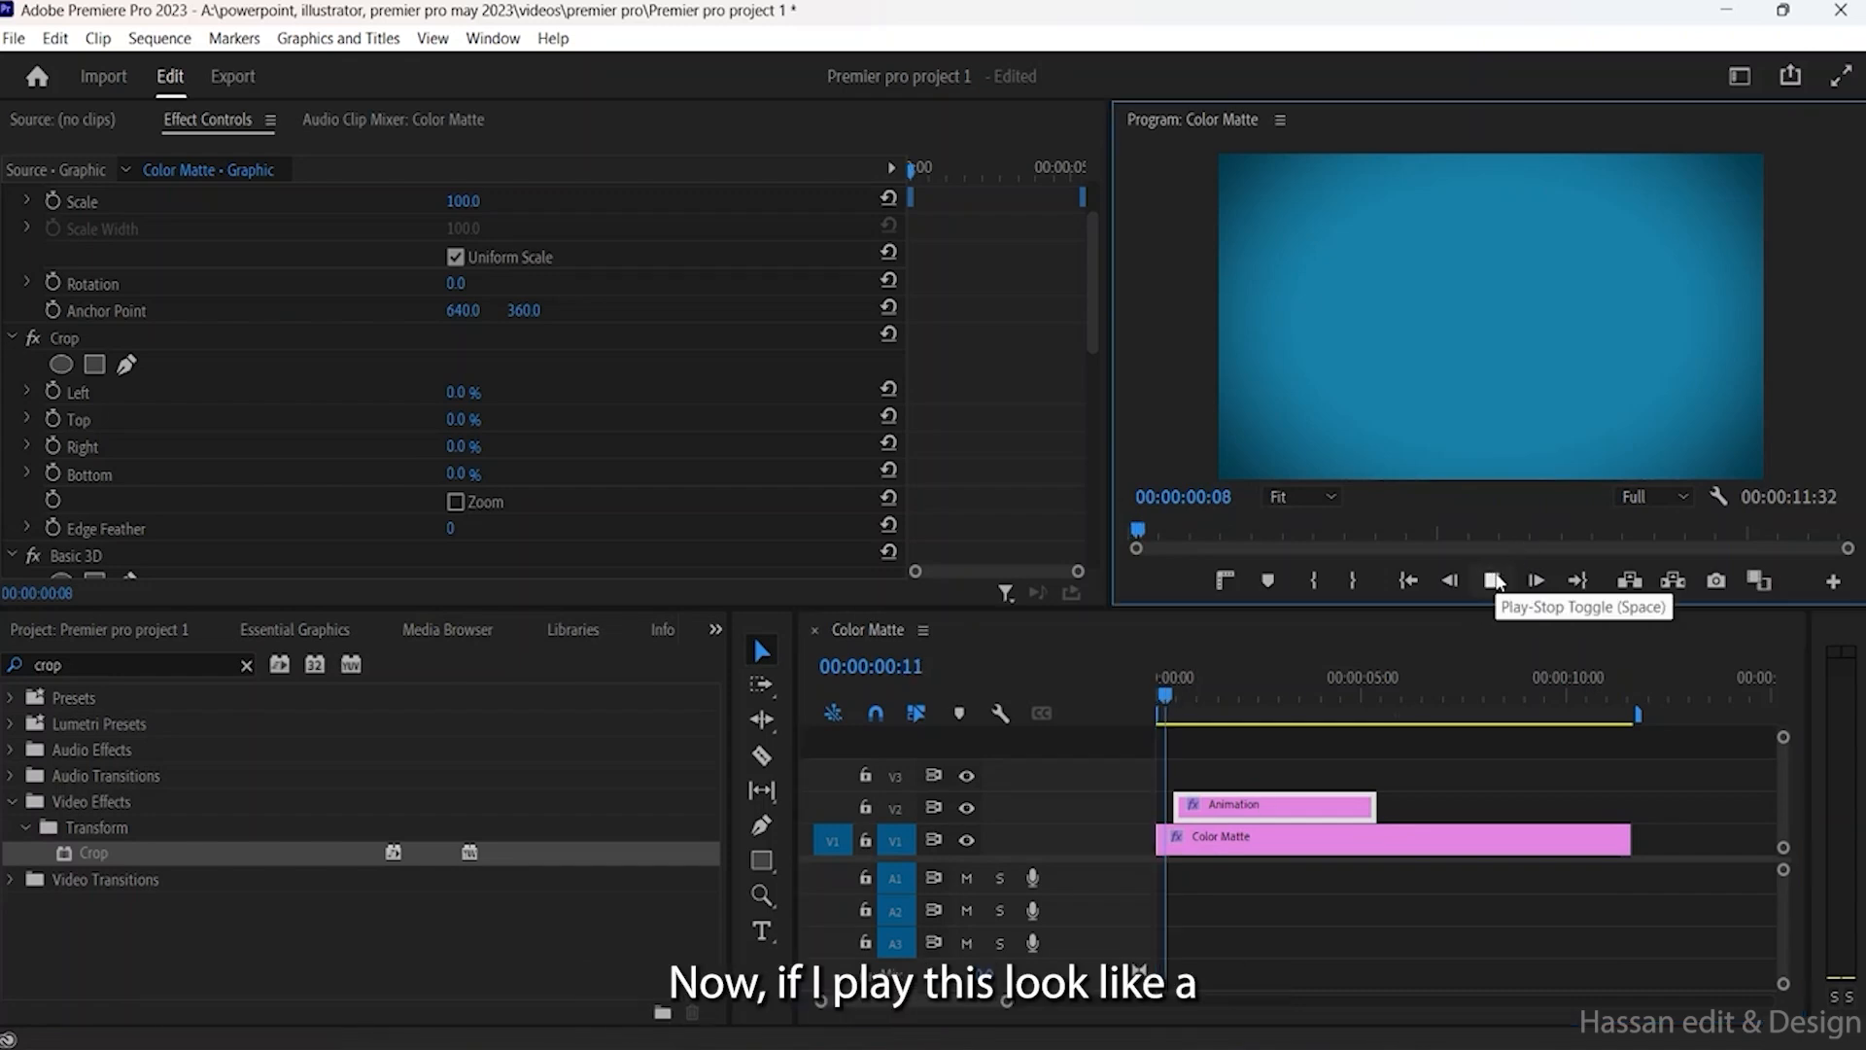
{"action": "left_click", "coordinate": [1497, 581]}
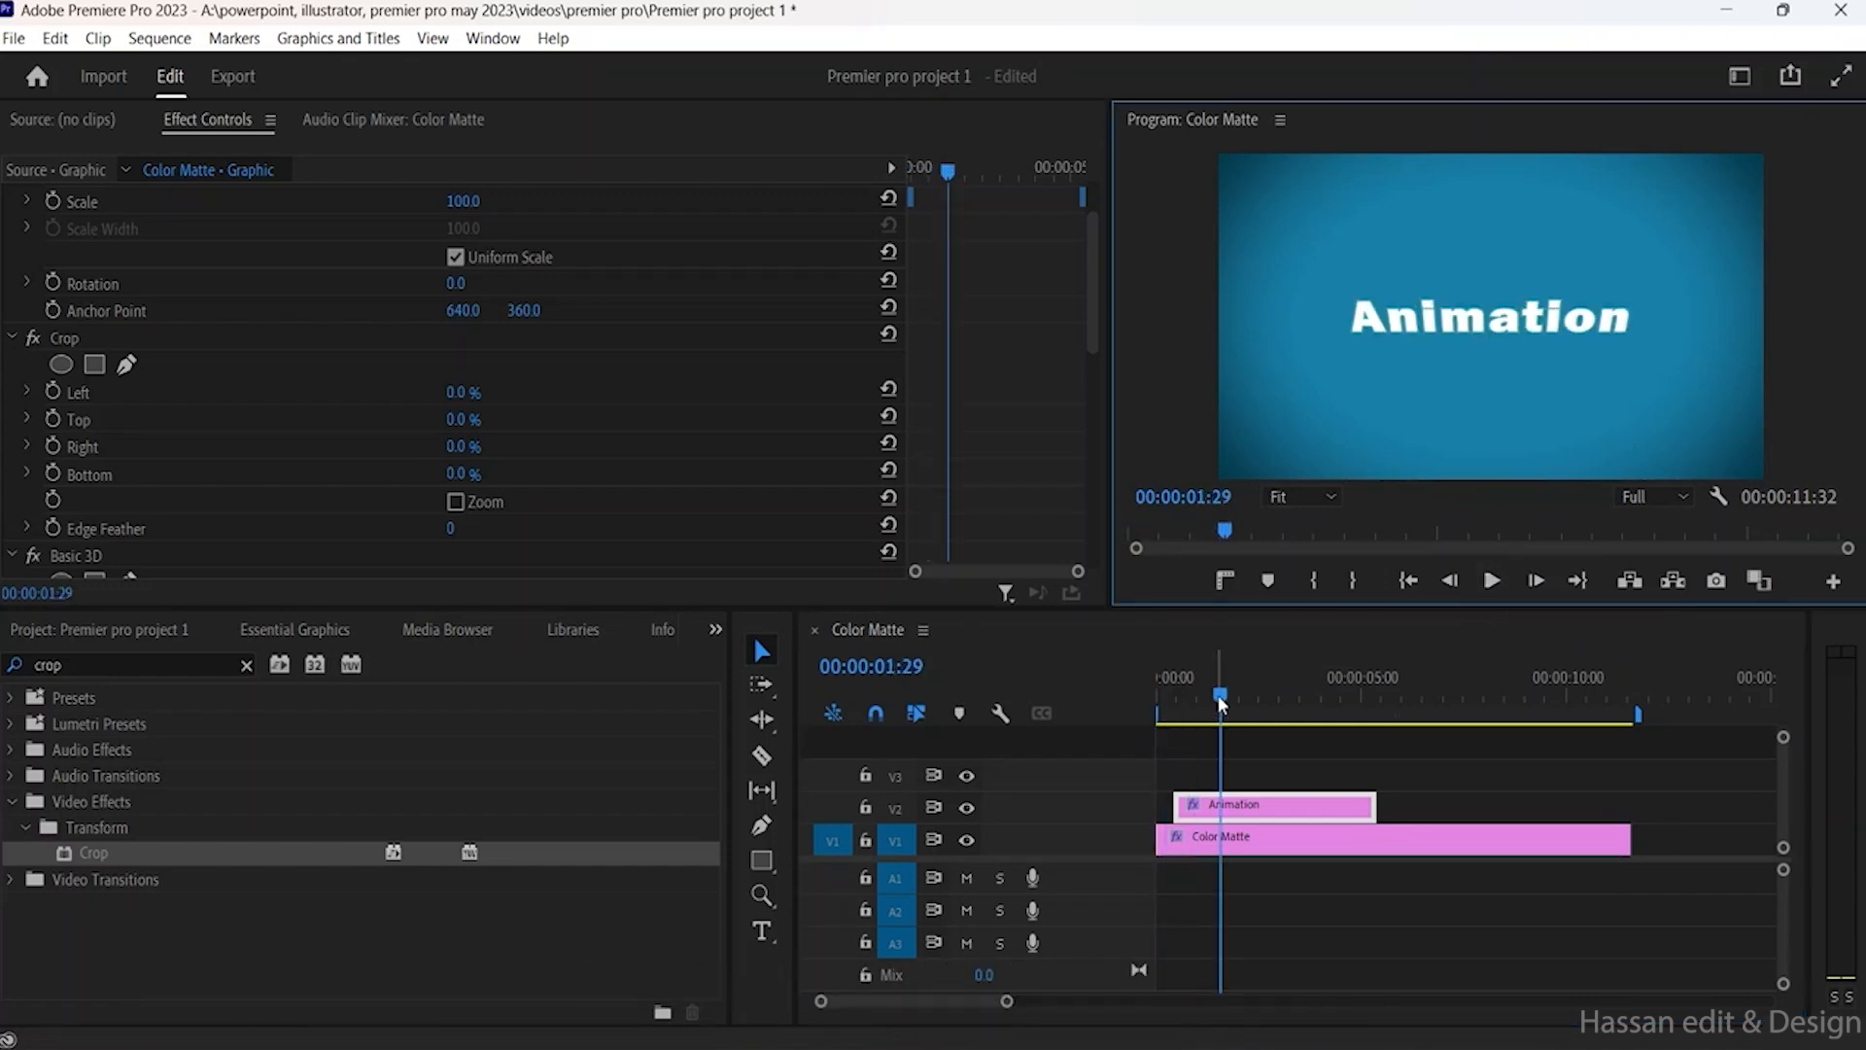
{"action": "left_click", "coordinate": [1145, 691]}
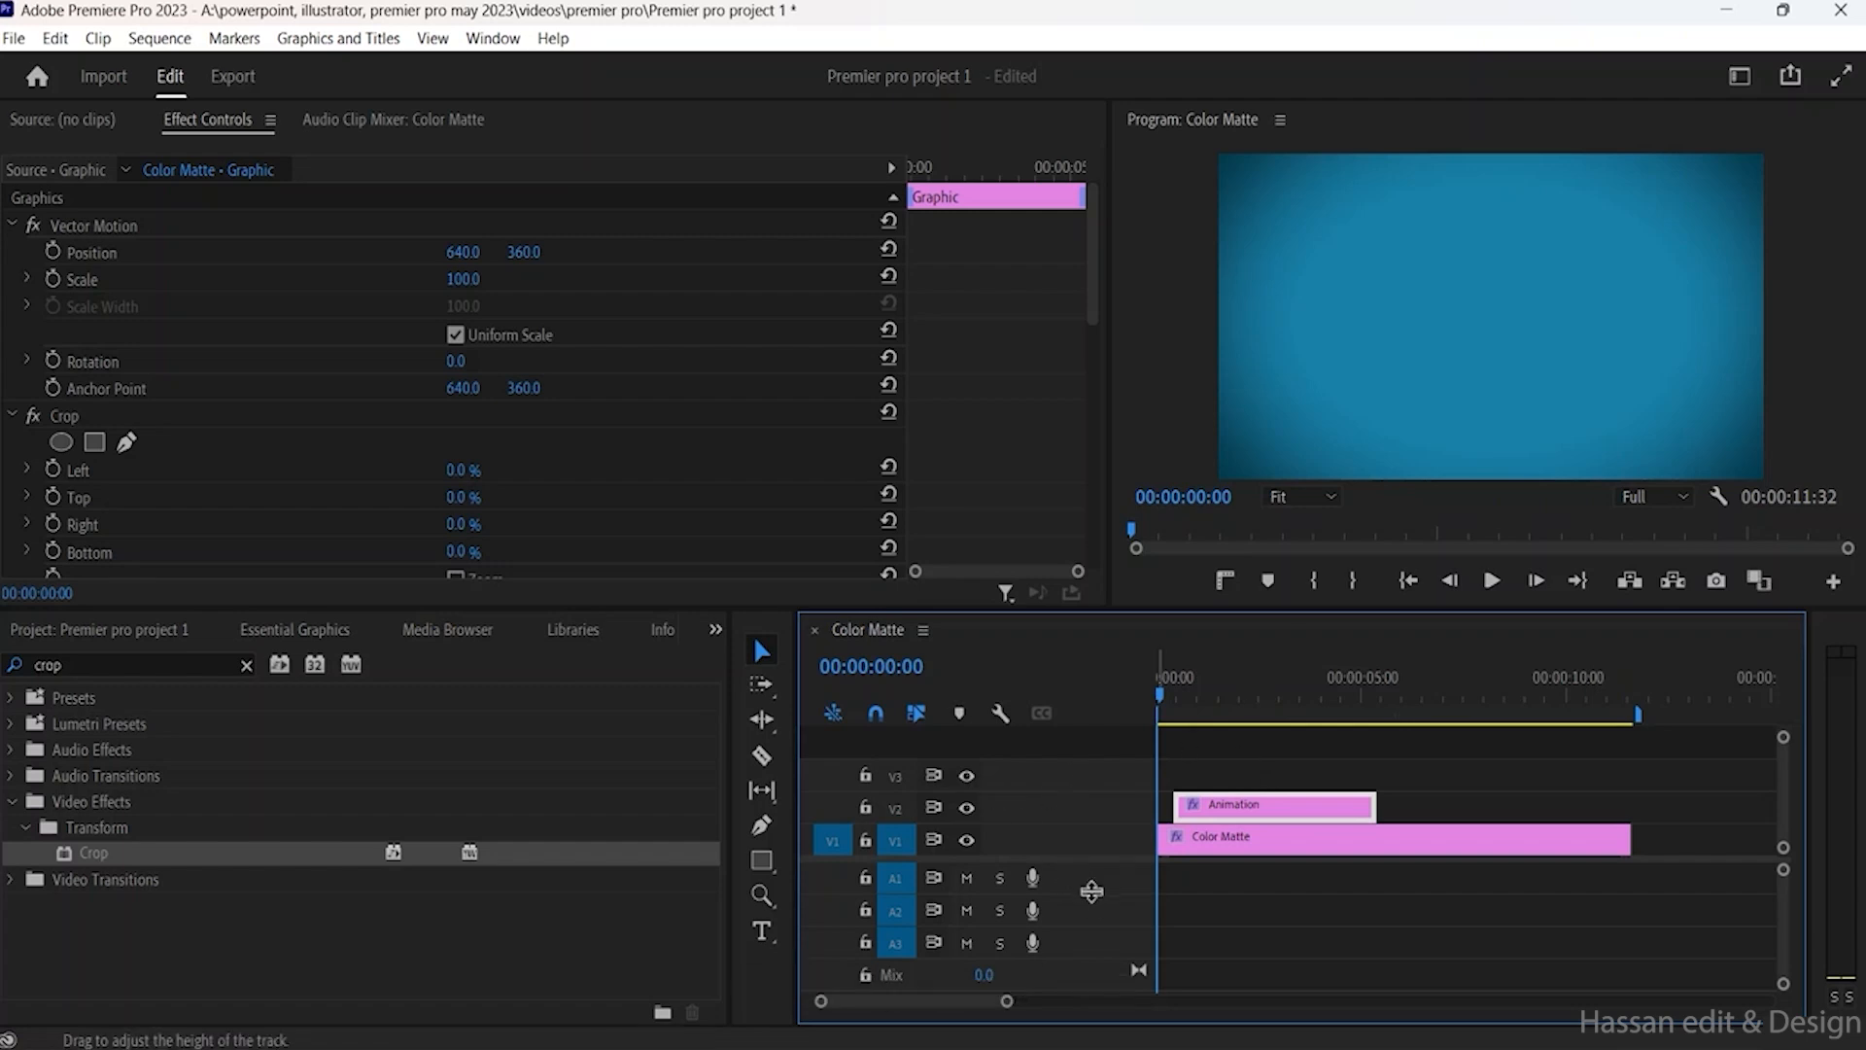
Step: Enlarge the video track area of the timeline by lowering the divider between the video and audio tracks, keeping track A1 collapsed
{"action": "left_click_drag", "start_coordinate": [1088, 894], "coordinate": [1105, 947]}
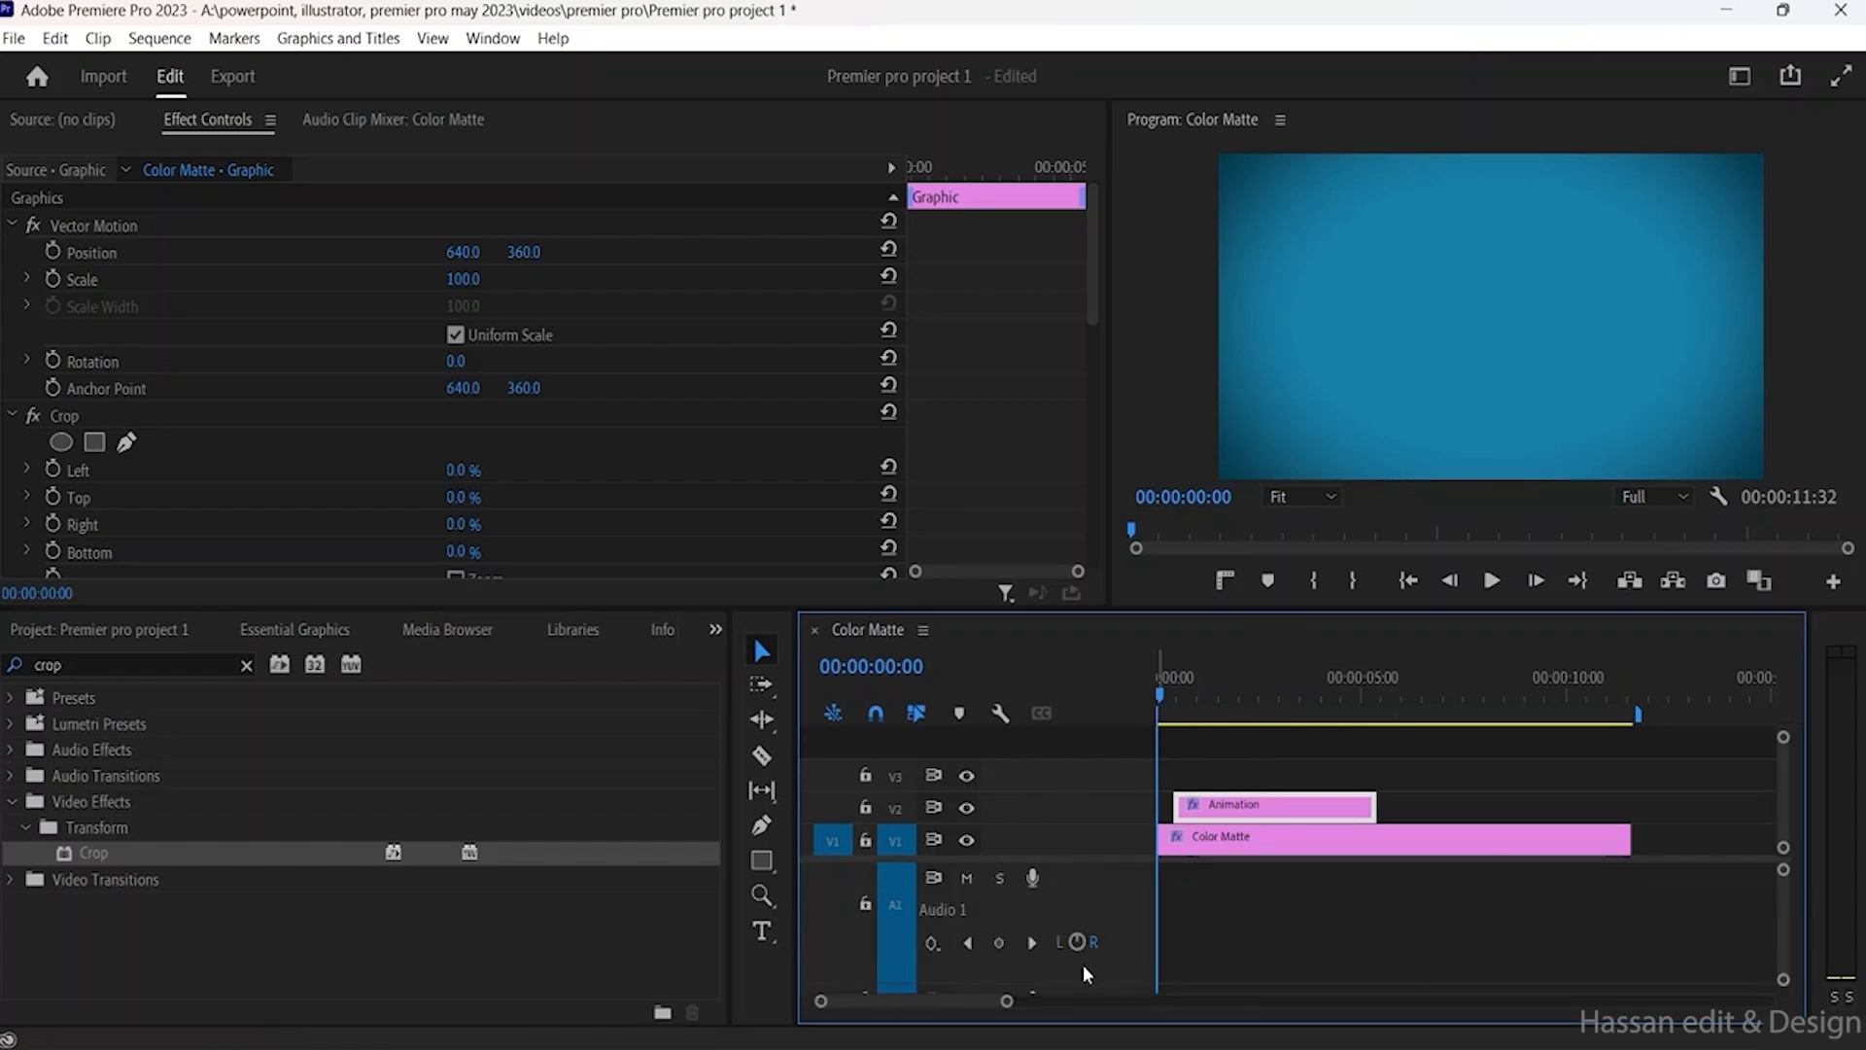
{"action": "double_click", "coordinate": [1113, 920]}
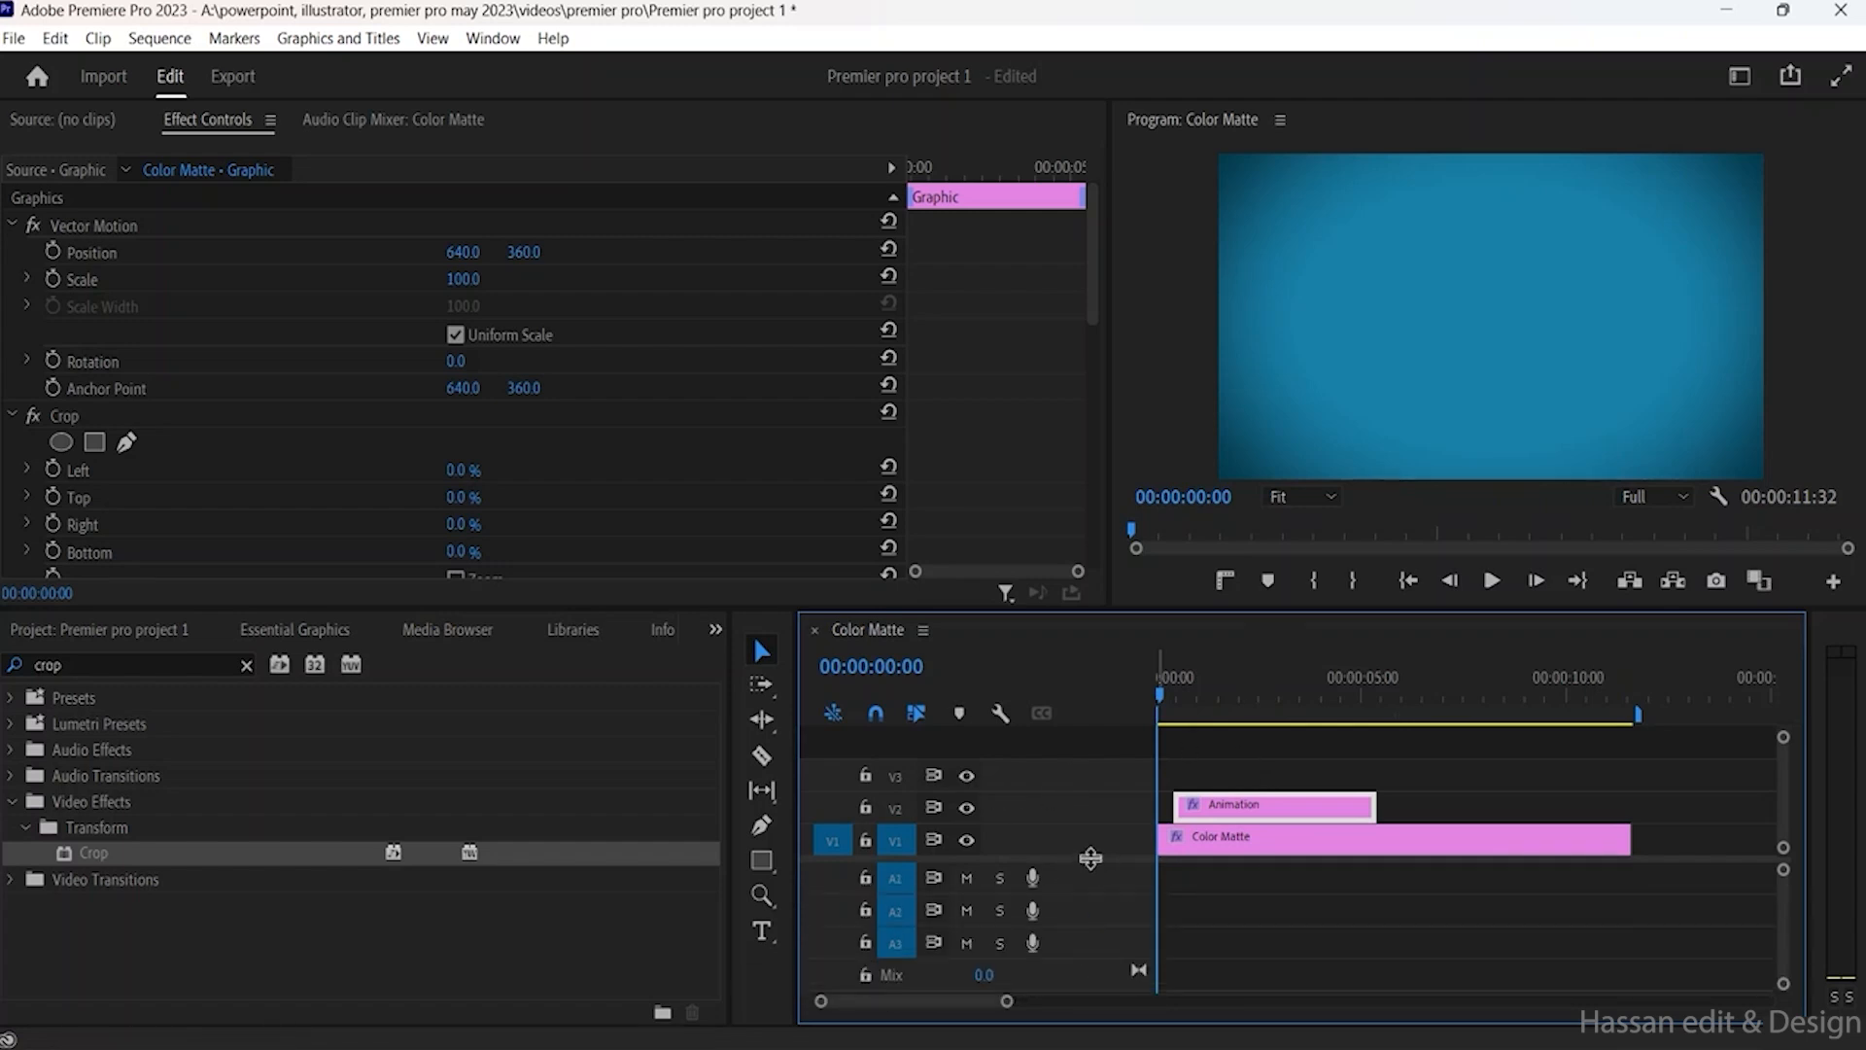
{"action": "left_click_drag", "start_coordinate": [1090, 859], "coordinate": [1085, 937]}
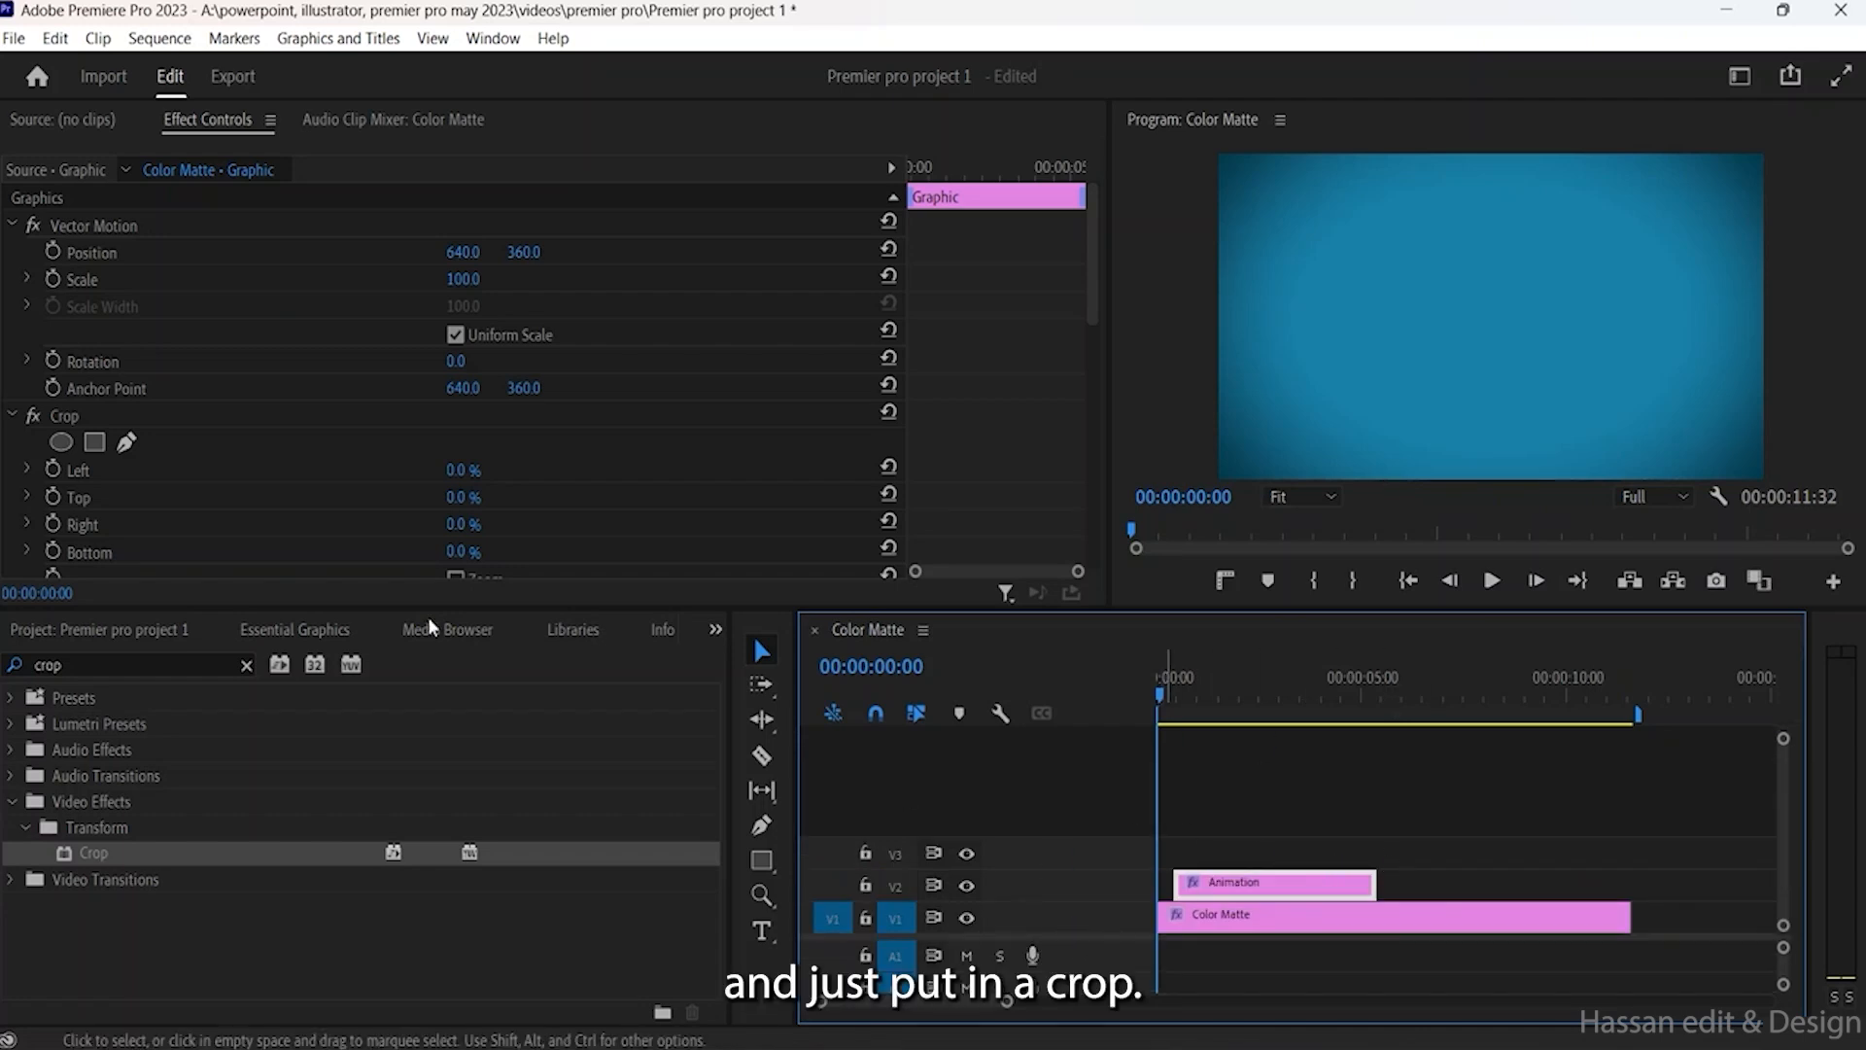
Step: At 00:00:00:33, crop the Animation title to its first letter with Crop Left at 24% and Right at 70%
{"action": "scroll", "coordinate": [202, 432], "scroll_direction": "down", "scroll_amount": 4}
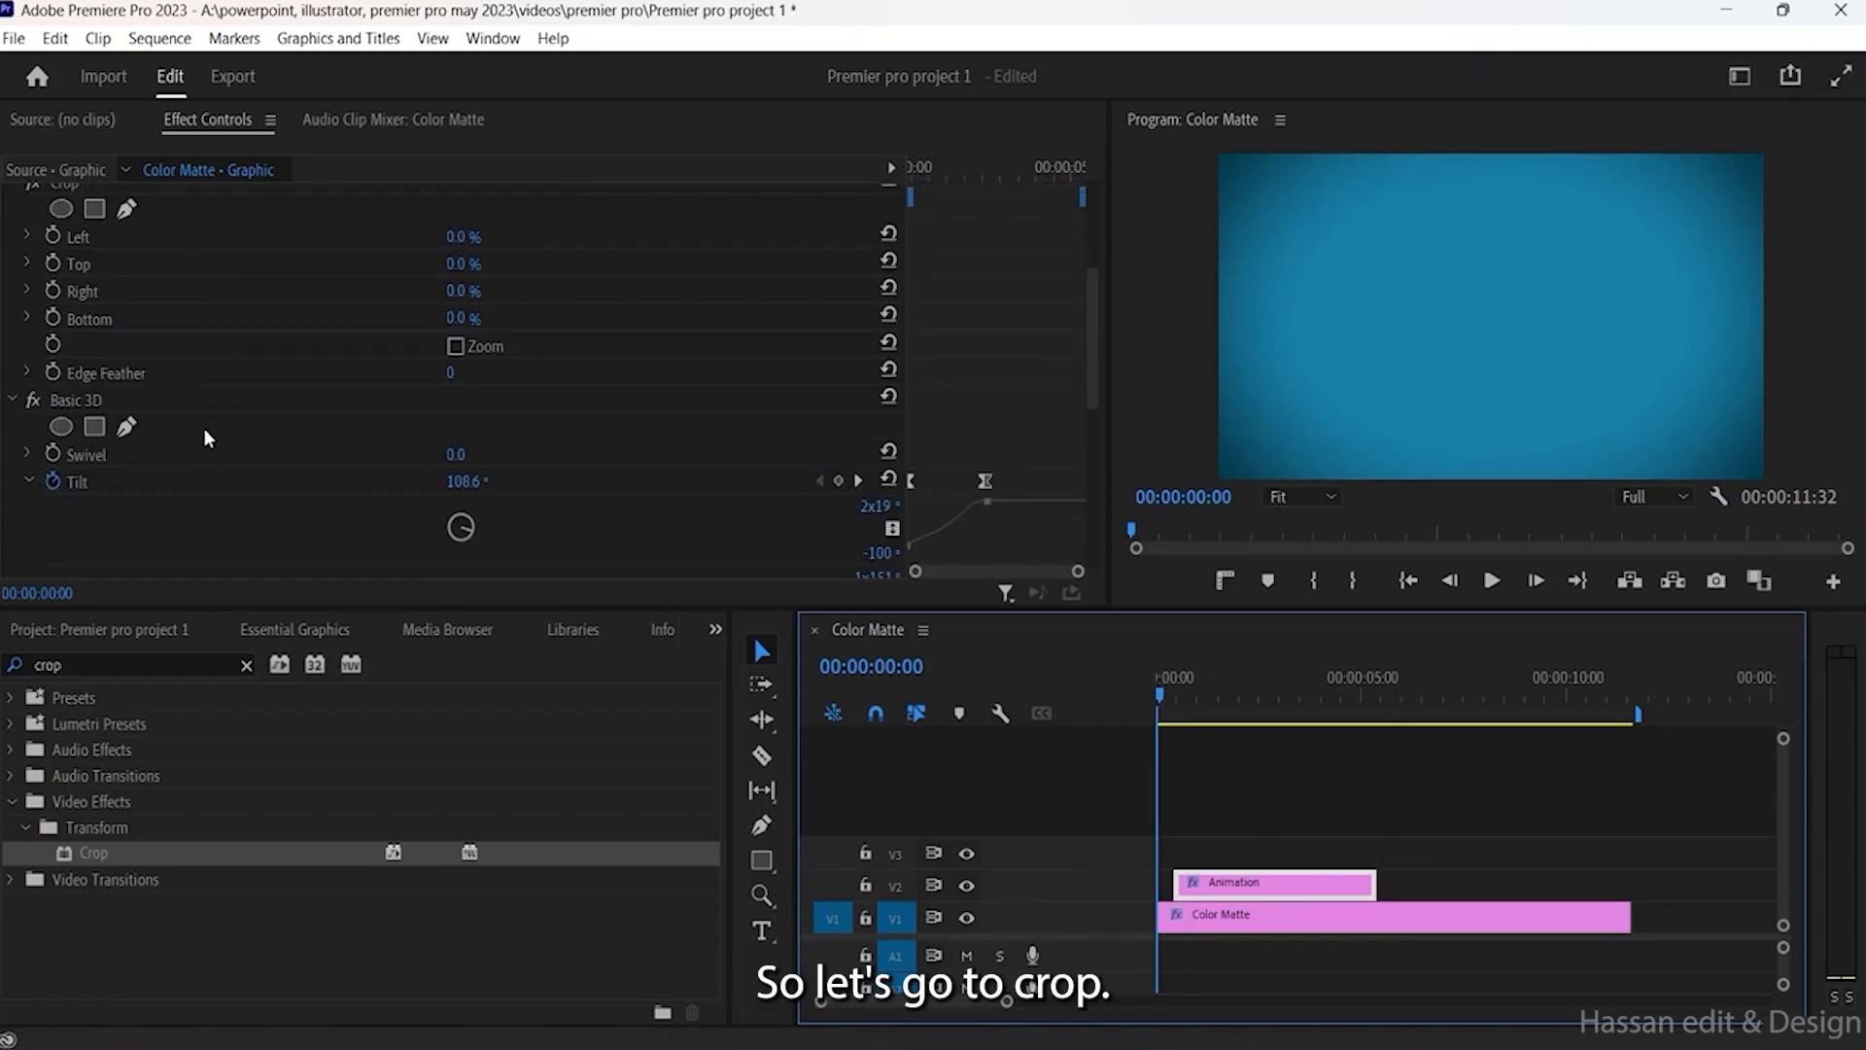
{"action": "scroll", "coordinate": [204, 437], "scroll_direction": "up", "scroll_amount": 2}
{"action": "left_click", "coordinate": [170, 324]}
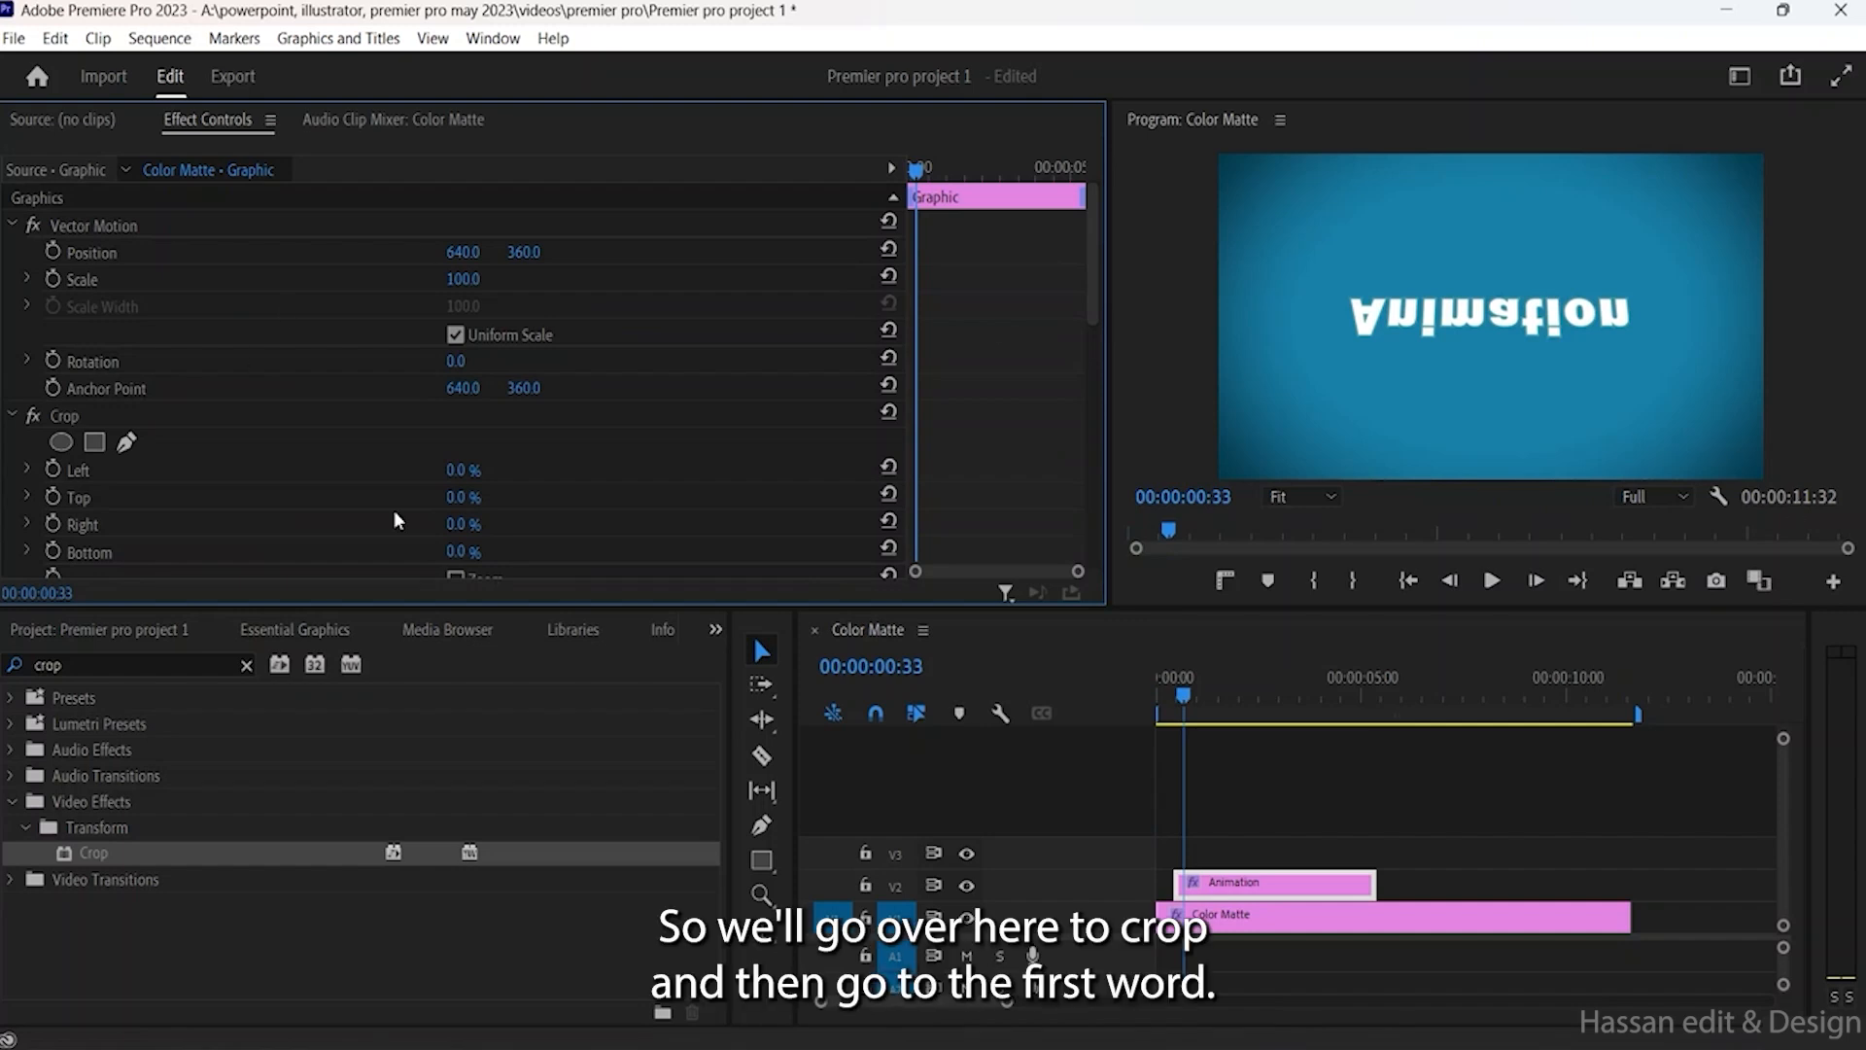
{"action": "scroll", "coordinate": [252, 446], "scroll_direction": "down", "scroll_amount": 1}
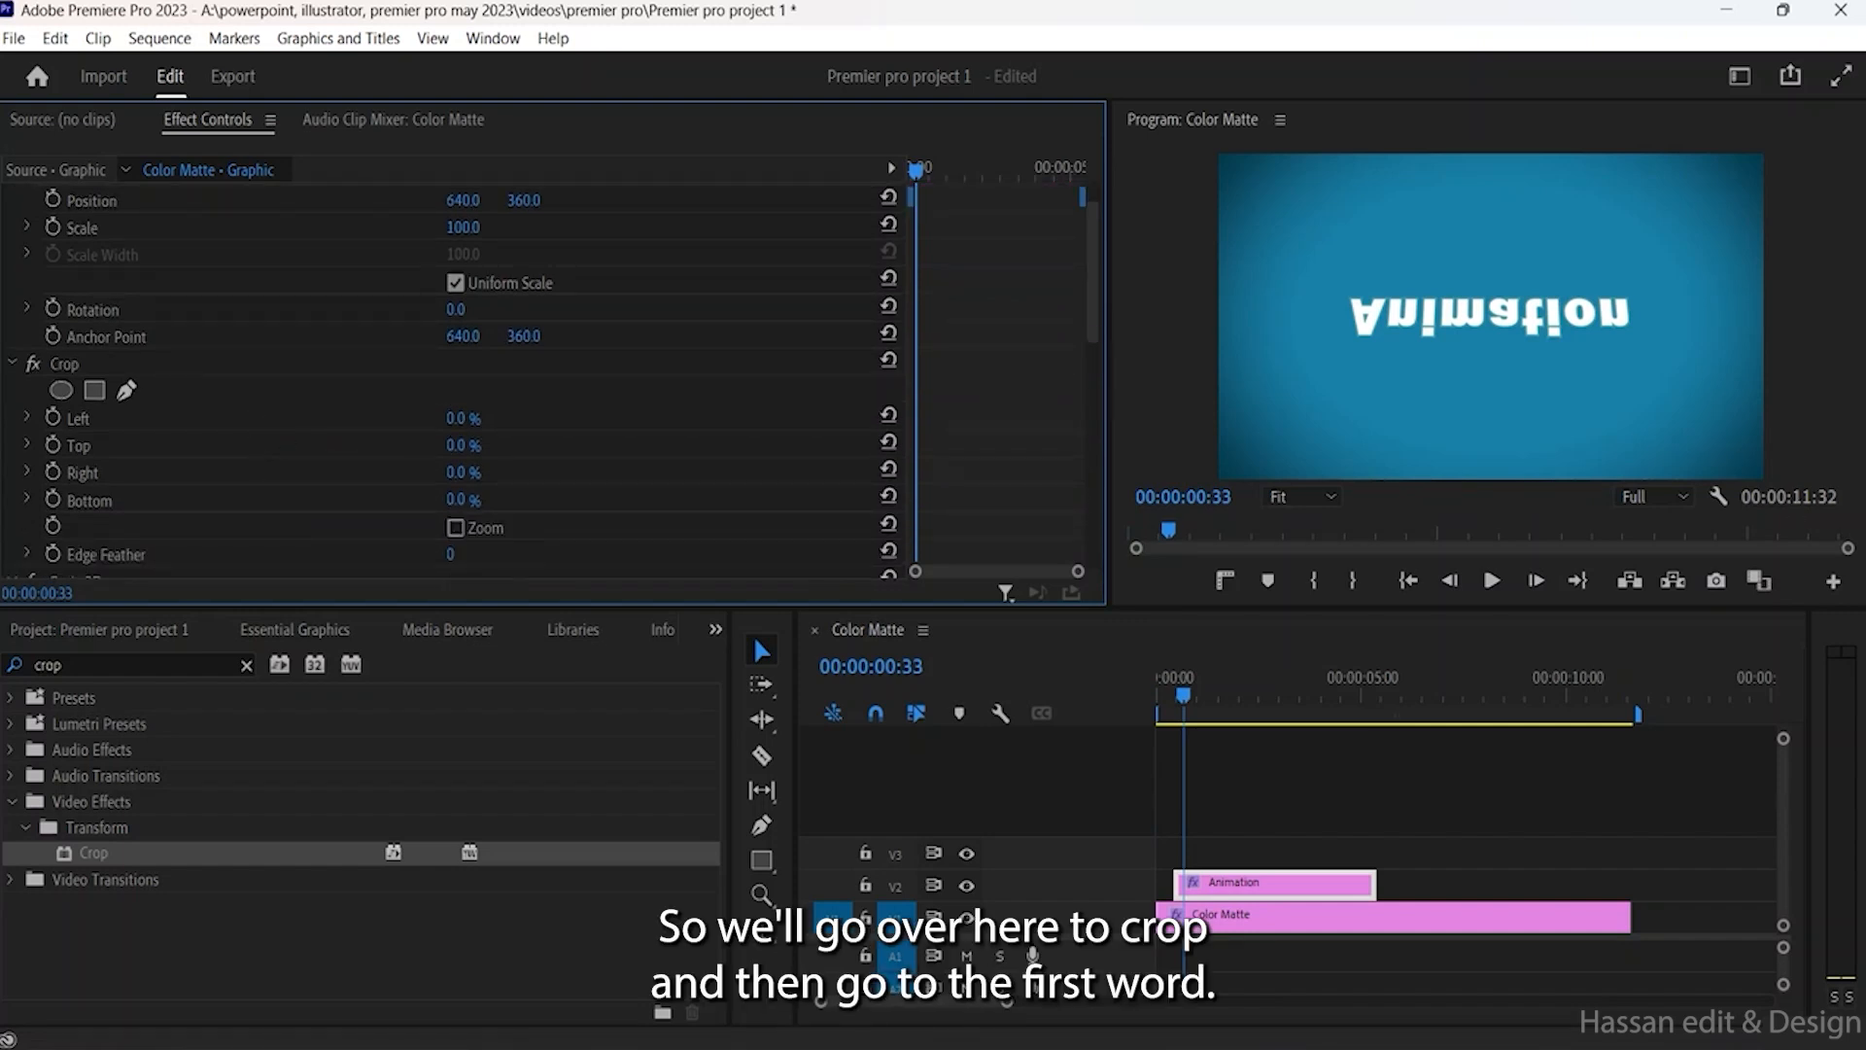
{"action": "mouse_move", "coordinate": [472, 418]}
{"action": "left_mouse_down"}
{"action": "mouse_move", "coordinate": [508, 418]}
{"action": "mouse_move", "coordinate": [486, 418]}
{"action": "left_mouse_up"}
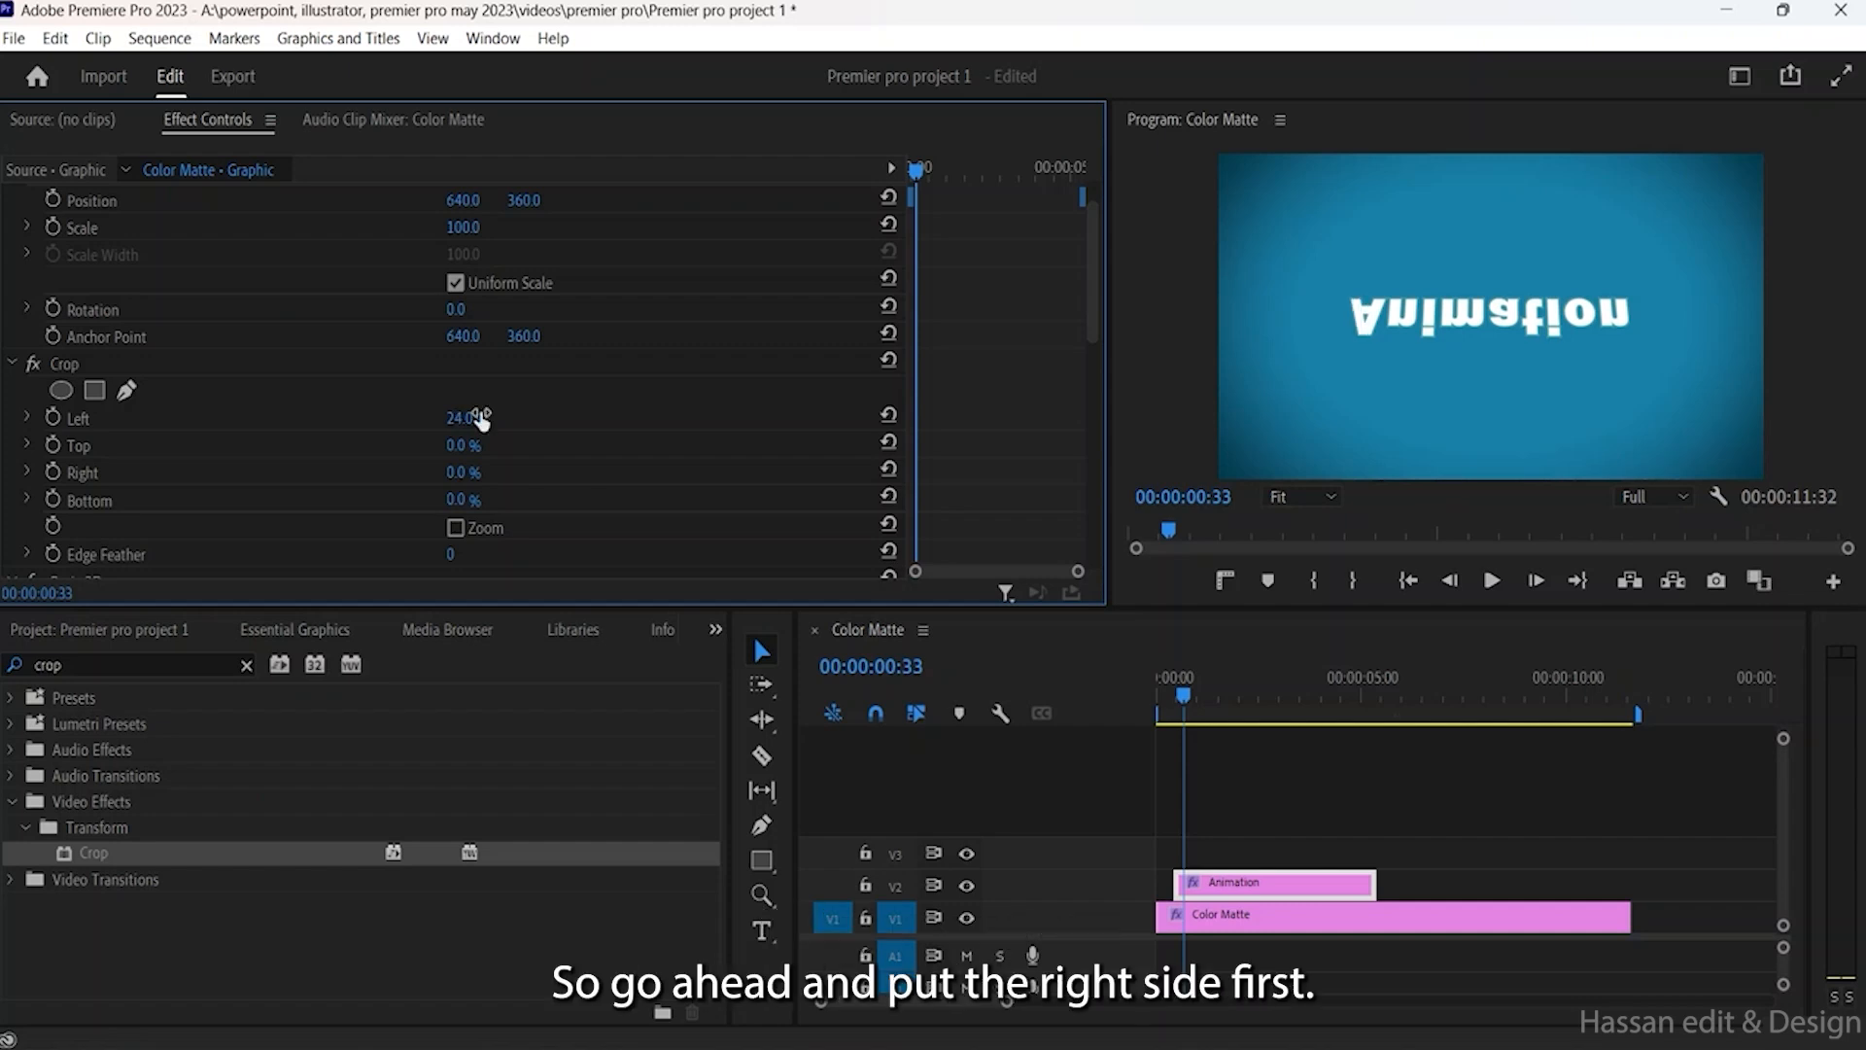
{"action": "left_click_drag", "start_coordinate": [462, 476], "coordinate": [532, 476]}
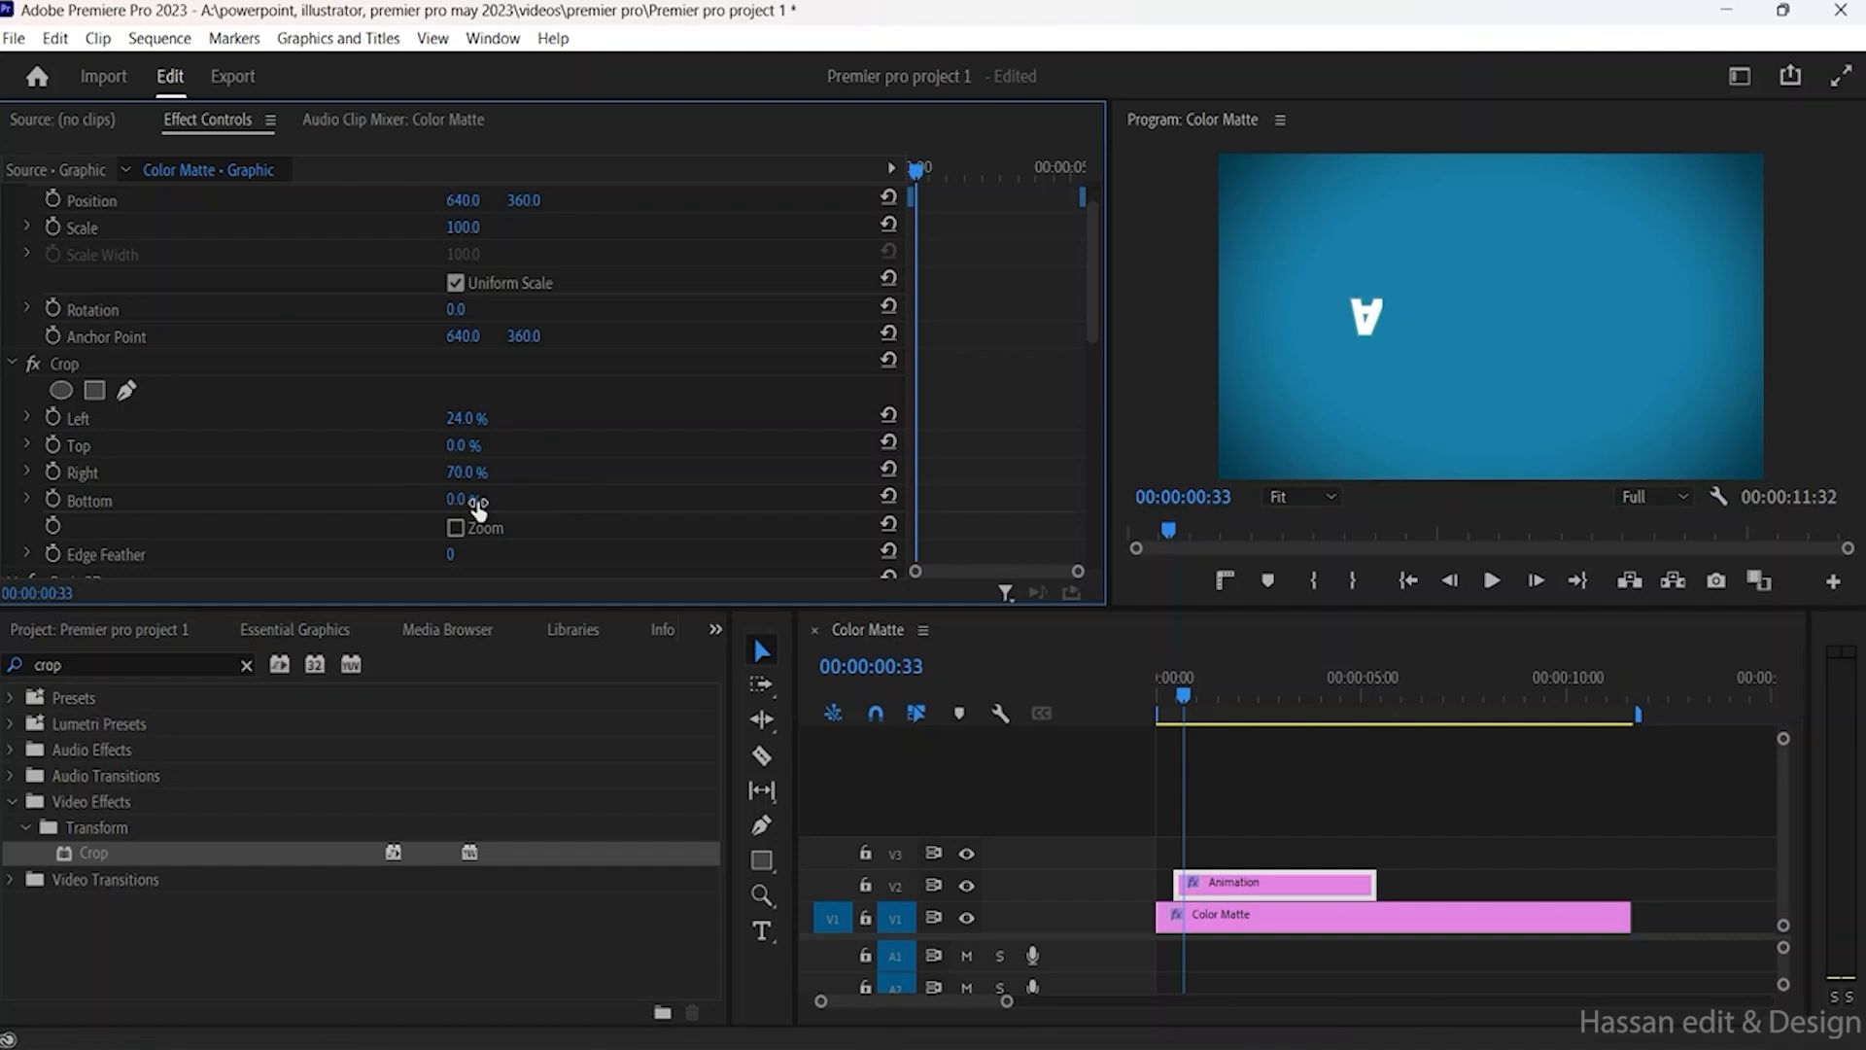
Step: Search the effects for "direc" and apply Directional Blur to the Animation clip on V2
{"action": "scroll", "coordinate": [395, 413], "scroll_direction": "down", "scroll_amount": 3}
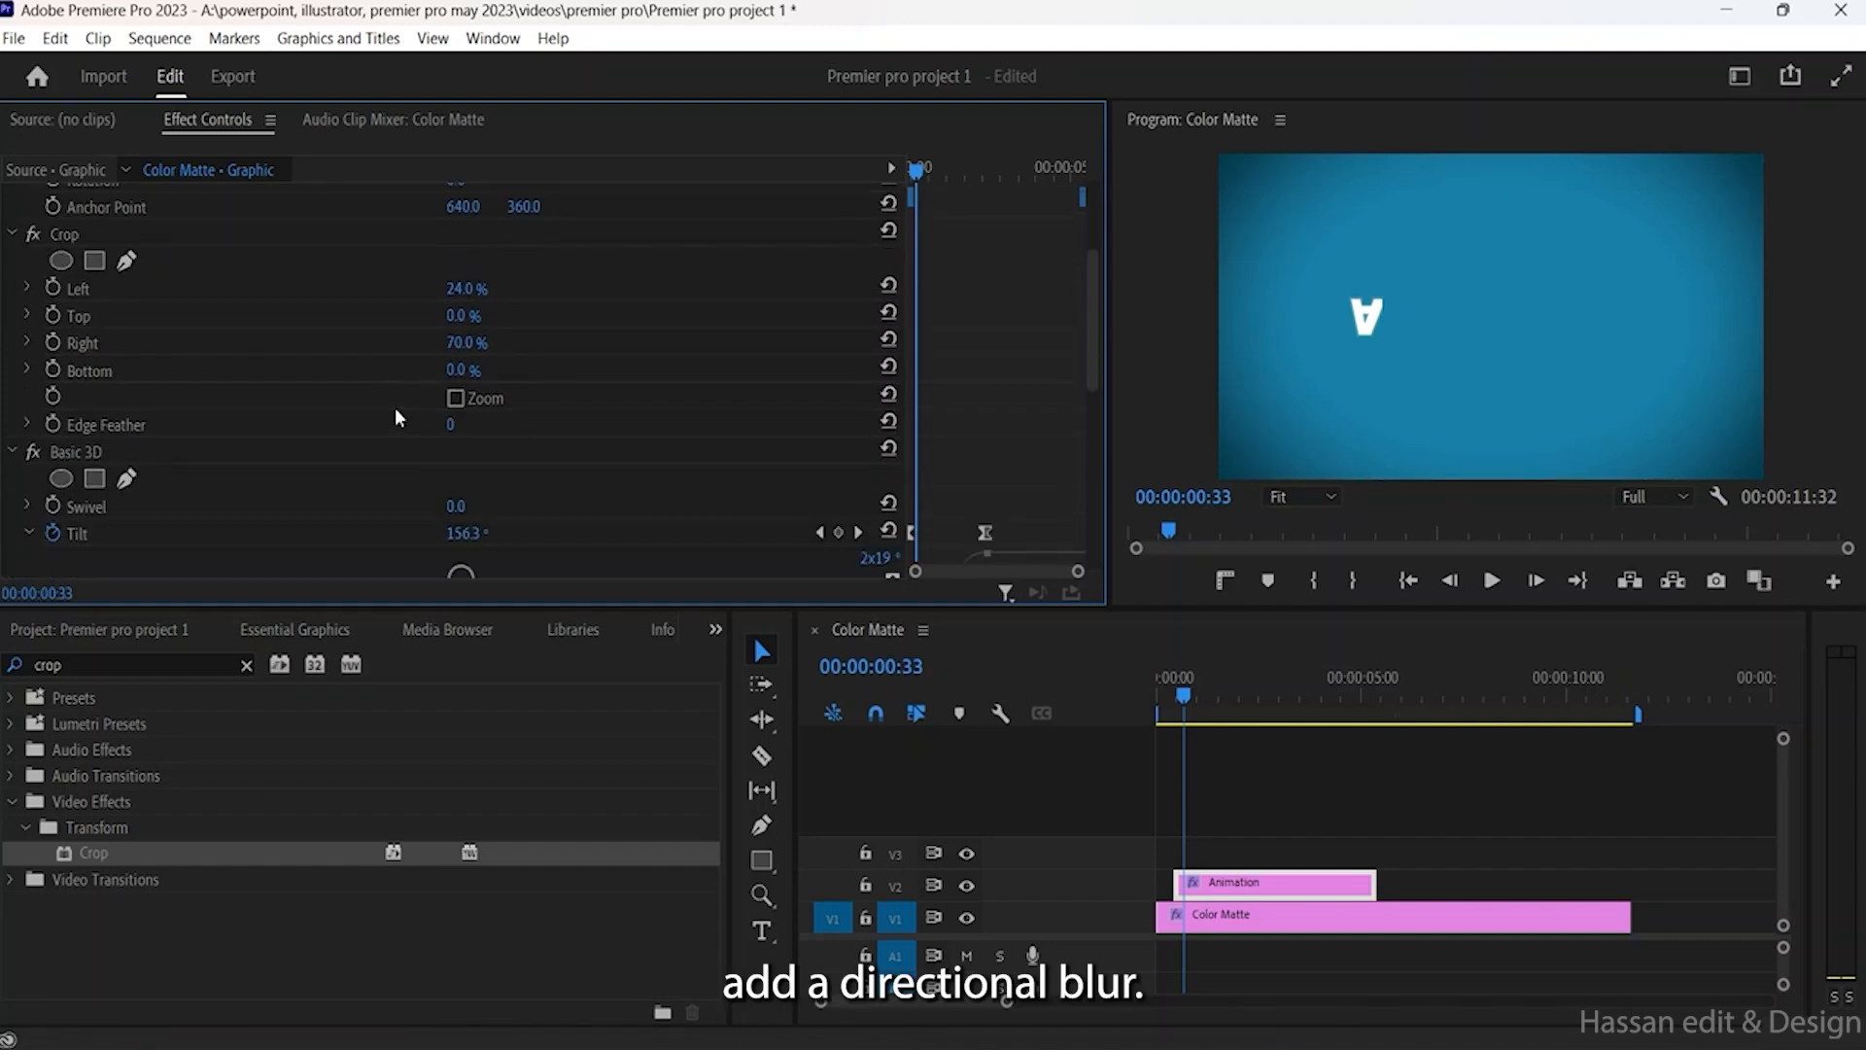
{"action": "scroll", "coordinate": [394, 418], "scroll_direction": "down", "scroll_amount": 2}
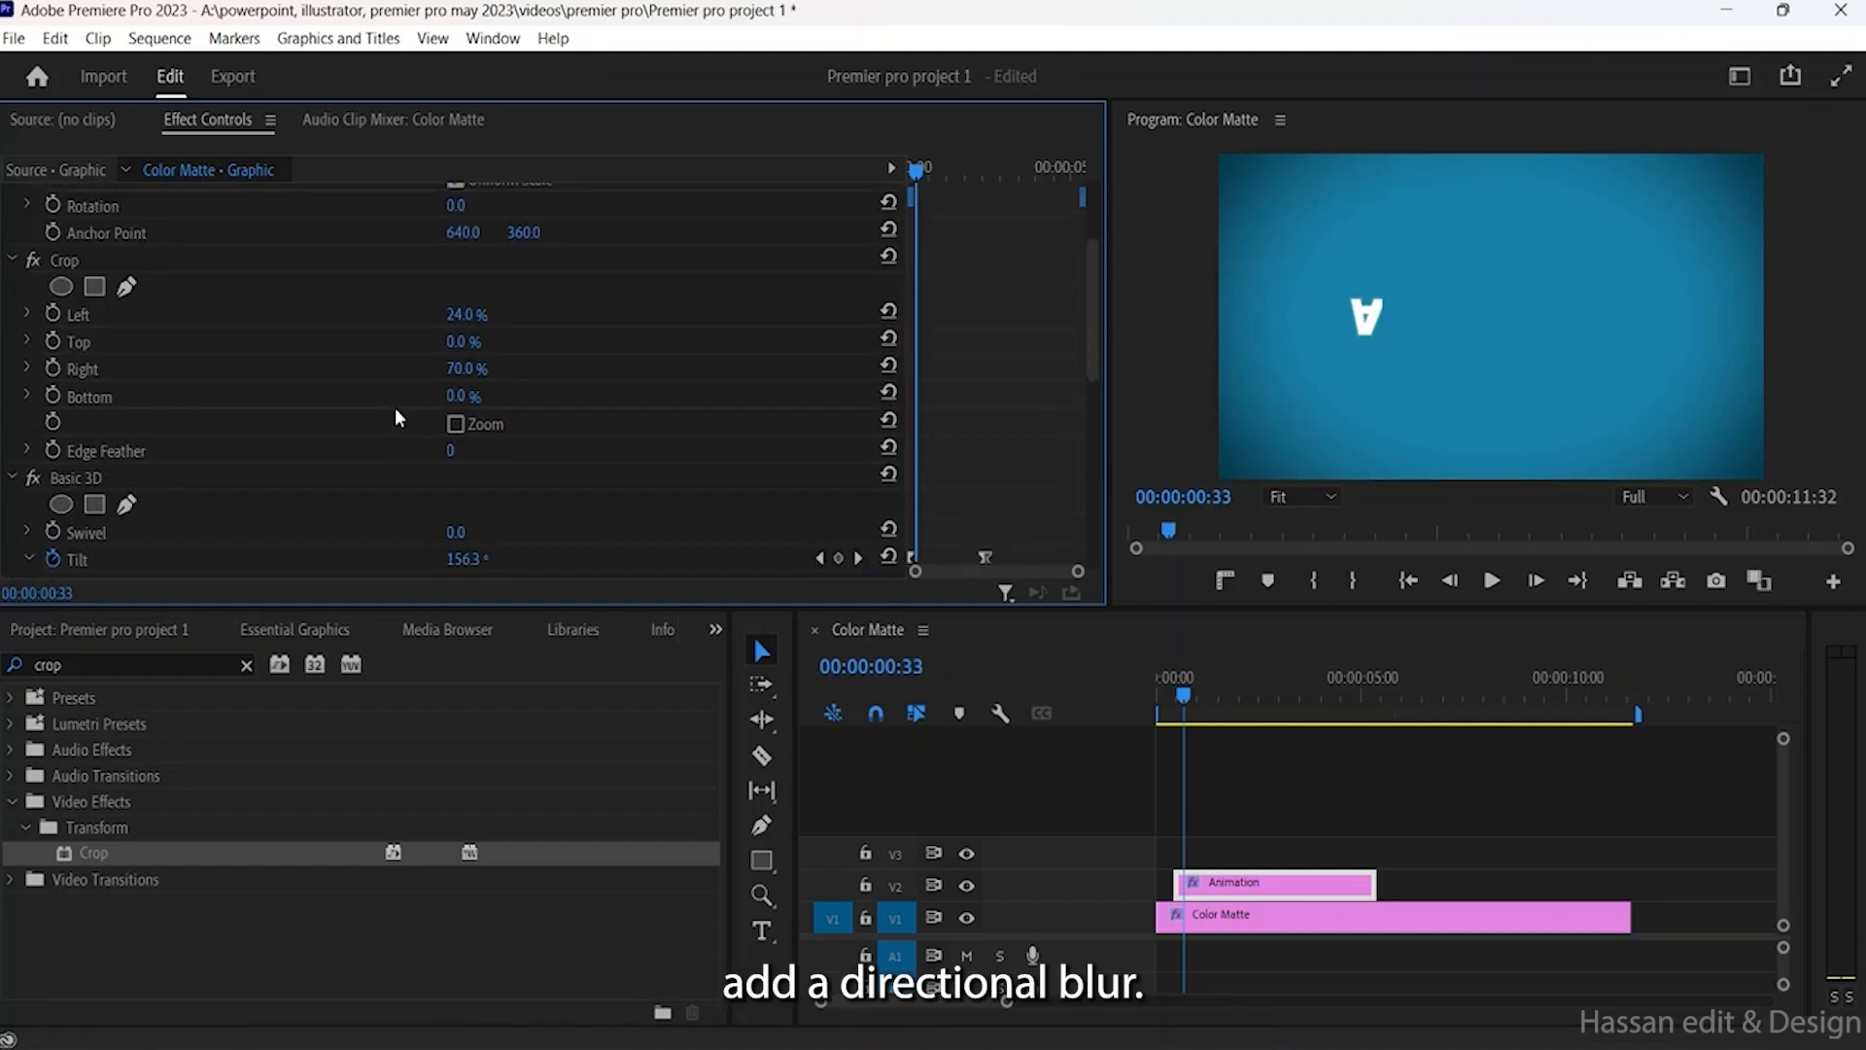
{"action": "left_click", "coordinate": [102, 664]}
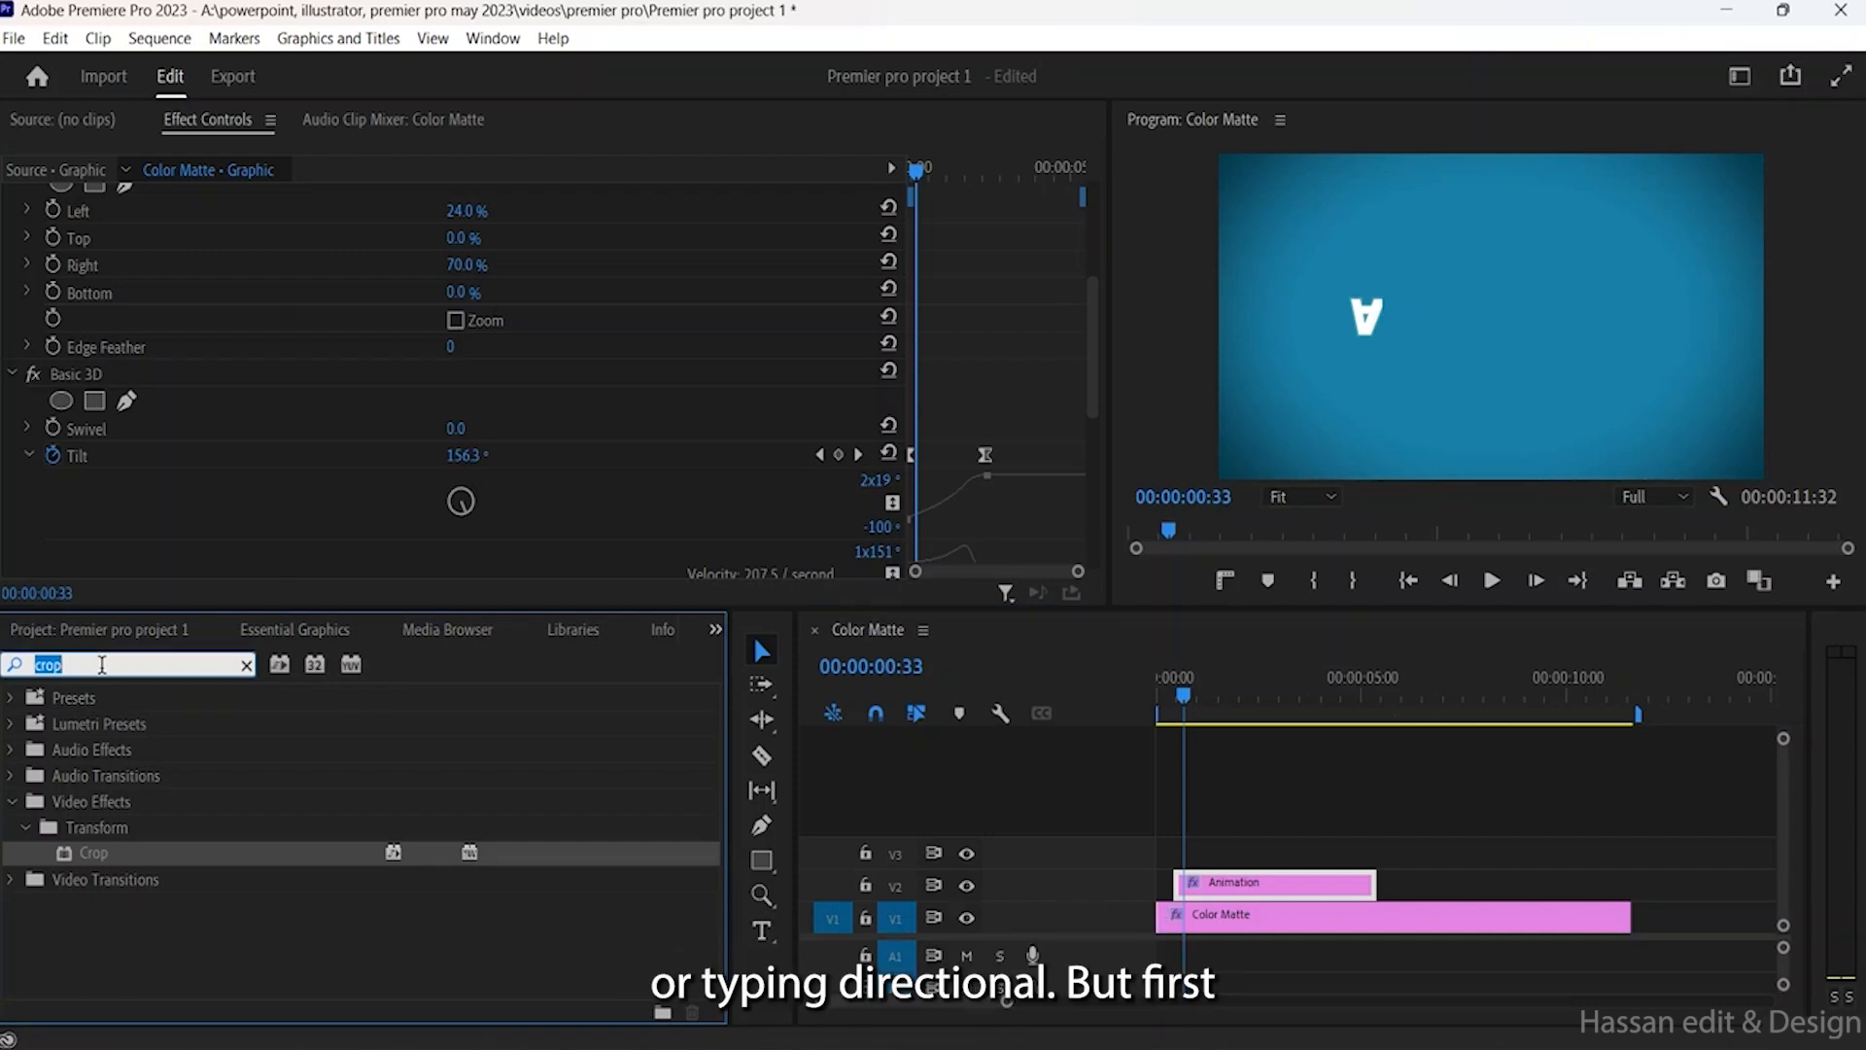
{"action": "type", "text": "direc"}
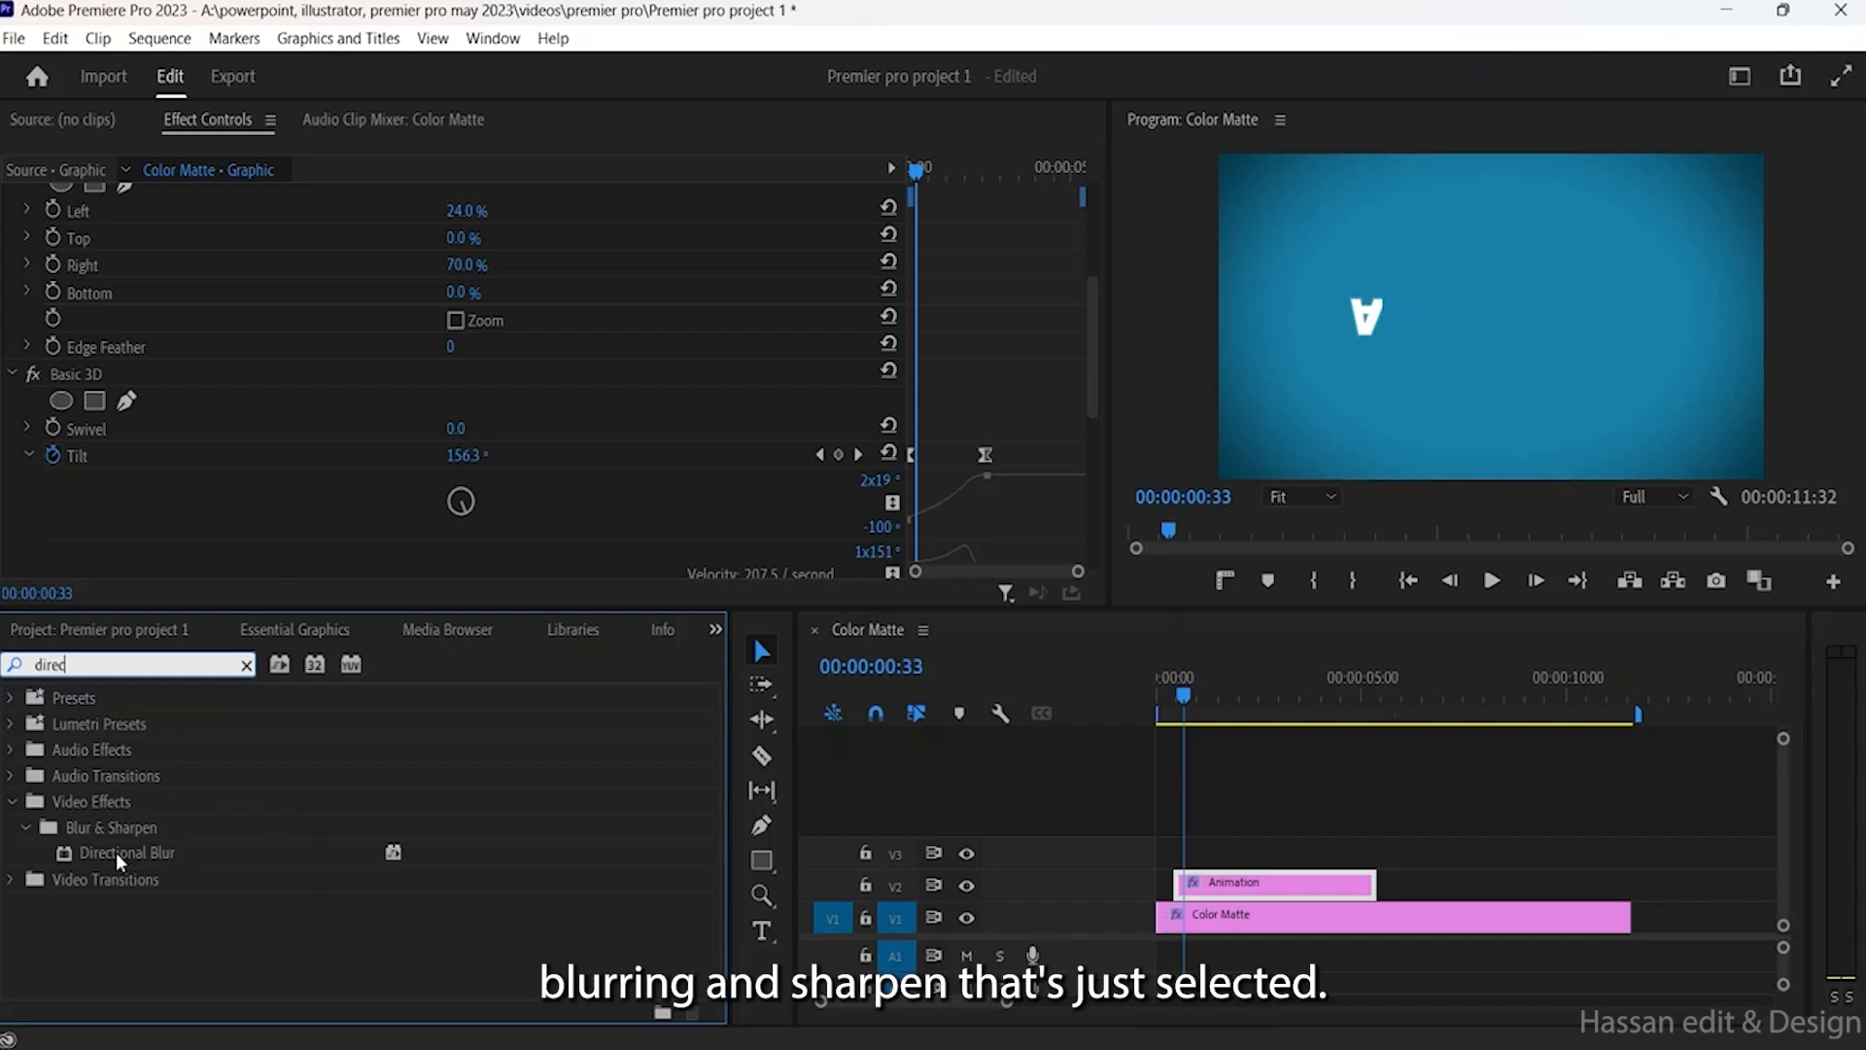
{"action": "left_click_drag", "start_coordinate": [114, 853], "coordinate": [1247, 885]}
Step: Set the Blur Length of the Animation clip's Directional Blur to 20
{"action": "scroll", "coordinate": [449, 422], "scroll_direction": "down", "scroll_amount": 5}
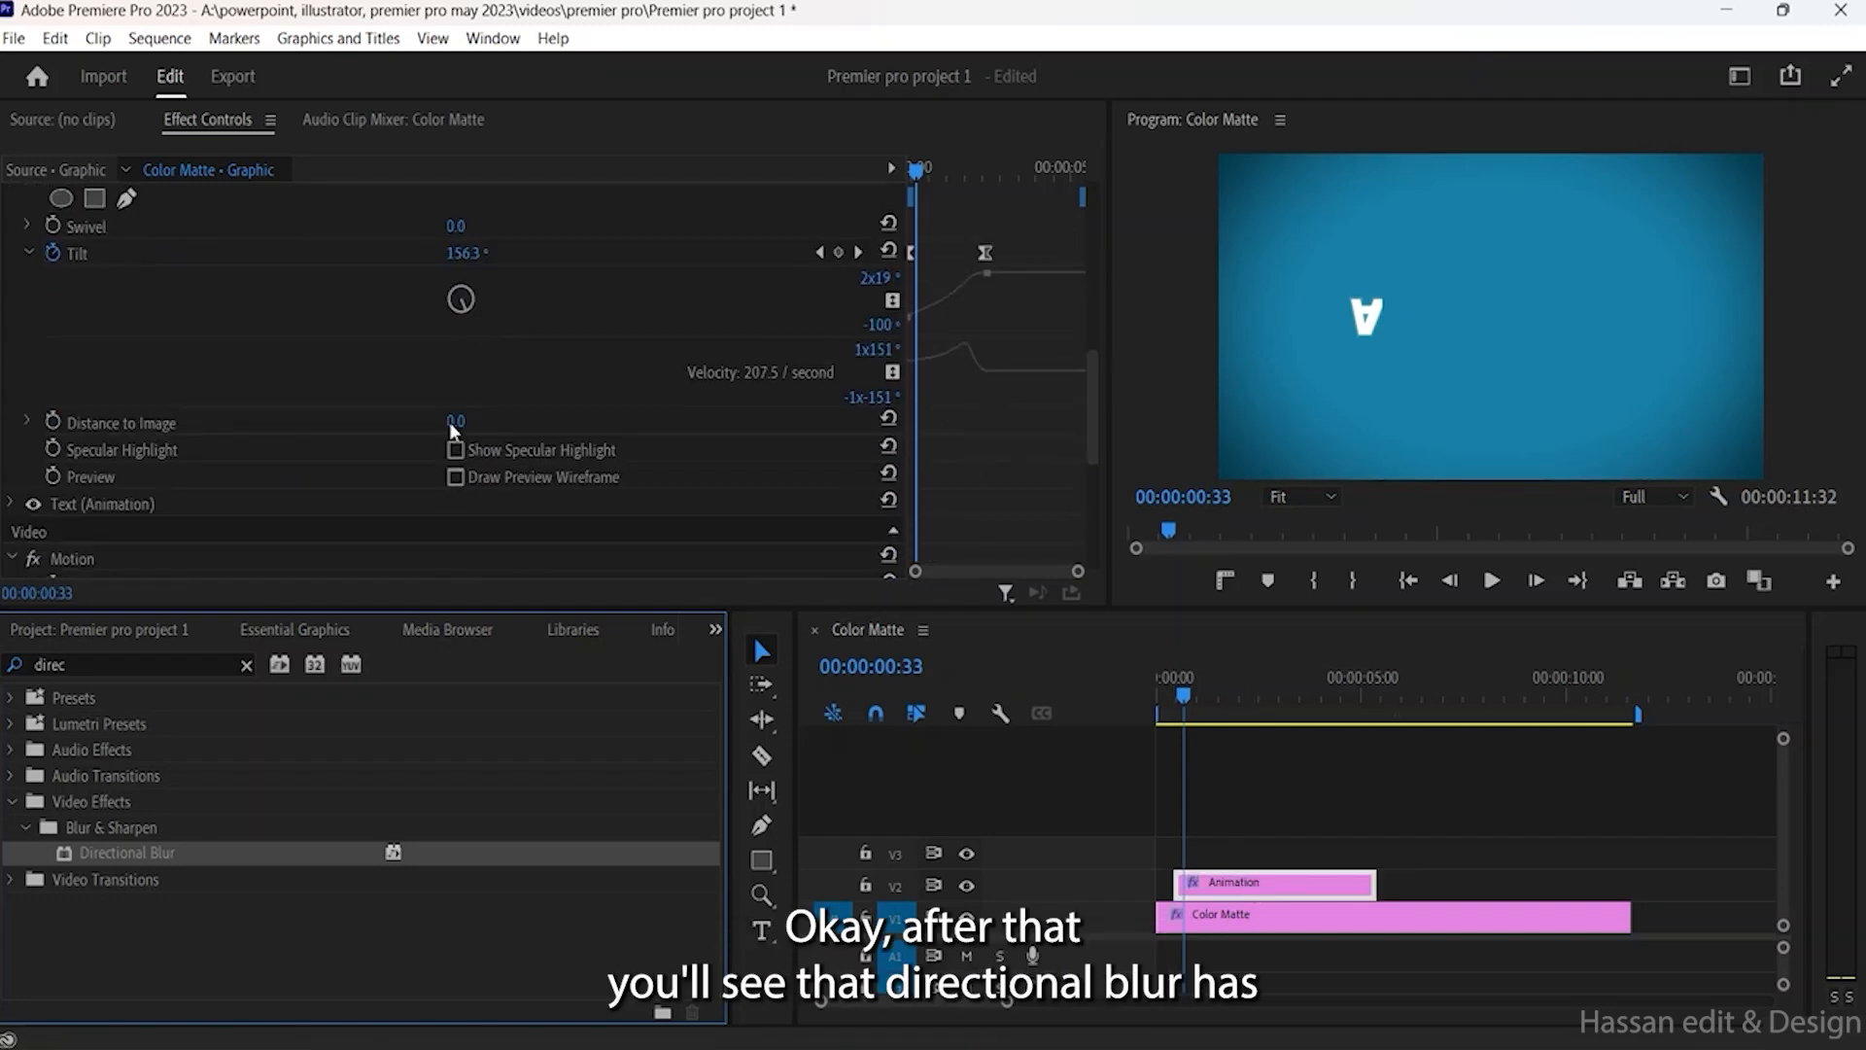
{"action": "scroll", "coordinate": [449, 422], "scroll_direction": "down", "scroll_amount": 8}
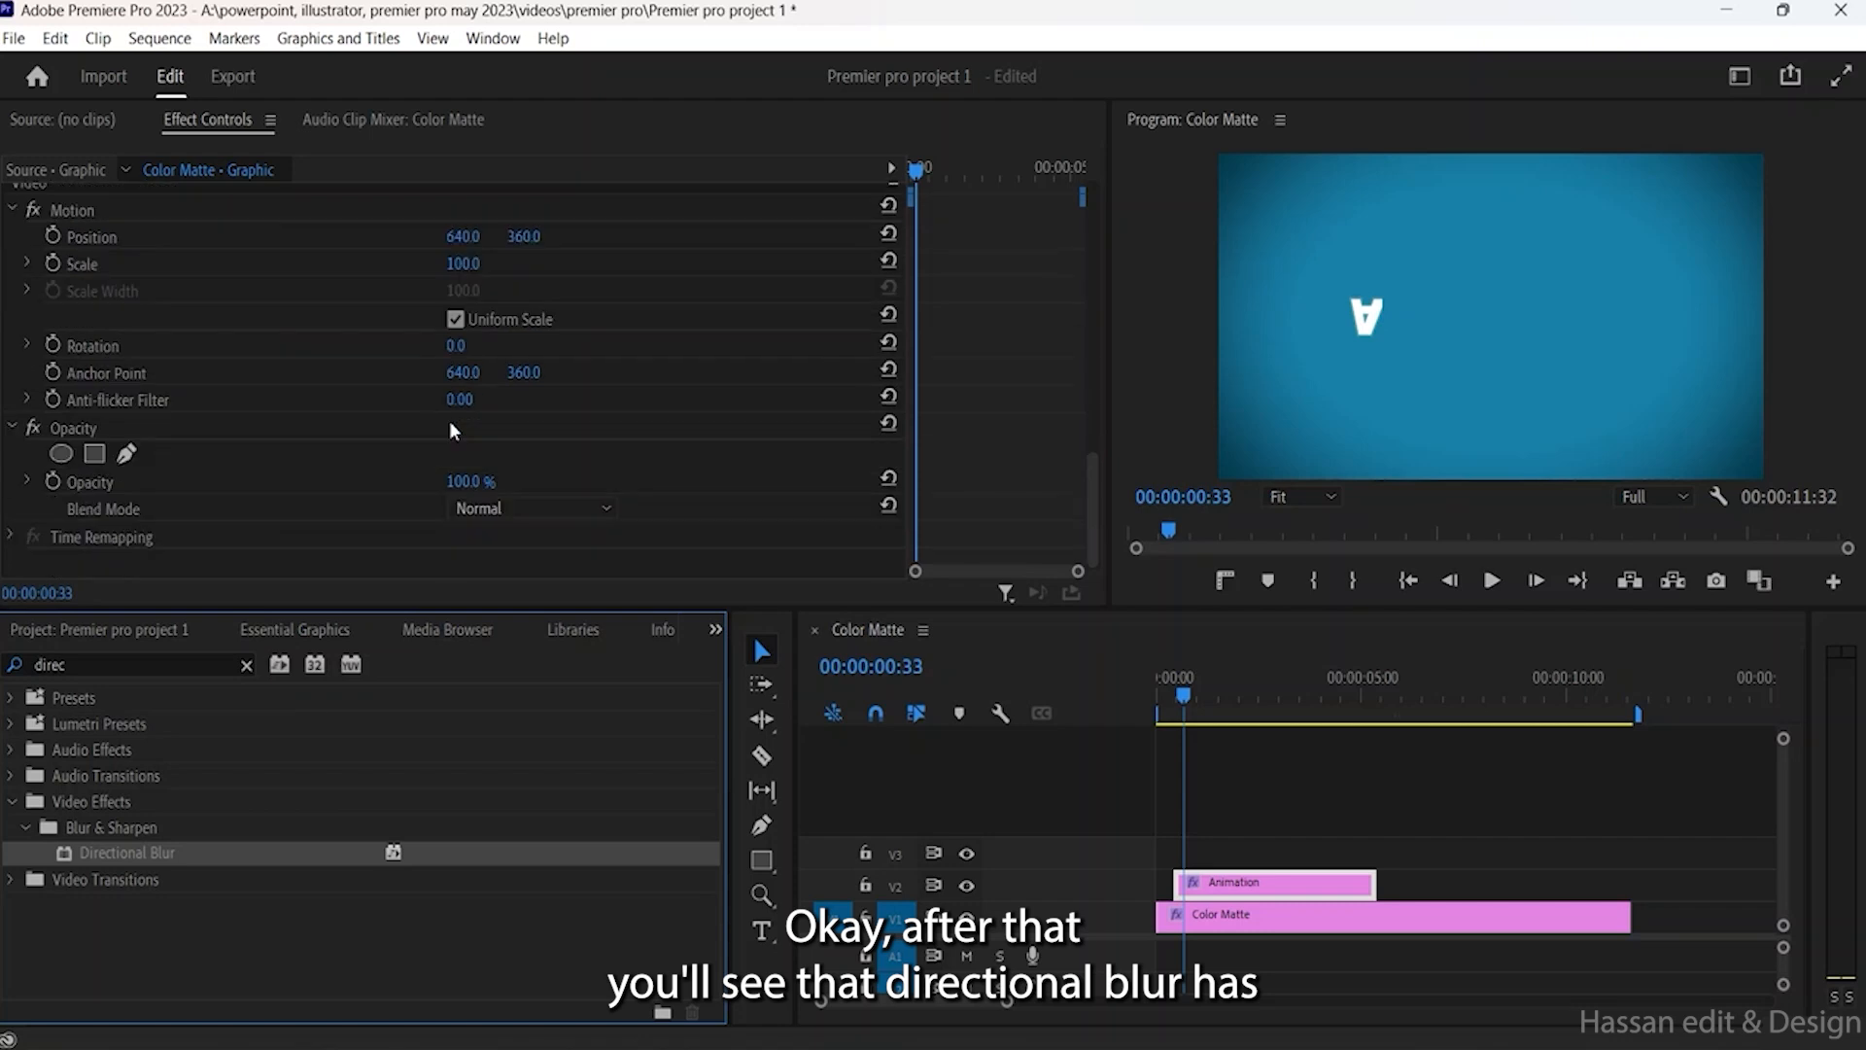
{"action": "scroll", "coordinate": [116, 539], "scroll_direction": "up", "scroll_amount": 10}
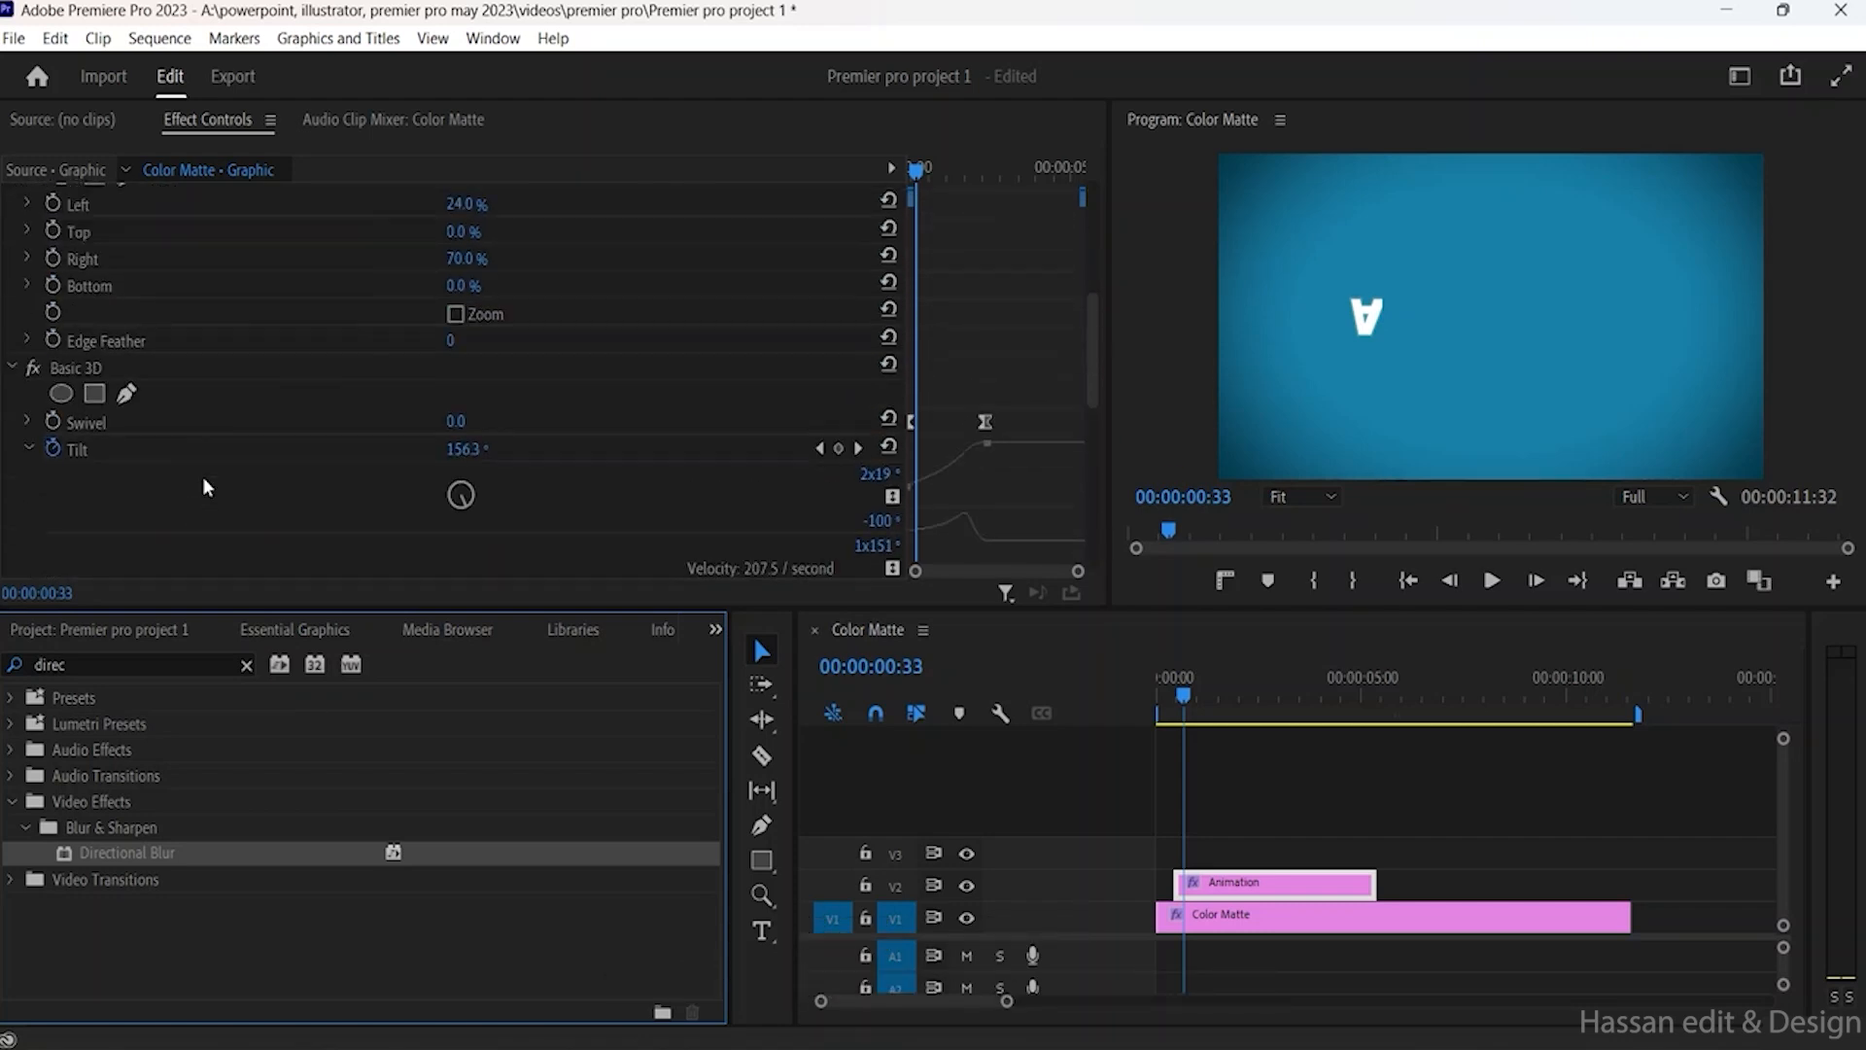
{"action": "scroll", "coordinate": [202, 477], "scroll_direction": "up", "scroll_amount": 8}
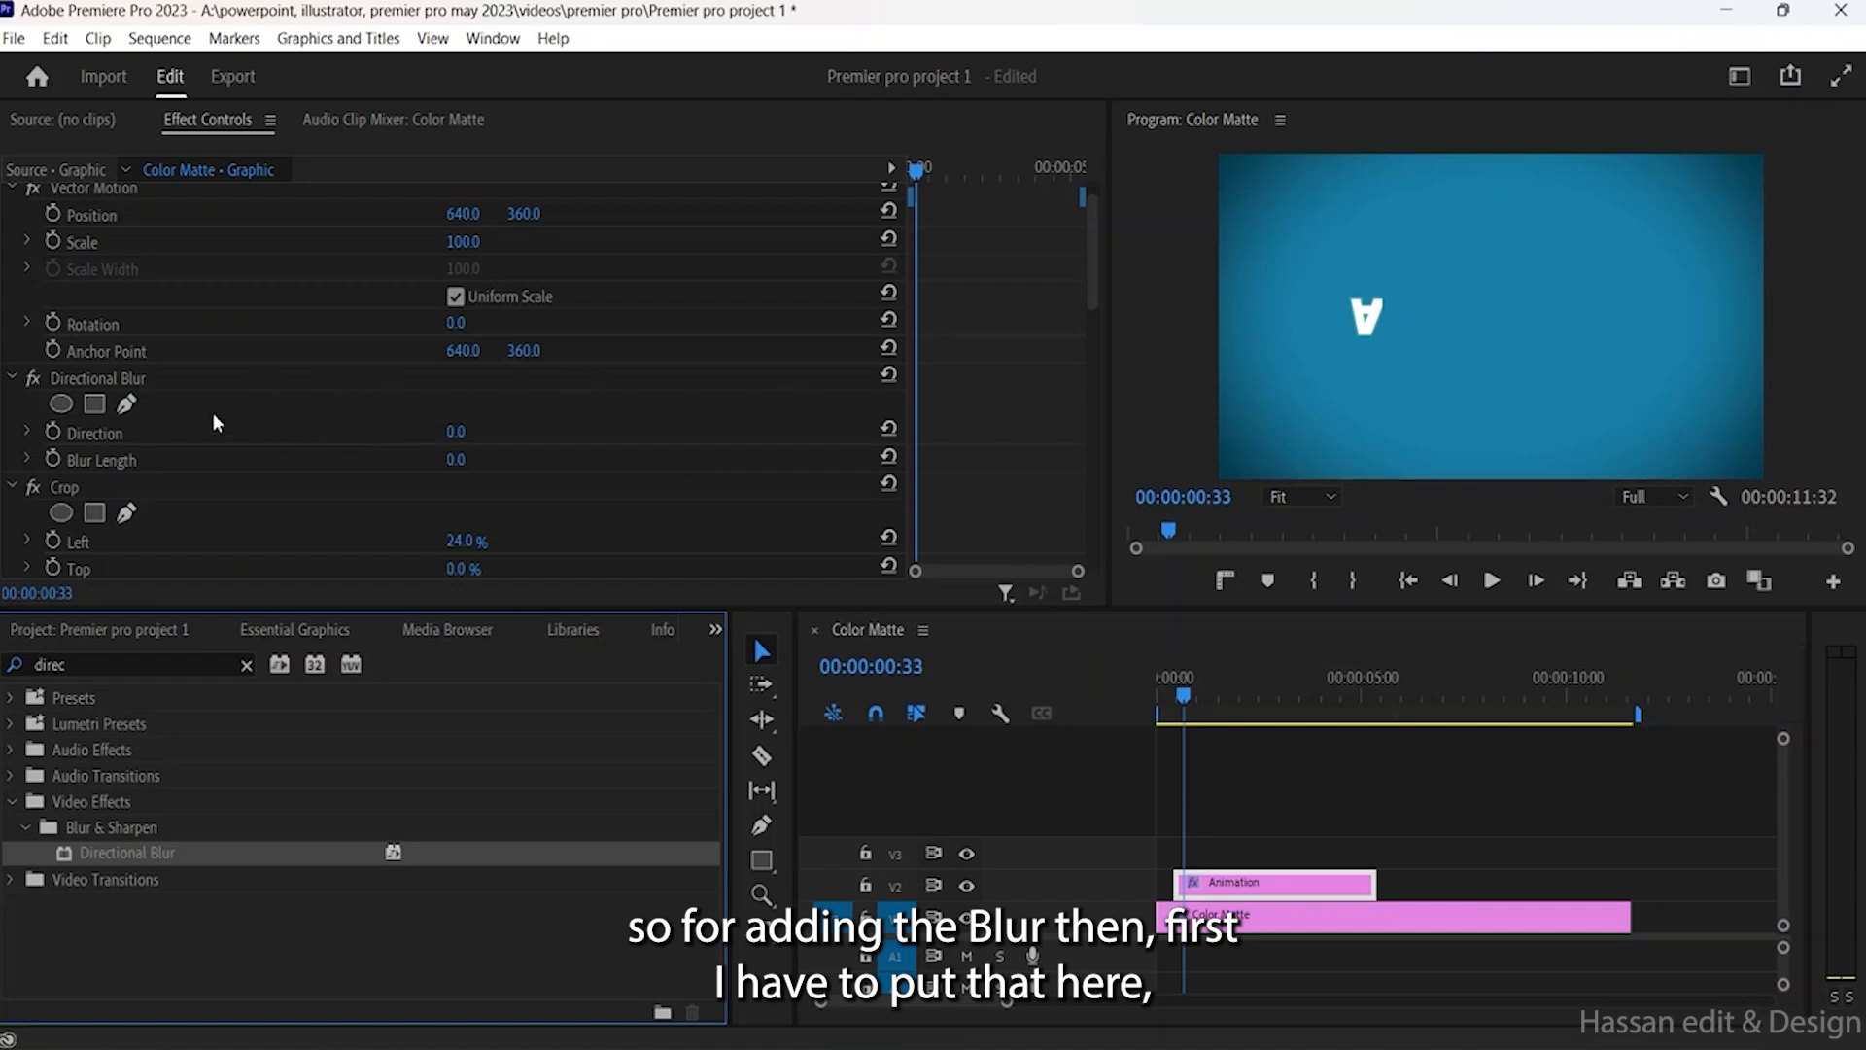
{"action": "left_click", "coordinate": [457, 459]}
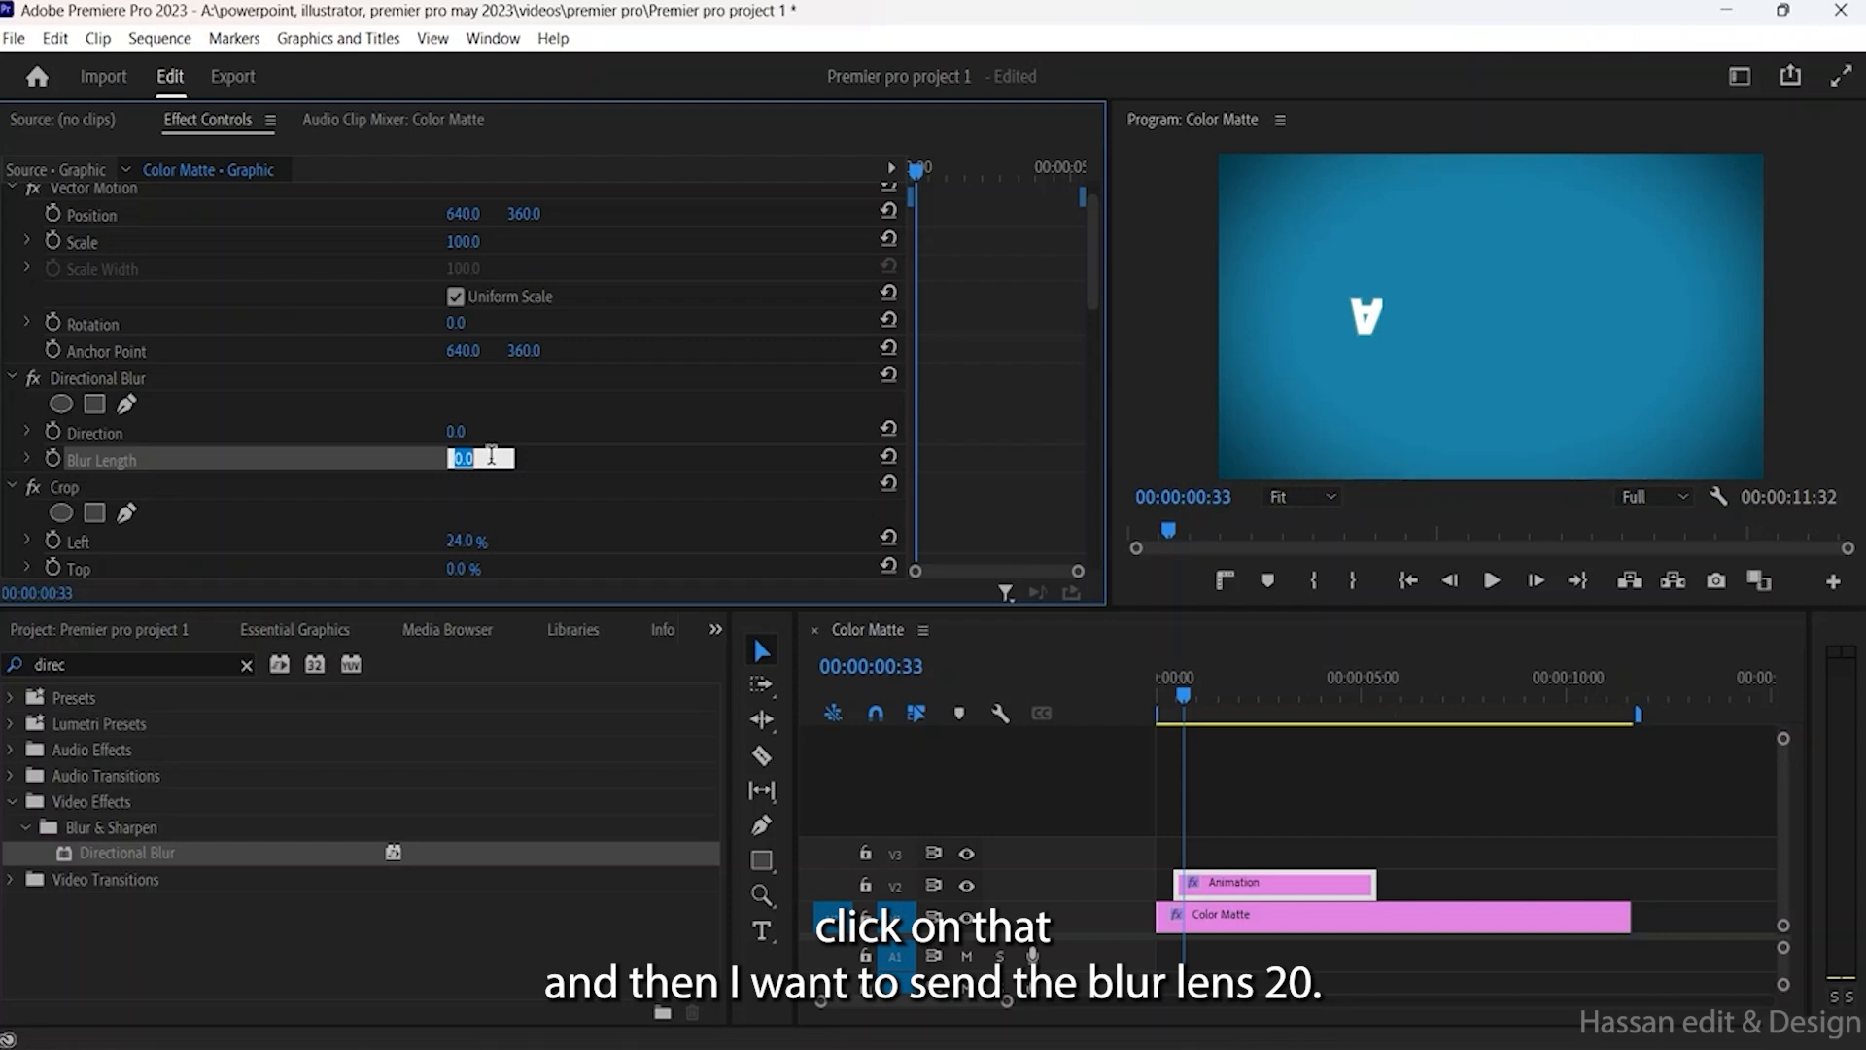
{"action": "type", "text": "2"}
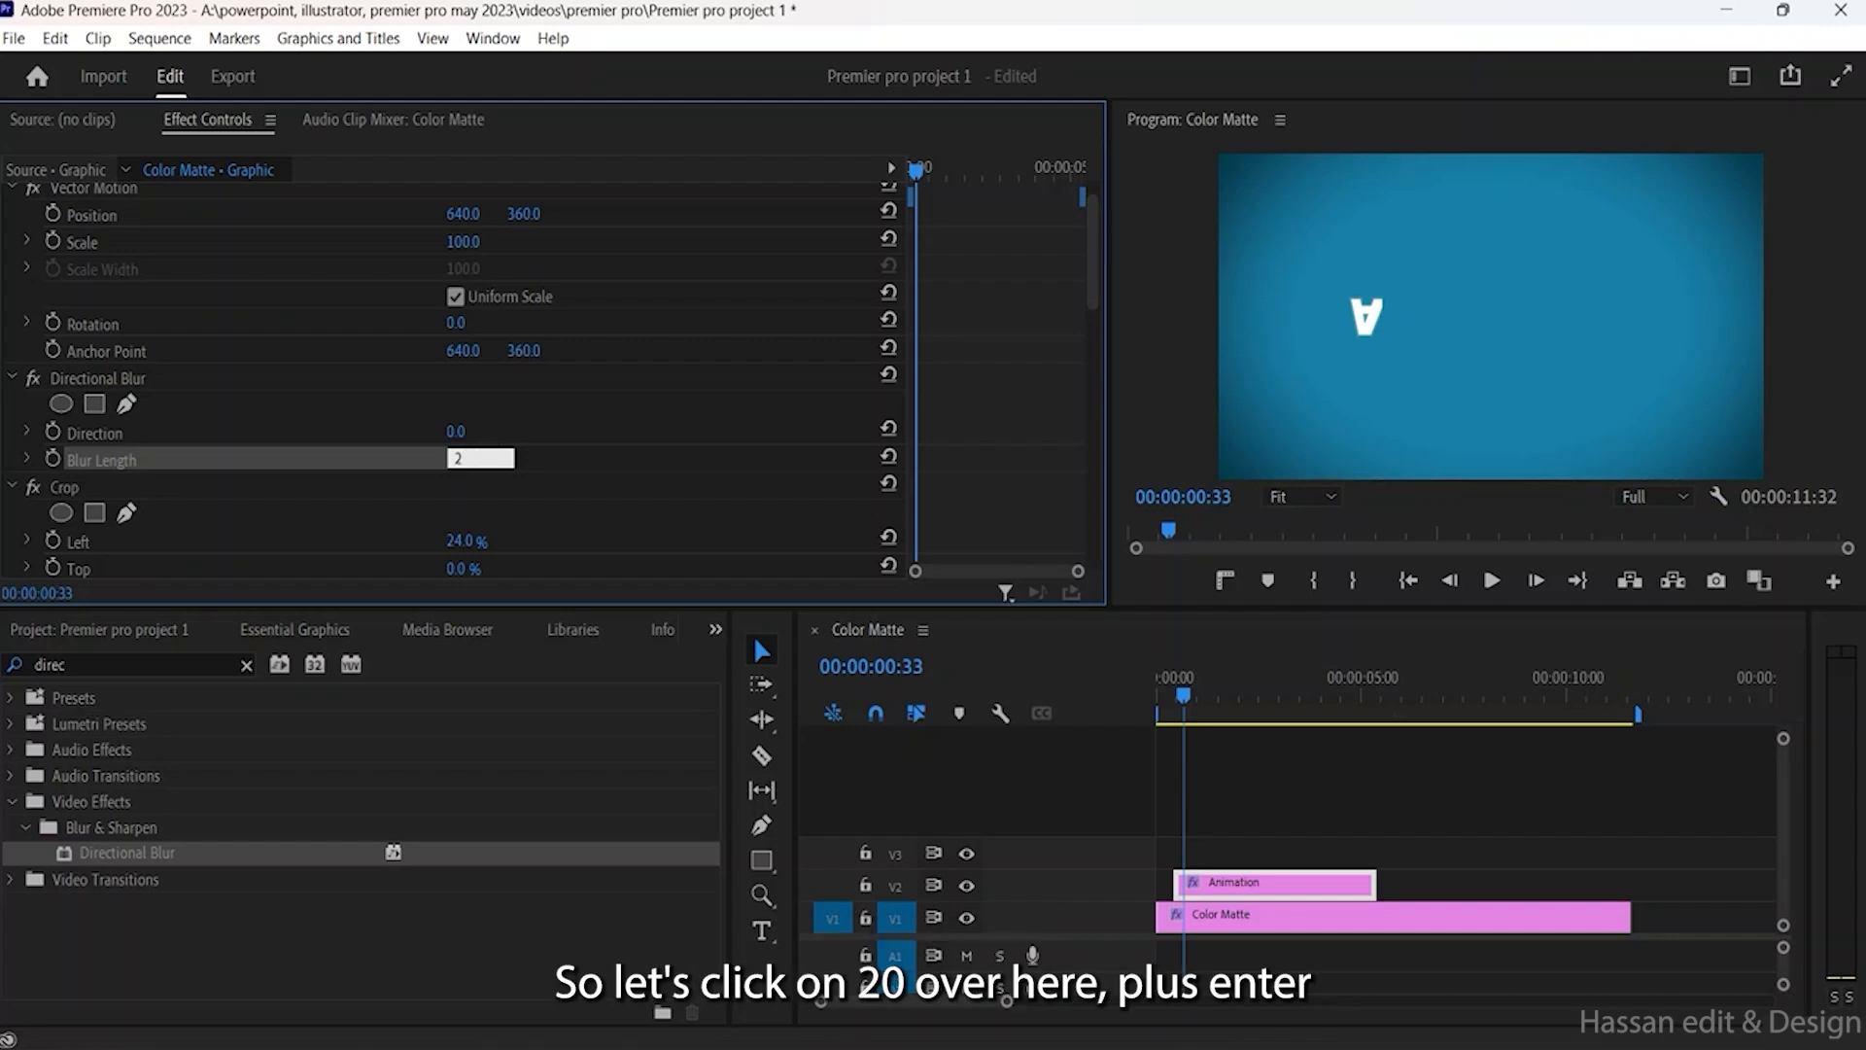
{"action": "type", "text": "0"}
{"action": "key", "text": "Return"}
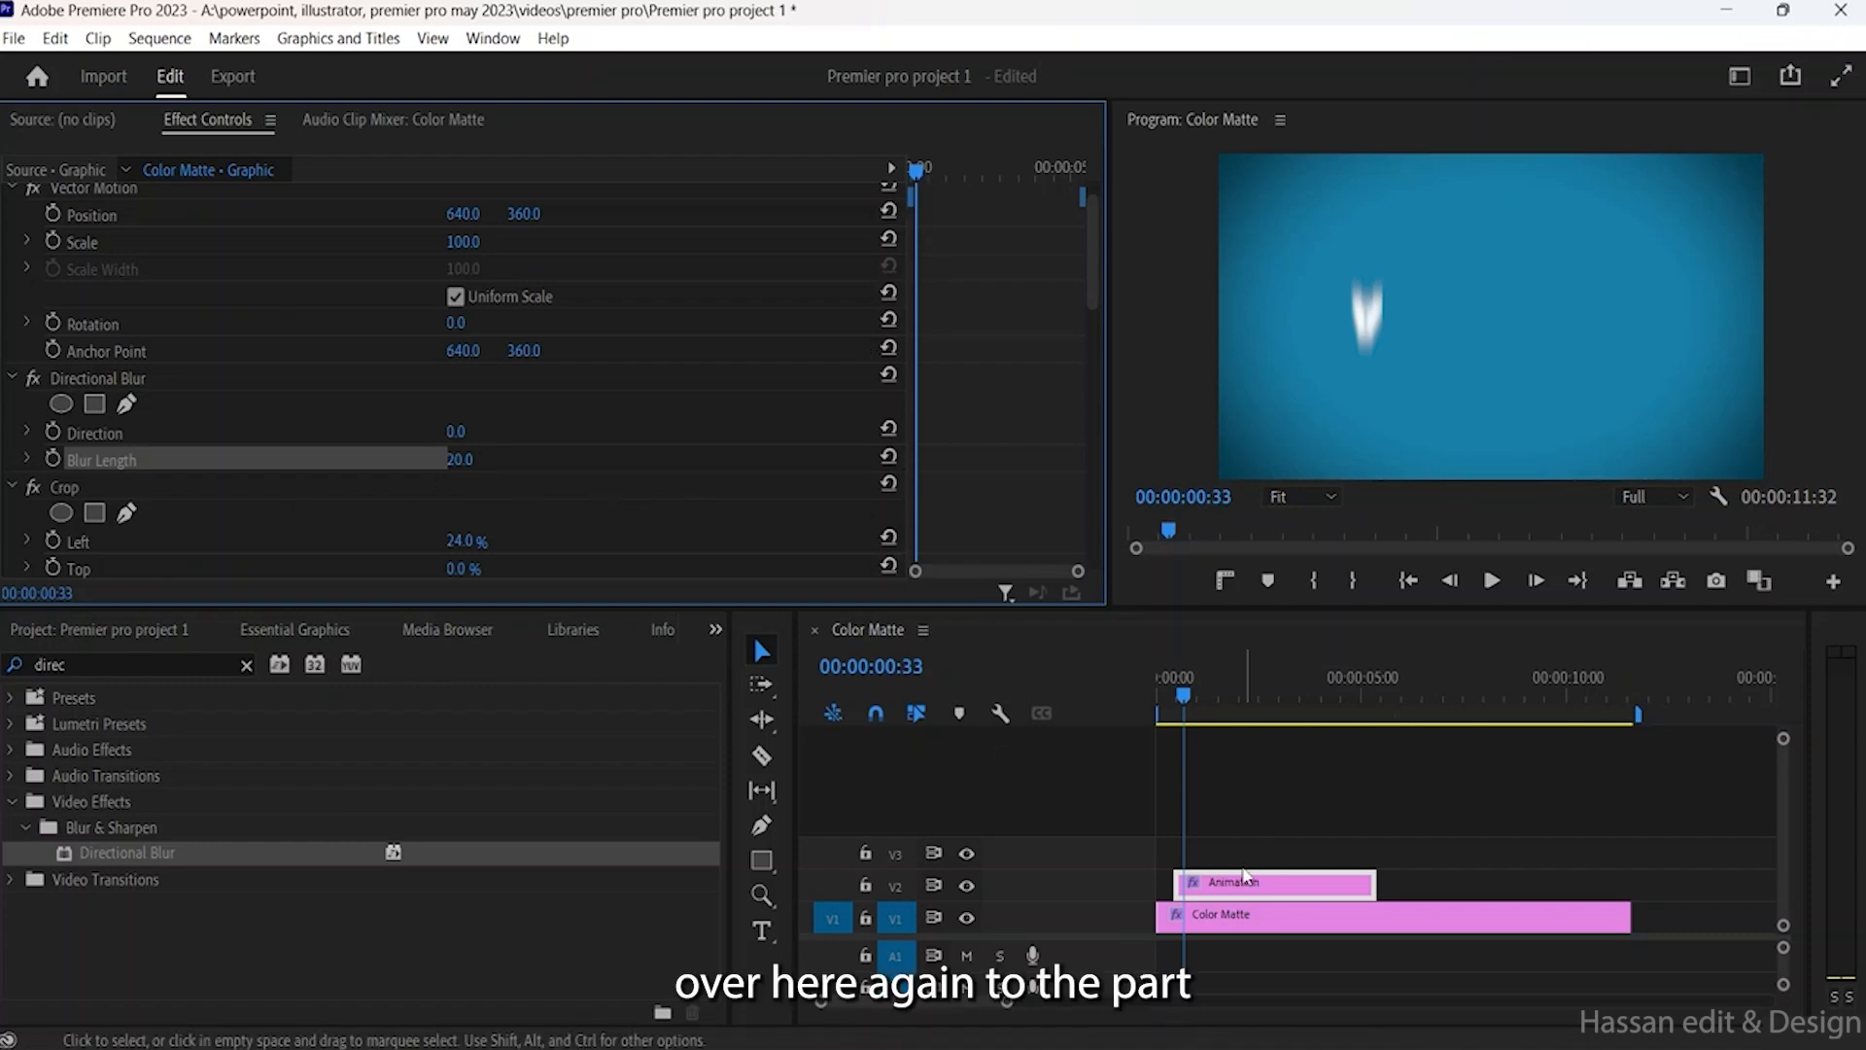
Step: Shift the Animation clip's Basic 3D Tilt keyframes about 1.2 seconds earlier so the rotation ends sooner
{"action": "scroll", "coordinate": [446, 428], "scroll_direction": "up", "scroll_amount": 1}
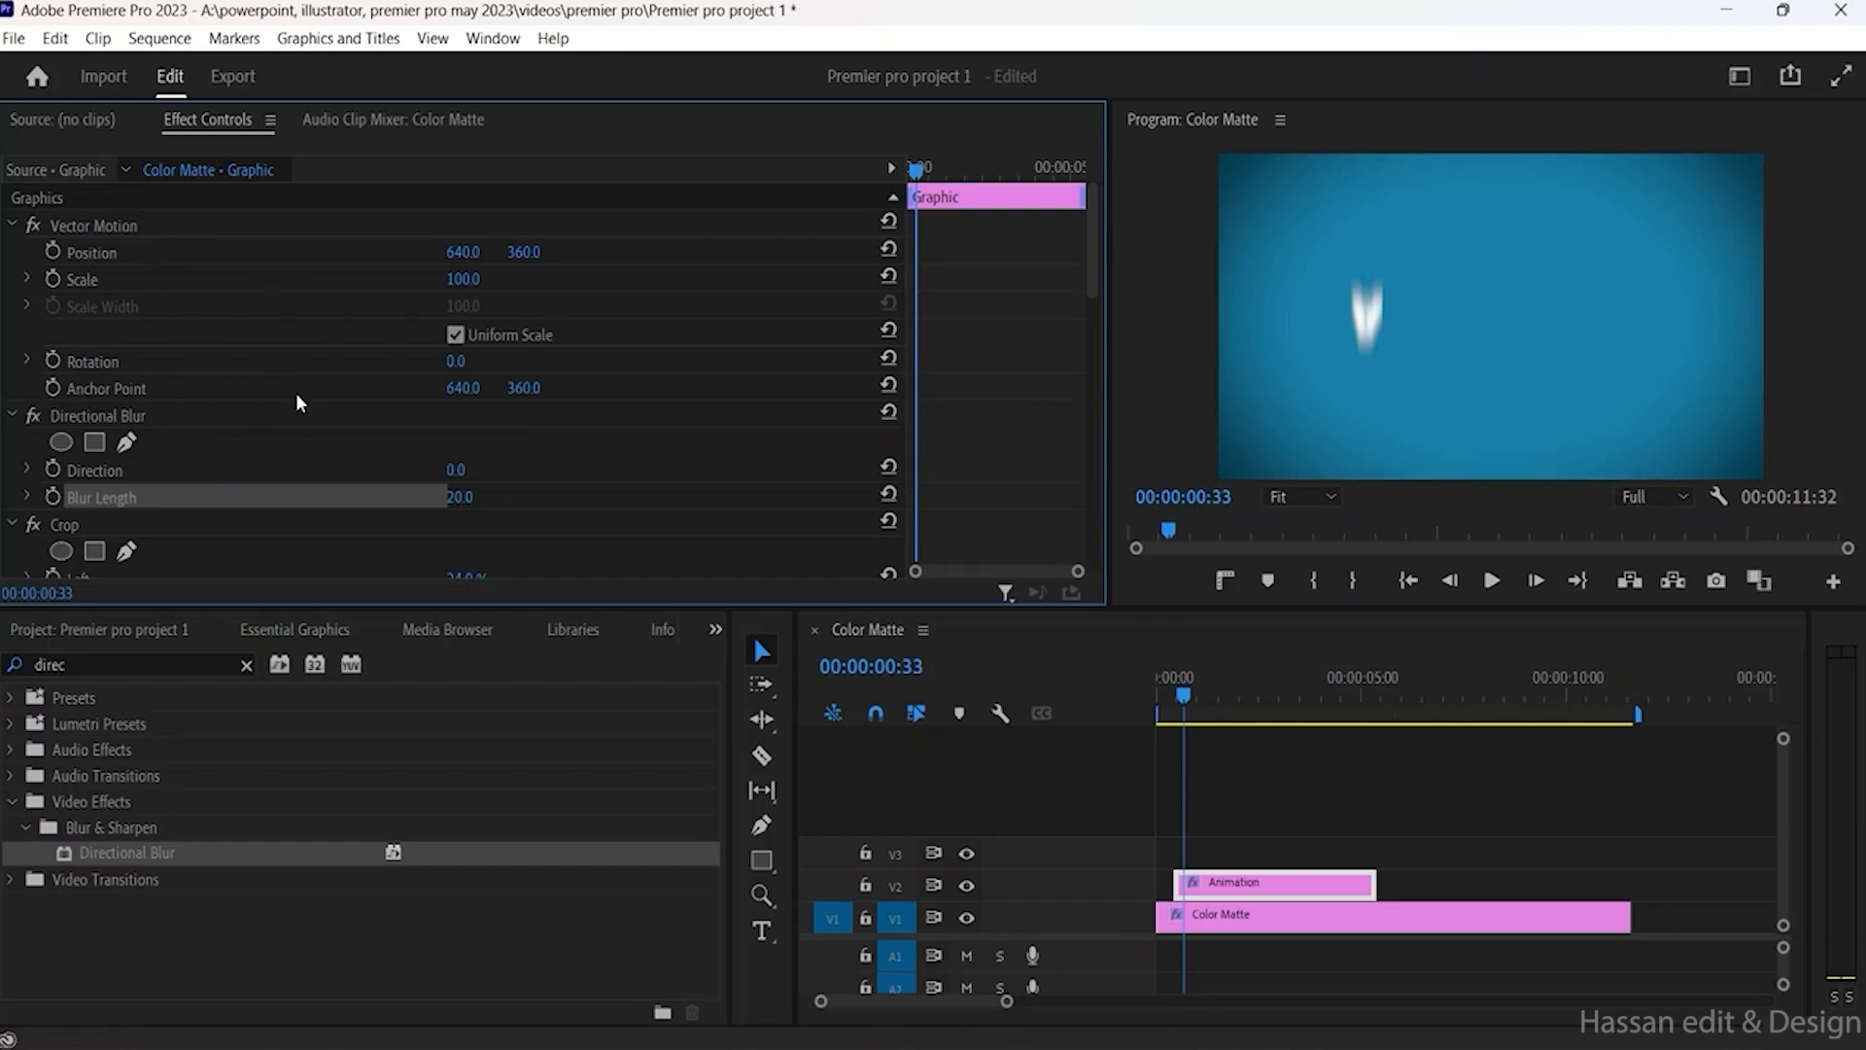
{"action": "scroll", "coordinate": [295, 393], "scroll_direction": "down", "scroll_amount": 15}
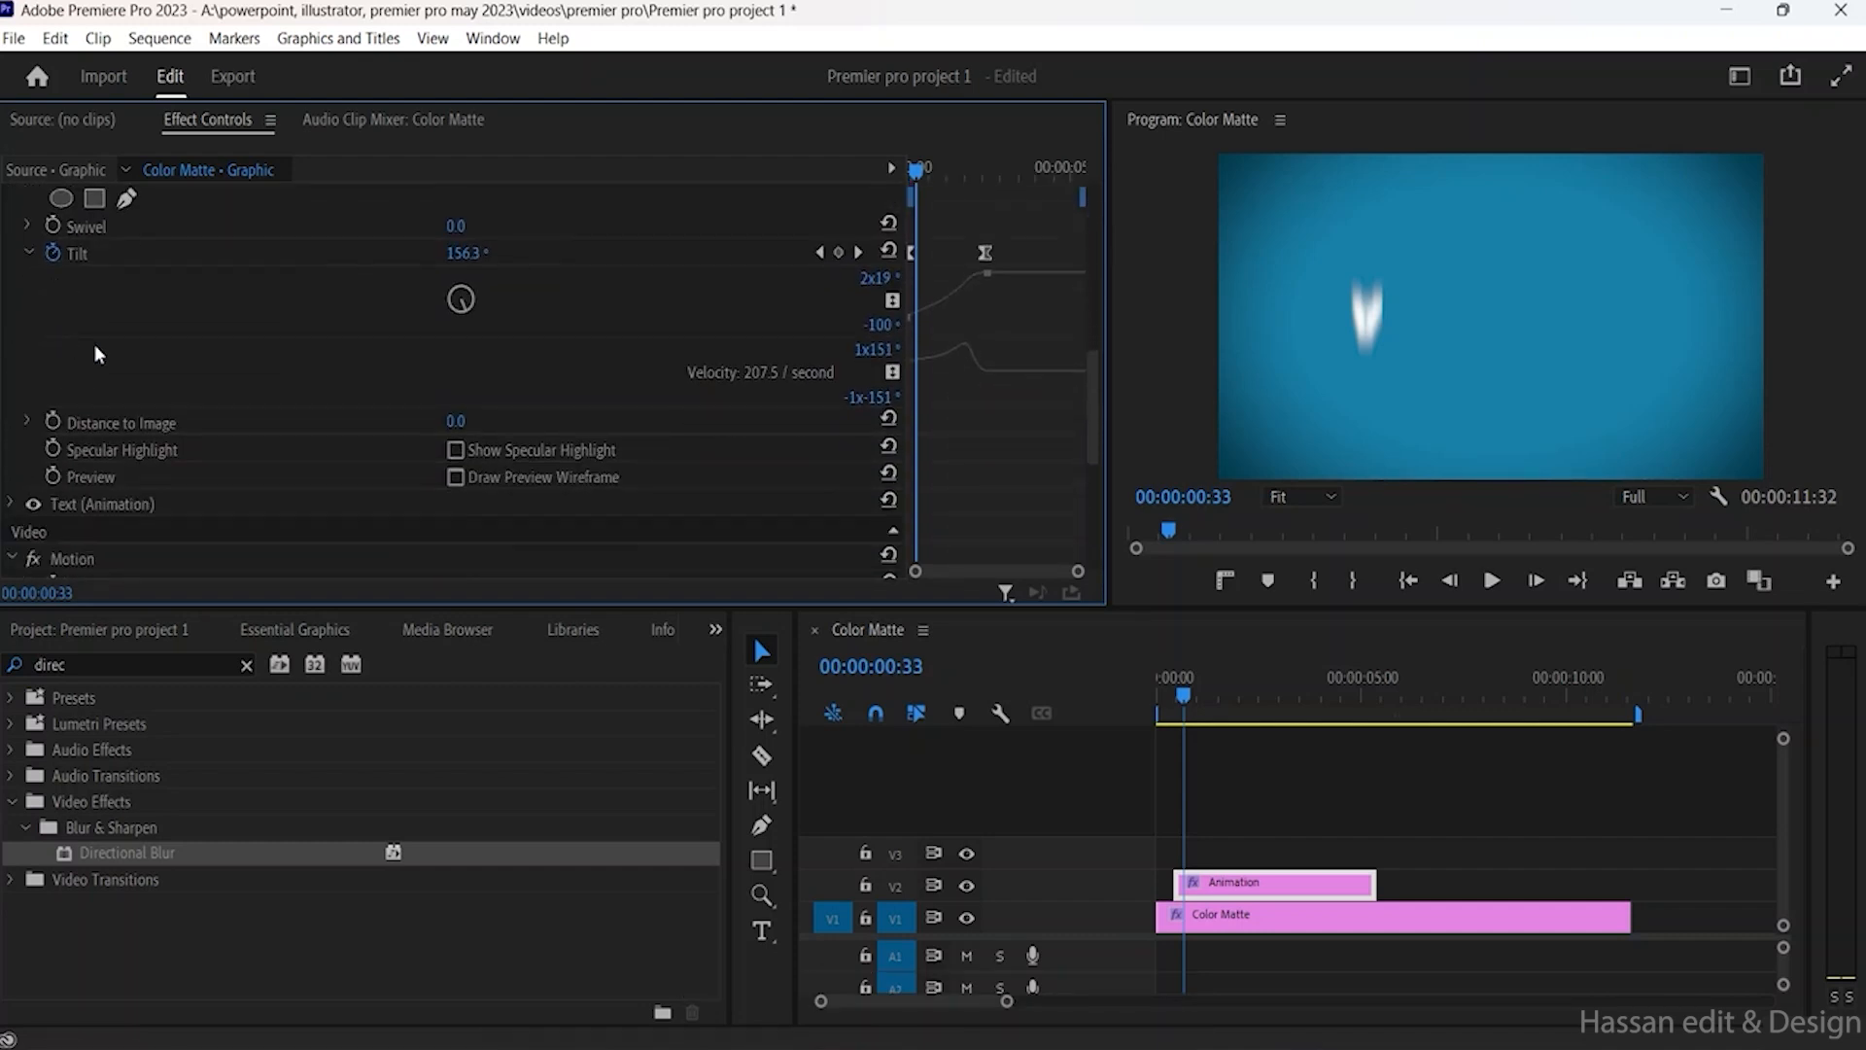
{"action": "scroll", "coordinate": [131, 354], "scroll_direction": "up", "scroll_amount": 1}
{"action": "left_click", "coordinate": [254, 306]}
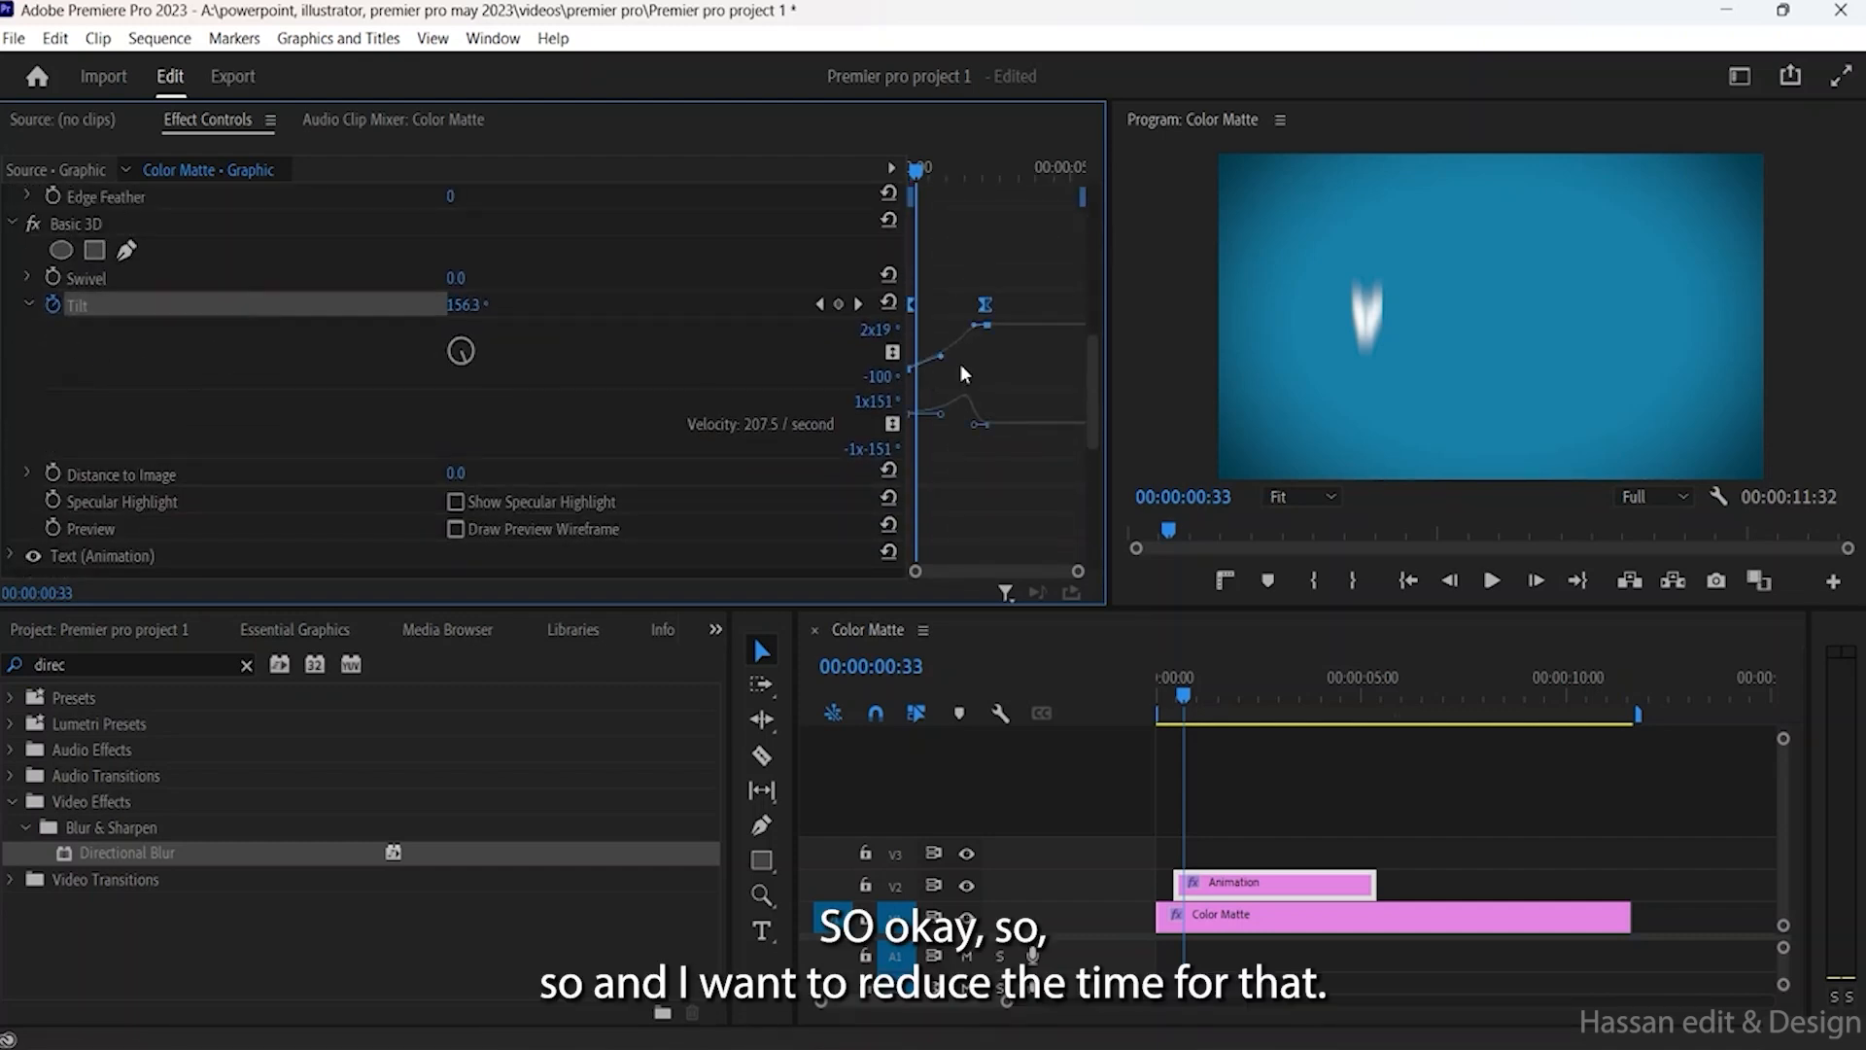
{"action": "left_click_drag", "start_coordinate": [985, 308], "coordinate": [943, 306]}
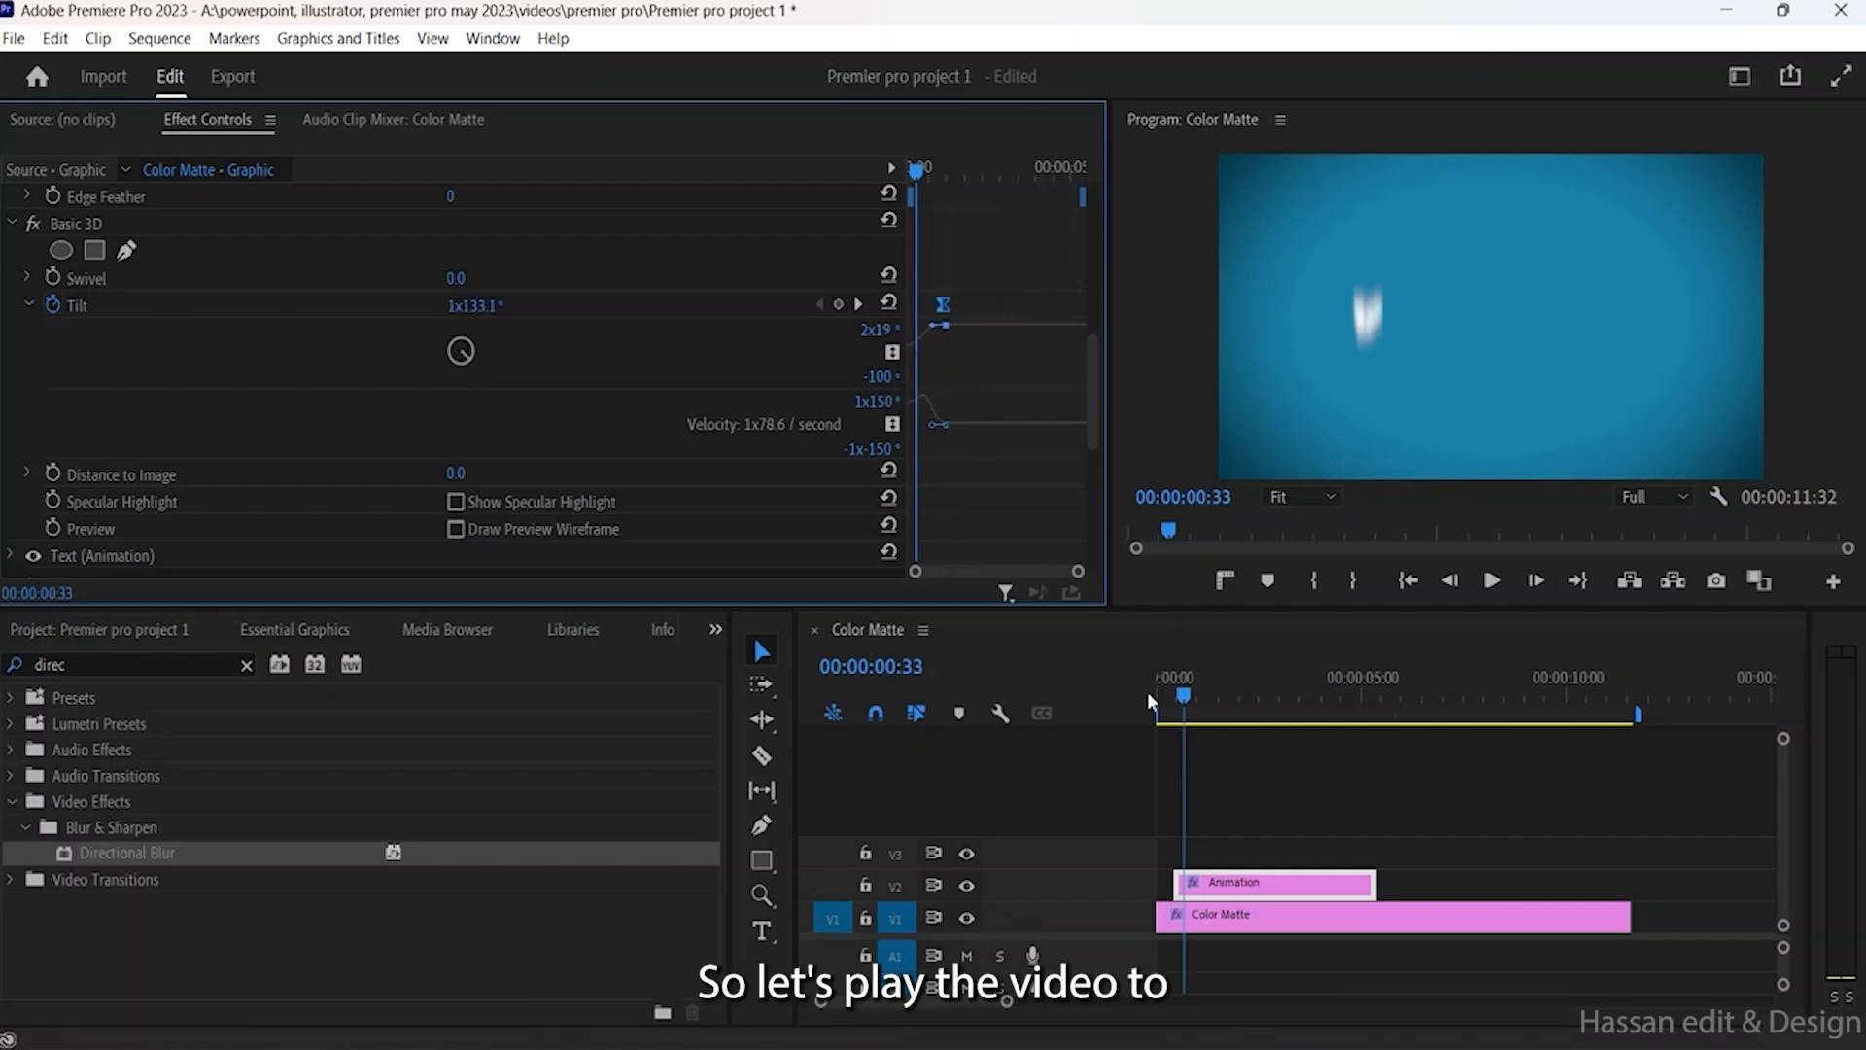
Step: Preview the cropped, blurred letter's rotation from near the start of the sequence
{"action": "left_click_drag", "start_coordinate": [1184, 699], "coordinate": [1164, 691]}
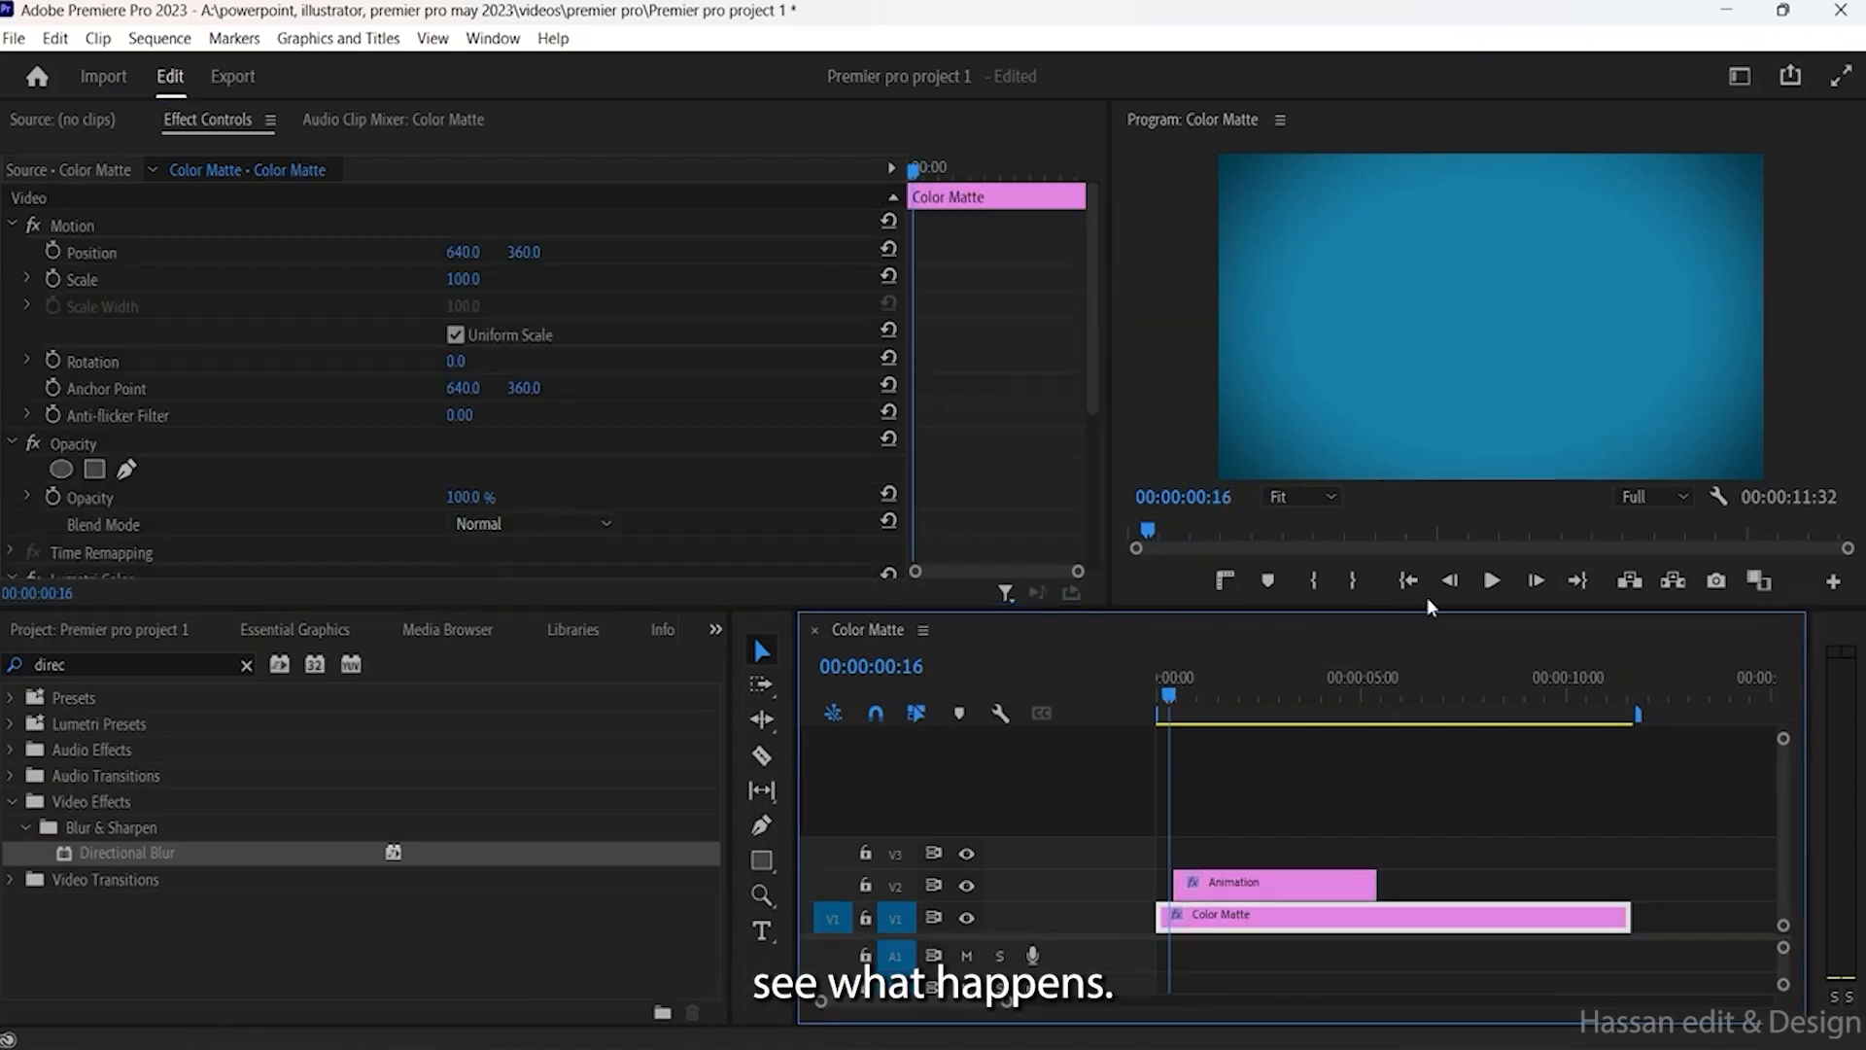
{"action": "left_click", "coordinate": [1482, 581]}
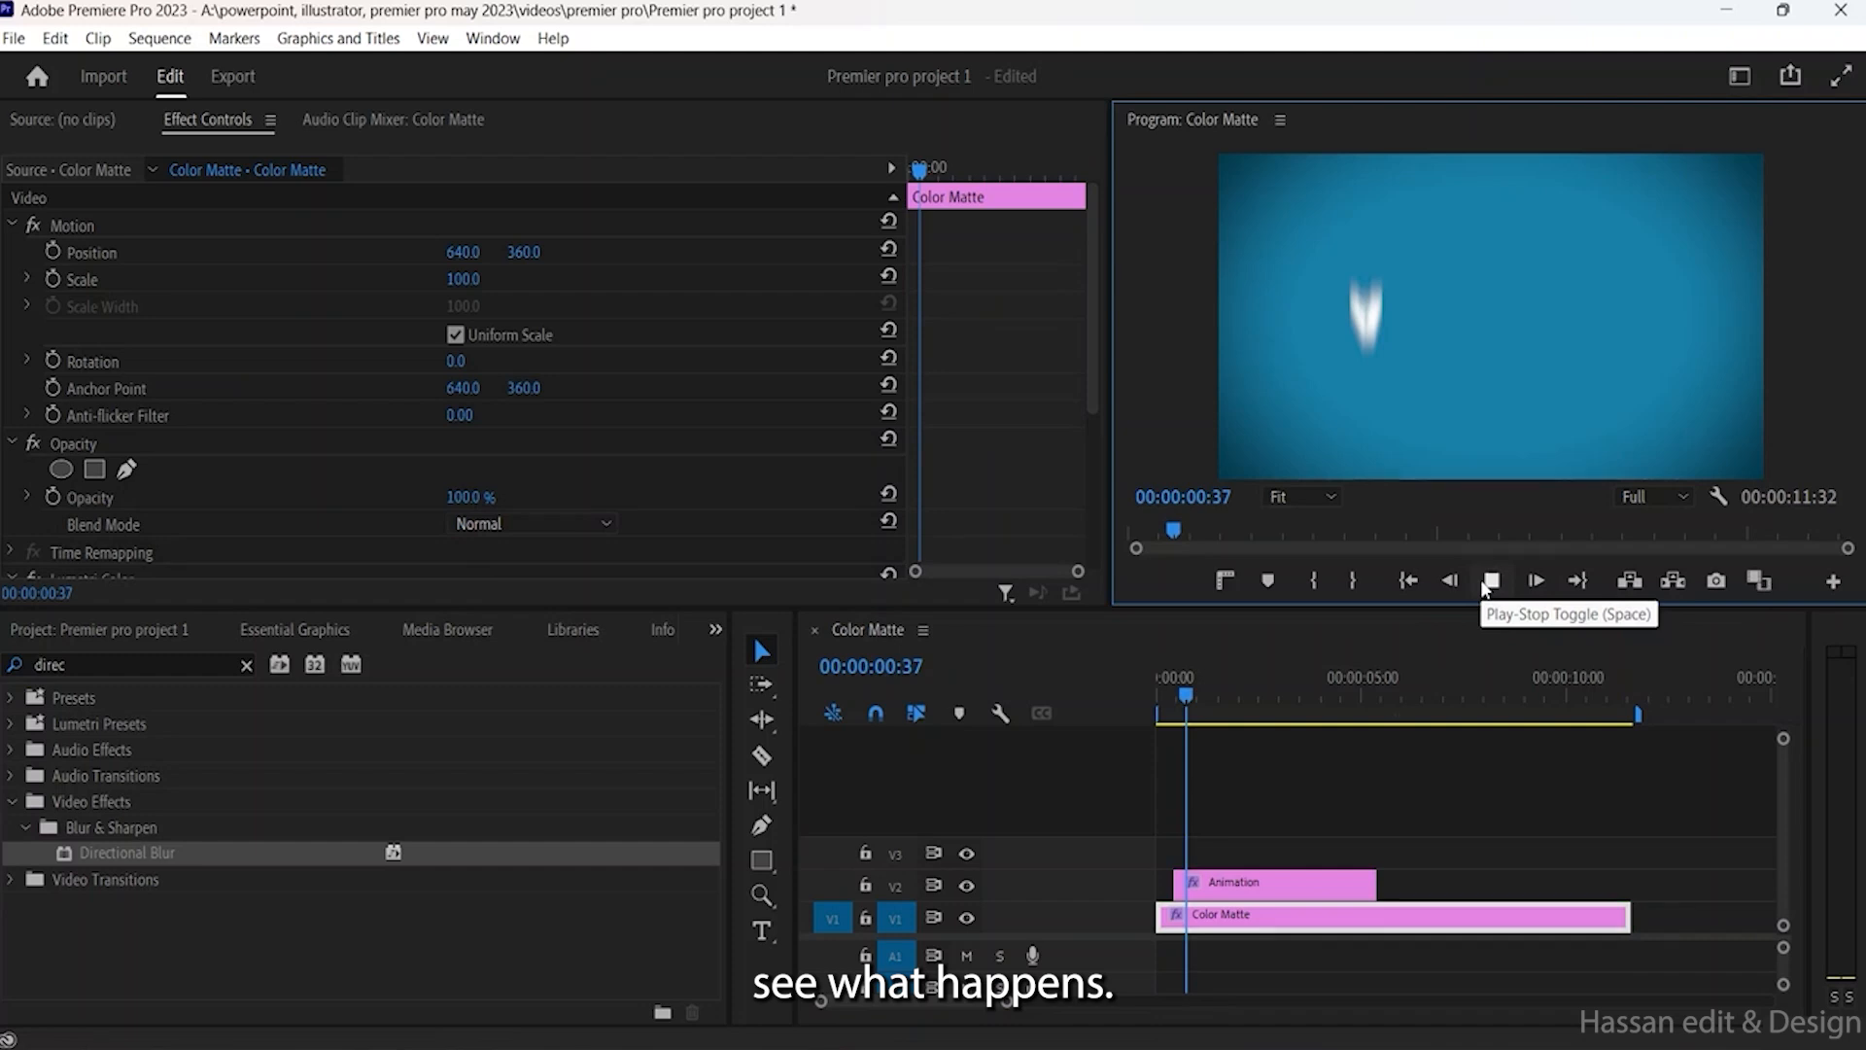
{"action": "left_click", "coordinate": [1487, 582]}
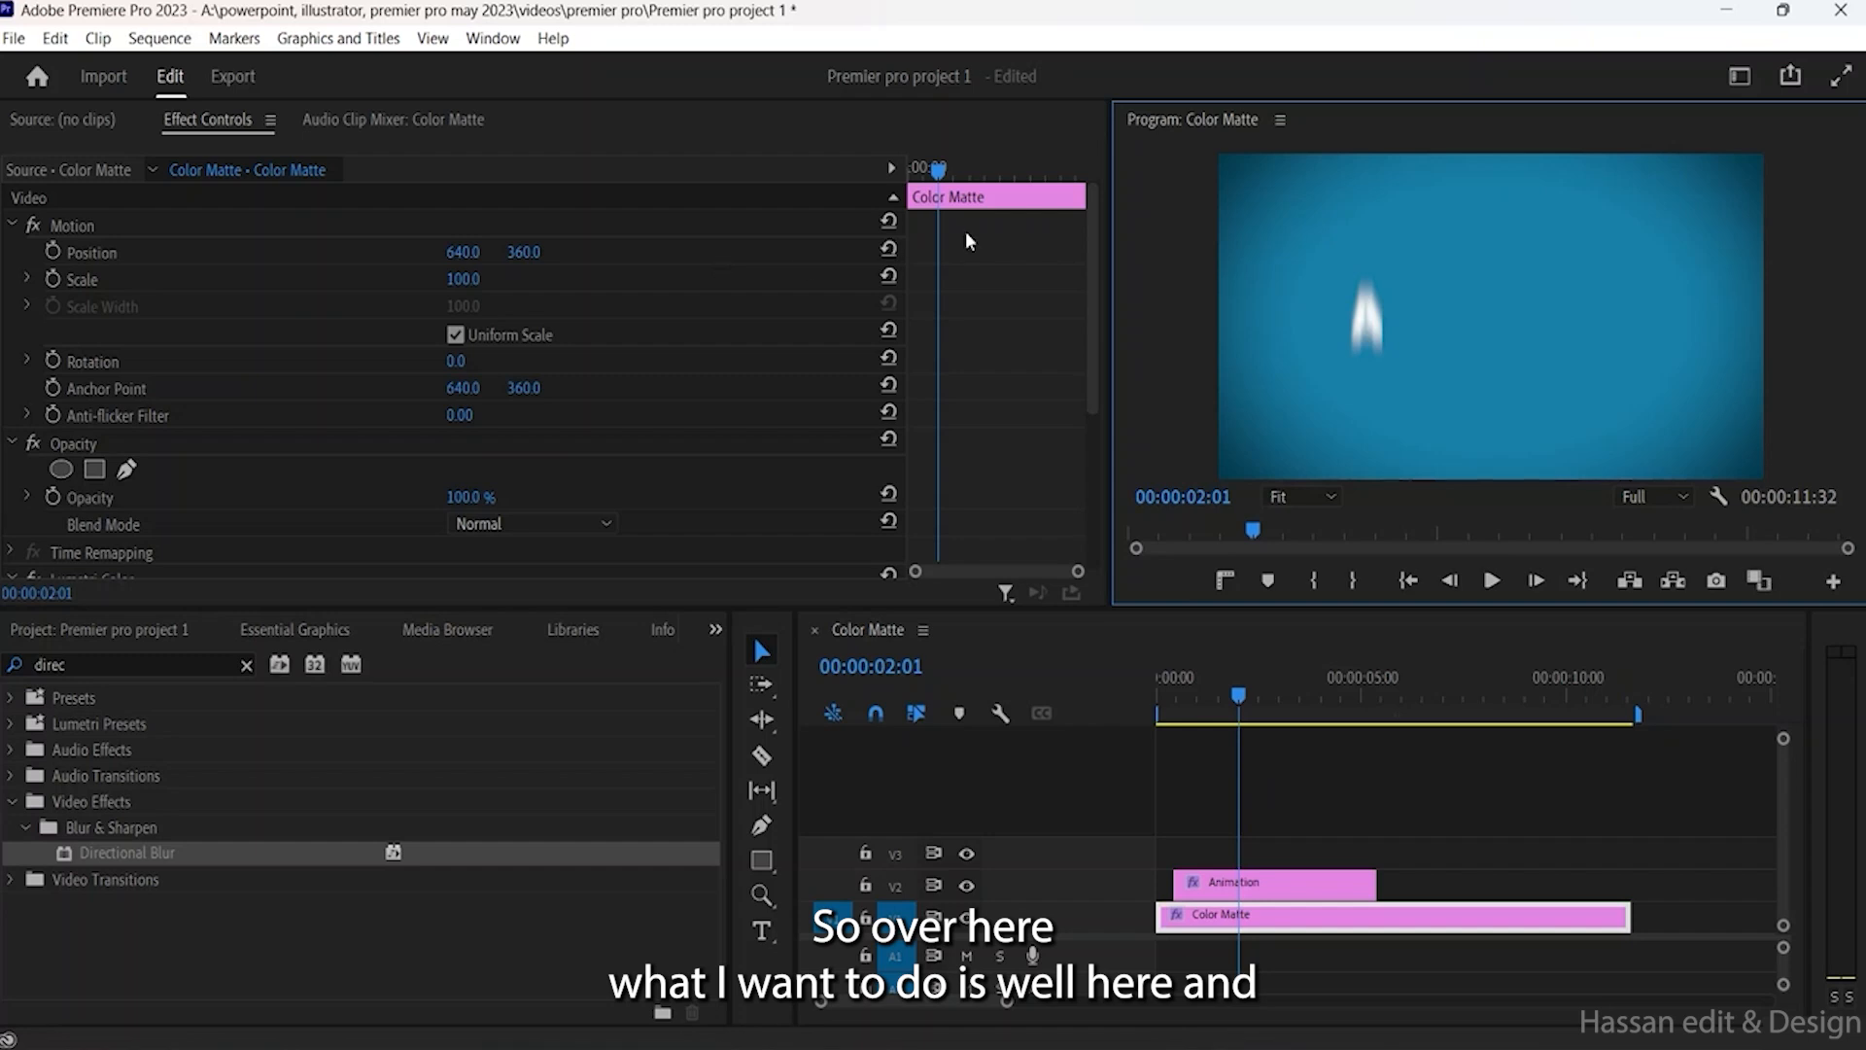
Step: Keyframe the Animation clip's Directional Blur Length at 20, at 00:00:02:01 and at the clip's start, 00:00:00:21
{"action": "scroll", "coordinate": [428, 354], "scroll_direction": "down", "scroll_amount": 5}
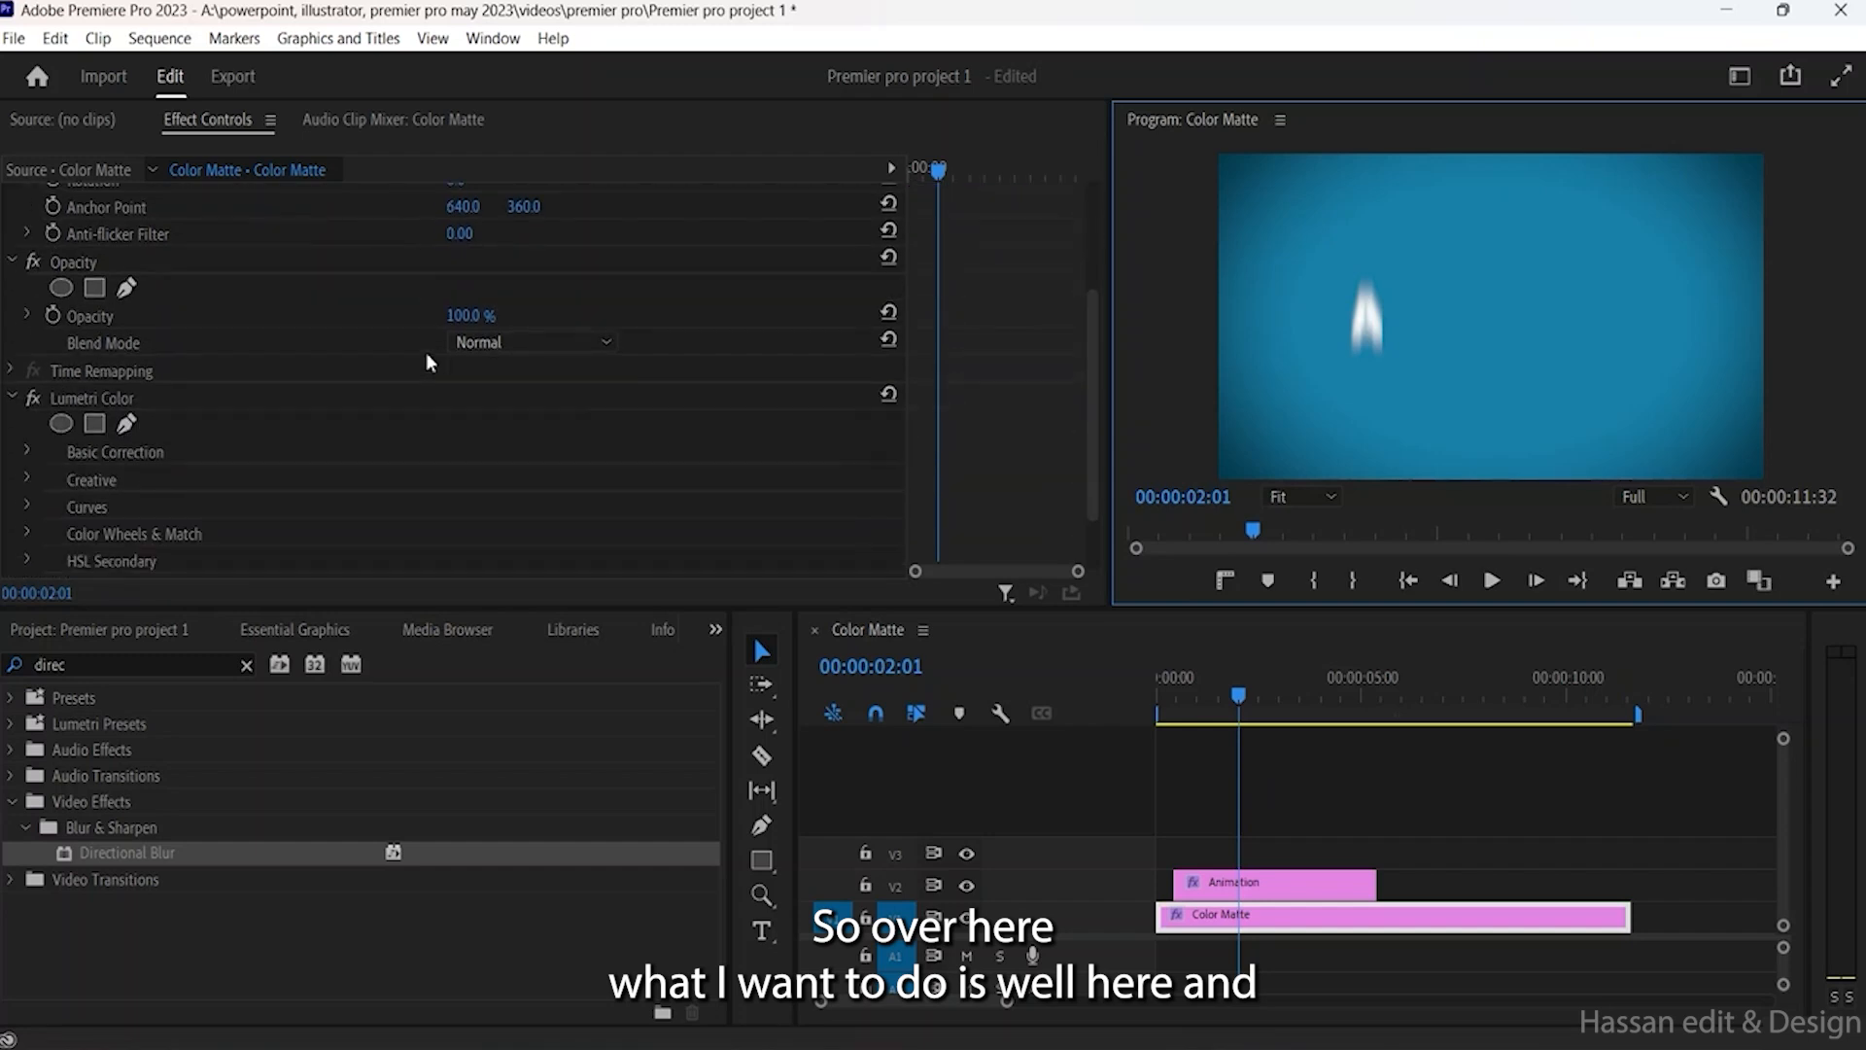
{"action": "scroll", "coordinate": [269, 361], "scroll_direction": "up", "scroll_amount": 3}
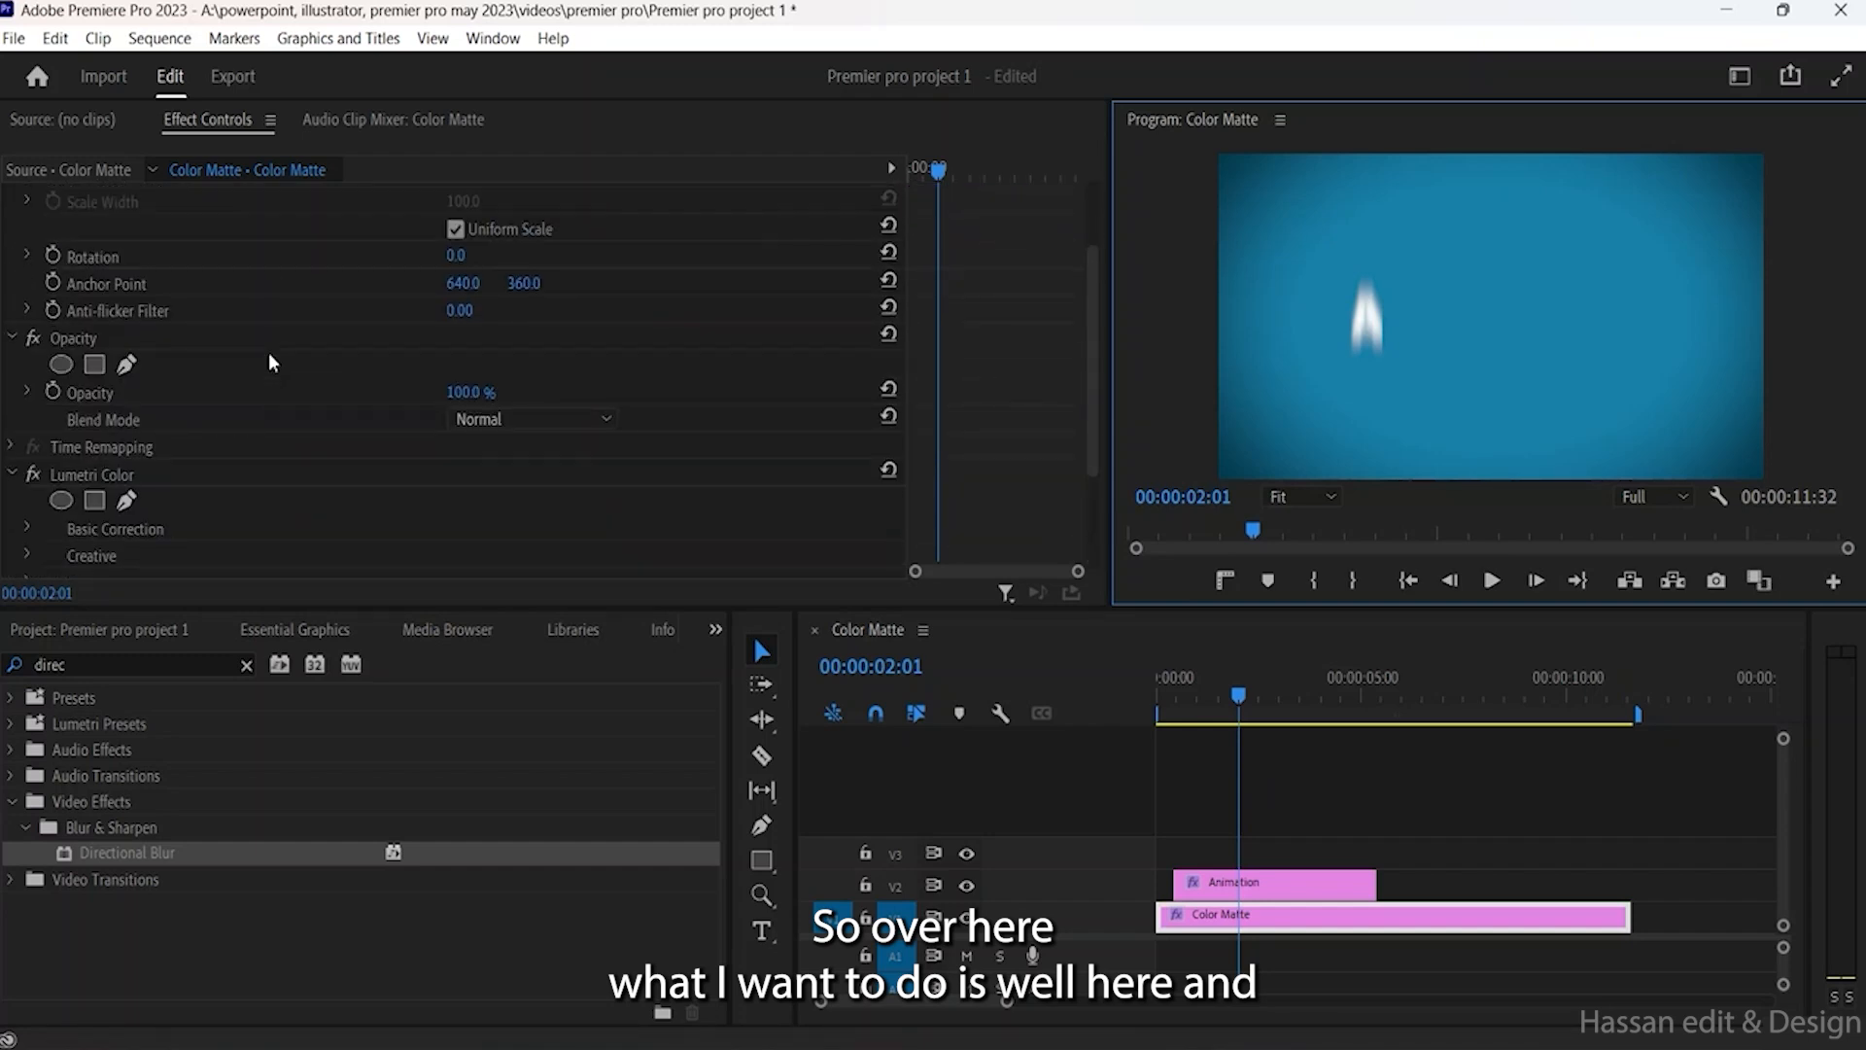
{"action": "scroll", "coordinate": [107, 335], "scroll_direction": "down", "scroll_amount": 3}
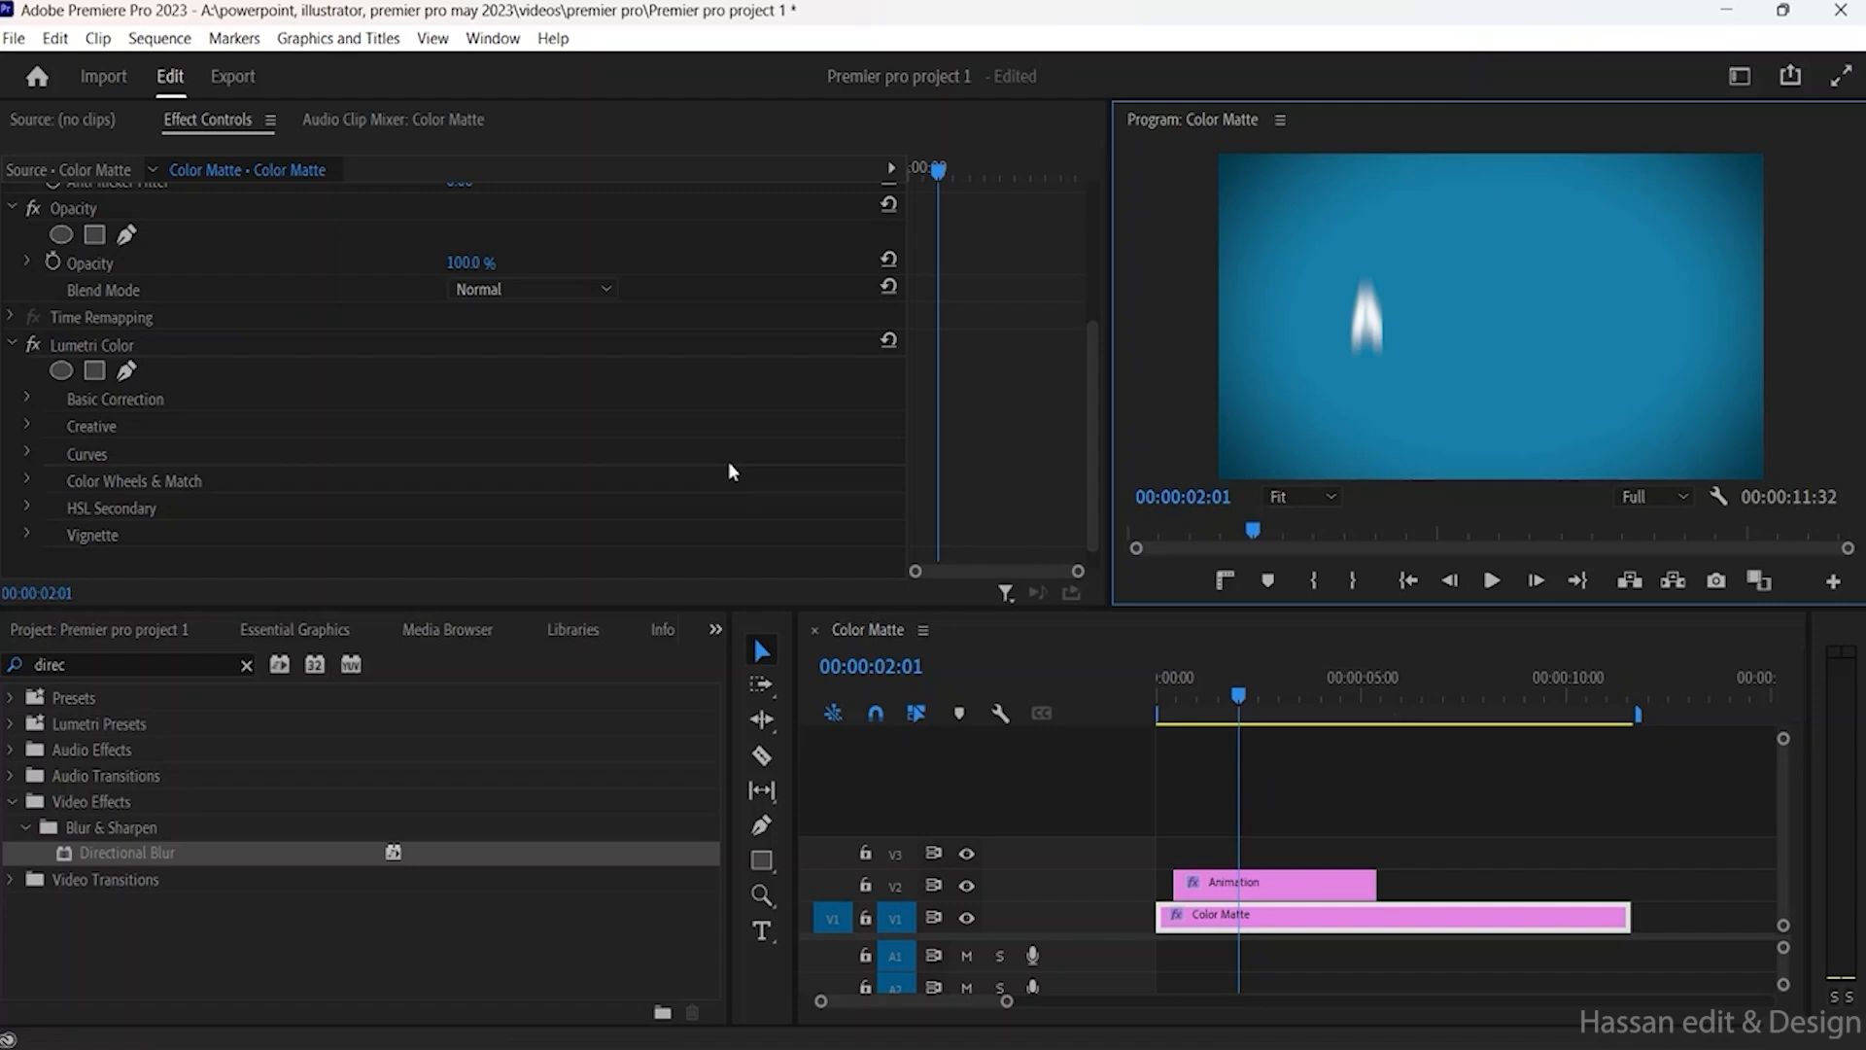
{"action": "left_click", "coordinate": [1188, 880]}
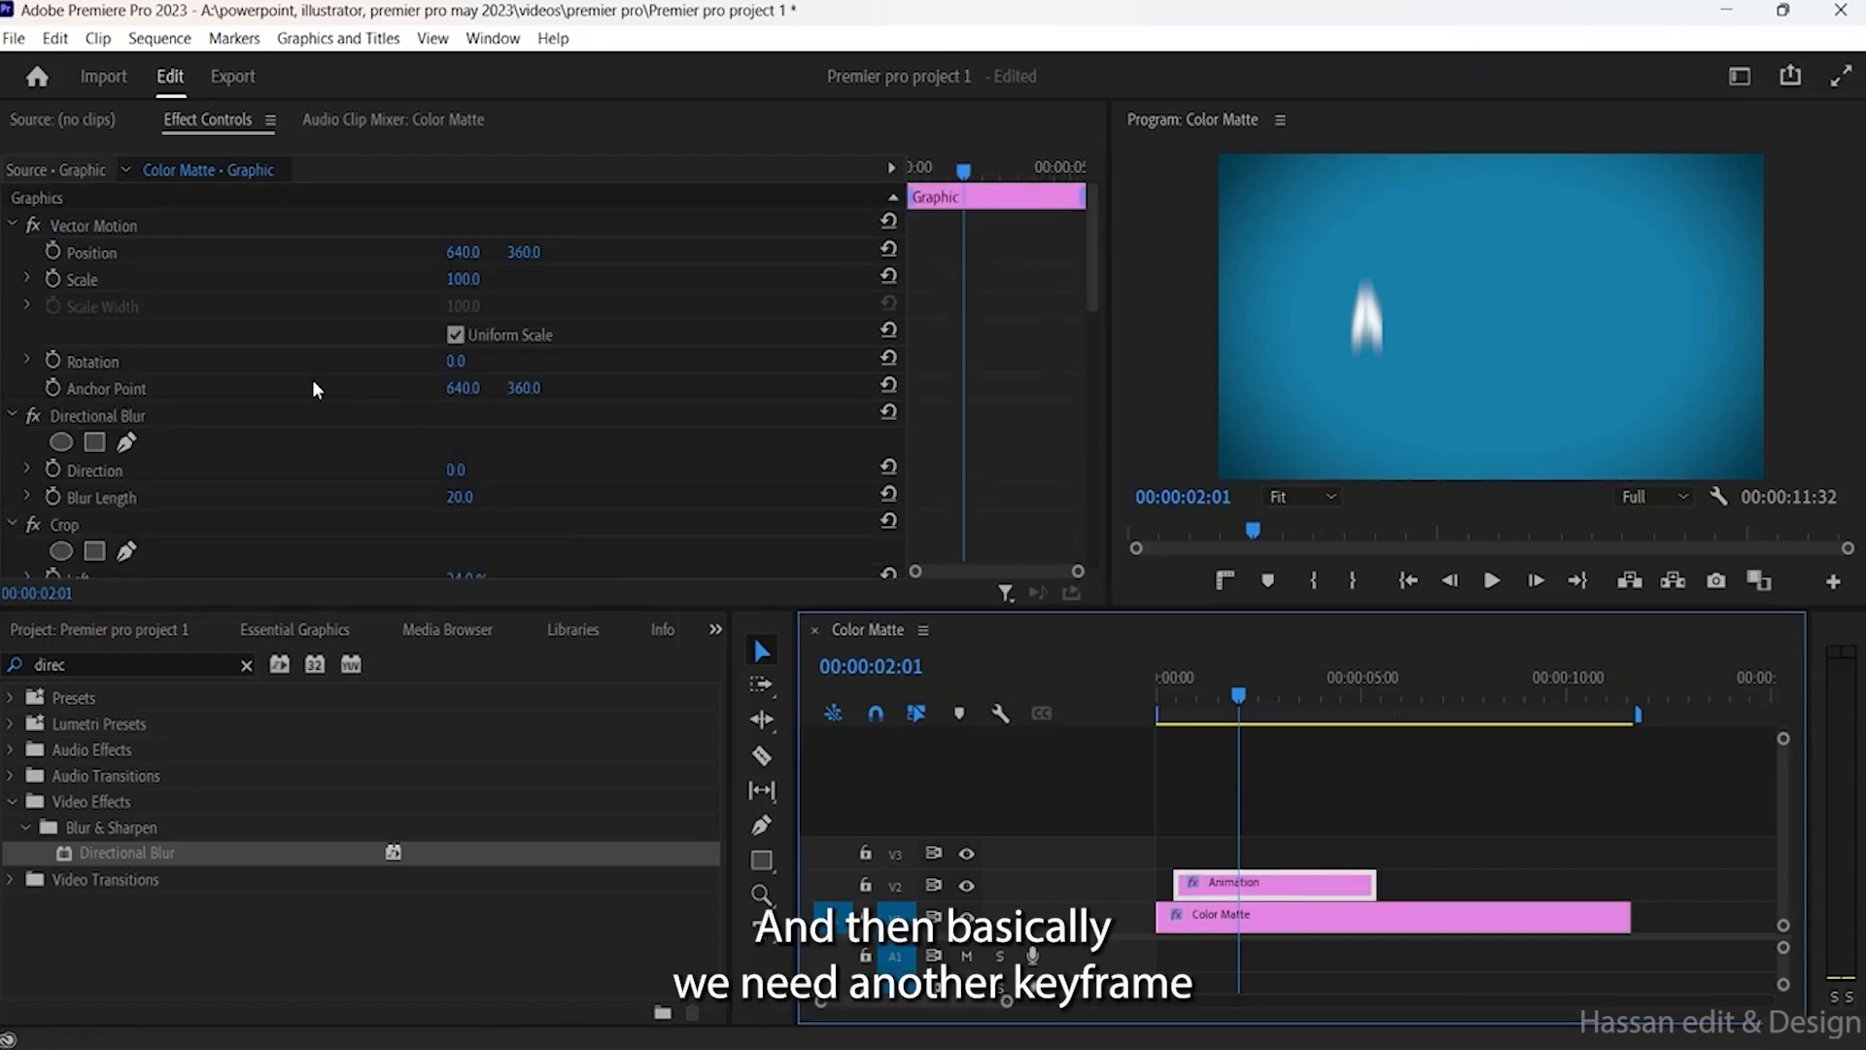
{"action": "scroll", "coordinate": [284, 398], "scroll_direction": "down", "scroll_amount": 1}
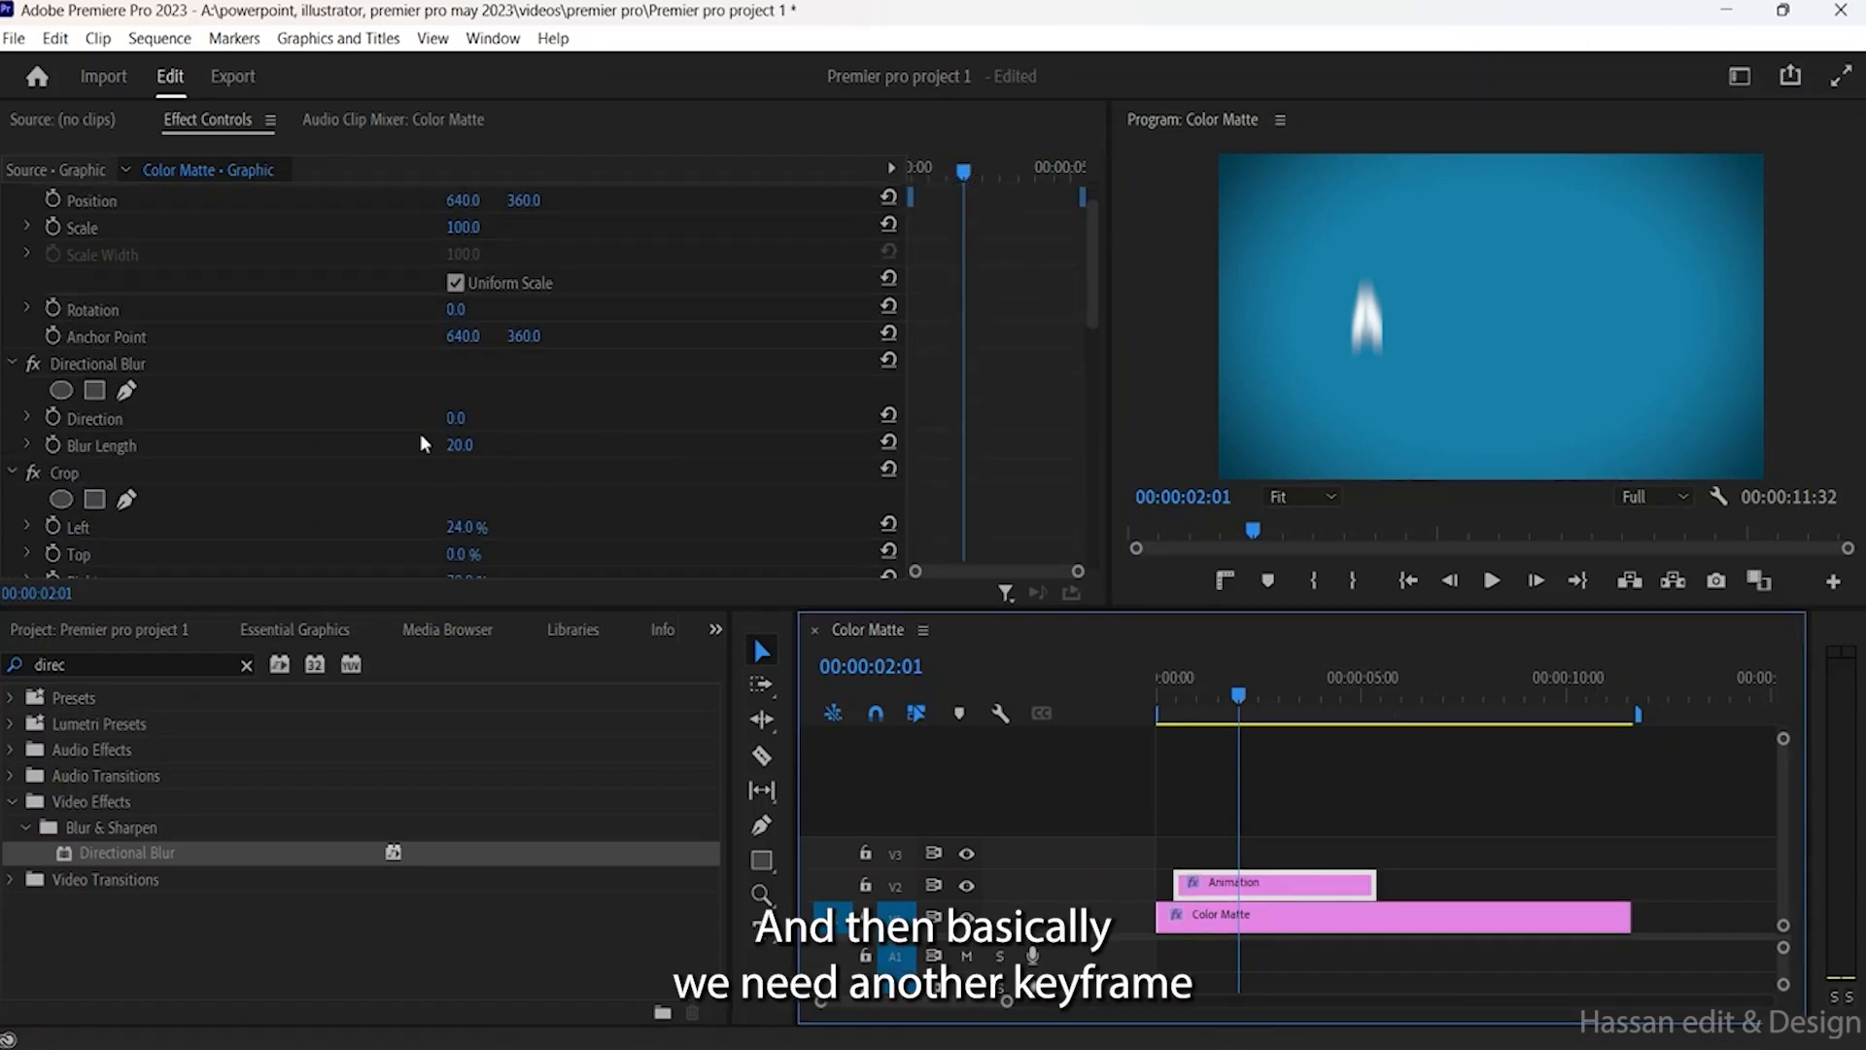
{"action": "left_click", "coordinate": [52, 445]}
{"action": "left_click_drag", "start_coordinate": [966, 174], "coordinate": [910, 167]}
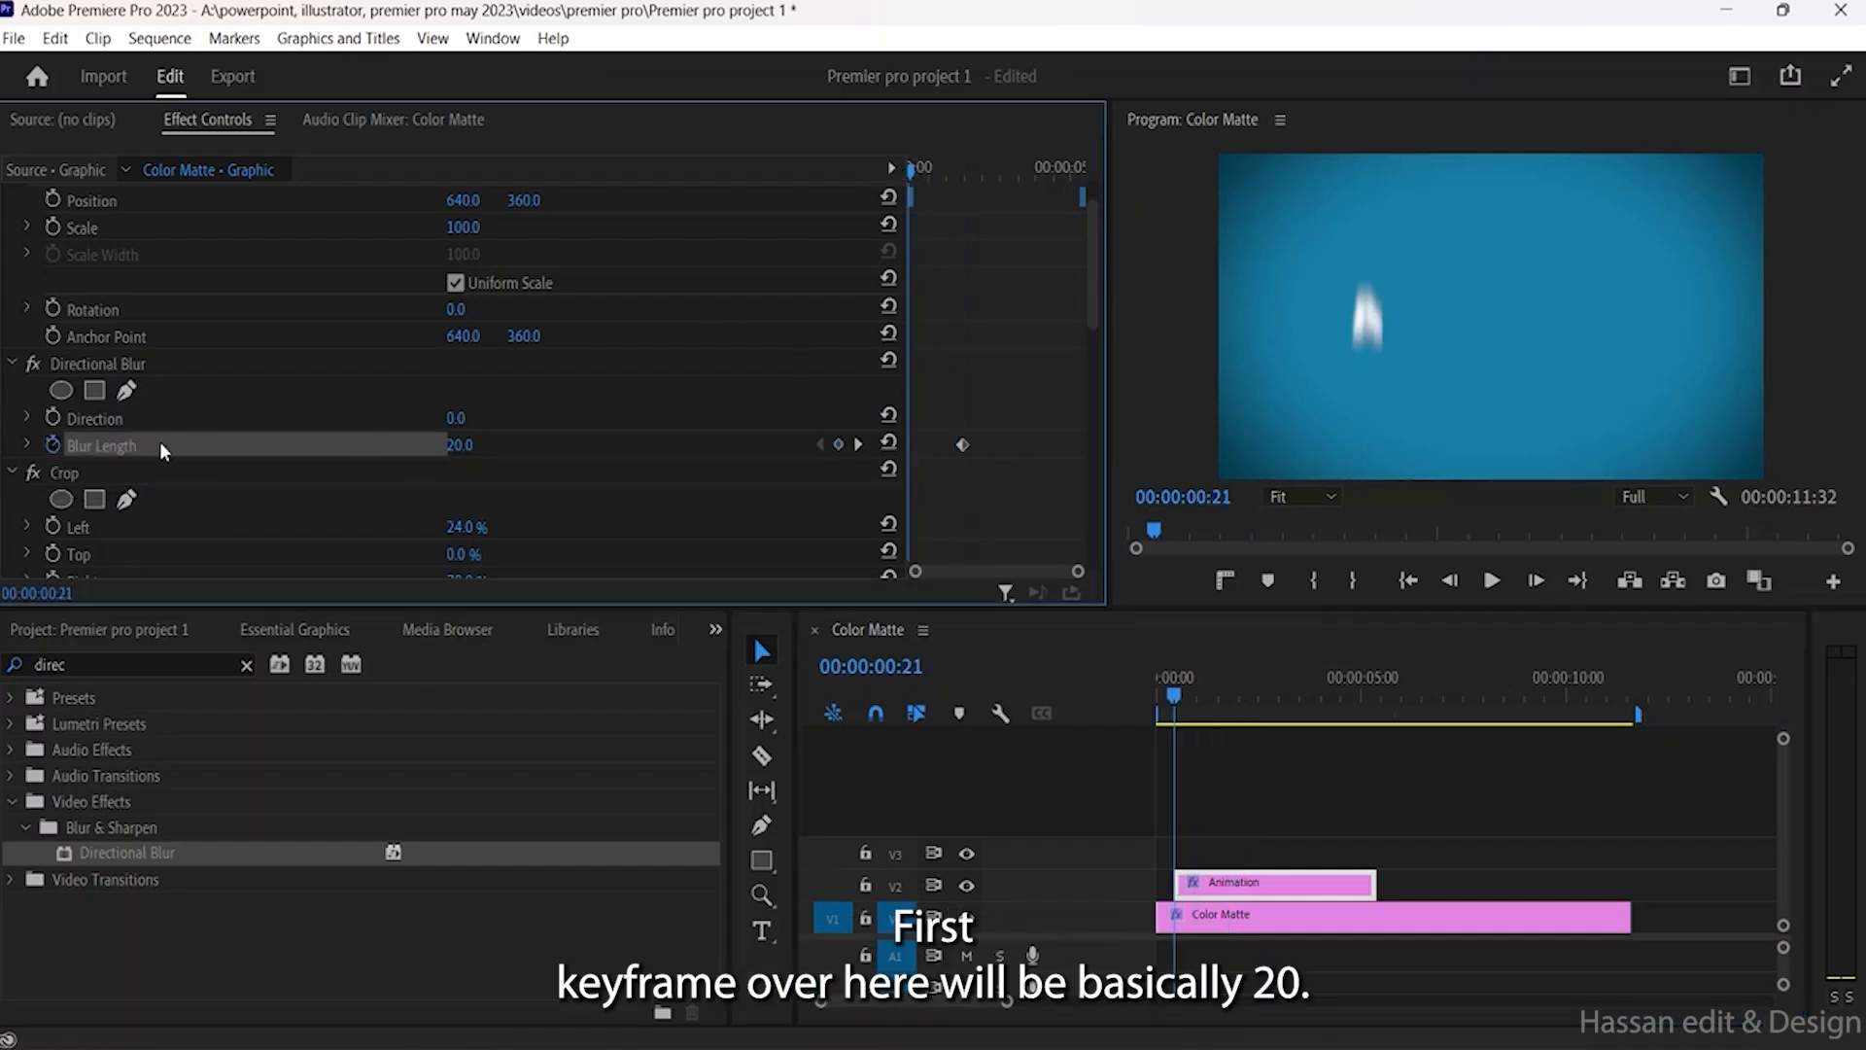
{"action": "left_click", "coordinate": [838, 444]}
Step: Set the Directional Blur Length to 0 with the playhead on the clip's first keyframe at 00:00:00:21
{"action": "left_click", "coordinate": [962, 444]}
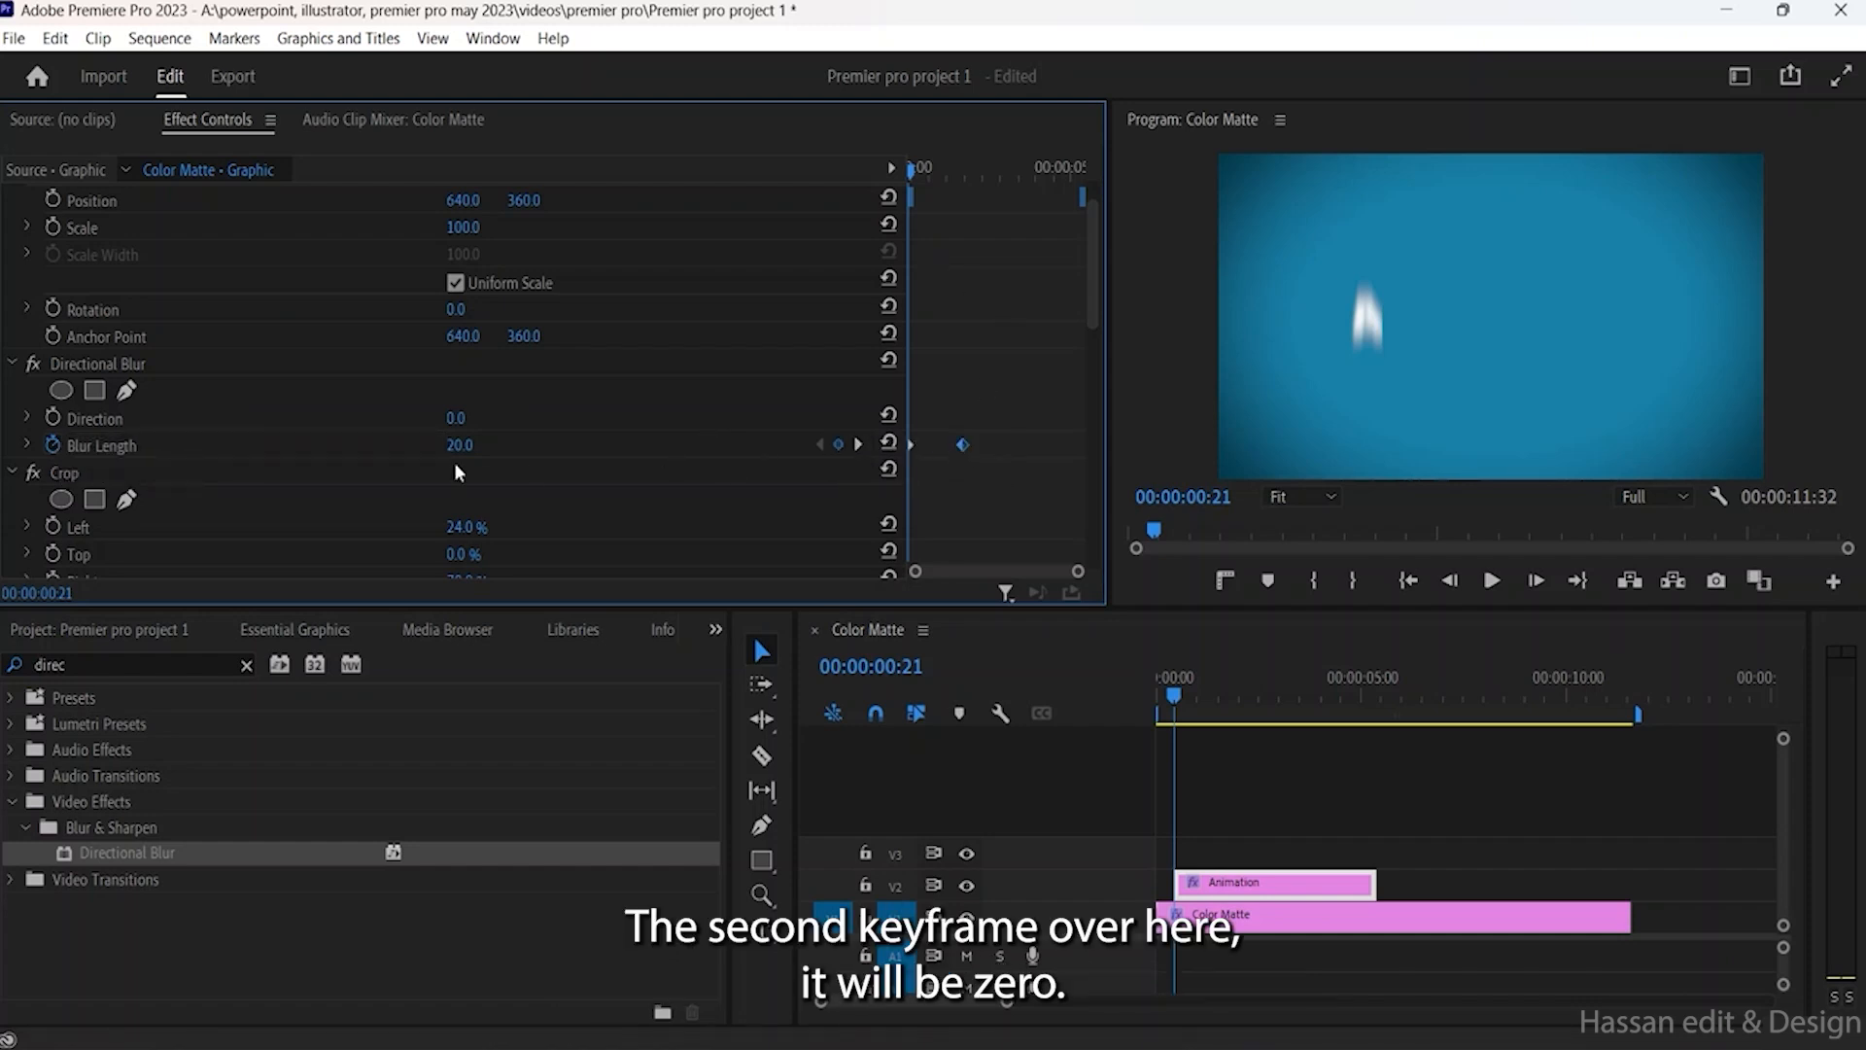
{"action": "left_click", "coordinate": [461, 445]}
{"action": "left_click", "coordinate": [470, 444]}
{"action": "key", "text": "BackSpace"}
{"action": "key", "text": "BackSpace"}
{"action": "key", "text": "Return"}
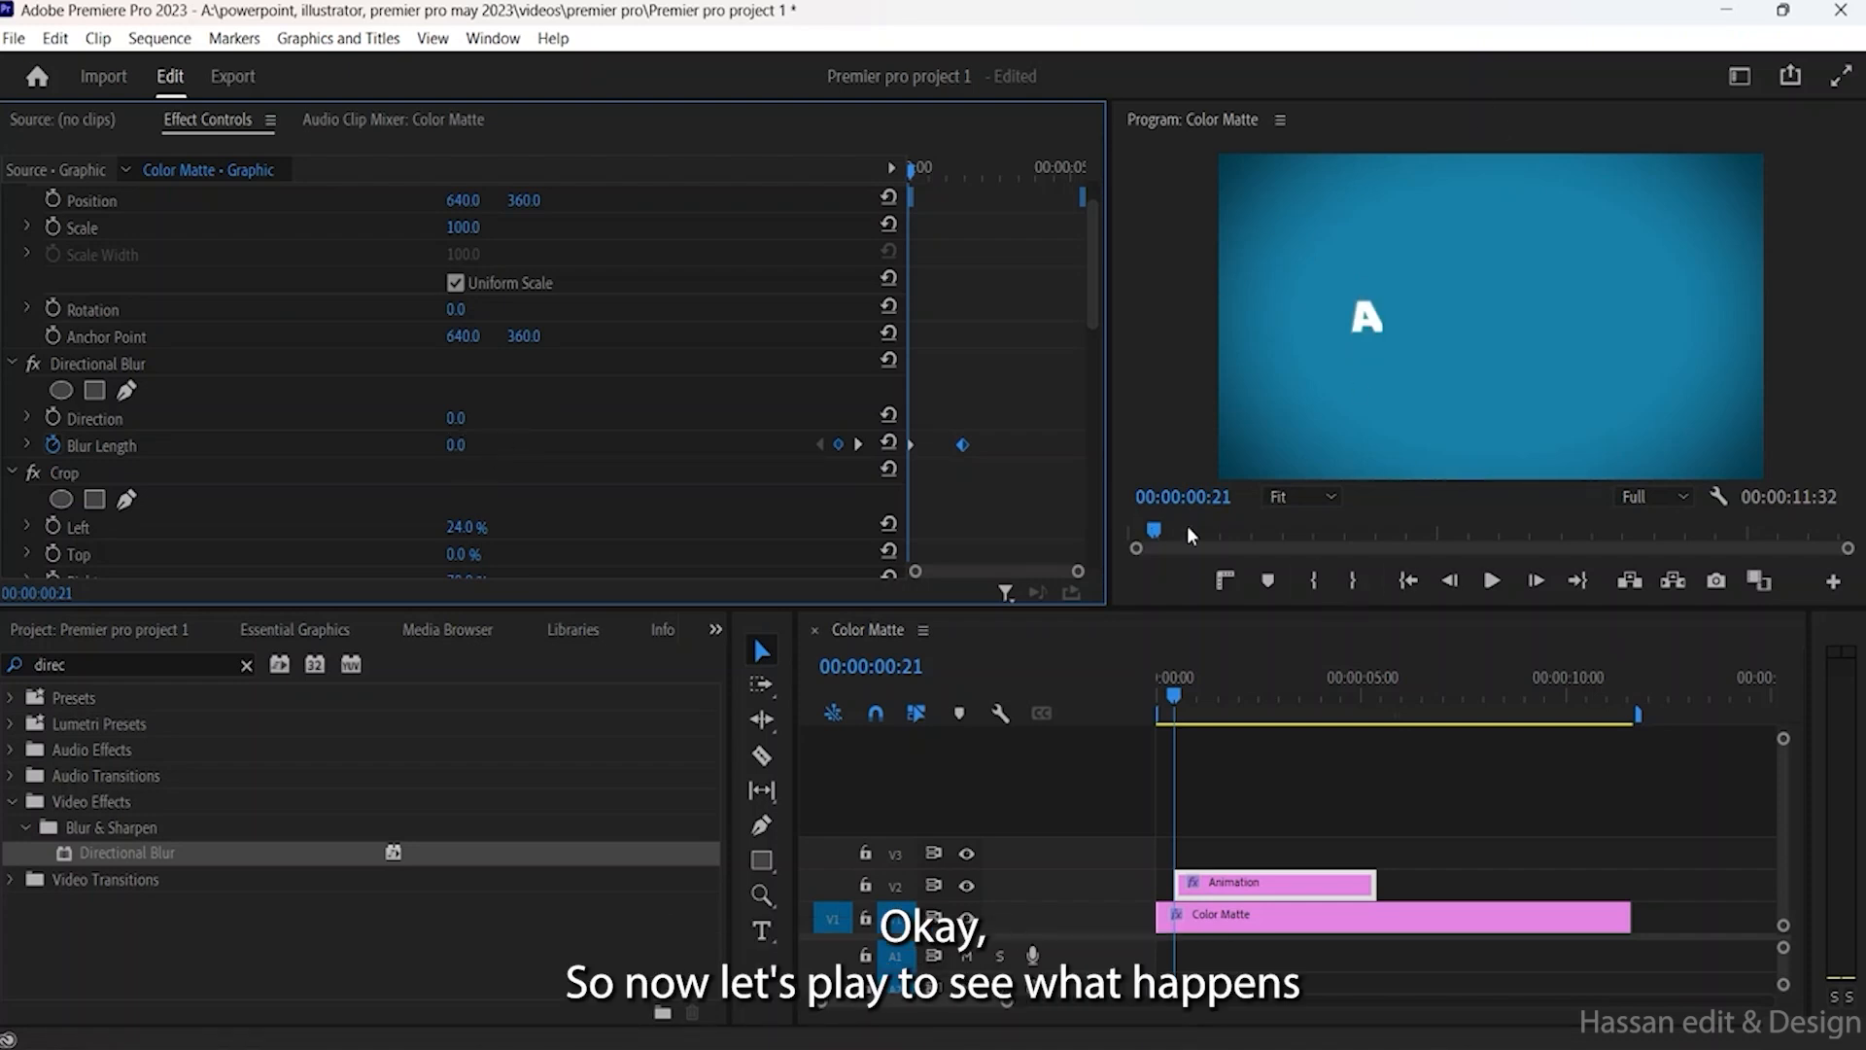
Step: Play the sequence from the beginning to check the keyframed blur on the letter, stopping after the rotation
{"action": "left_click_drag", "start_coordinate": [1156, 532], "coordinate": [1133, 532]}
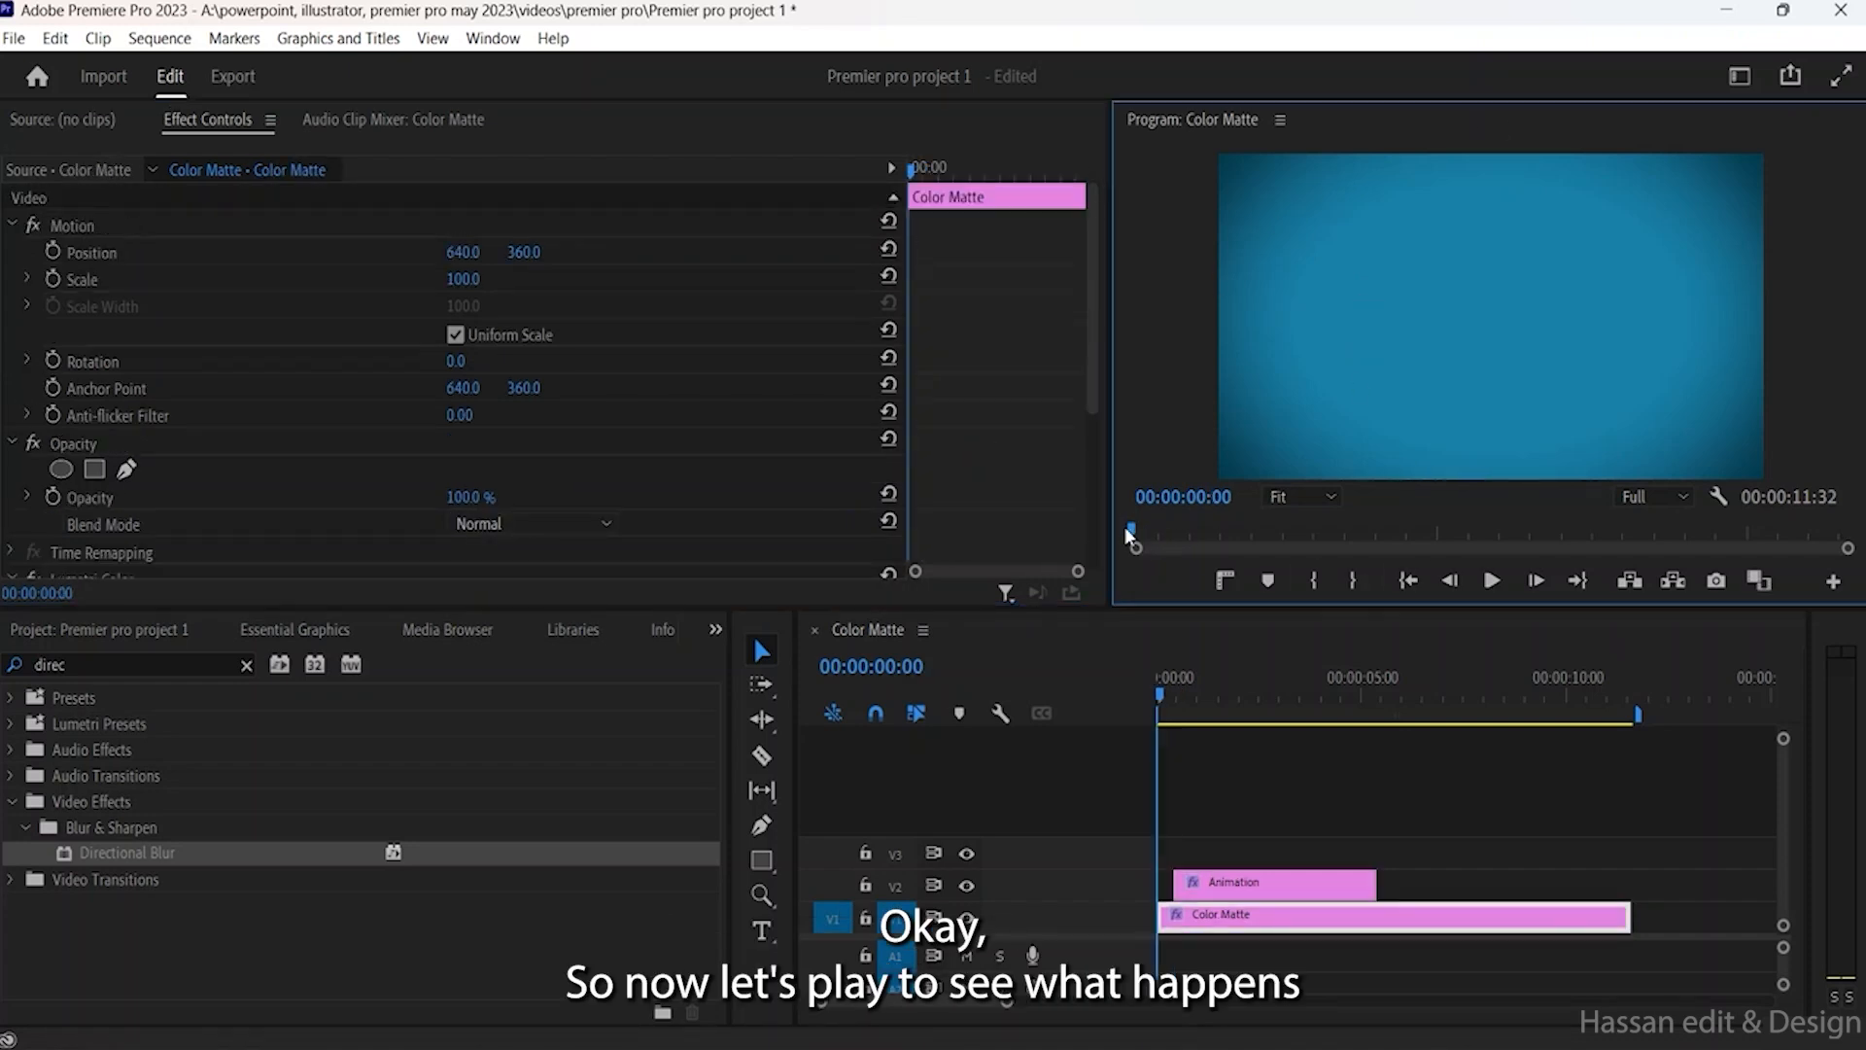
{"action": "left_click", "coordinate": [1496, 580]}
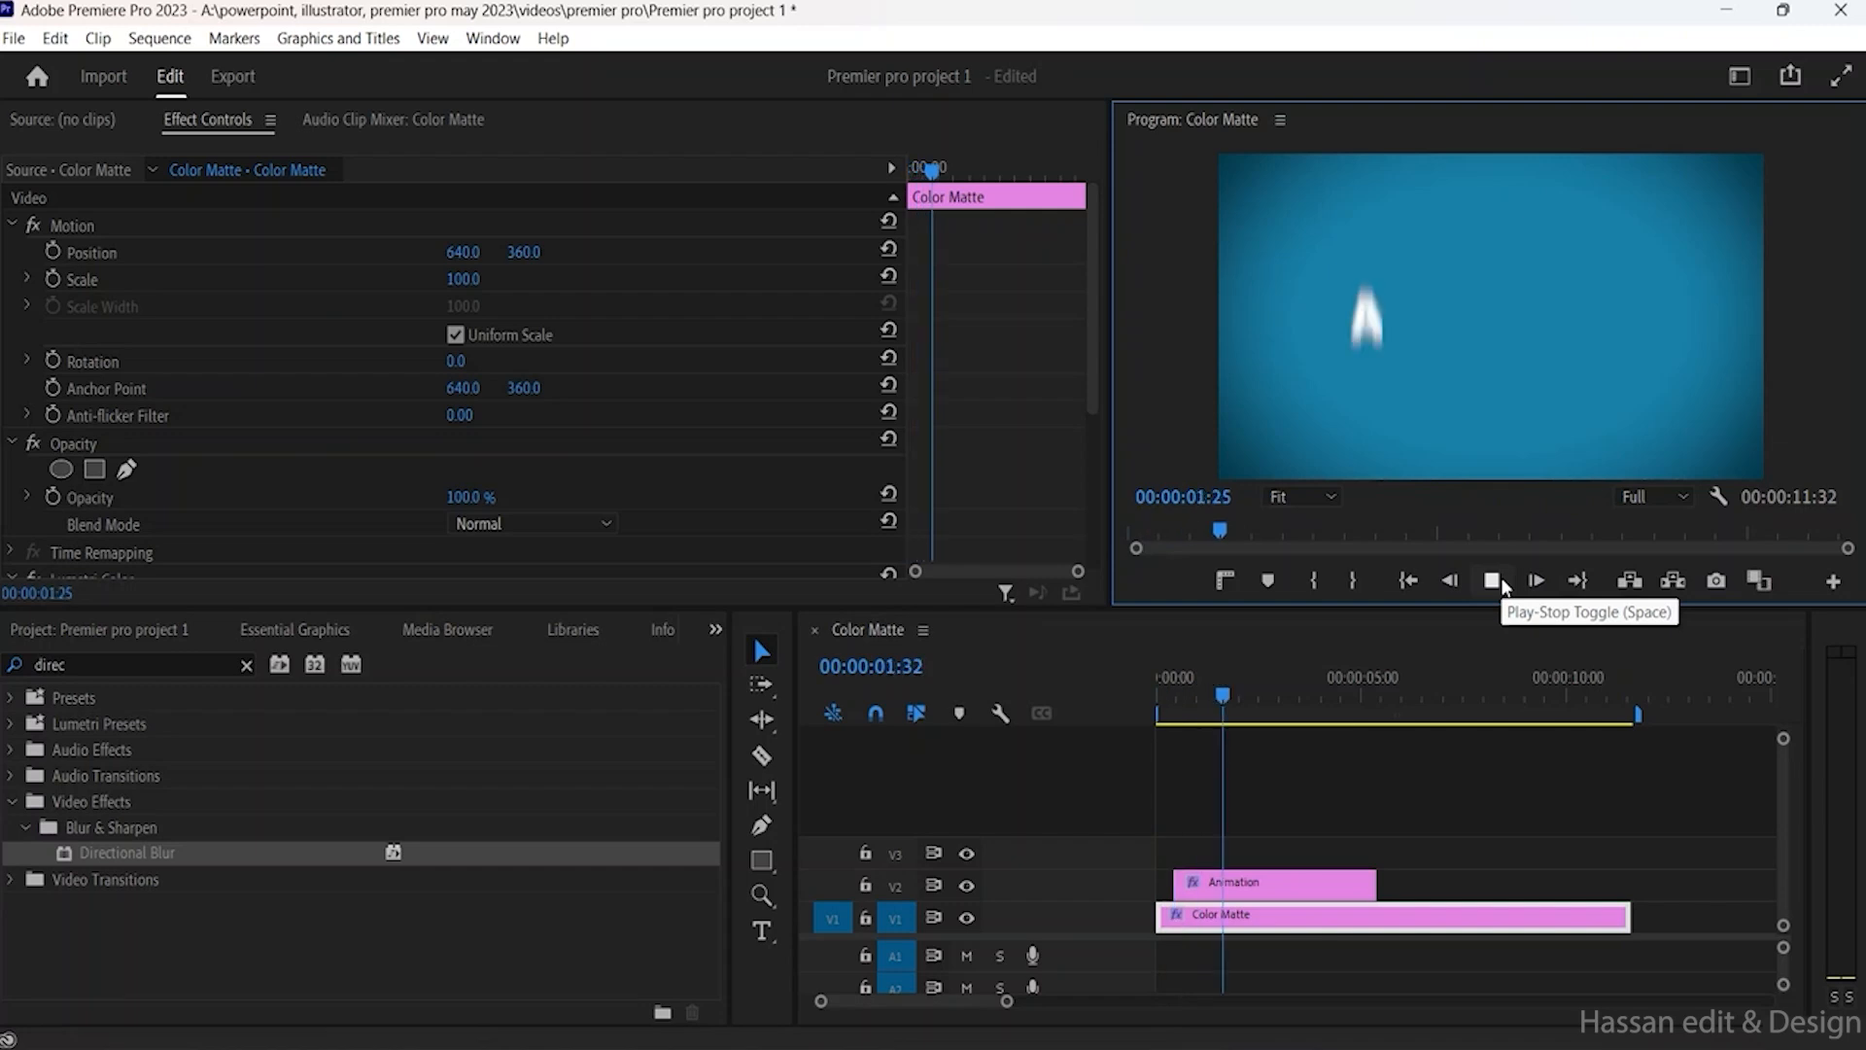
{"action": "left_click", "coordinate": [1492, 580]}
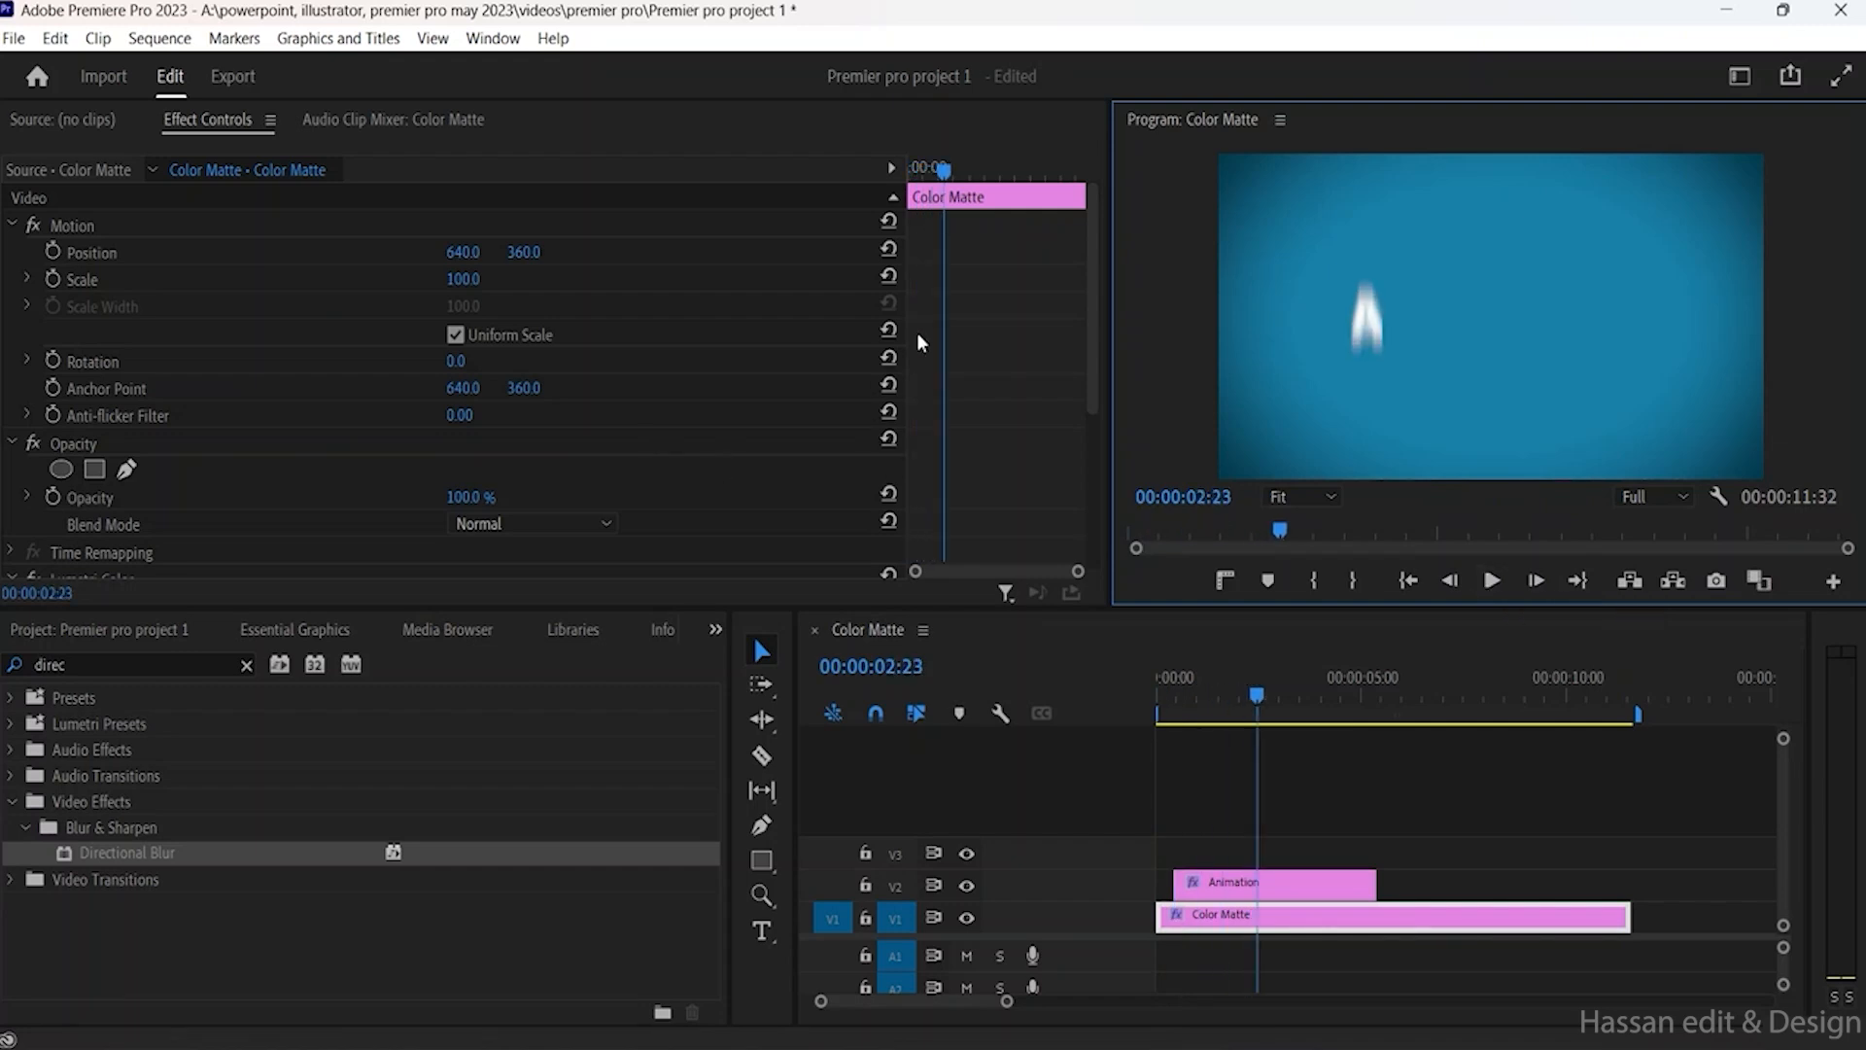
{"action": "scroll", "coordinate": [620, 381], "scroll_direction": "down", "scroll_amount": 5}
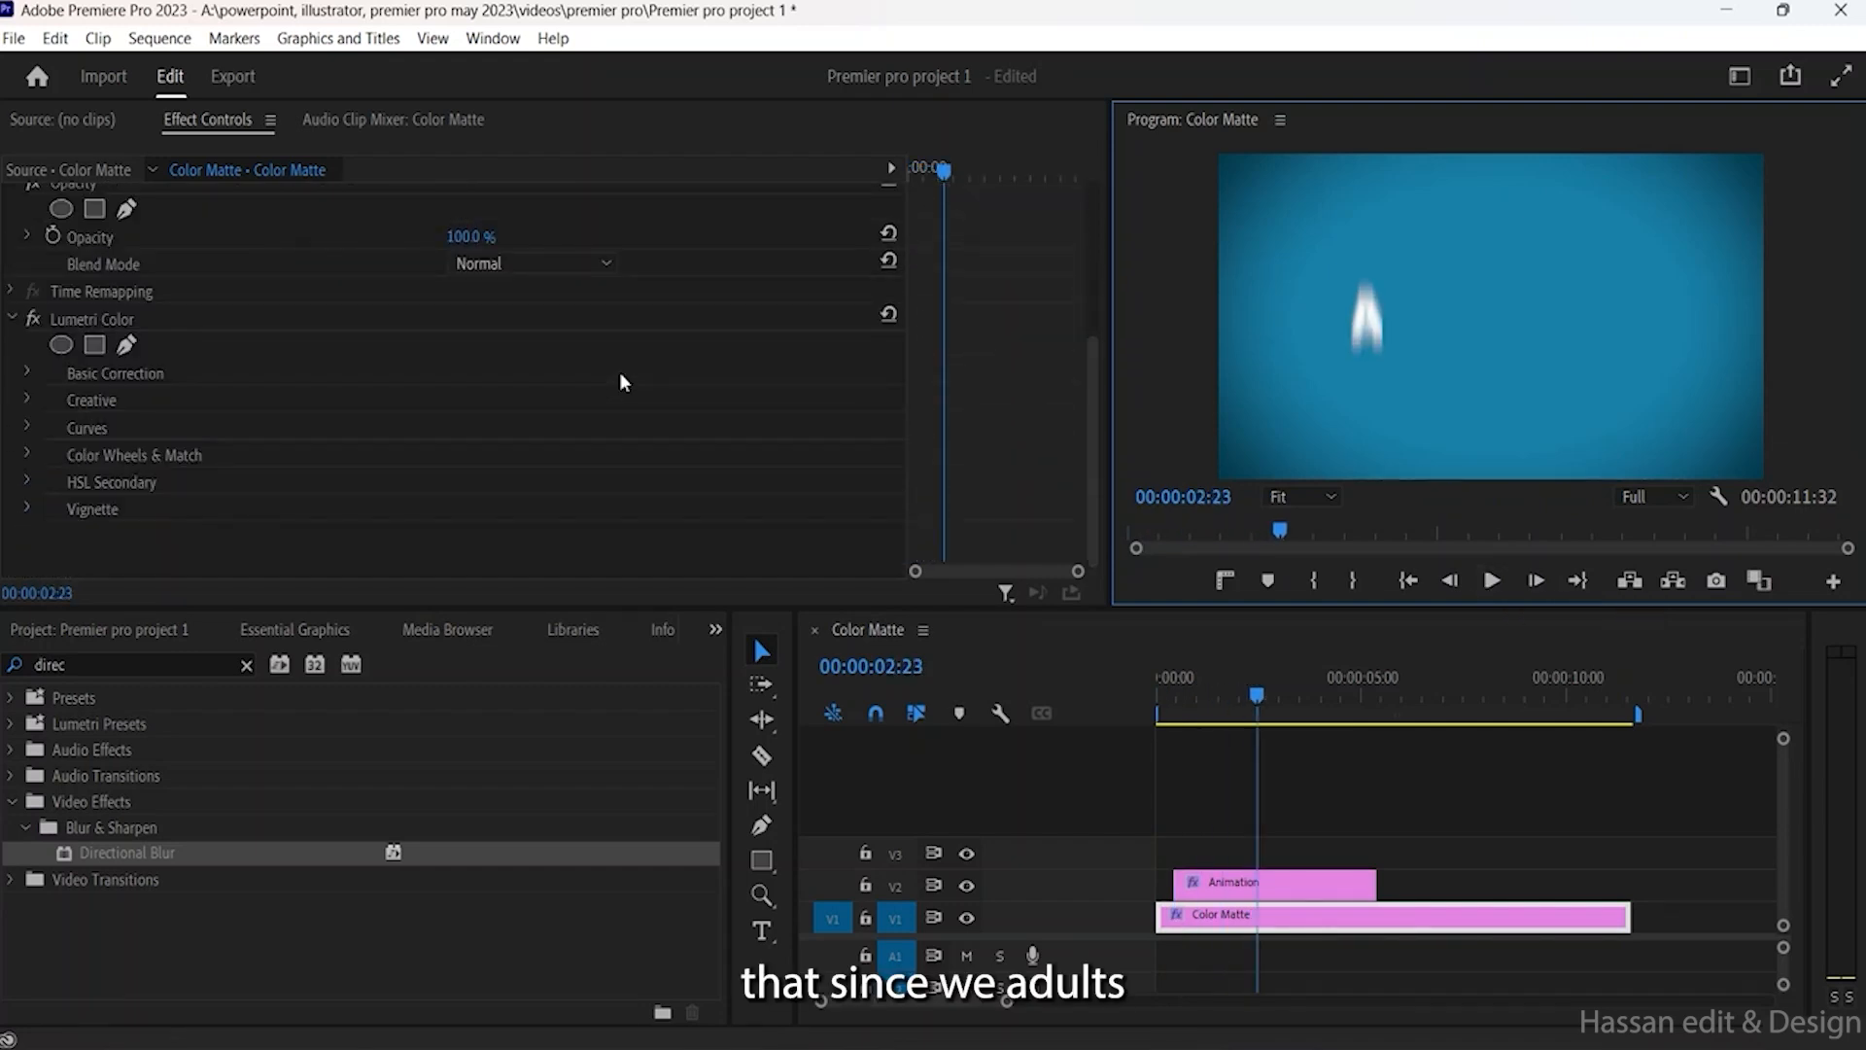
{"action": "scroll", "coordinate": [540, 416], "scroll_direction": "up", "scroll_amount": 5}
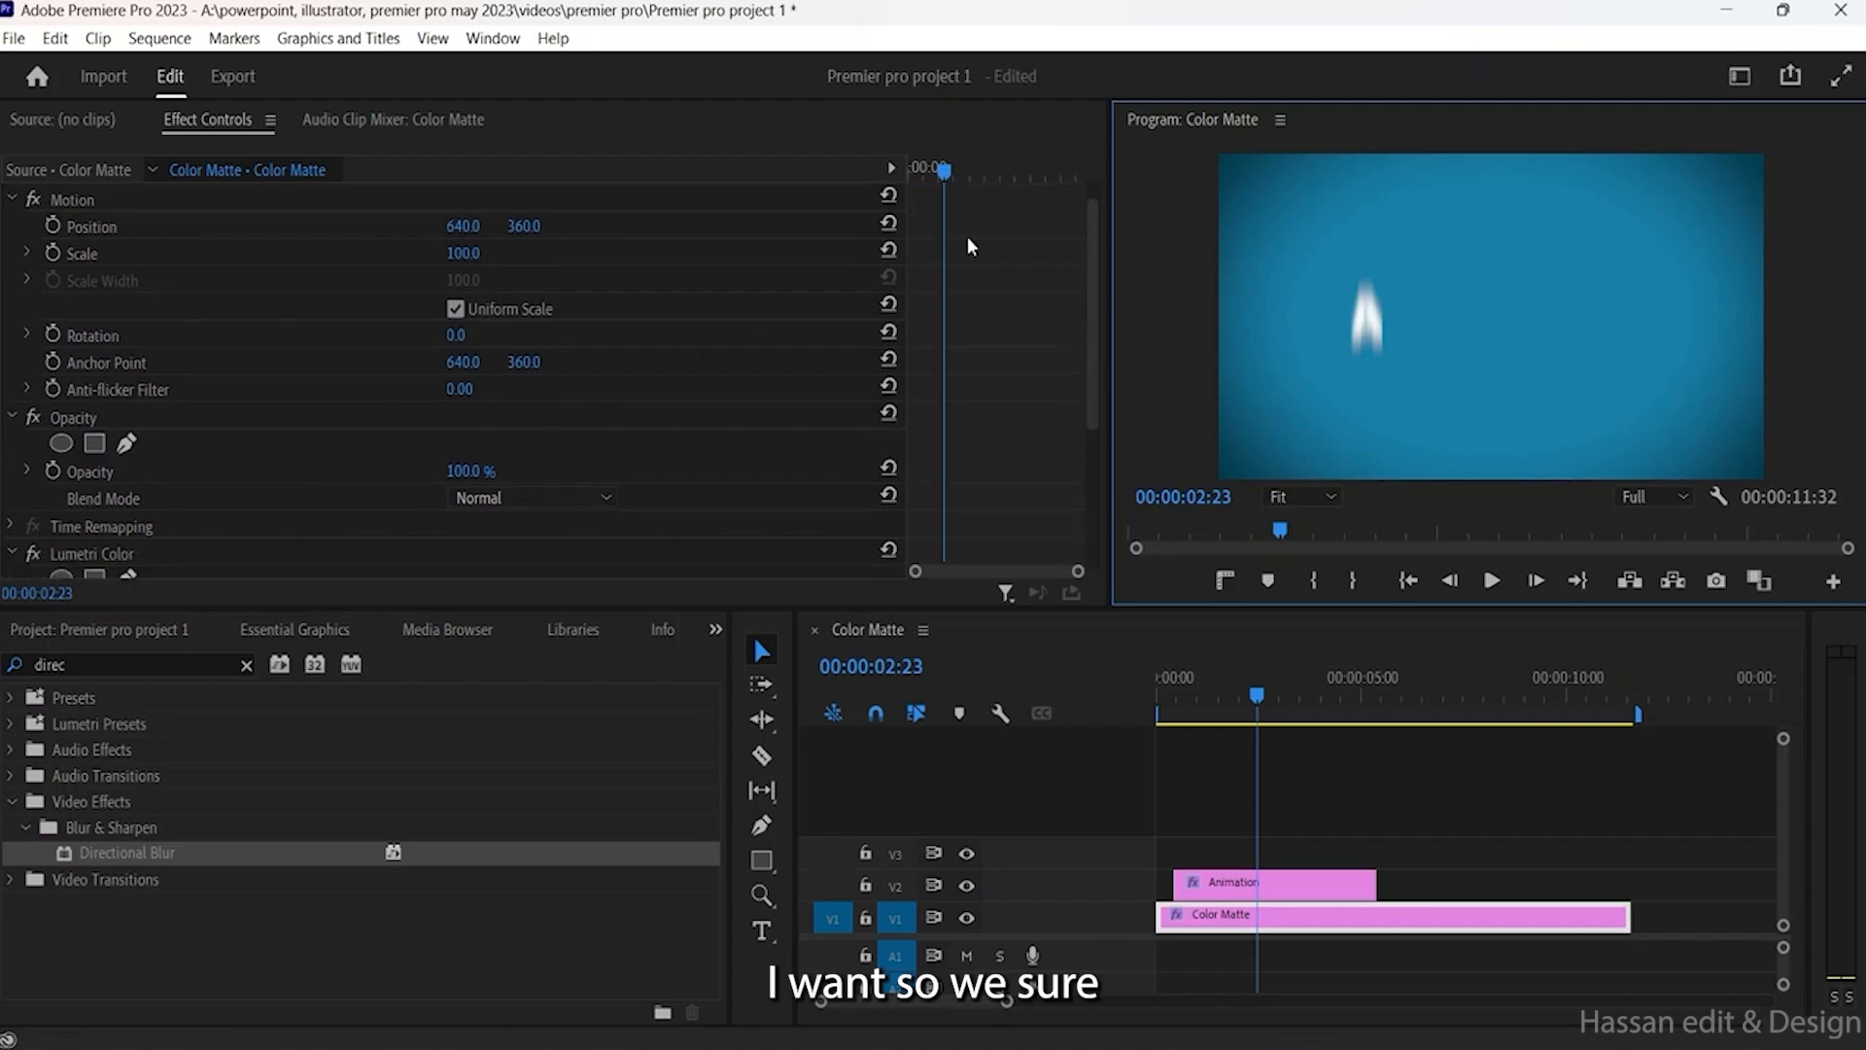
{"action": "left_click", "coordinate": [1226, 882]}
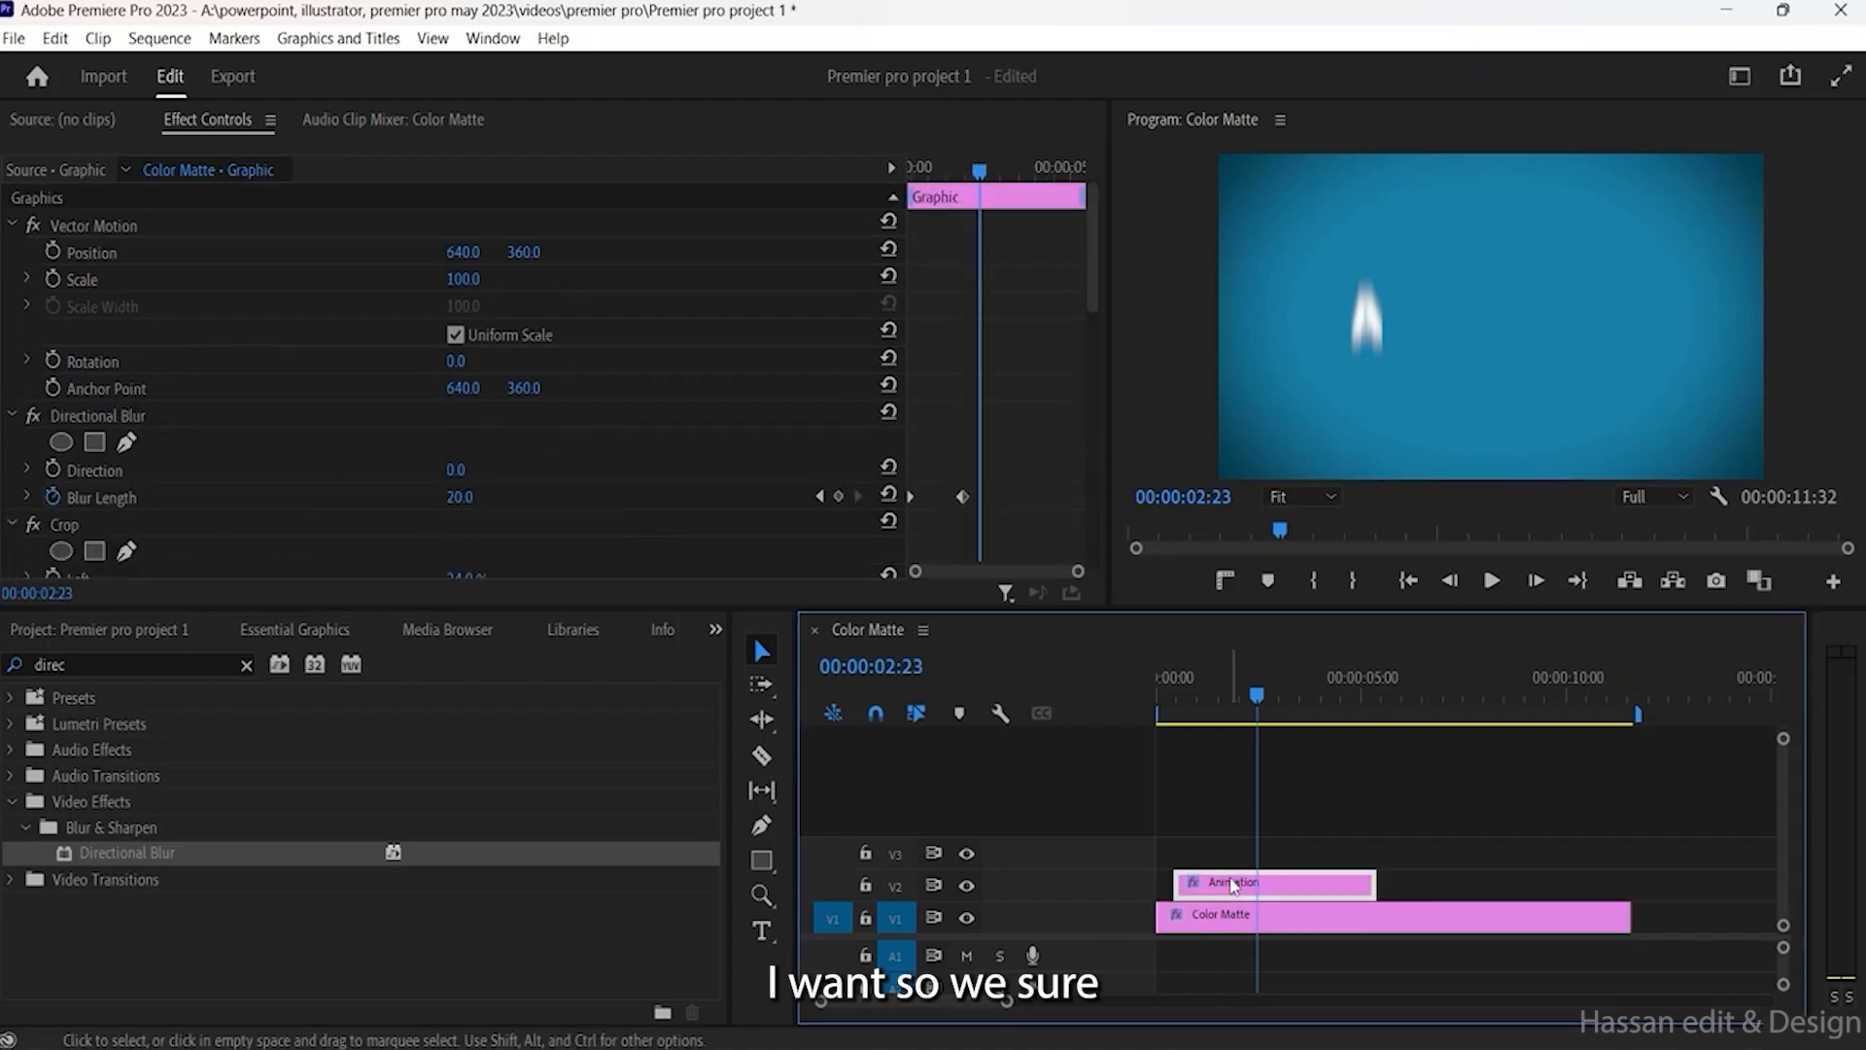
{"action": "left_click", "coordinate": [1239, 930]}
{"action": "scroll", "coordinate": [540, 340], "scroll_direction": "down", "scroll_amount": 5}
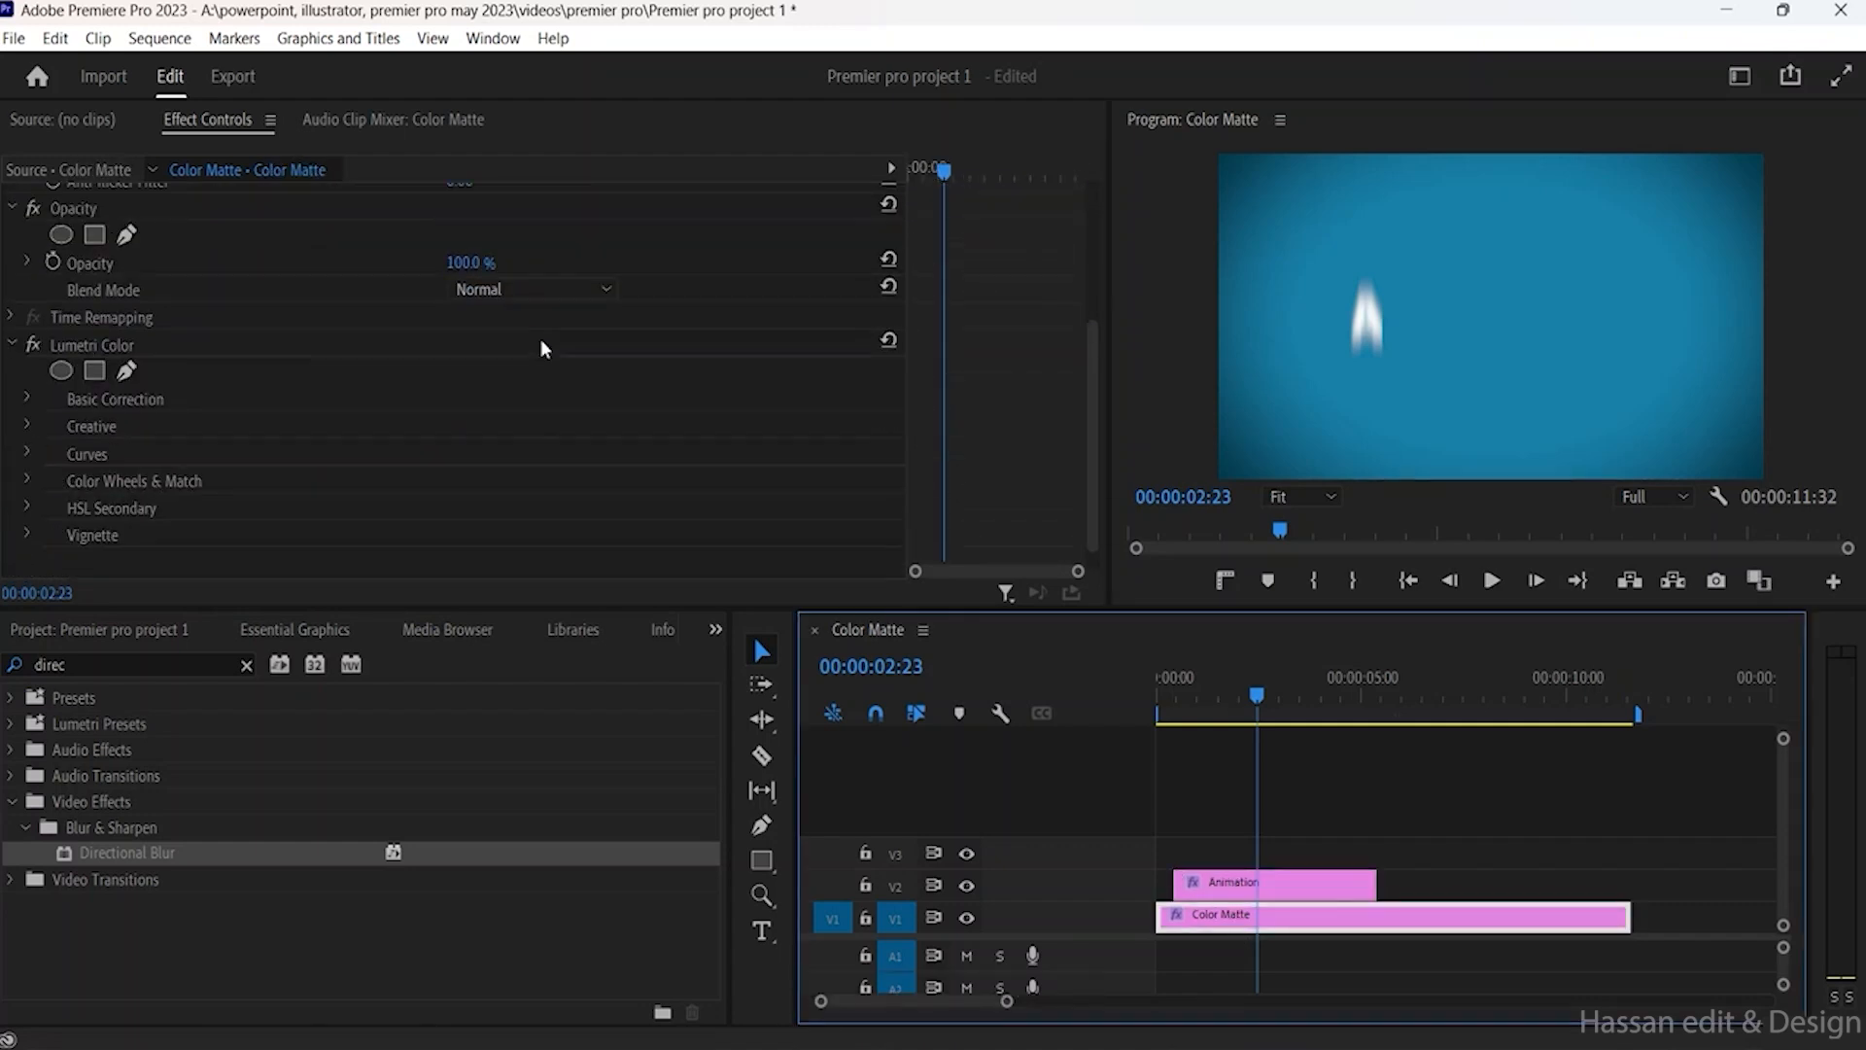
{"action": "scroll", "coordinate": [542, 339], "scroll_direction": "up", "scroll_amount": 2}
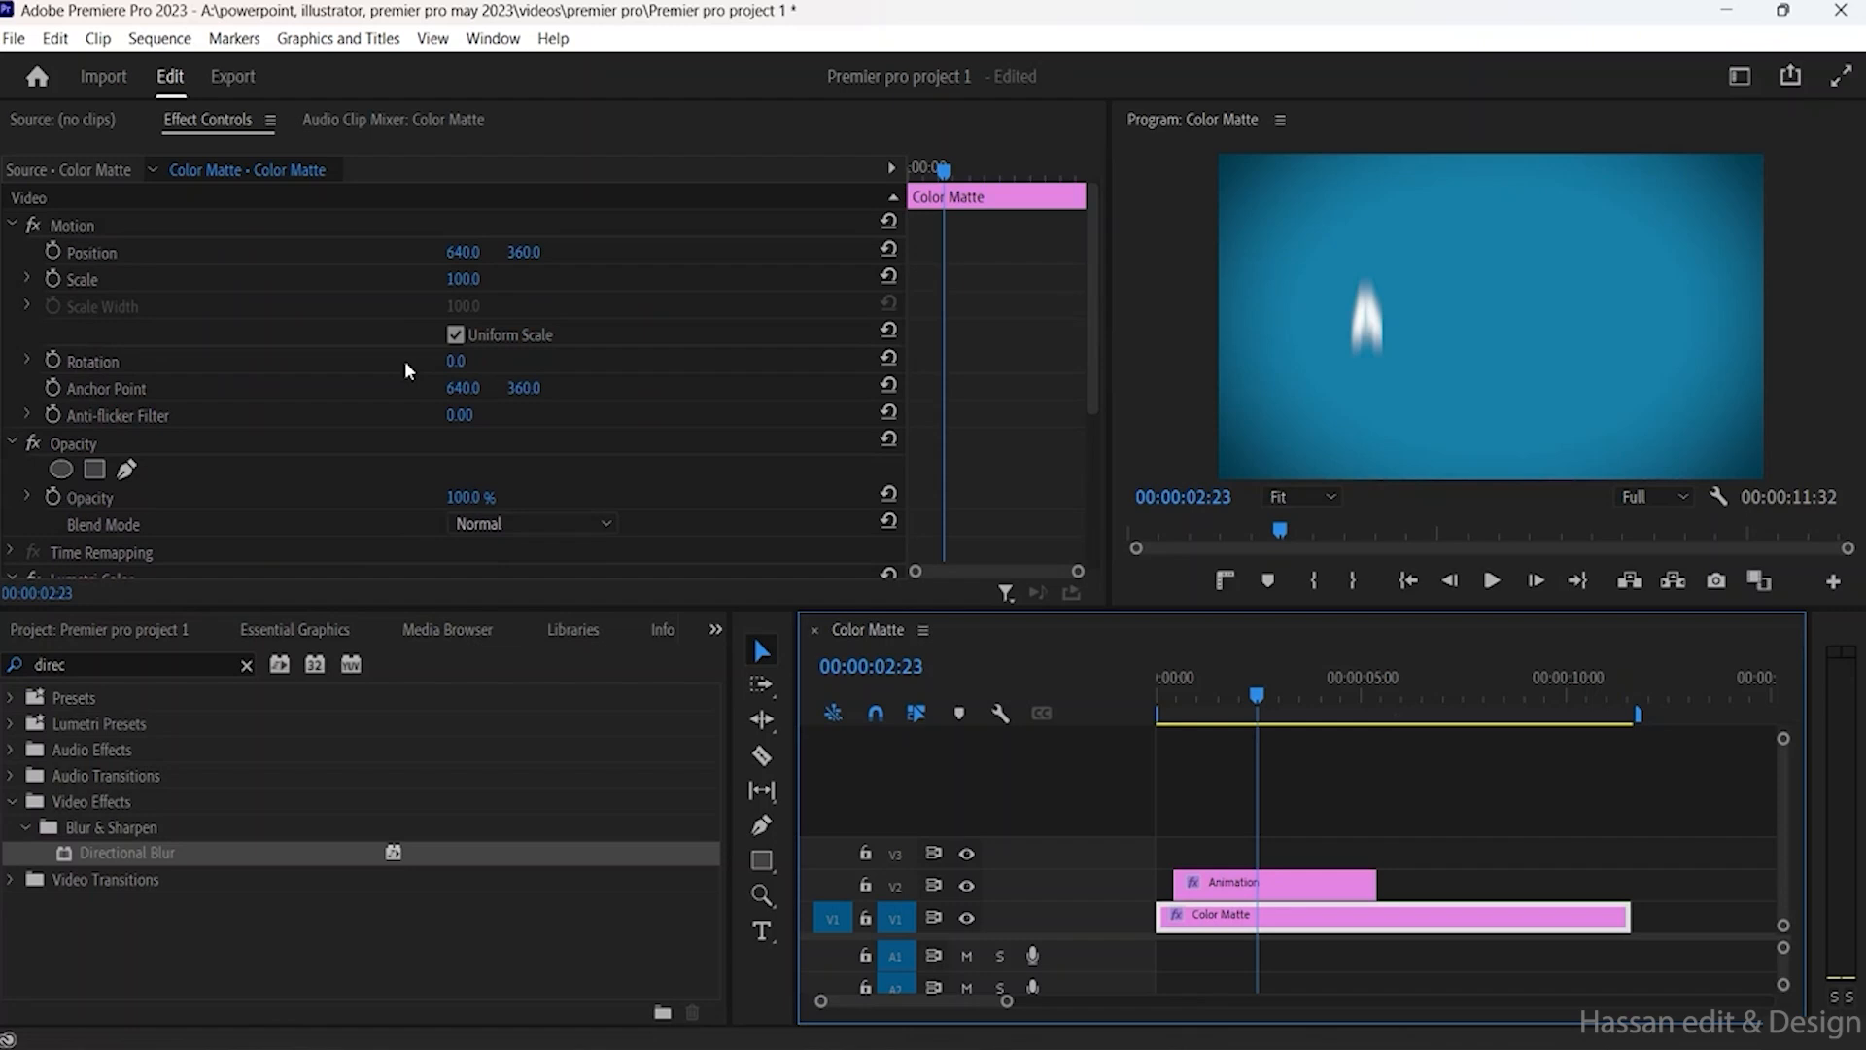
{"action": "scroll", "coordinate": [357, 428], "scroll_direction": "down", "scroll_amount": 5}
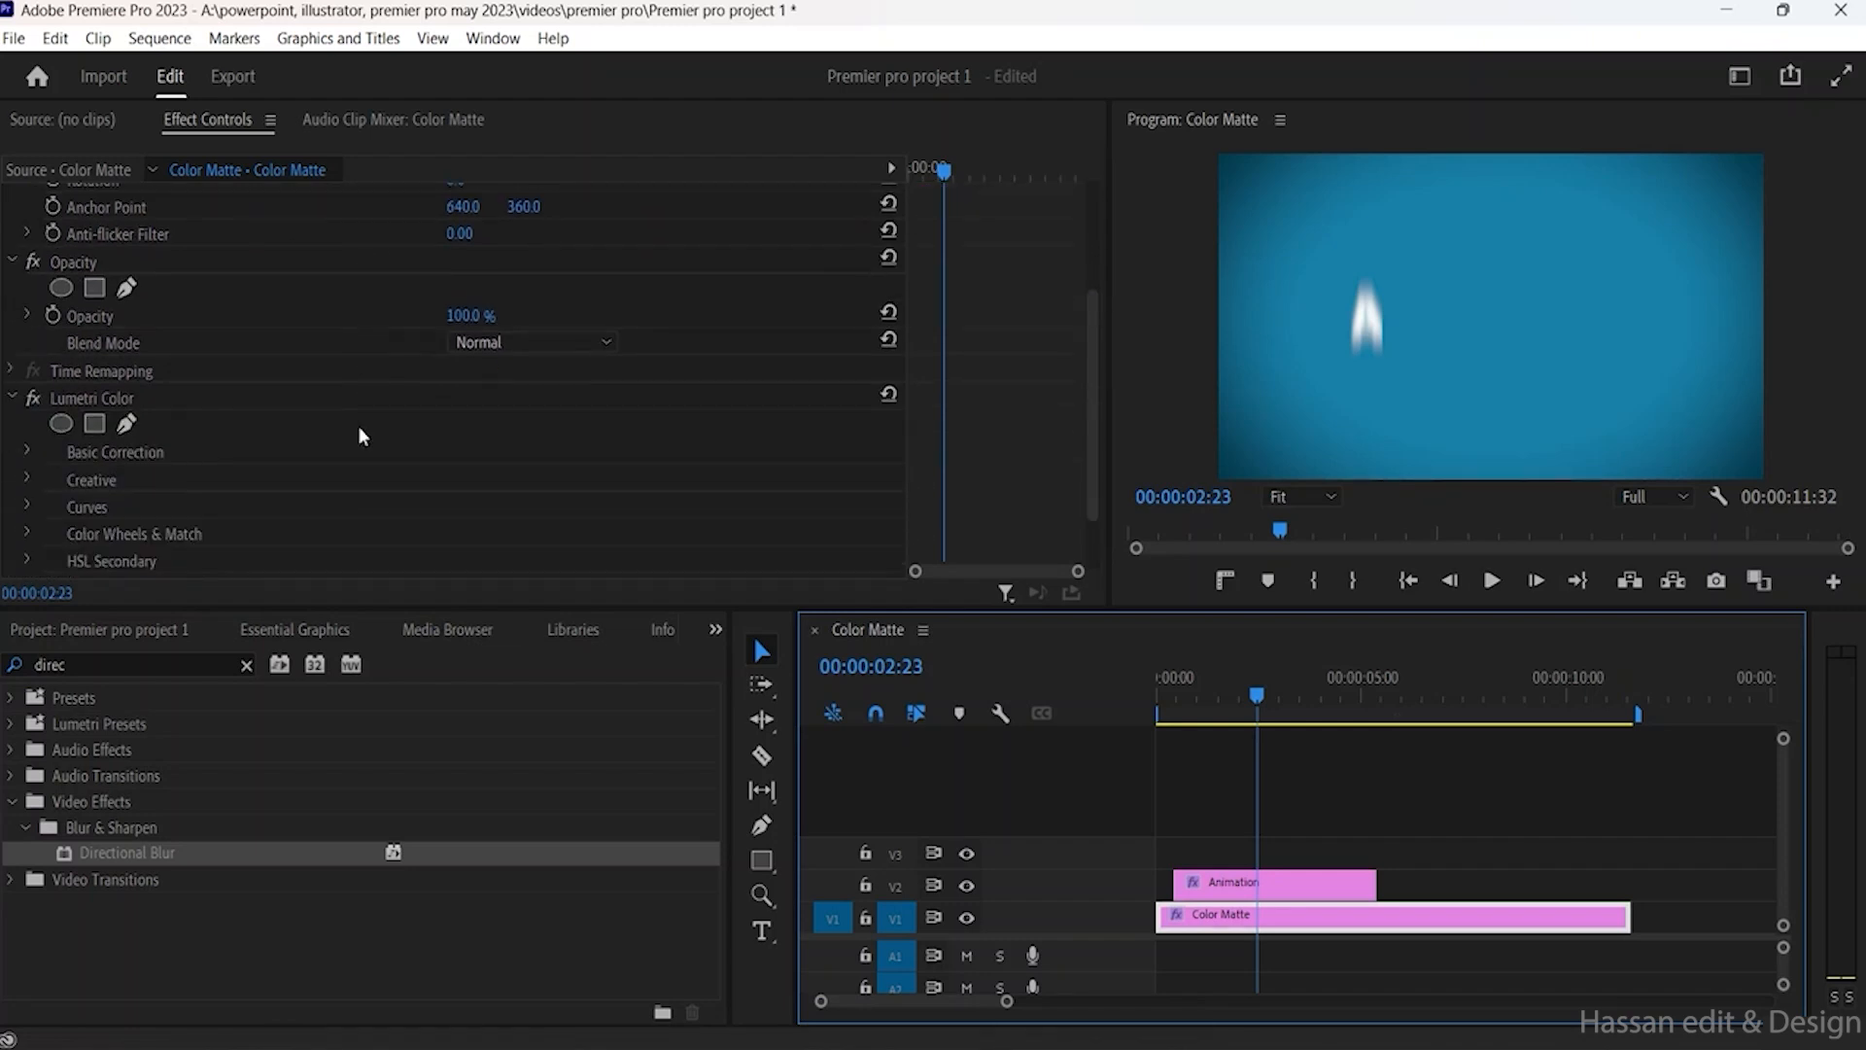
Step: Add a Directional Blur Length keyframe of 0 to the Animation clip at 00:00:02:23
{"action": "left_click", "coordinate": [1256, 885]}
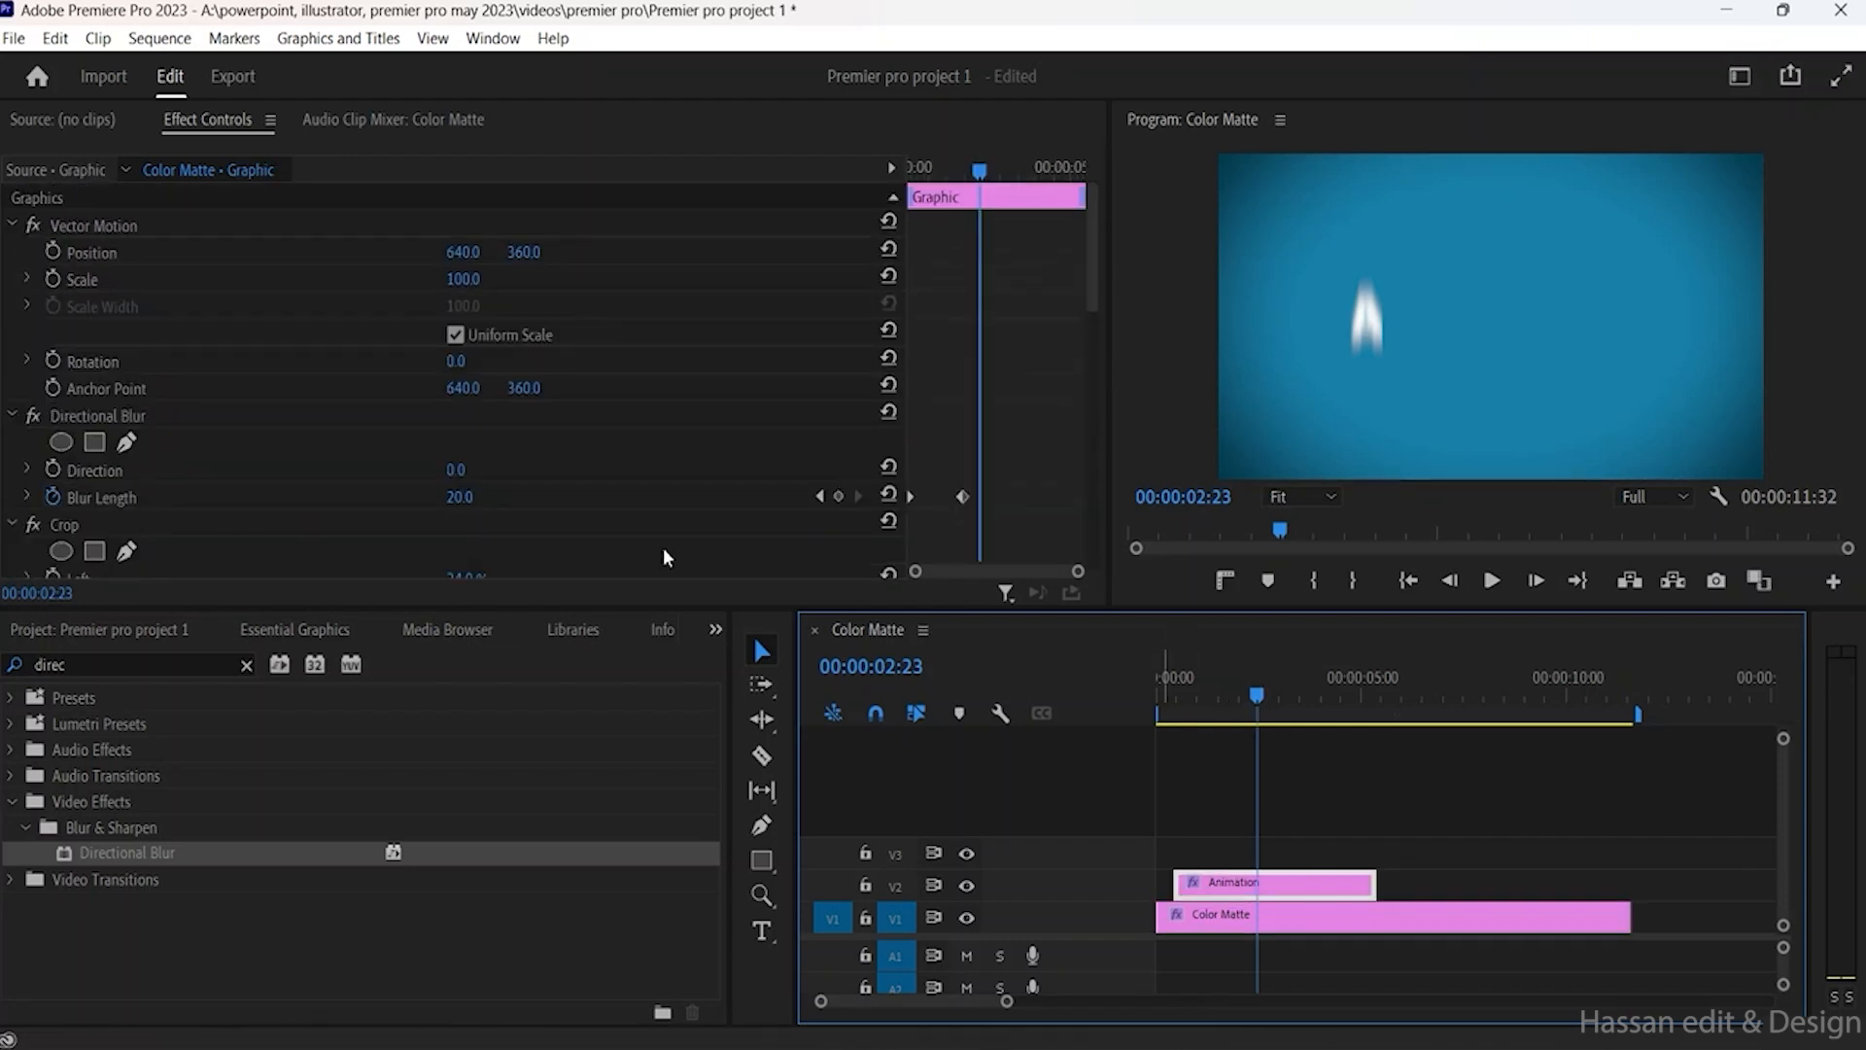
{"action": "scroll", "coordinate": [547, 458], "scroll_direction": "down", "scroll_amount": 1}
{"action": "left_click", "coordinate": [962, 471]}
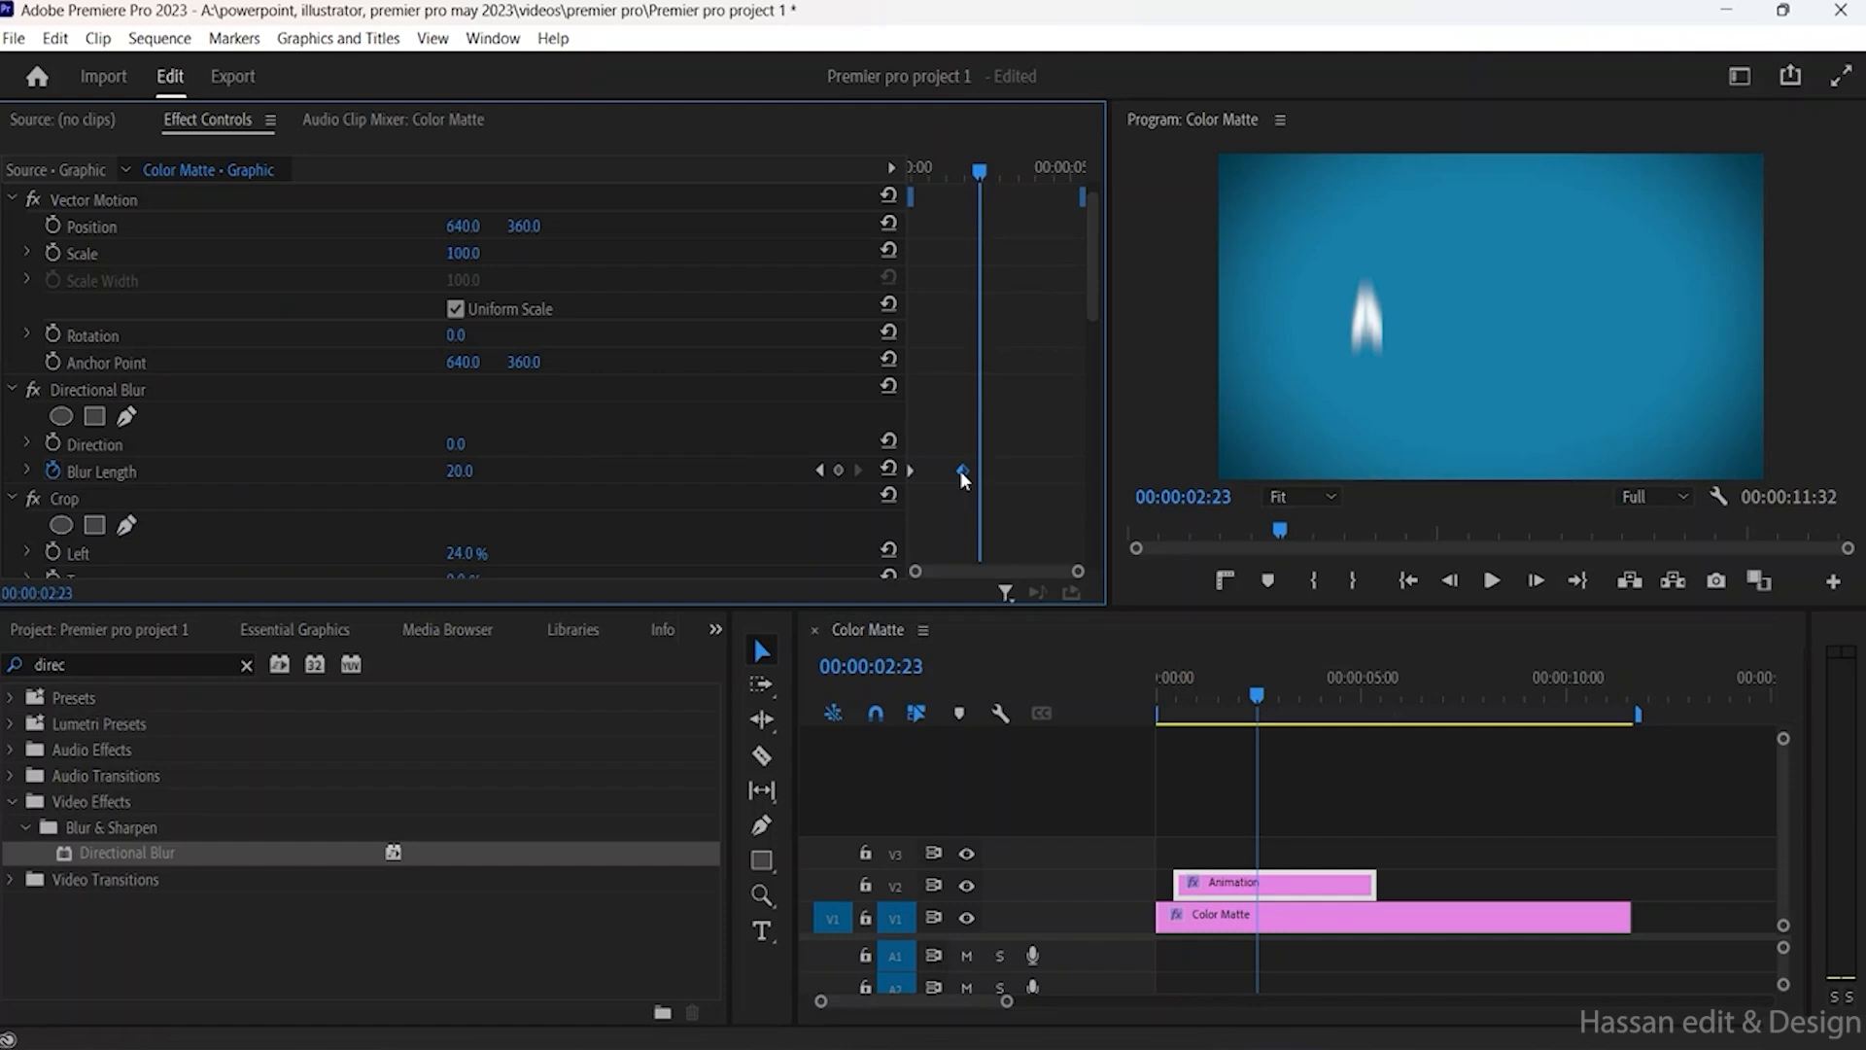
{"action": "left_click", "coordinate": [459, 471]}
{"action": "type", "text": "0"}
{"action": "key", "text": "Return"}
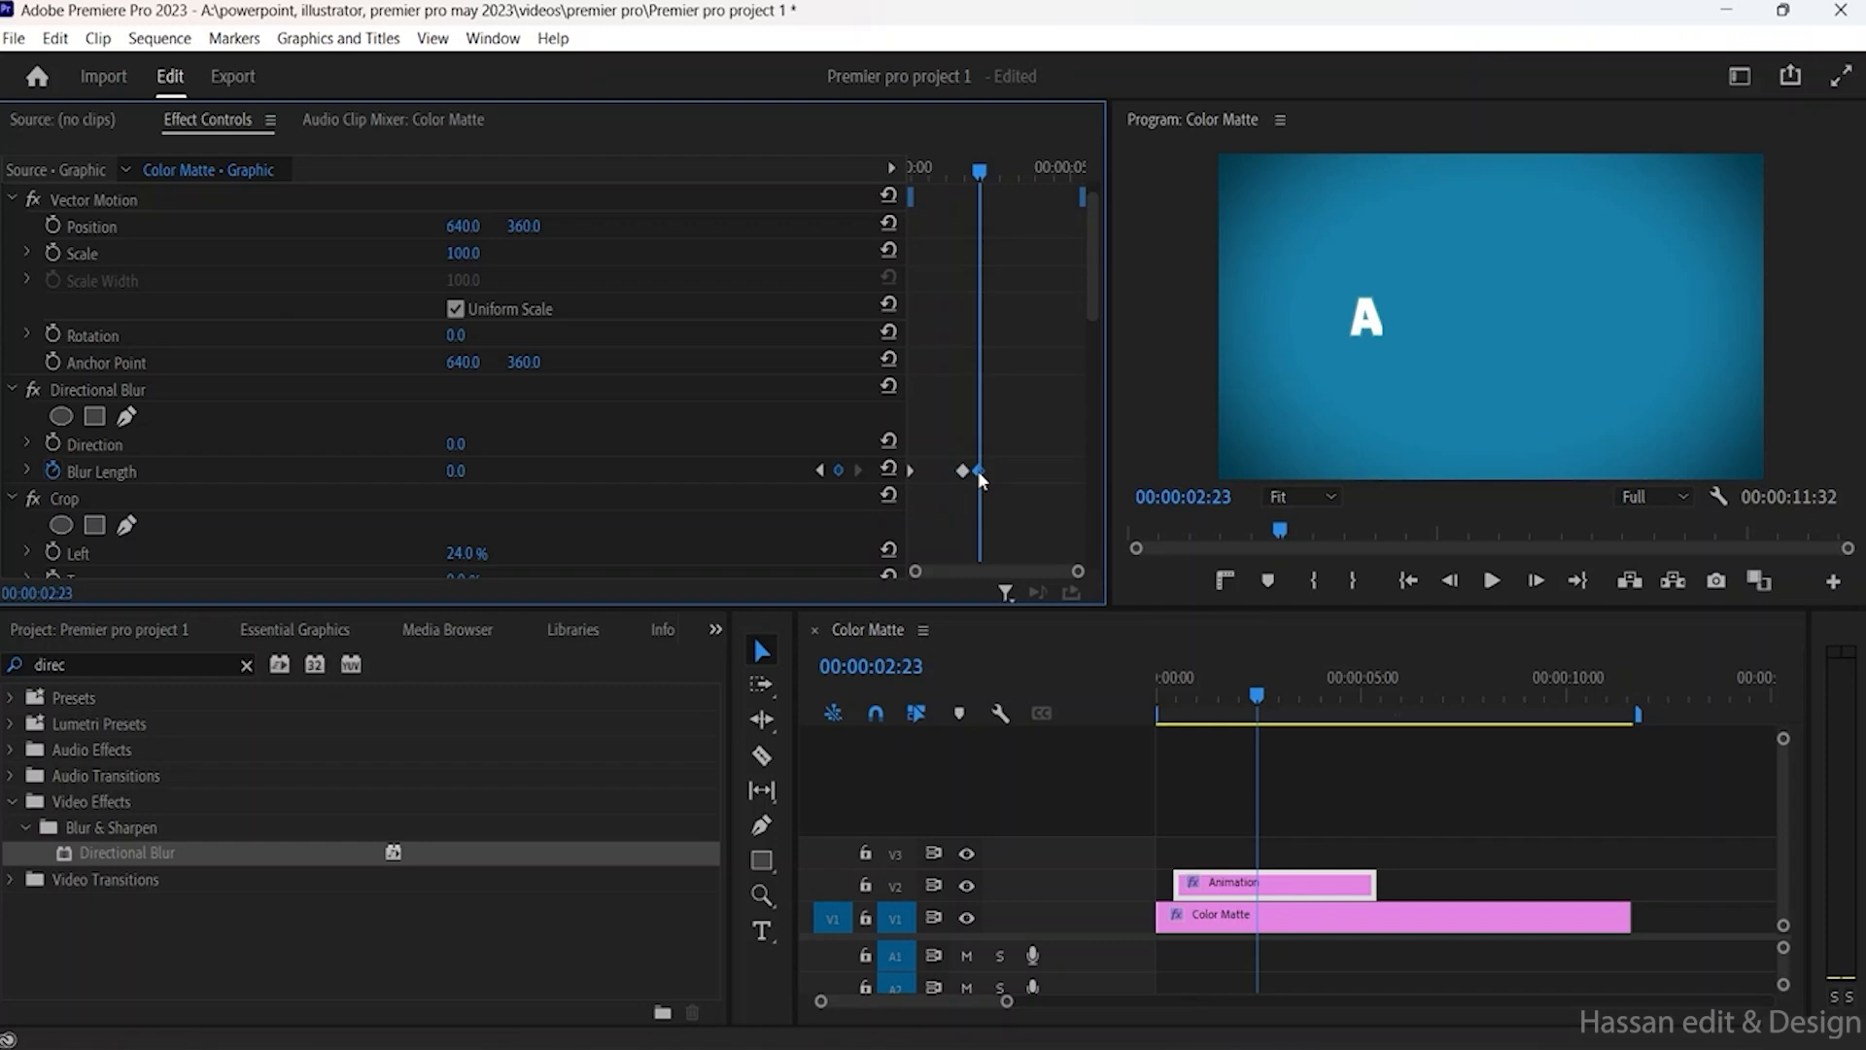
Step: Set the Directional Blur Length keyframe at 00:00:02:23 to 21
{"action": "left_click", "coordinate": [911, 475]}
{"action": "left_click", "coordinate": [456, 471]}
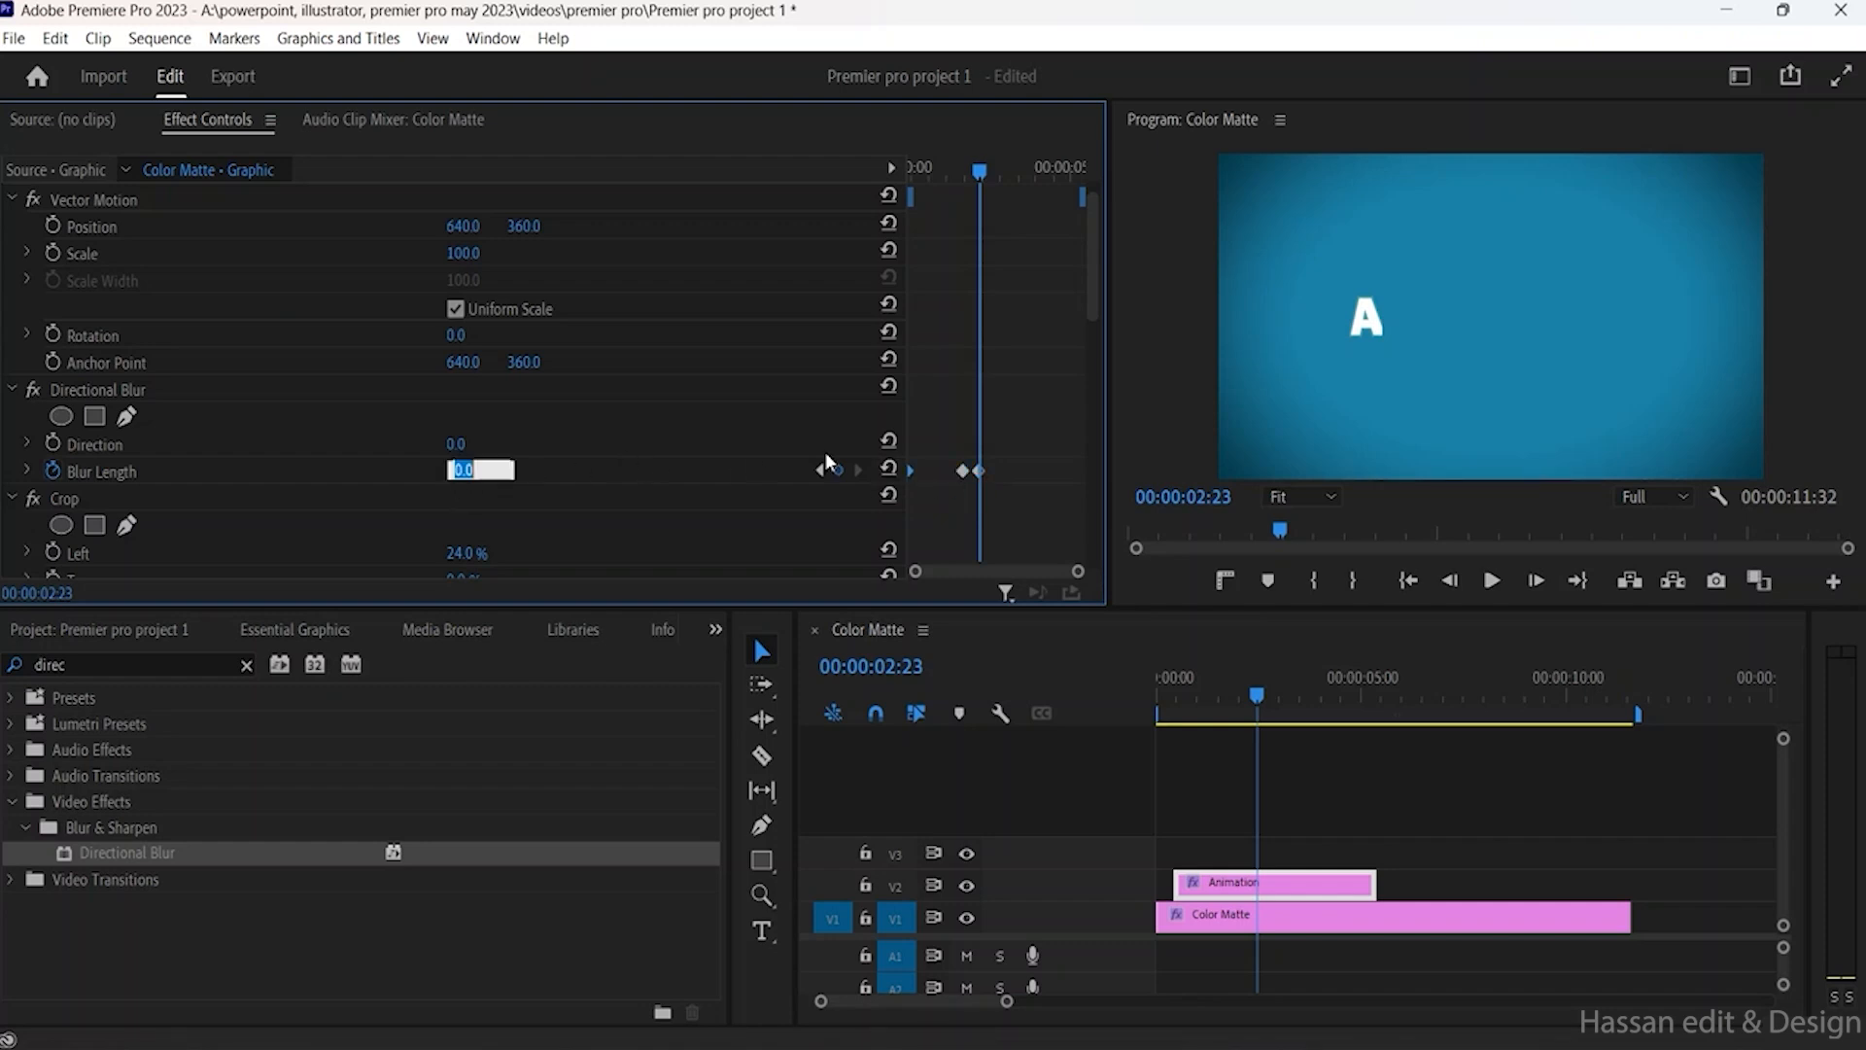
{"action": "left_click", "coordinate": [754, 460]}
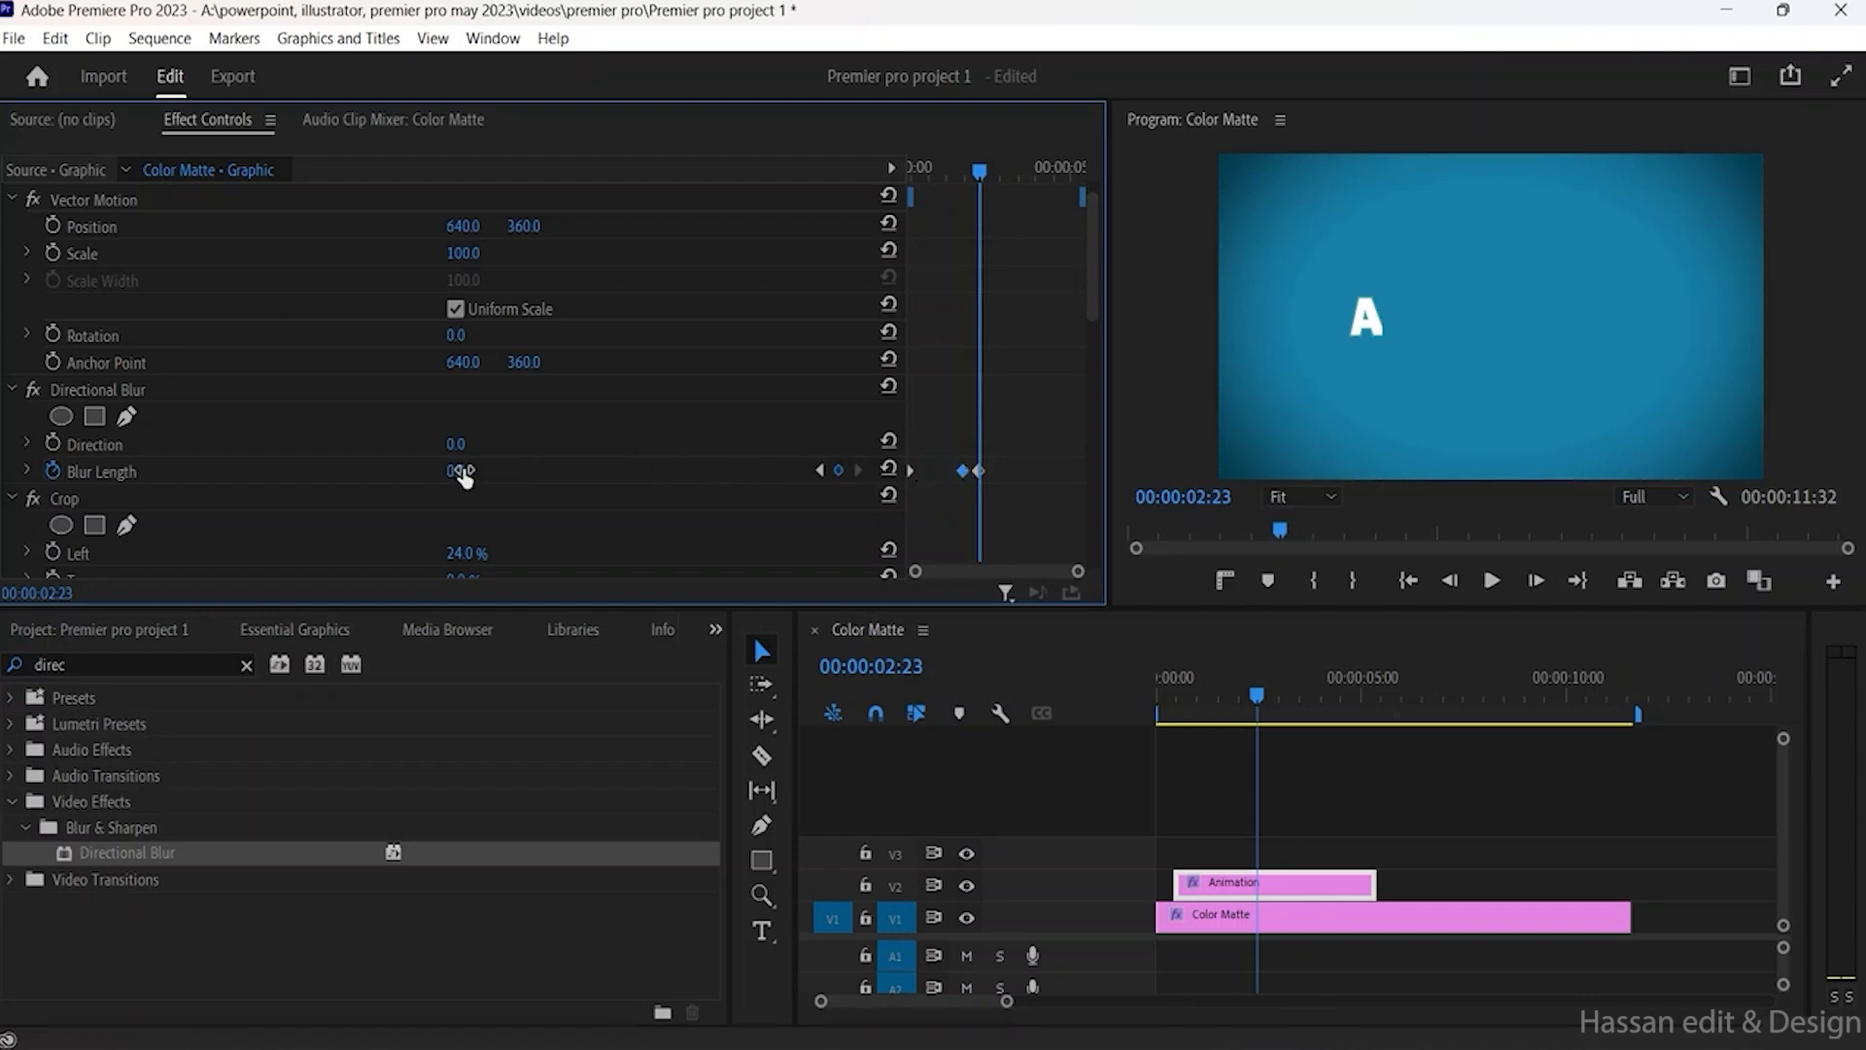
{"action": "mouse_move", "coordinate": [456, 471]}
{"action": "left_mouse_down"}
{"action": "mouse_move", "coordinate": [513, 471]}
{"action": "mouse_move", "coordinate": [461, 471]}
{"action": "left_mouse_up"}
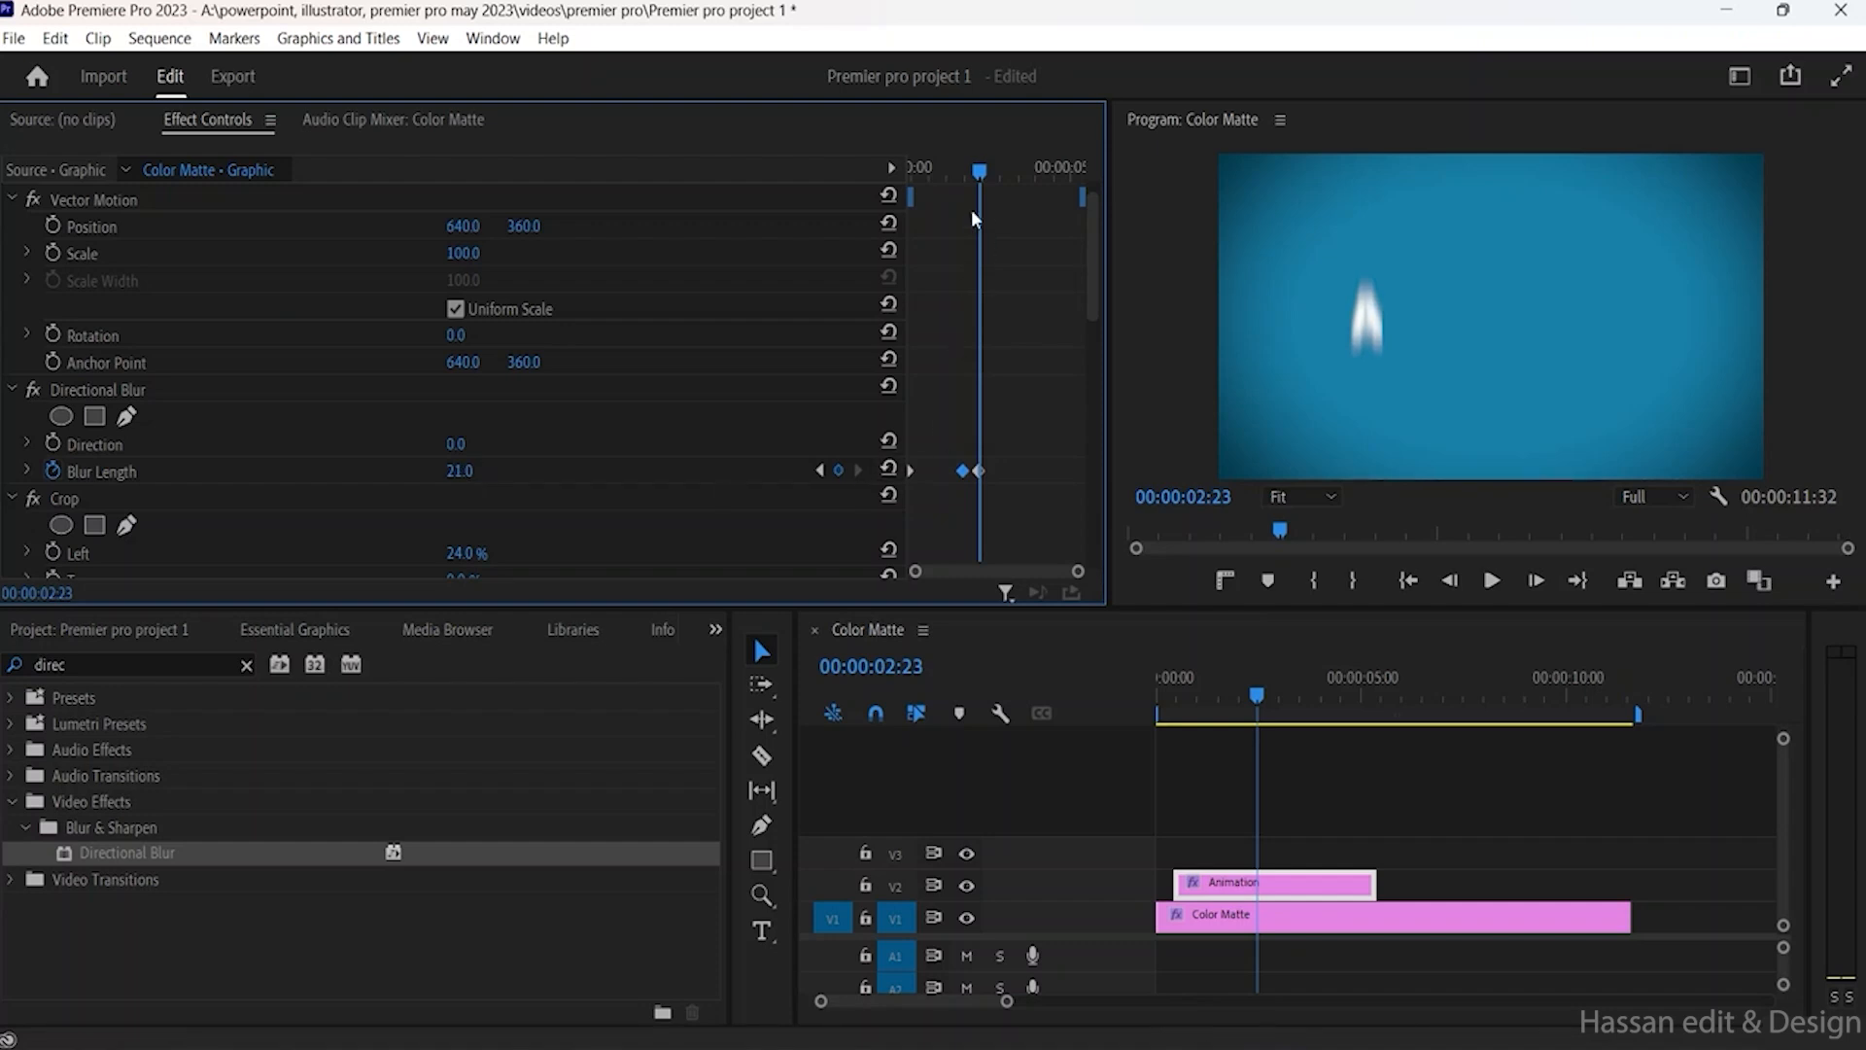
Step: Change the middle Blur Length keyframe's interpolation to Continuous Bezier, after scrubbing through the blurred section
{"action": "mouse_move", "coordinate": [979, 180]}
{"action": "left_mouse_down"}
{"action": "mouse_move", "coordinate": [924, 173]}
{"action": "mouse_move", "coordinate": [992, 187]}
{"action": "mouse_move", "coordinate": [901, 185]}
{"action": "mouse_move", "coordinate": [951, 193]}
{"action": "left_mouse_up"}
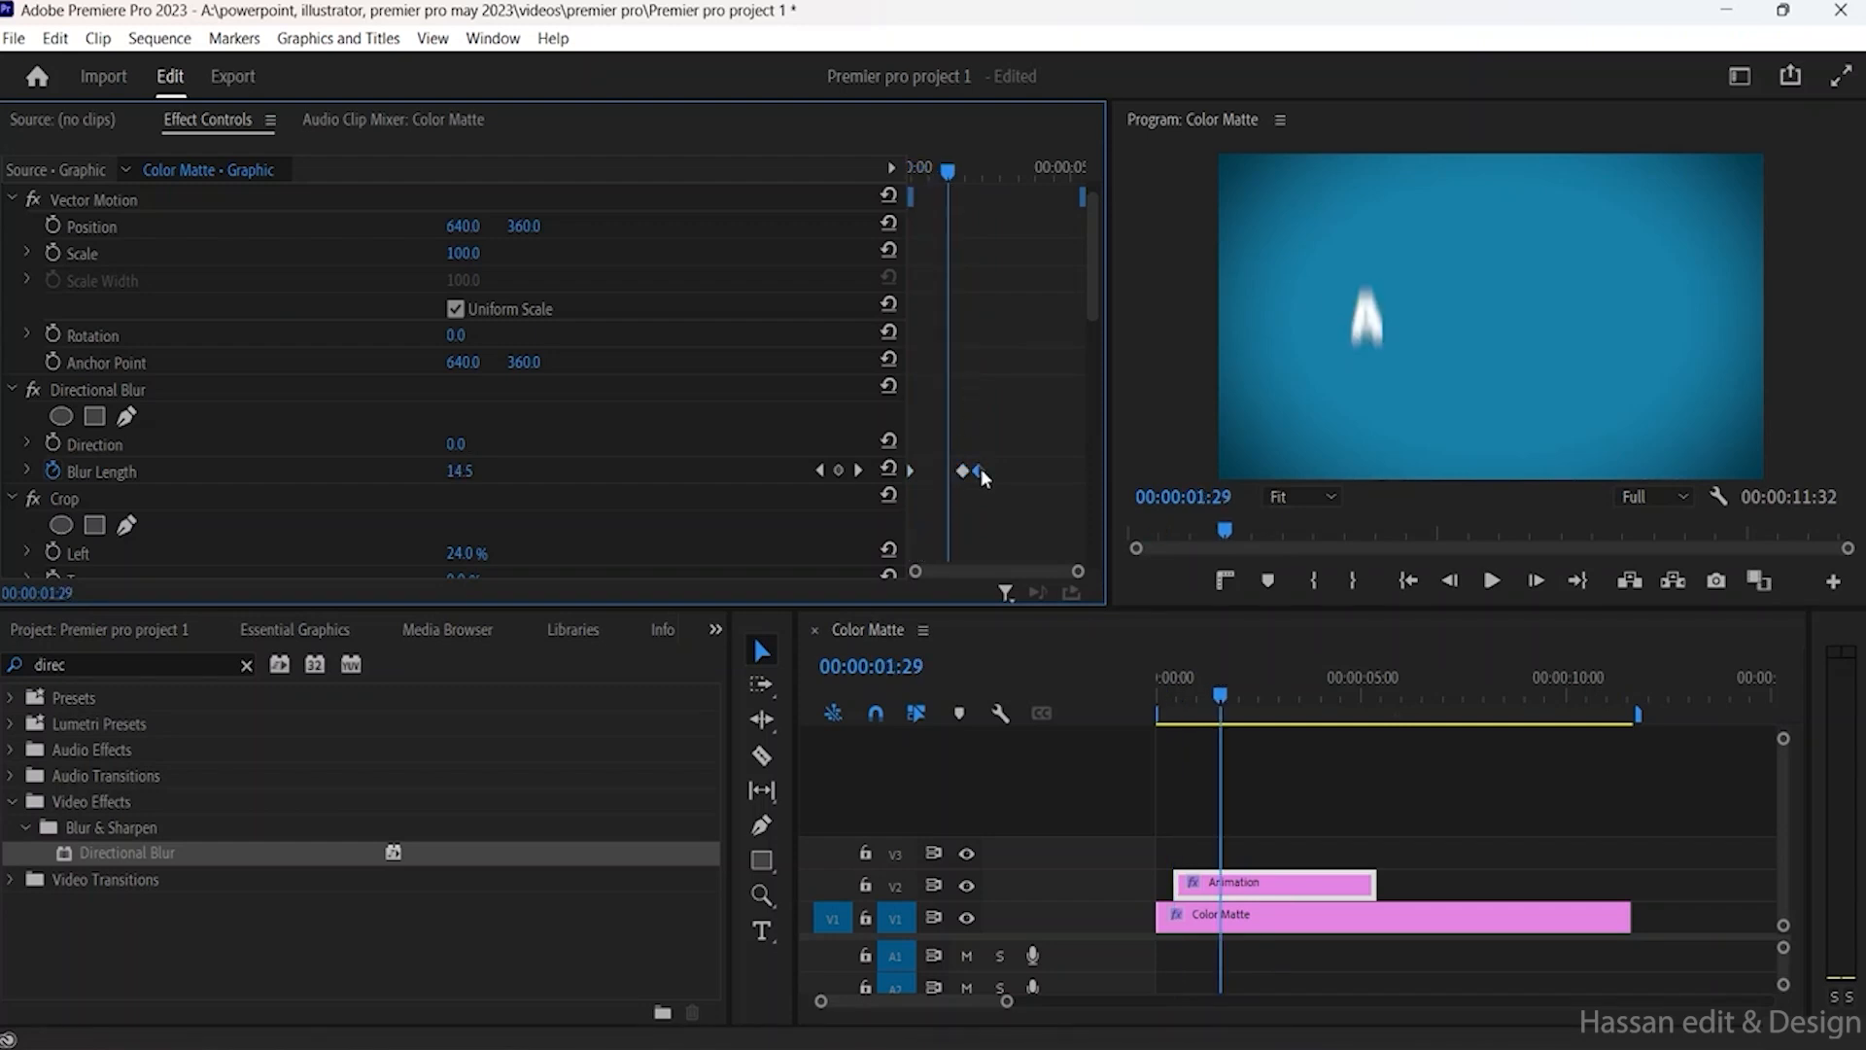
{"action": "left_click_drag", "start_coordinate": [945, 167], "coordinate": [977, 179]}
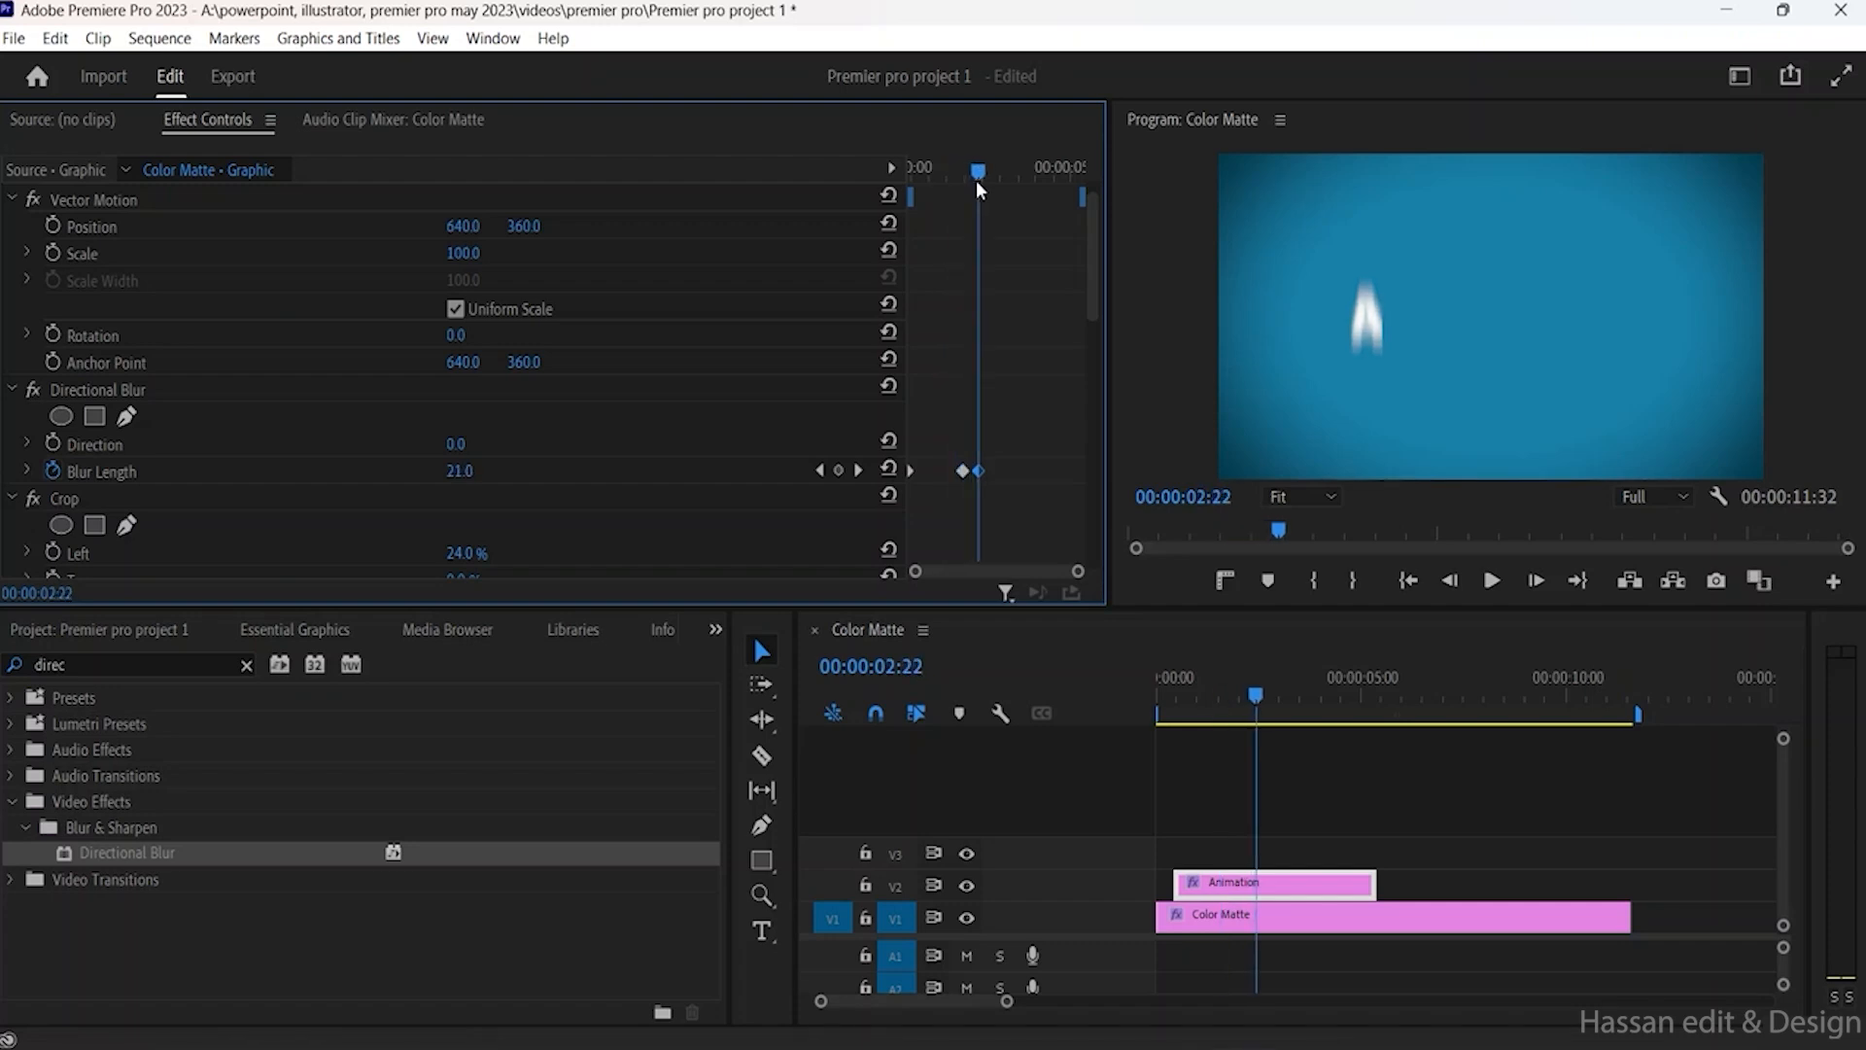
{"action": "right_click", "coordinate": [964, 474]}
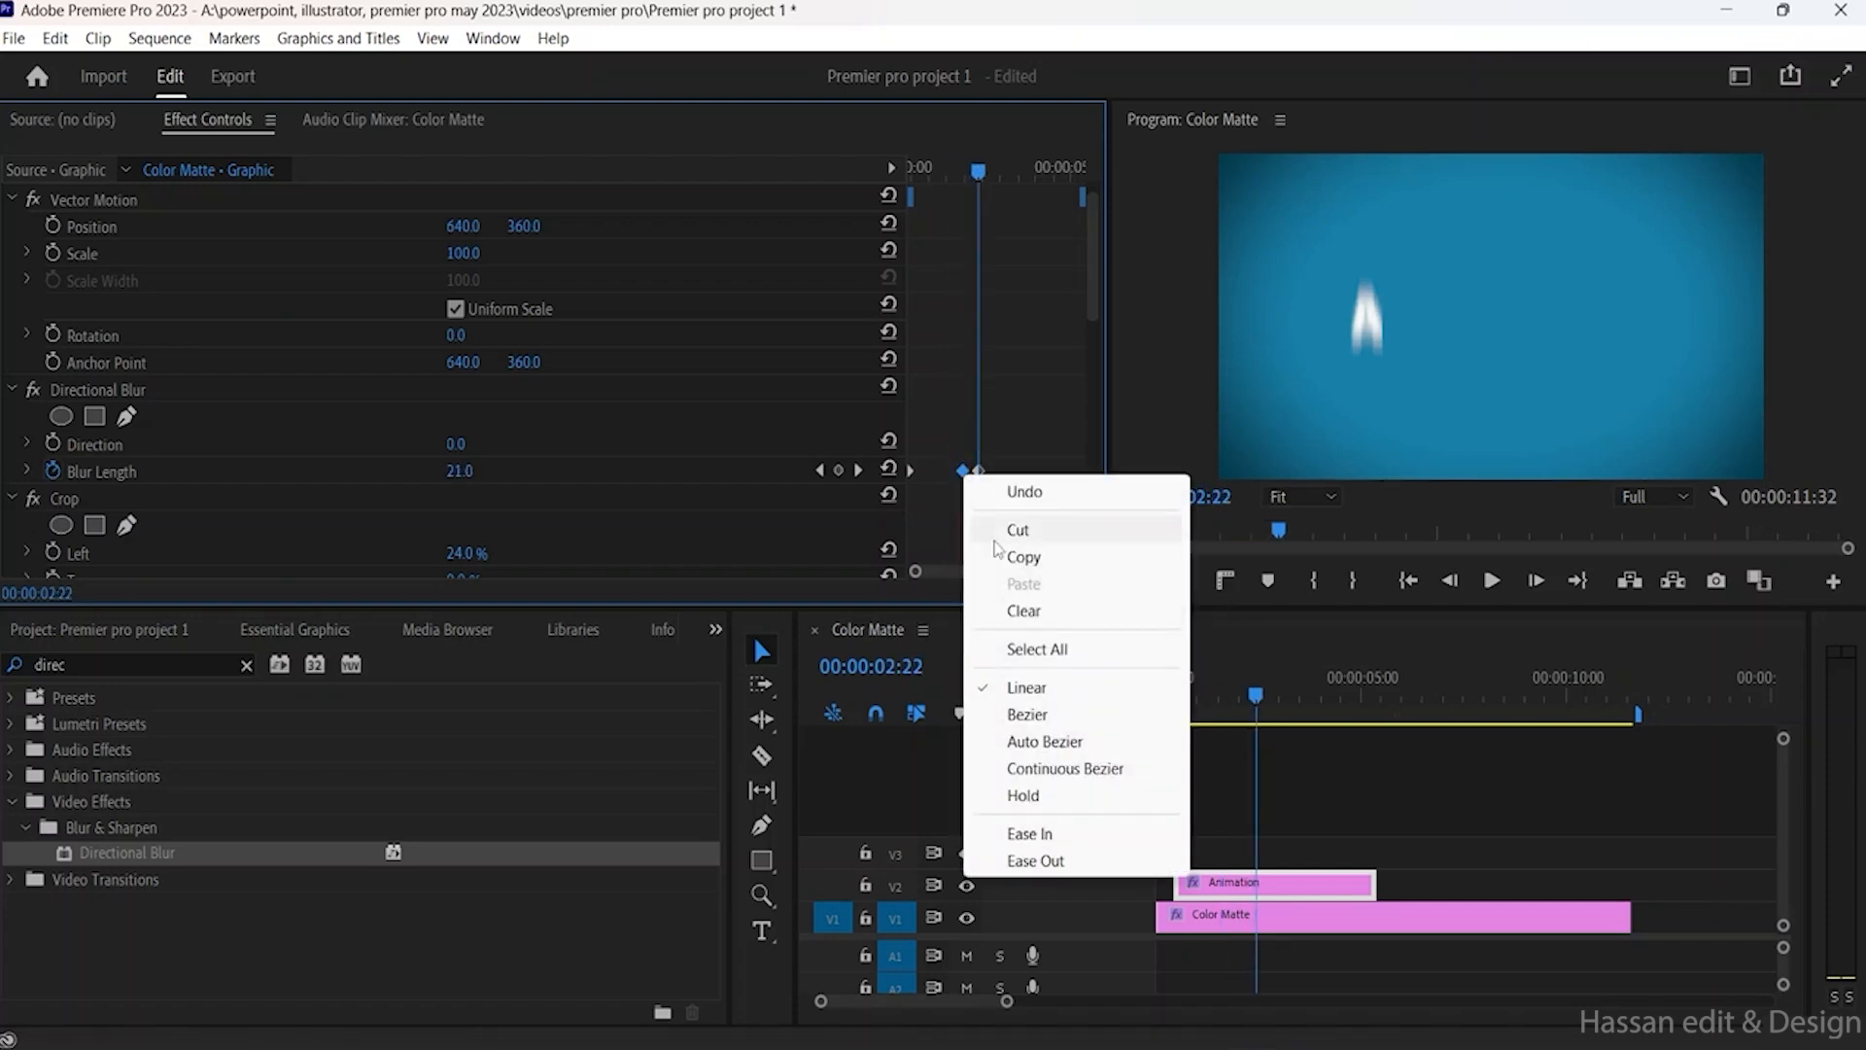
{"action": "left_click", "coordinate": [1031, 771]}
Step: Preview the letter's rotation and blur from the Animation clip's start at 00:00:00:21
{"action": "left_click_drag", "start_coordinate": [978, 171], "coordinate": [915, 170]}
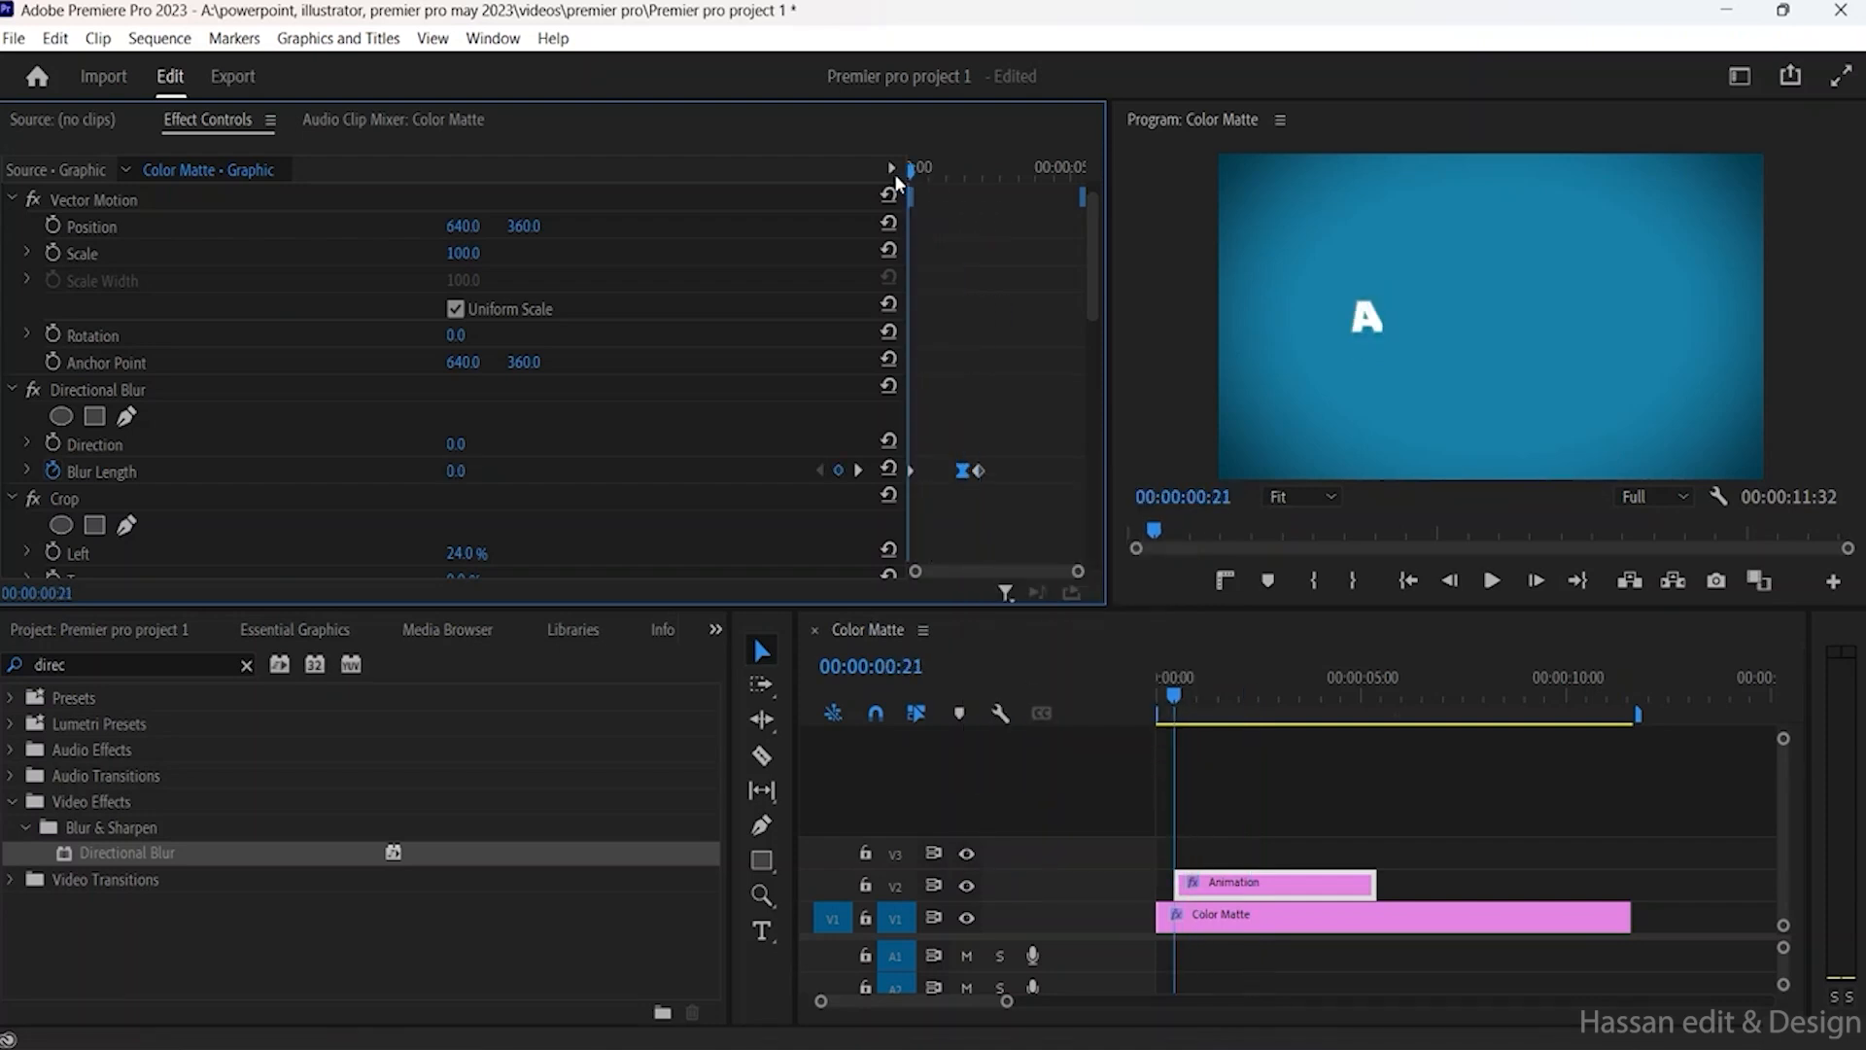
{"action": "left_click", "coordinate": [1490, 582]}
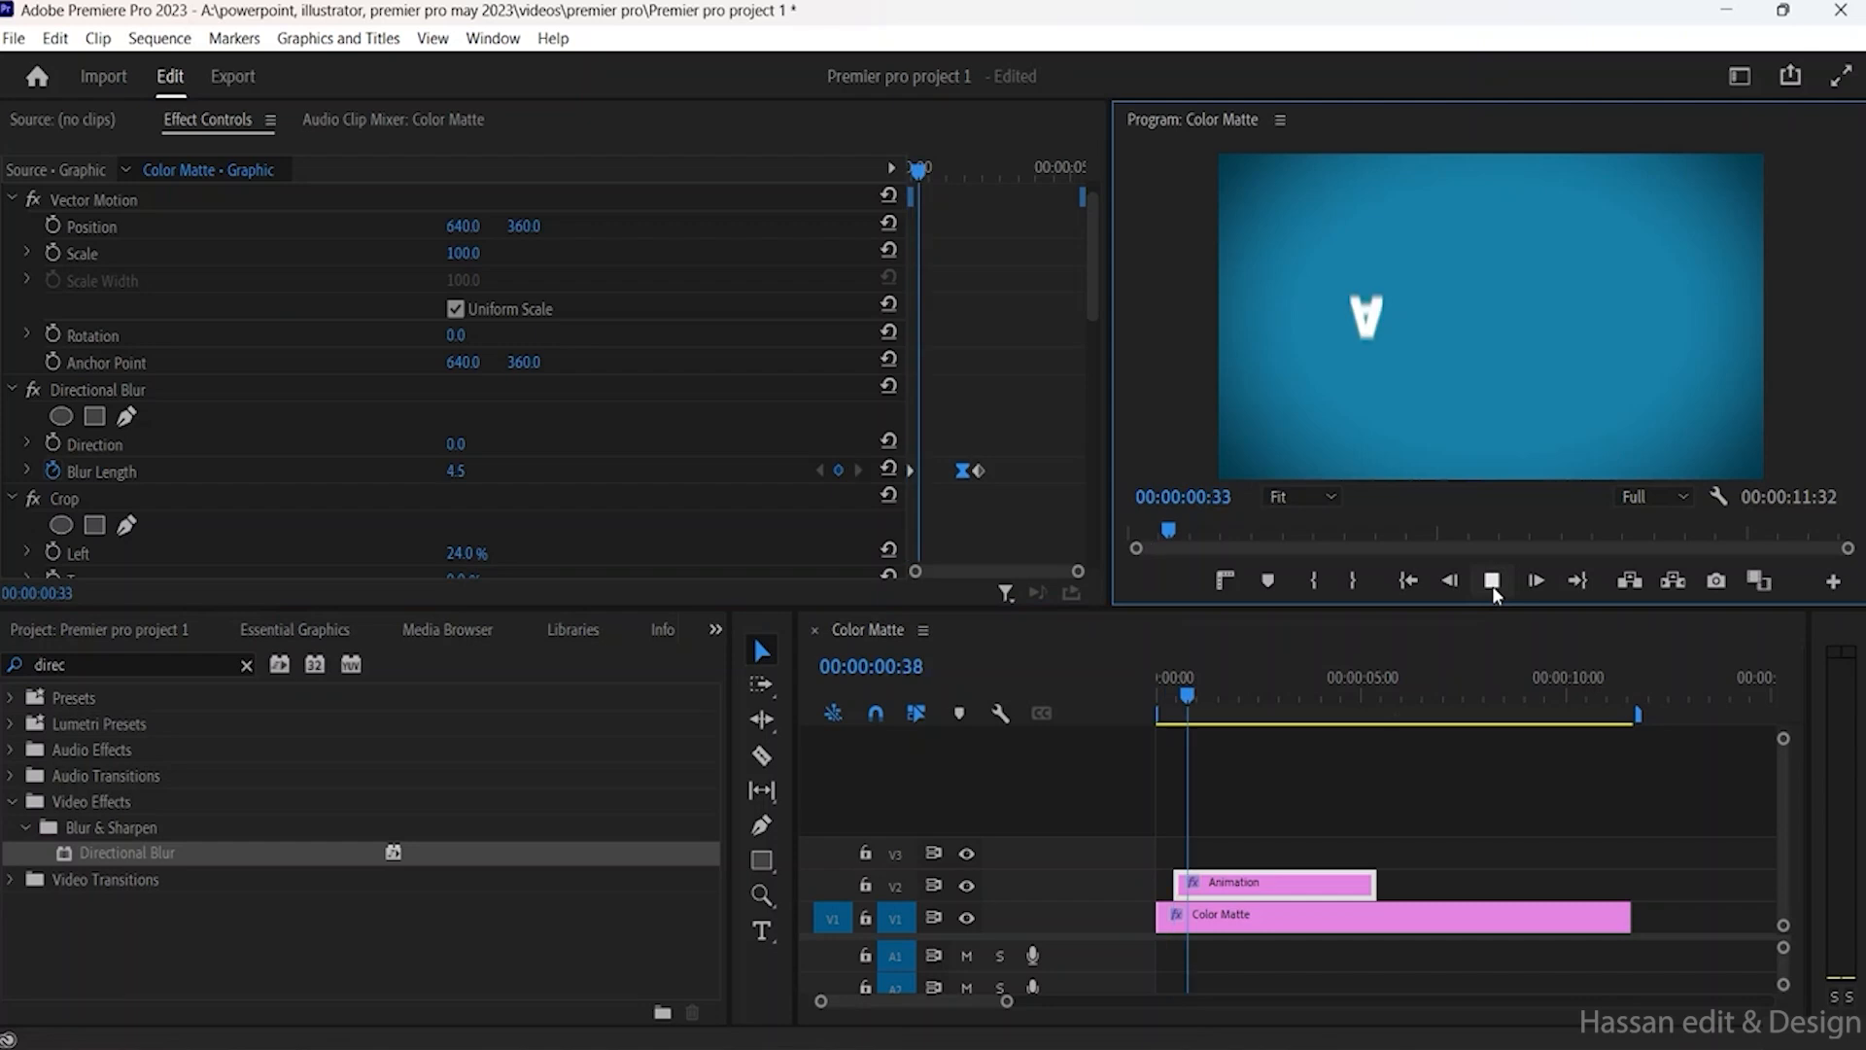
{"action": "left_click", "coordinate": [1490, 581]}
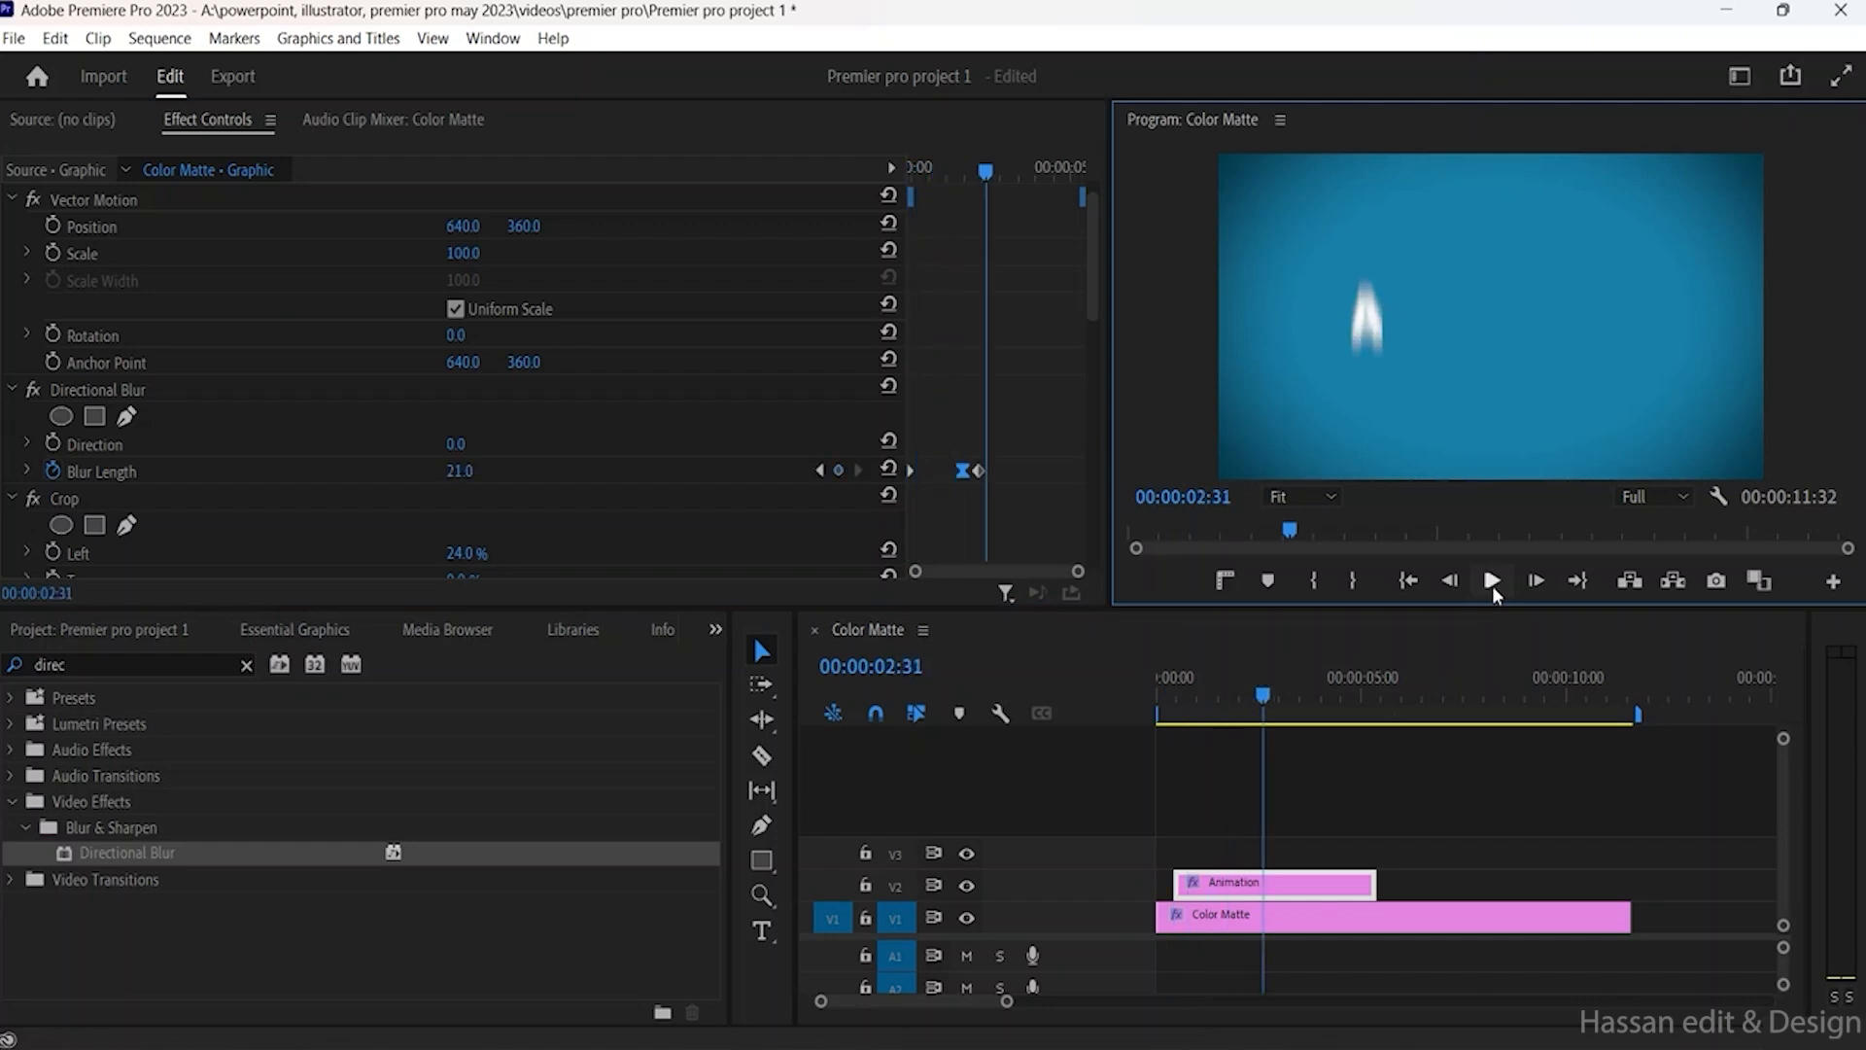
Step: Set the Blur Length to 0 at 00:00:02:31 and replay the letter's rotation from the clip's start
{"action": "left_click", "coordinate": [984, 471]}
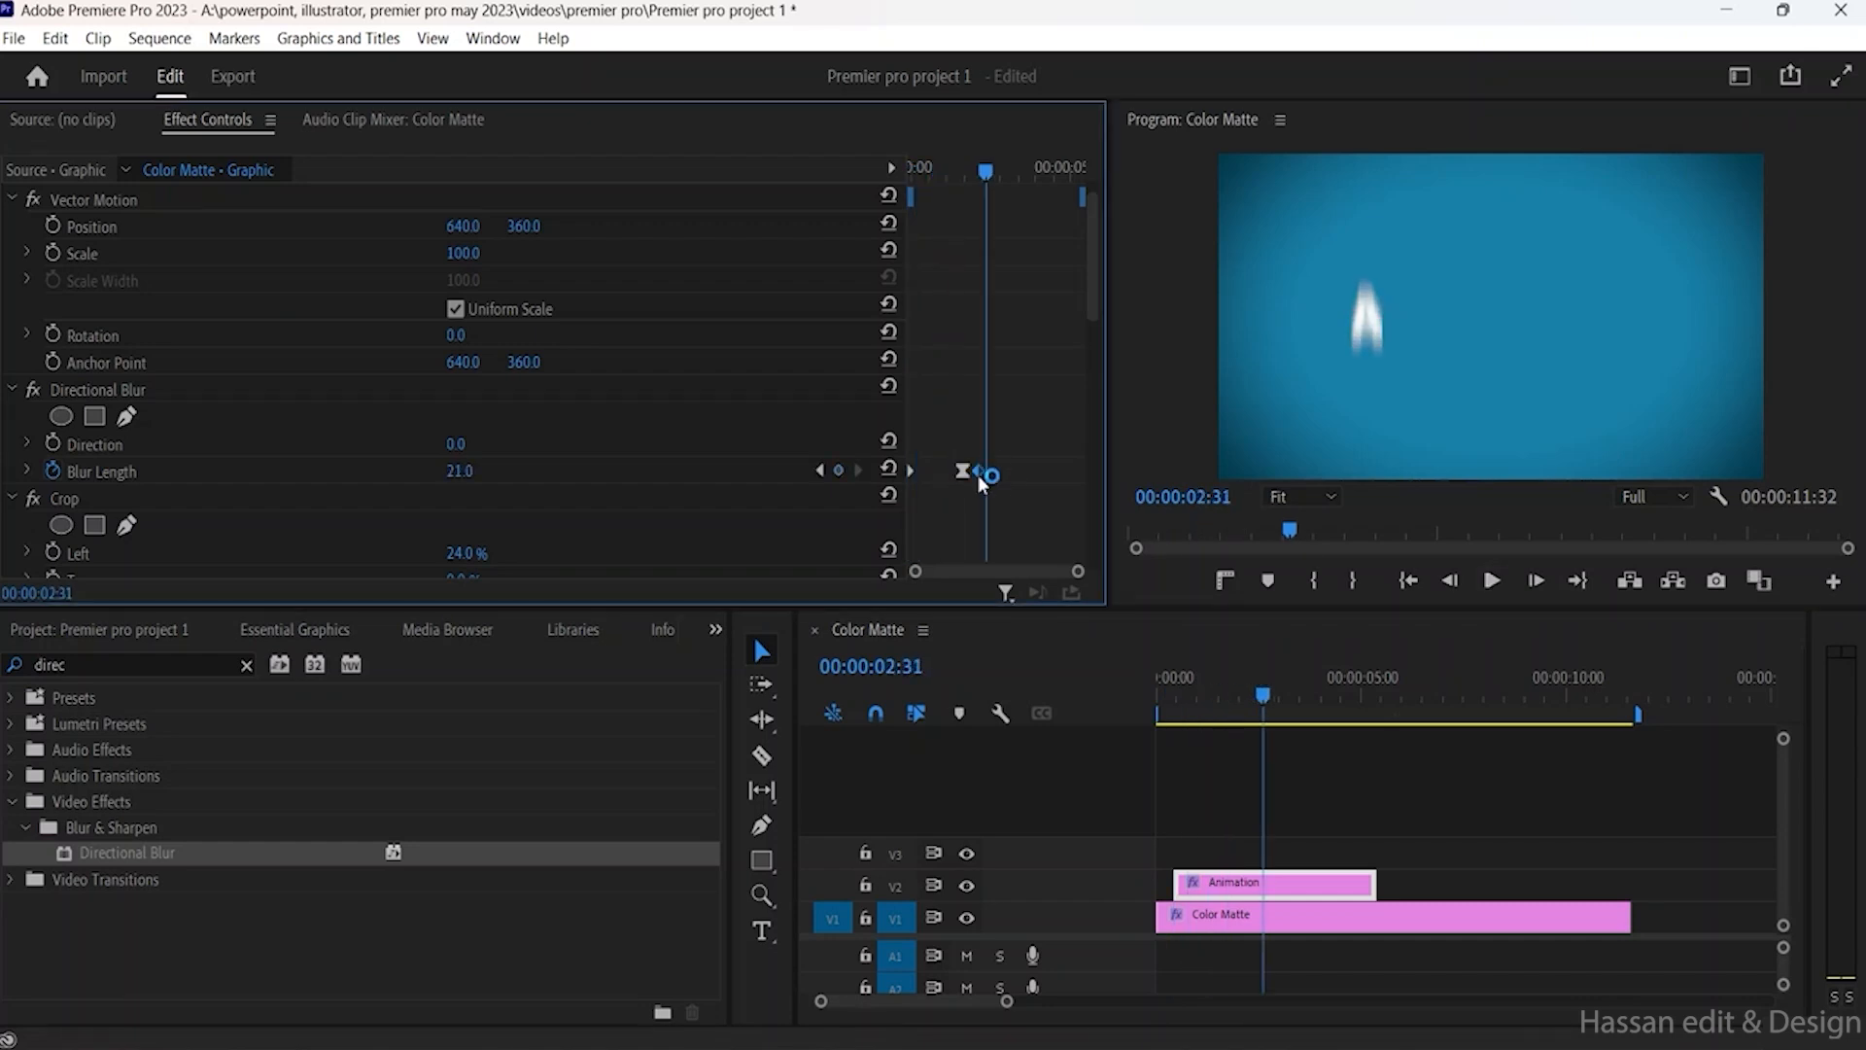
{"action": "left_click_drag", "start_coordinate": [461, 473], "coordinate": [431, 473]}
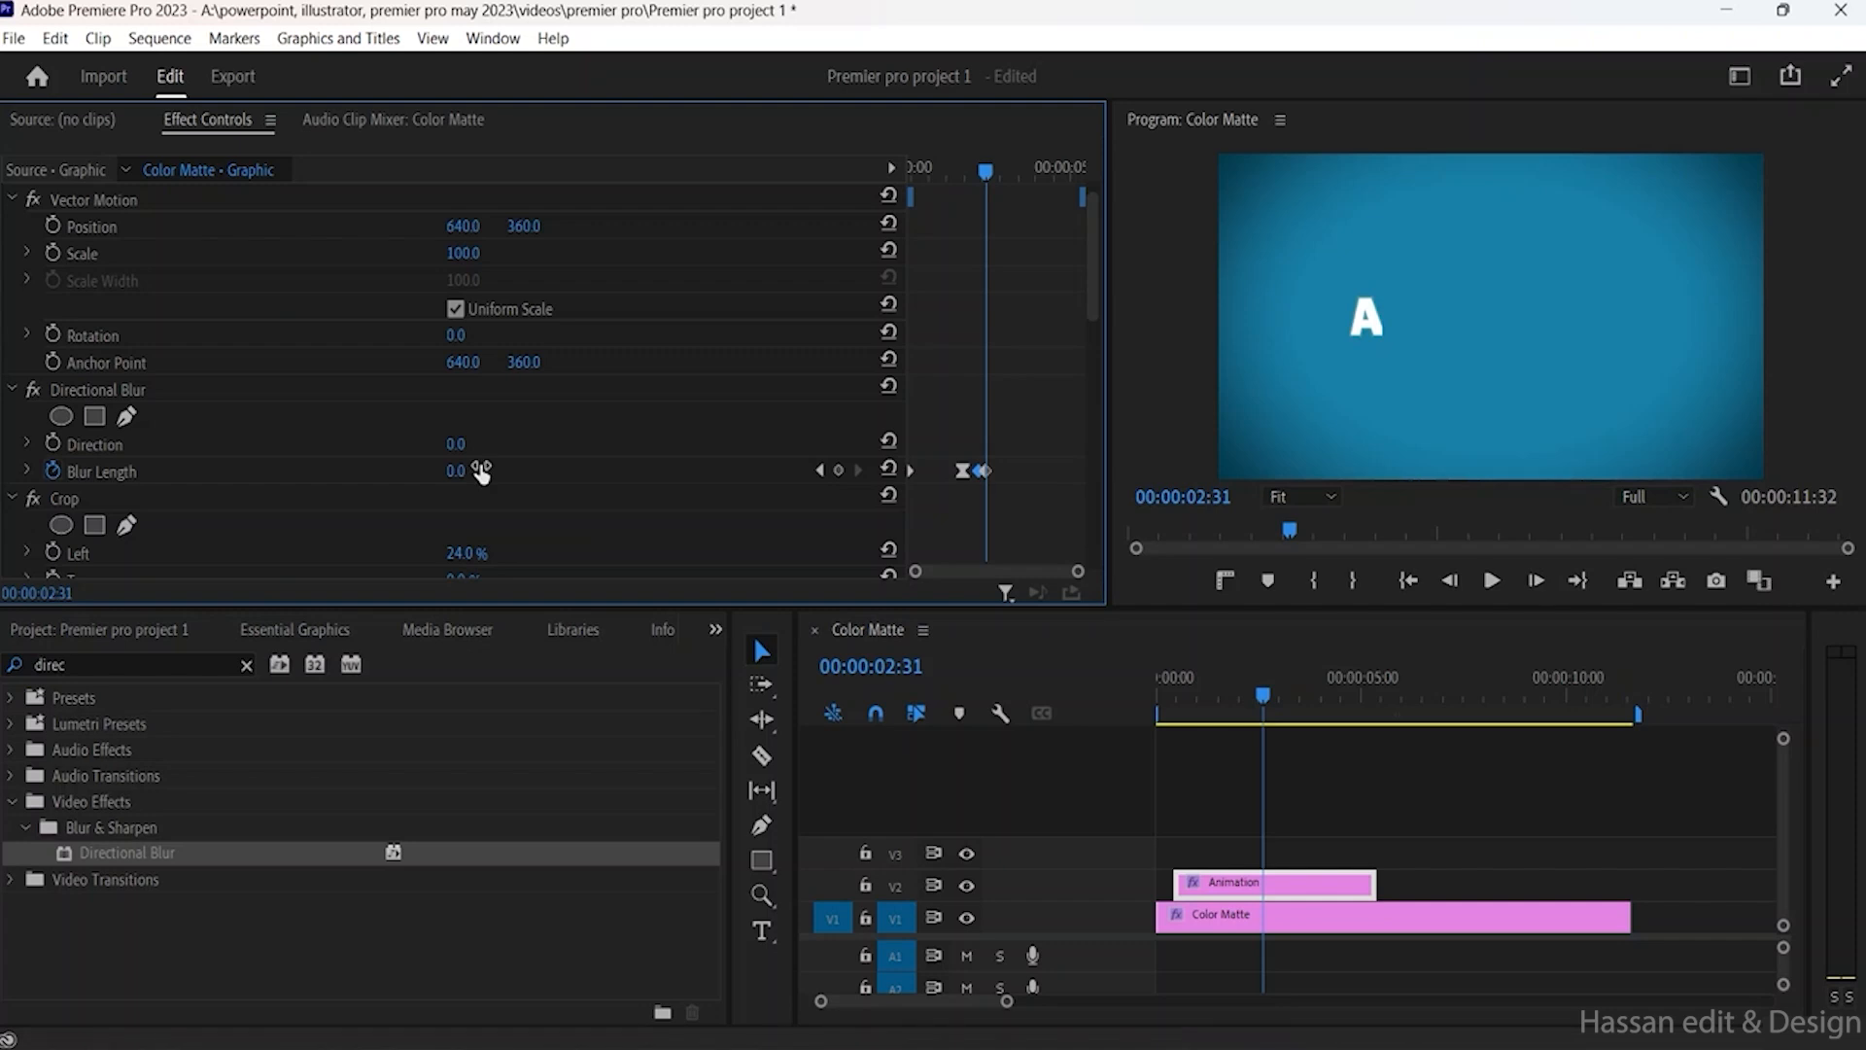
{"action": "left_click_drag", "start_coordinate": [987, 171], "coordinate": [802, 177]}
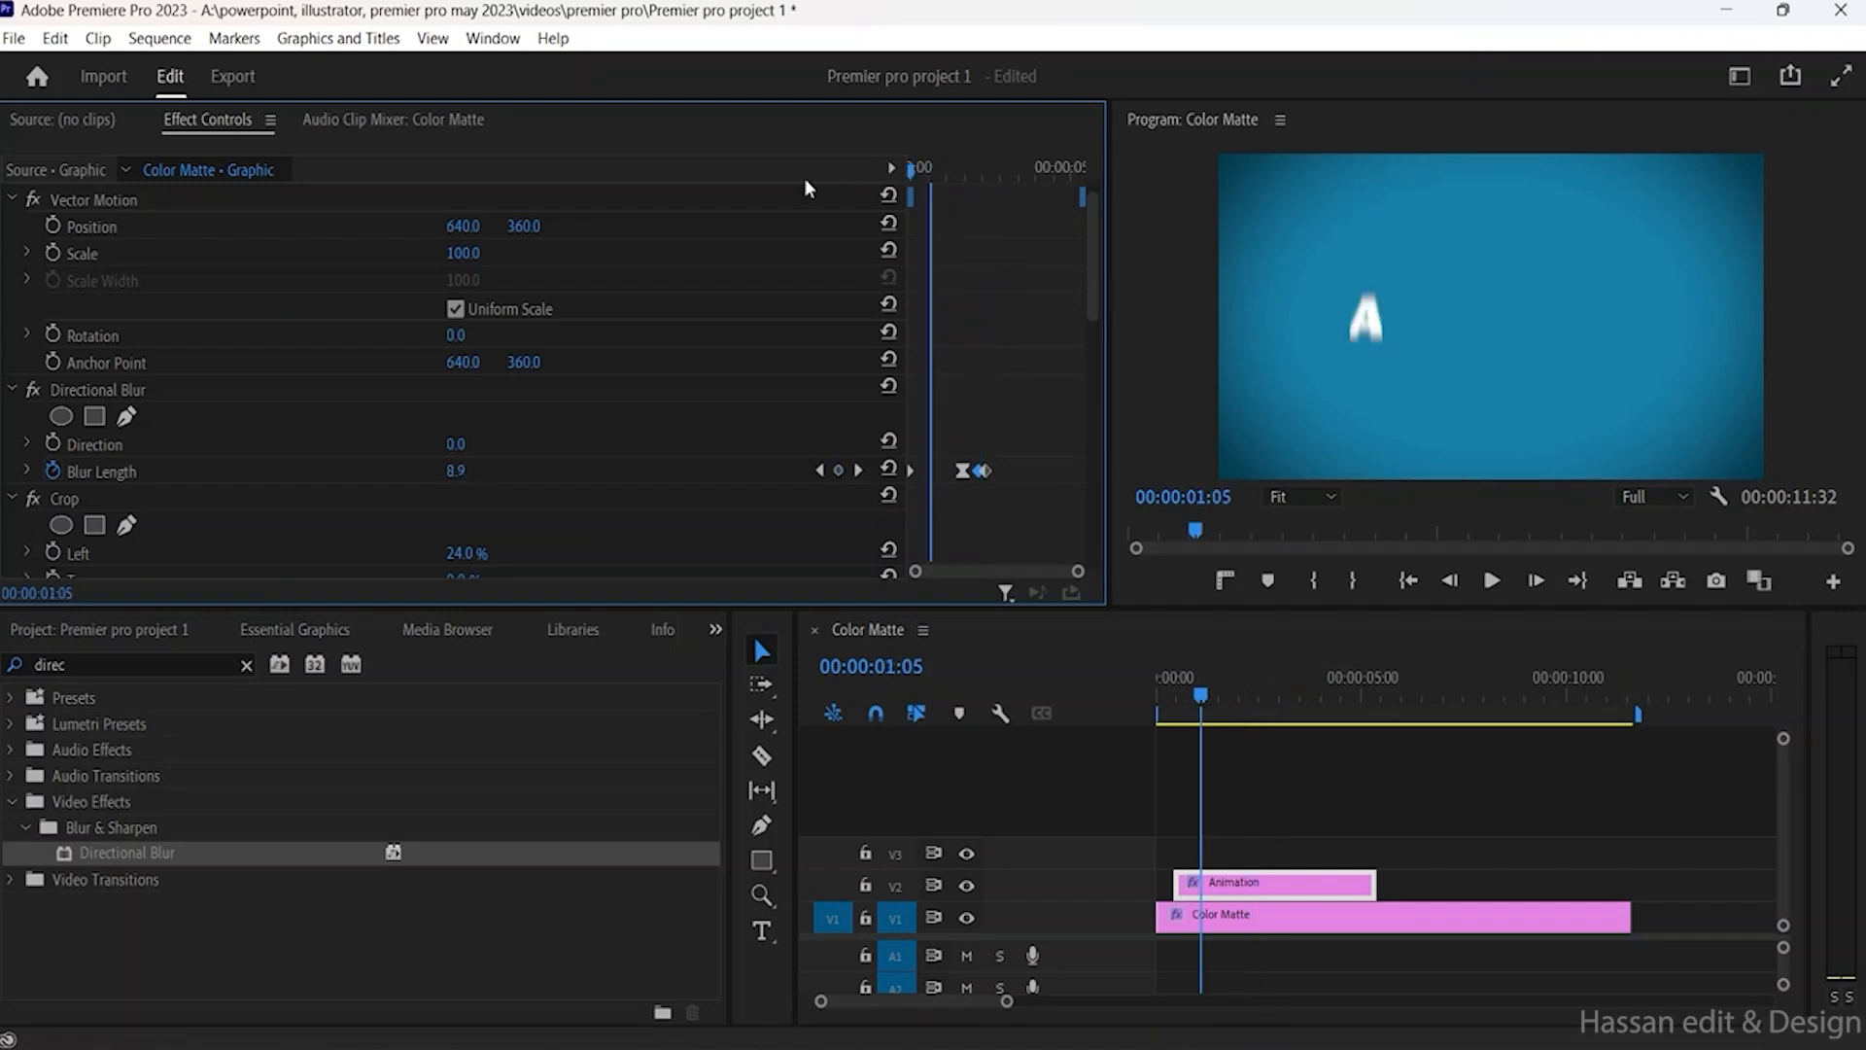
{"action": "left_click", "coordinate": [1497, 583]}
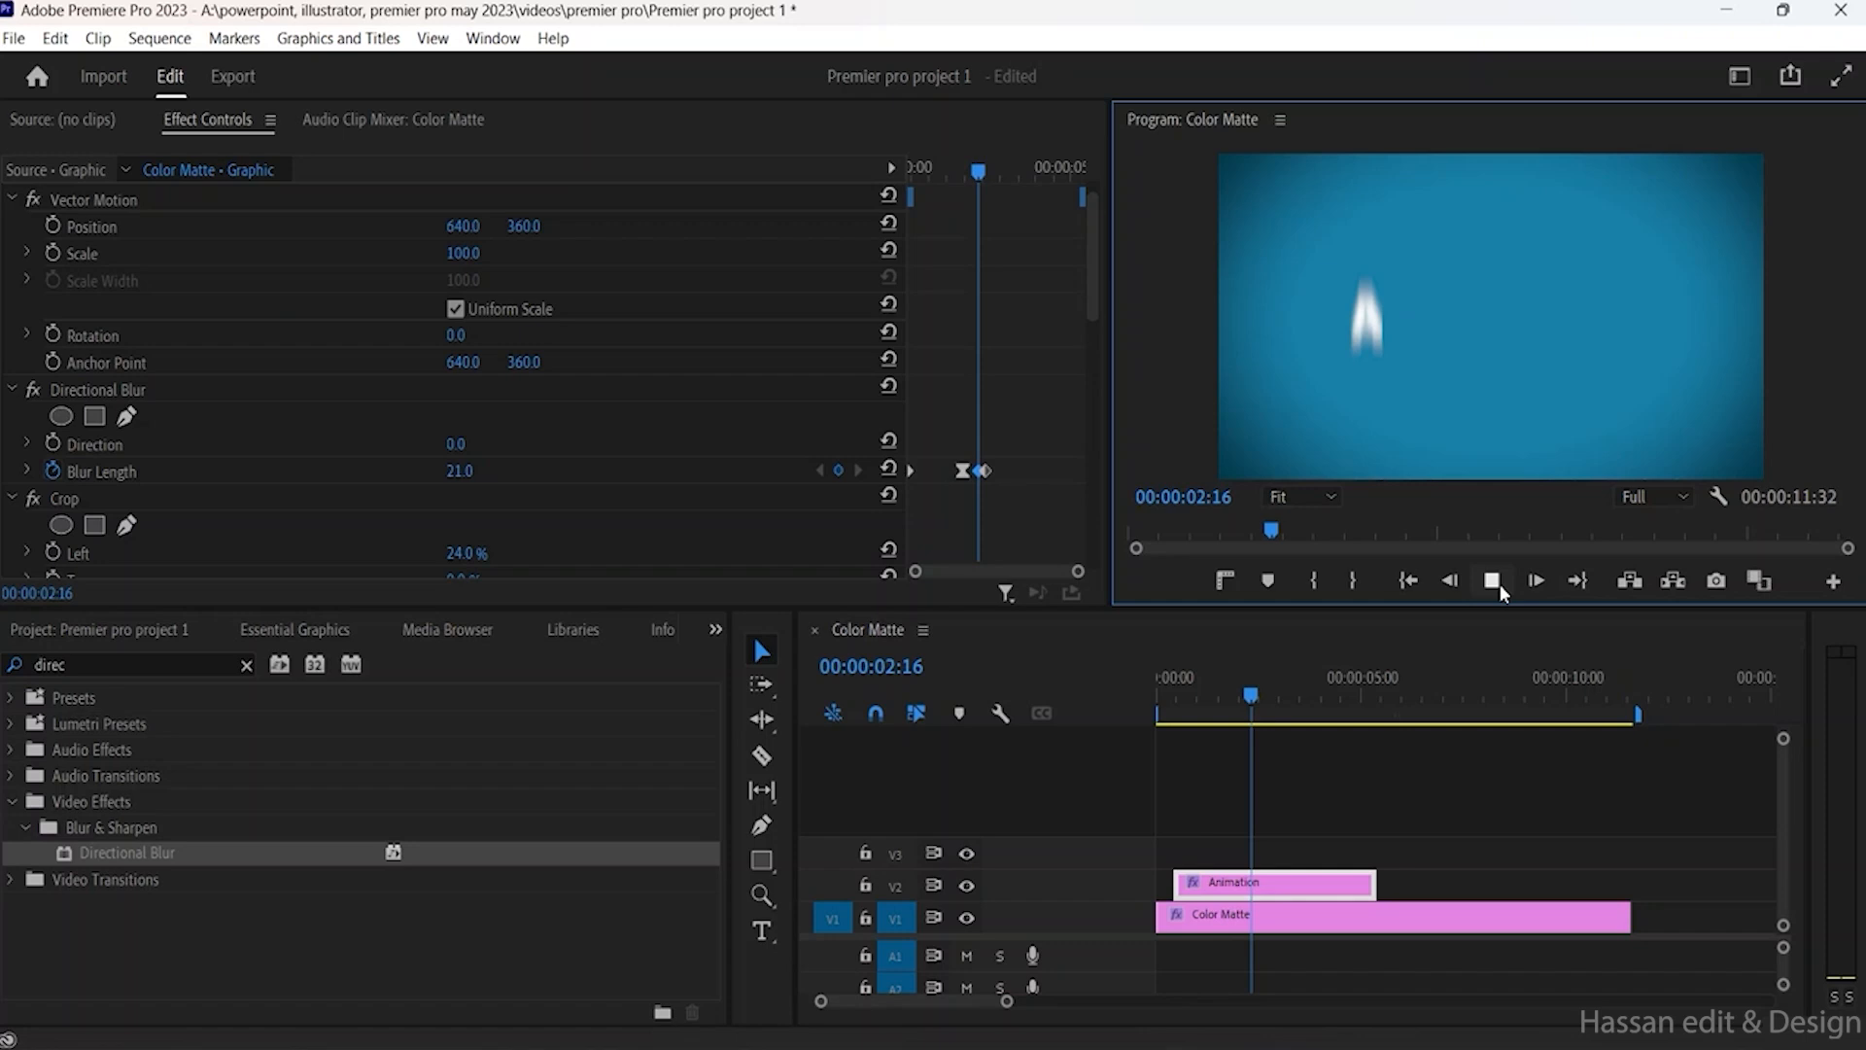
{"action": "left_click", "coordinate": [1497, 583]}
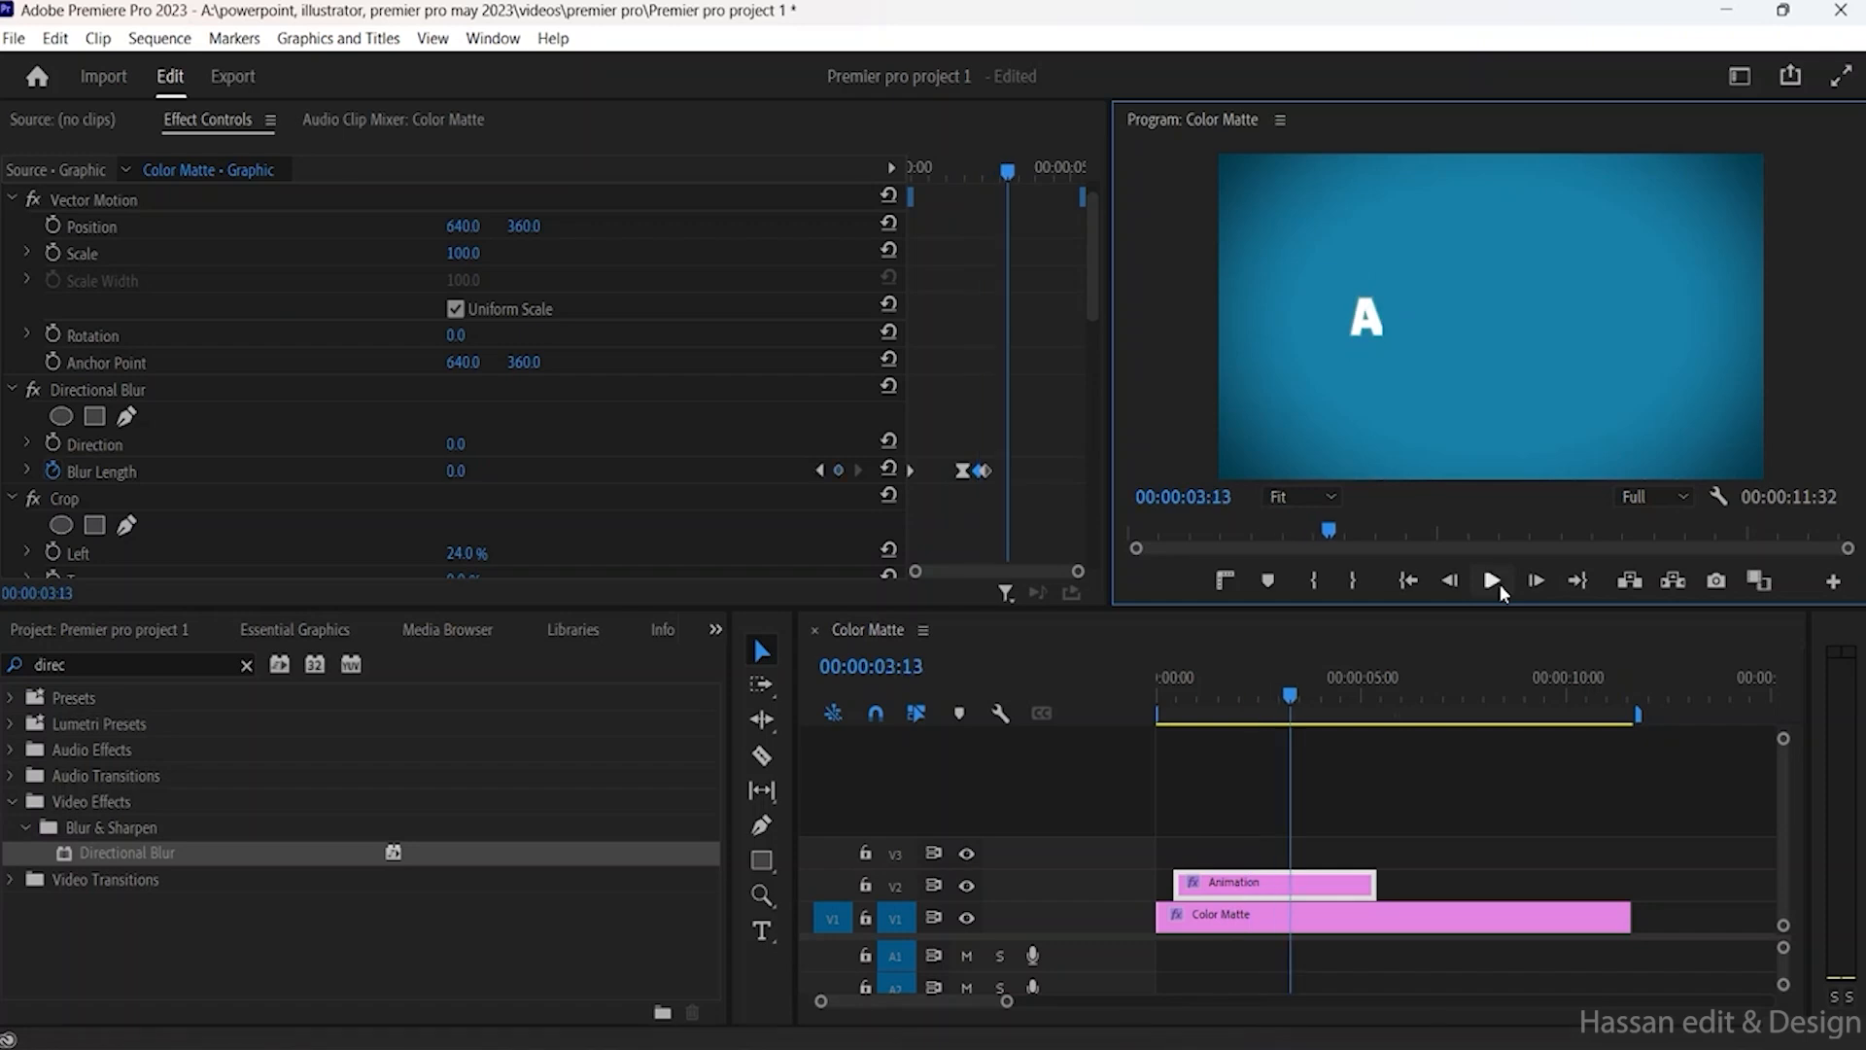
Step: Retime the Blur Length keyframes: Bezier one to about 00:00:01:38, the one at 00:00:02:23 removed, and the last one moved earlier
{"action": "left_click", "coordinate": [963, 471]}
{"action": "left_click_drag", "start_coordinate": [962, 470], "coordinate": [953, 471]}
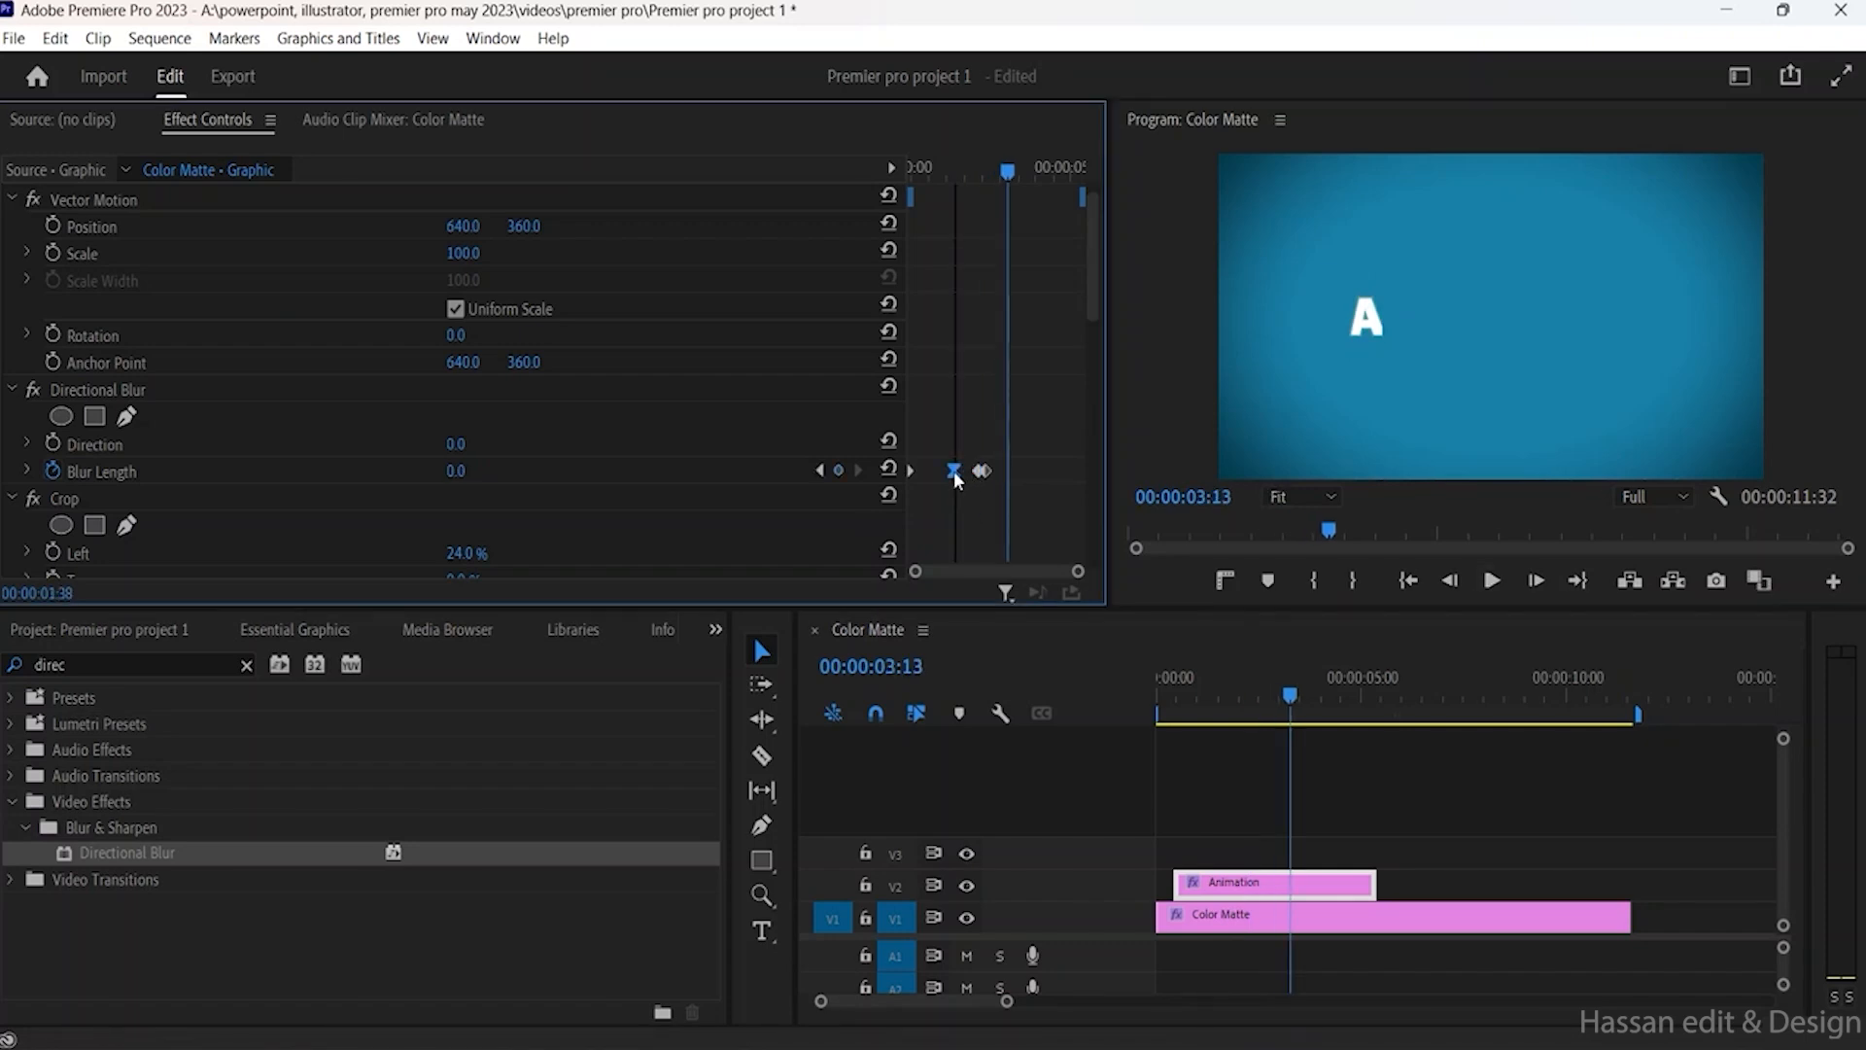
{"action": "left_click", "coordinate": [979, 470]}
{"action": "left_click_drag", "start_coordinate": [984, 470], "coordinate": [967, 471]}
Step: Play the Animation clip from 00:00:00:21 to check the retimed blur, stopping after the letter settles
{"action": "left_click_drag", "start_coordinate": [1034, 185], "coordinate": [857, 171]}
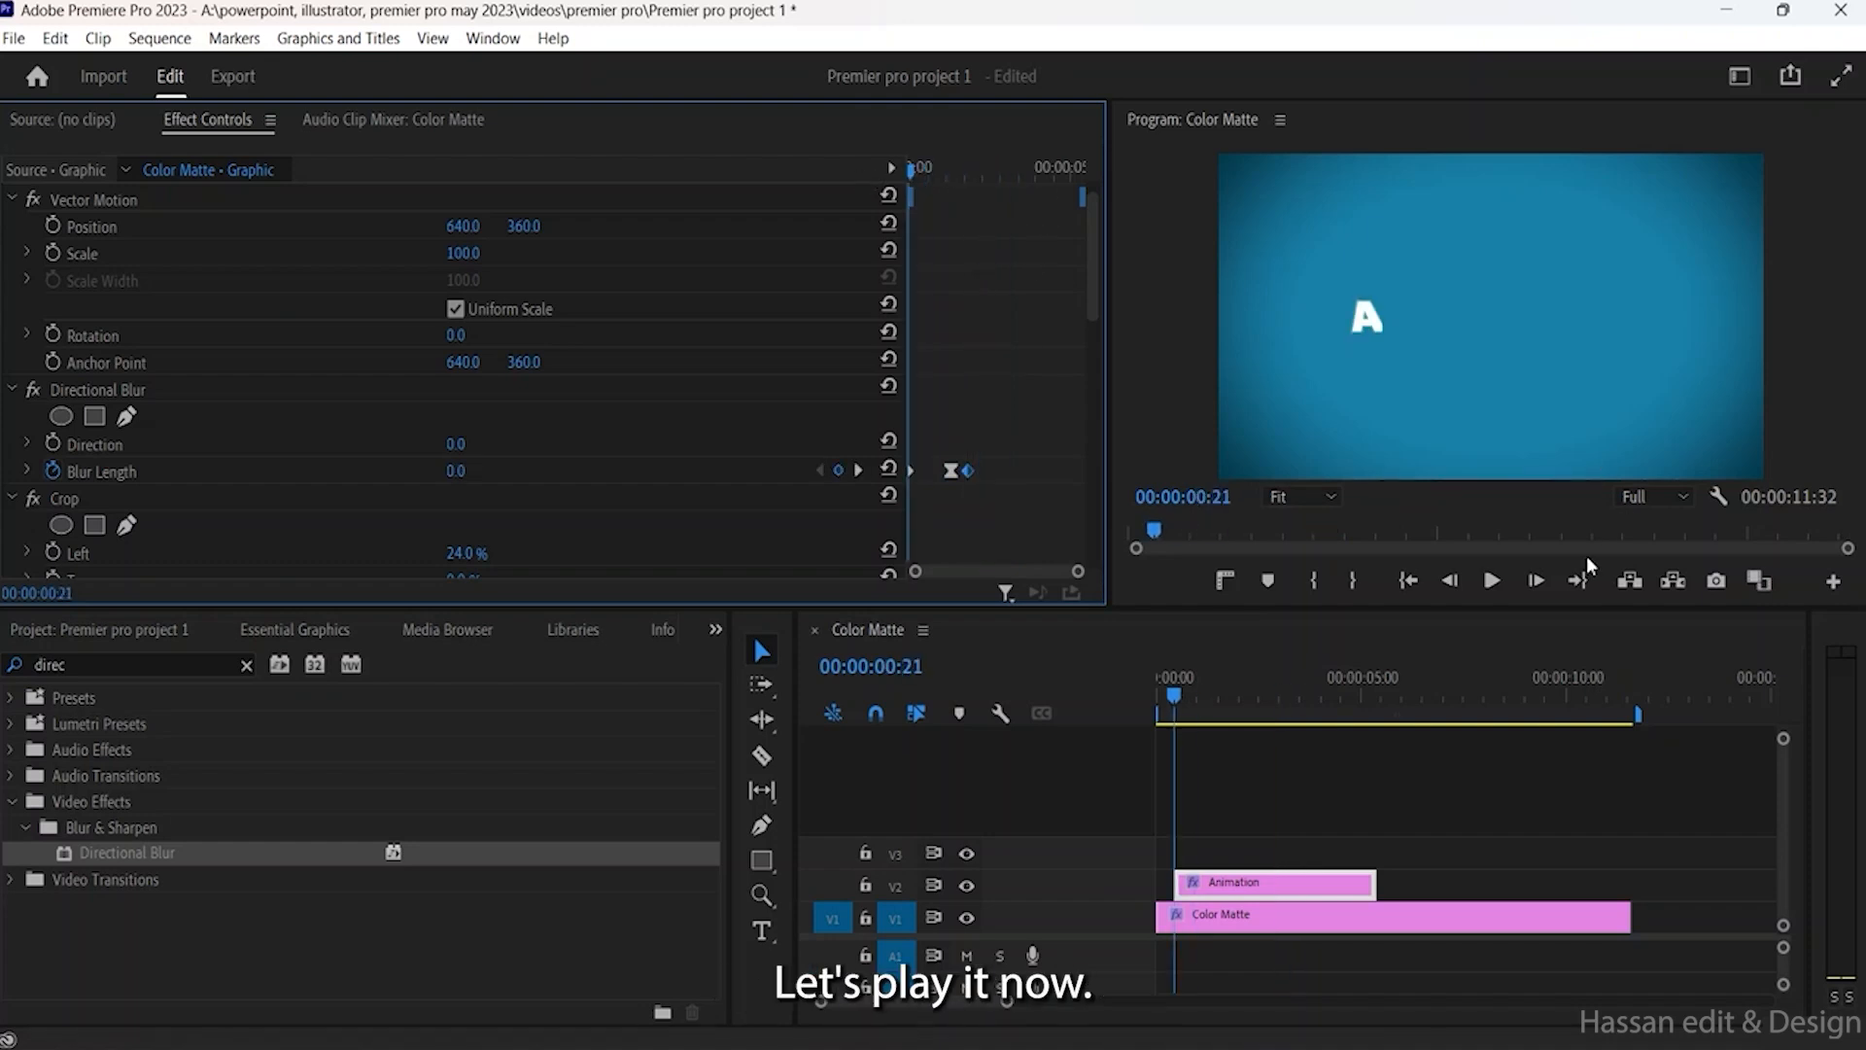
{"action": "left_click", "coordinate": [1494, 580]}
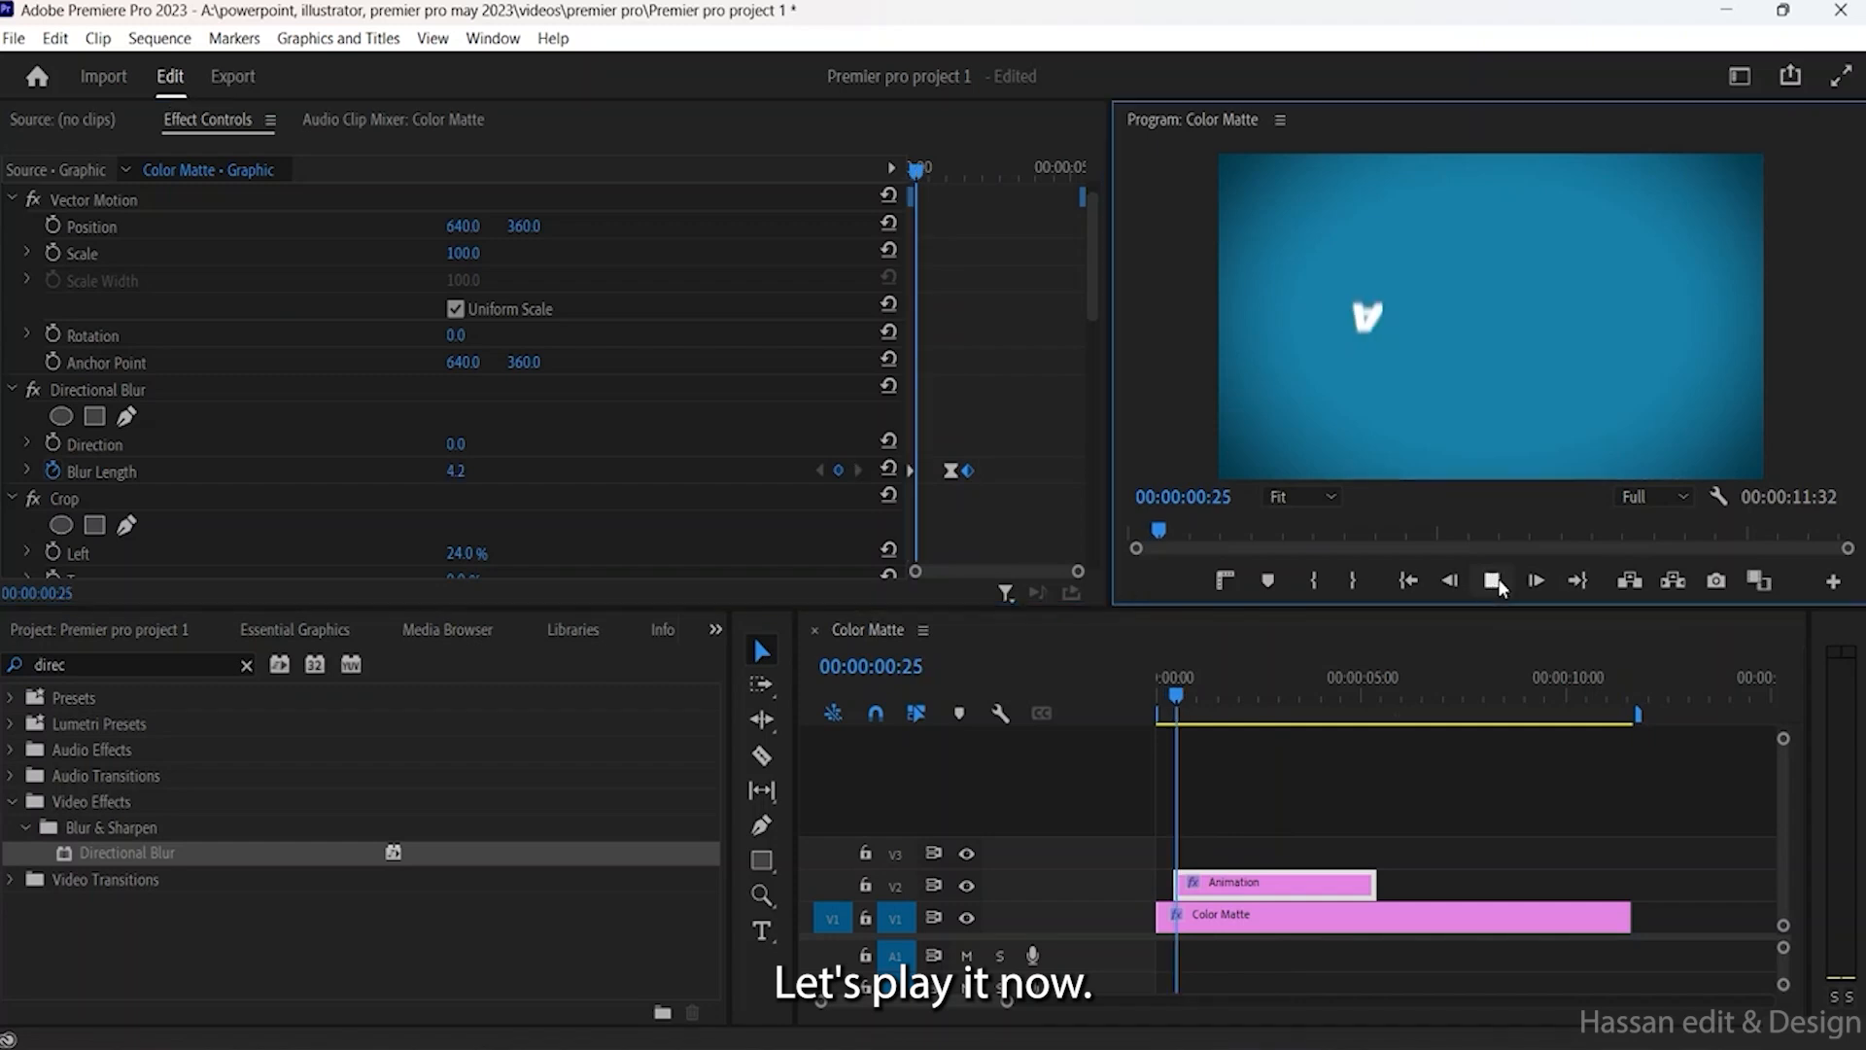
{"action": "left_click", "coordinate": [1493, 581]}
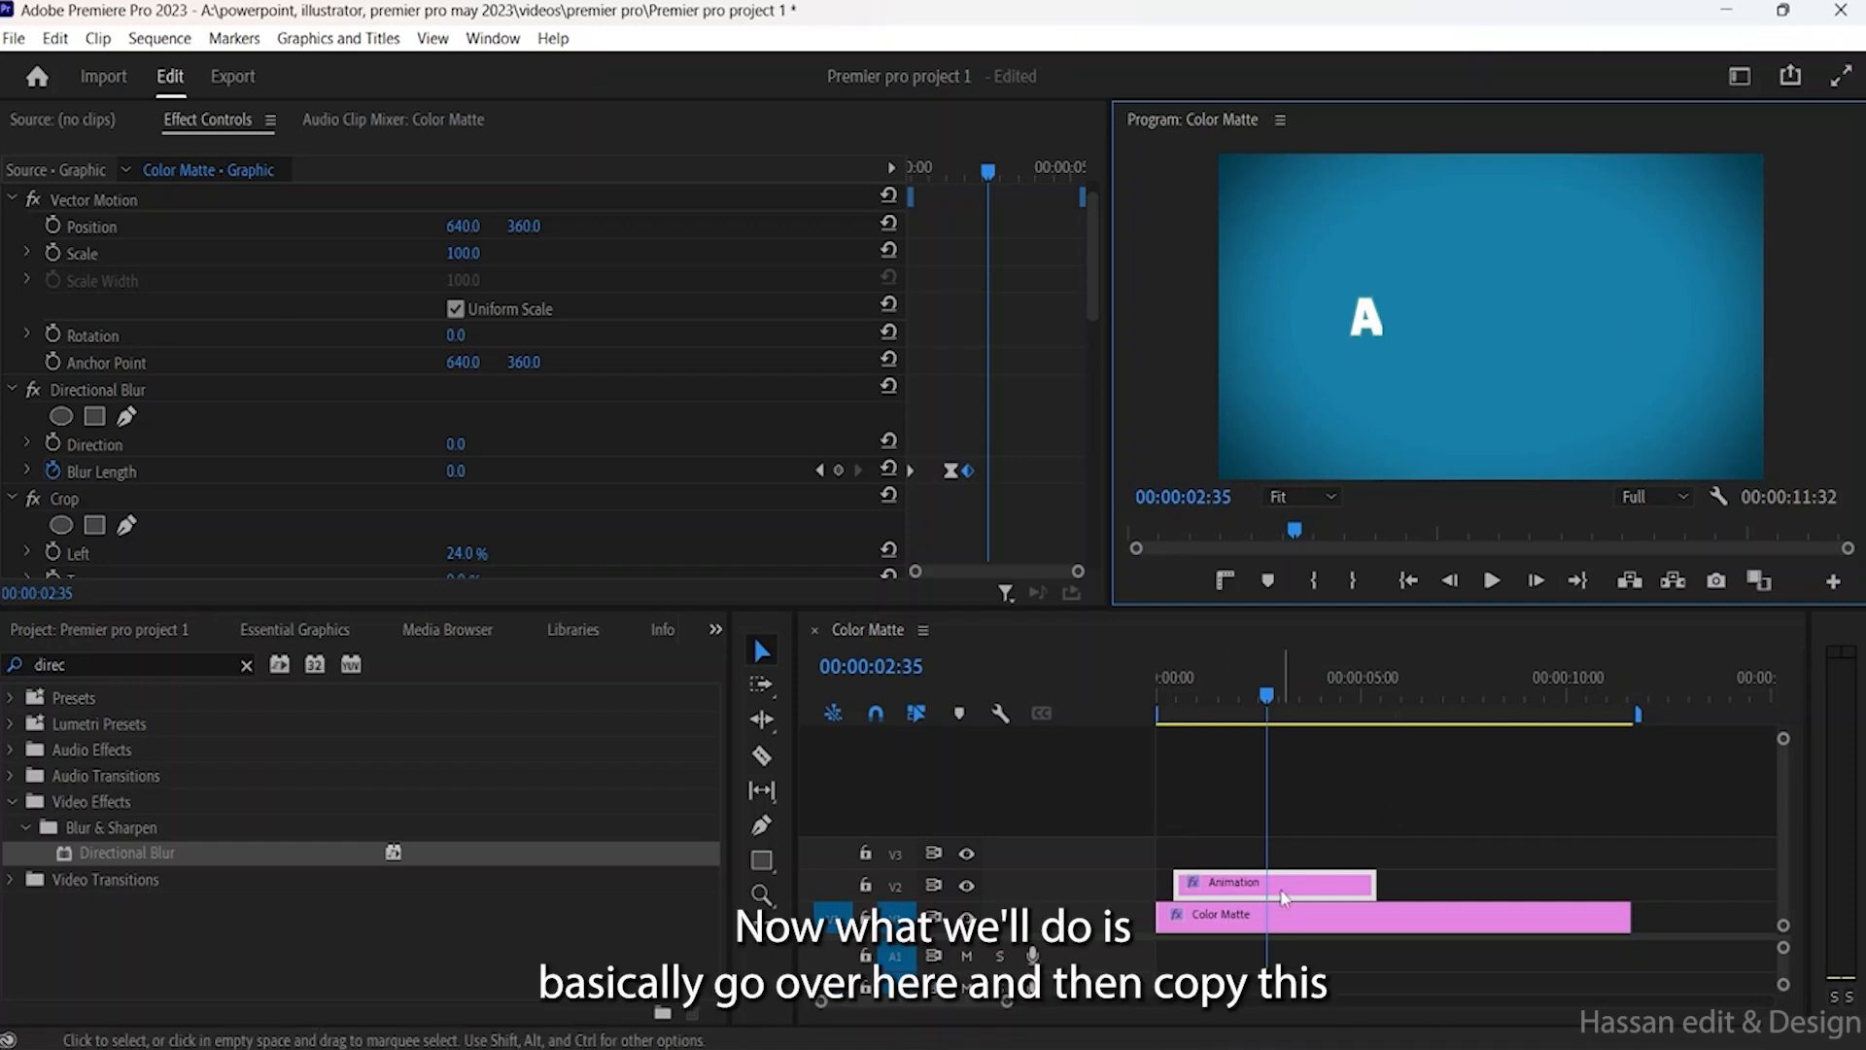
Step: Try pasting a copy of the Animation clip at 00:00:02:35, and undo the paste
{"action": "left_click", "coordinate": [1328, 851]}
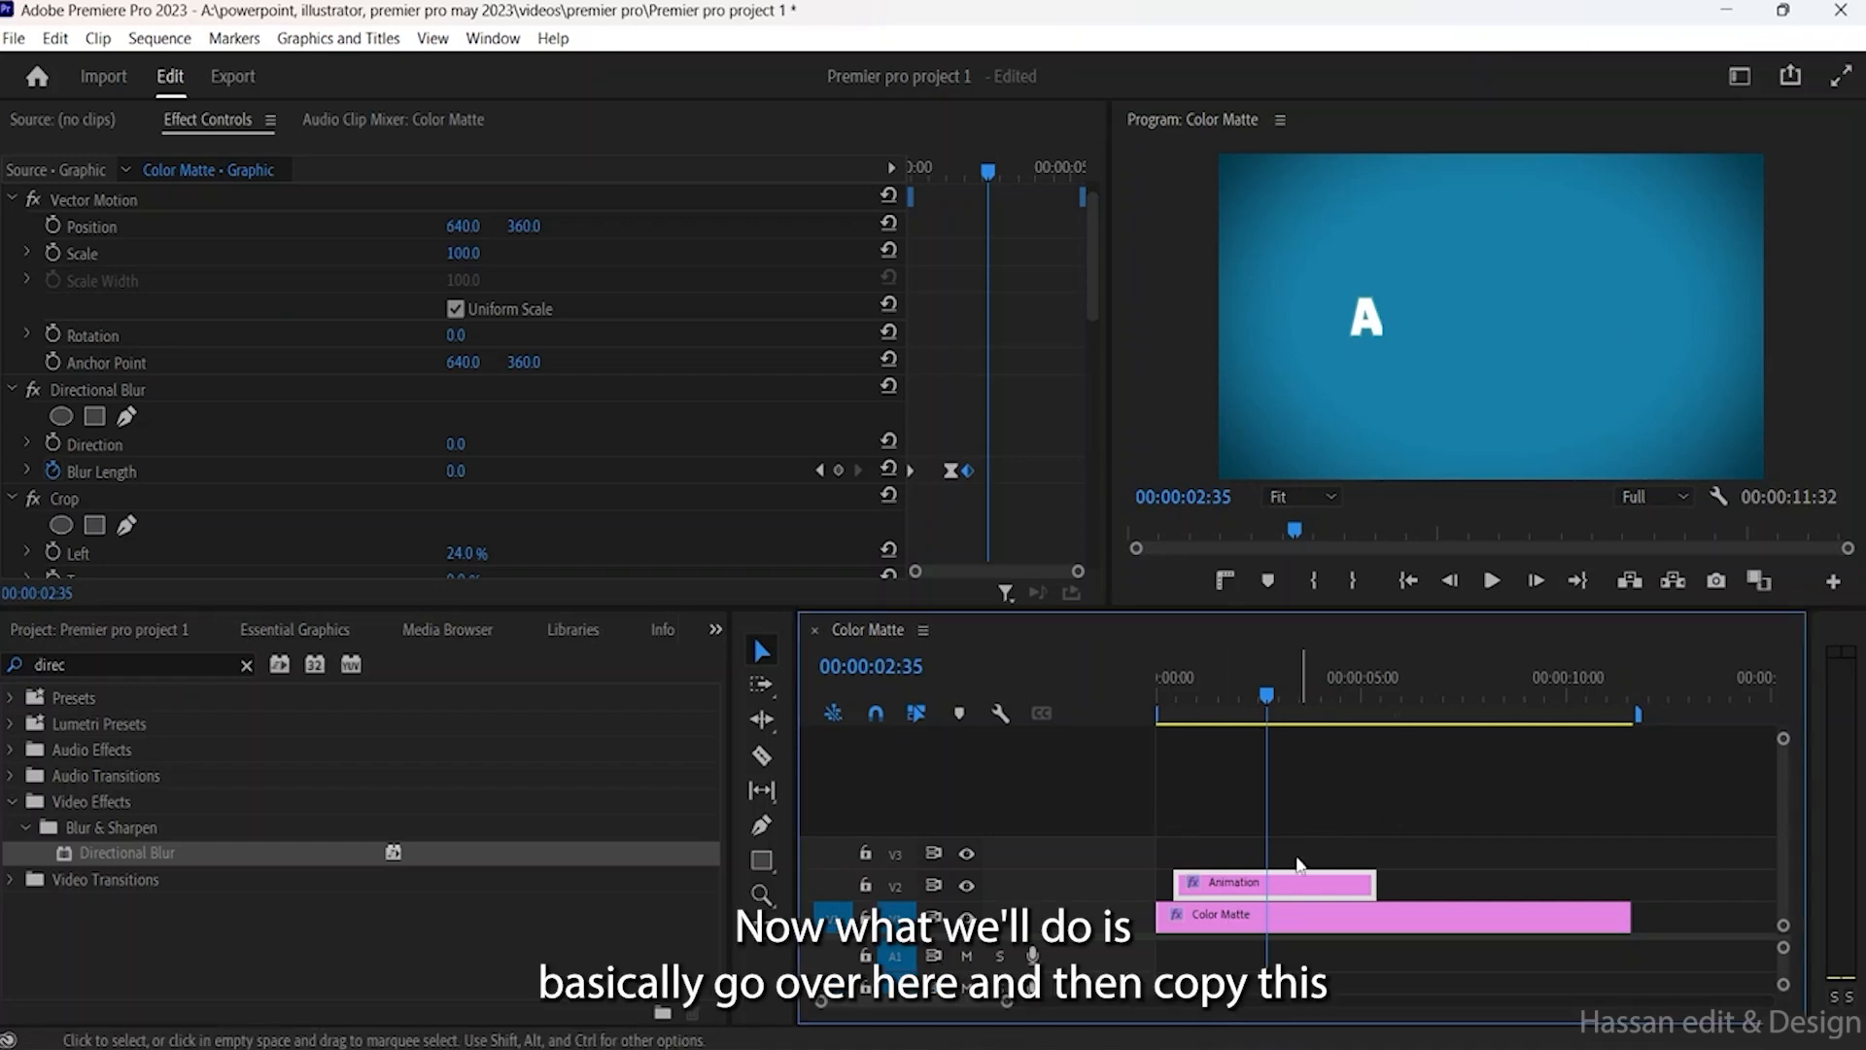
{"action": "left_click", "coordinate": [1308, 856]}
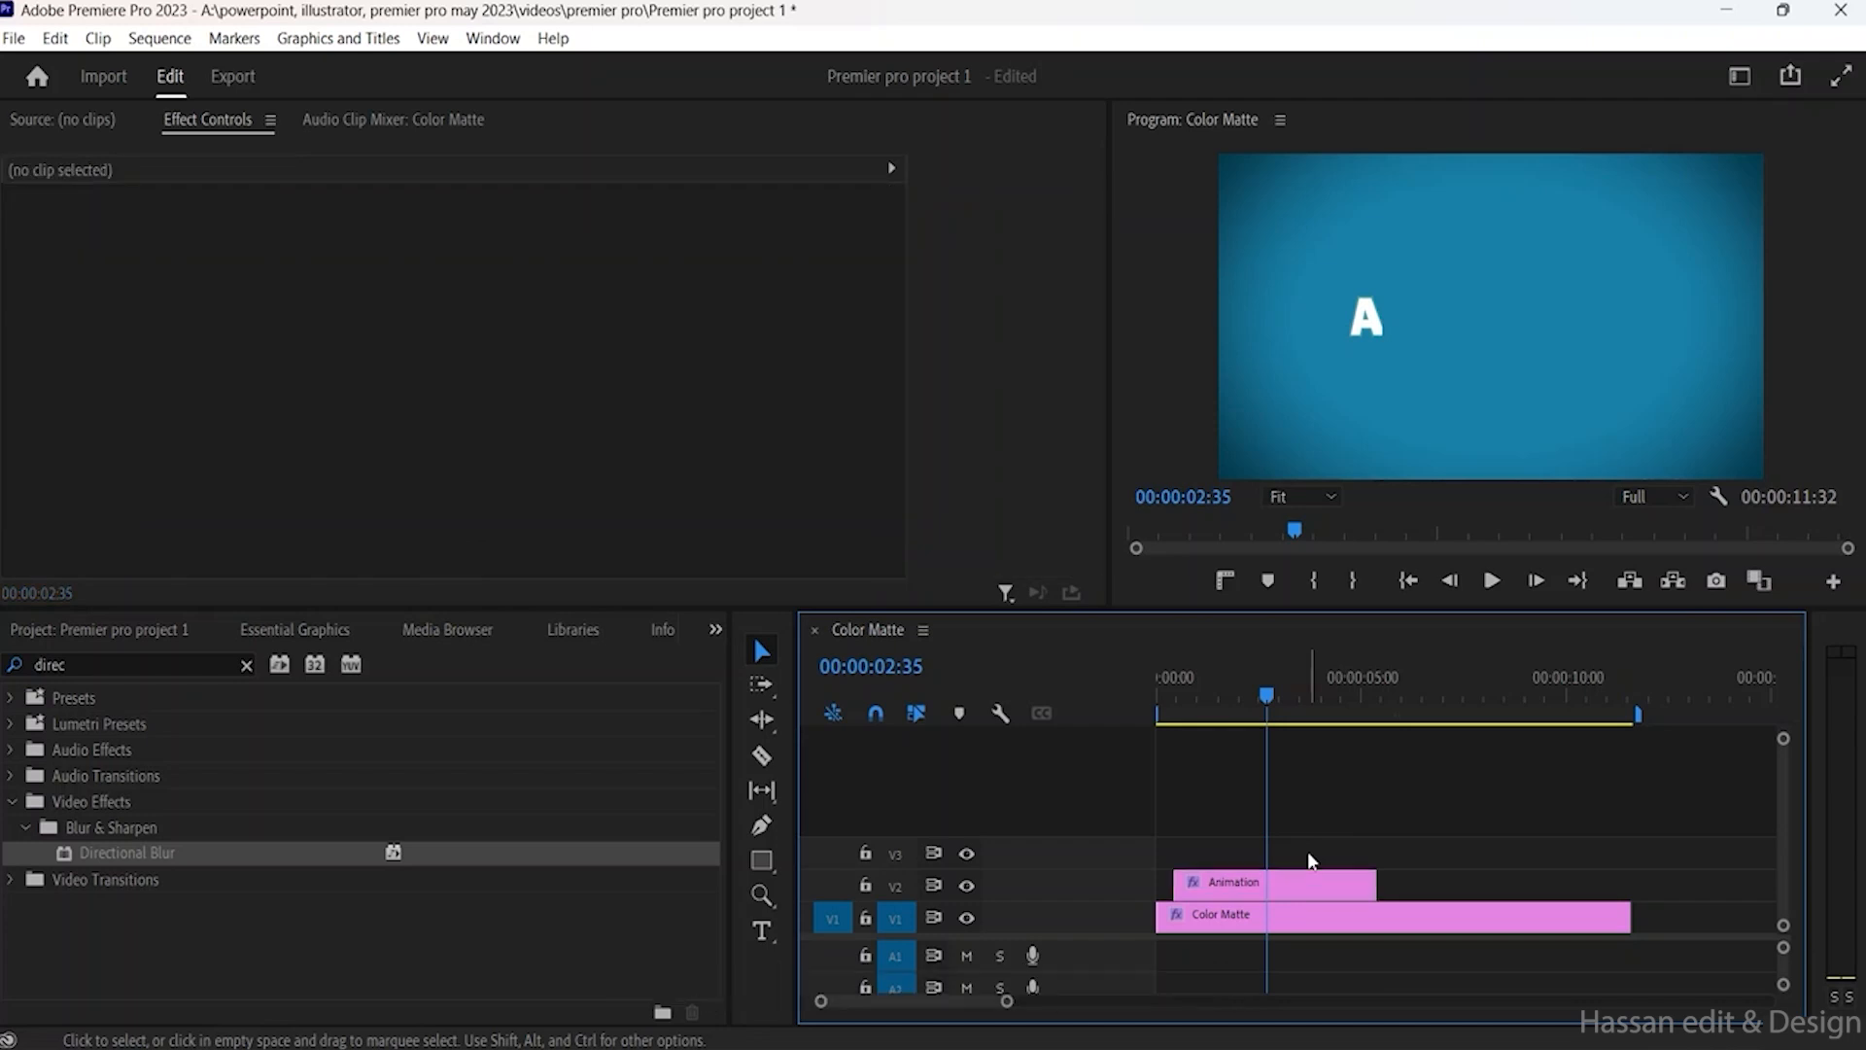
{"action": "key", "text": "ctrl+v"}
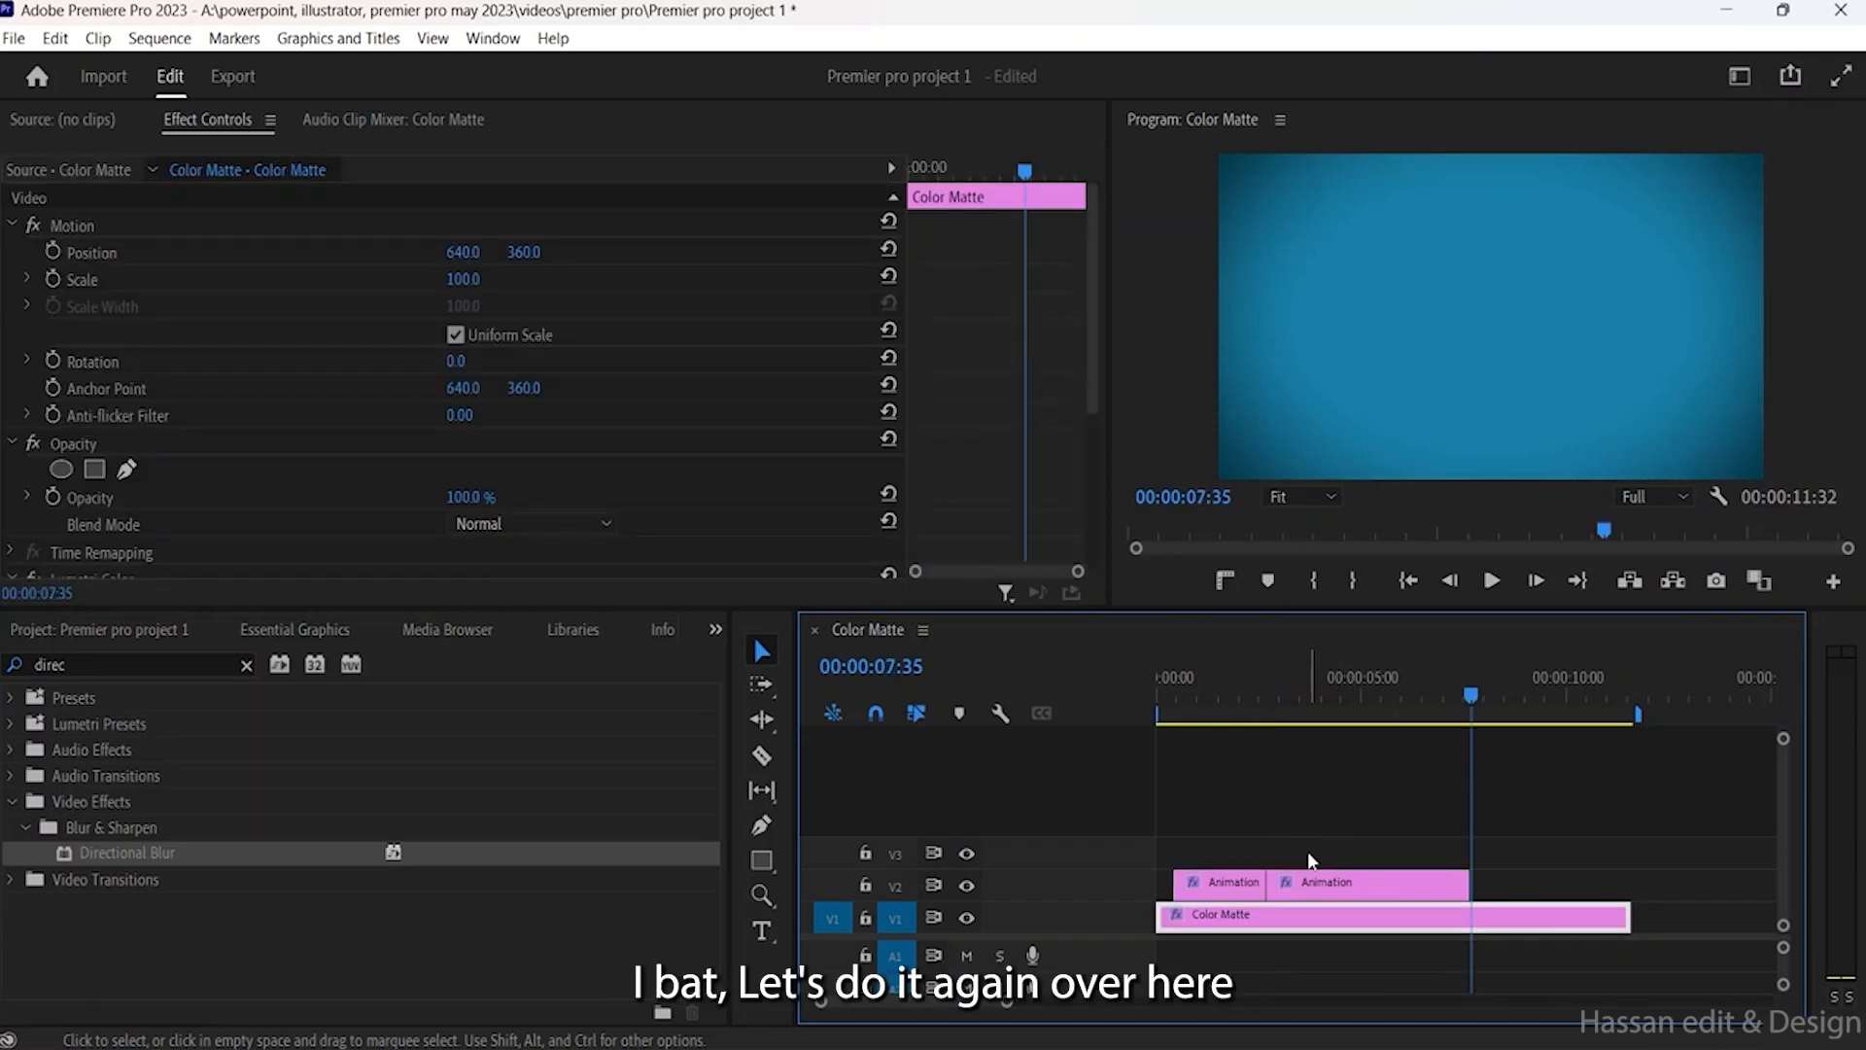
{"action": "key", "text": "ctrl+z"}
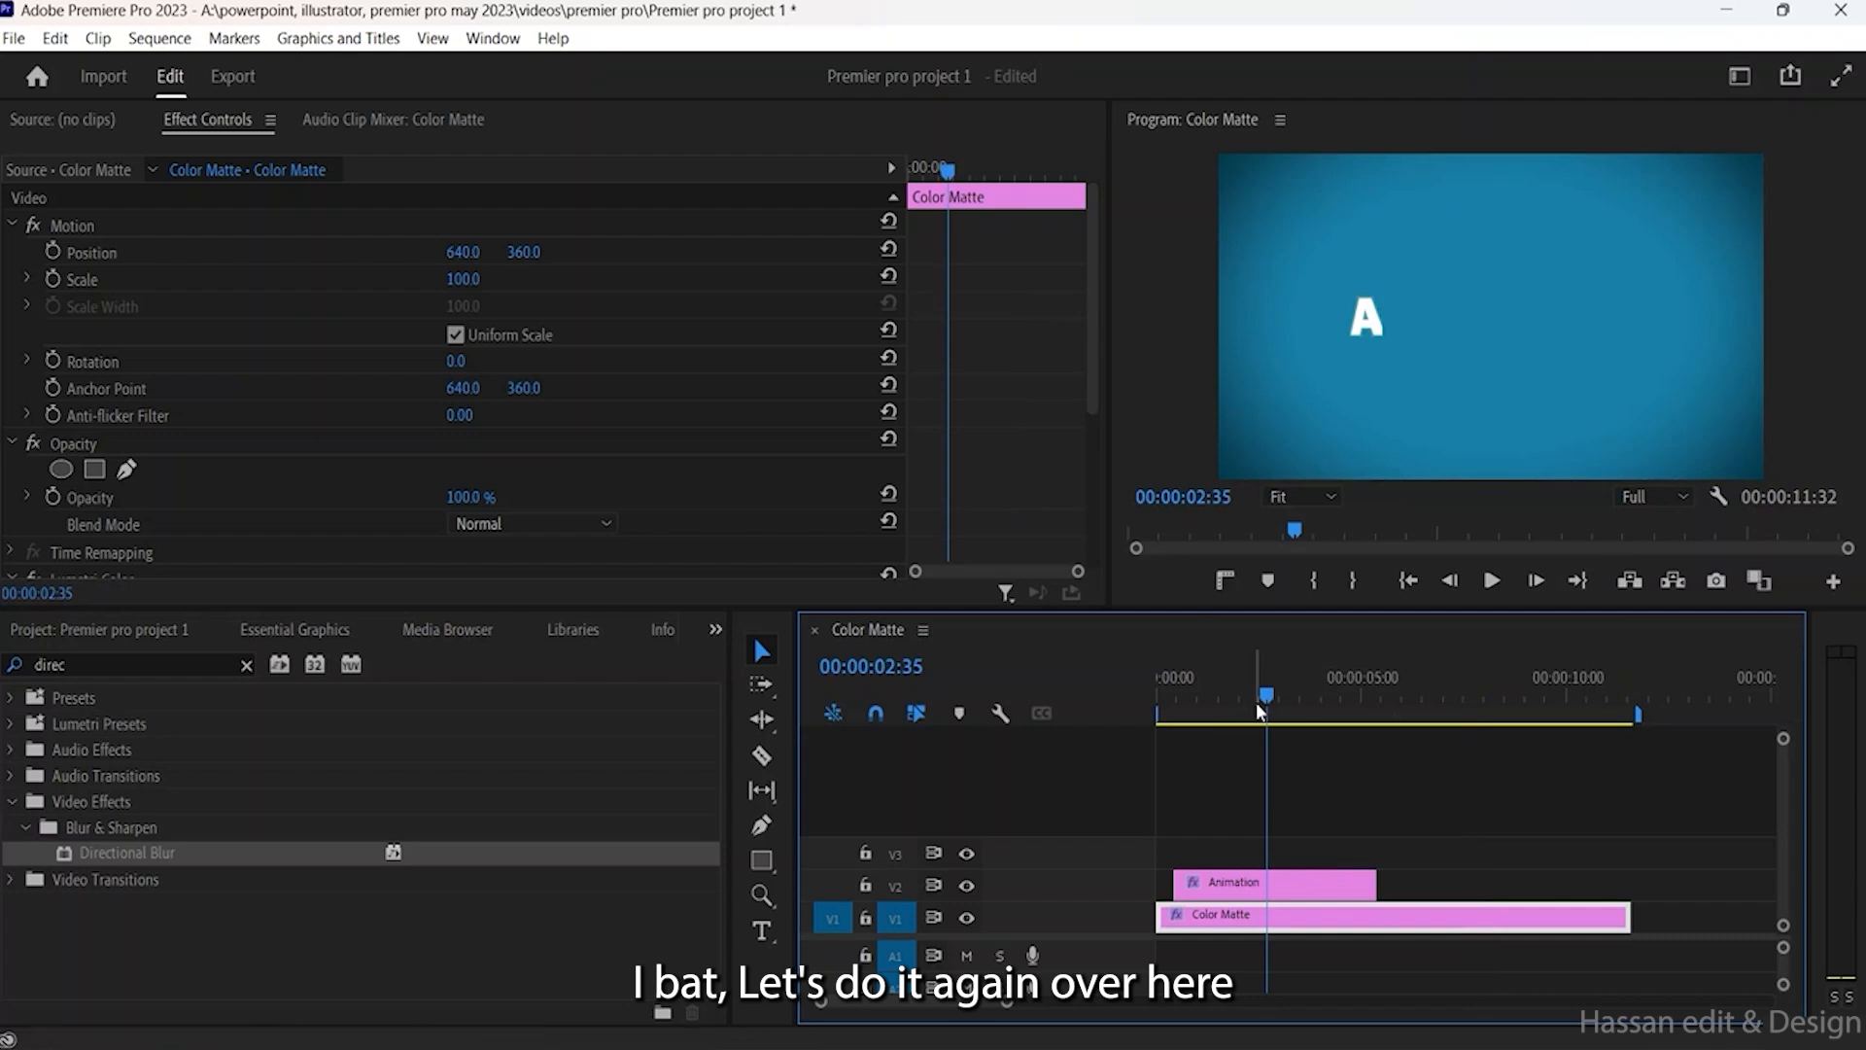
Step: Paste a copy of the Animation clip at 00:00:05:20 and stack it on V3 directly above the original
{"action": "left_click_drag", "start_coordinate": [1267, 702], "coordinate": [1376, 726]}
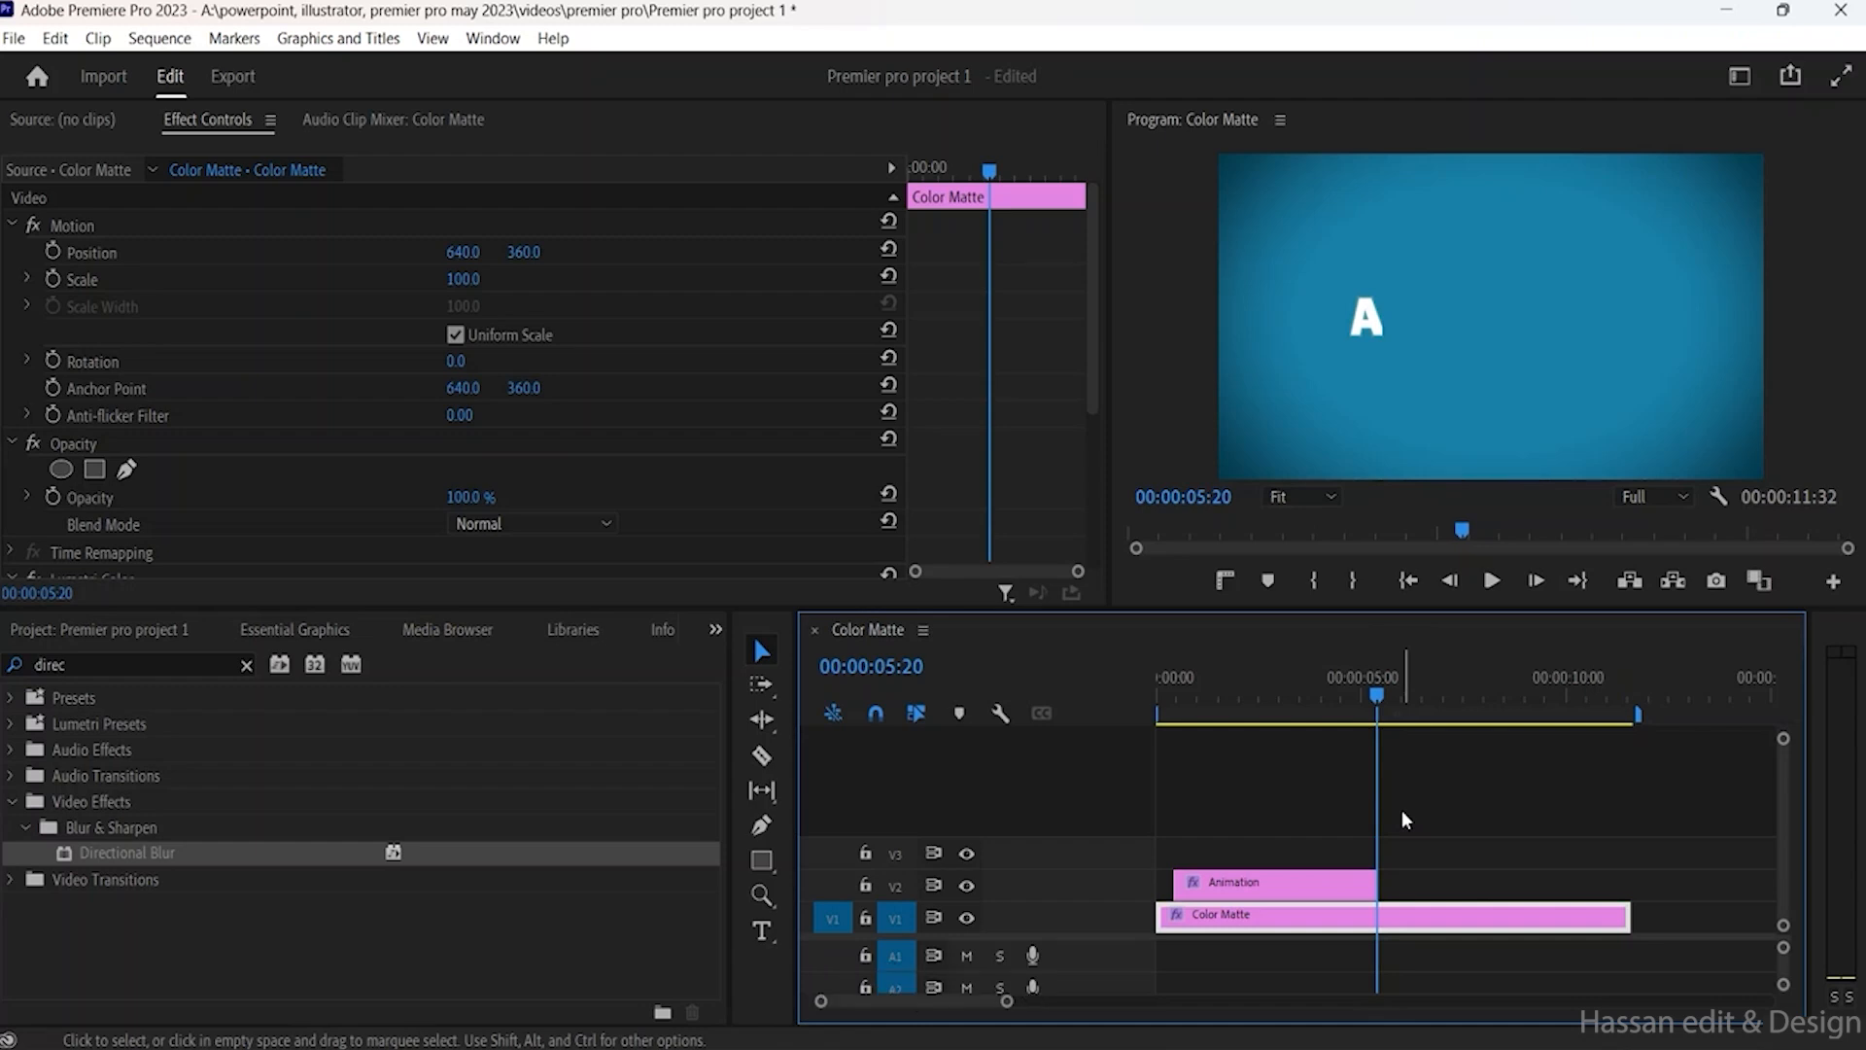
{"action": "key", "text": "ctrl+v"}
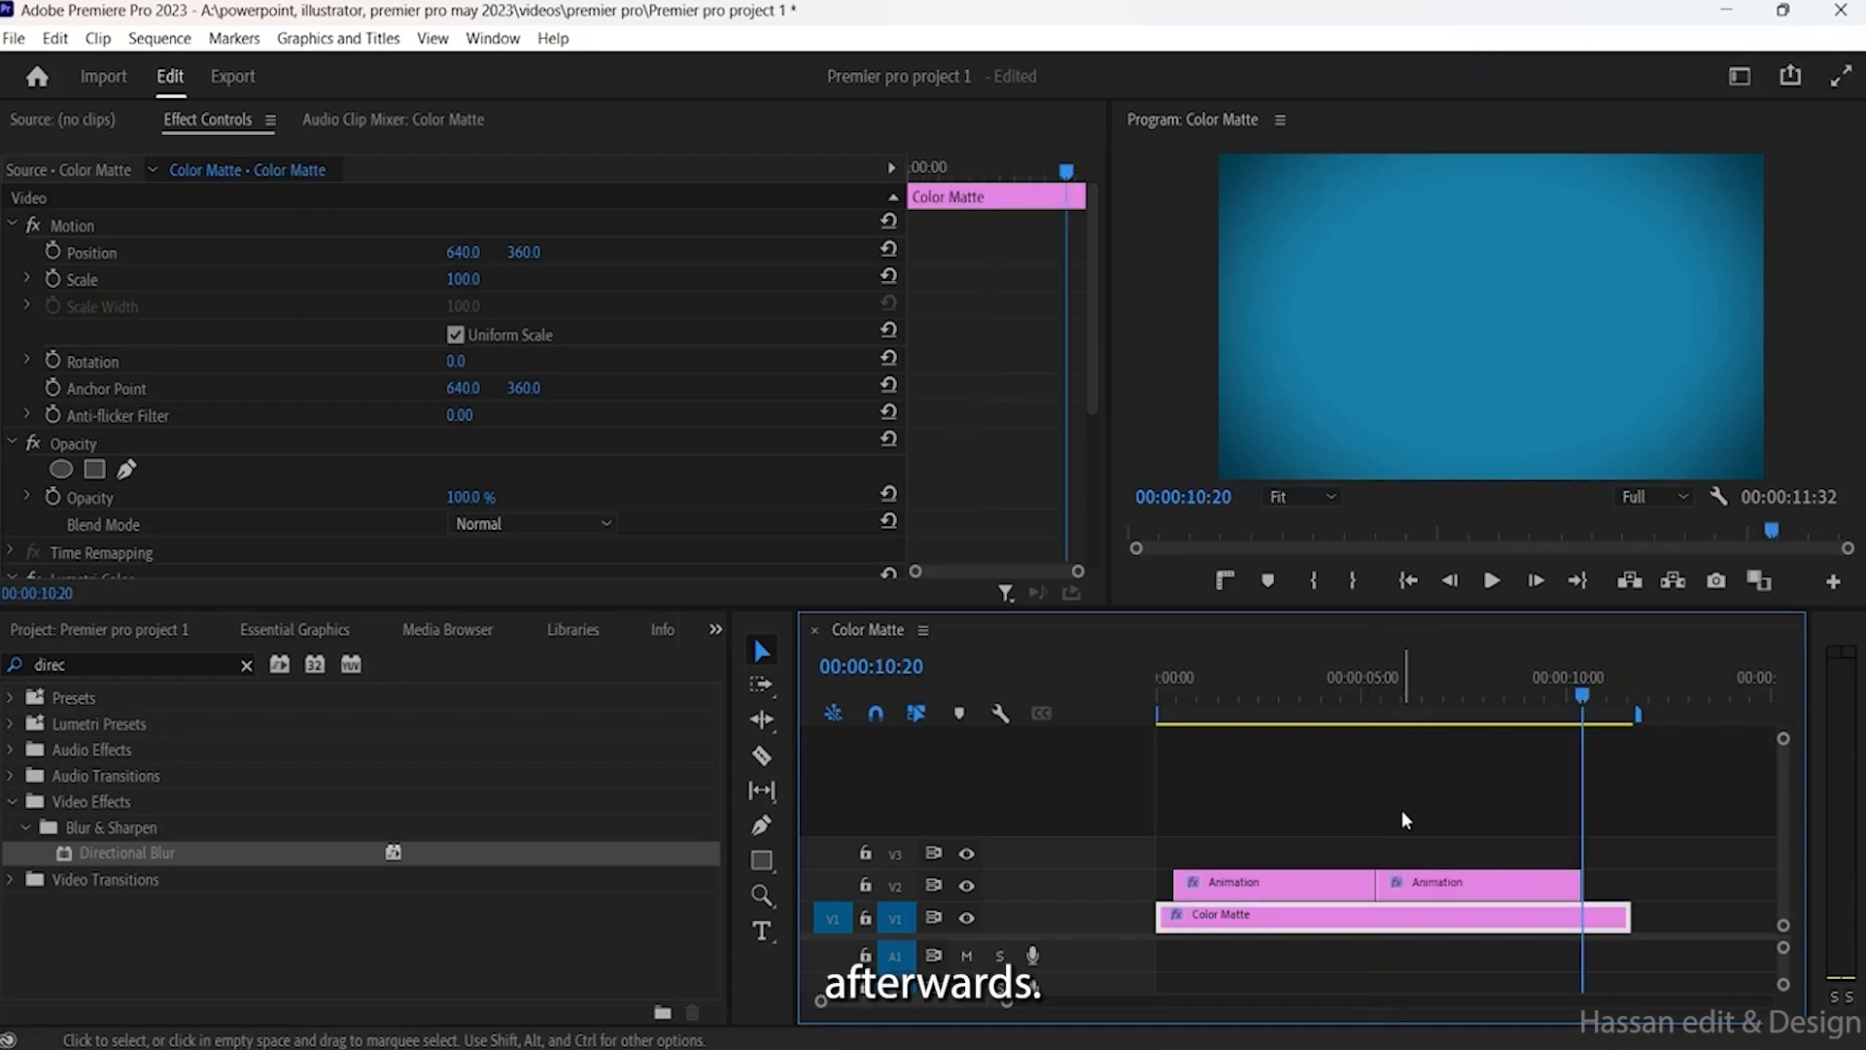
{"action": "left_click_drag", "start_coordinate": [1438, 871], "coordinate": [1269, 868]}
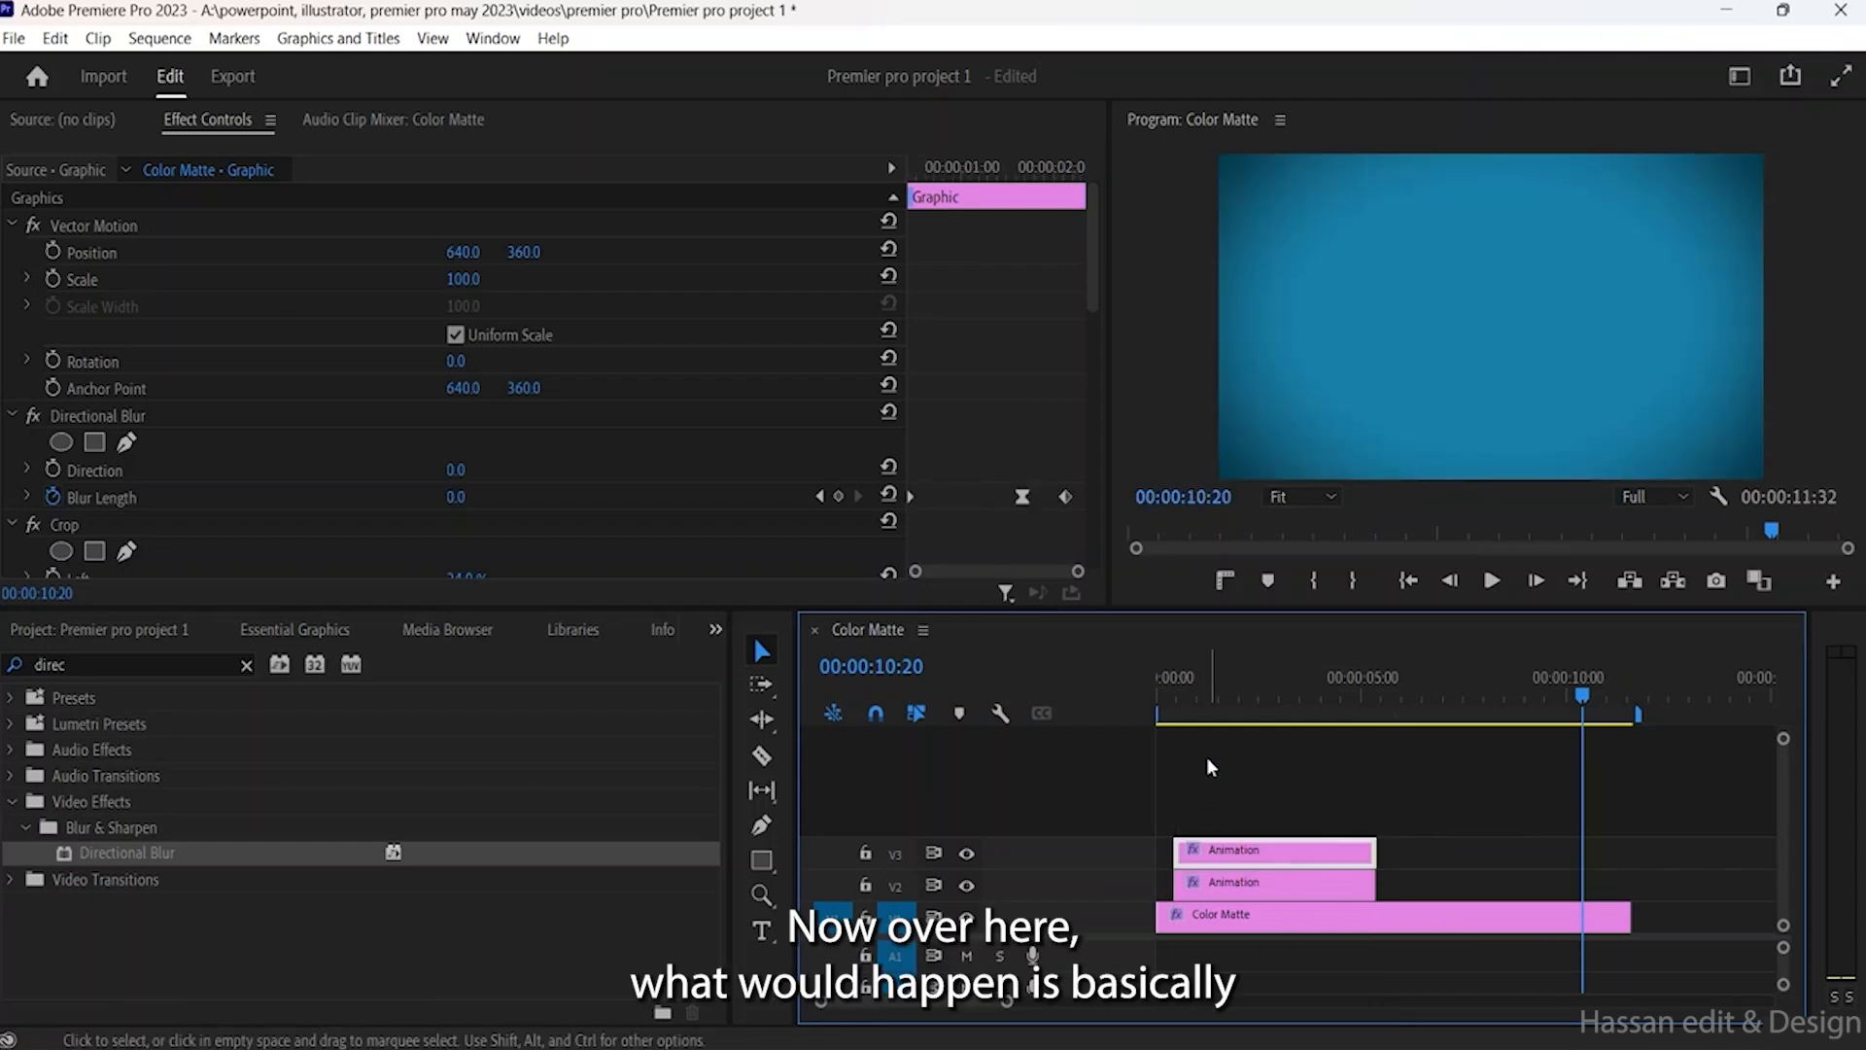
Step: Play the stacked Animation clips from 00:00:00:24 until the letter A has fully settled
{"action": "left_click", "coordinate": [1186, 716]}
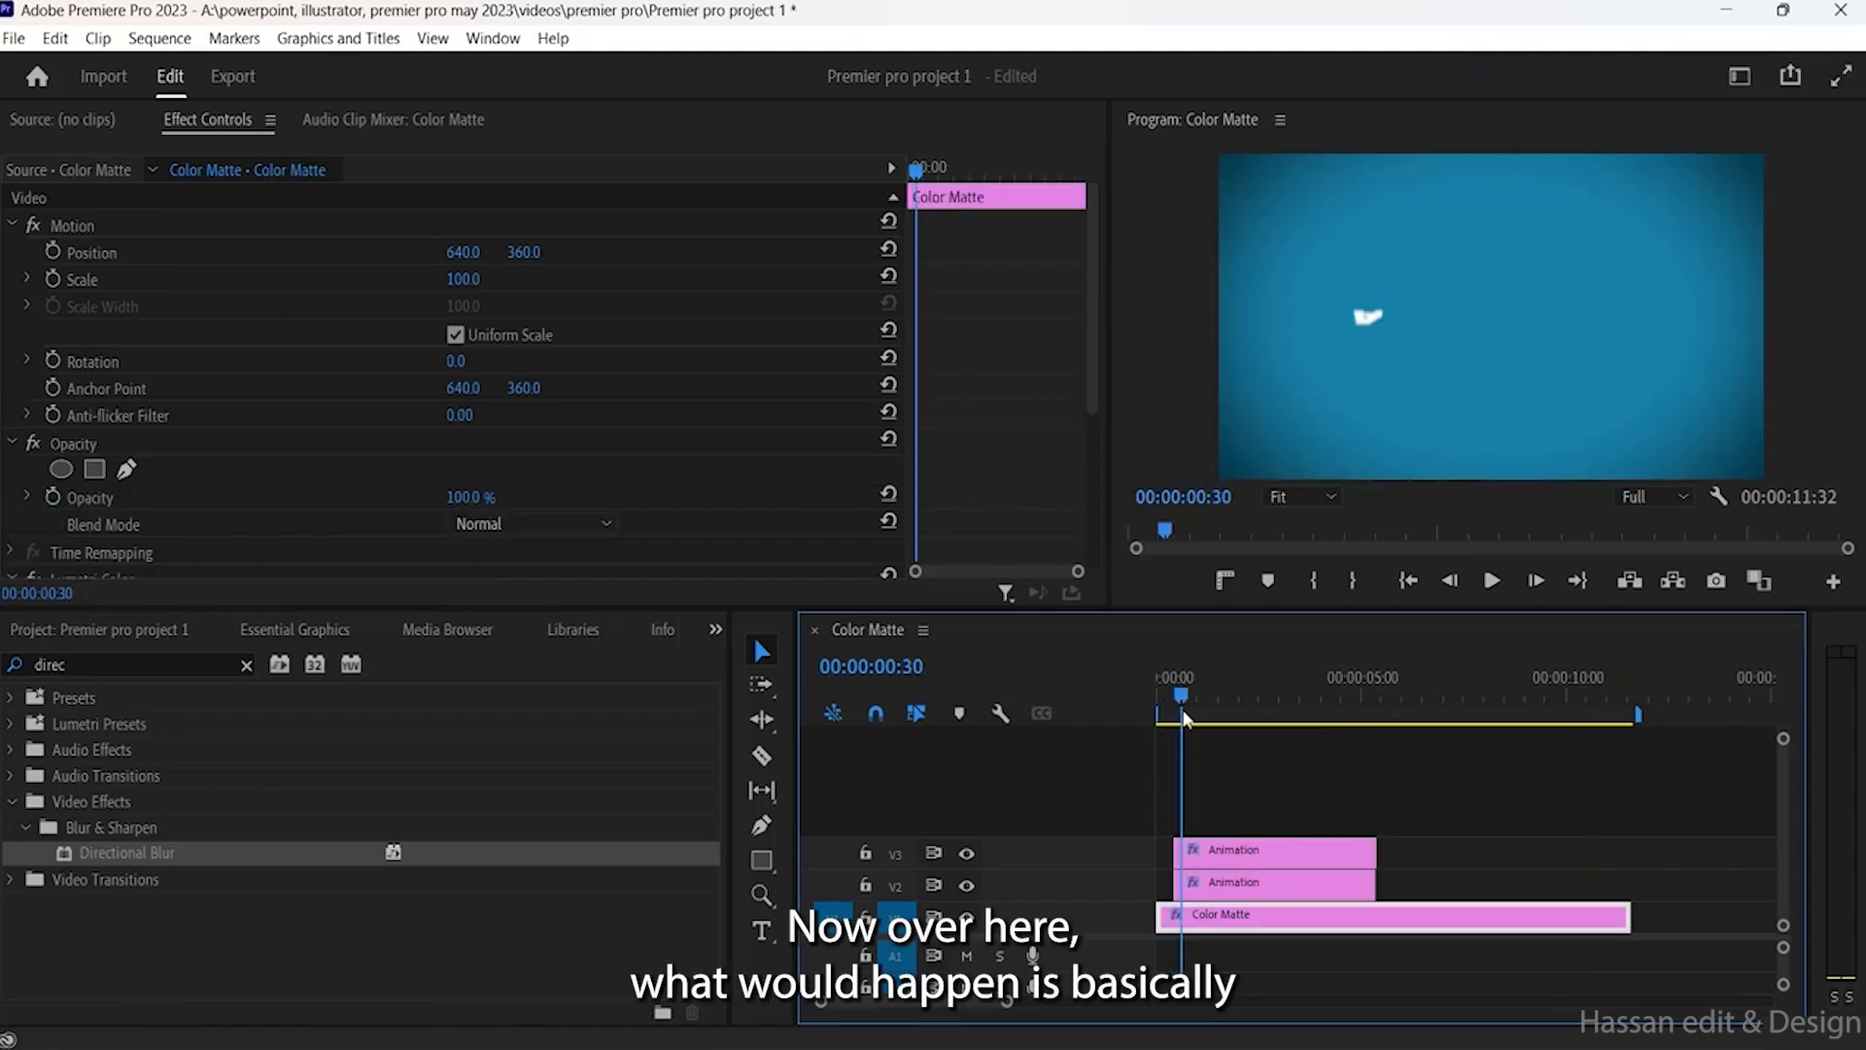
{"action": "left_click_drag", "start_coordinate": [1180, 713], "coordinate": [1177, 714]}
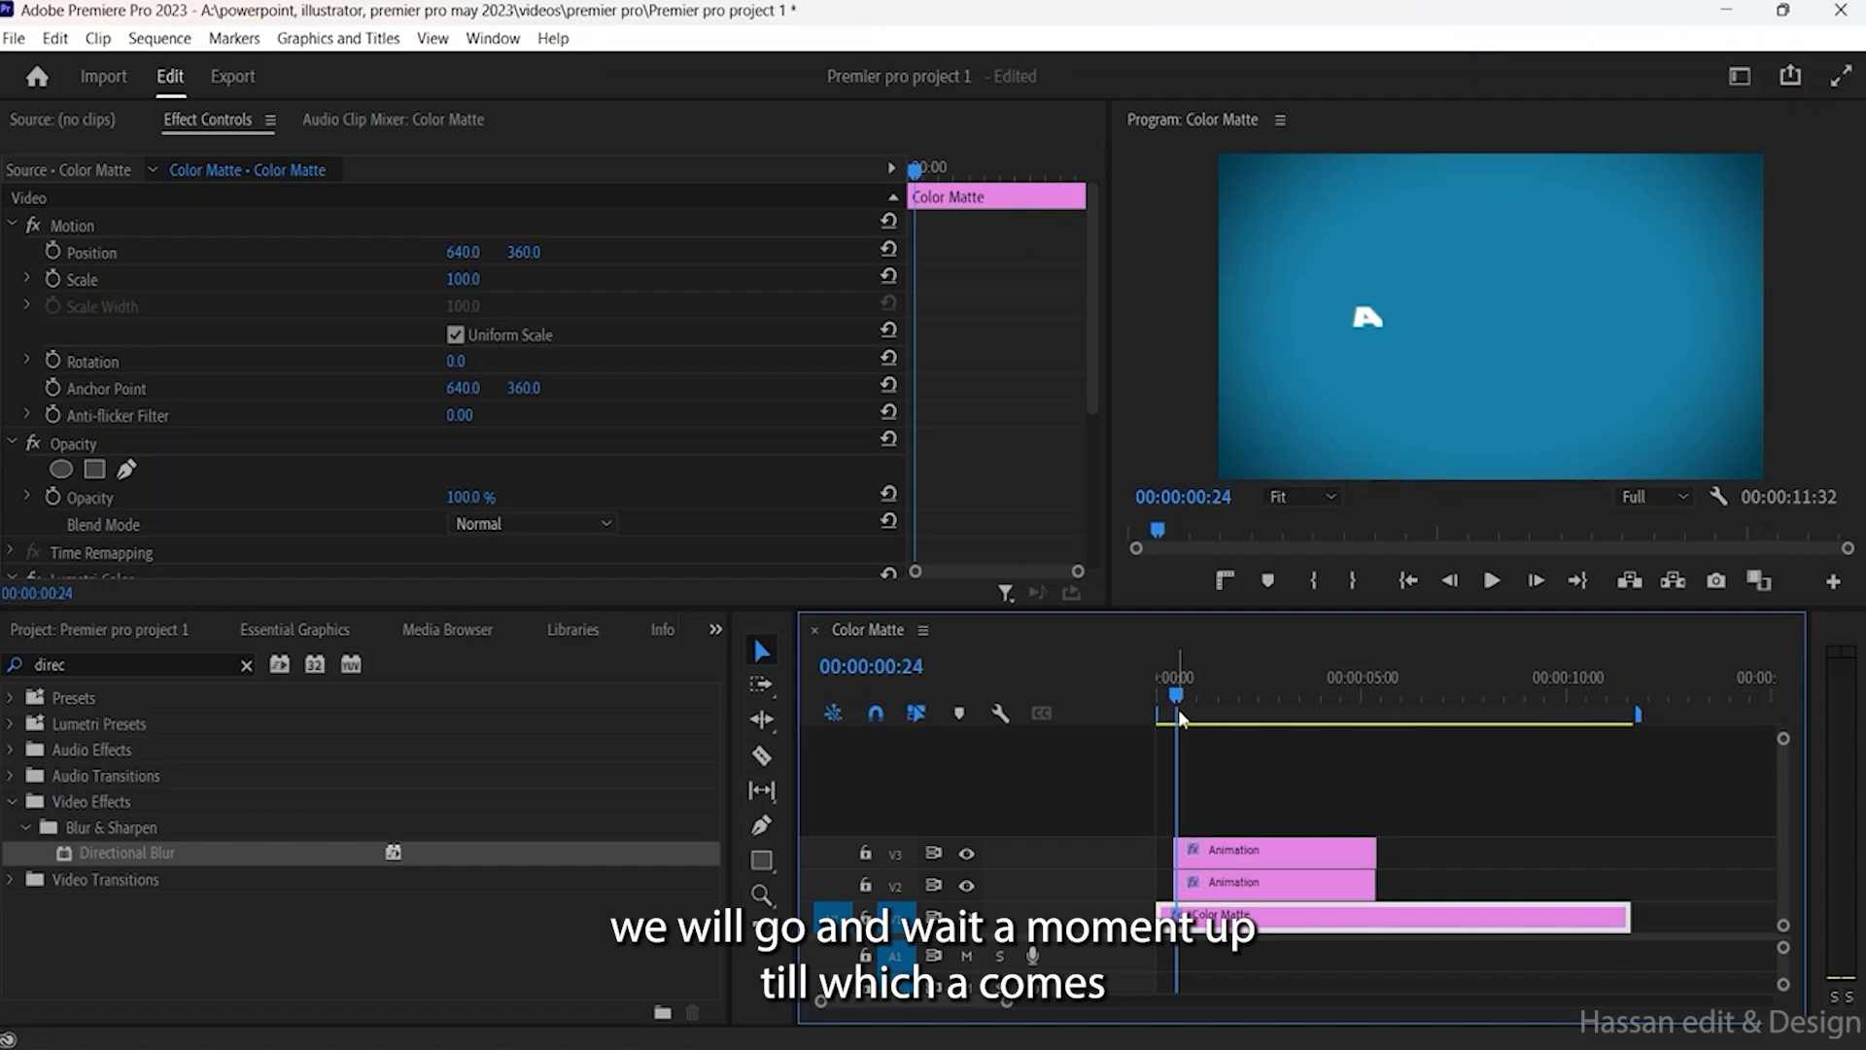
{"action": "key", "text": "space"}
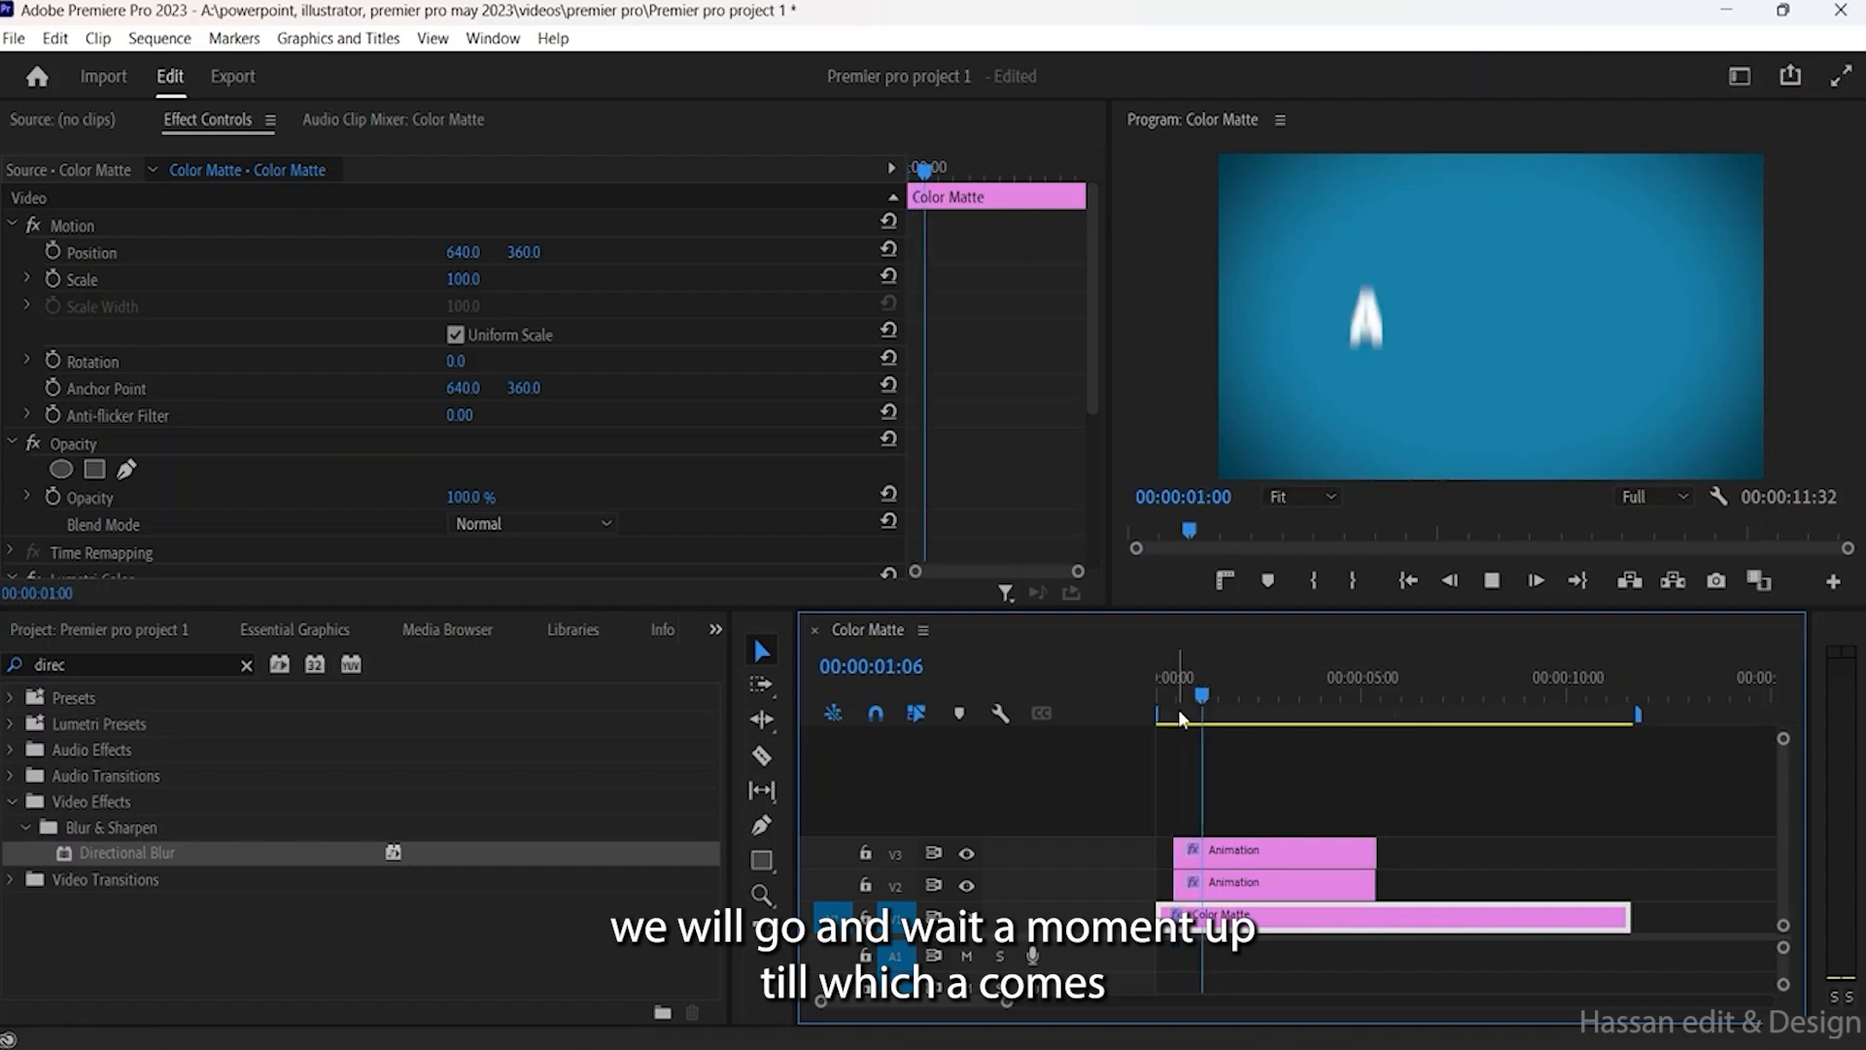
{"action": "key", "text": "space"}
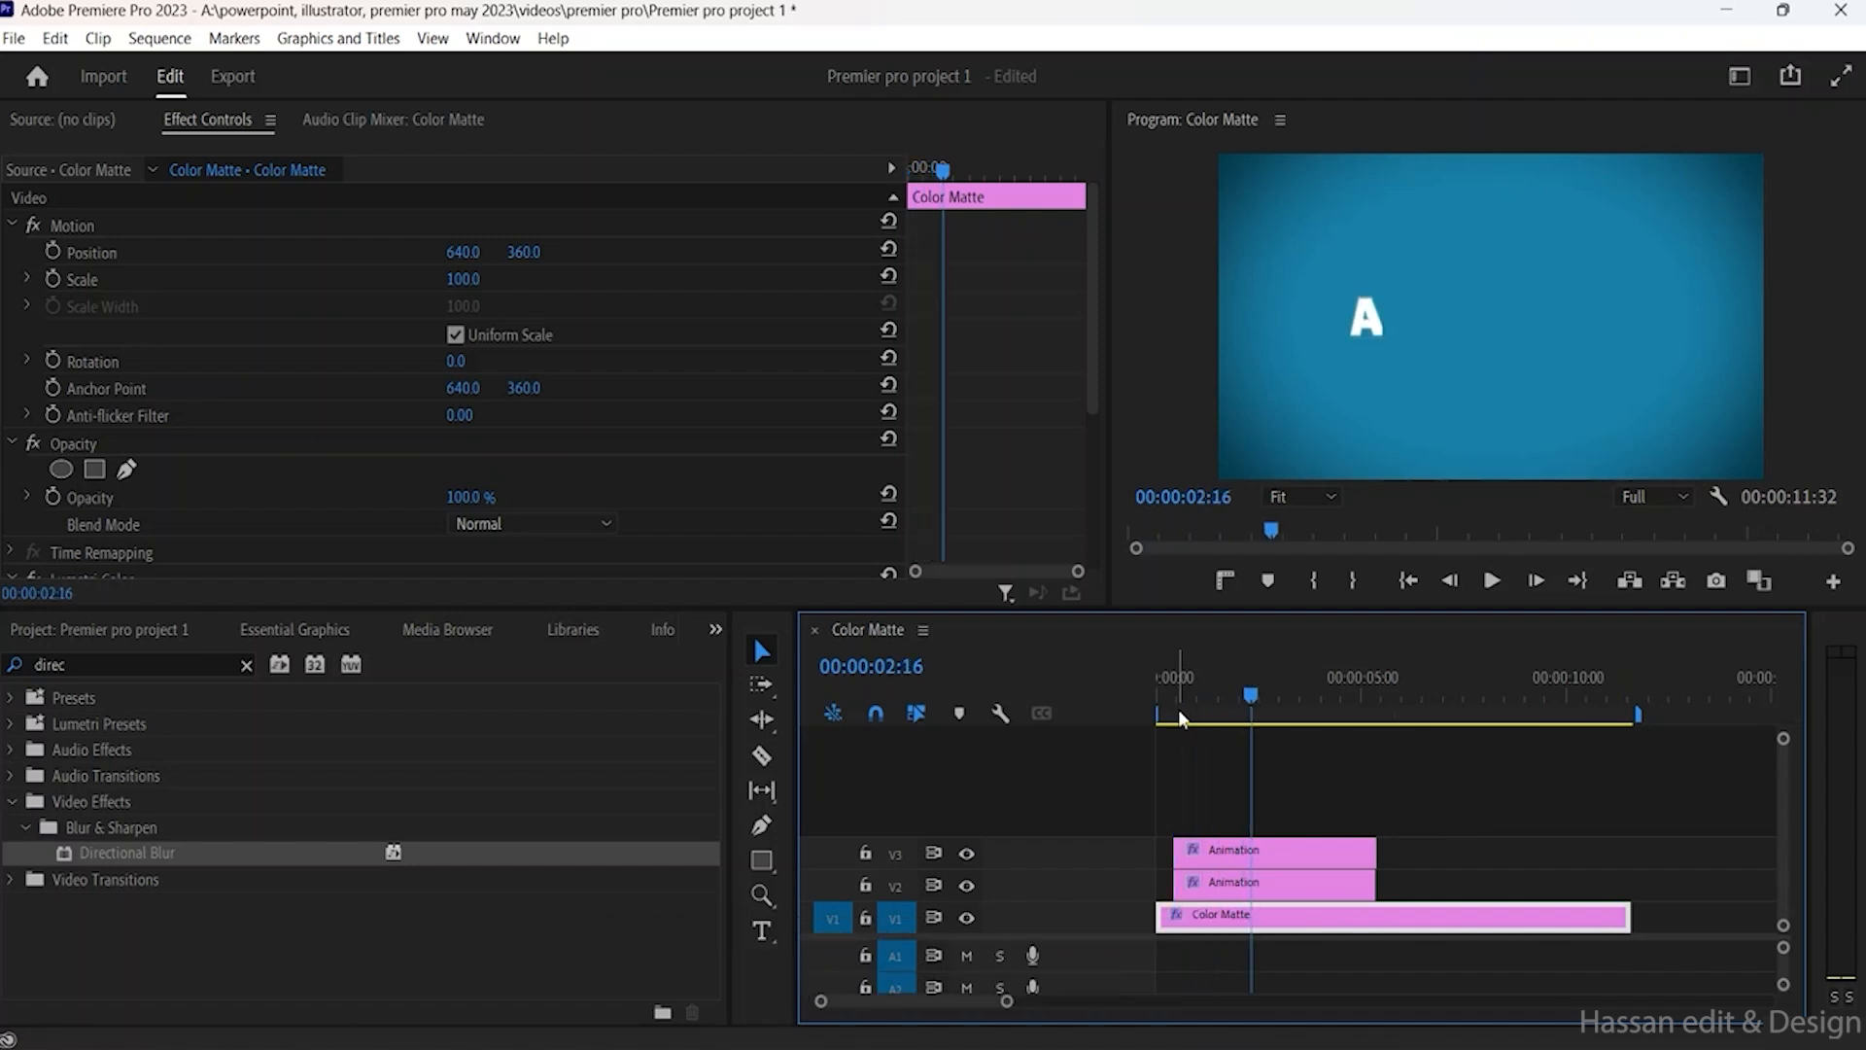
Step: Try starting the V3 Animation copy later than the V2 clip, check the playback, and realign the copy directly above V2
{"action": "left_click_drag", "start_coordinate": [1312, 847], "coordinate": [1345, 857]}
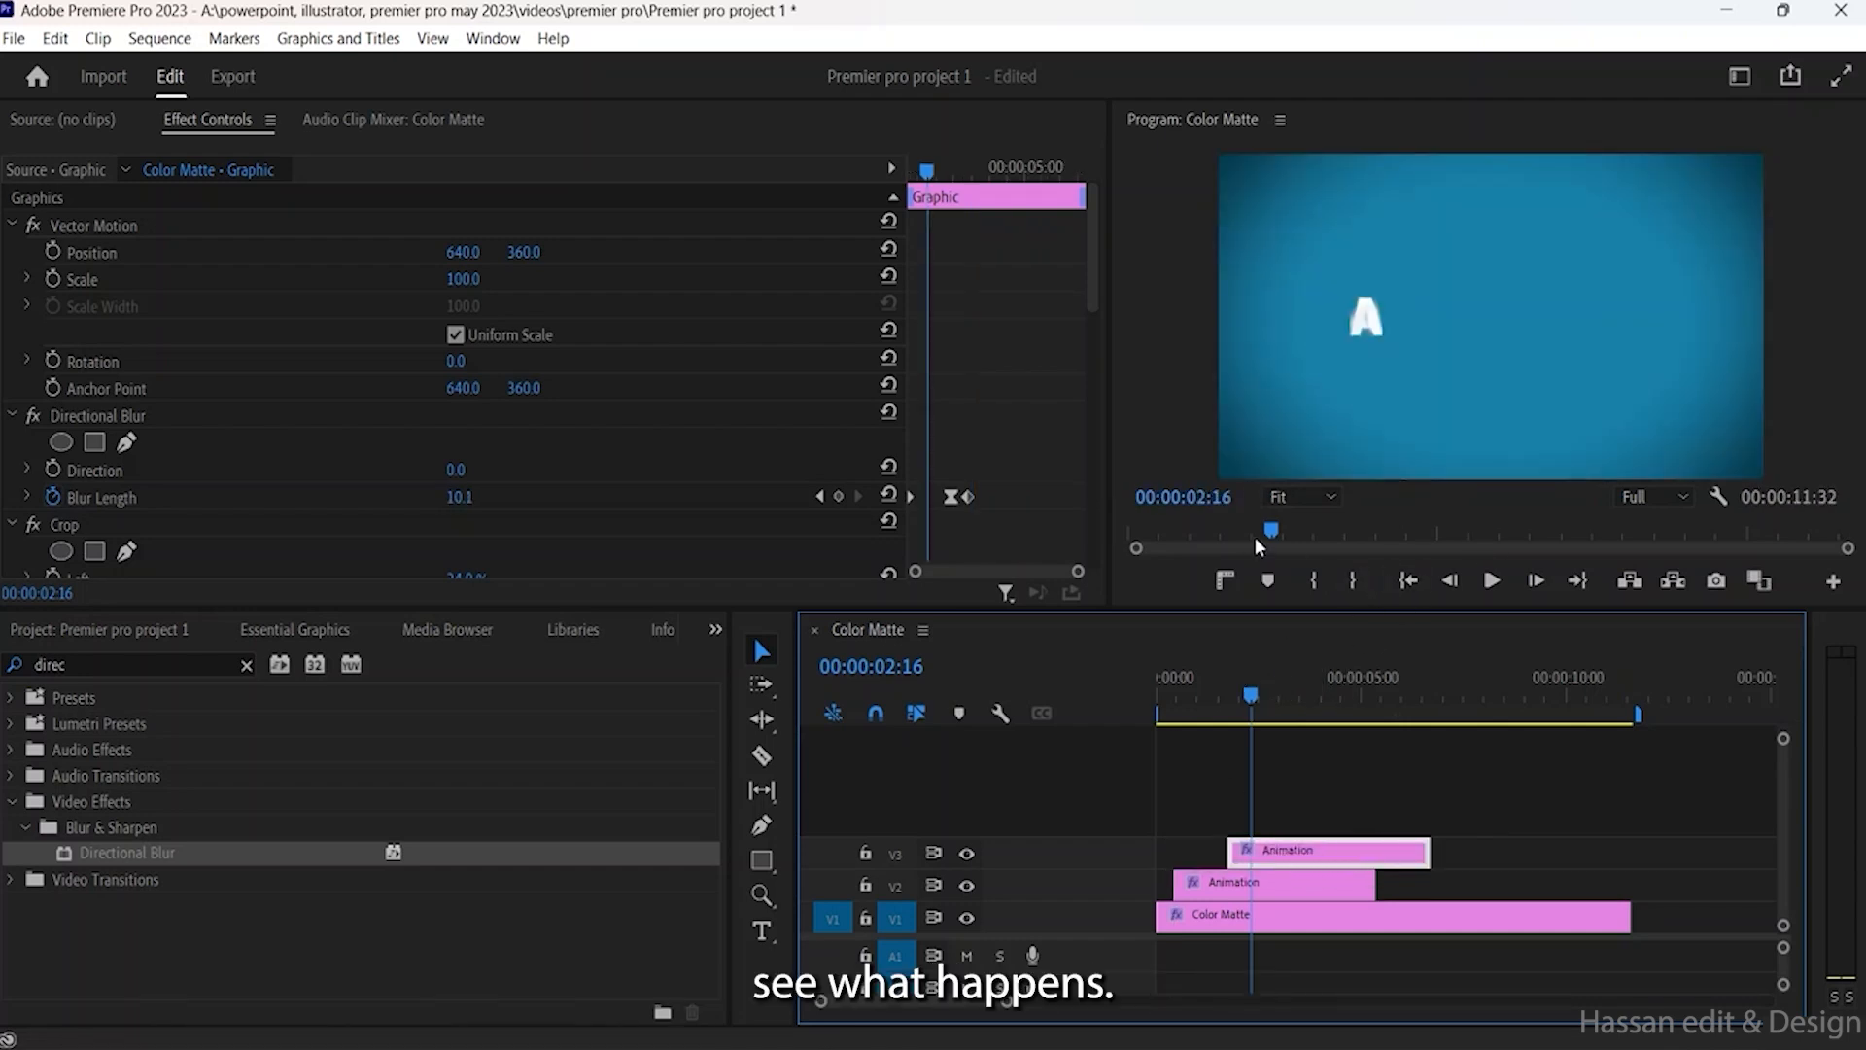
{"action": "left_click", "coordinate": [1222, 536]}
{"action": "left_click", "coordinate": [1501, 580]}
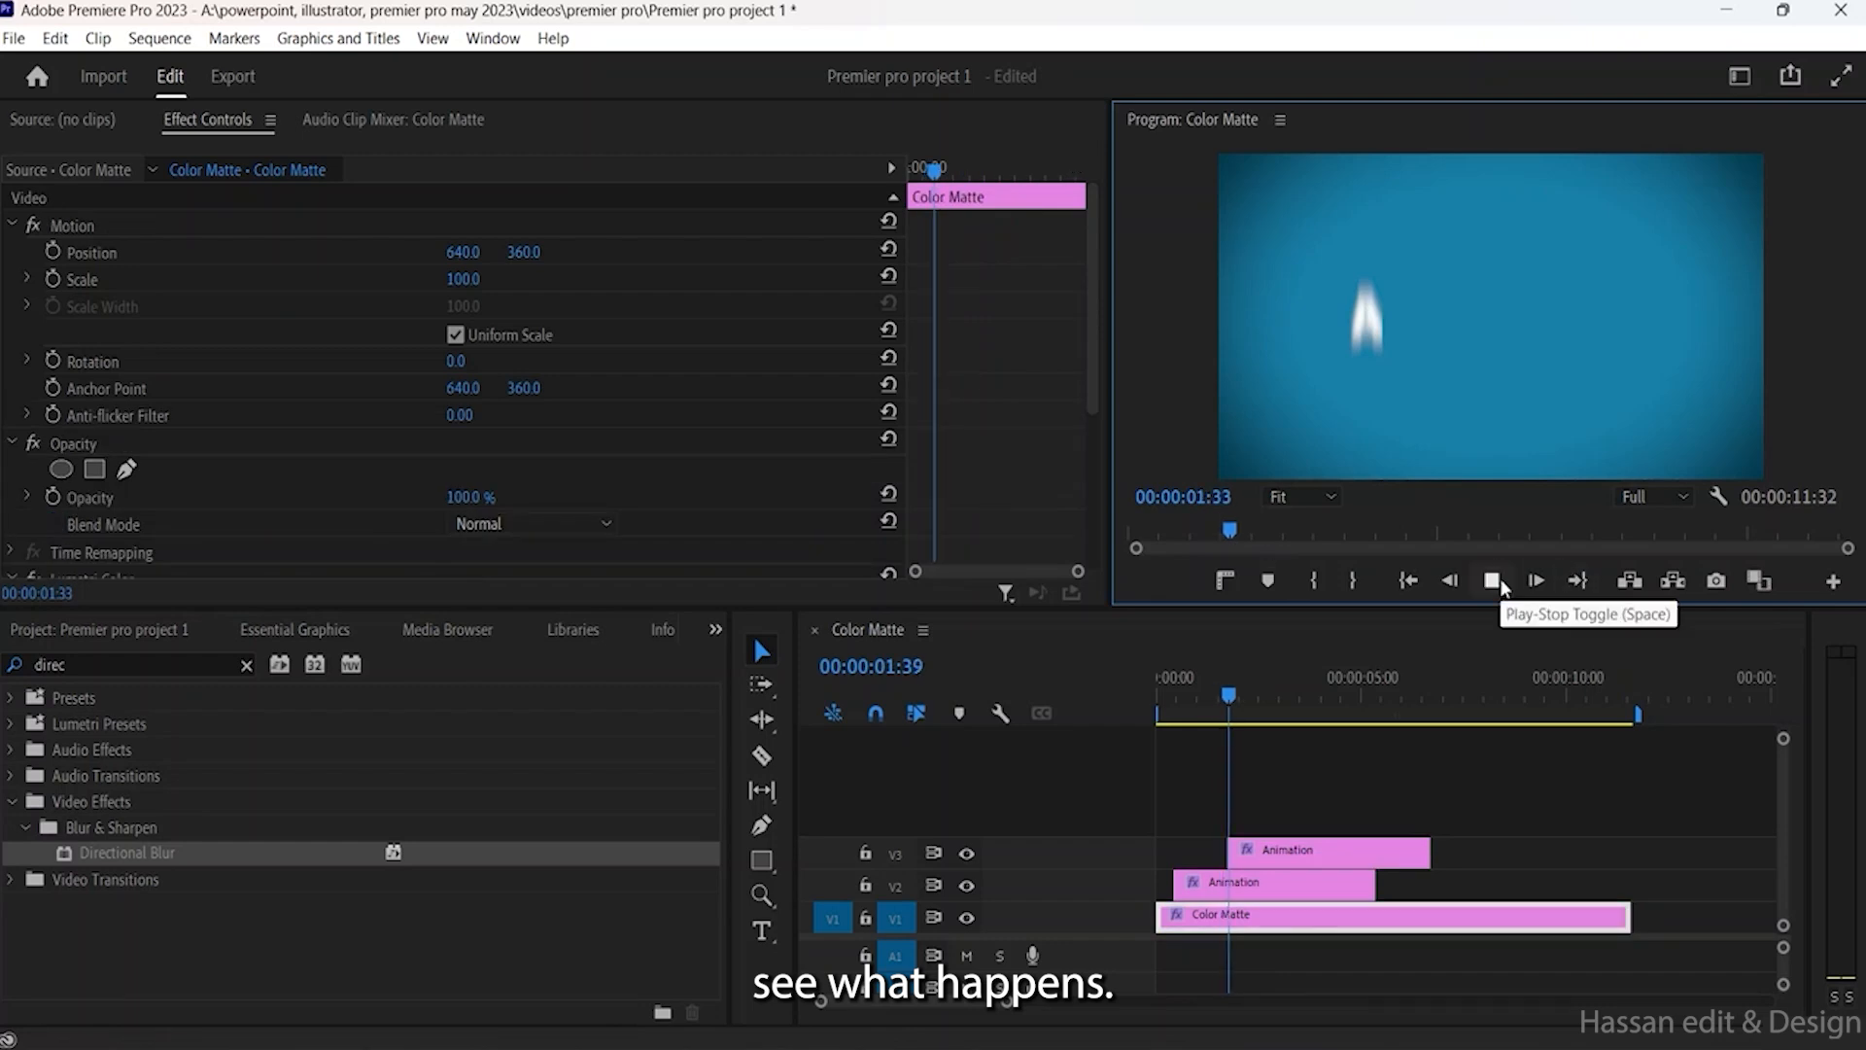
{"action": "left_click", "coordinate": [1500, 579]}
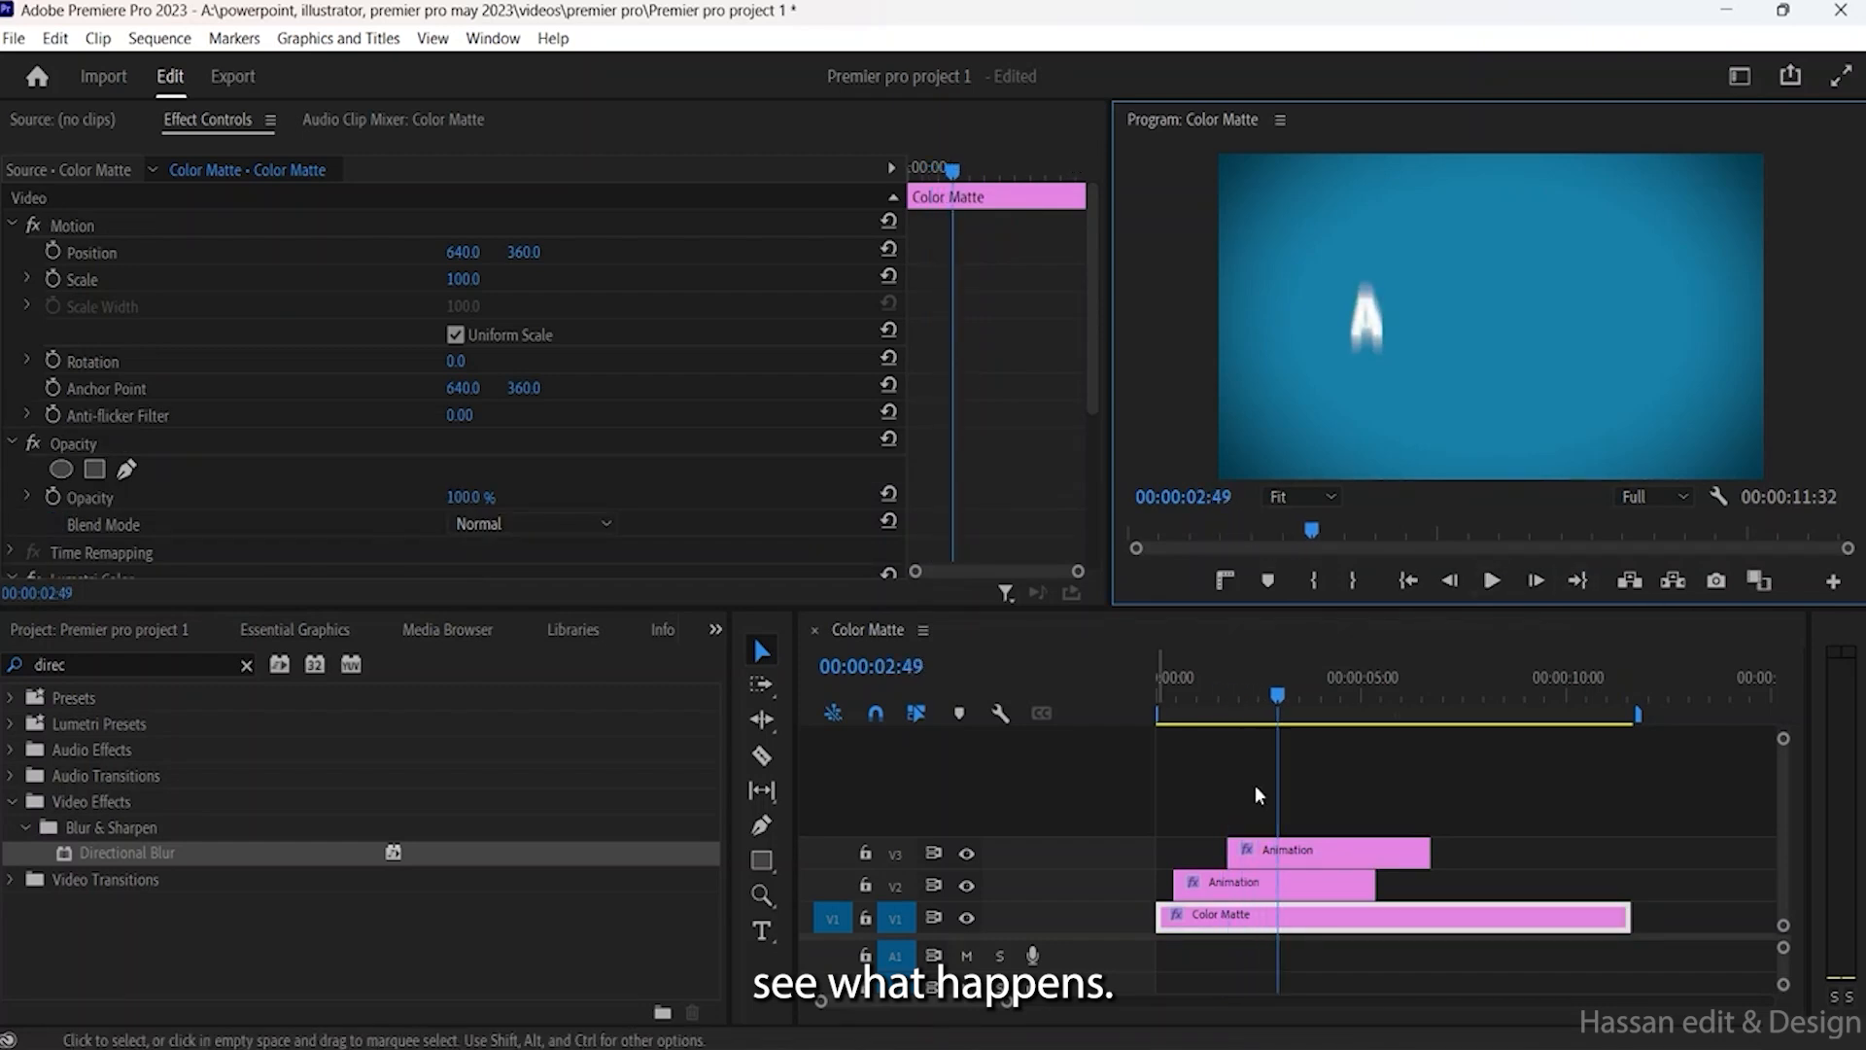
{"action": "left_click", "coordinate": [1300, 855]}
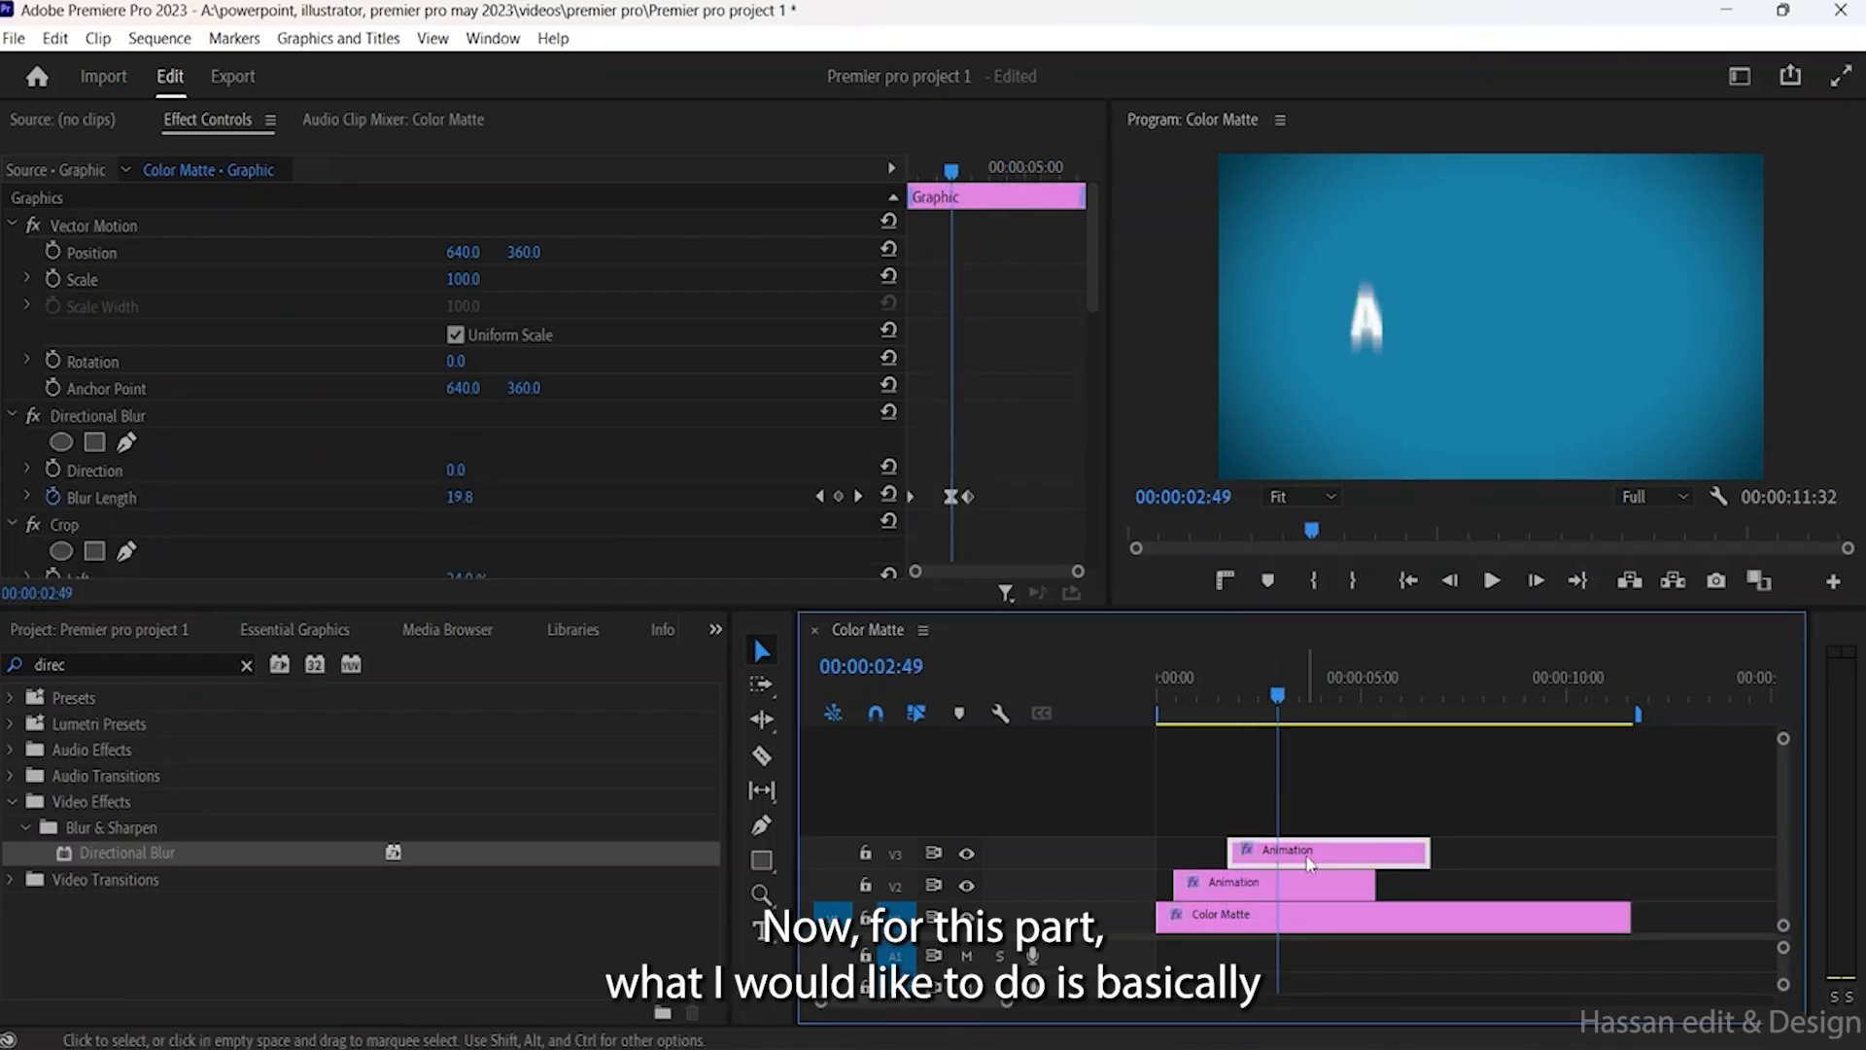
{"action": "left_click_drag", "start_coordinate": [1307, 855], "coordinate": [1257, 855]}
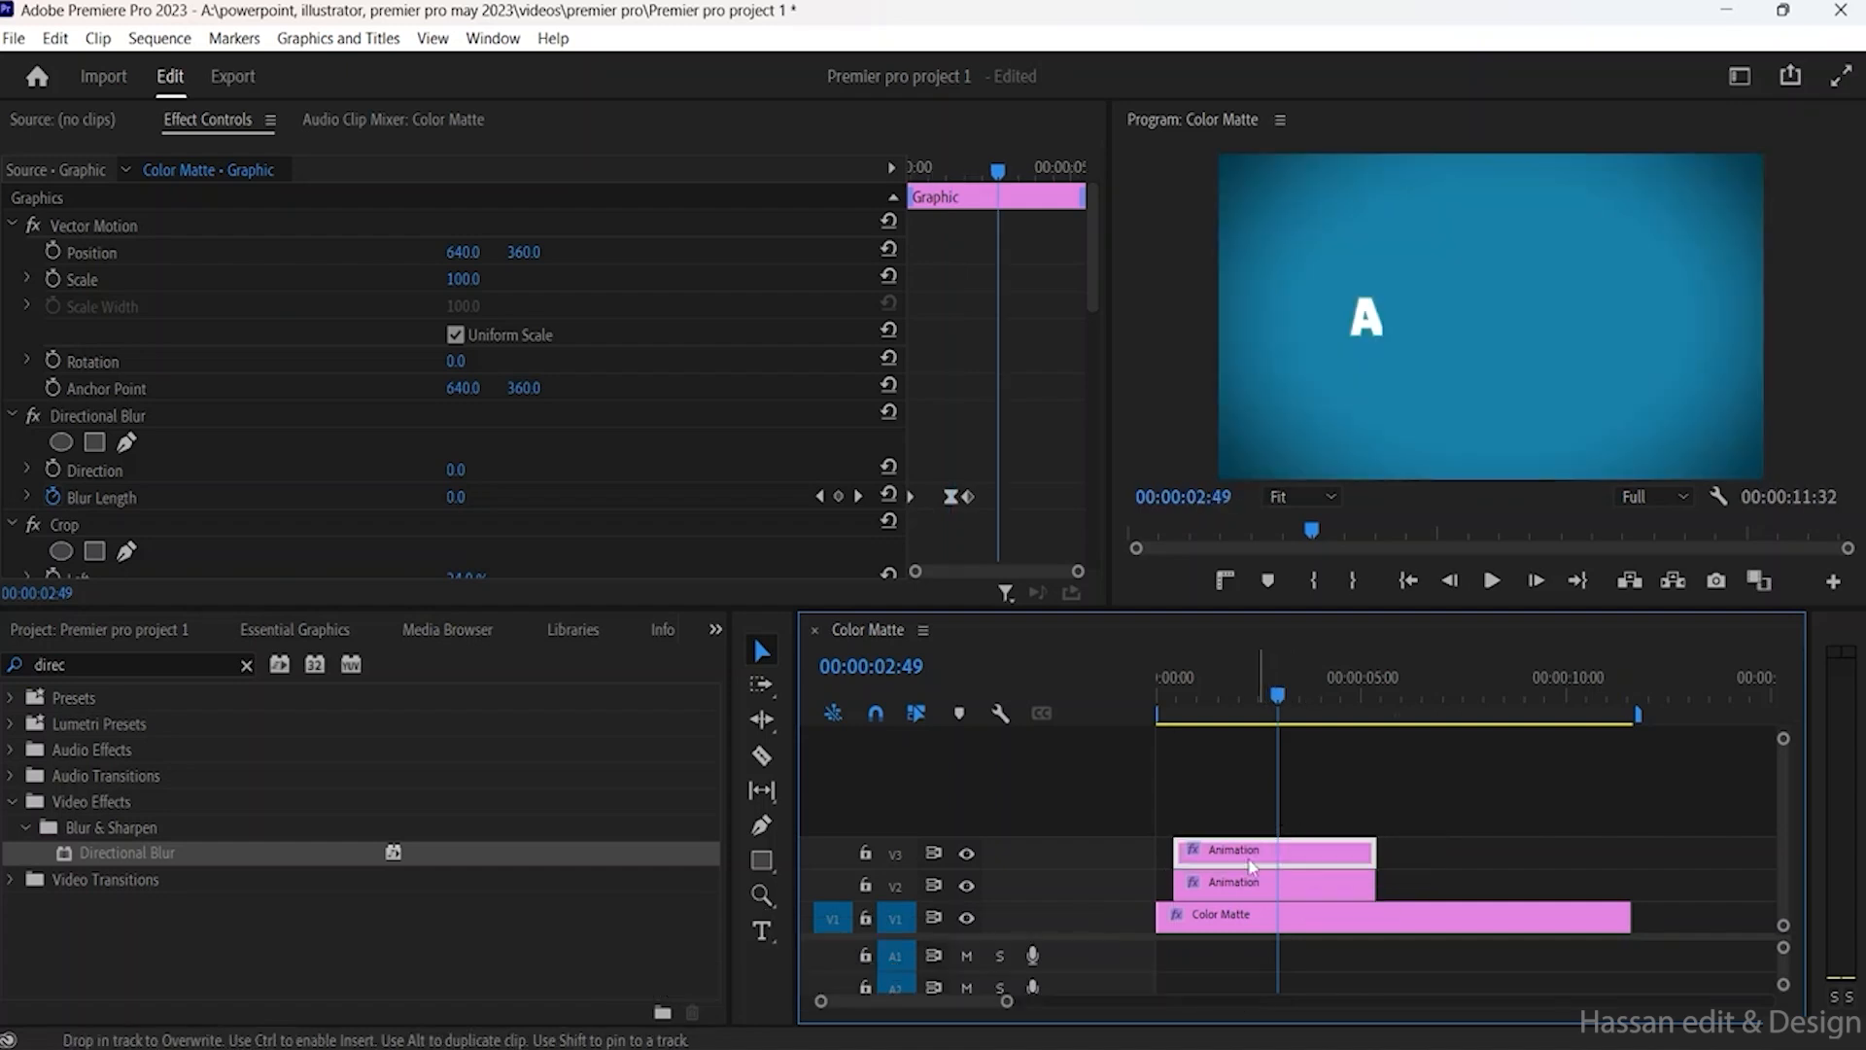
Step: Park the playhead at 00:00:02:11, four frames past the last Blur Length keyframe
{"action": "left_click", "coordinate": [1271, 696]}
{"action": "left_click", "coordinate": [1205, 696]}
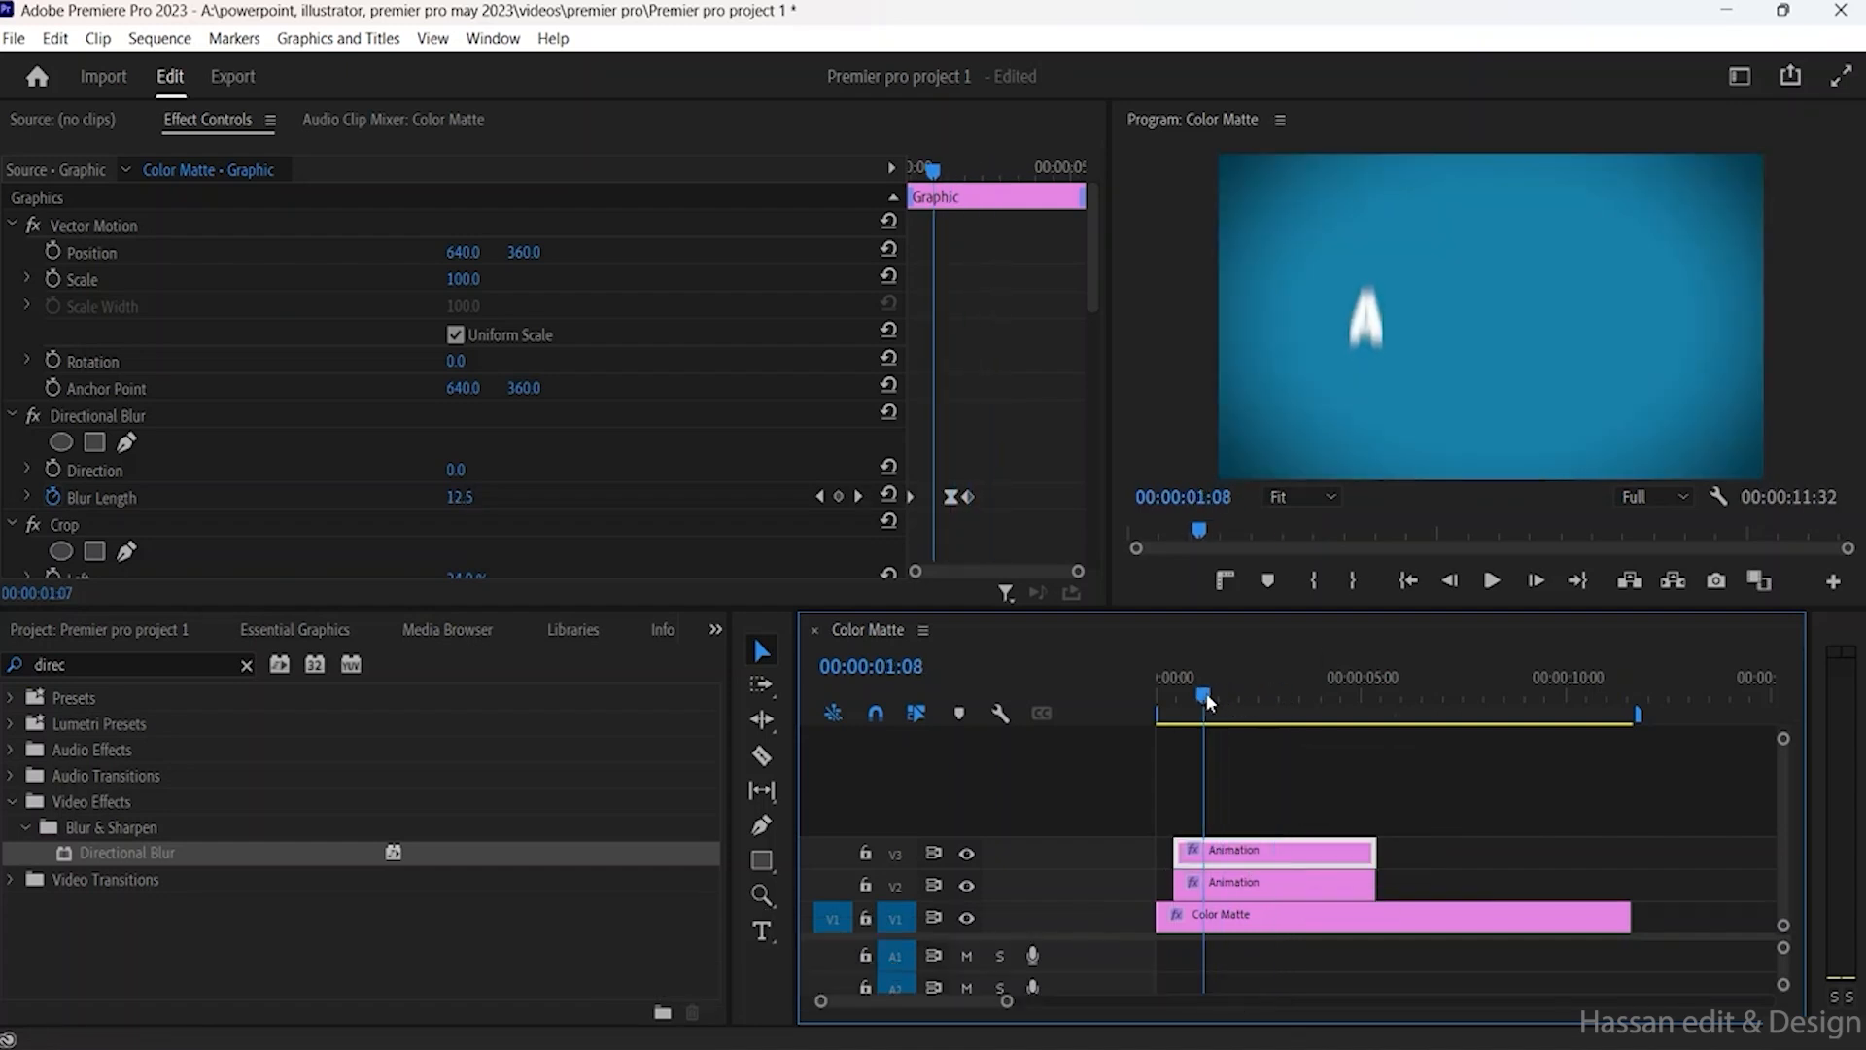
{"action": "left_click", "coordinate": [1232, 696]}
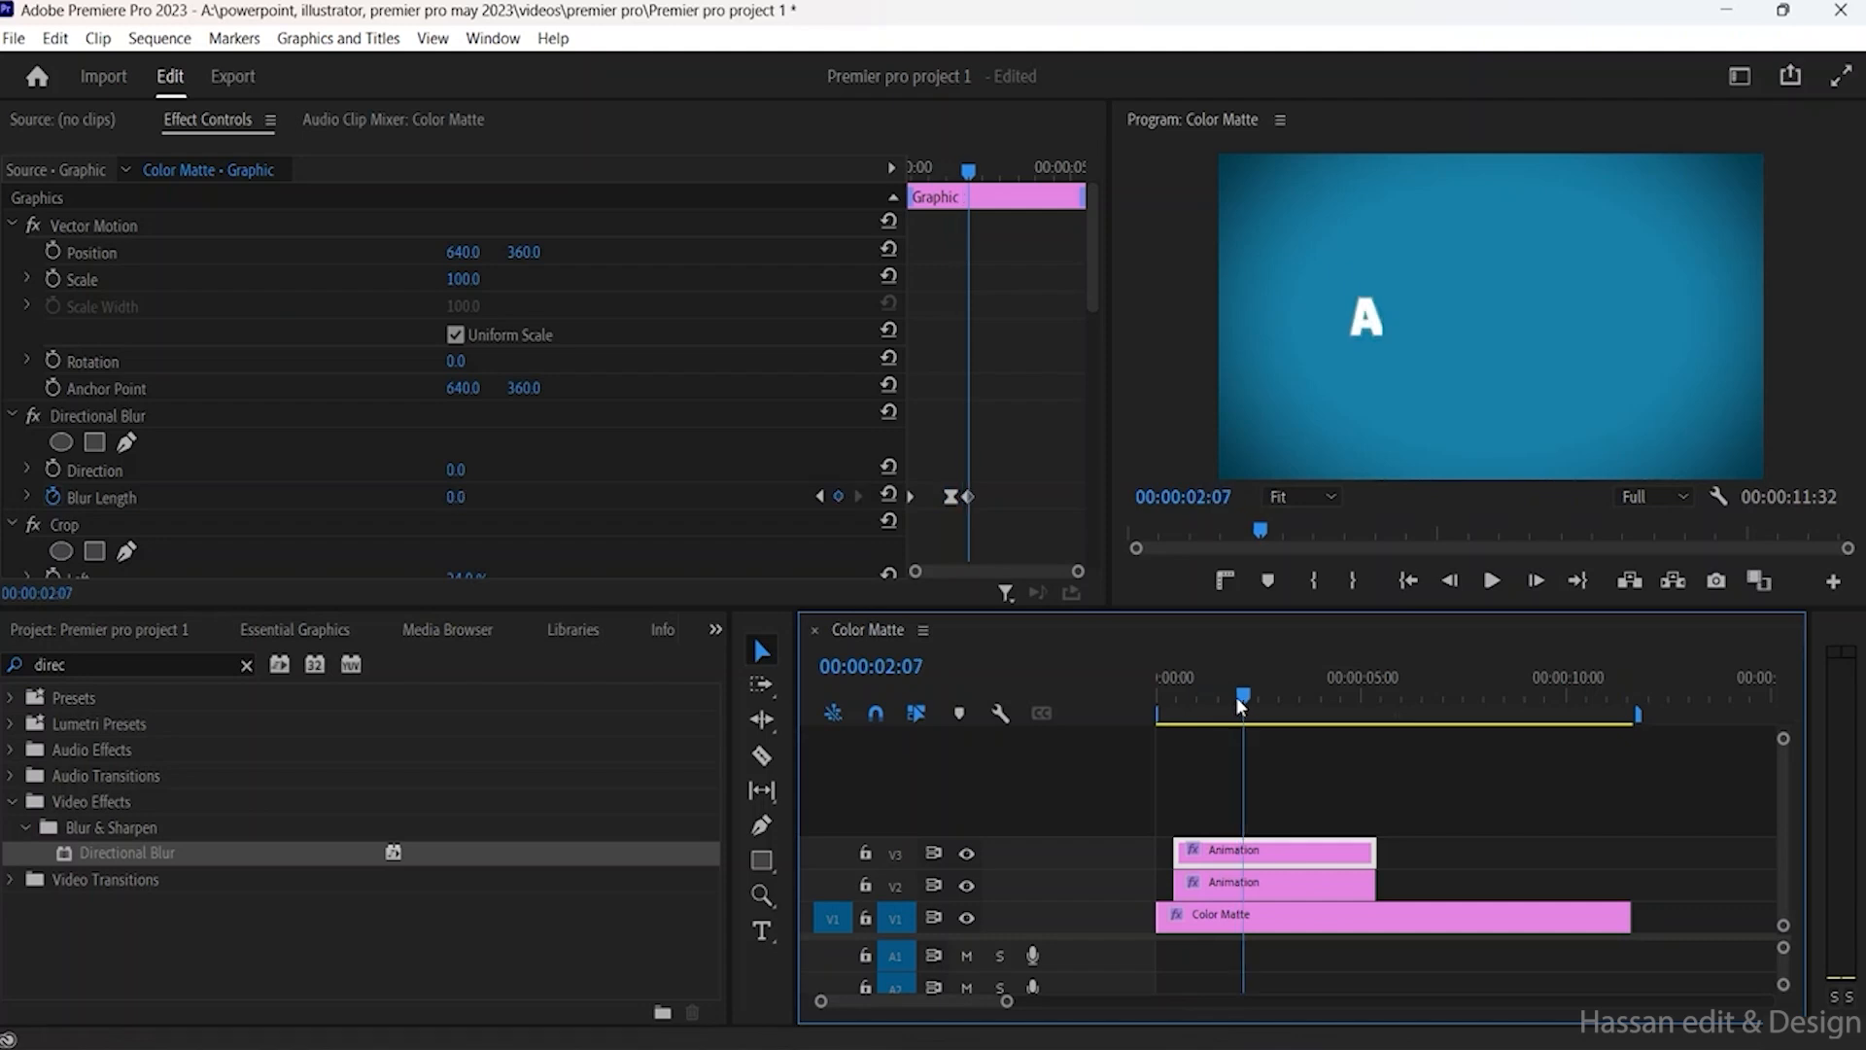
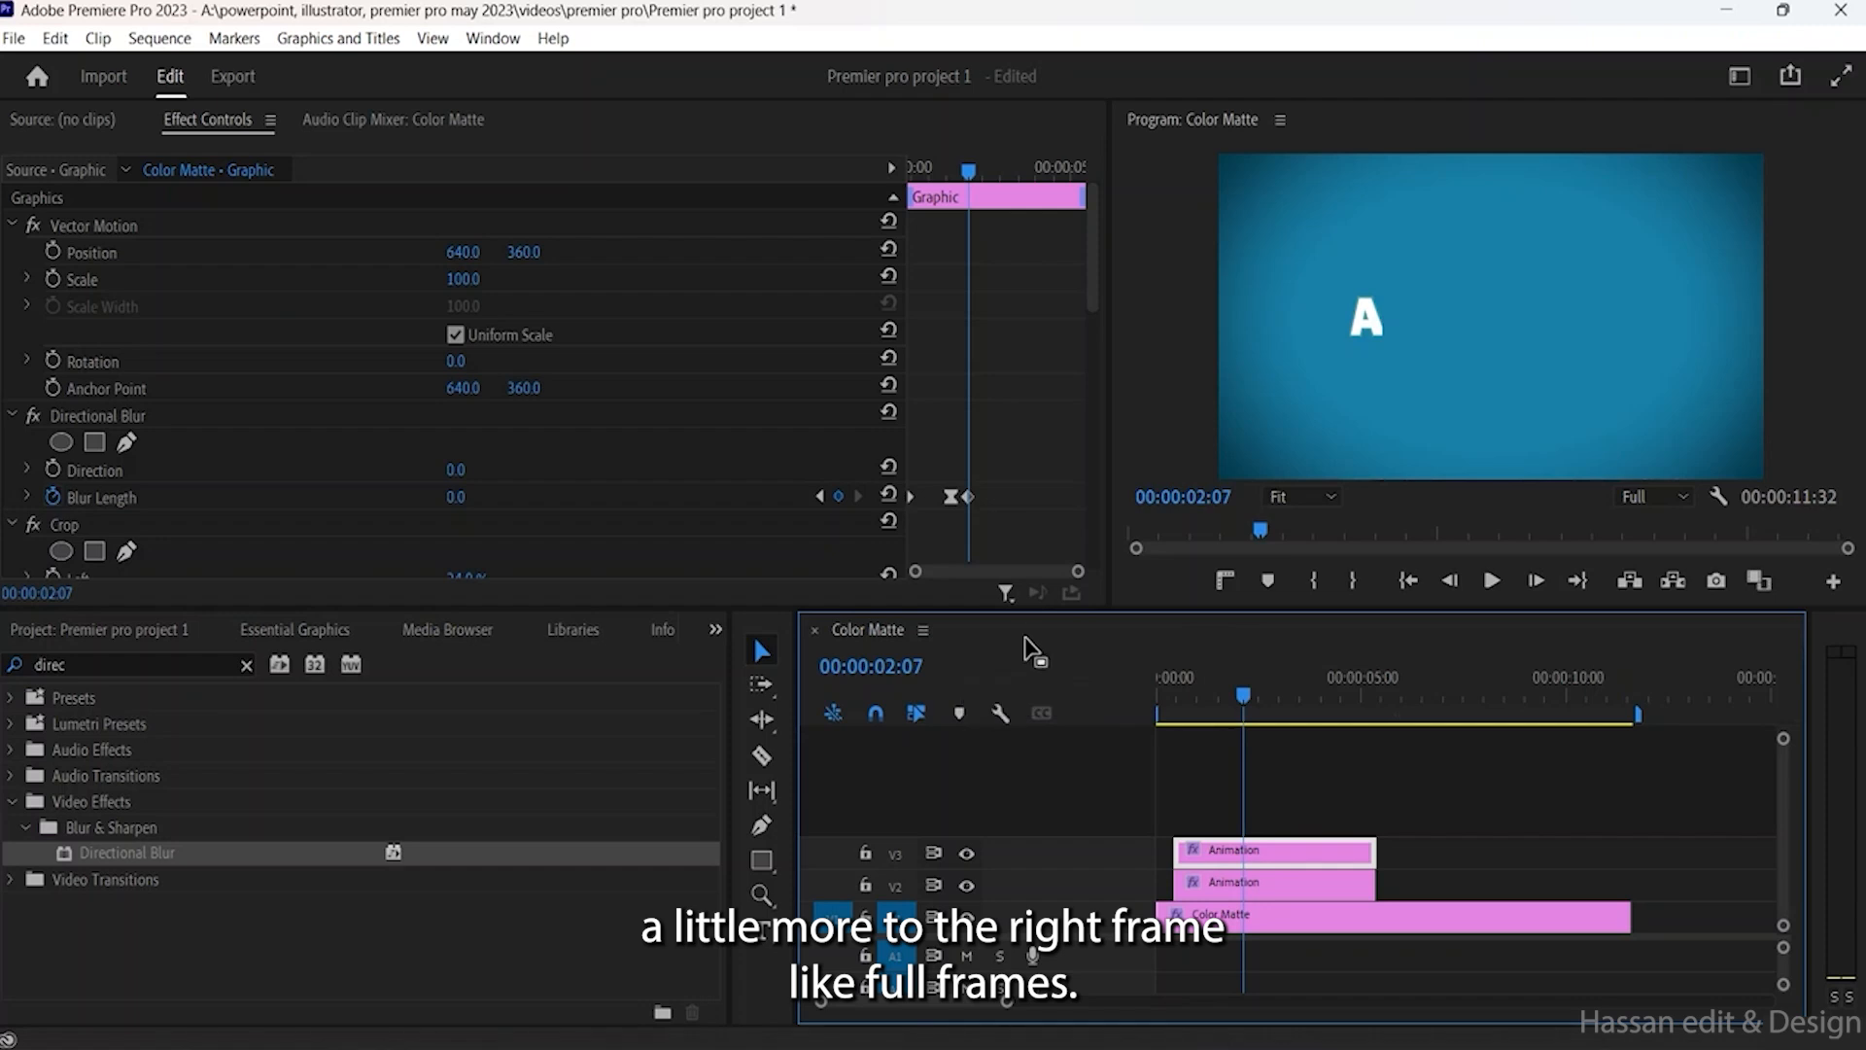
{"action": "key", "text": "Right"}
{"action": "key", "text": "Right"}
{"action": "key", "text": "Right"}
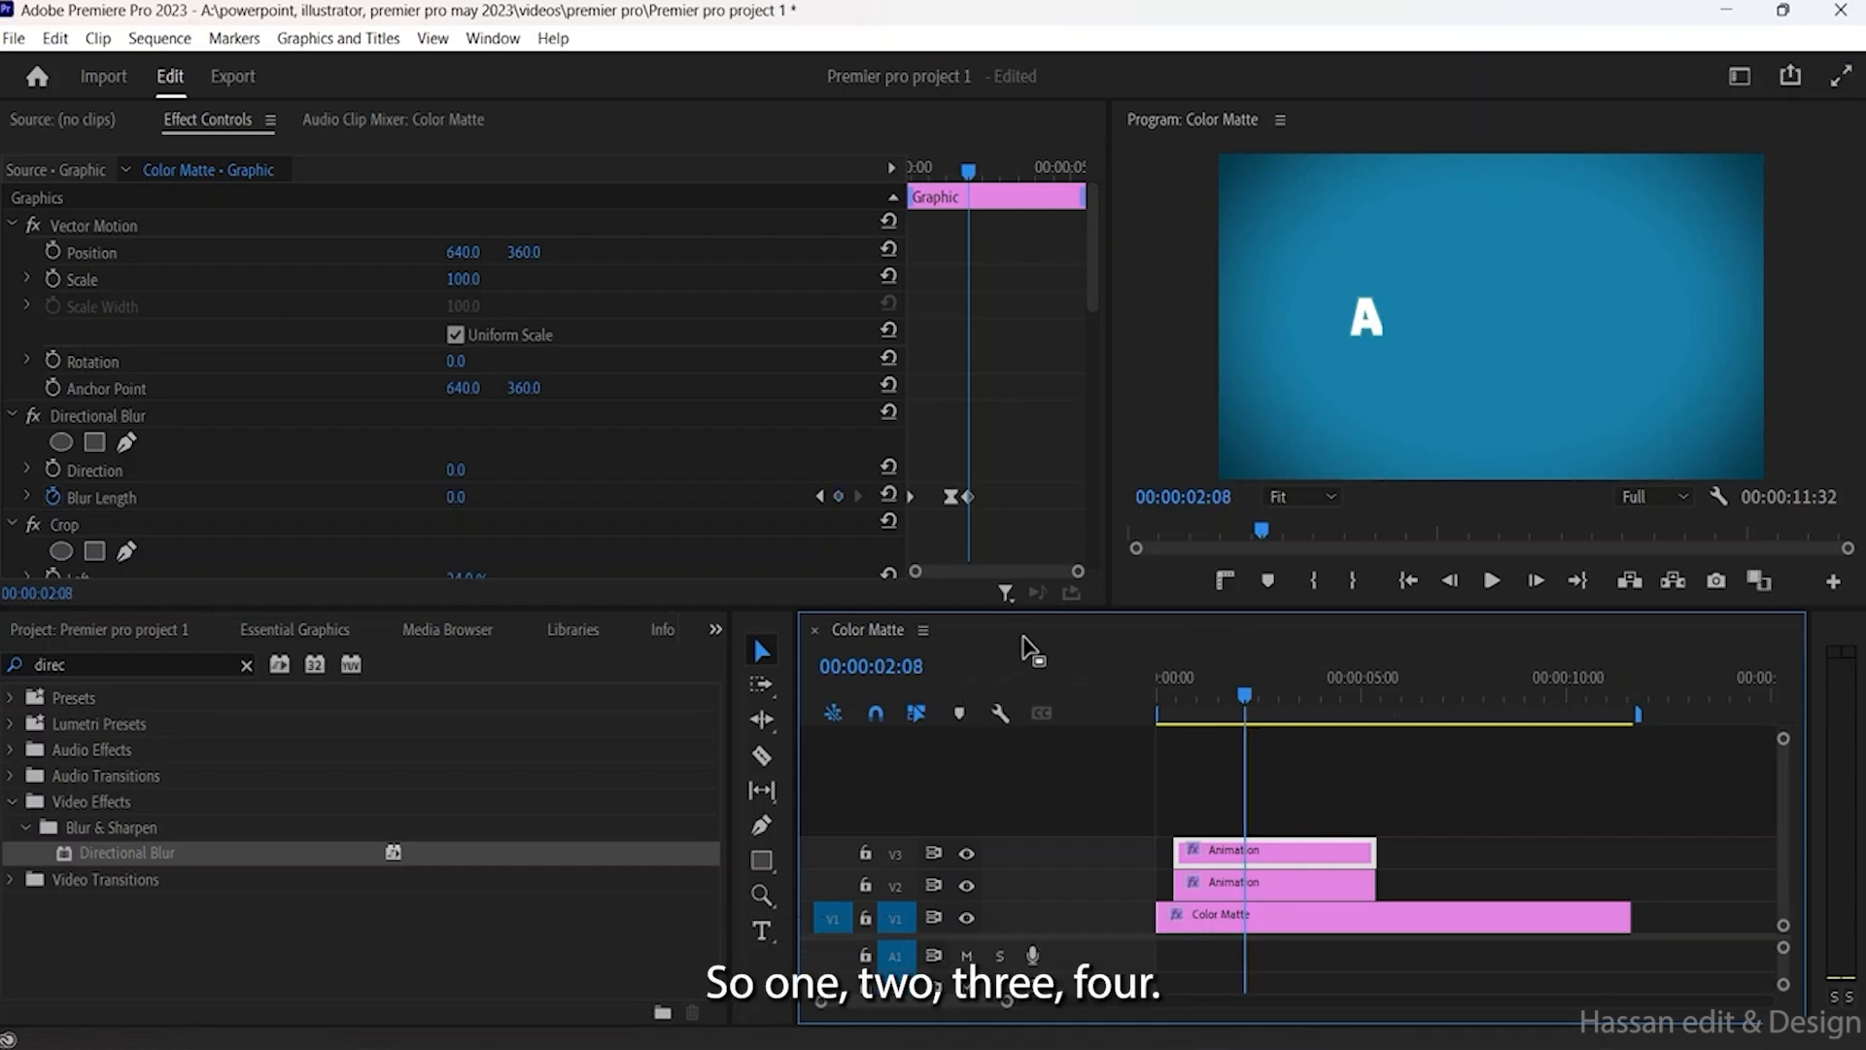
{"action": "key", "text": "Right"}
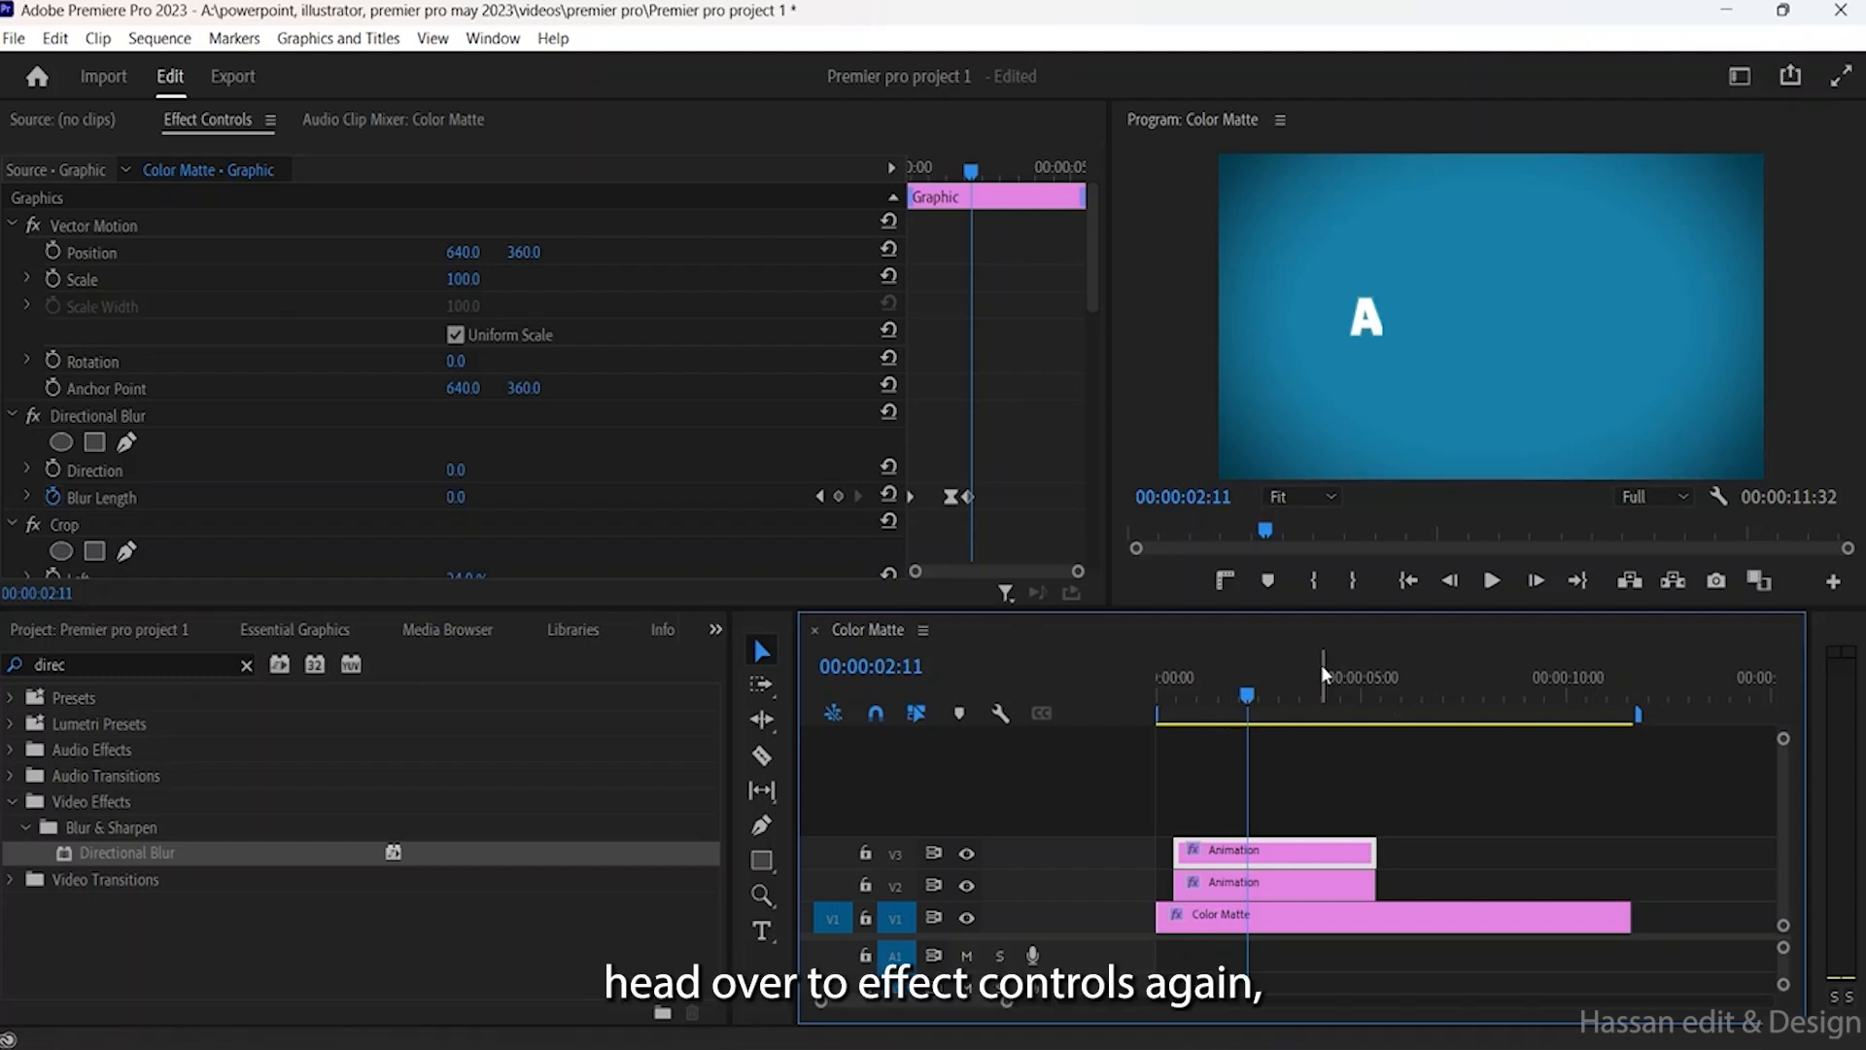
Step: Try lowering the Crop effect's Left value to 0% on the V3 Animation copy
{"action": "scroll", "coordinate": [484, 364], "scroll_direction": "down", "scroll_amount": 3}
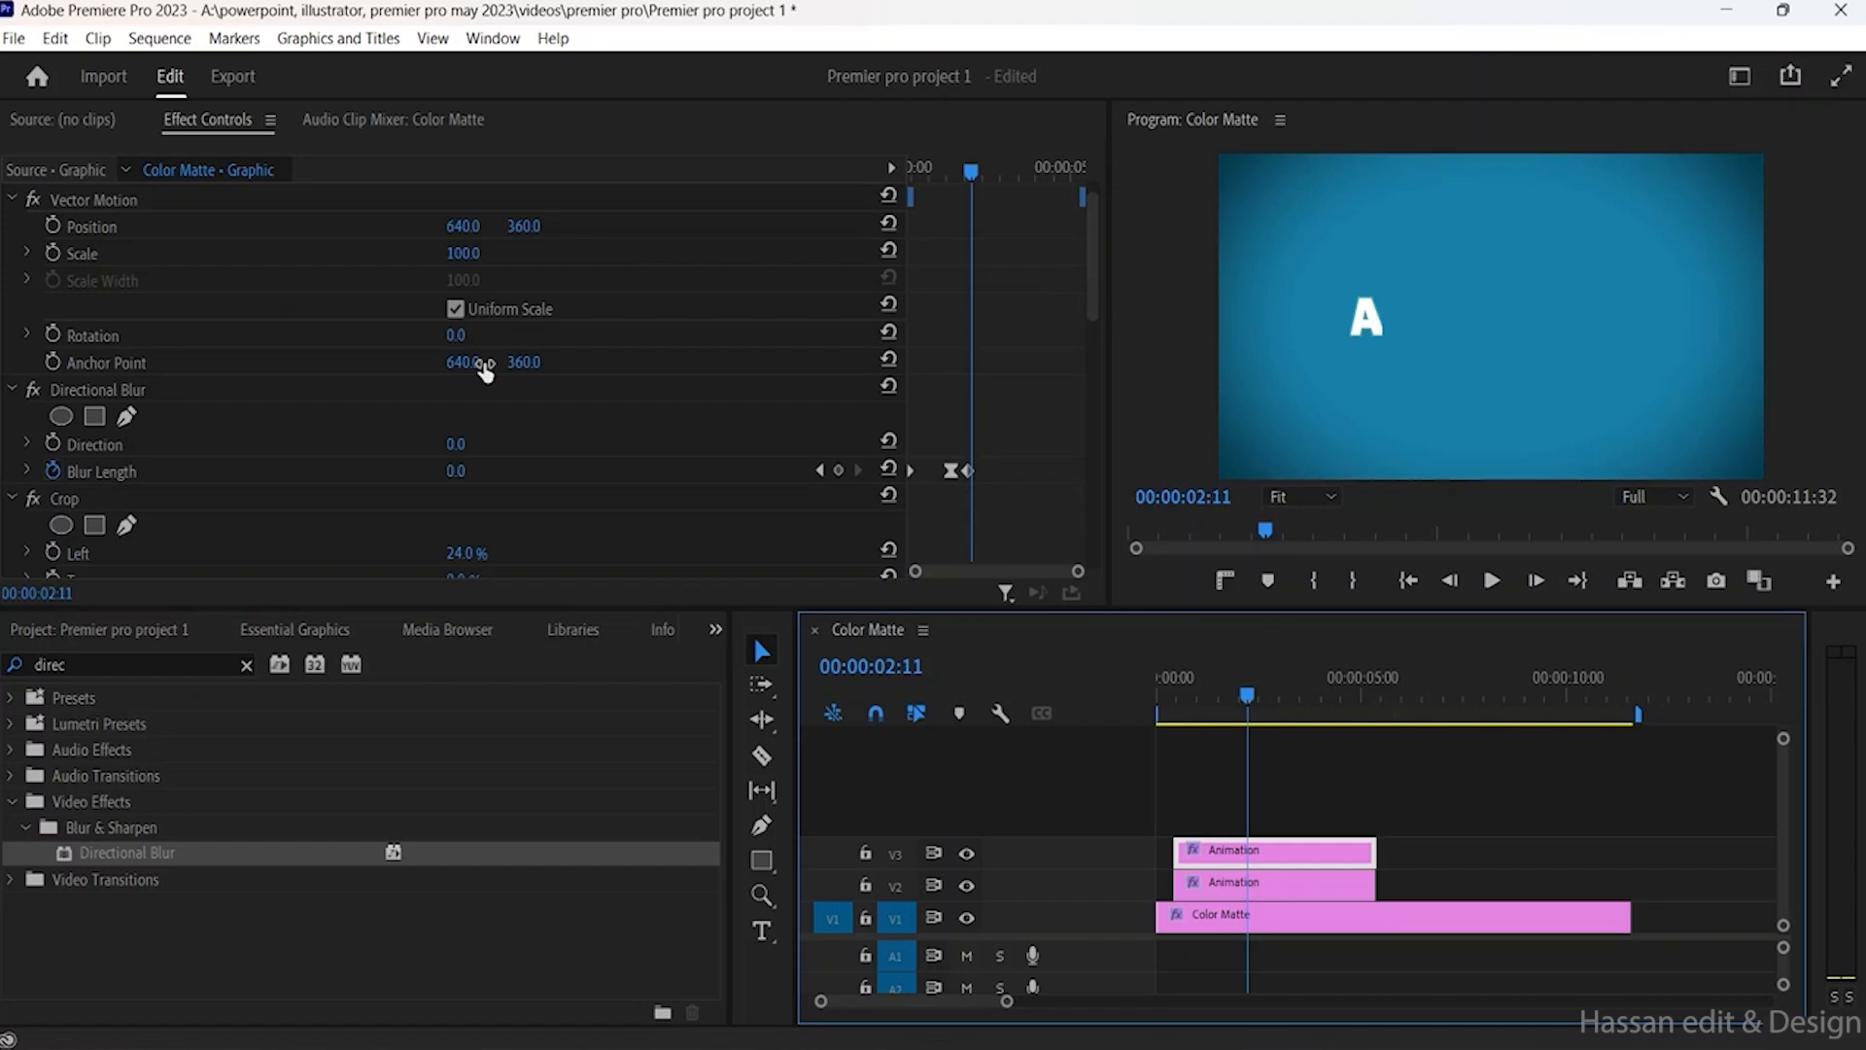
{"action": "scroll", "coordinate": [484, 363], "scroll_direction": "down", "scroll_amount": 2}
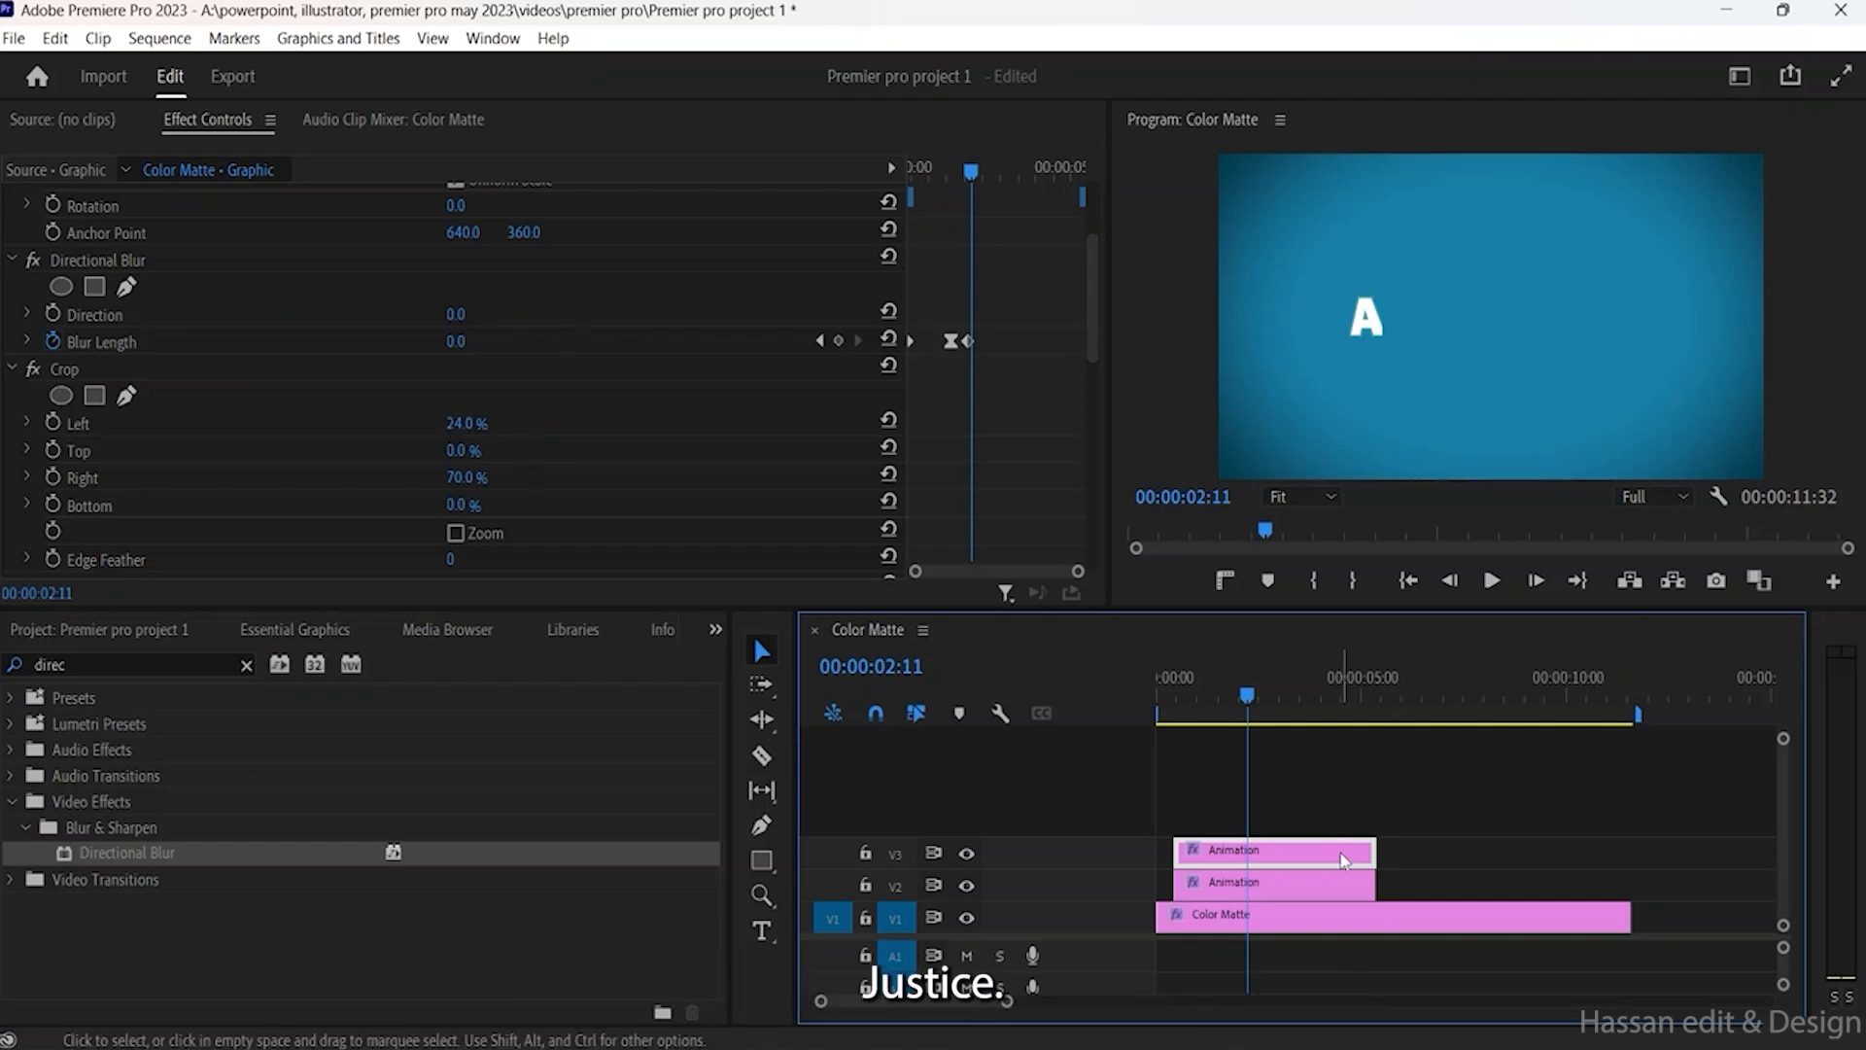
{"action": "left_click_drag", "start_coordinate": [1344, 853], "coordinate": [1351, 851]}
{"action": "left_click", "coordinate": [464, 430]}
{"action": "left_click_drag", "start_coordinate": [463, 430], "coordinate": [363, 436]}
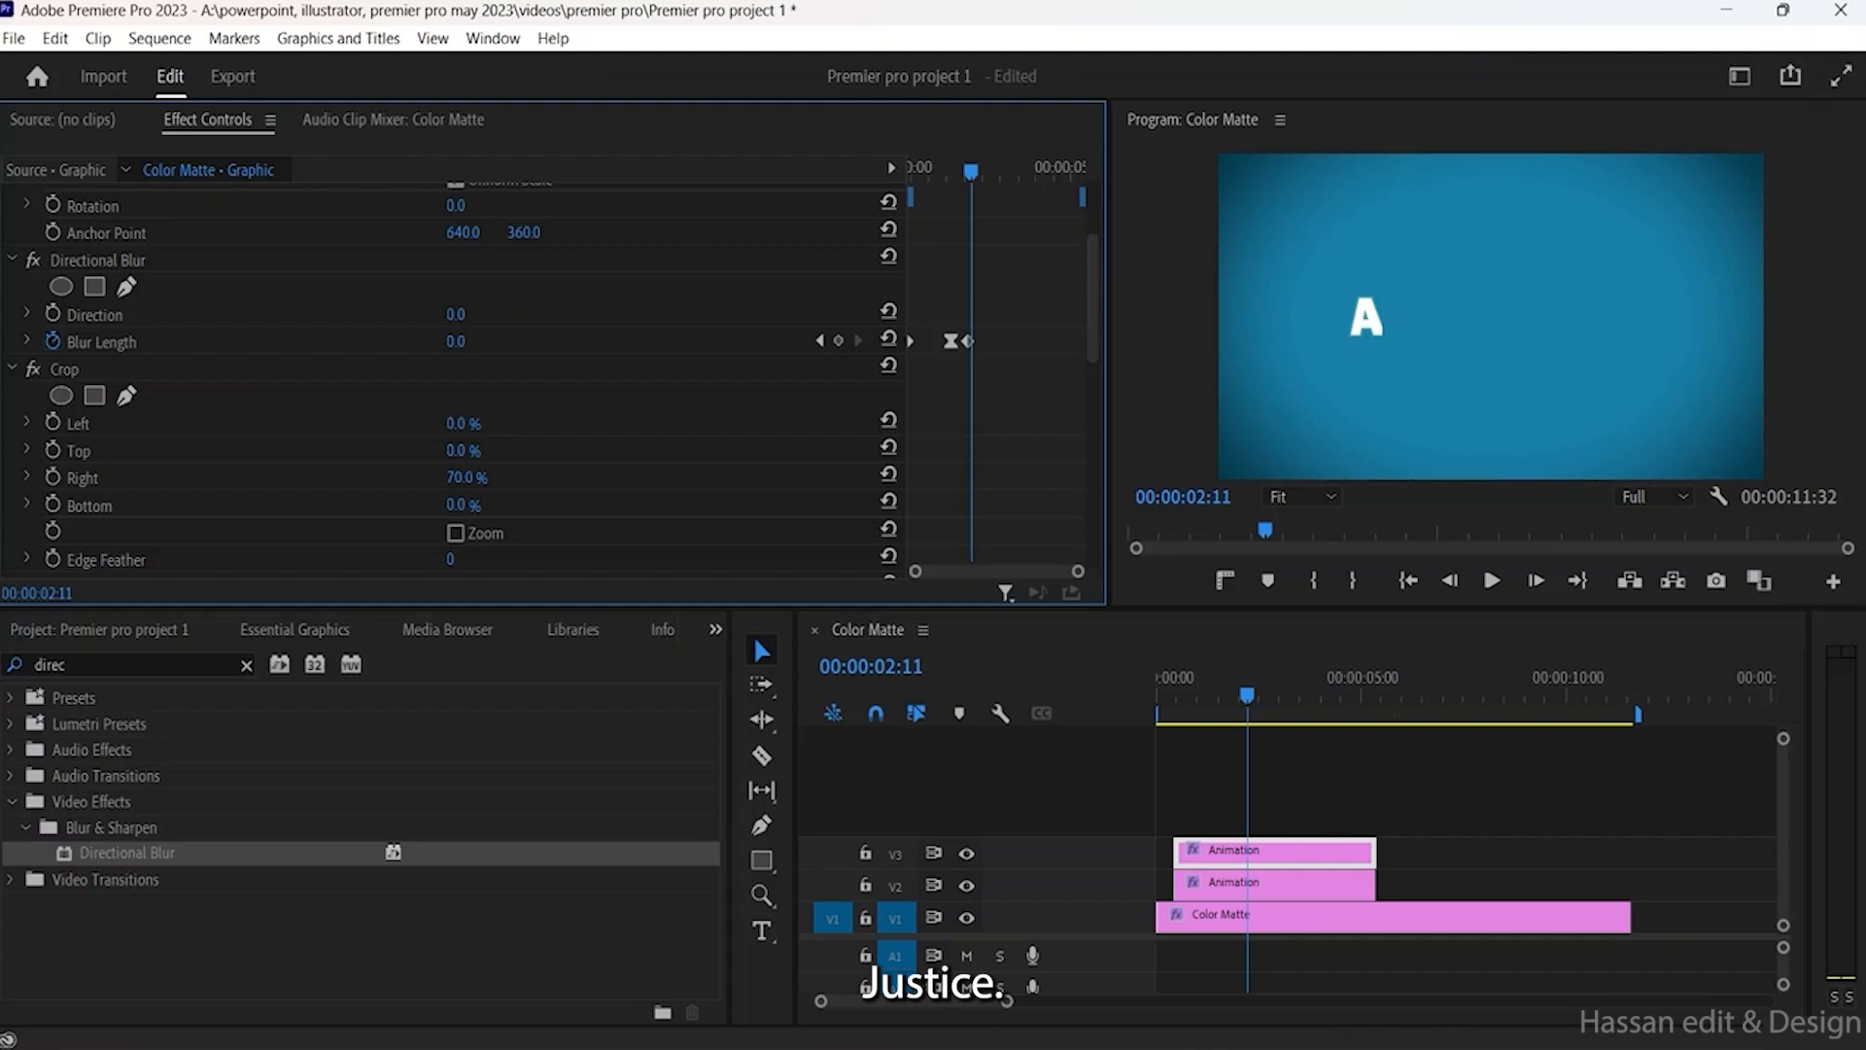
Step: Enable track targeting for V3 and V2, and raise the V3 copy's Crop Left value to 100%
{"action": "left_click", "coordinate": [895, 853]}
{"action": "left_click", "coordinate": [895, 886]}
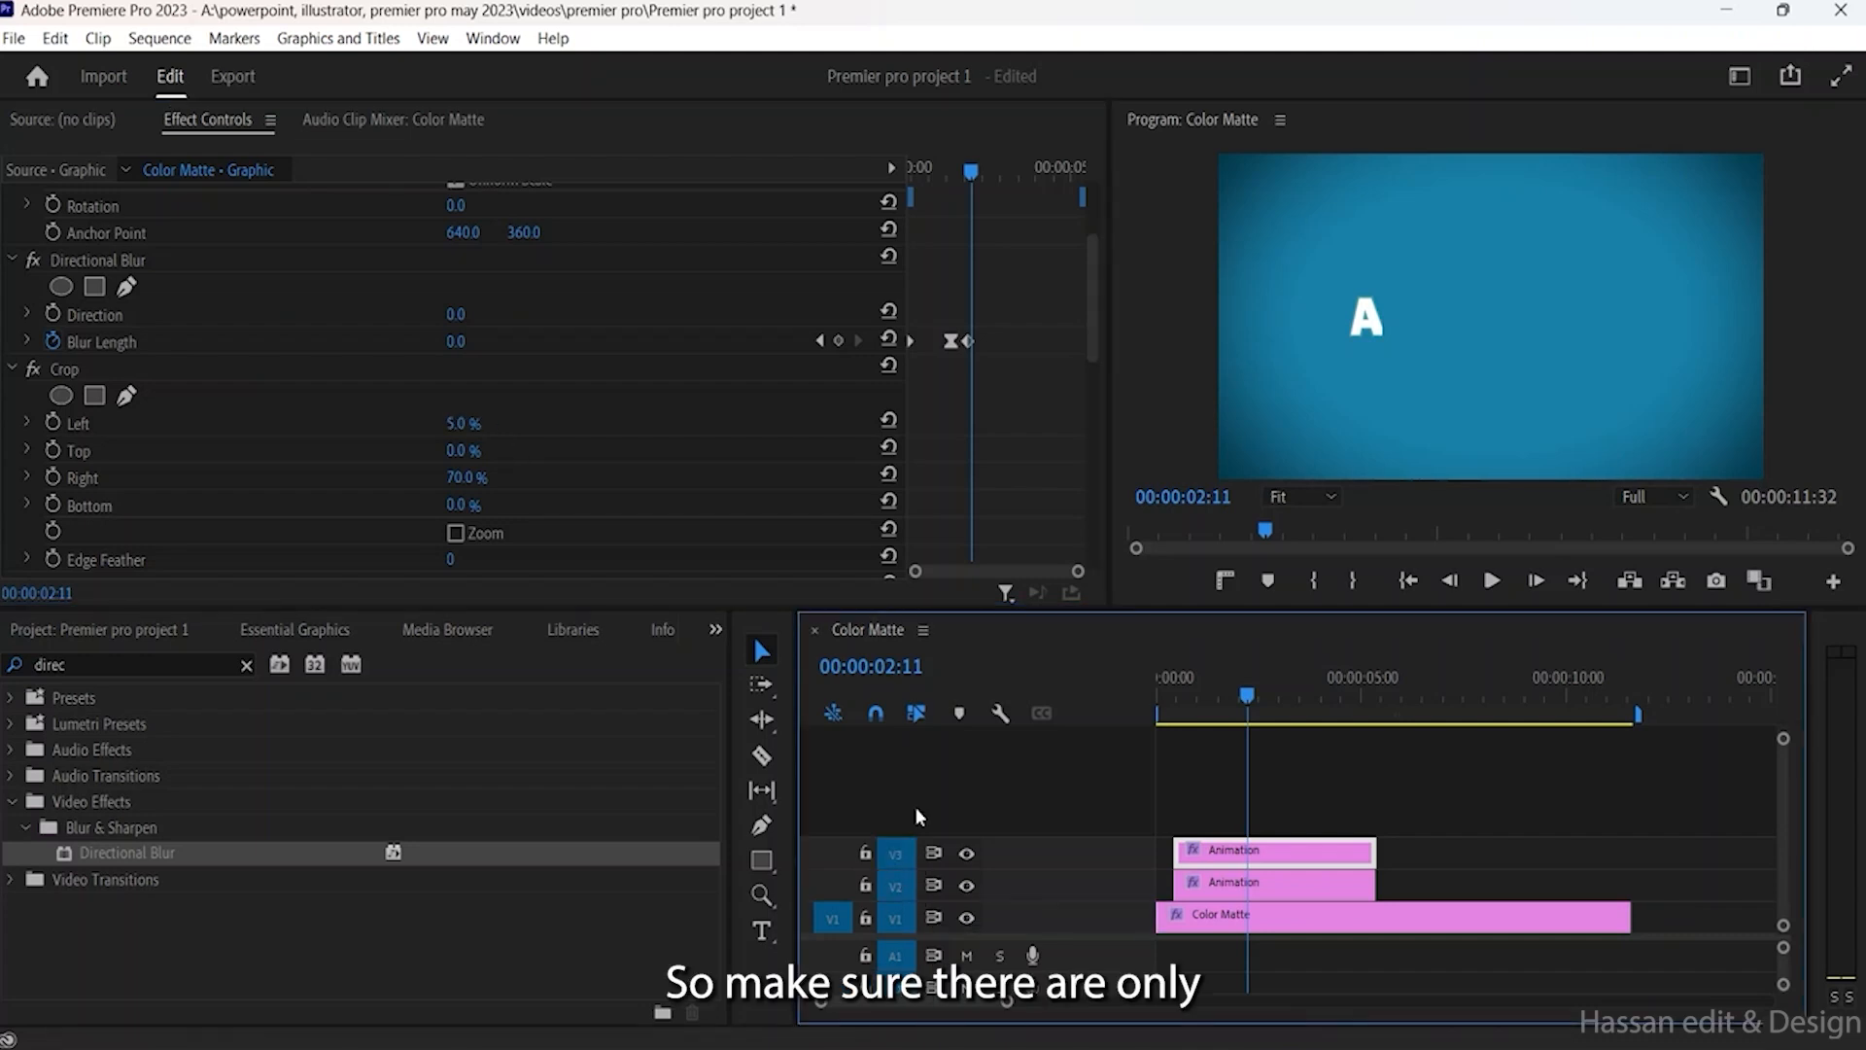
{"action": "left_click_drag", "start_coordinate": [462, 424], "coordinate": [560, 424]}
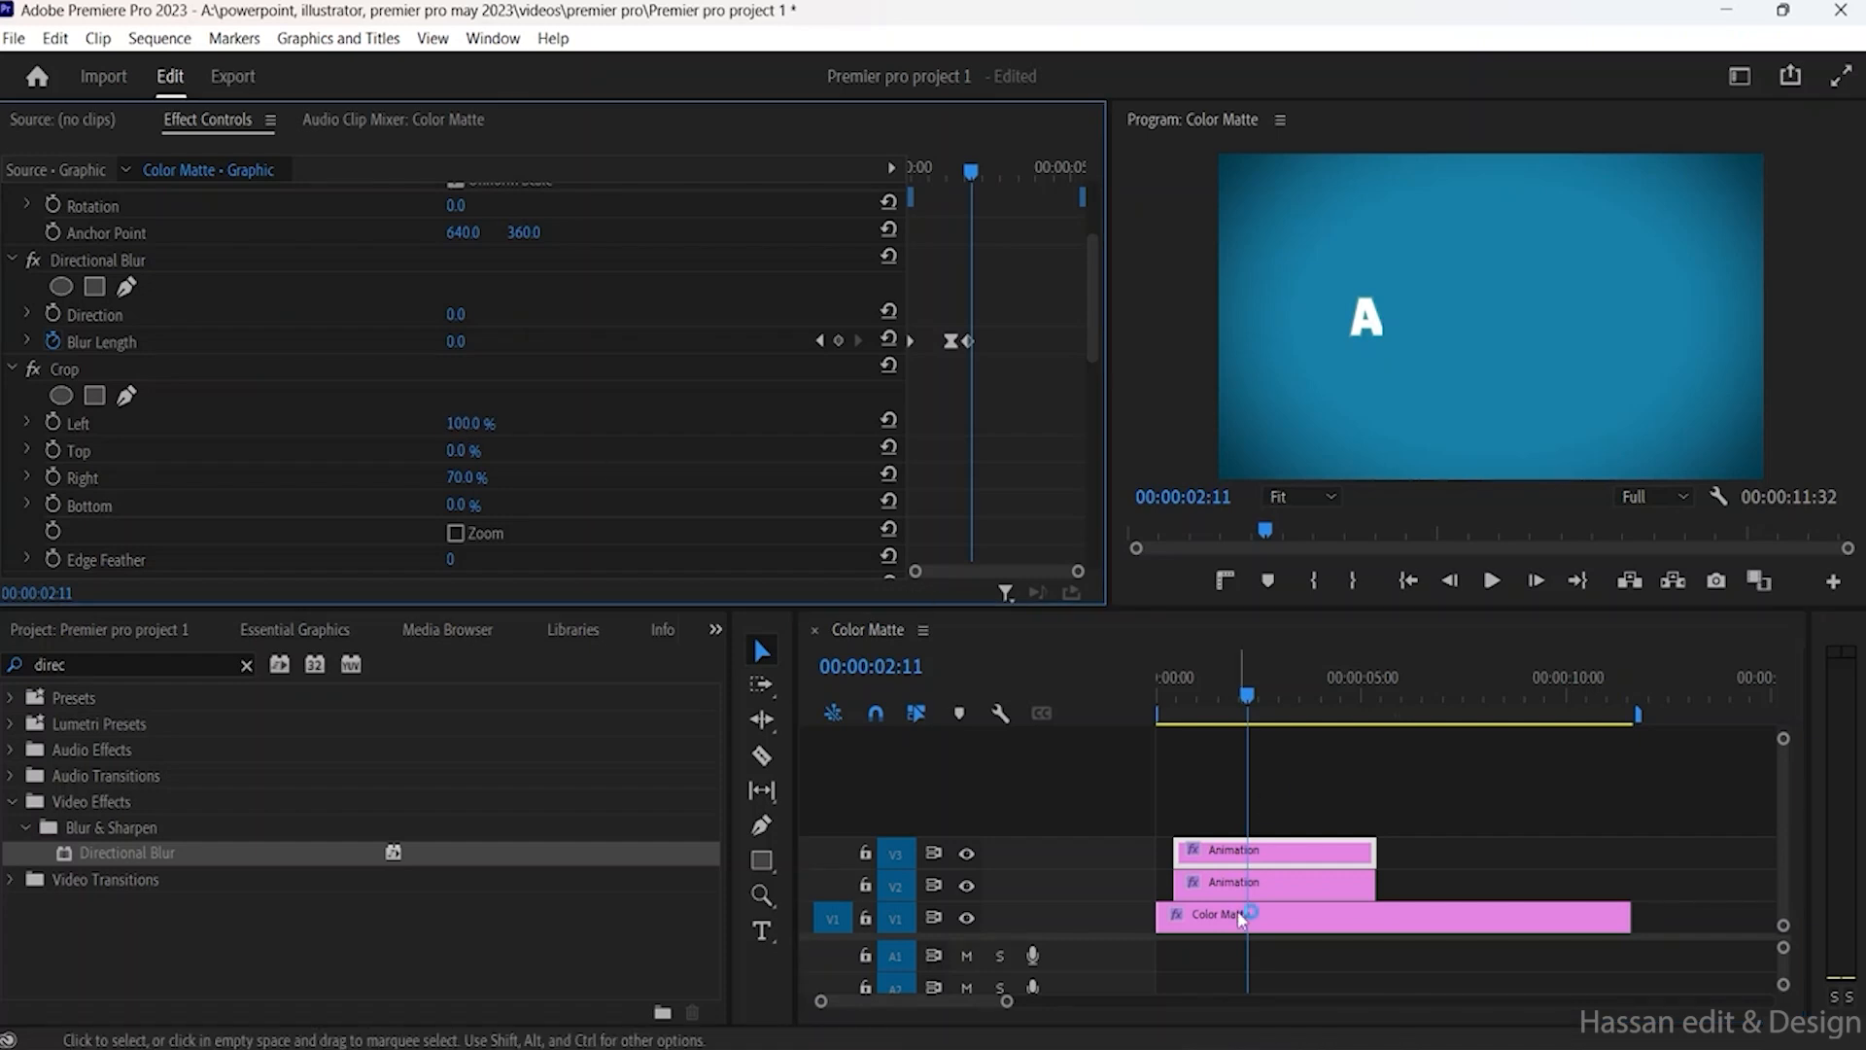
Step: Hide the V2 track's output to isolate the V3 Animation copy in the preview
{"action": "left_click", "coordinate": [1212, 889]}
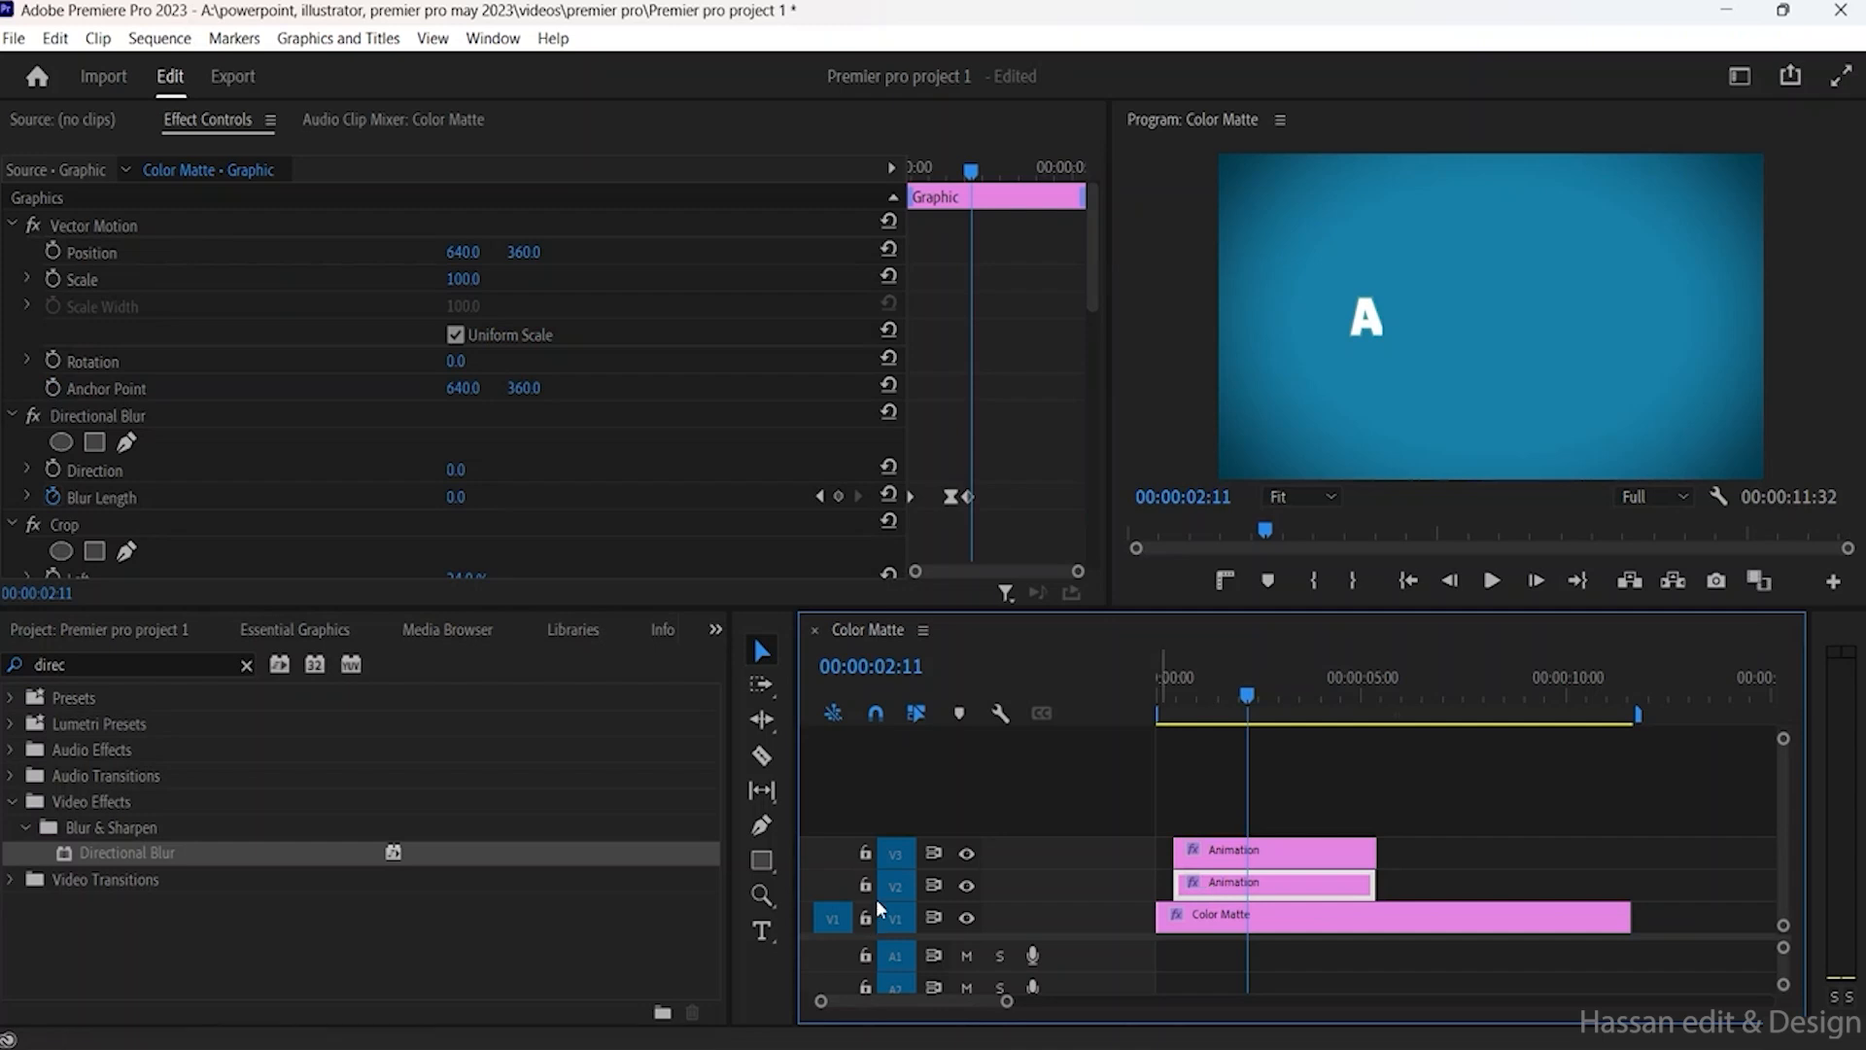
{"action": "left_click", "coordinate": [965, 886]}
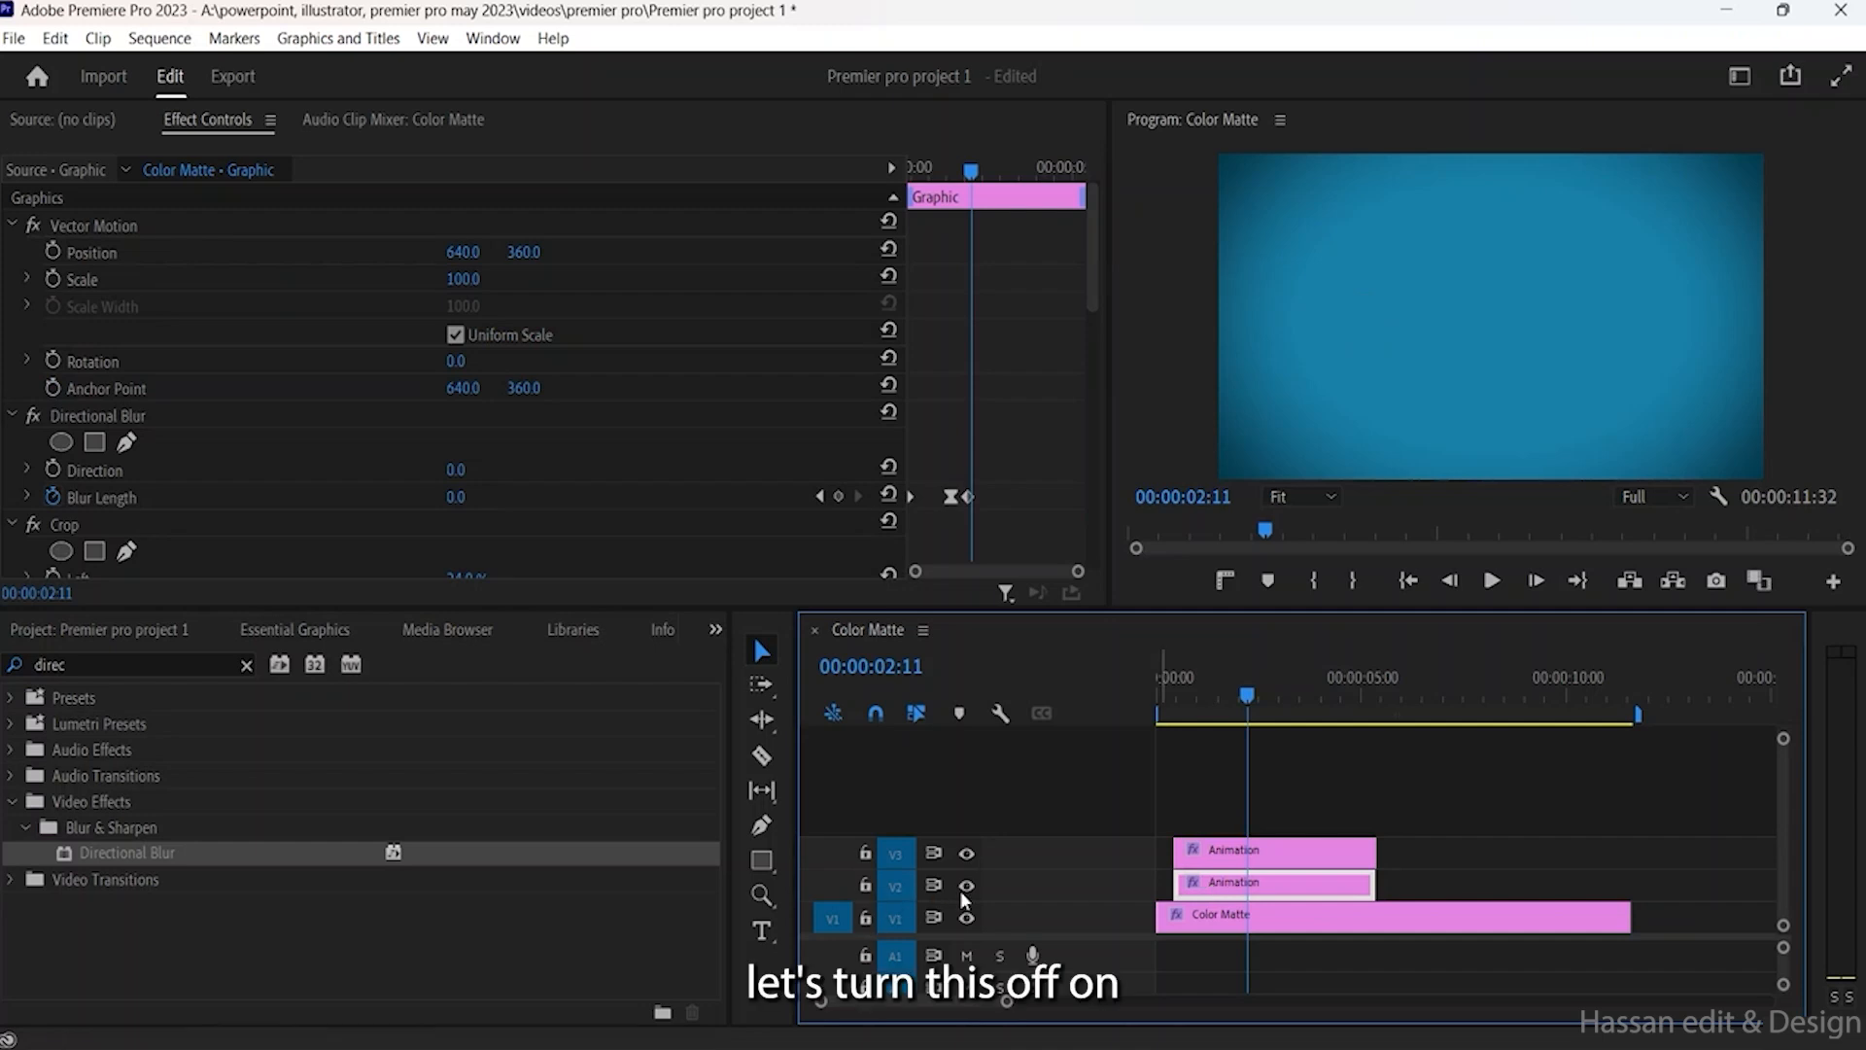
{"action": "left_click", "coordinate": [1058, 888]}
Step: Crop the V3 Animation copy to the letter n with Left at 31% and Right at 64%
{"action": "left_click", "coordinate": [1263, 855]}
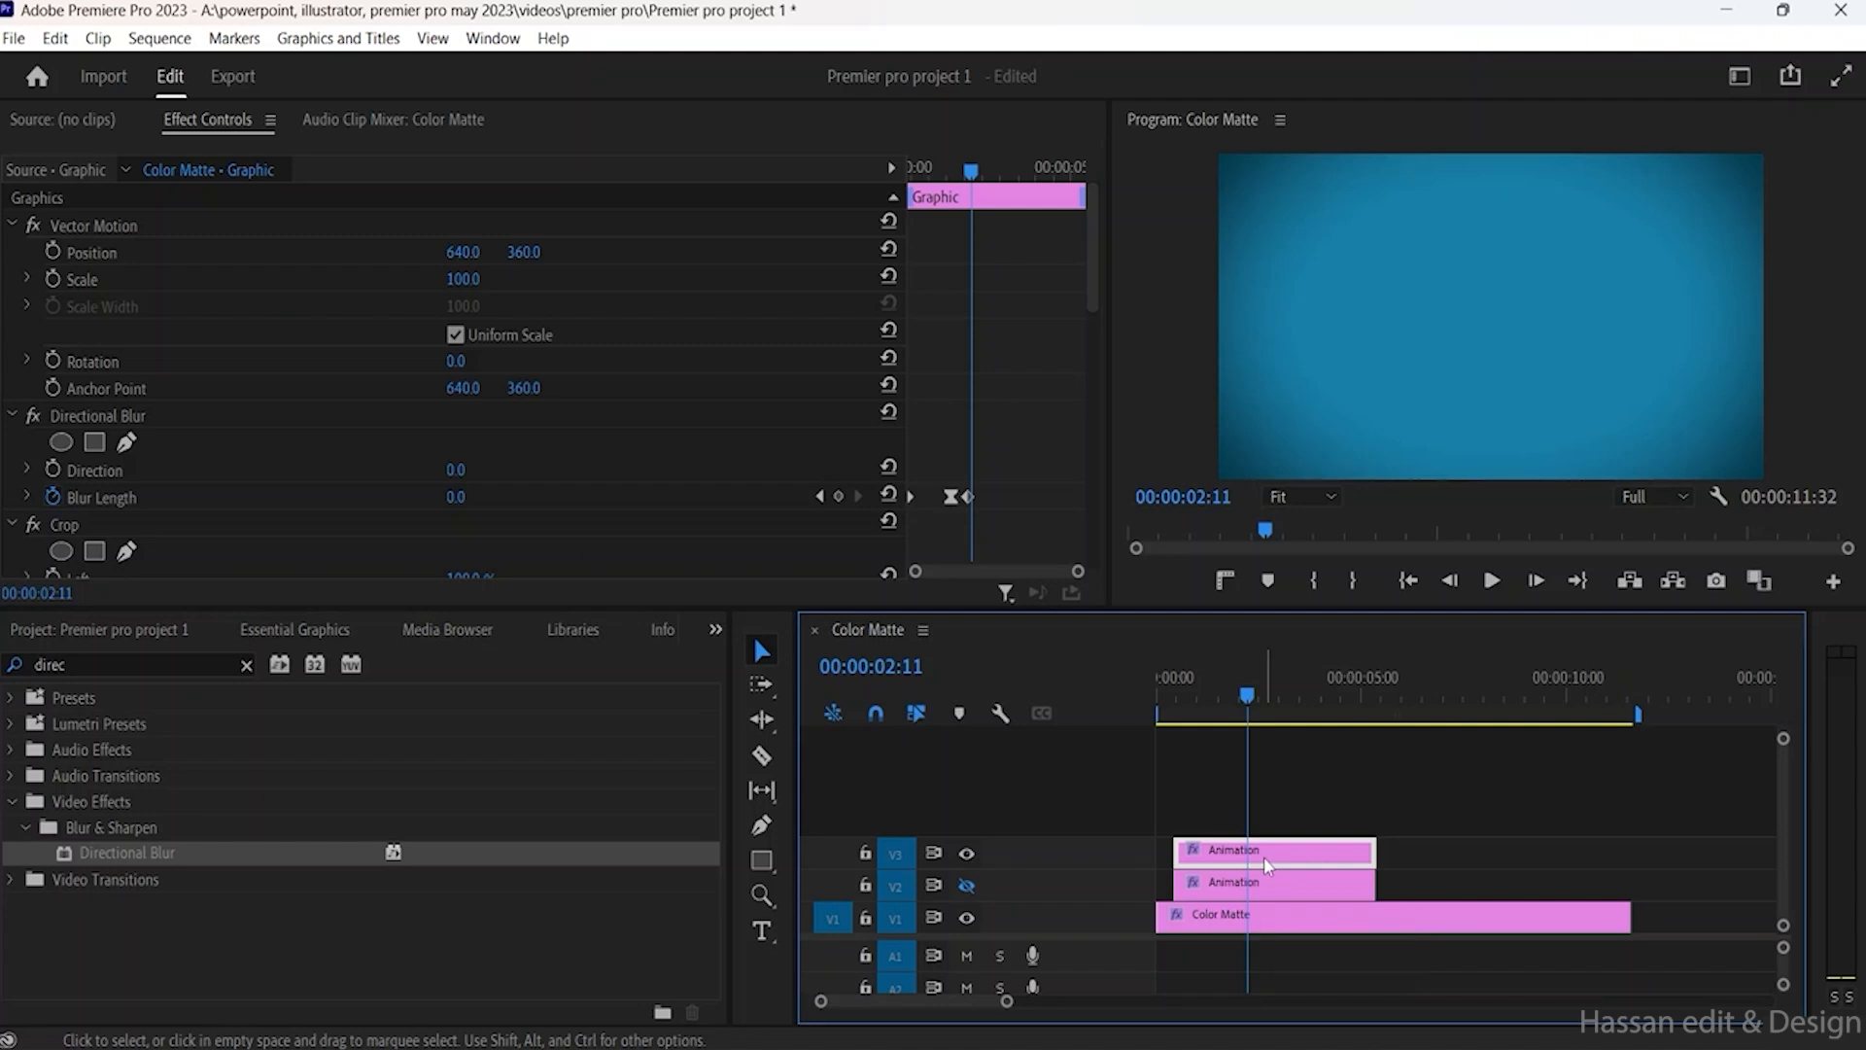
{"action": "scroll", "coordinate": [450, 454], "scroll_direction": "down", "scroll_amount": 1}
{"action": "scroll", "coordinate": [451, 465], "scroll_direction": "down", "scroll_amount": 2}
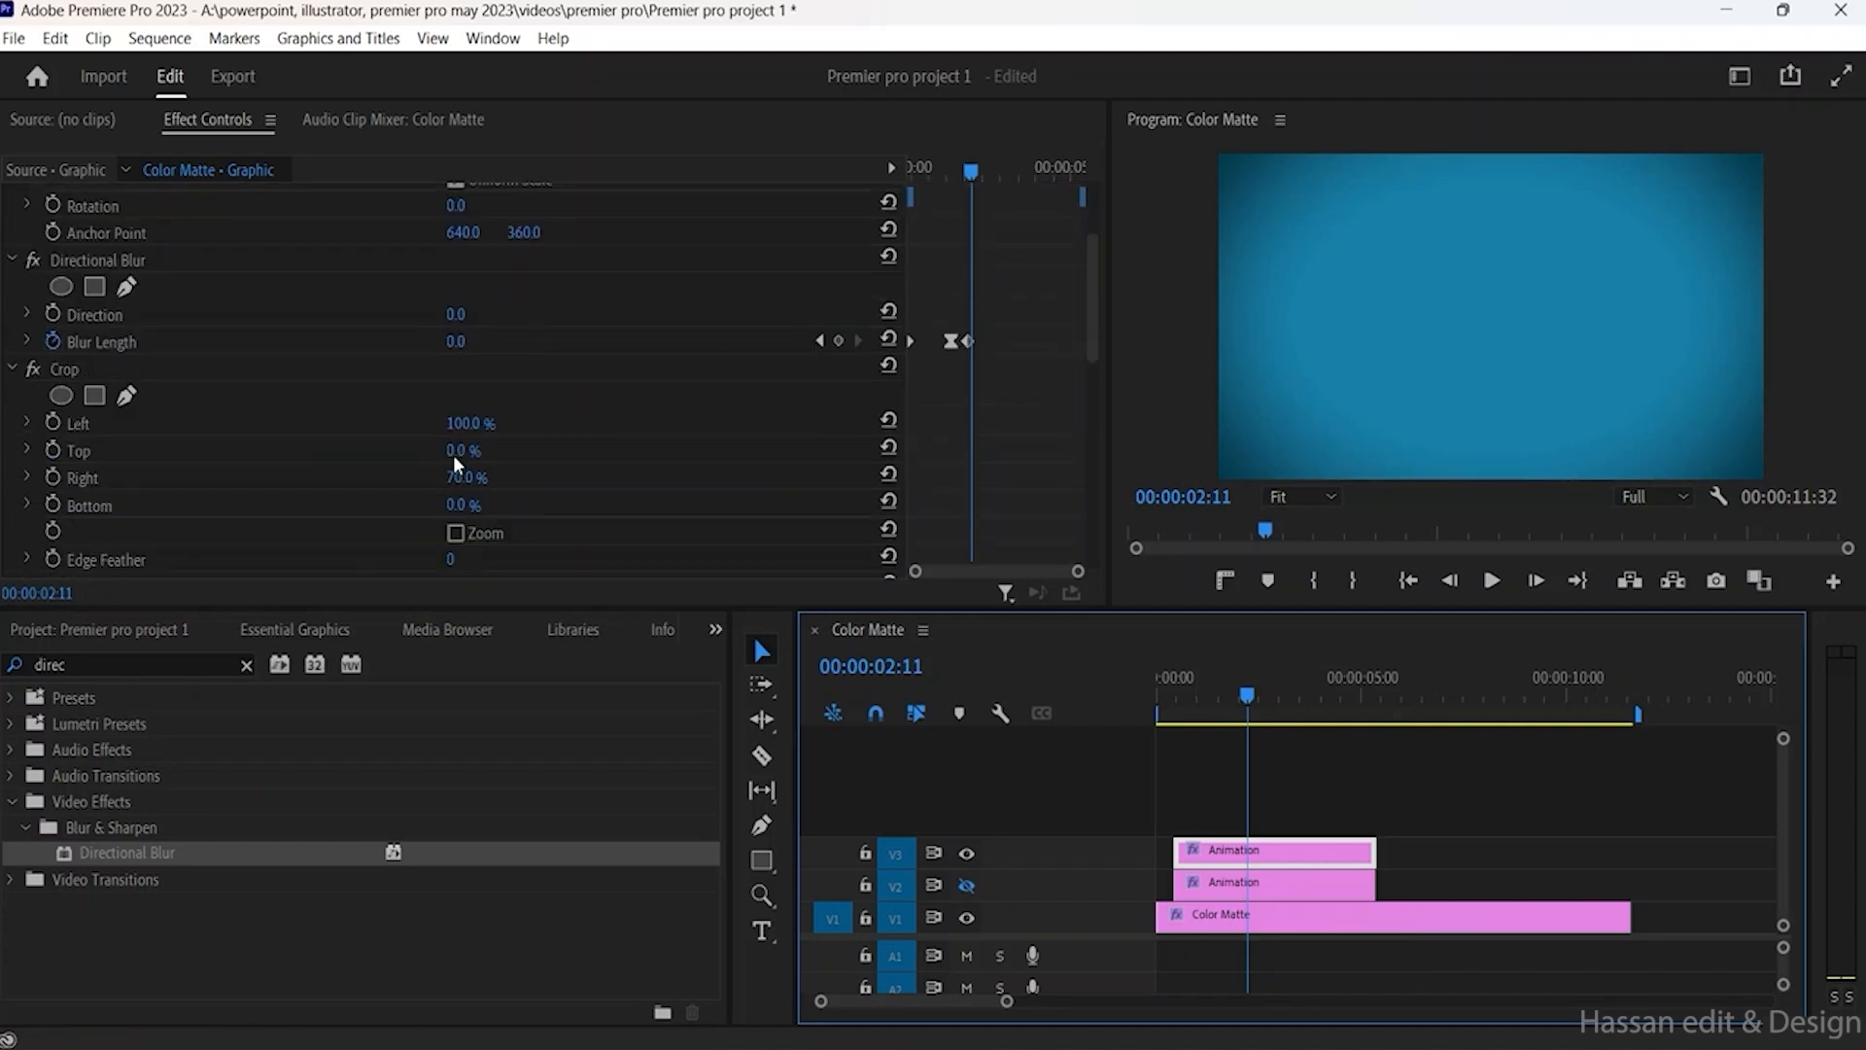
{"action": "left_click", "coordinate": [480, 420]}
{"action": "left_click", "coordinate": [481, 418]}
{"action": "left_click_drag", "start_coordinate": [501, 419], "coordinate": [461, 478]}
{"action": "left_click", "coordinate": [517, 430]}
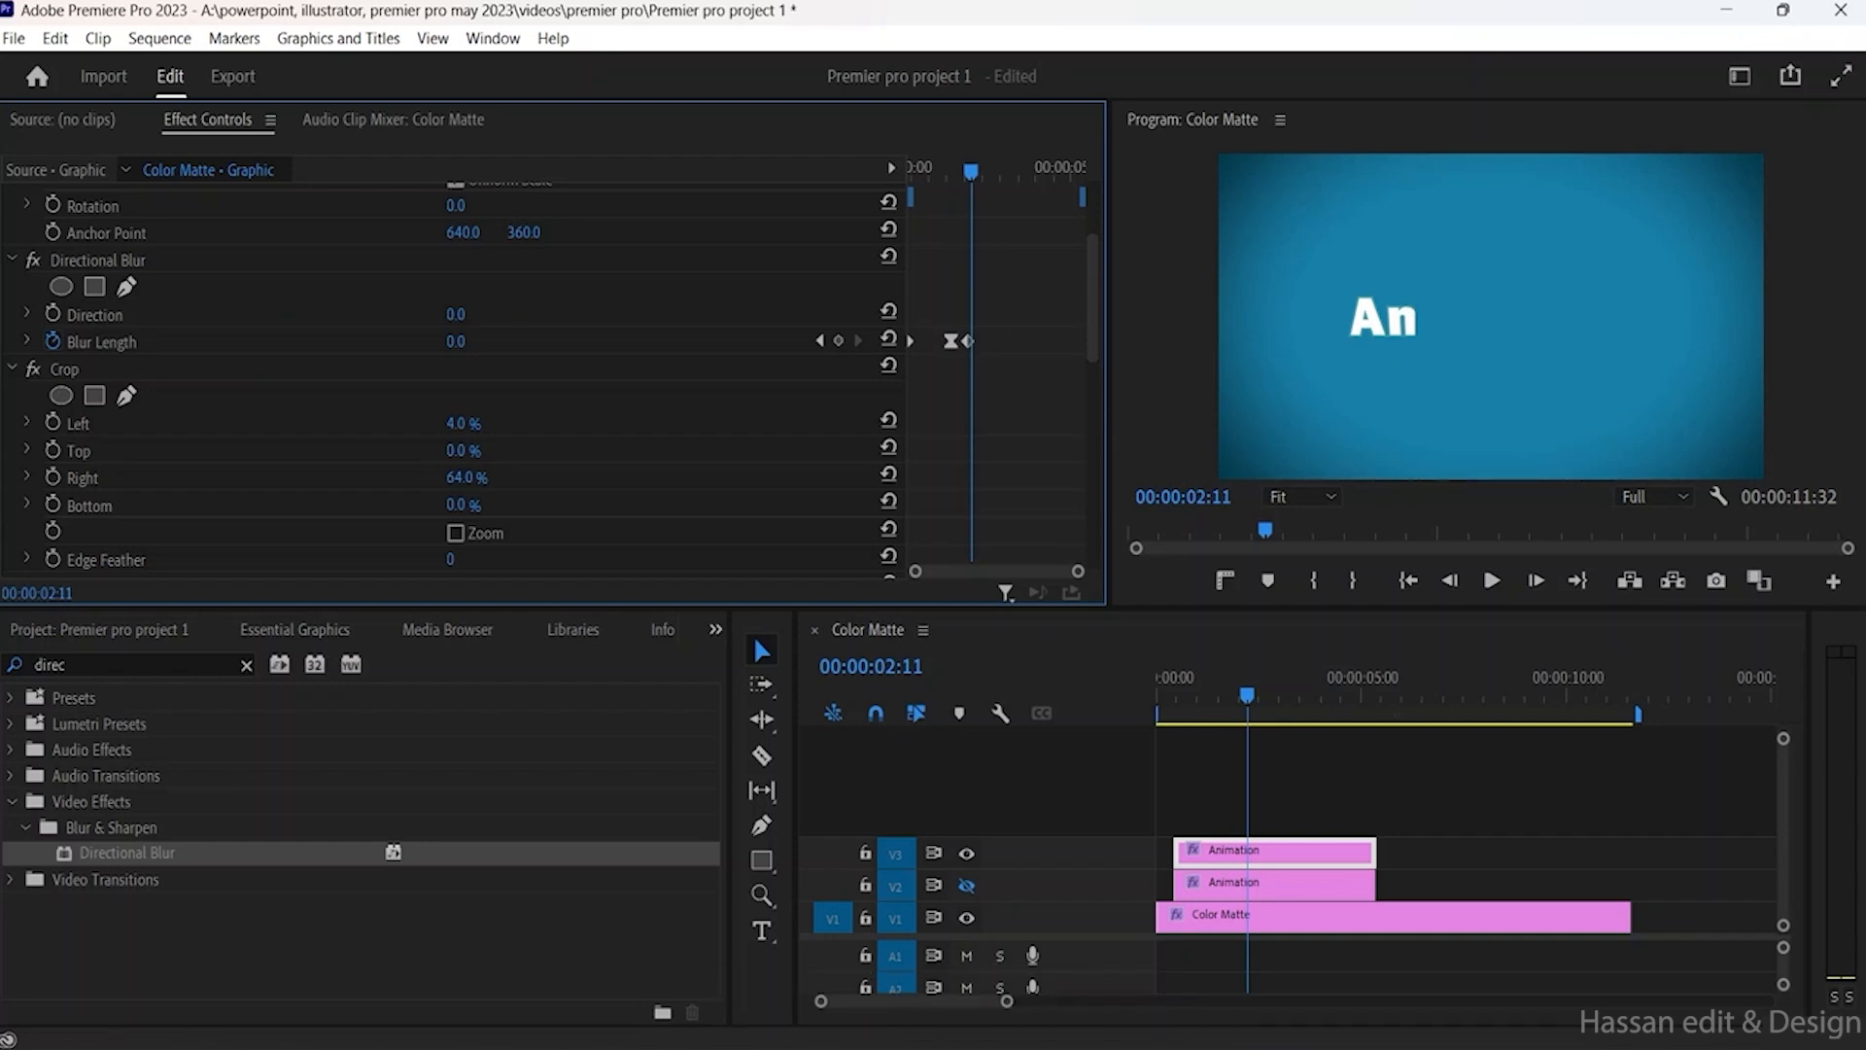
{"action": "left_click_drag", "start_coordinate": [461, 424], "coordinate": [479, 422]}
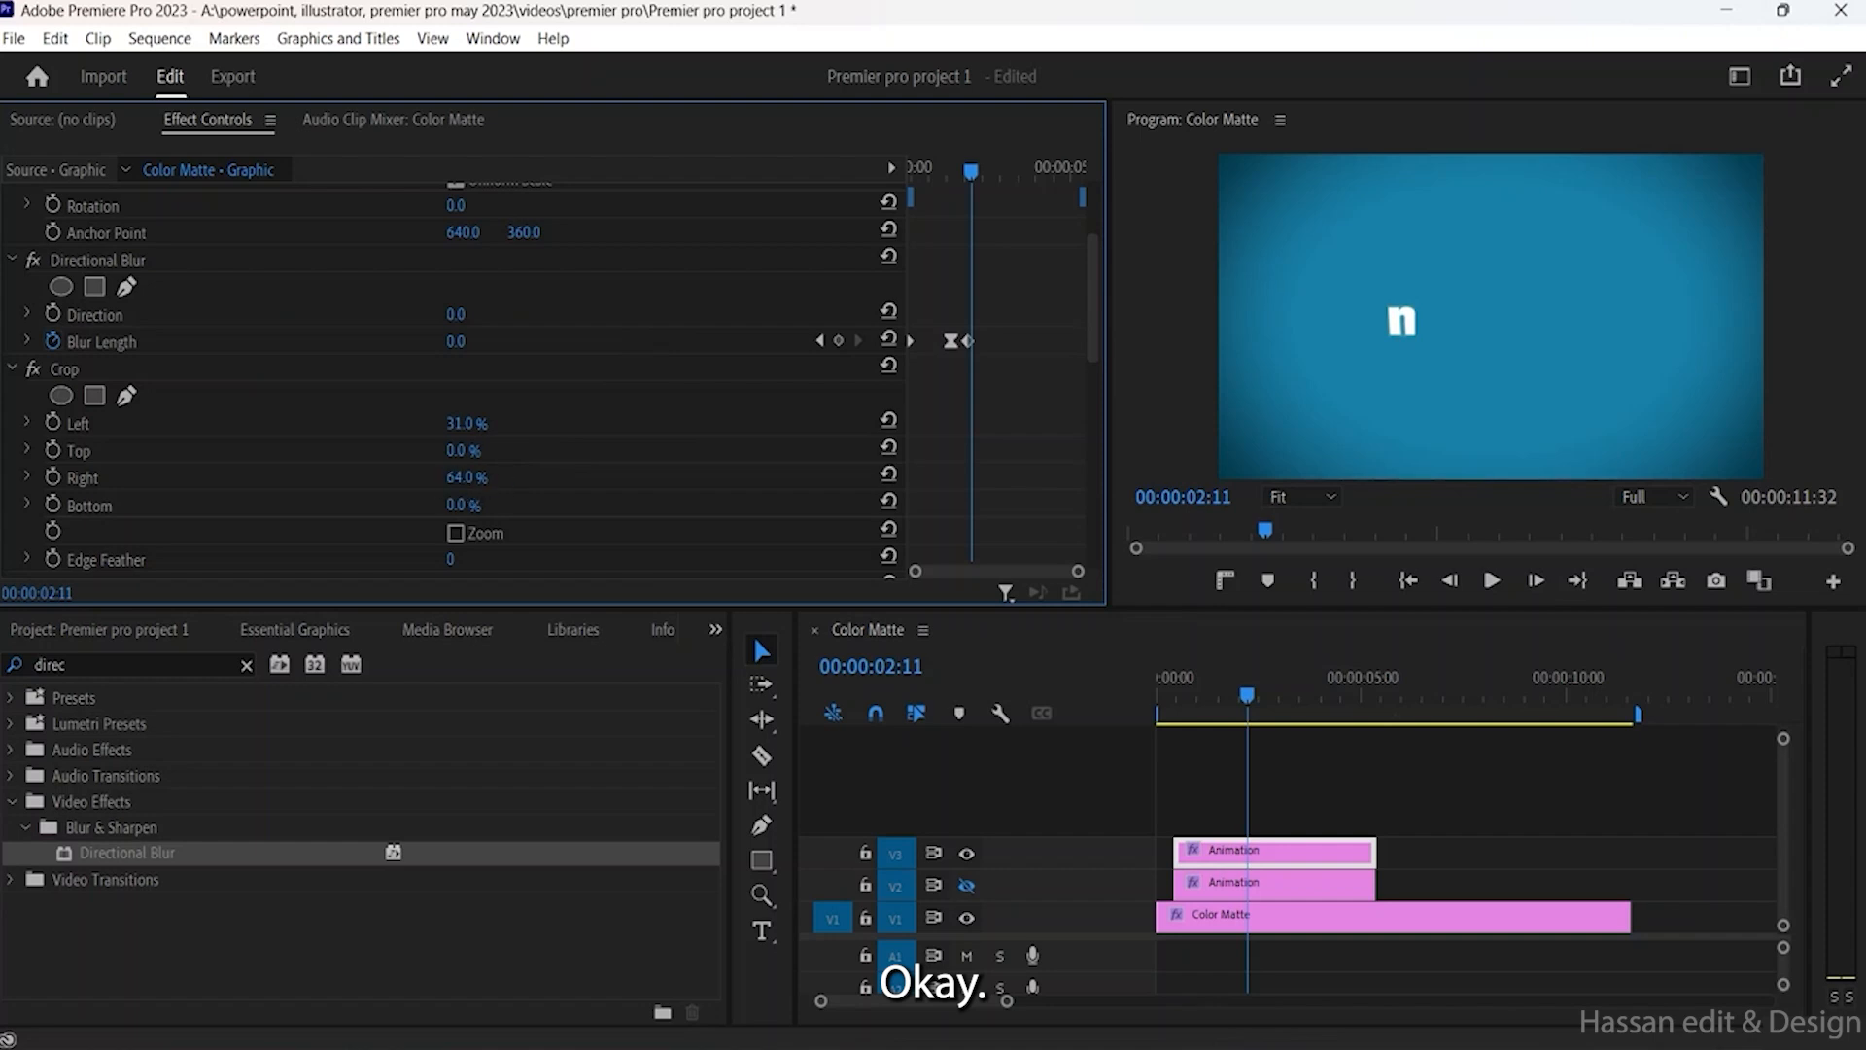
Step: Fine-tune the V3 copy's Crop Right value, trying 64.2% and settling on 63.2%
{"action": "left_click", "coordinate": [470, 478]}
{"action": "type", "text": "2"}
{"action": "key", "text": "Return"}
{"action": "left_click", "coordinate": [486, 479]}
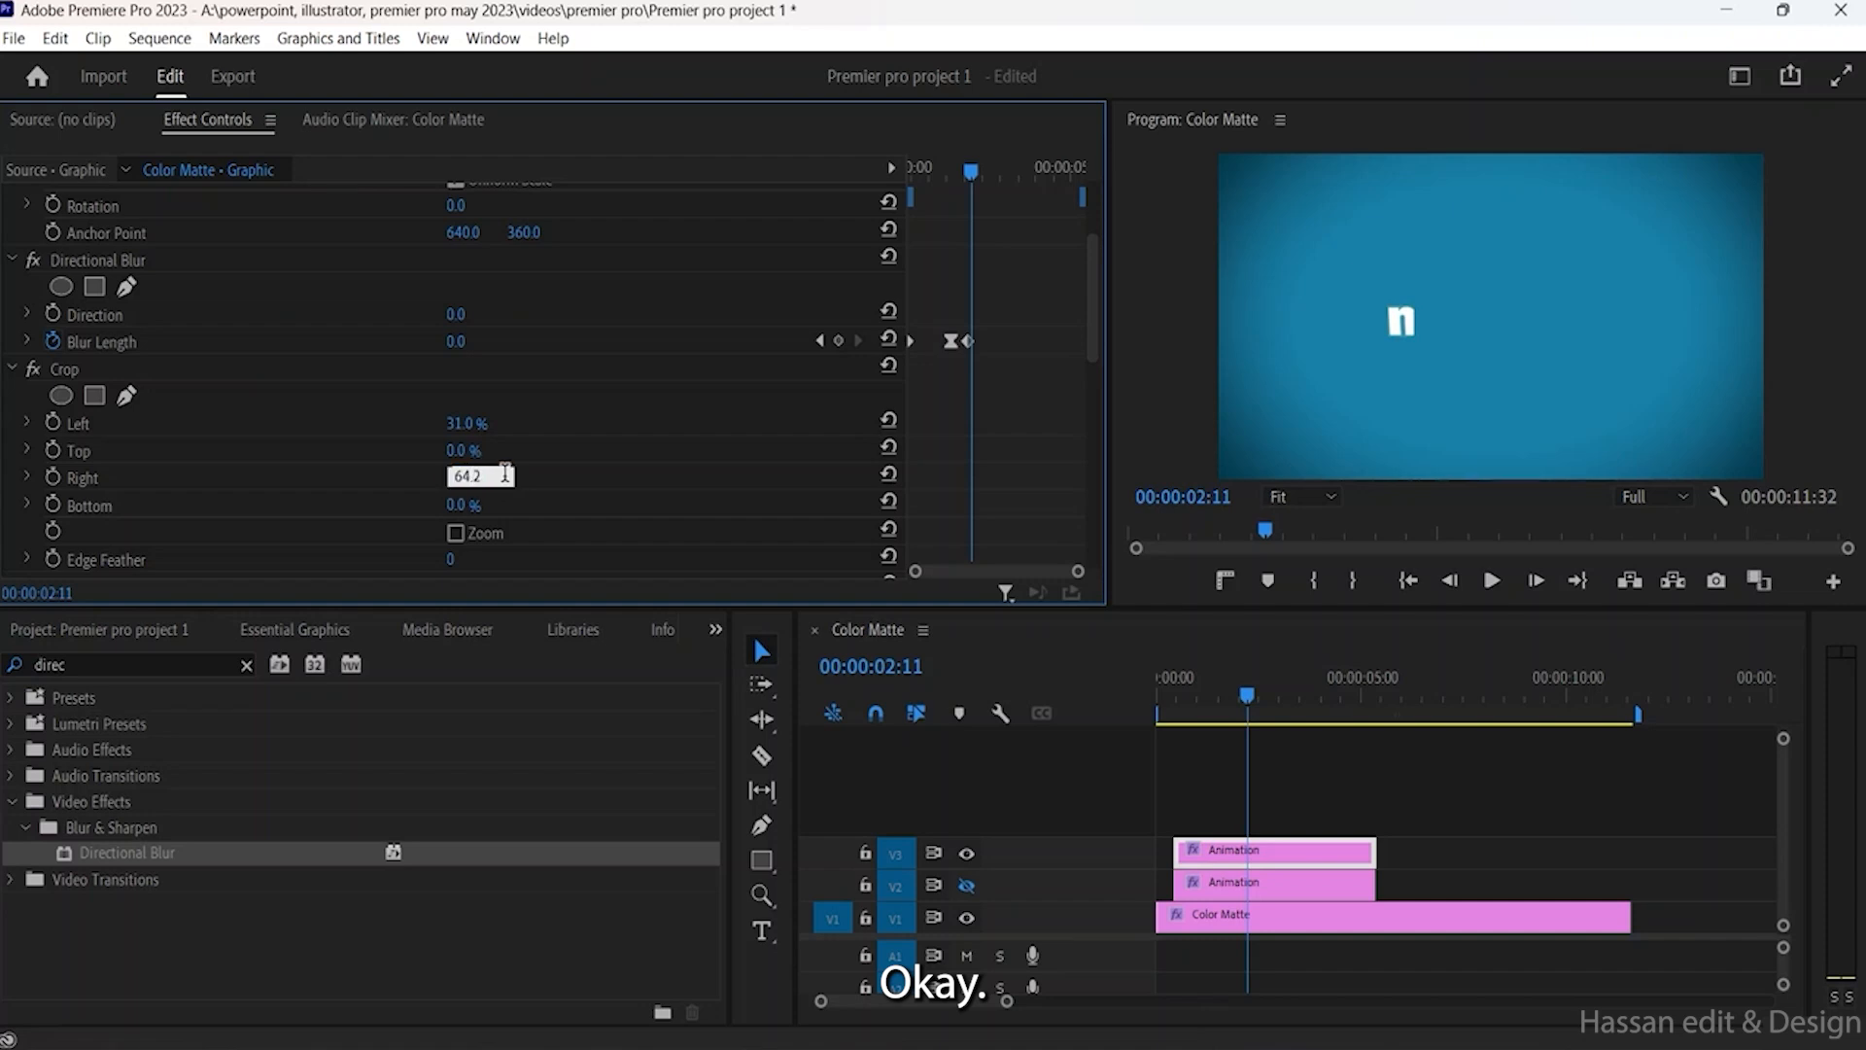
{"action": "key", "text": "BackSpace"}
{"action": "type", "text": "3"}
{"action": "key", "text": "Return"}
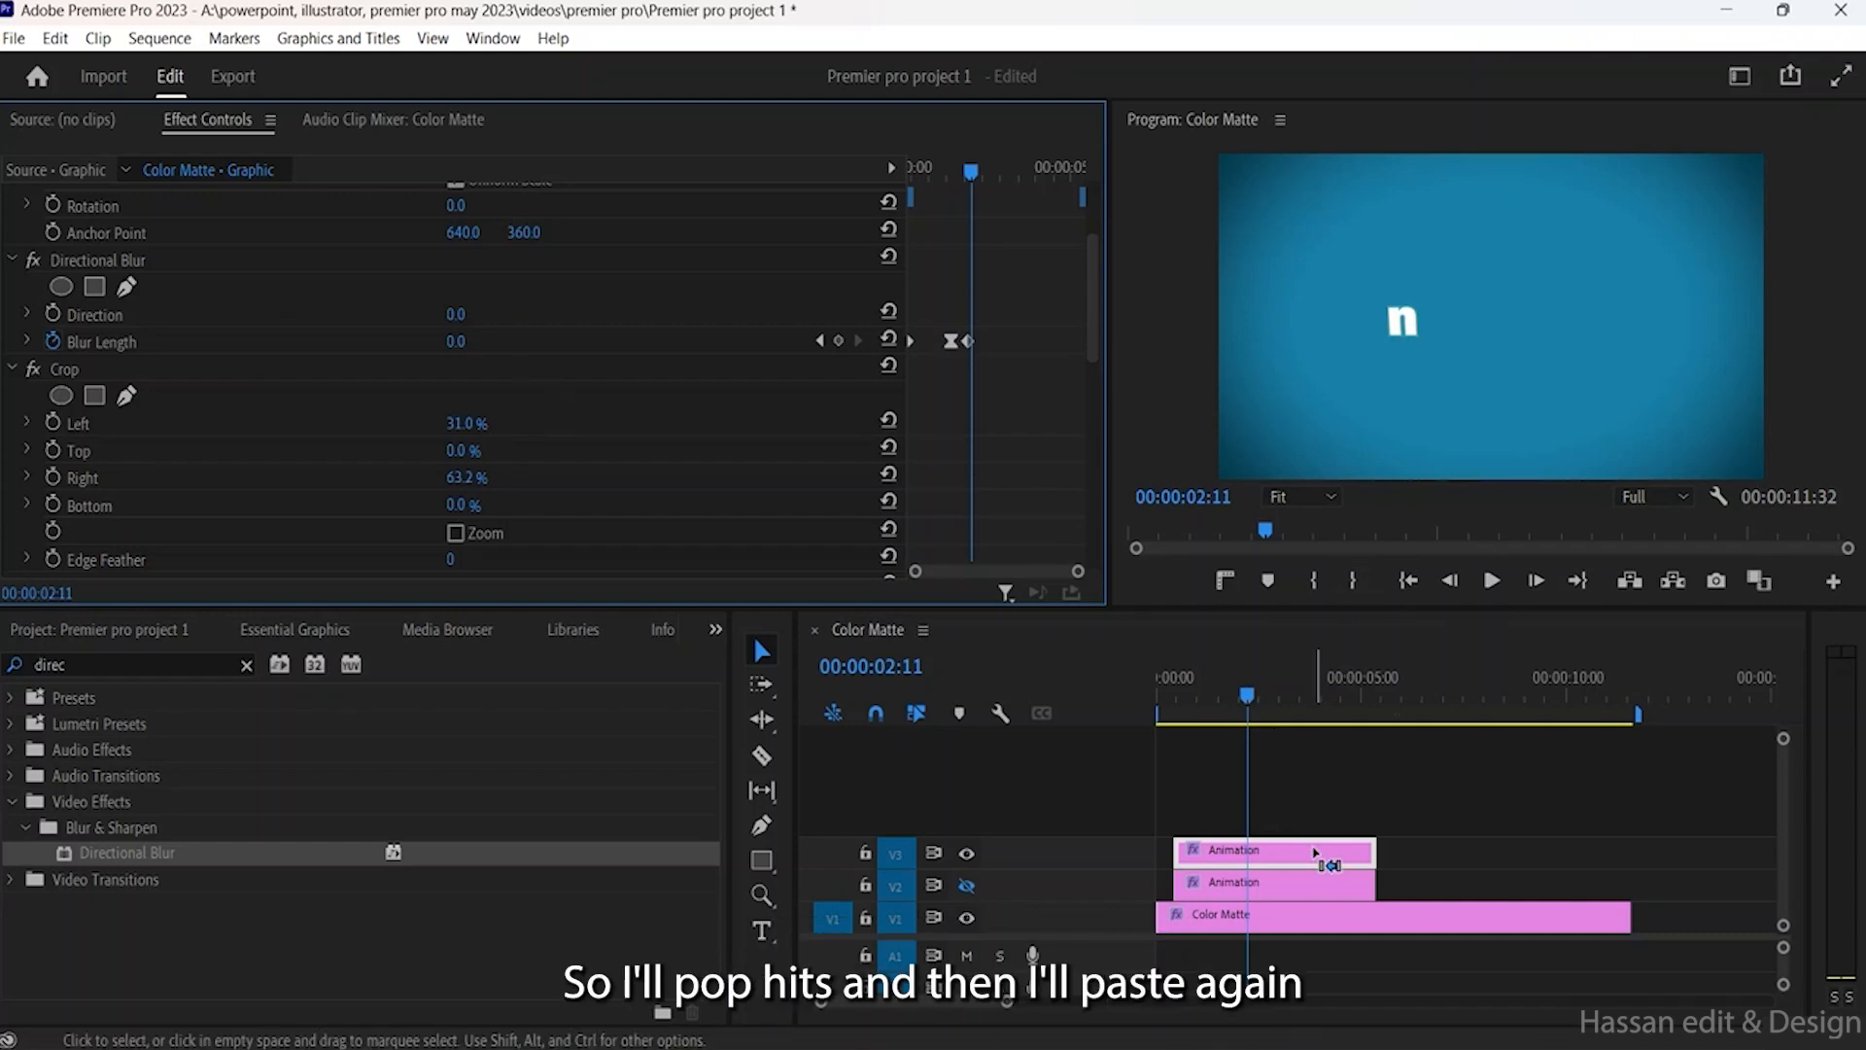
Step: Duplicate the V3 Animation clip onto V4 directly above it, and enable targeting for track V4
{"action": "left_click", "coordinate": [1315, 807]}
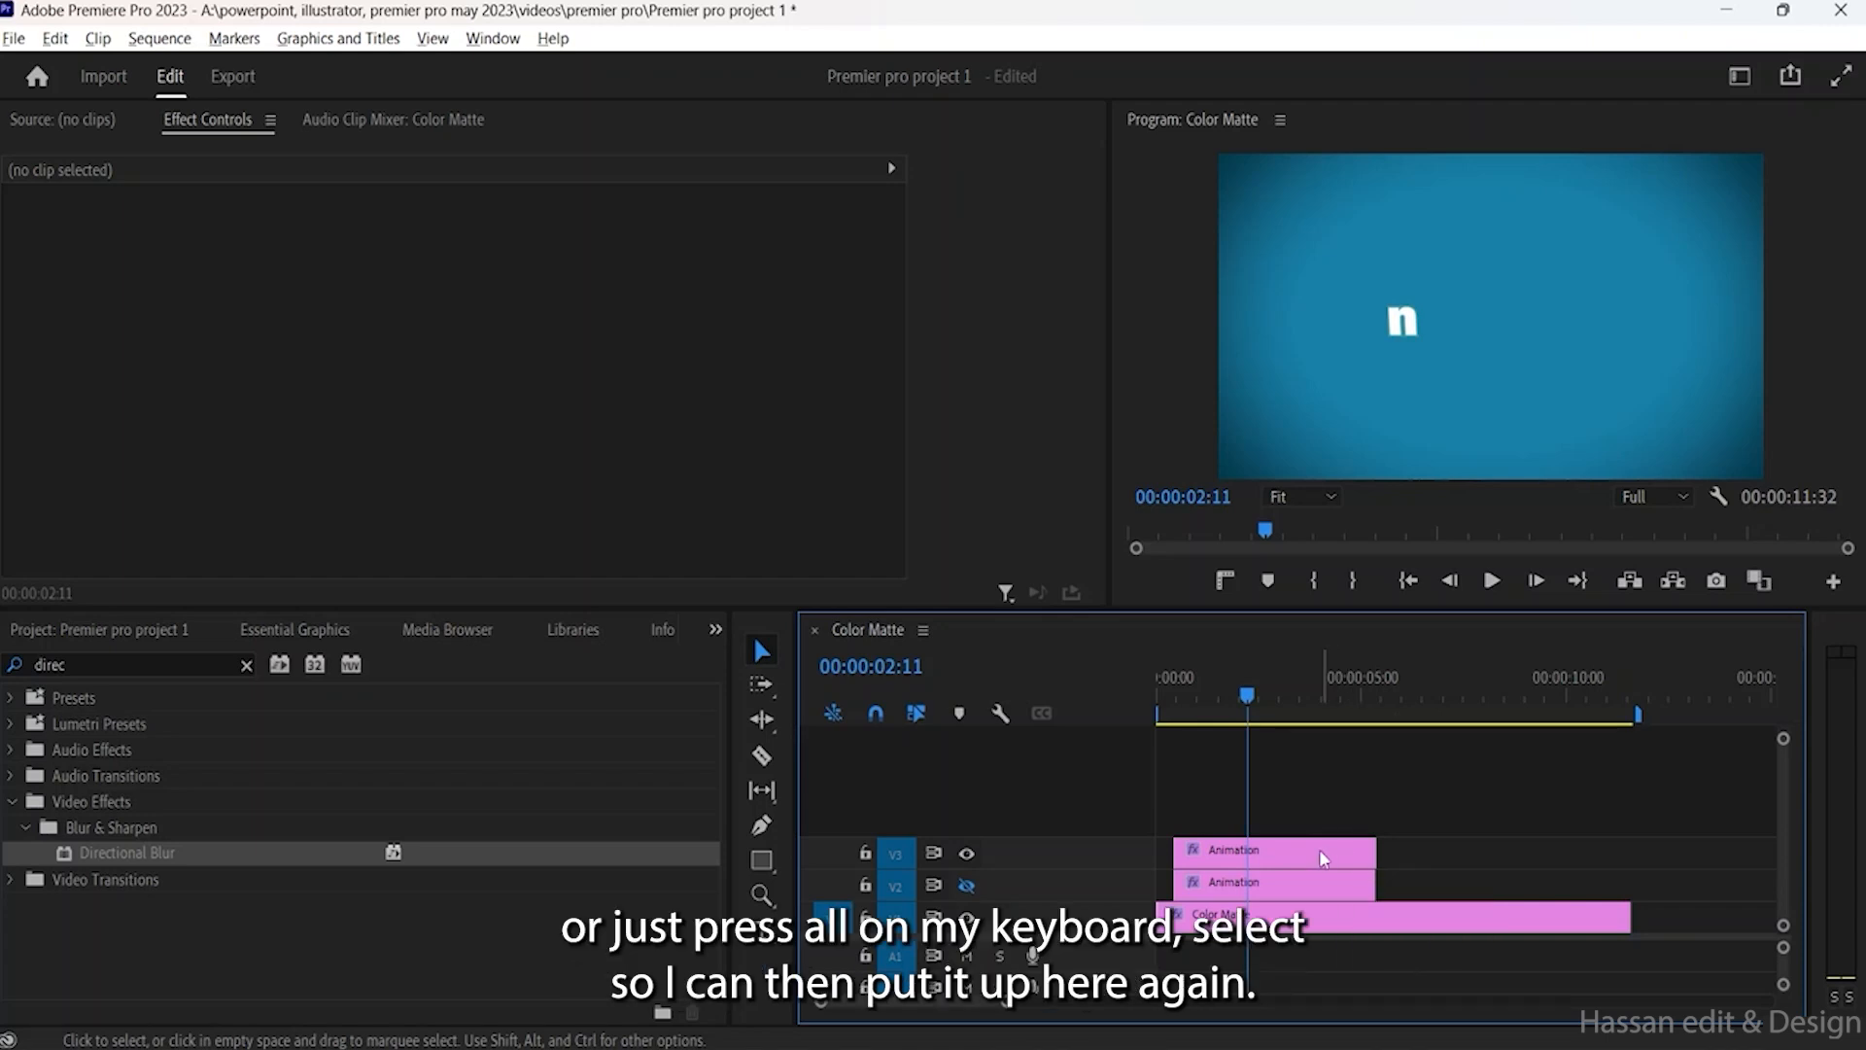
{"action": "left_click_drag", "start_coordinate": [1320, 849], "coordinate": [1297, 806]}
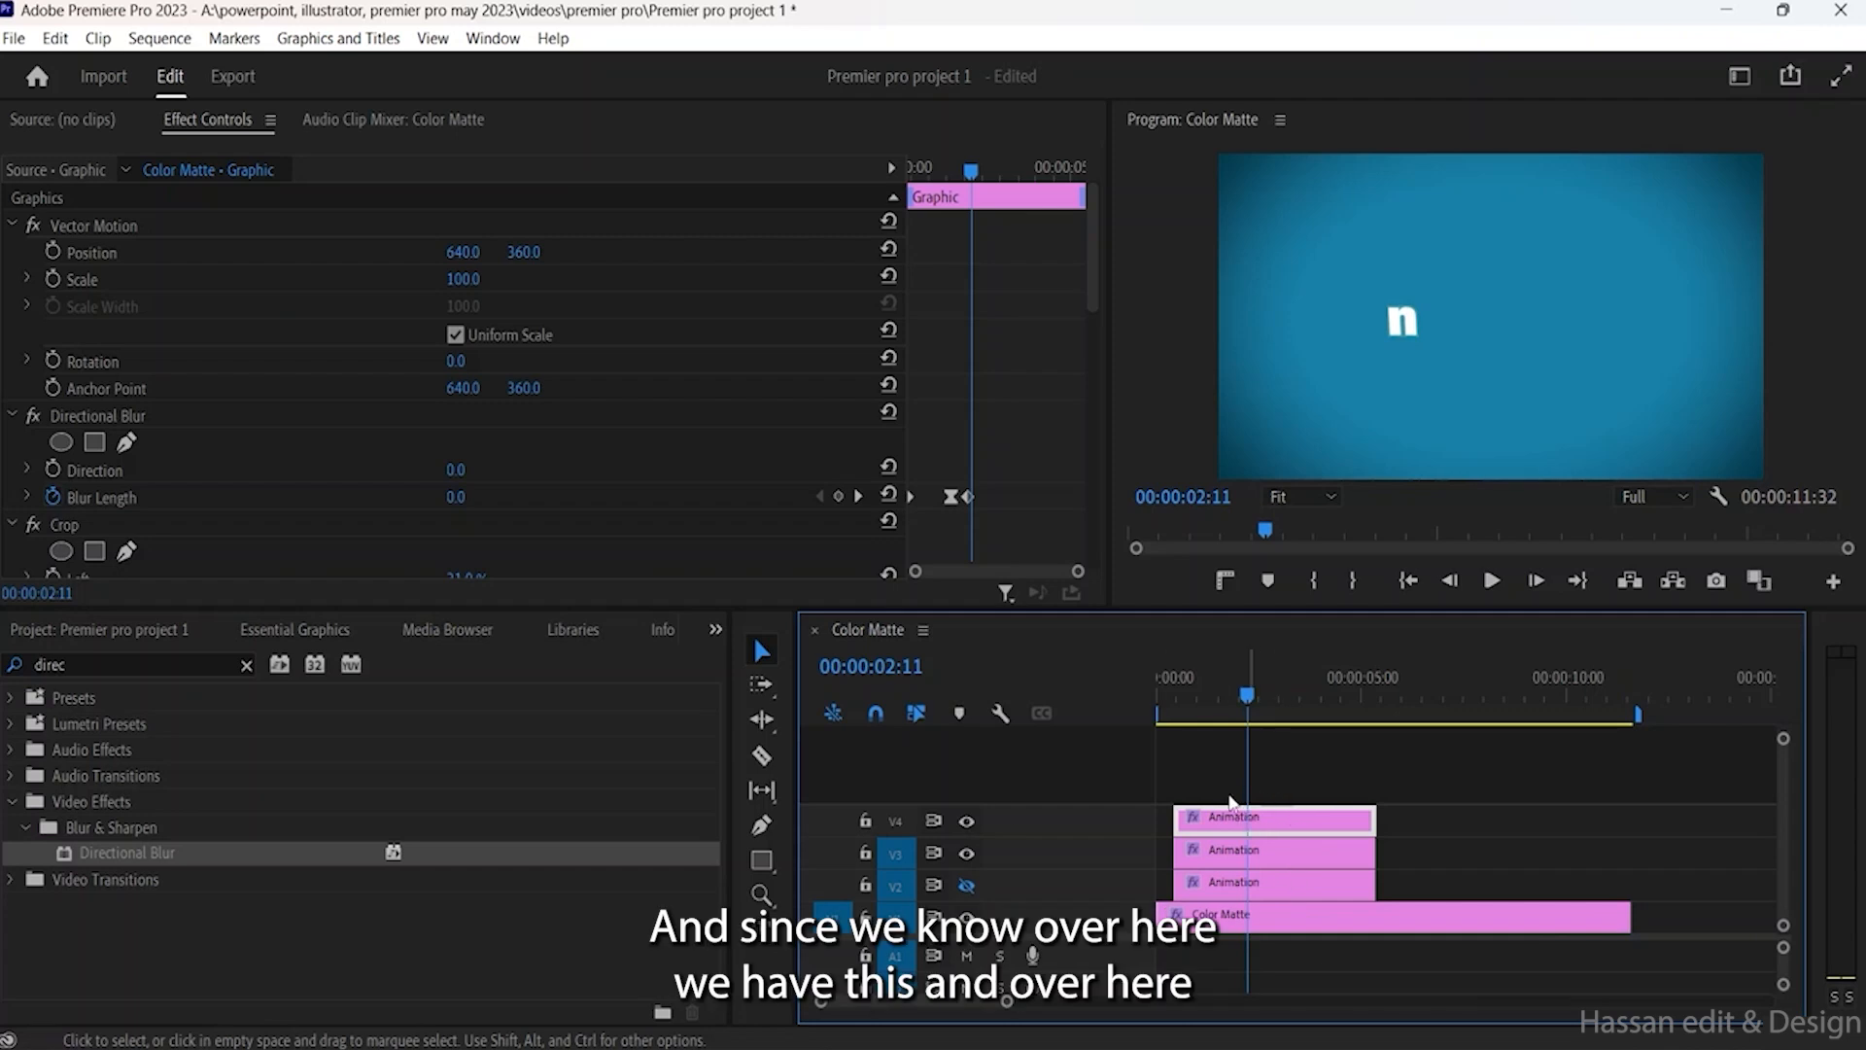
{"action": "left_click", "coordinate": [895, 820]}
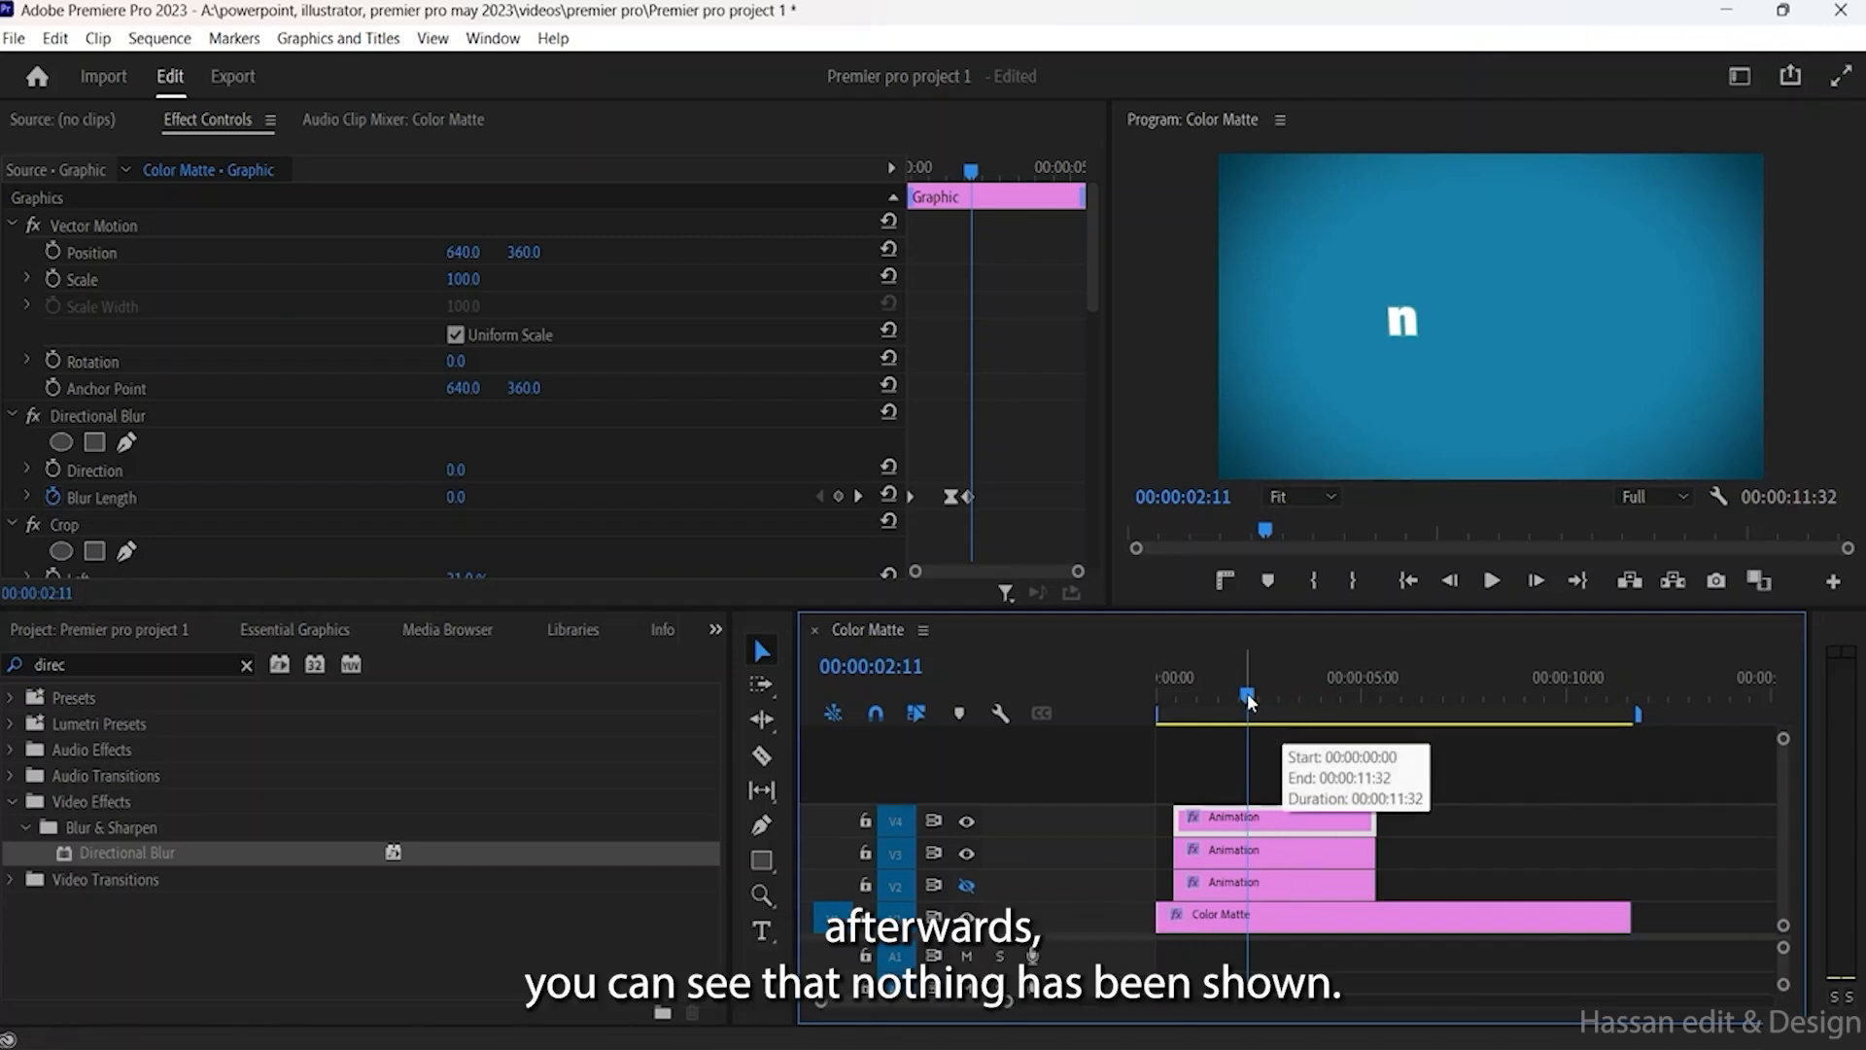
Step: Preview the stack, turn the V2 track's output back on, and replay from 00:00:00:00 with both letters
{"action": "left_click_drag", "start_coordinate": [1249, 701], "coordinate": [1162, 687]}
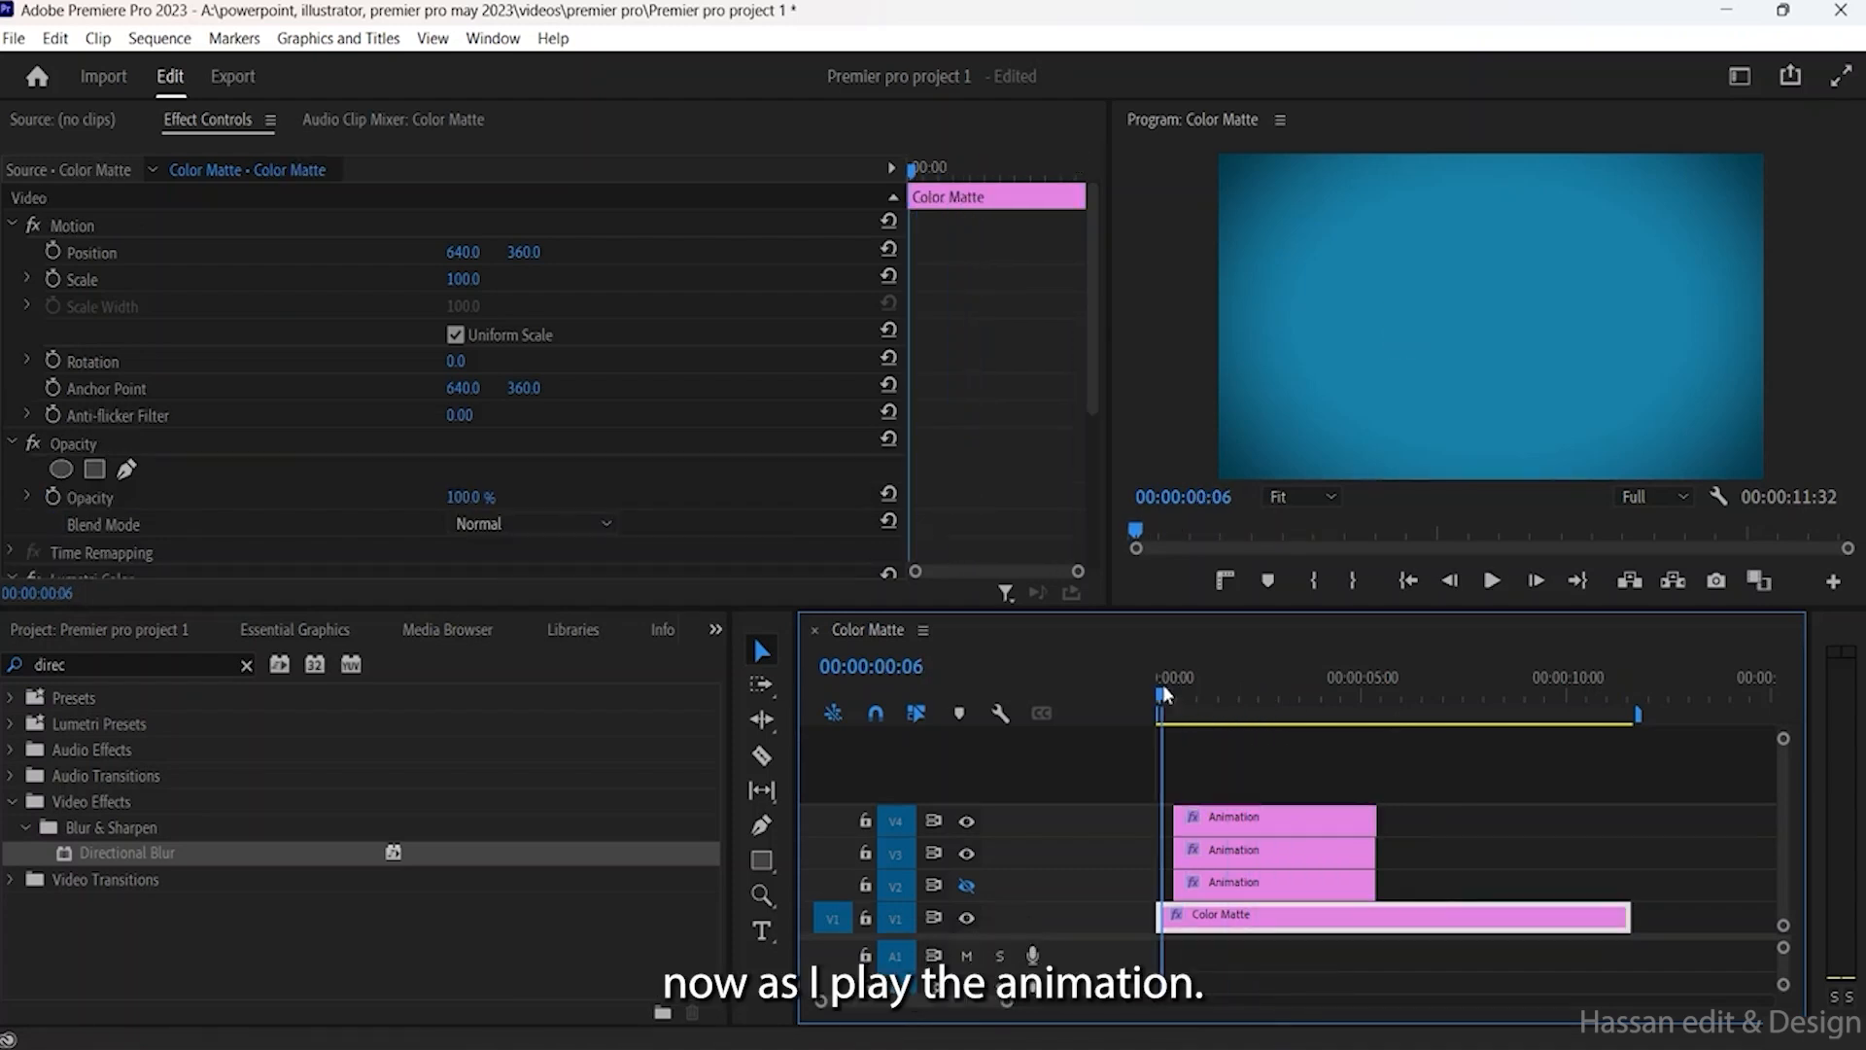
{"action": "key", "text": "space"}
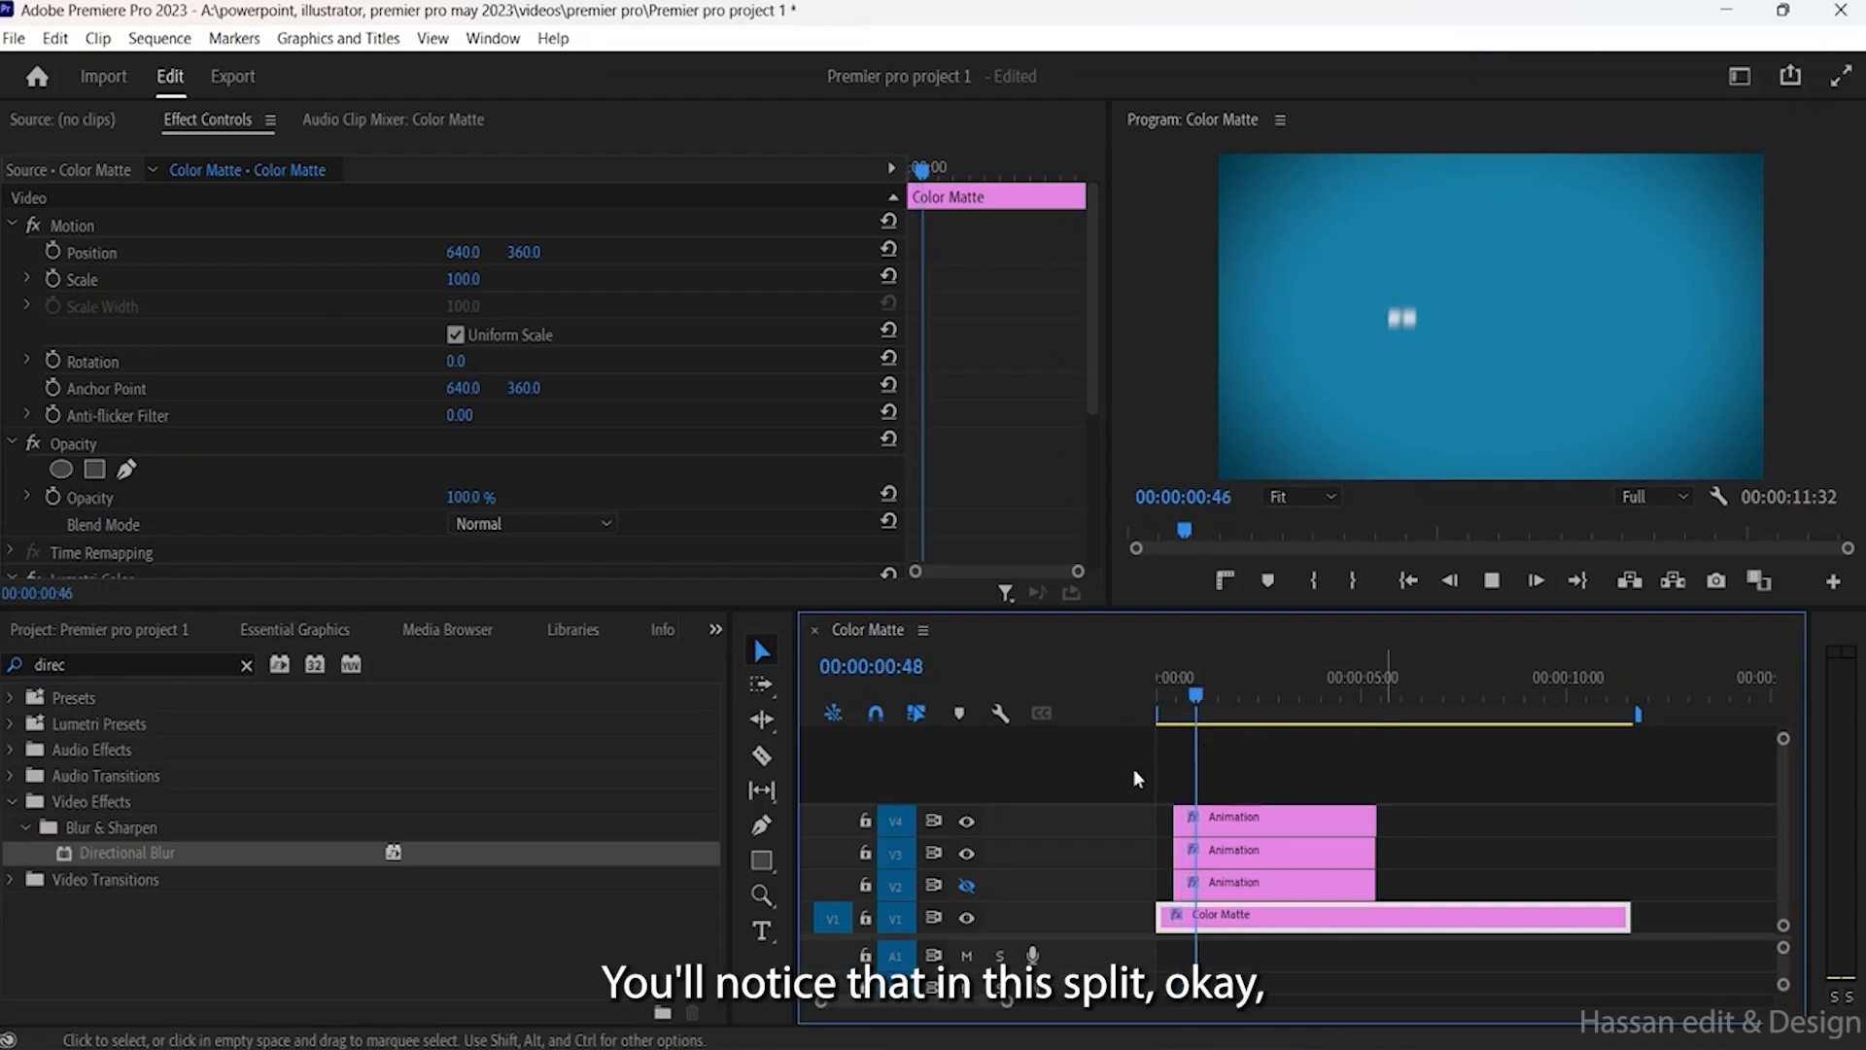
{"action": "left_click", "coordinate": [966, 885]}
{"action": "left_click", "coordinate": [1145, 692]}
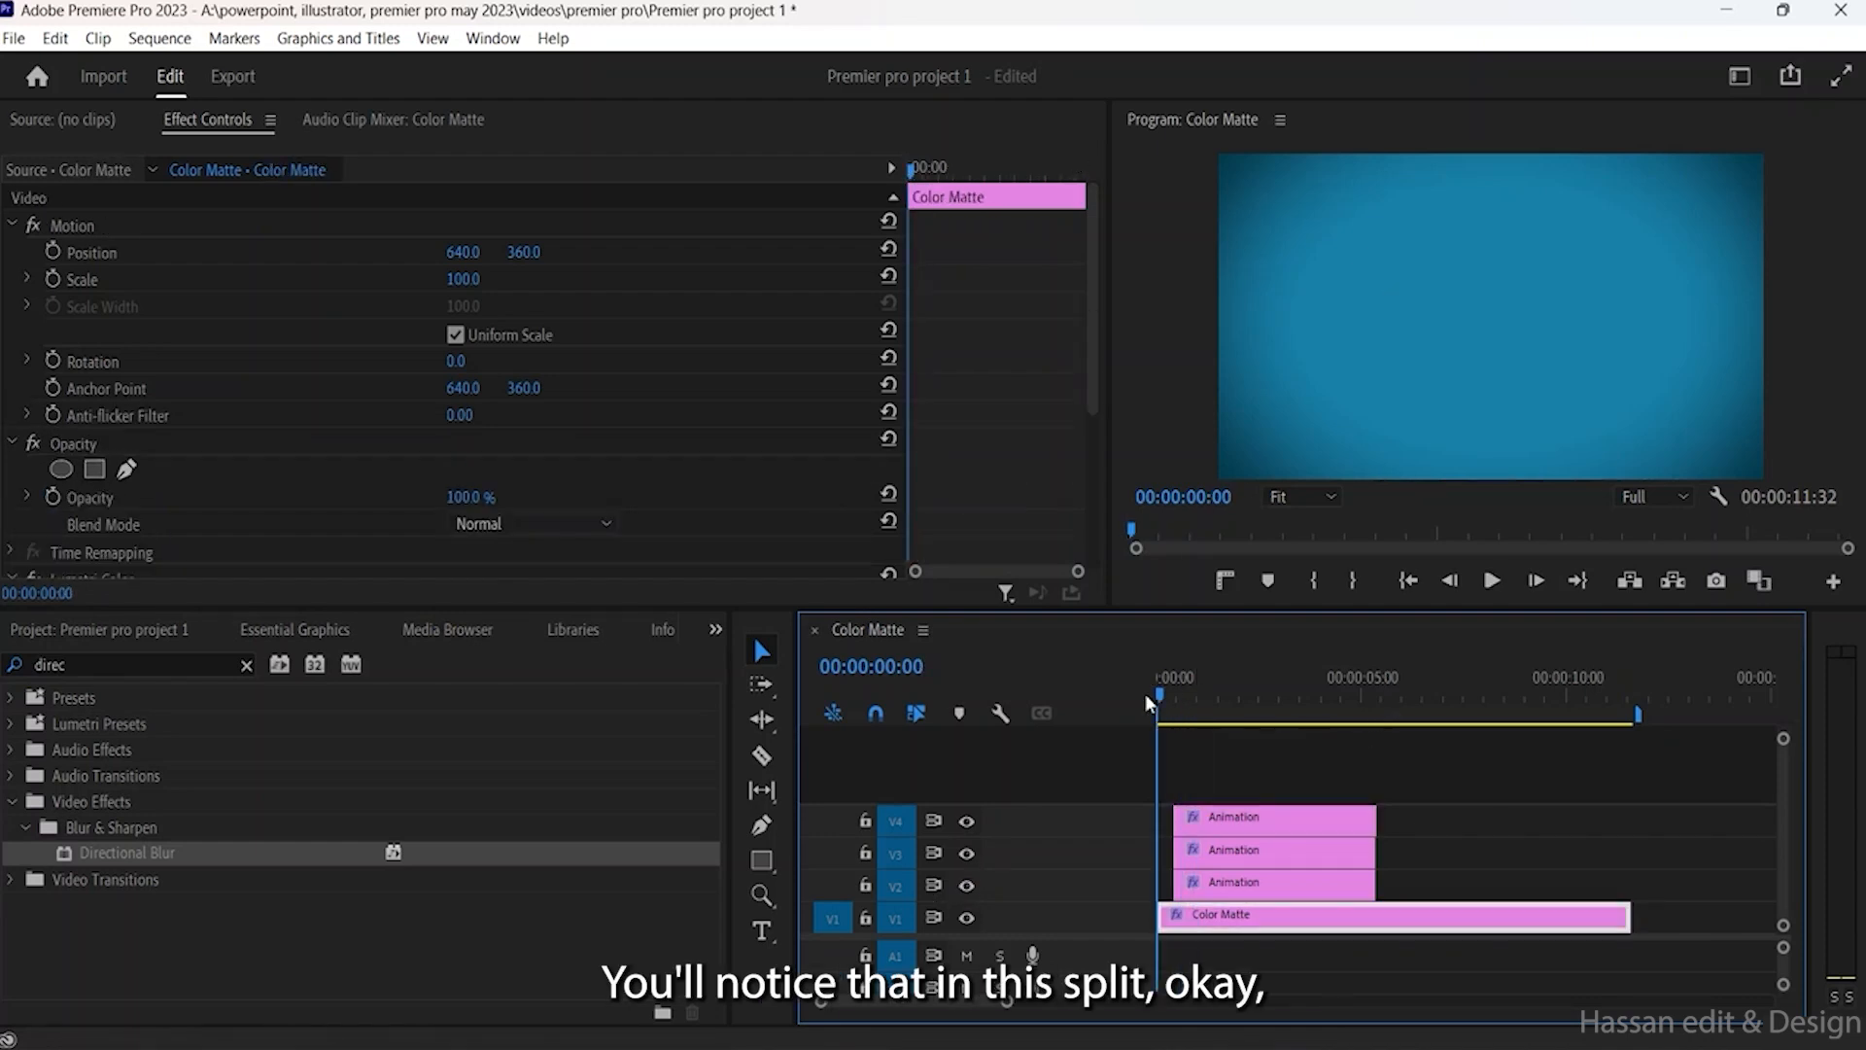
{"action": "key", "text": "space"}
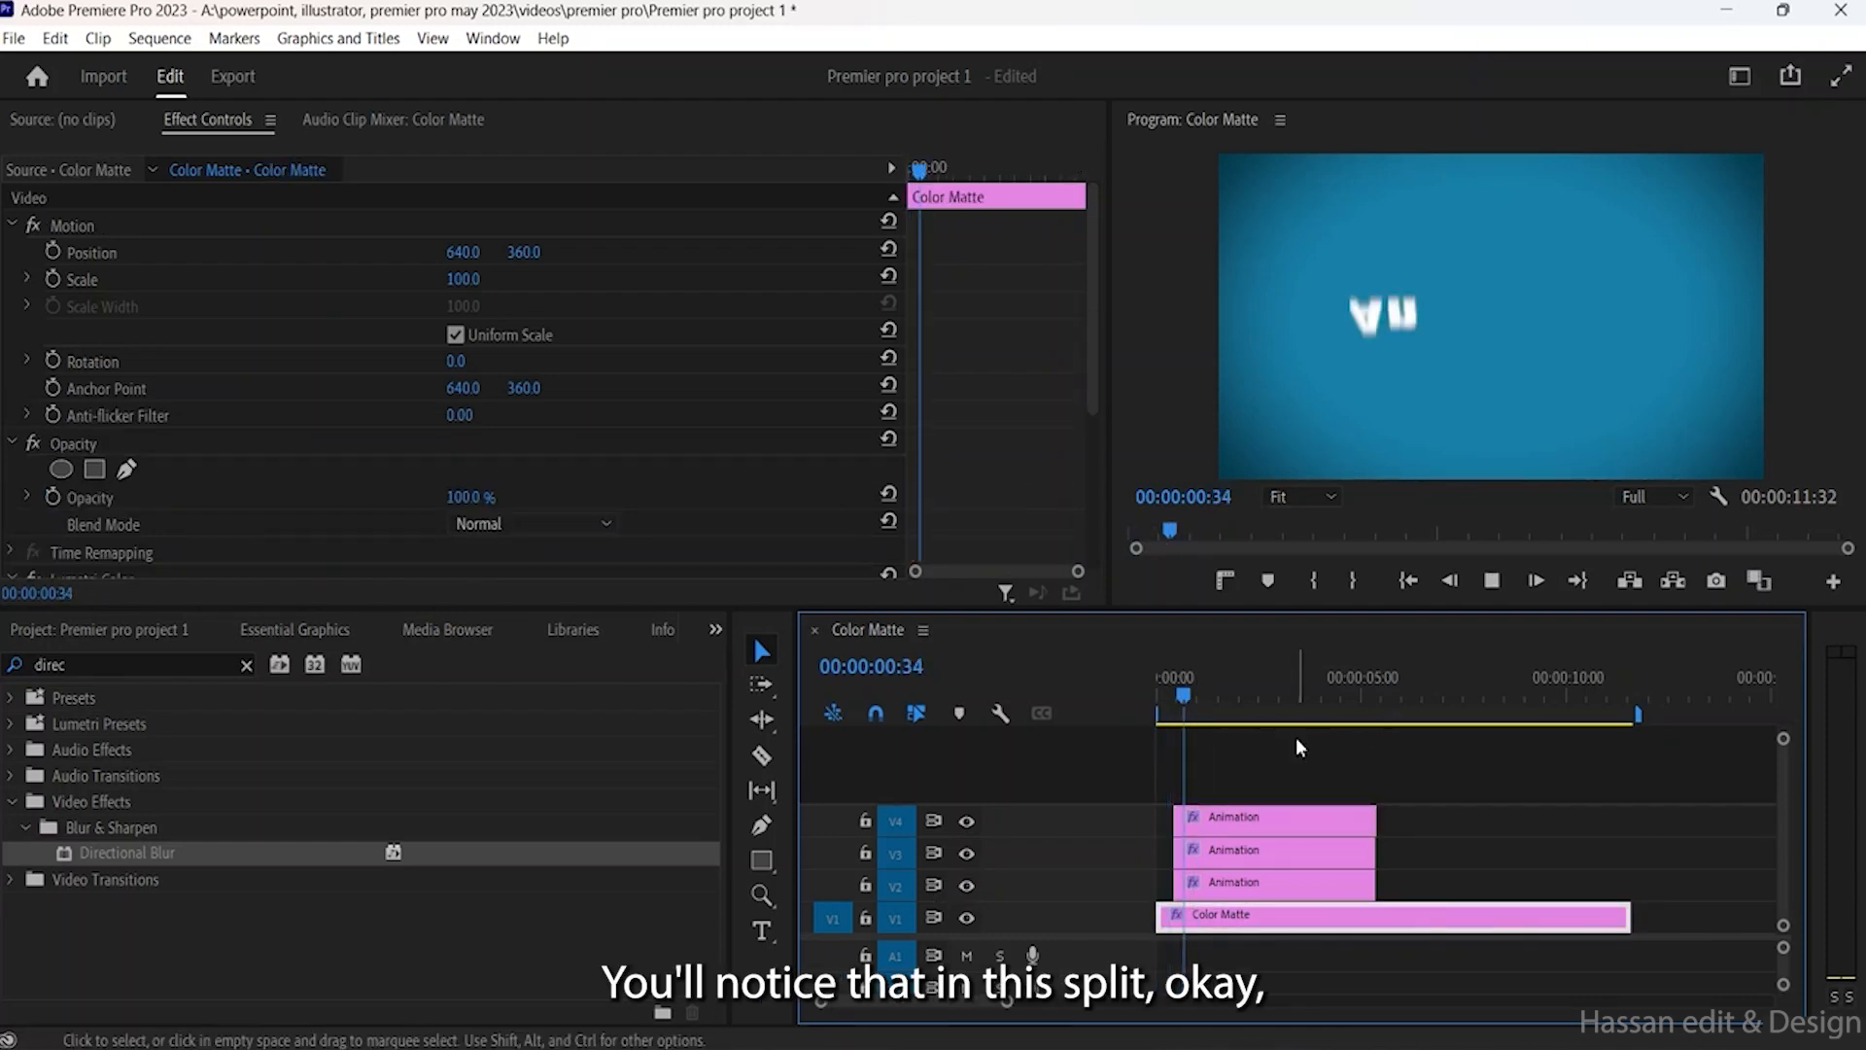
{"action": "key", "text": "space"}
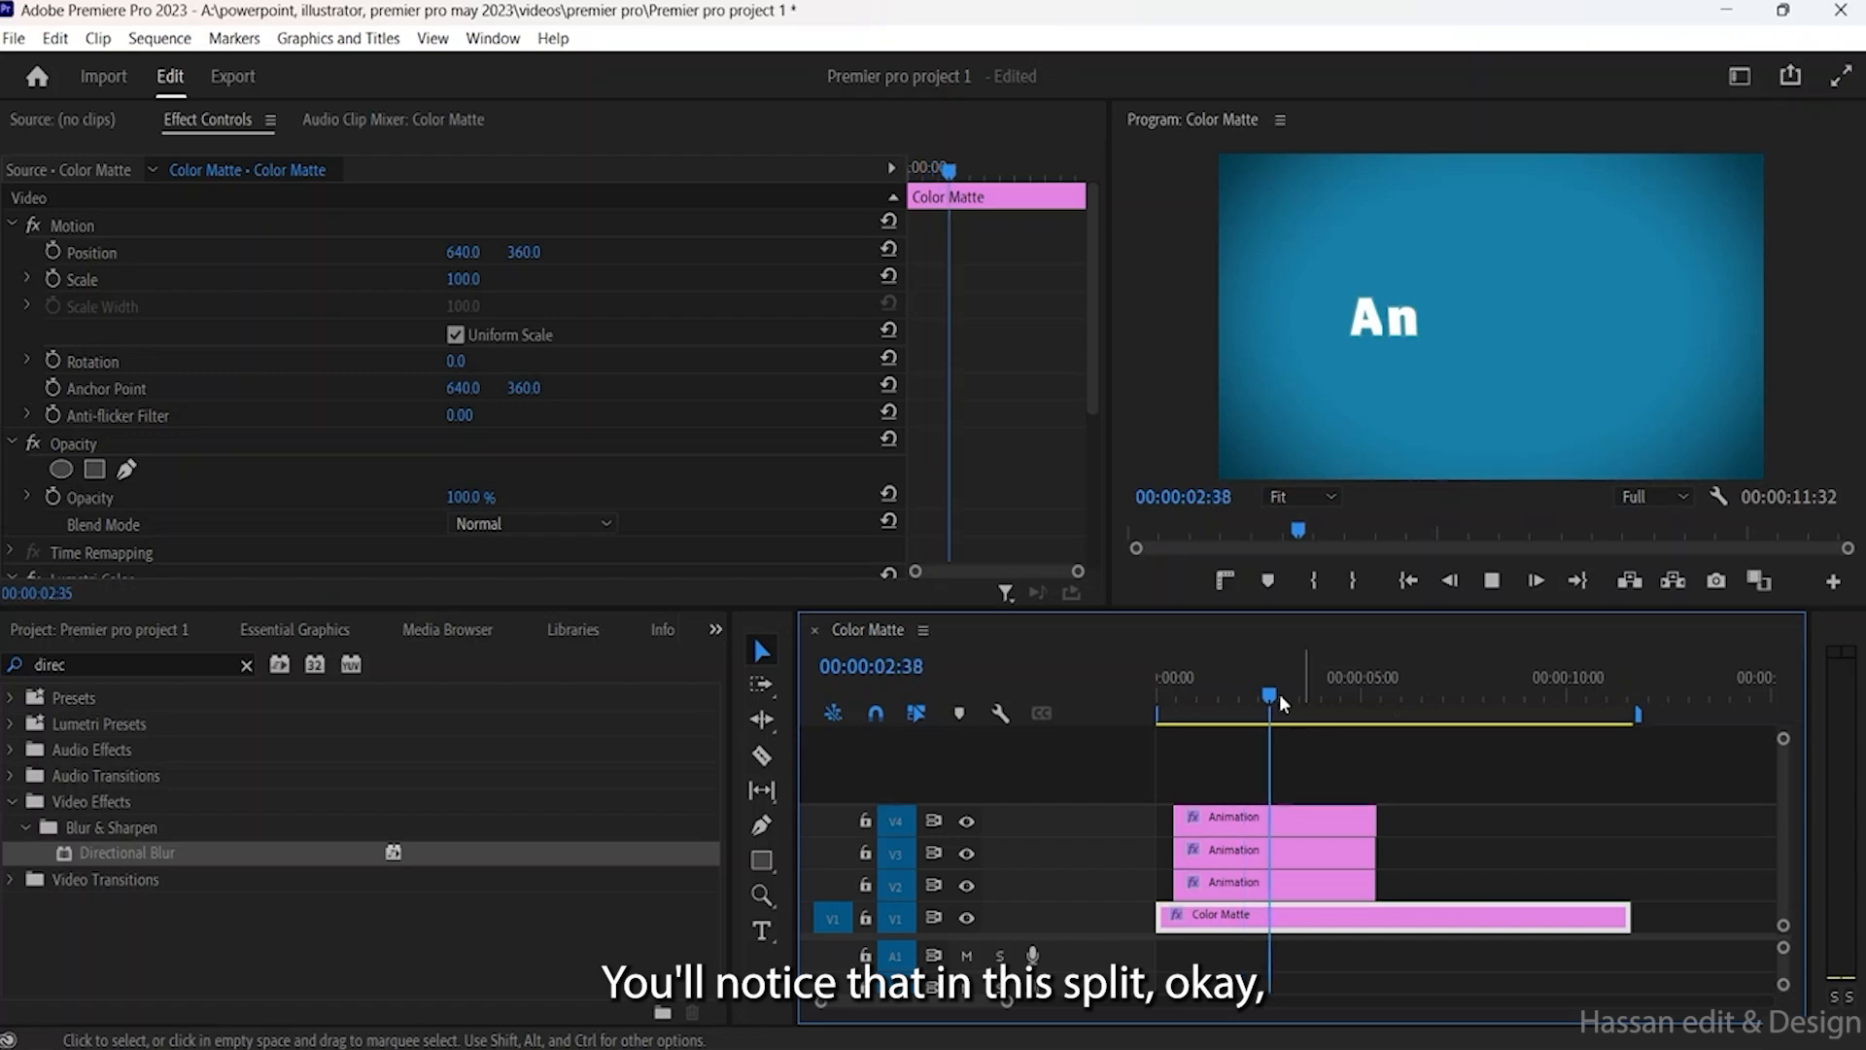
Step: Turn off timeline snapping and stagger the Animation clips on V3 and V4 so each starts slightly after the one below
{"action": "key", "text": "space"}
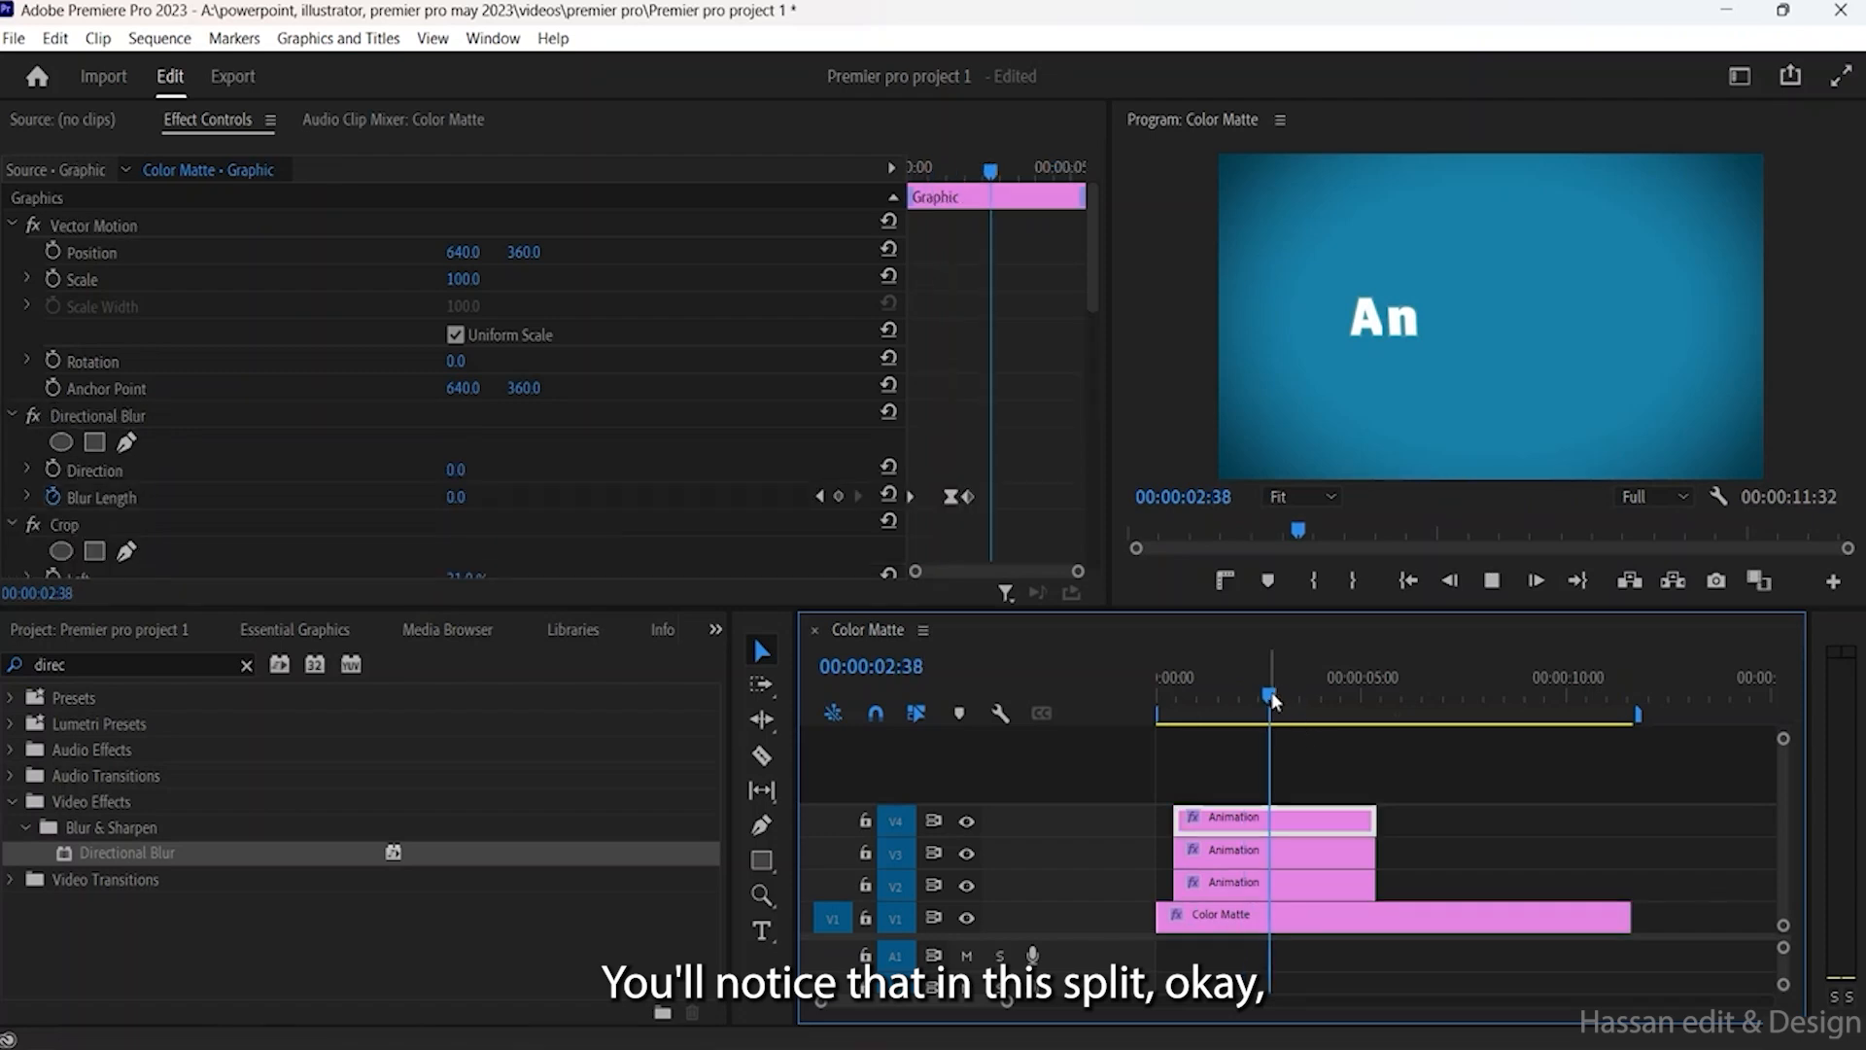
{"action": "left_click_drag", "start_coordinate": [1269, 693], "coordinate": [1163, 698]}
{"action": "left_click", "coordinate": [1278, 853]}
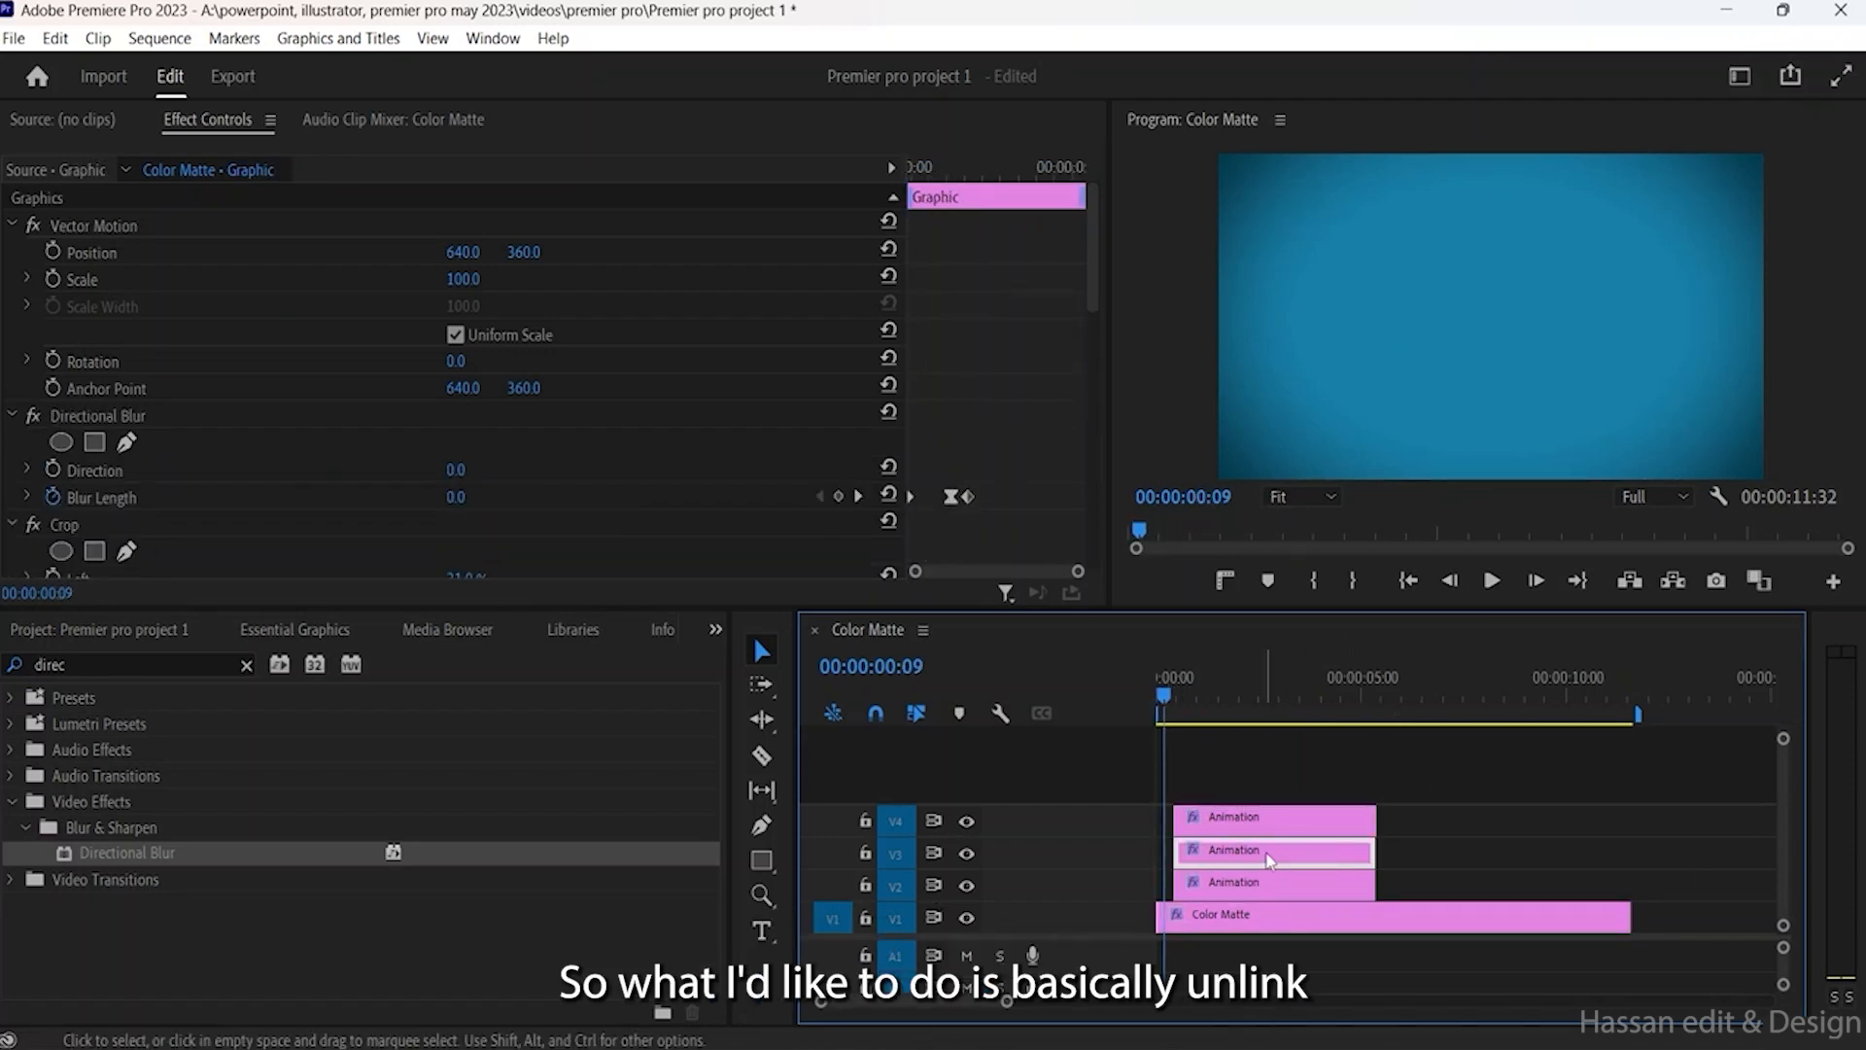
{"action": "left_click_drag", "start_coordinate": [1276, 865], "coordinate": [1266, 859]}
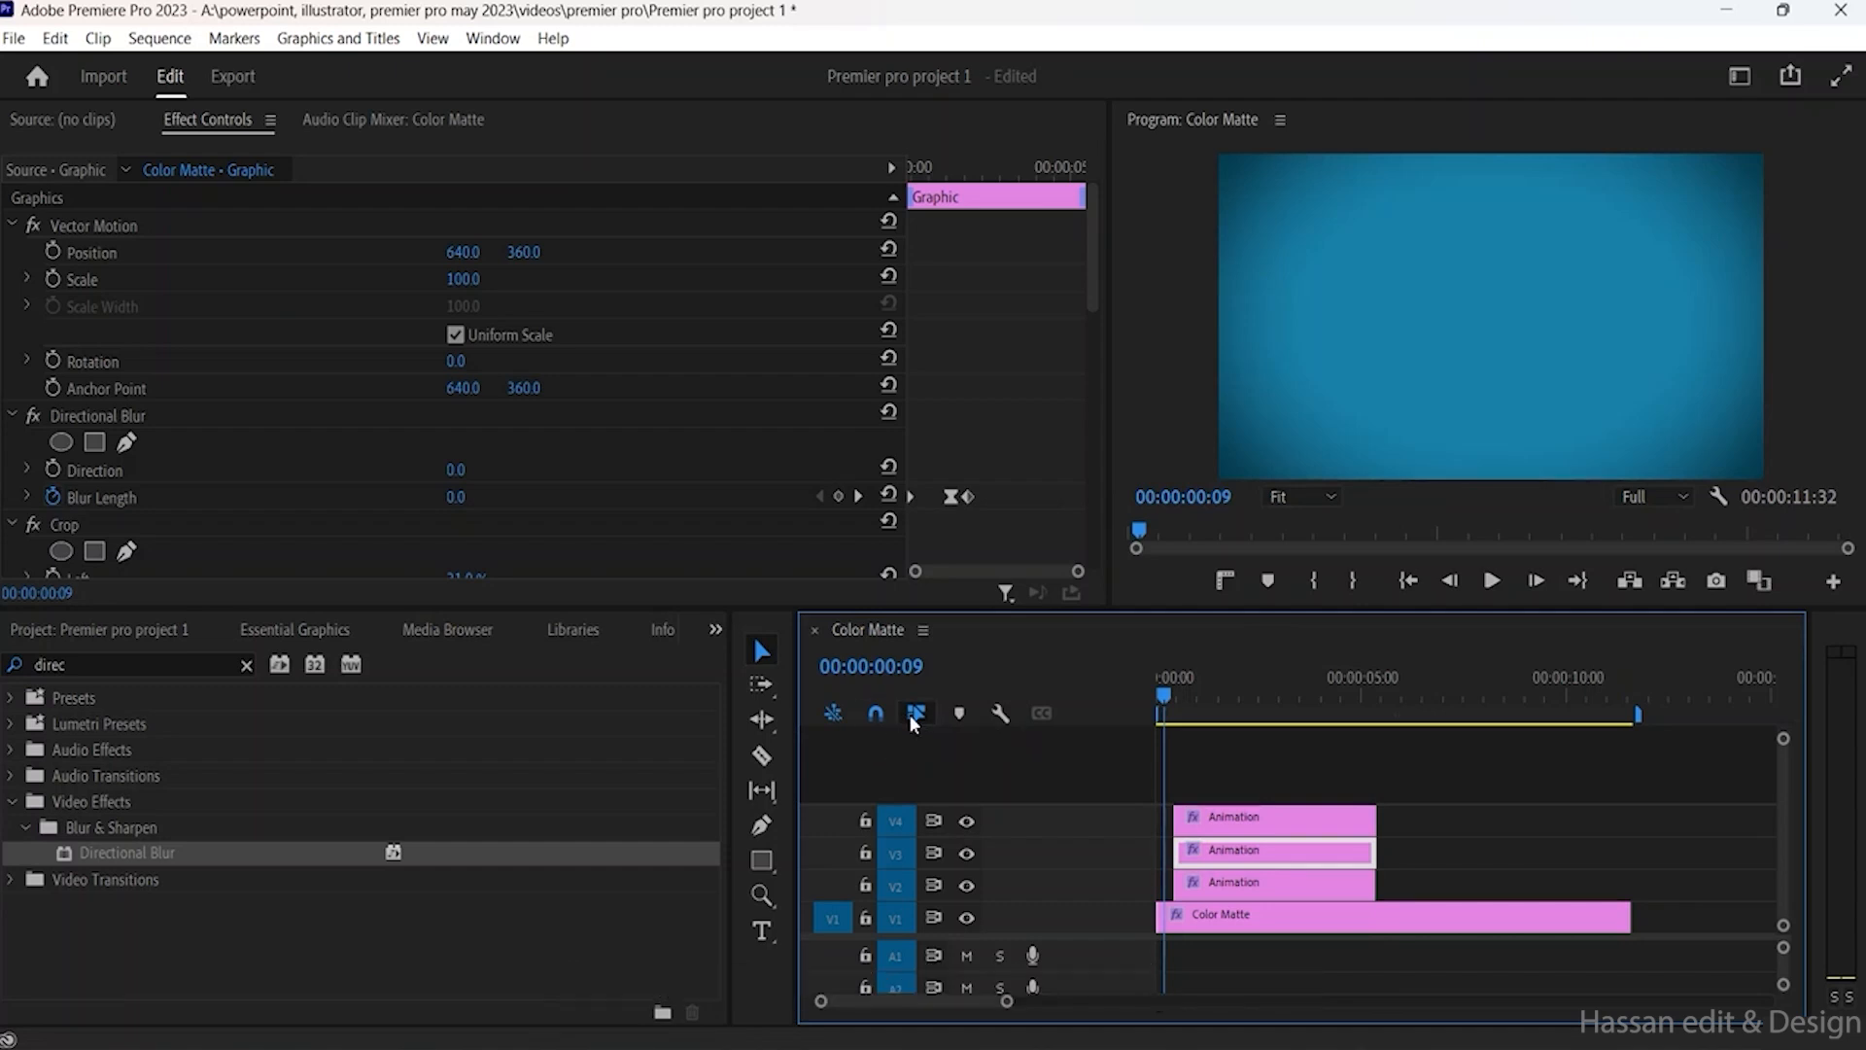
{"action": "left_click", "coordinate": [875, 717]}
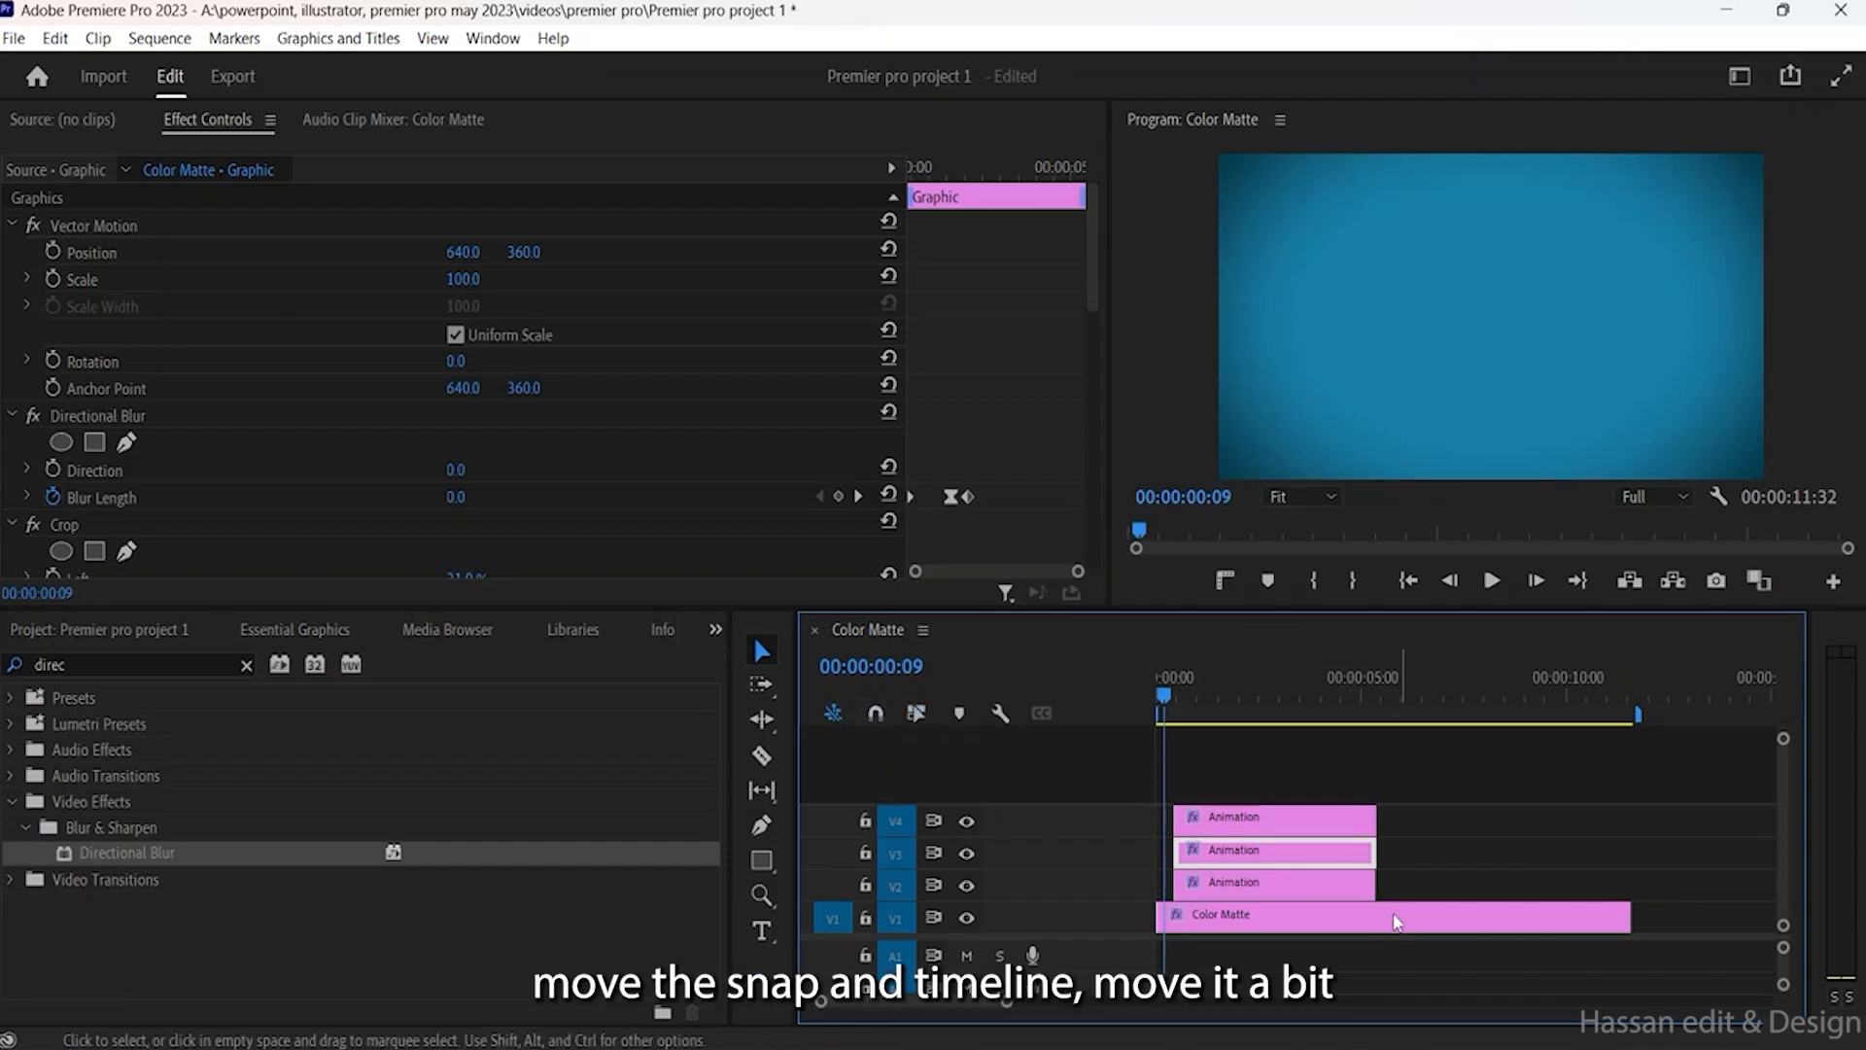
{"action": "mouse_move", "coordinate": [1260, 855]}
{"action": "left_mouse_down"}
{"action": "mouse_move", "coordinate": [1270, 866]}
{"action": "mouse_move", "coordinate": [1268, 826]}
{"action": "left_mouse_up"}
{"action": "left_click", "coordinate": [1258, 820]}
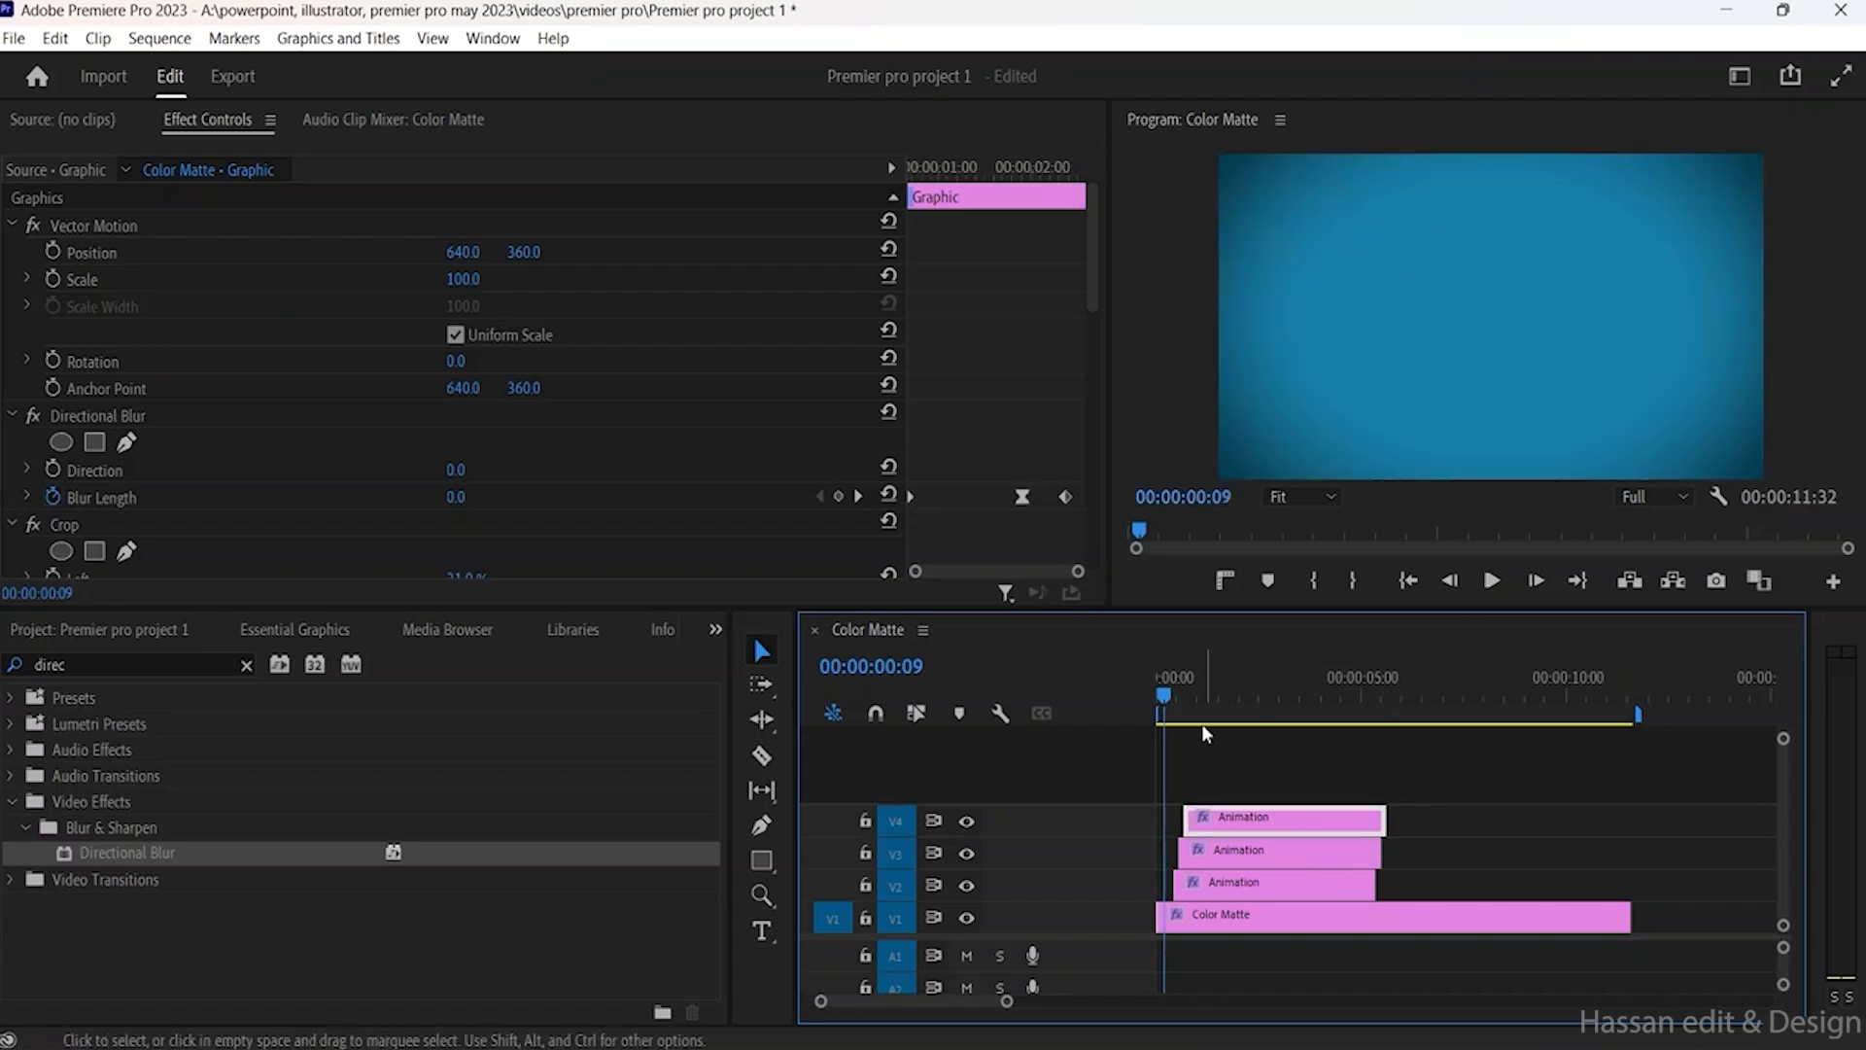
Step: Play back the staggered letters and scrub back to 00:00:02:00 to check the offset
{"action": "key", "text": "space"}
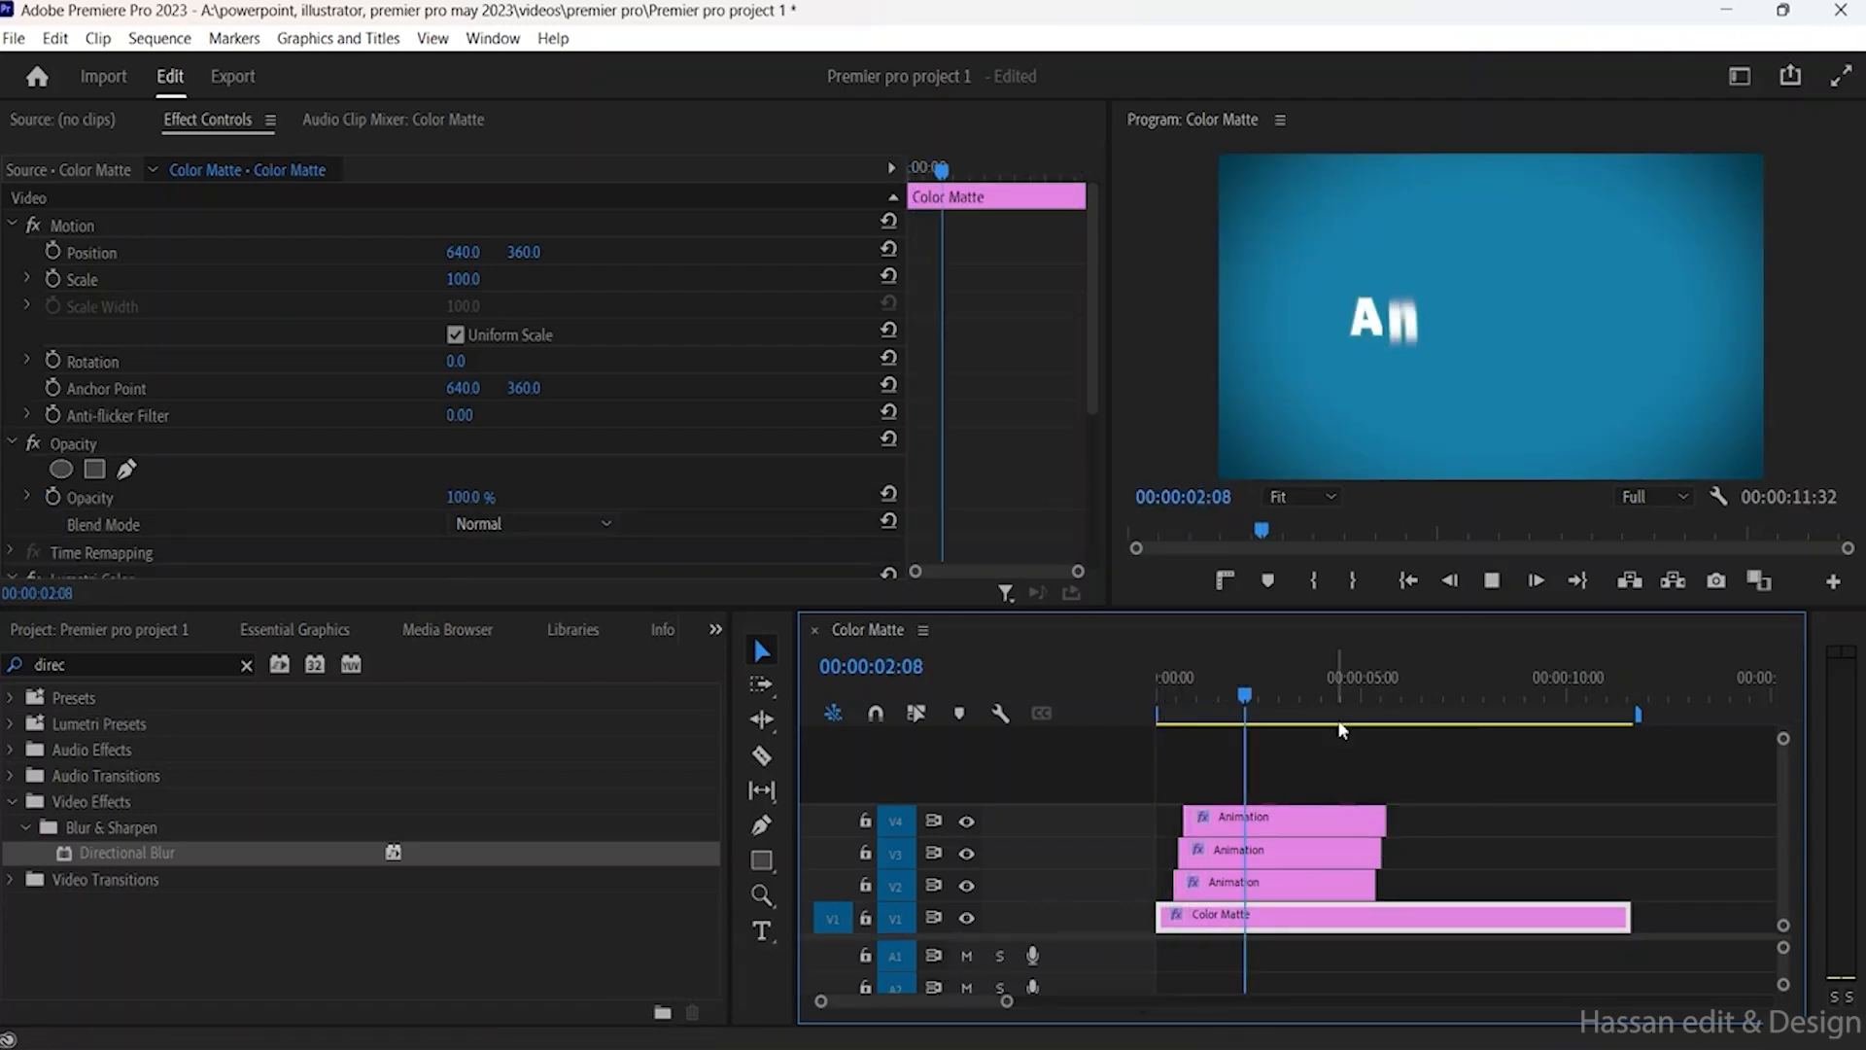
{"action": "left_click", "coordinate": [1370, 818]}
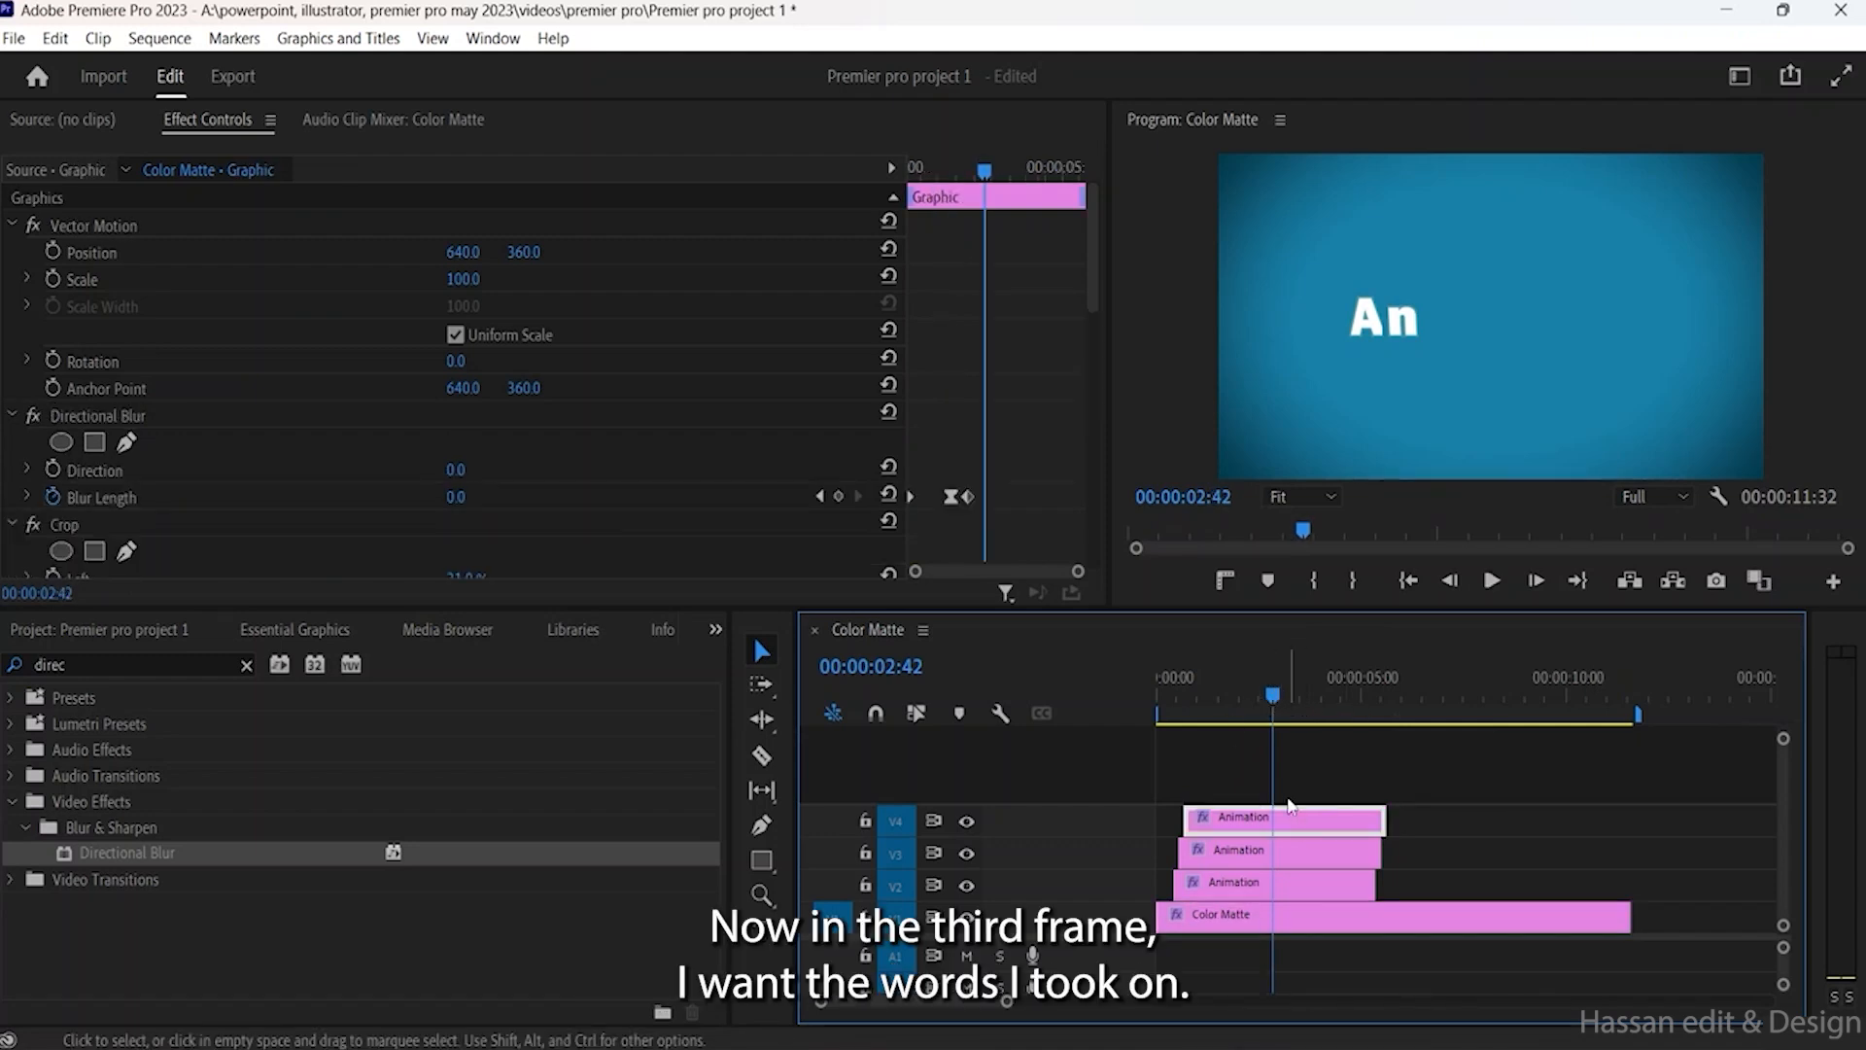
{"action": "left_click", "coordinate": [1266, 699]}
{"action": "left_click_drag", "start_coordinate": [1264, 700], "coordinate": [1235, 697]}
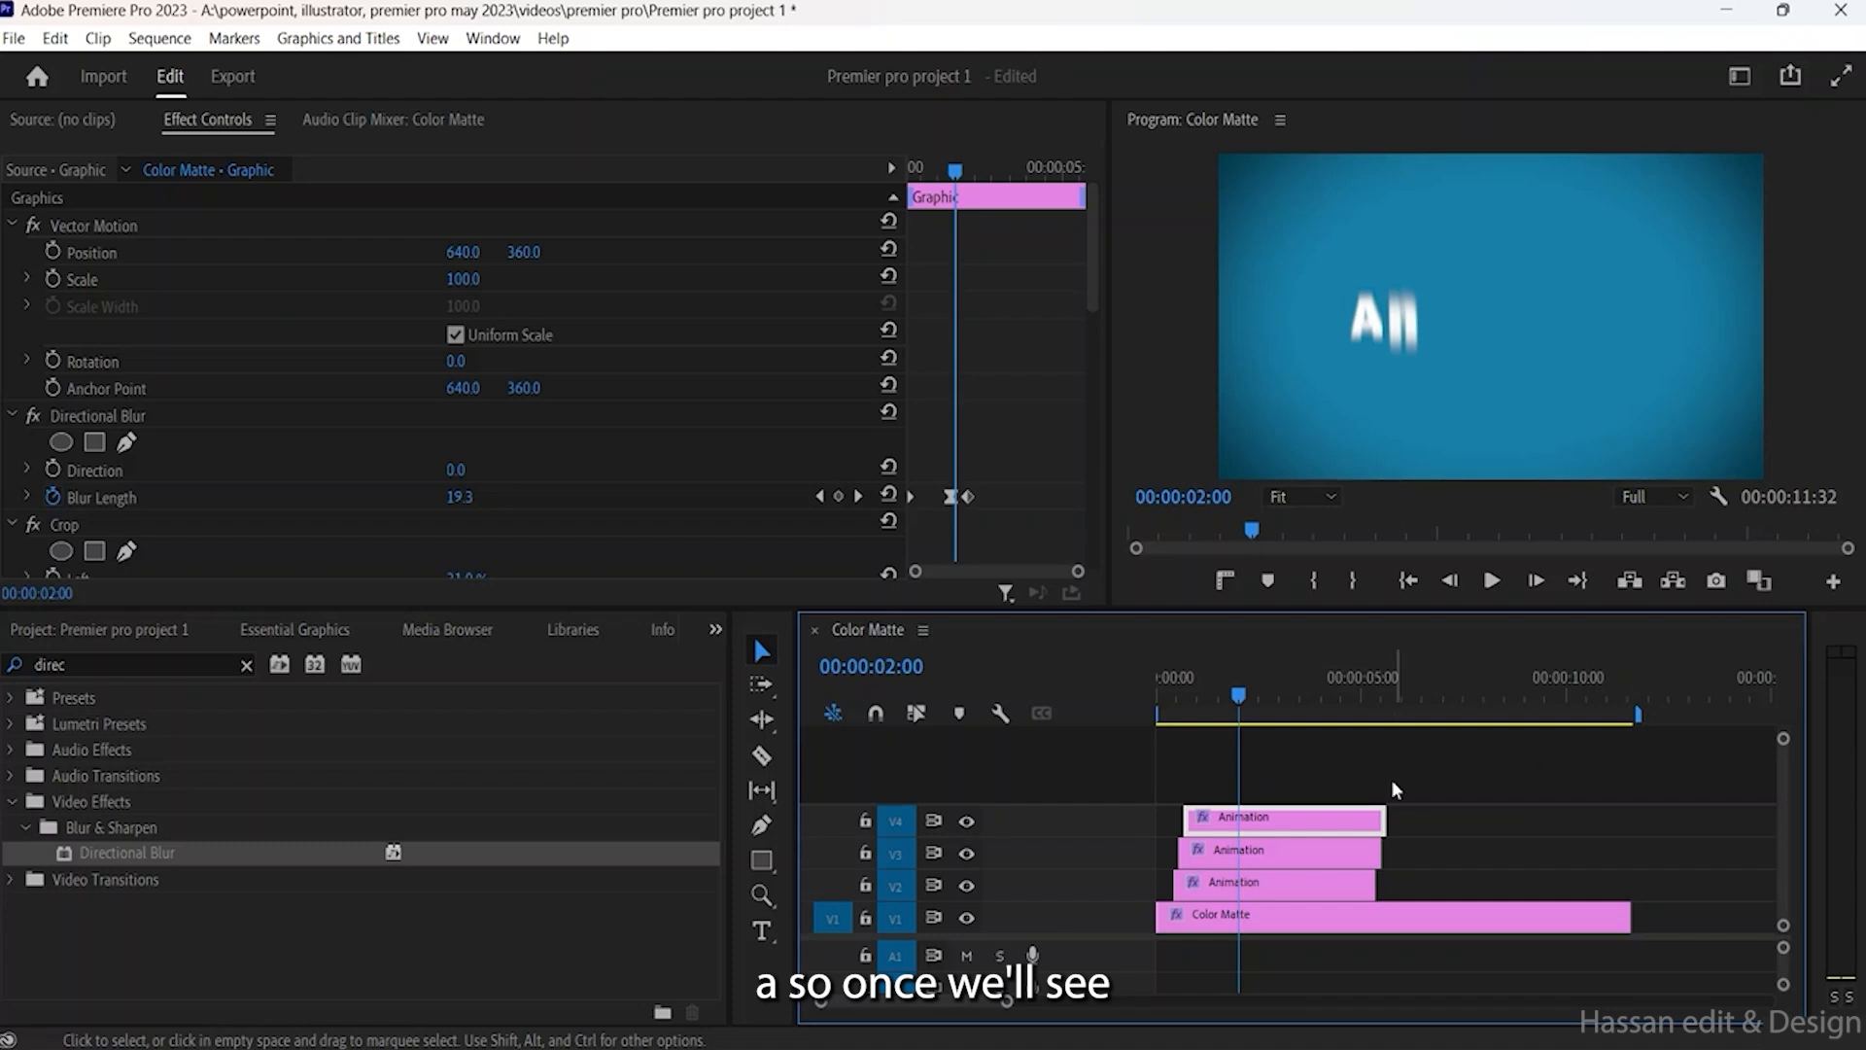
Step: Duplicate the V4 Animation clip onto V5 with a slightly later start, and enable targeting for track V5
{"action": "left_click", "coordinate": [1429, 807]}
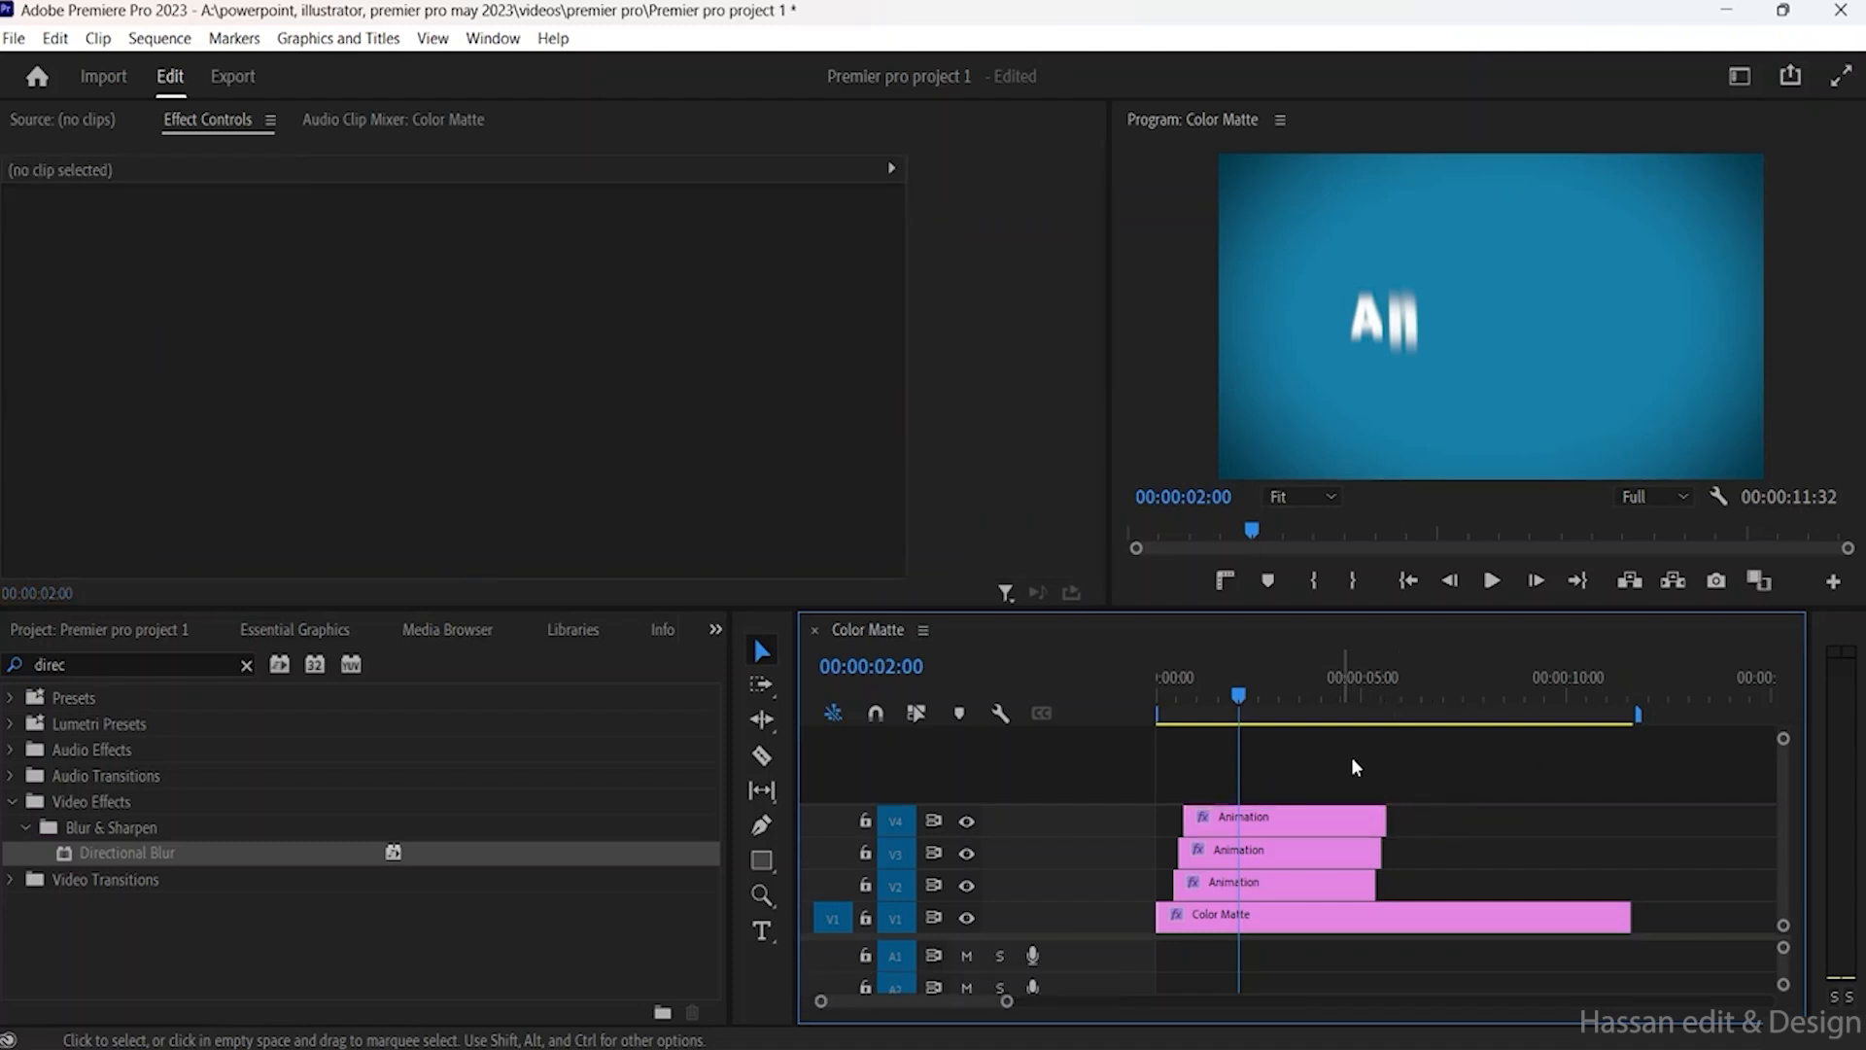
{"action": "left_click_drag", "start_coordinate": [1361, 825], "coordinate": [1192, 921]}
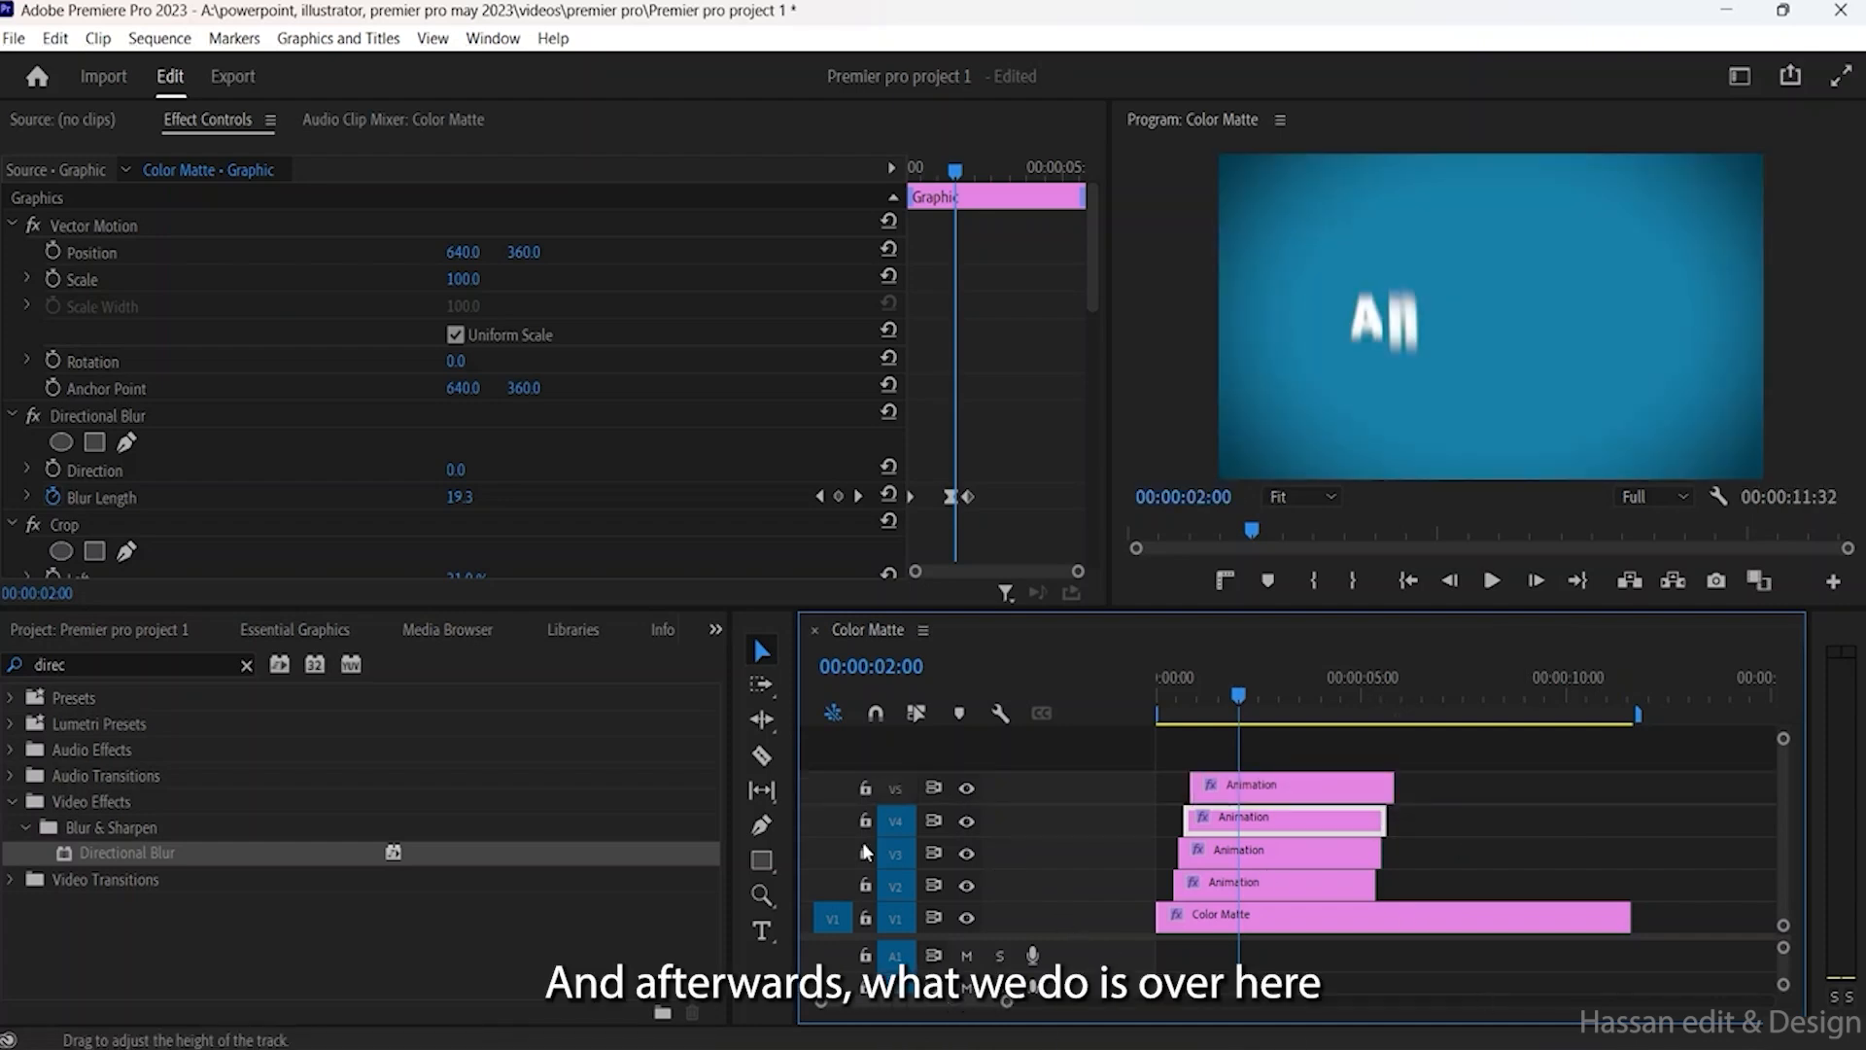
{"action": "left_click", "coordinate": [1208, 785]}
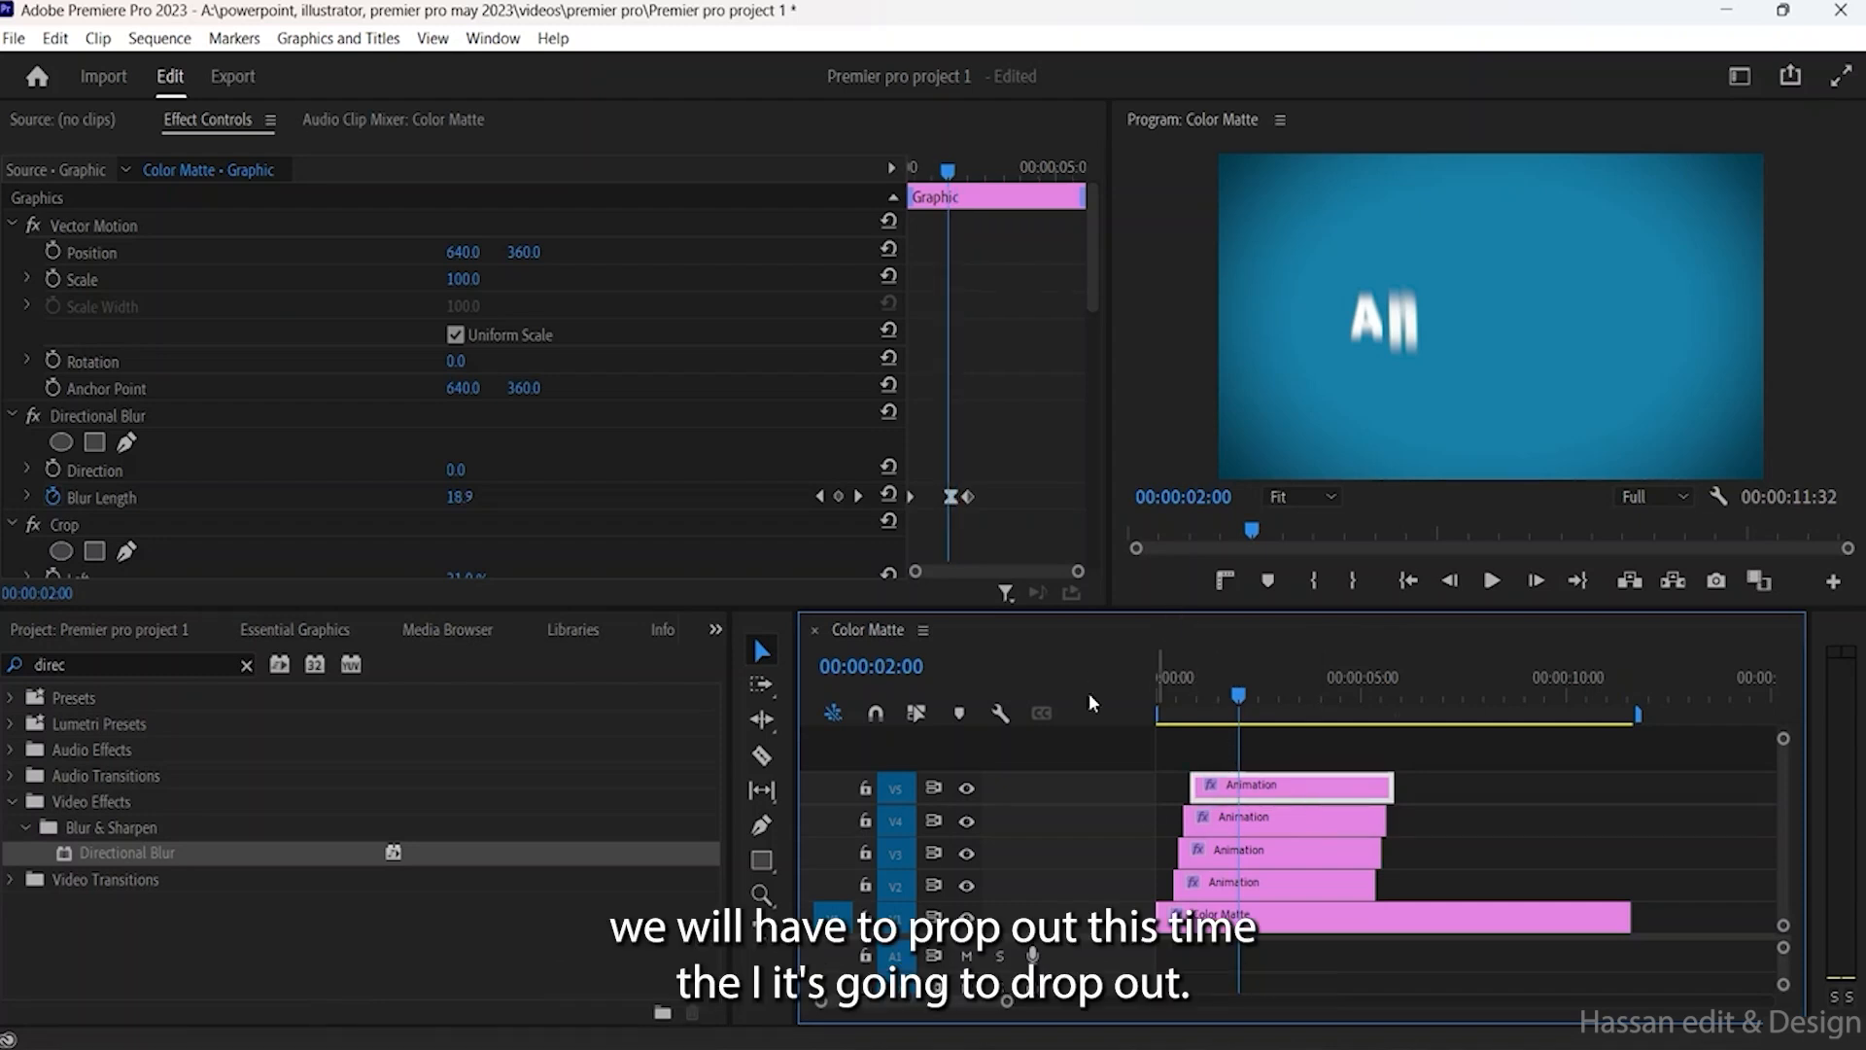
Step: Play forward to 00:00:02:26, where the letters are sharp, and bring up the V5 clip's Crop settings
{"action": "key", "text": "space"}
{"action": "key", "text": "space"}
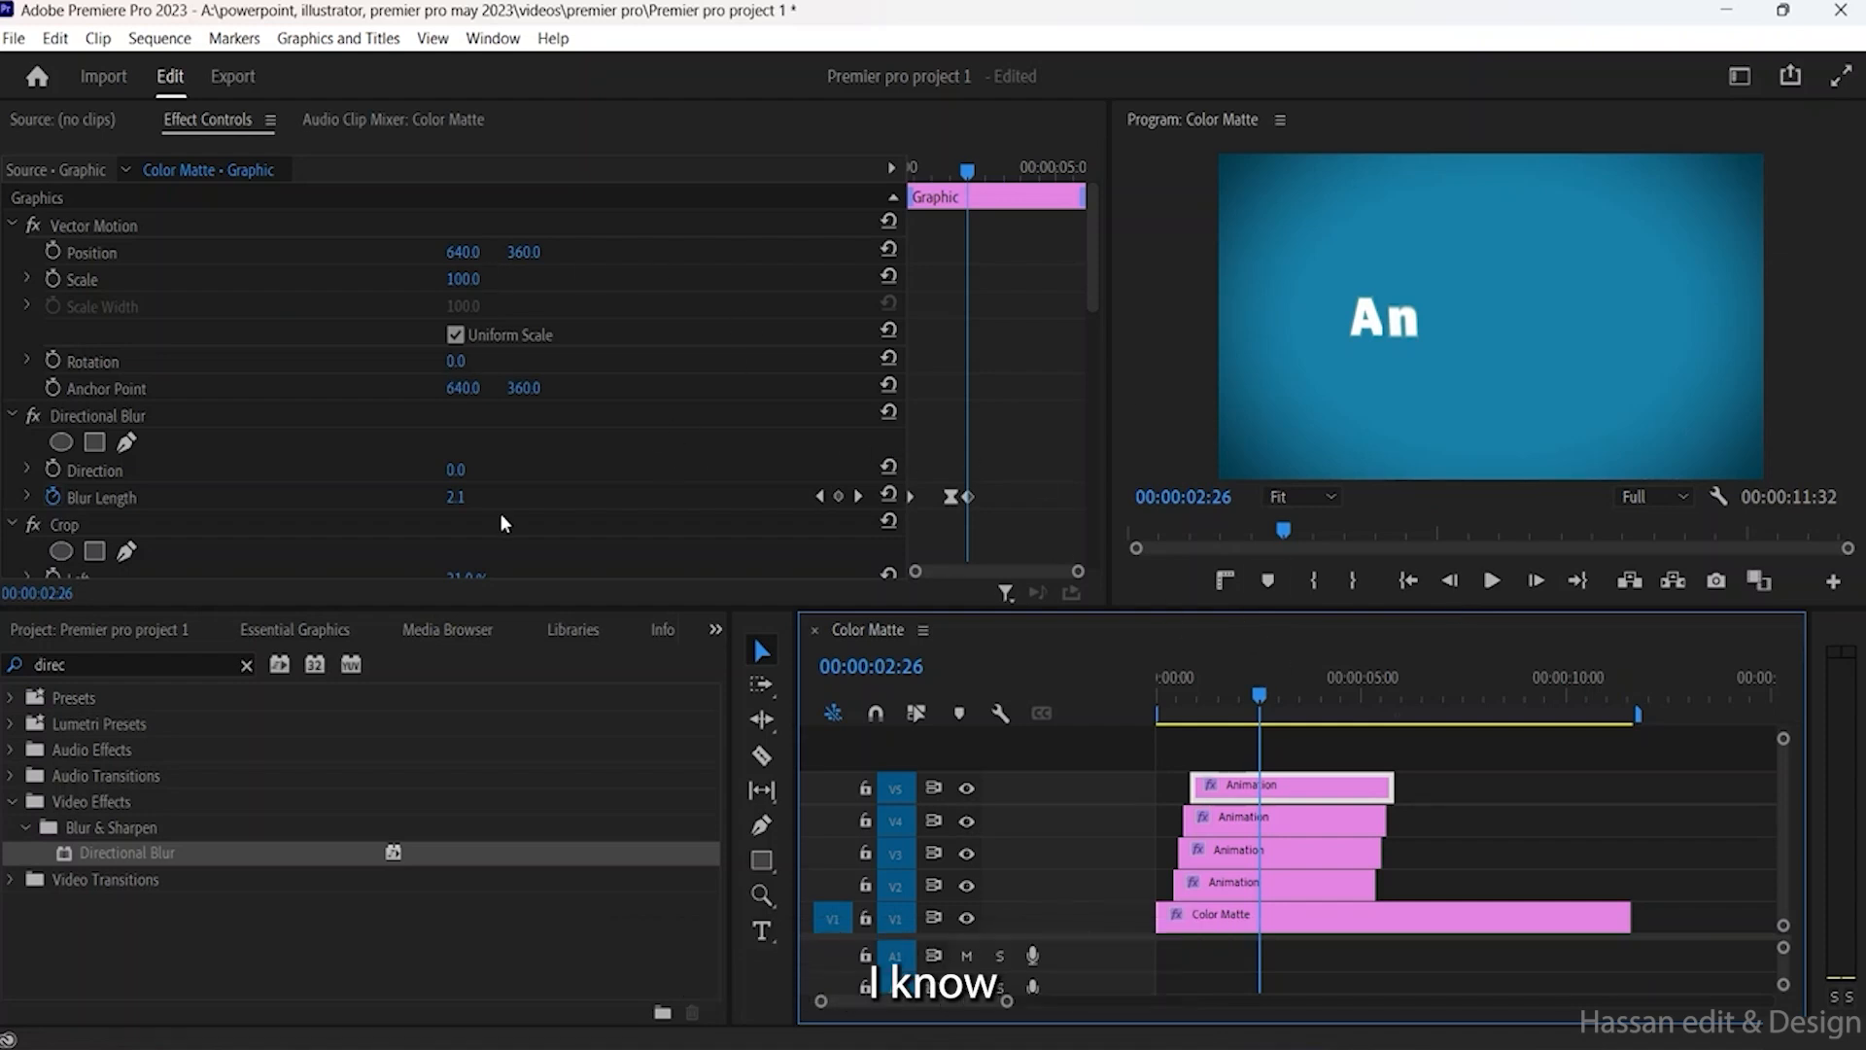
{"action": "scroll", "coordinate": [490, 488], "scroll_direction": "down", "scroll_amount": 2}
{"action": "scroll", "coordinate": [197, 464], "scroll_direction": "down", "scroll_amount": 1}
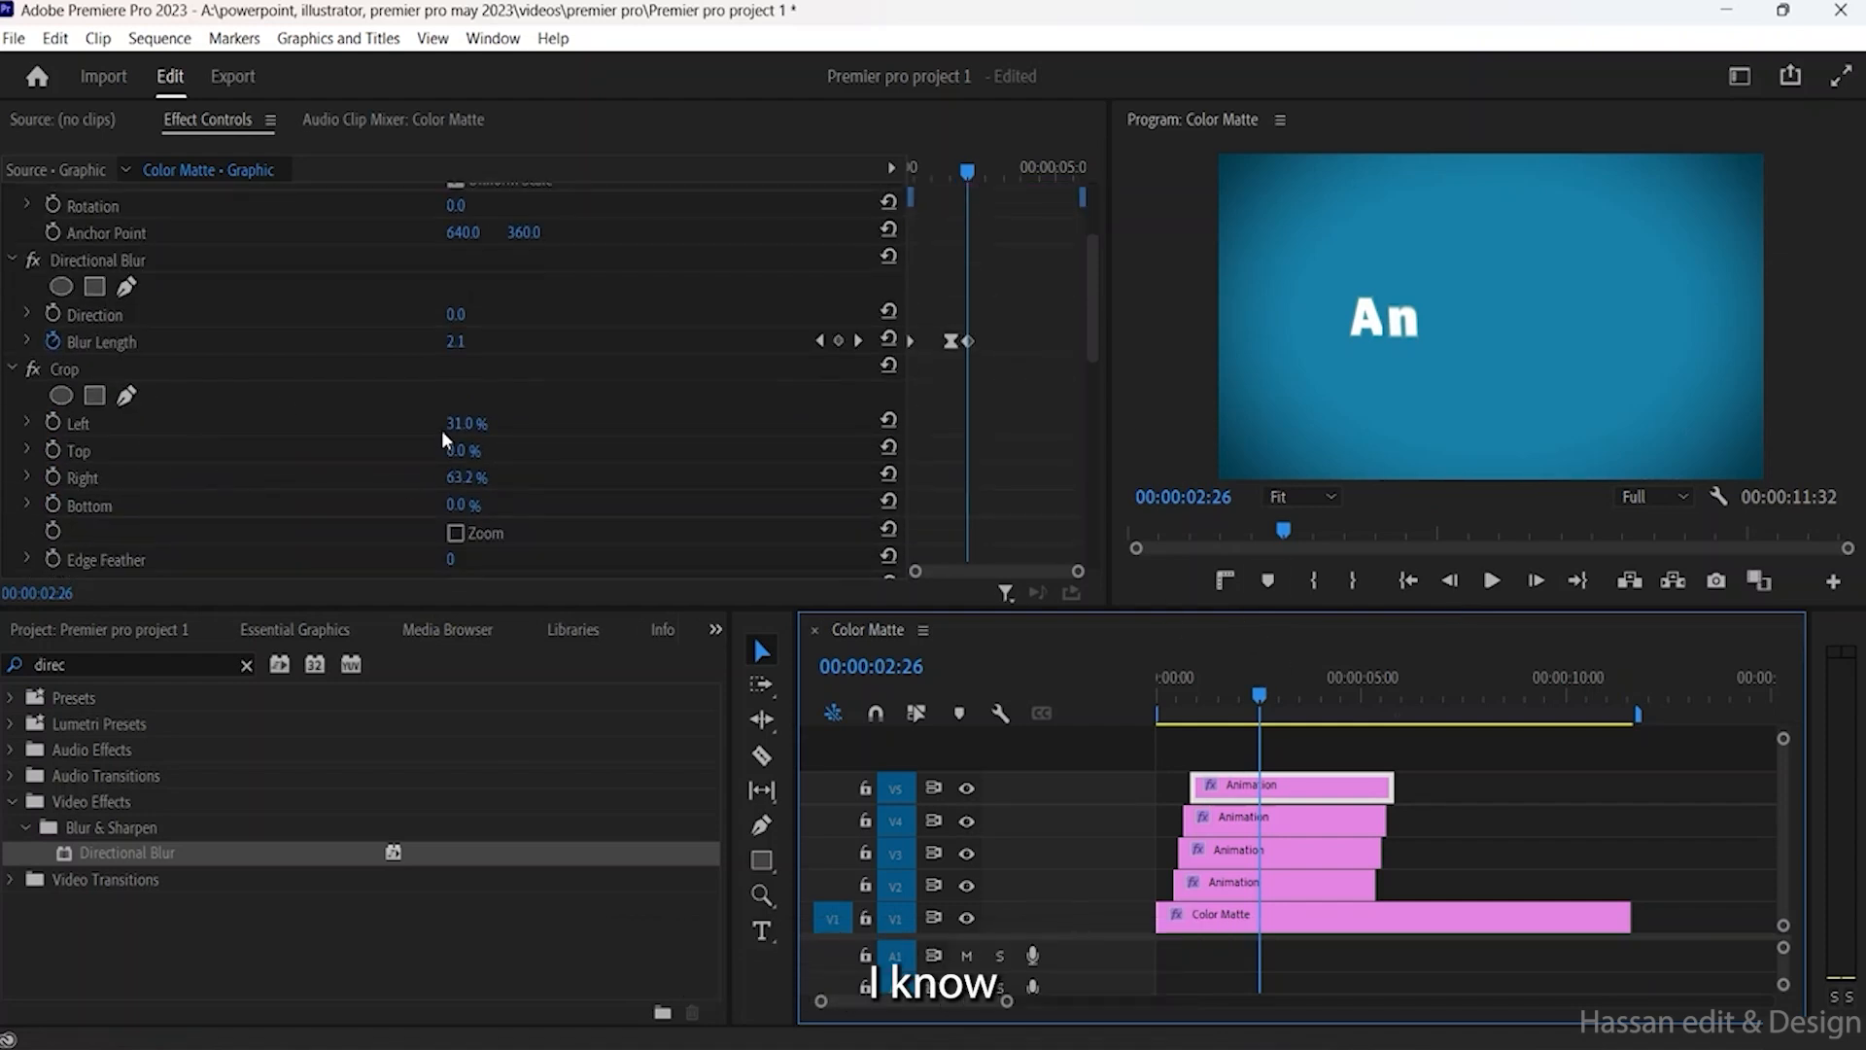
Step: Try Crop Right values of 60%, 58% and 57% on the V5 Animation clip to cut the text after the letter i
{"action": "mouse_move", "coordinate": [469, 479]}
{"action": "left_mouse_down"}
{"action": "mouse_move", "coordinate": [386, 479]}
{"action": "mouse_move", "coordinate": [444, 479]}
{"action": "left_mouse_up"}
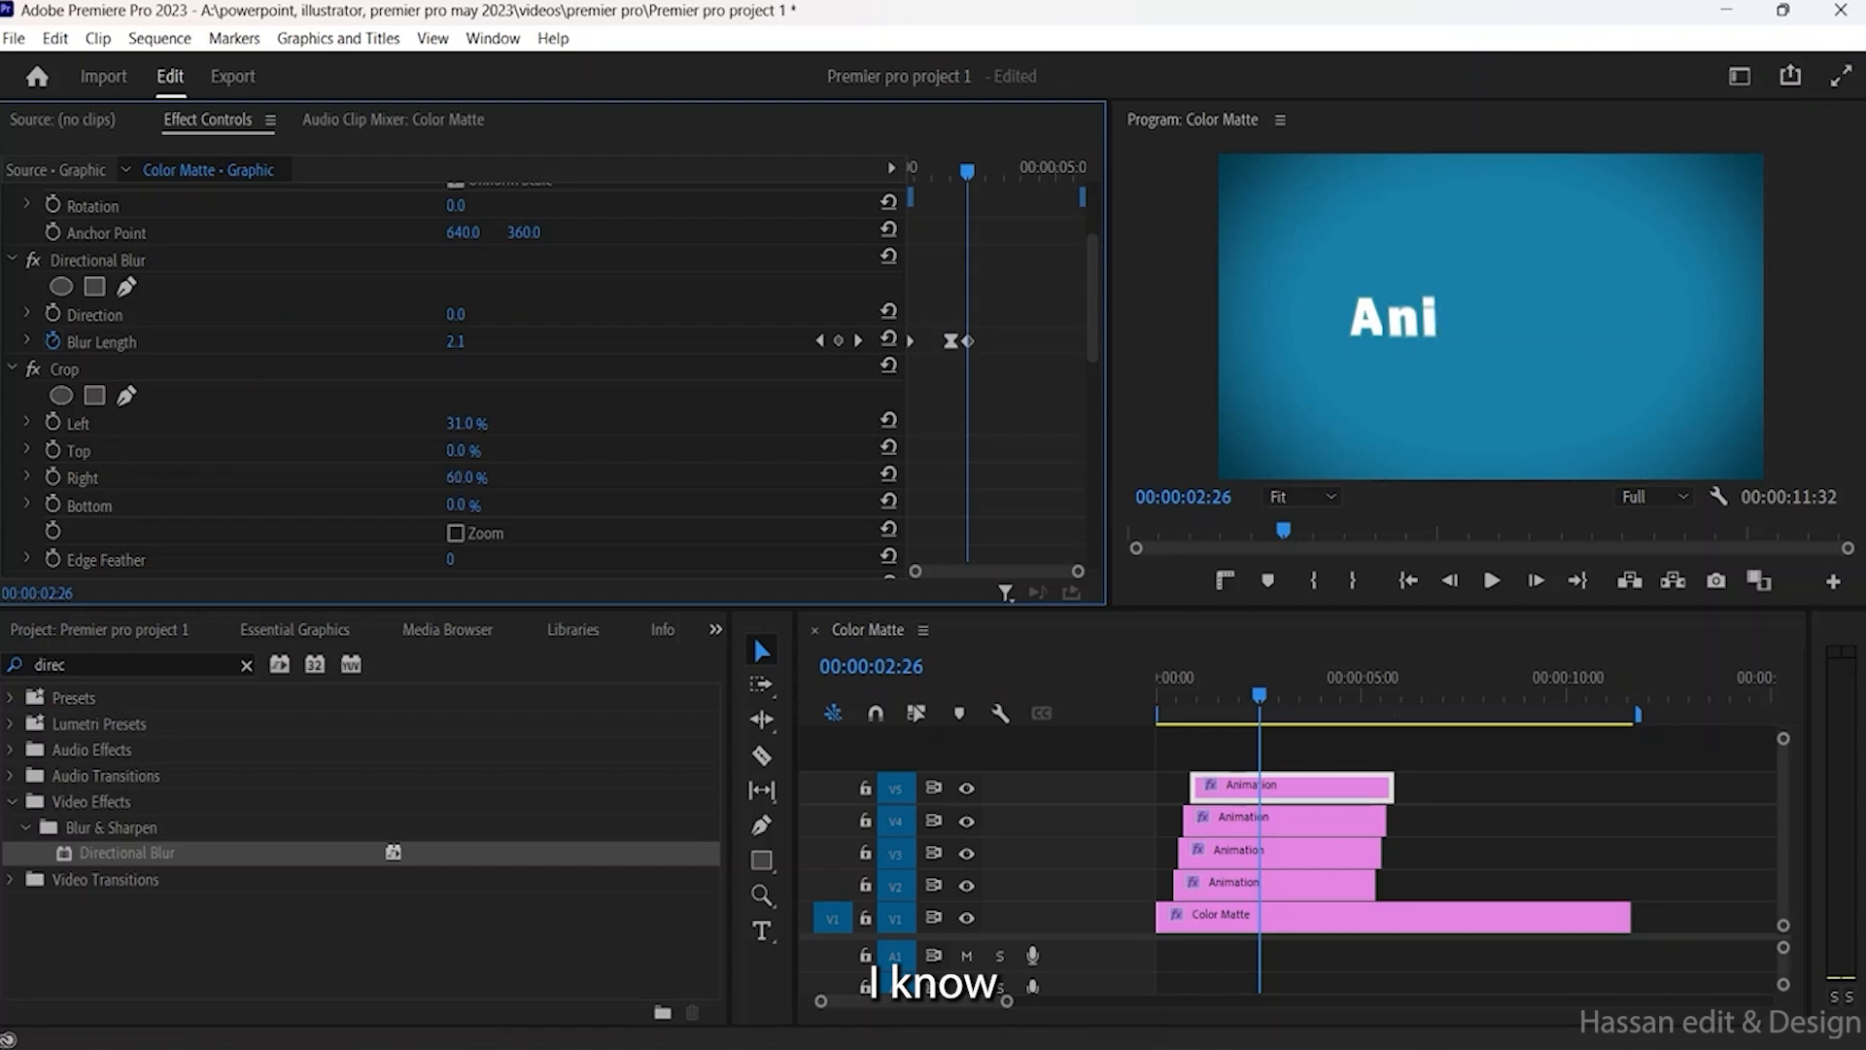
{"action": "left_click", "coordinate": [473, 474]}
{"action": "key", "text": "BackSpace"}
{"action": "type", "text": "8"}
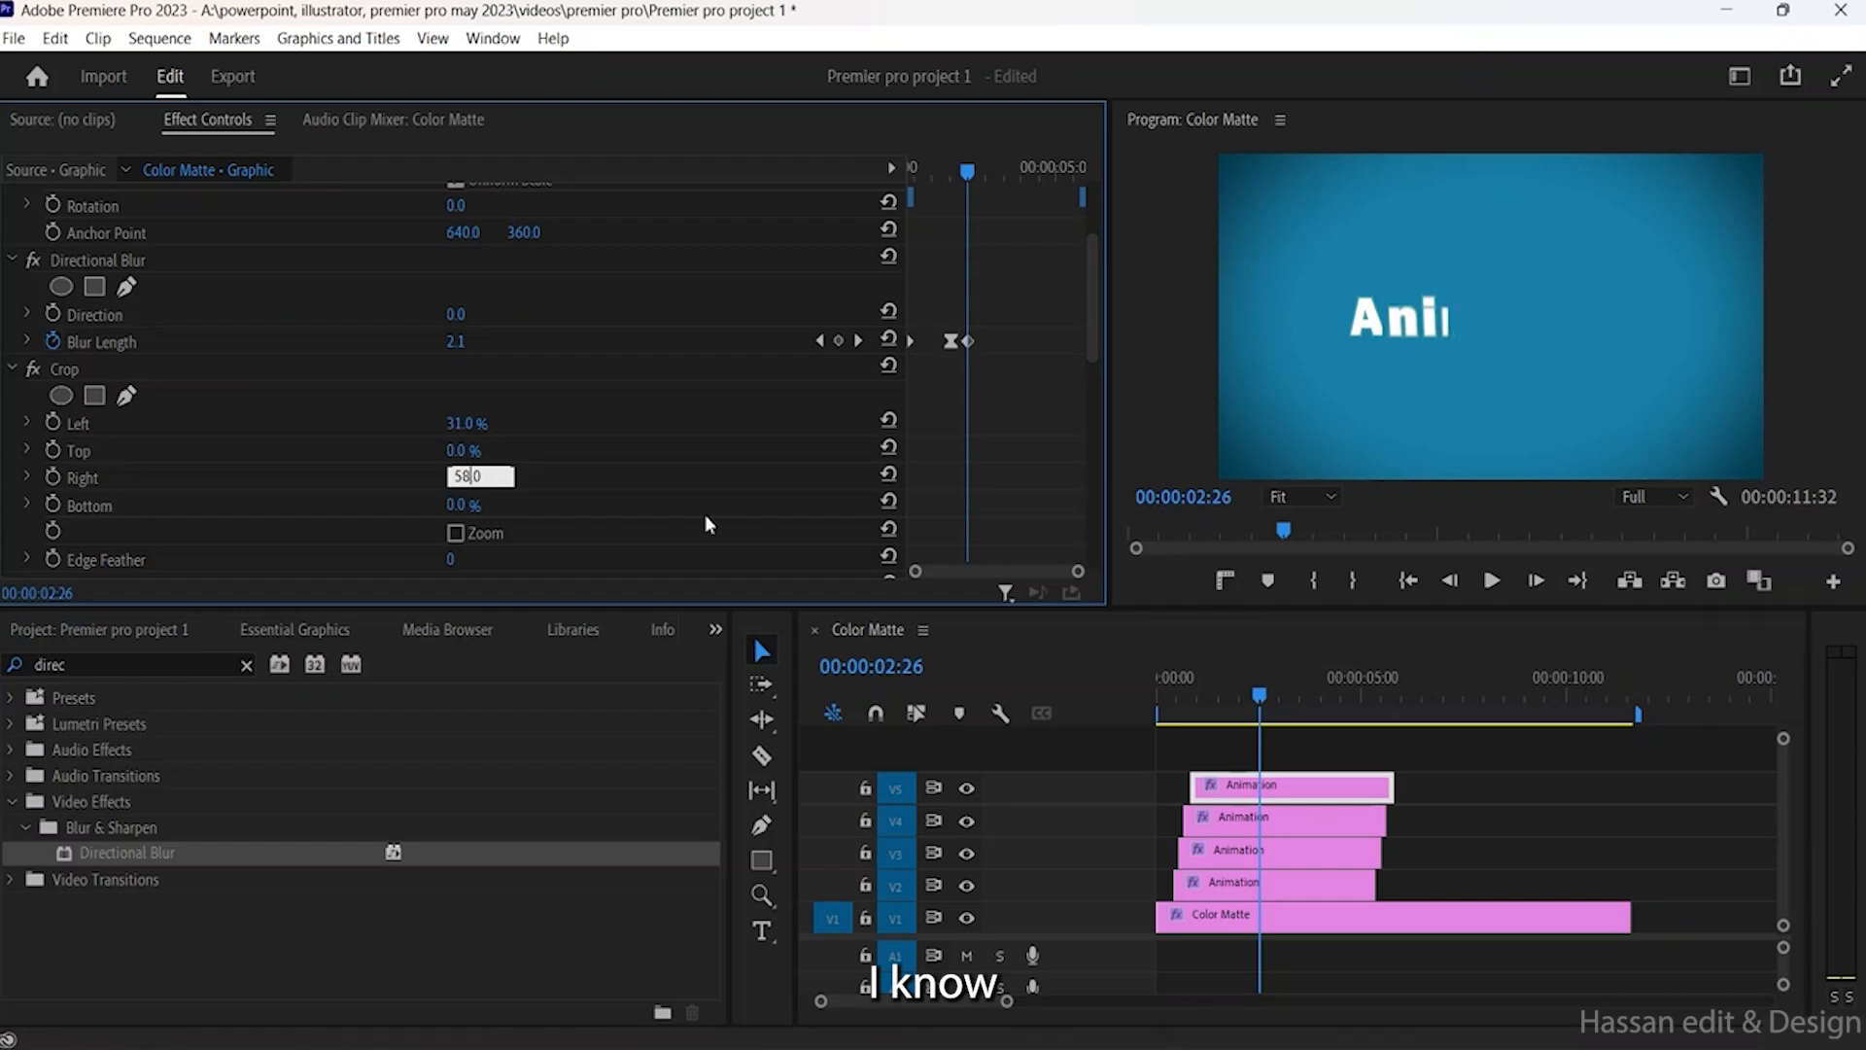
{"action": "key", "text": "Return"}
{"action": "left_click", "coordinate": [467, 476]}
{"action": "left_click", "coordinate": [464, 477]}
{"action": "key", "text": "BackSpace"}
{"action": "type", "text": "7"}
{"action": "key", "text": "Return"}
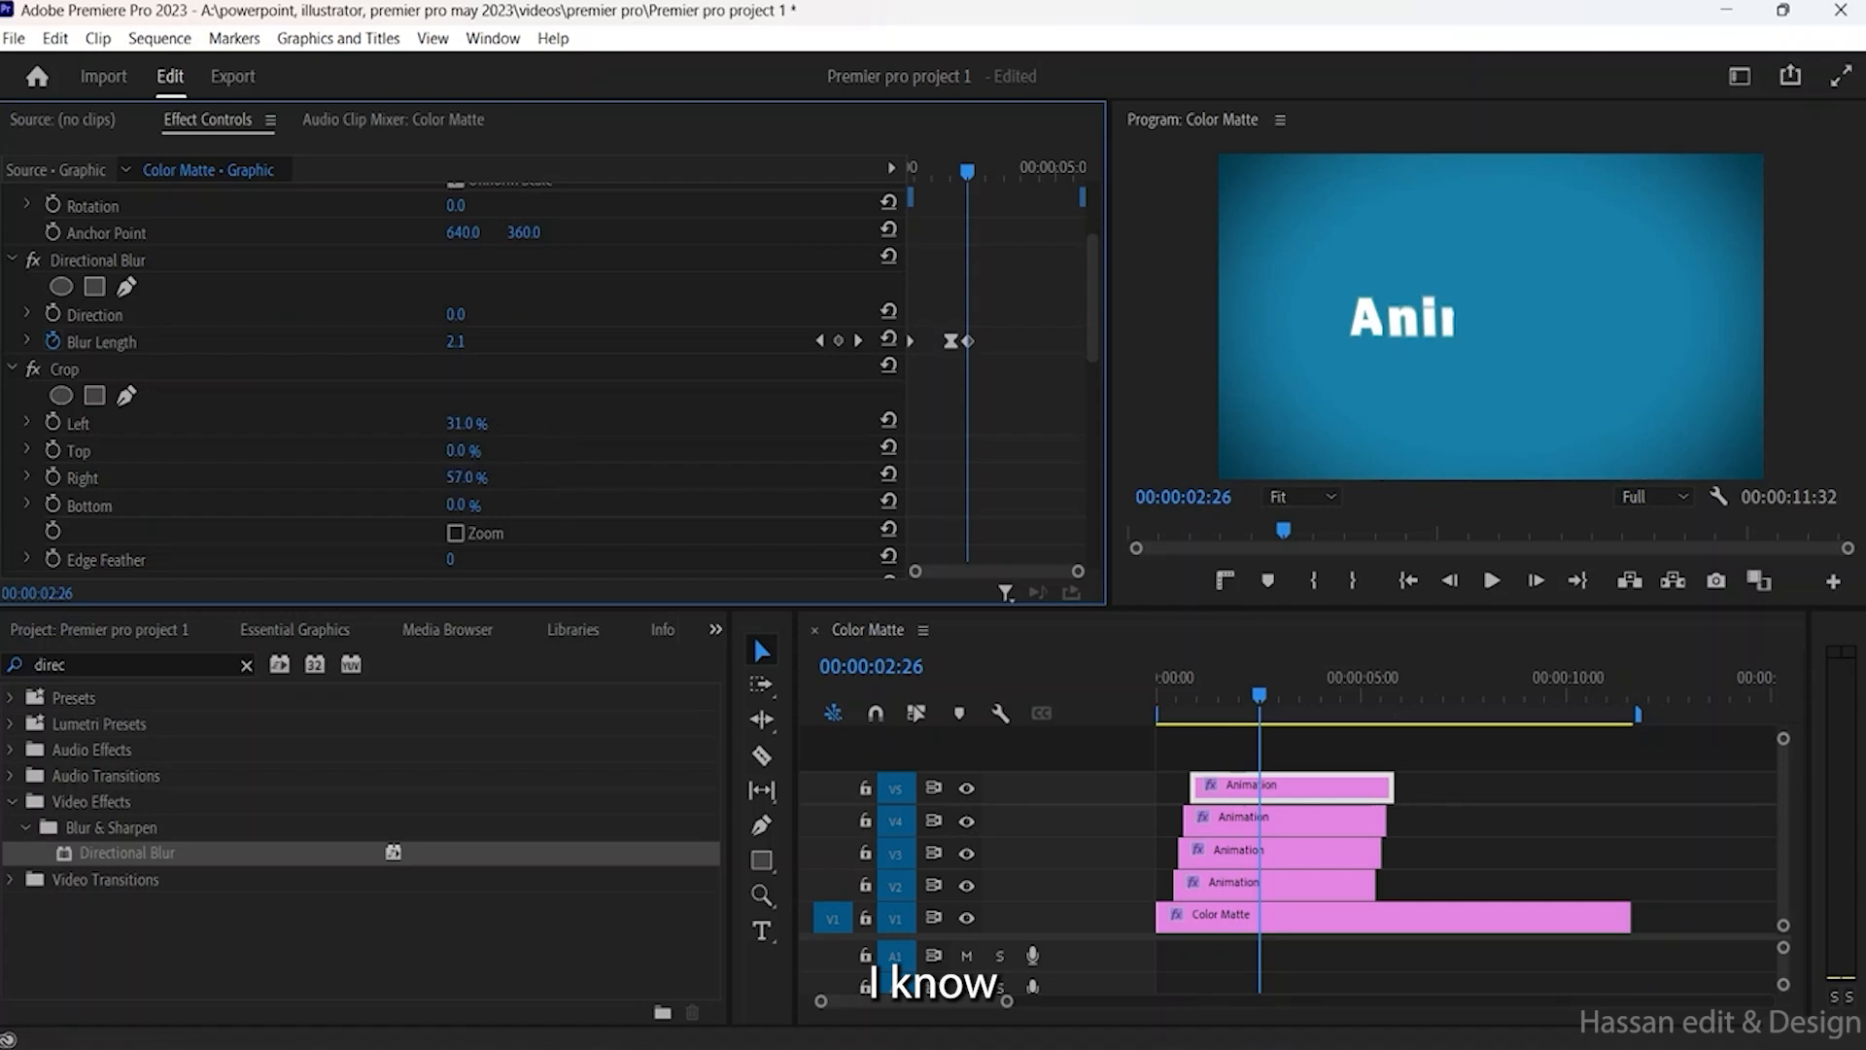
Step: Compare Crop Right values of 61% and 62% on the V5 Animation clip and settle on 60%
{"action": "mouse_move", "coordinate": [467, 477]}
{"action": "left_mouse_down"}
{"action": "mouse_move", "coordinate": [436, 477]}
{"action": "mouse_move", "coordinate": [470, 478]}
{"action": "left_mouse_up"}
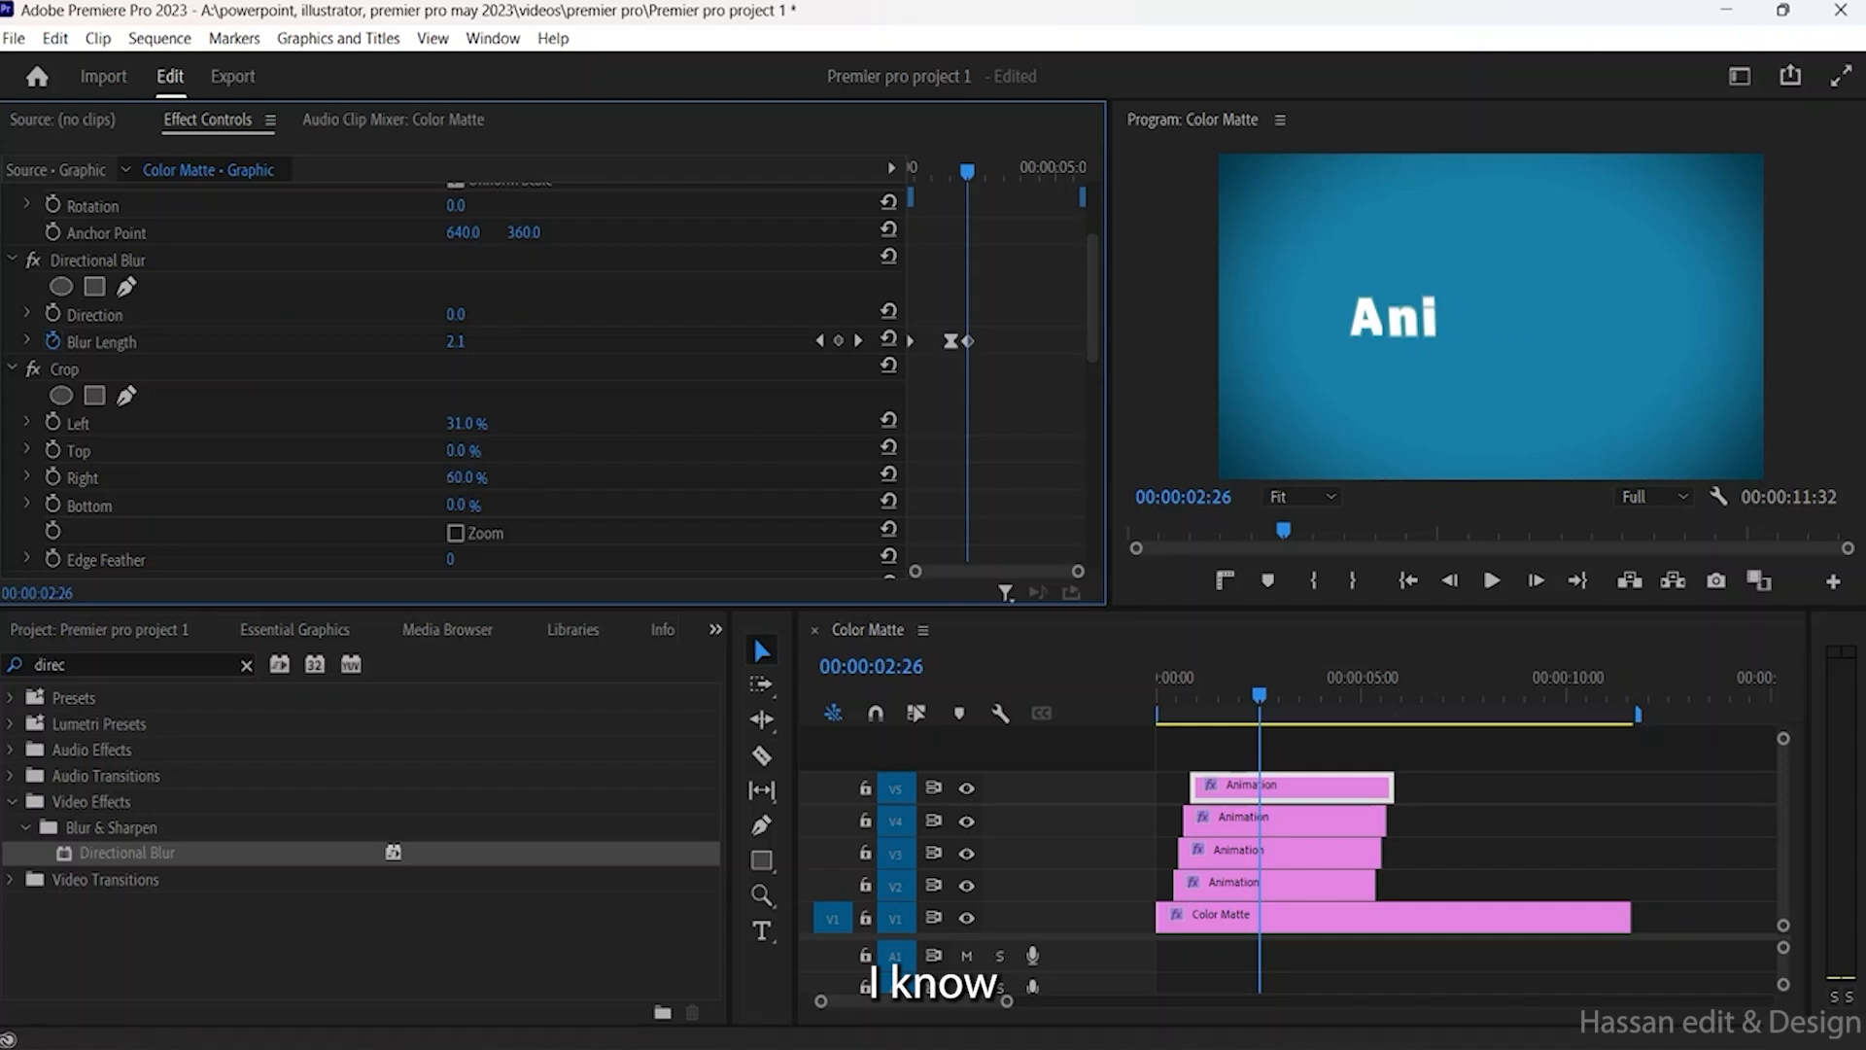
{"action": "left_click", "coordinate": [471, 477]}
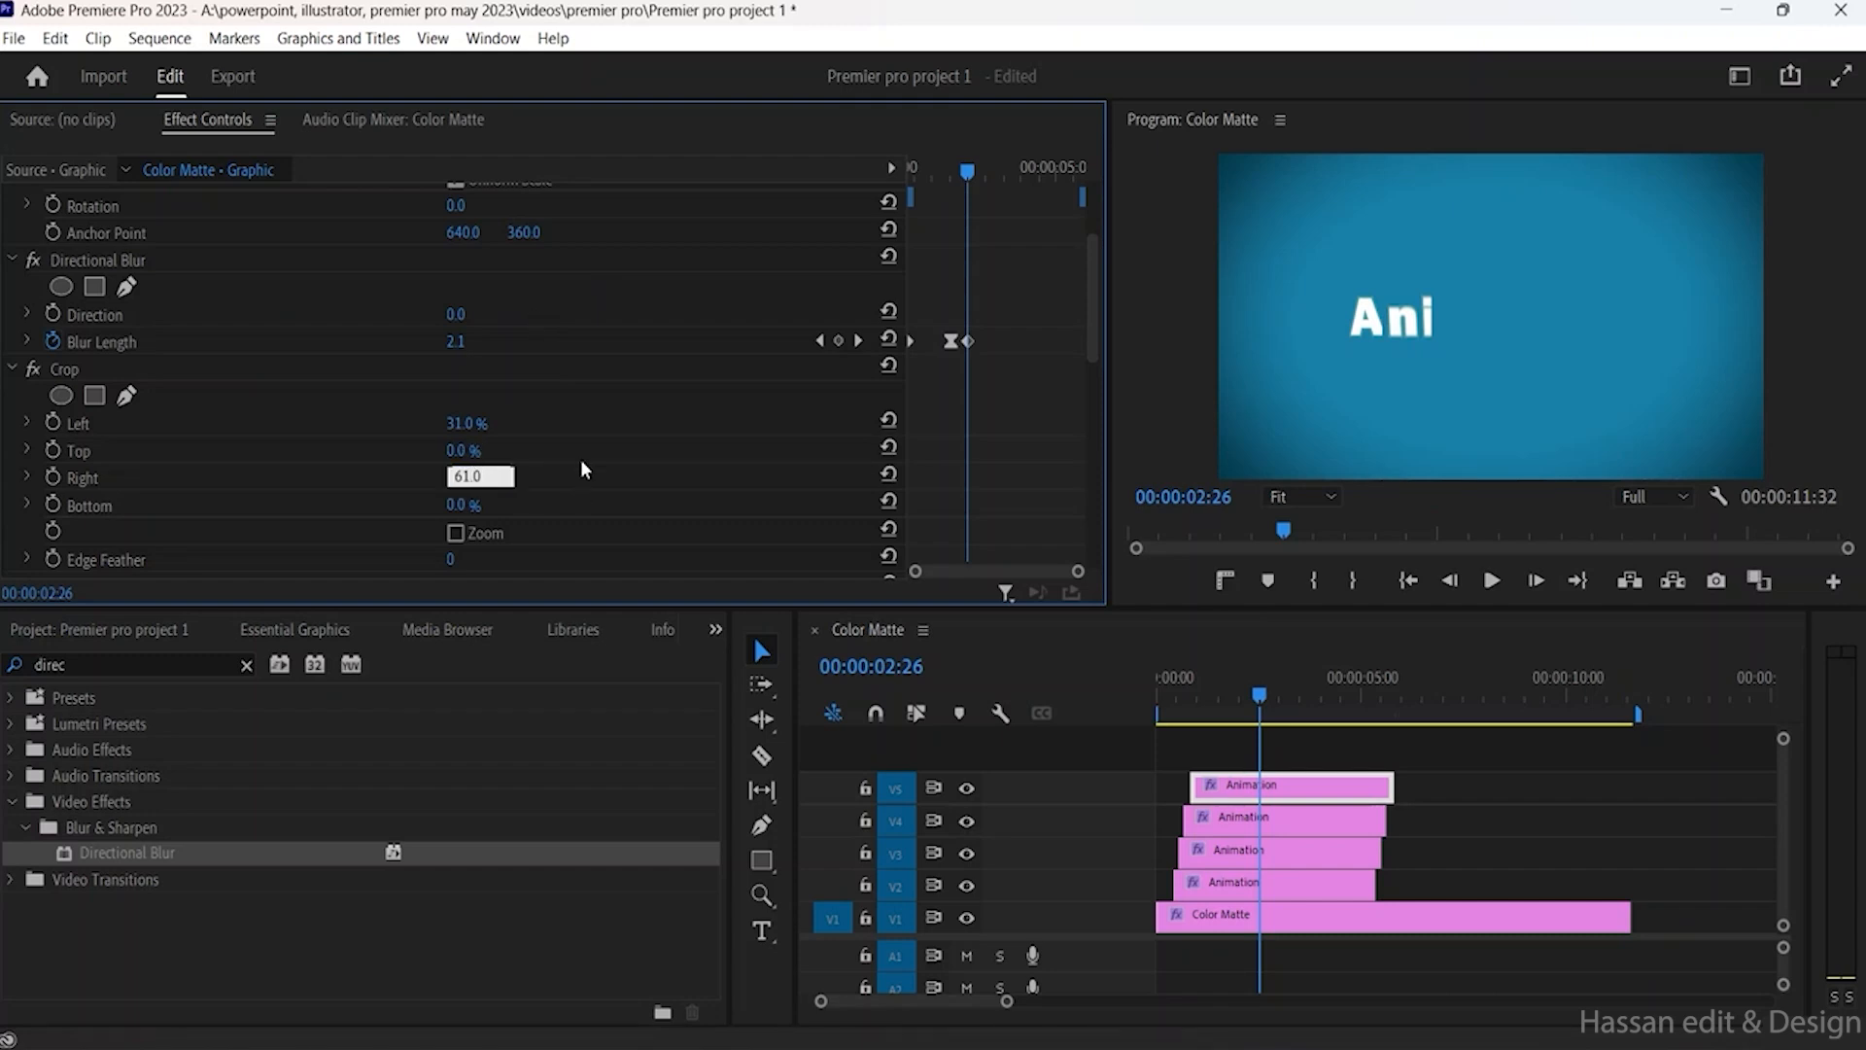
{"action": "key", "text": "BackSpace"}
{"action": "type", "text": "2"}
{"action": "key", "text": "Return"}
{"action": "type", "text": "60"}
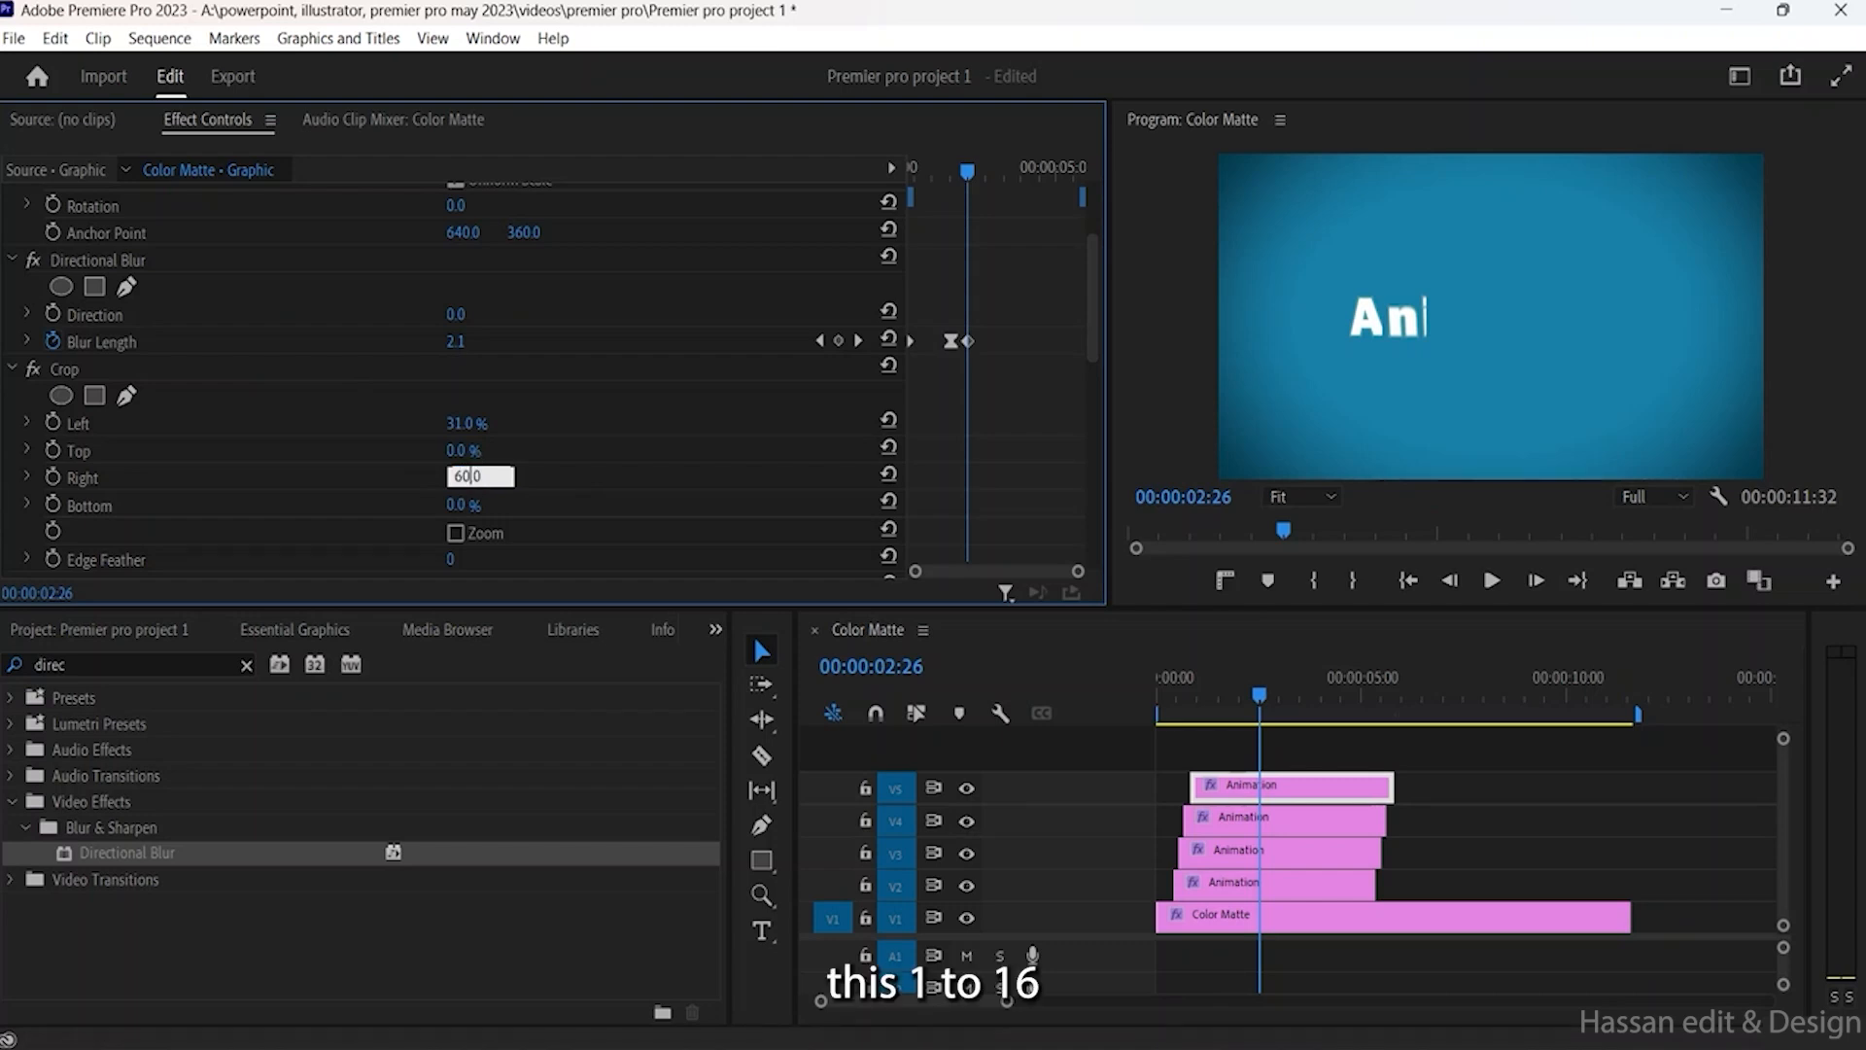
{"action": "key", "text": "Return"}
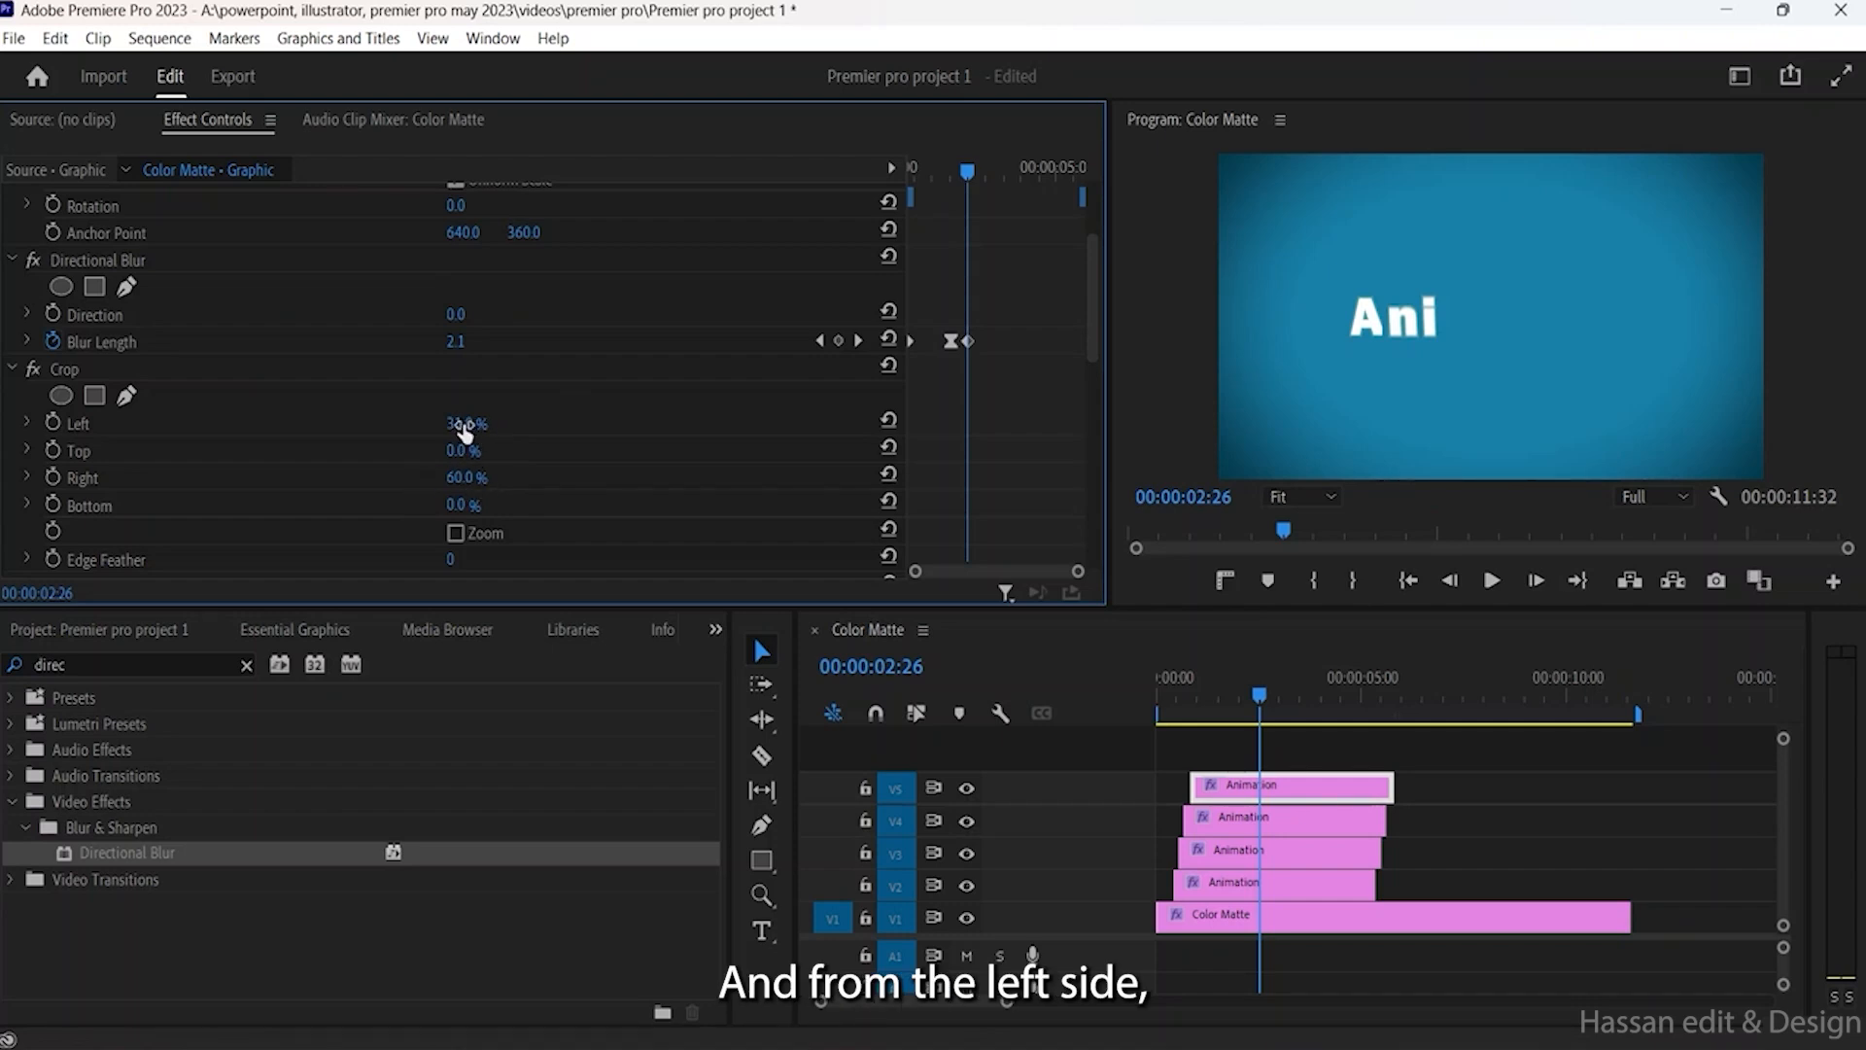
Step: Hide tracks V2, V3 and V4, and set the V5 clip's Crop Left to 37% so only the letter i shows
{"action": "mouse_move", "coordinate": [462, 431]}
{"action": "left_mouse_down"}
{"action": "mouse_move", "coordinate": [493, 432]}
{"action": "mouse_move", "coordinate": [438, 431]}
{"action": "left_mouse_up"}
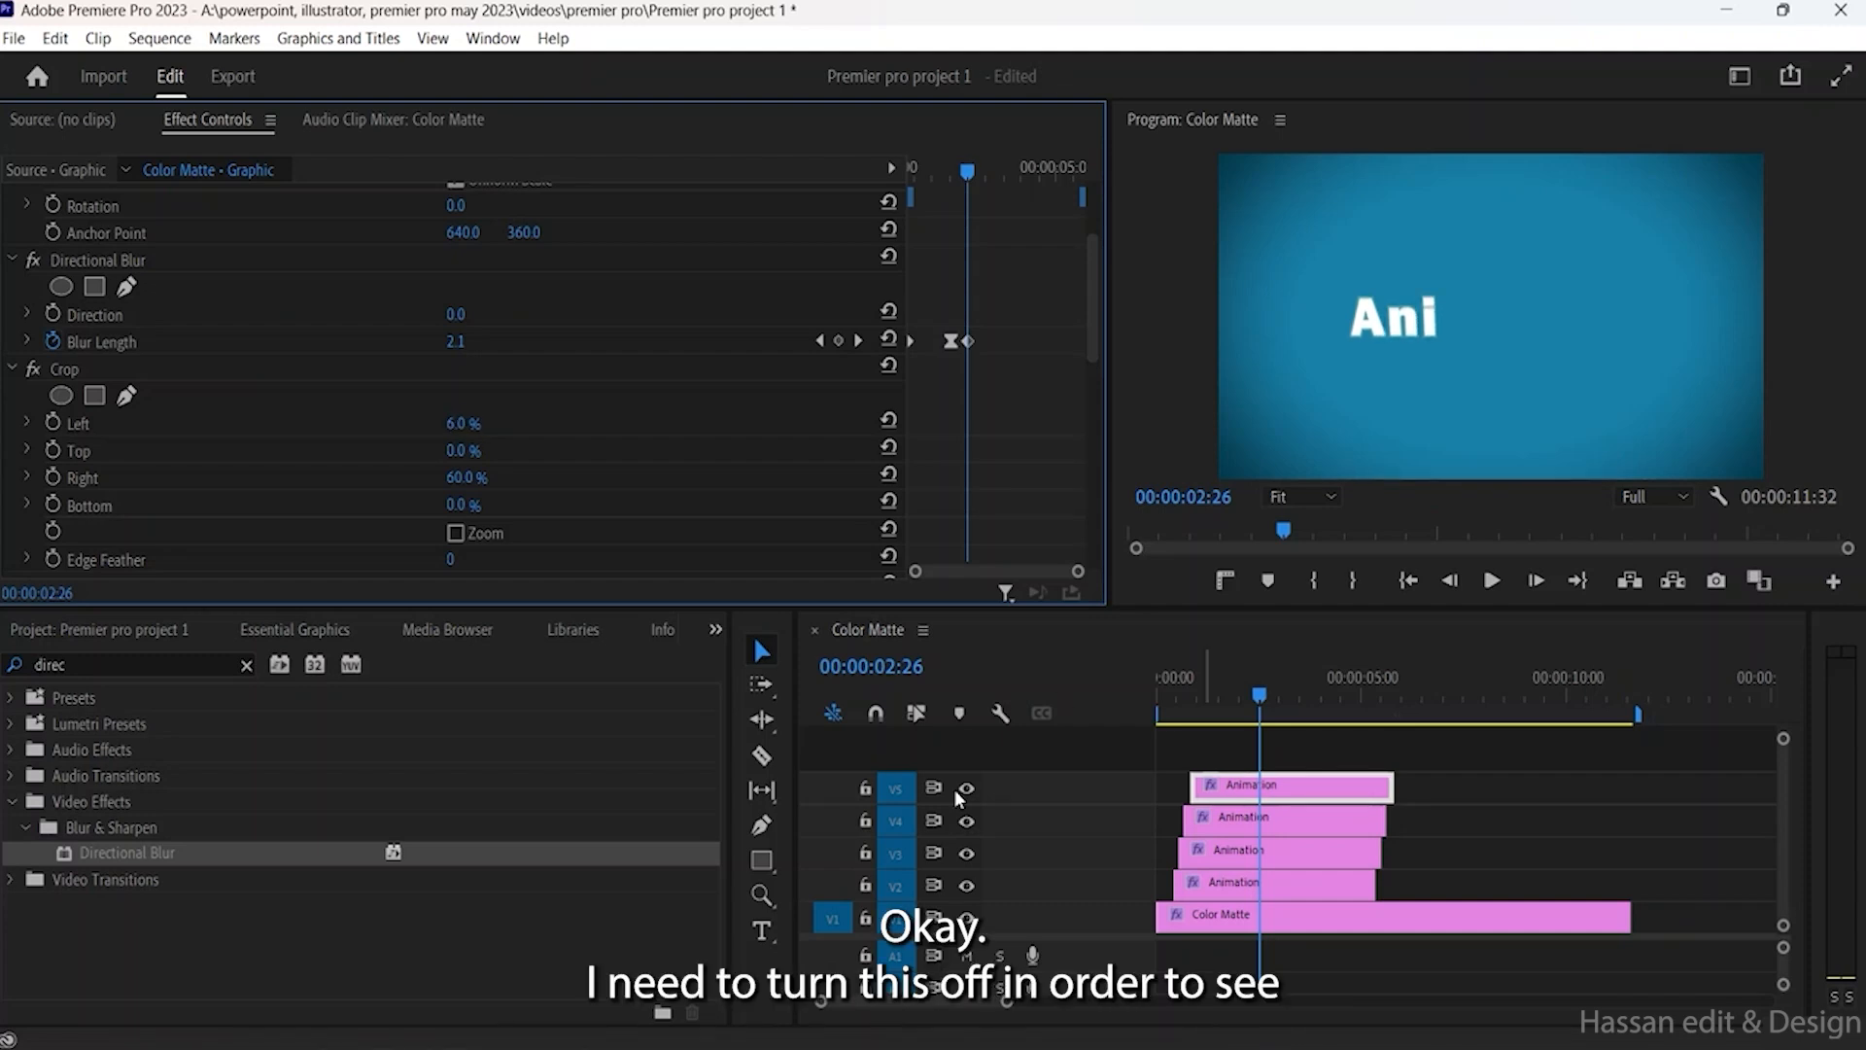
{"action": "left_click", "coordinate": [964, 820]}
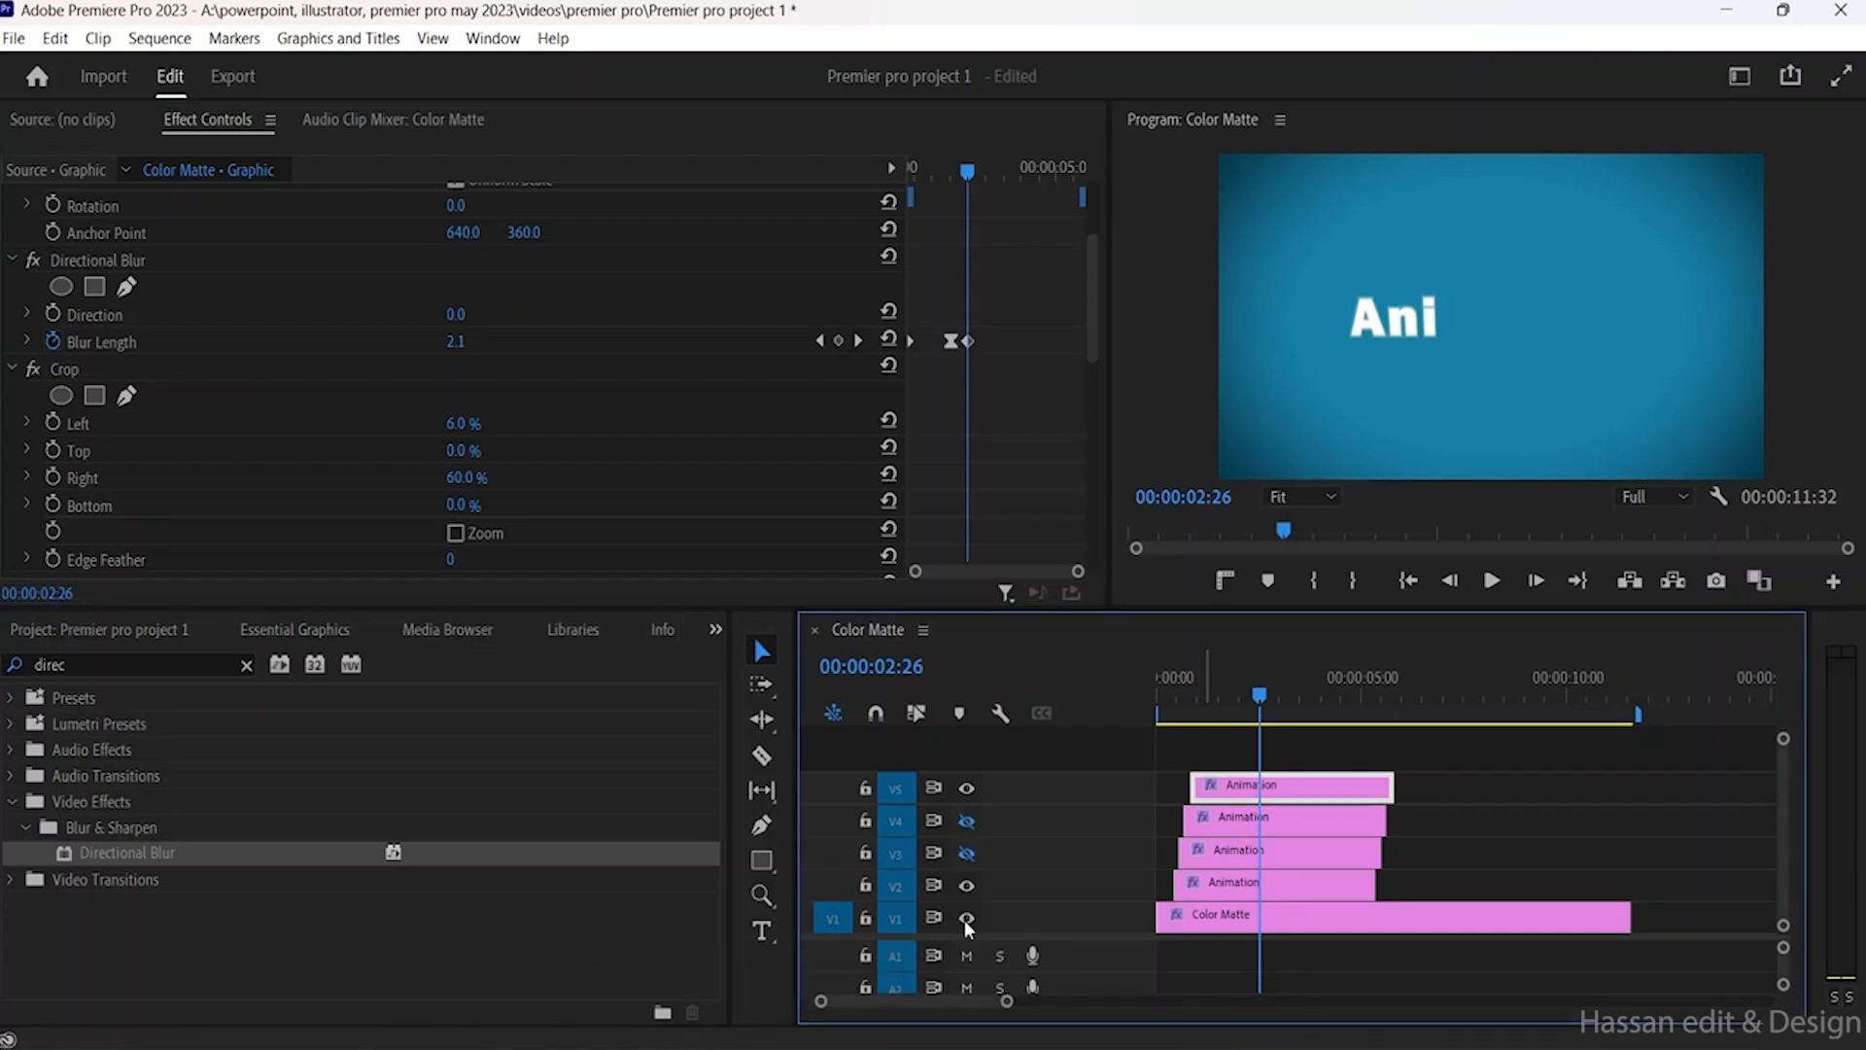
{"action": "left_click", "coordinate": [966, 884]}
{"action": "left_click", "coordinate": [464, 437]}
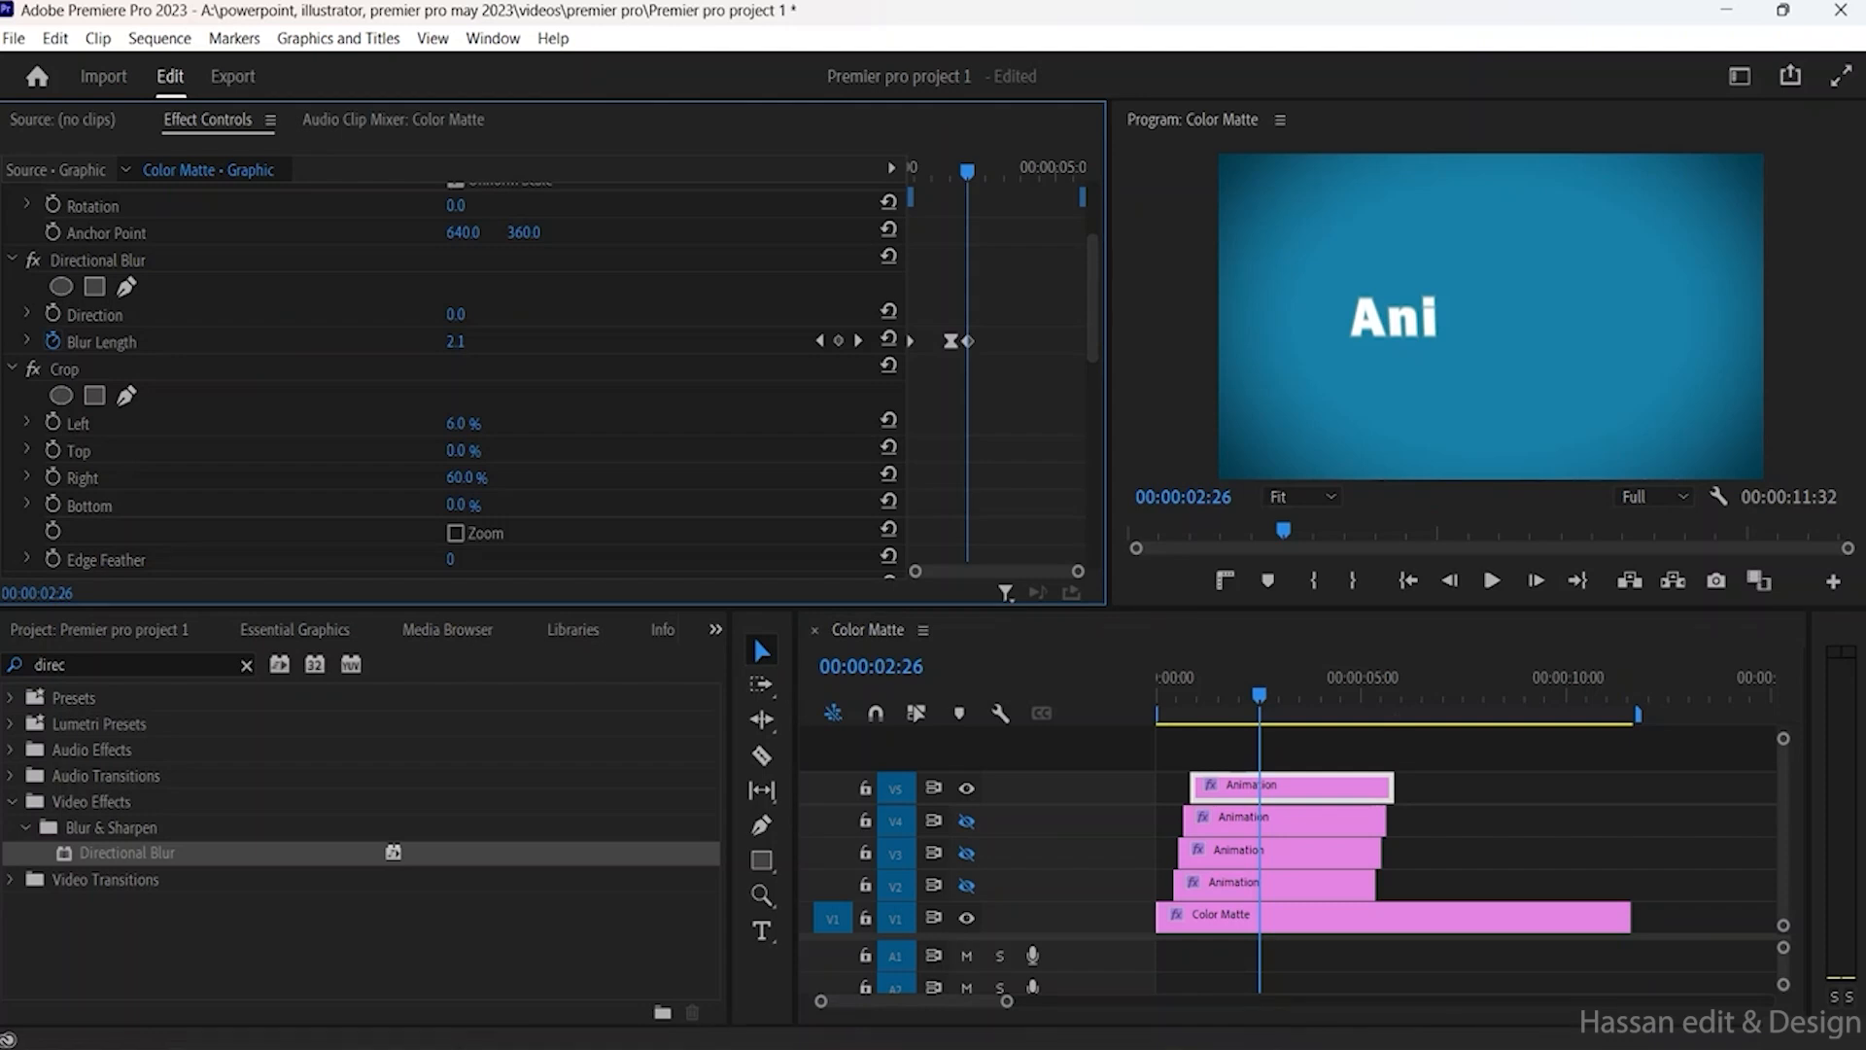
{"action": "left_click_drag", "start_coordinate": [464, 424], "coordinate": [496, 424]}
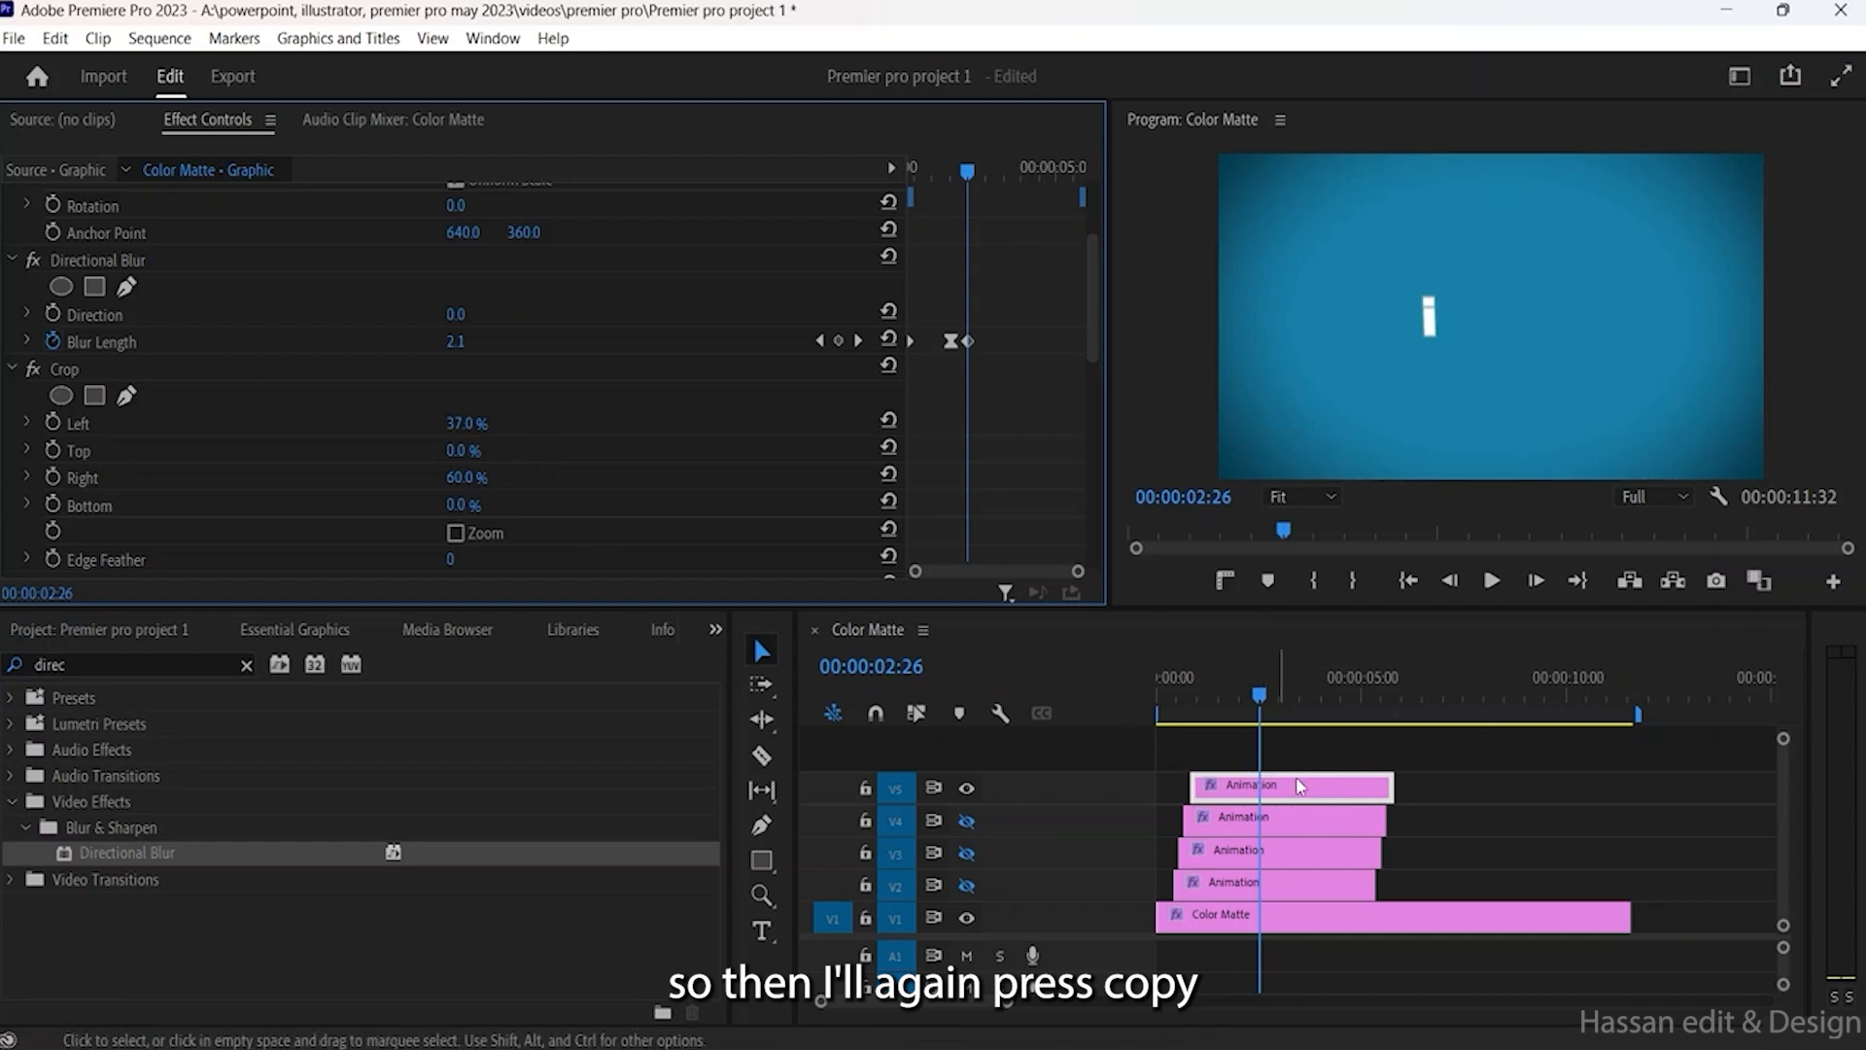
Step: Duplicate the V5 Animation clip onto track V6 with a slightly later start and select the copy
{"action": "left_click_drag", "start_coordinate": [1293, 797], "coordinate": [1298, 768]}
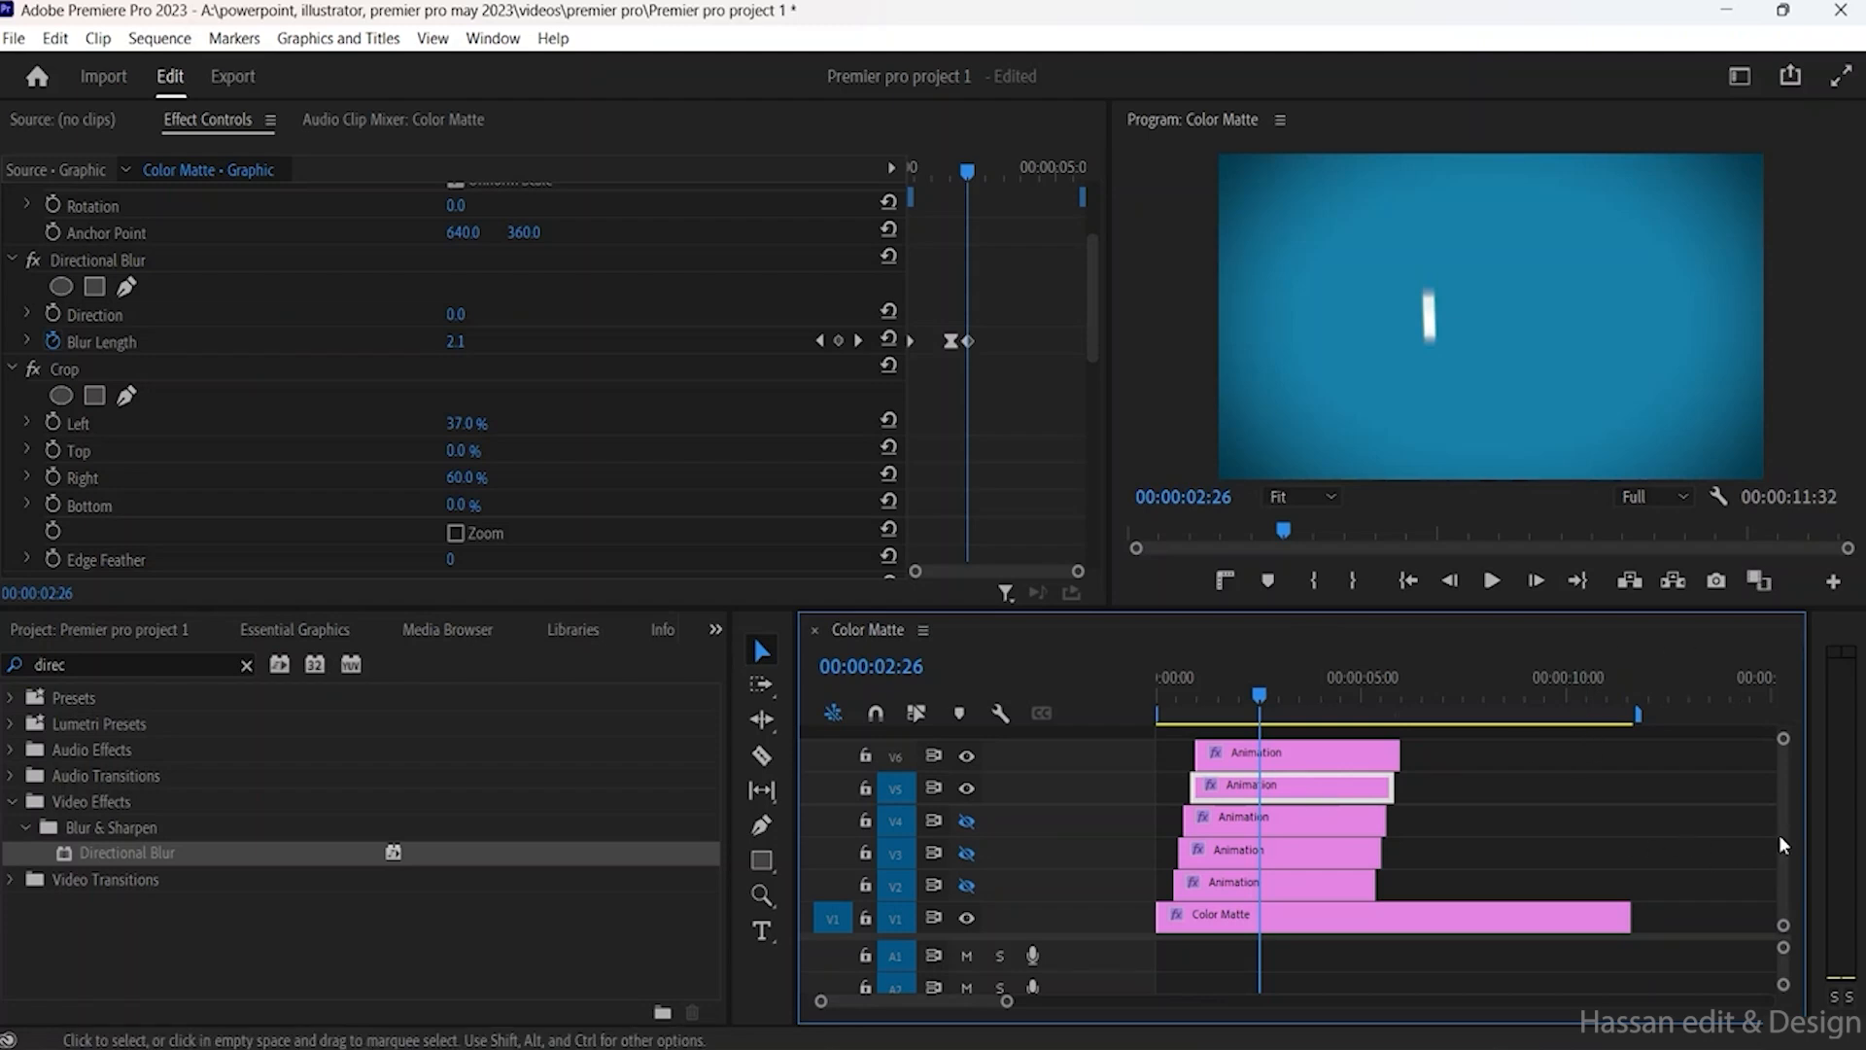
{"action": "scroll", "coordinate": [1781, 832], "scroll_direction": "up", "scroll_amount": 2}
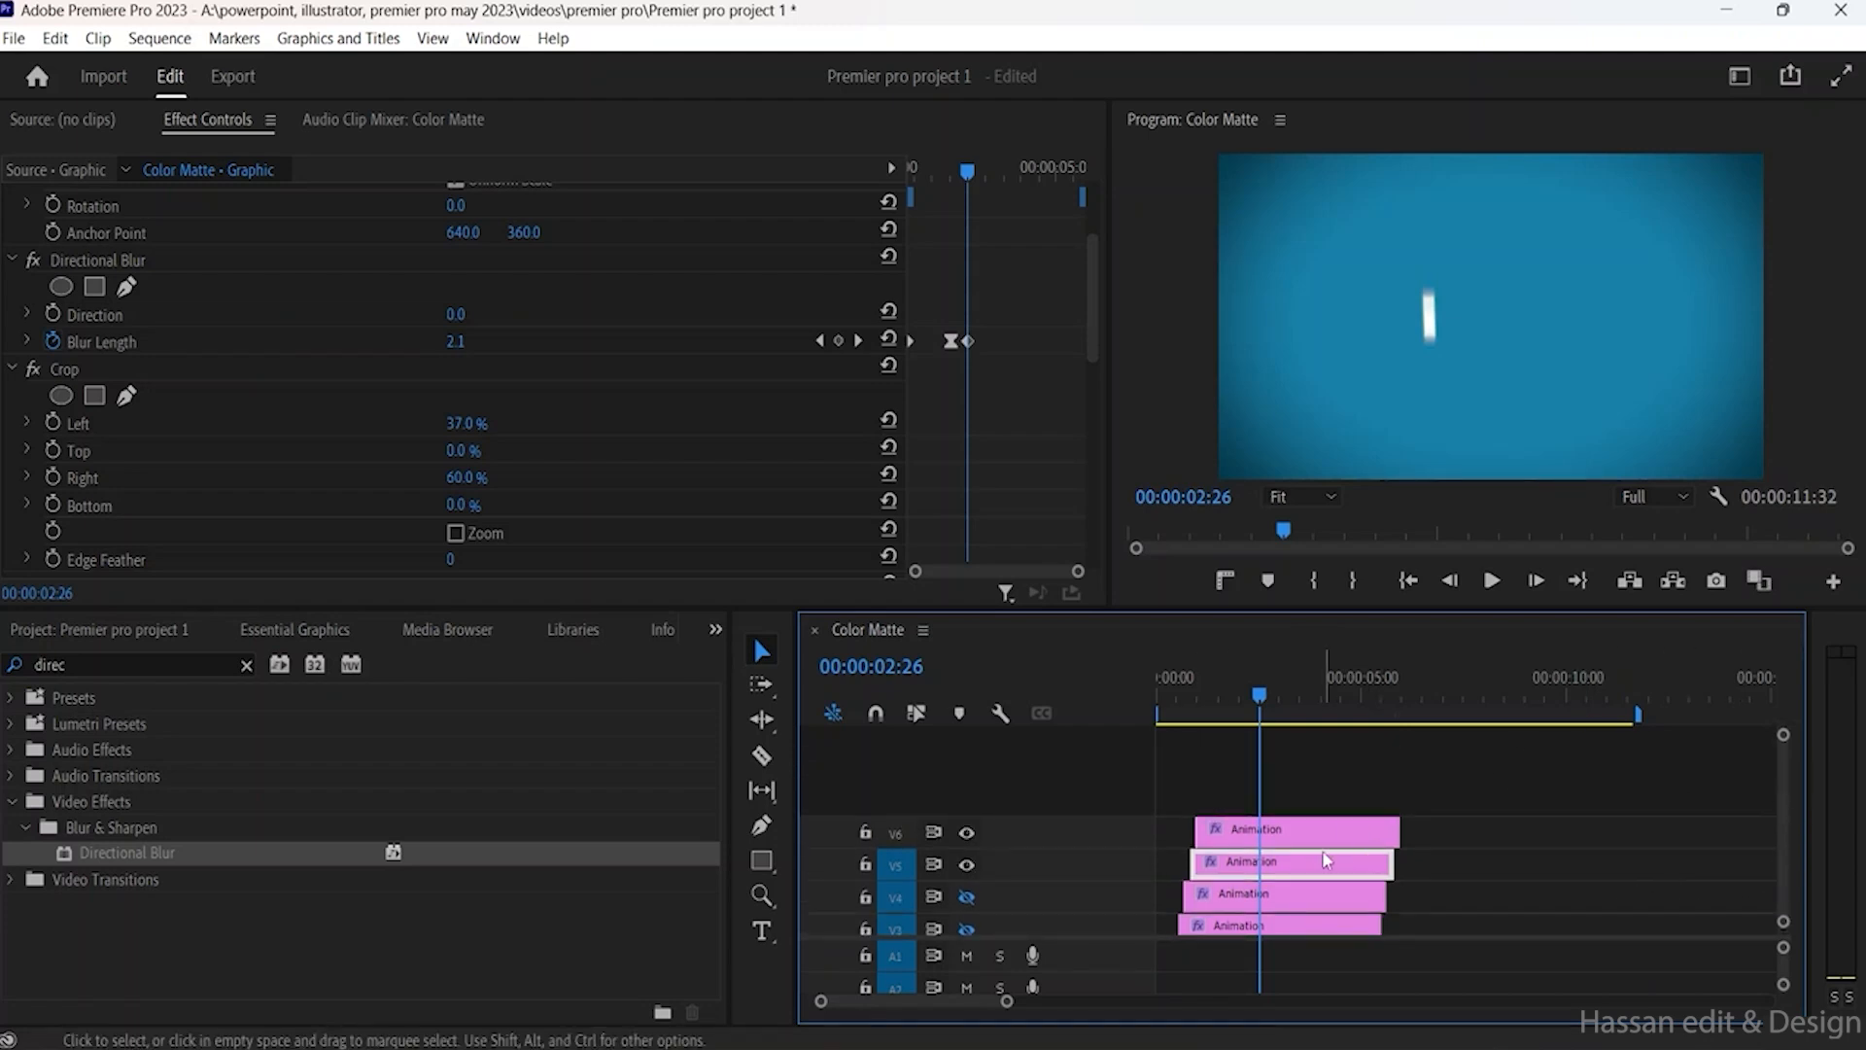
{"action": "left_click", "coordinate": [1302, 833]}
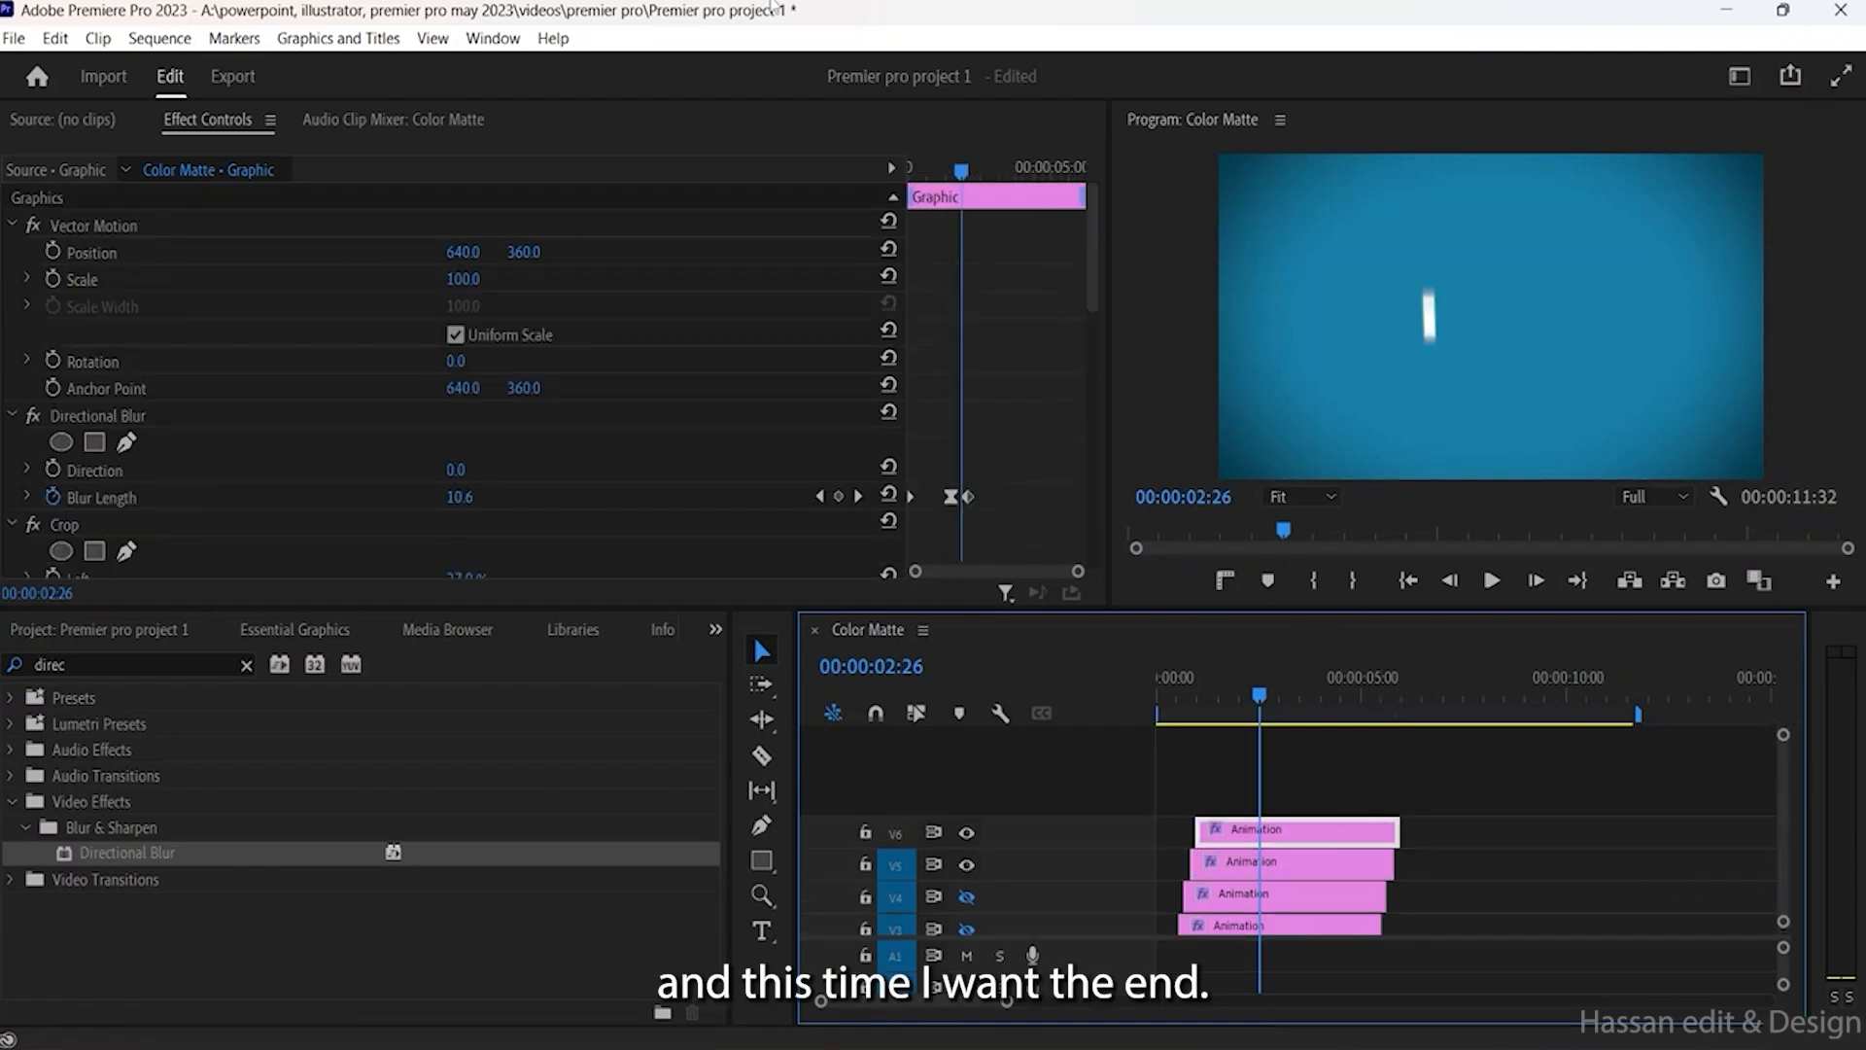
Step: Set the V6 clip's Crop Left to 40% and Crop Right to 51% to frame the letter m
{"action": "scroll", "coordinate": [492, 428], "scroll_direction": "down", "scroll_amount": 3}
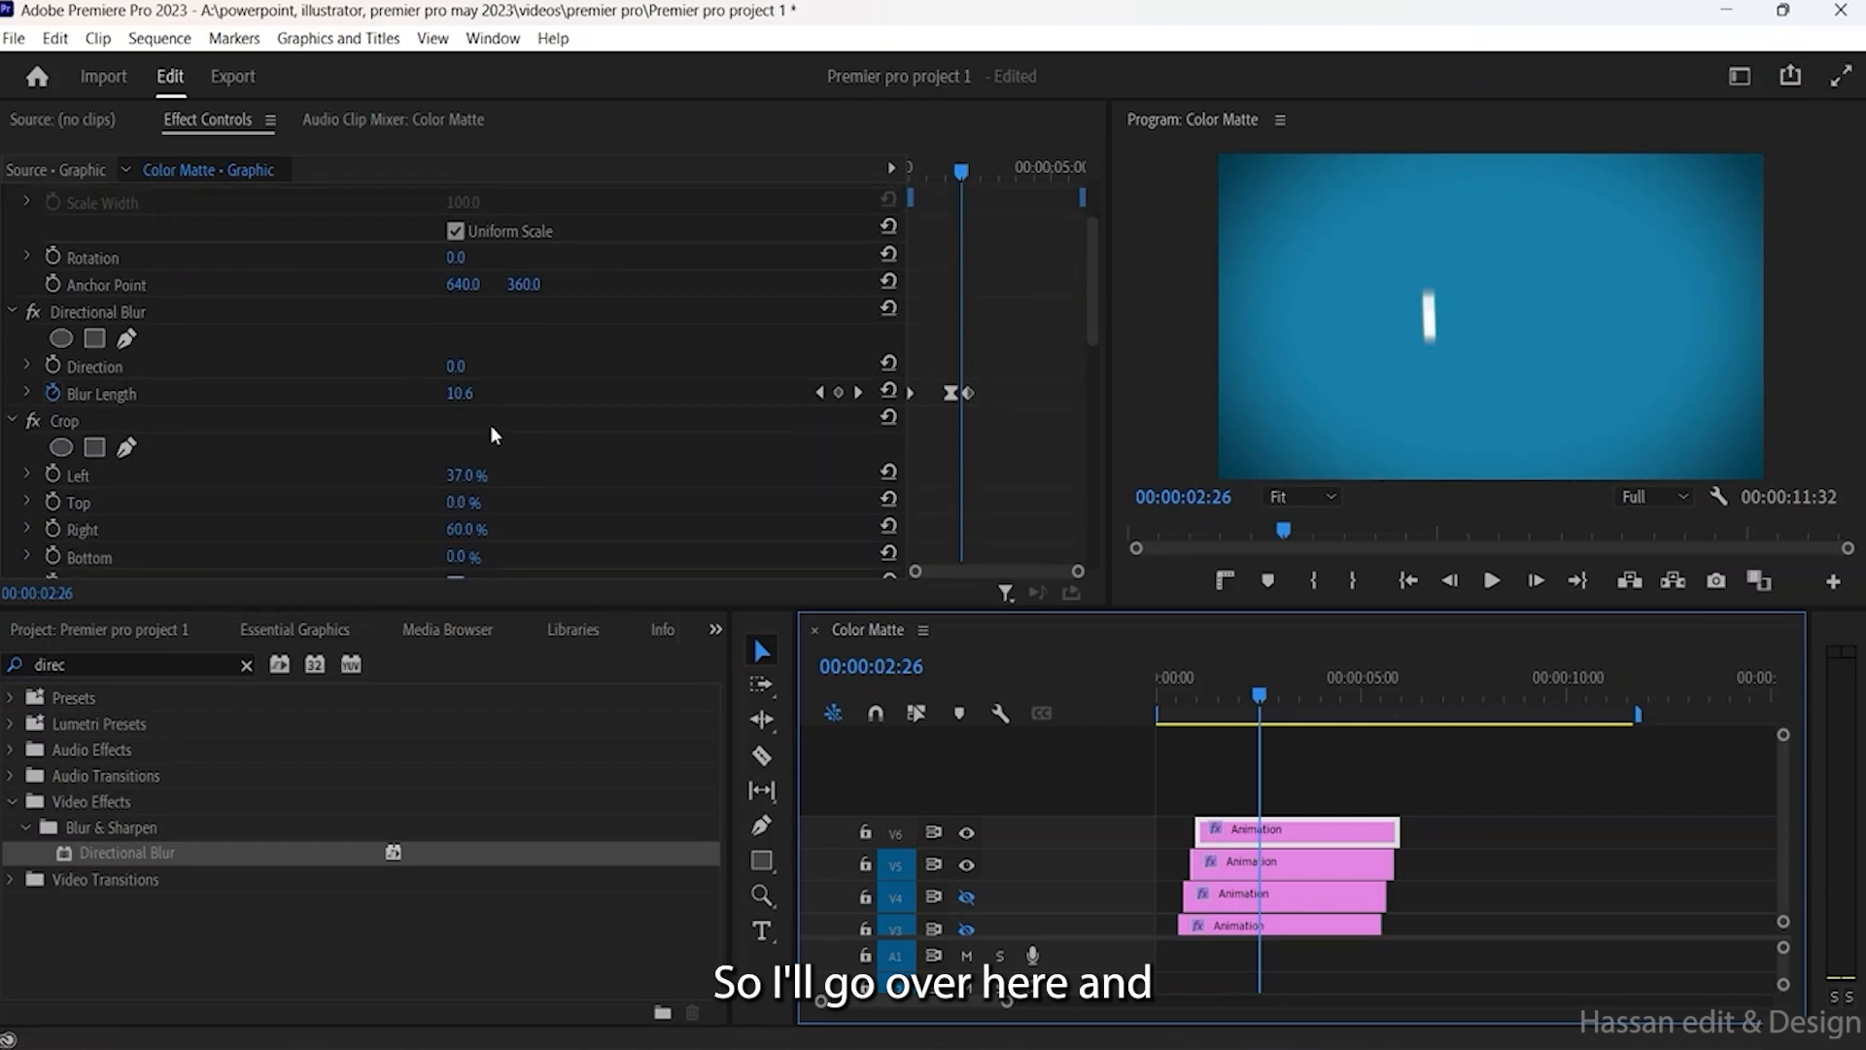
{"action": "scroll", "coordinate": [491, 427], "scroll_direction": "down", "scroll_amount": 5}
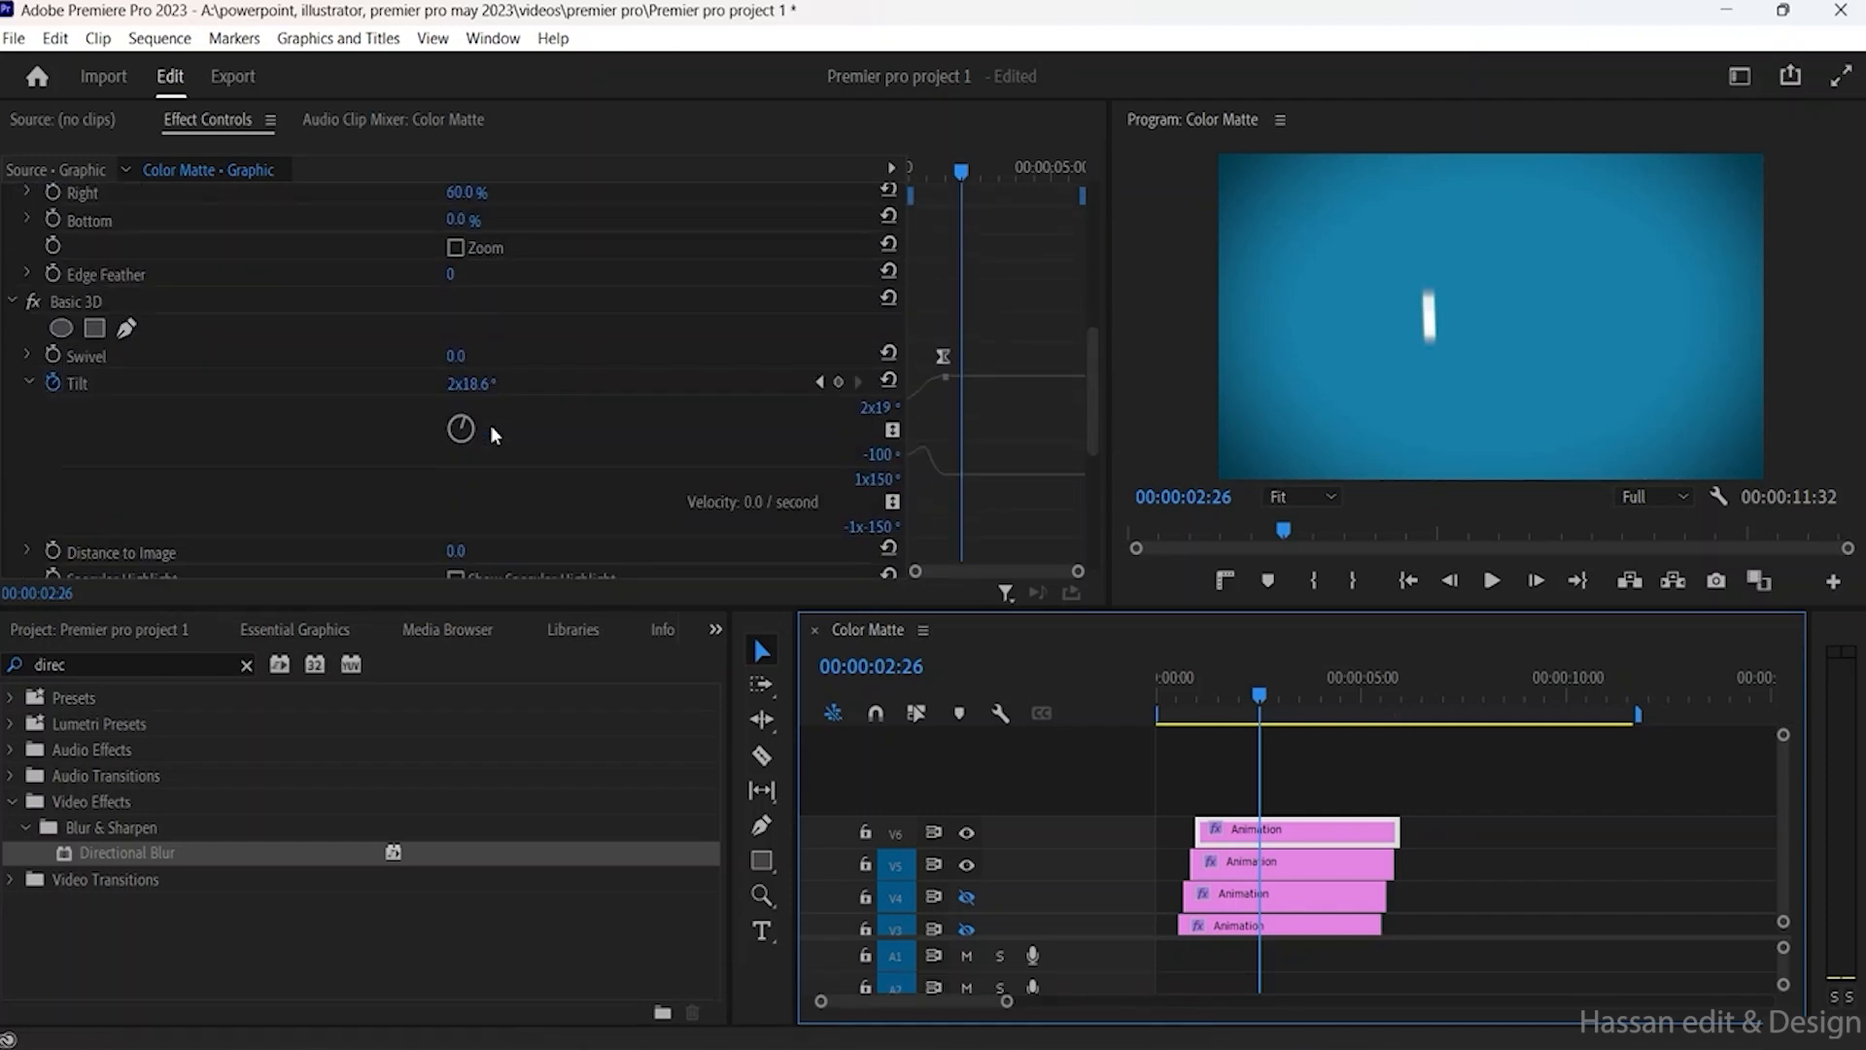
{"action": "scroll", "coordinate": [491, 428], "scroll_direction": "up", "scroll_amount": 5}
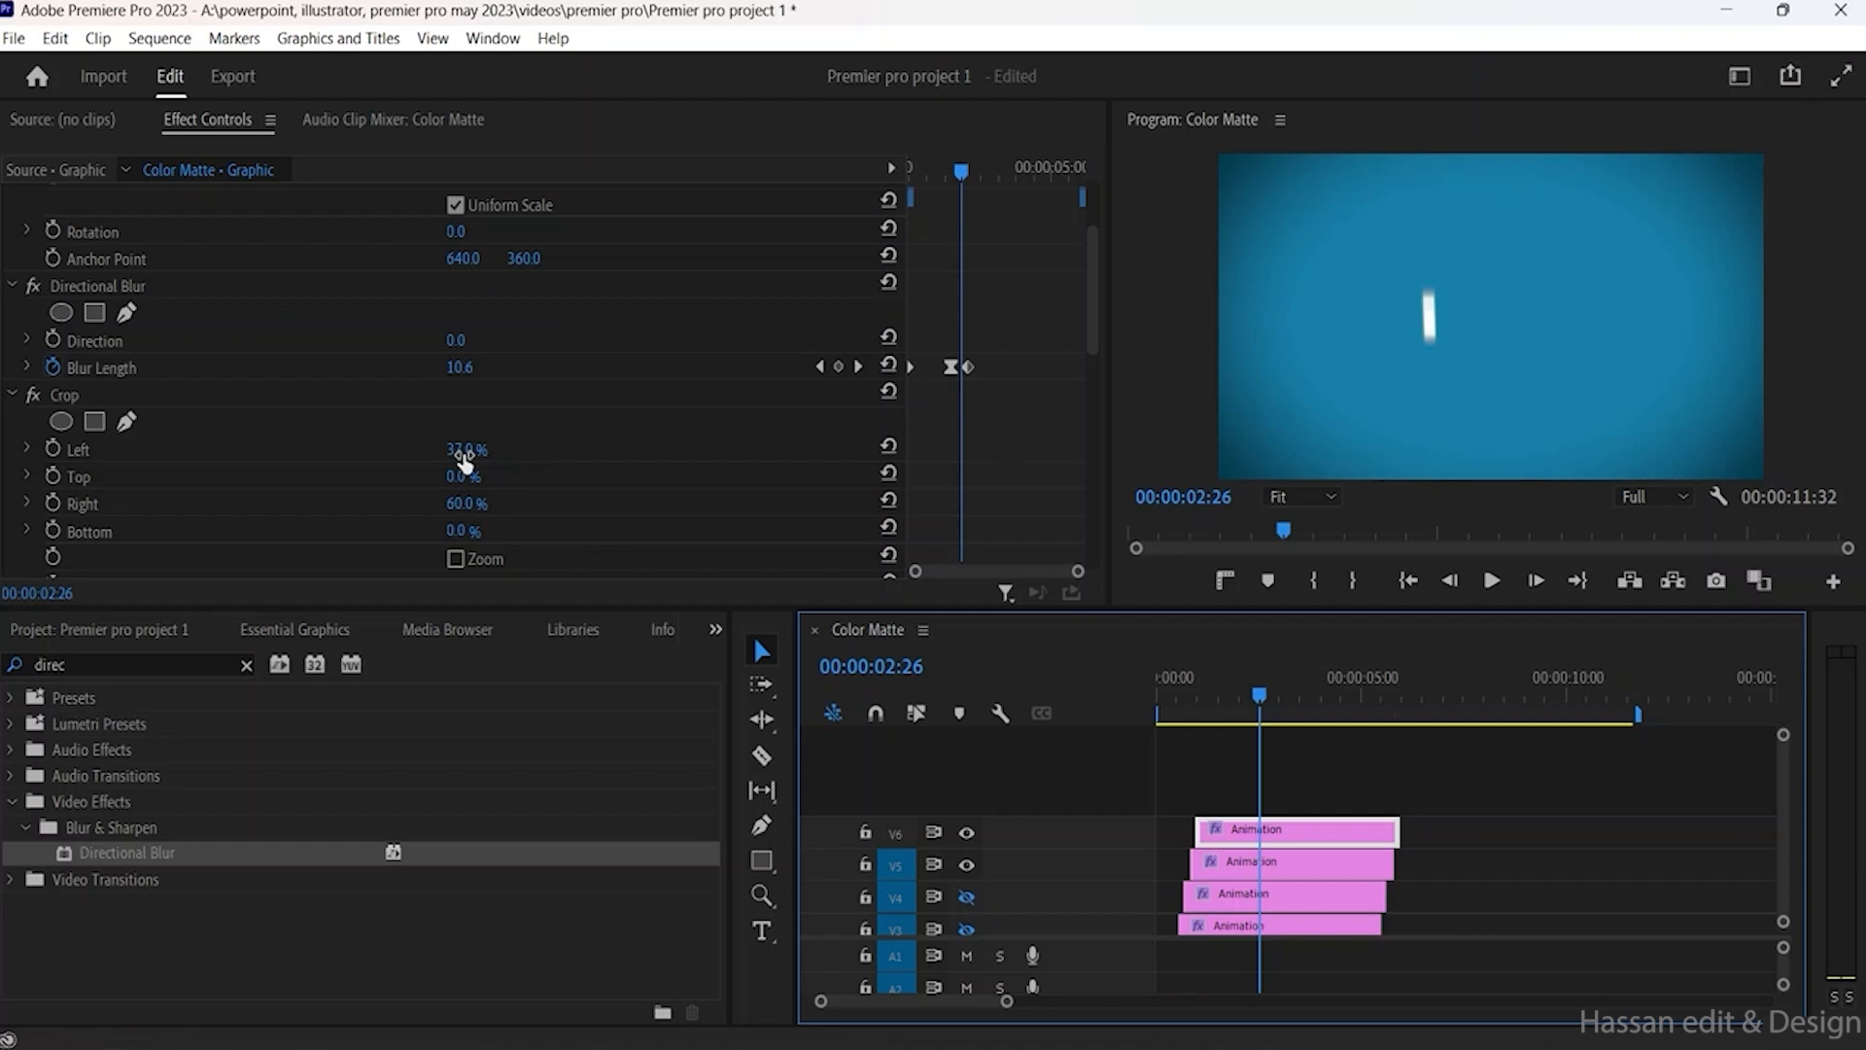
{"action": "left_click", "coordinate": [464, 461]}
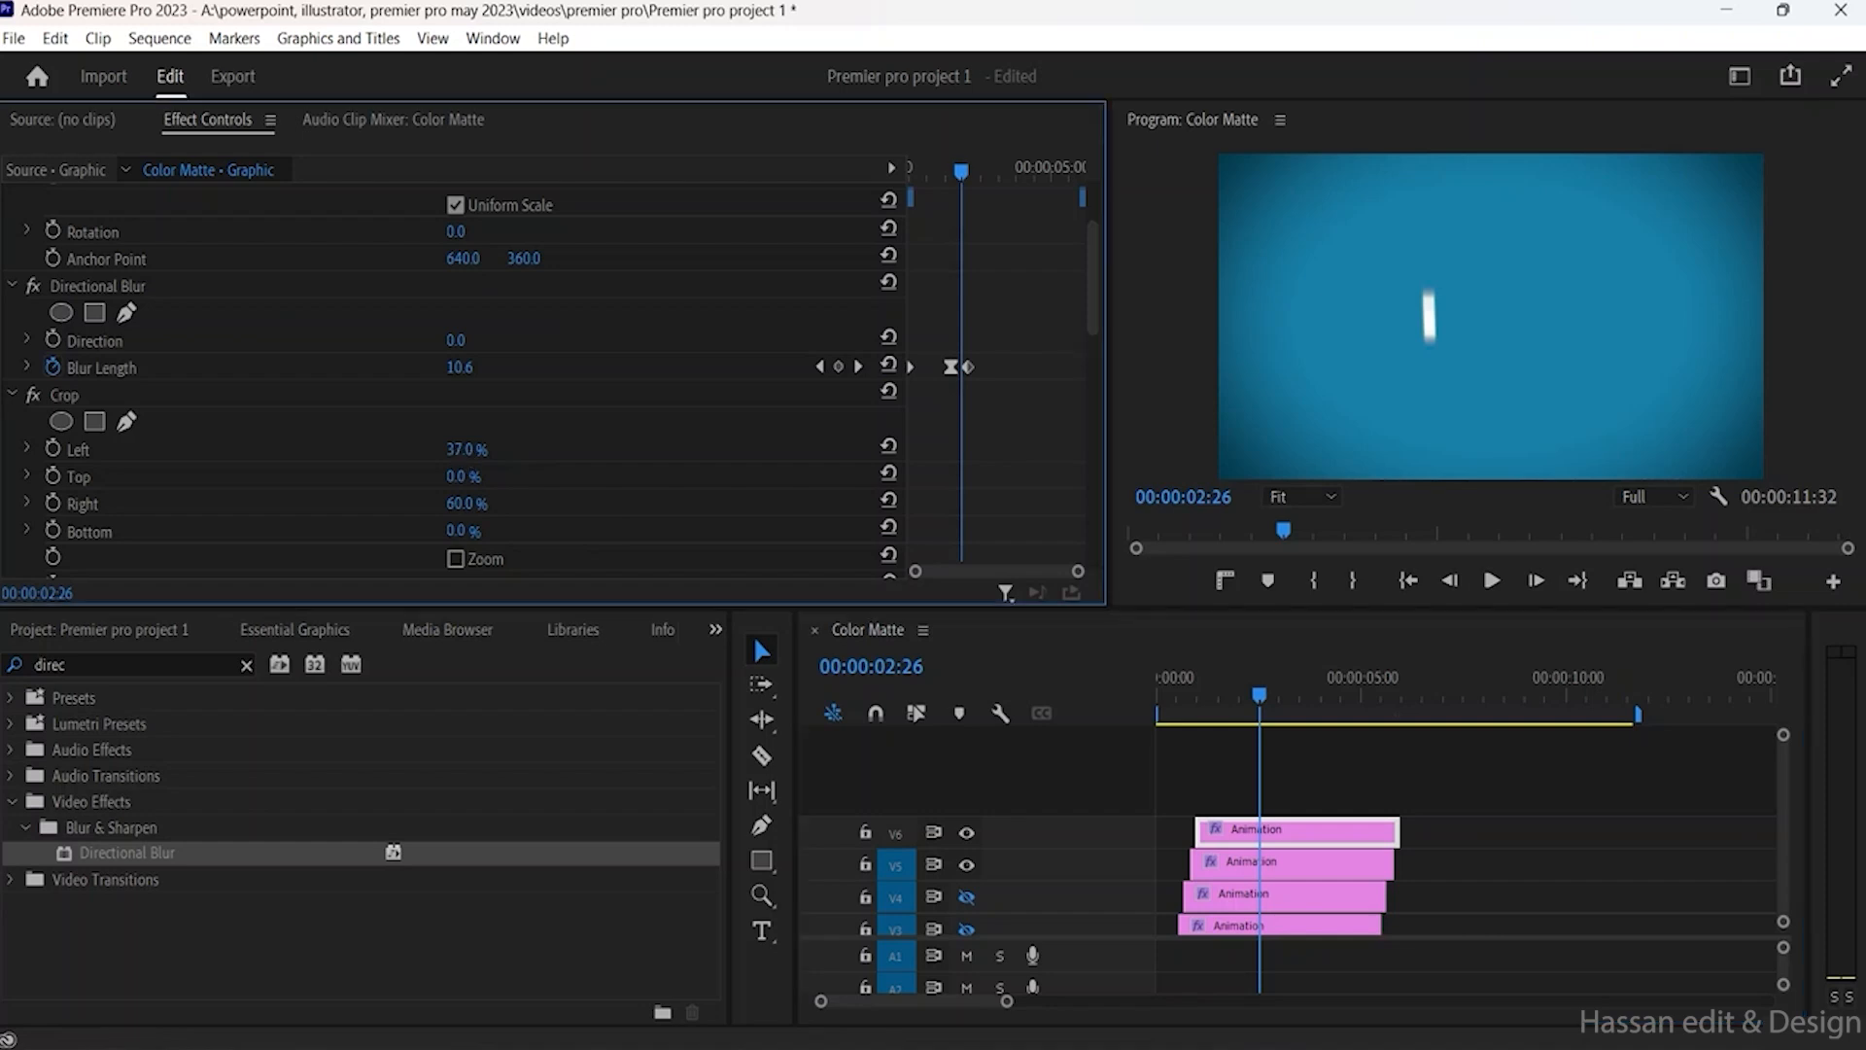
{"action": "mouse_move", "coordinate": [466, 450]}
{"action": "left_mouse_down"}
{"action": "mouse_move", "coordinate": [437, 450]}
{"action": "mouse_move", "coordinate": [484, 450]}
{"action": "left_mouse_up"}
{"action": "mouse_move", "coordinate": [467, 503]}
{"action": "left_mouse_down"}
{"action": "mouse_move", "coordinate": [490, 503]}
{"action": "mouse_move", "coordinate": [437, 503]}
{"action": "left_mouse_up"}
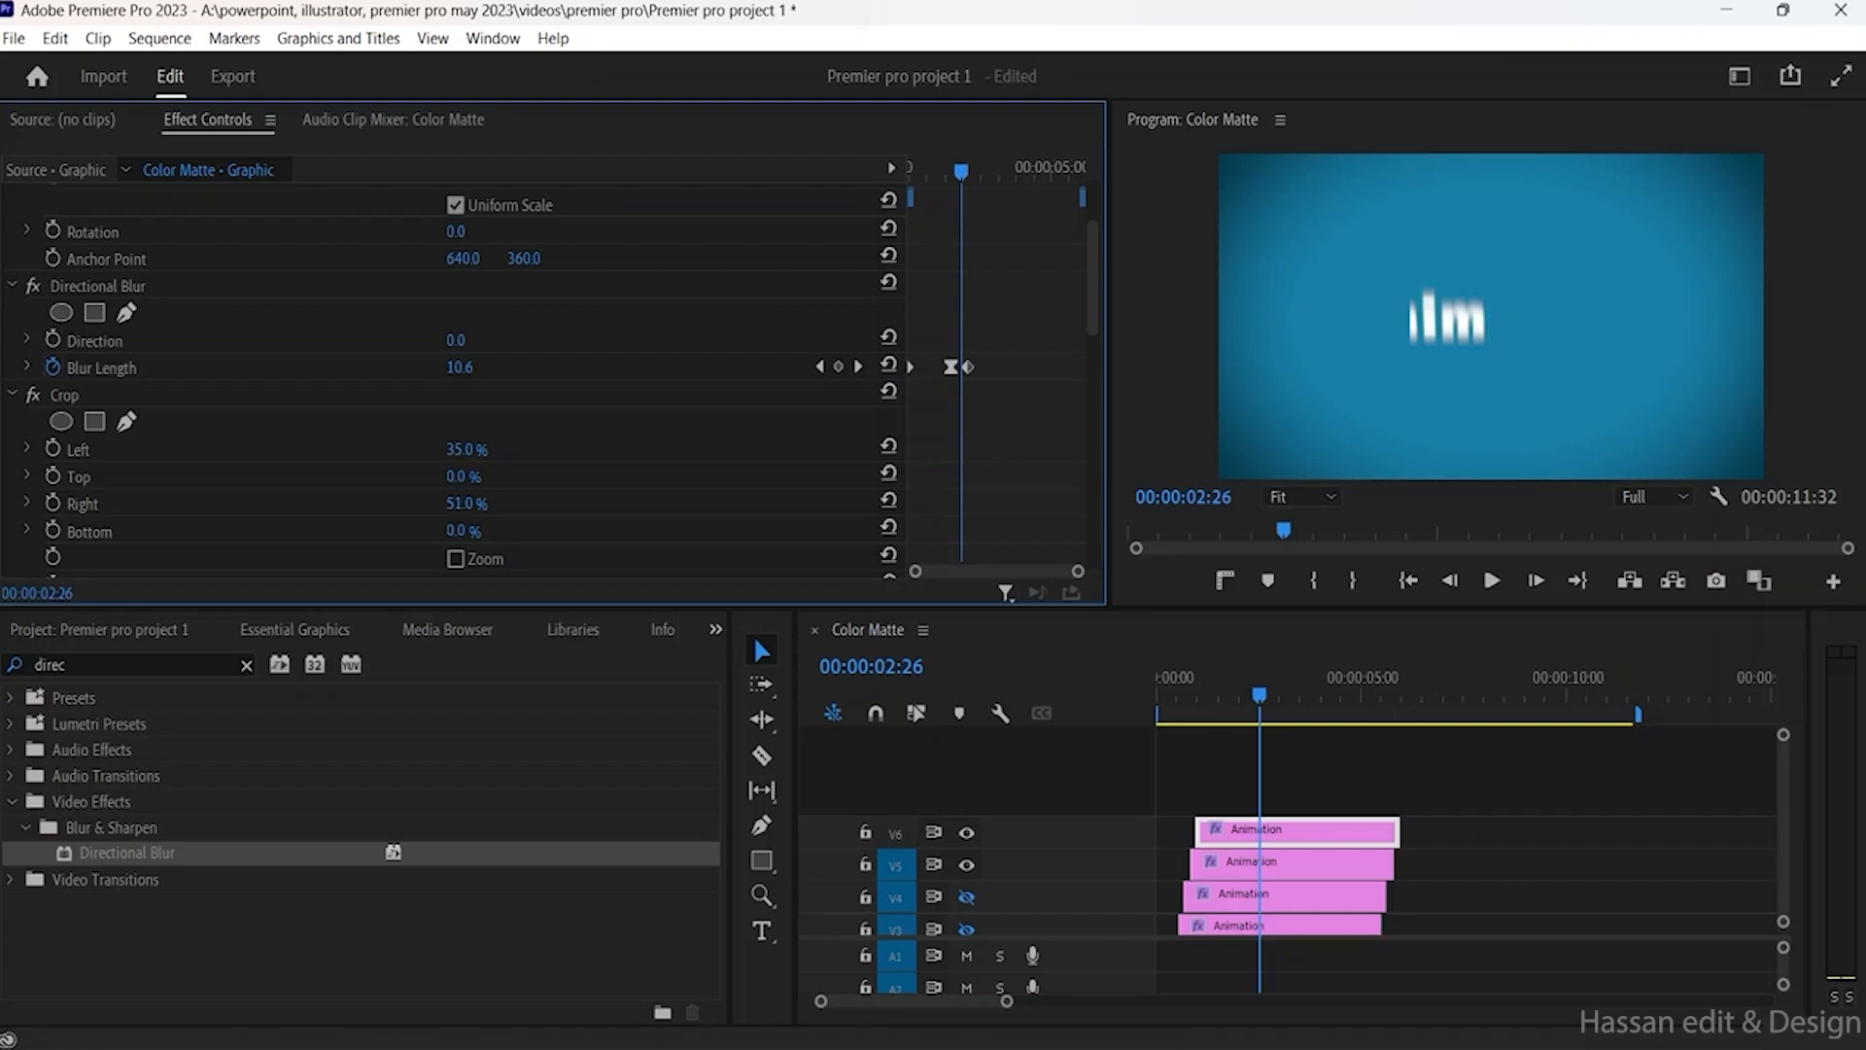
{"action": "left_click_drag", "start_coordinate": [459, 449], "coordinate": [468, 449]}
{"action": "left_click_drag", "start_coordinate": [468, 449], "coordinate": [469, 449]}
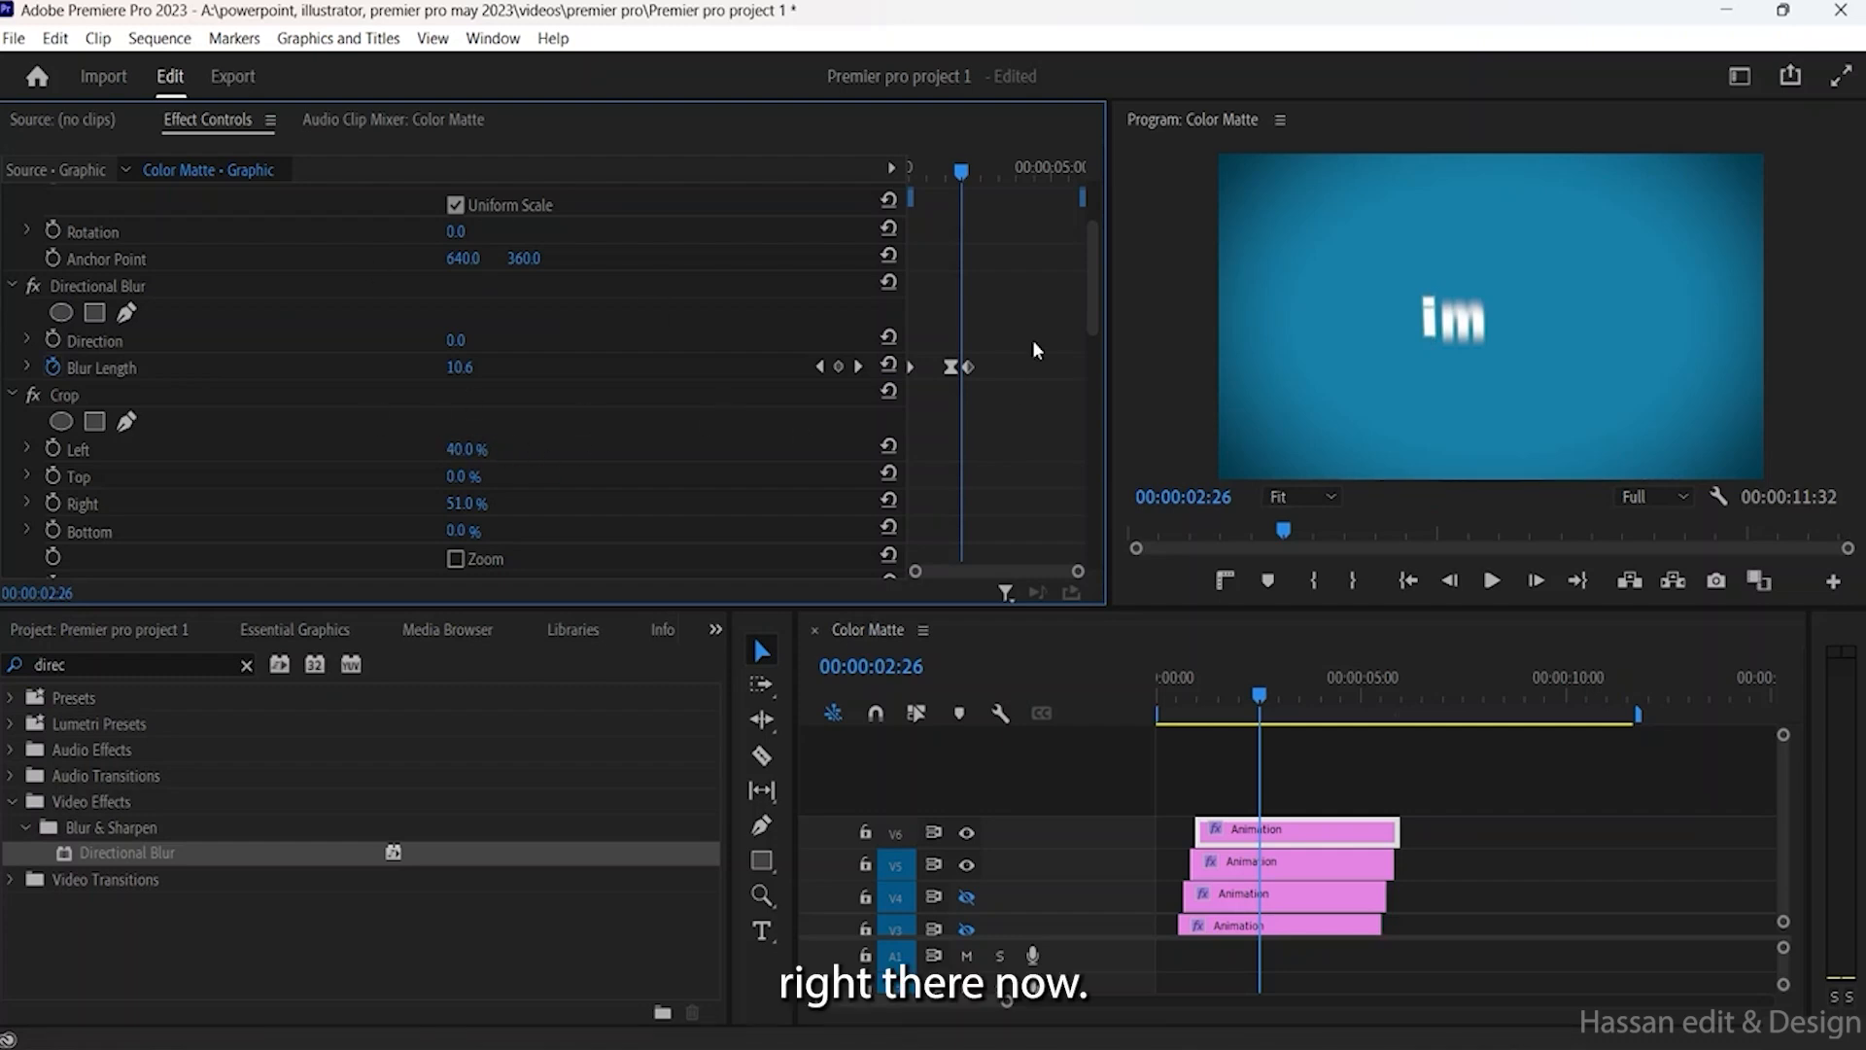
Step: Hide track V5 and play back the V6 letter animation on its own
{"action": "key", "text": "space"}
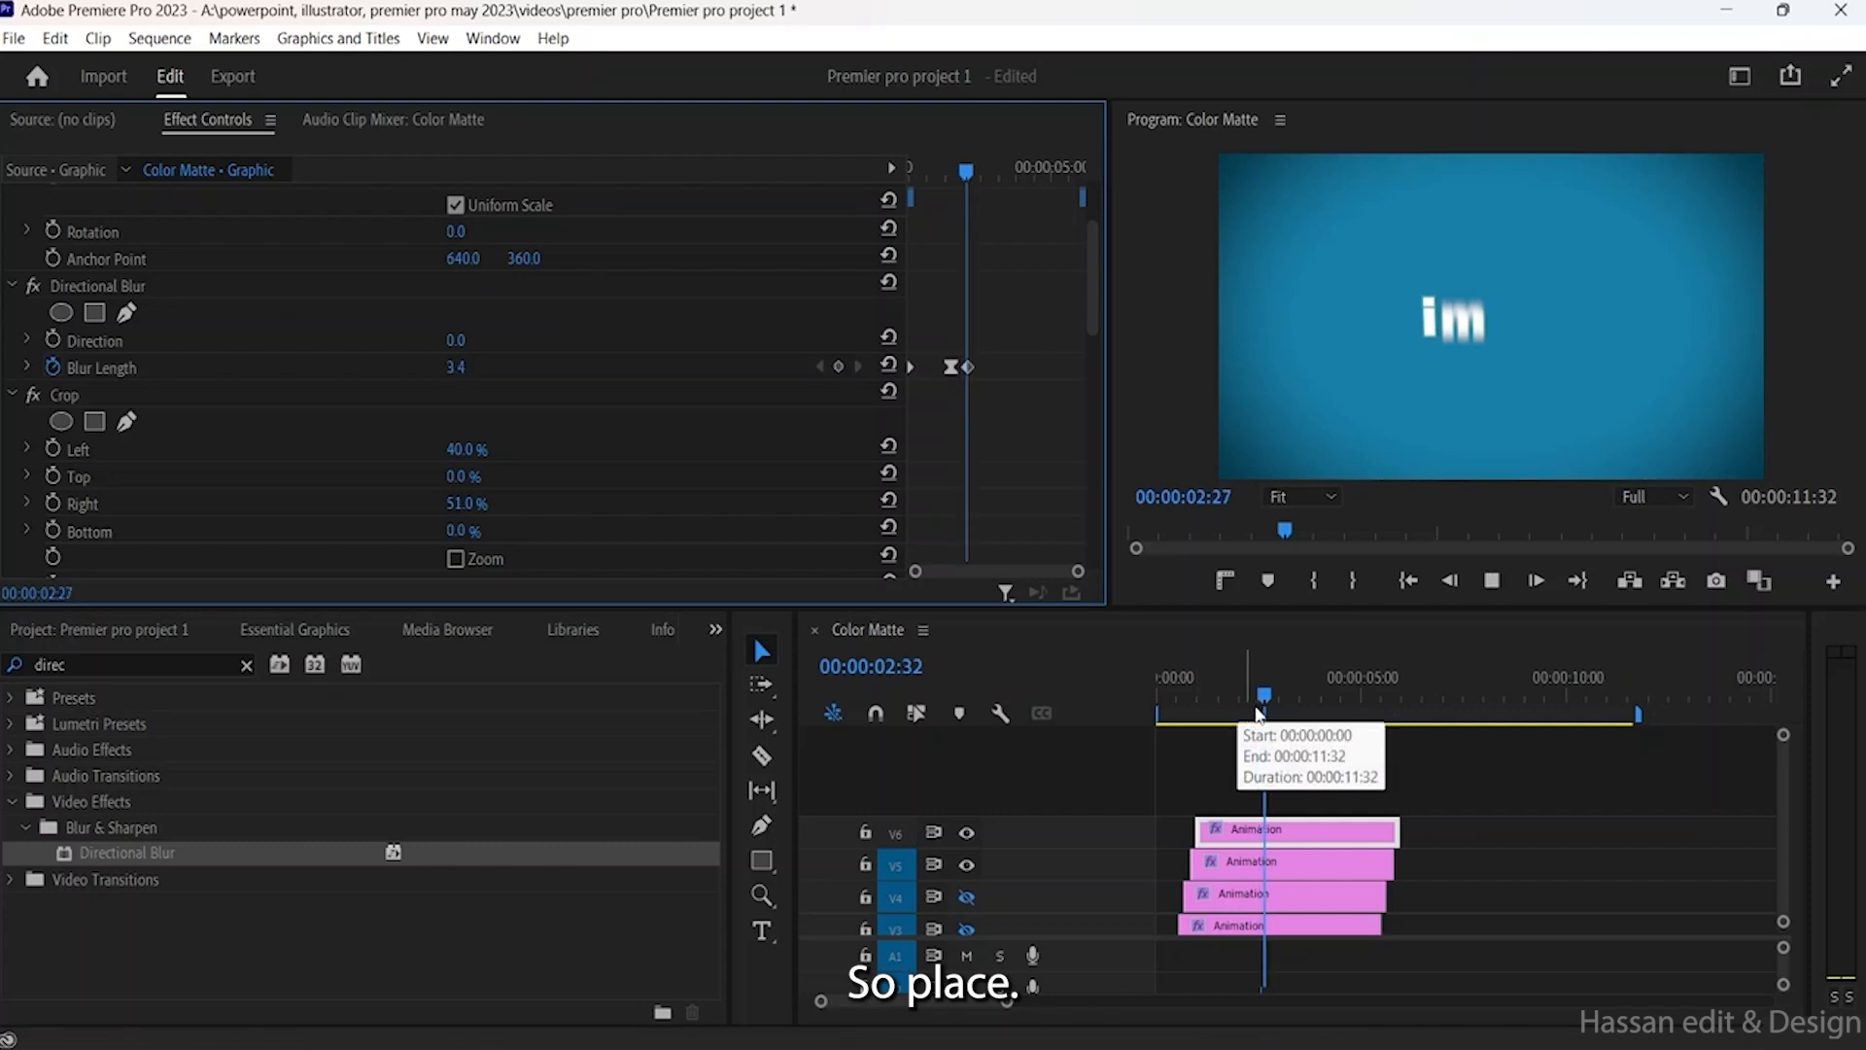
{"action": "key", "text": "space"}
{"action": "left_click_drag", "start_coordinate": [1280, 693], "coordinate": [1227, 691]}
{"action": "left_click", "coordinate": [967, 864]}
{"action": "key", "text": "space"}
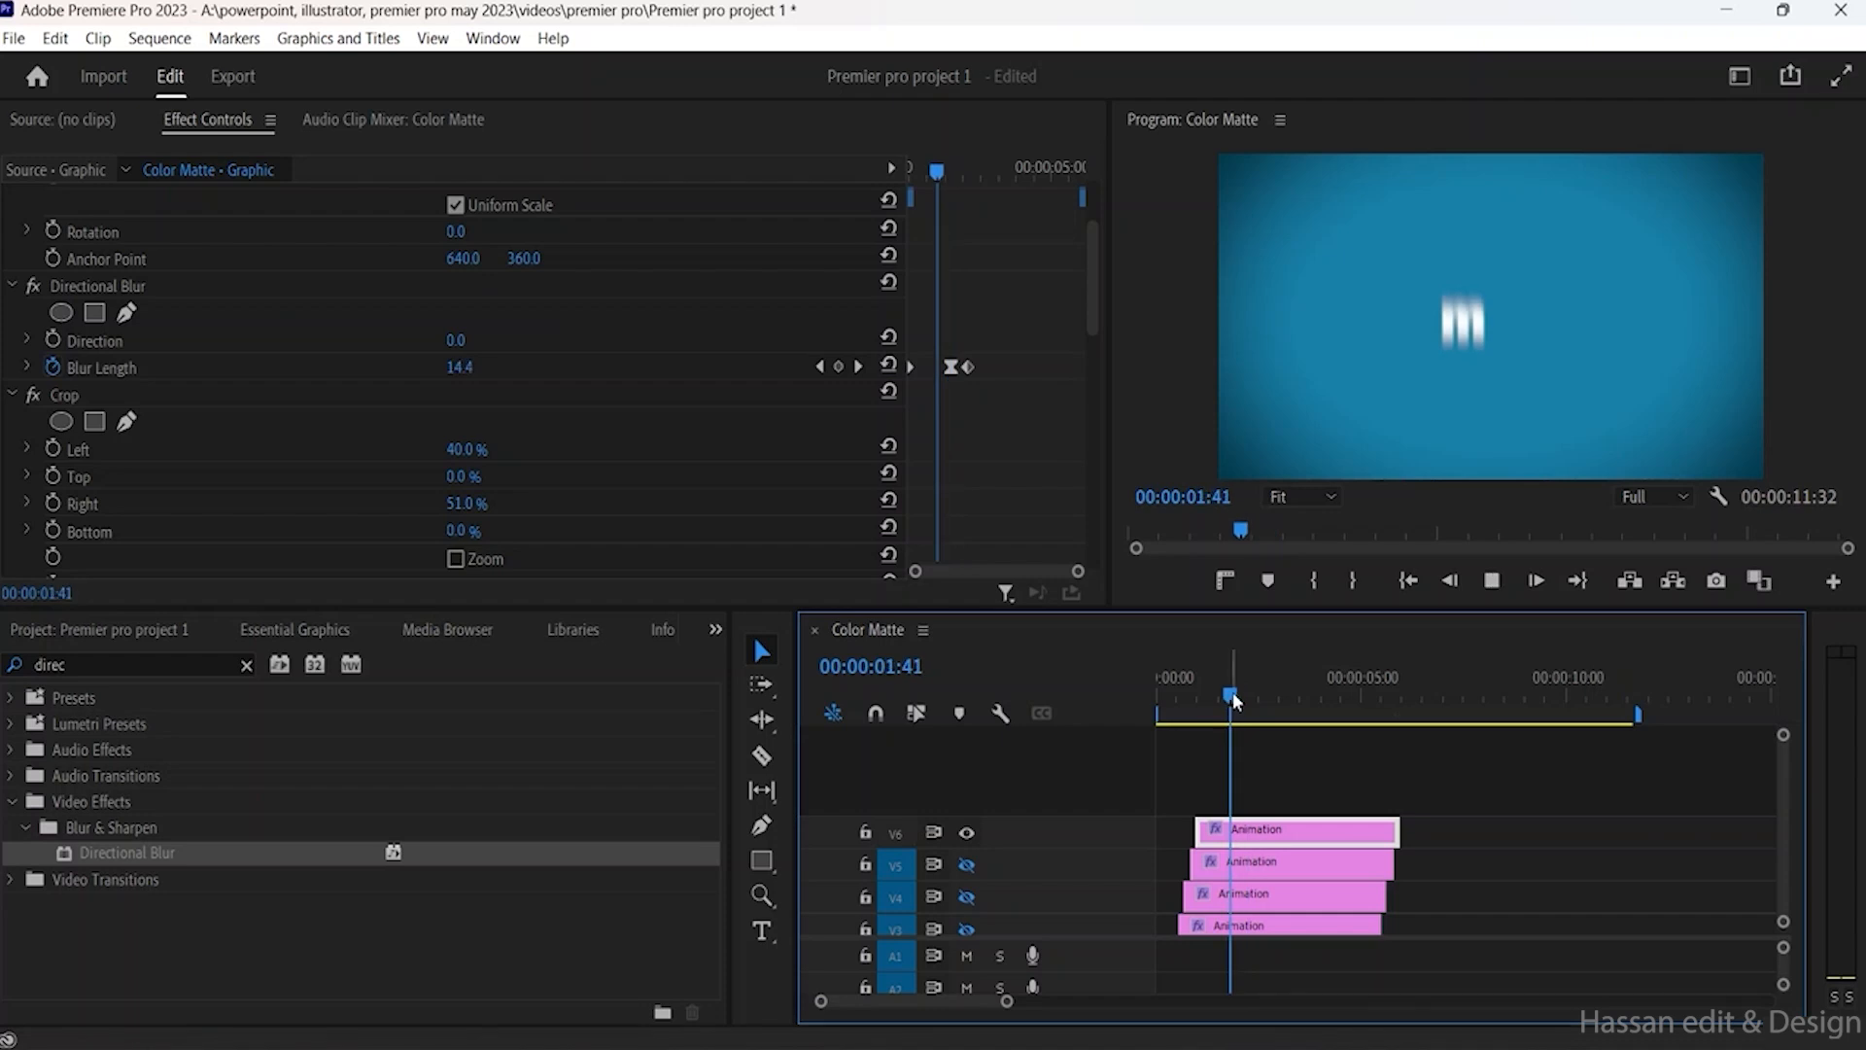
{"action": "key", "text": "space"}
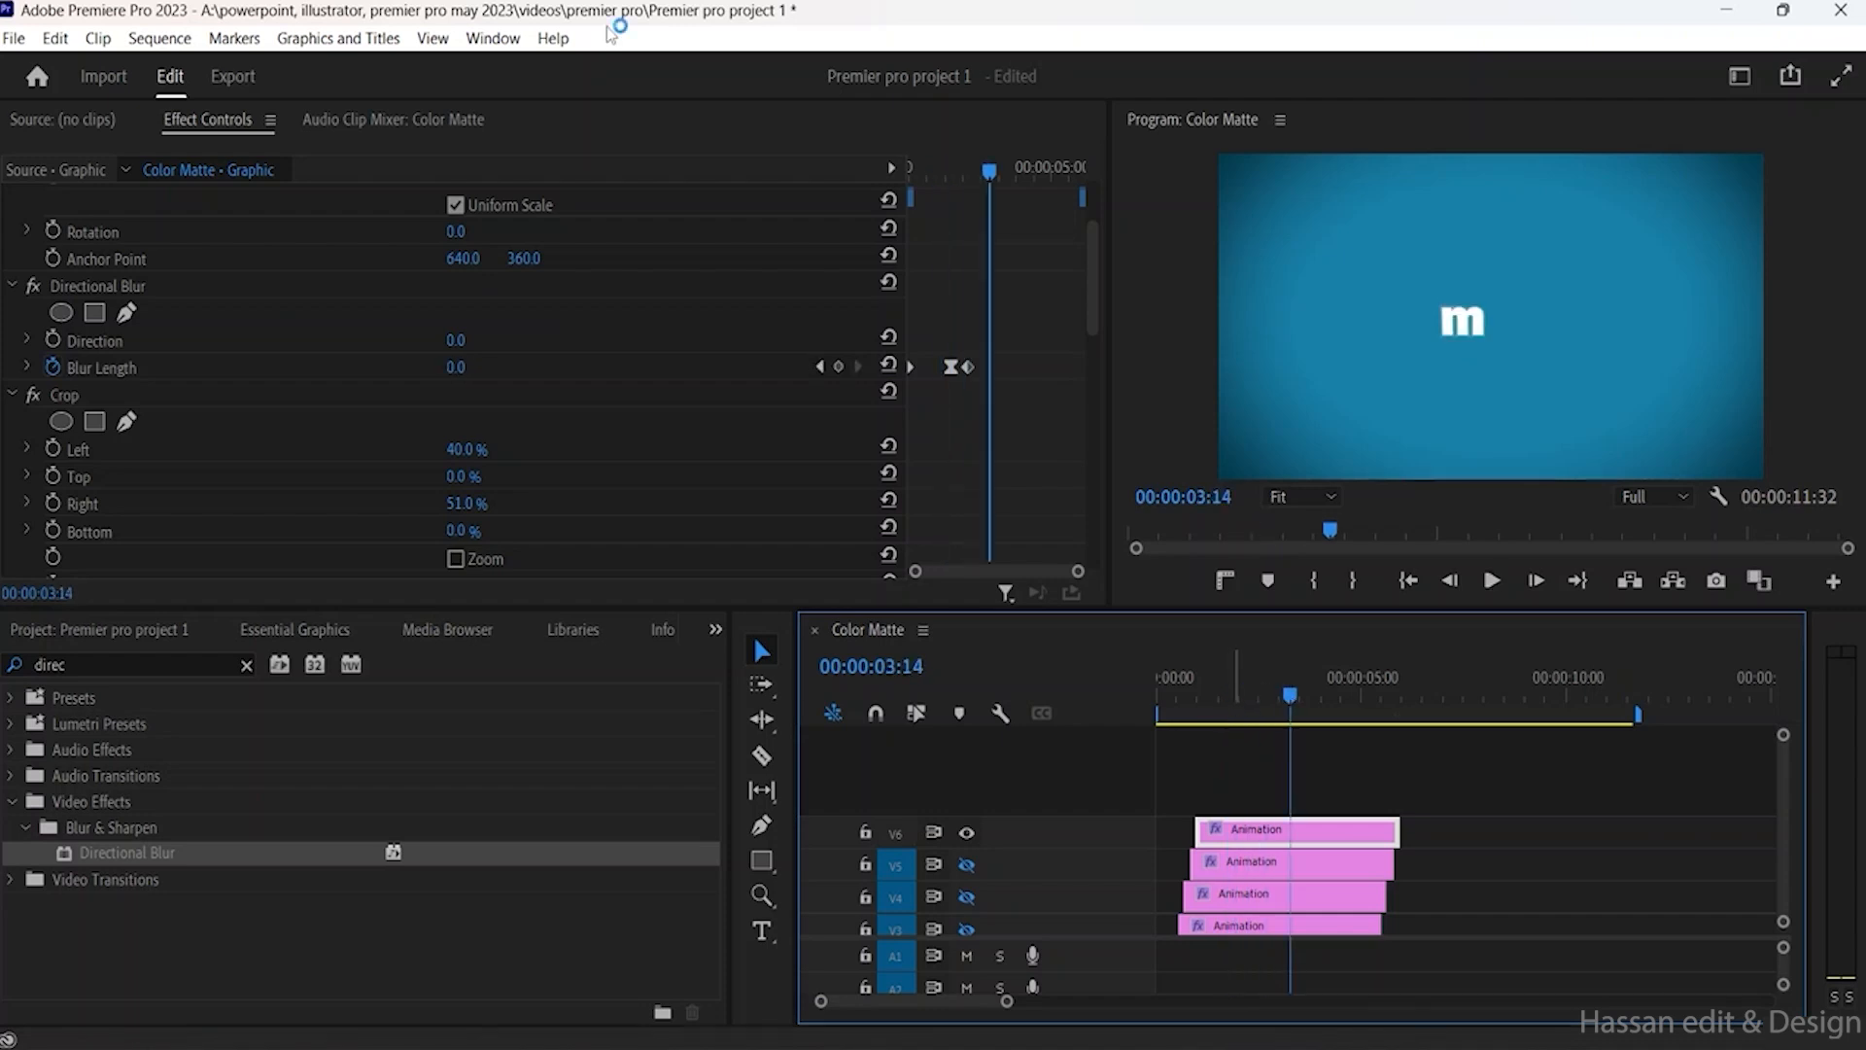
Step: Examine the Crop and Basic 3D settings of the V6 and V5 Animation clips
{"action": "scroll", "coordinate": [595, 433], "scroll_direction": "down", "scroll_amount": 6}
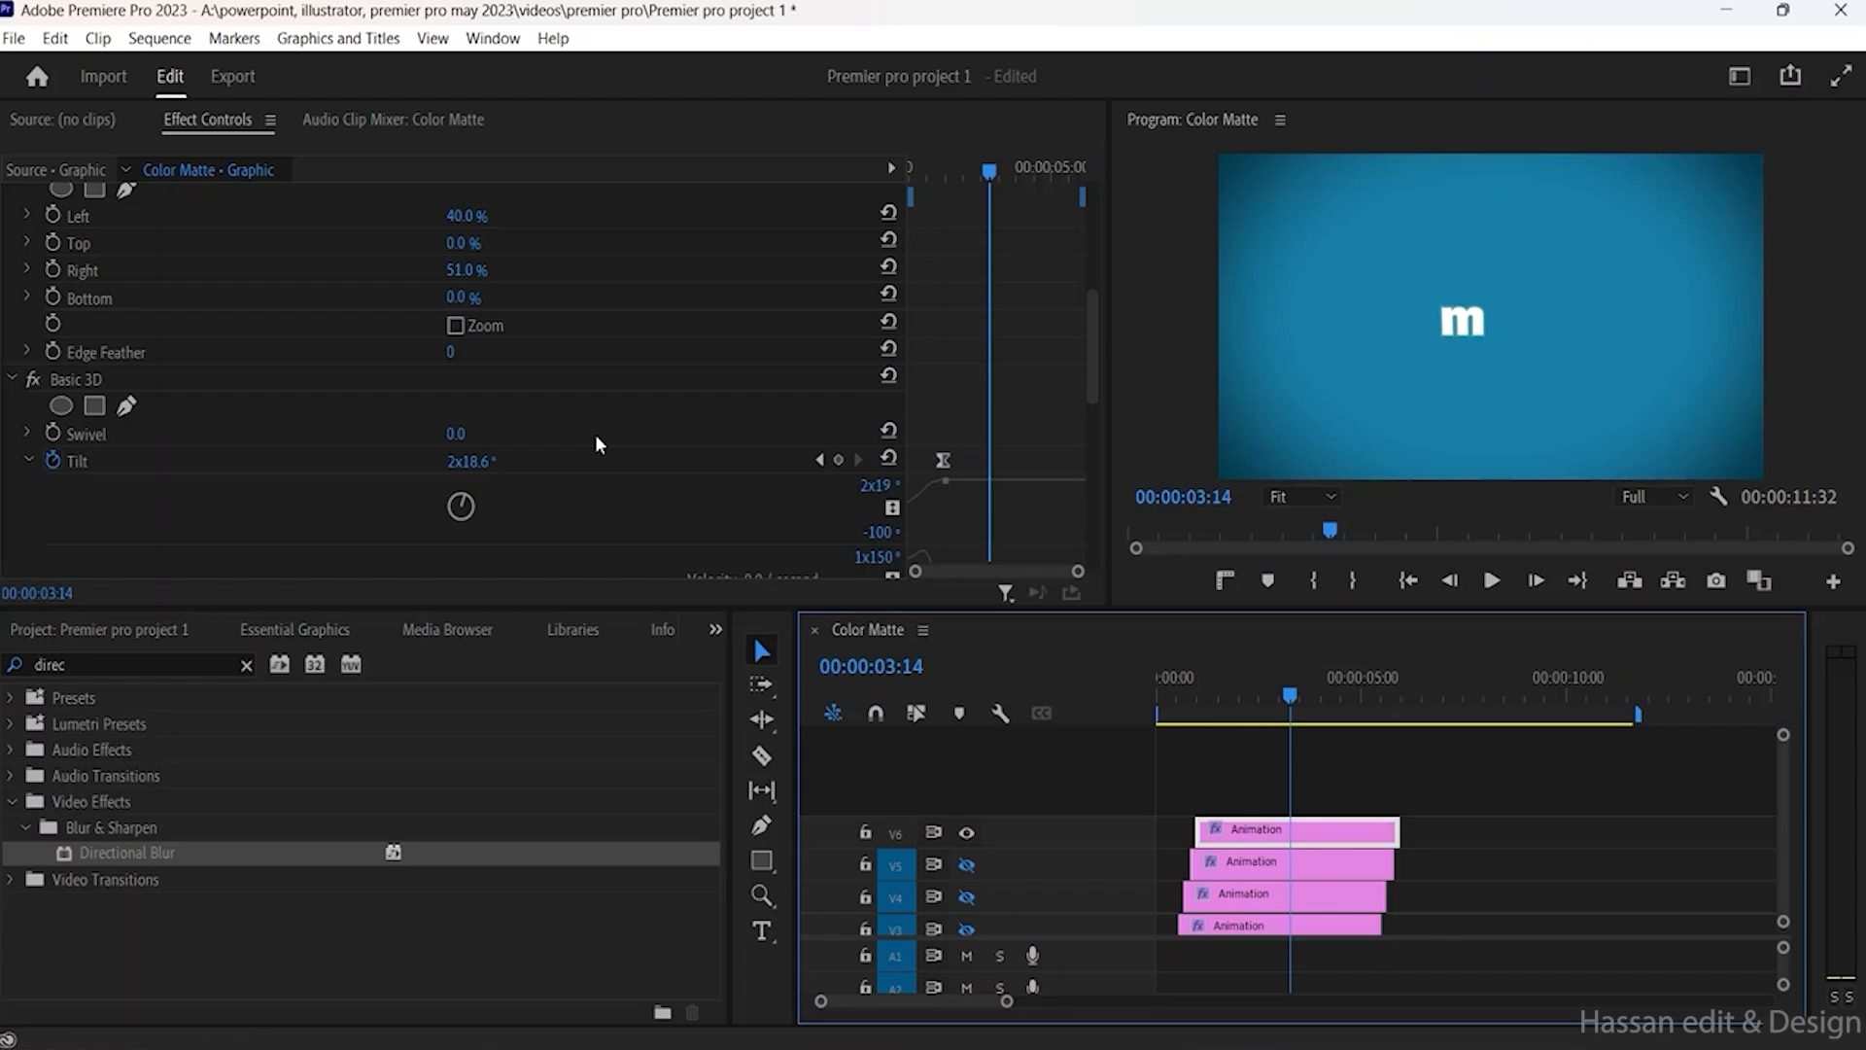
{"action": "scroll", "coordinate": [595, 433], "scroll_direction": "up", "scroll_amount": 1}
{"action": "scroll", "coordinate": [595, 433], "scroll_direction": "down", "scroll_amount": 1}
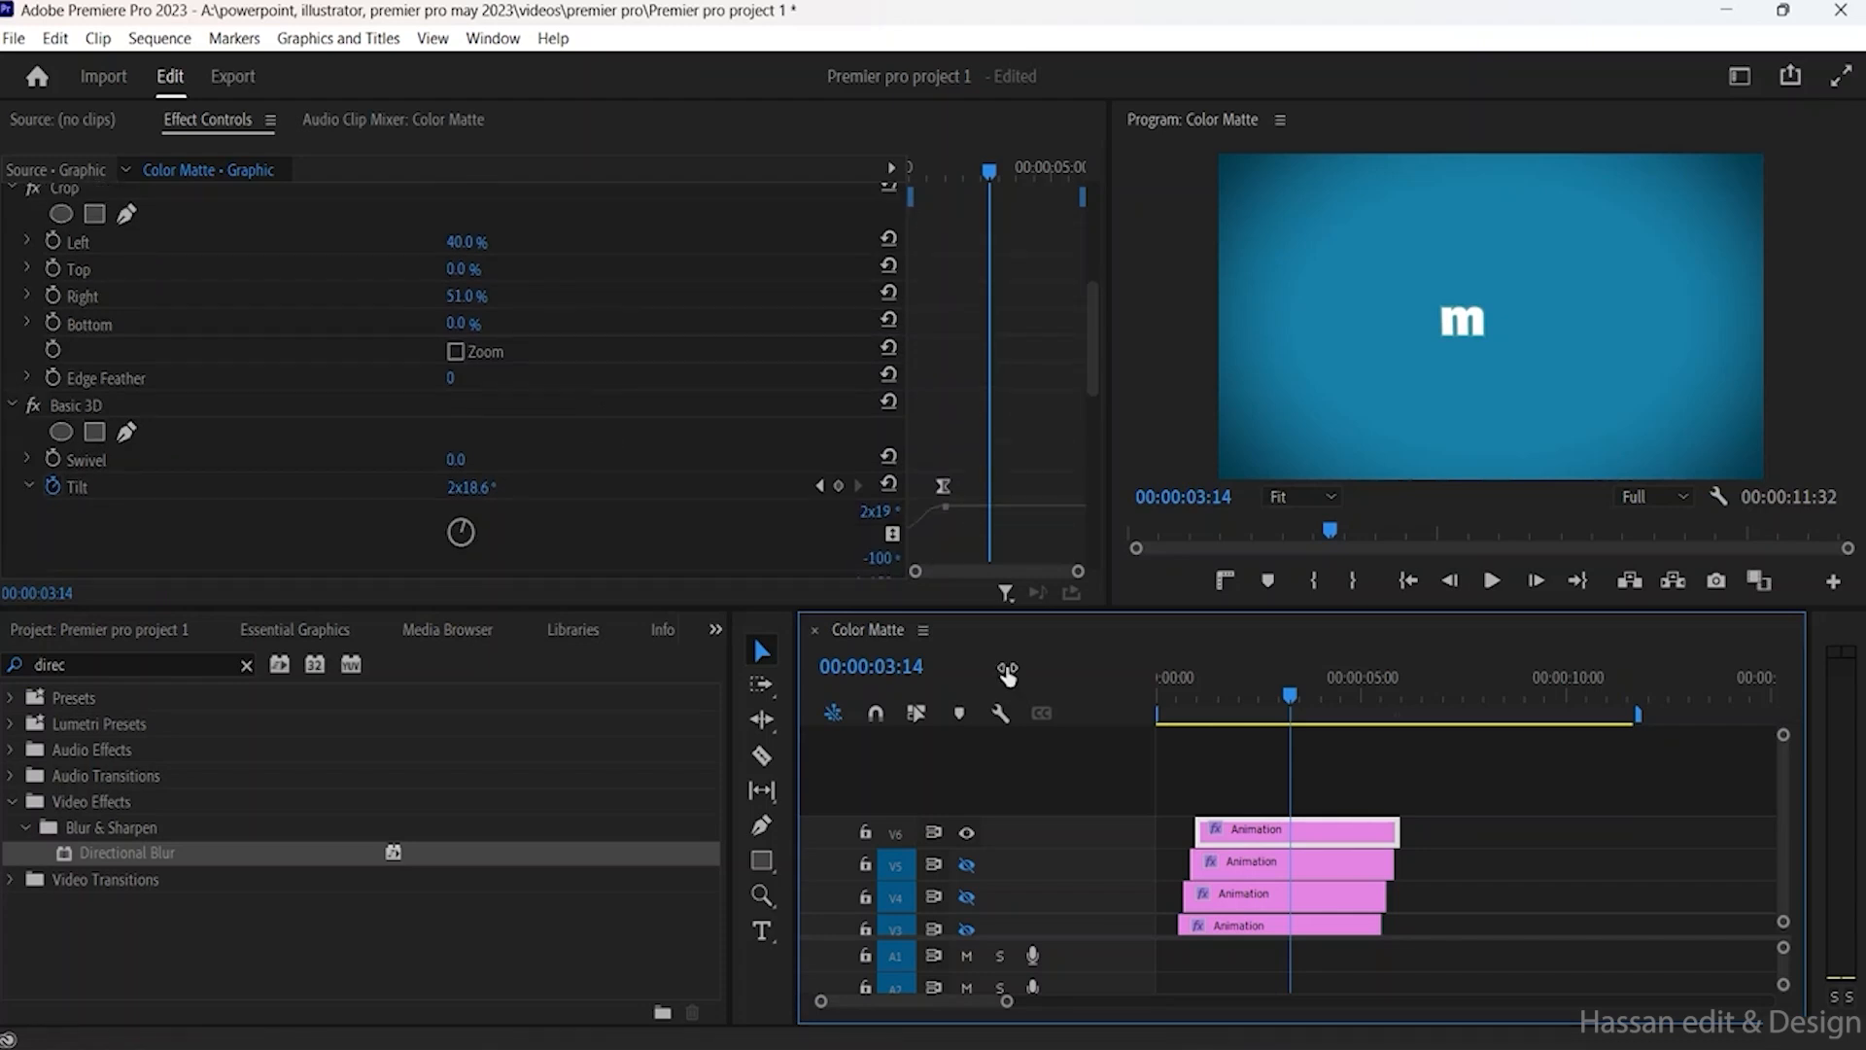
{"action": "left_click", "coordinate": [1255, 860]}
{"action": "scroll", "coordinate": [622, 460], "scroll_direction": "down", "scroll_amount": 8}
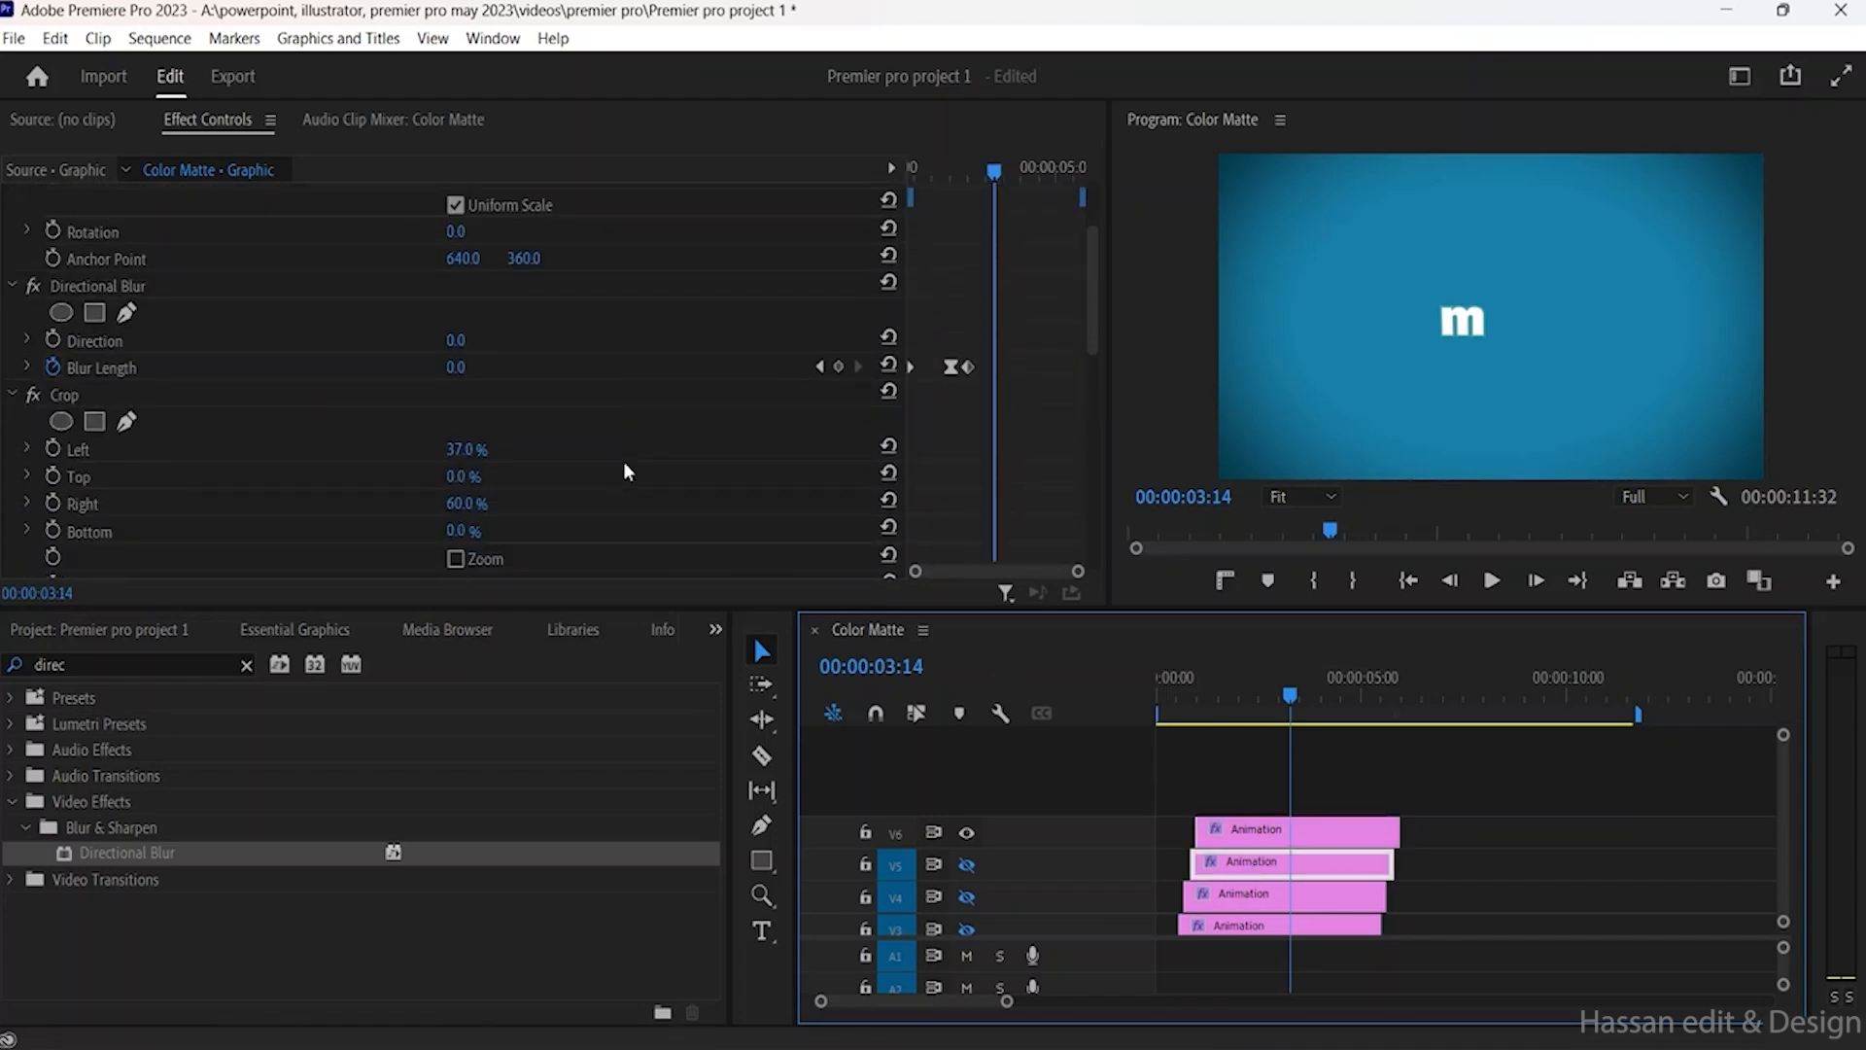
{"action": "scroll", "coordinate": [627, 471], "scroll_direction": "down", "scroll_amount": 4}
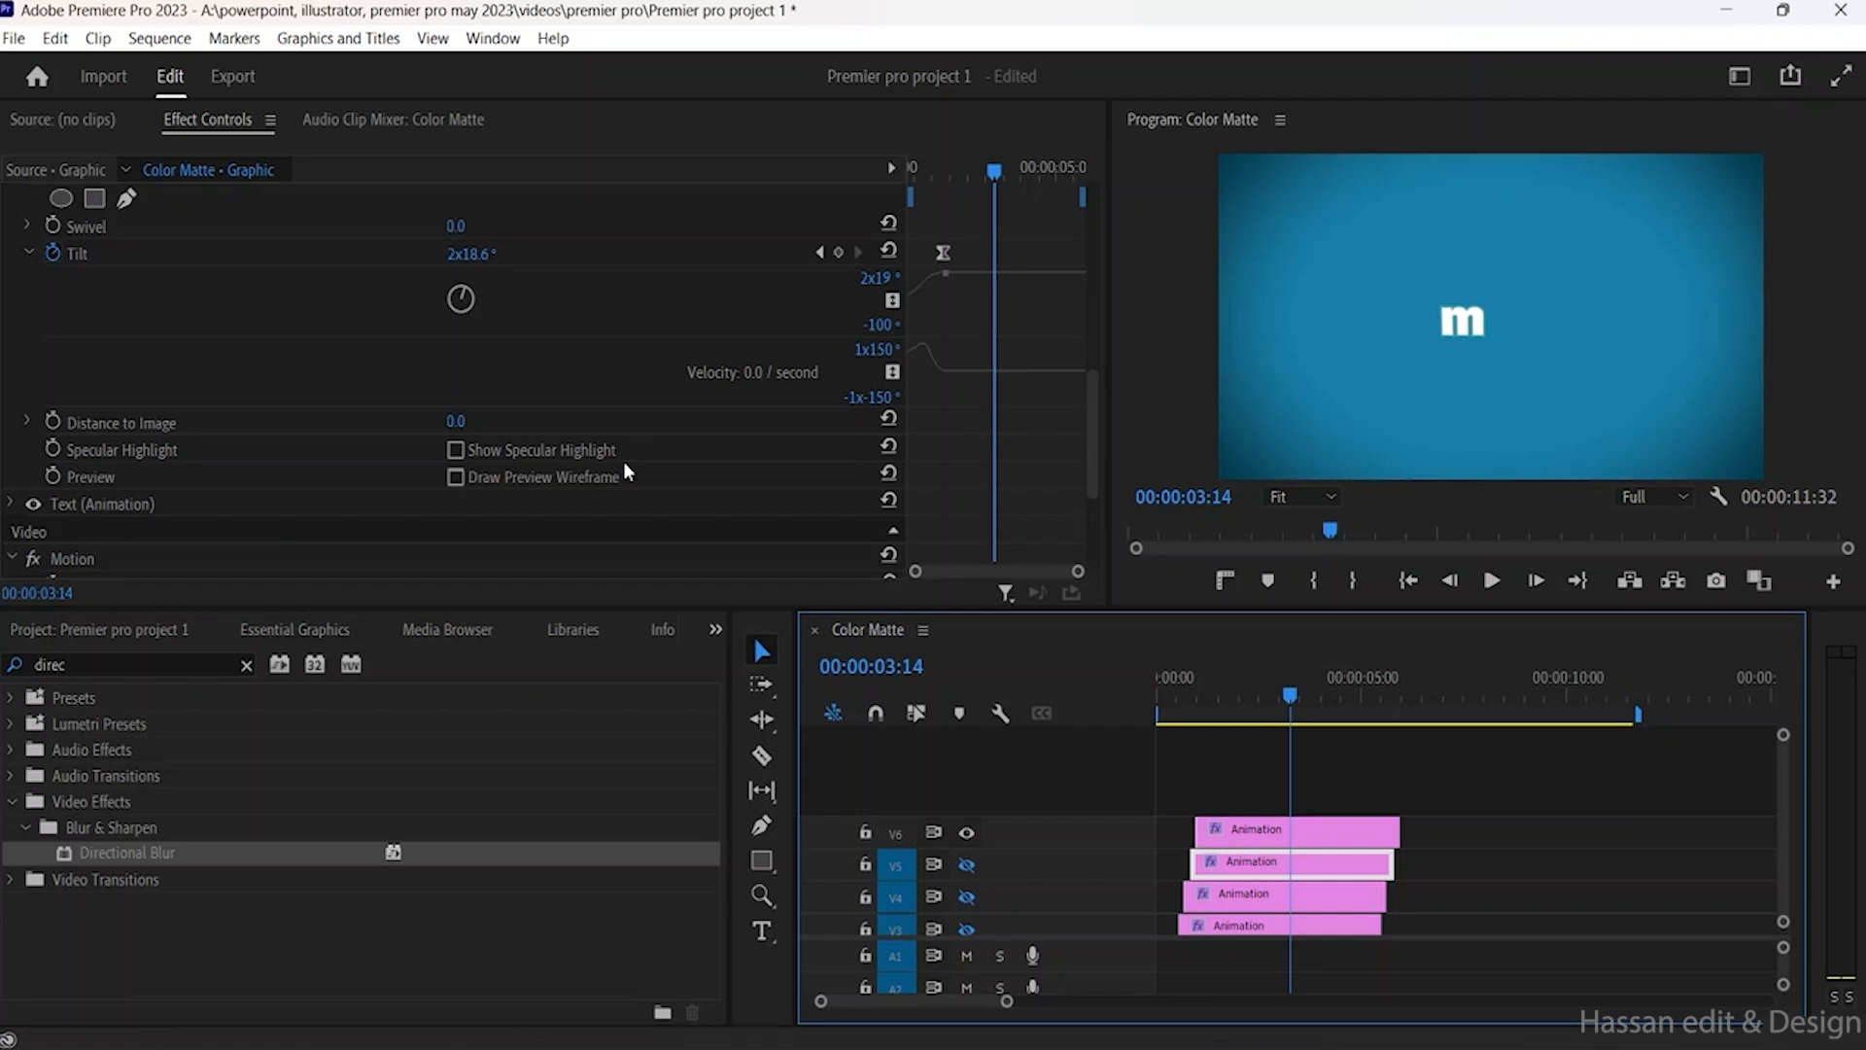
{"action": "scroll", "coordinate": [625, 471], "scroll_direction": "up", "scroll_amount": 3}
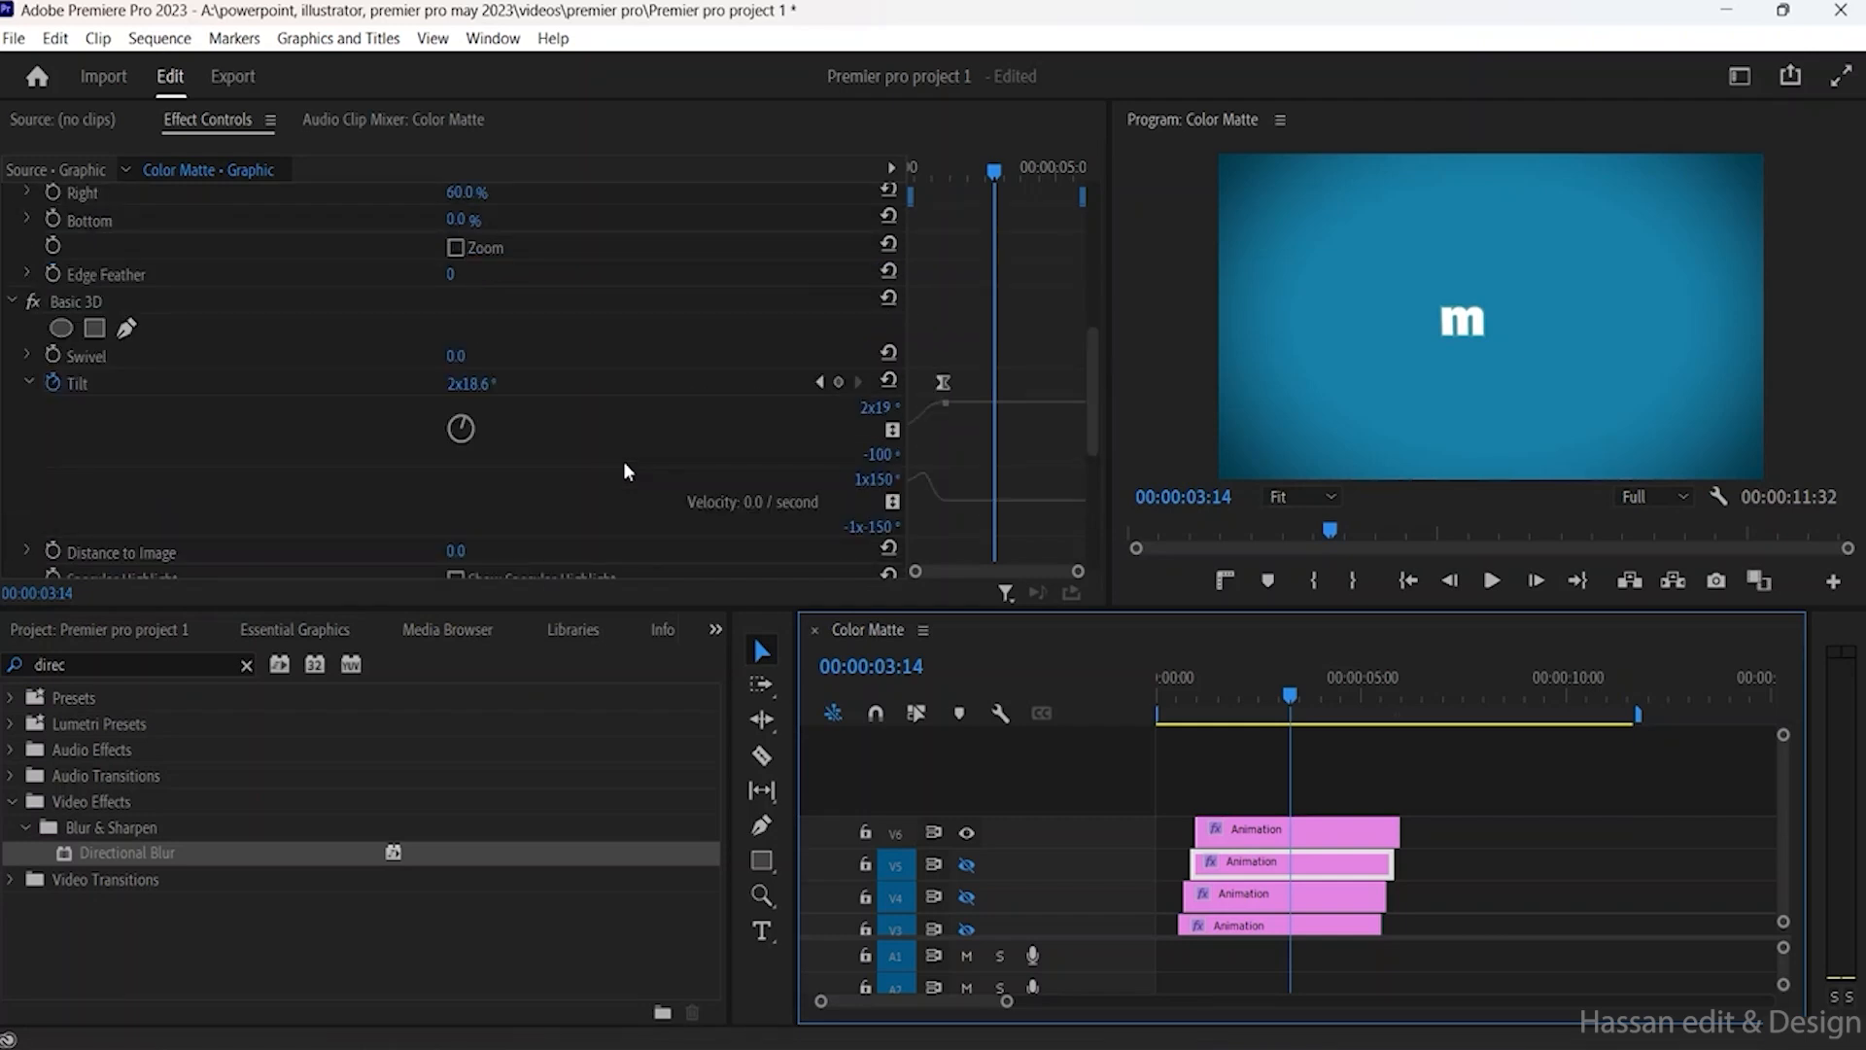
{"action": "scroll", "coordinate": [621, 471], "scroll_direction": "up", "scroll_amount": 1}
Step: Duplicate the V6 Animation clip onto track V7 with a slightly later start, and enlarge the video track heights
{"action": "left_click", "coordinate": [1290, 828]}
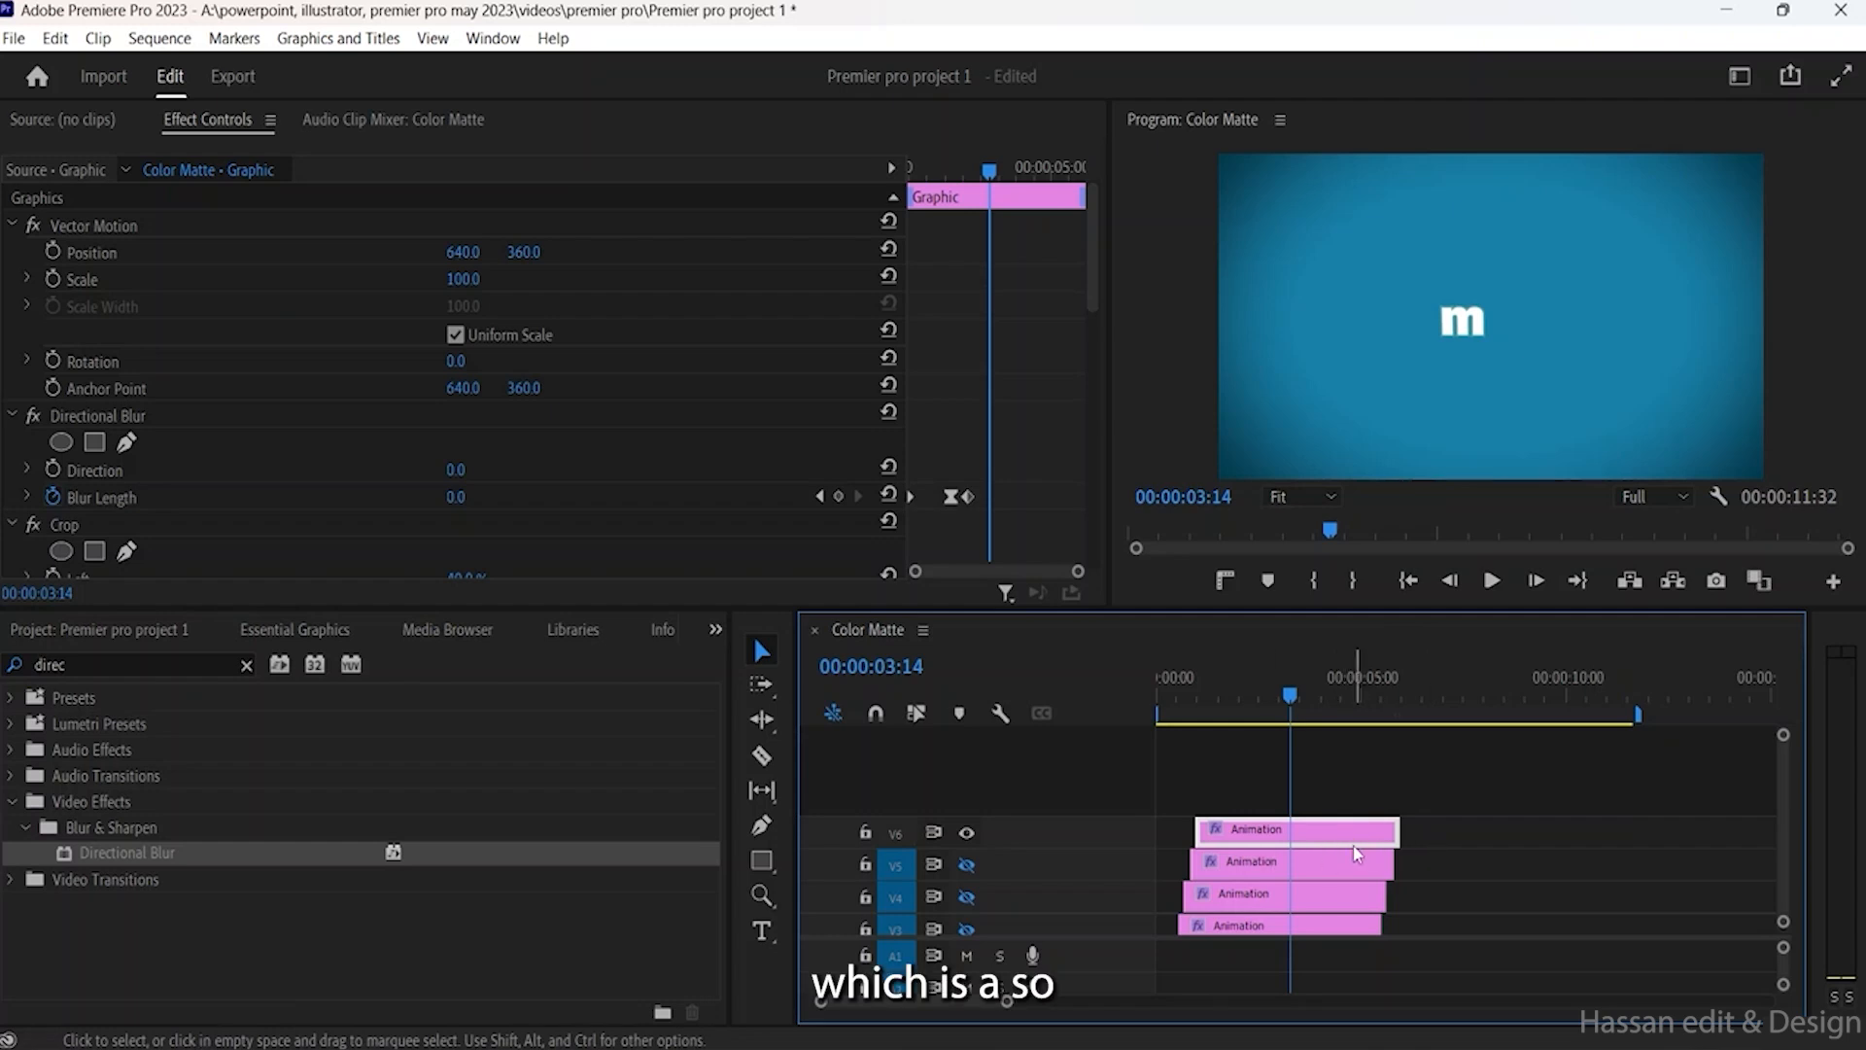
{"action": "left_click_drag", "start_coordinate": [1343, 842], "coordinate": [1331, 802]}
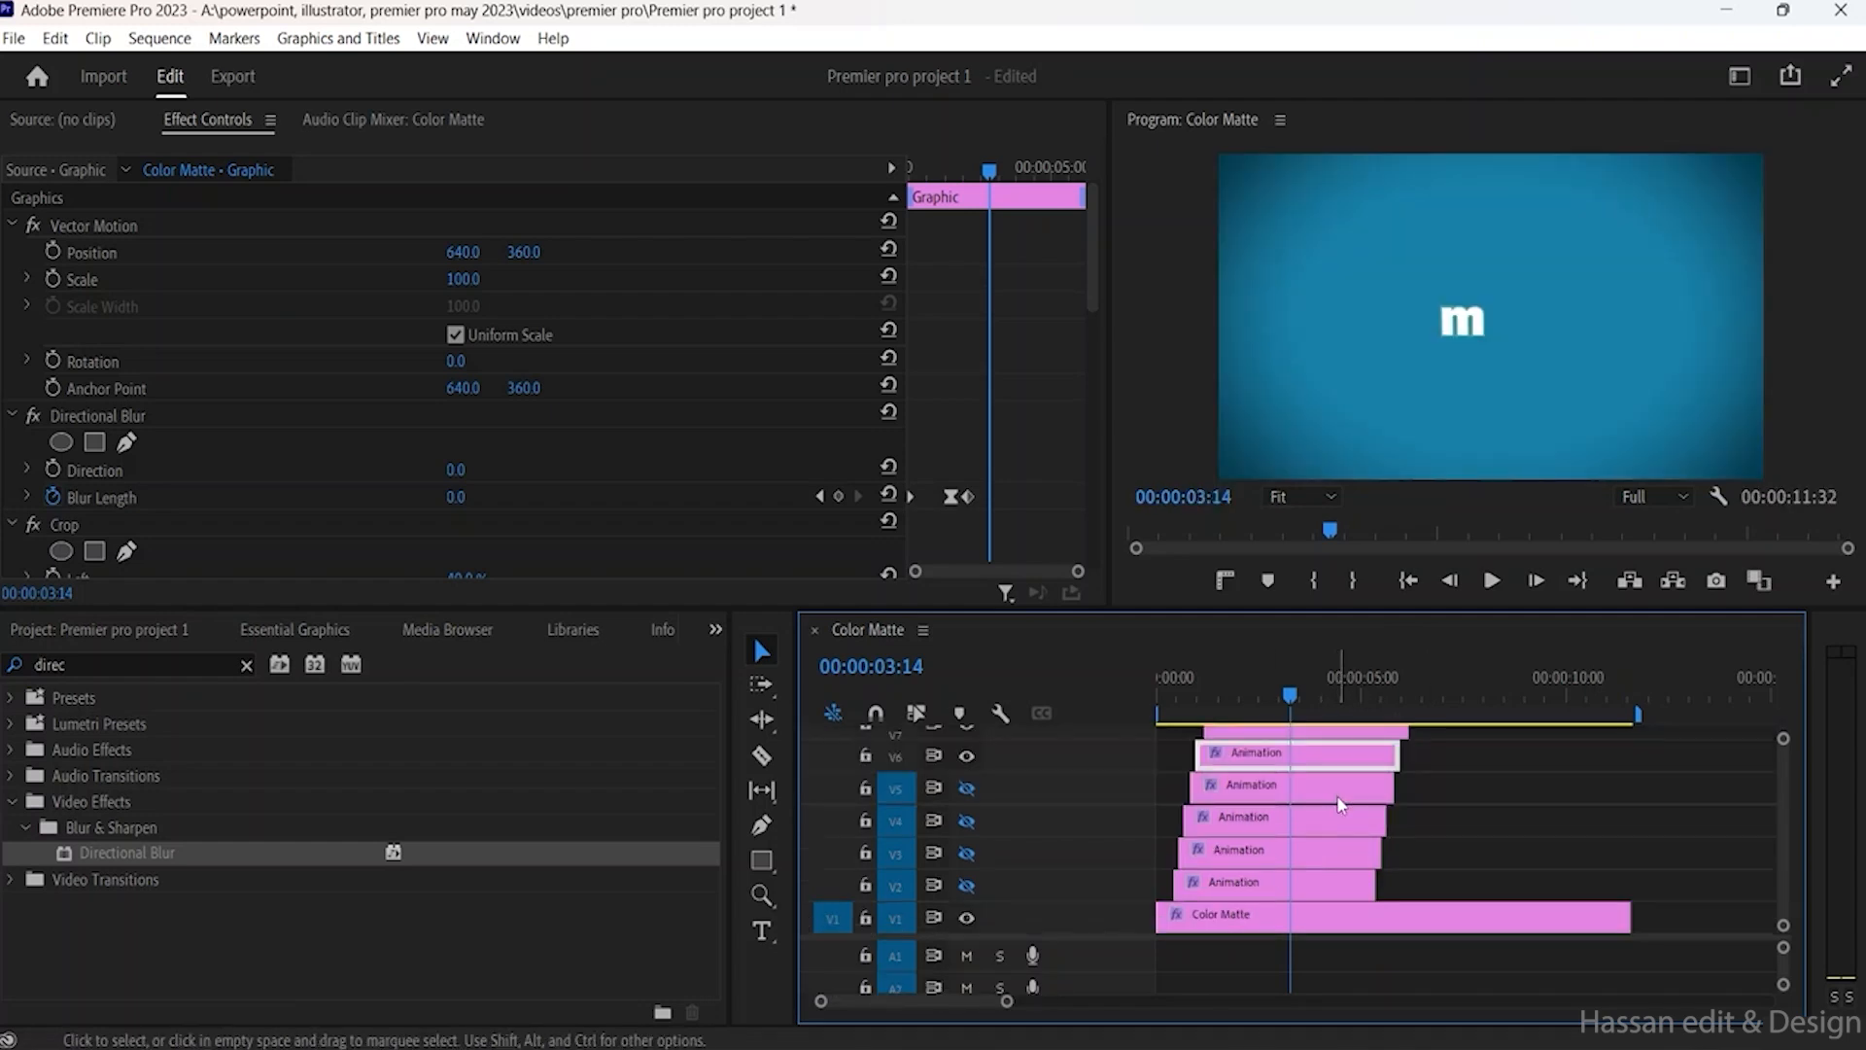
{"action": "scroll", "coordinate": [1782, 761], "scroll_direction": "up", "scroll_amount": 3}
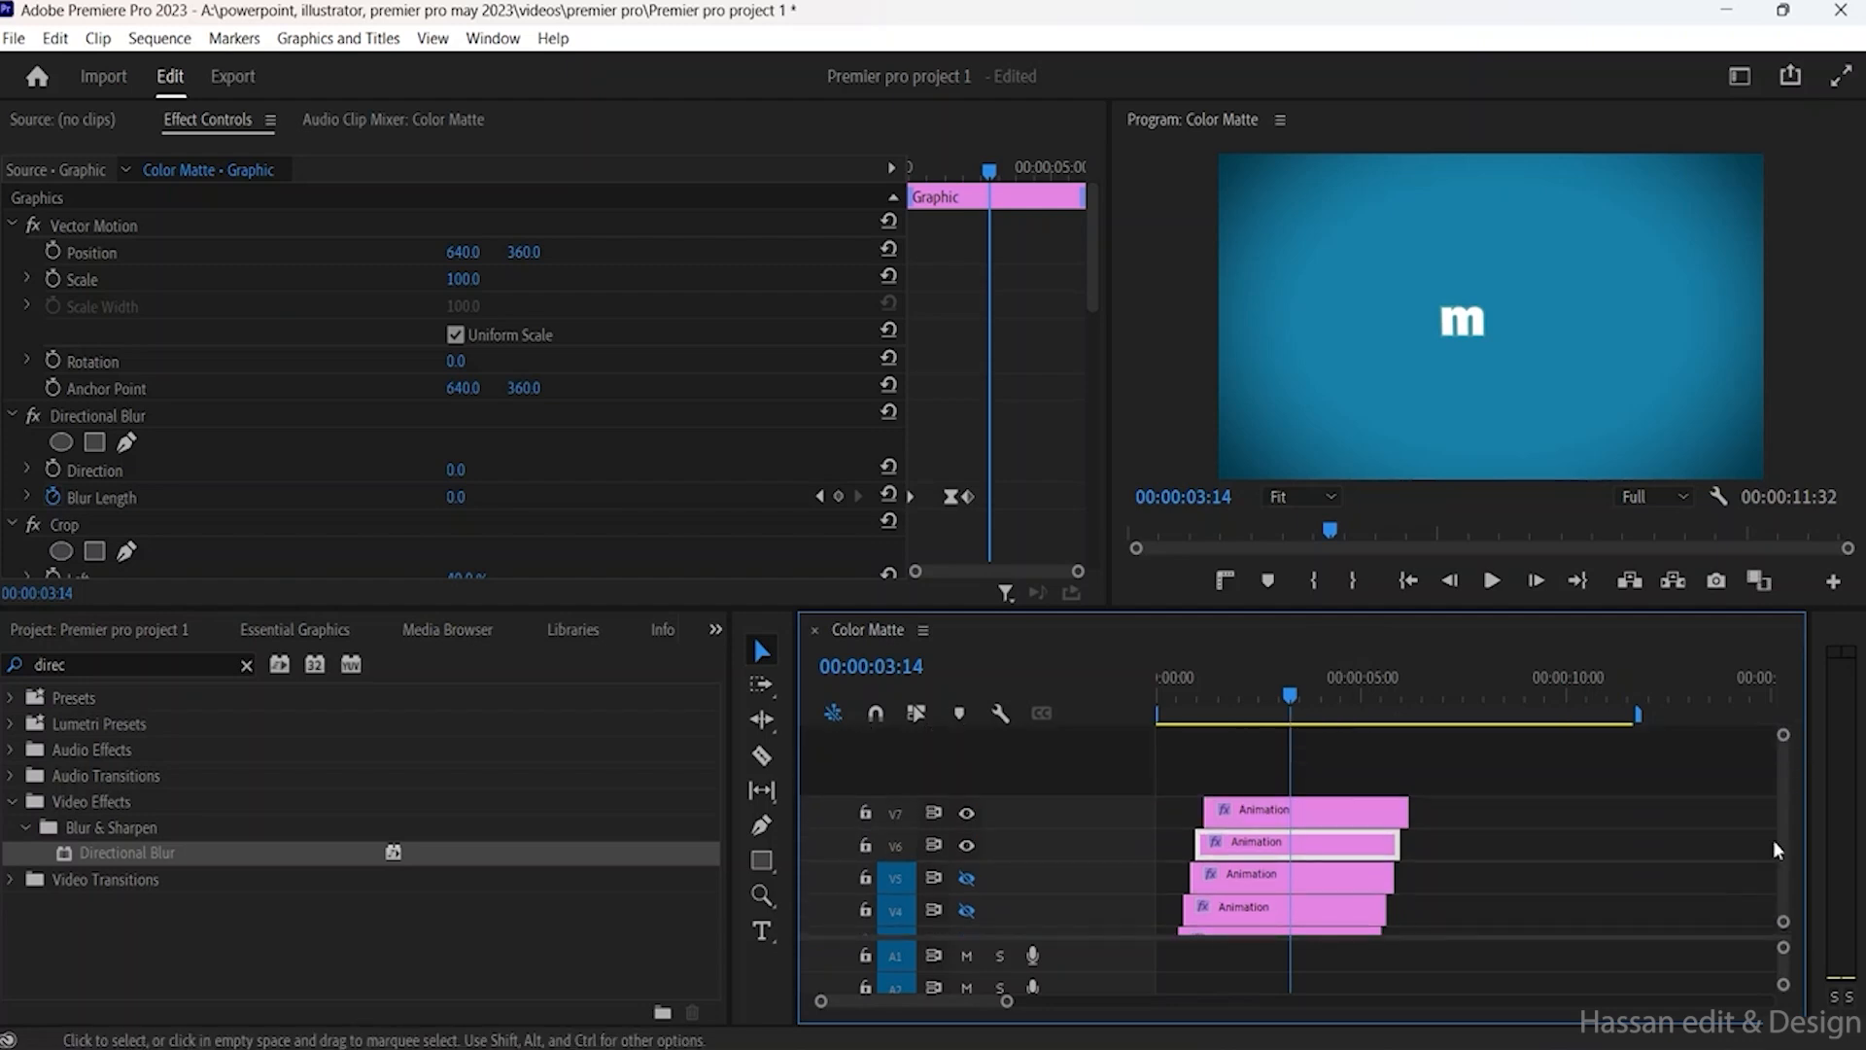
{"action": "mouse_move", "coordinate": [1787, 919]}
{"action": "left_mouse_down"}
{"action": "mouse_move", "coordinate": [1780, 891]}
{"action": "mouse_move", "coordinate": [1785, 913]}
{"action": "left_mouse_up"}
{"action": "scroll", "coordinate": [1785, 845], "scroll_direction": "up", "scroll_amount": 2}
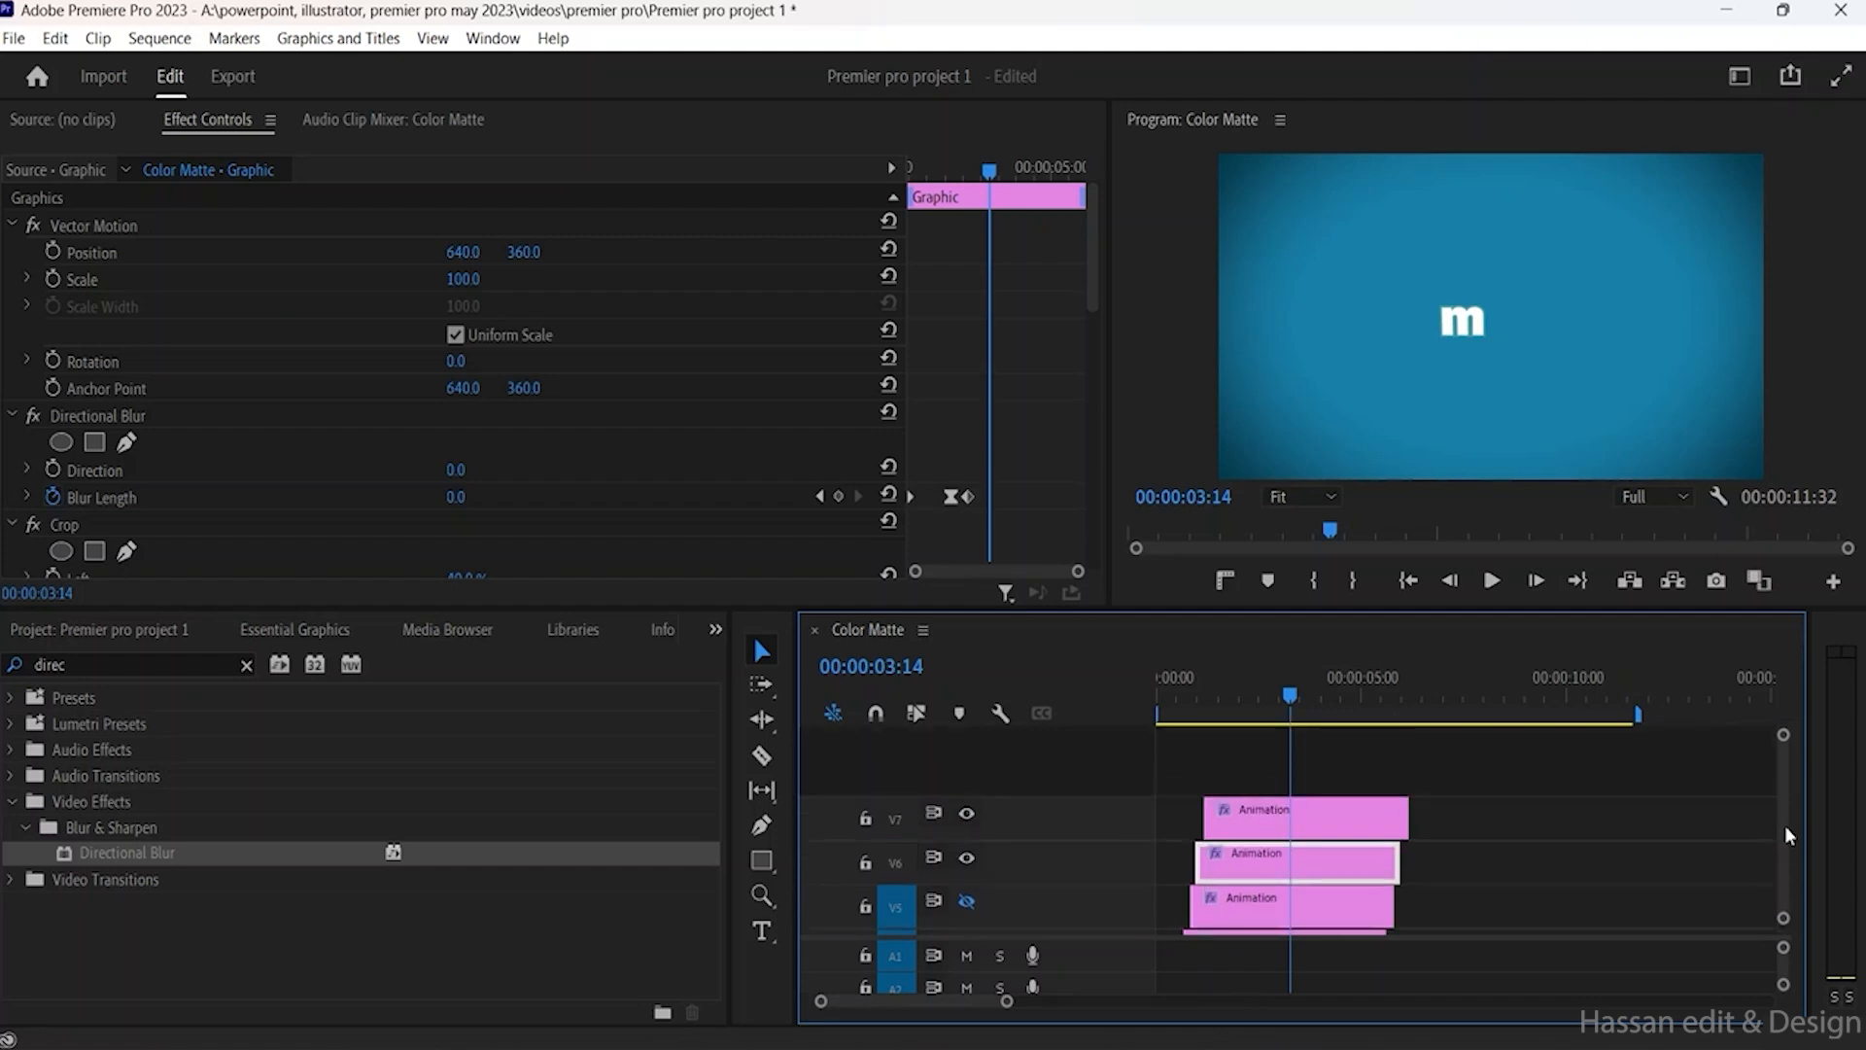
Step: Hide track V6 and set the V7 Animation clip's Crop Left to 49% and Crop Right to 45% to frame the letter a
{"action": "left_click", "coordinate": [1320, 808]}
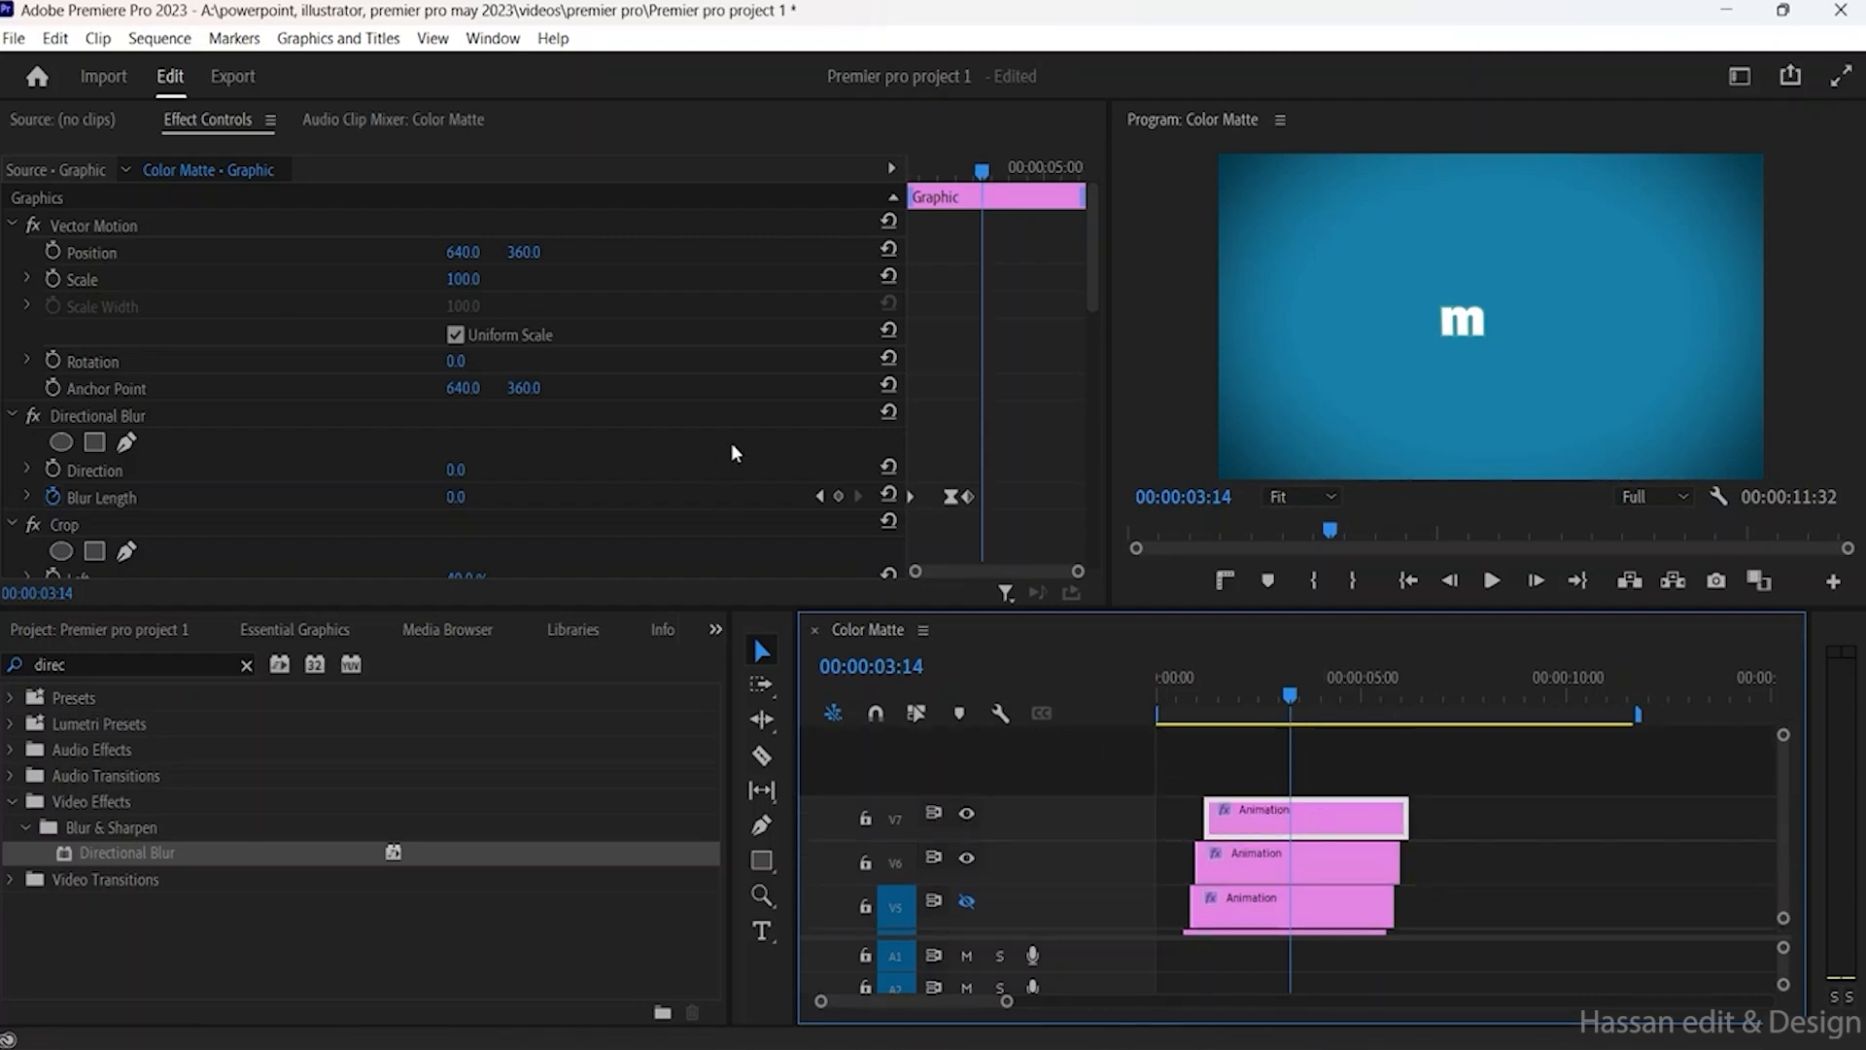
{"action": "scroll", "coordinate": [351, 406], "scroll_direction": "down", "scroll_amount": 8}
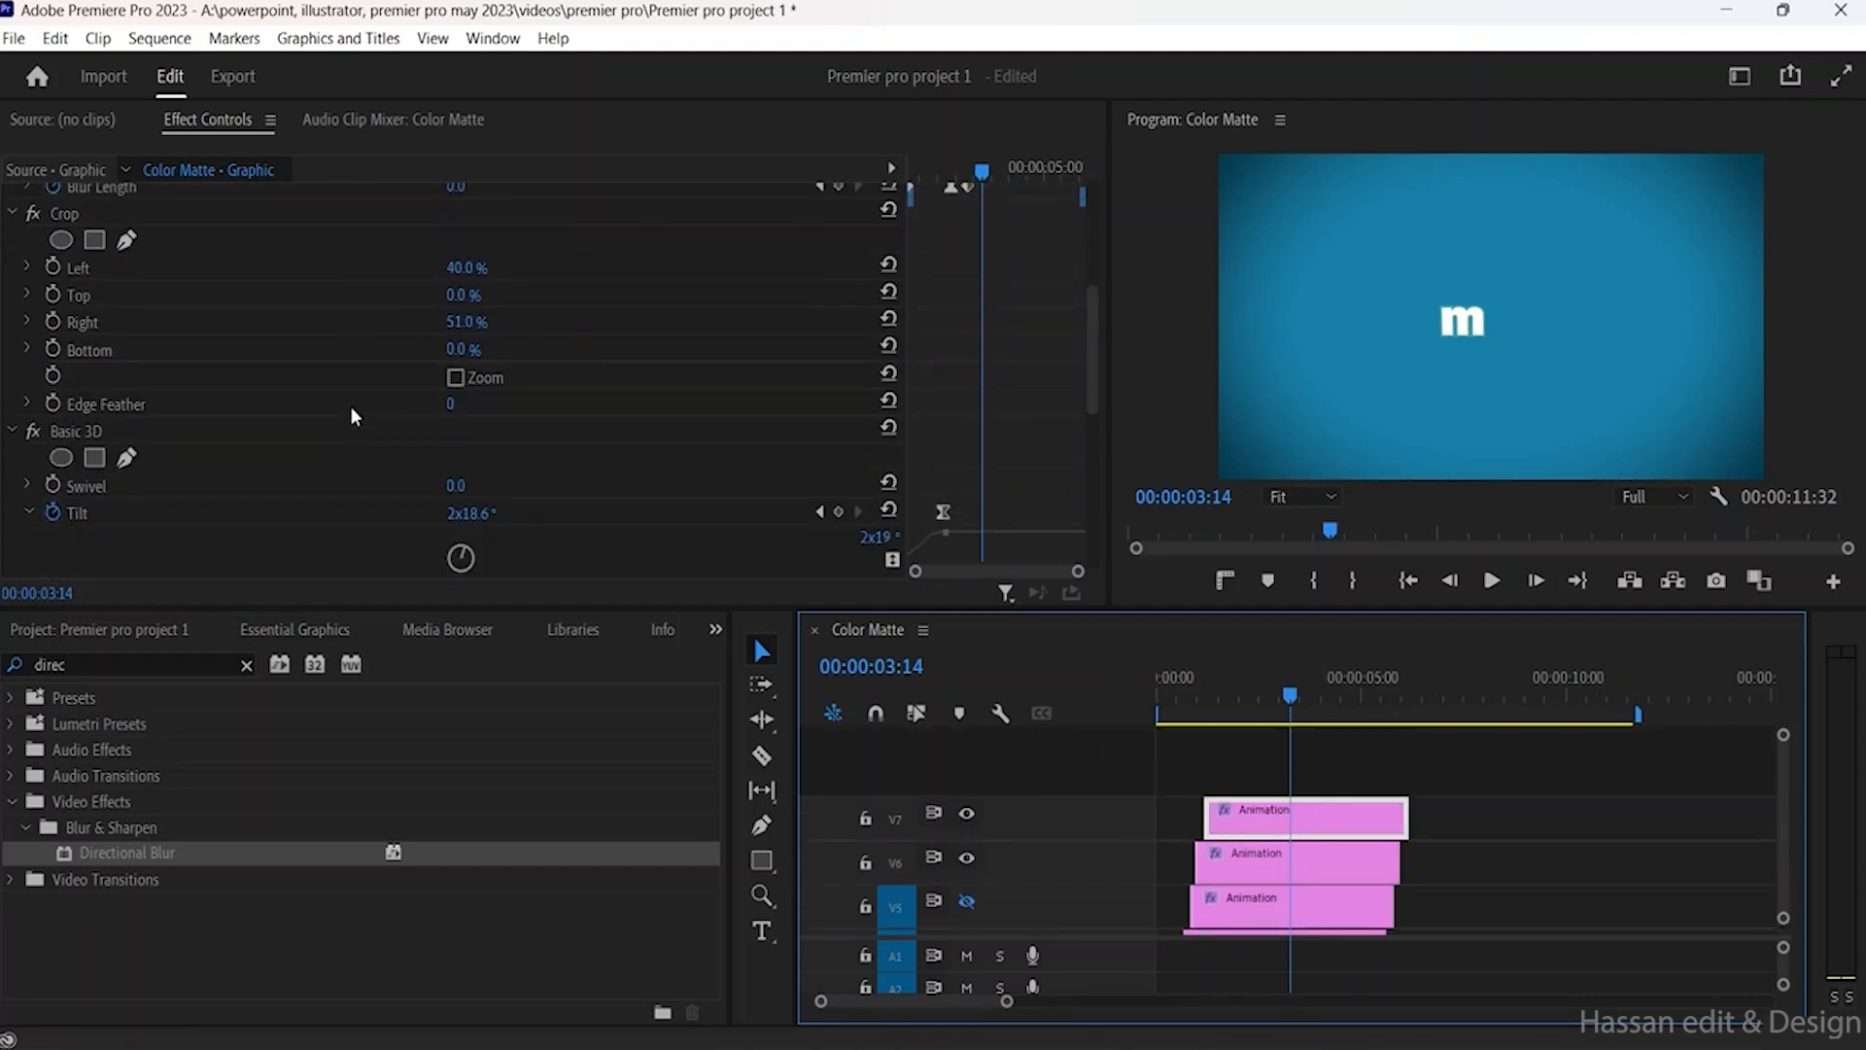
{"action": "scroll", "coordinate": [352, 407], "scroll_direction": "down", "scroll_amount": 5}
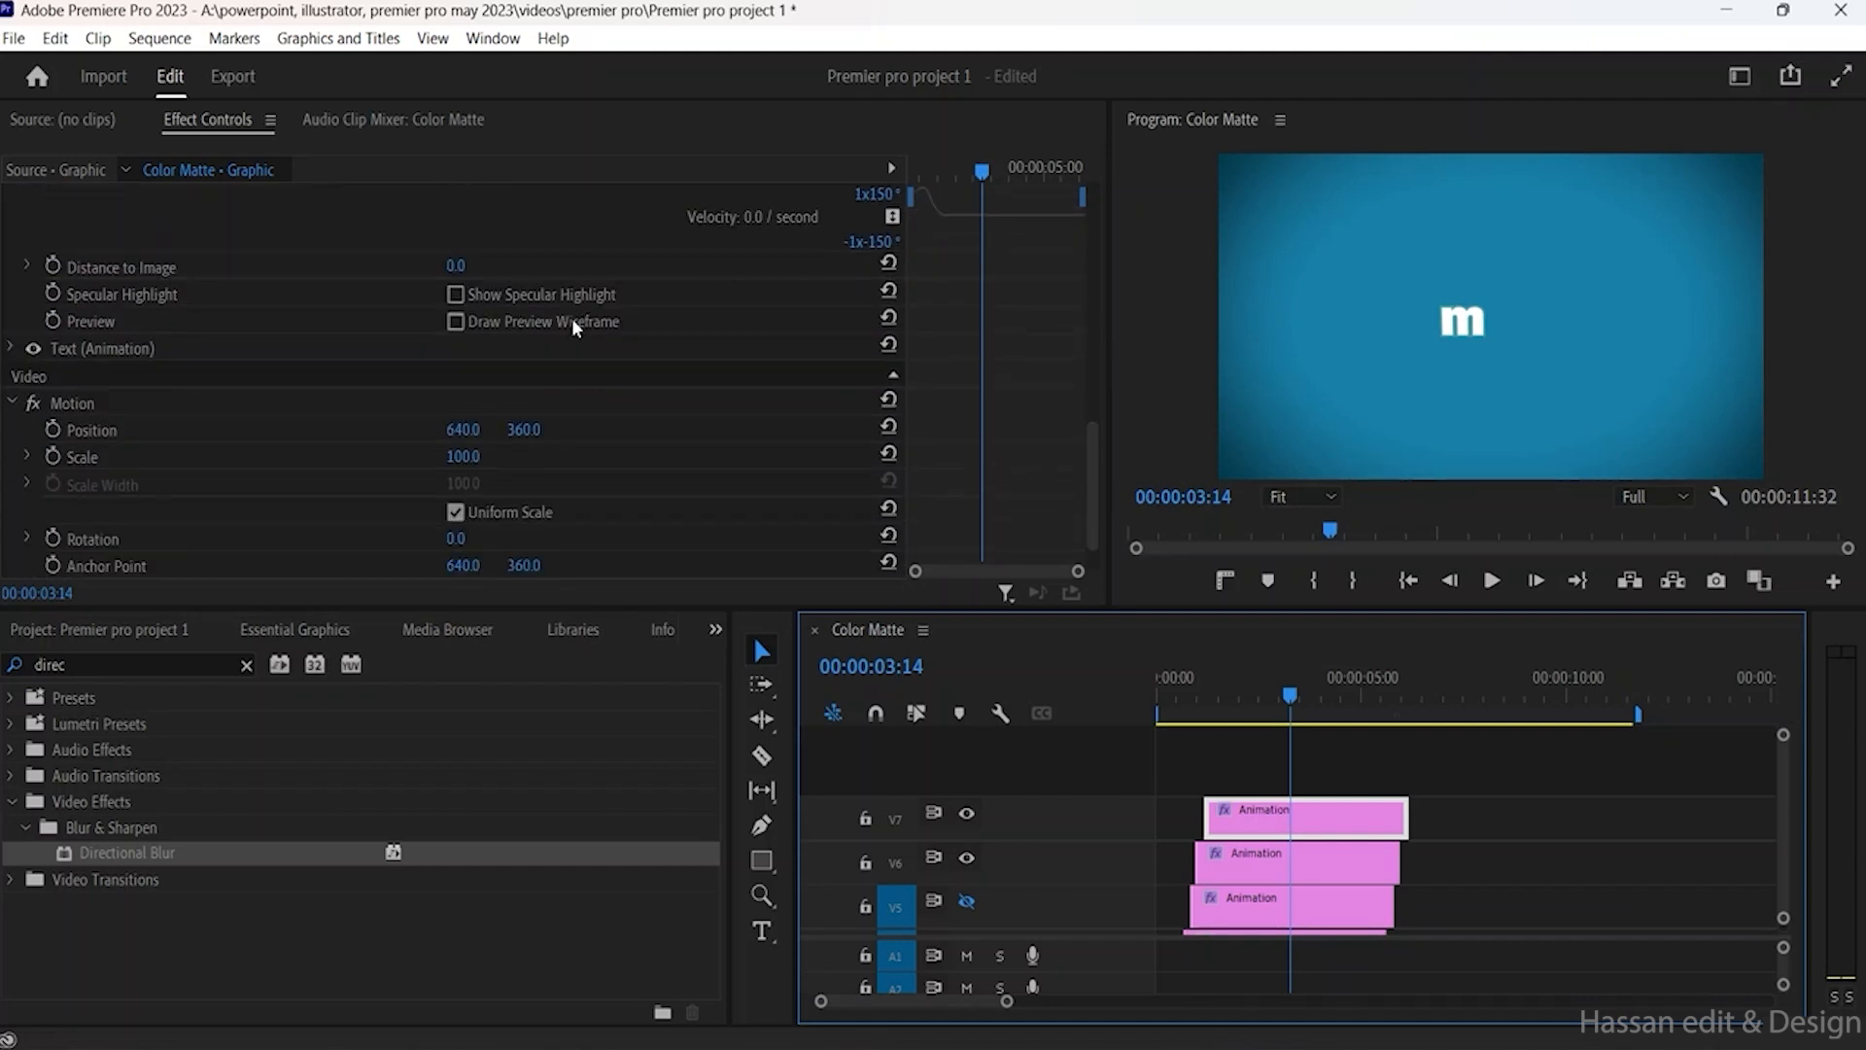
{"action": "scroll", "coordinate": [573, 327], "scroll_direction": "up", "scroll_amount": 10}
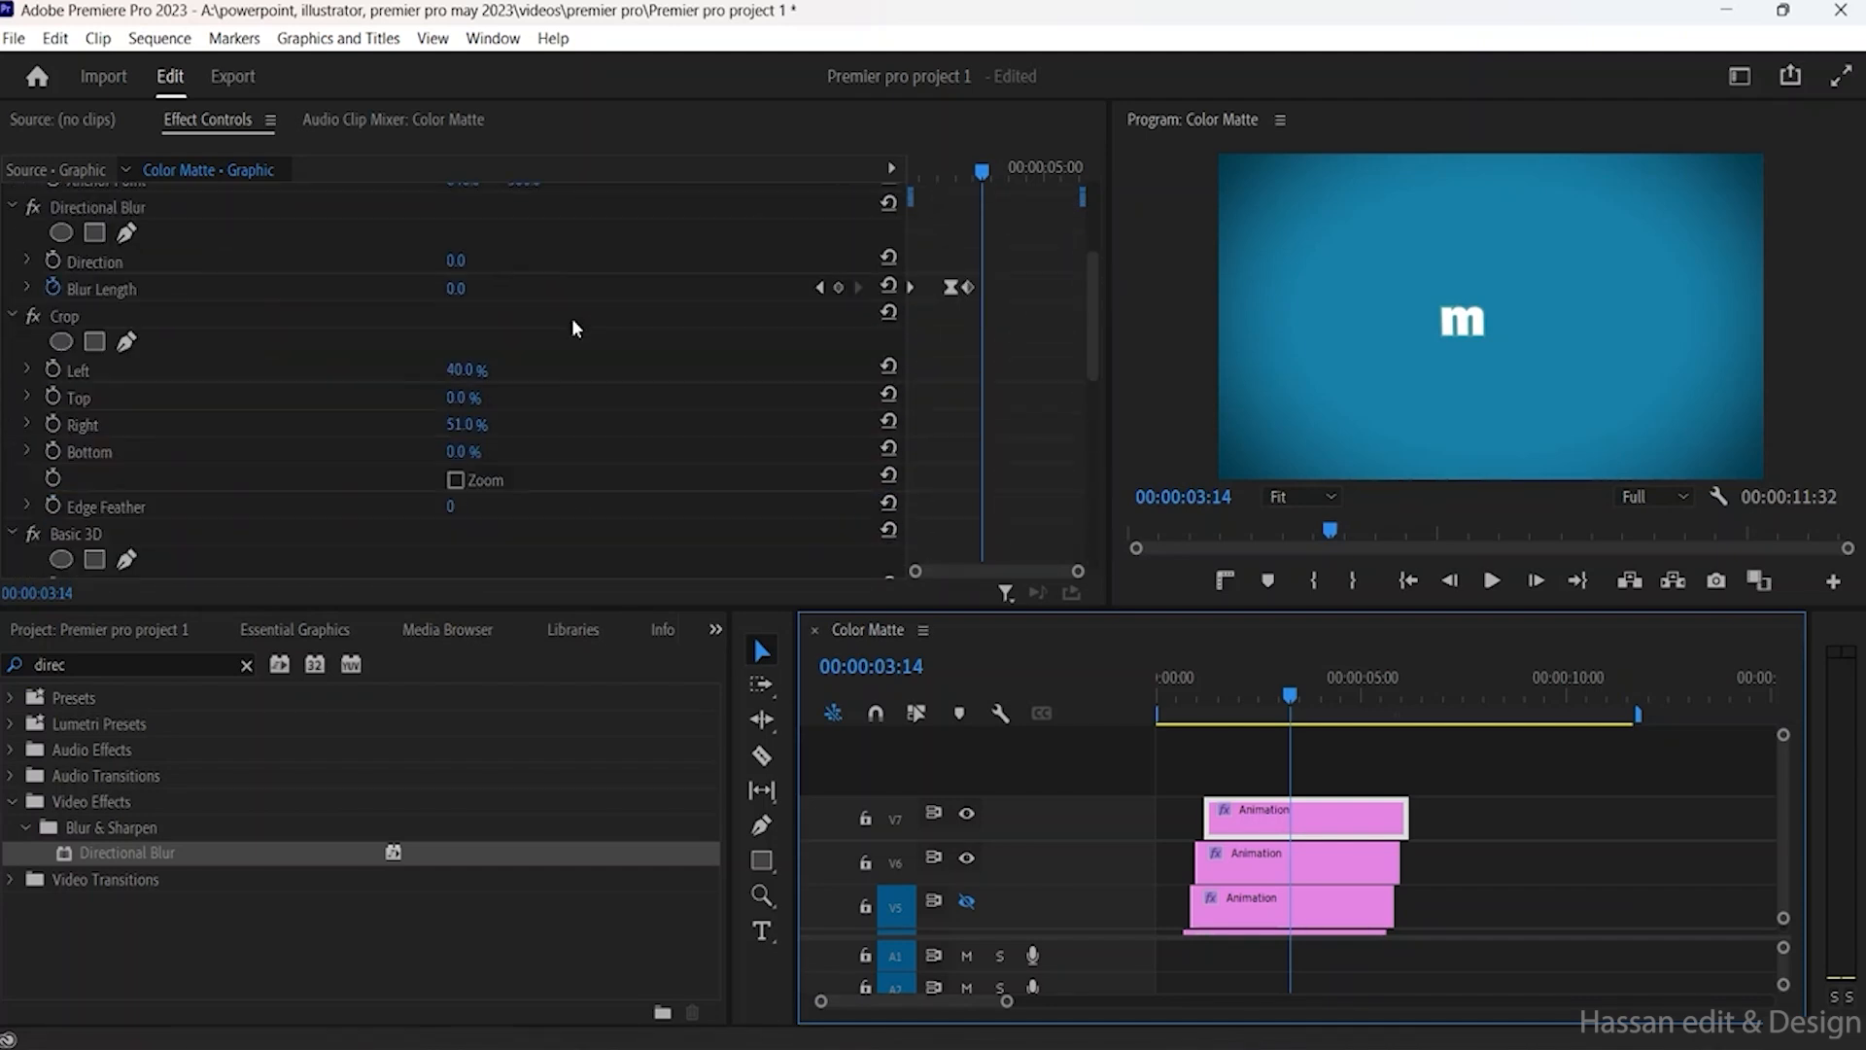
{"action": "scroll", "coordinate": [495, 380], "scroll_direction": "down", "scroll_amount": 2}
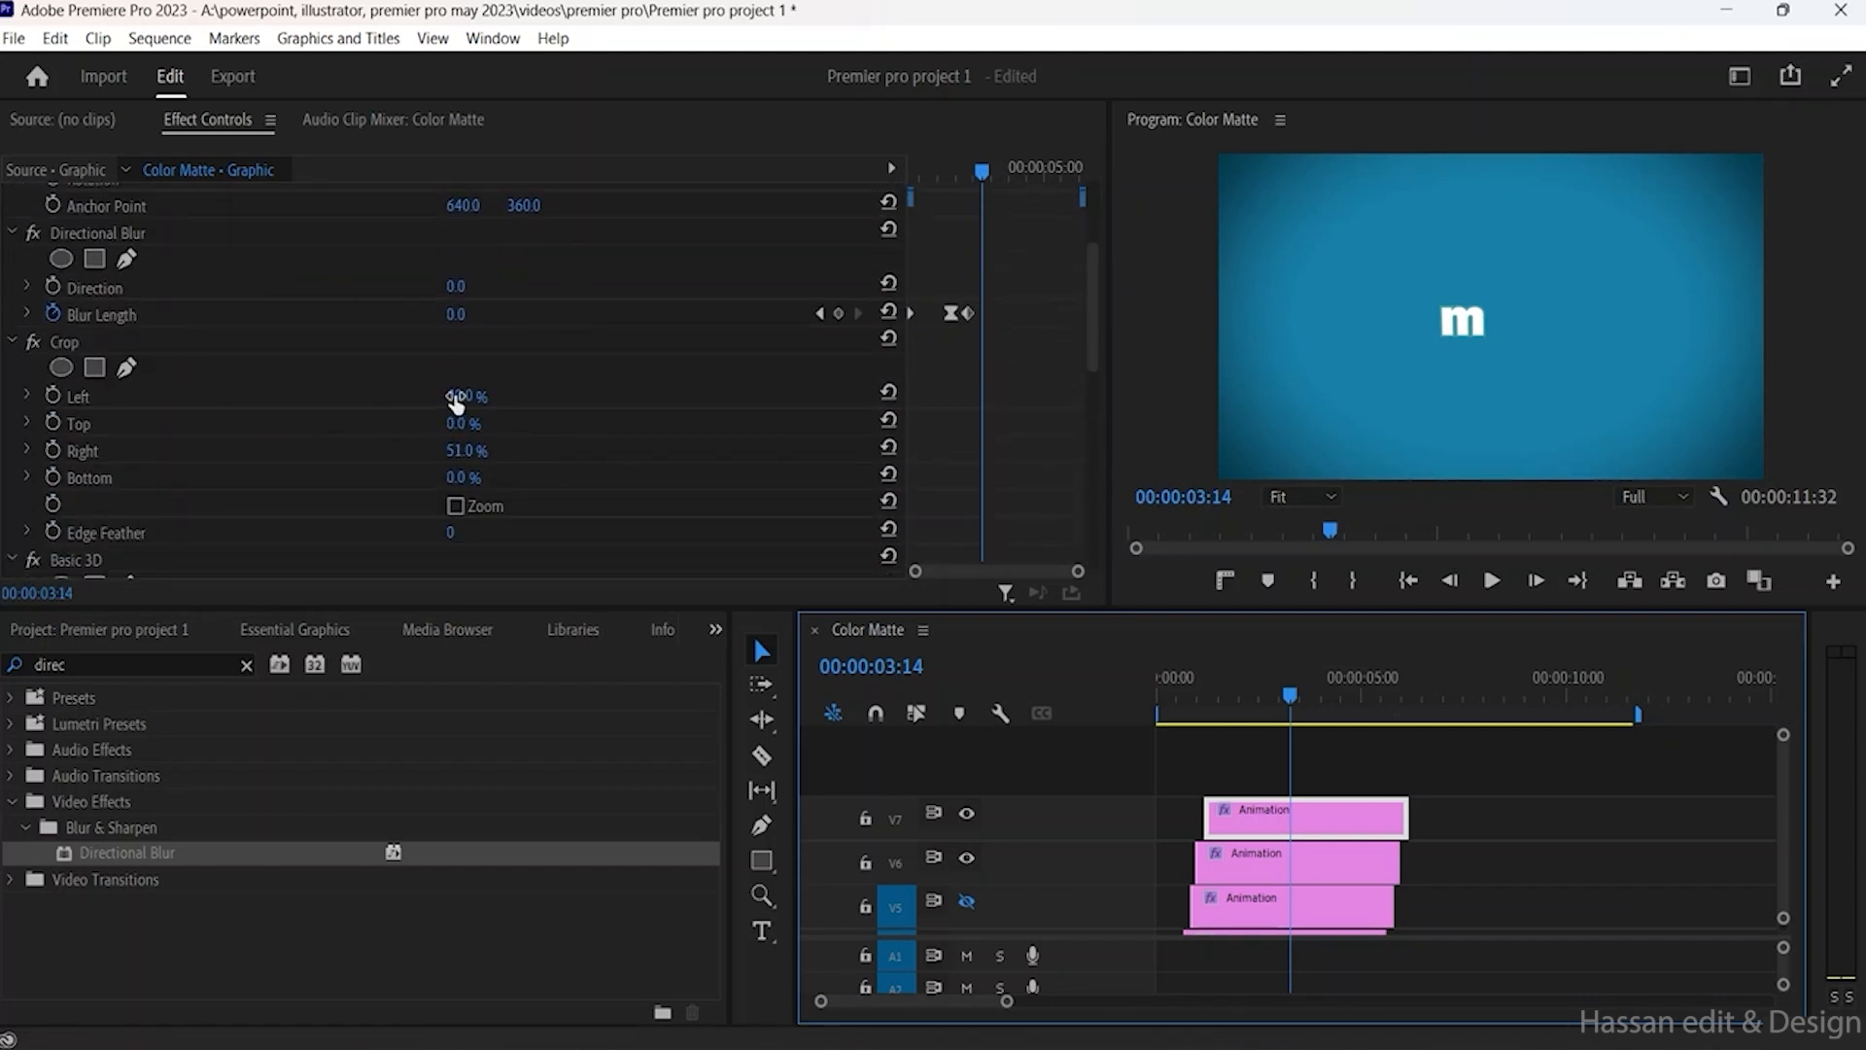
{"action": "left_click_drag", "start_coordinate": [456, 396], "coordinate": [431, 450]}
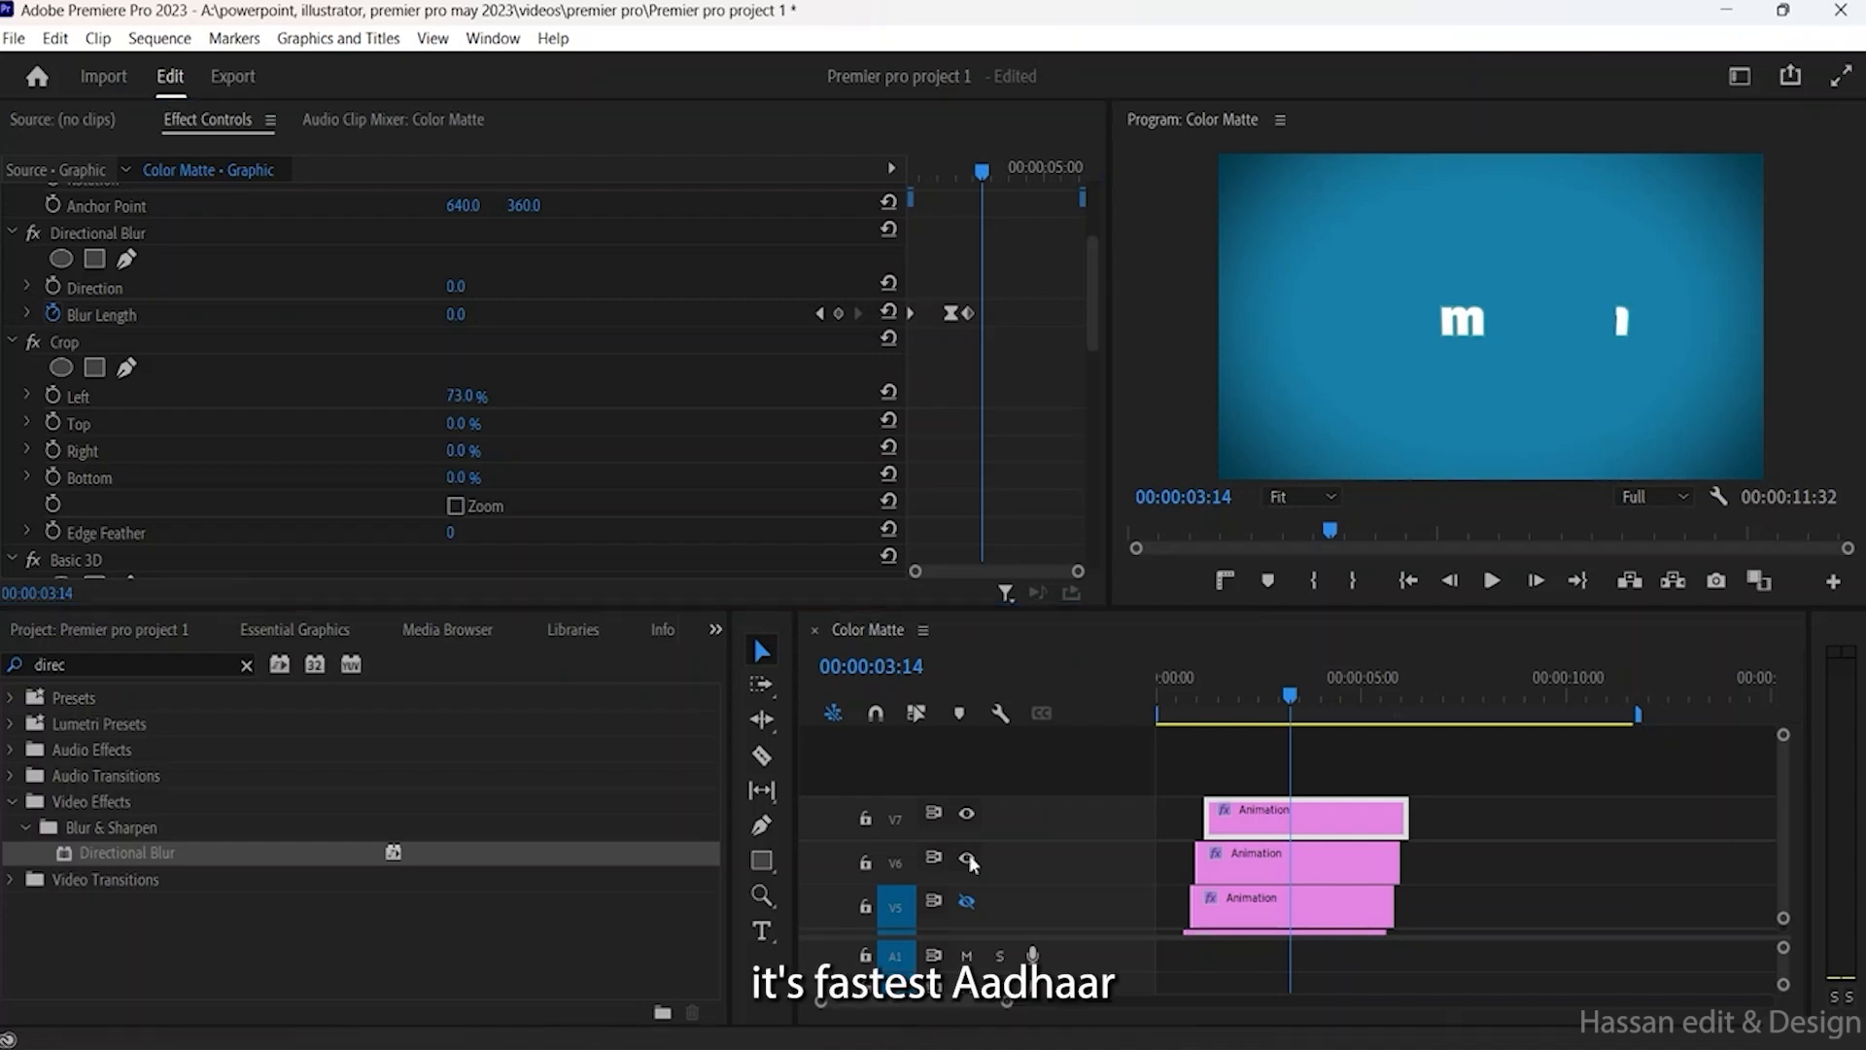
{"action": "left_click", "coordinate": [968, 859]}
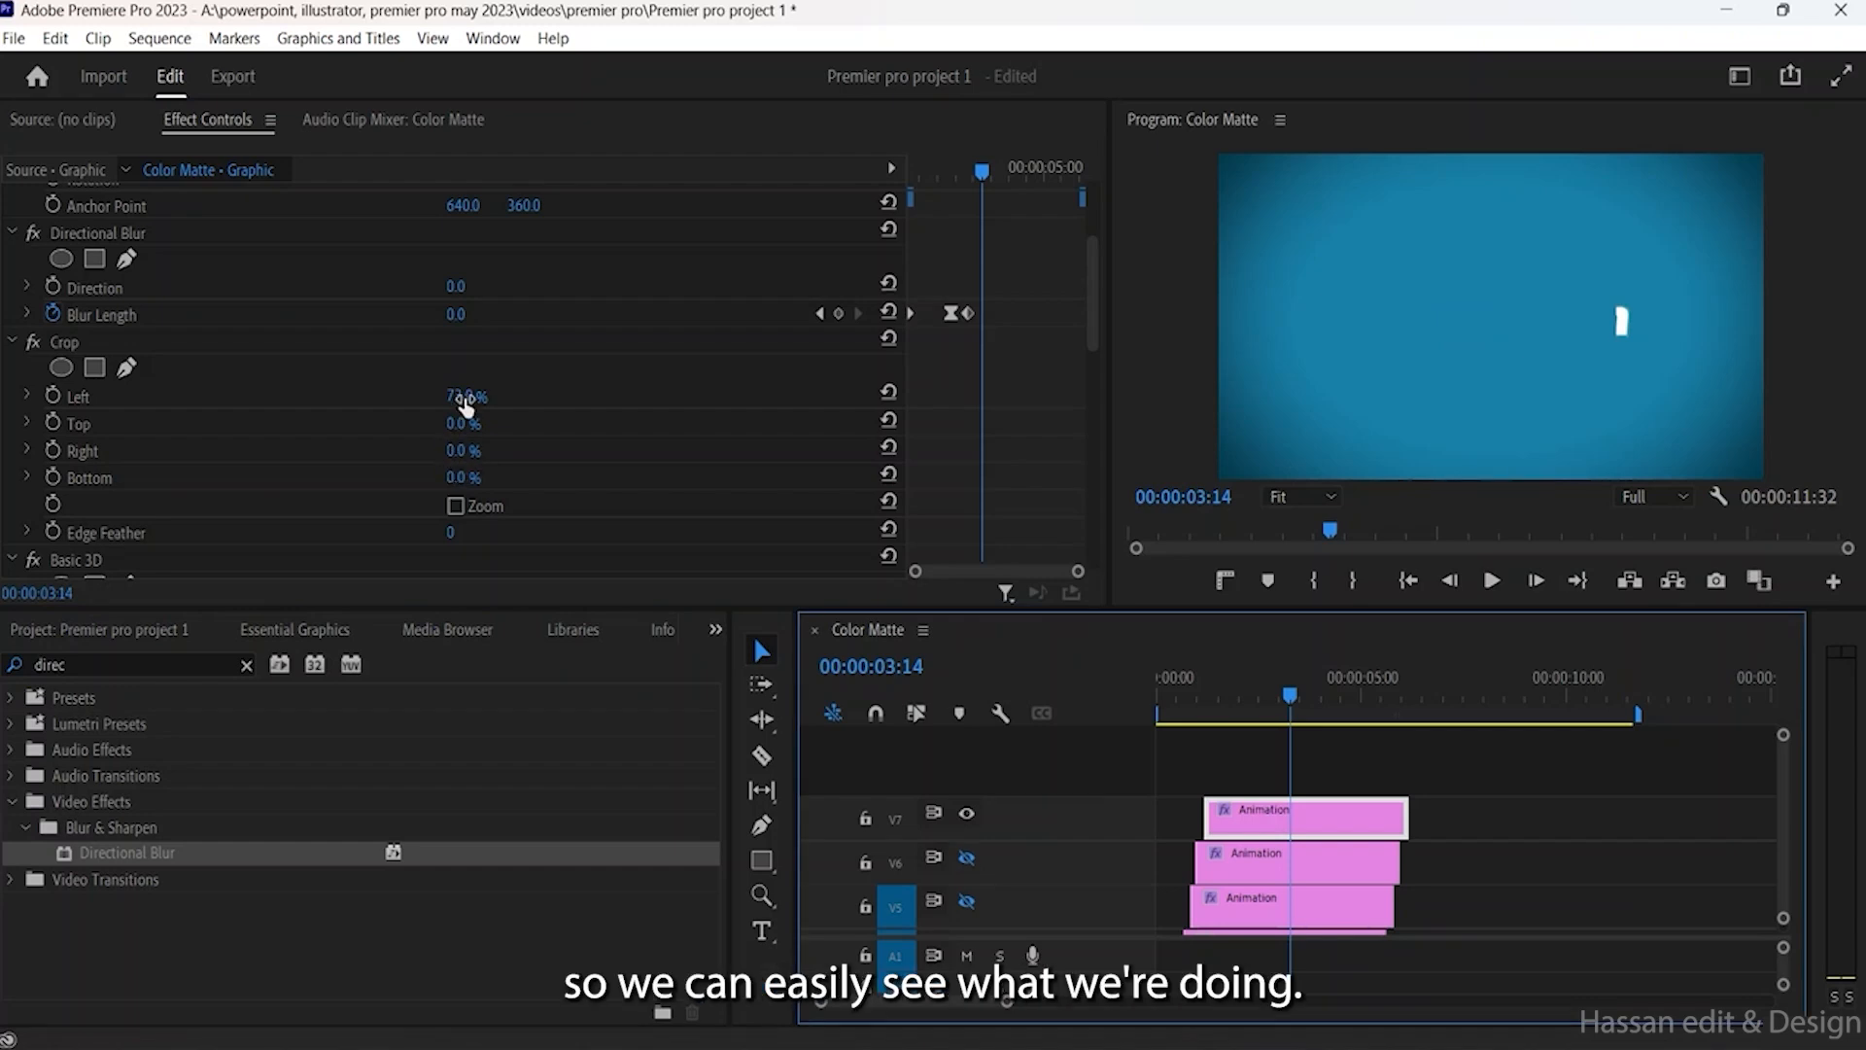
{"action": "left_click_drag", "start_coordinate": [466, 406], "coordinate": [442, 406]}
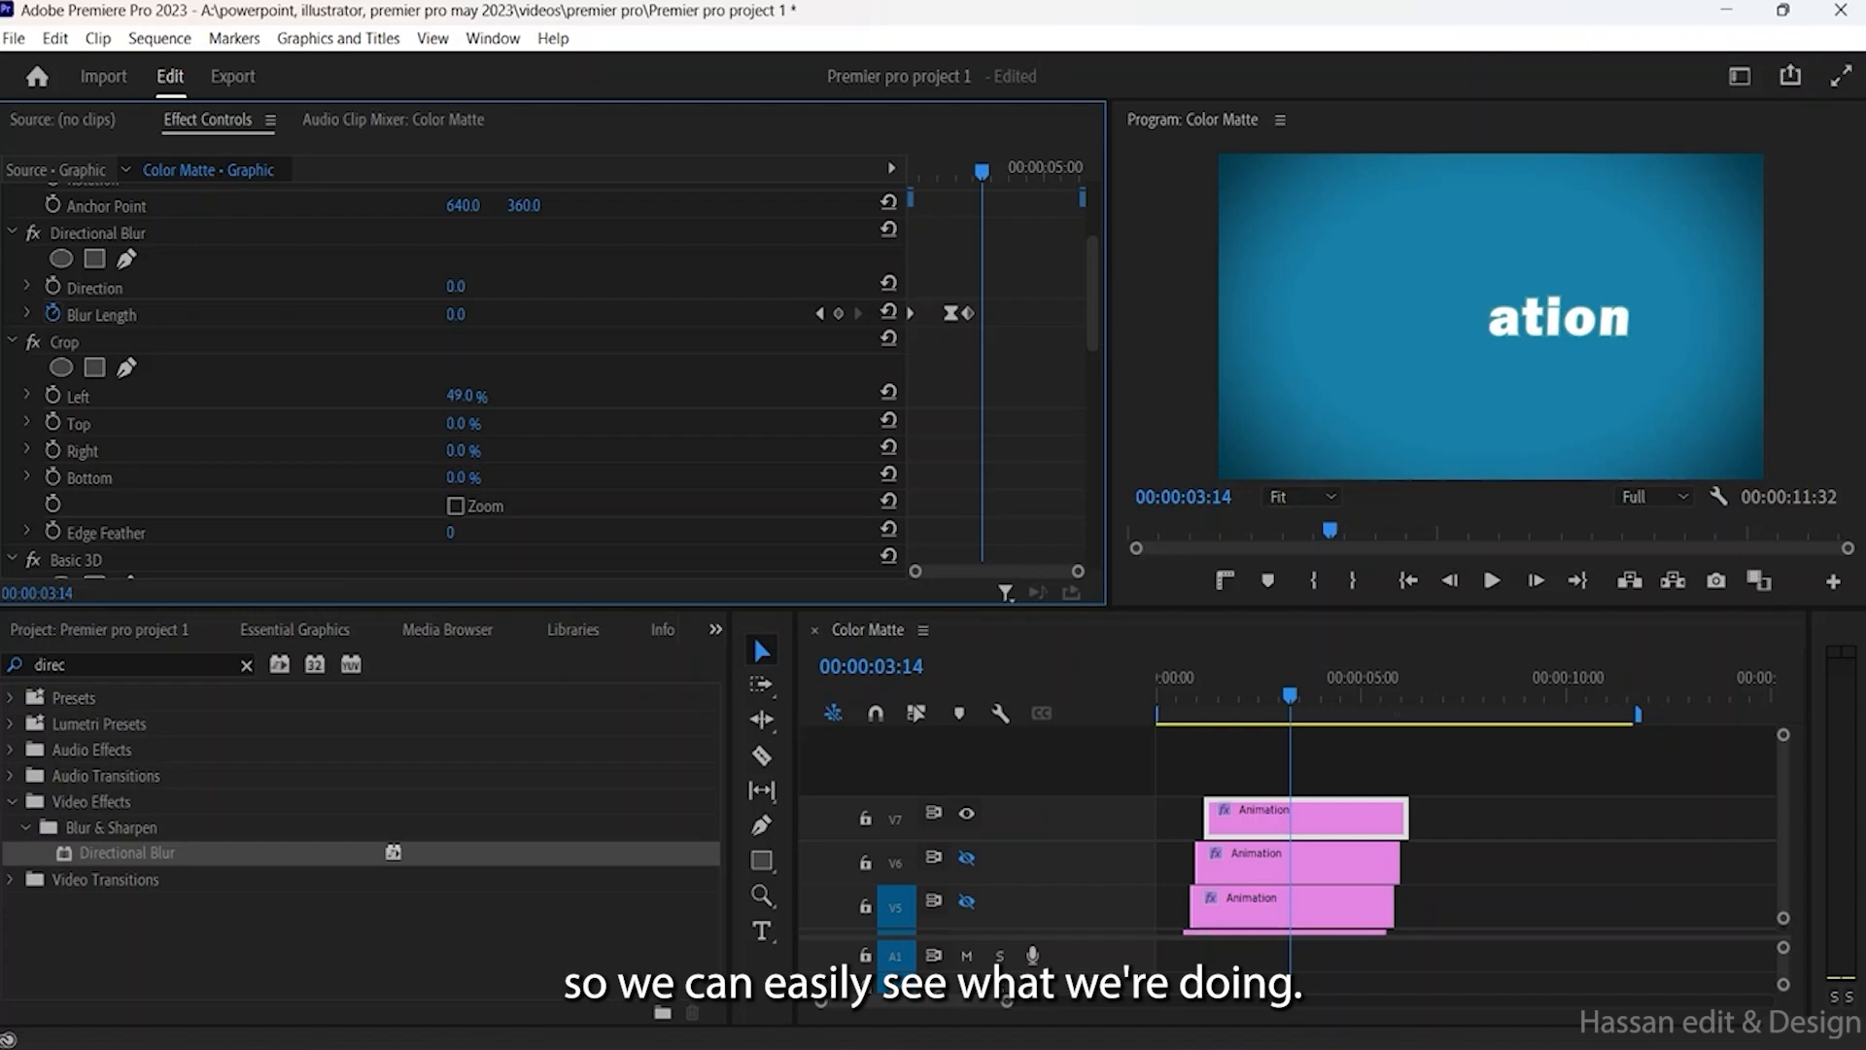
{"action": "left_click_drag", "start_coordinate": [454, 450], "coordinate": [496, 449]}
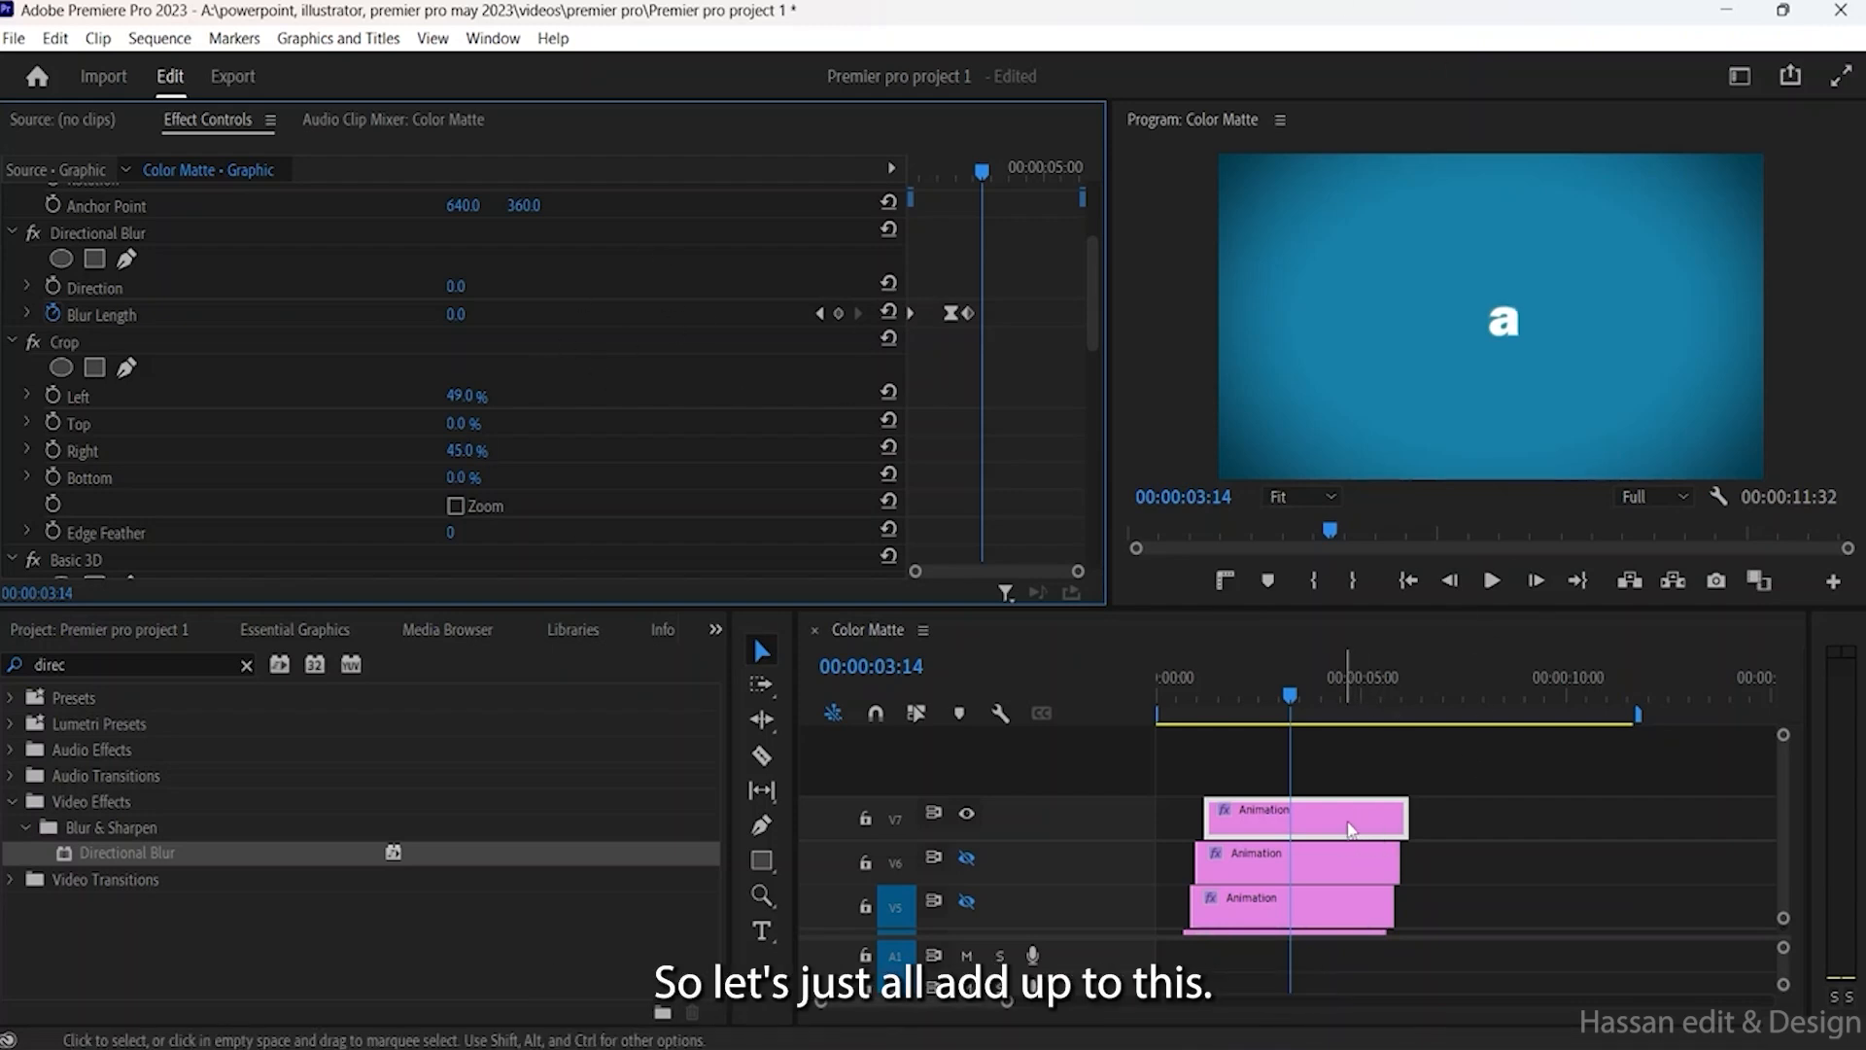
Step: Duplicate the V7 Animation clip onto track V8 with a slightly later start, and hide track V7
{"action": "left_click_drag", "start_coordinate": [1331, 827], "coordinate": [1336, 770]}
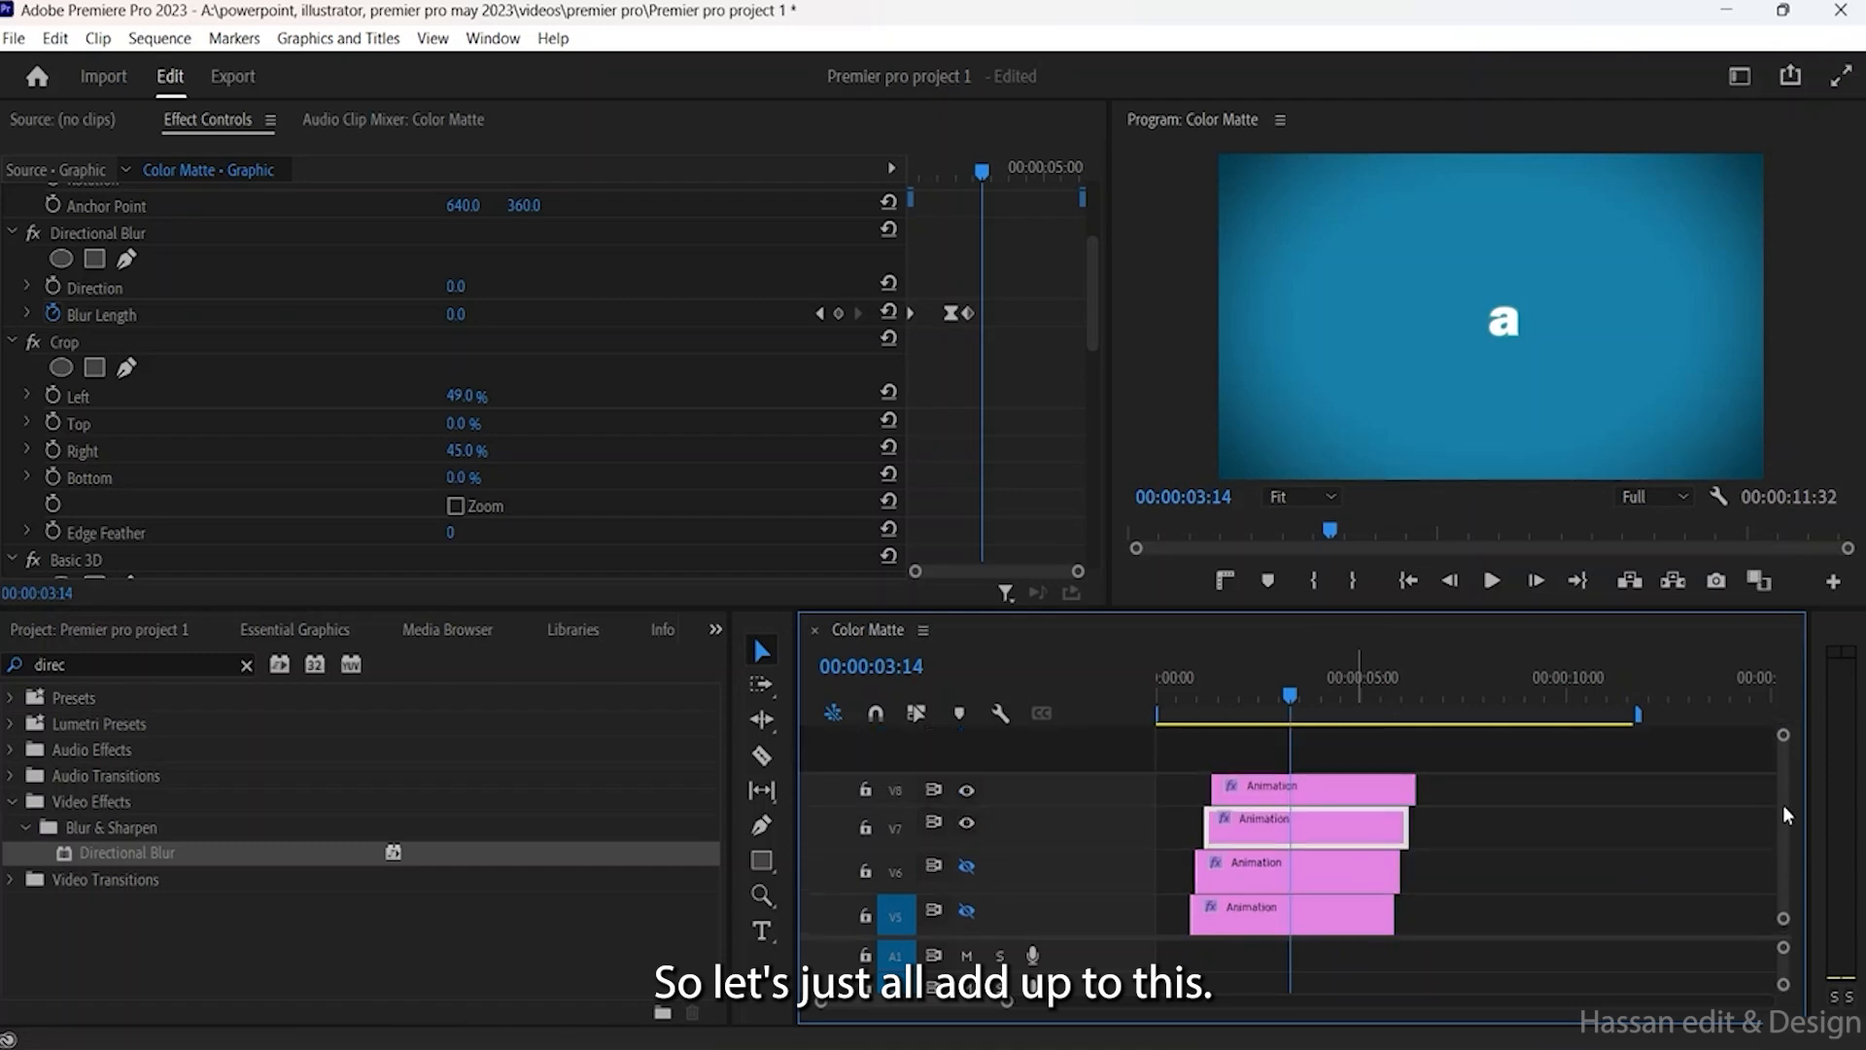
{"action": "left_click", "coordinate": [1308, 784]}
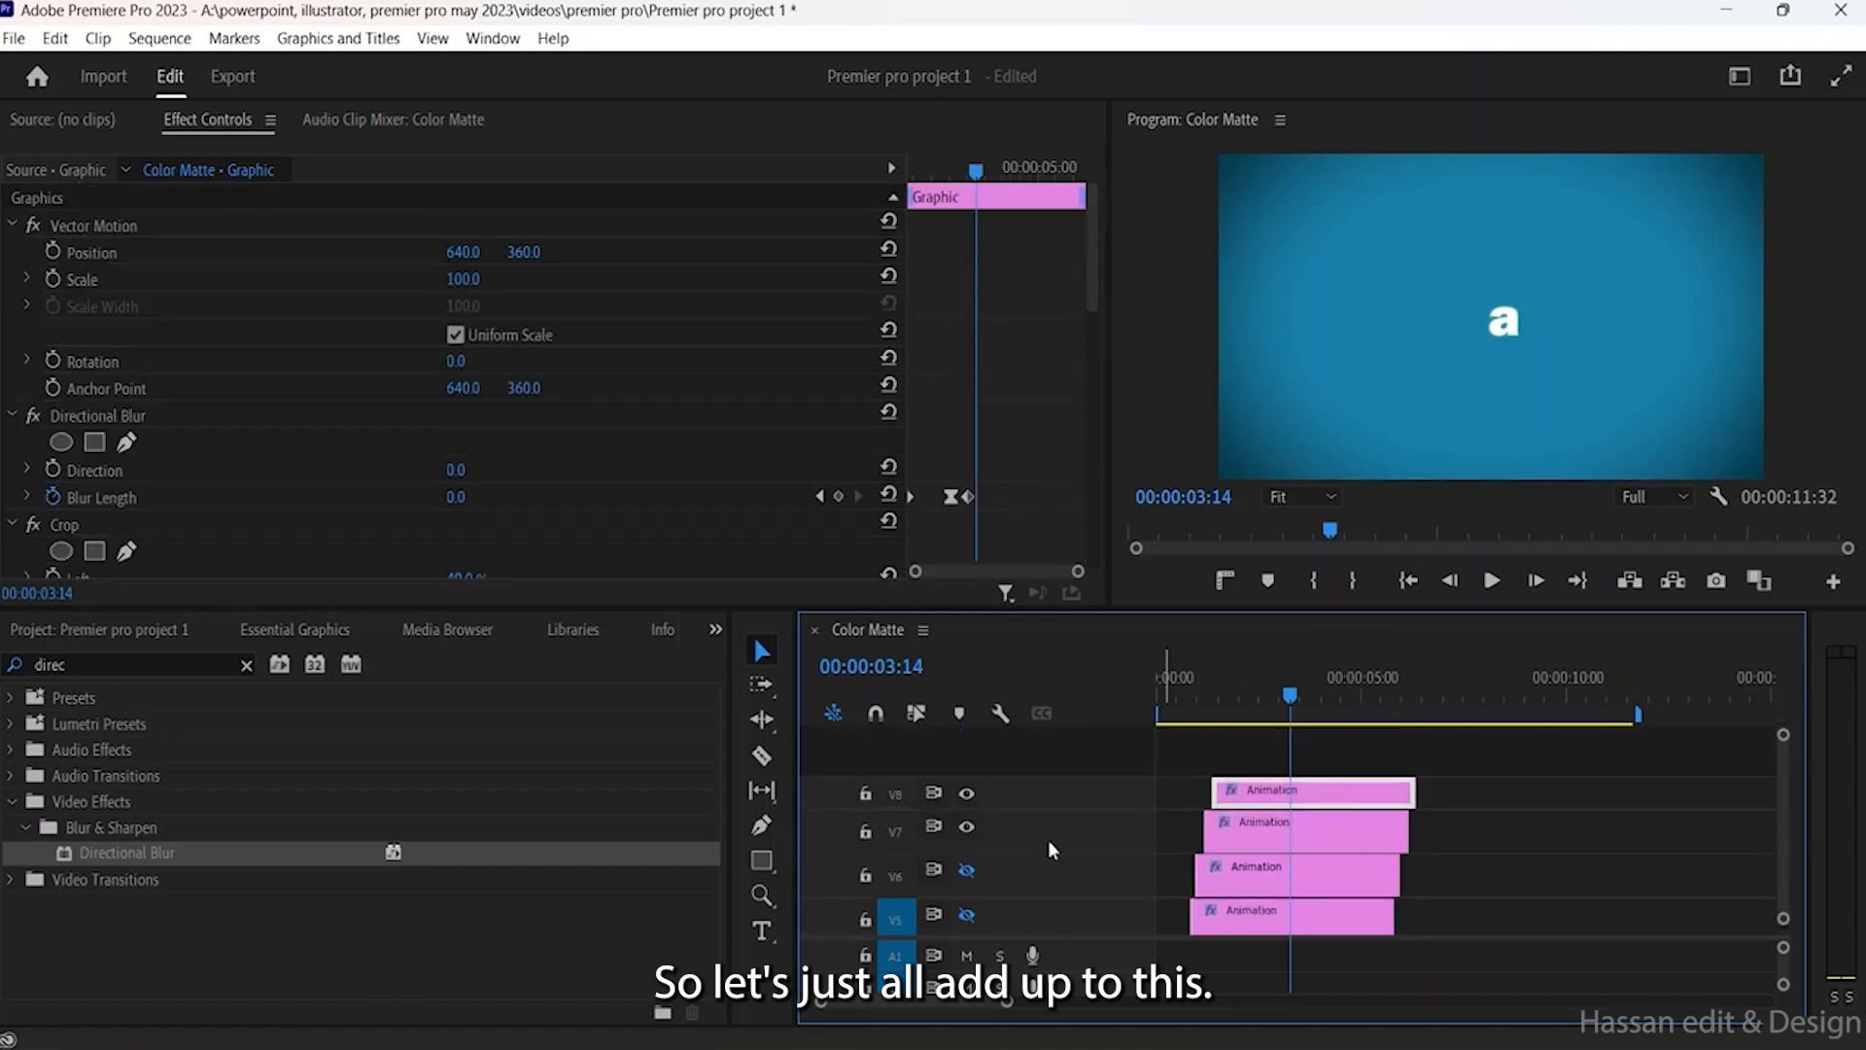
{"action": "left_click", "coordinate": [965, 827]}
Step: Set the V8 clip's Crop Left to 55.4% and Crop Right to 39.9% to frame the letter t
{"action": "scroll", "coordinate": [542, 460], "scroll_direction": "down", "scroll_amount": 3}
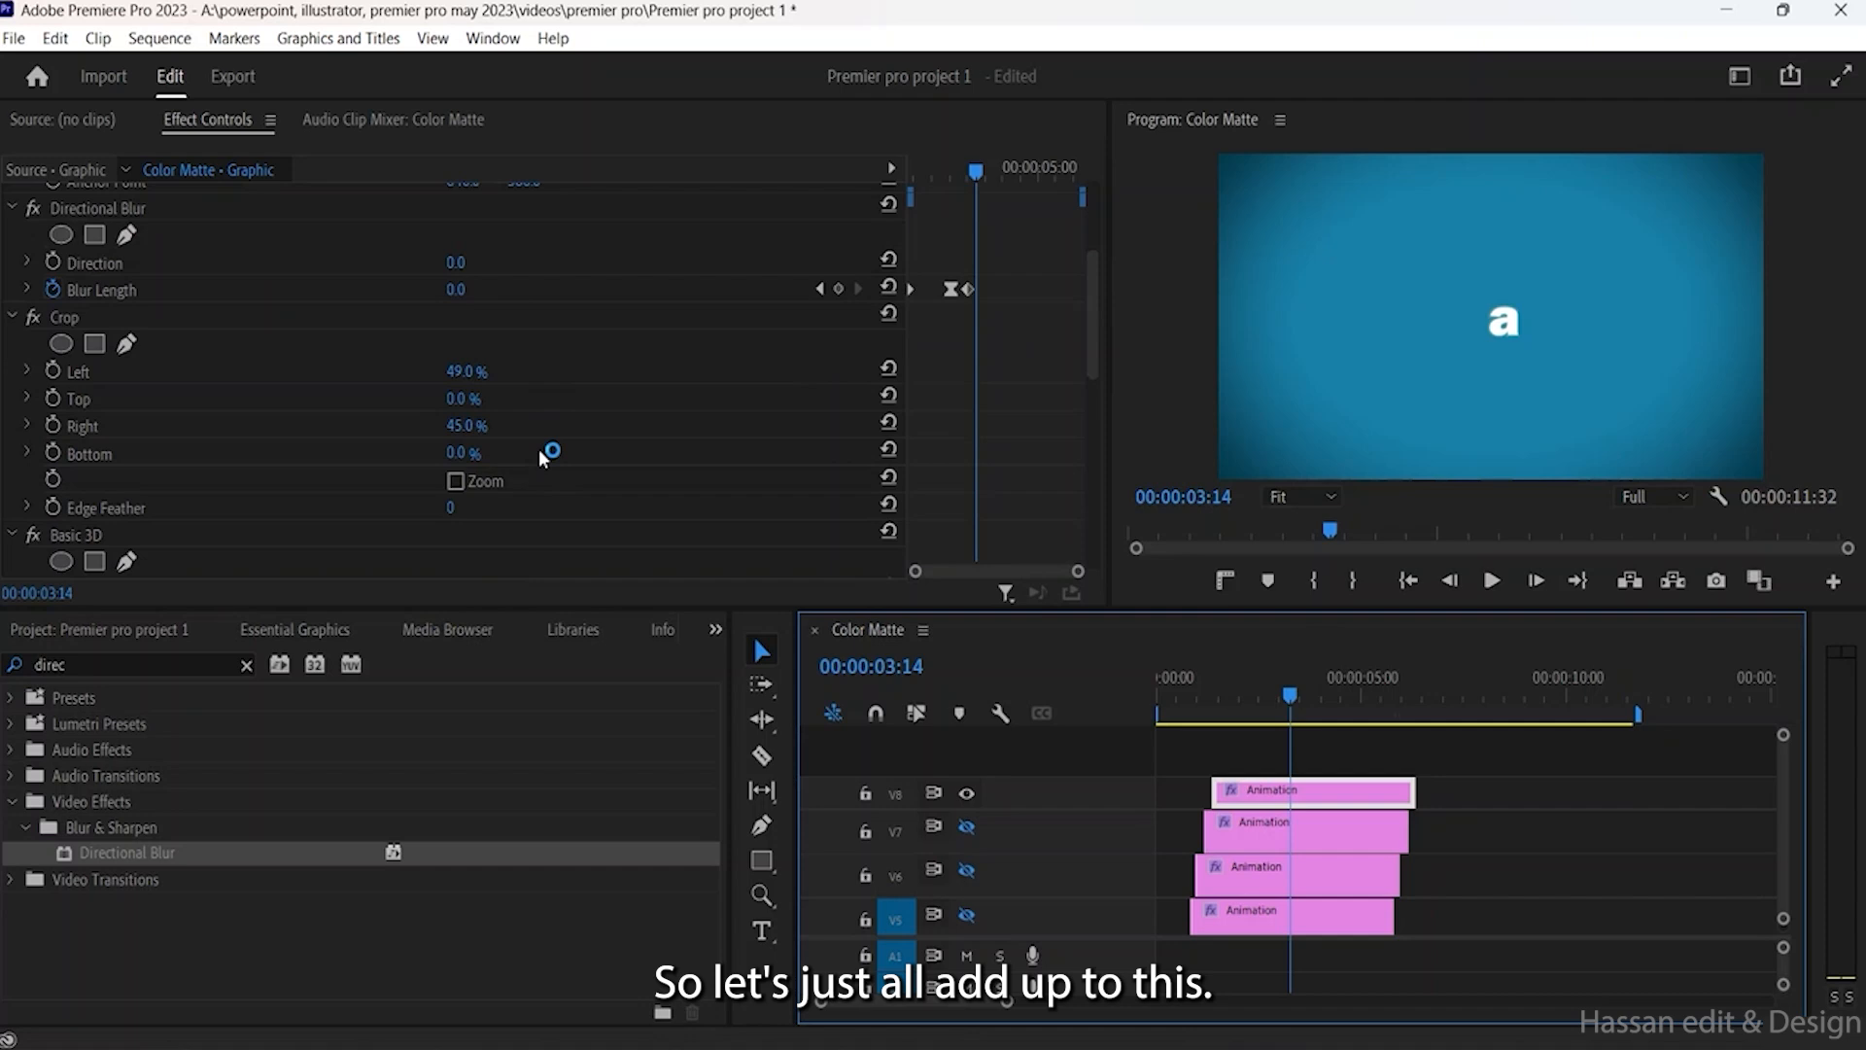
{"action": "left_click", "coordinate": [465, 353]}
{"action": "left_click_drag", "start_coordinate": [465, 371], "coordinate": [418, 371]}
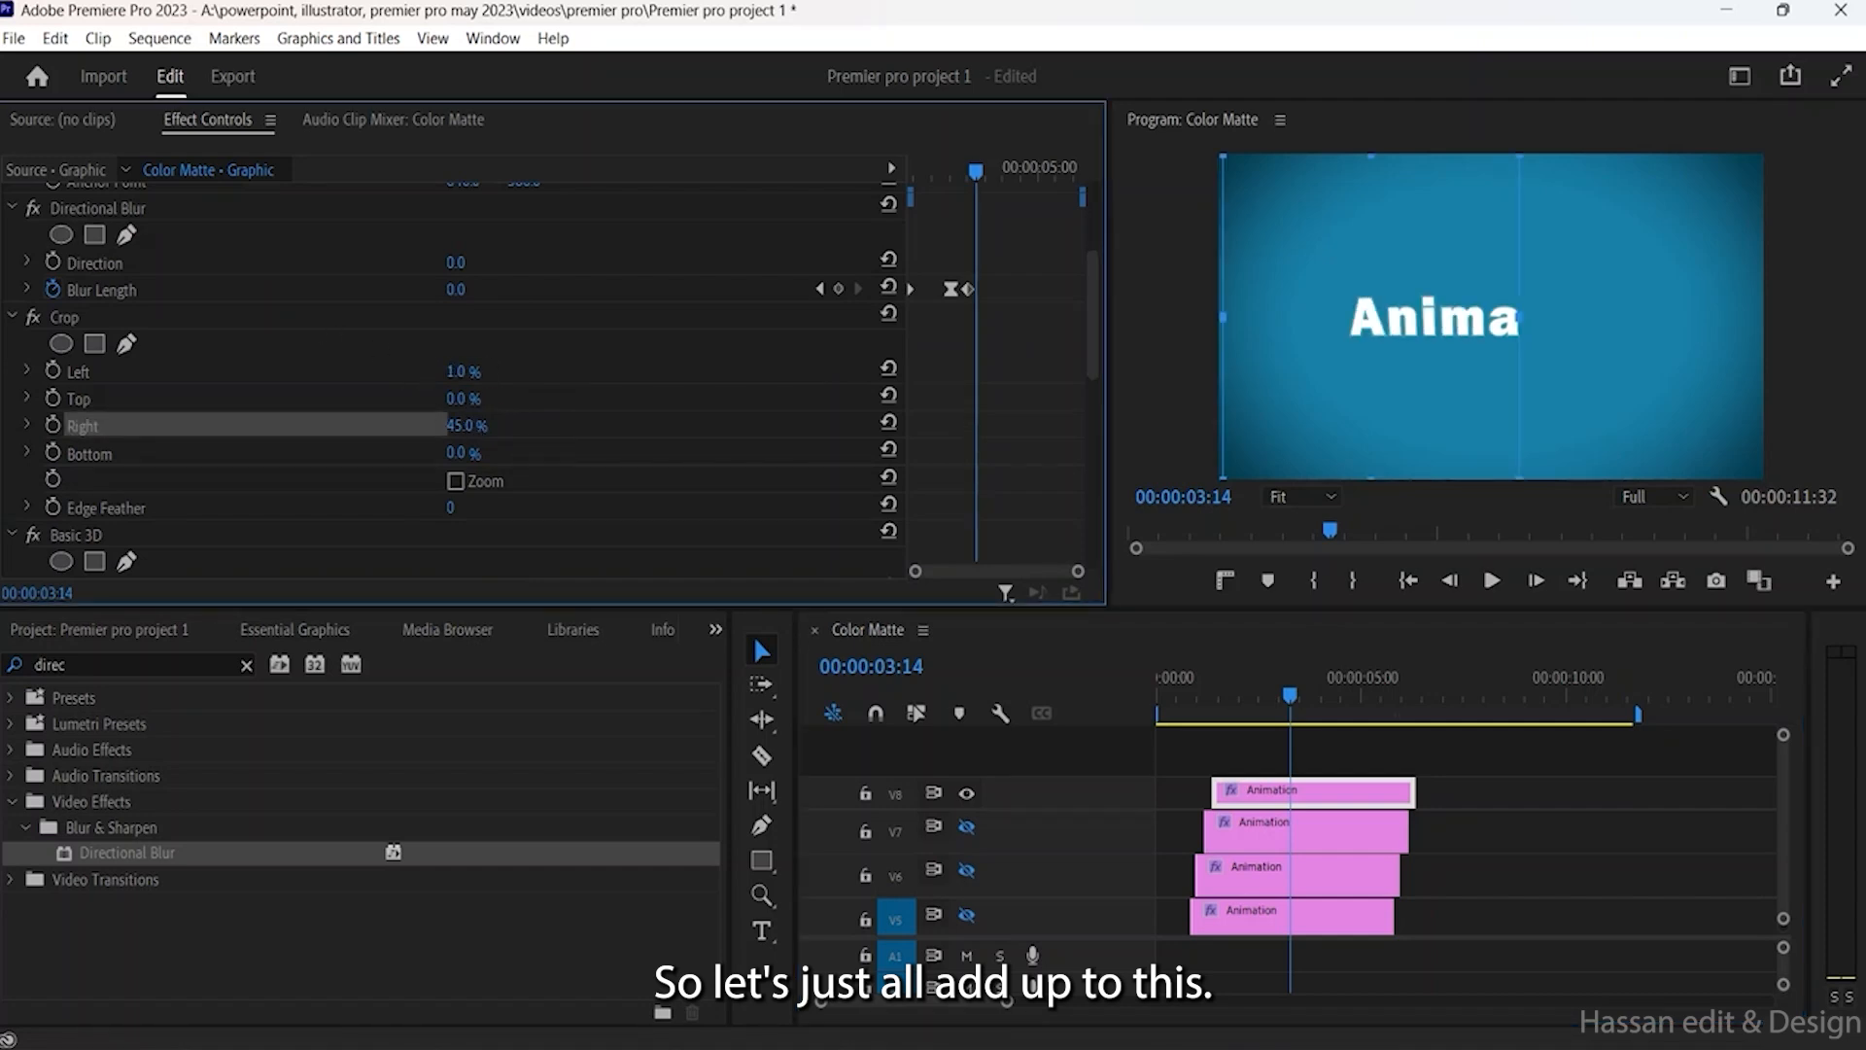
{"action": "left_click", "coordinate": [466, 426]}
{"action": "left_click_drag", "start_coordinate": [1520, 318], "coordinate": [1549, 319]}
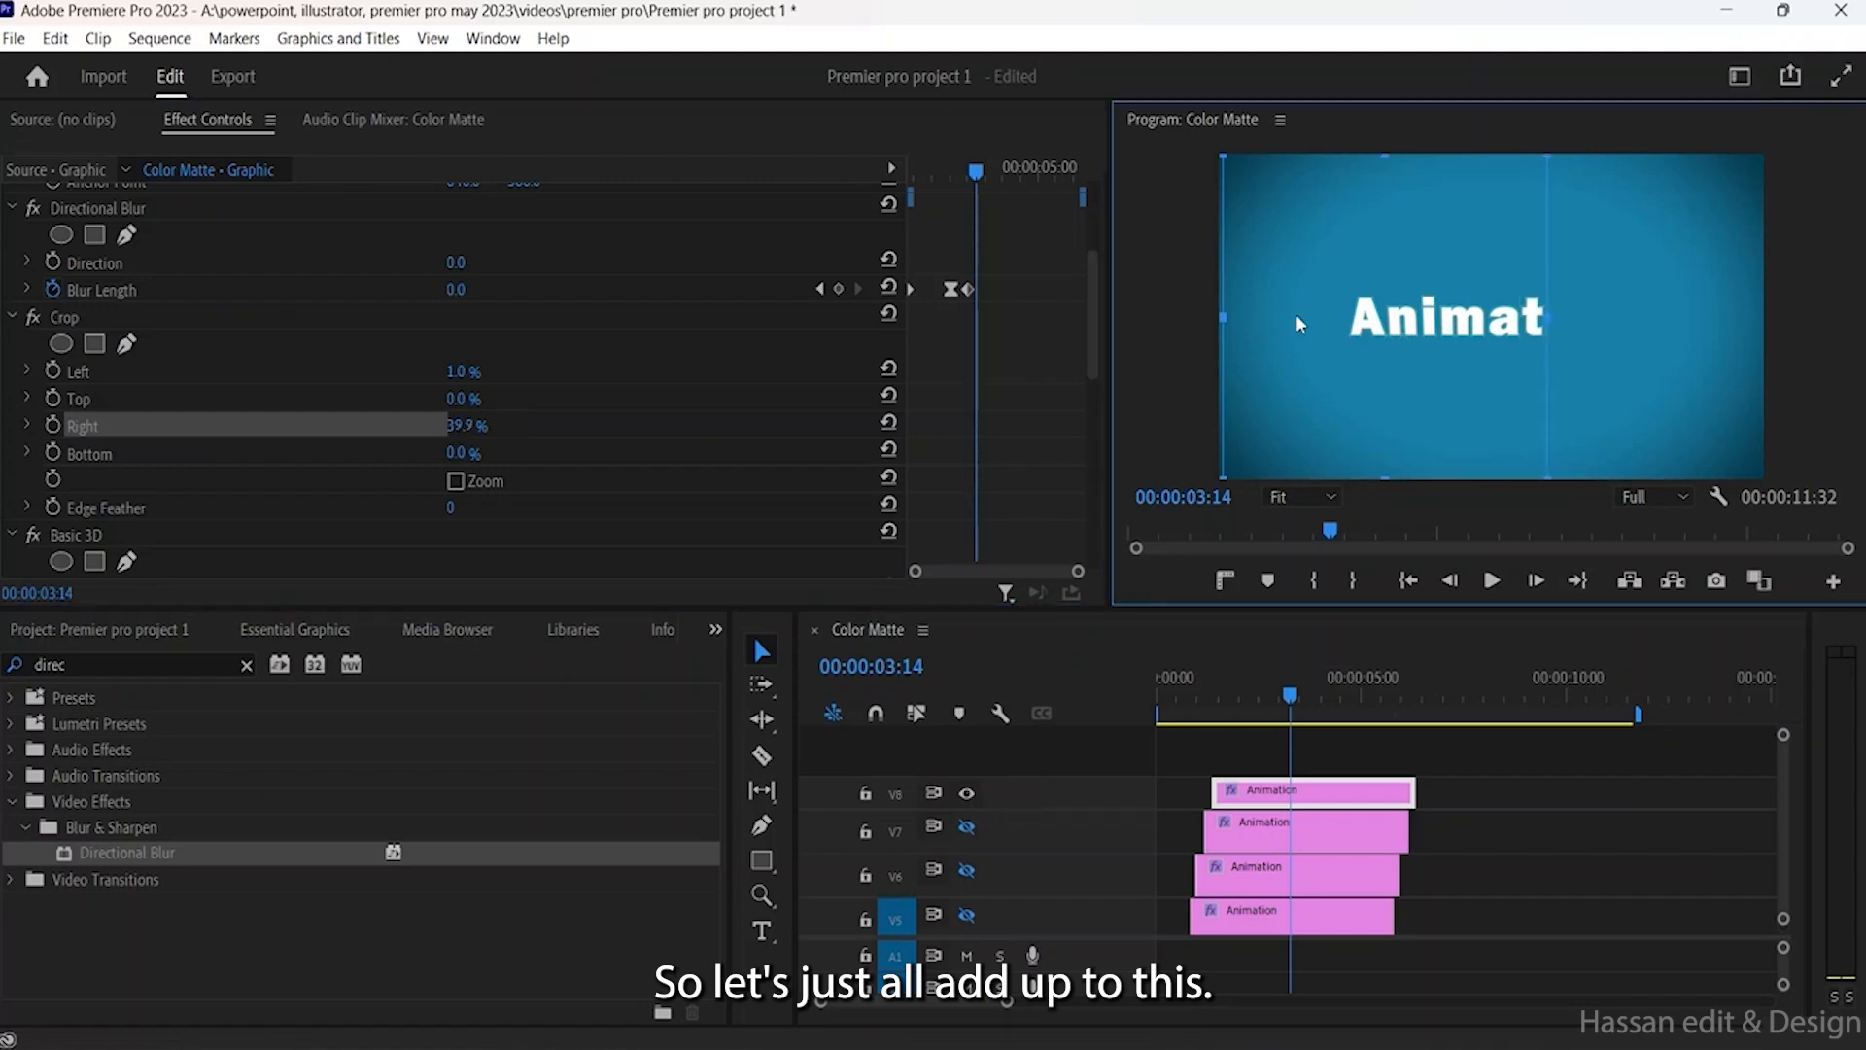
{"action": "left_click_drag", "start_coordinate": [1228, 314], "coordinate": [1504, 350]}
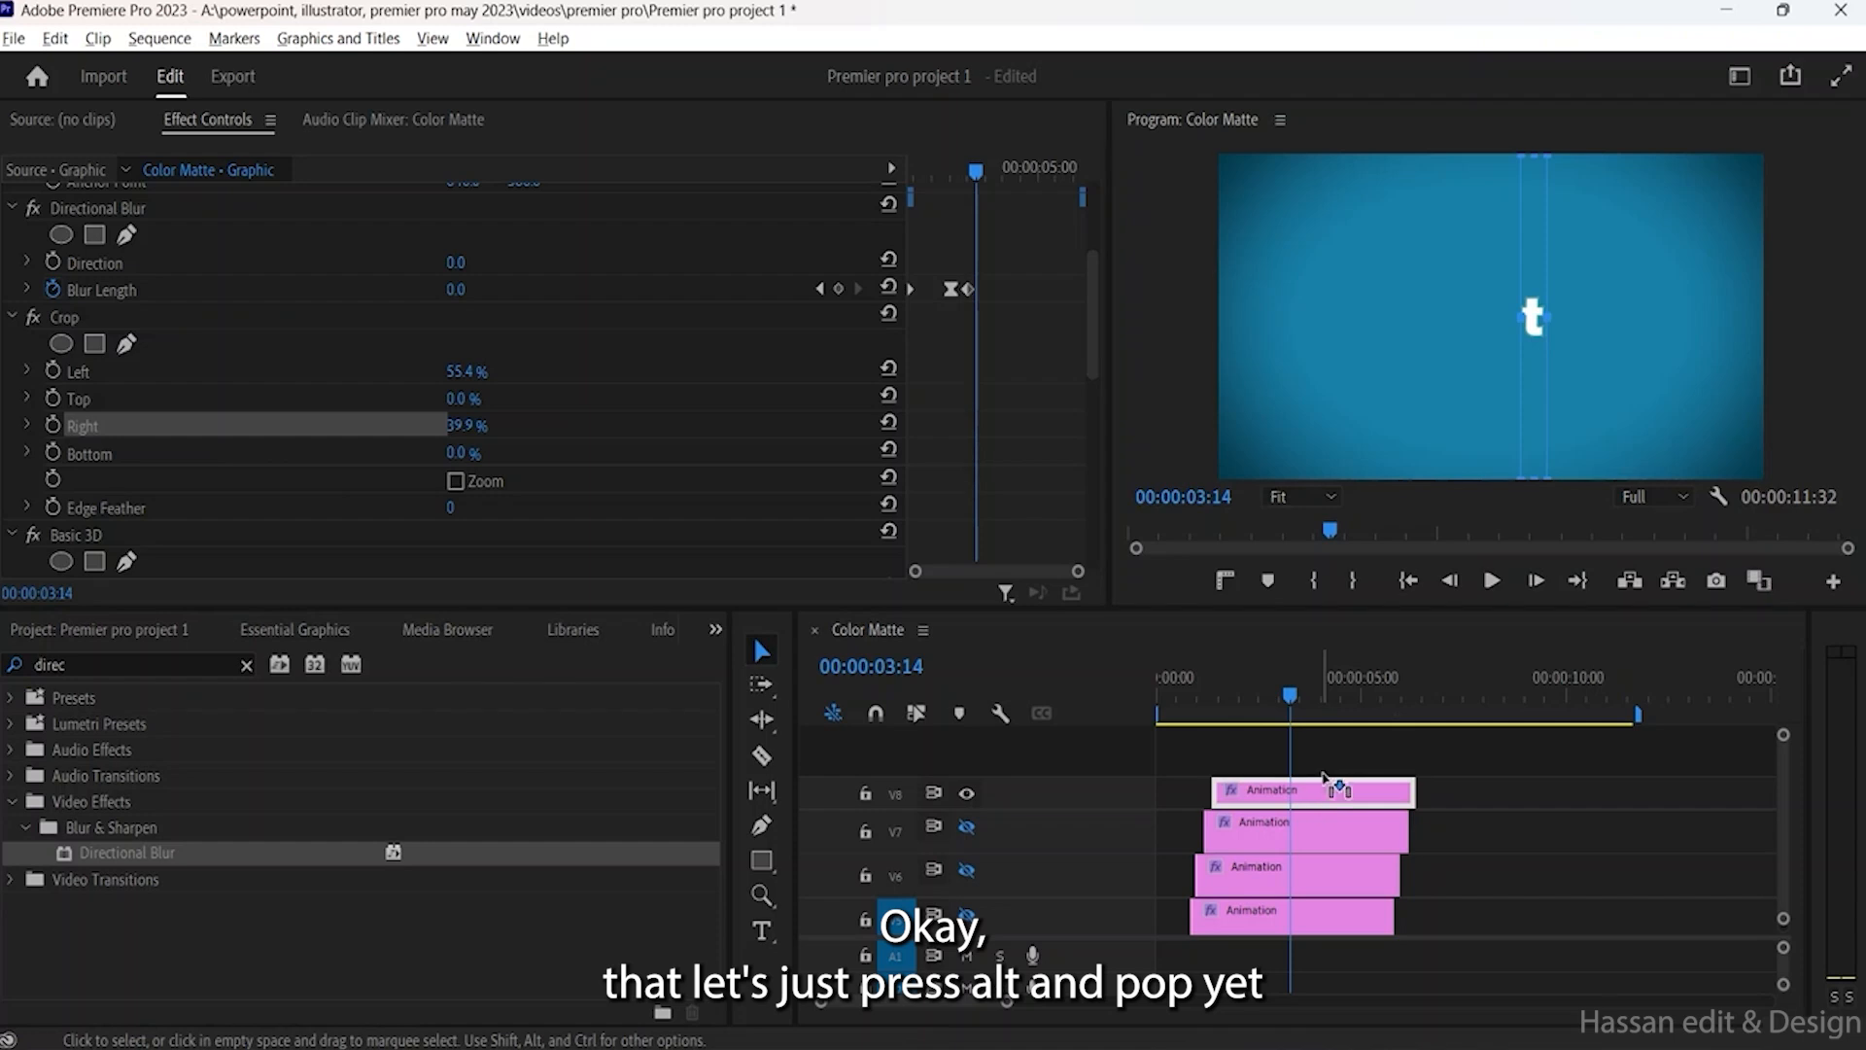
Step: Duplicate the V8 Animation clip onto track V9 with a slightly later start, and hide track V8
{"action": "left_click_drag", "start_coordinate": [1334, 782], "coordinate": [1328, 775]}
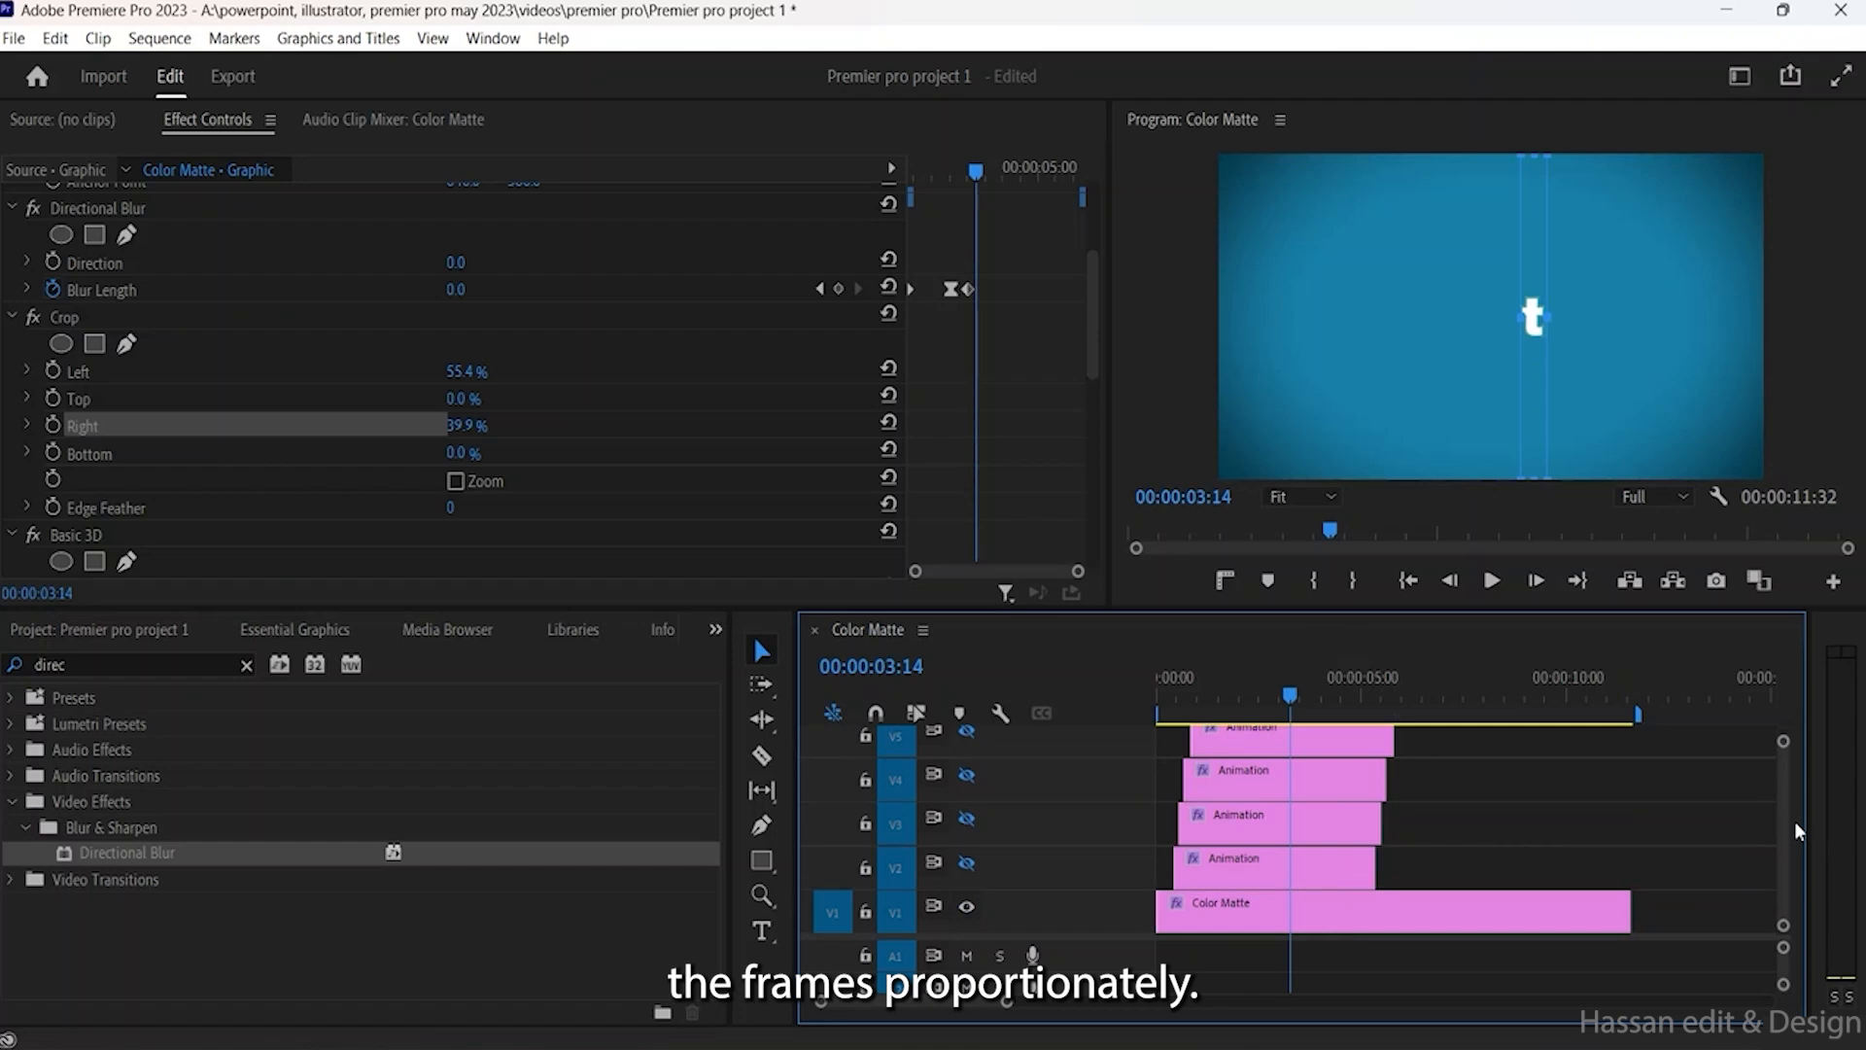
{"action": "left_click_drag", "start_coordinate": [1786, 818], "coordinate": [1782, 756]}
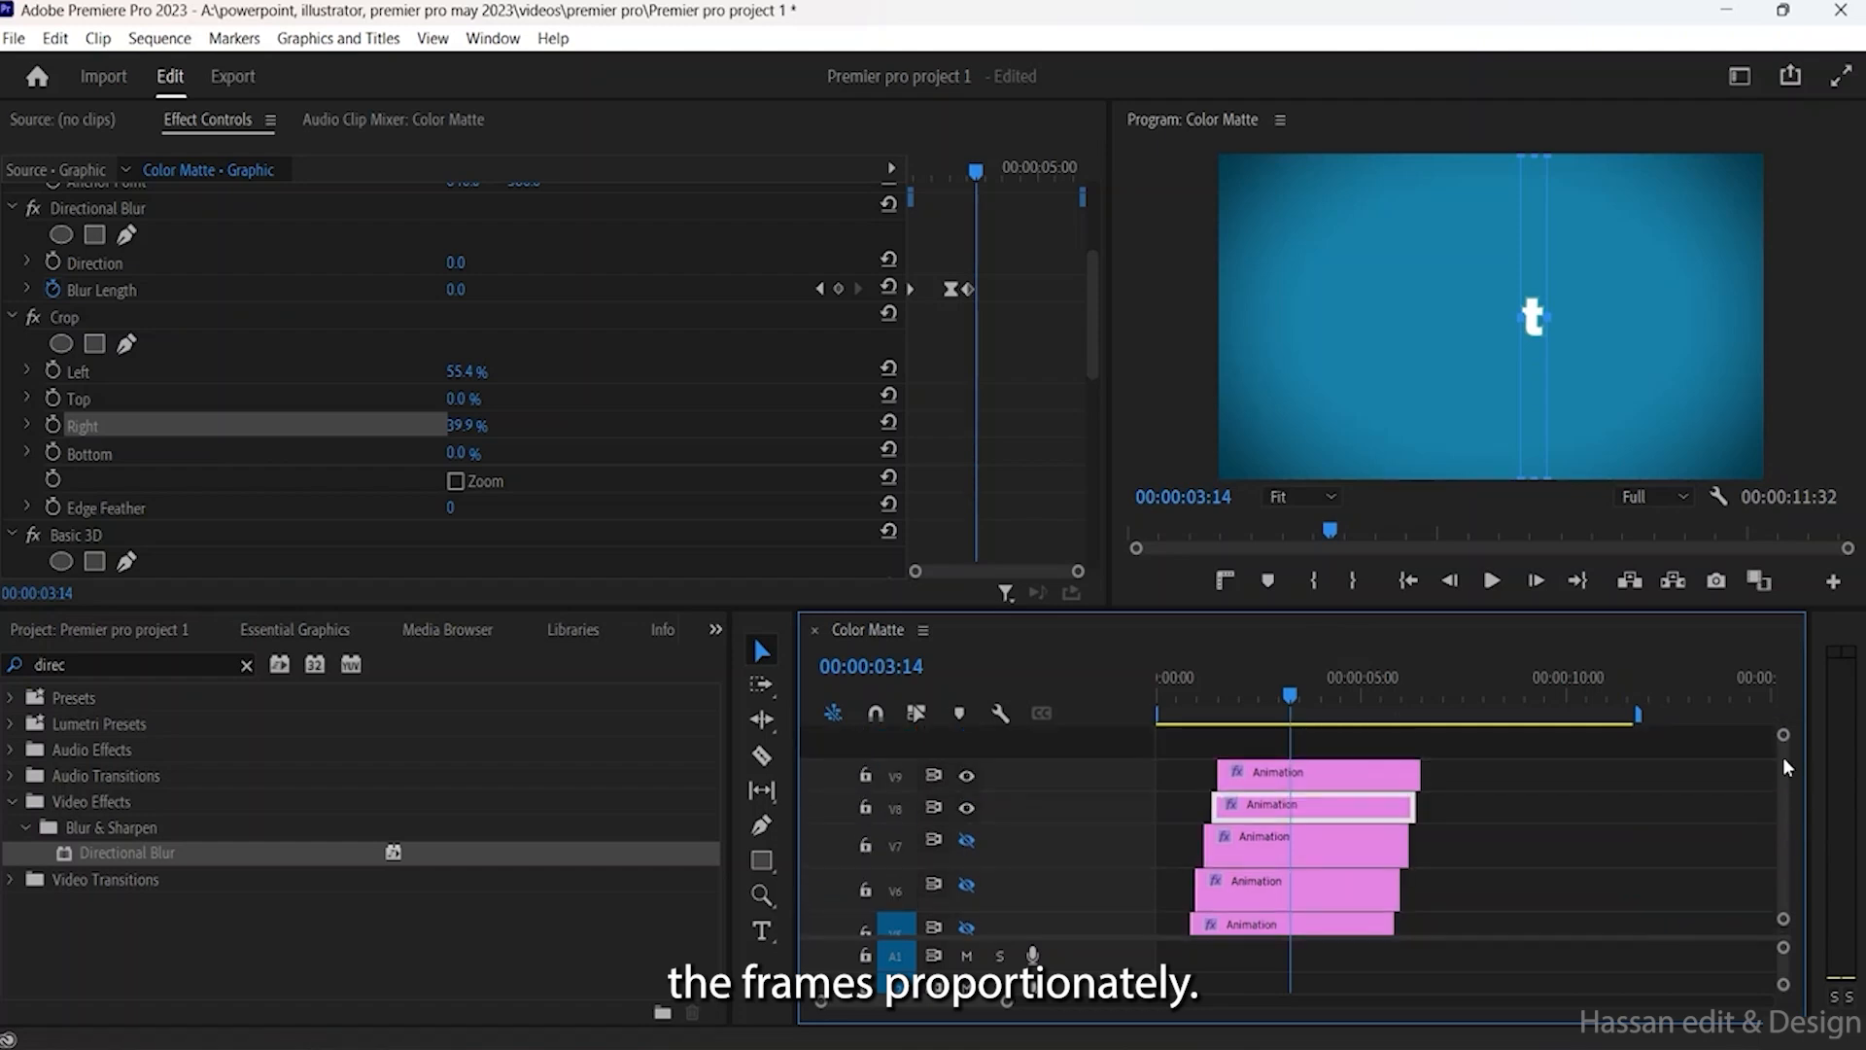
{"action": "left_click", "coordinate": [967, 808]}
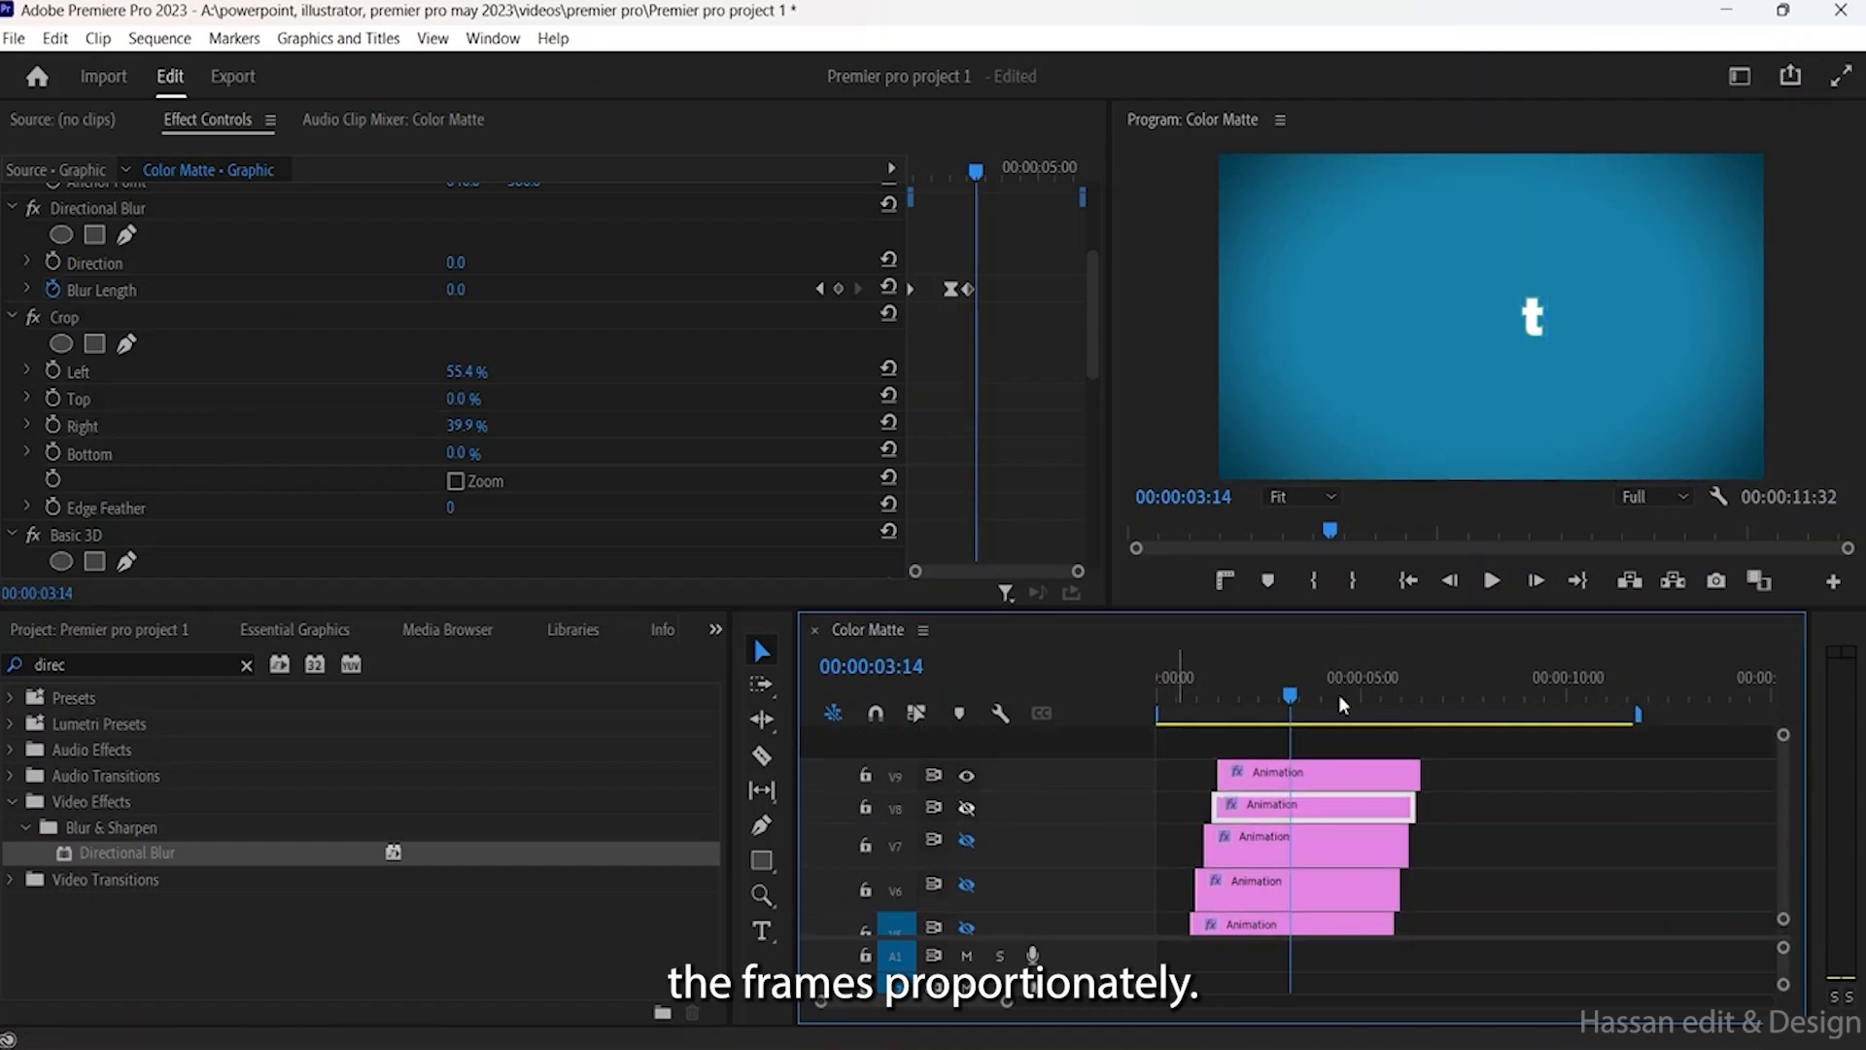
Step: Set the V9 clip's Crop Left to 60% and Crop Right to 36.9% to frame the letter i
{"action": "left_click", "coordinate": [1261, 774]}
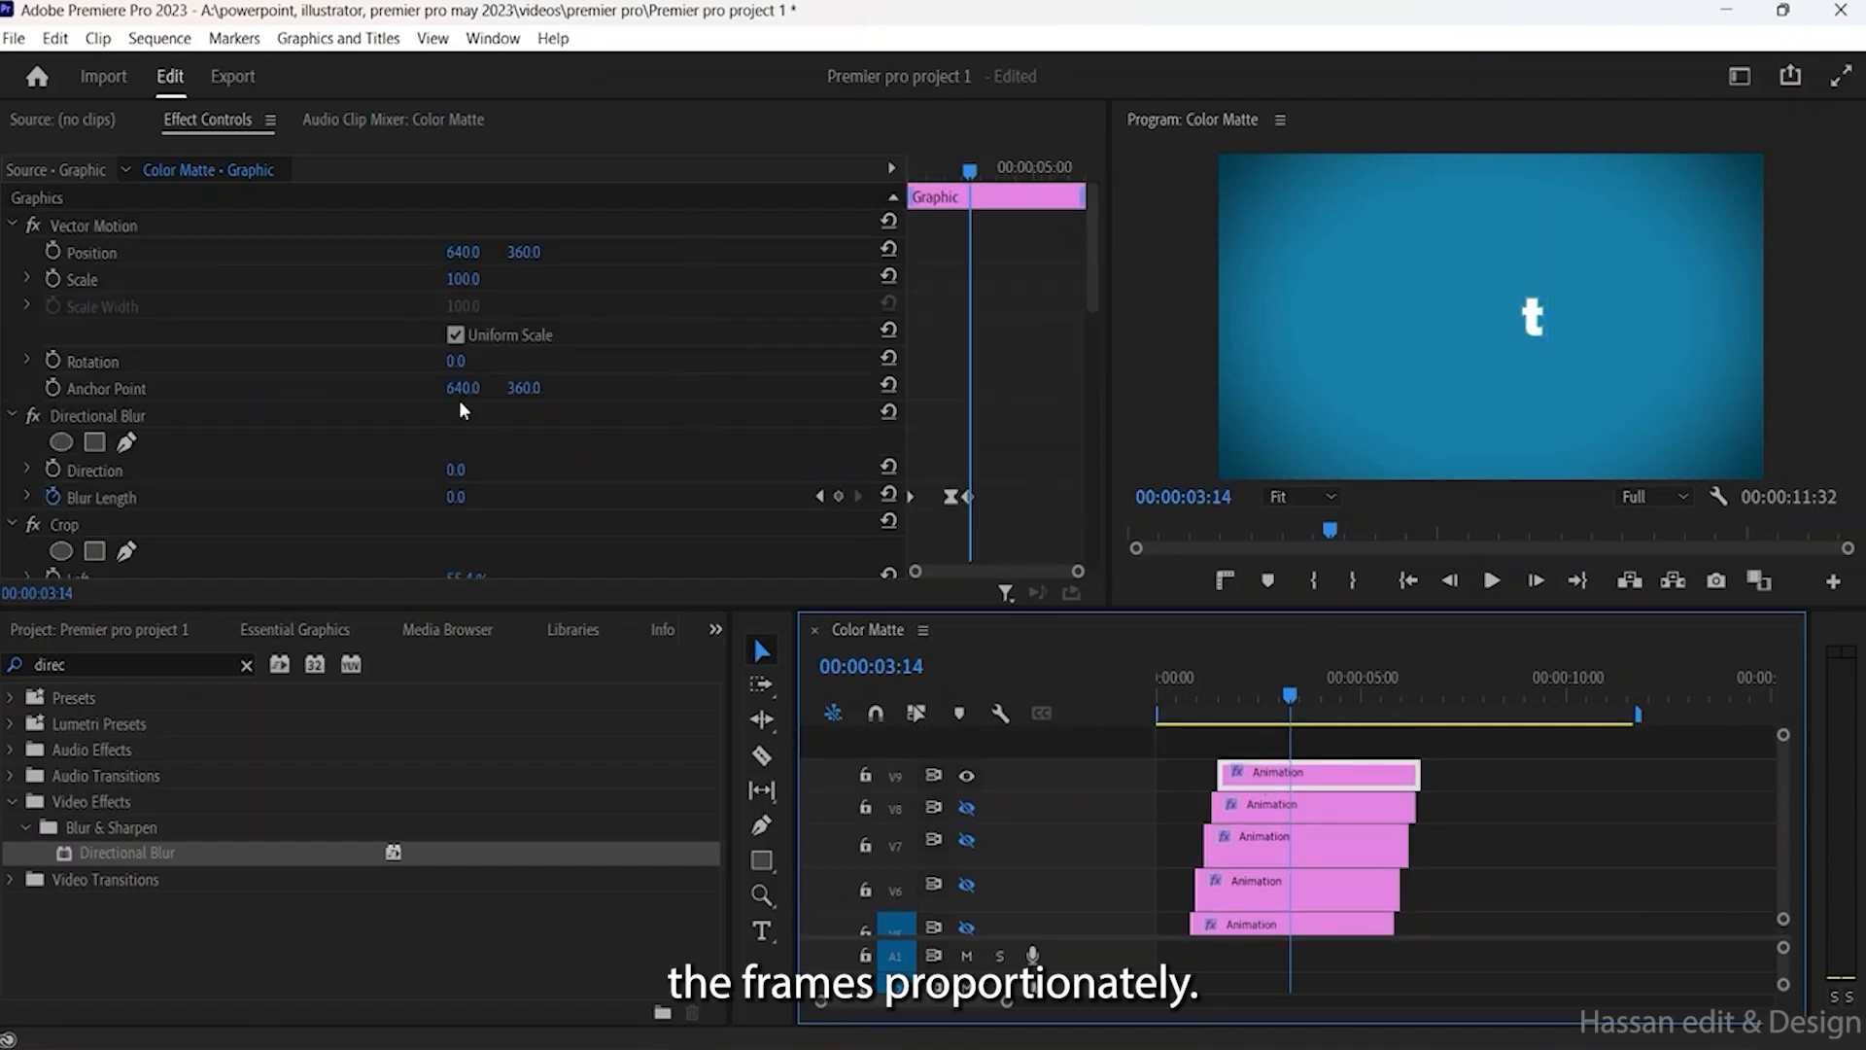
{"action": "scroll", "coordinate": [461, 409], "scroll_direction": "down", "scroll_amount": 5}
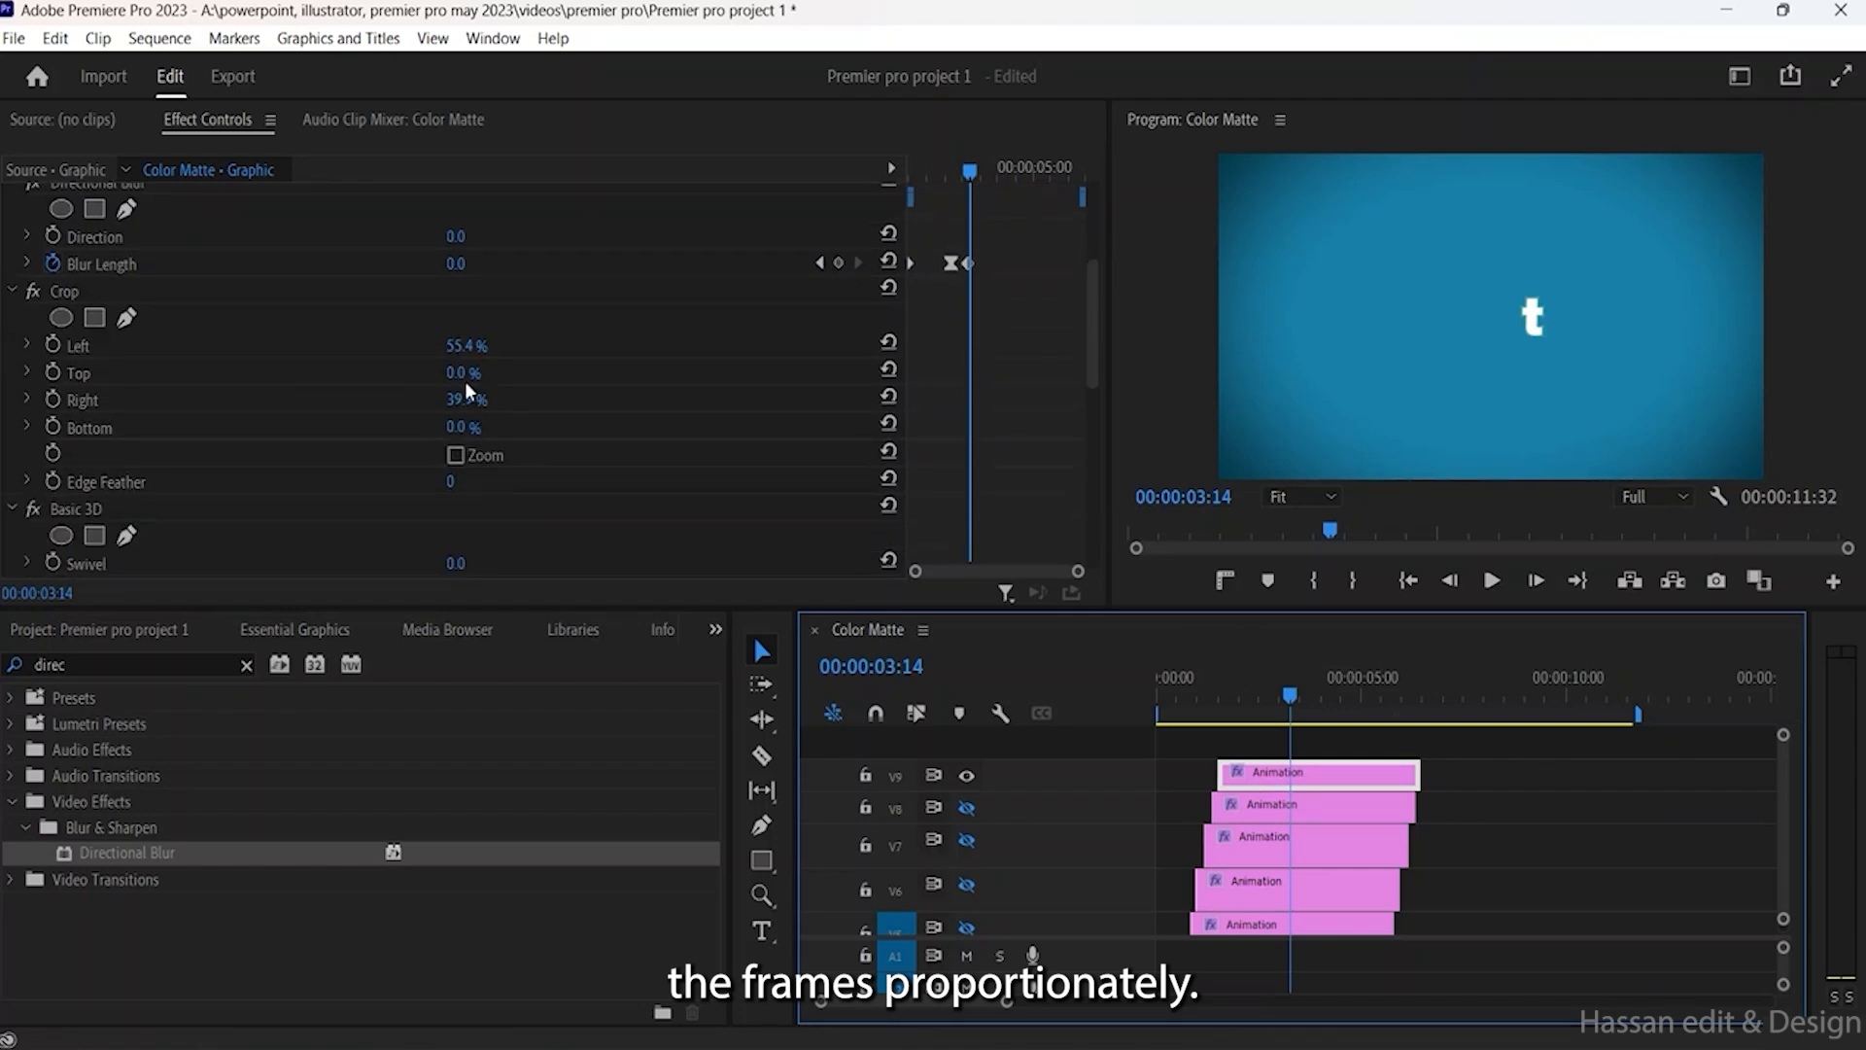
{"action": "left_click", "coordinate": [467, 346]}
{"action": "left_click", "coordinate": [536, 355]}
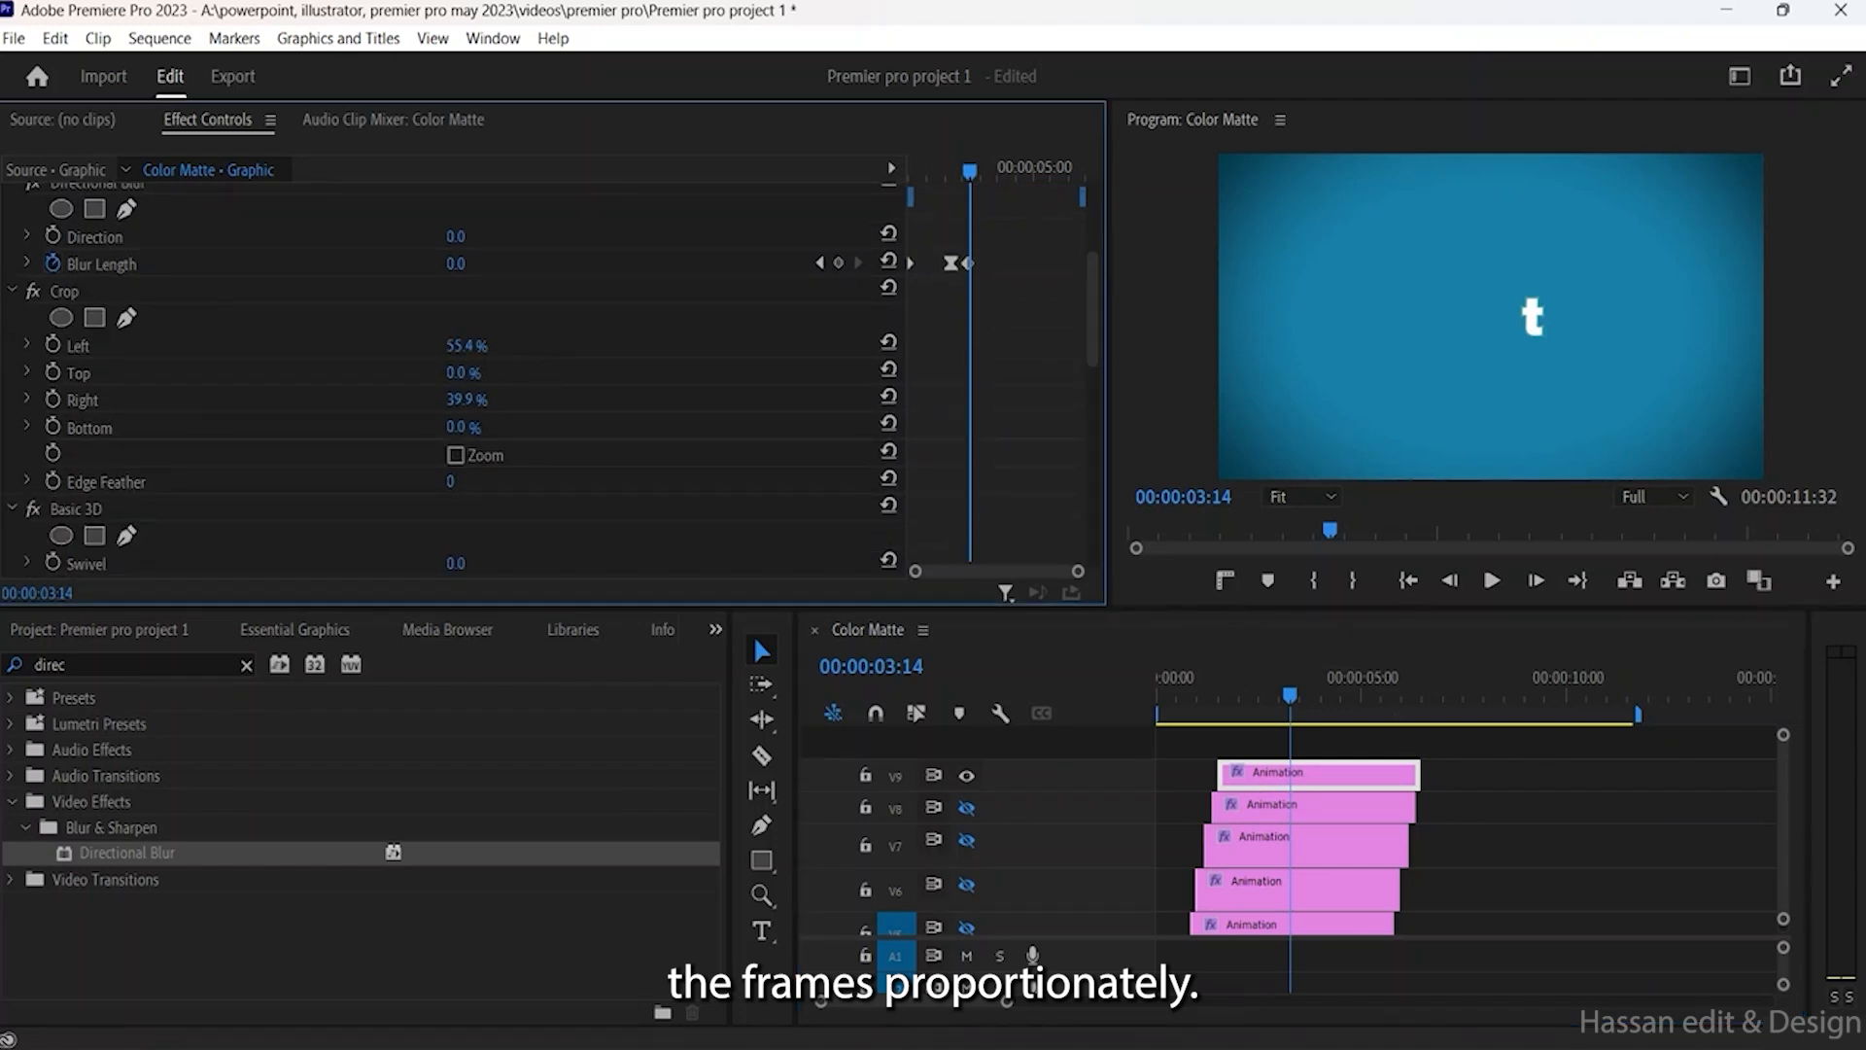
{"action": "mouse_move", "coordinate": [466, 345]}
{"action": "left_mouse_down"}
{"action": "mouse_move", "coordinate": [408, 345]}
{"action": "mouse_move", "coordinate": [469, 345]}
{"action": "left_mouse_up"}
{"action": "left_click", "coordinate": [1324, 367]}
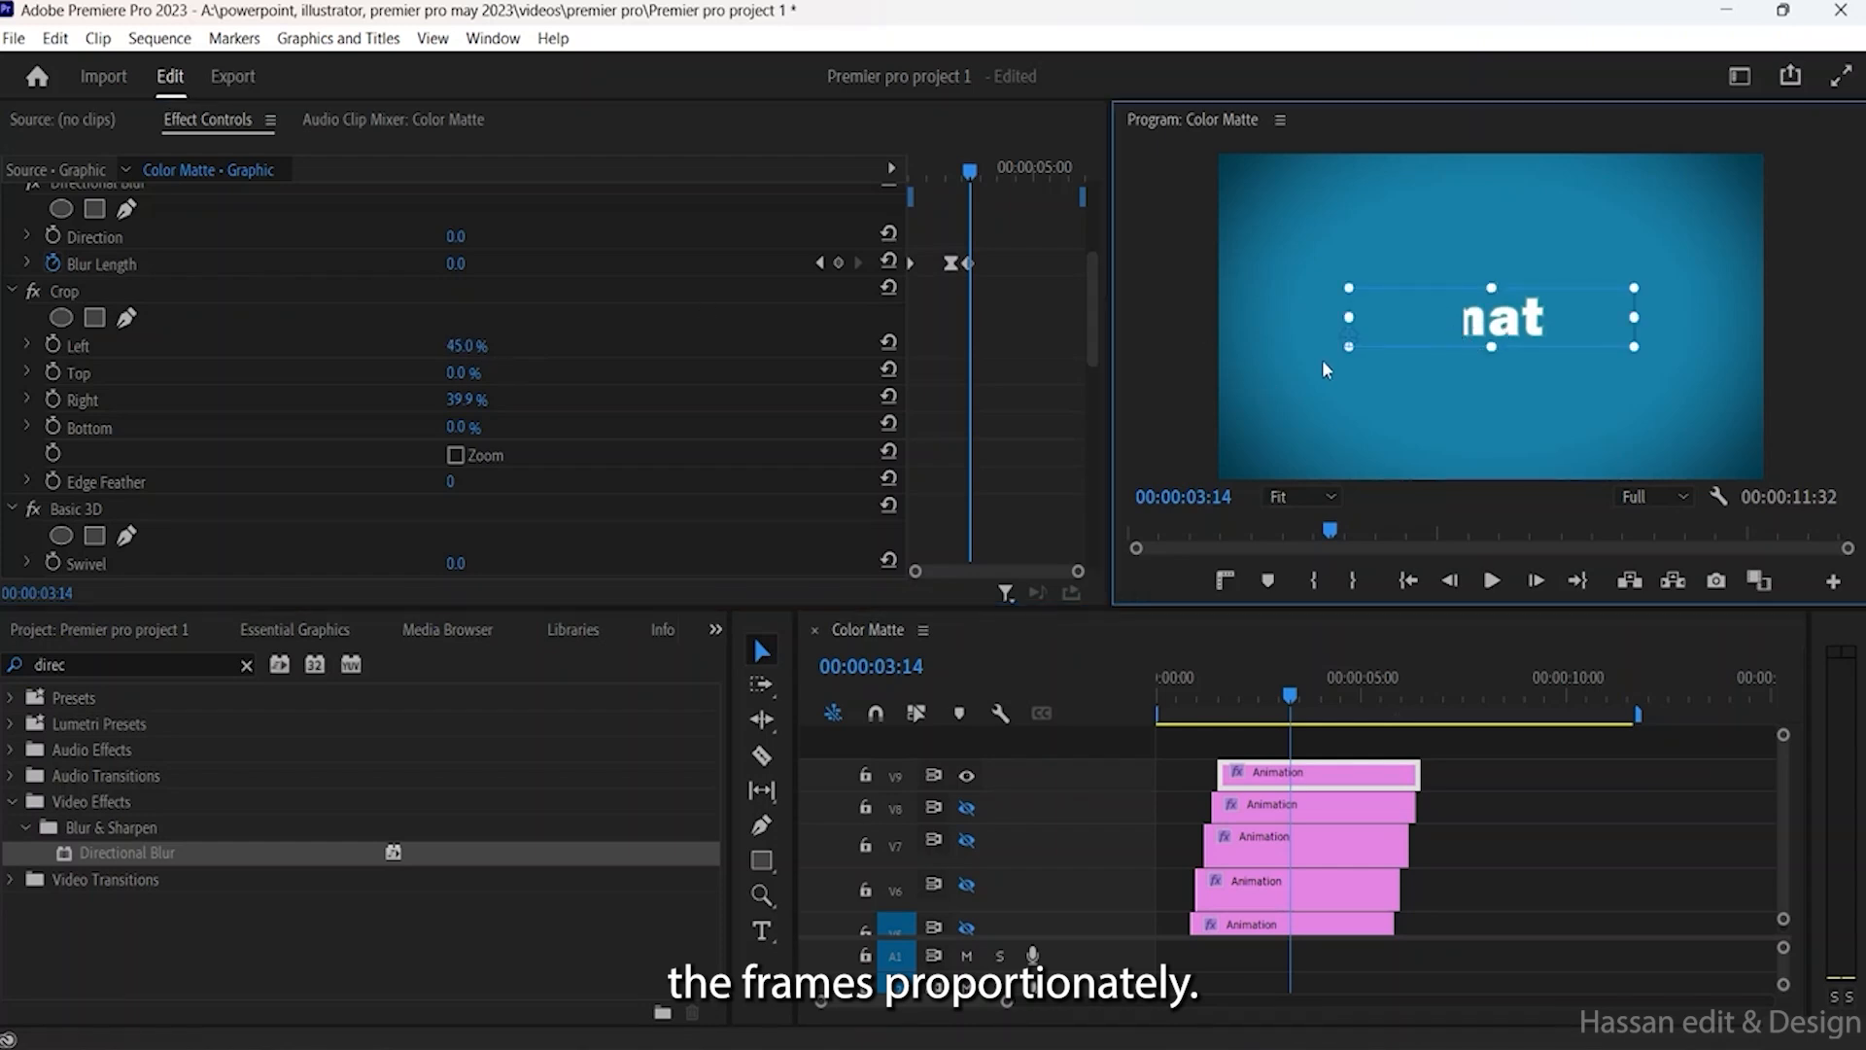
{"action": "left_click", "coordinate": [1369, 410]}
{"action": "left_click_drag", "start_coordinate": [455, 347], "coordinate": [465, 399]}
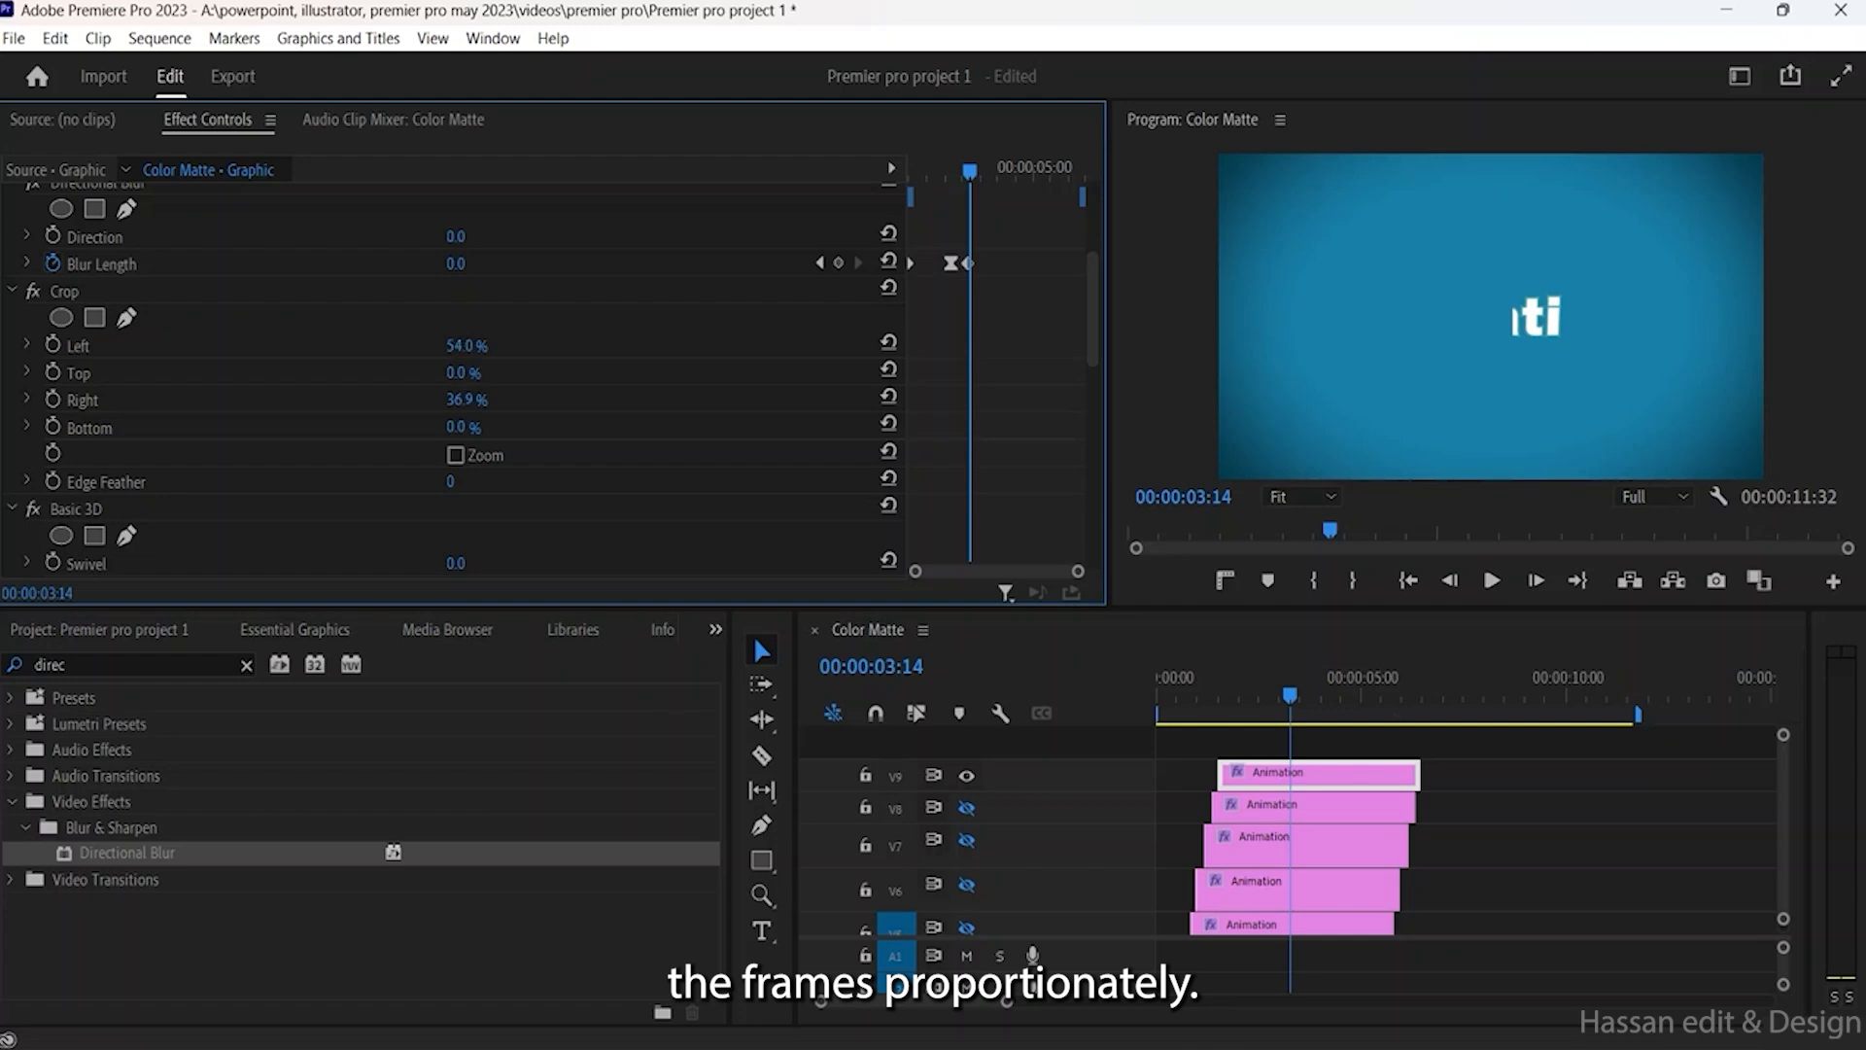
{"action": "left_click_drag", "start_coordinate": [466, 346], "coordinate": [470, 346]}
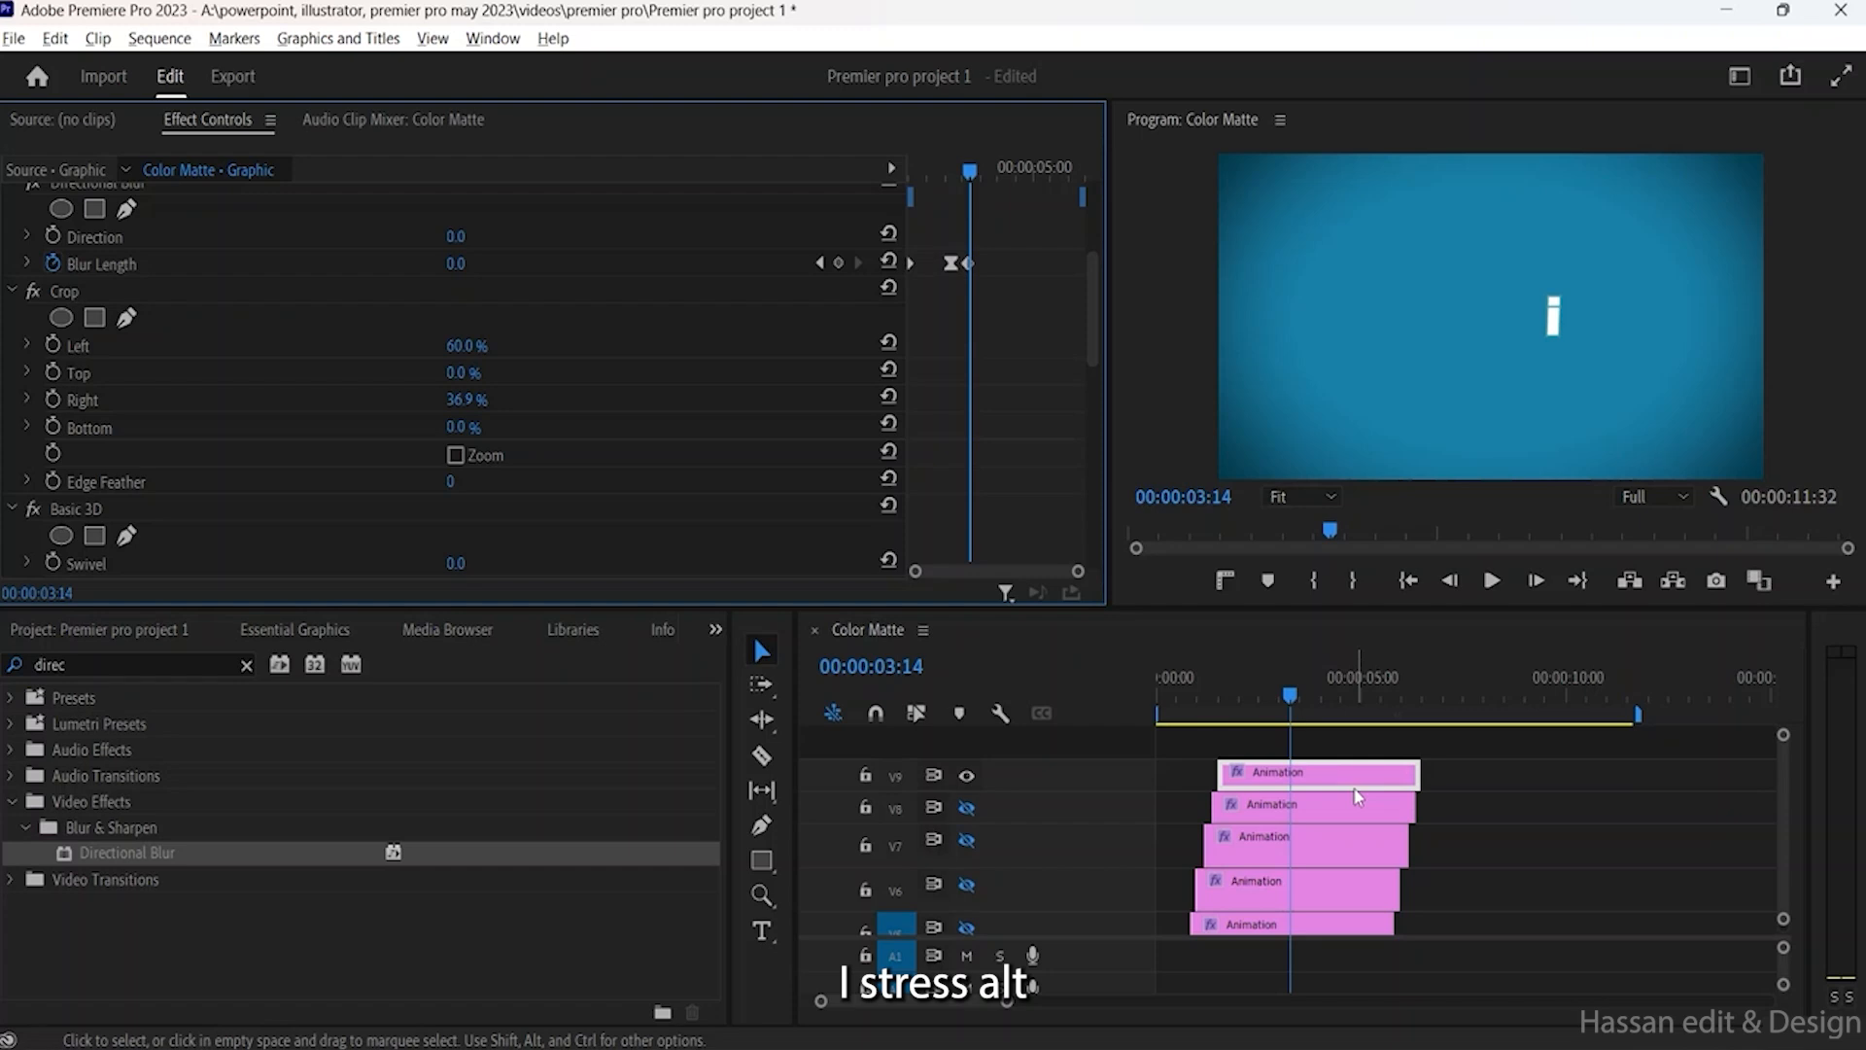
{"action": "left_click_drag", "start_coordinate": [1357, 797], "coordinate": [1378, 758]}
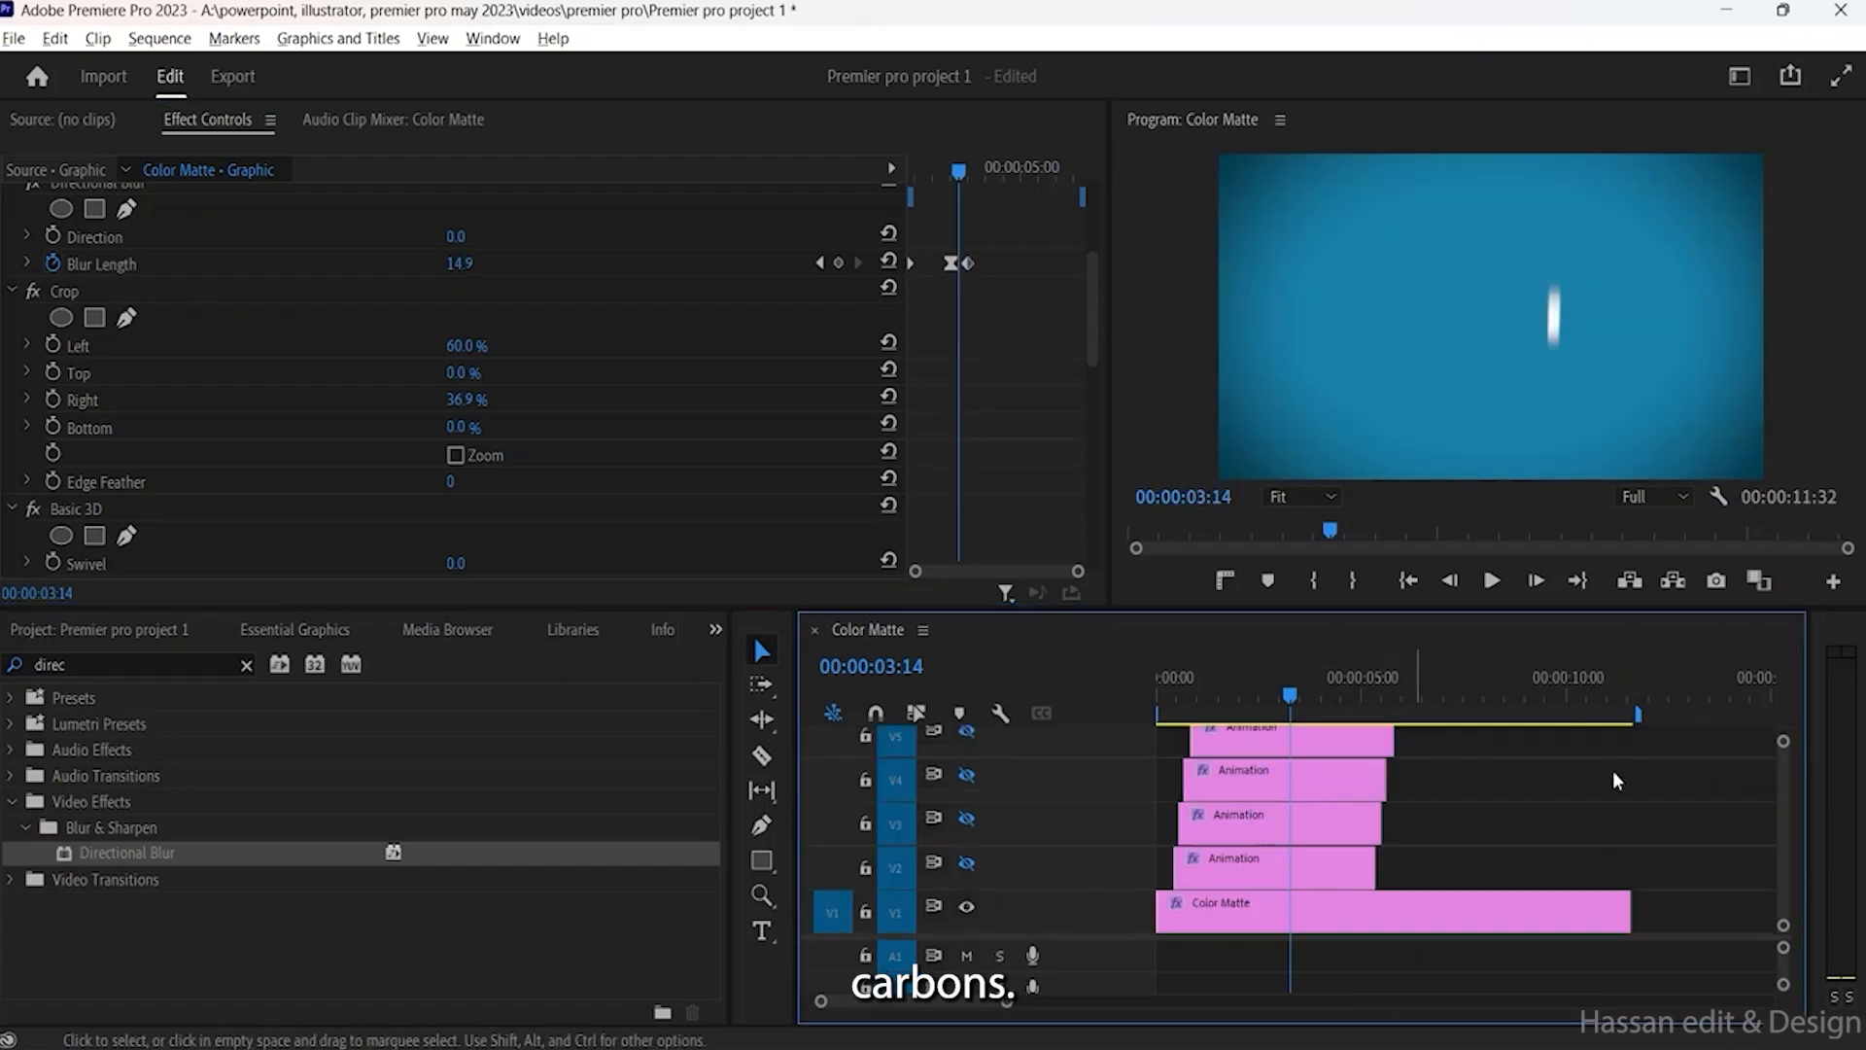
{"action": "scroll", "coordinate": [1785, 835], "scroll_direction": "up", "scroll_amount": 5}
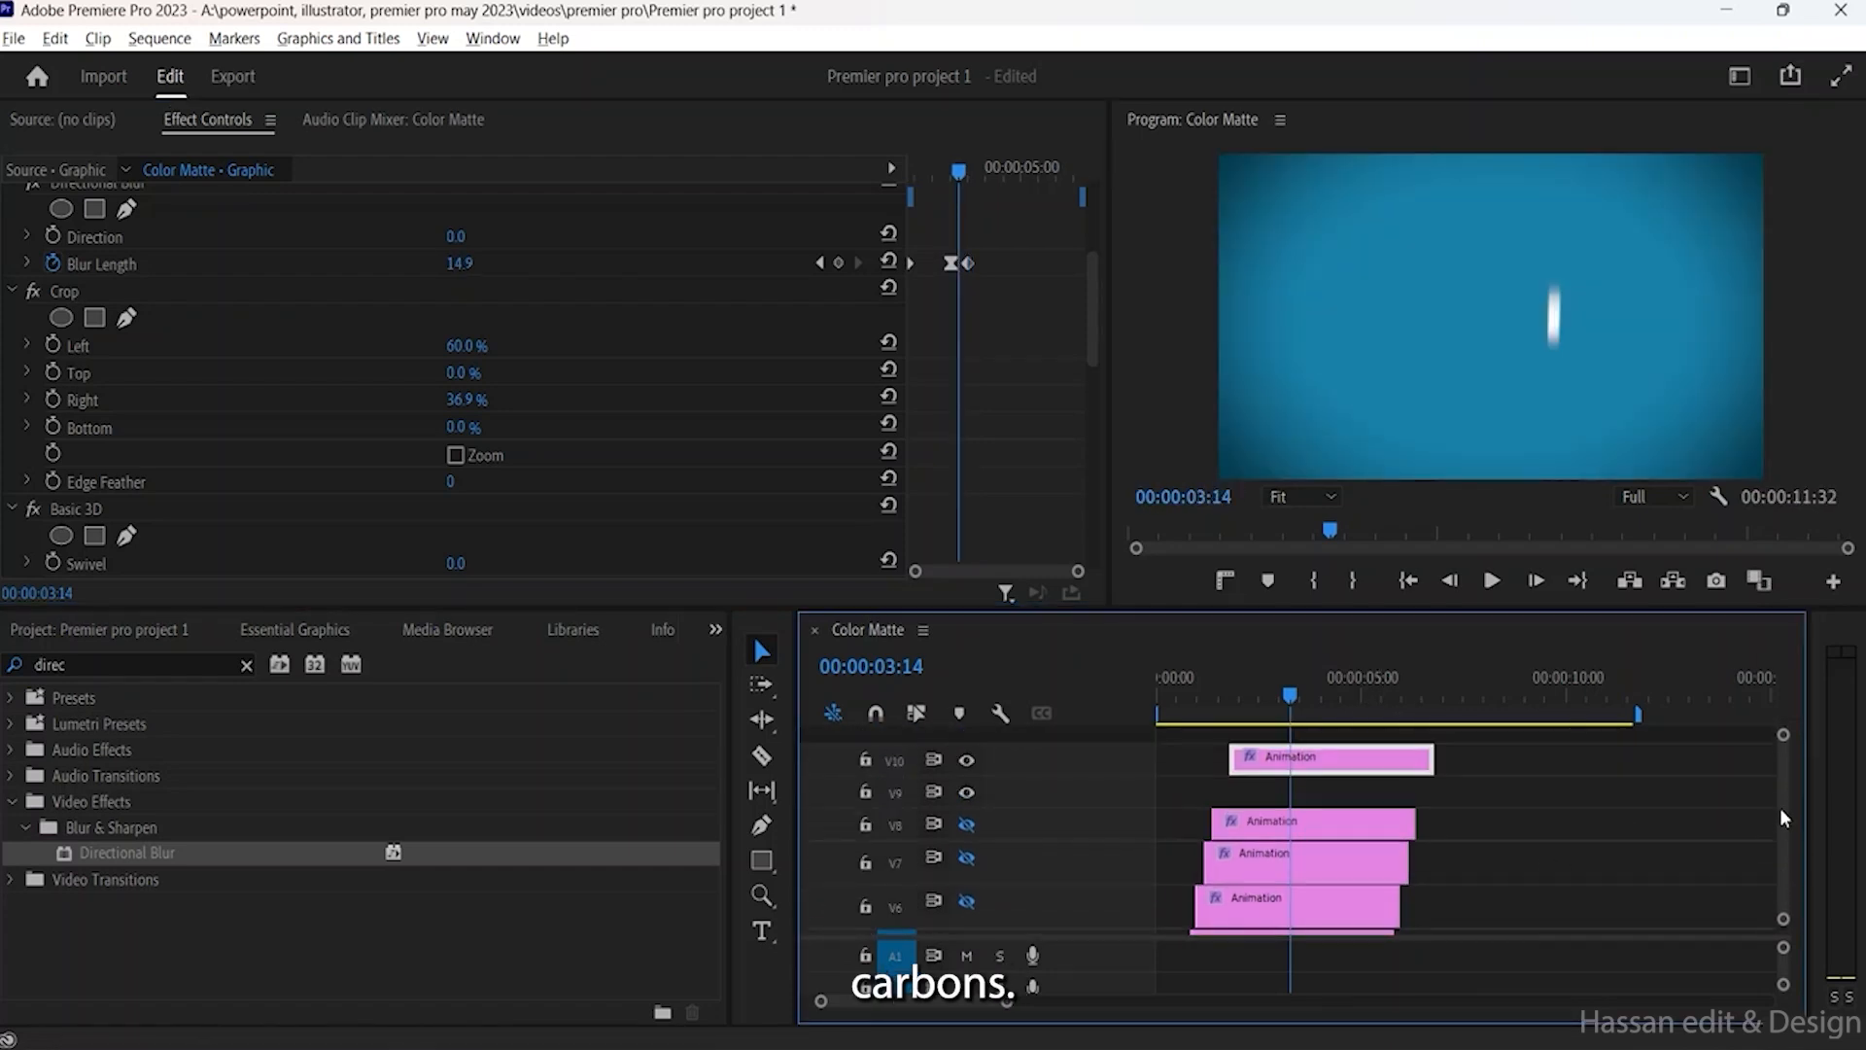
{"action": "left_click", "coordinate": [1370, 778]}
{"action": "key", "text": "ctrl+z"}
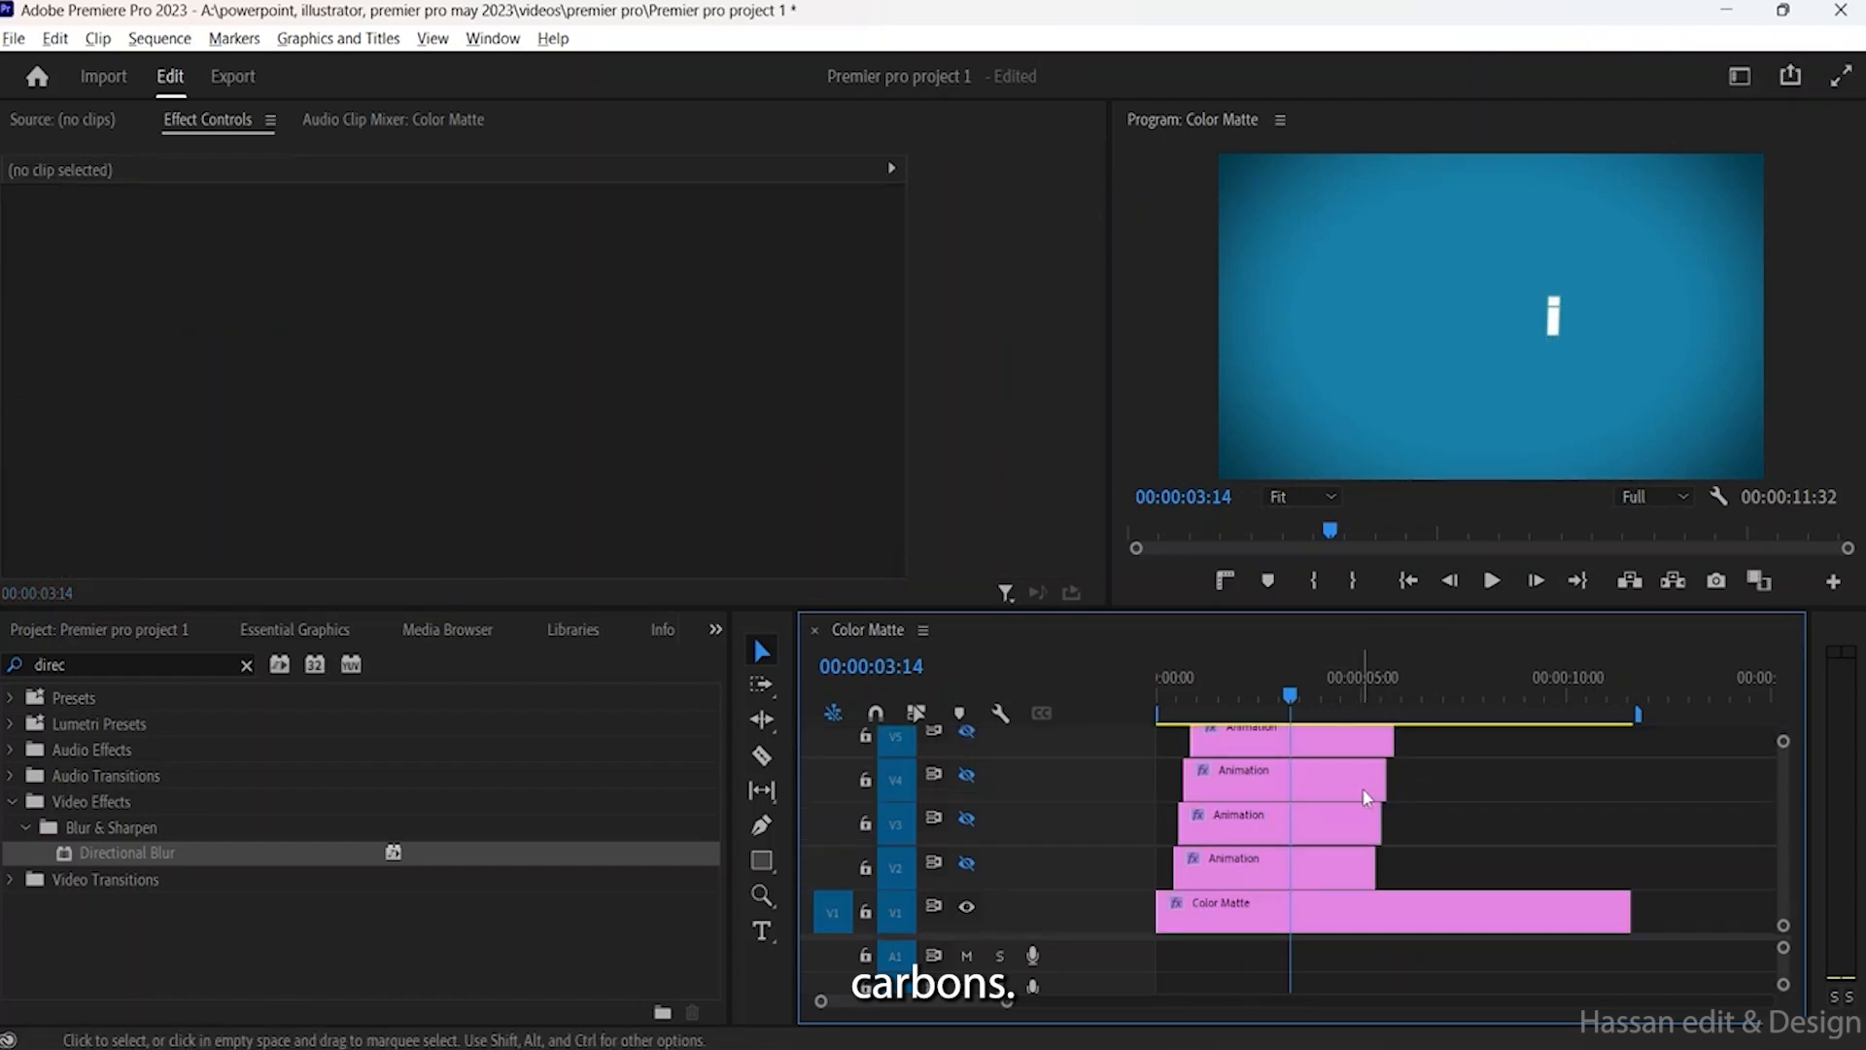
Step: Duplicate the V9 Animation clip onto track V10 with its start at 00:00:01:36, and hide track V9
{"action": "left_click_drag", "start_coordinate": [1785, 833], "coordinate": [1784, 769]}
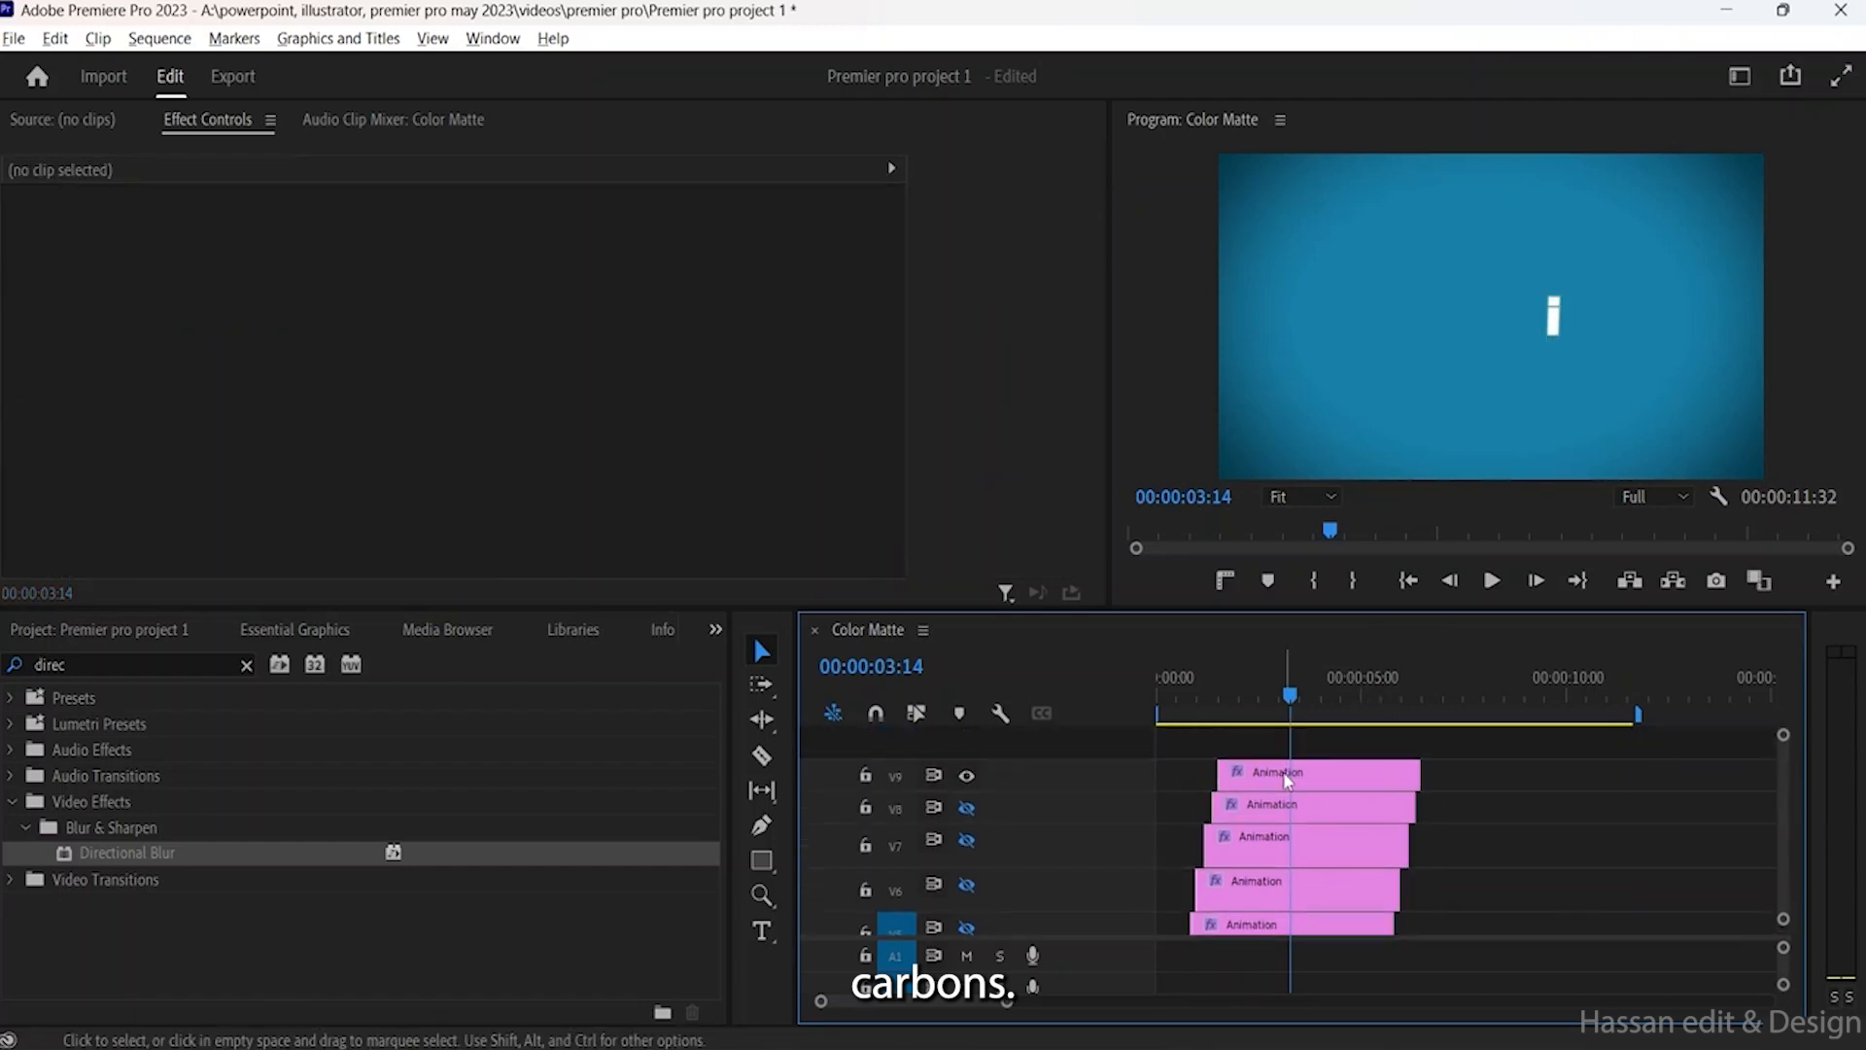
{"action": "left_click", "coordinate": [1331, 768]}
{"action": "left_click_drag", "start_coordinate": [1331, 763], "coordinate": [1341, 756]}
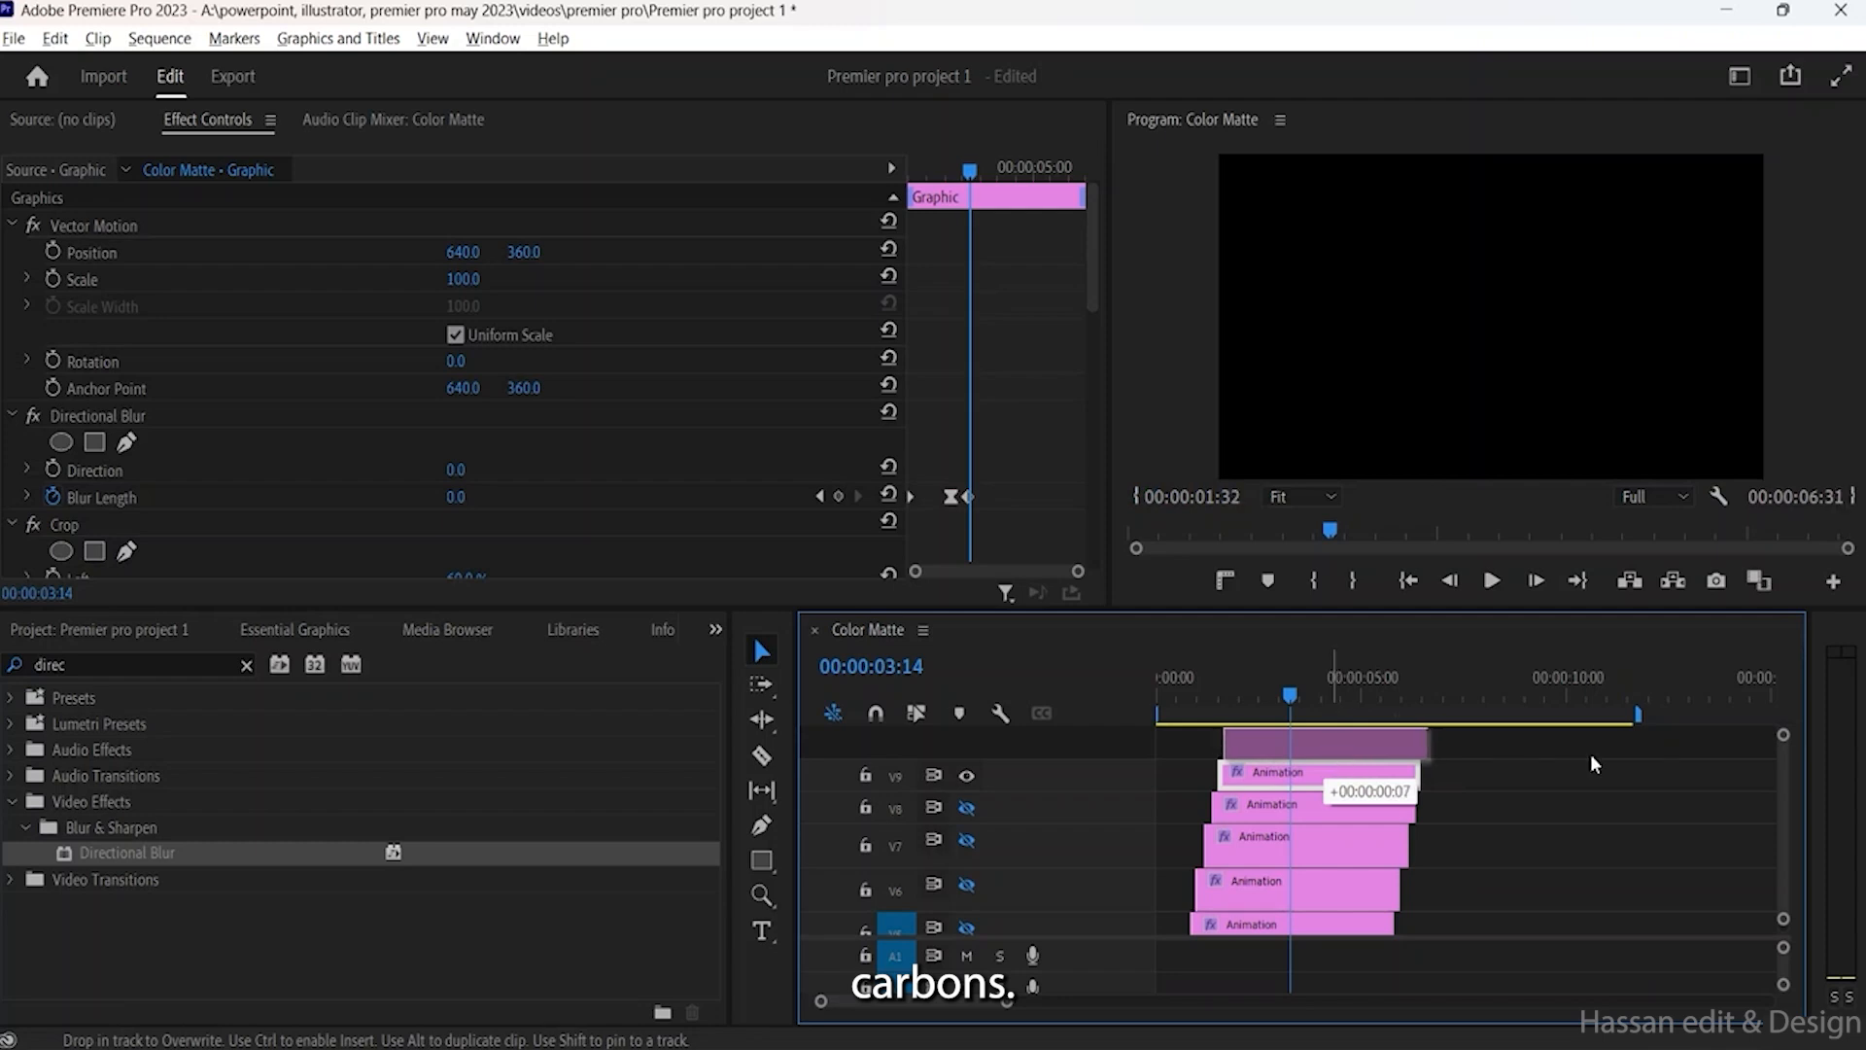
{"action": "scroll", "coordinate": [1788, 843], "scroll_direction": "up", "scroll_amount": 3}
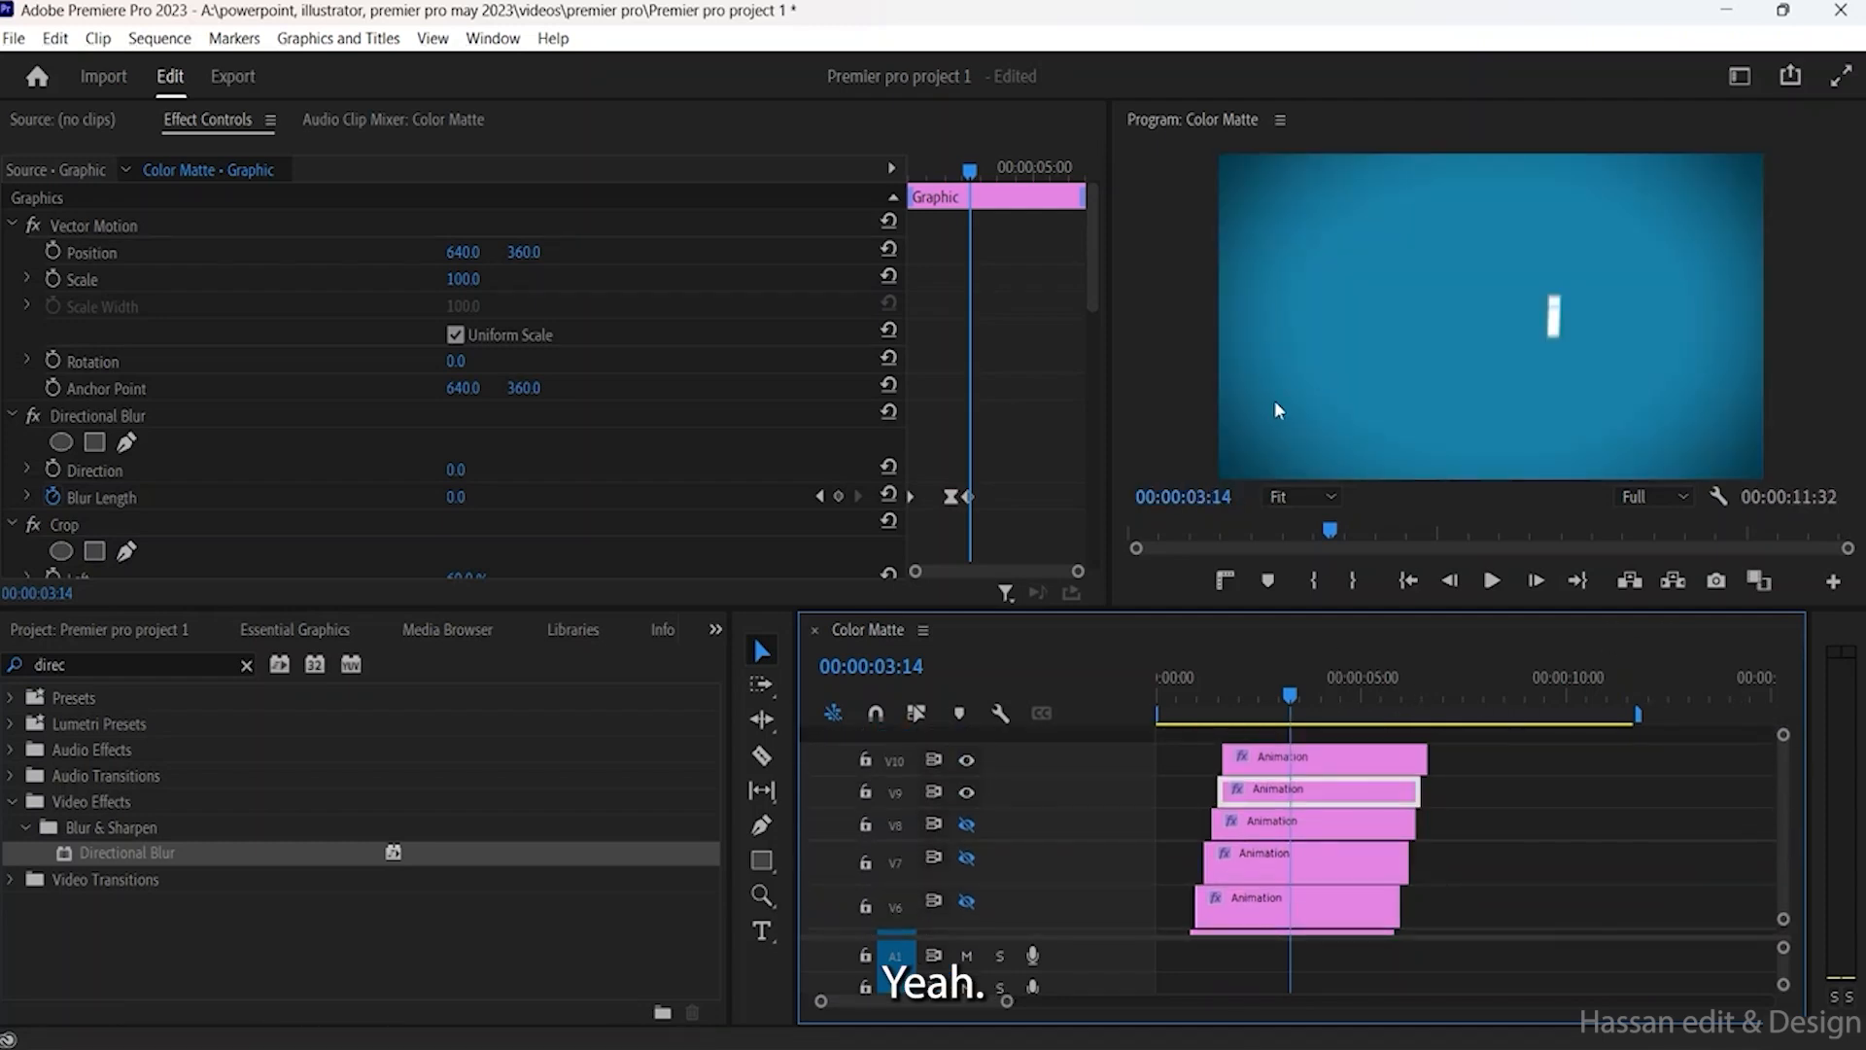
{"action": "left_click", "coordinate": [1314, 767]}
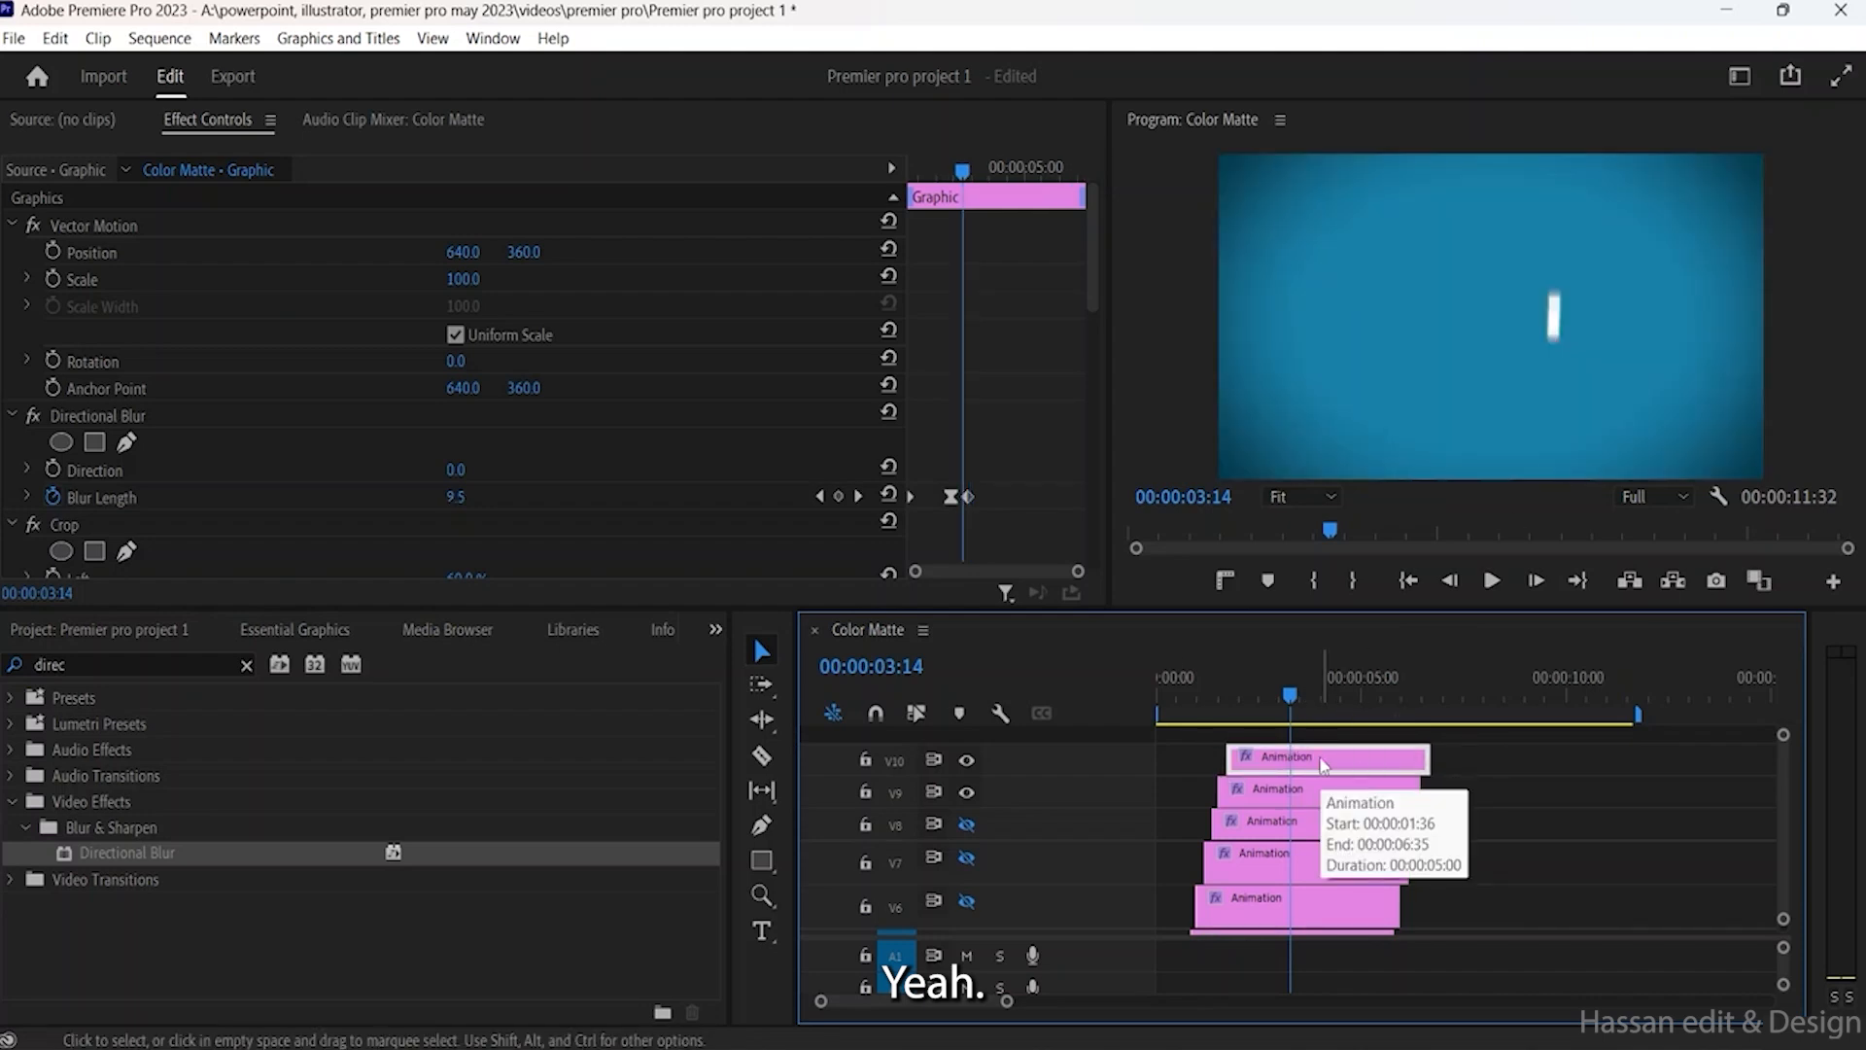
{"action": "left_click", "coordinate": [1322, 789]}
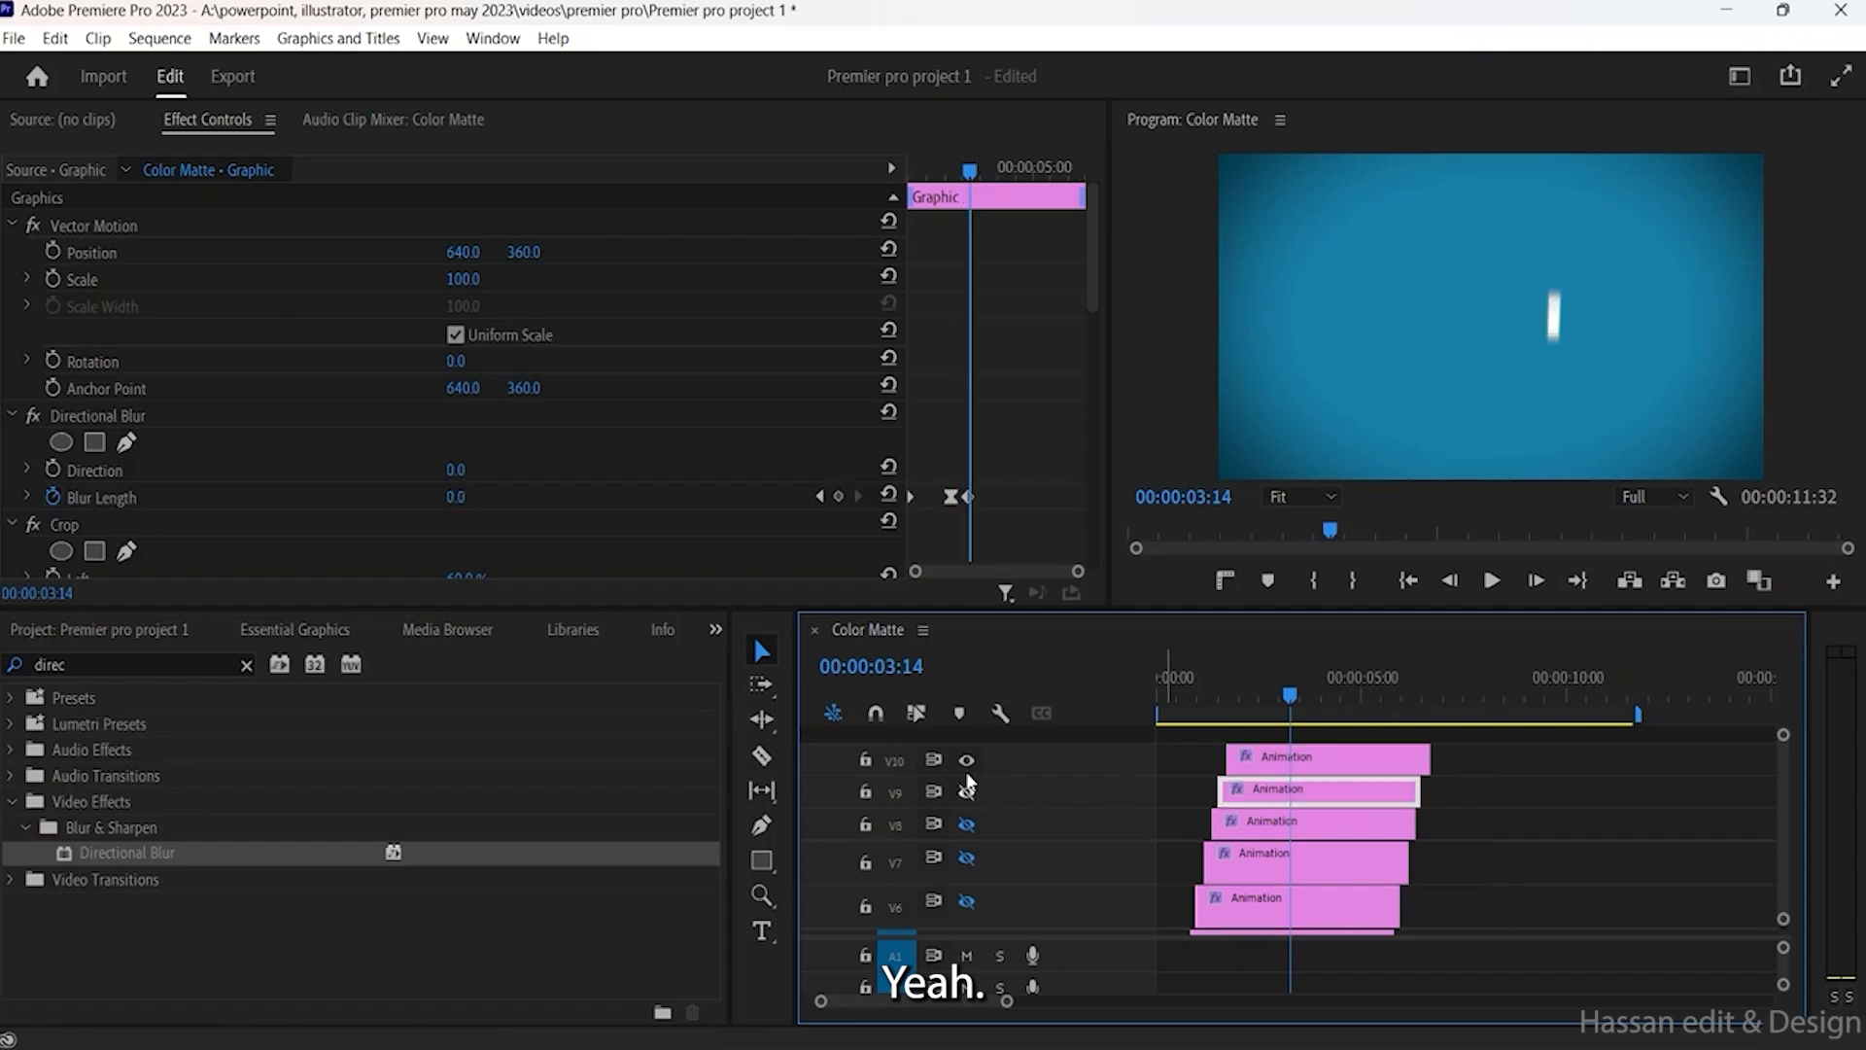
Step: Set the Crop Left value of the V10 Animation clip to 63%
{"action": "left_click", "coordinate": [1302, 758]}
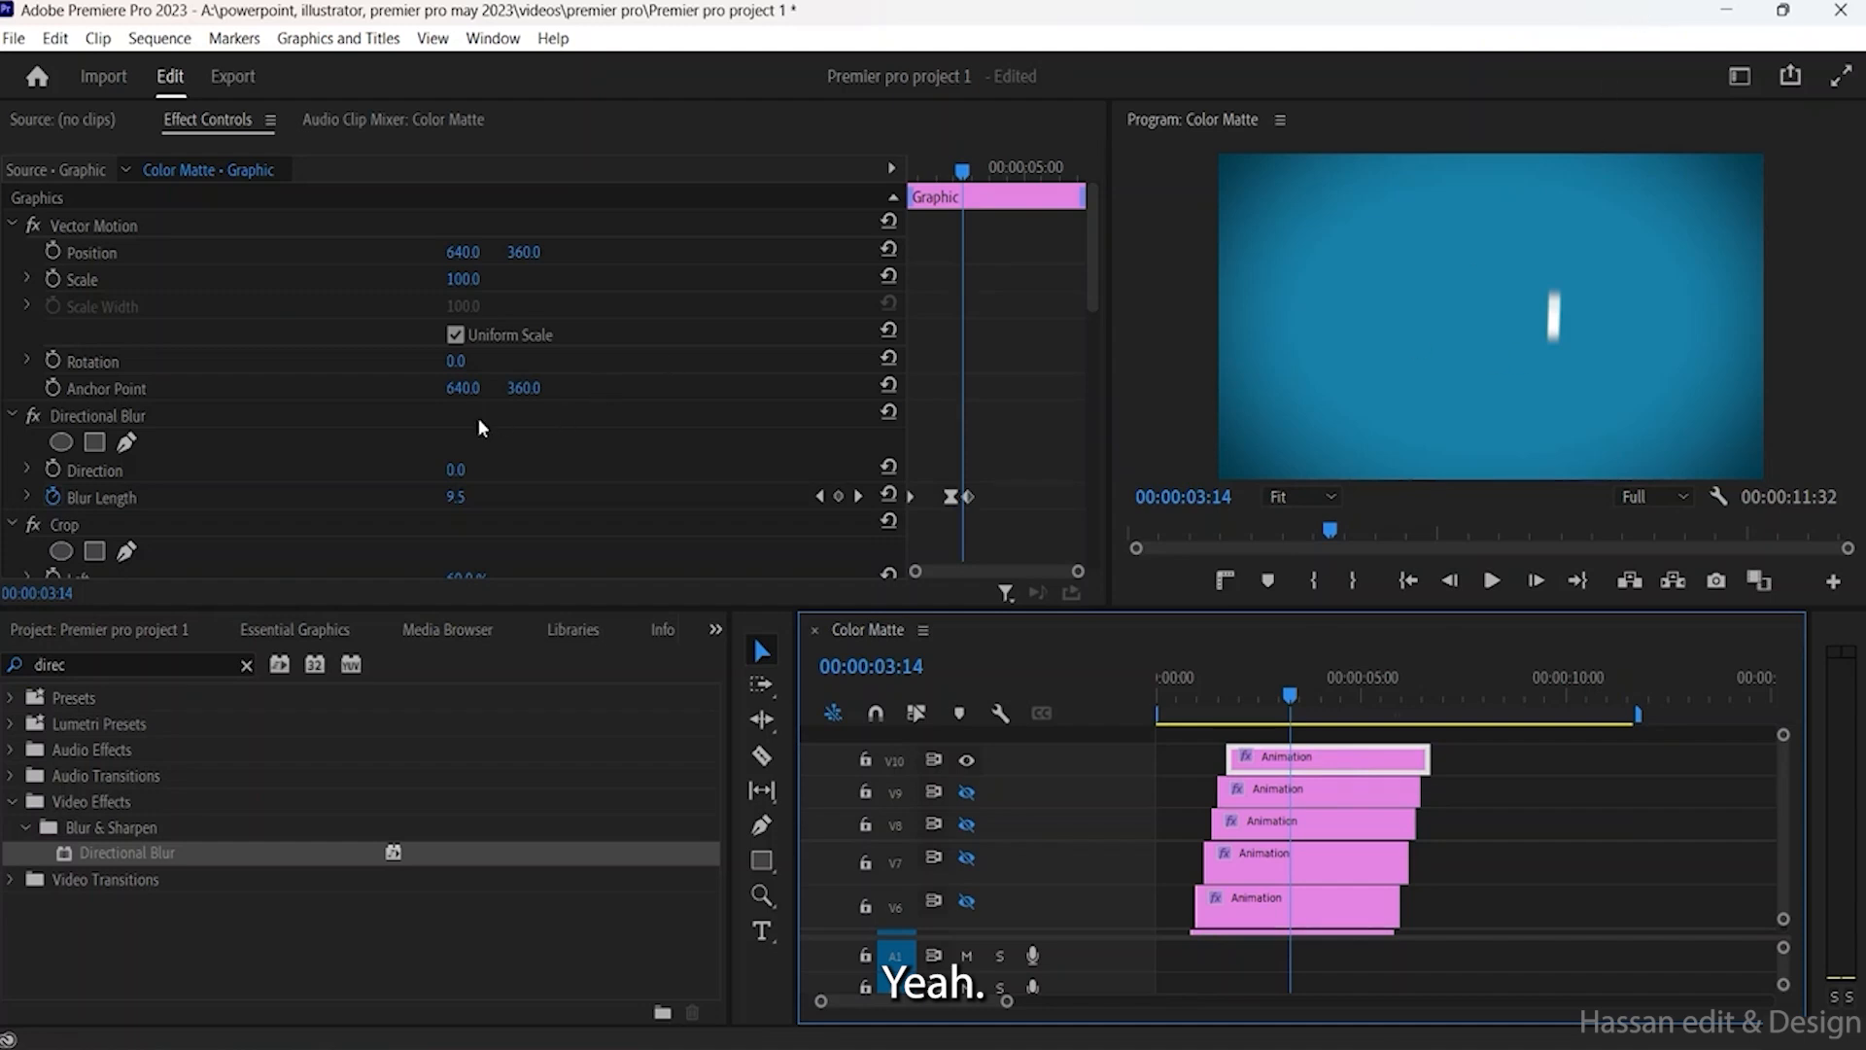
{"action": "scroll", "coordinate": [550, 449], "scroll_direction": "down", "scroll_amount": 8}
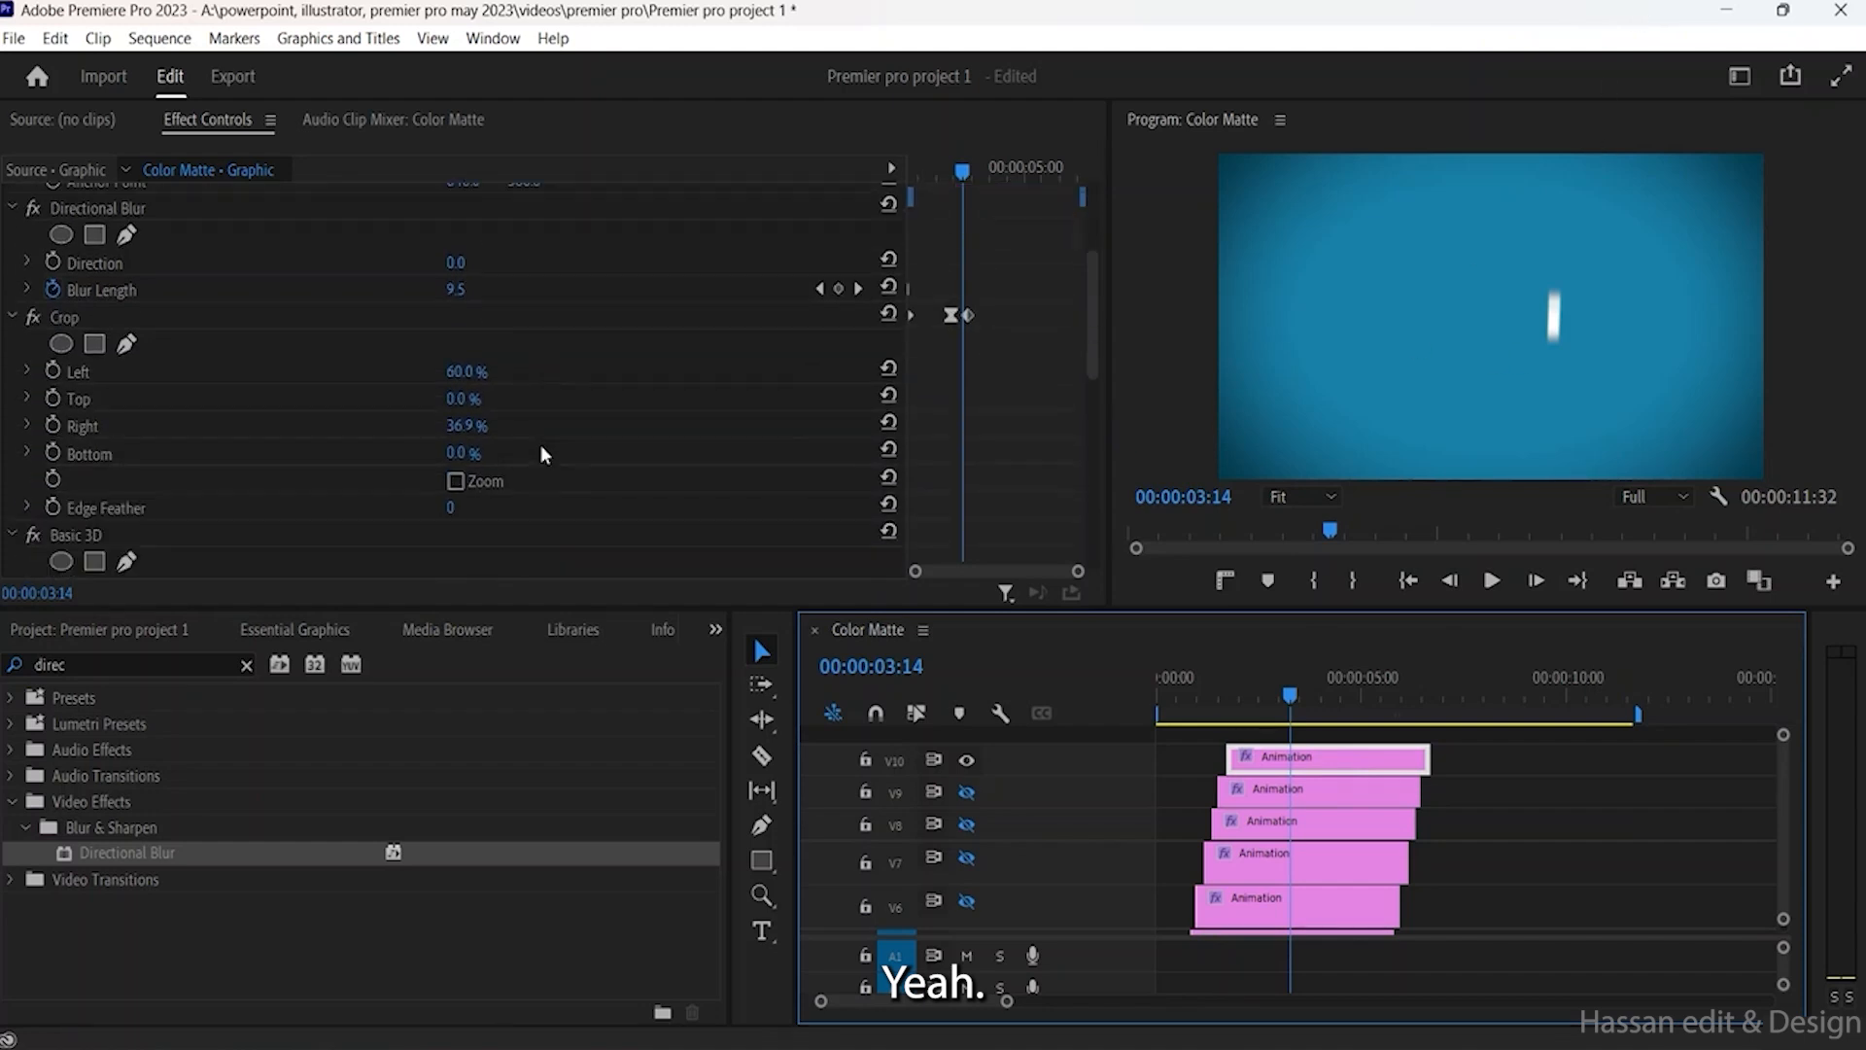
{"action": "scroll", "coordinate": [540, 447], "scroll_direction": "down", "scroll_amount": 2}
{"action": "scroll", "coordinate": [541, 447], "scroll_direction": "up", "scroll_amount": 4}
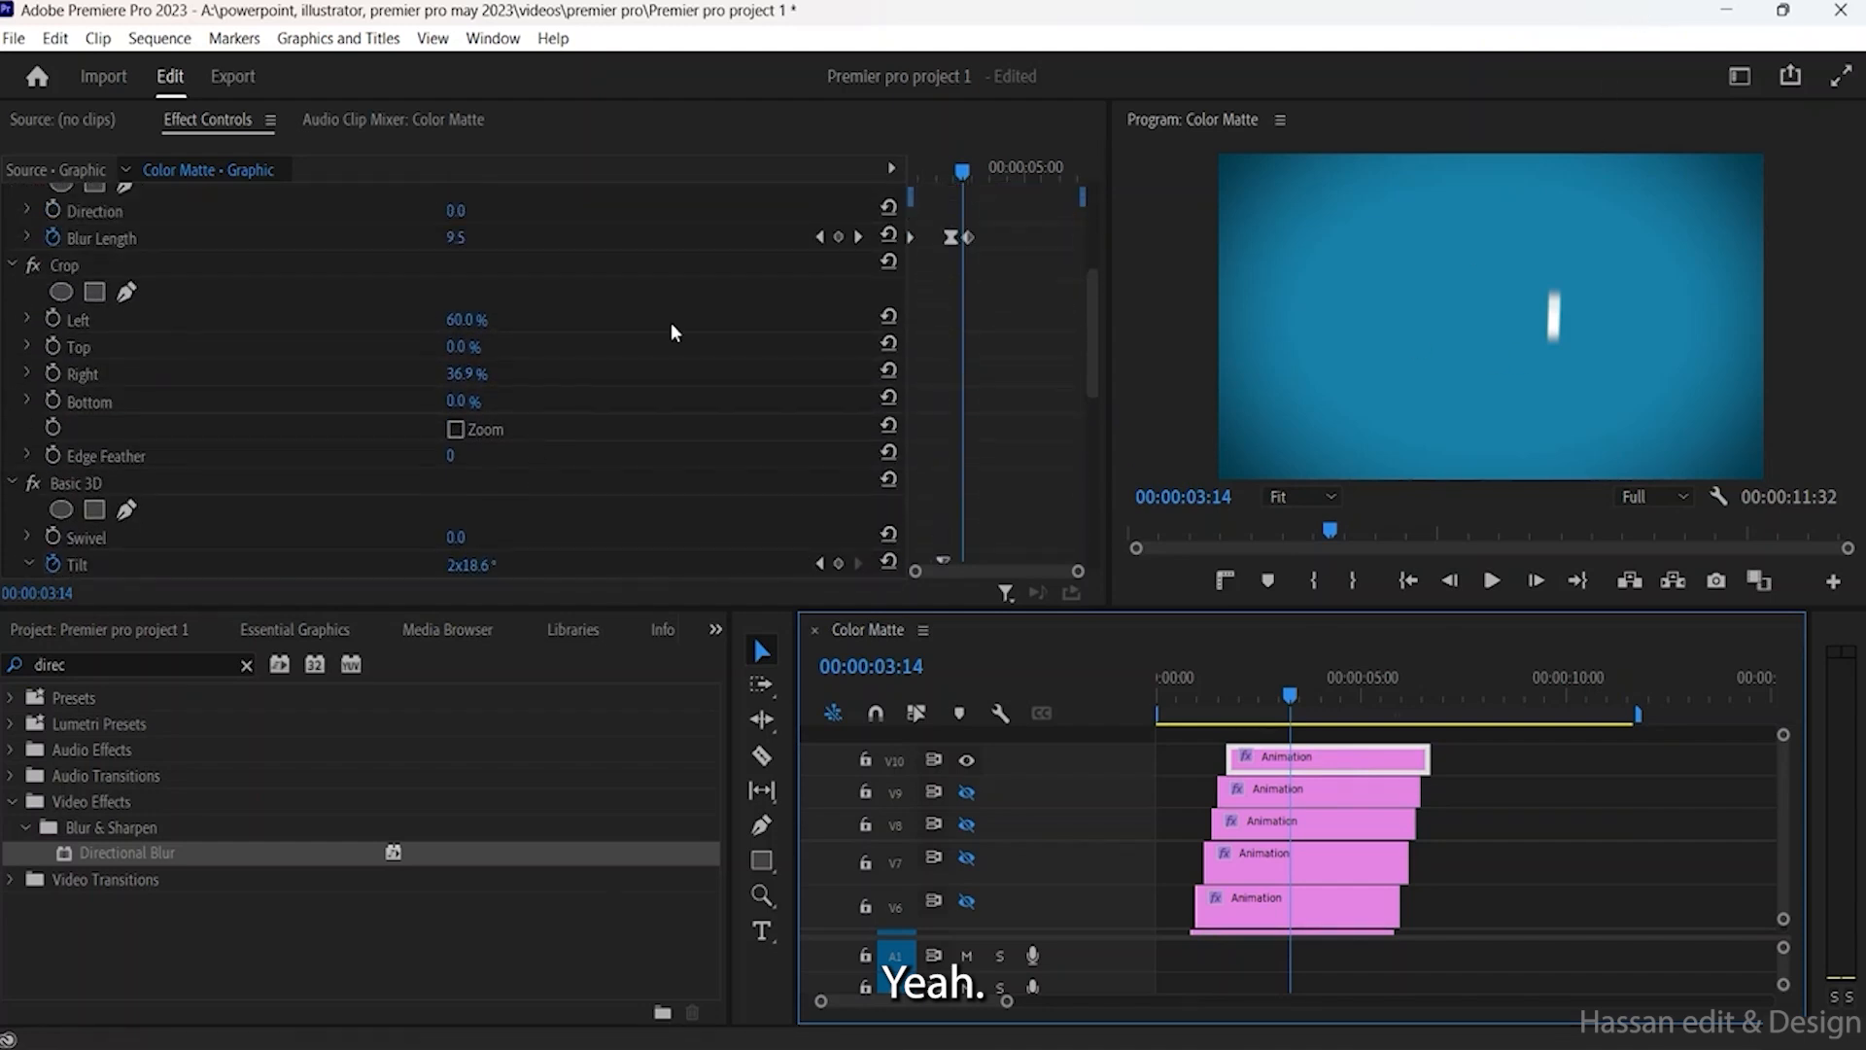
{"action": "scroll", "coordinate": [492, 389], "scroll_direction": "up", "scroll_amount": 1}
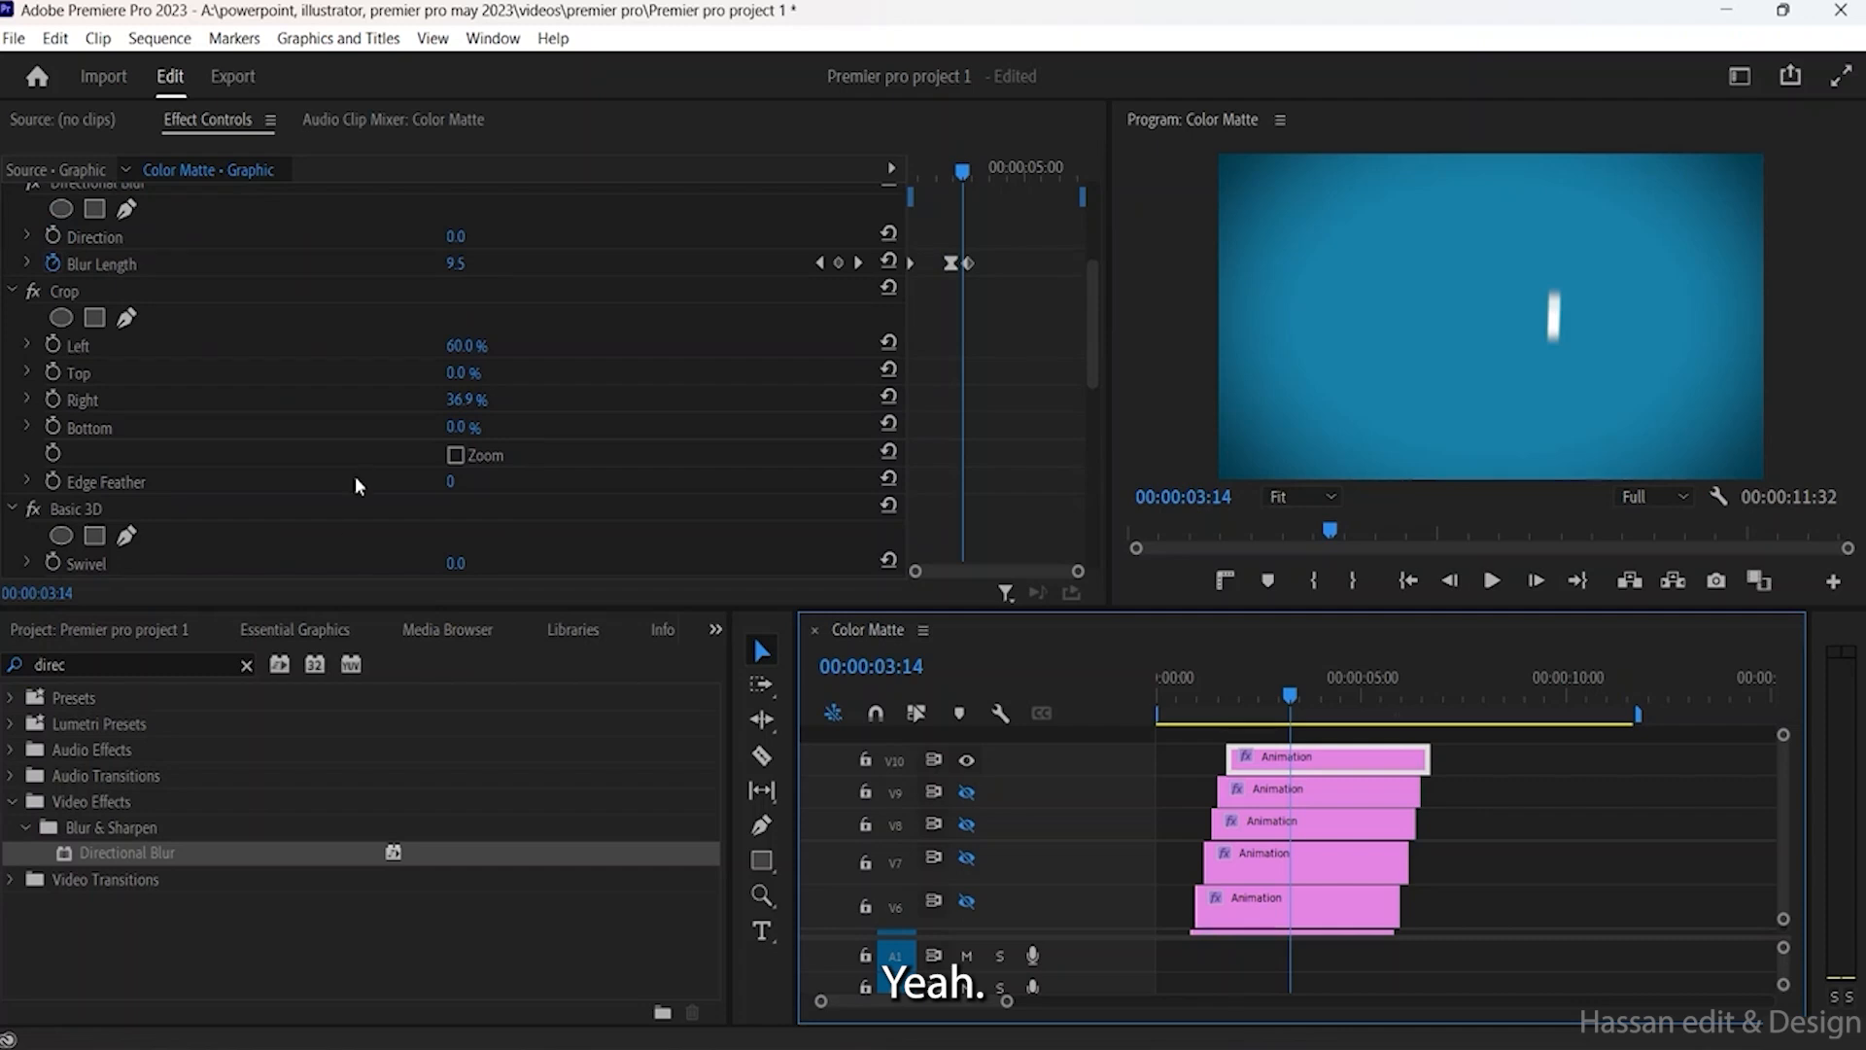
{"action": "scroll", "coordinate": [470, 439], "scroll_direction": "up", "scroll_amount": 2}
{"action": "left_click_drag", "start_coordinate": [462, 397], "coordinate": [544, 398]}
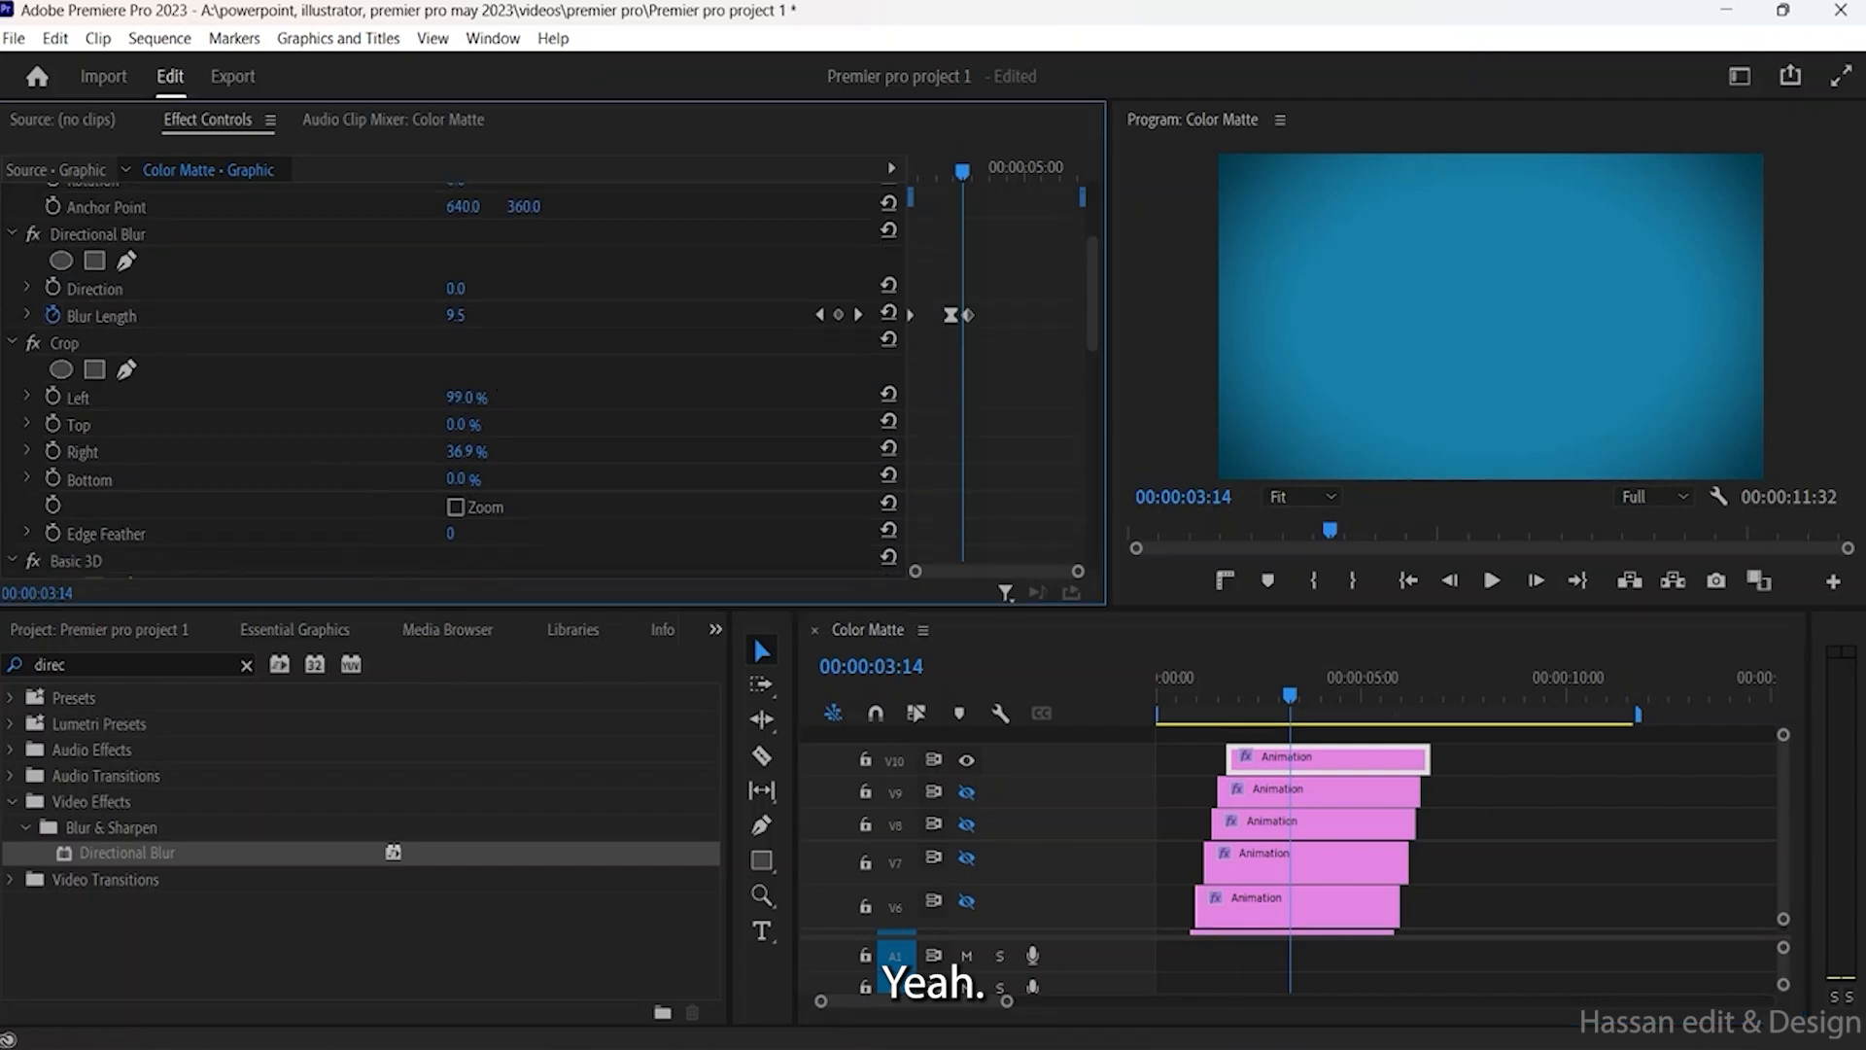
{"action": "left_click", "coordinate": [466, 424]}
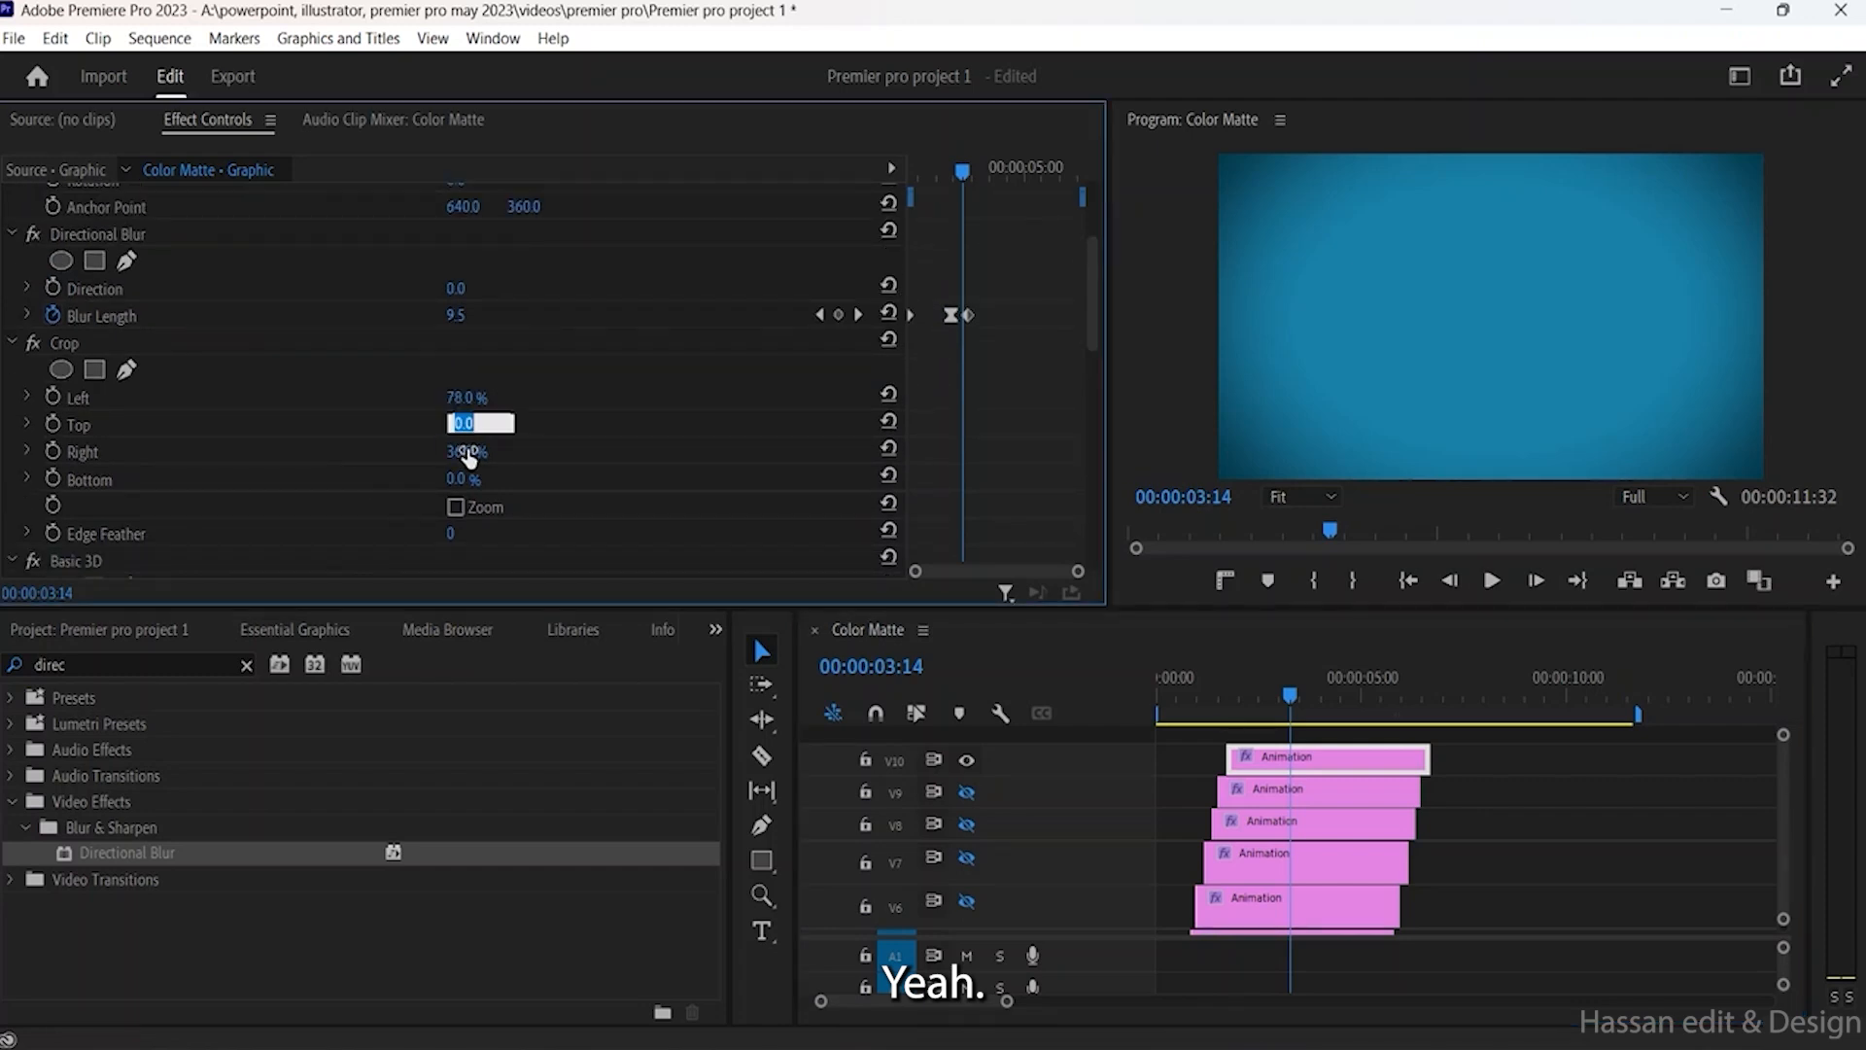
{"action": "left_click_drag", "start_coordinate": [468, 454], "coordinate": [437, 400]}
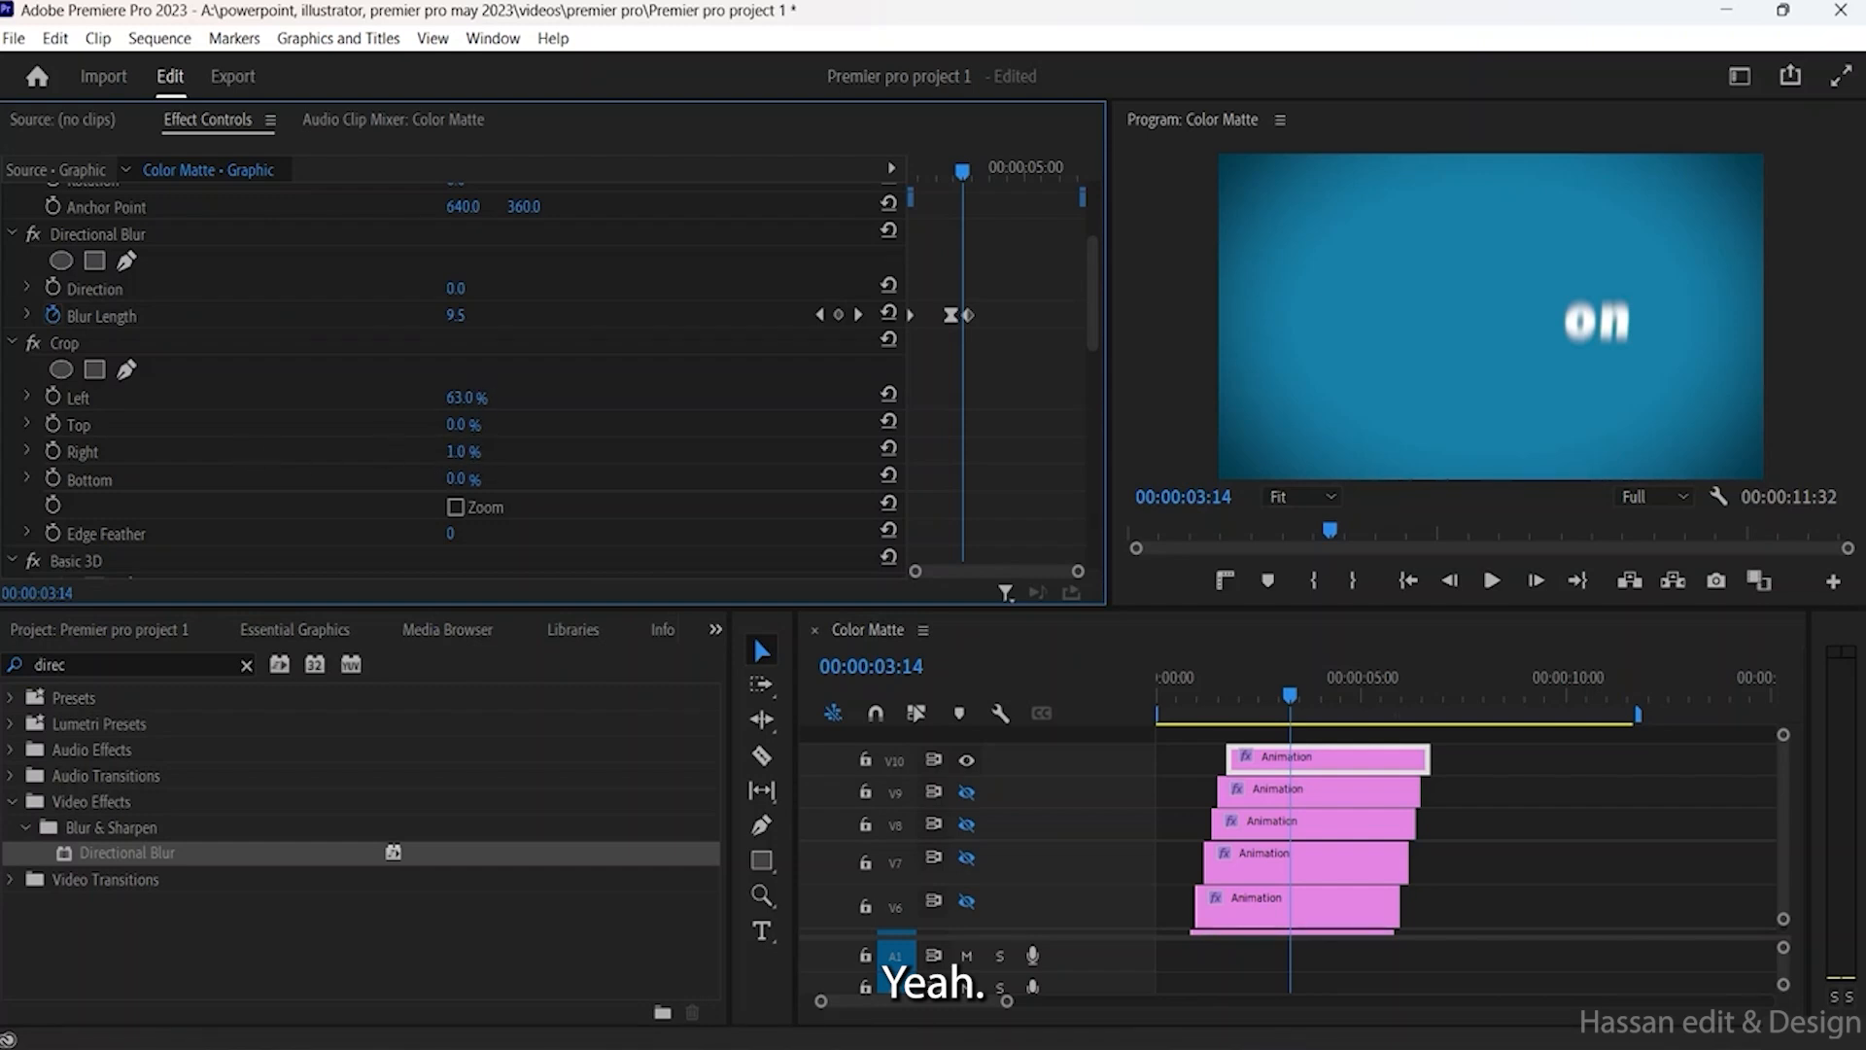
Step: Set the V10 clip's Crop Right to 30.2% to isolate the letter o
{"action": "mouse_move", "coordinate": [463, 451]}
{"action": "left_mouse_down"}
{"action": "mouse_move", "coordinate": [506, 451]}
{"action": "mouse_move", "coordinate": [481, 452]}
{"action": "left_mouse_up"}
{"action": "left_click", "coordinate": [470, 450]}
{"action": "left_click", "coordinate": [470, 450]}
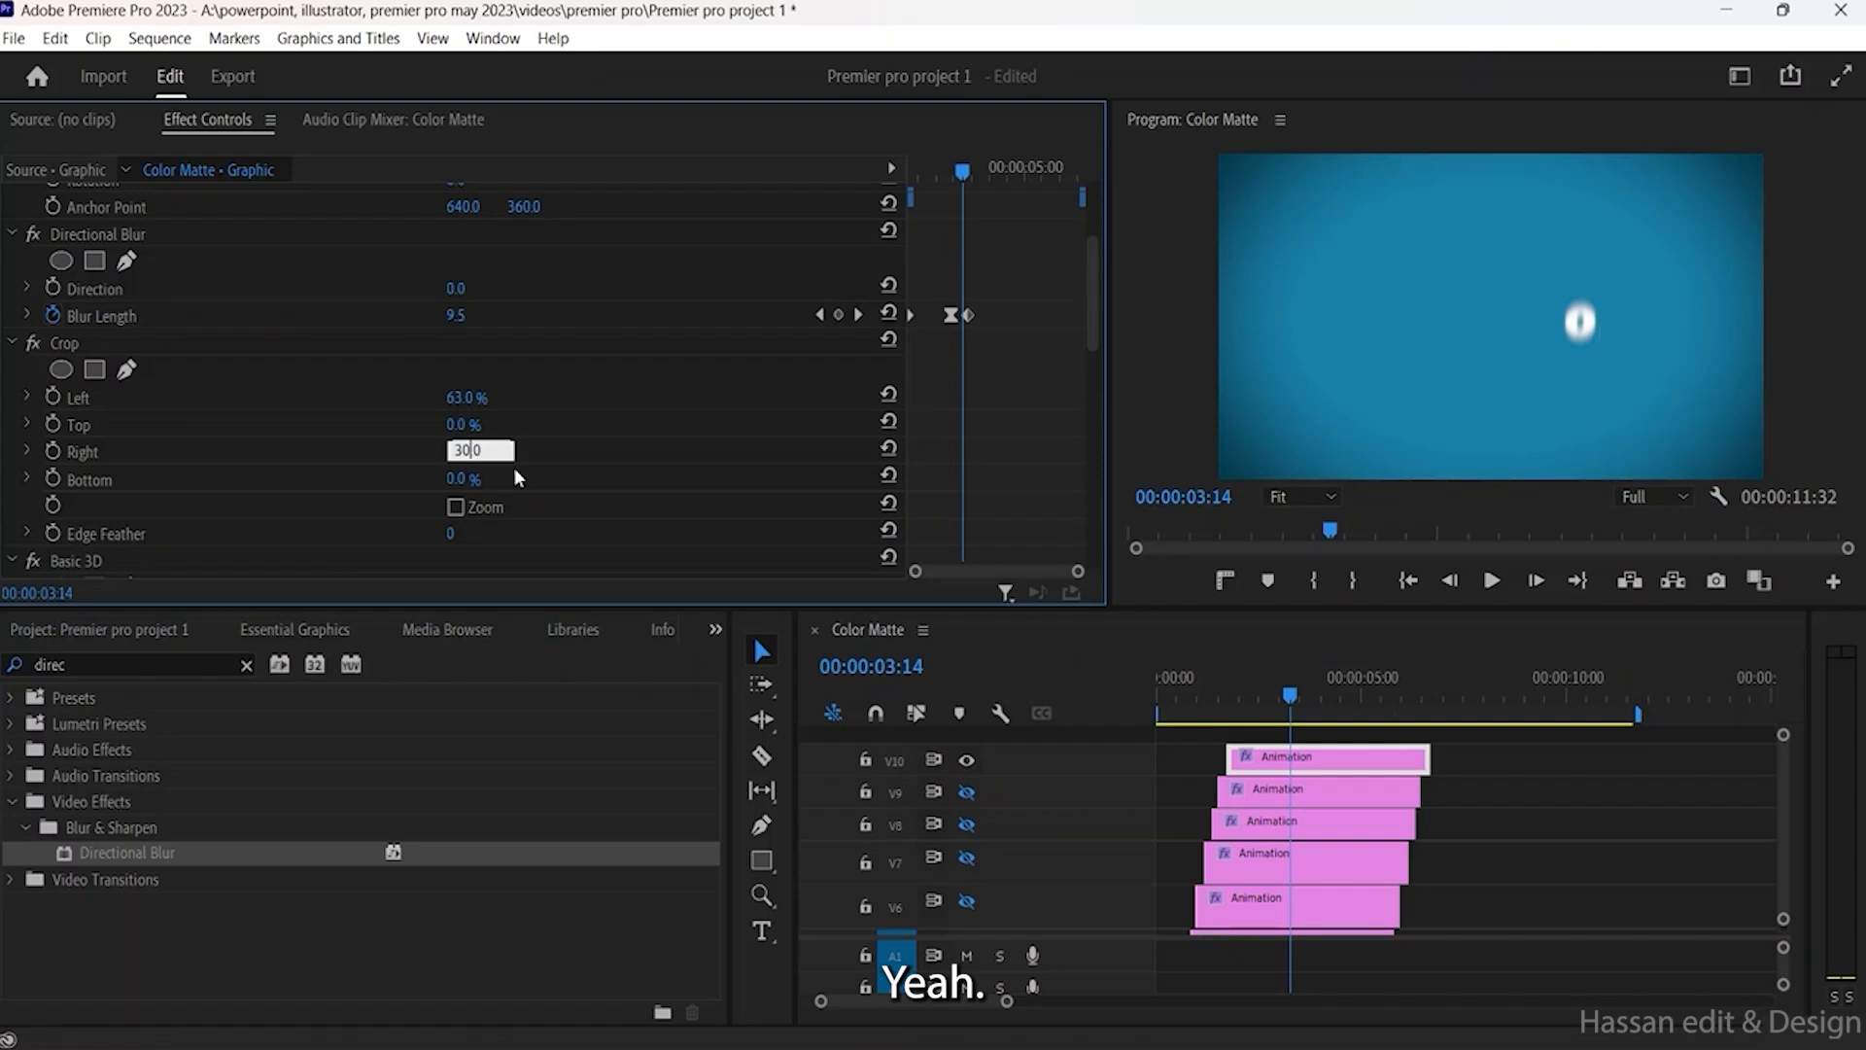
{"action": "key", "text": "Delete"}
{"action": "key", "text": "Delete"}
{"action": "type", "text": ".2"}
{"action": "key", "text": "Return"}
Step: Duplicate the V10 Animation clip onto track V11 with a slightly later start
{"action": "left_click", "coordinate": [1483, 761]}
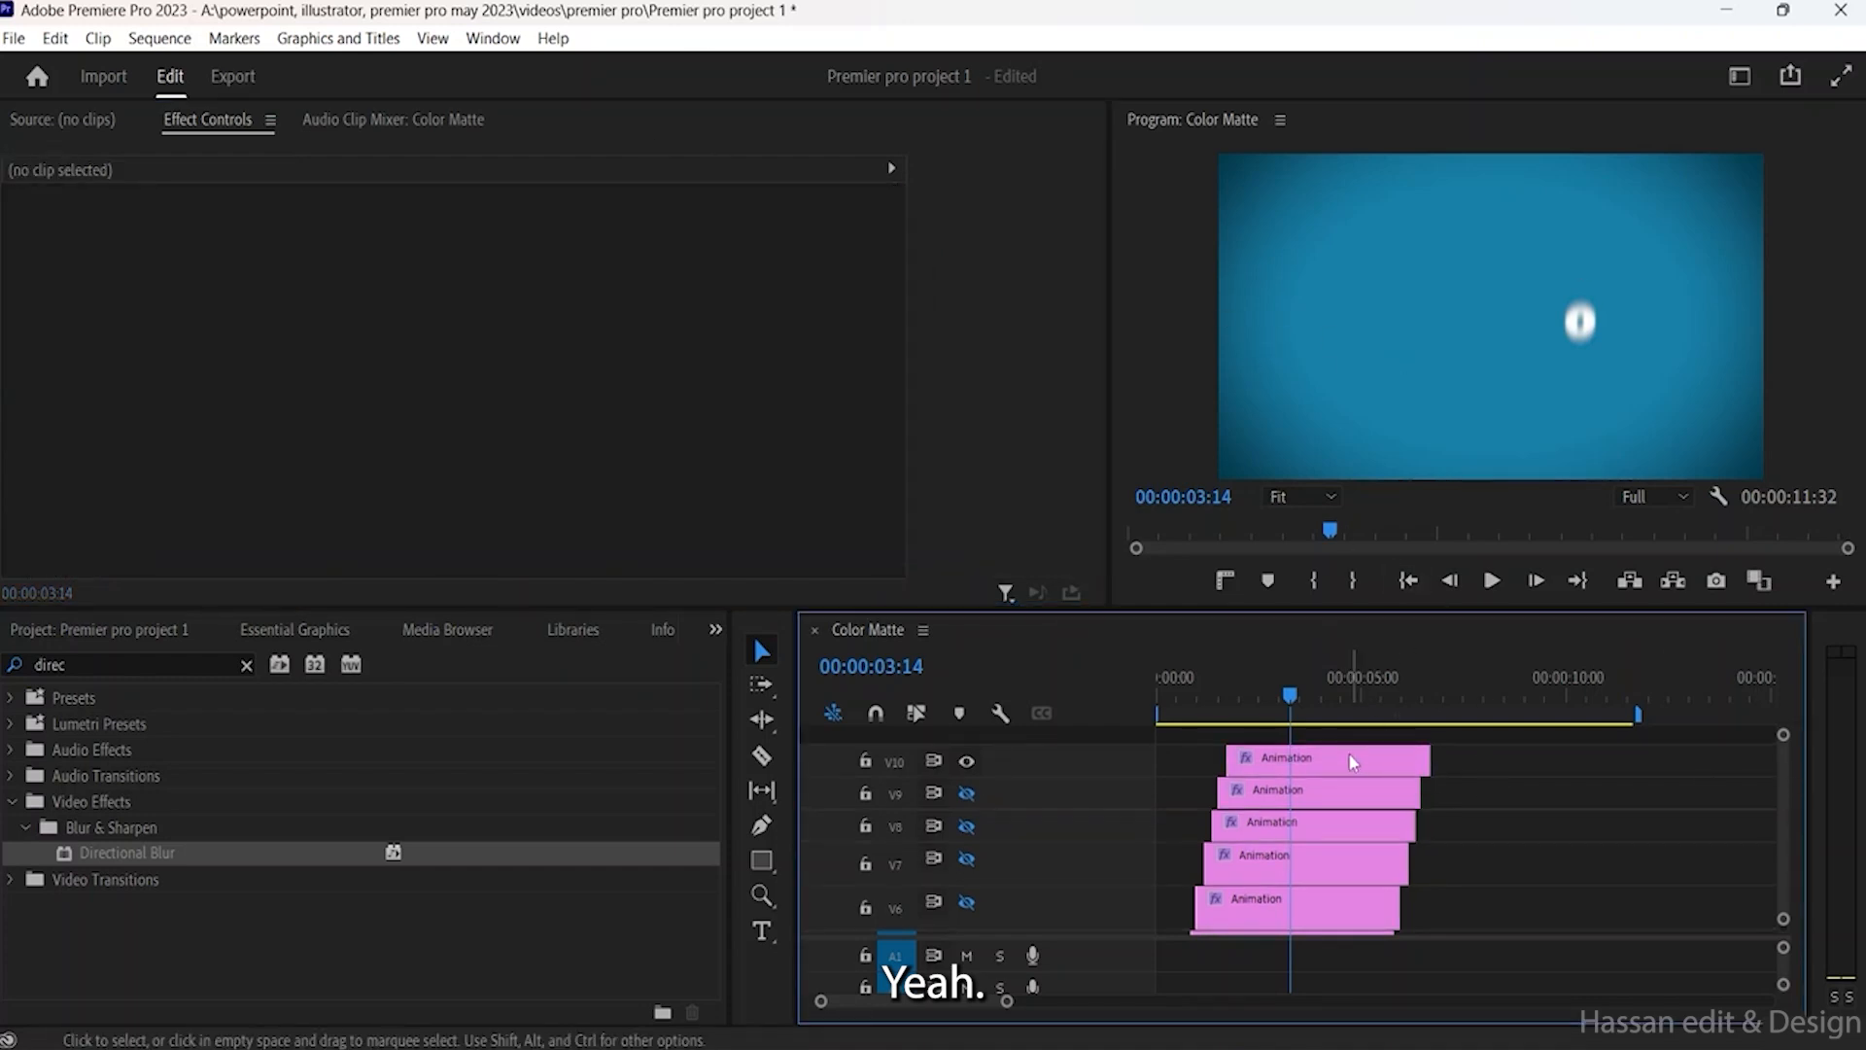
{"action": "left_click_drag", "start_coordinate": [1351, 754], "coordinate": [1359, 745]}
{"action": "scroll", "coordinate": [1541, 818], "scroll_direction": "down", "scroll_amount": 3}
{"action": "scroll", "coordinate": [1786, 828], "scroll_direction": "up", "scroll_amount": 3}
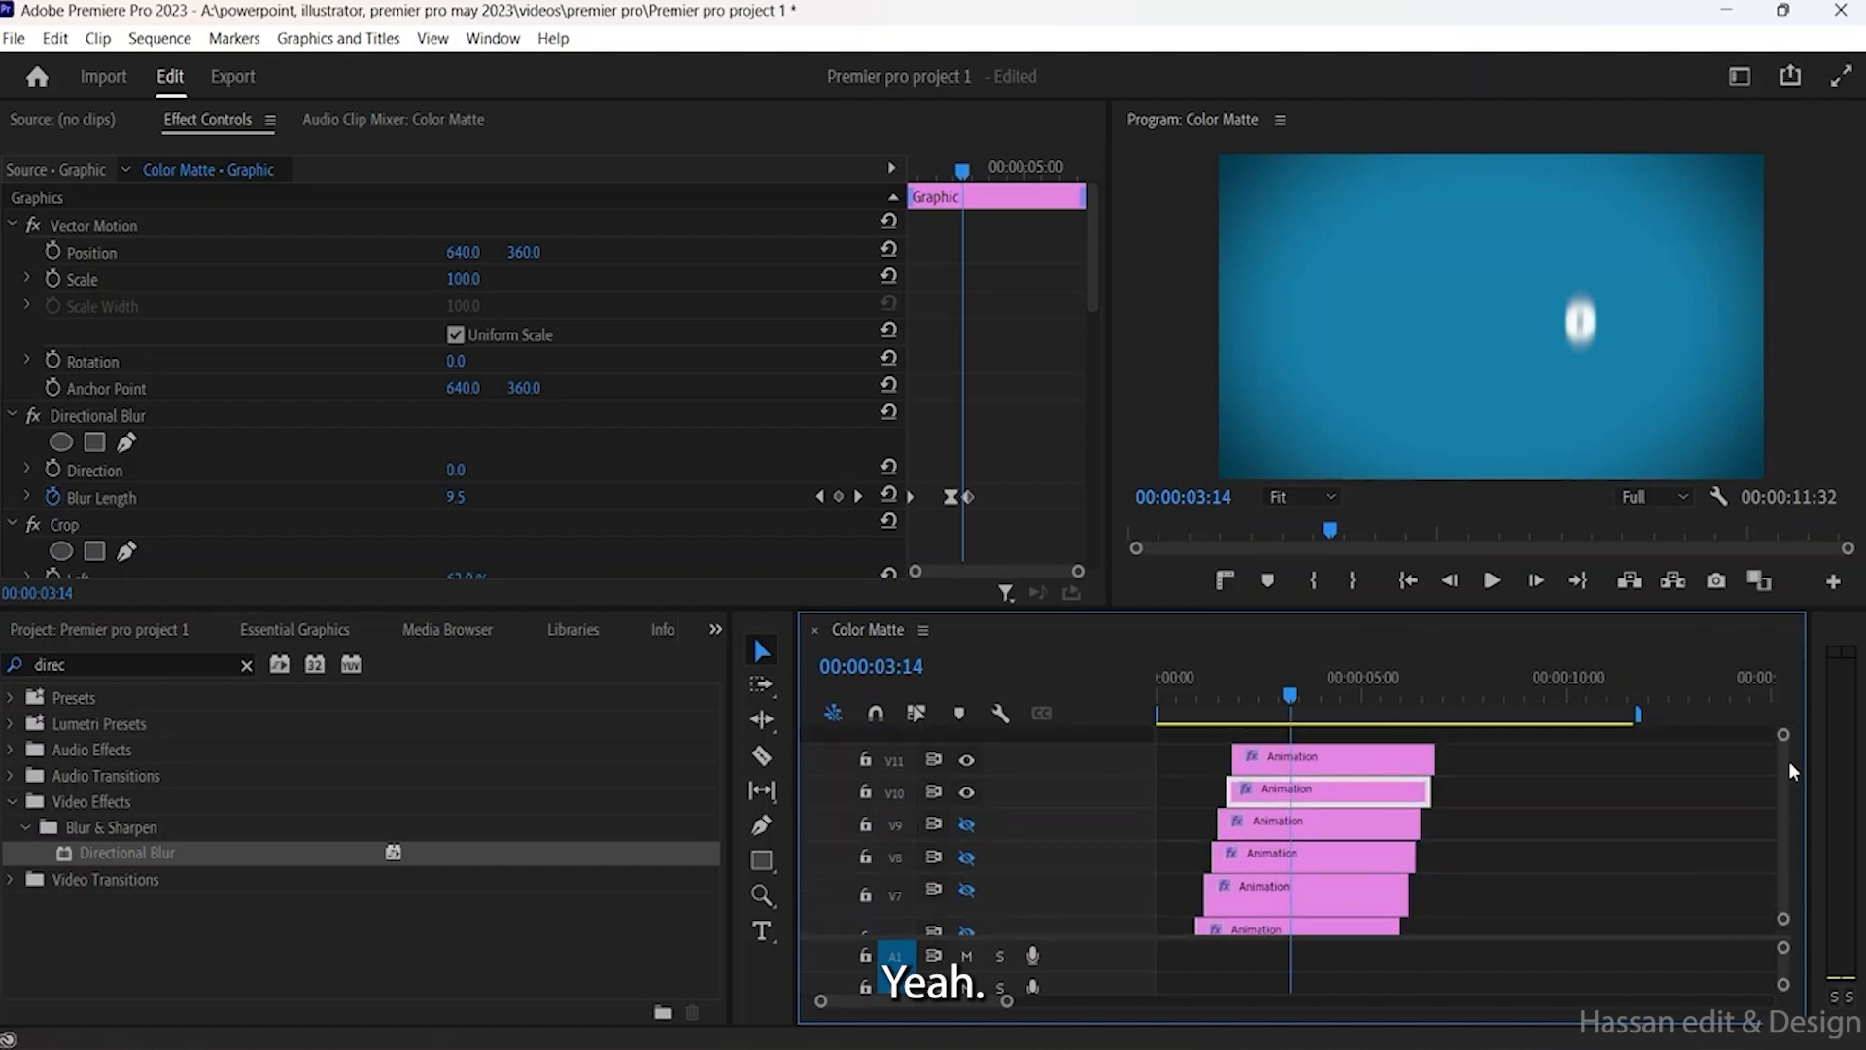
Step: Set the V11 clip's Crop Right to 20.2% and raise its Crop Left past the letter o to frame the letter n
{"action": "left_click", "coordinate": [1298, 763]}
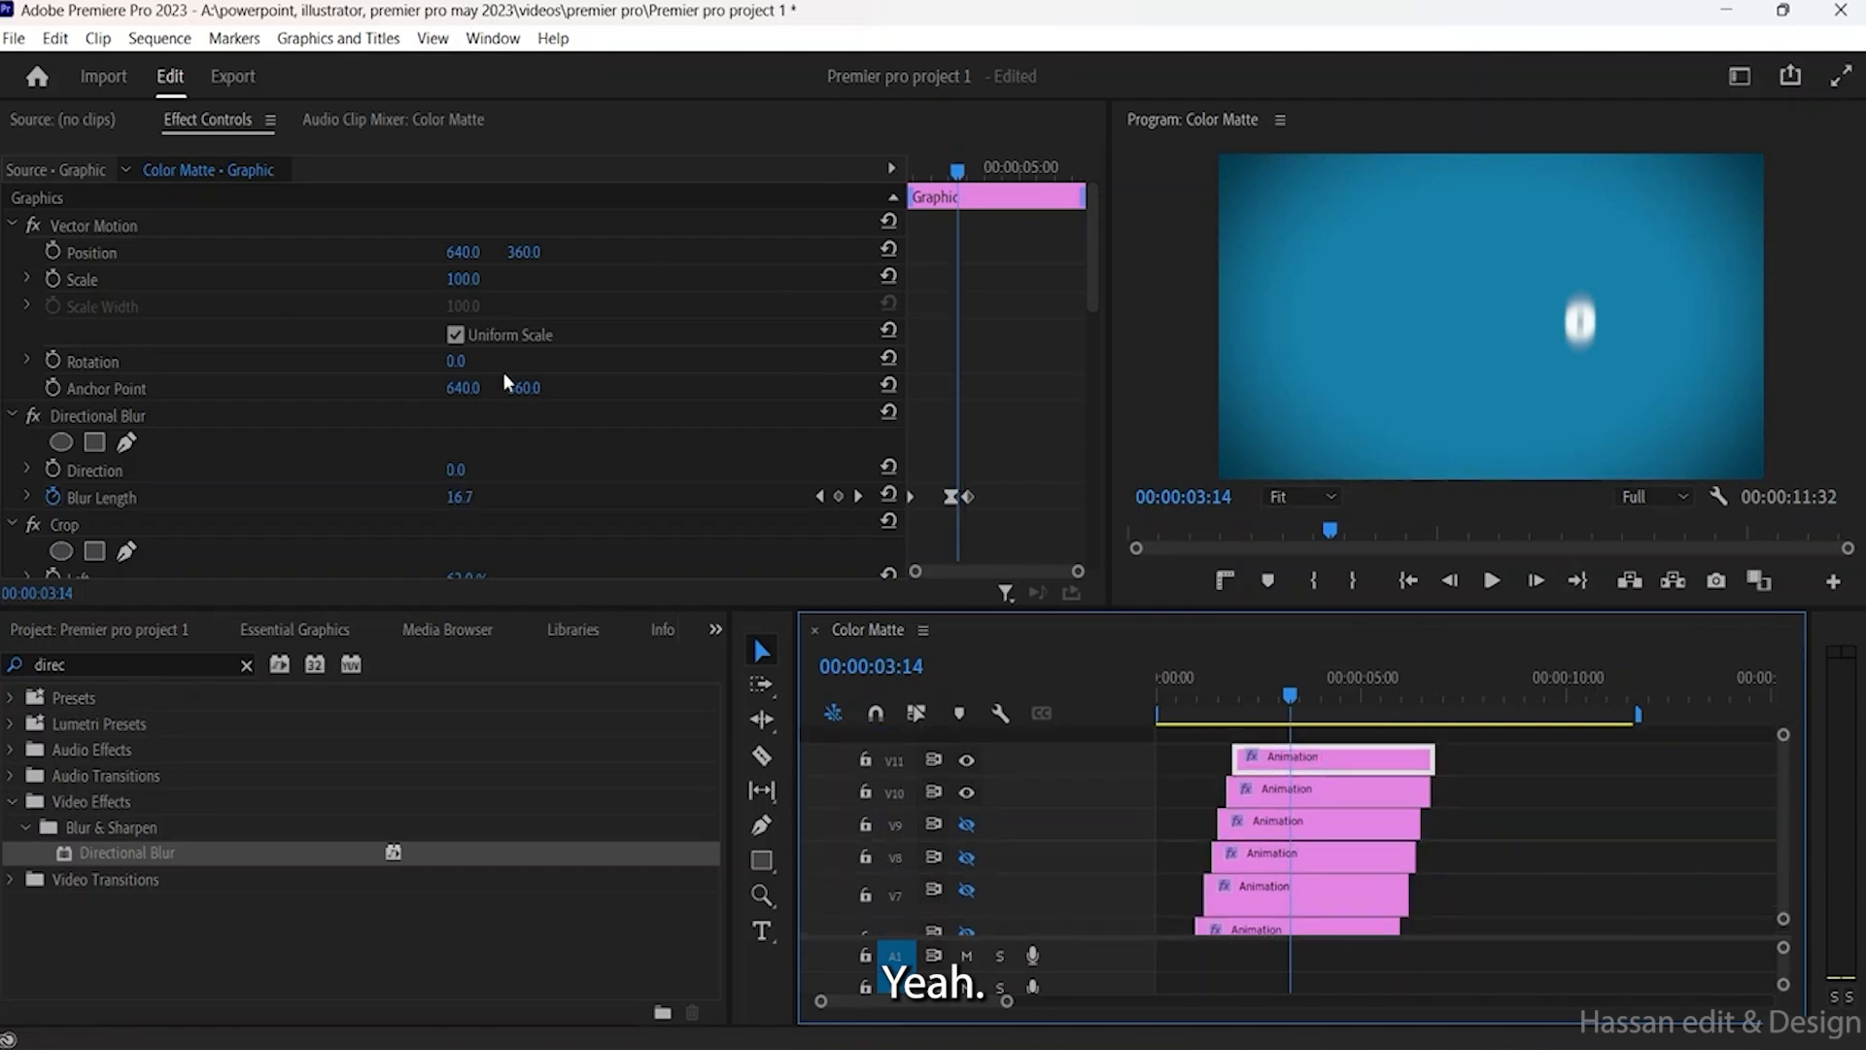
{"action": "scroll", "coordinate": [504, 375], "scroll_direction": "down", "scroll_amount": 6}
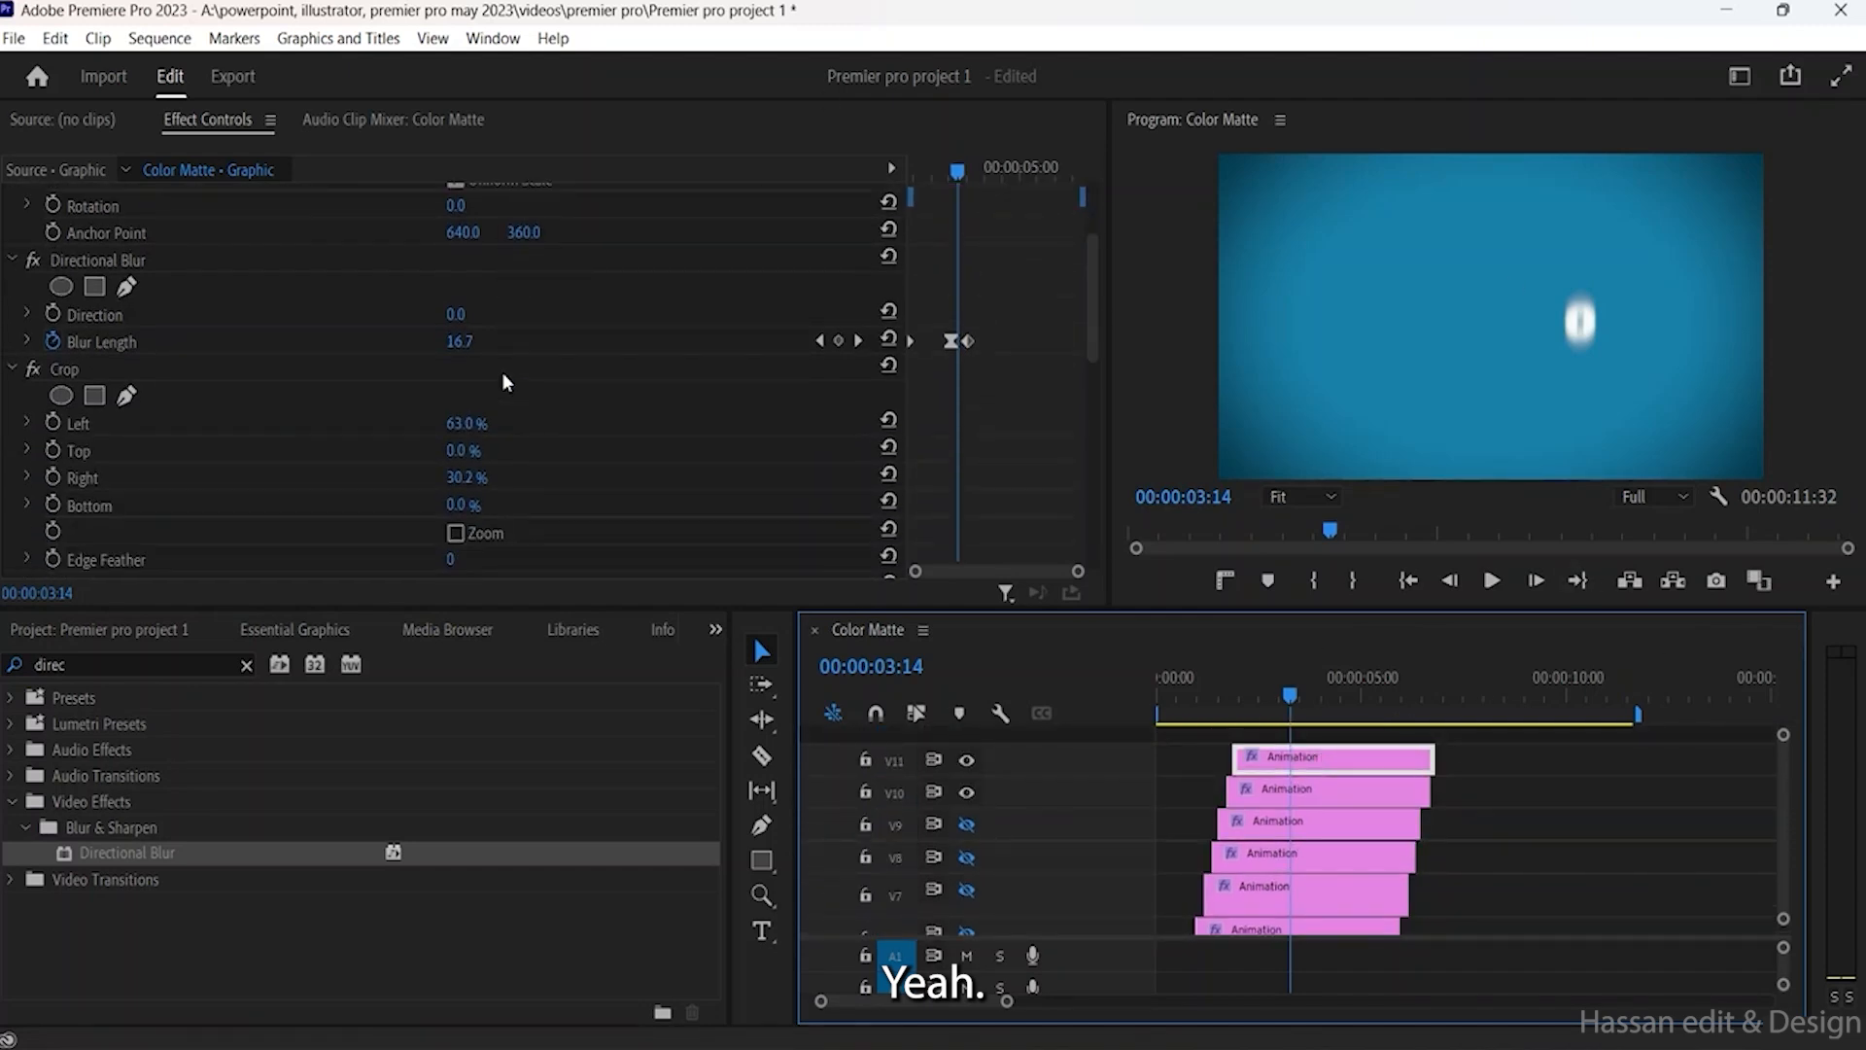
{"action": "scroll", "coordinate": [502, 371], "scroll_direction": "down", "scroll_amount": 3}
{"action": "scroll", "coordinate": [501, 371], "scroll_direction": "up", "scroll_amount": 3}
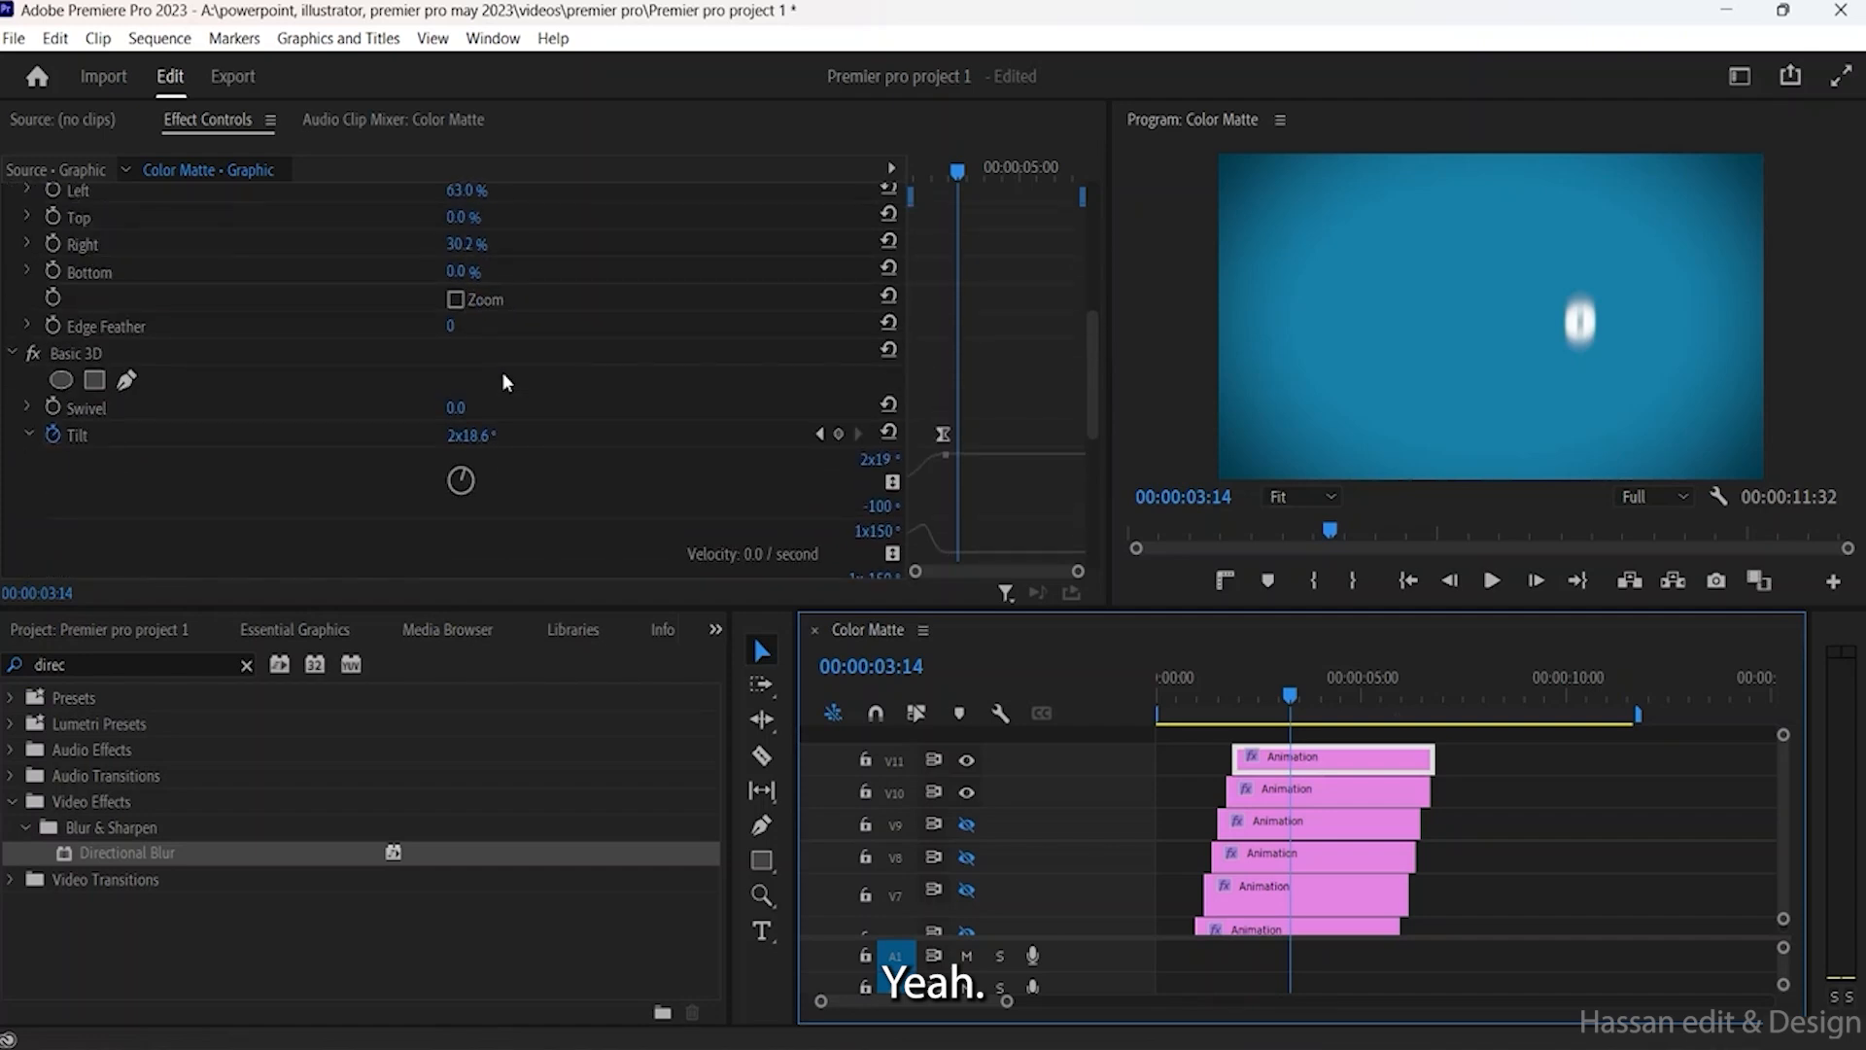
{"action": "left_click_drag", "start_coordinate": [463, 296], "coordinate": [495, 268]}
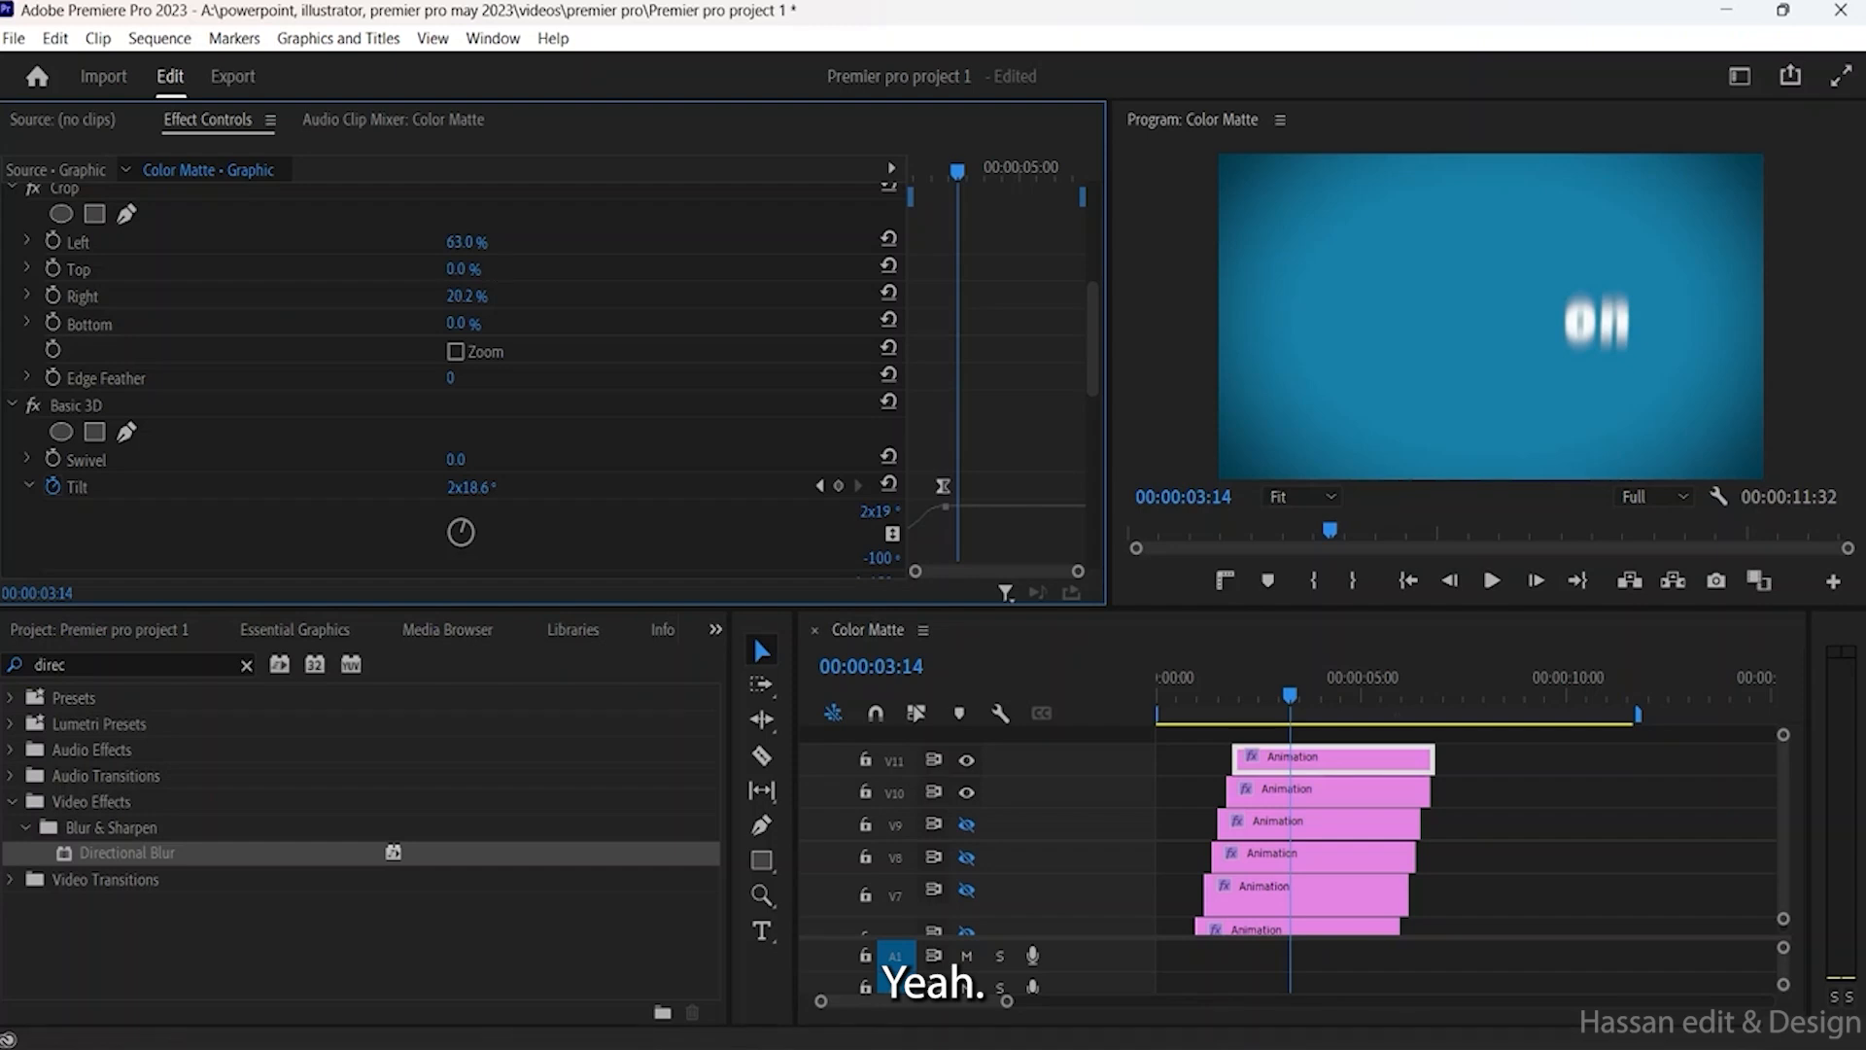
{"action": "left_click_drag", "start_coordinate": [467, 241], "coordinate": [480, 241]}
Step: Hide track V10 and preview the V11 clip to check that only the letter n is framed
{"action": "left_click", "coordinate": [1273, 792]}
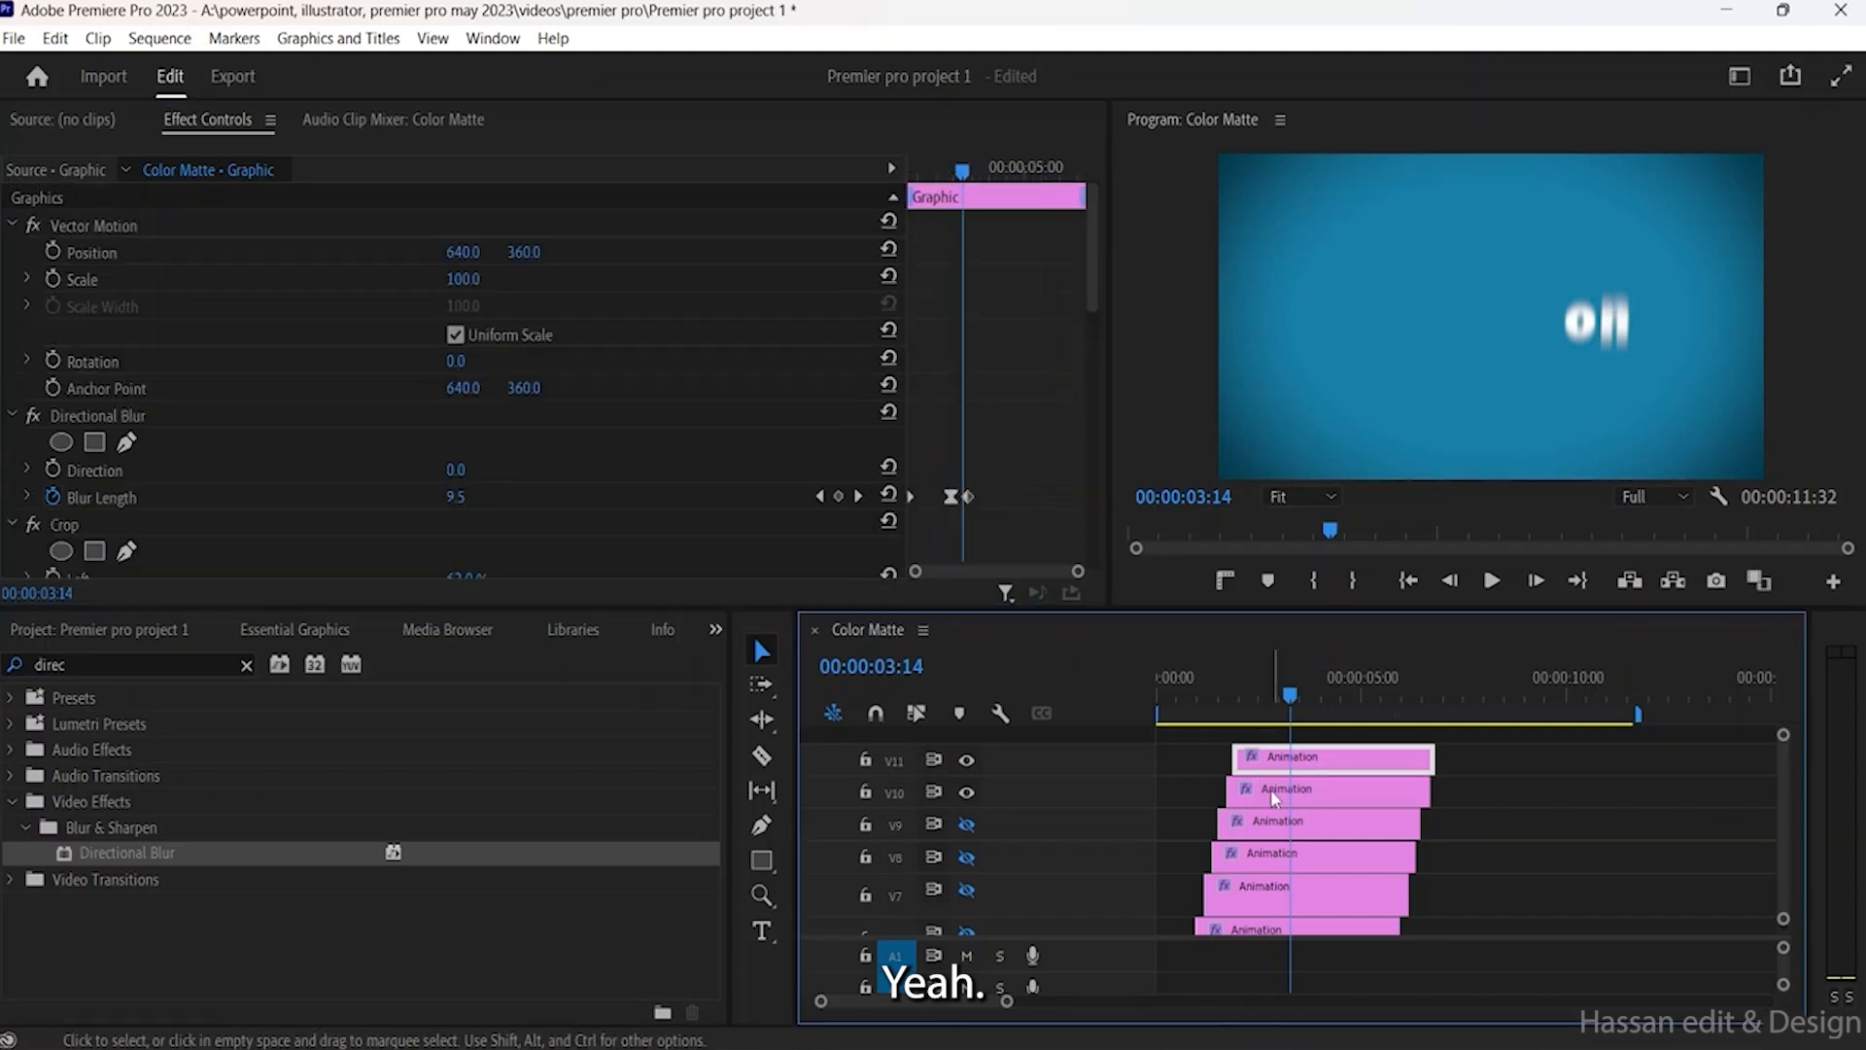
{"action": "left_click", "coordinate": [966, 792]}
{"action": "key", "text": "space"}
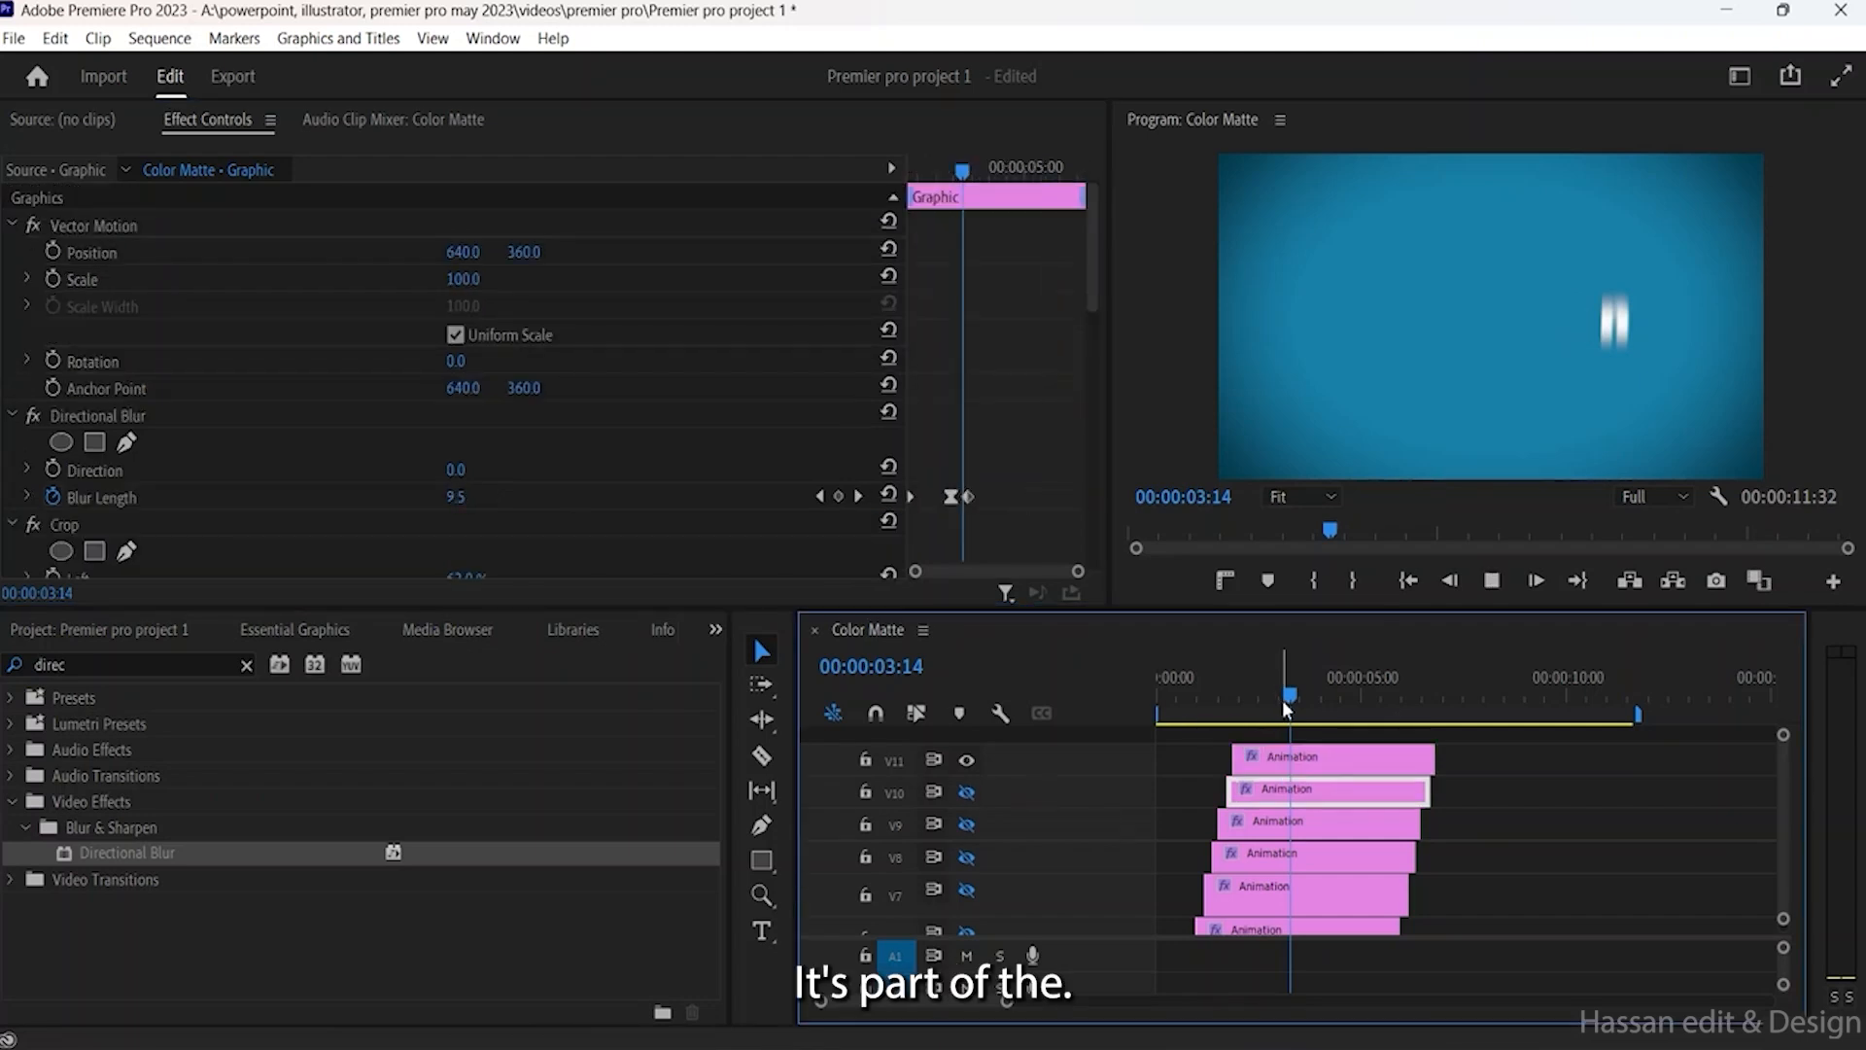
{"action": "key", "text": "space"}
{"action": "left_click_drag", "start_coordinate": [1310, 696], "coordinate": [1228, 693]}
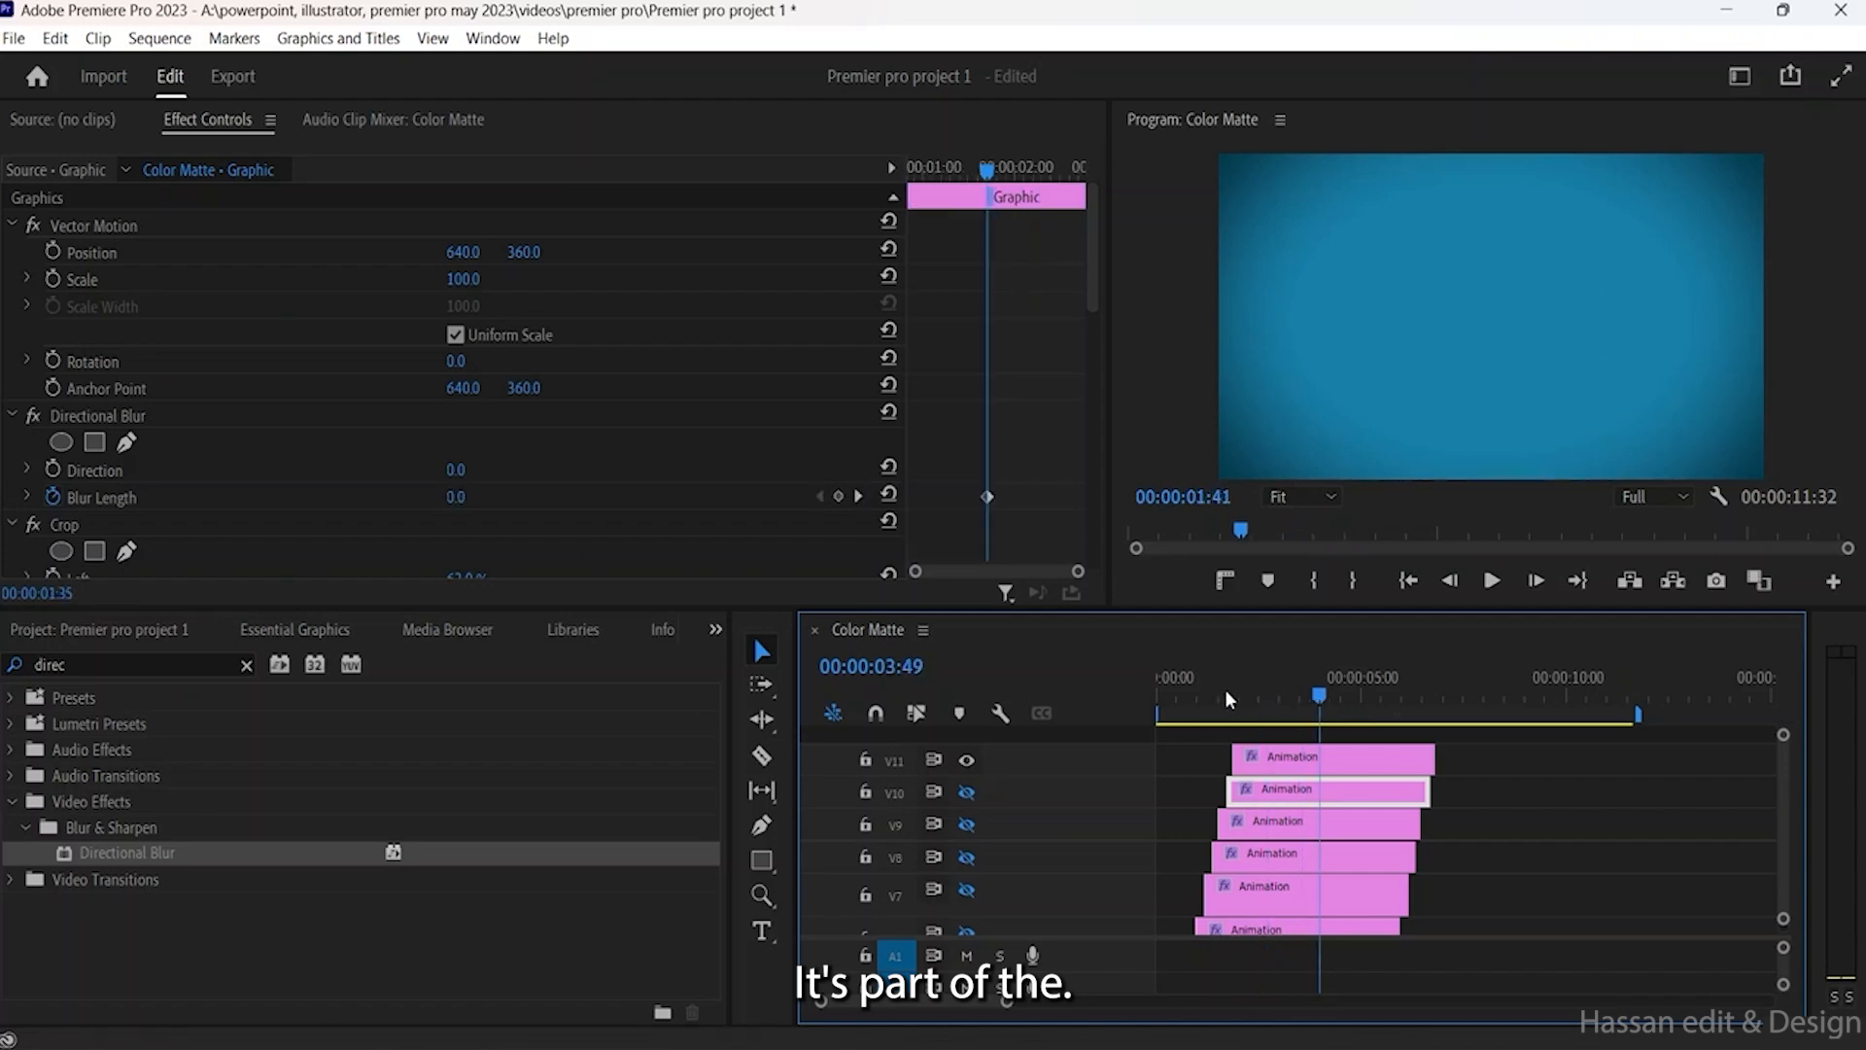
{"action": "left_click", "coordinate": [1317, 692]}
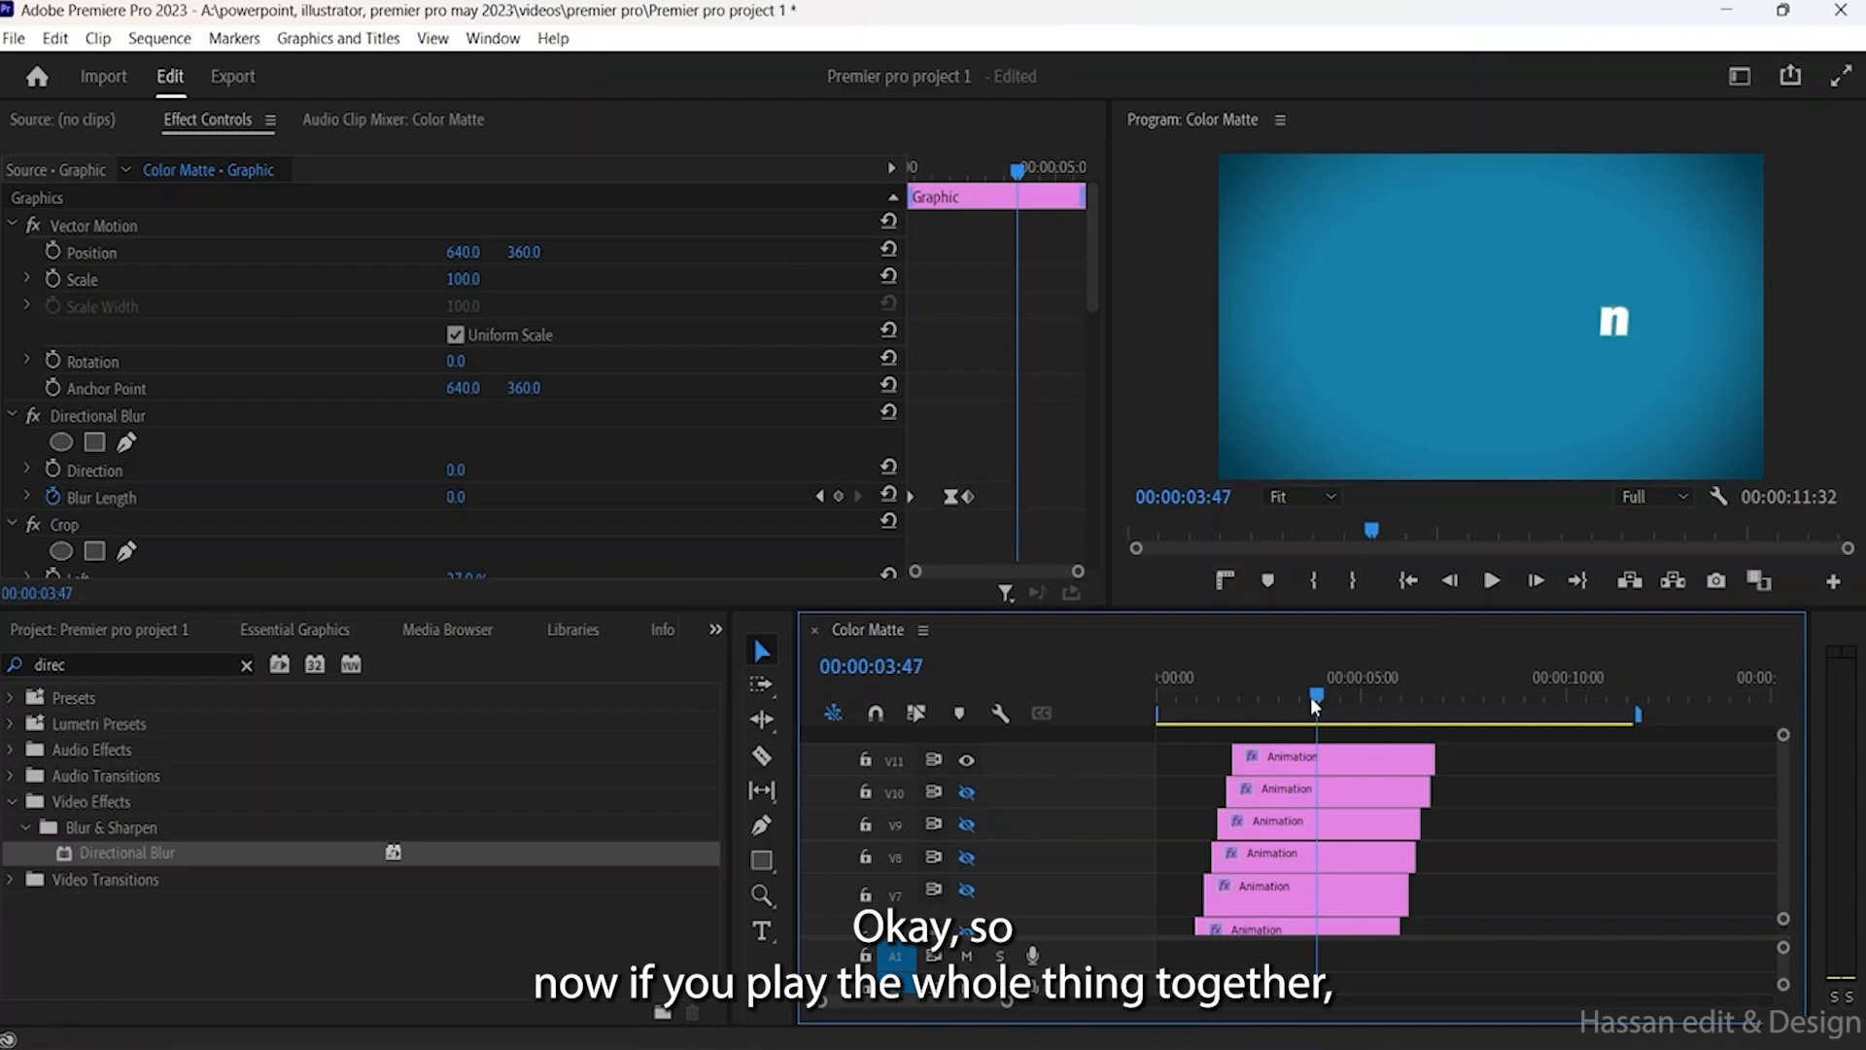
Step: Return the playhead to the sequence start and make tracks V5 and V7 through V10 visible again
{"action": "left_click_drag", "start_coordinate": [1310, 697], "coordinate": [1158, 695]}
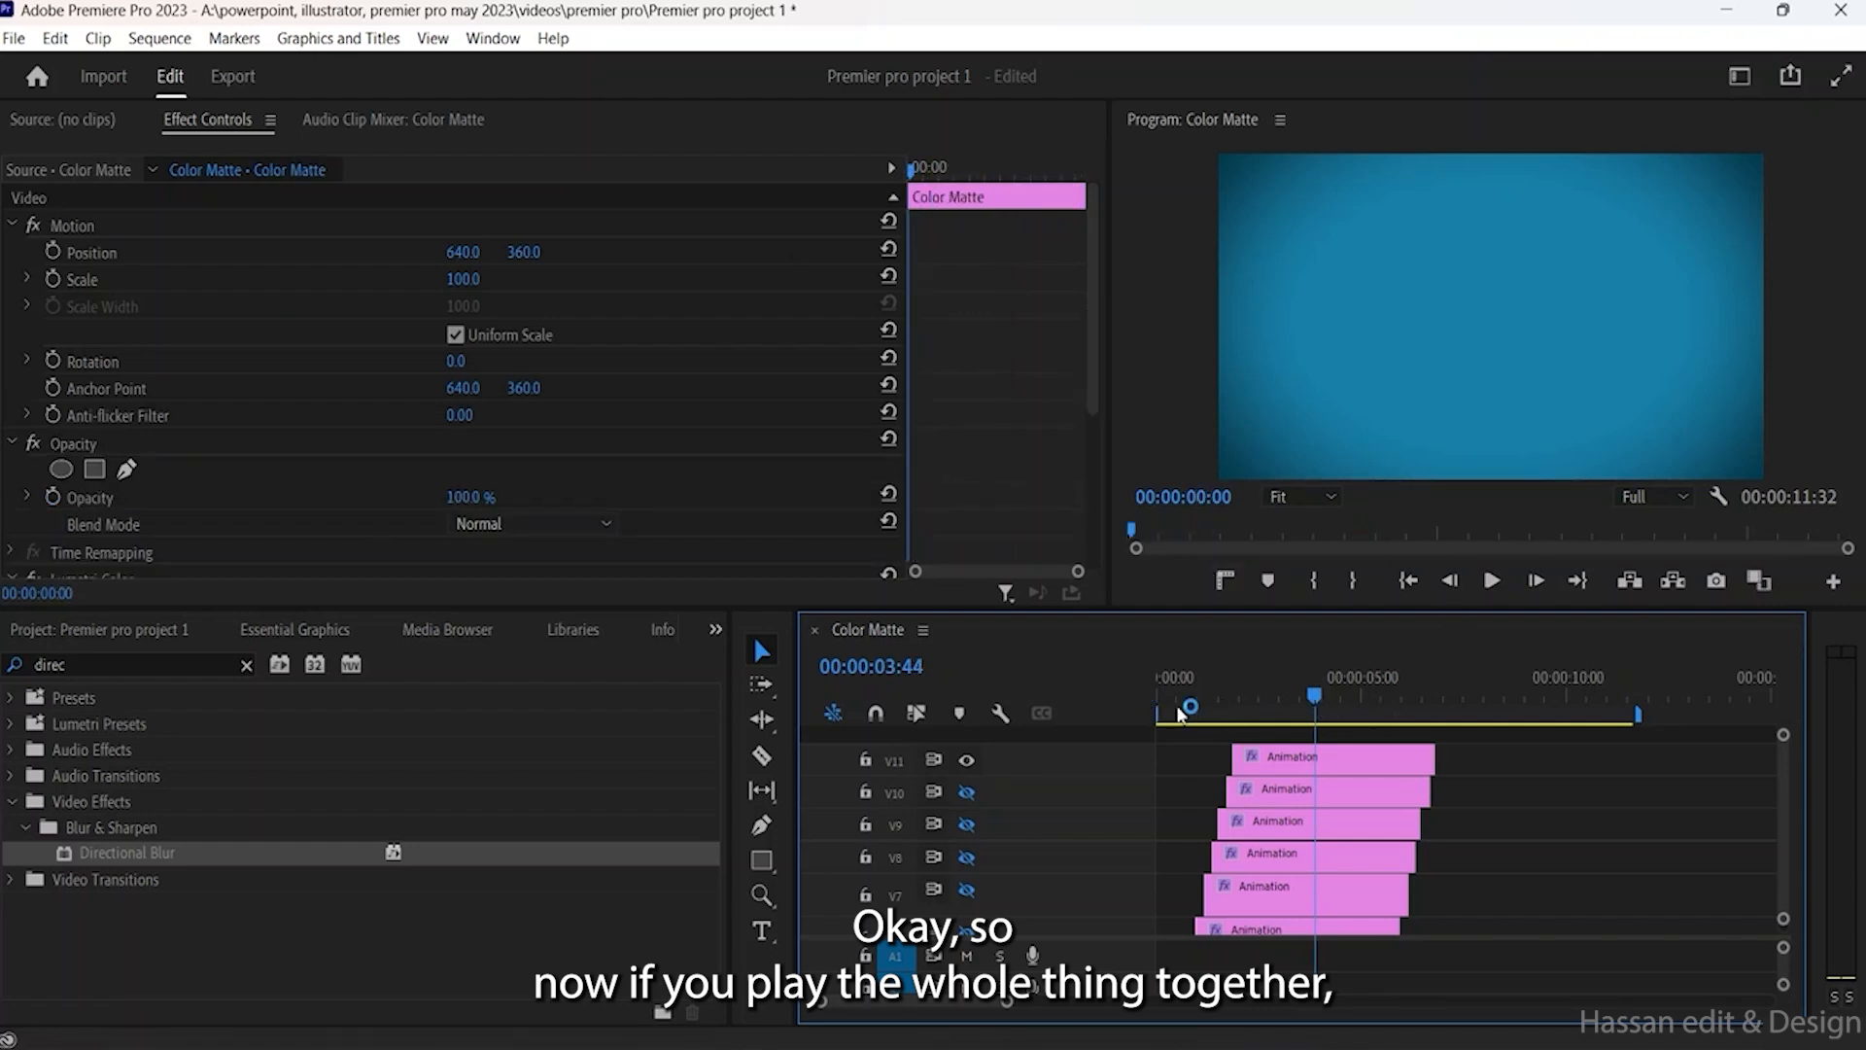
{"action": "scroll", "coordinate": [986, 828], "scroll_direction": "right", "scroll_amount": 1}
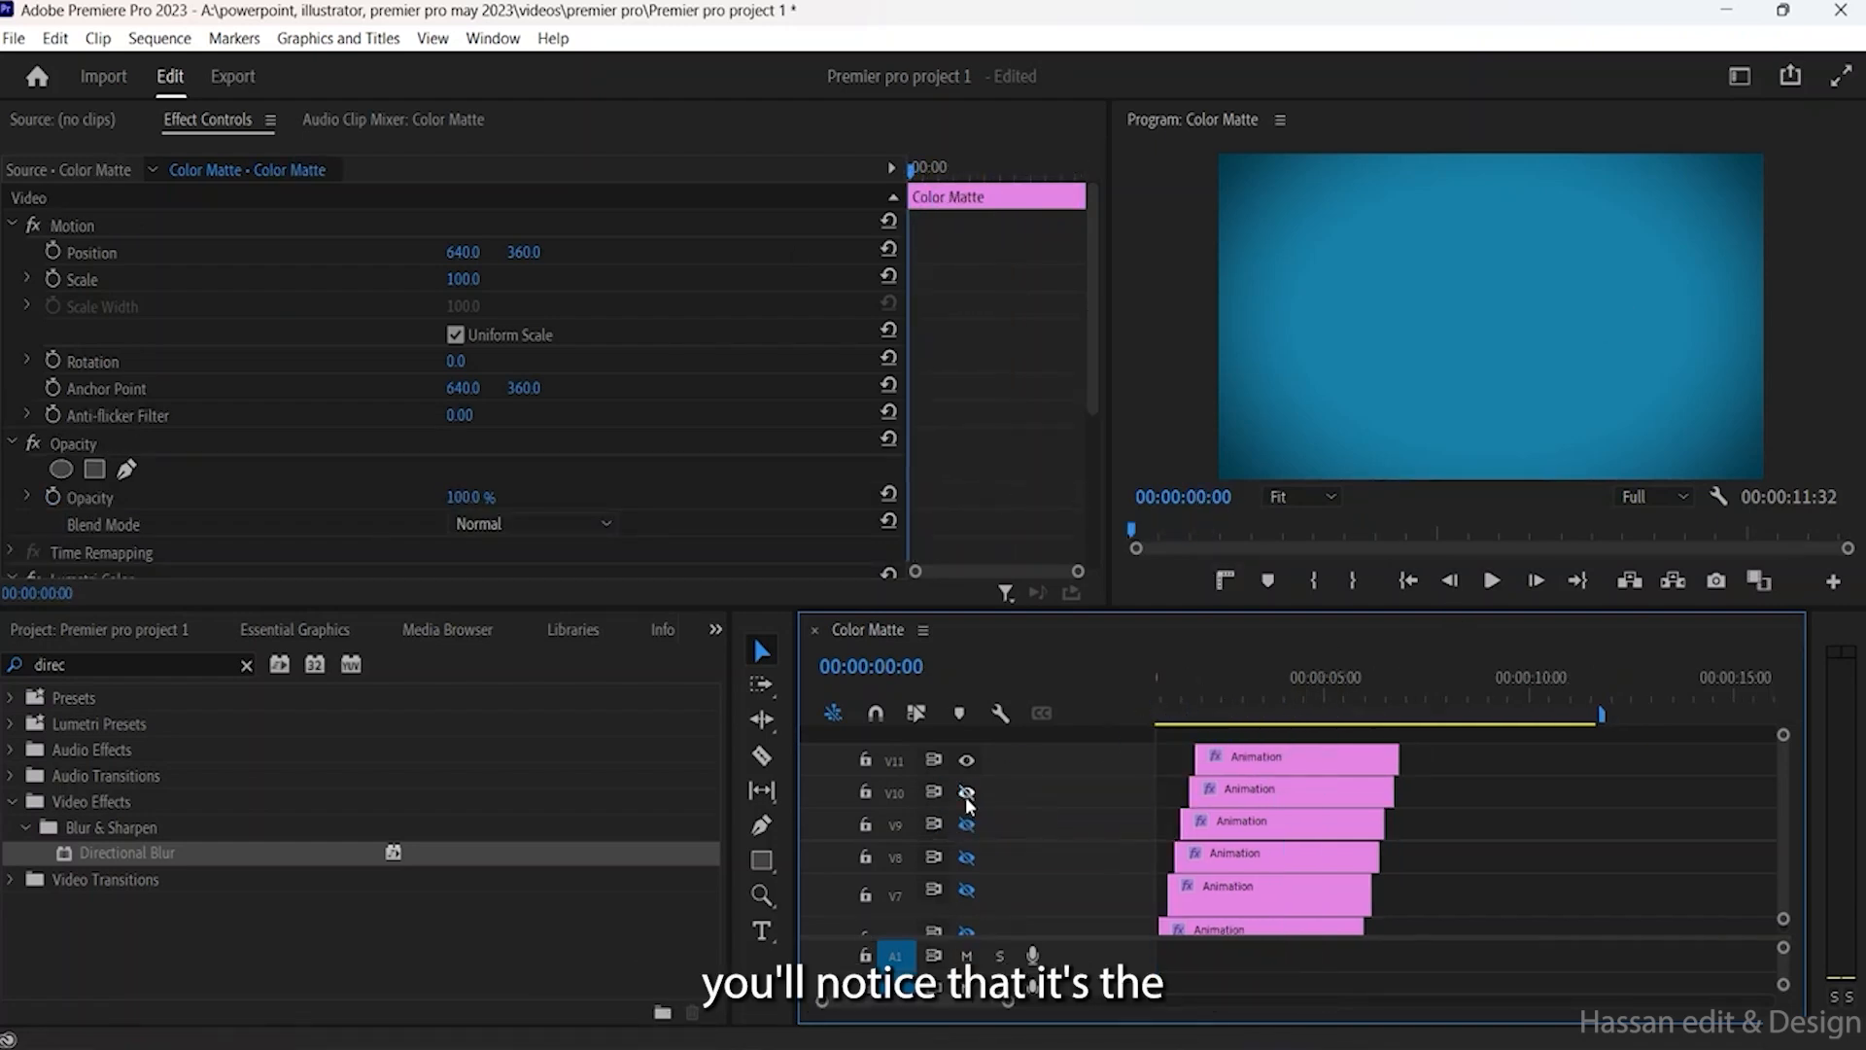
{"action": "left_click", "coordinate": [969, 824]}
{"action": "left_click", "coordinate": [970, 860]}
{"action": "left_click", "coordinate": [969, 892]}
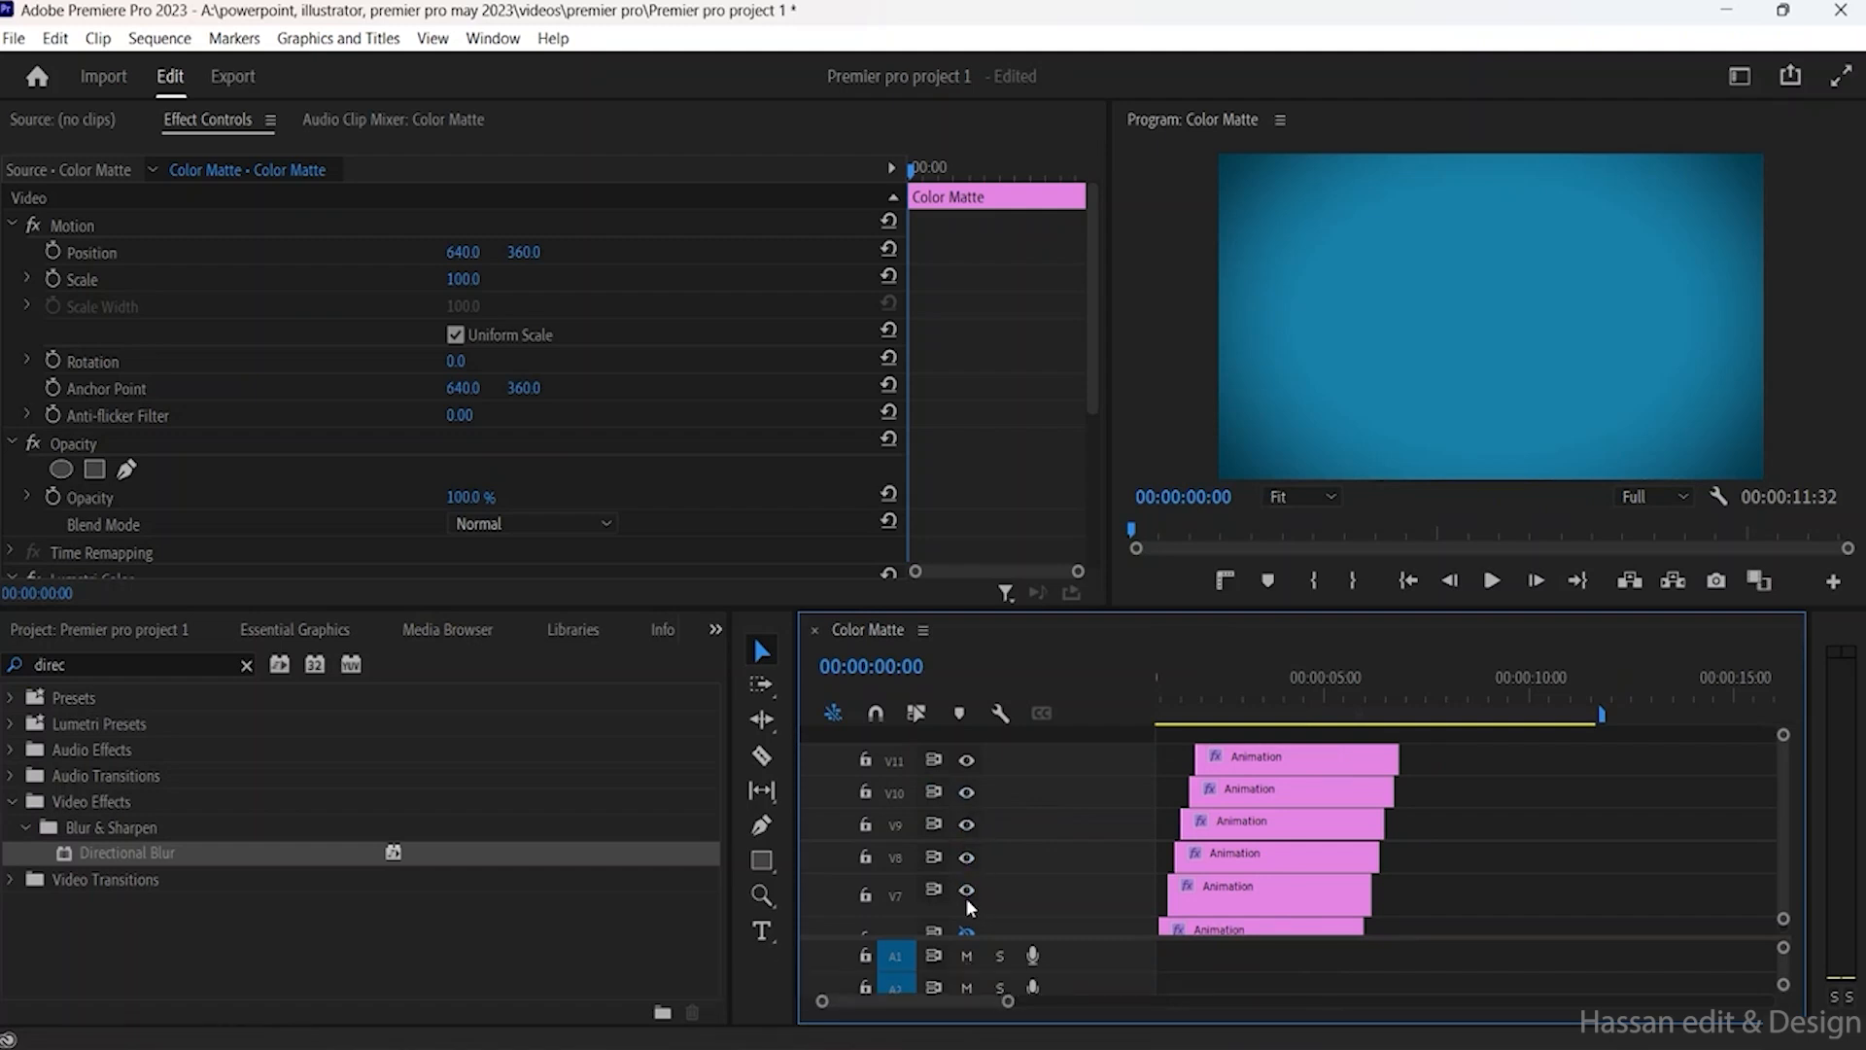
{"action": "scroll", "coordinate": [970, 896], "scroll_direction": "right", "scroll_amount": 3}
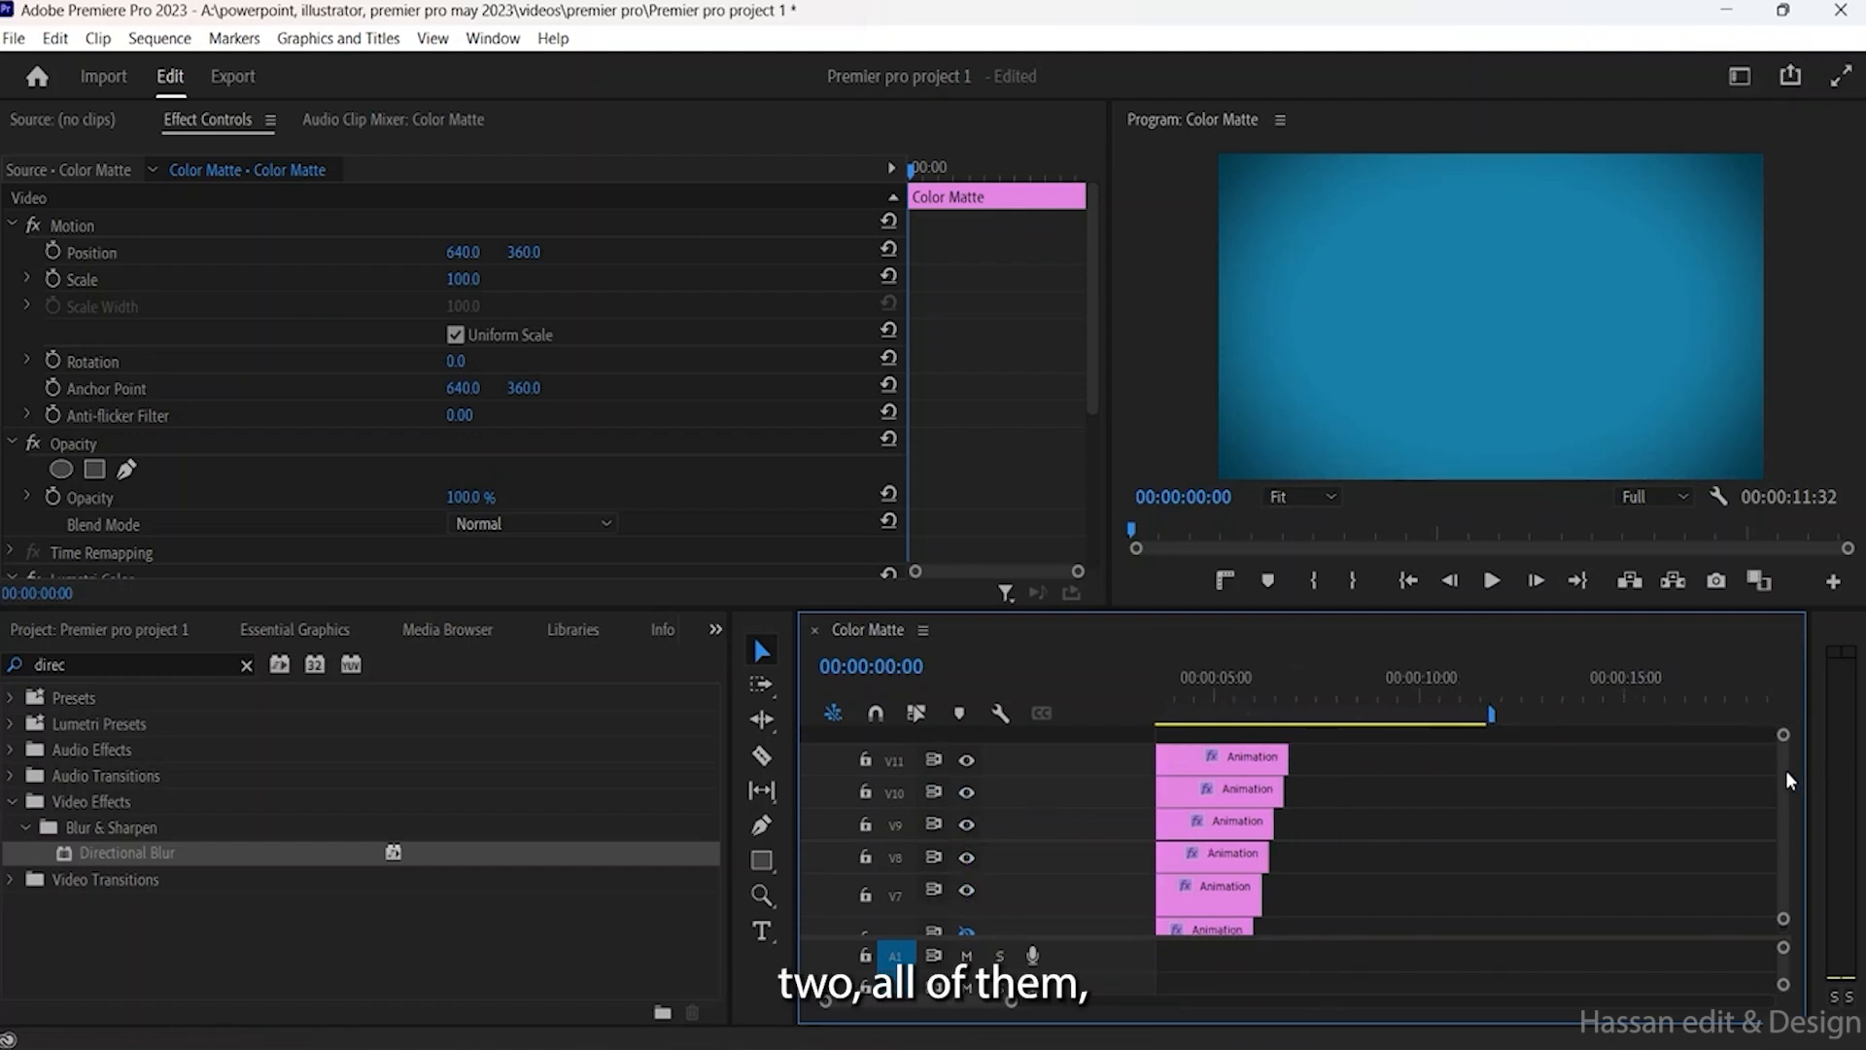
{"action": "left_click_drag", "start_coordinate": [1786, 769], "coordinate": [1775, 812]}
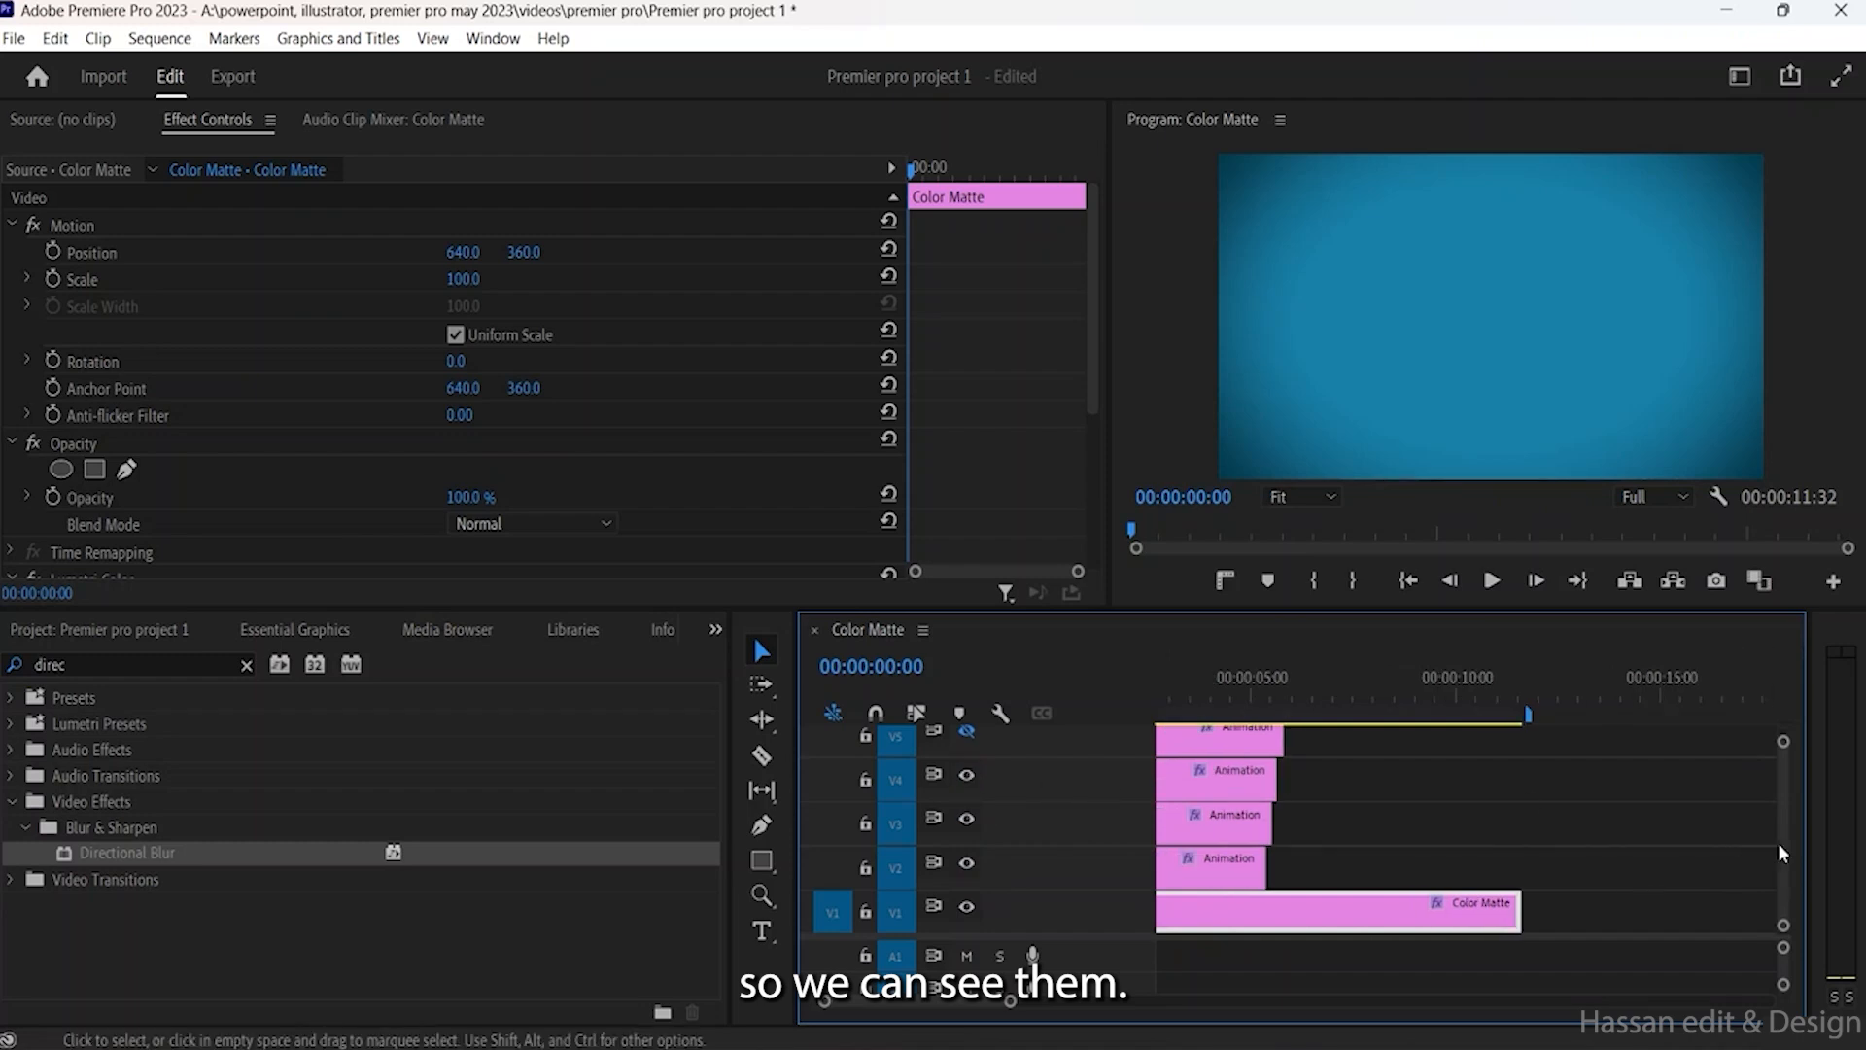
{"action": "left_click_drag", "start_coordinate": [1777, 843], "coordinate": [1787, 842]}
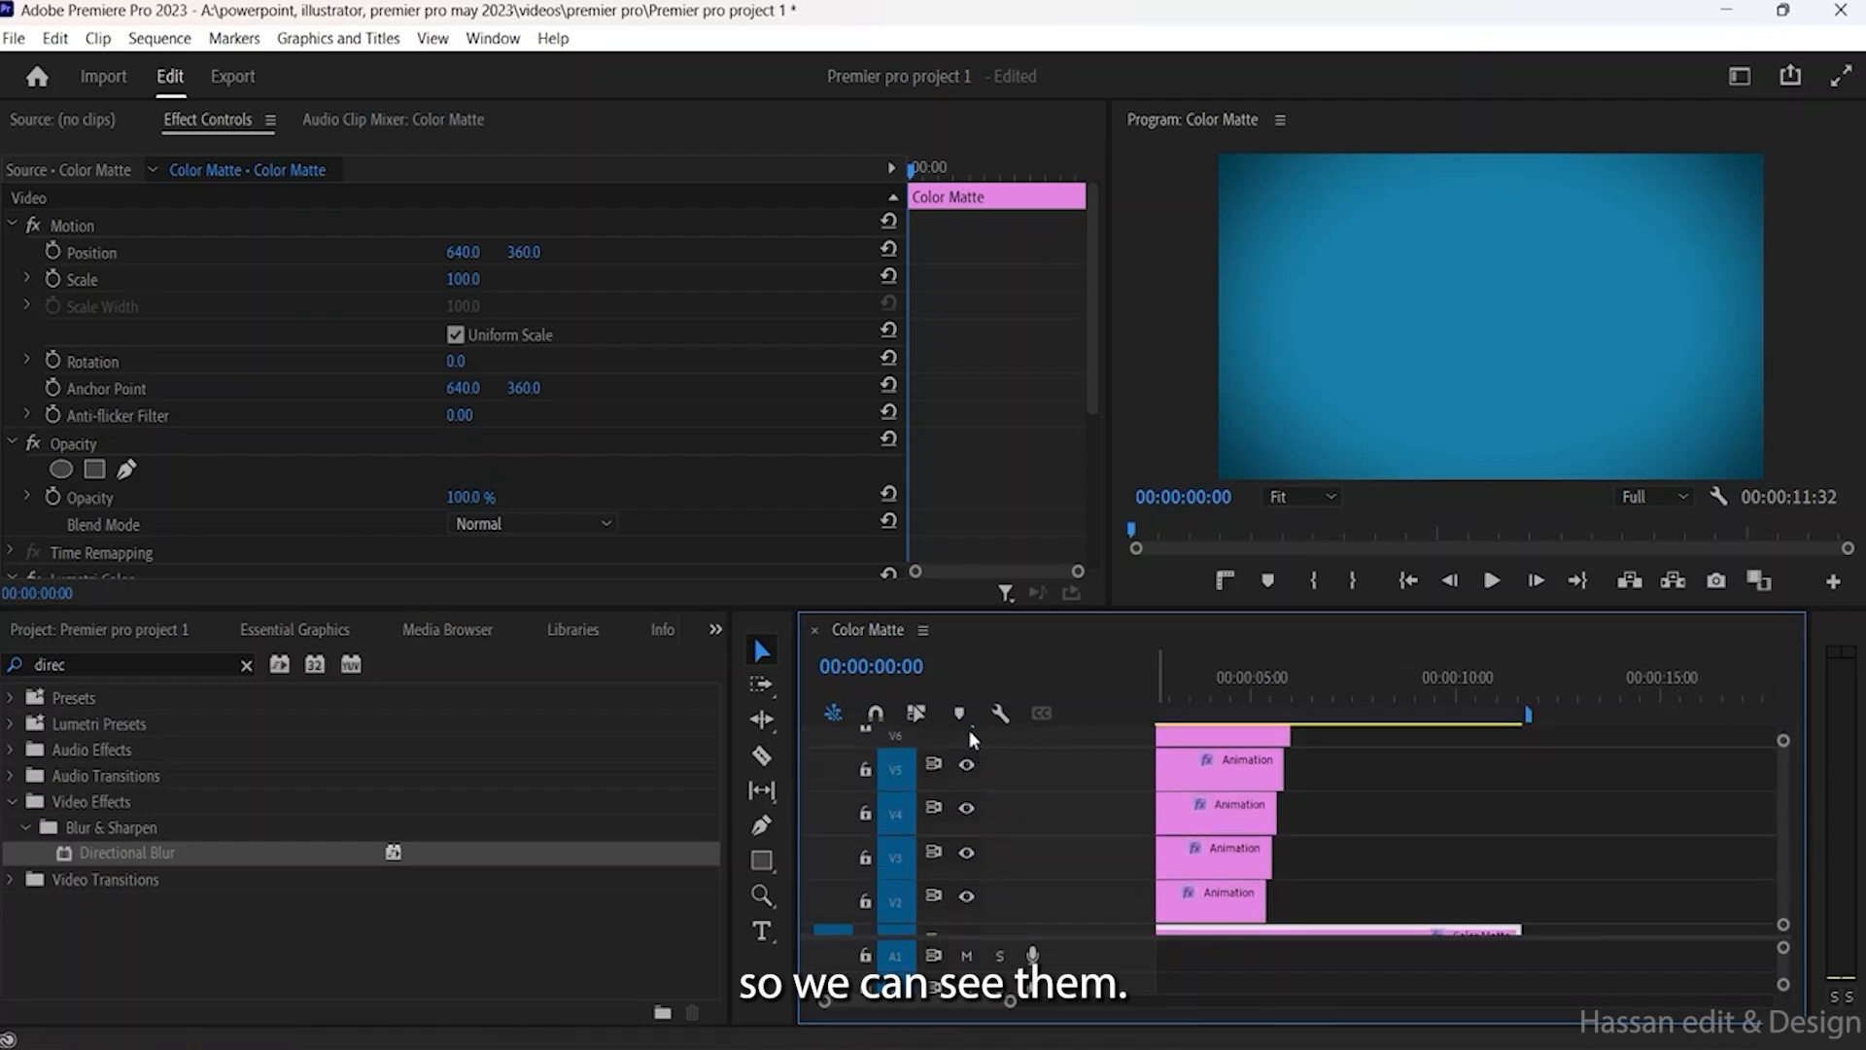
Step: Play the stacked letter animation from the start of the sequence to check it for missing letters
{"action": "key", "text": "space"}
{"action": "key", "text": "Home"}
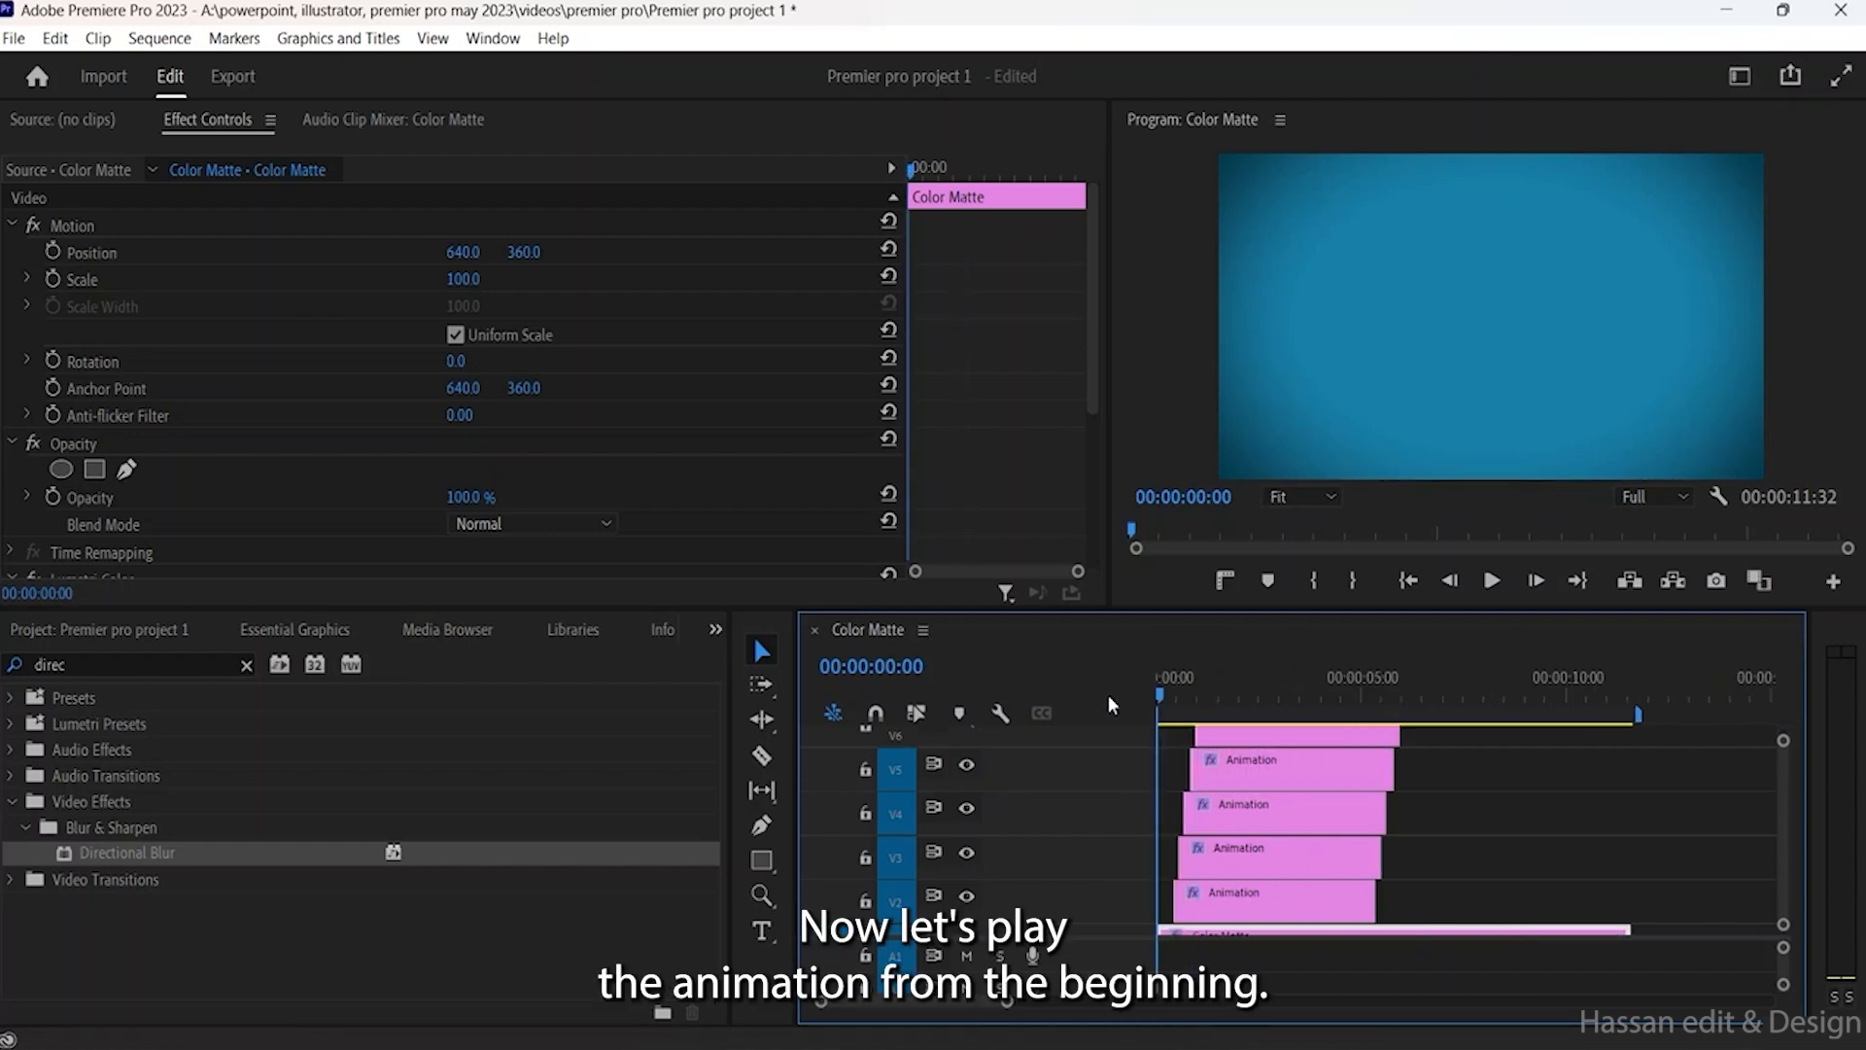
{"action": "key", "text": "space"}
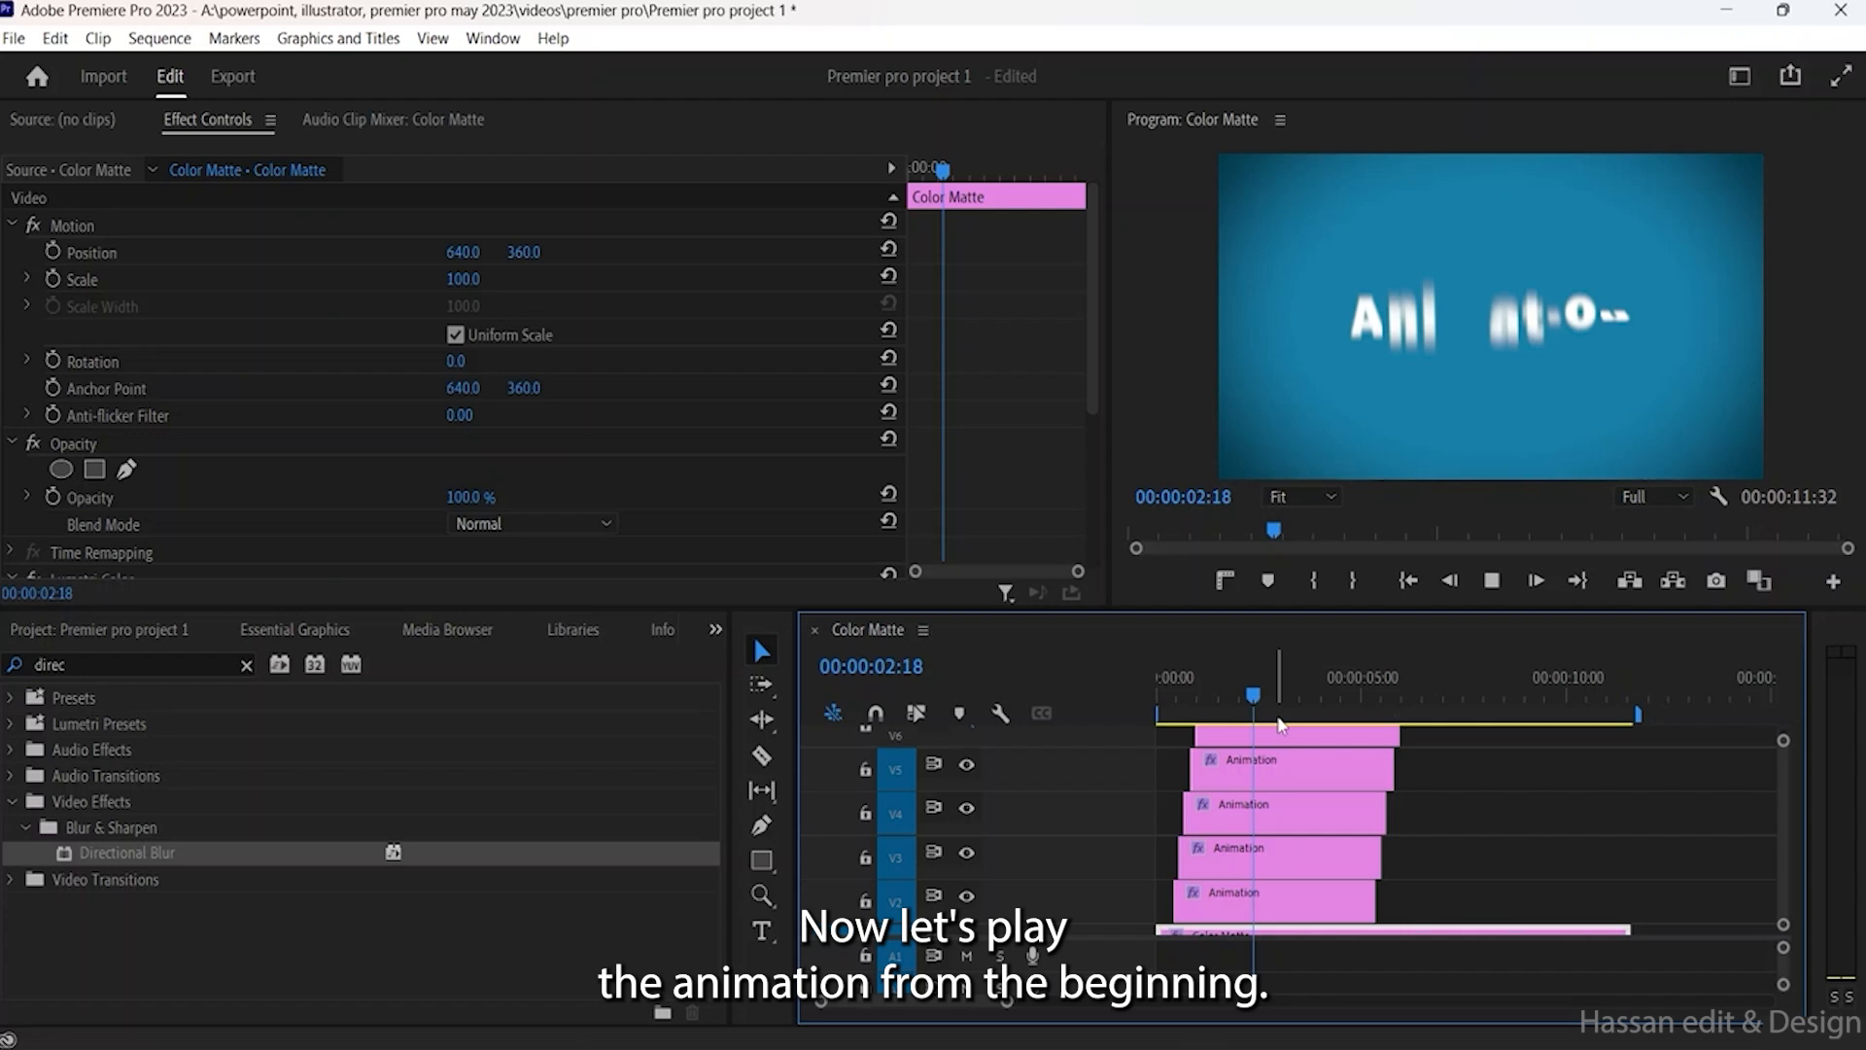
{"action": "key", "text": "space"}
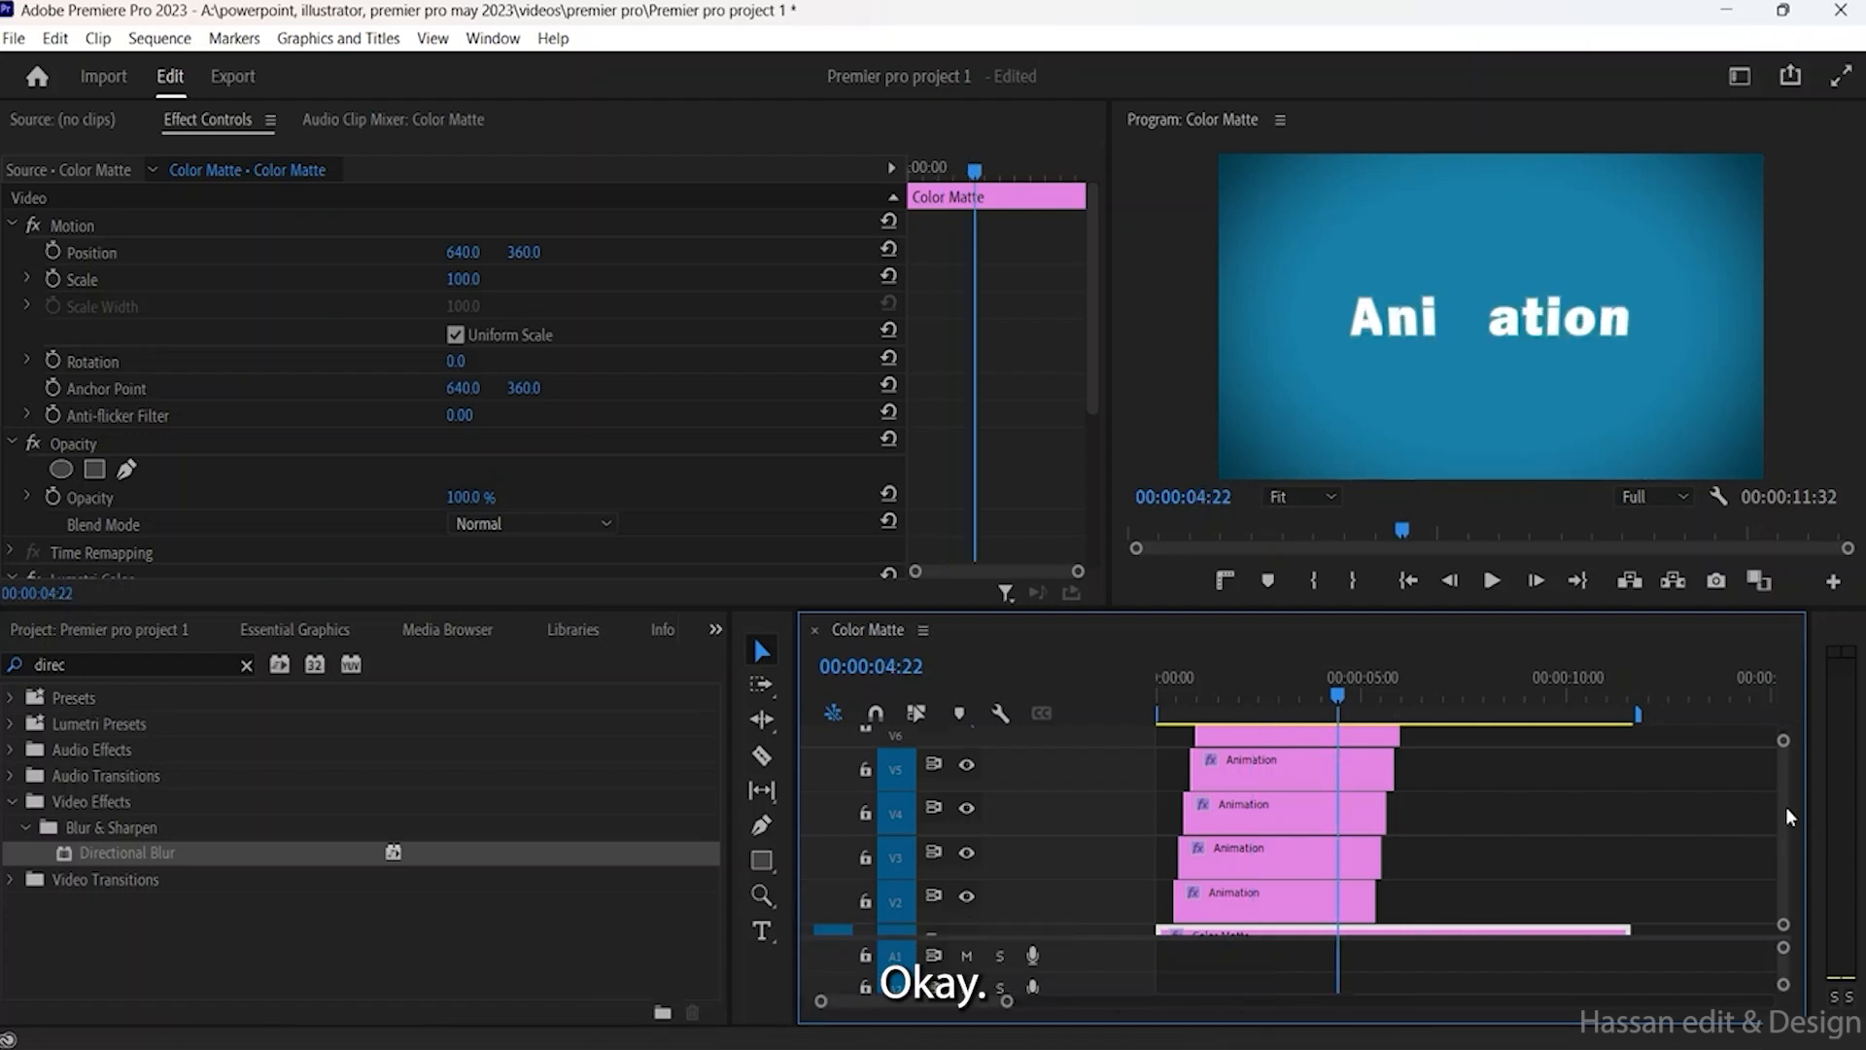
Step: Make the hidden track V6 visible again to restore the missing letter m
{"action": "scroll", "coordinate": [1786, 806], "scroll_direction": "up", "scroll_amount": 3}
{"action": "scroll", "coordinate": [1784, 799], "scroll_direction": "up", "scroll_amount": 1}
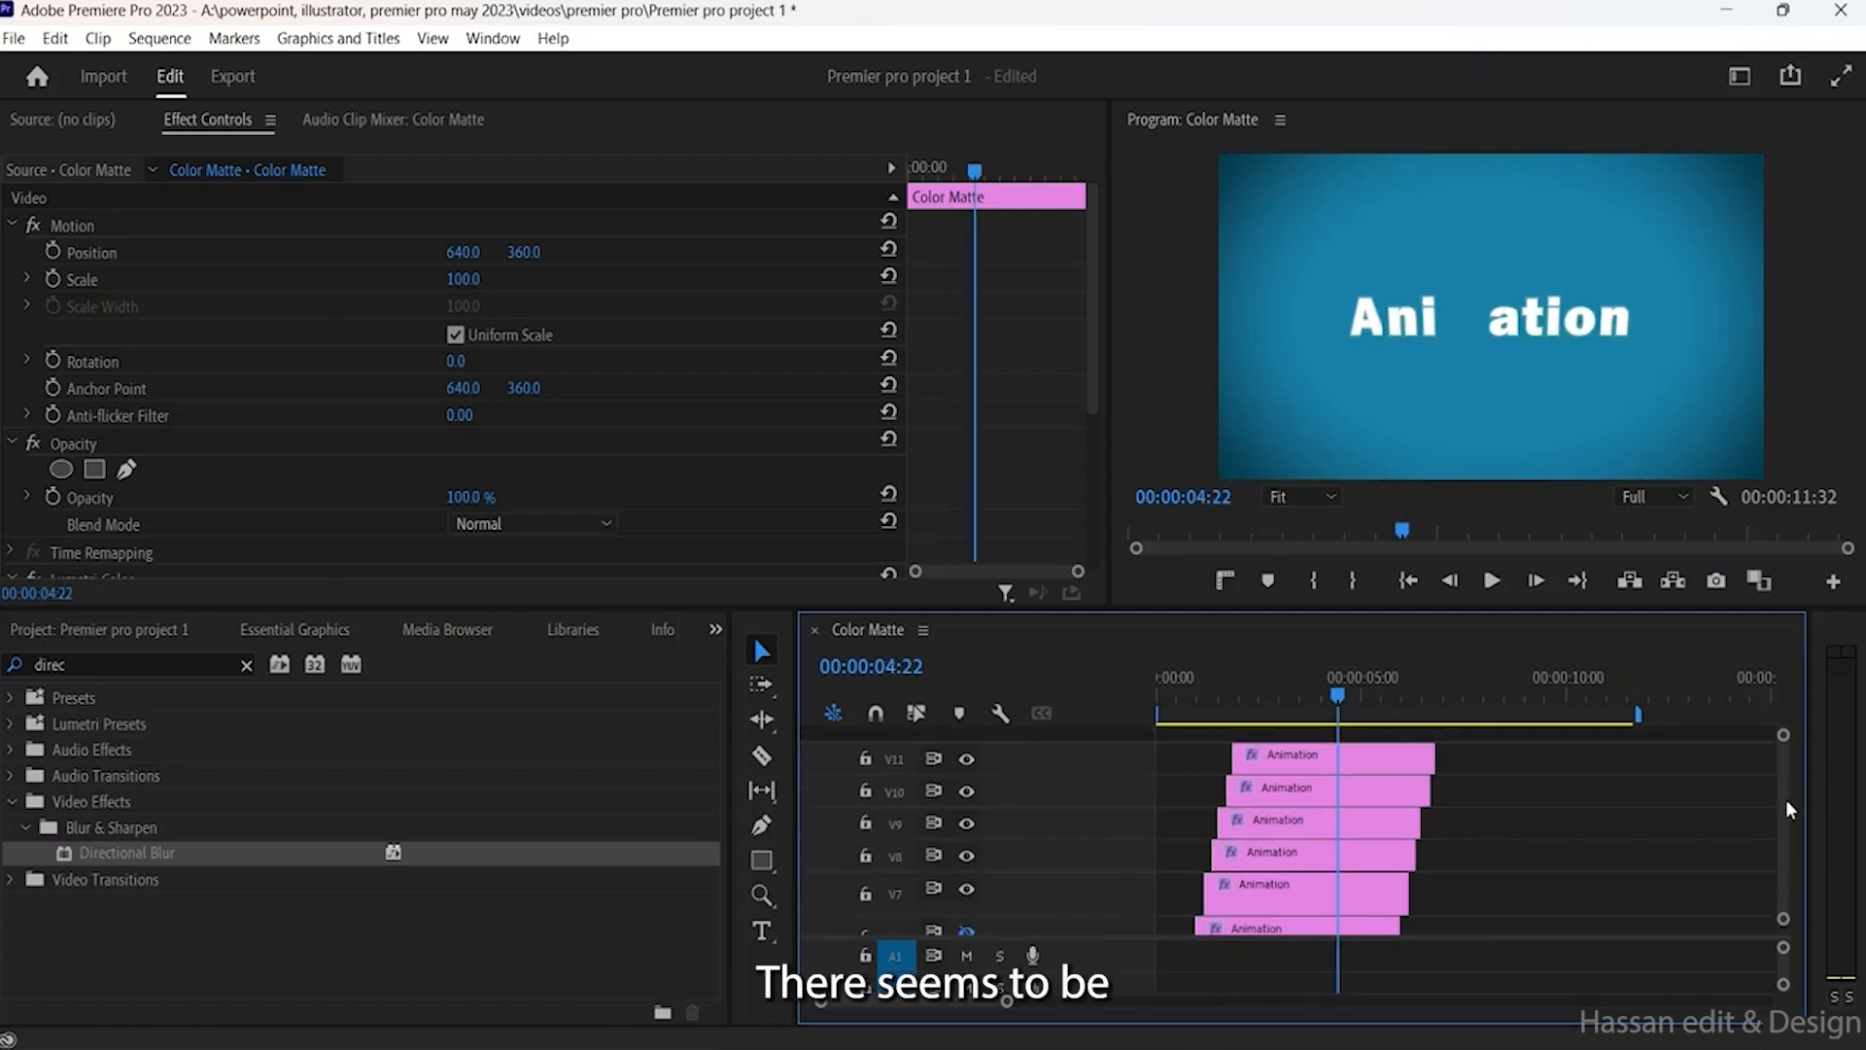
{"action": "scroll", "coordinate": [1786, 799], "scroll_direction": "down", "scroll_amount": 4}
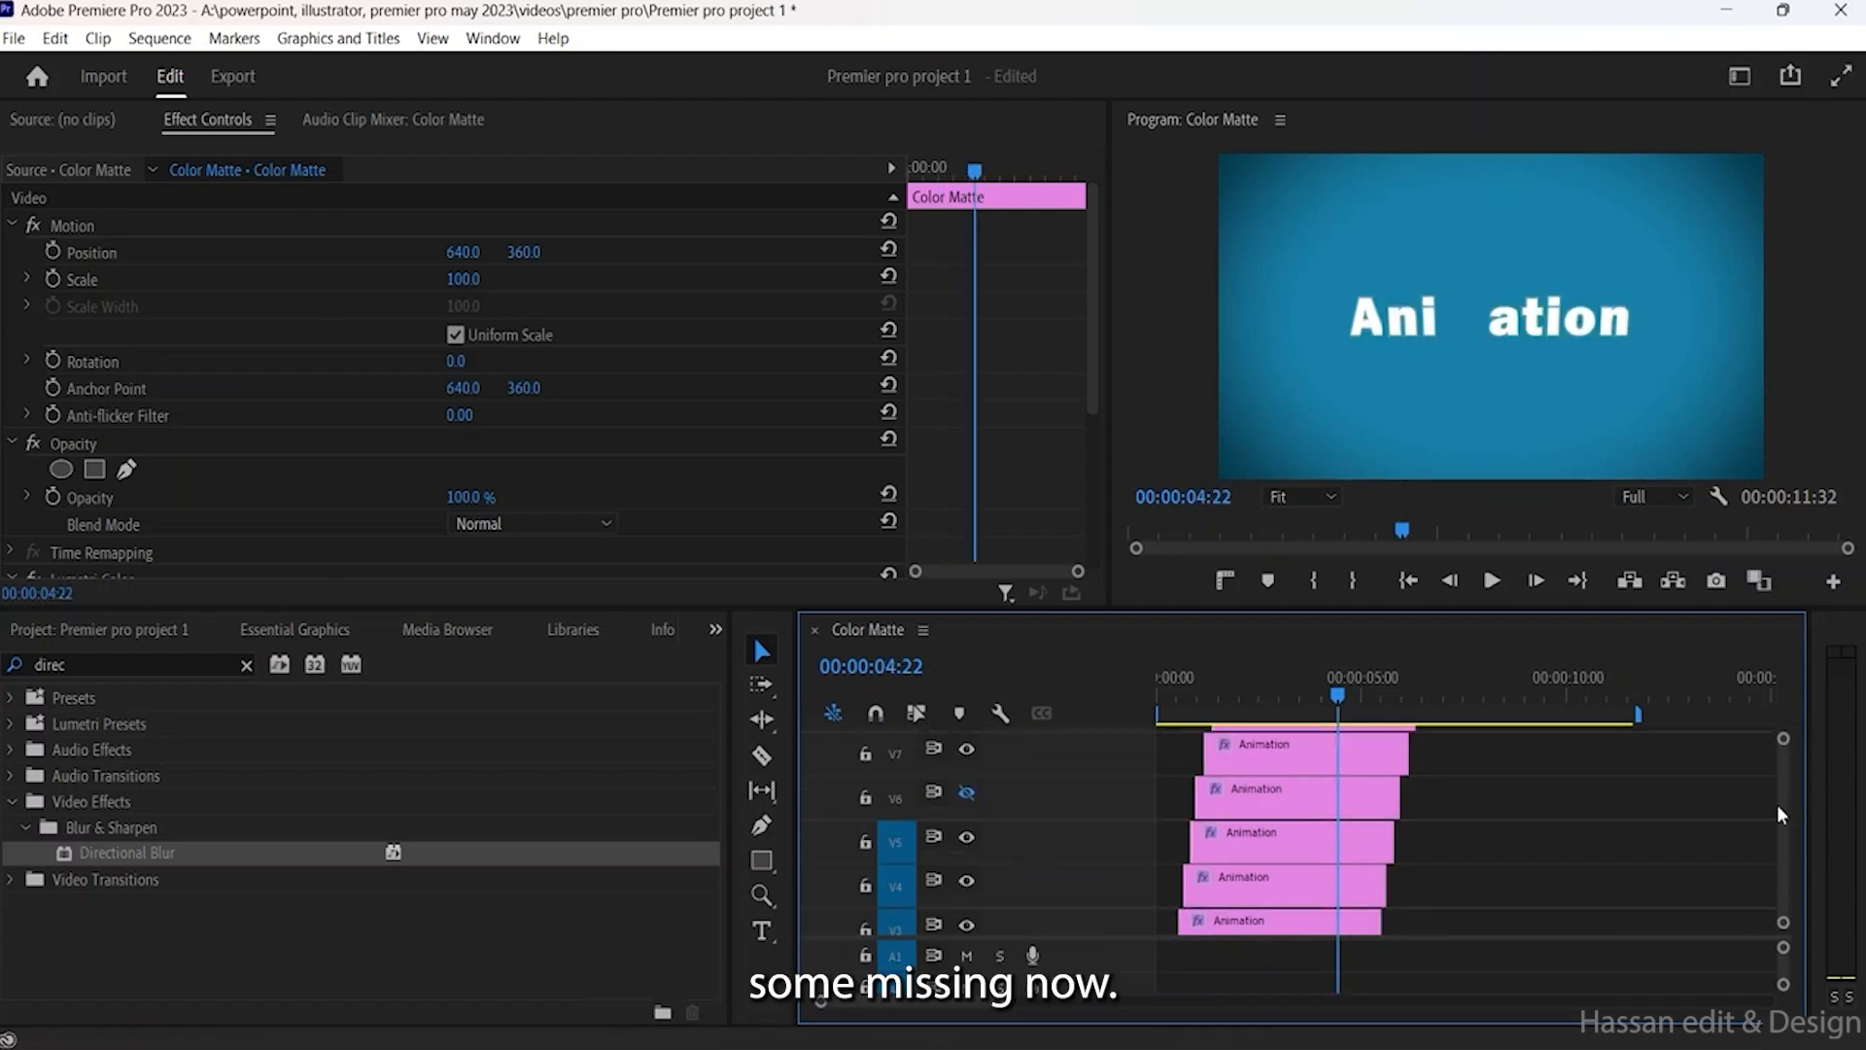
{"action": "left_click", "coordinate": [966, 792]}
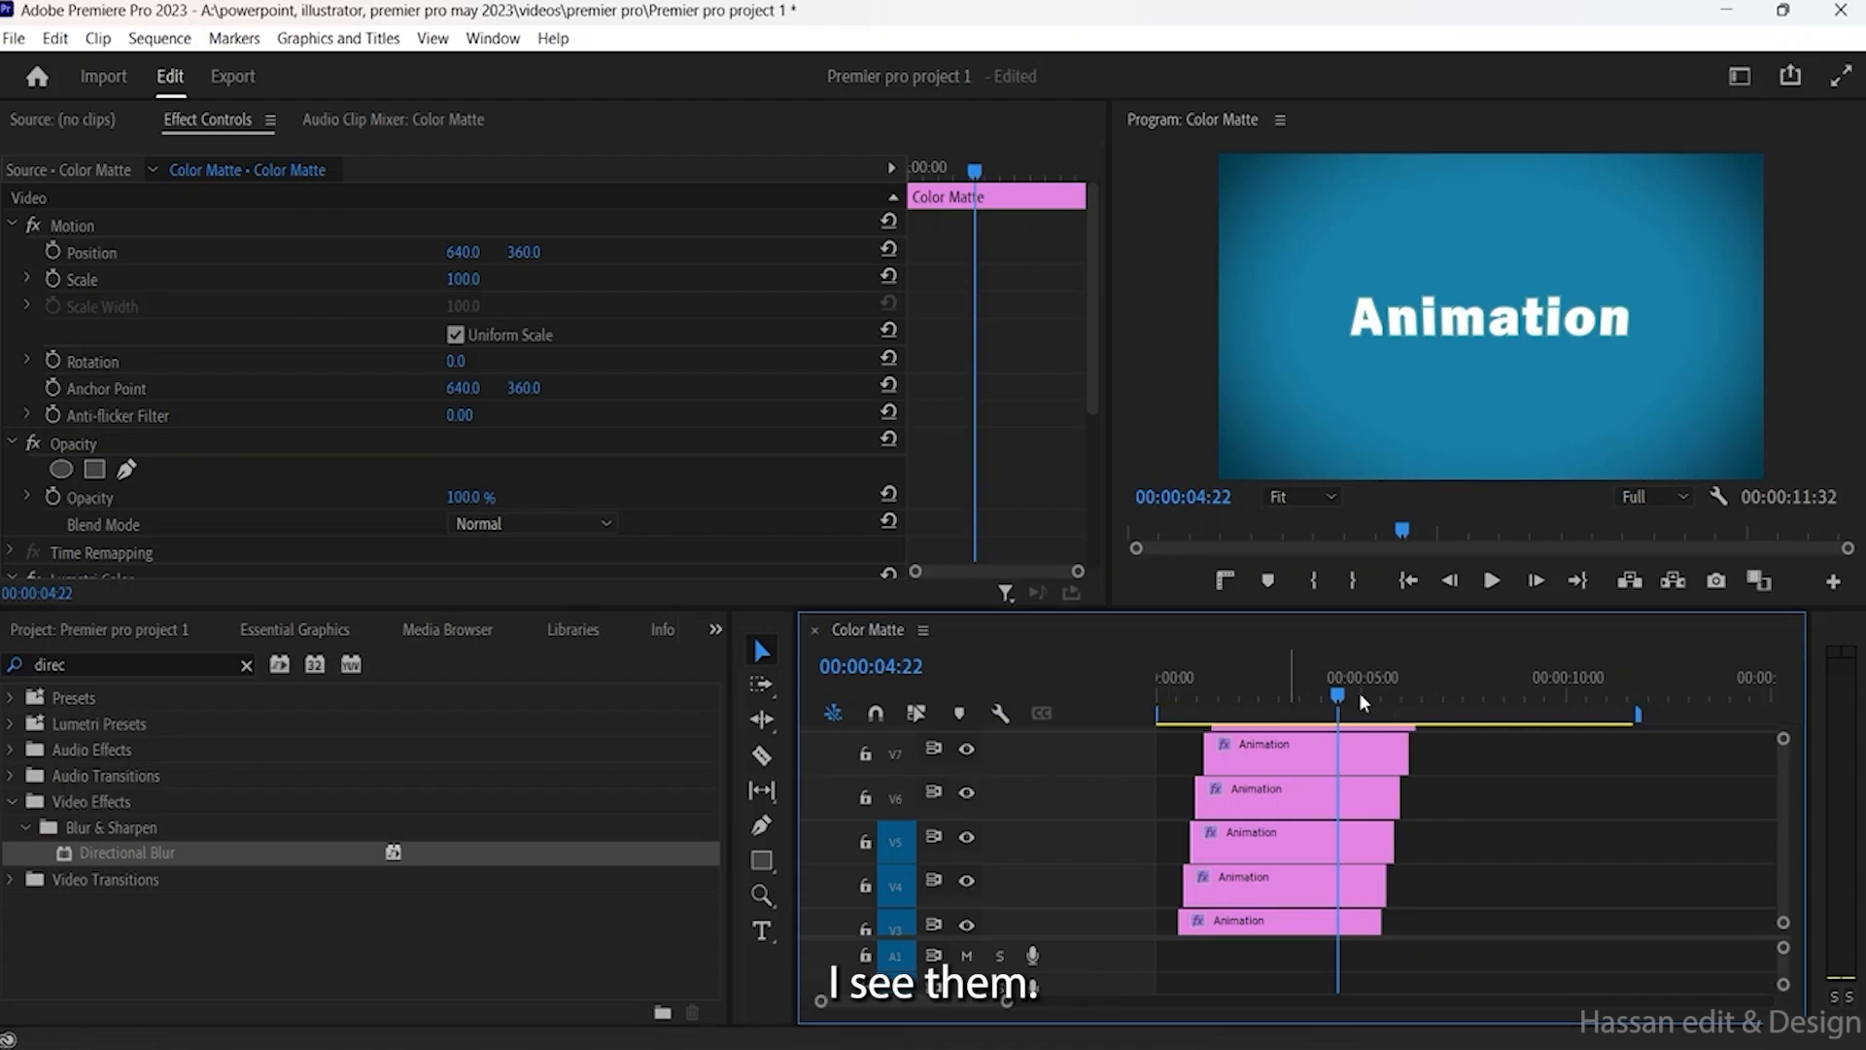
Step: Replay the sequence from near its start to review the complete word animation
{"action": "left_click", "coordinate": [1175, 686]}
{"action": "key", "text": "space"}
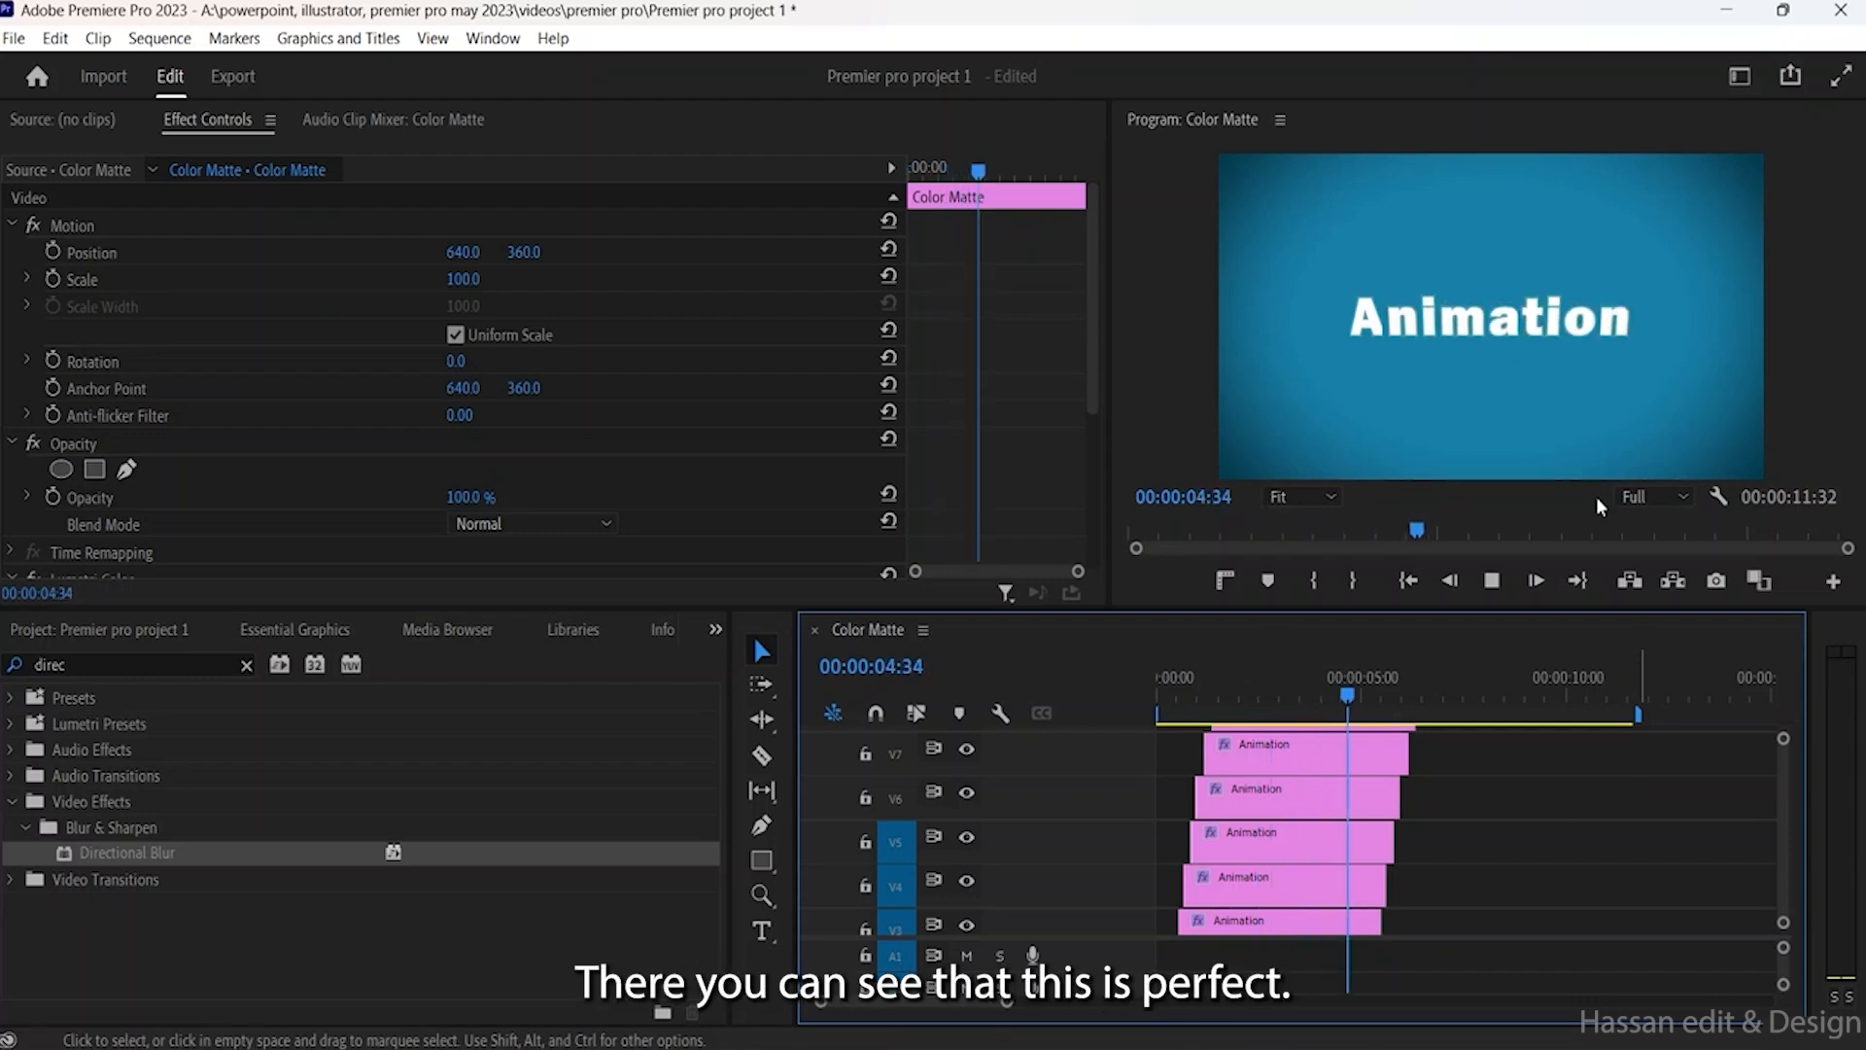
{"action": "key", "text": "space"}
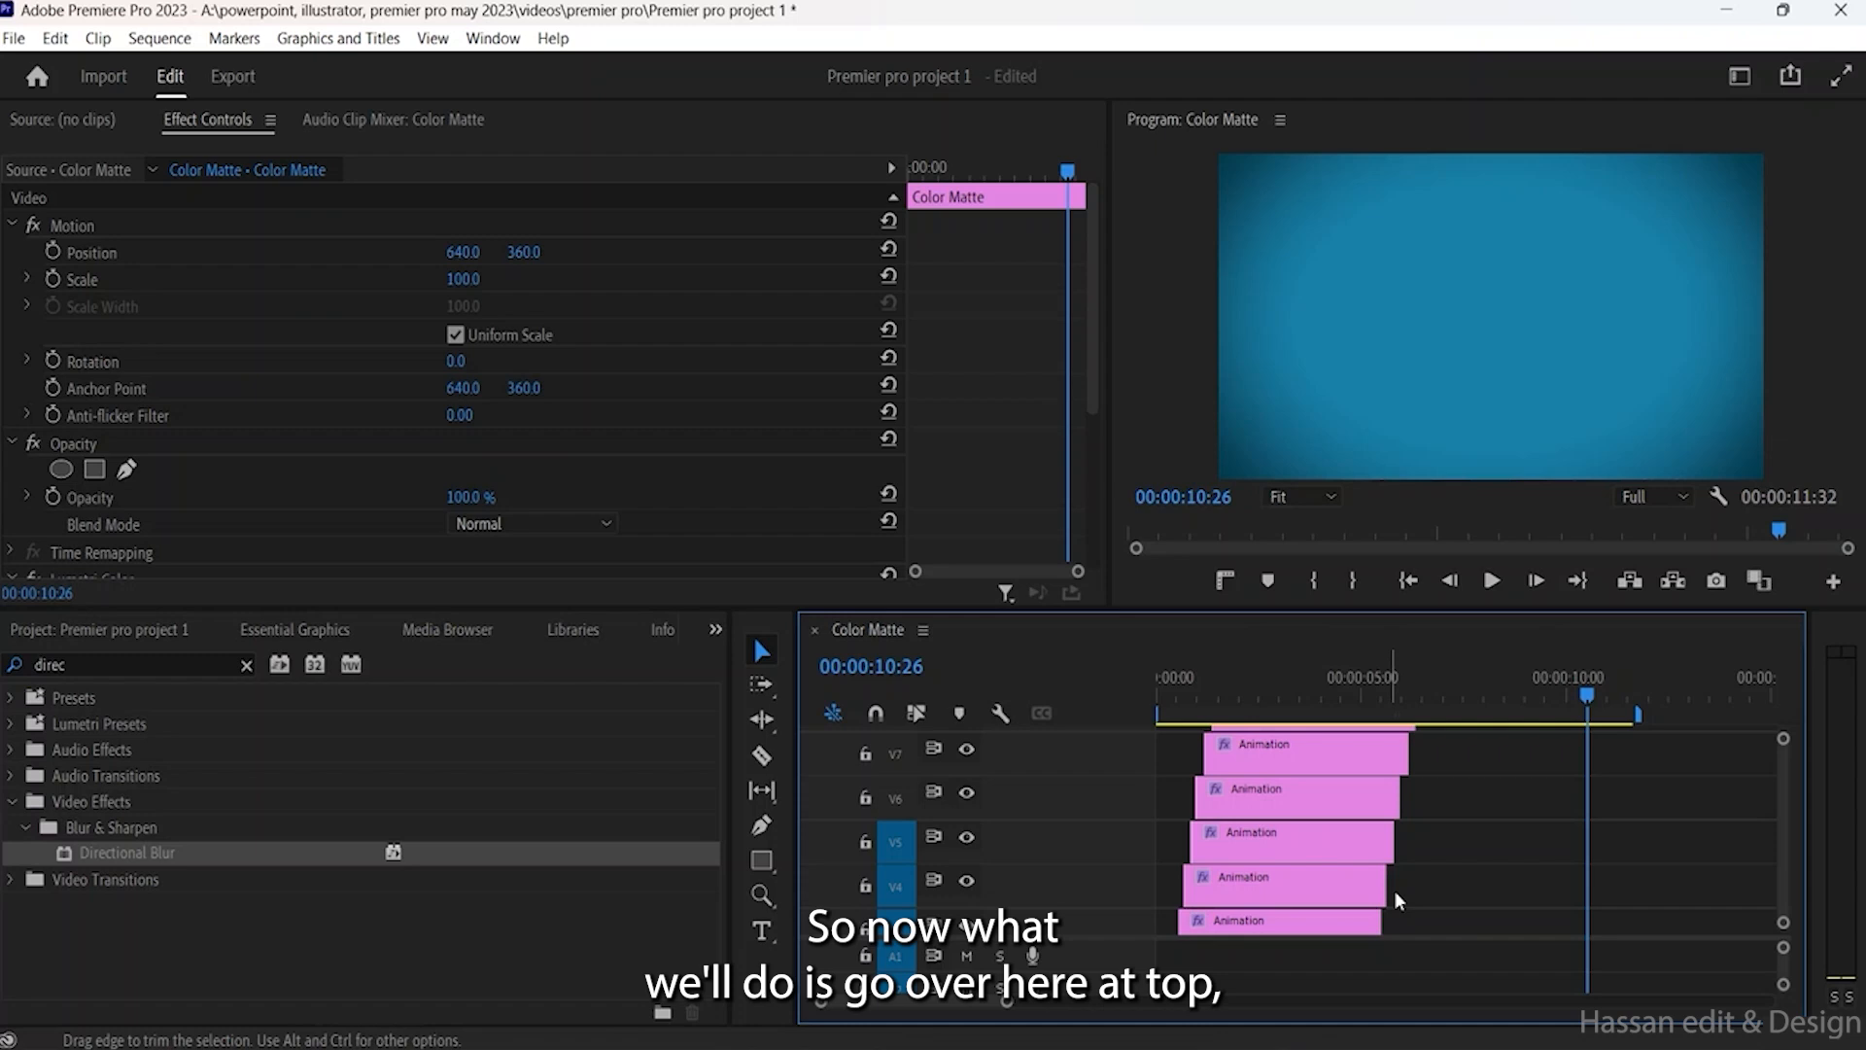
Step: Move the playhead to 00:00:11:26, just before the end of the Color Matte clip
{"action": "scroll", "coordinate": [1787, 767], "scroll_direction": "up", "scroll_amount": 4}
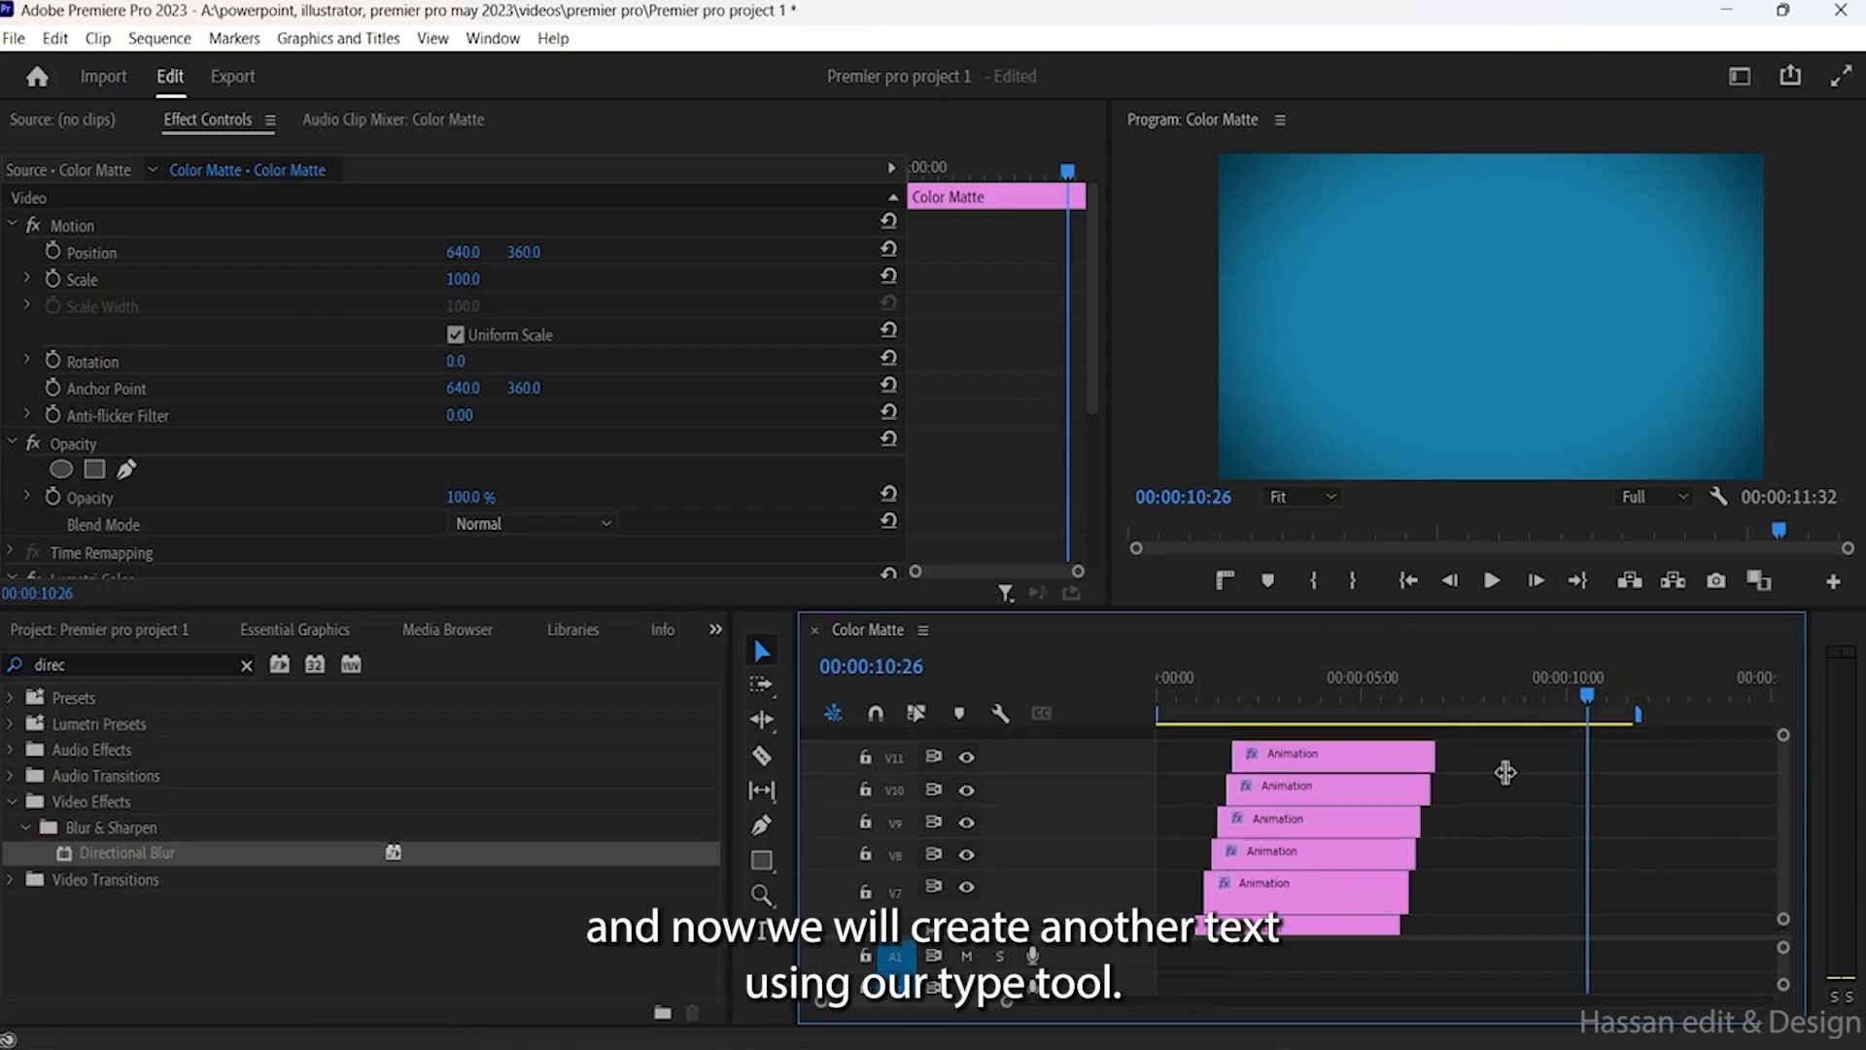
{"action": "left_click", "coordinate": [771, 935]}
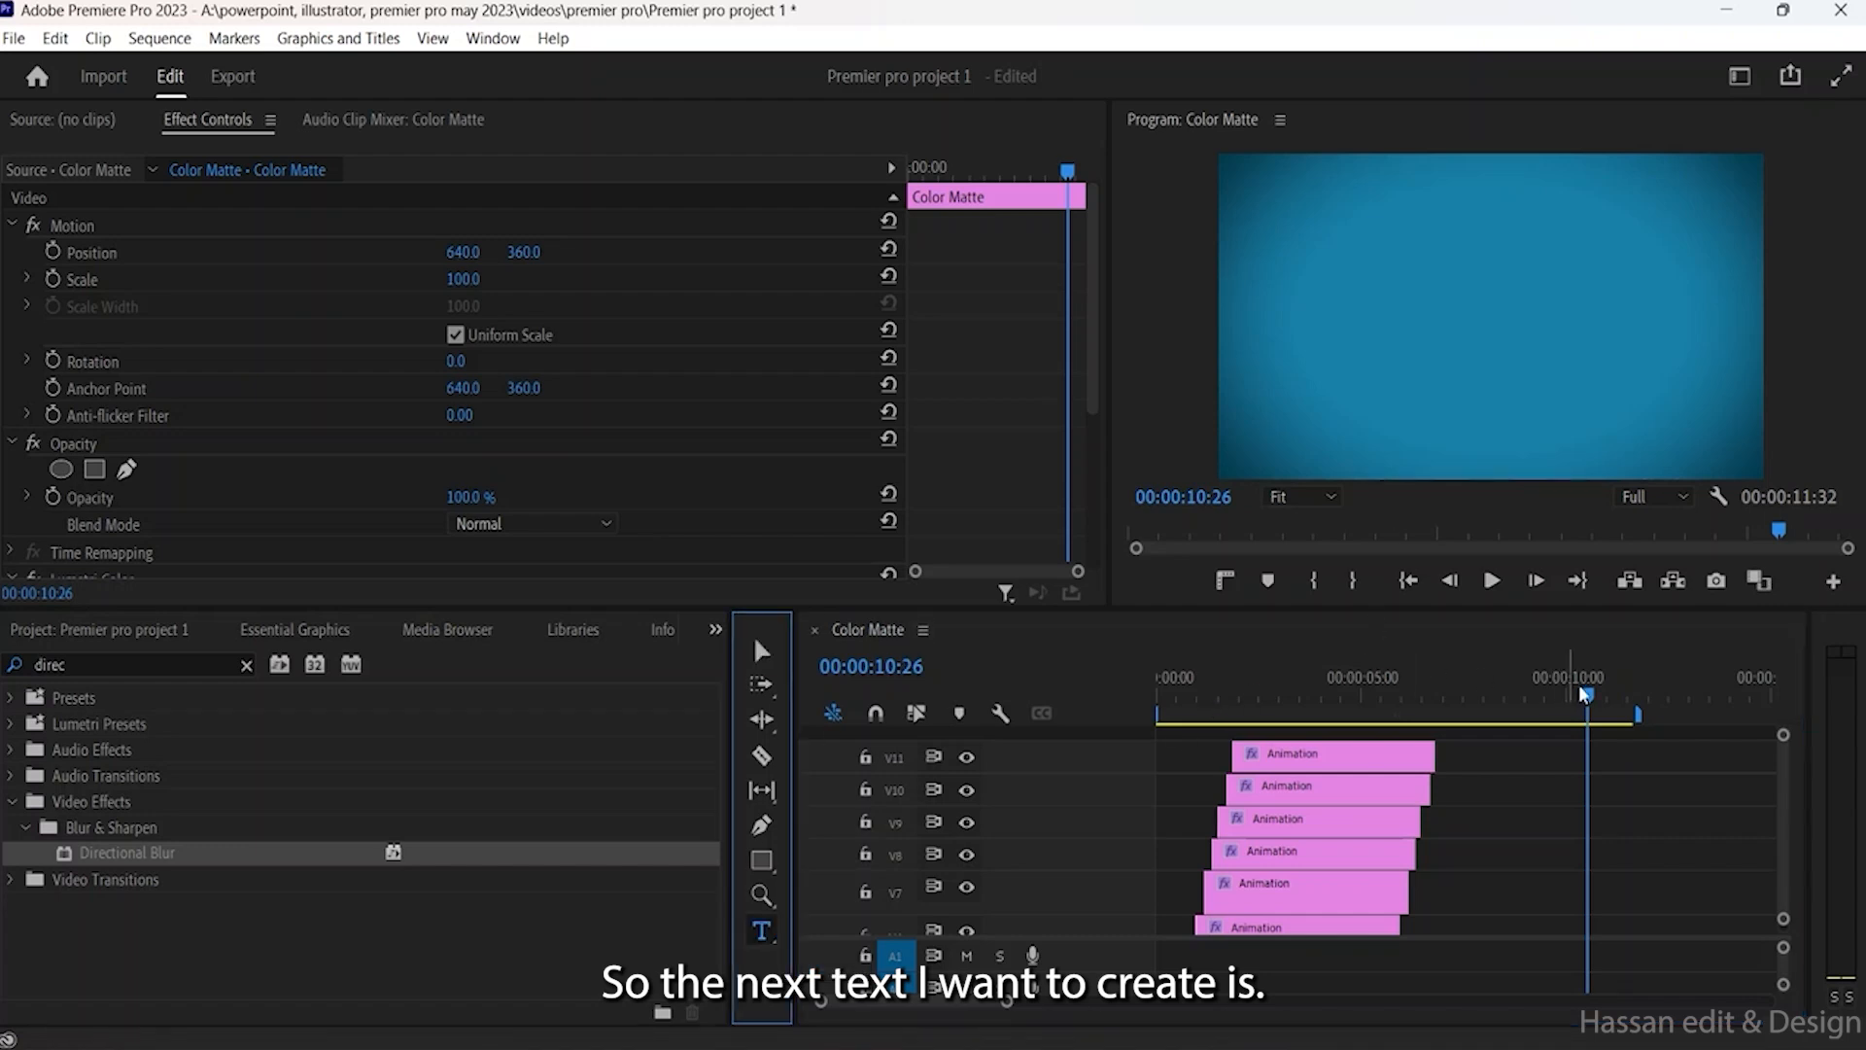
{"action": "left_click_drag", "start_coordinate": [1420, 692], "coordinate": [1628, 698]}
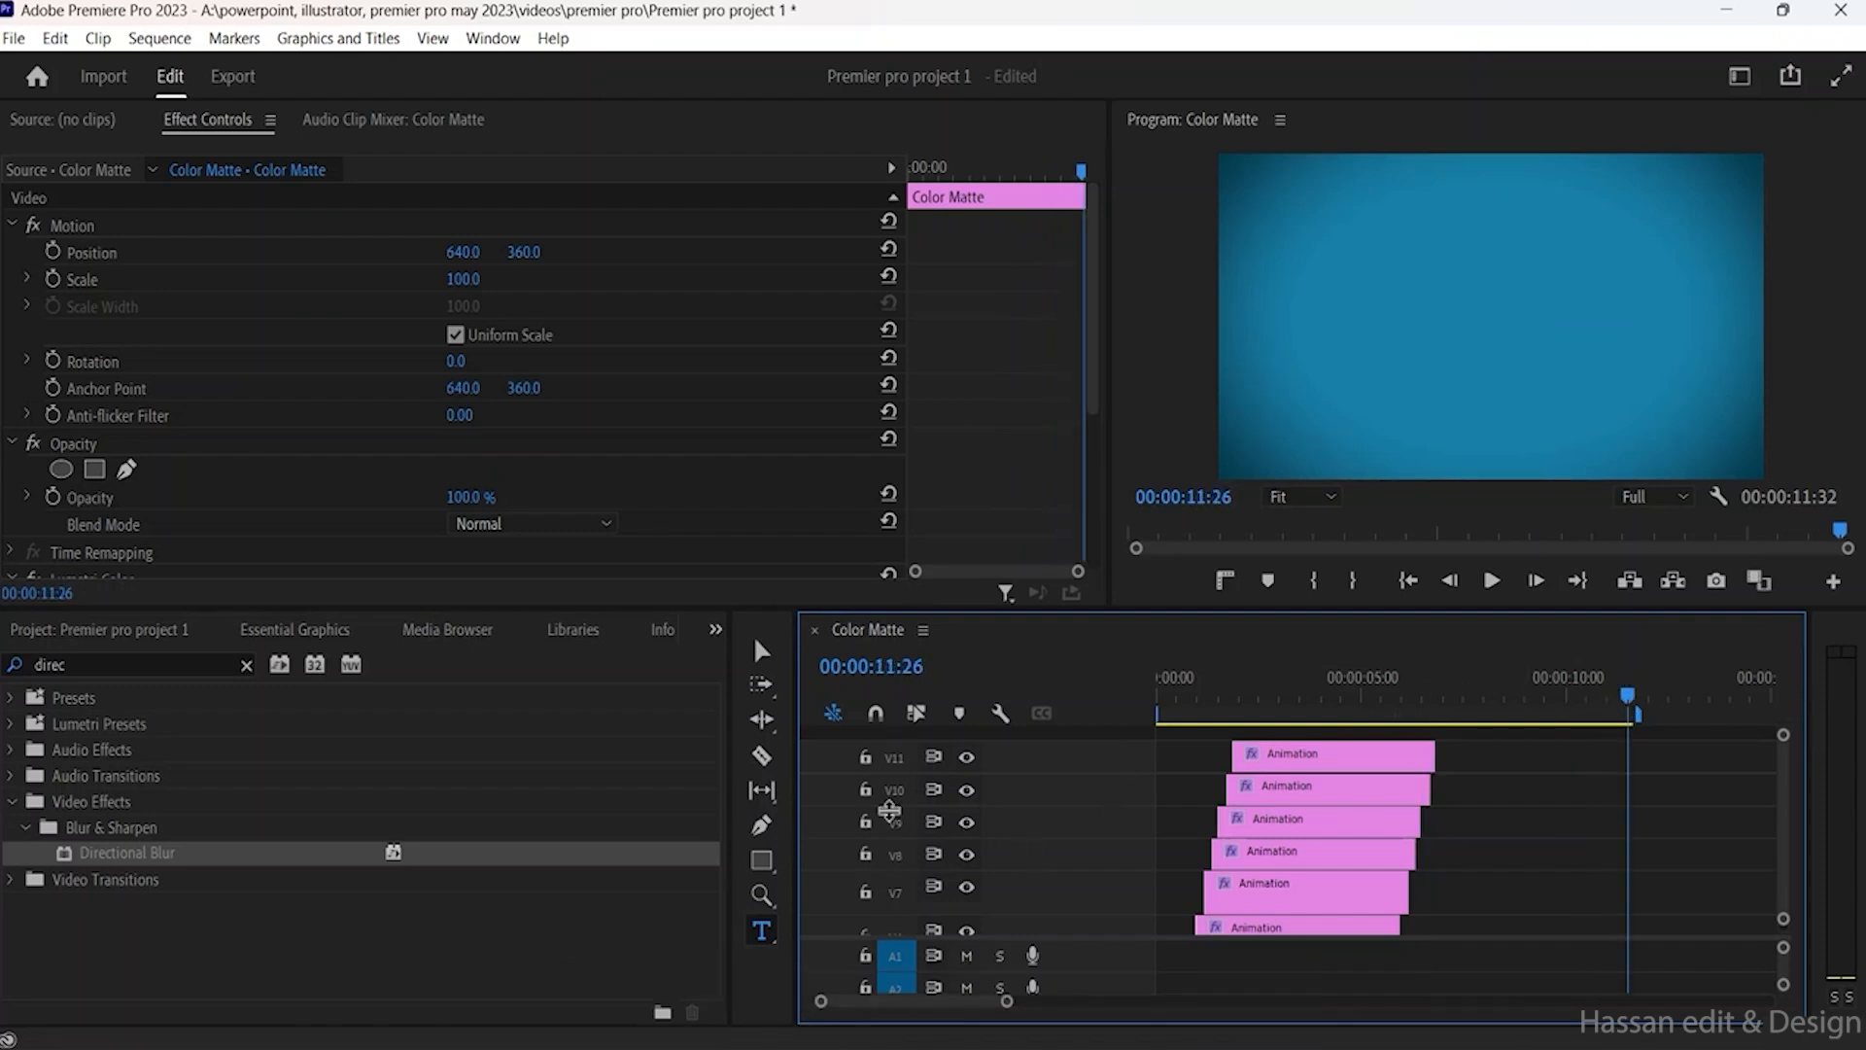
{"action": "left_click", "coordinate": [762, 650]}
Step: Shrink the video track heights in the timeline so that tracks V1 through V11 fit in view
{"action": "scroll", "coordinate": [1438, 819], "scroll_direction": "down", "scroll_amount": 3}
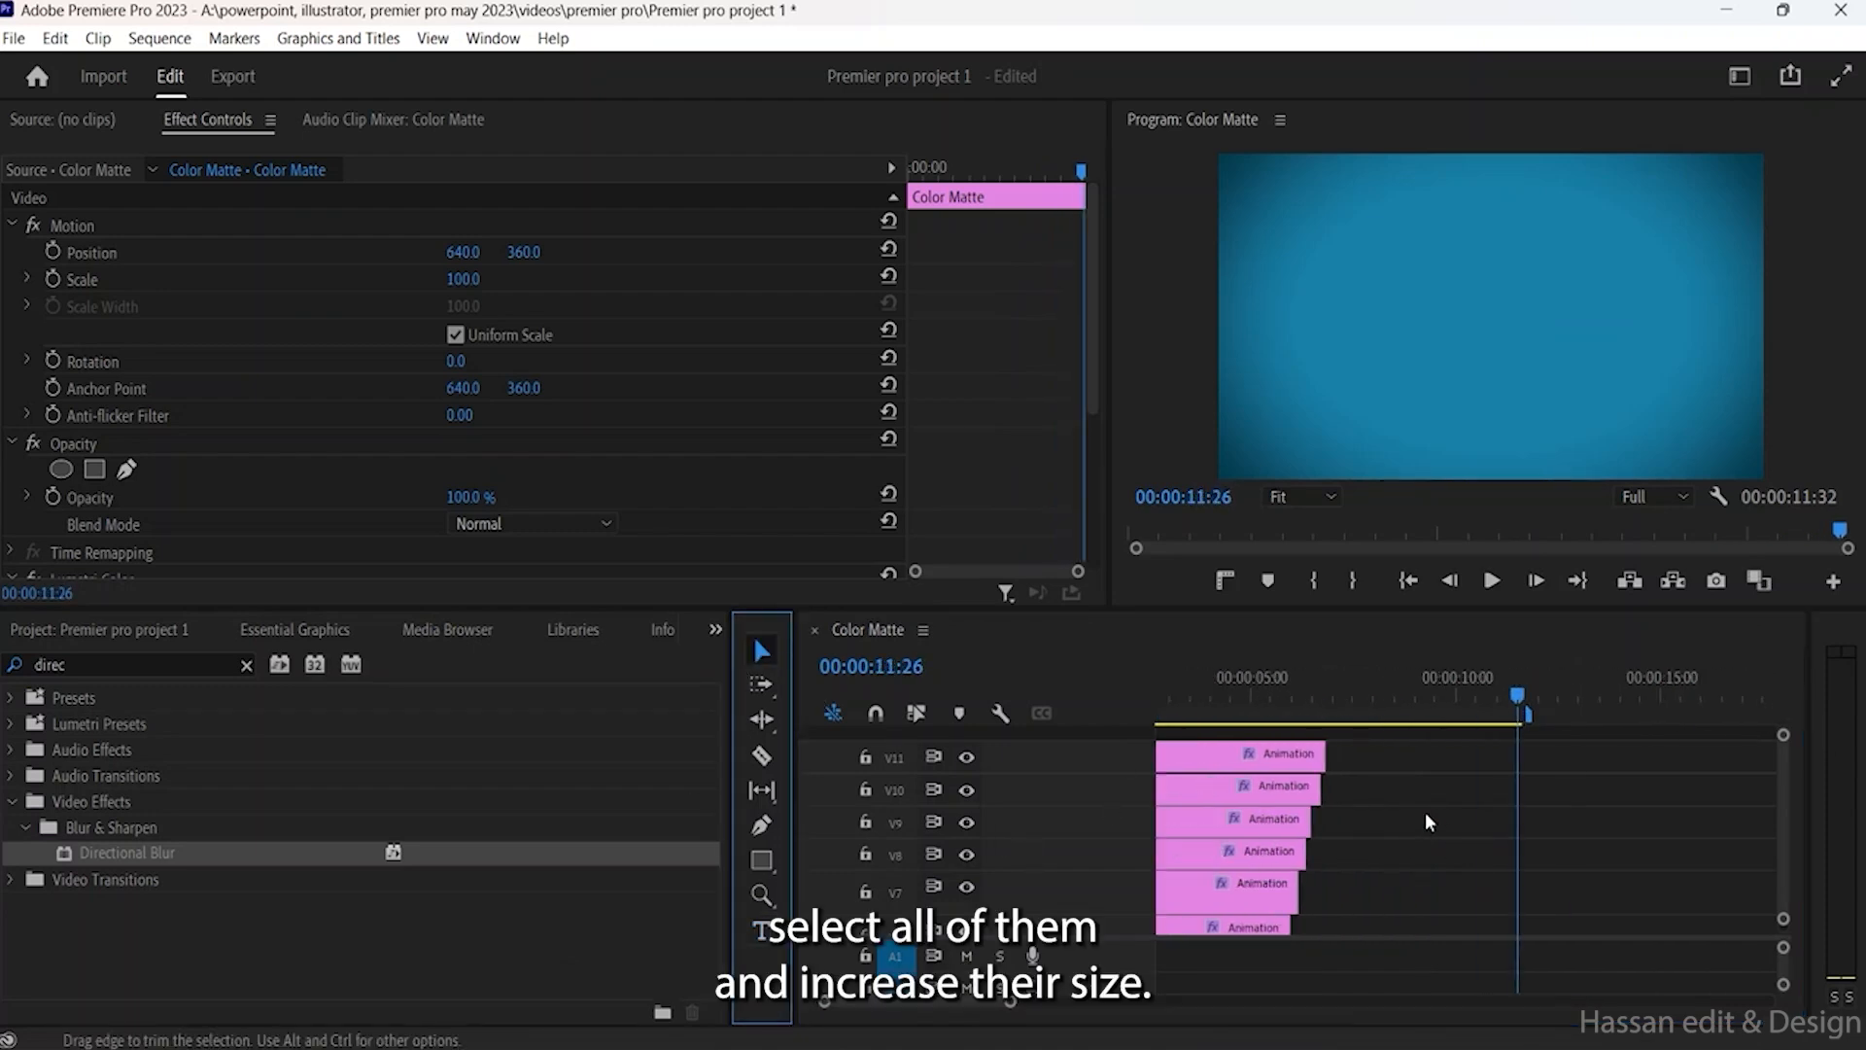
{"action": "scroll", "coordinate": [1425, 819], "scroll_direction": "up", "scroll_amount": 3}
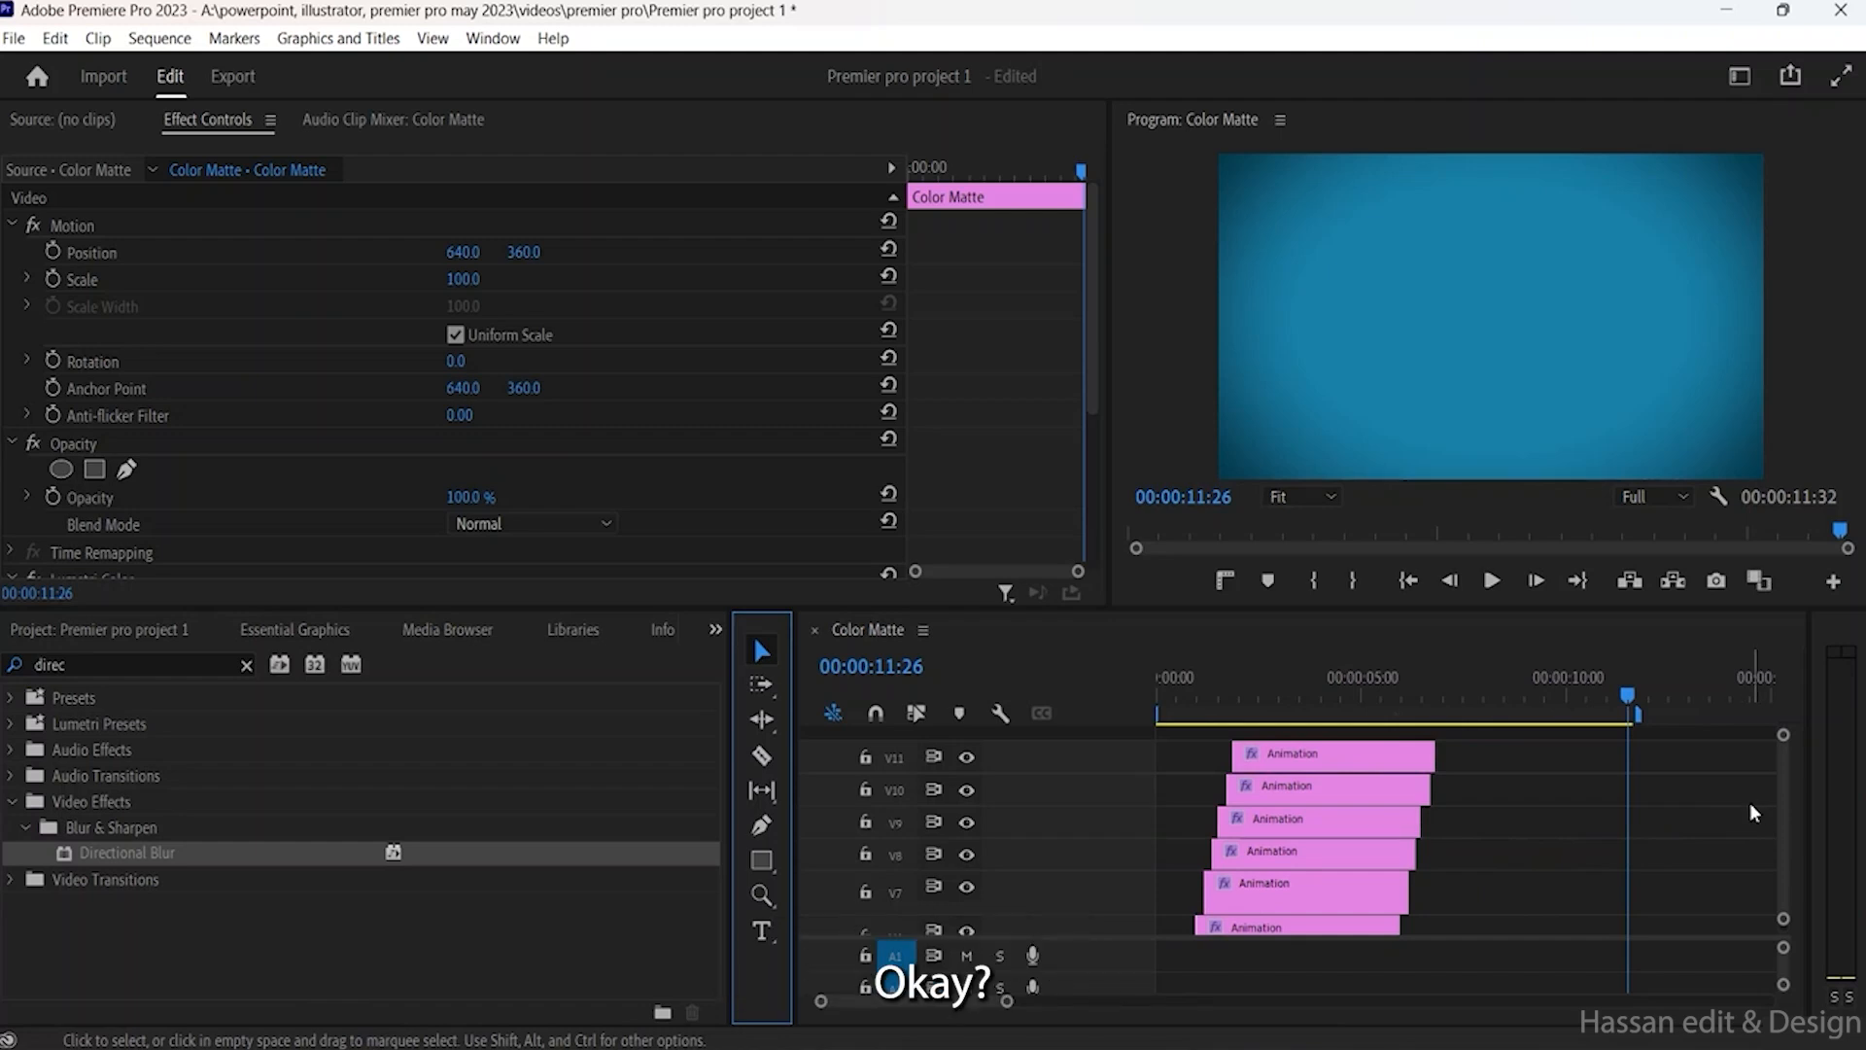
{"action": "scroll", "coordinate": [1750, 806], "scroll_direction": "down", "scroll_amount": 2}
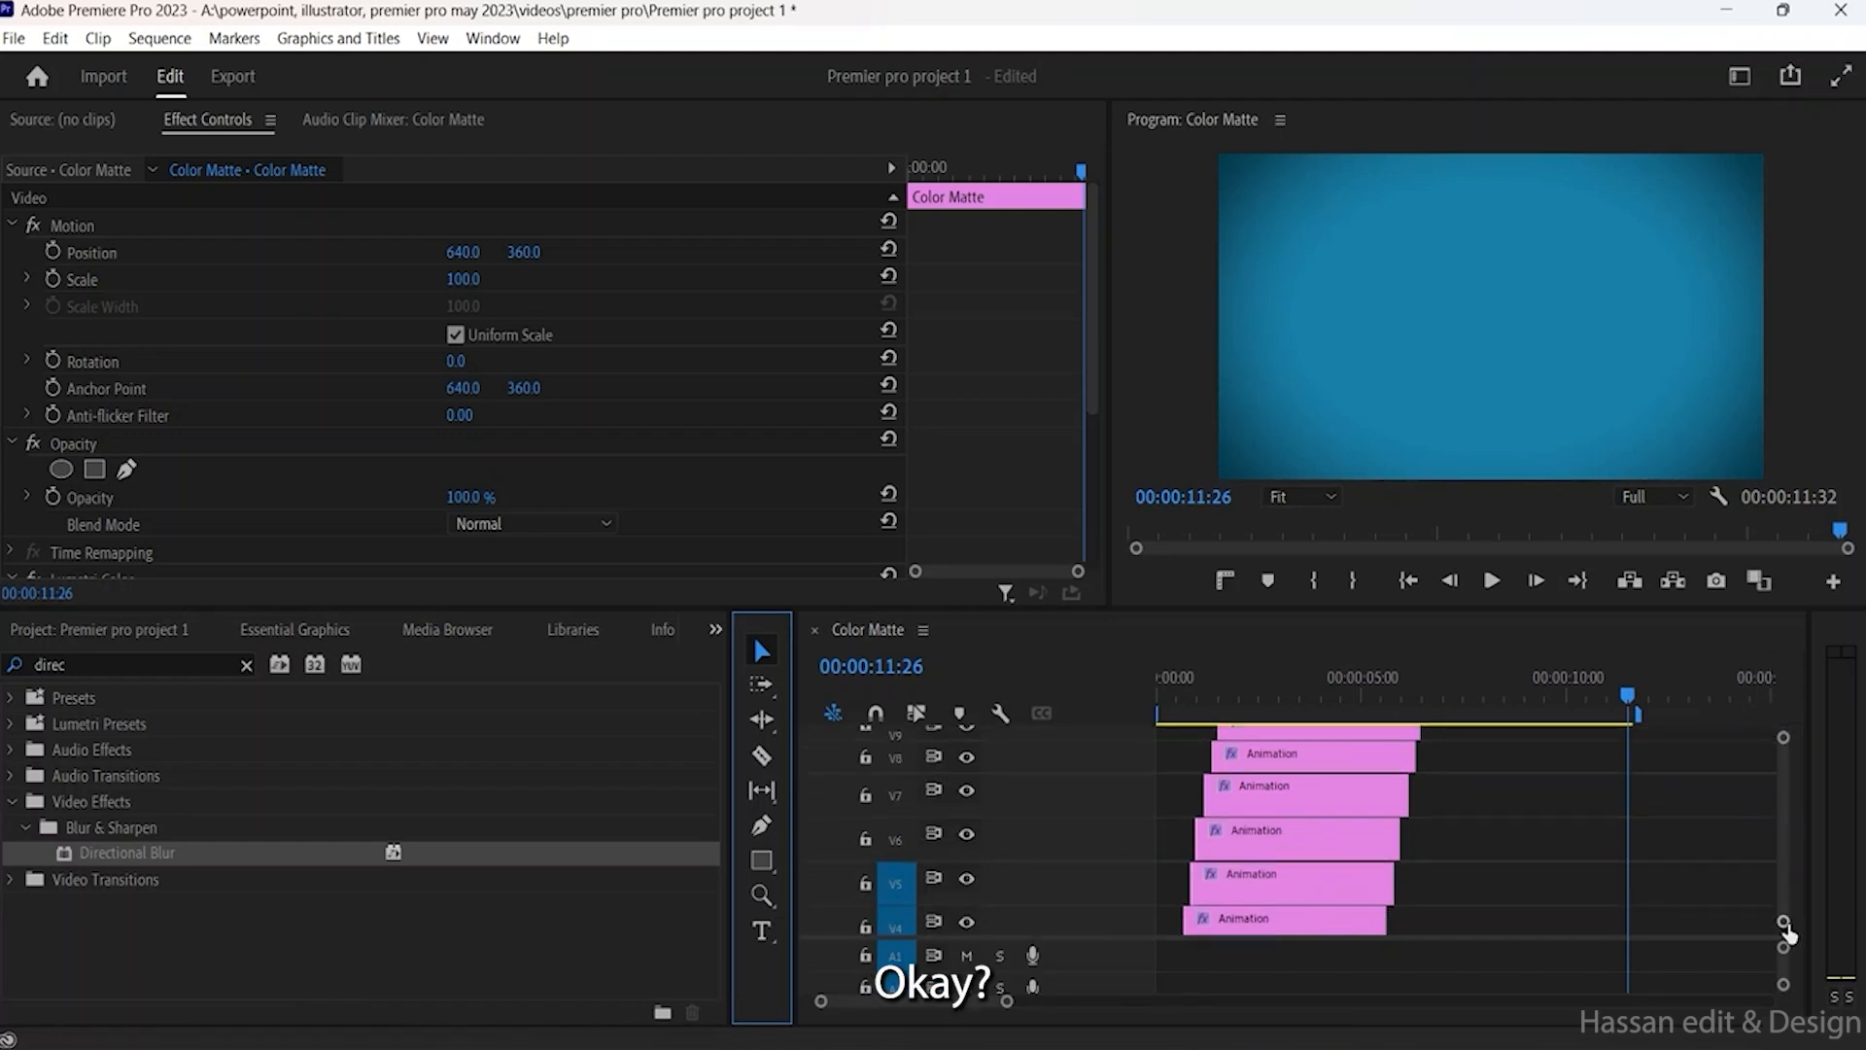
{"action": "left_click_drag", "start_coordinate": [1783, 920], "coordinate": [1785, 925]}
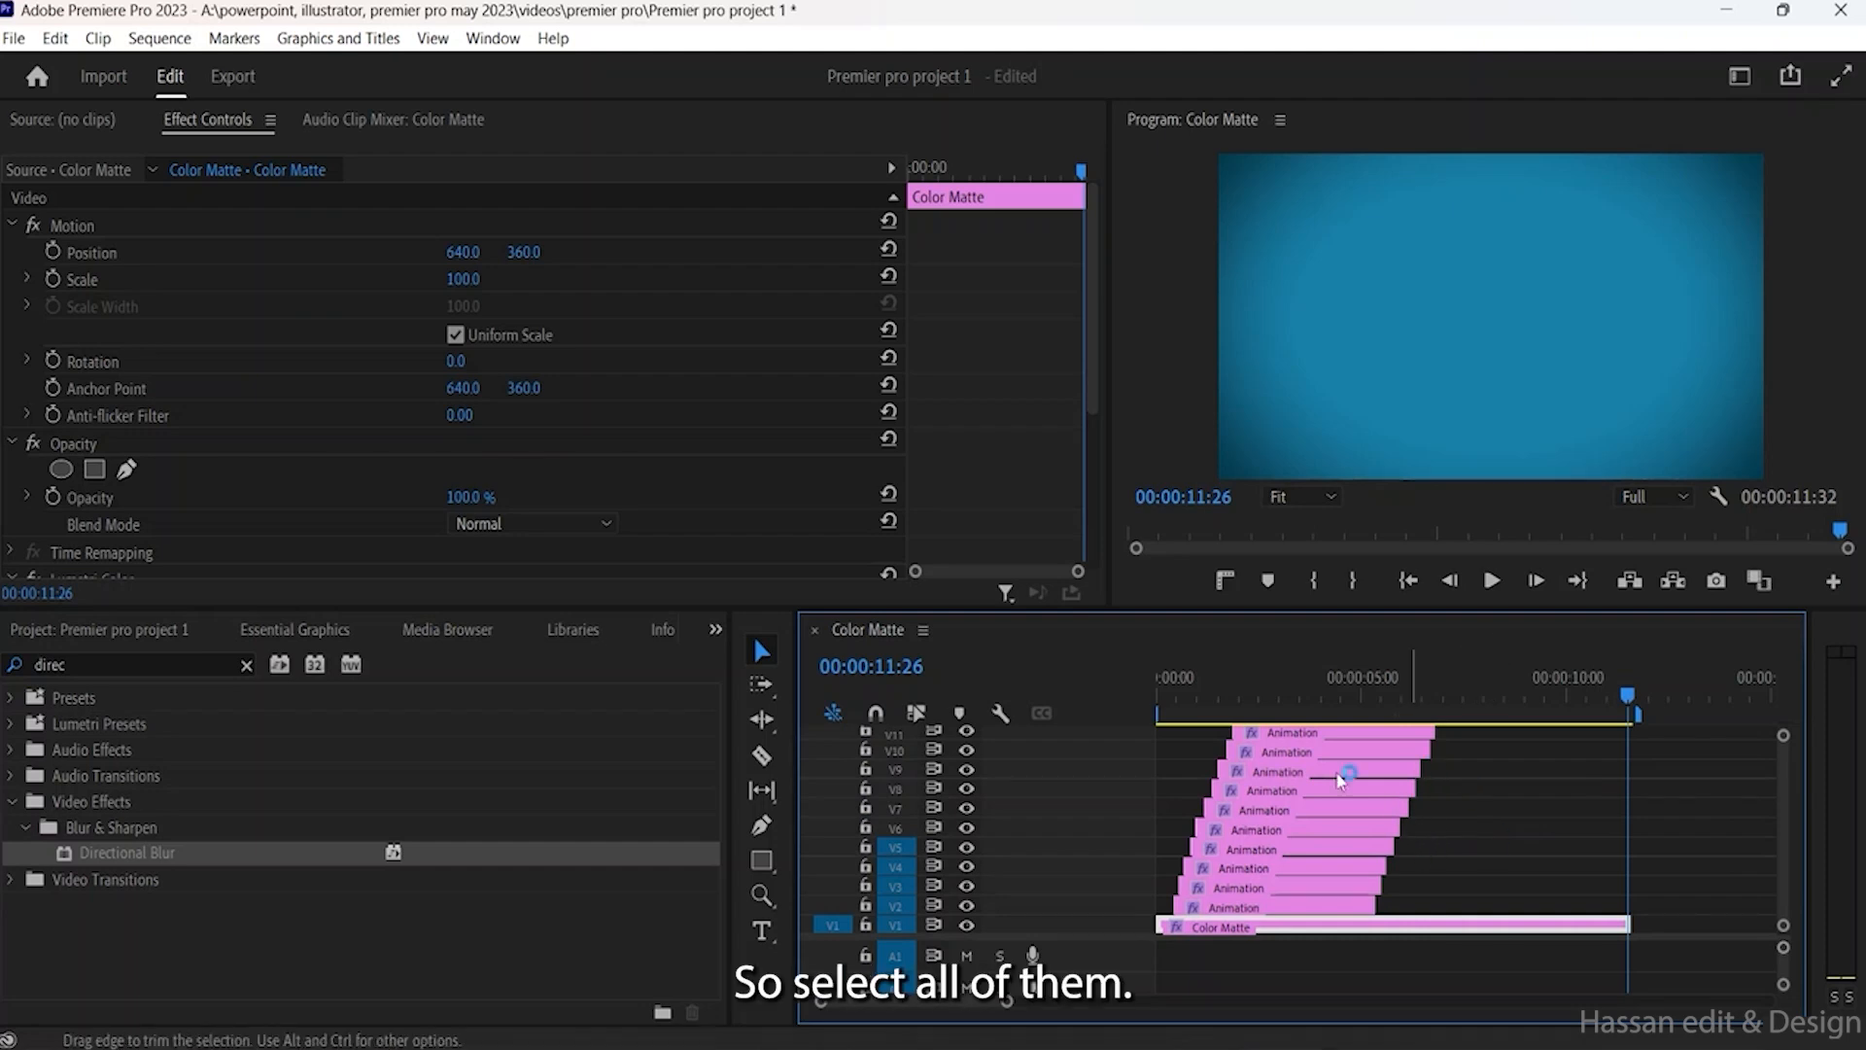
Step: Select all the Animation clips on V2 through V11 and extend their ends together until the V2 clip reaches the Color Matte's end
{"action": "left_click", "coordinate": [1338, 736]}
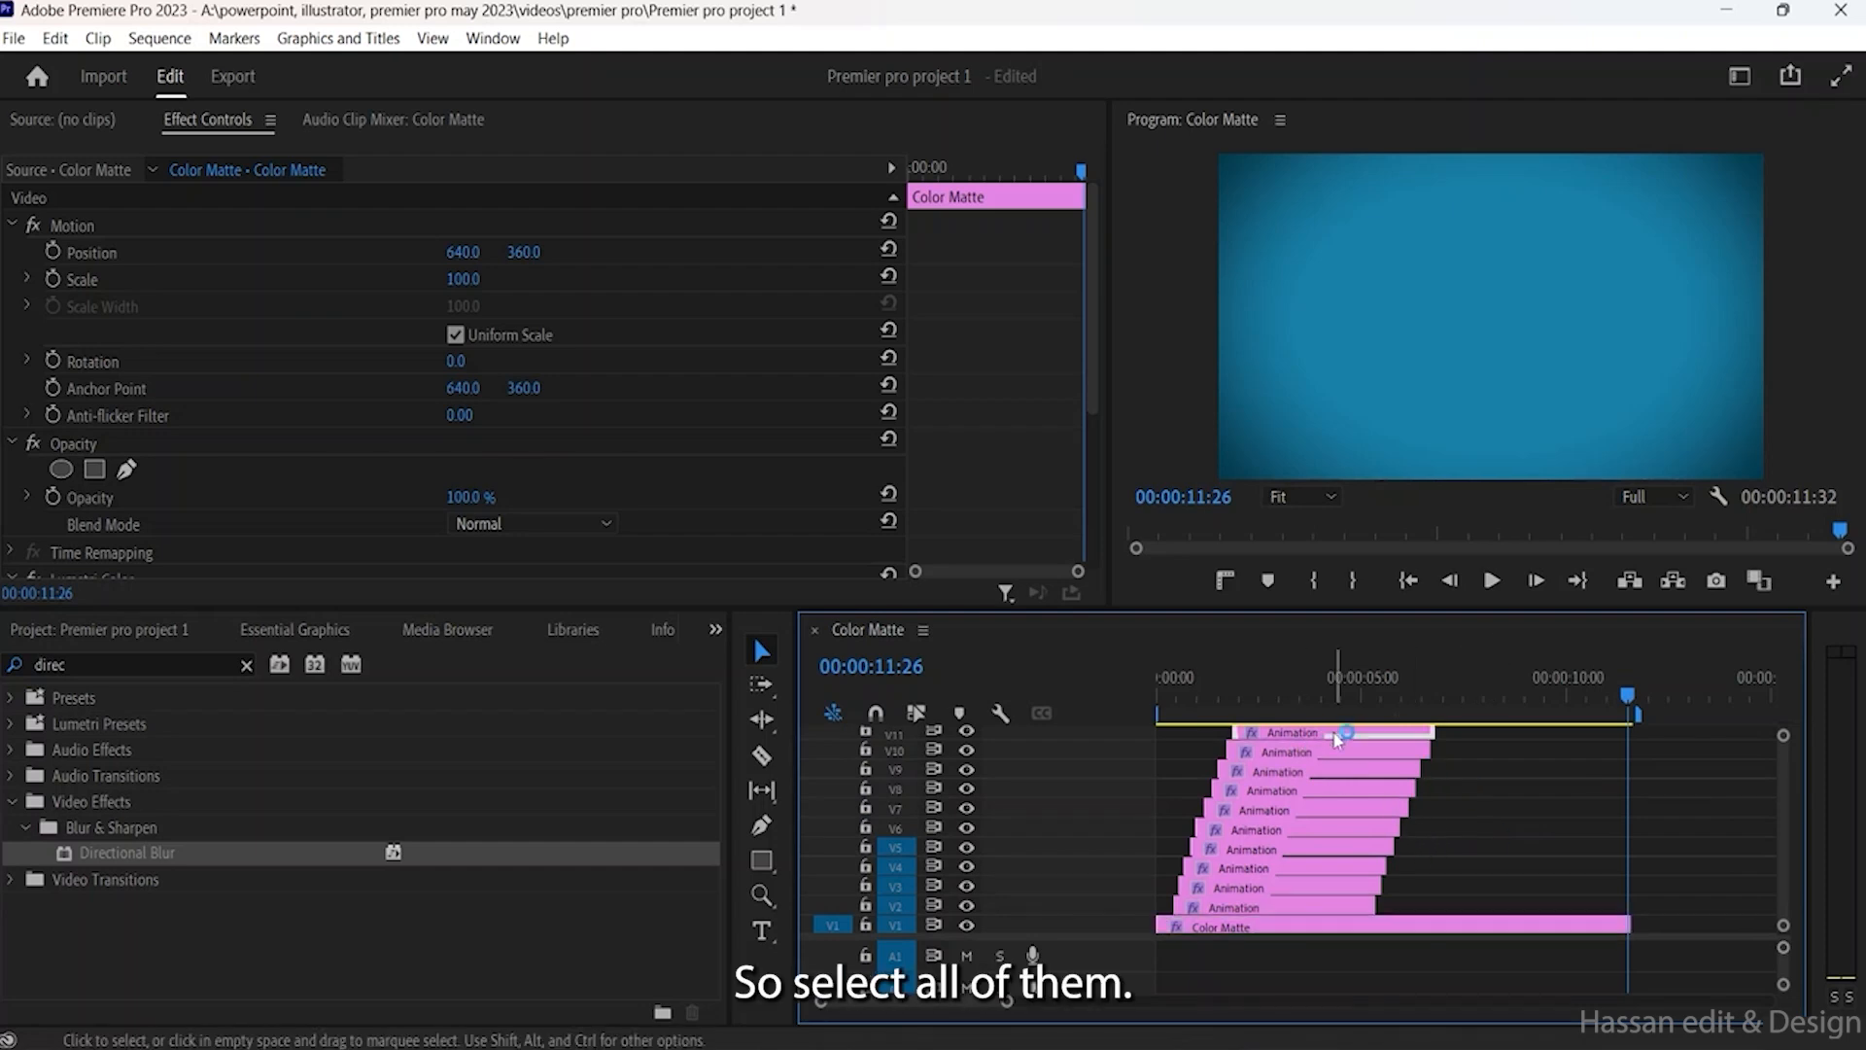
{"action": "left_click", "coordinate": [1292, 903], "text": "shift"}
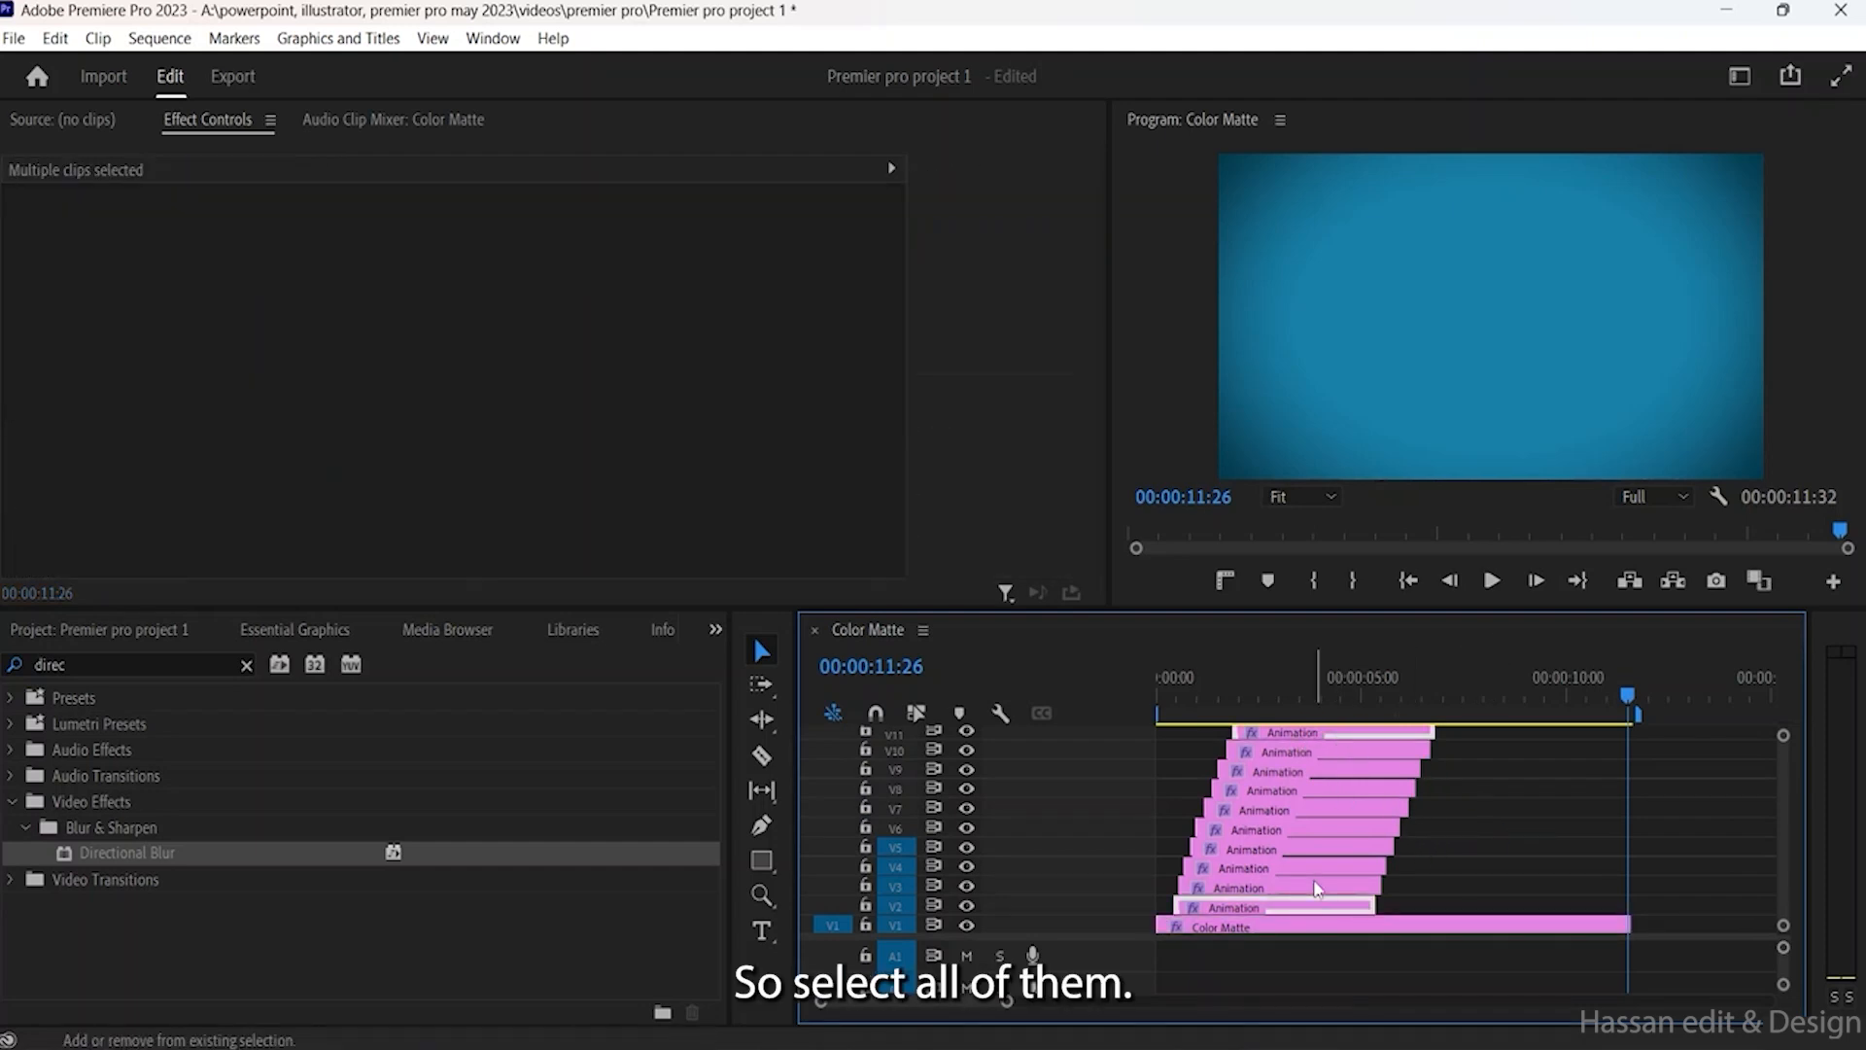
{"action": "left_click", "coordinate": [1315, 886], "text": "shift"}
{"action": "left_click", "coordinate": [1329, 866], "text": "shift"}
{"action": "left_click", "coordinate": [1345, 850], "text": "shift"}
{"action": "left_click", "coordinate": [1361, 829], "text": "shift"}
{"action": "left_click", "coordinate": [1369, 810], "text": "shift"}
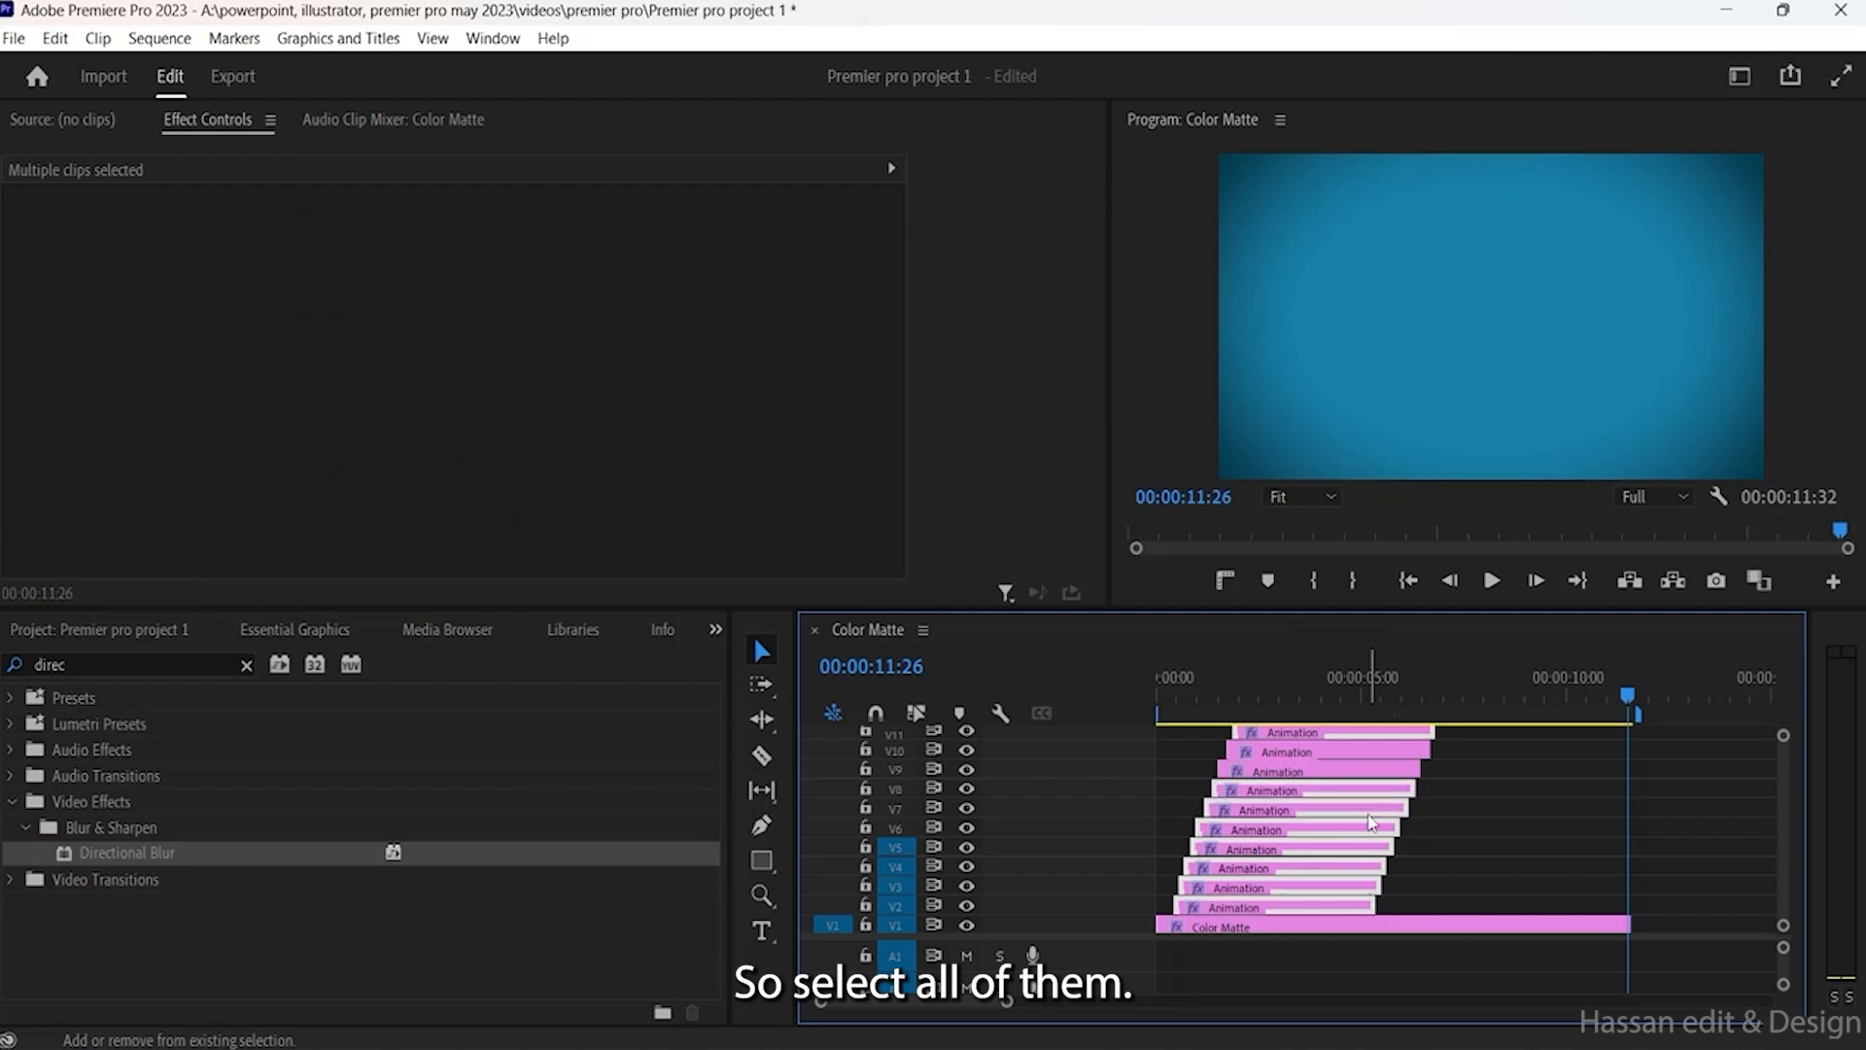
{"action": "left_click", "coordinate": [1378, 791], "text": "shift"}
{"action": "left_click", "coordinate": [1382, 778], "text": "shift"}
{"action": "left_click", "coordinate": [1404, 754], "text": "shift"}
{"action": "left_click_drag", "start_coordinate": [1435, 735], "coordinate": [1686, 769]}
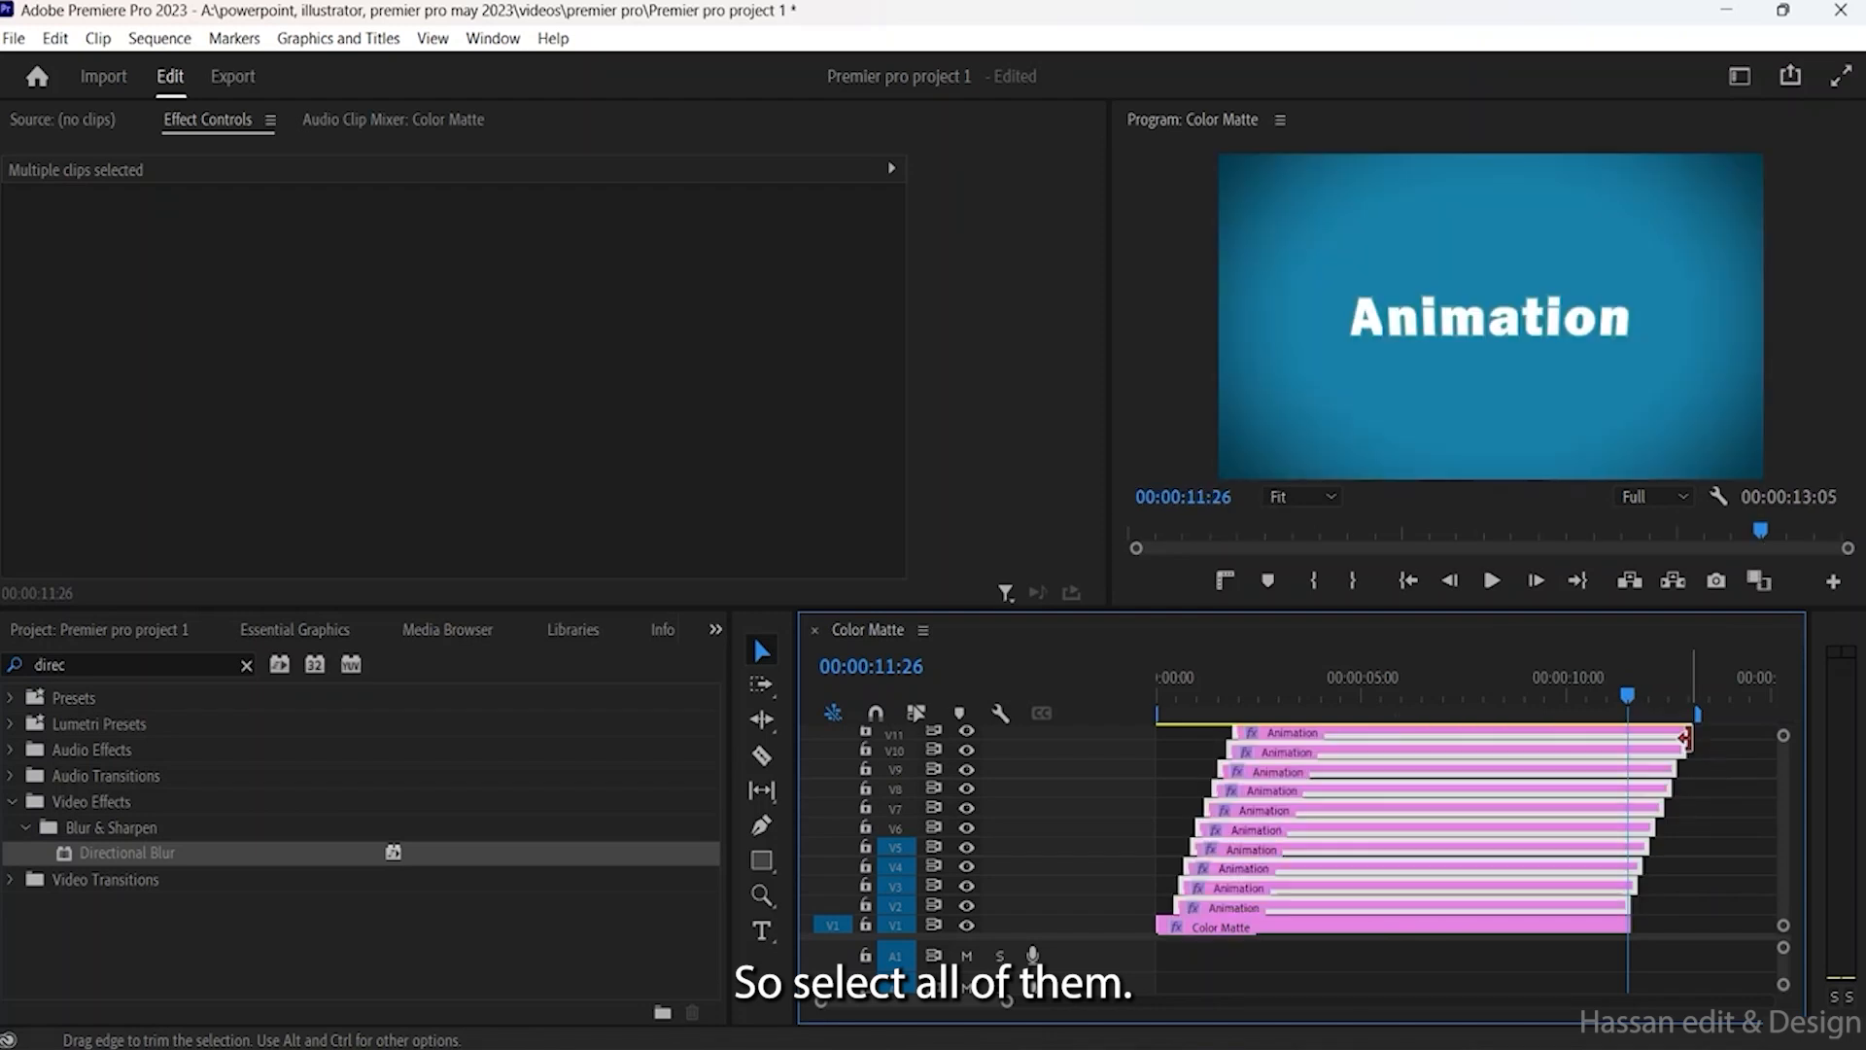
{"action": "left_click", "coordinate": [1719, 811]}
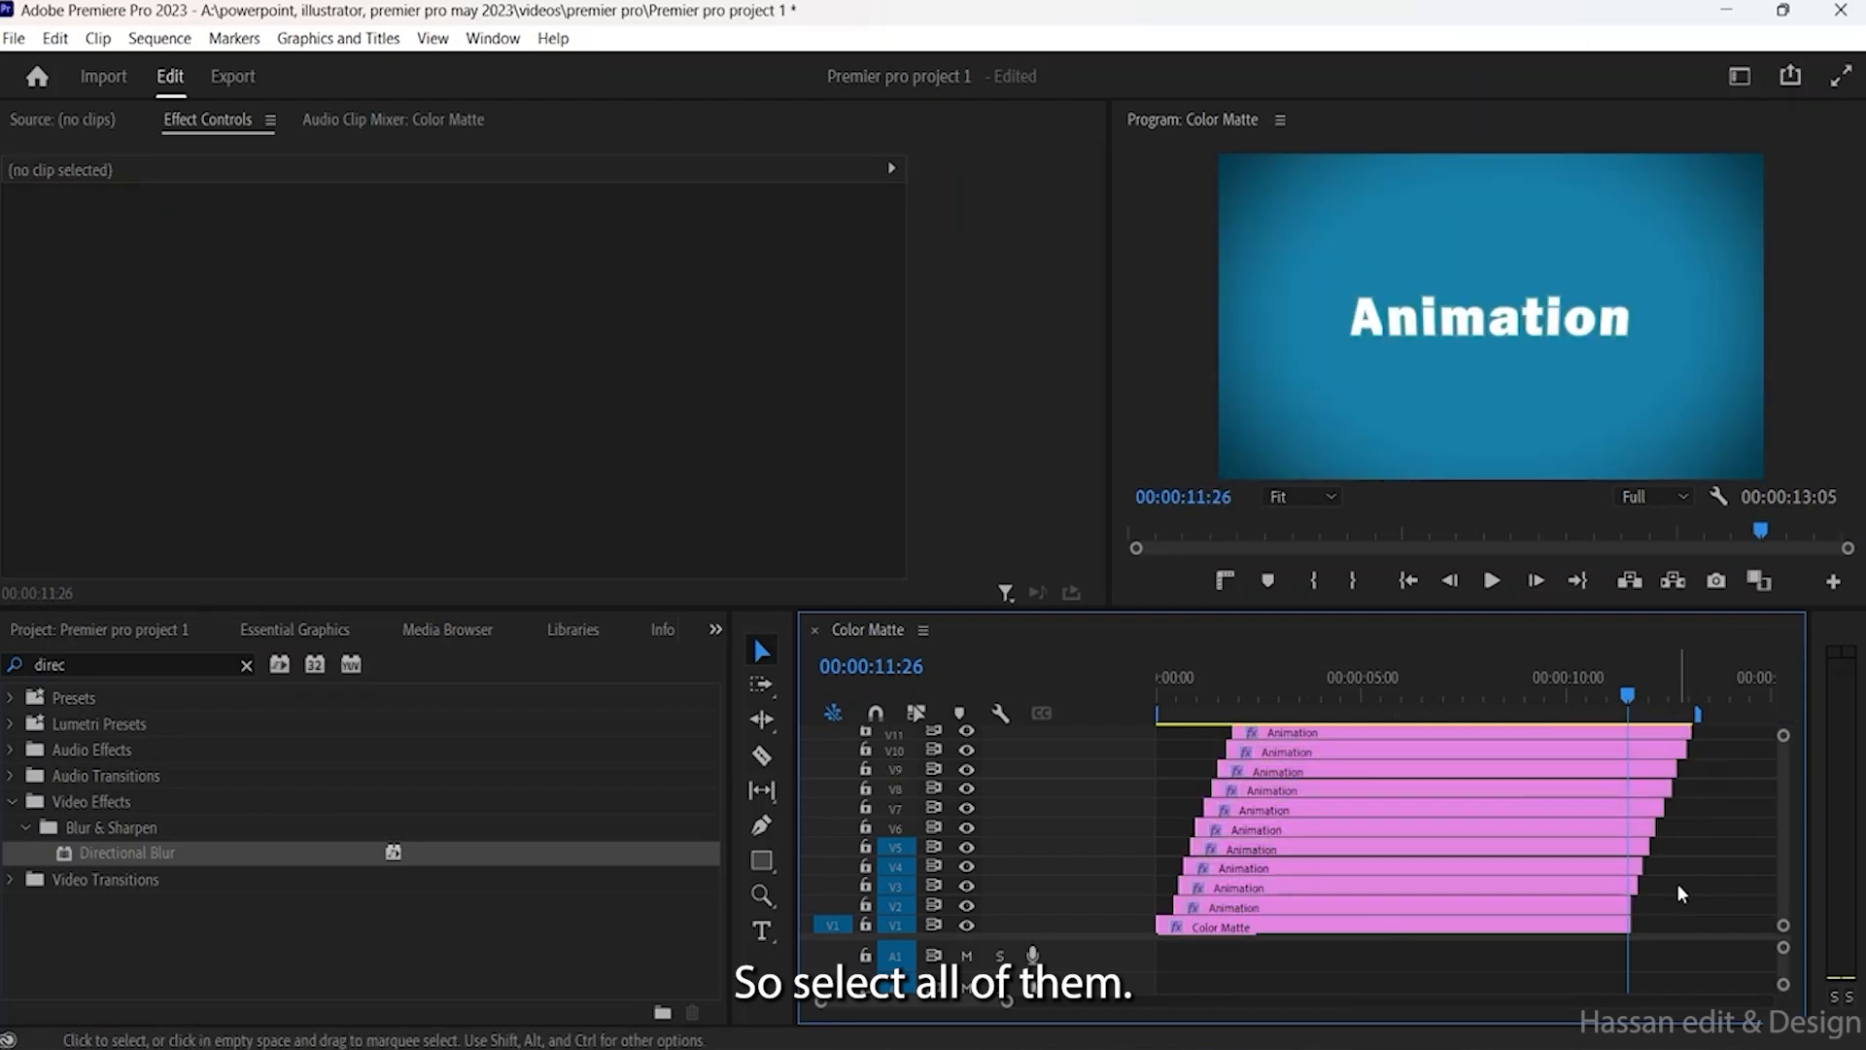
Step: Trim the overhanging Animation clips on V3 through V11 to end with the Color Matte clip, turning on timeline snapping
{"action": "left_click_drag", "start_coordinate": [1691, 735], "coordinate": [1625, 749]}
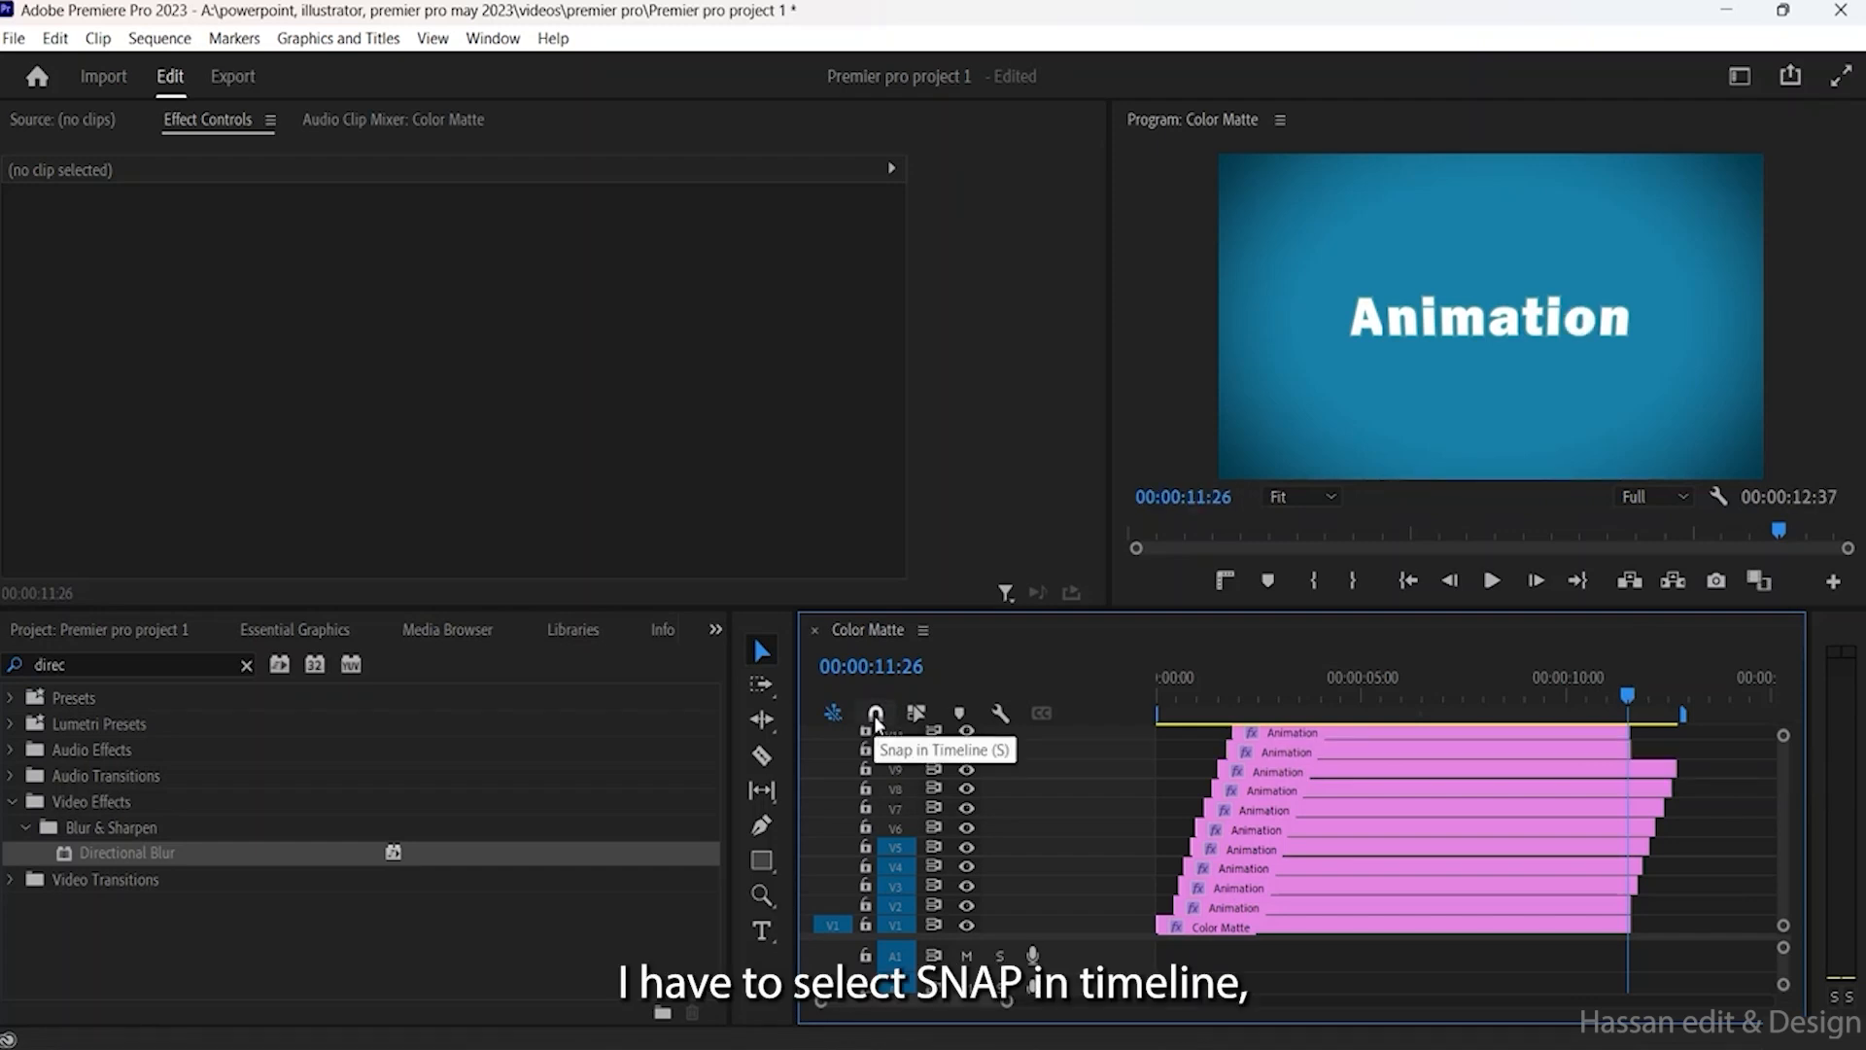
{"action": "left_click", "coordinate": [876, 715]}
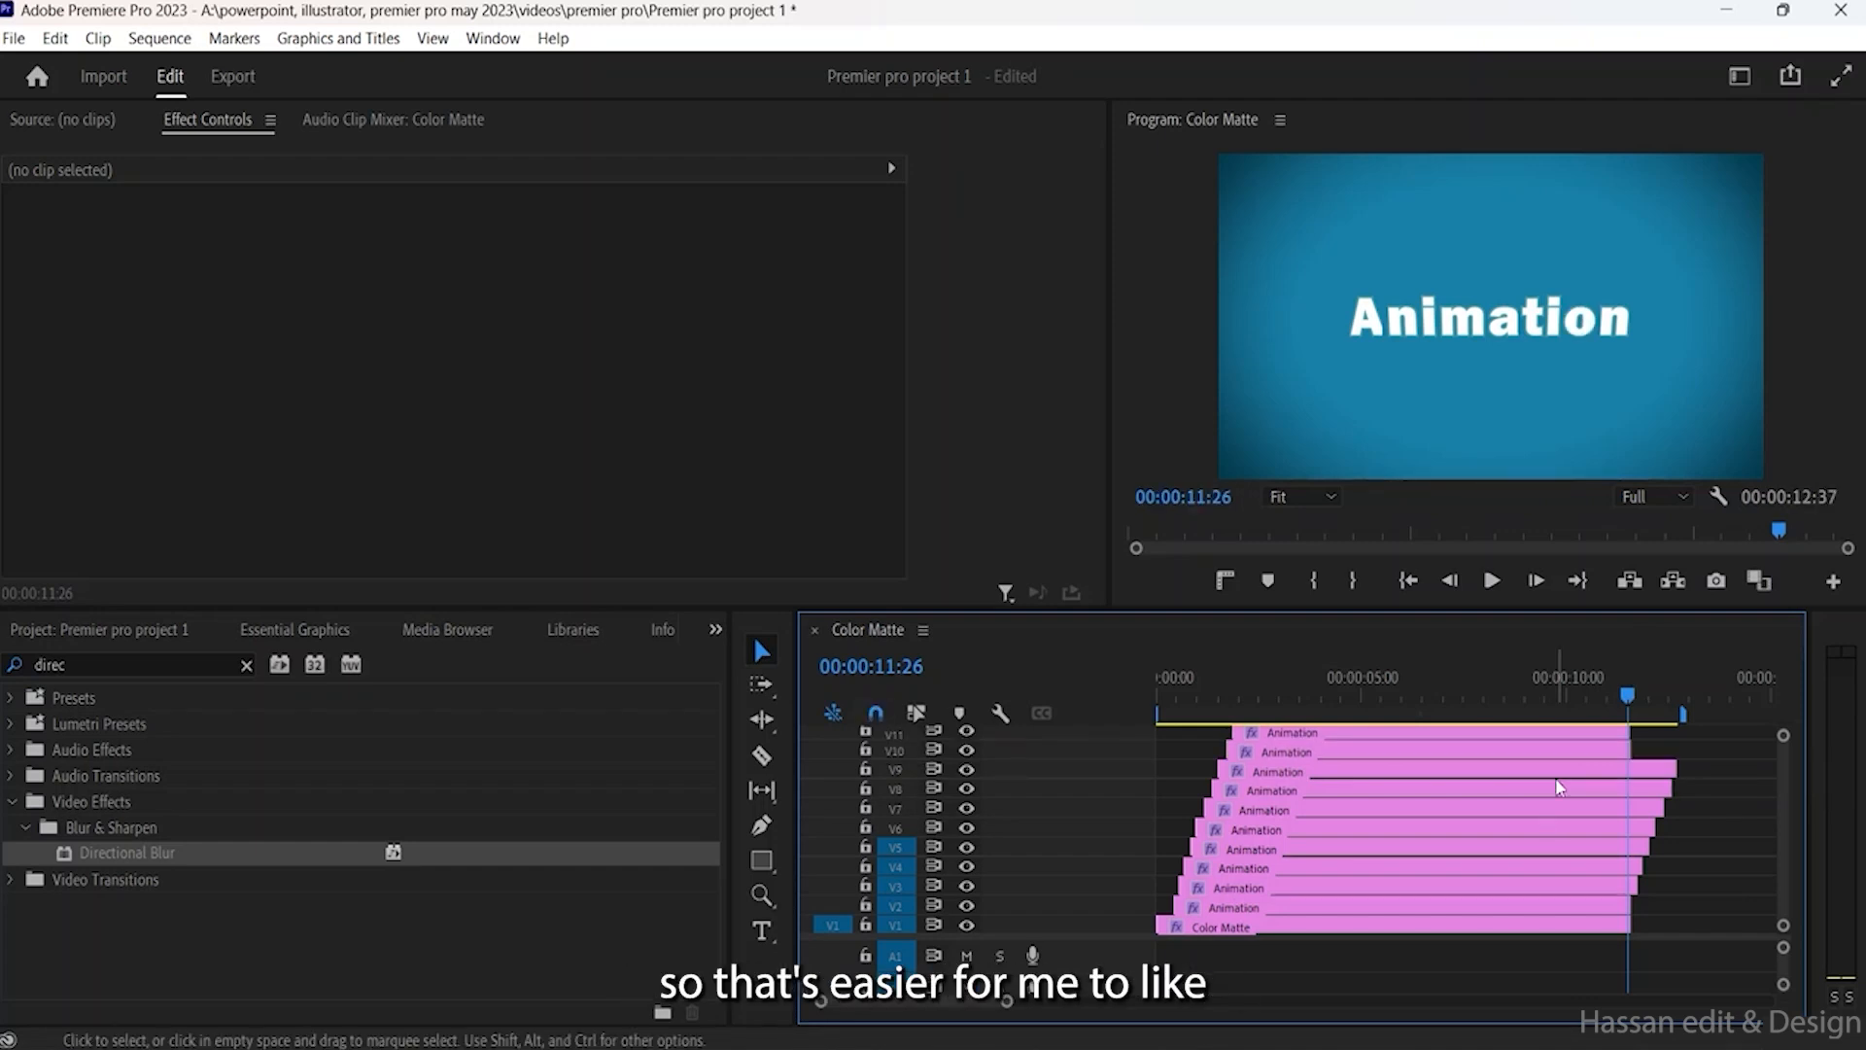
{"action": "left_click_drag", "start_coordinate": [1678, 767], "coordinate": [1630, 808]}
{"action": "left_click_drag", "start_coordinate": [1651, 827], "coordinate": [1635, 827]}
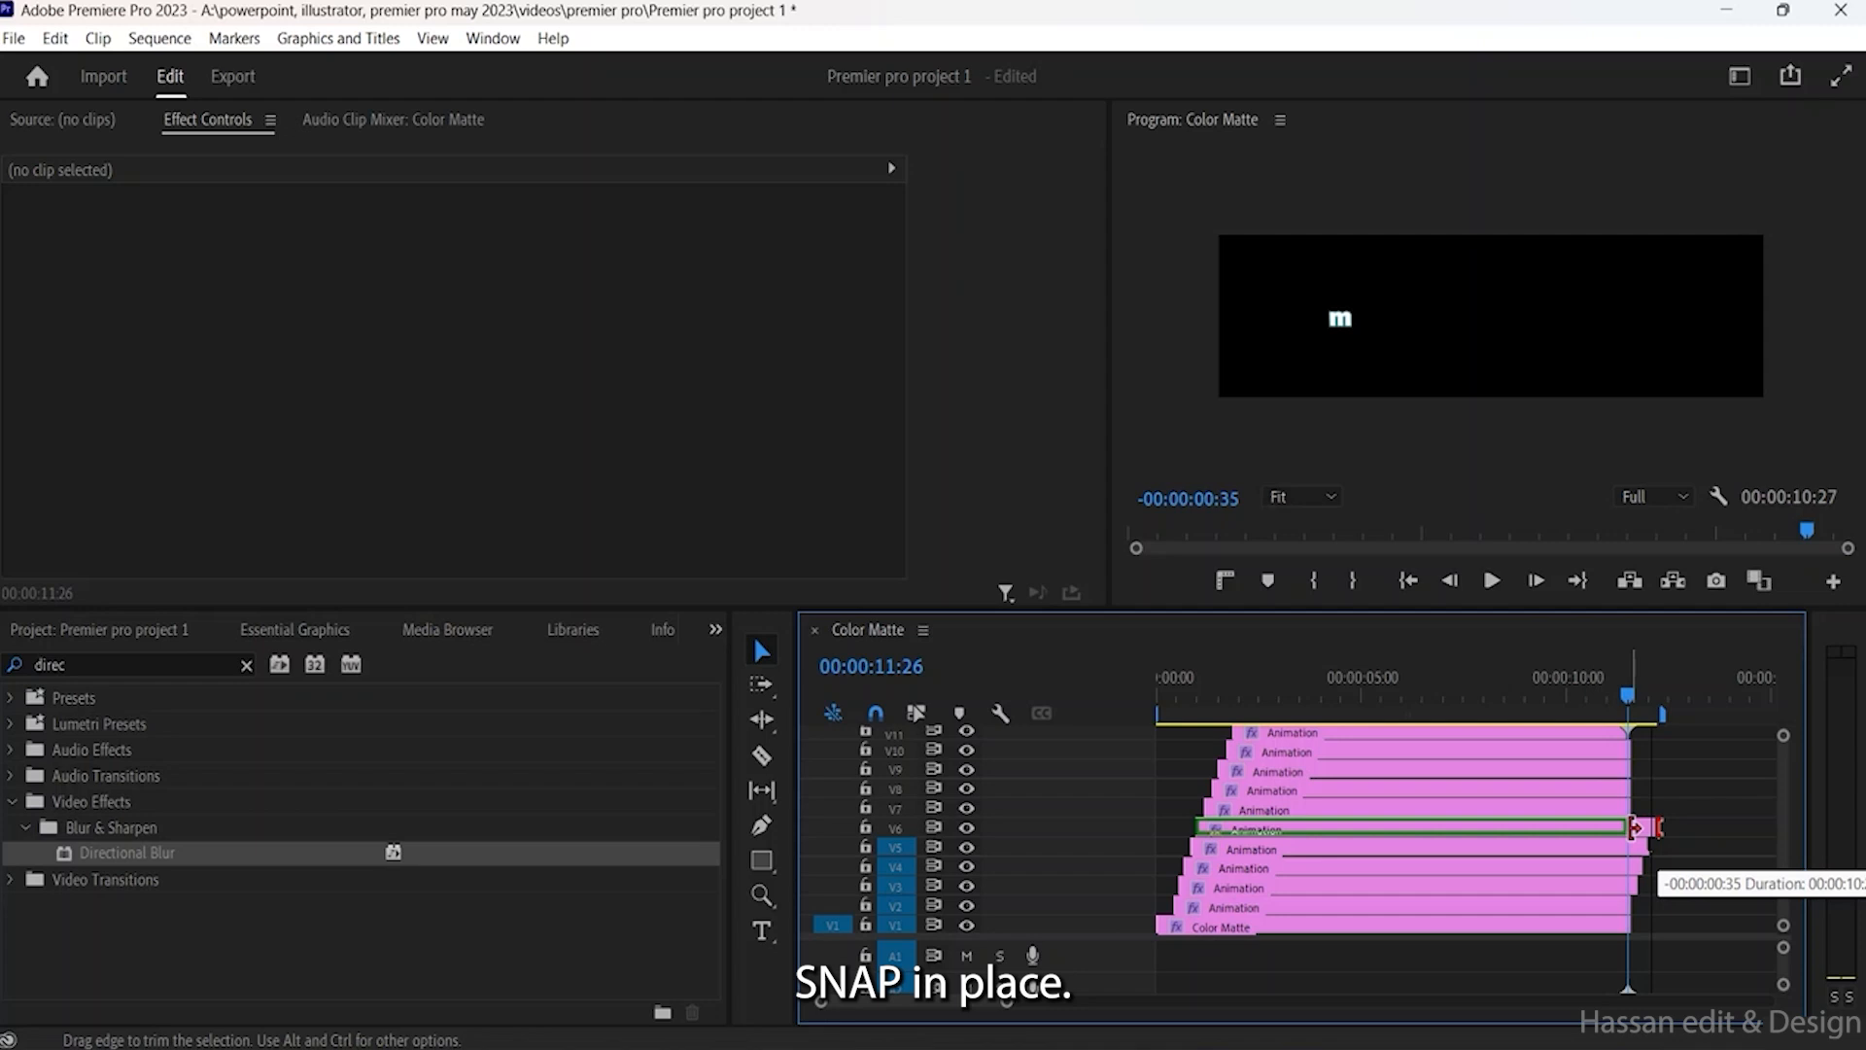
{"action": "left_click_drag", "start_coordinate": [1635, 827], "coordinate": [1635, 827]}
{"action": "mouse_move", "coordinate": [1643, 867]}
{"action": "left_mouse_down"}
{"action": "mouse_move", "coordinate": [1636, 891]}
{"action": "mouse_move", "coordinate": [1627, 866]}
{"action": "left_mouse_up"}
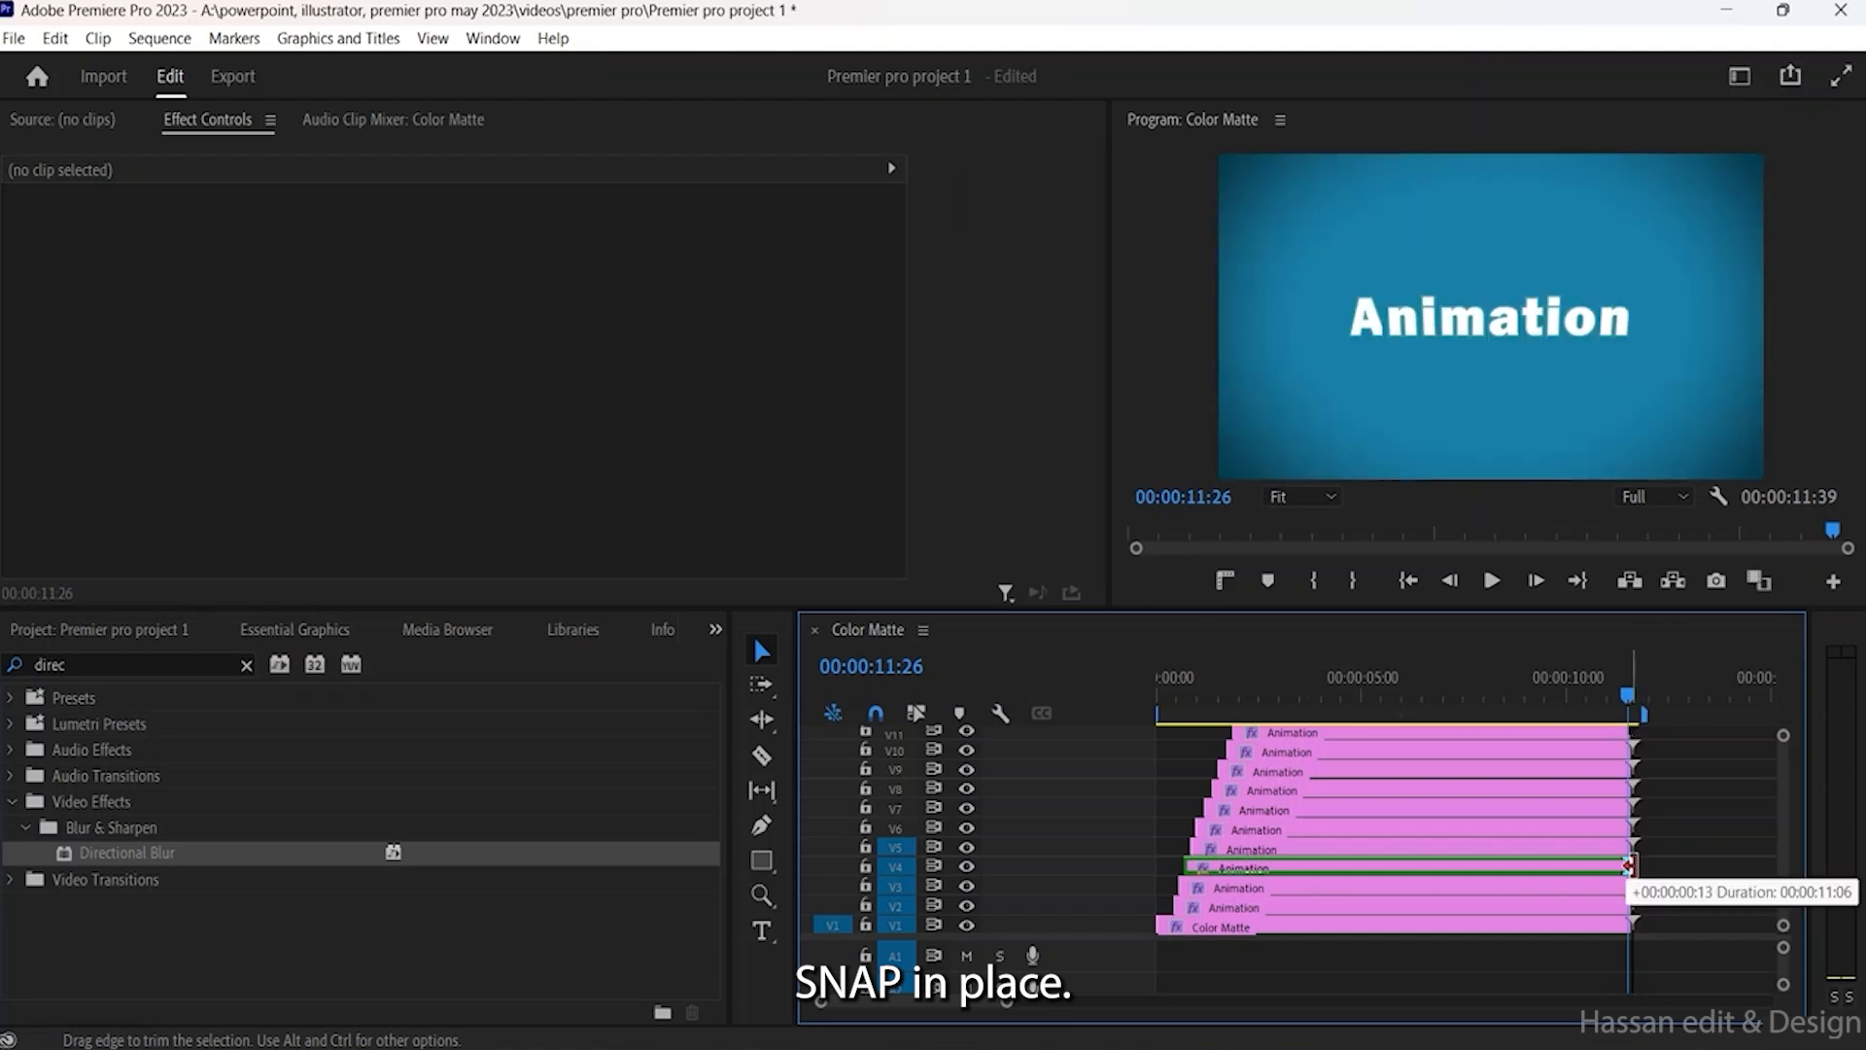
{"action": "left_click_drag", "start_coordinate": [1628, 866], "coordinate": [1628, 885]}
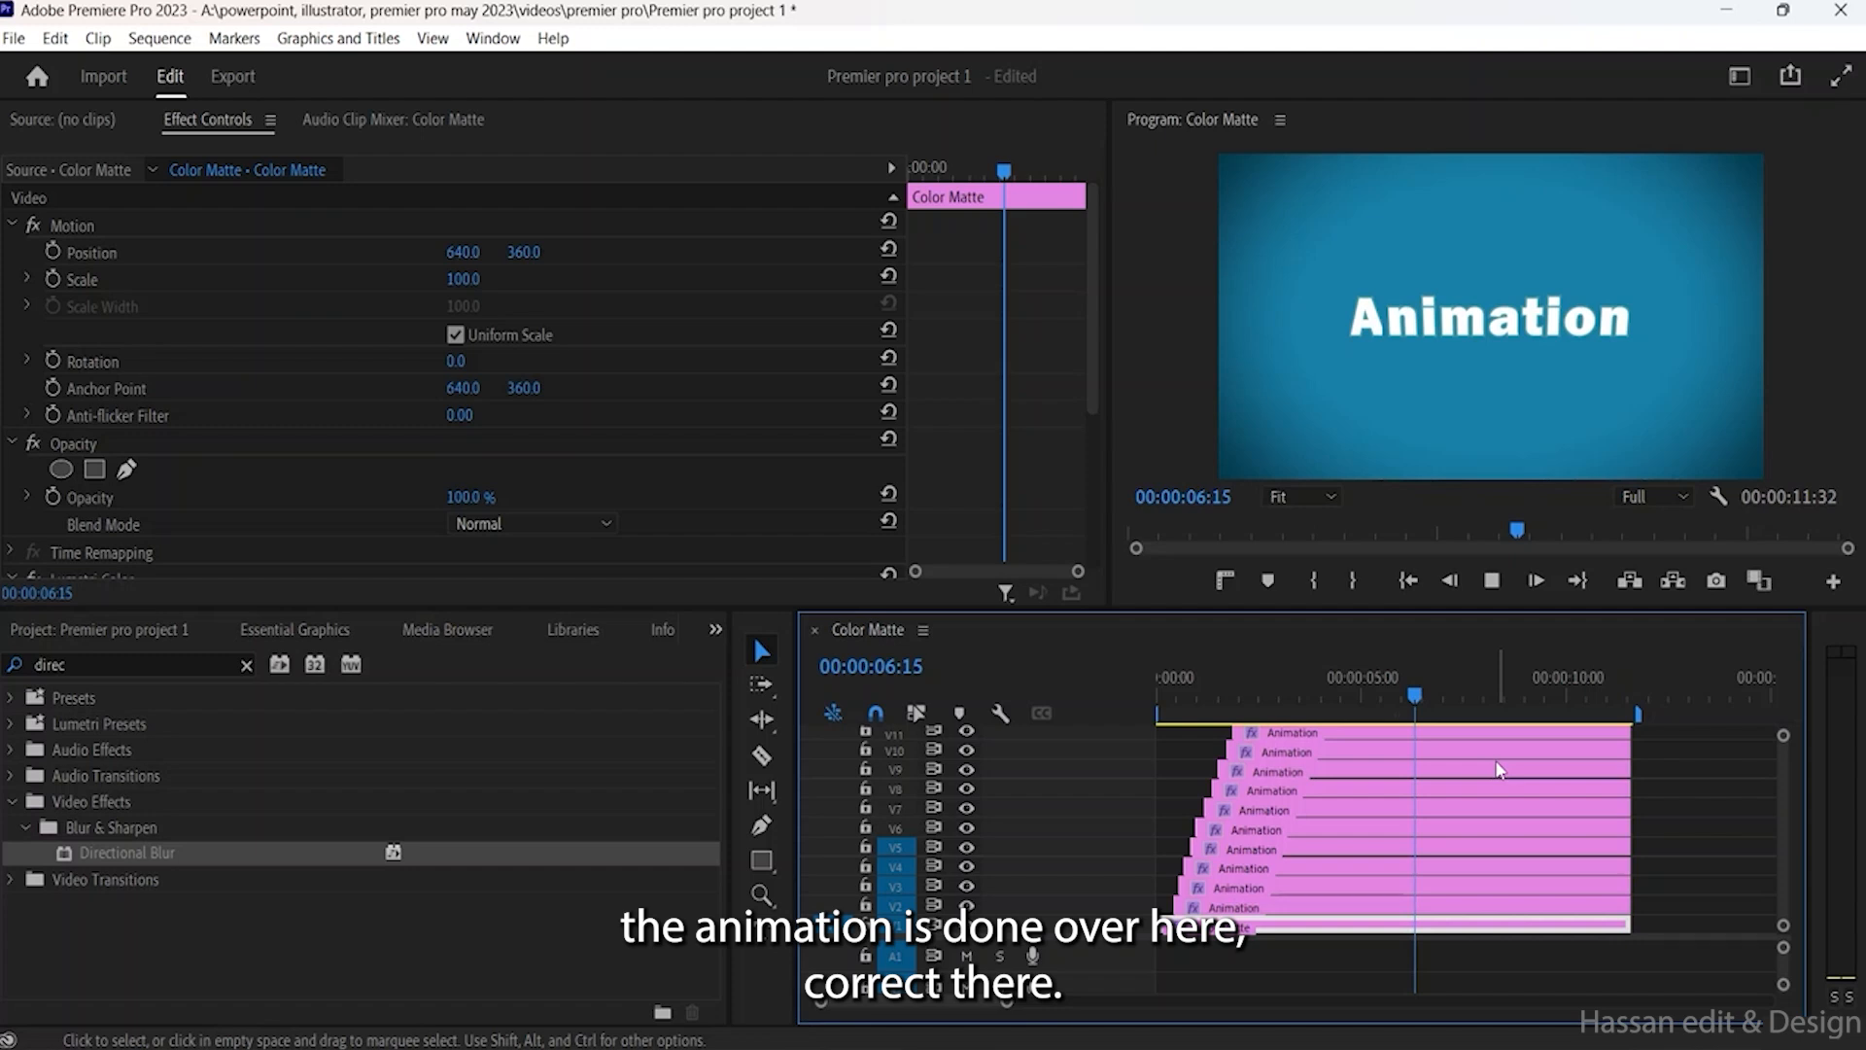
{"action": "left_click", "coordinate": [1301, 692]}
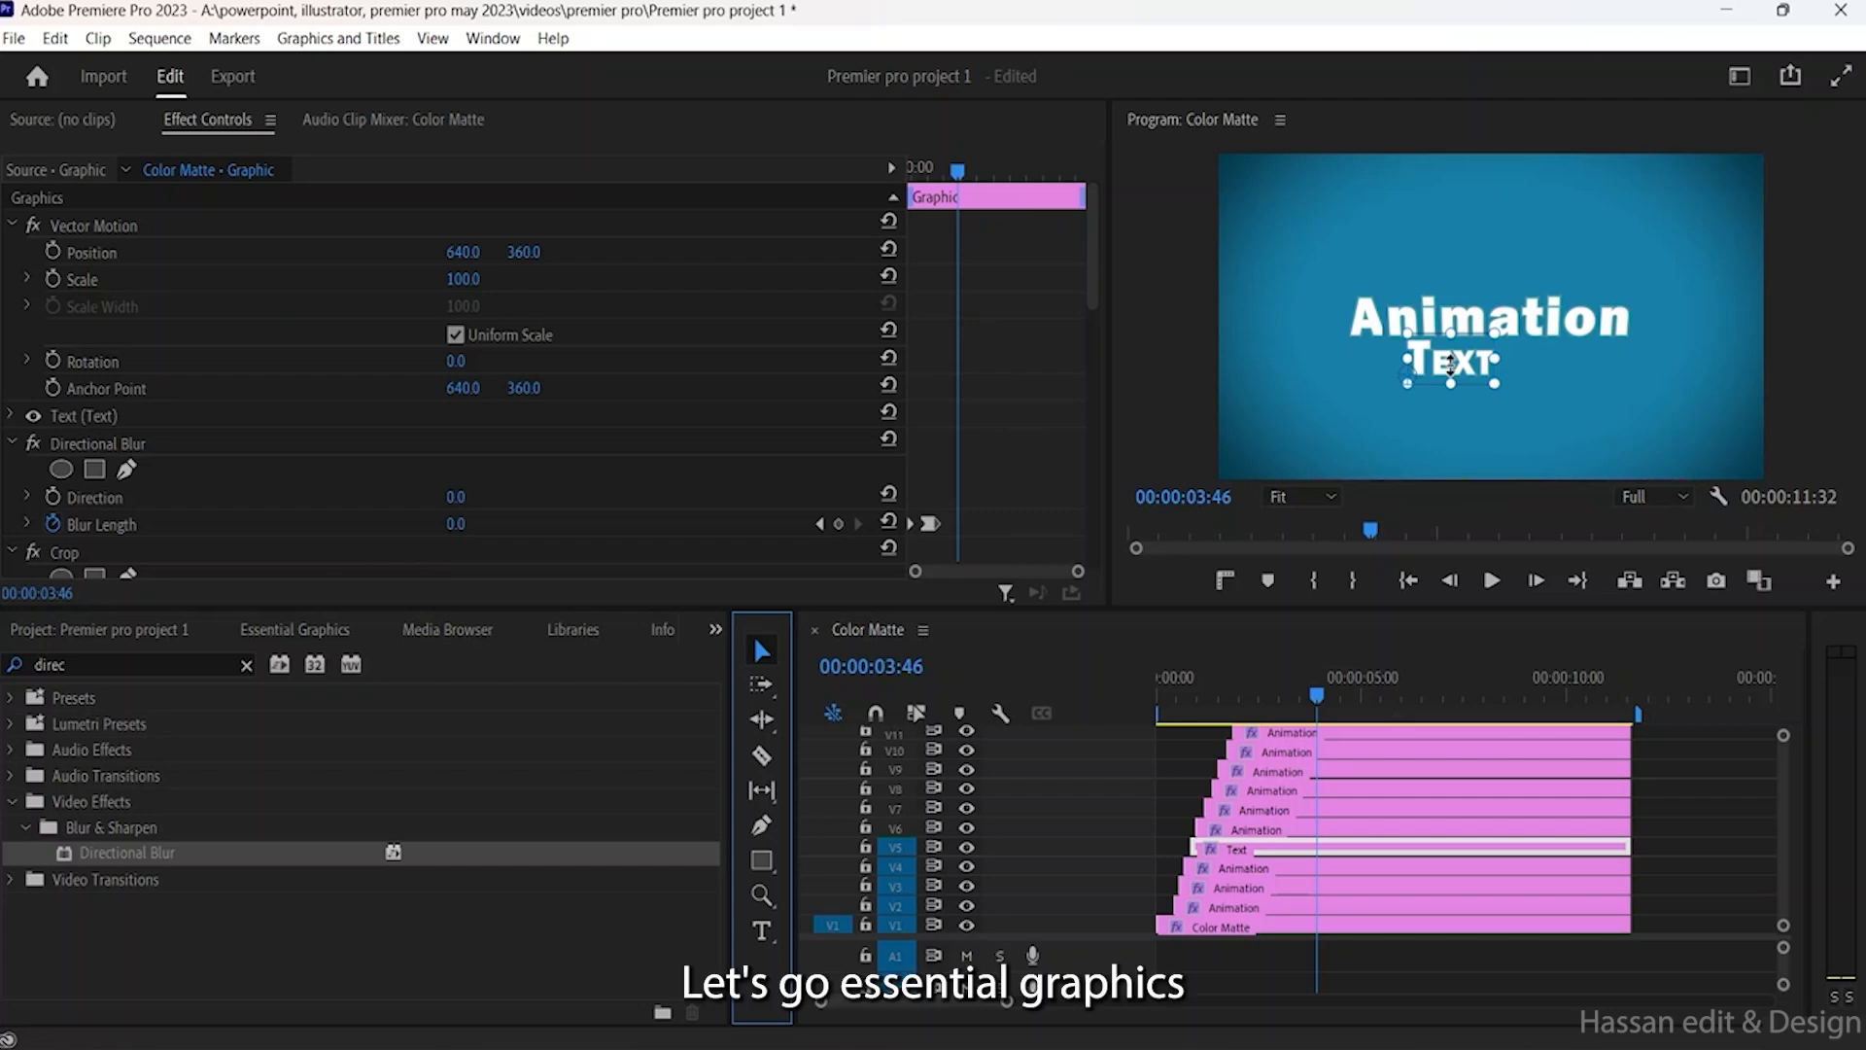
{"action": "left_click", "coordinate": [294, 629]}
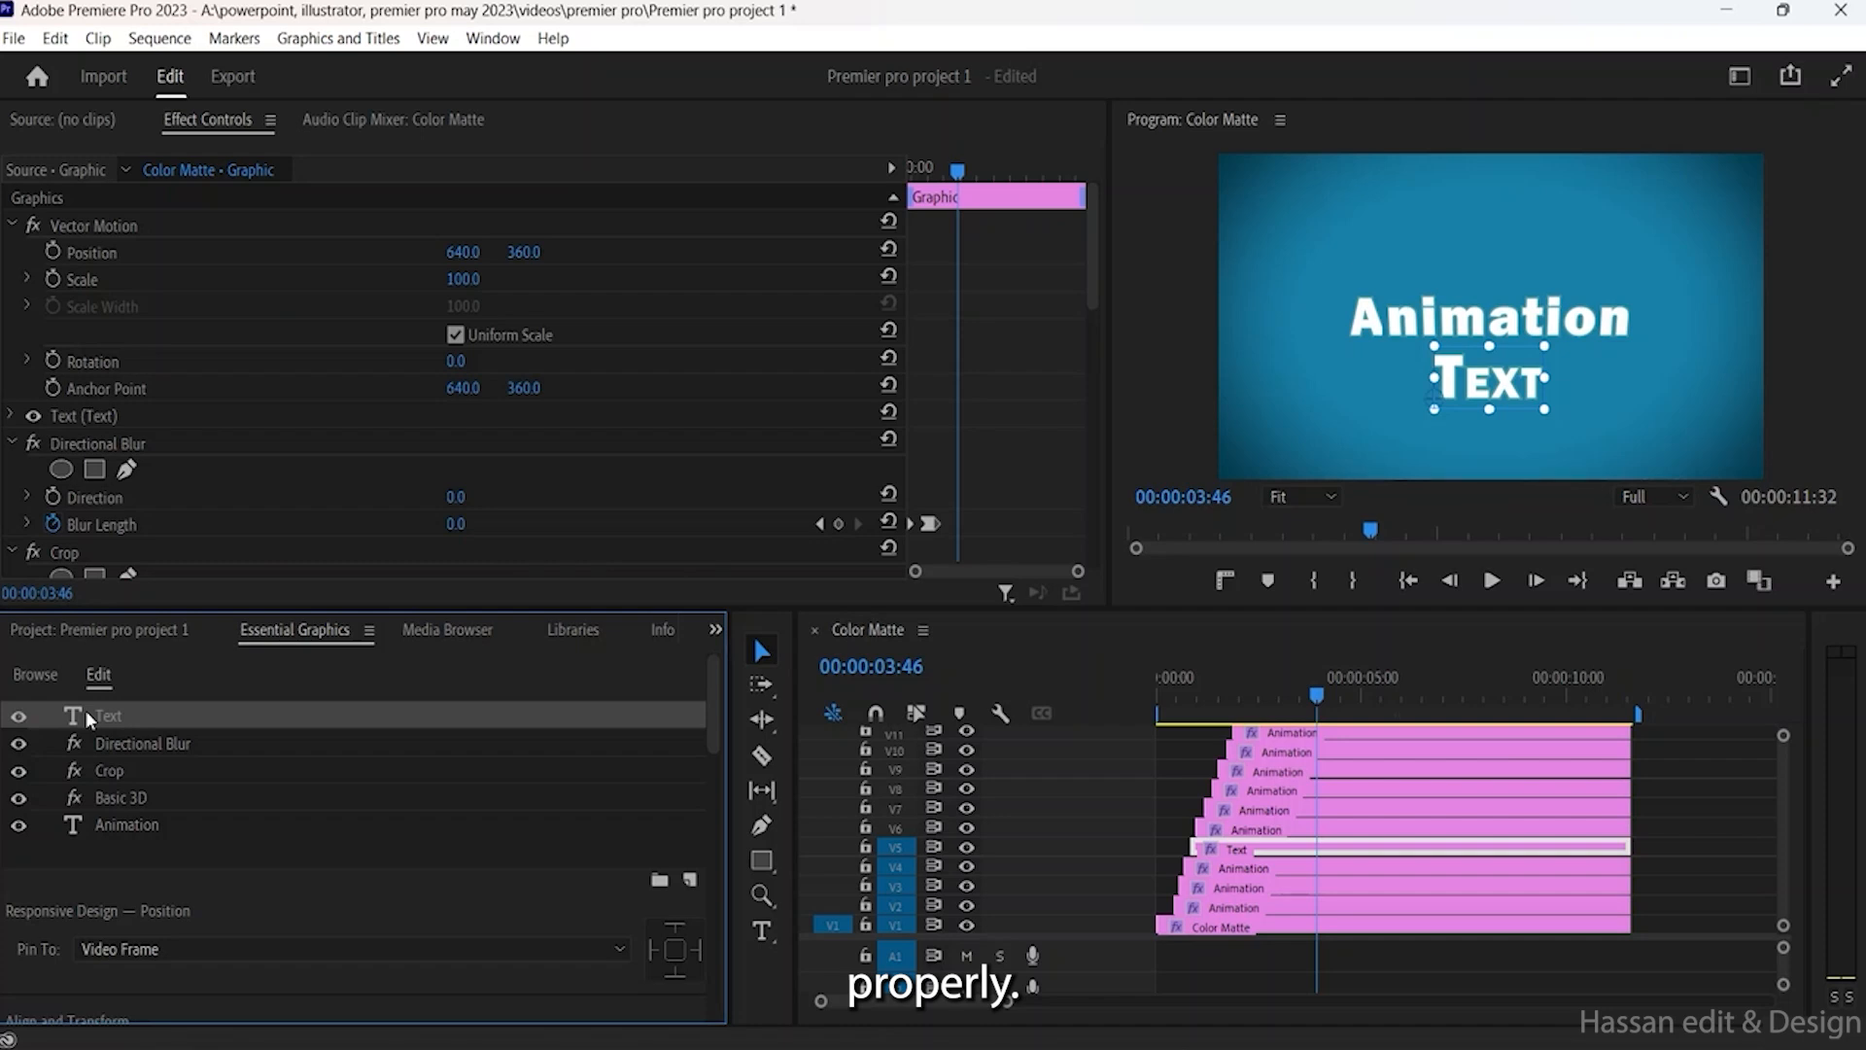
{"action": "key", "text": "ctrl+t"}
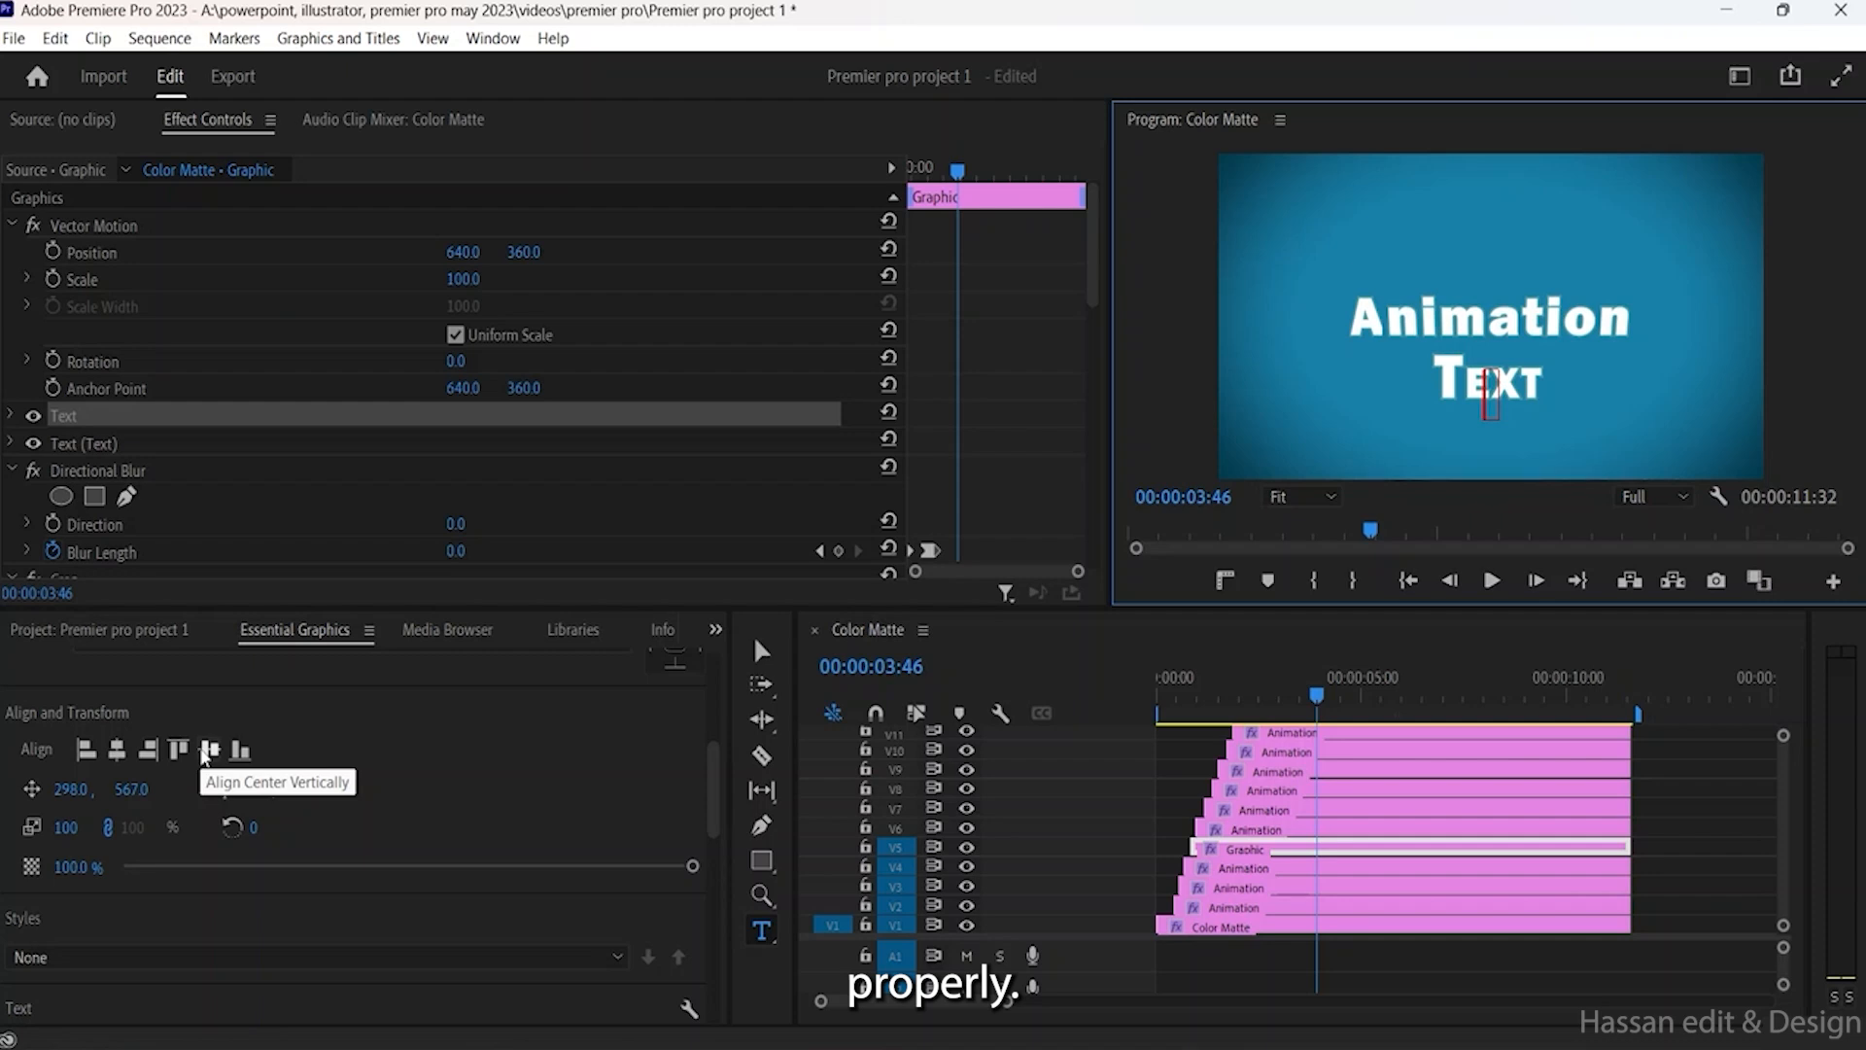
{"action": "key", "text": "Escape"}
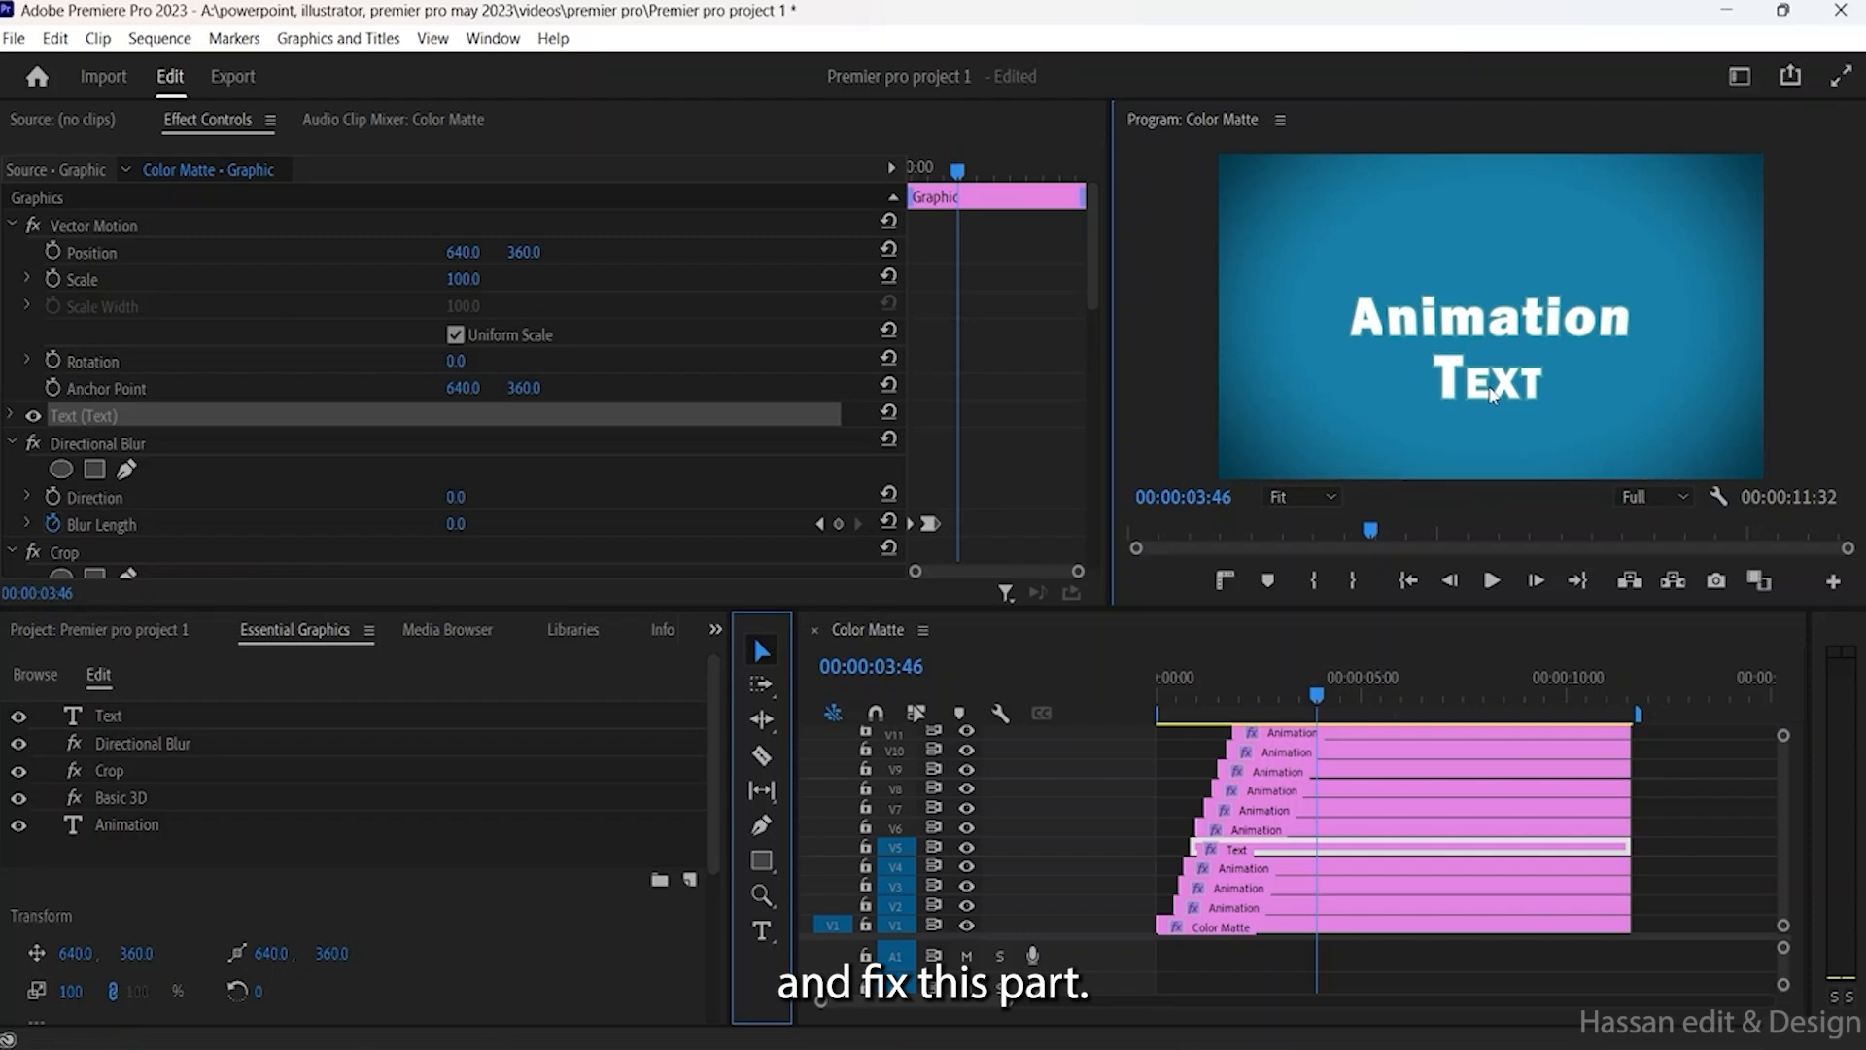
{"action": "double_click", "coordinate": [1318, 851]}
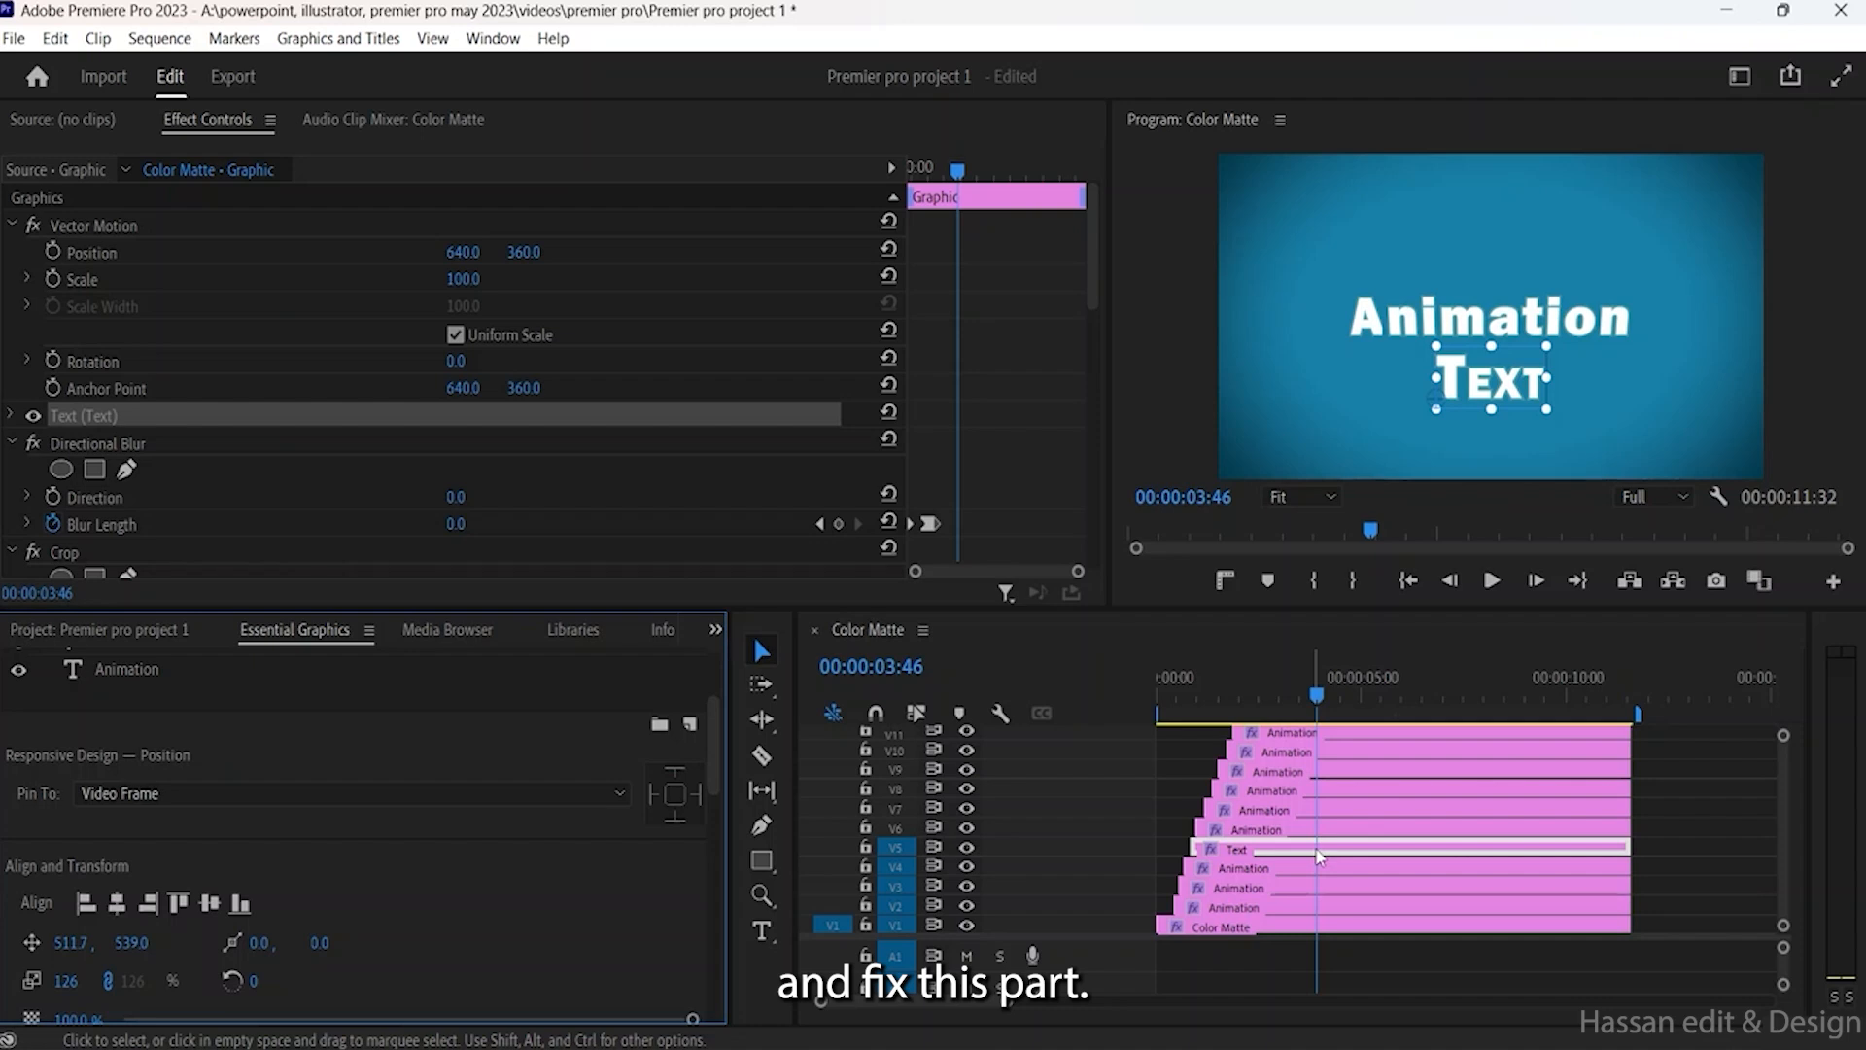
Step: Add the word "Text" beneath Animation as a separate graphic on V12 starting at 00:00:04:10, and turn off its small caps
{"action": "scroll", "coordinate": [1392, 865], "scroll_direction": "right", "scroll_amount": 1}
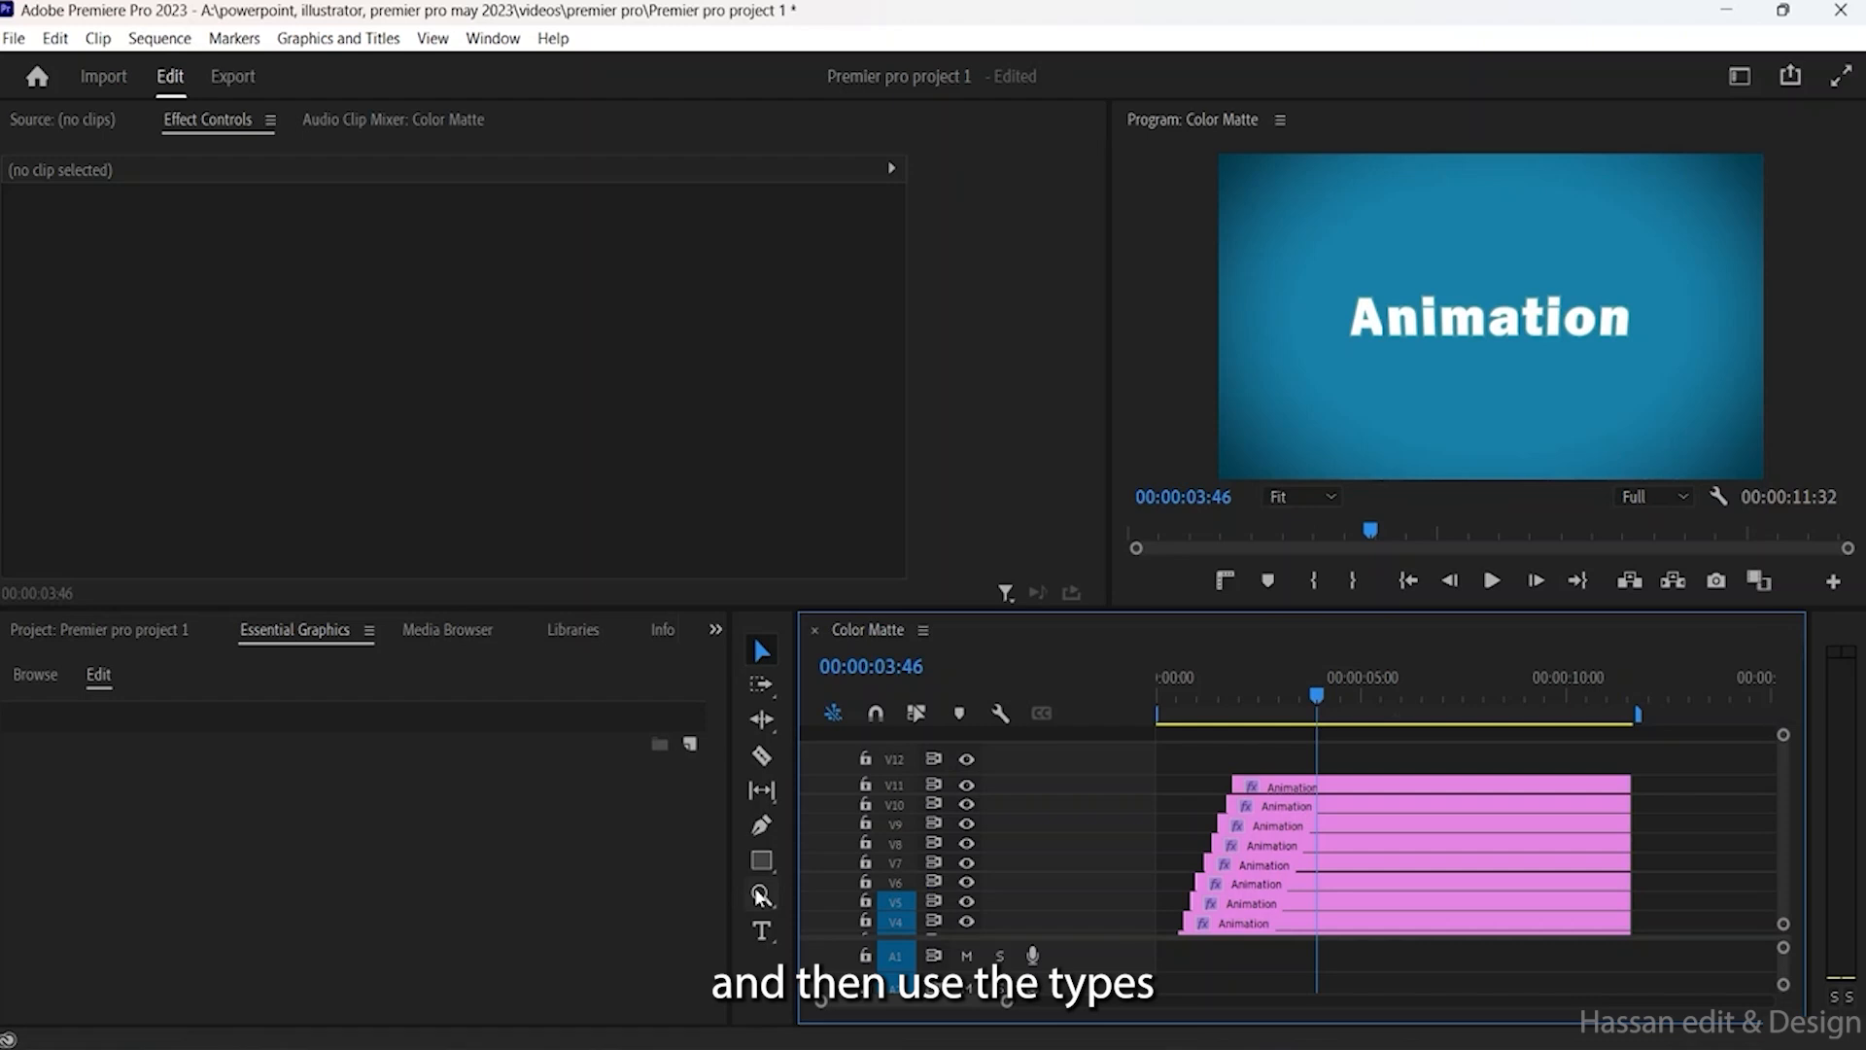
{"action": "left_click", "coordinate": [762, 930]}
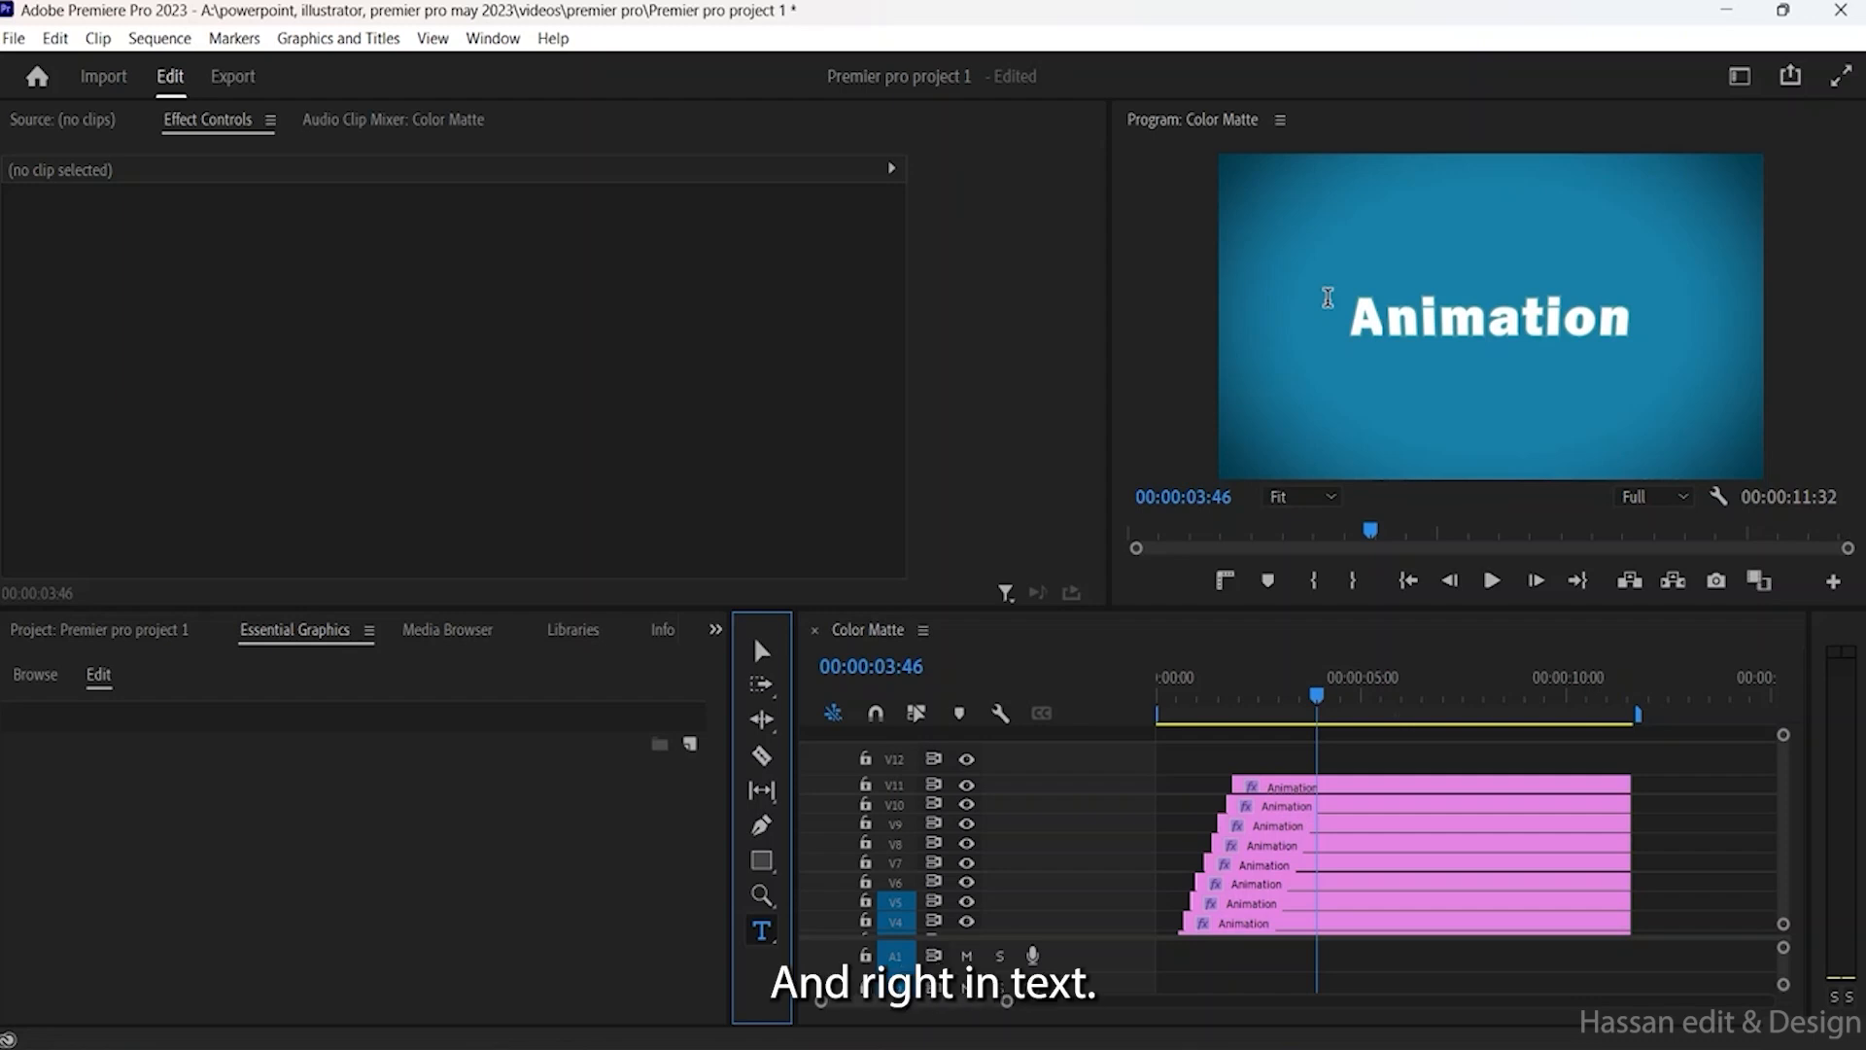
{"action": "left_click", "coordinate": [1424, 374]}
{"action": "type", "text": "Text"}
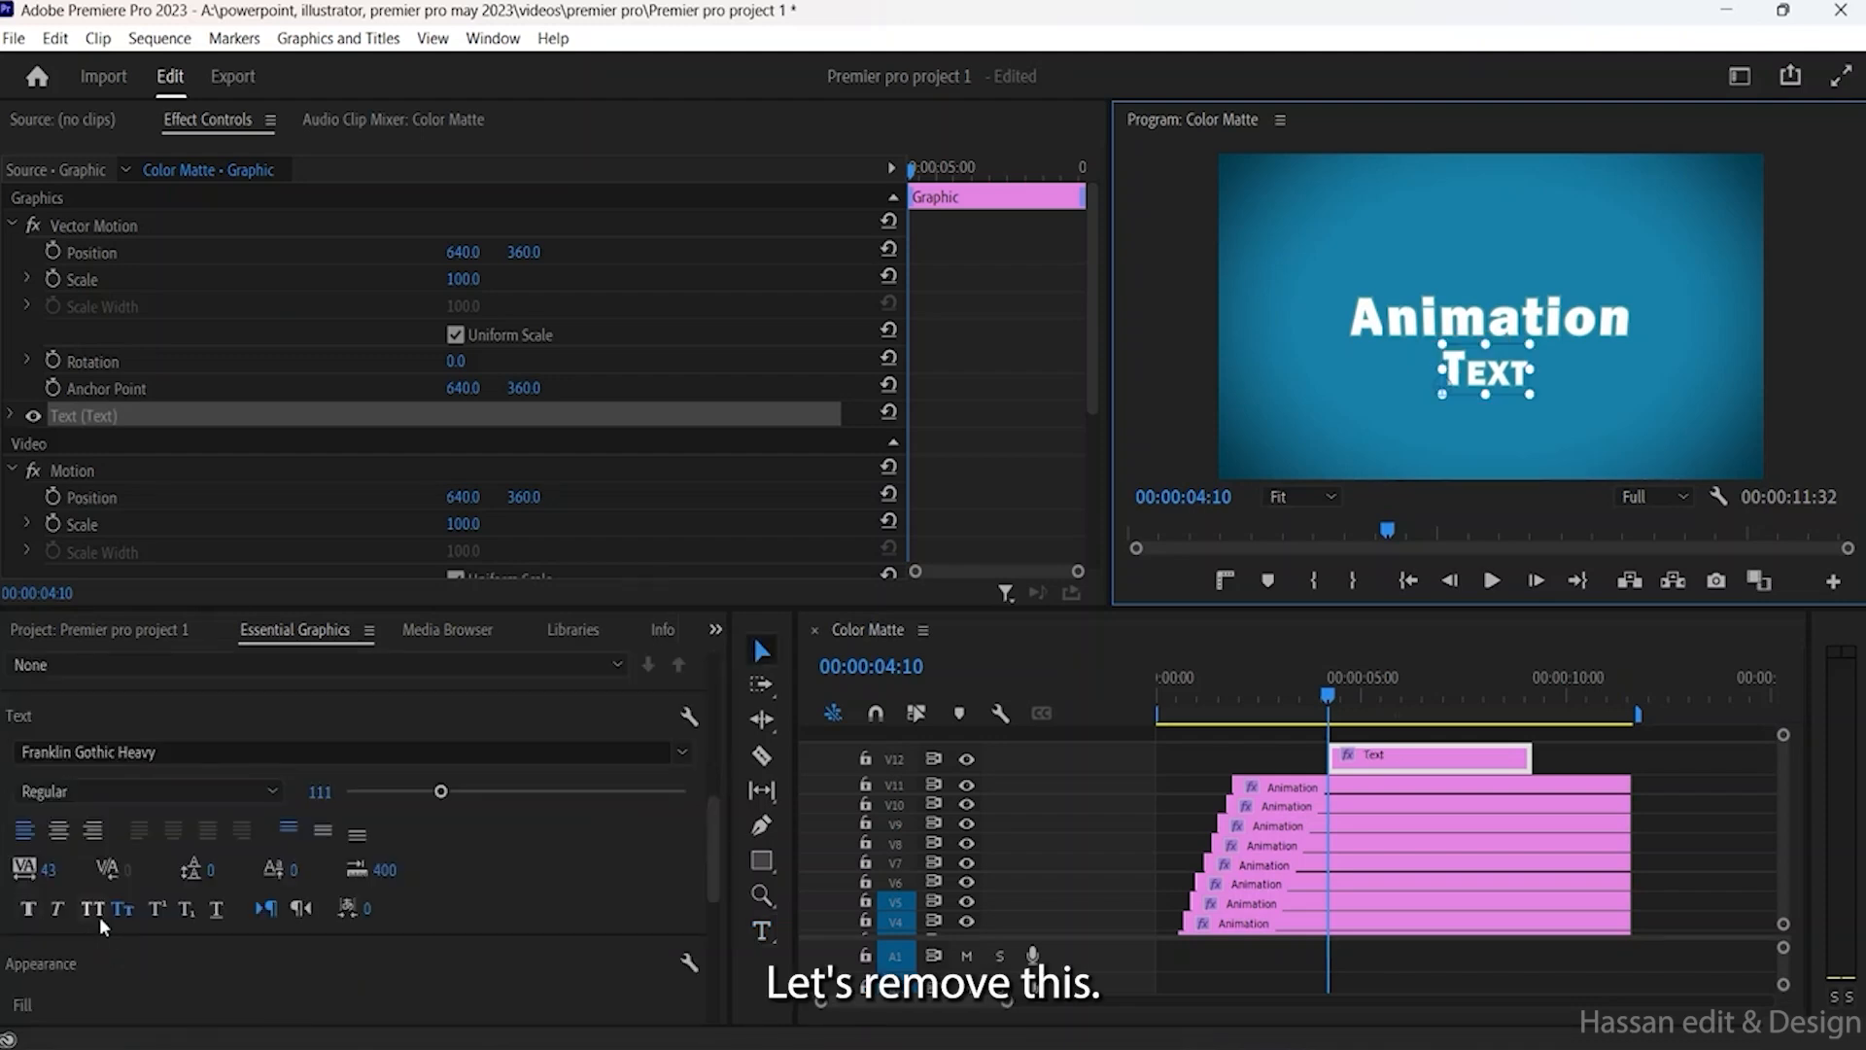
{"action": "left_click", "coordinate": [99, 917]}
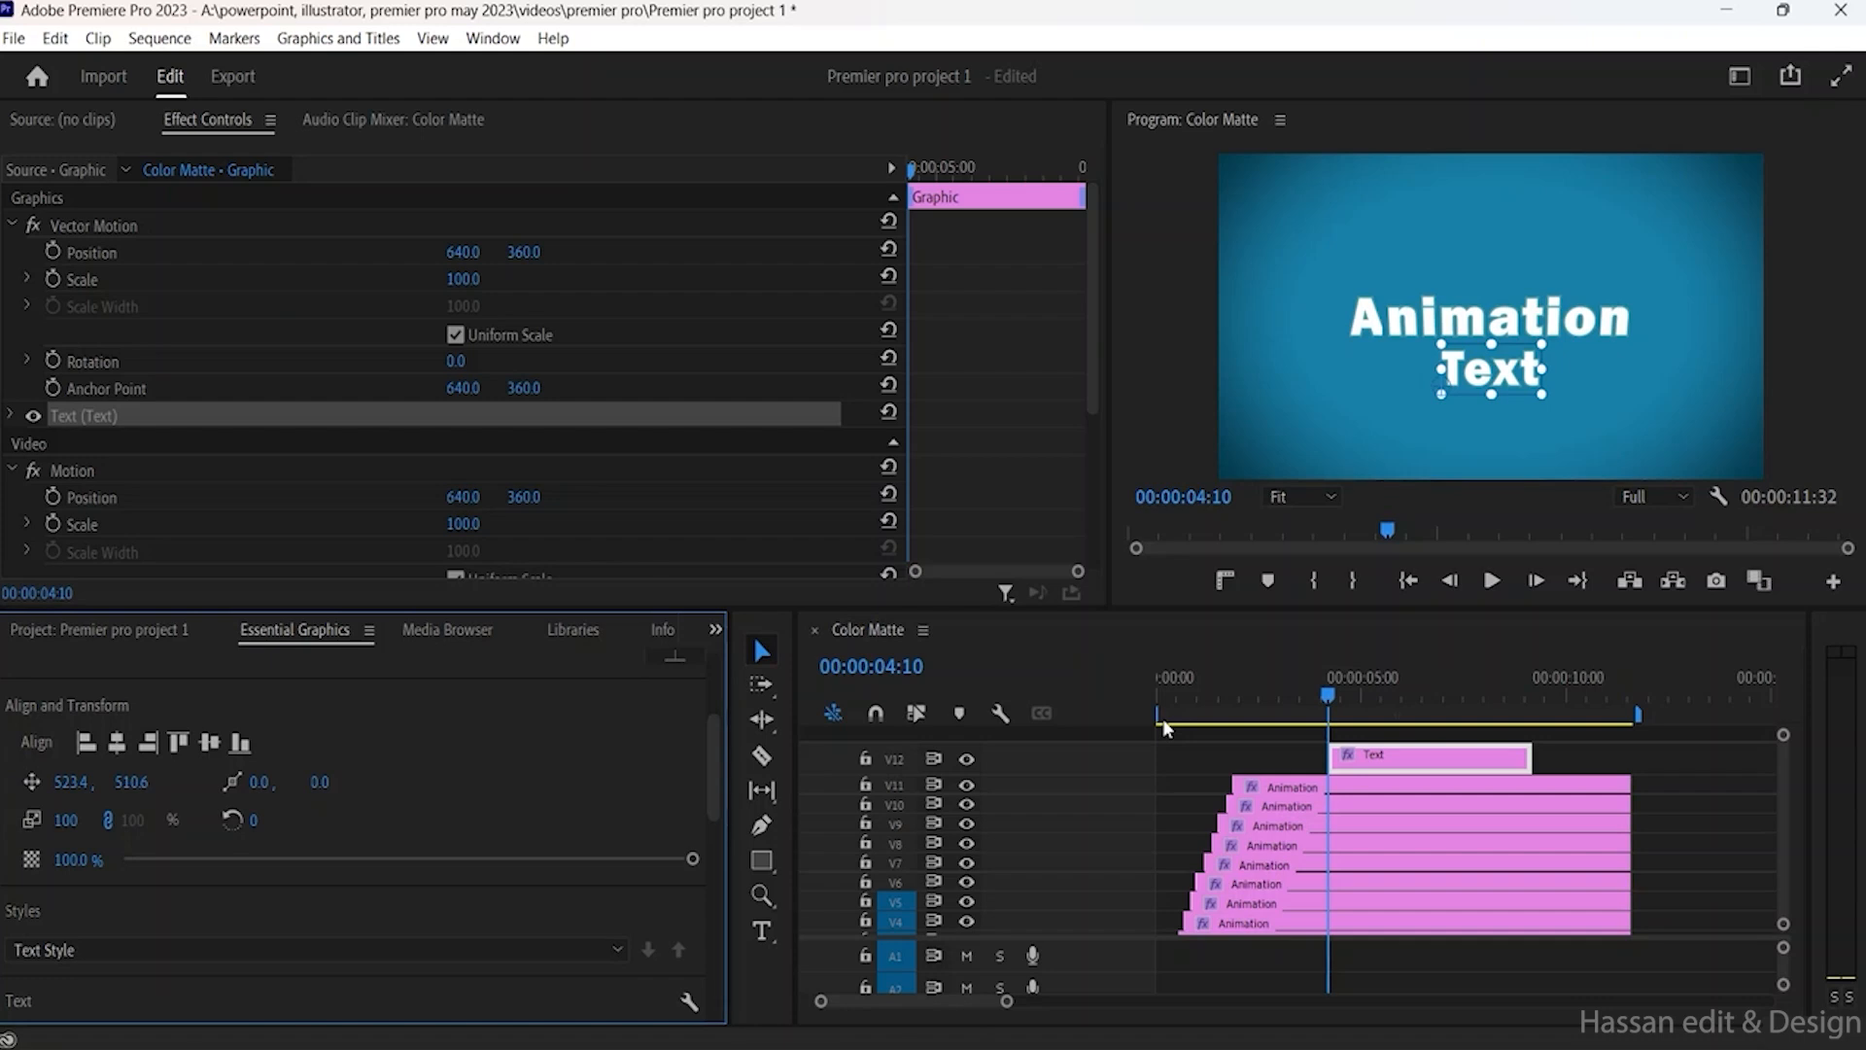
{"action": "scroll", "coordinate": [610, 742], "scroll_direction": "down", "scroll_amount": 2}
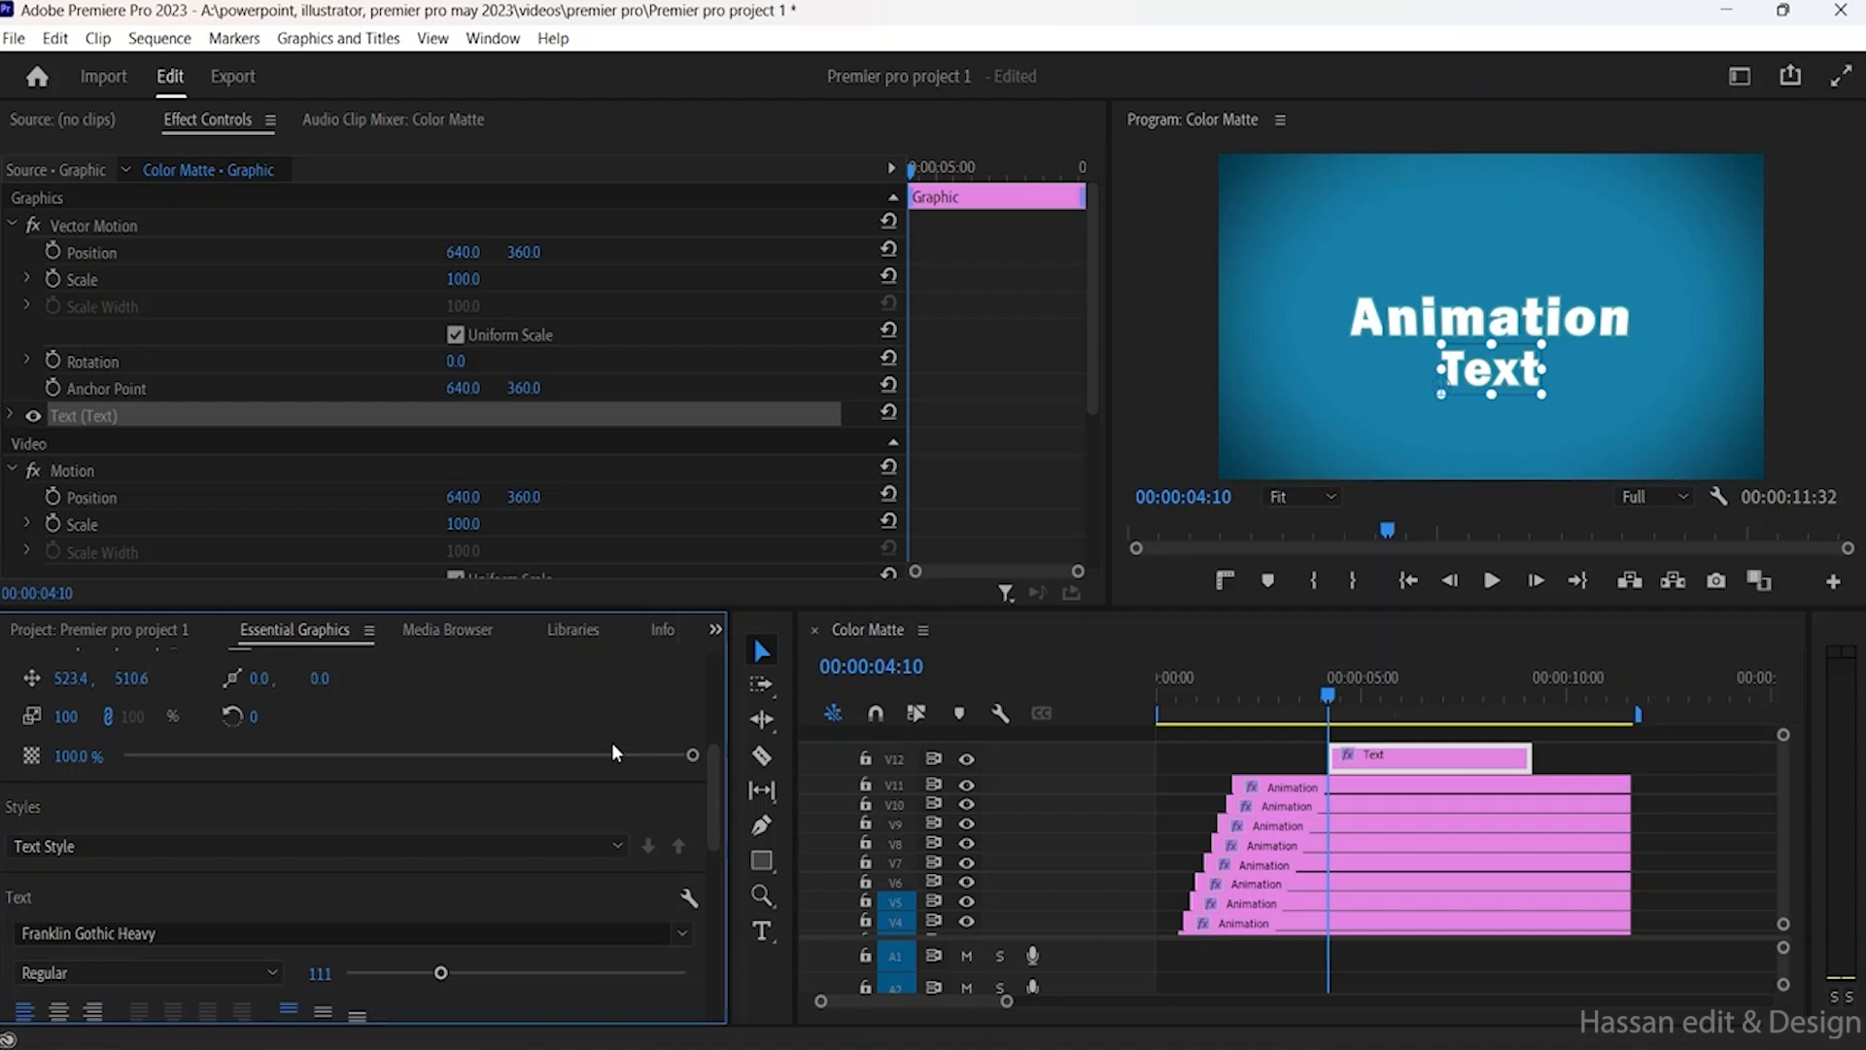
{"action": "scroll", "coordinate": [610, 742], "scroll_direction": "down", "scroll_amount": 1}
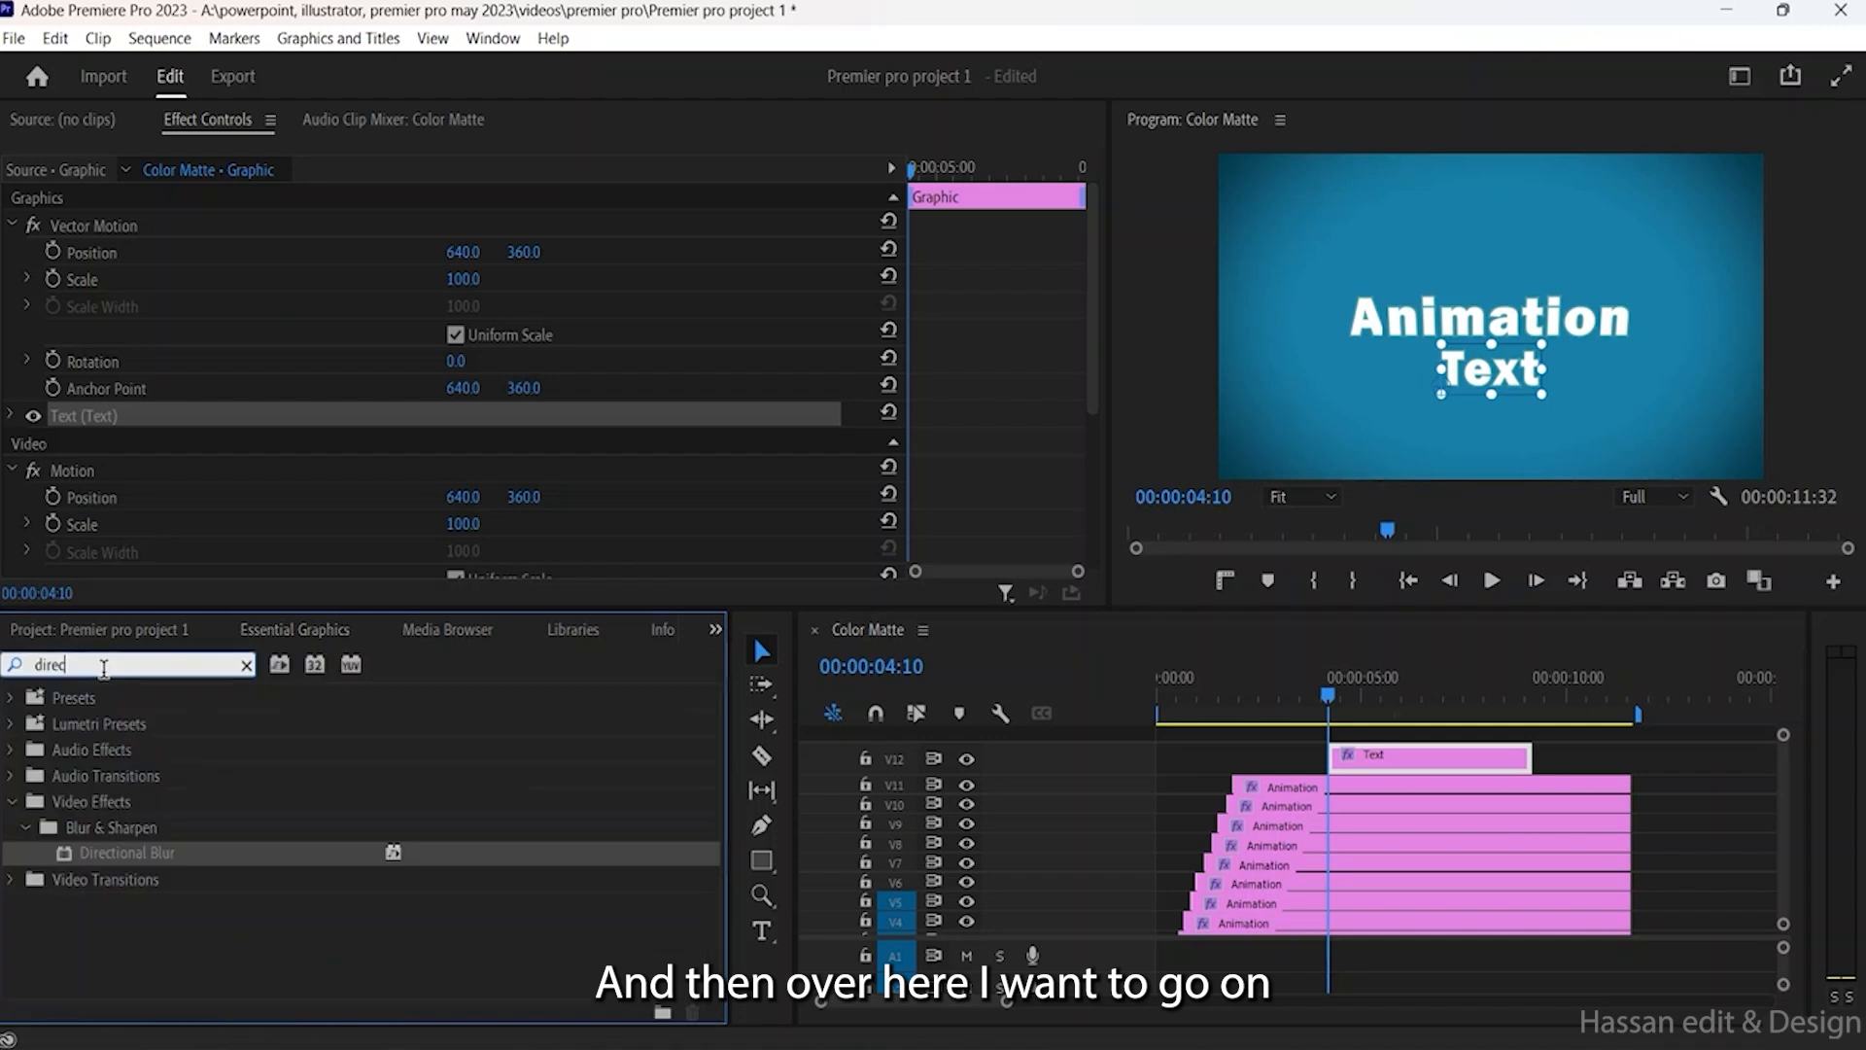
Step: Apply Directional Blur to the Text clip on V12 with a direction of 90 degrees and a blur length of 13
{"action": "double_click", "coordinate": [104, 668]}
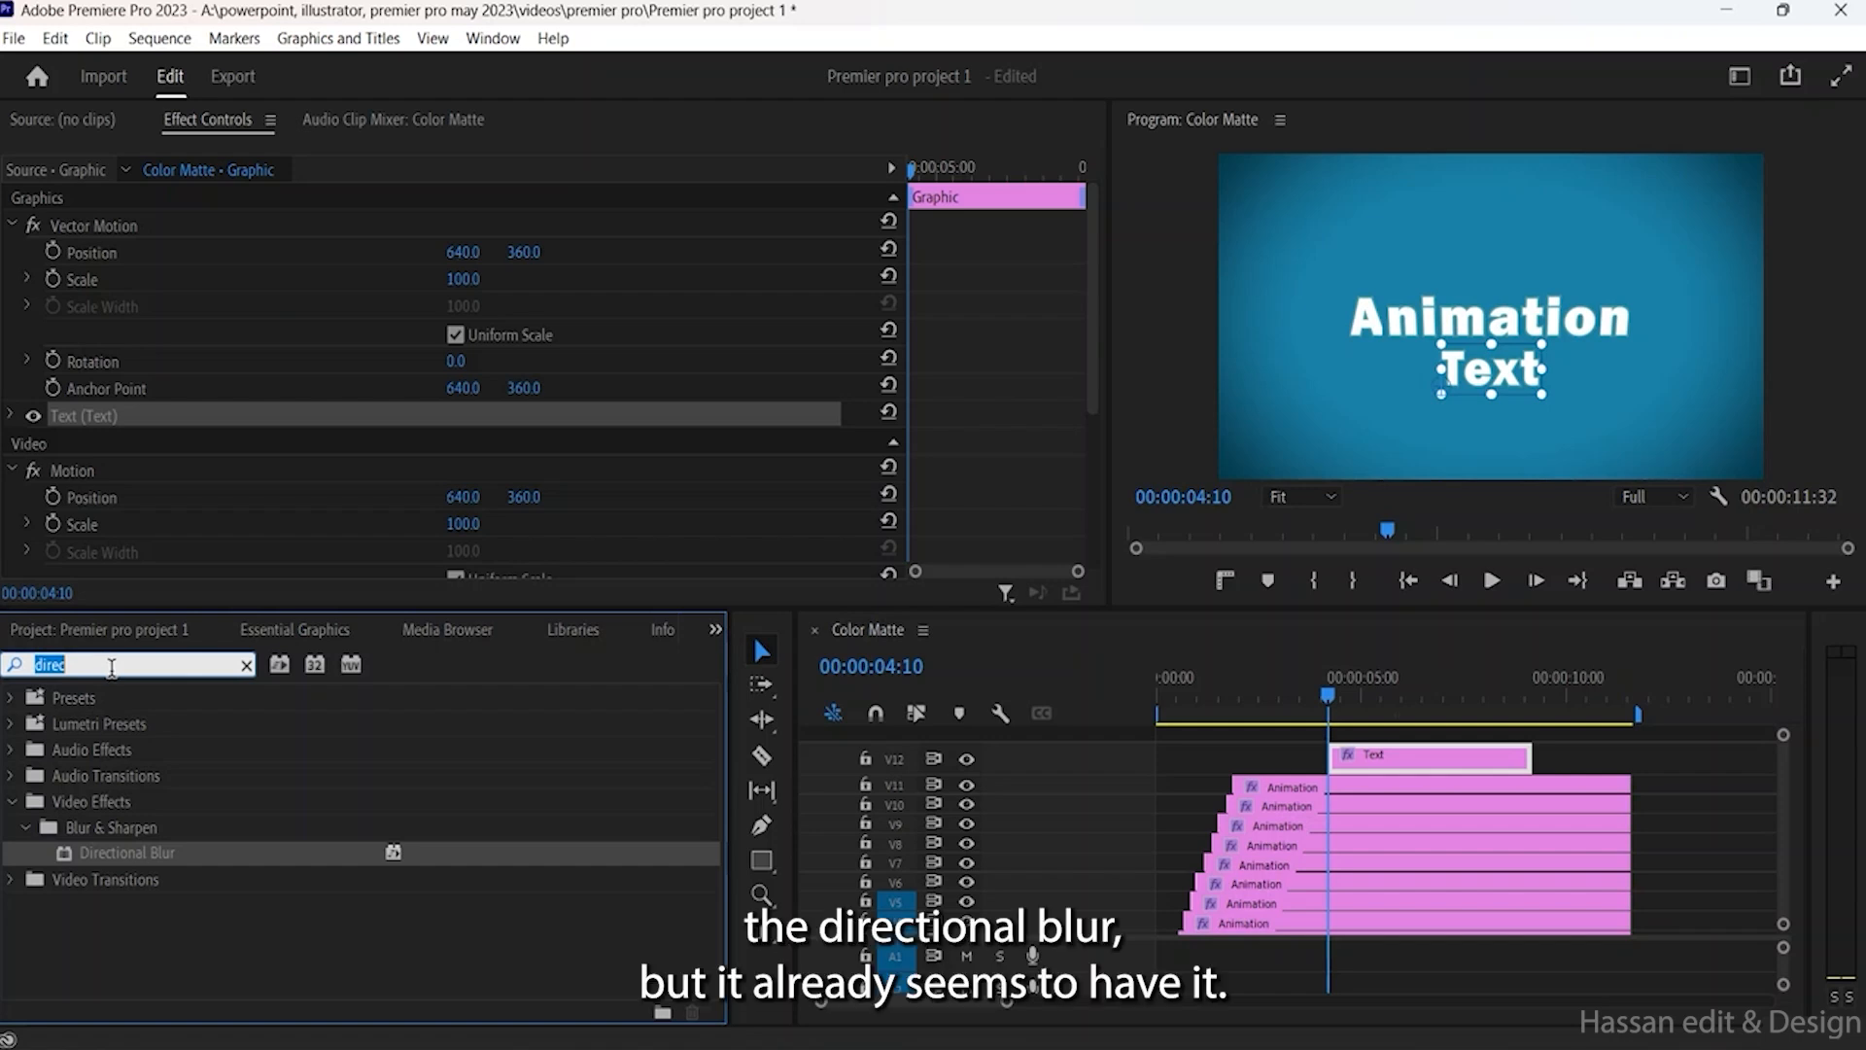
{"action": "left_click_drag", "start_coordinate": [136, 849], "coordinate": [1440, 762]}
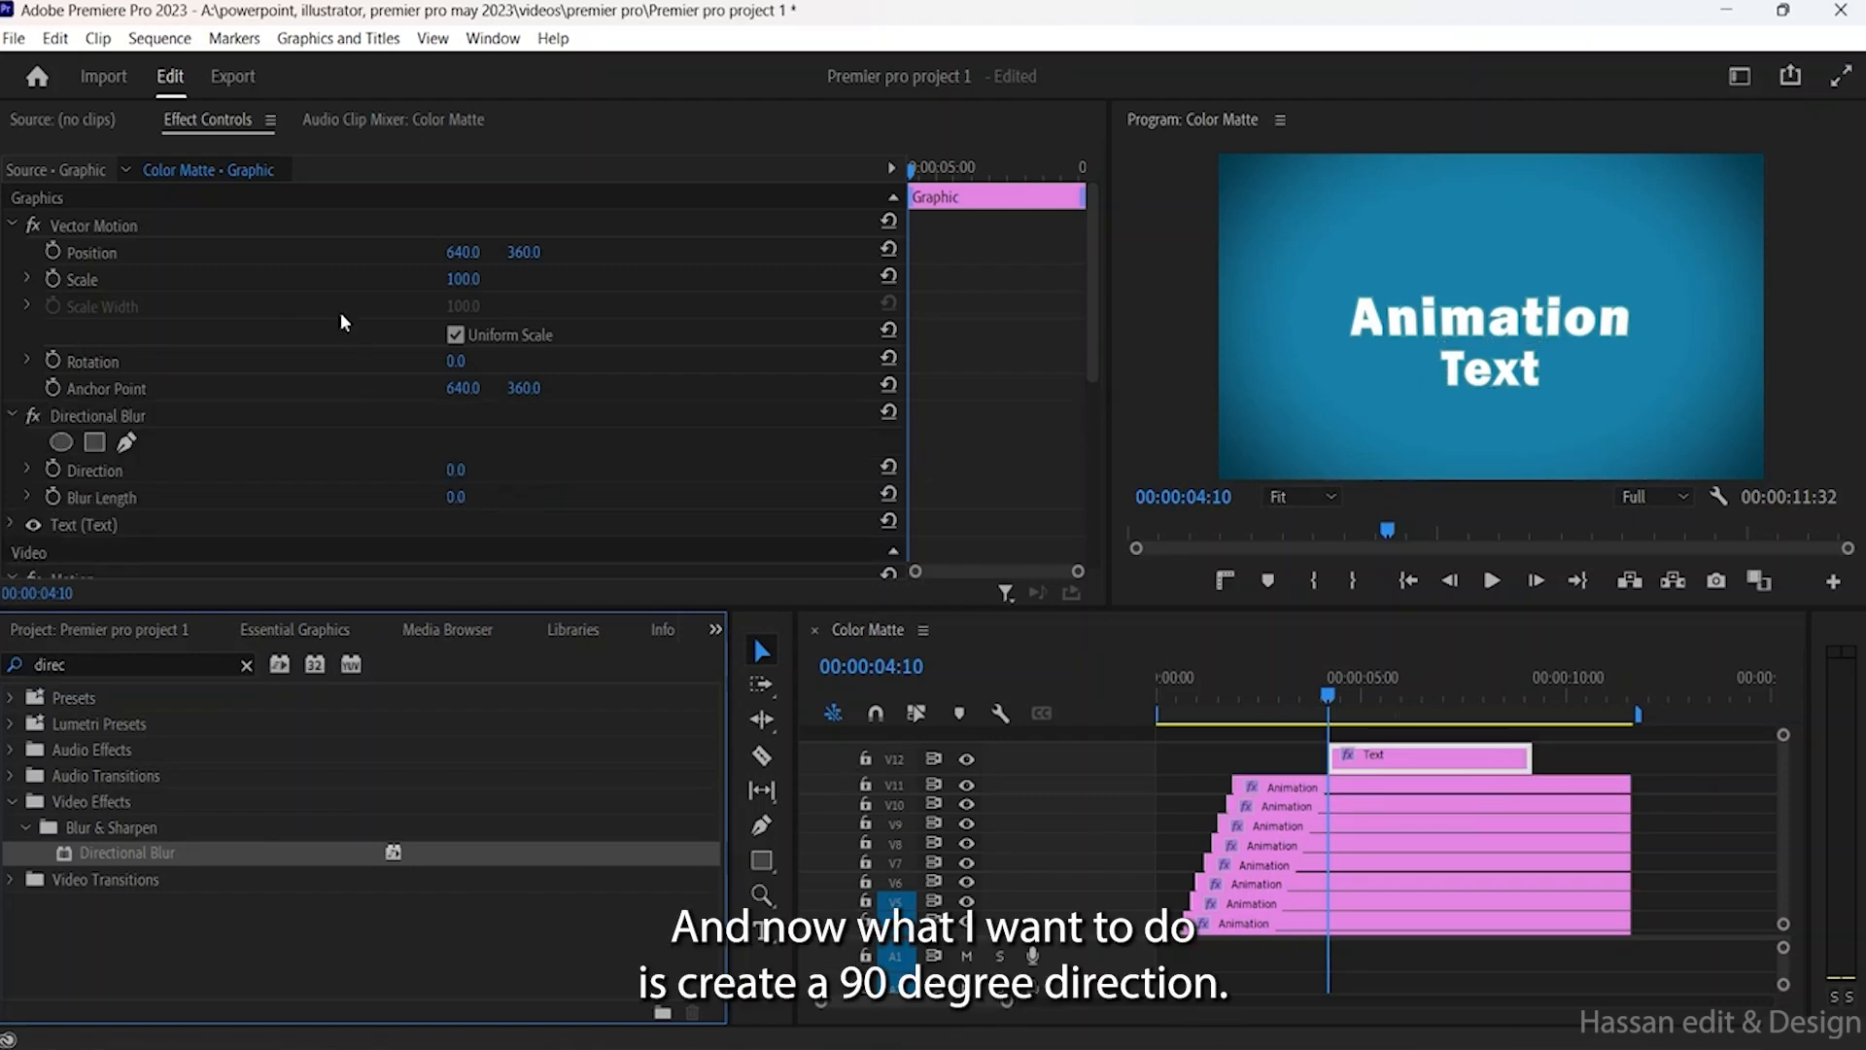
{"action": "scroll", "coordinate": [322, 319], "scroll_direction": "down", "scroll_amount": 1}
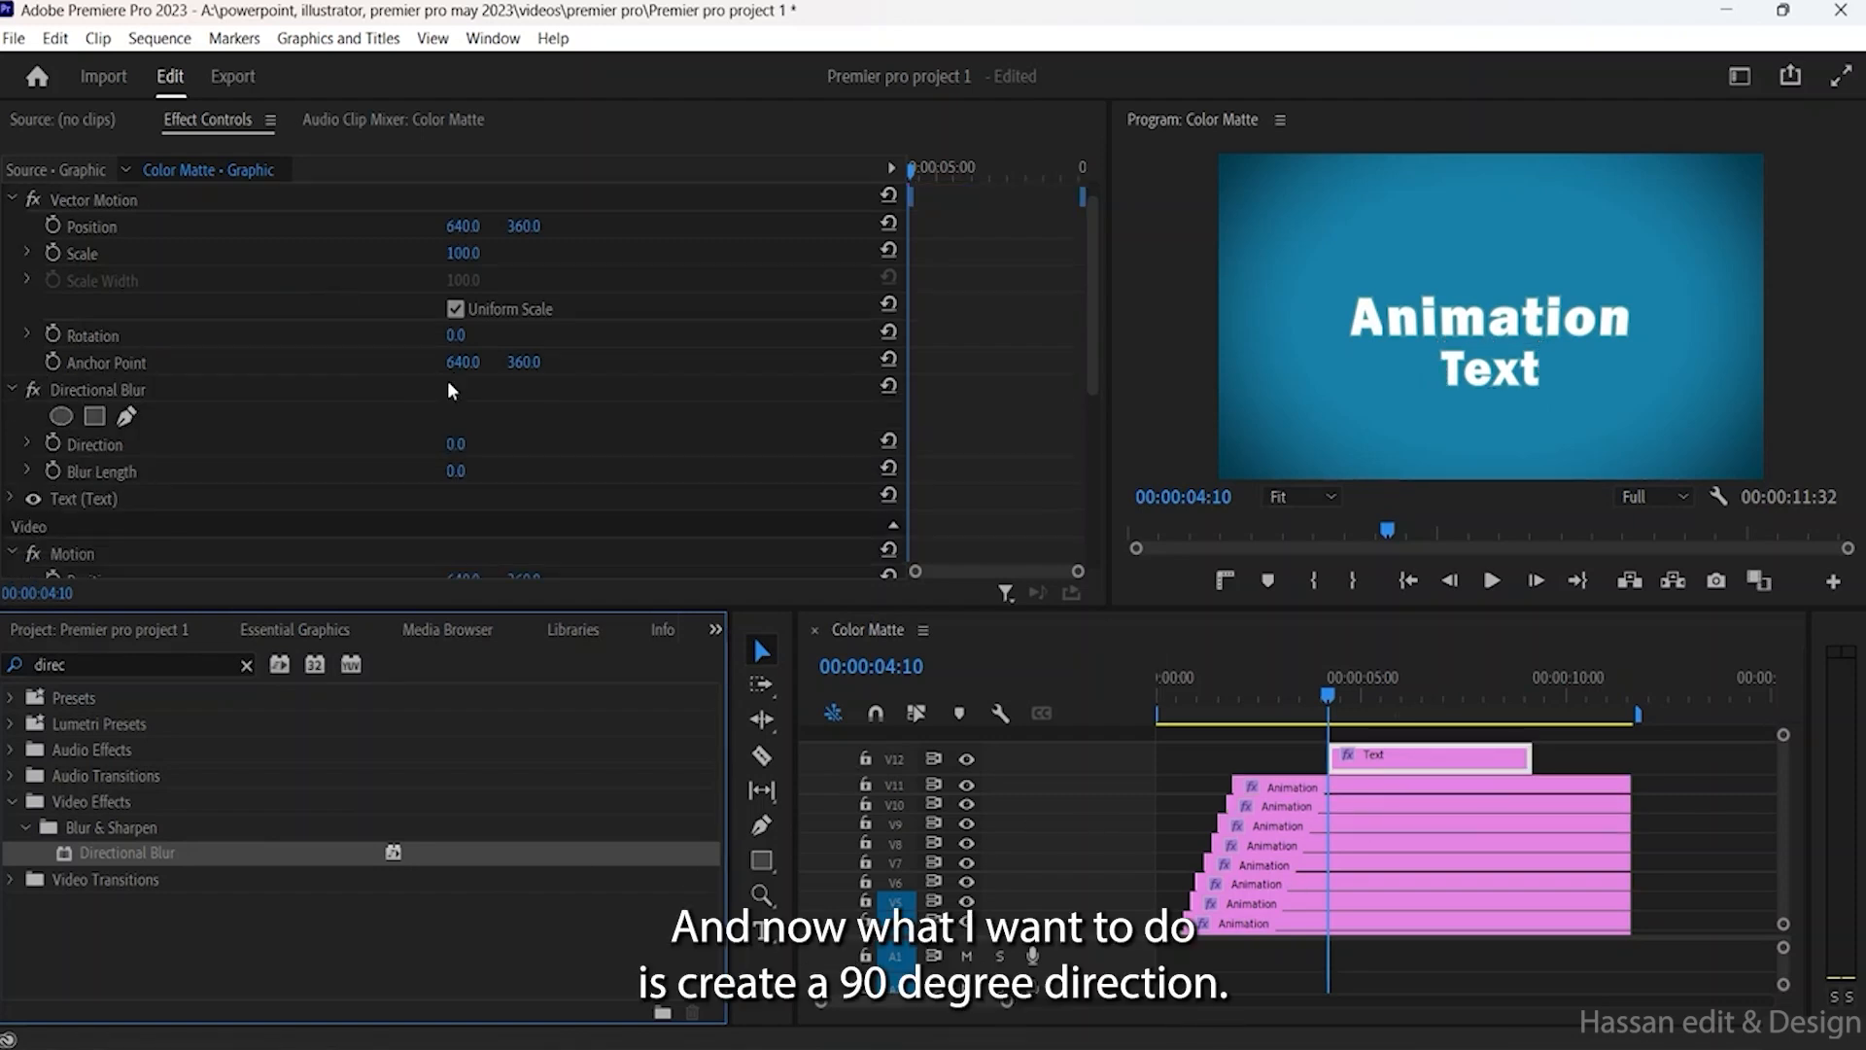
{"action": "left_click", "coordinate": [461, 446]}
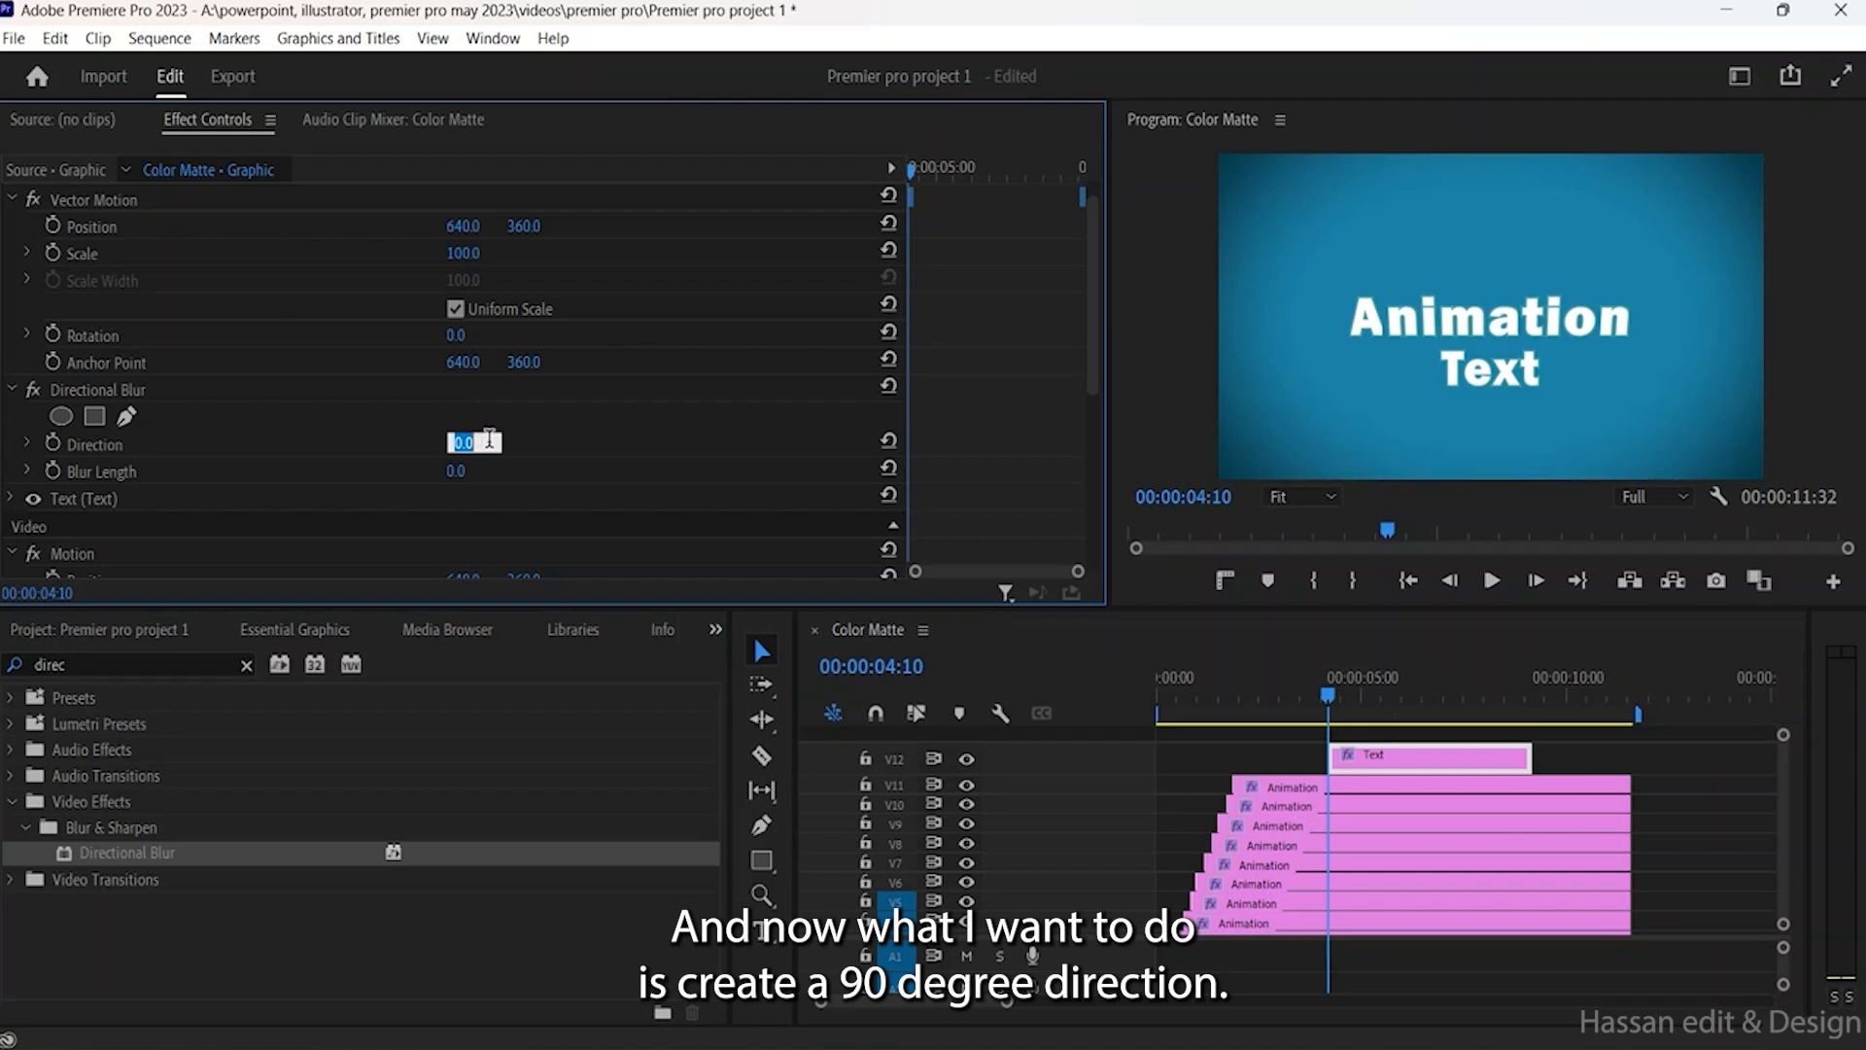
{"action": "type", "text": "90"}
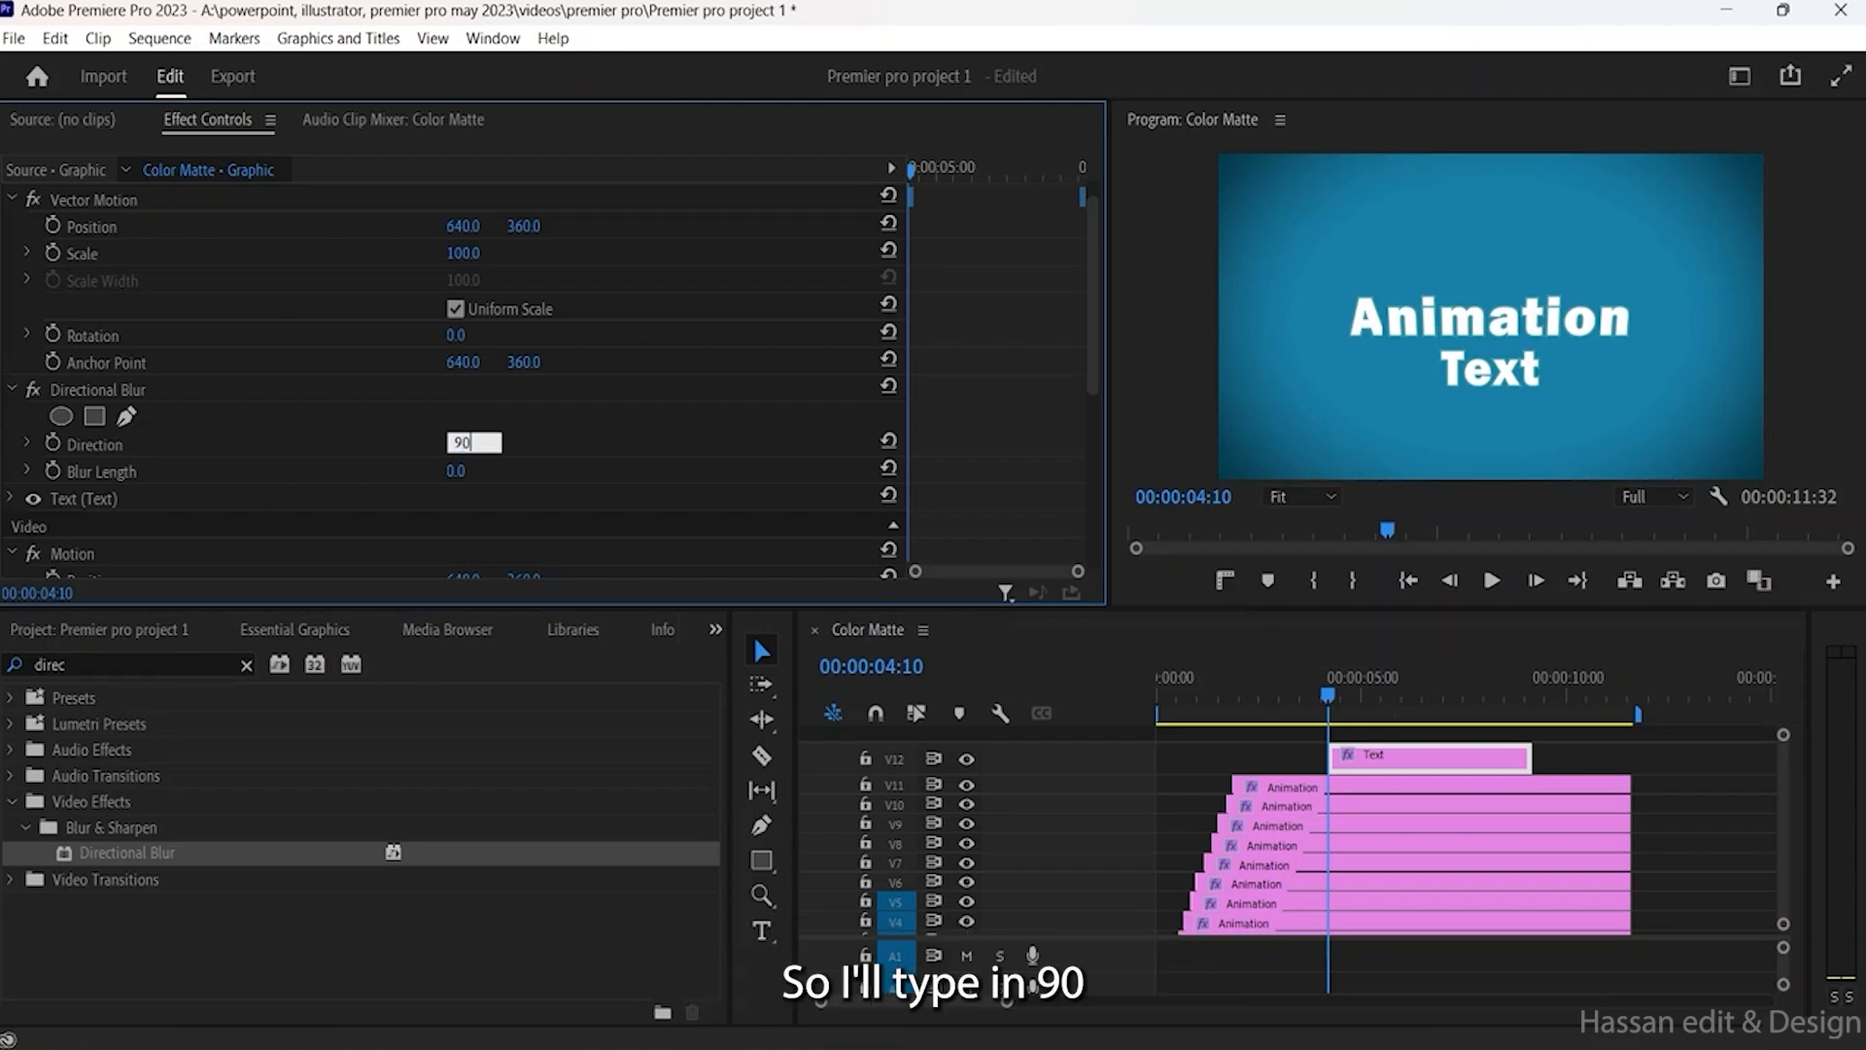
{"action": "key", "text": "Return"}
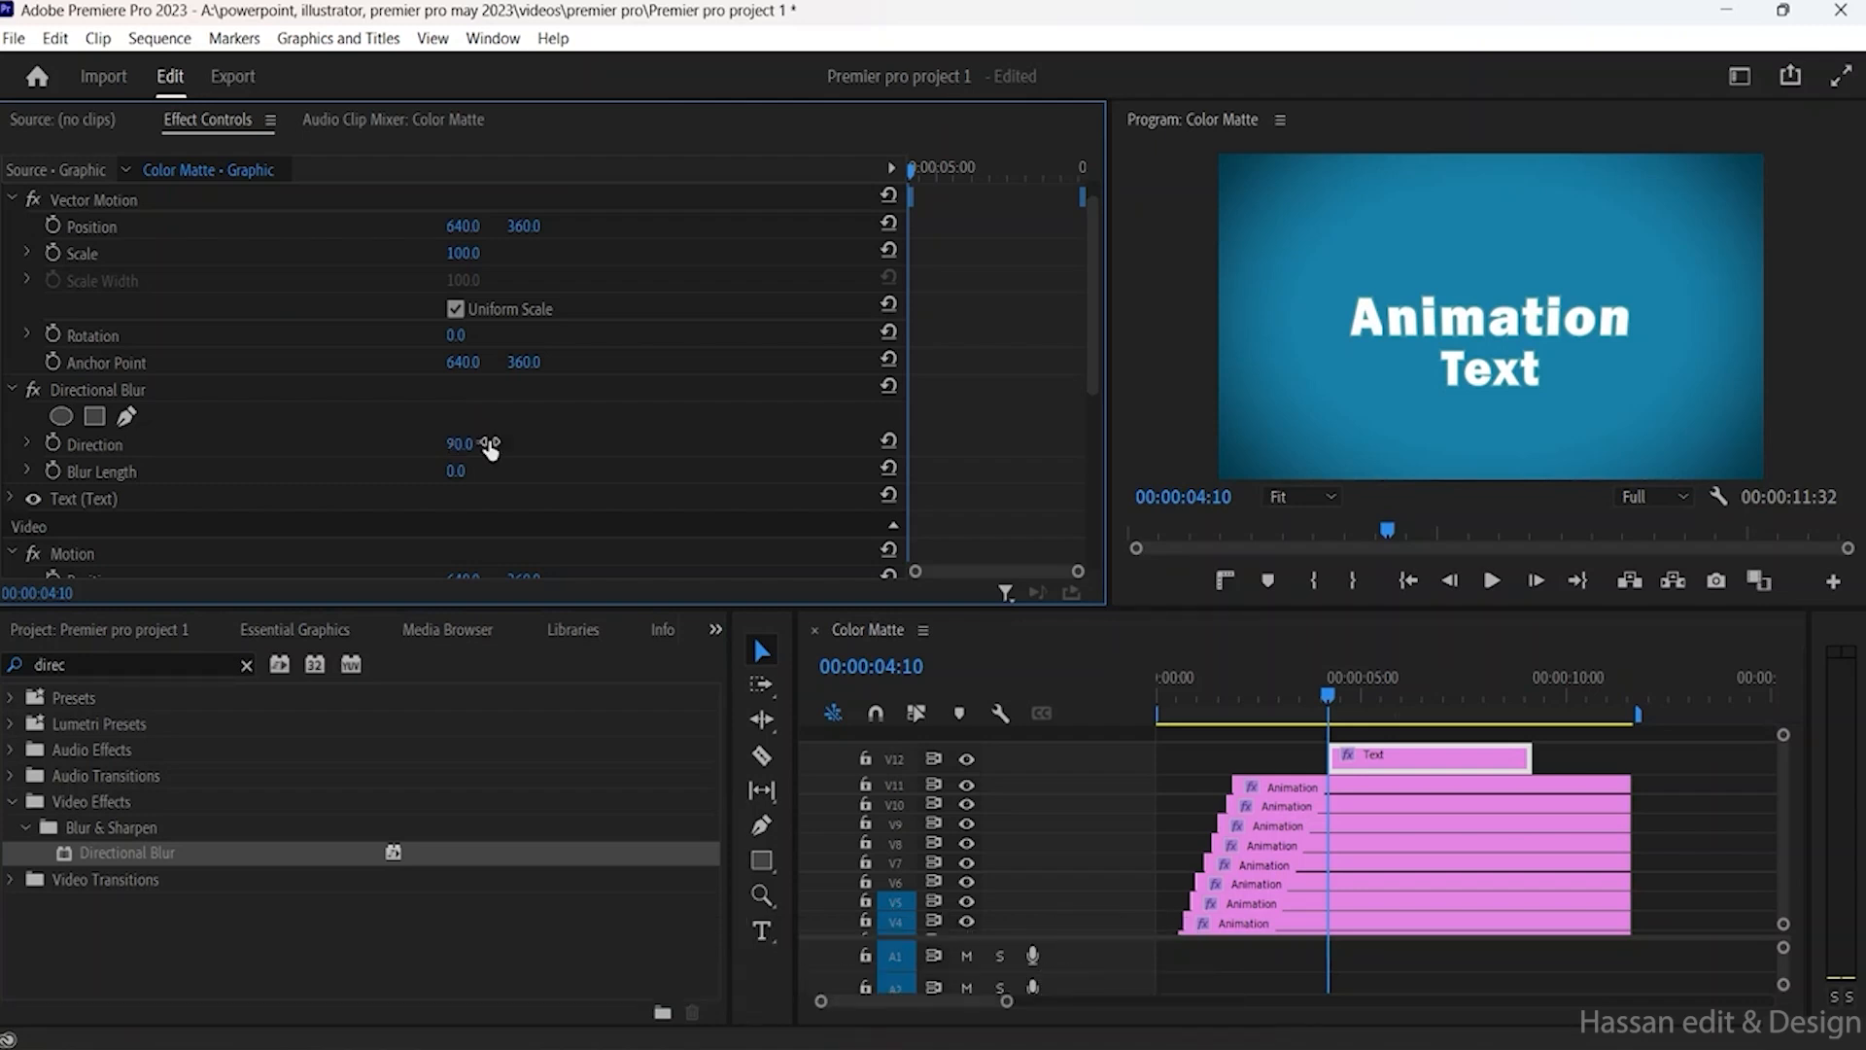
{"action": "left_click_drag", "start_coordinate": [457, 470], "coordinate": [480, 472]}
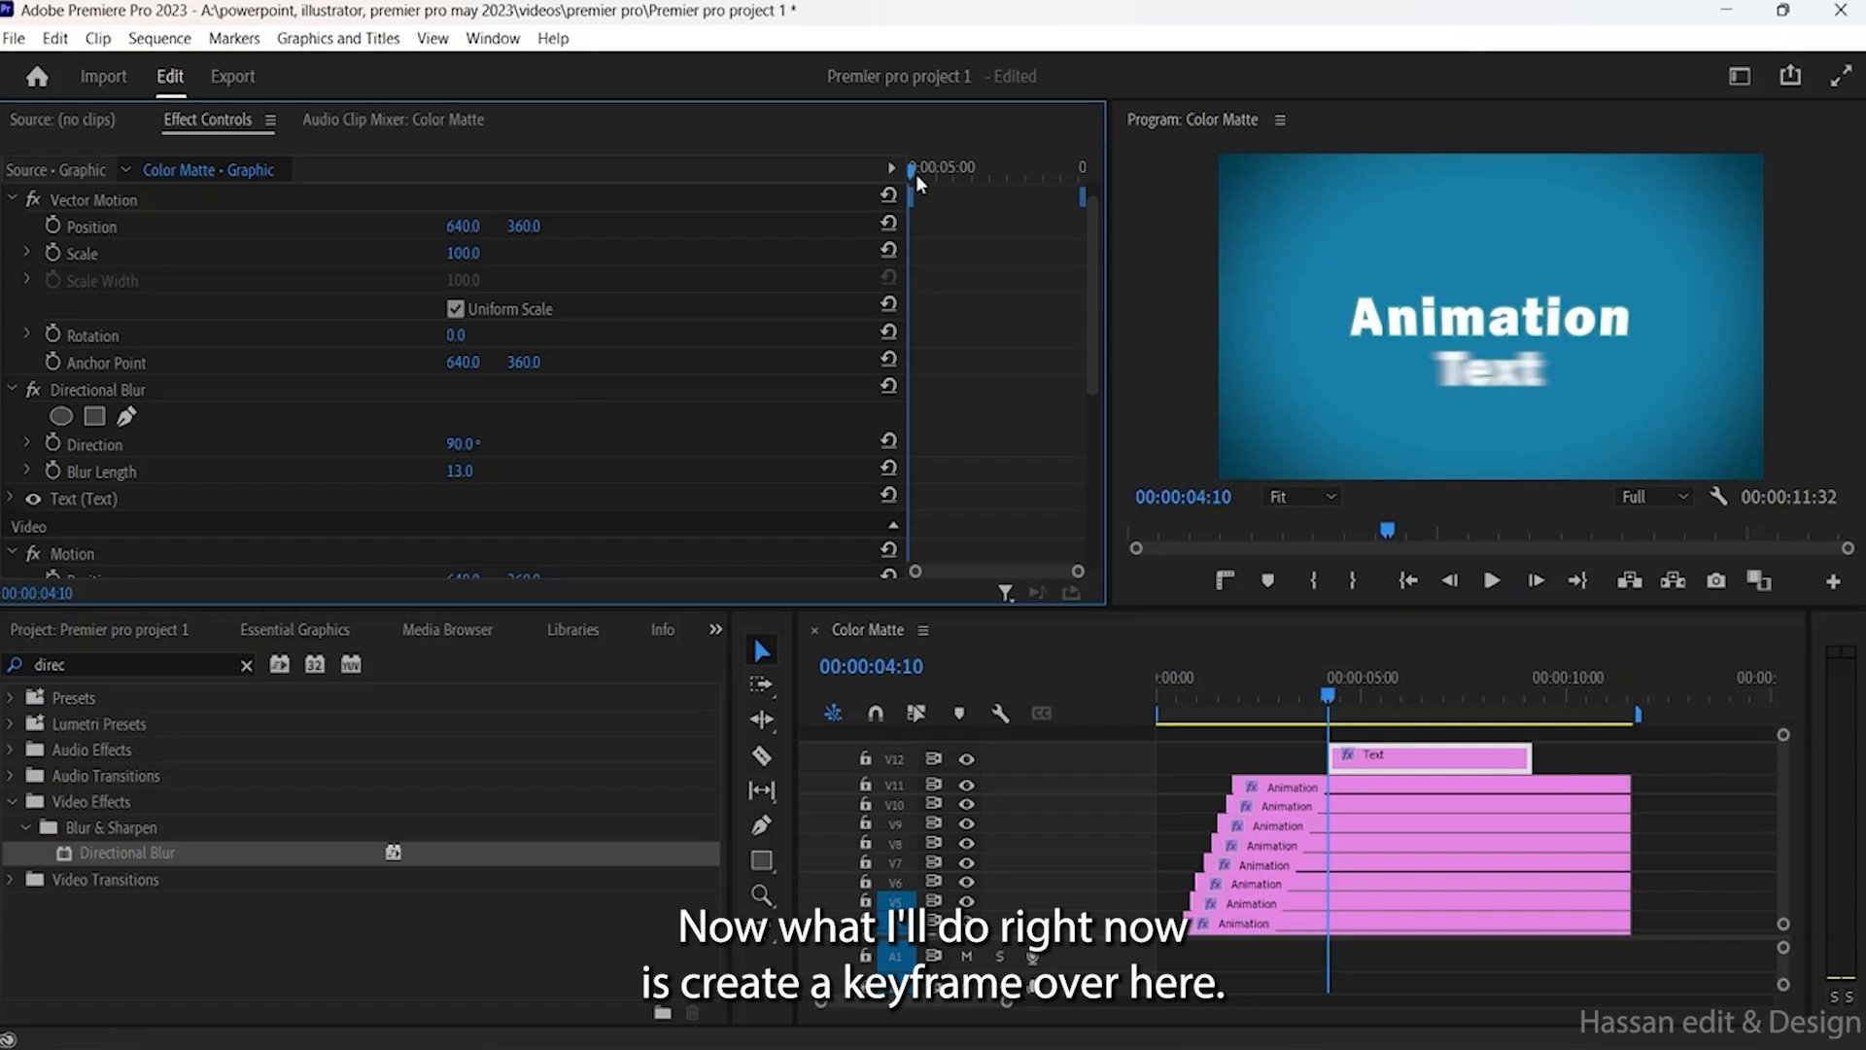
{"action": "left_click_drag", "start_coordinate": [916, 173], "coordinate": [952, 171]}
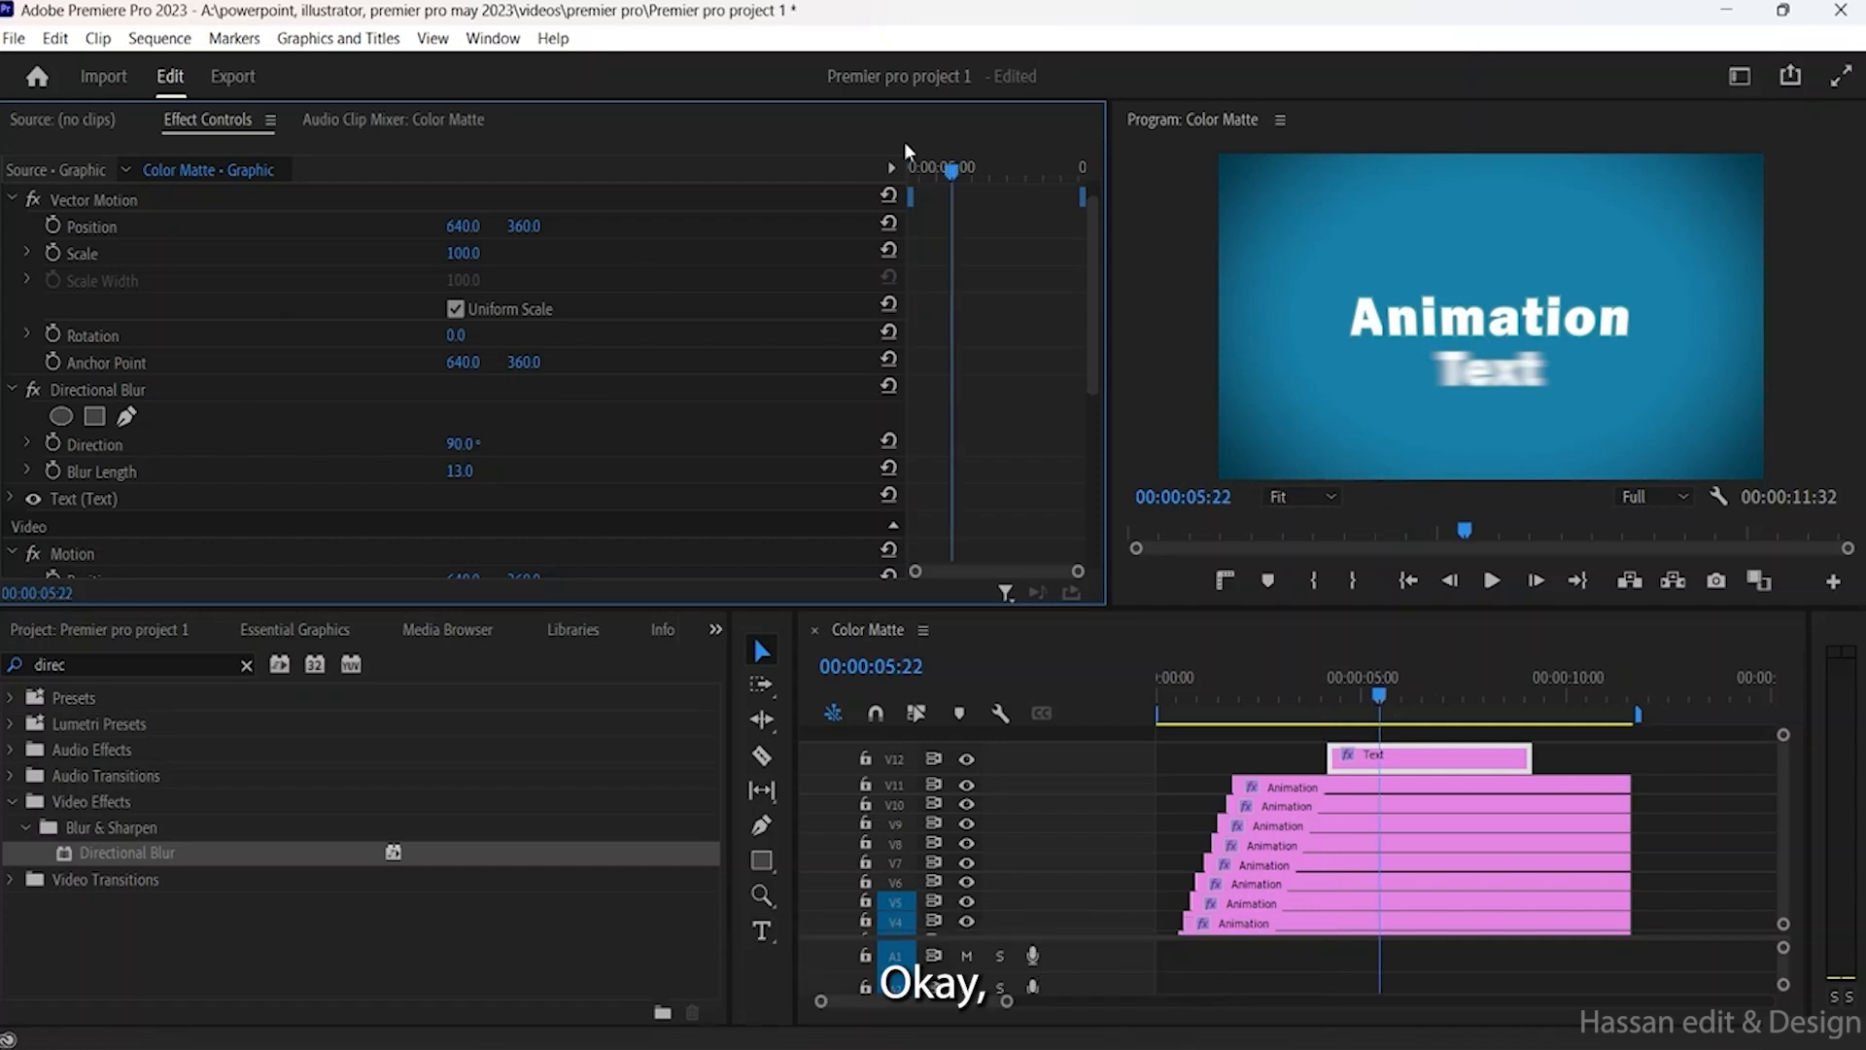
{"action": "left_click", "coordinate": [934, 167]}
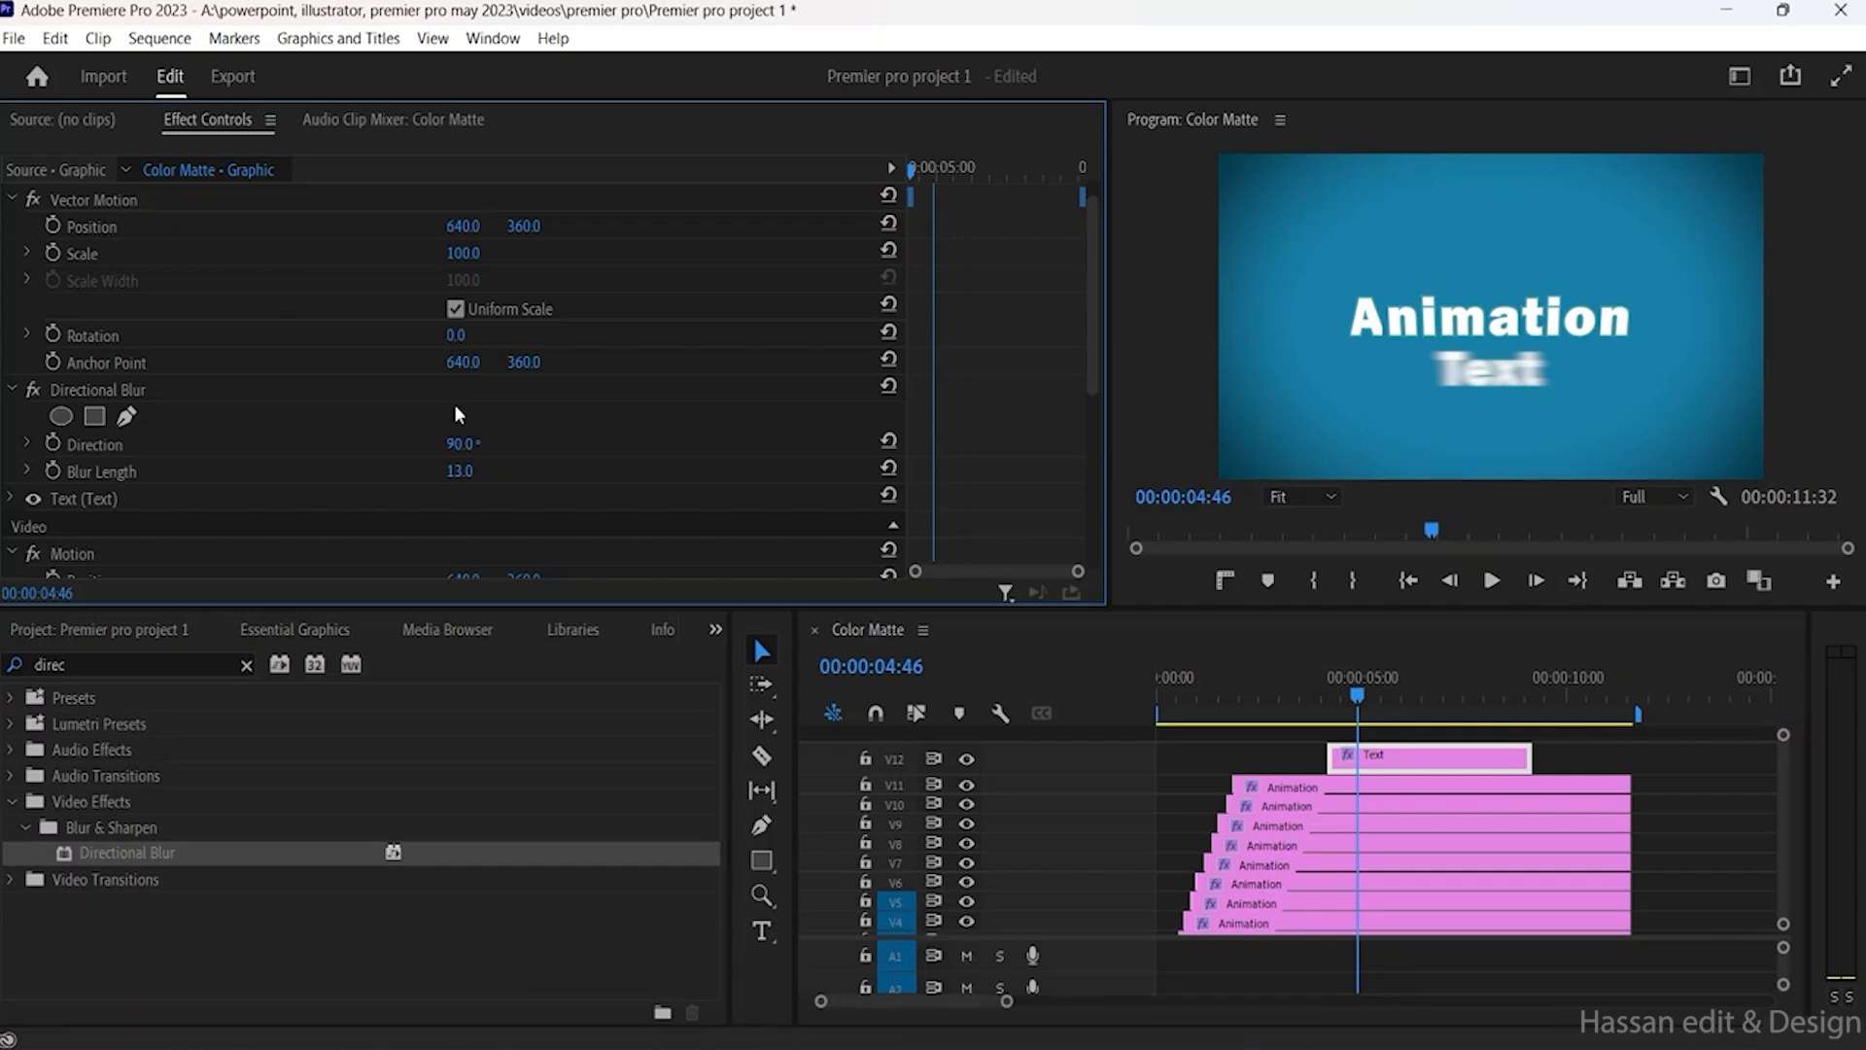
{"action": "left_click", "coordinate": [442, 444]}
{"action": "left_click_drag", "start_coordinate": [933, 169], "coordinate": [970, 172]}
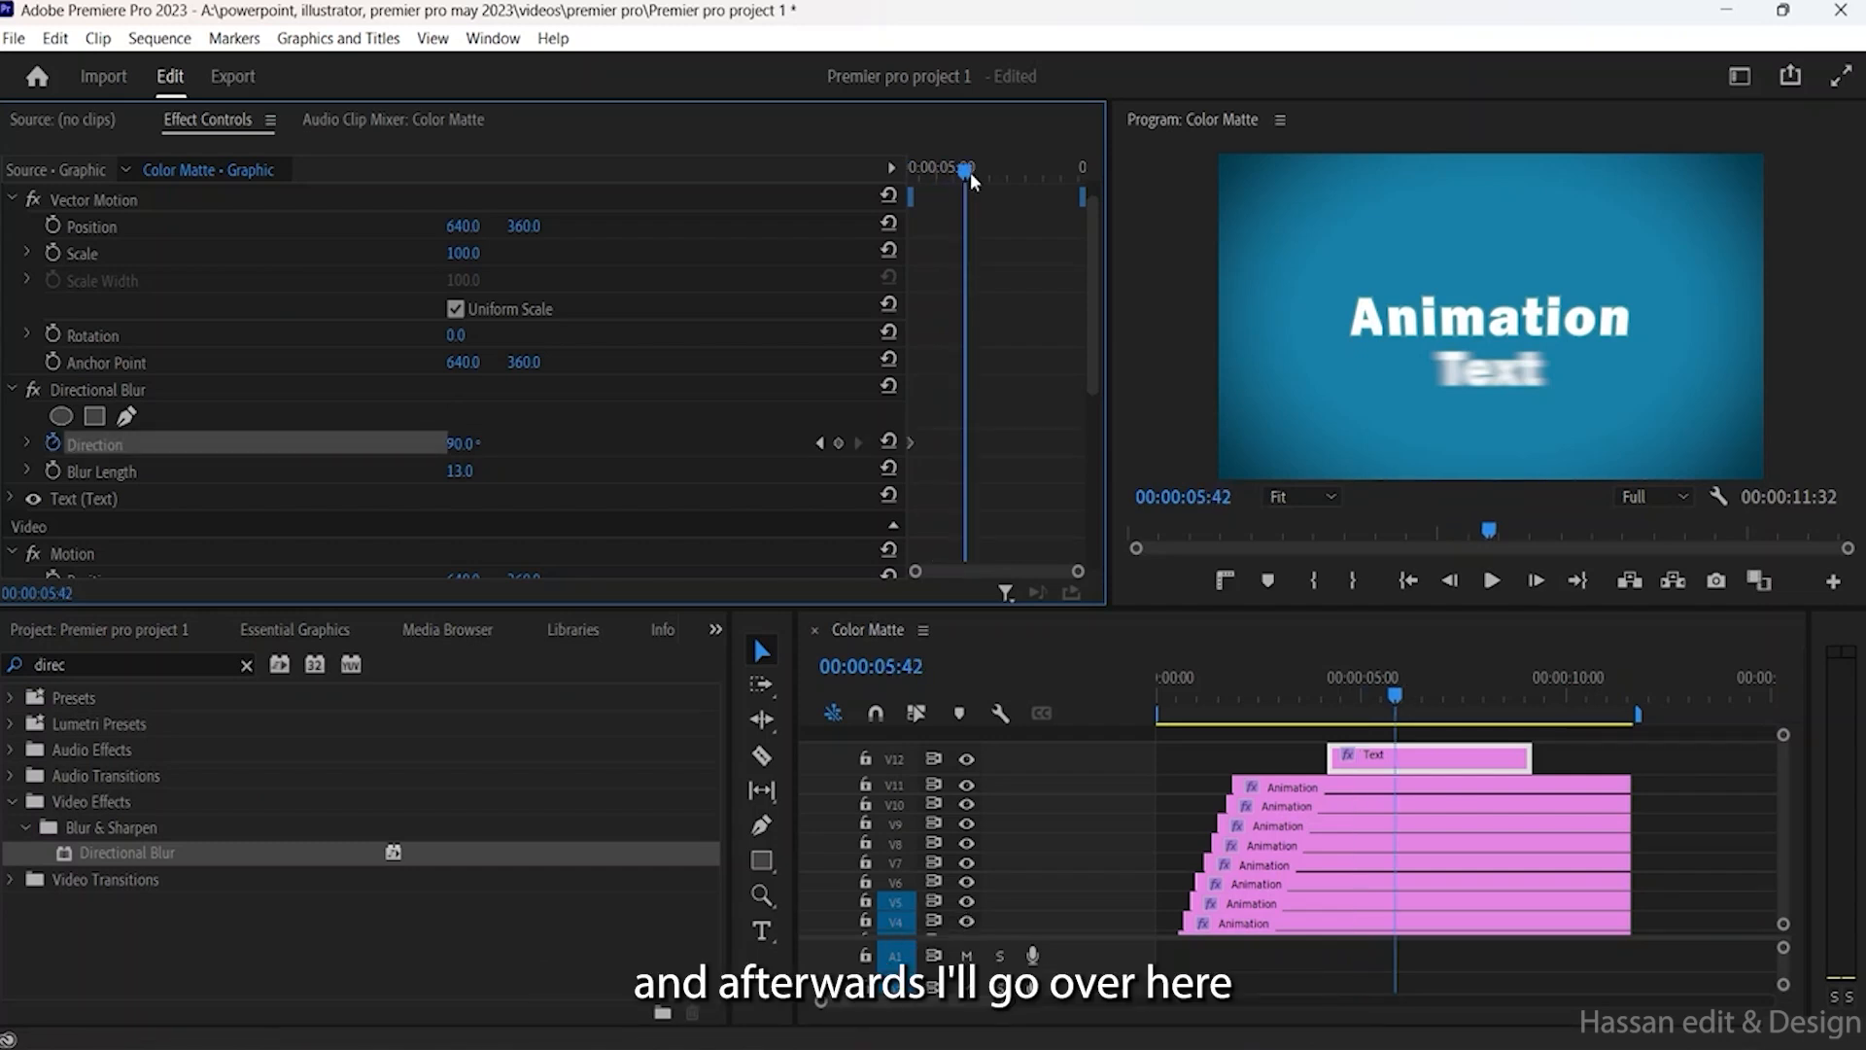
{"action": "left_click", "coordinate": [970, 172]}
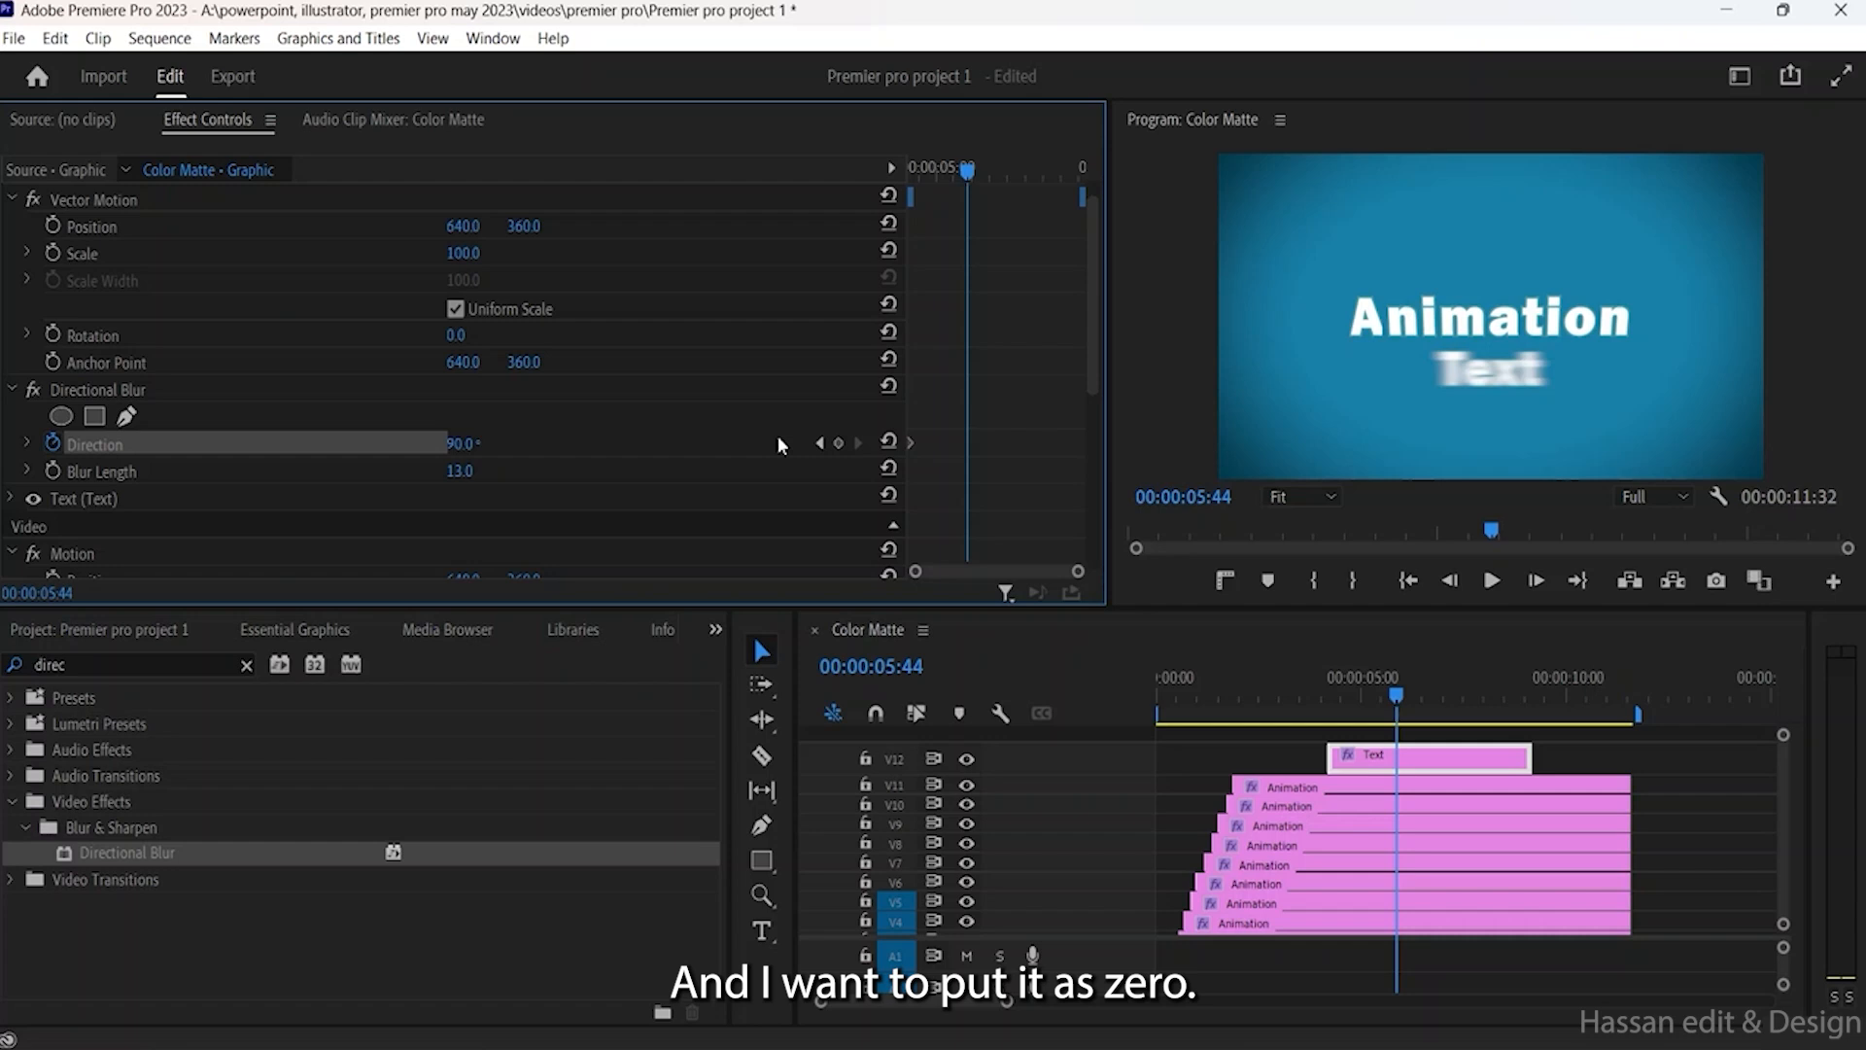
{"action": "left_click_drag", "start_coordinate": [460, 445], "coordinate": [136, 444]}
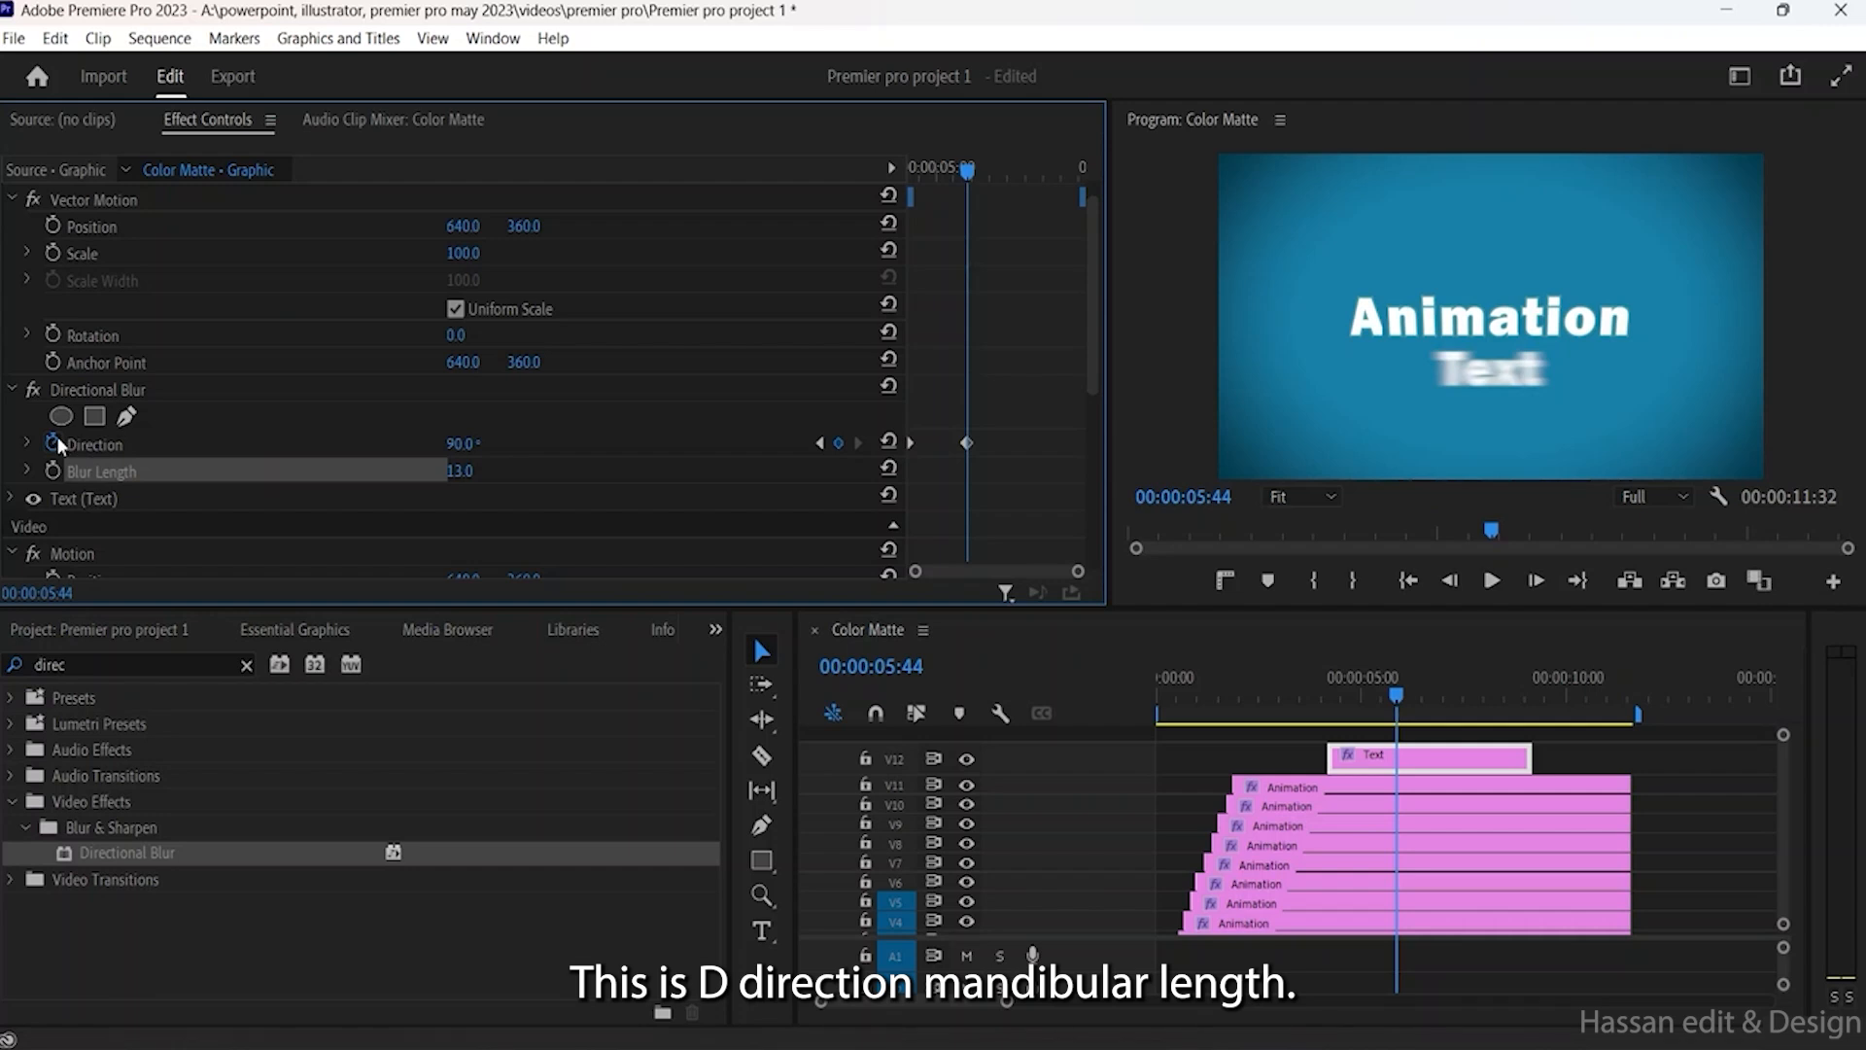
{"action": "left_click", "coordinate": [54, 441]}
Step: Keyframe the Text clip's Blur Length from 13 at its start to 0 at 00:00:05:35 and preview the blur
{"action": "left_click", "coordinate": [1037, 579]}
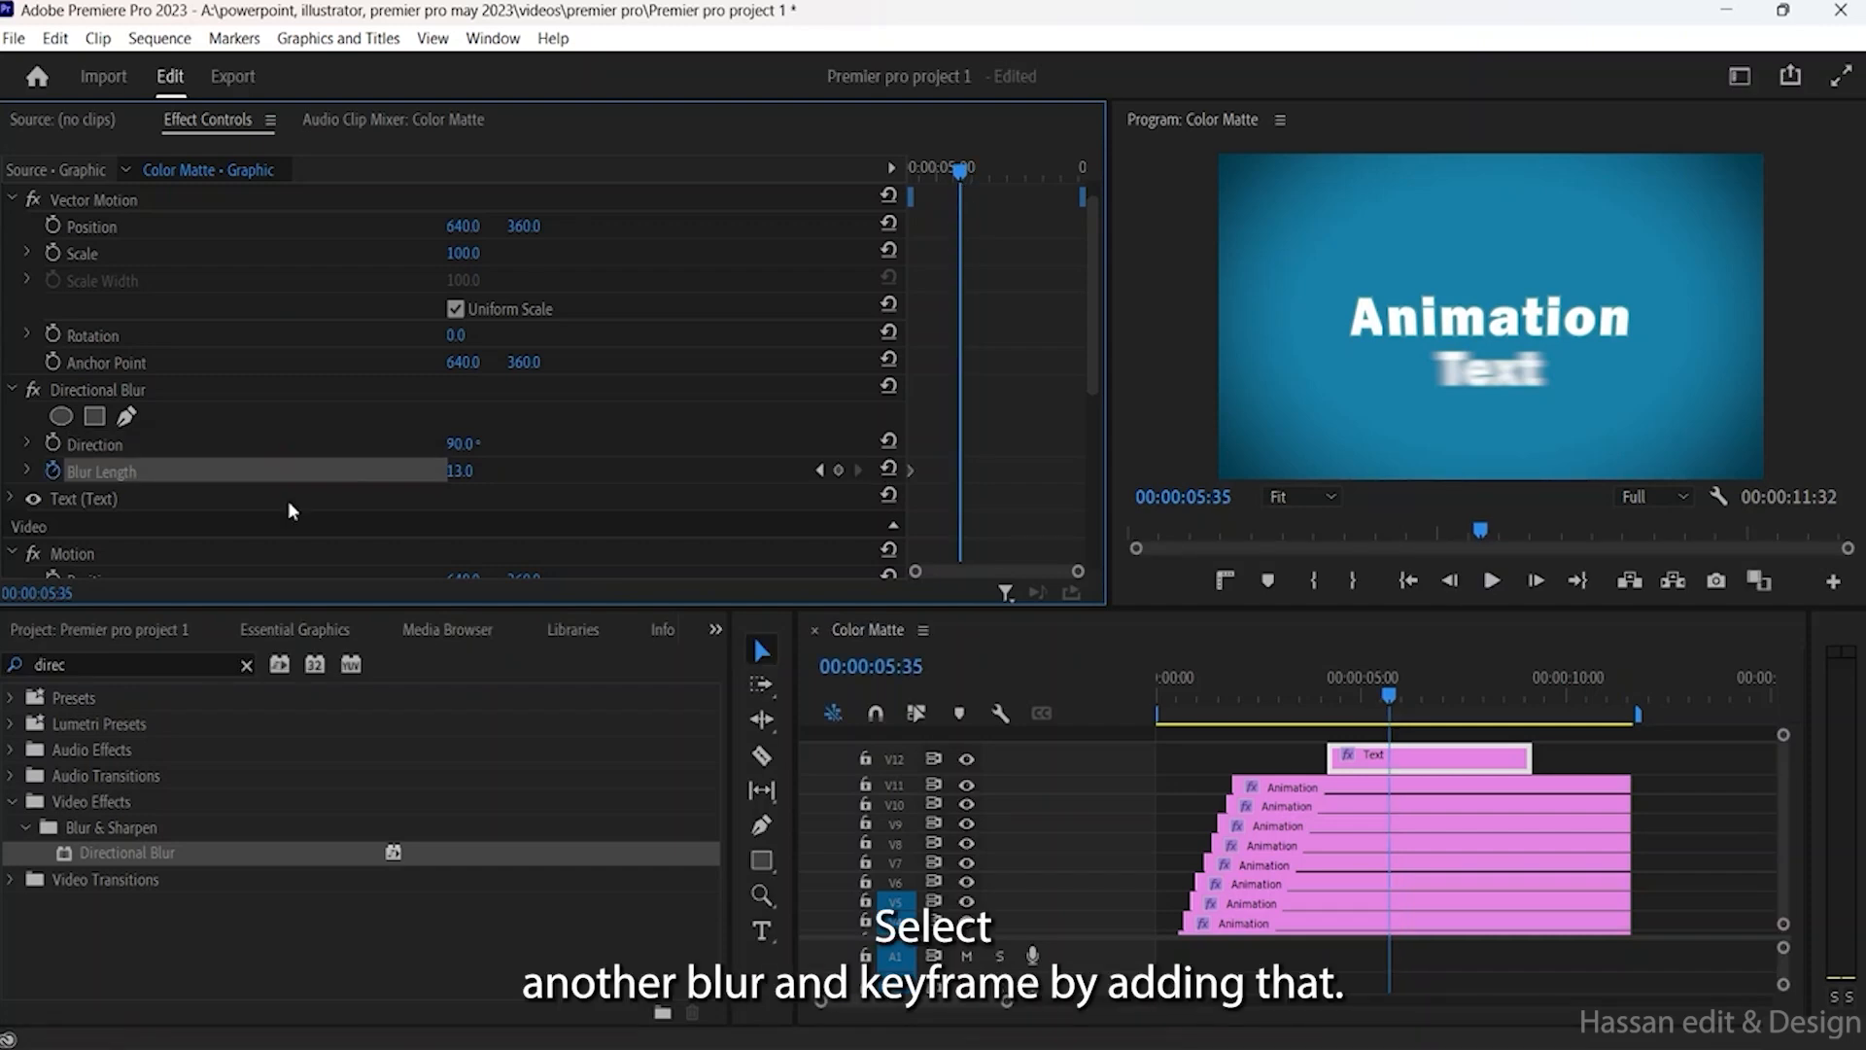
{"action": "left_click", "coordinate": [840, 472]}
{"action": "key", "text": "space"}
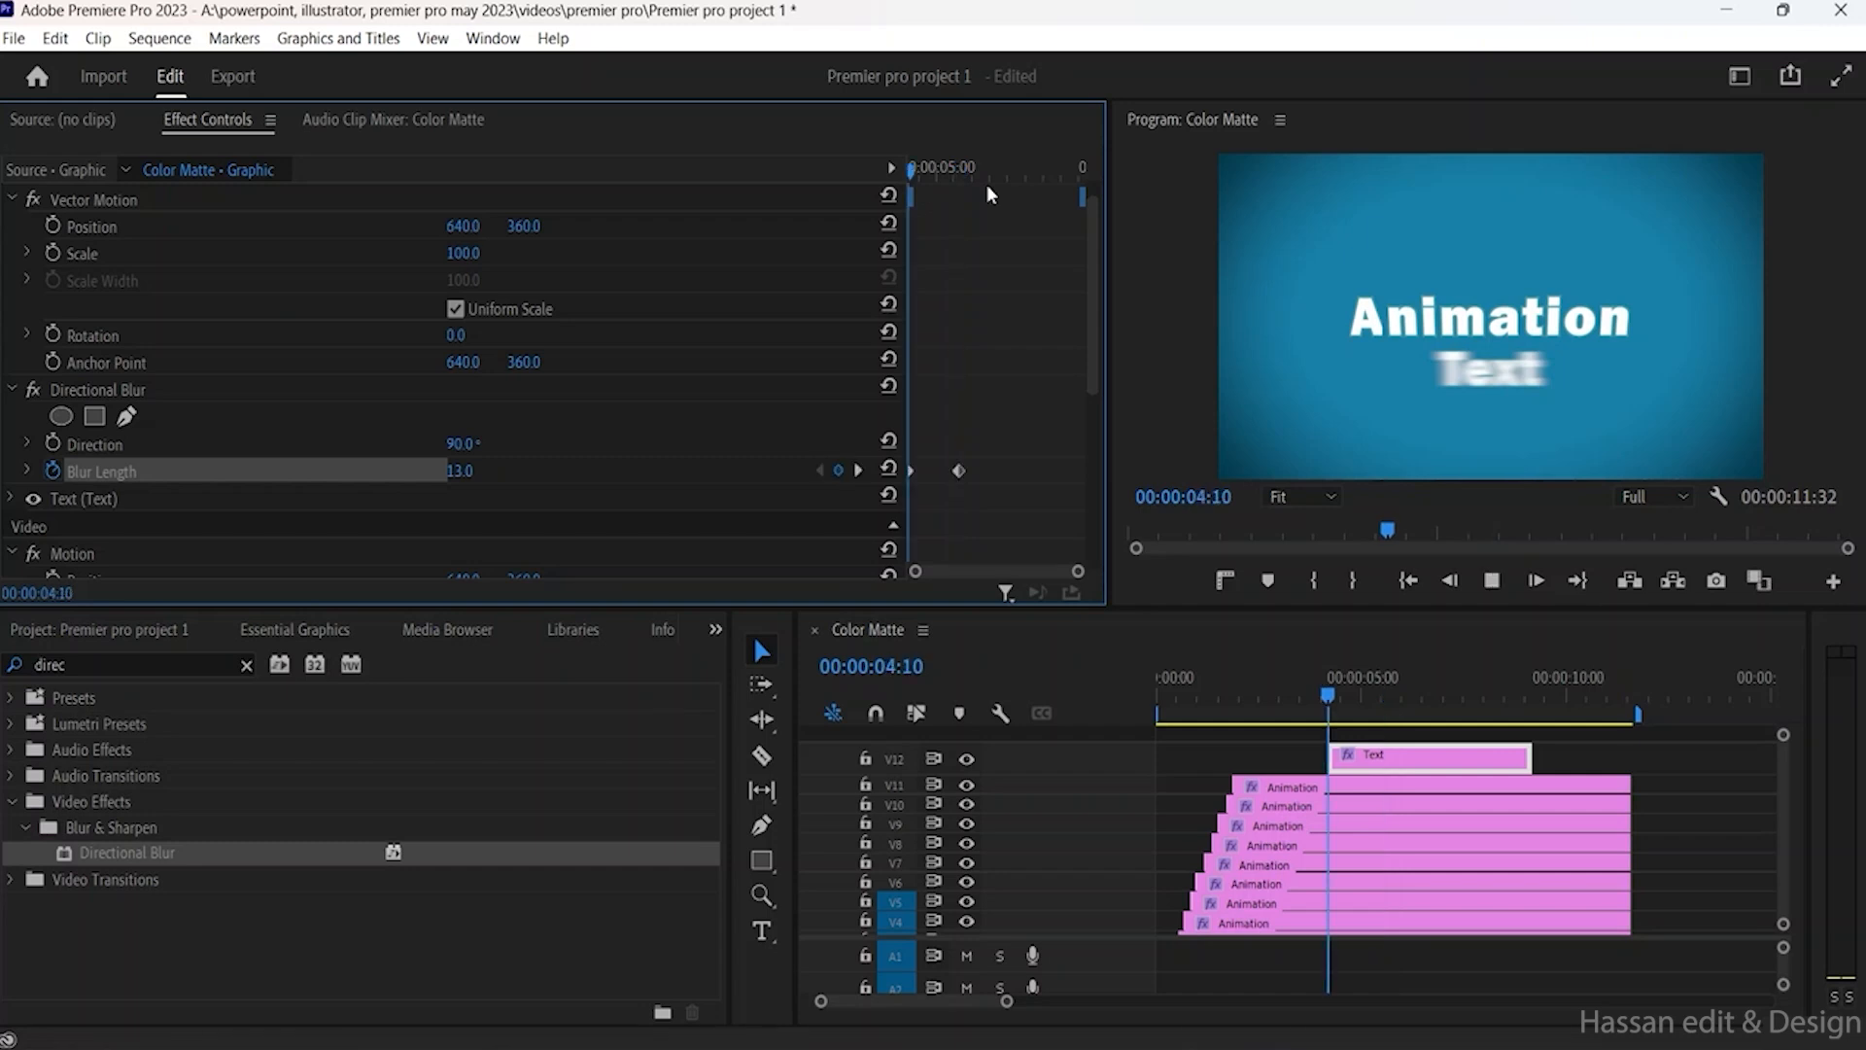
{"action": "left_click", "coordinate": [972, 179]}
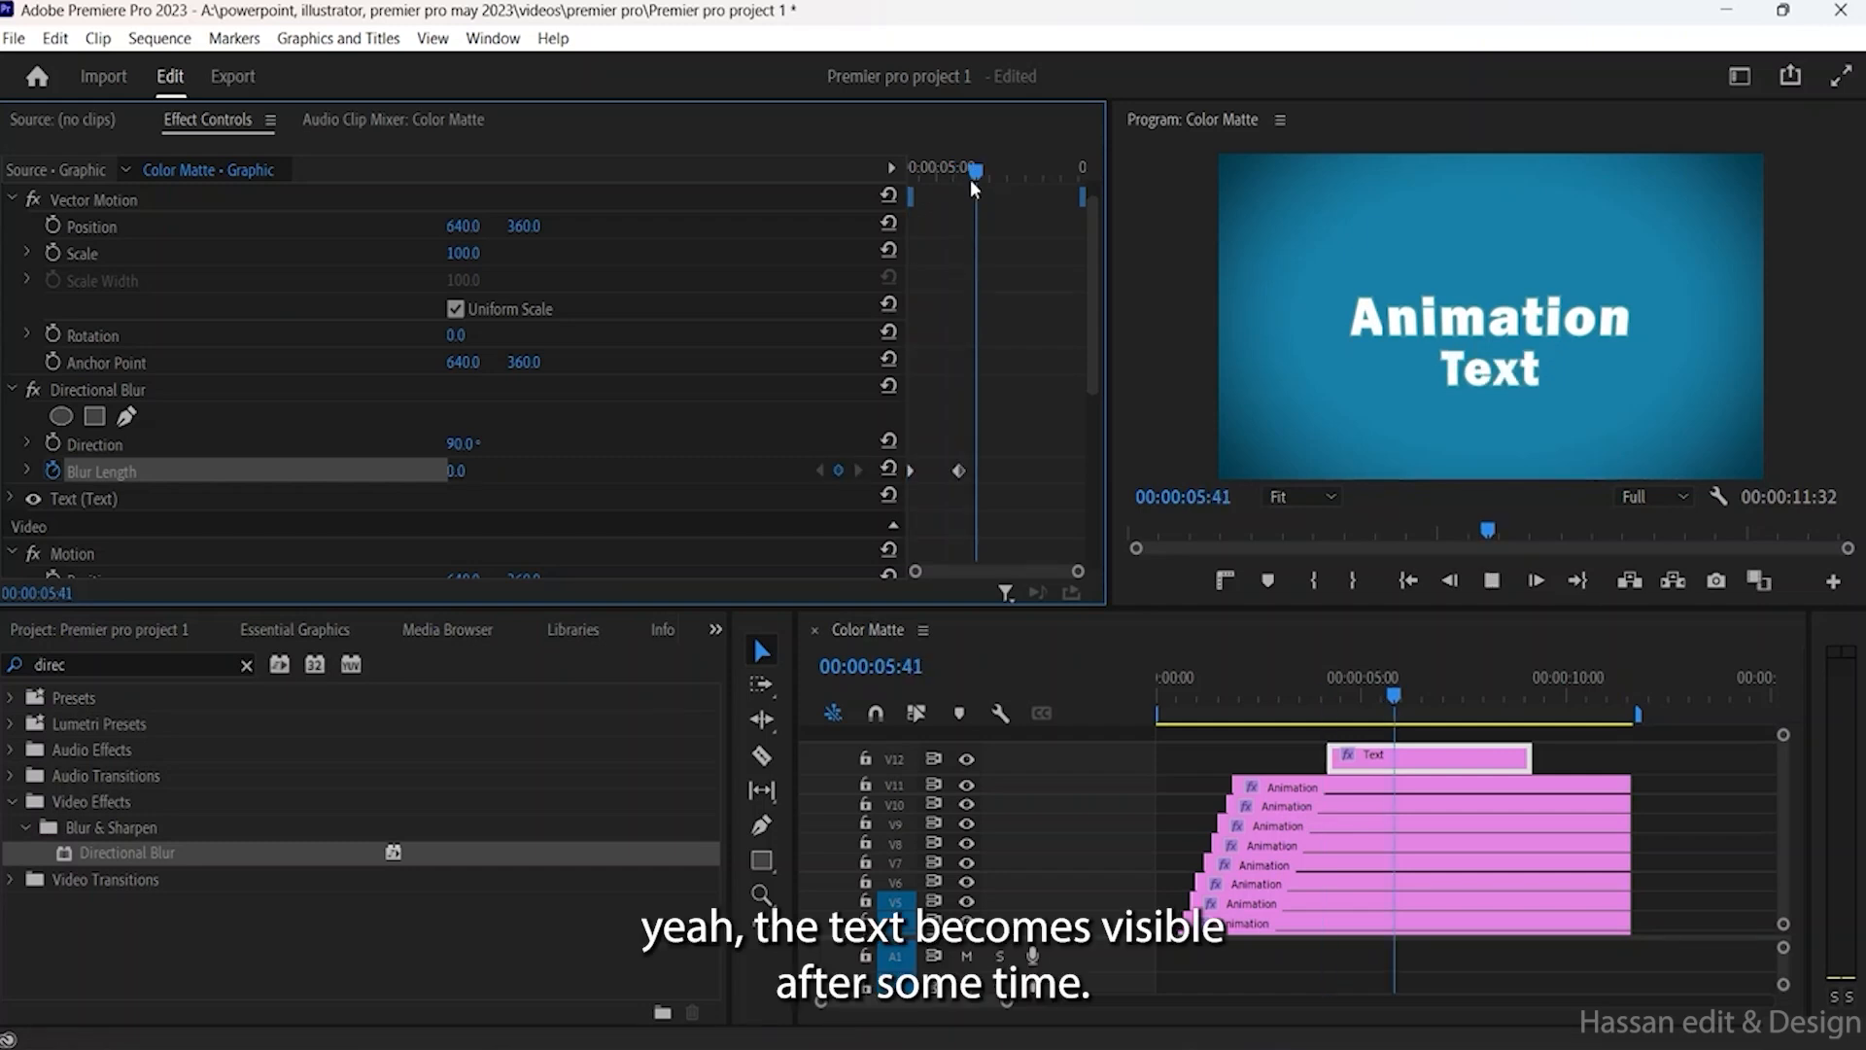
Step: Ease the ending Blur Length keyframe into a curve and expand the property's value and velocity graphs
{"action": "left_click", "coordinate": [958, 470]}
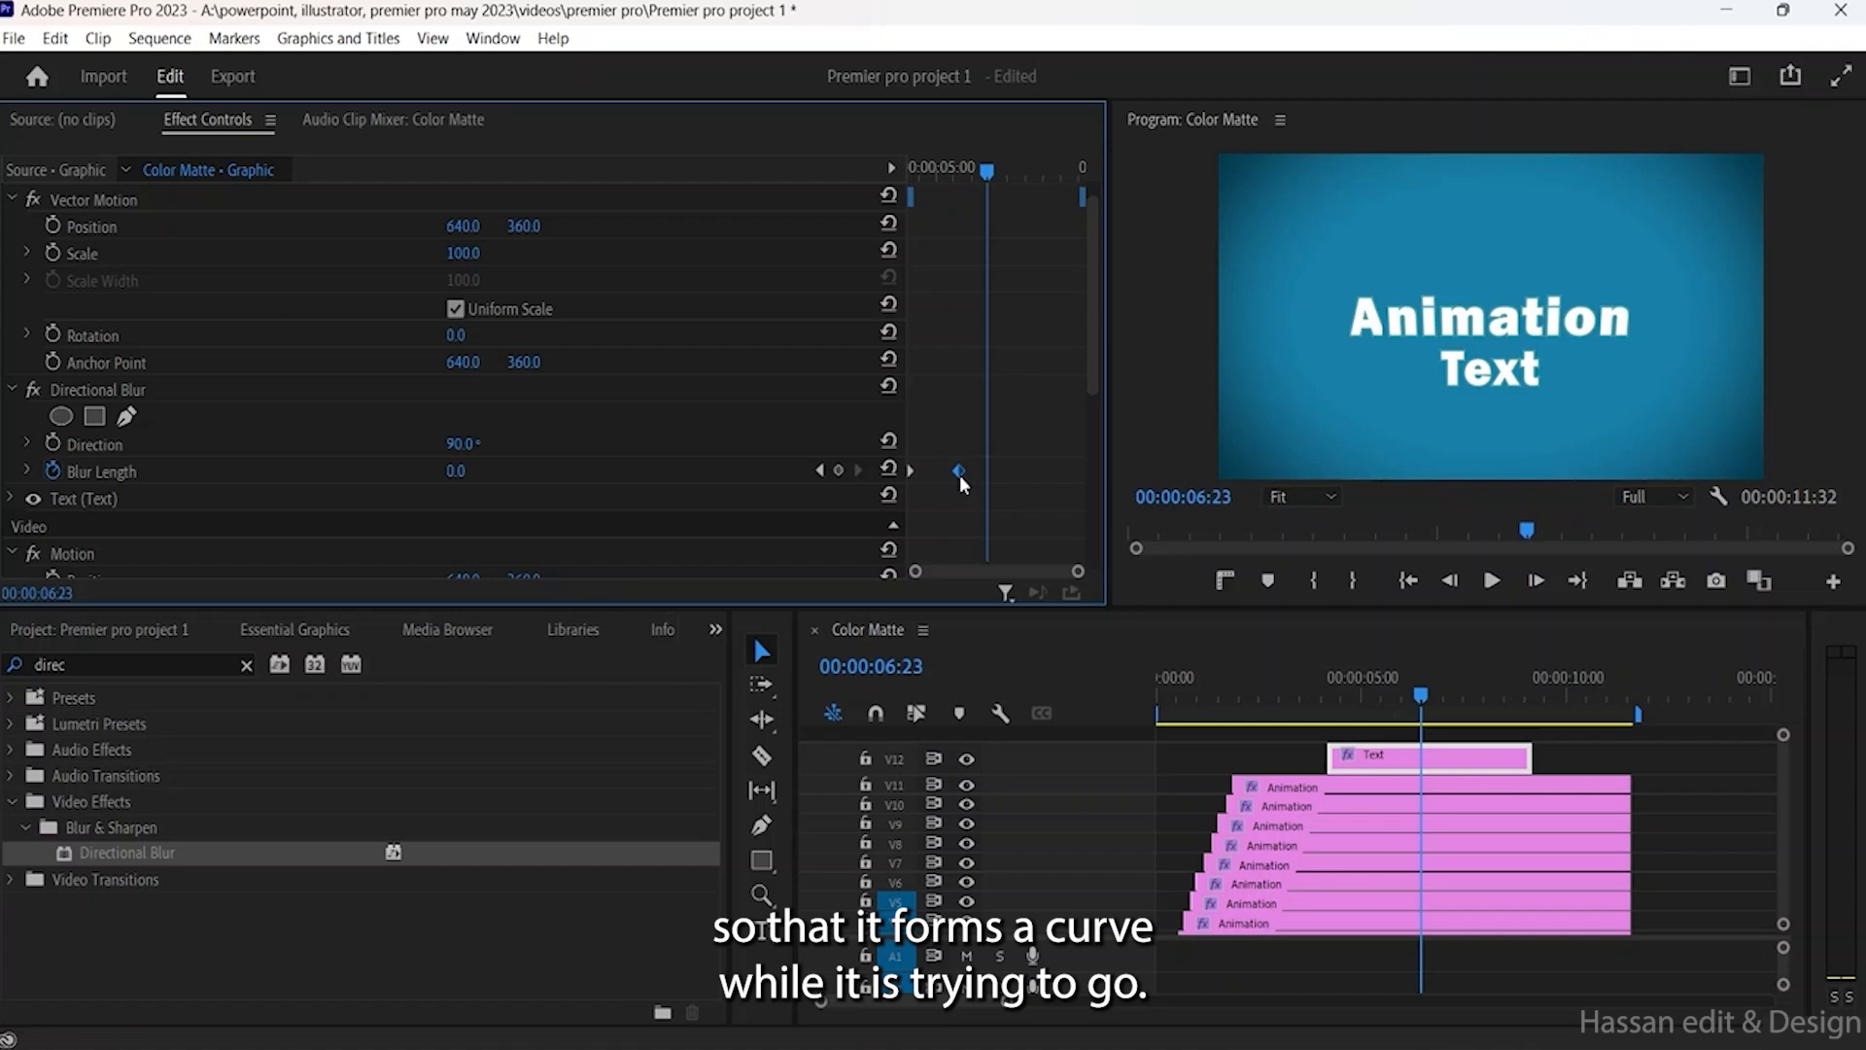
{"action": "left_click", "coordinate": [713, 471]}
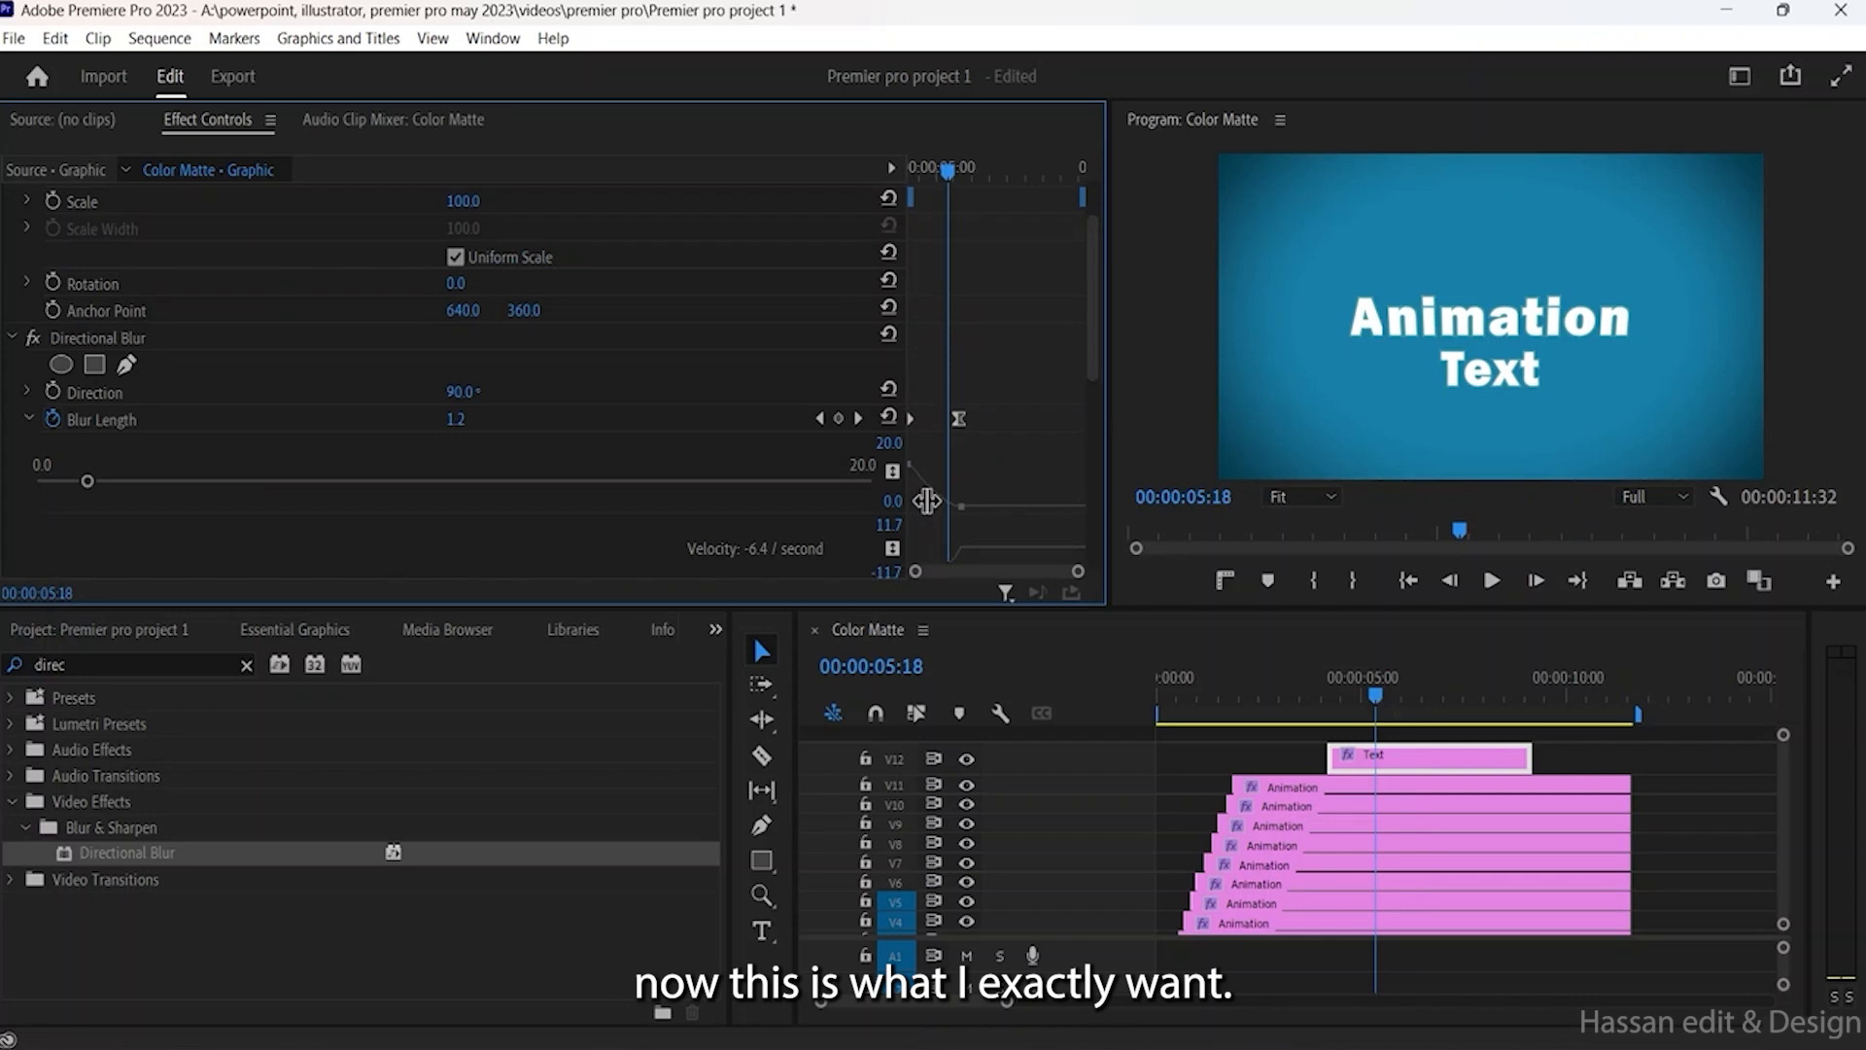
{"action": "scroll", "coordinate": [926, 500], "scroll_direction": "down", "scroll_amount": 1}
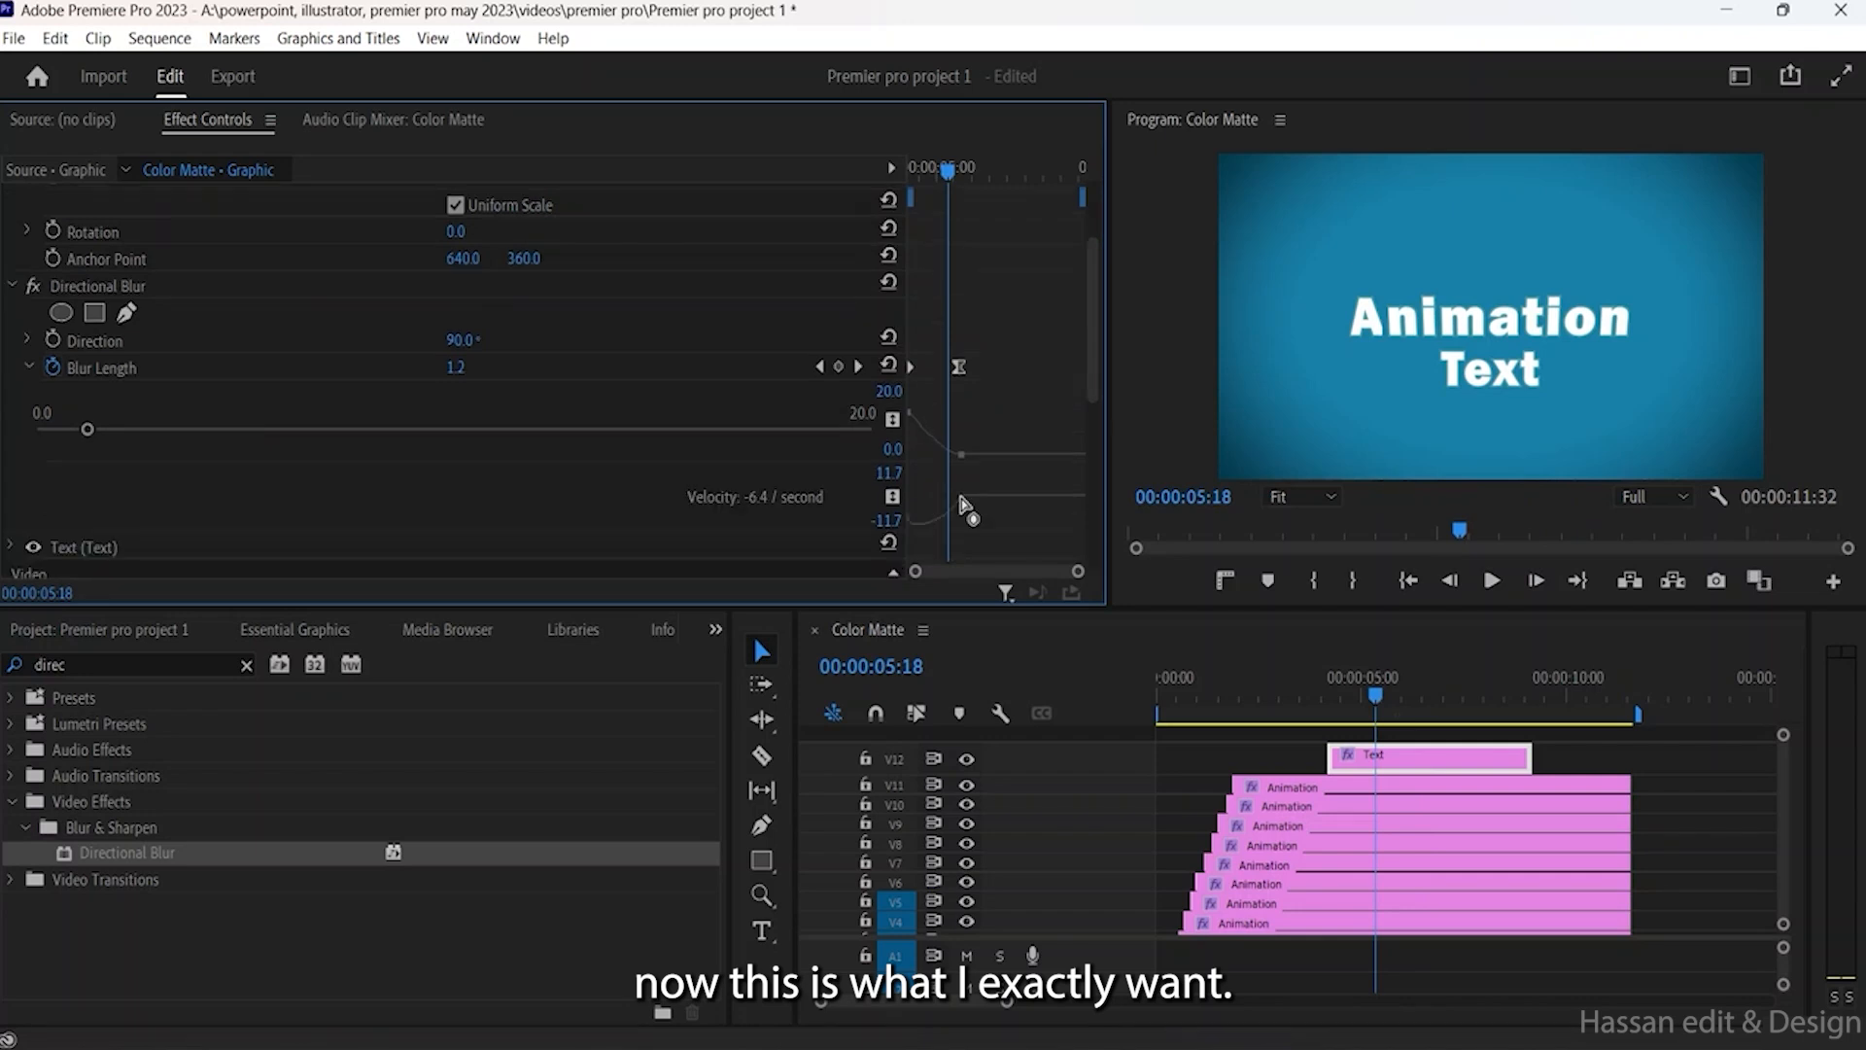
{"action": "left_click", "coordinate": [960, 499]}
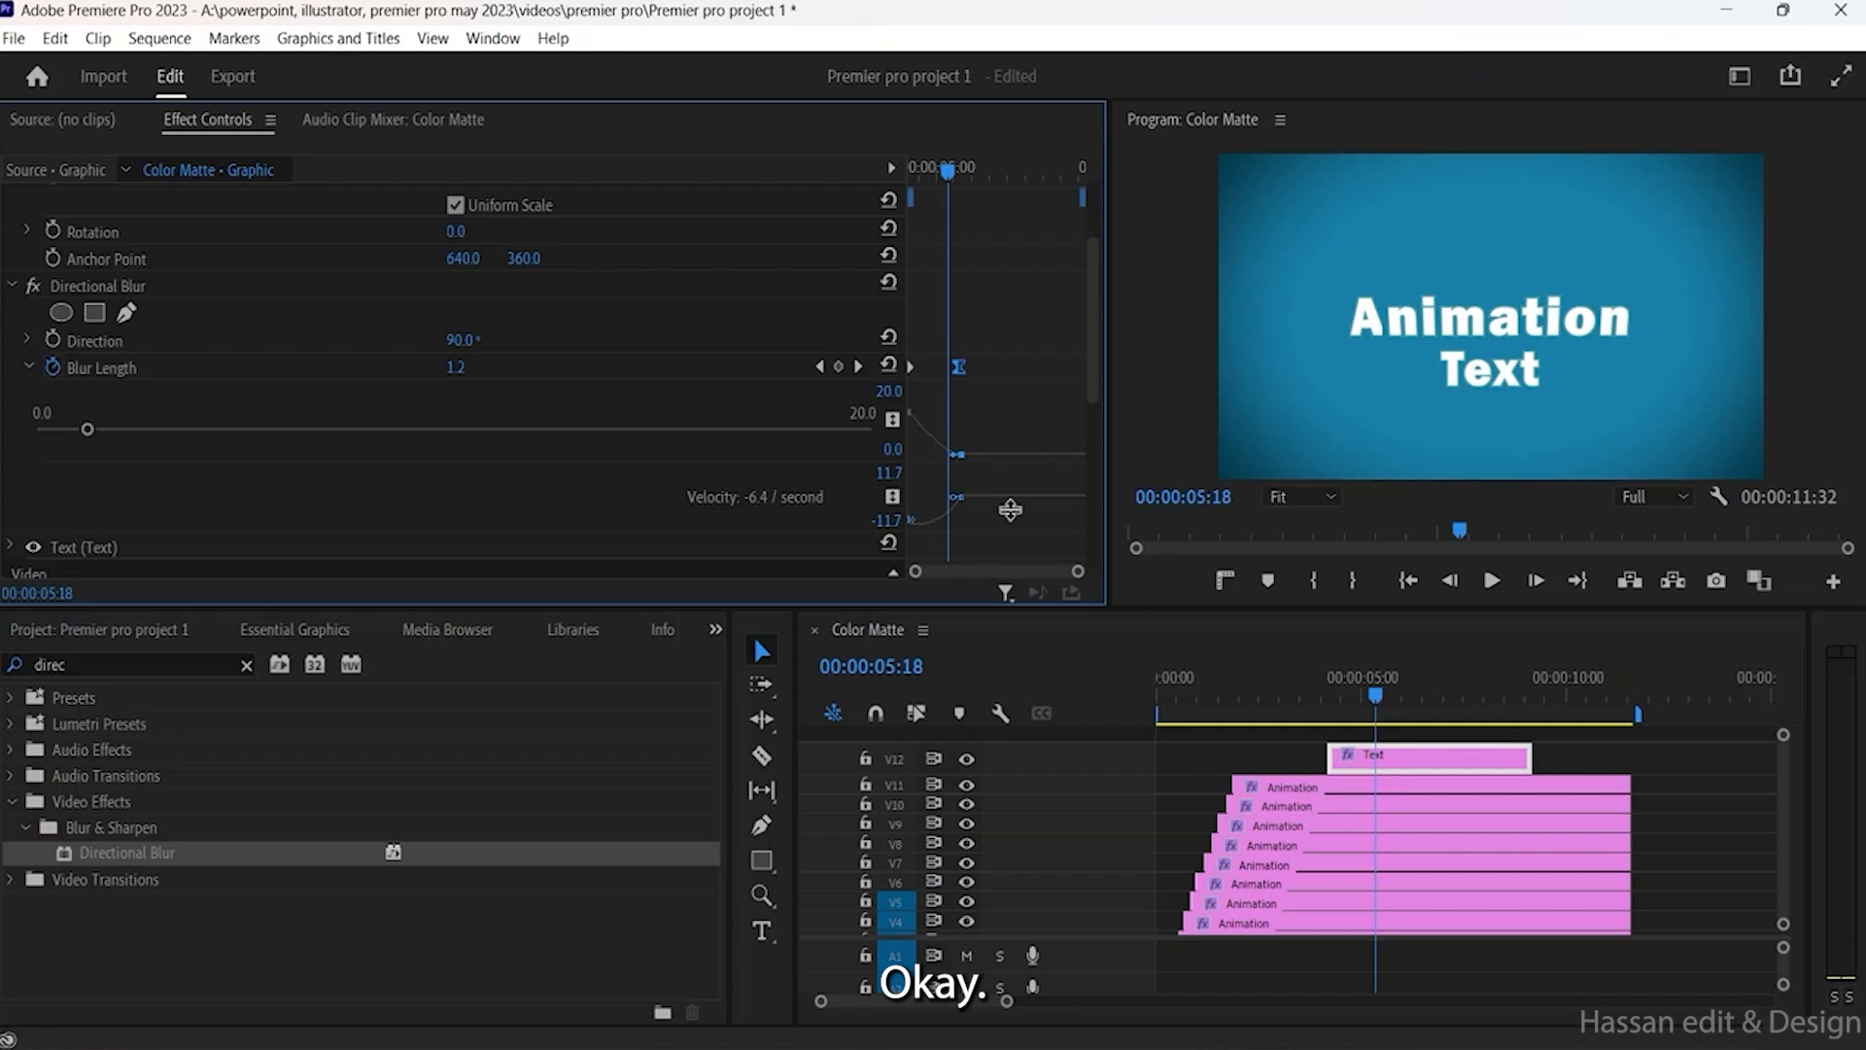
Step: Undo the last Blur Length keyframe edits on the Text clip and return the playhead to the clip's start
{"action": "key", "text": "ctrl+z"}
{"action": "key", "text": "ctrl+z"}
{"action": "key", "text": "ctrl+z"}
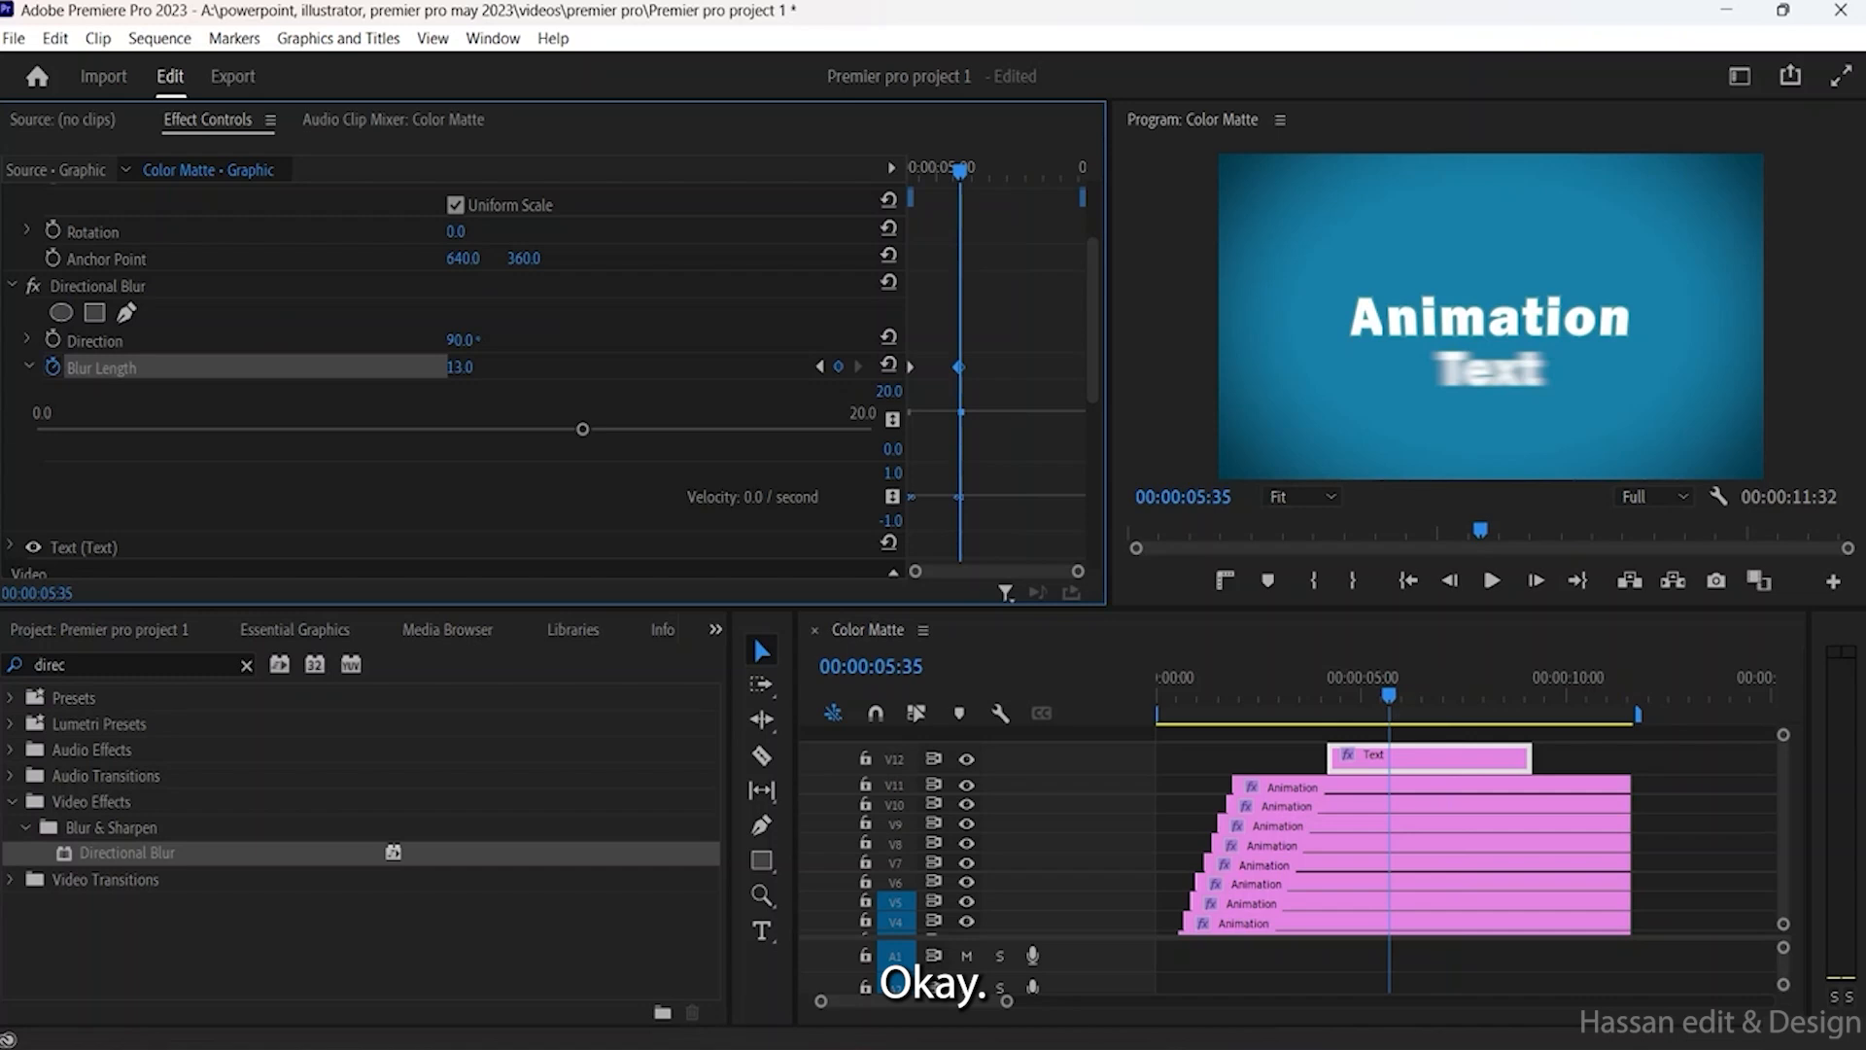
{"action": "left_click_drag", "start_coordinate": [959, 172], "coordinate": [898, 165]}
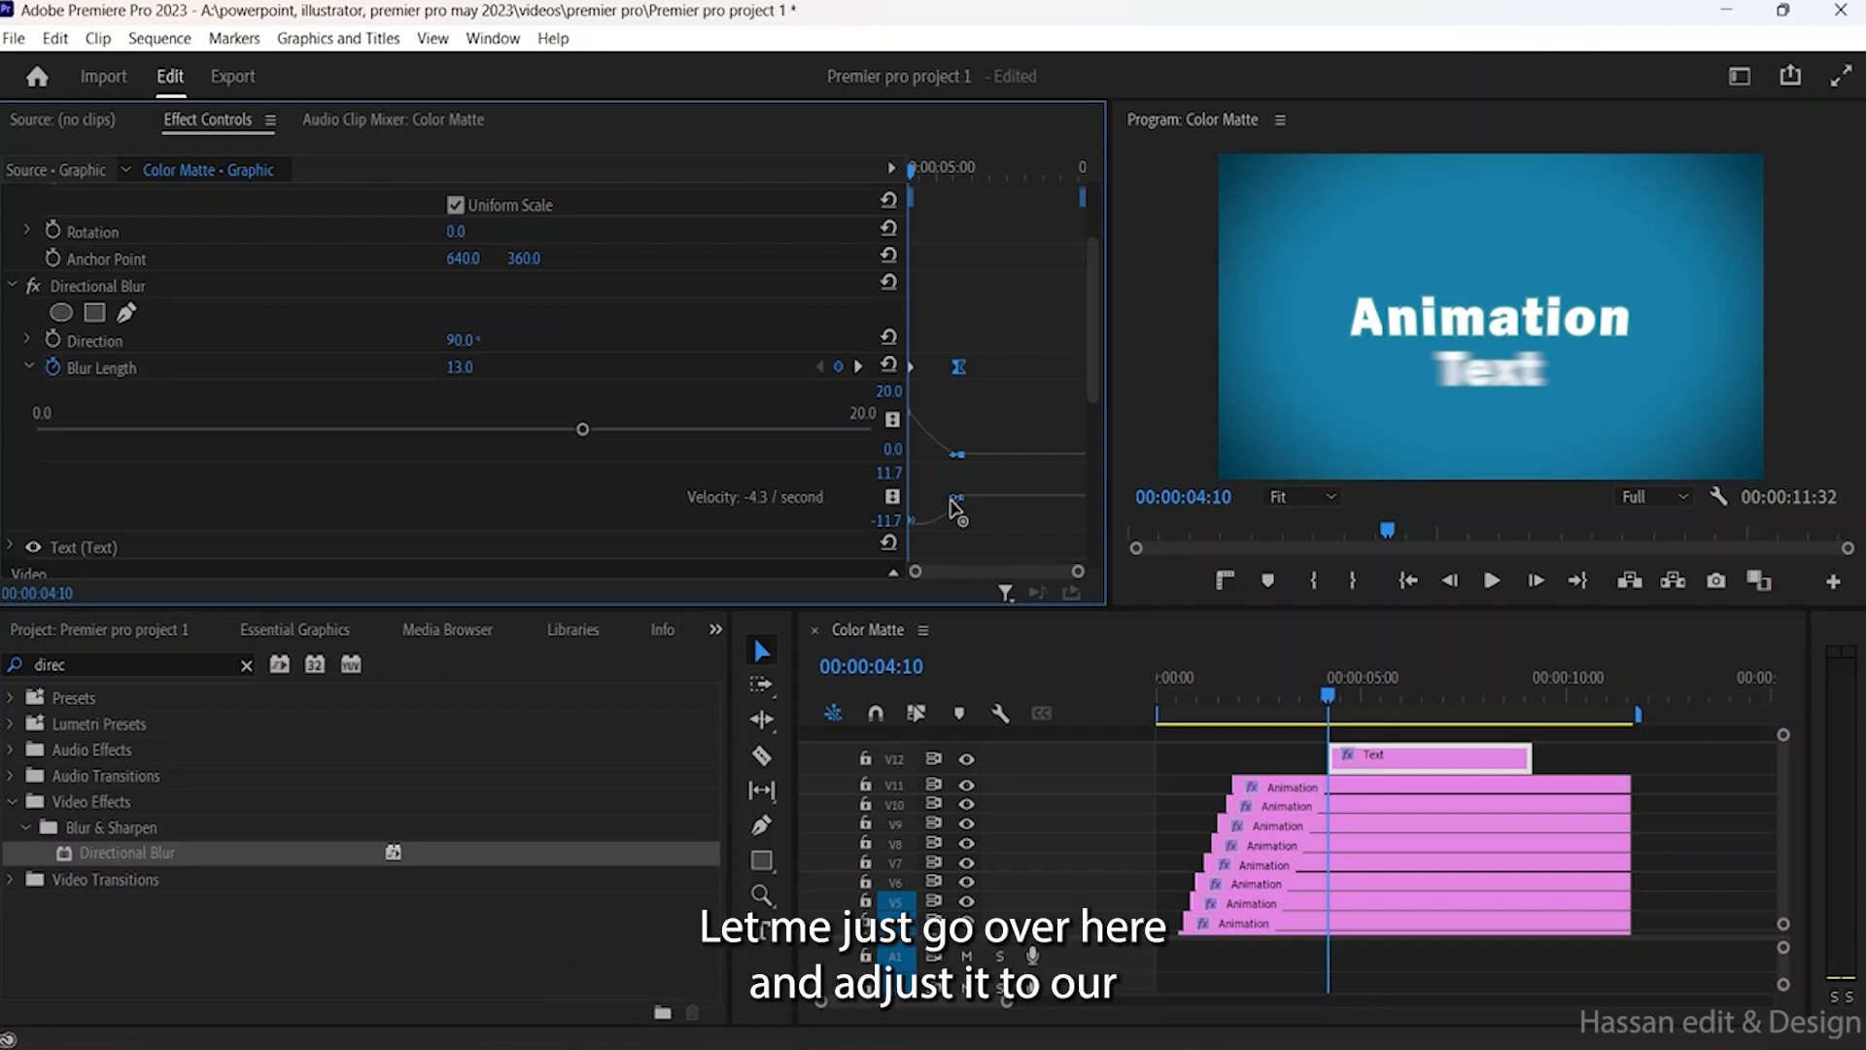
Step: Extend the end of the Text clip on V12 to line up with the Animation clips' ends, turning on timeline snapping
{"action": "left_click_drag", "start_coordinate": [1529, 757], "coordinate": [1620, 761]}
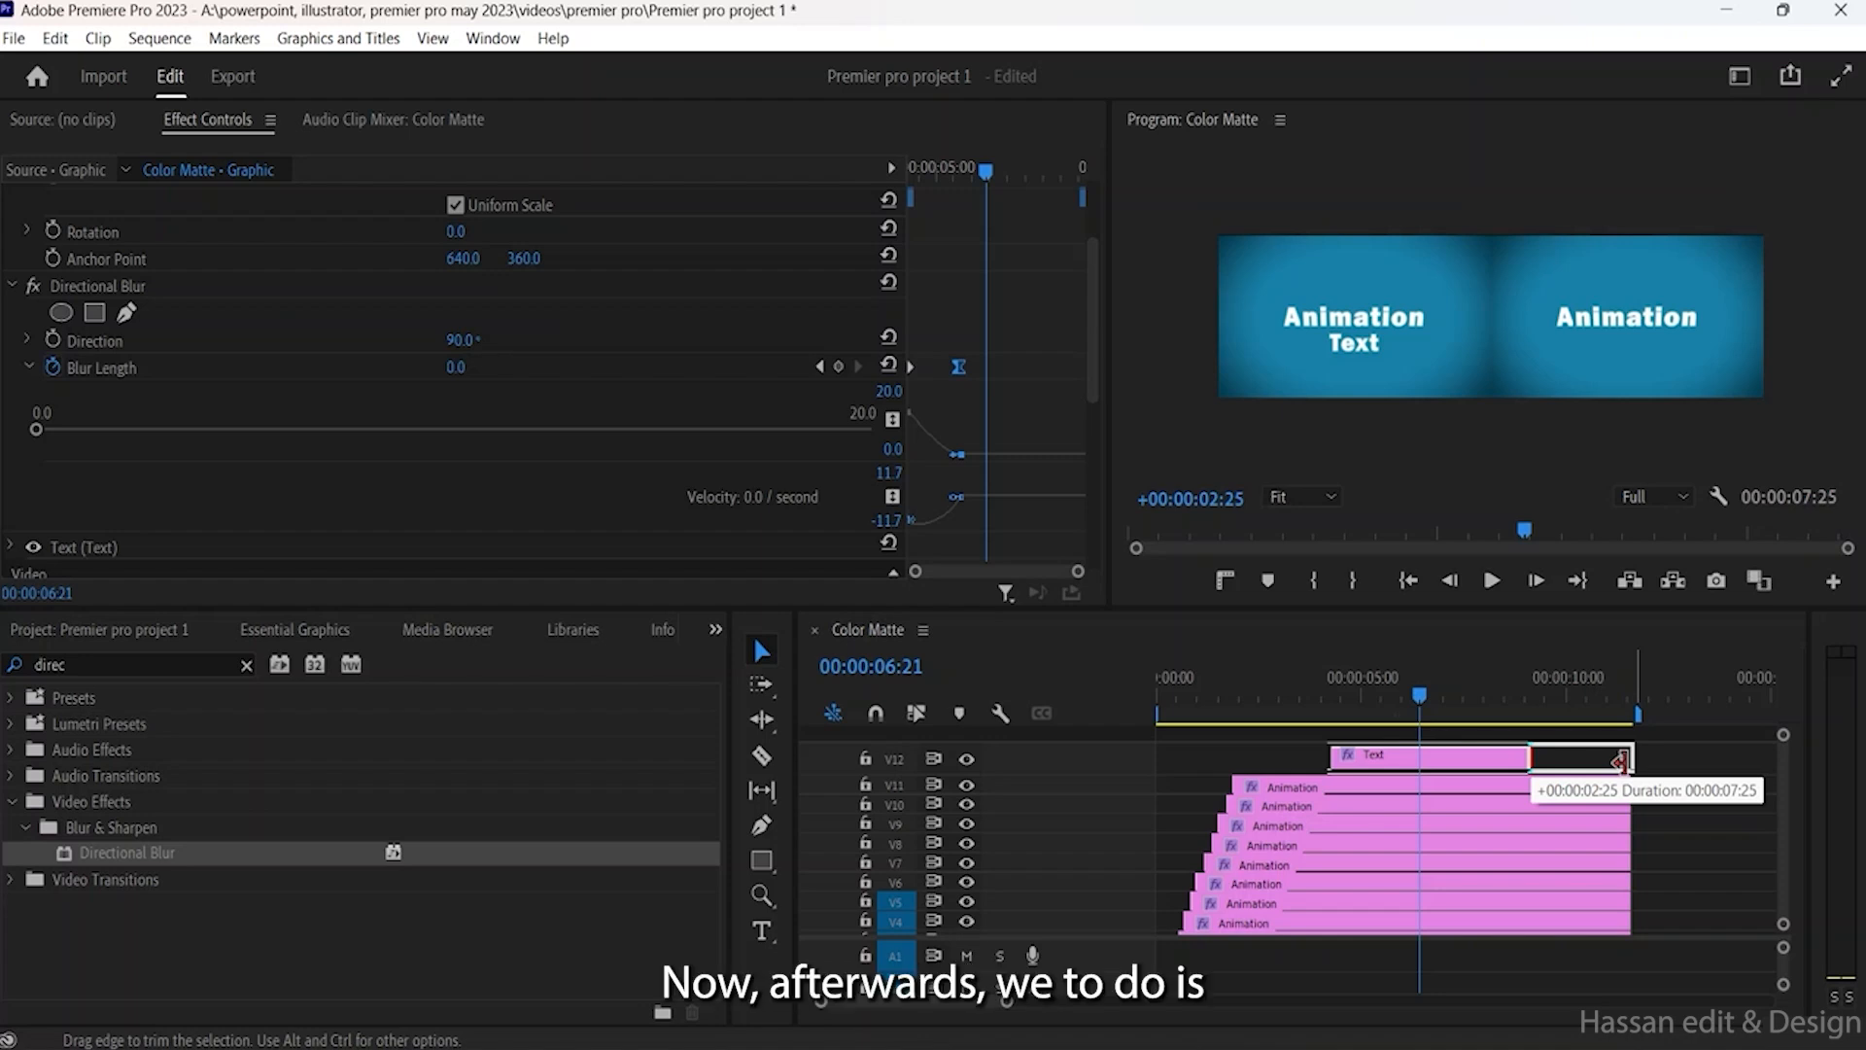
{"action": "left_click_drag", "start_coordinate": [1620, 761], "coordinate": [1628, 761]}
{"action": "key", "text": "s"}
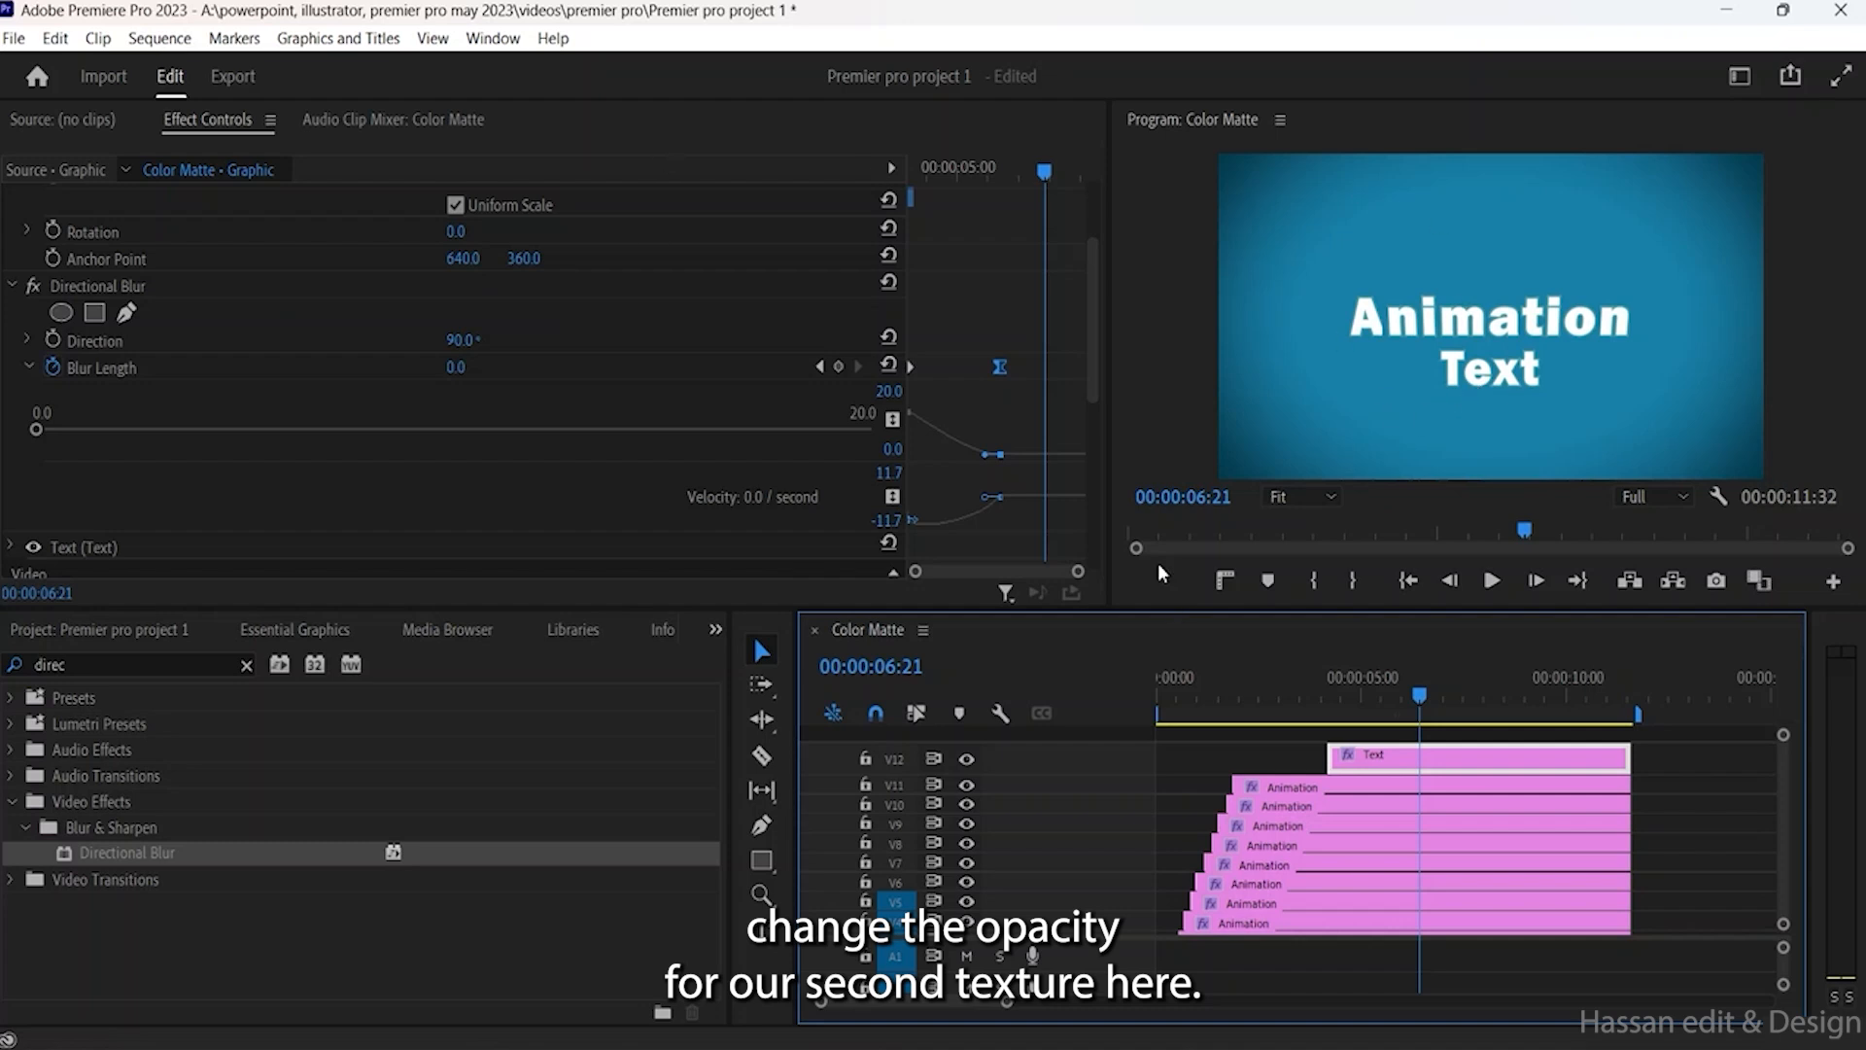
Step: Keyframe the Text clip's Opacity from 0% at 00:00:04:10 to 100% at 00:00:04:30 and check the fade-in
{"action": "scroll", "coordinate": [449, 383], "scroll_direction": "down", "scroll_amount": 3}
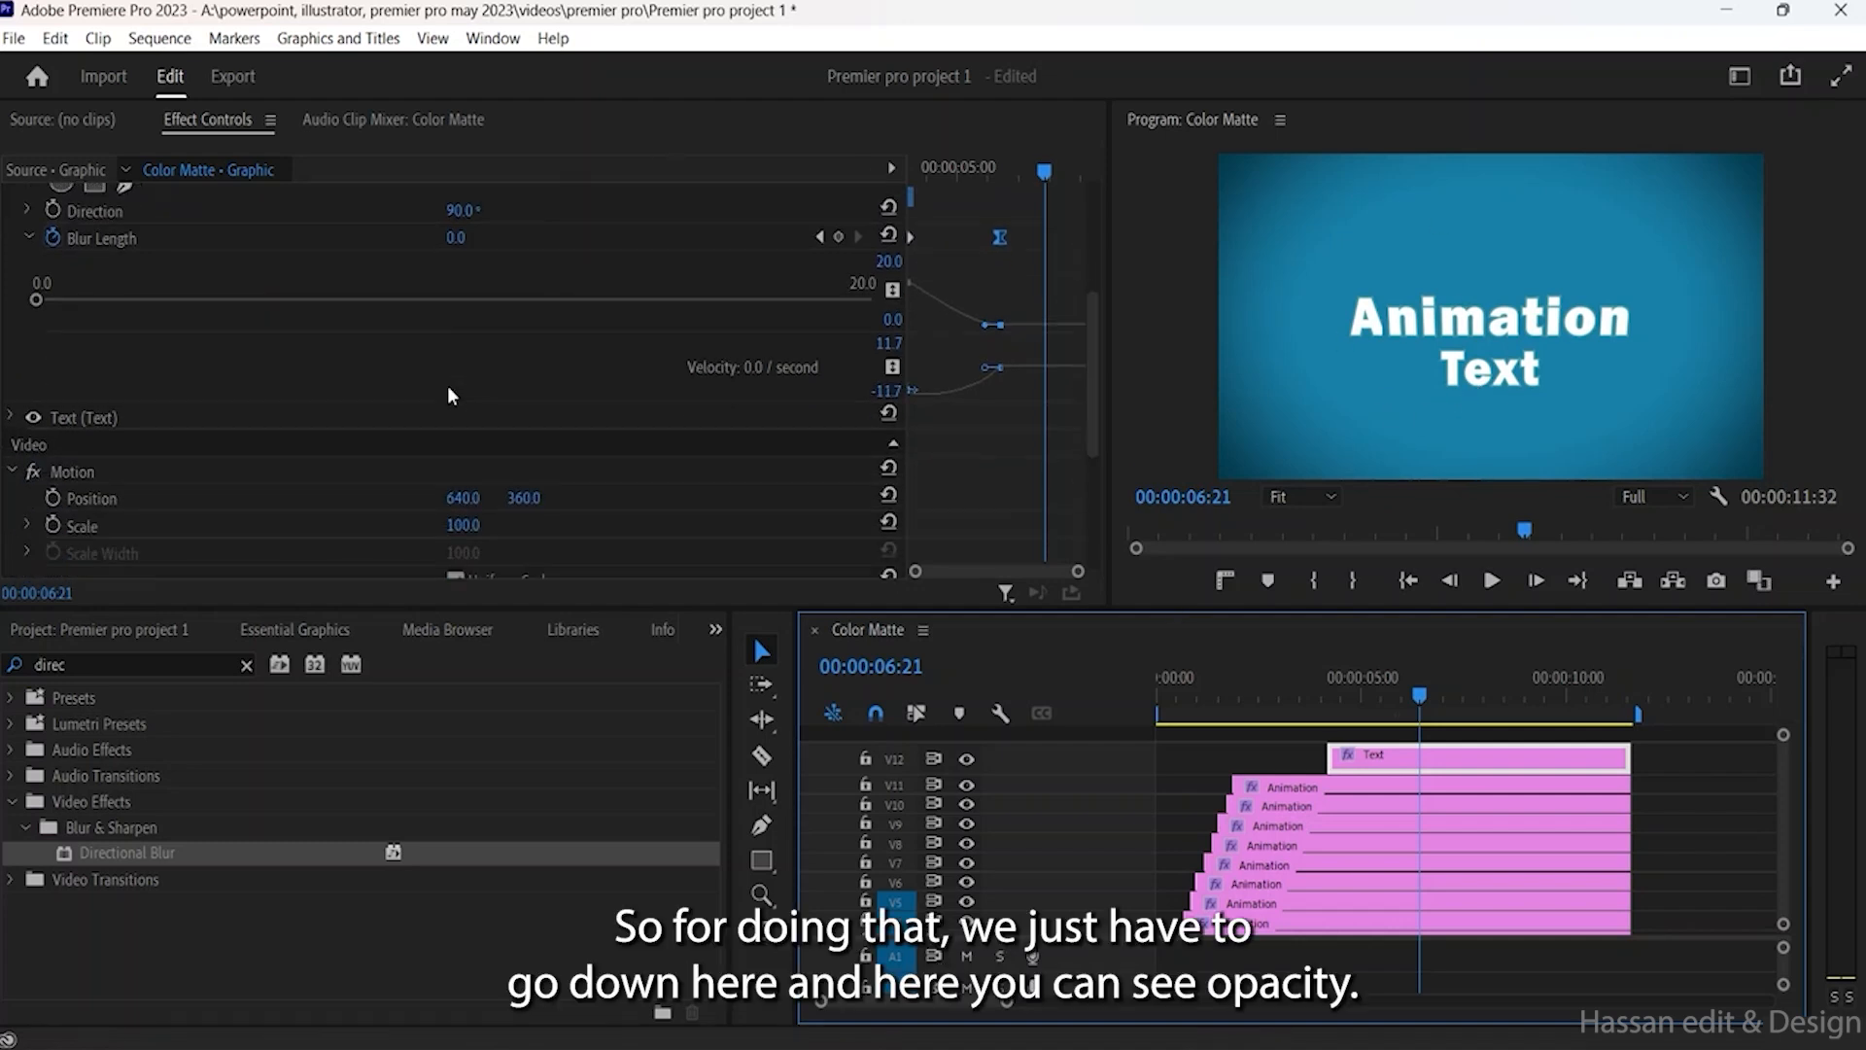
{"action": "scroll", "coordinate": [448, 394], "scroll_direction": "down", "scroll_amount": 5}
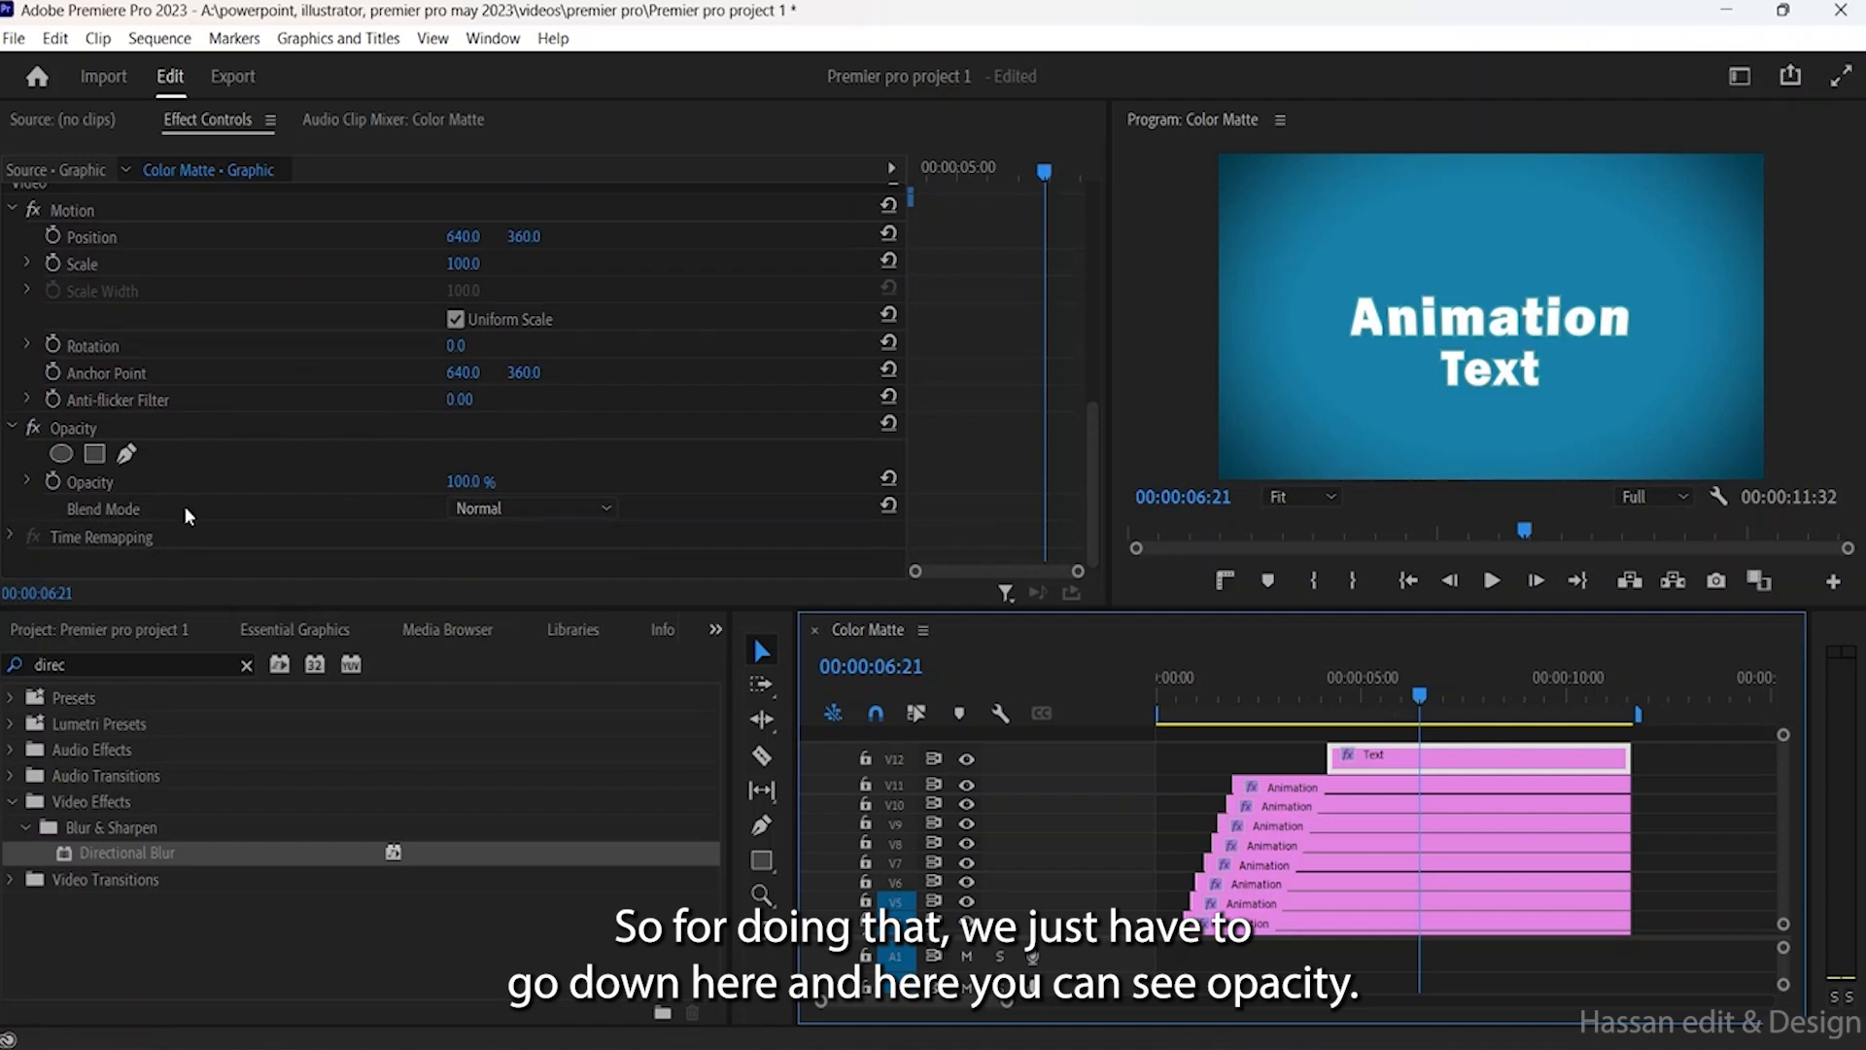
{"action": "left_click_drag", "start_coordinate": [1040, 171], "coordinate": [898, 158]}
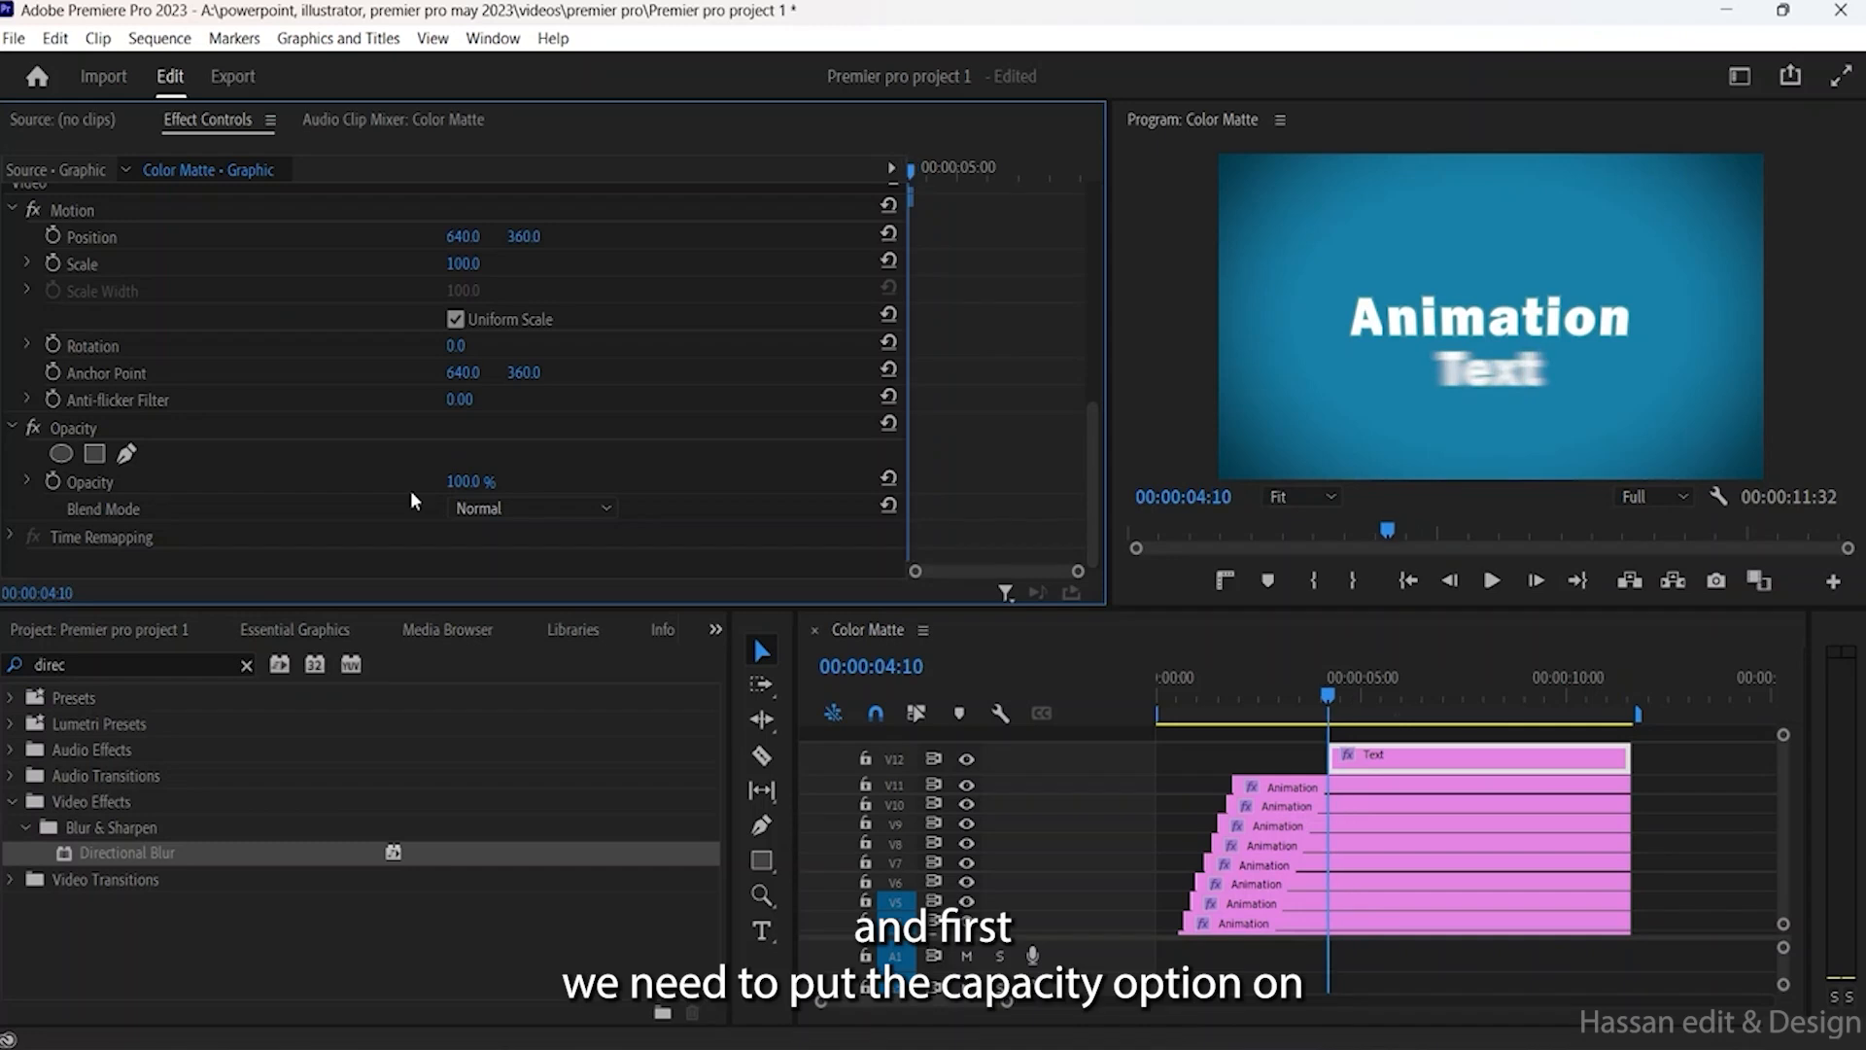
{"action": "left_click", "coordinate": [50, 484]}
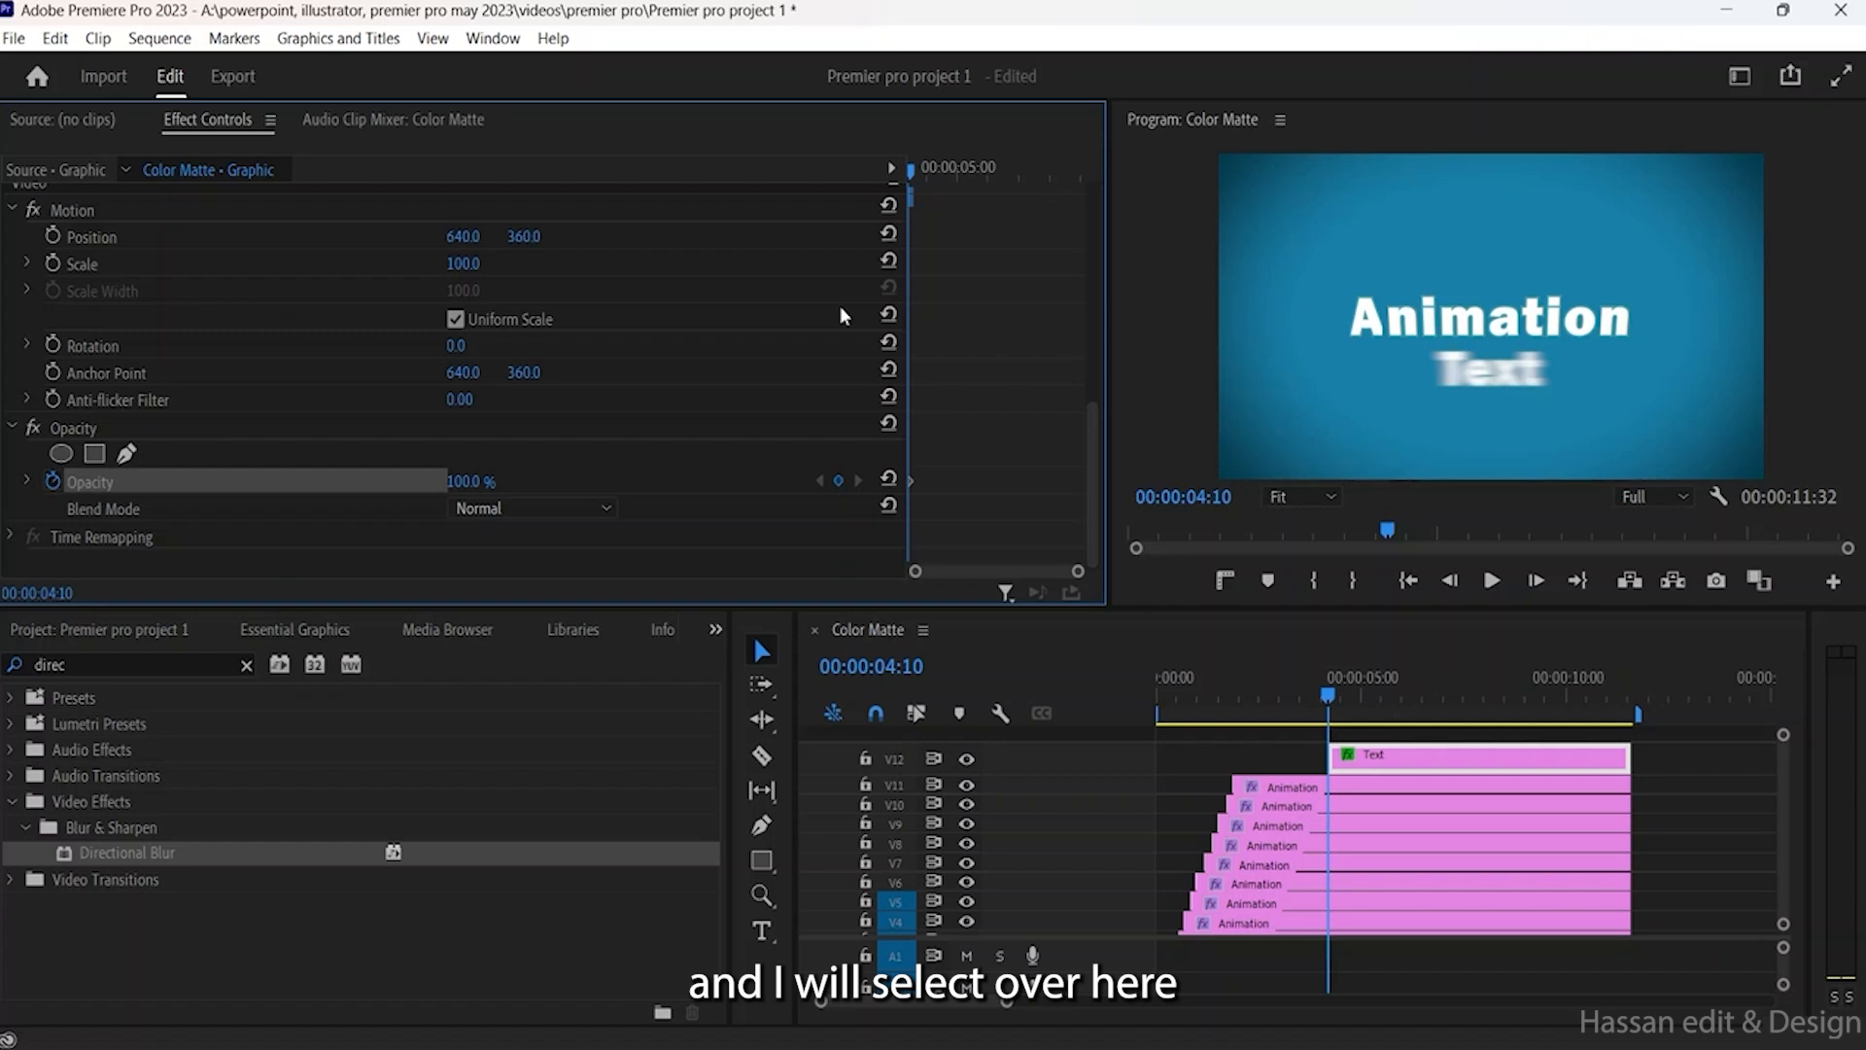
{"action": "left_click_drag", "start_coordinate": [470, 482], "coordinate": [360, 482]}
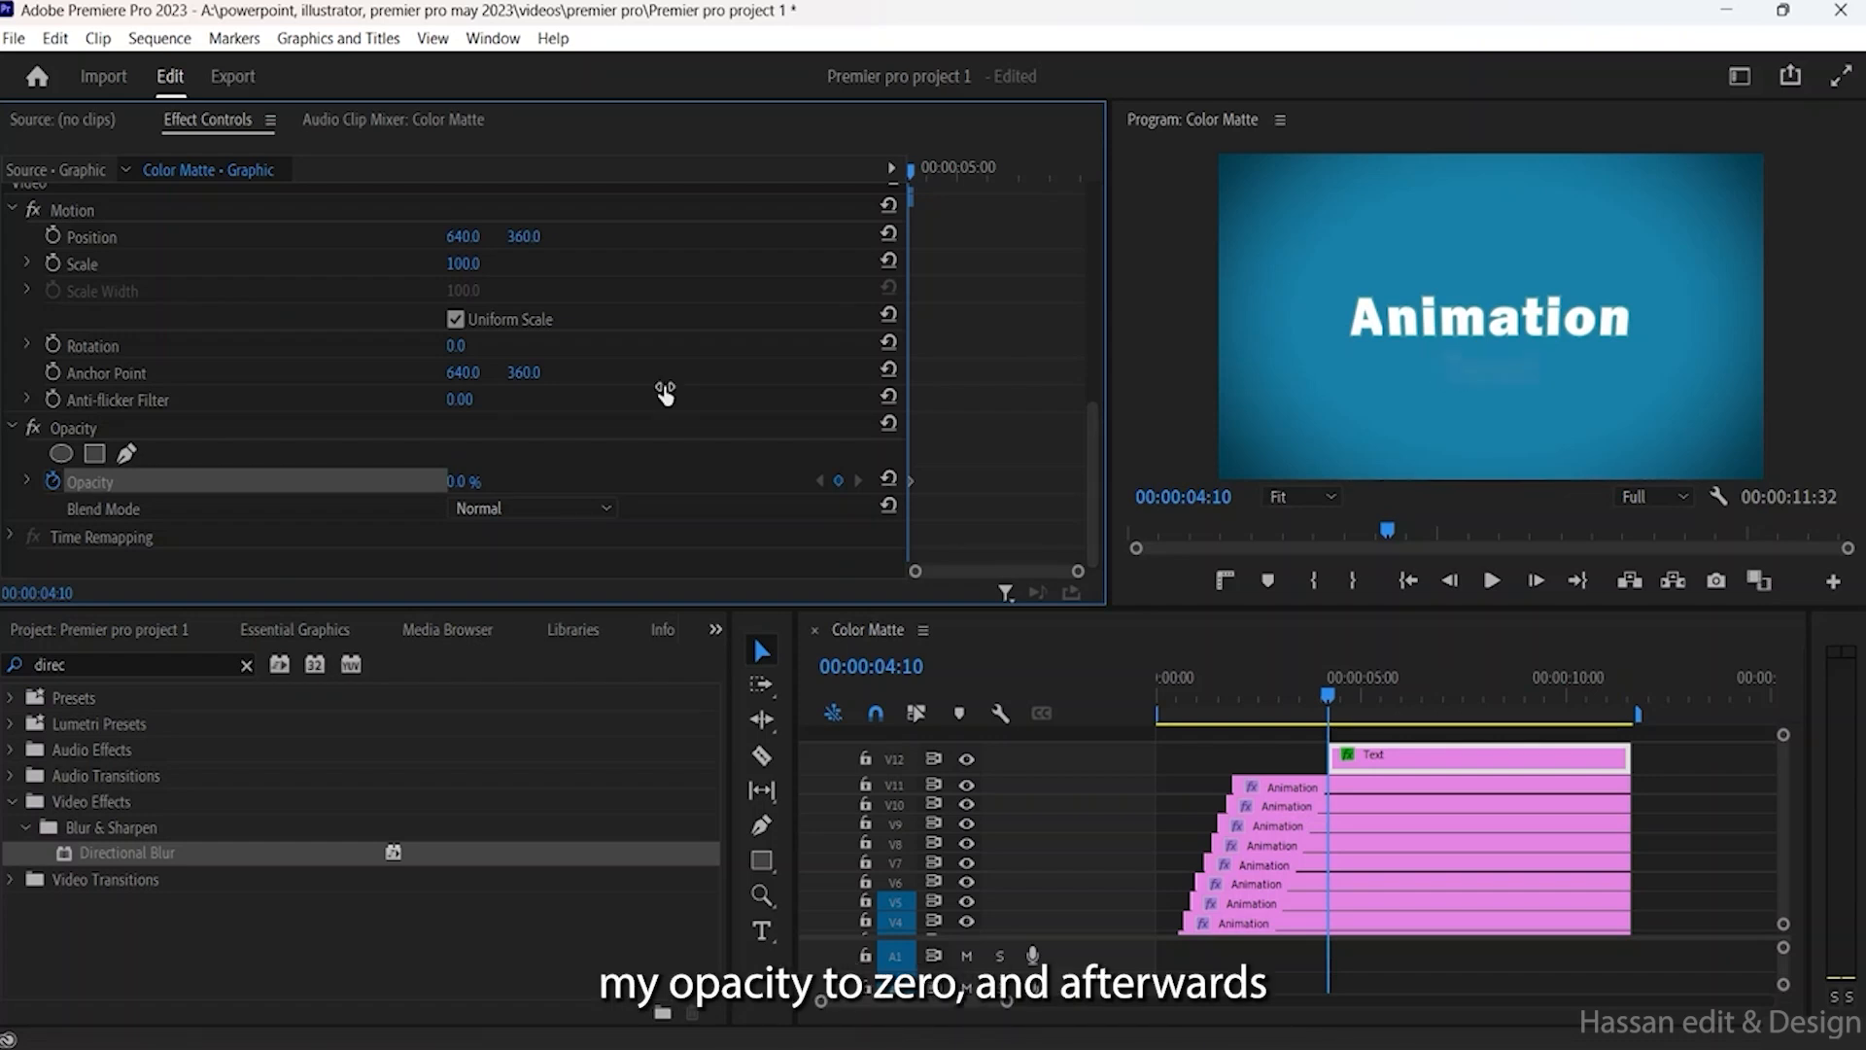
{"action": "left_click_drag", "start_coordinate": [911, 171], "coordinate": [937, 172]}
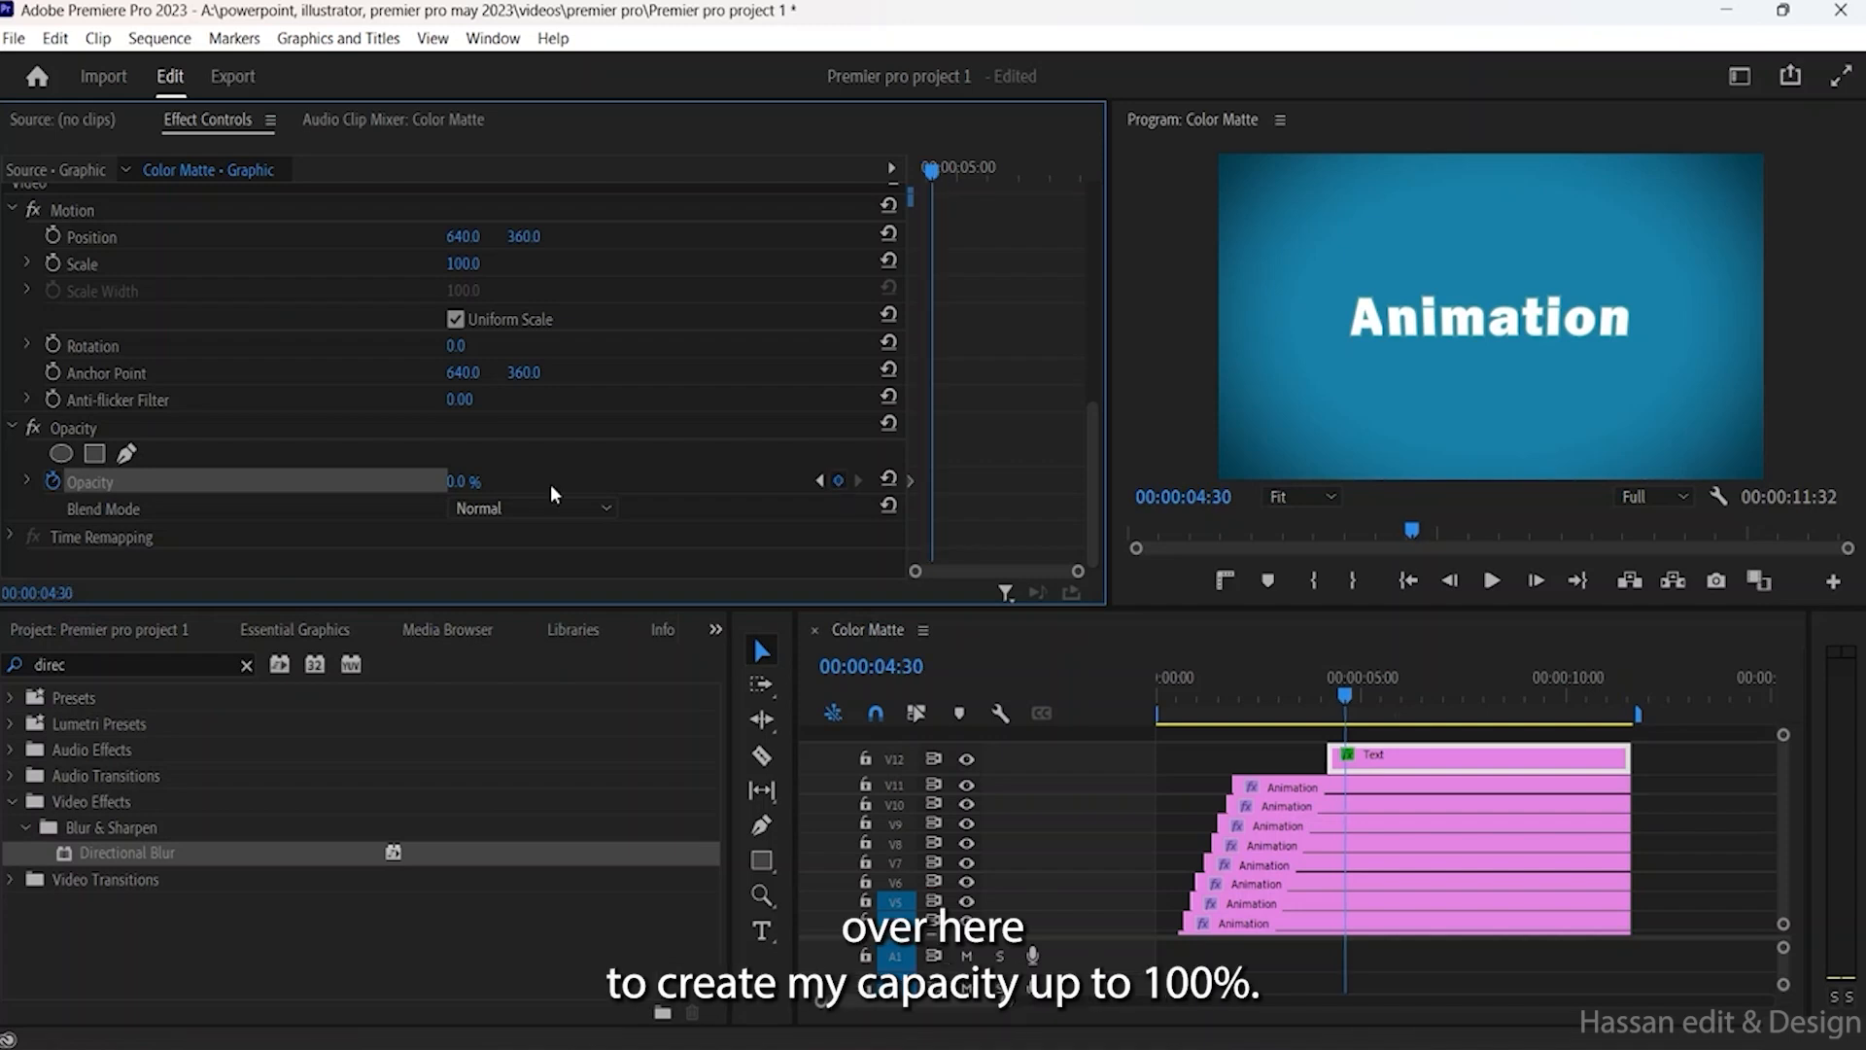
{"action": "left_click_drag", "start_coordinate": [472, 482], "coordinate": [574, 482]}
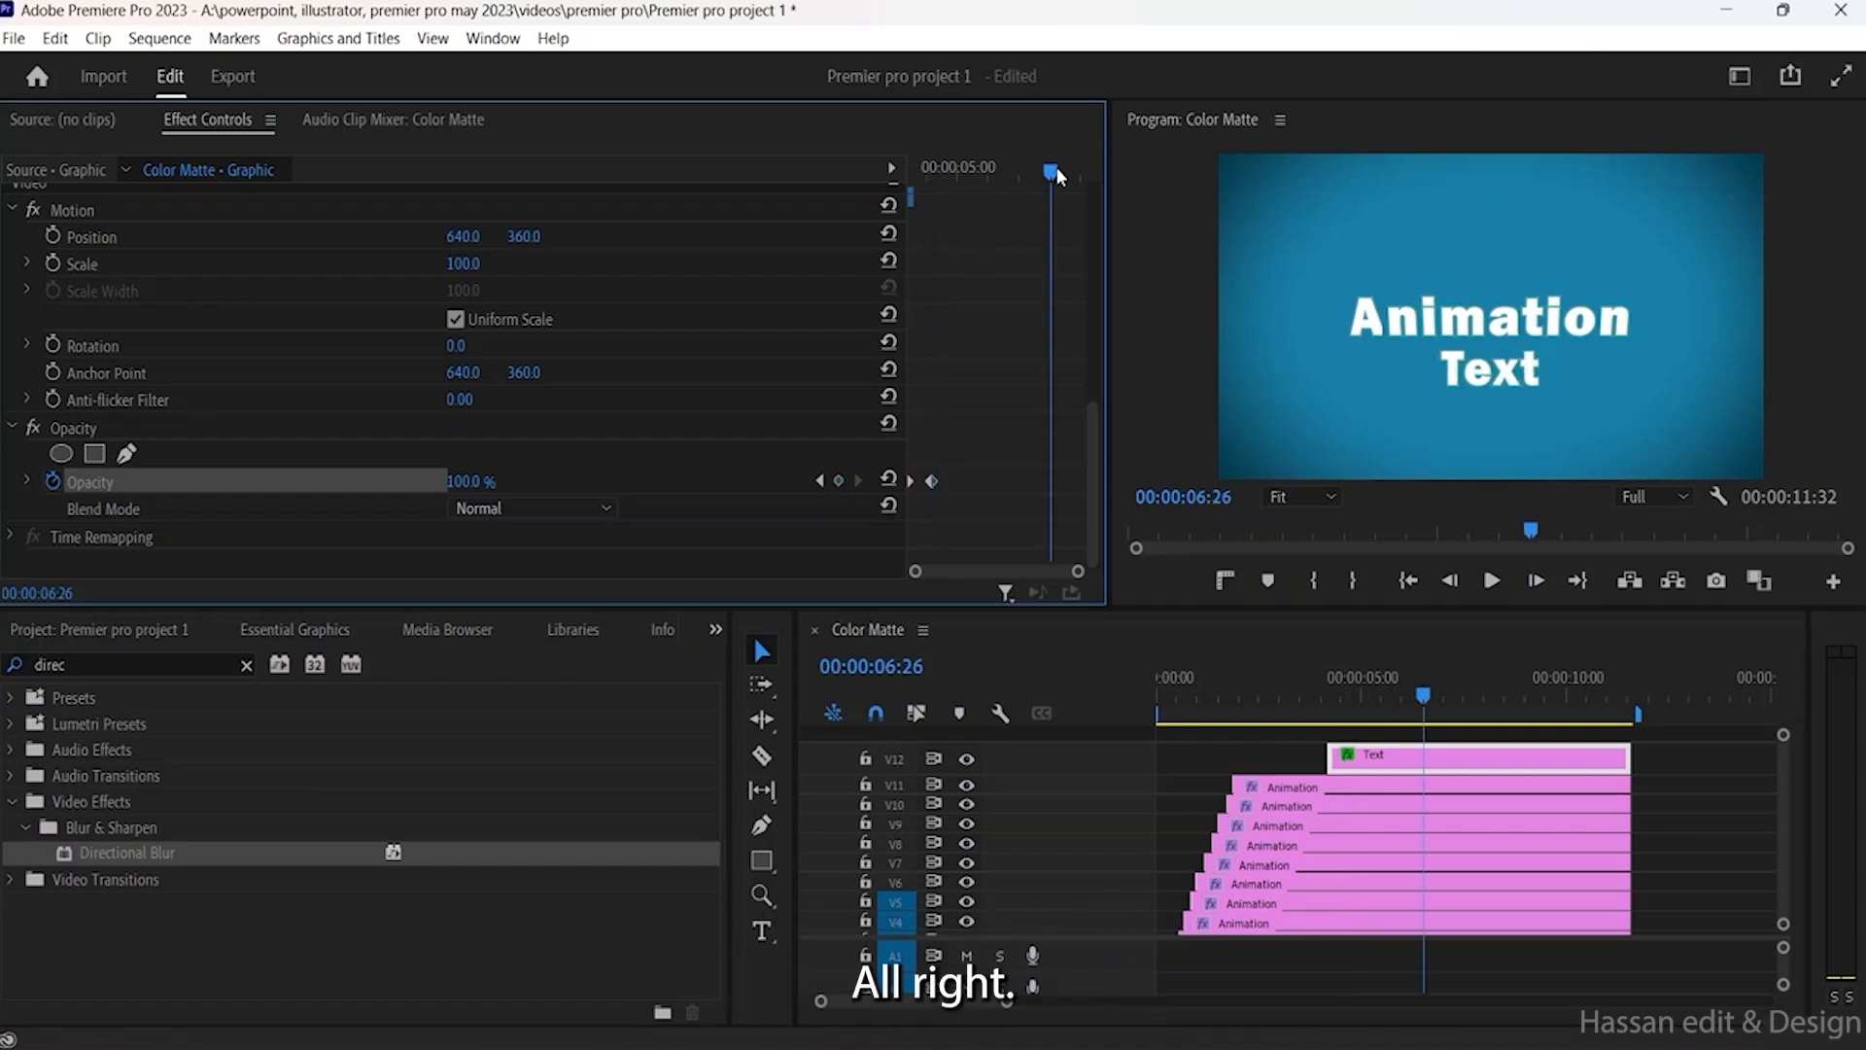
{"action": "left_click_drag", "start_coordinate": [1058, 168], "coordinate": [910, 167]}
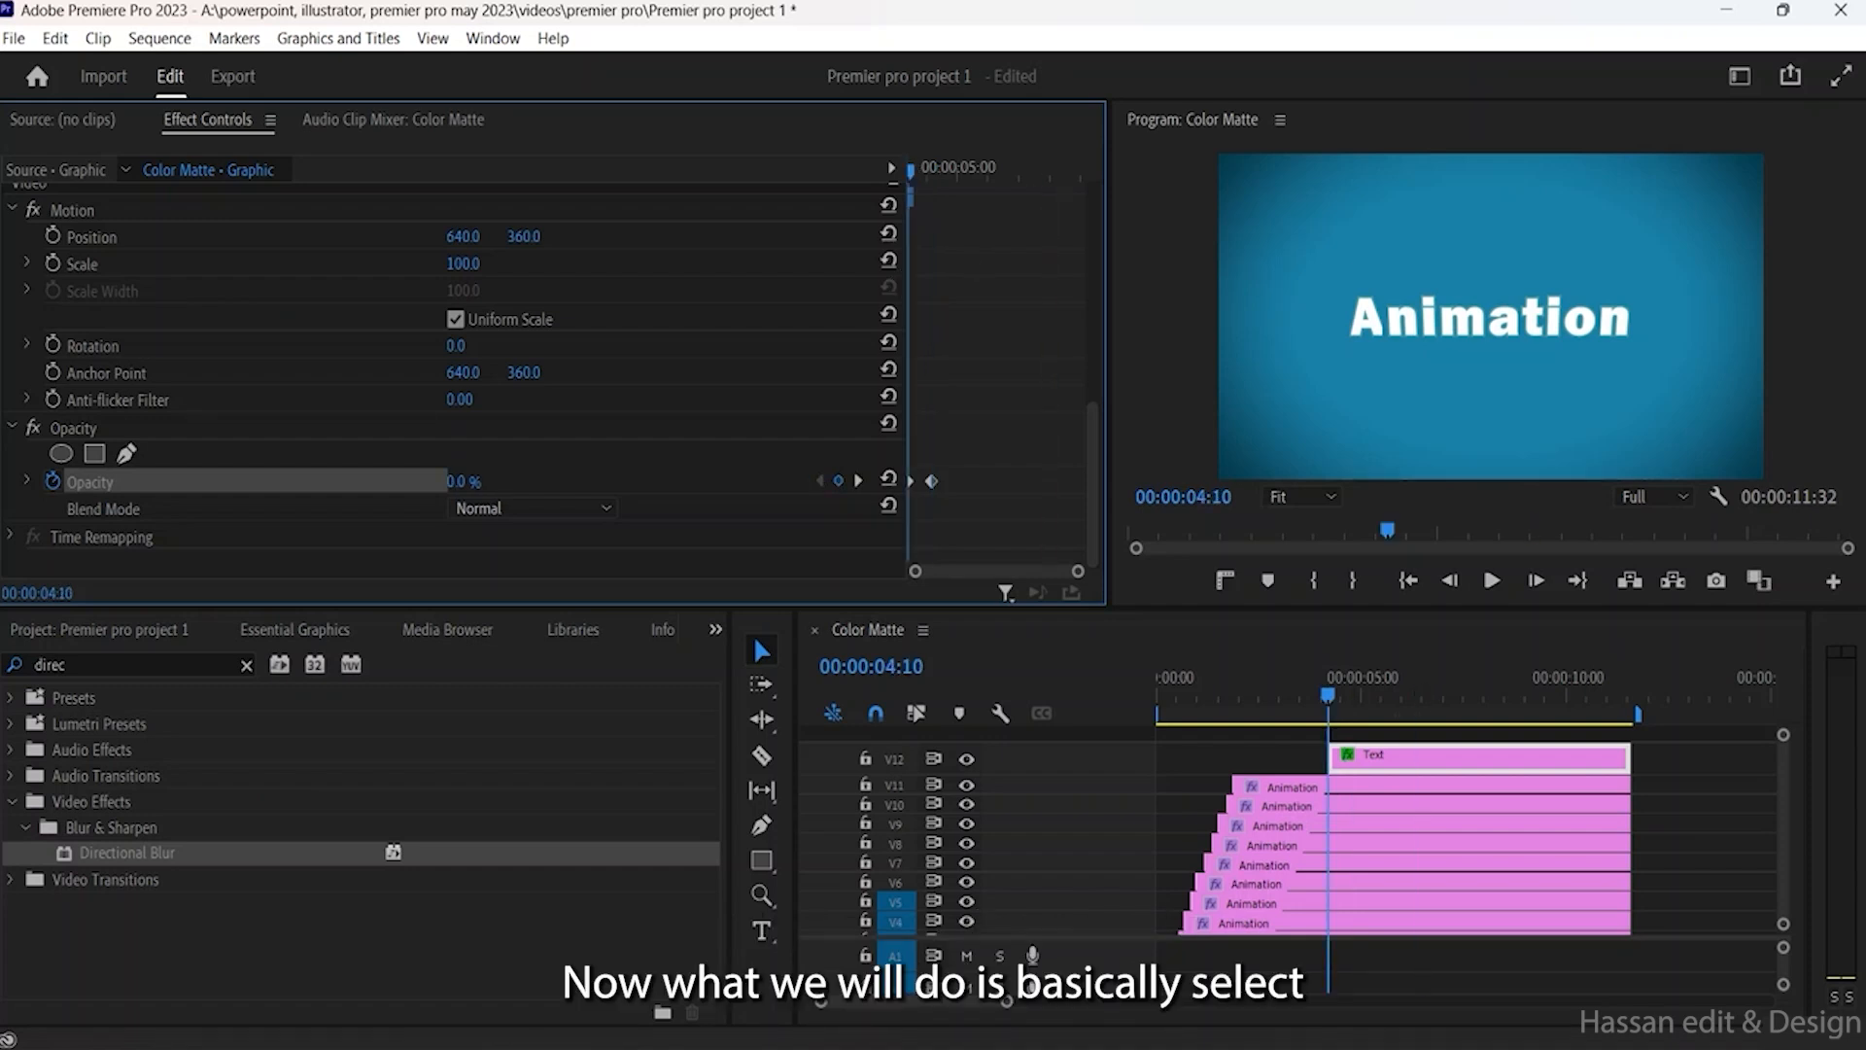
Step: Select the Text clip on V12 together with all the Animation clips on V2 through V11, leaving out the Color Matte
{"action": "left_click_drag", "start_coordinate": [1205, 745], "coordinate": [1493, 933]}
{"action": "left_click", "coordinate": [1388, 734]}
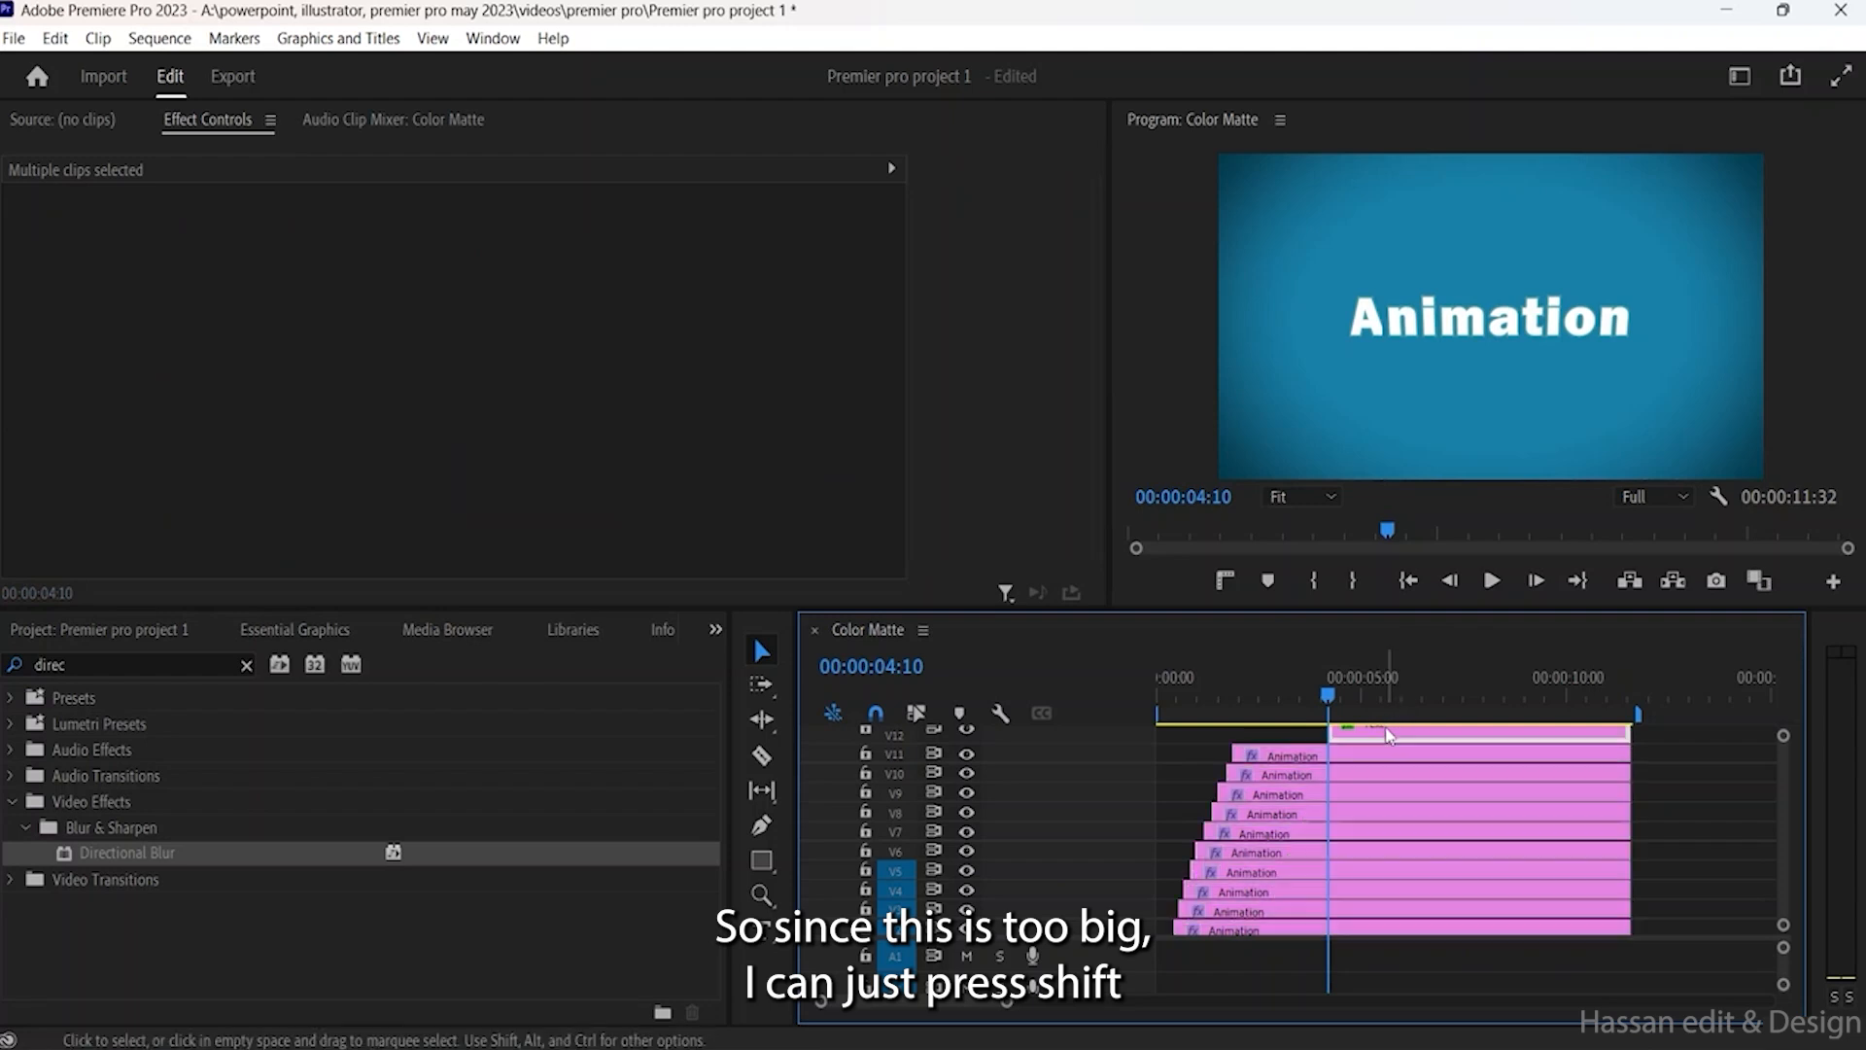
{"action": "left_click", "coordinate": [1381, 756], "text": "shift"}
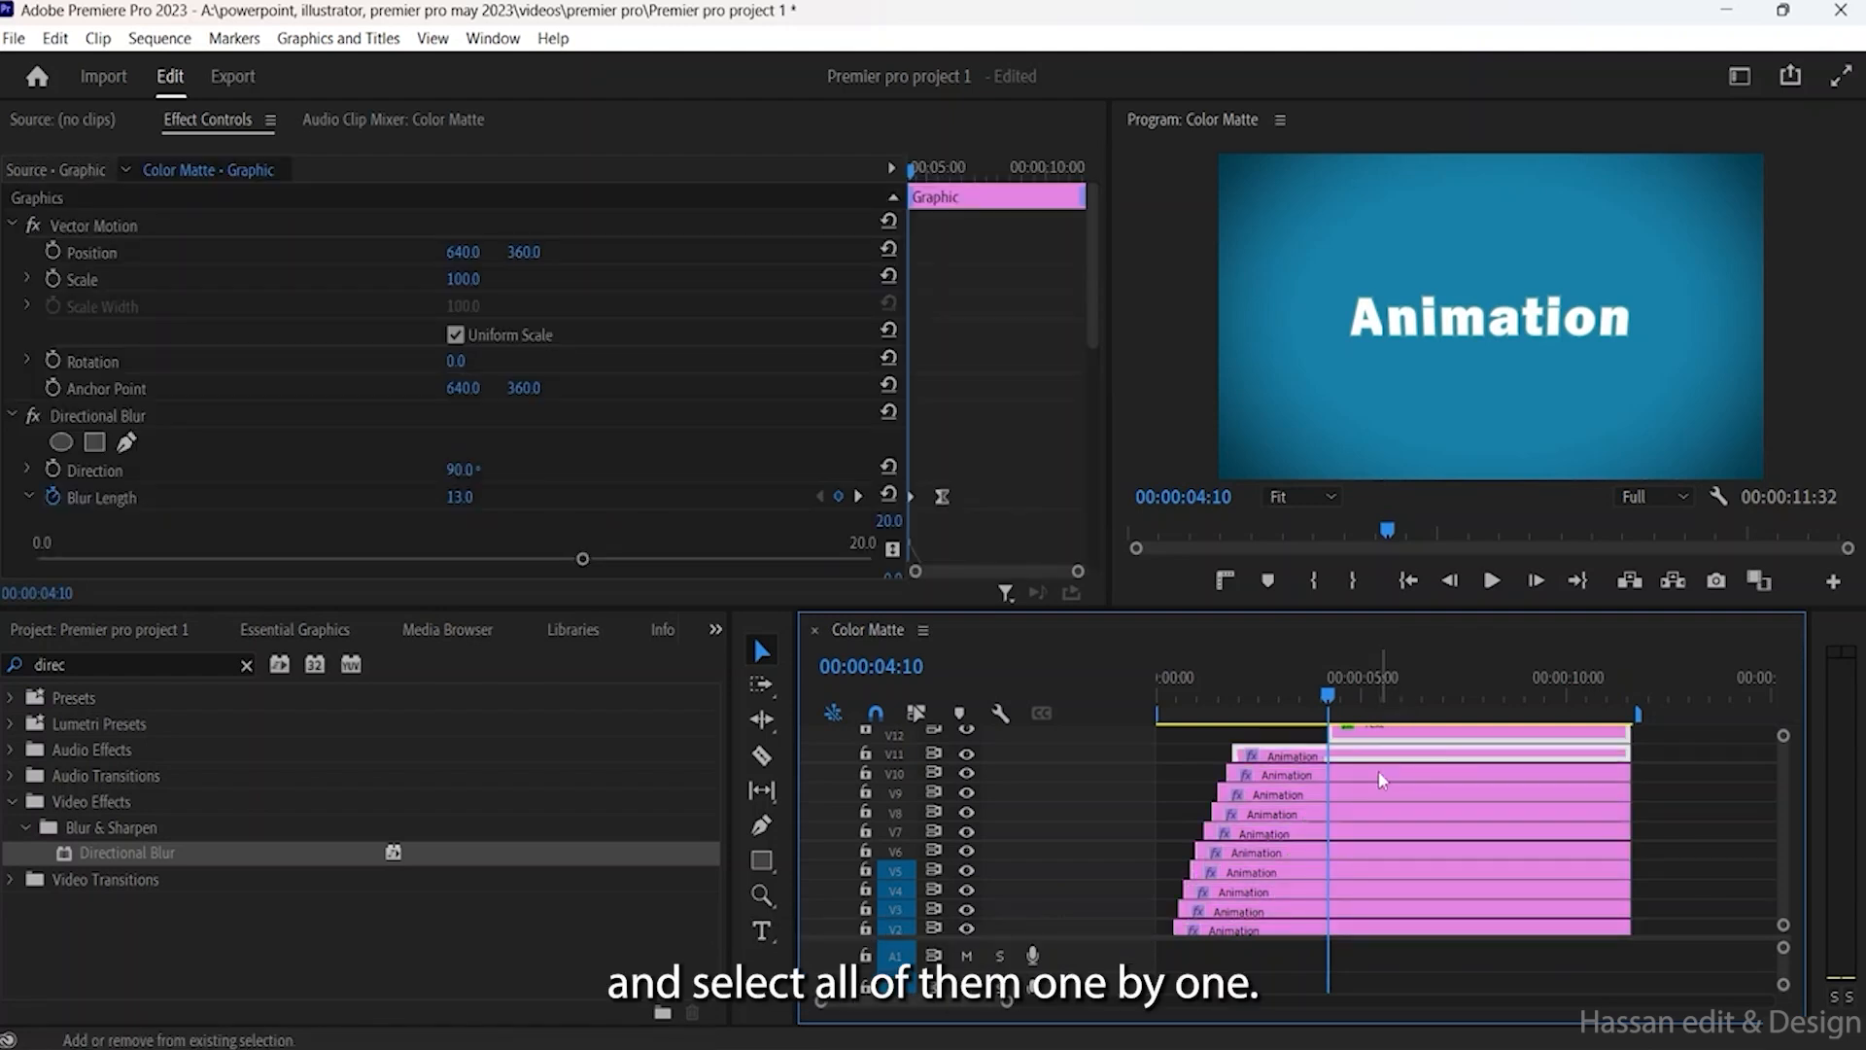
{"action": "left_click", "coordinate": [1384, 775], "text": "shift"}
{"action": "left_click", "coordinate": [1387, 797], "text": "shift"}
{"action": "left_click", "coordinate": [1385, 815], "text": "shift"}
{"action": "left_click", "coordinate": [1385, 834], "text": "shift"}
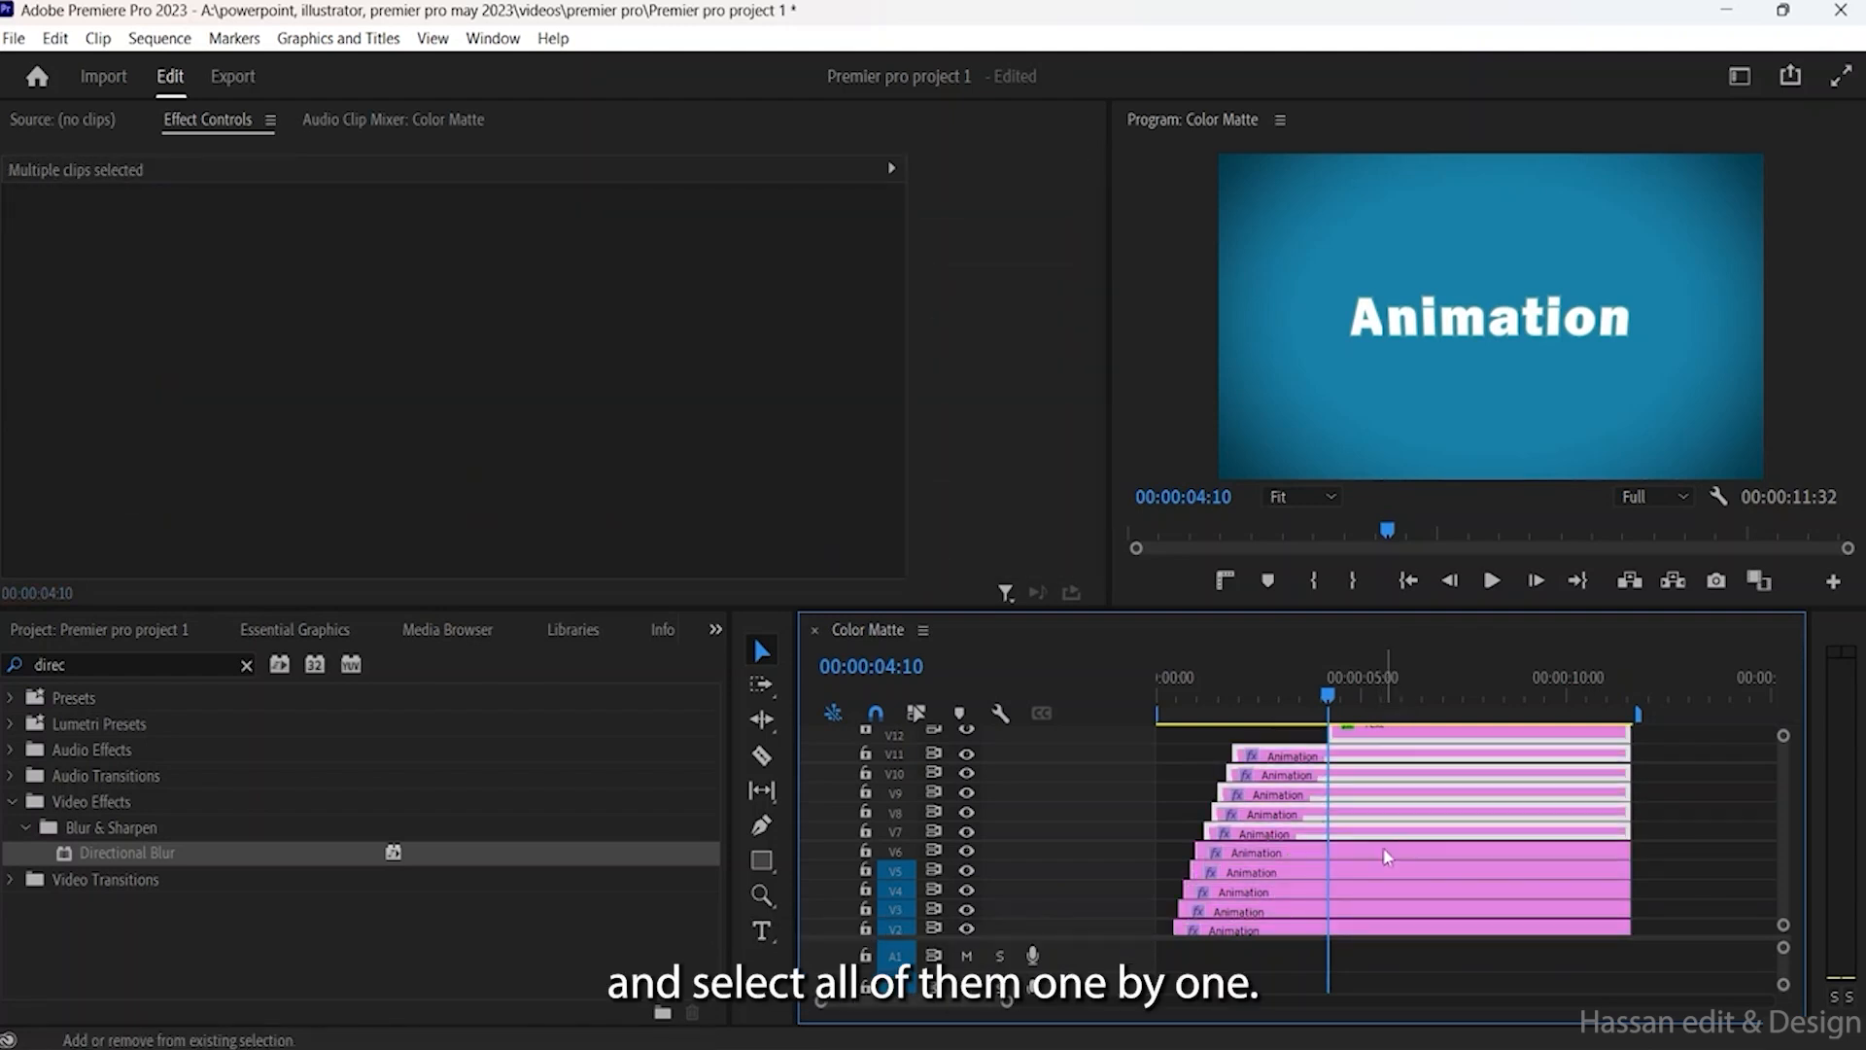
{"action": "left_click", "coordinate": [1387, 853], "text": "shift"}
{"action": "left_click", "coordinate": [1384, 871], "text": "shift"}
{"action": "left_click", "coordinate": [1385, 890], "text": "shift"}
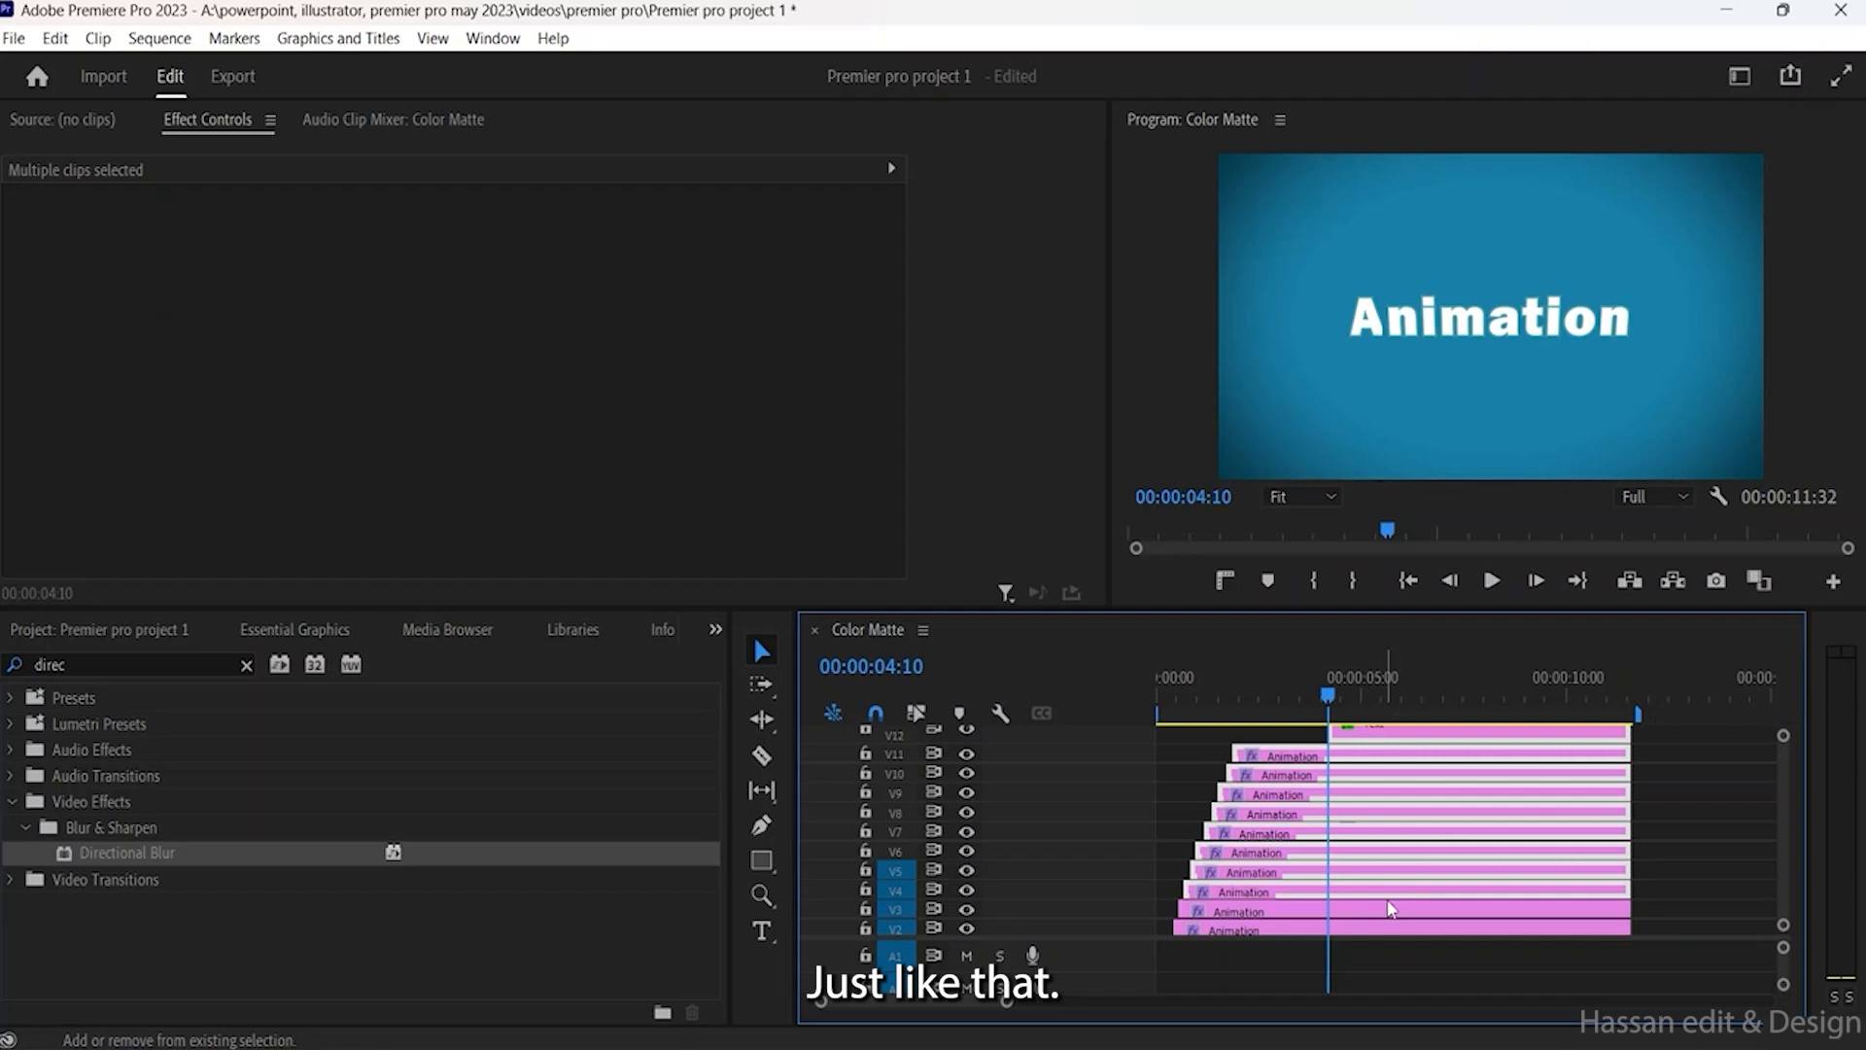
{"action": "left_click", "coordinate": [1388, 911], "text": "shift"}
{"action": "scroll", "coordinate": [1415, 875], "scroll_direction": "down", "scroll_amount": 1}
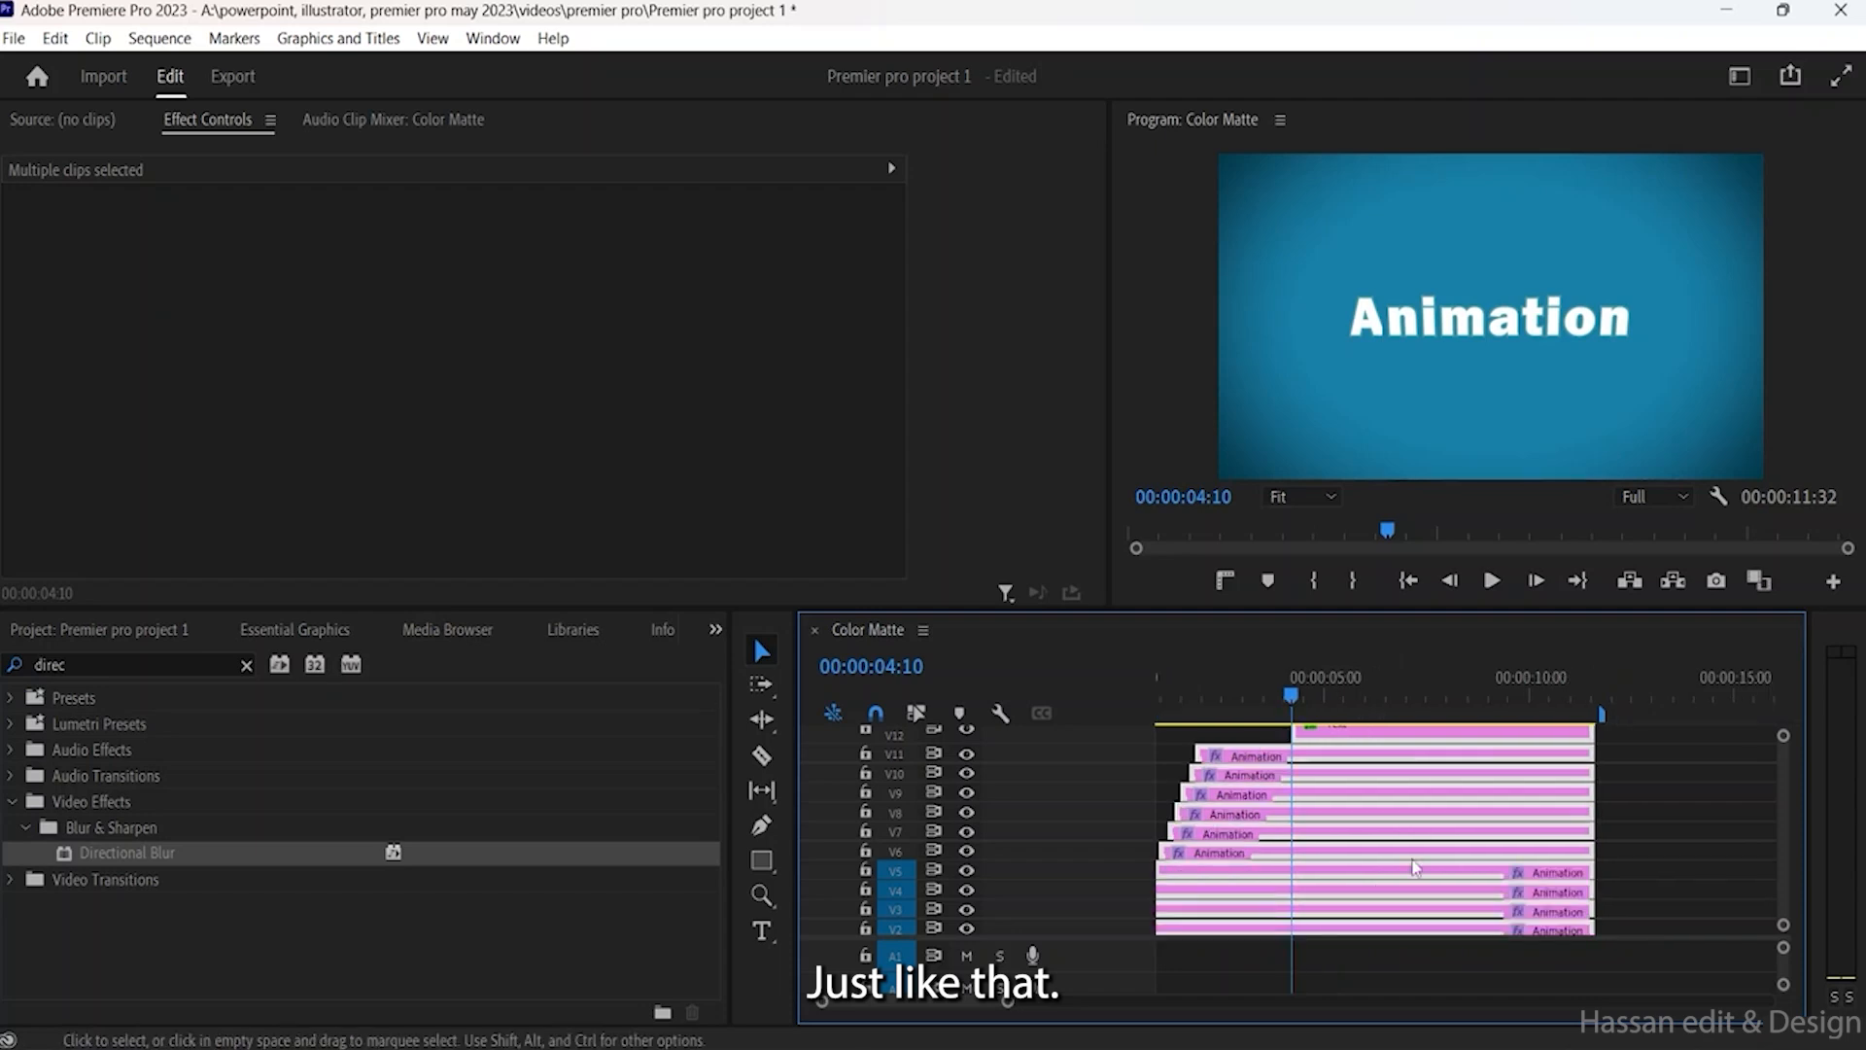
{"action": "scroll", "coordinate": [1415, 868], "scroll_direction": "up", "scroll_amount": 1}
{"action": "scroll", "coordinate": [1779, 797], "scroll_direction": "down", "scroll_amount": 1}
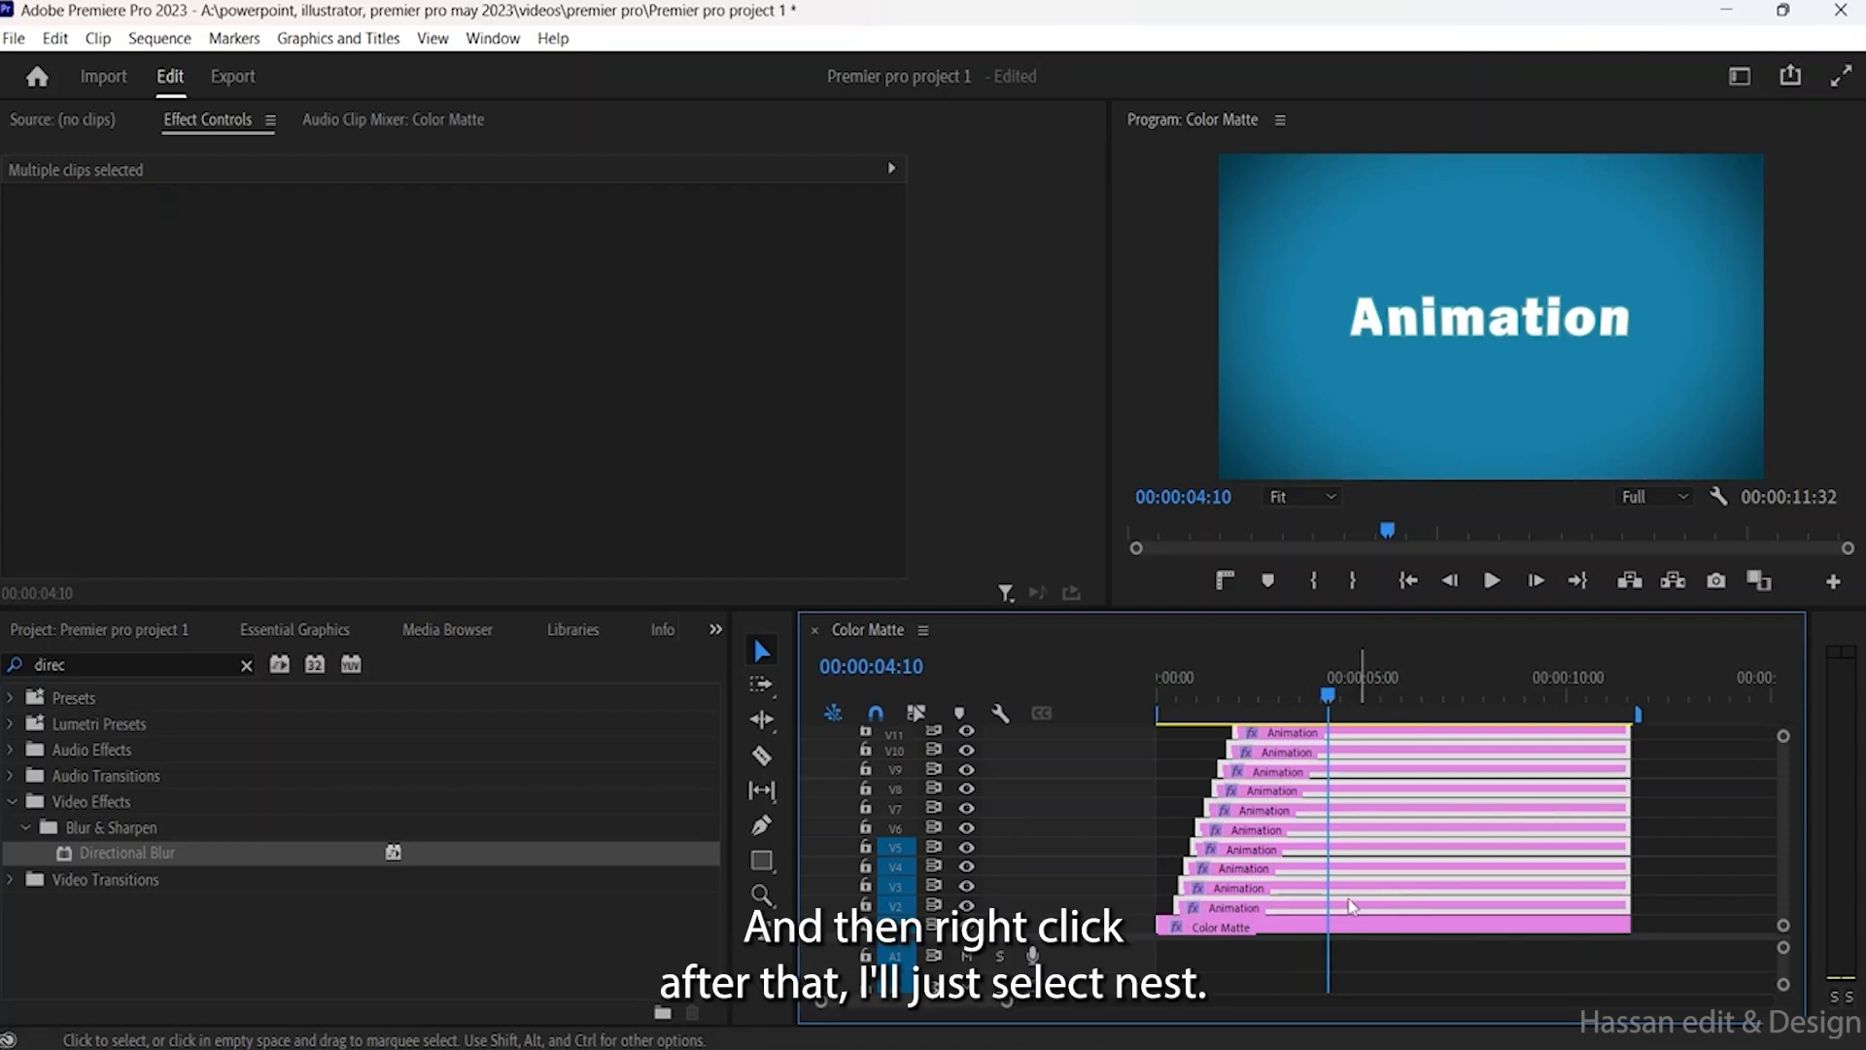
Step: Nest the selected Text and Animation clips into a sequence named animation text
{"action": "right_click", "coordinate": [1369, 909]}
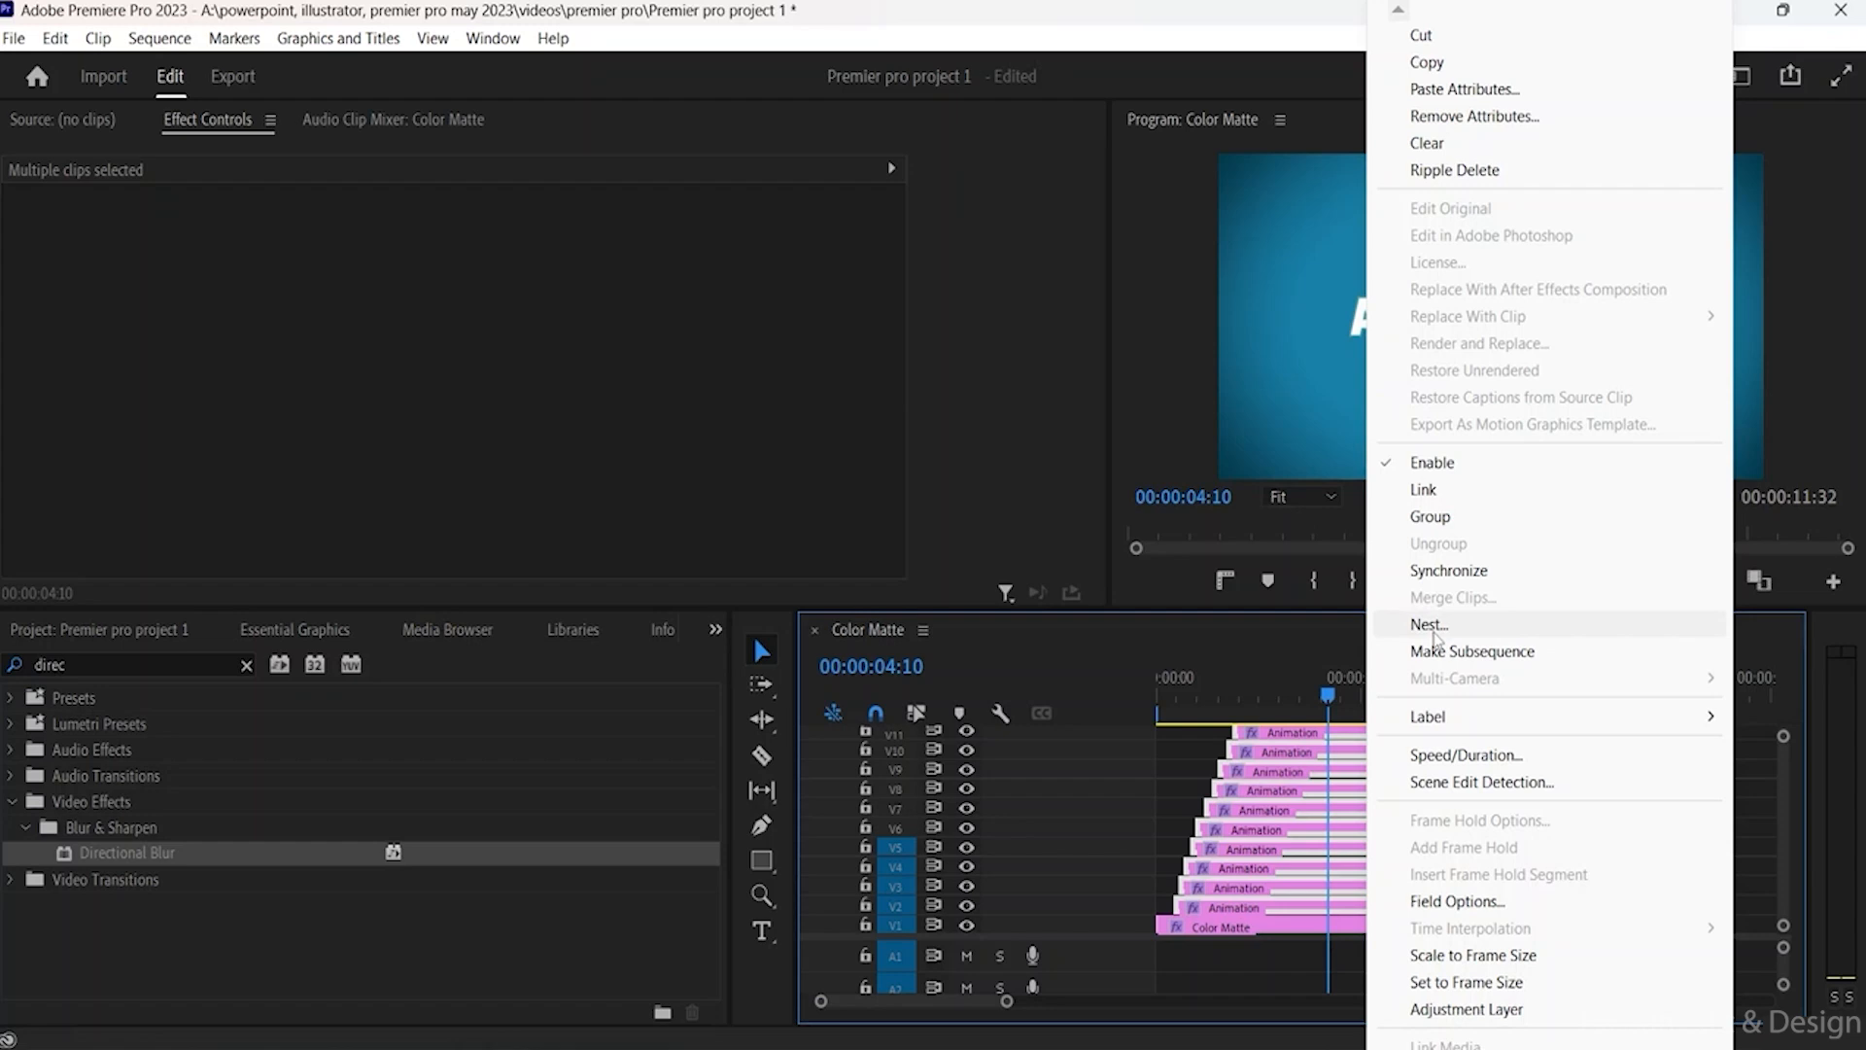
{"action": "left_click", "coordinate": [1433, 632]}
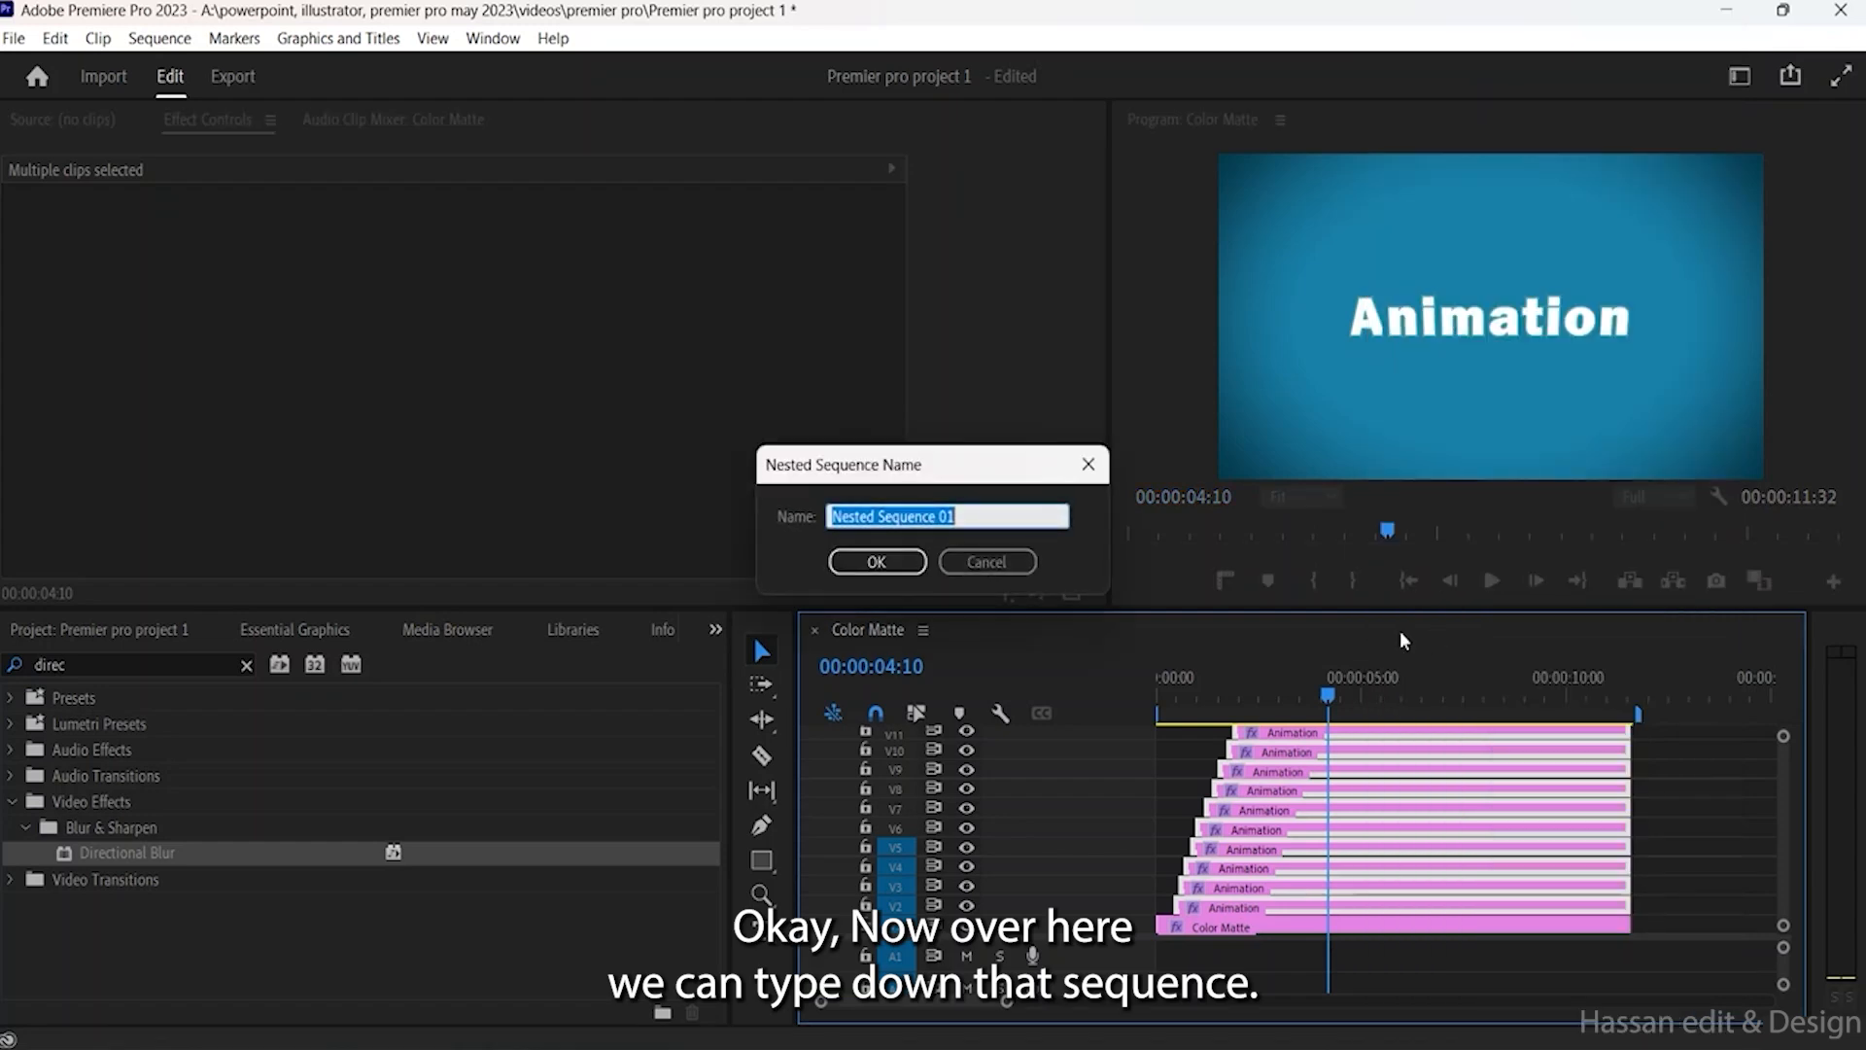
{"action": "left_click_drag", "start_coordinate": [939, 482], "coordinate": [1059, 502]}
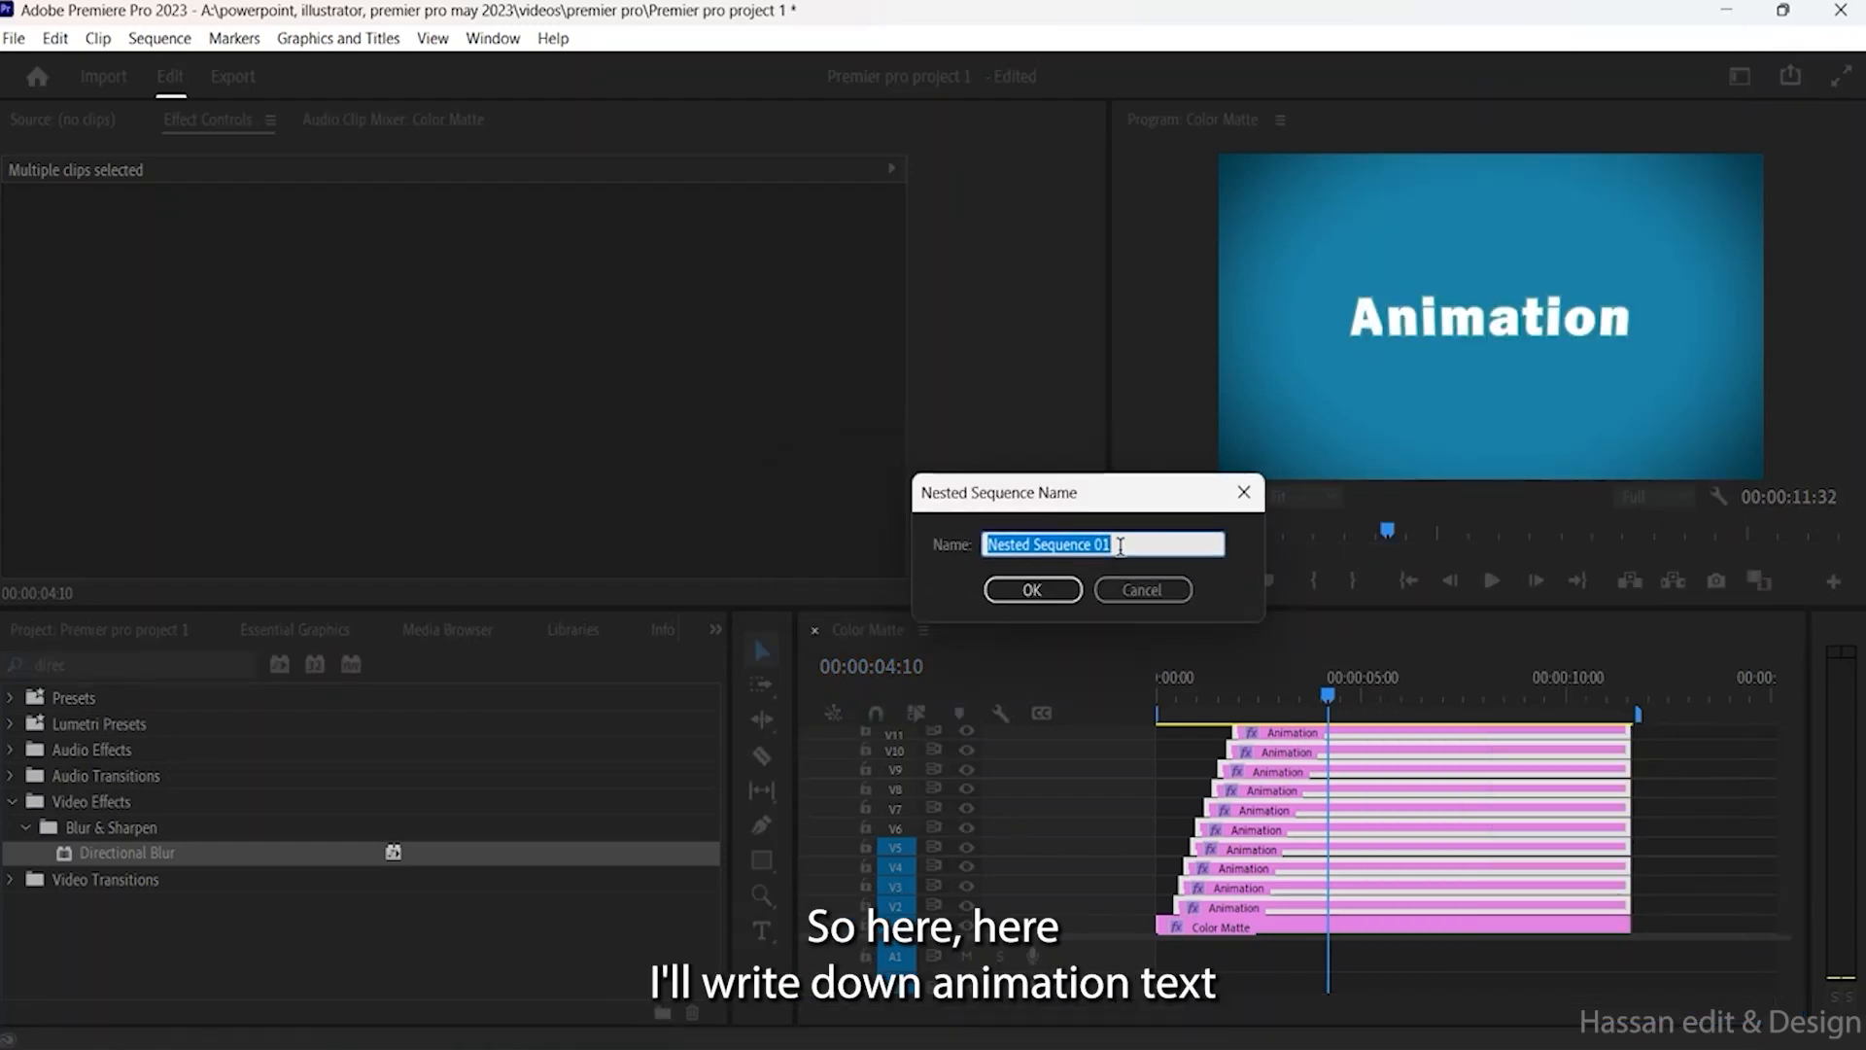
{"action": "type", "text": "ani"}
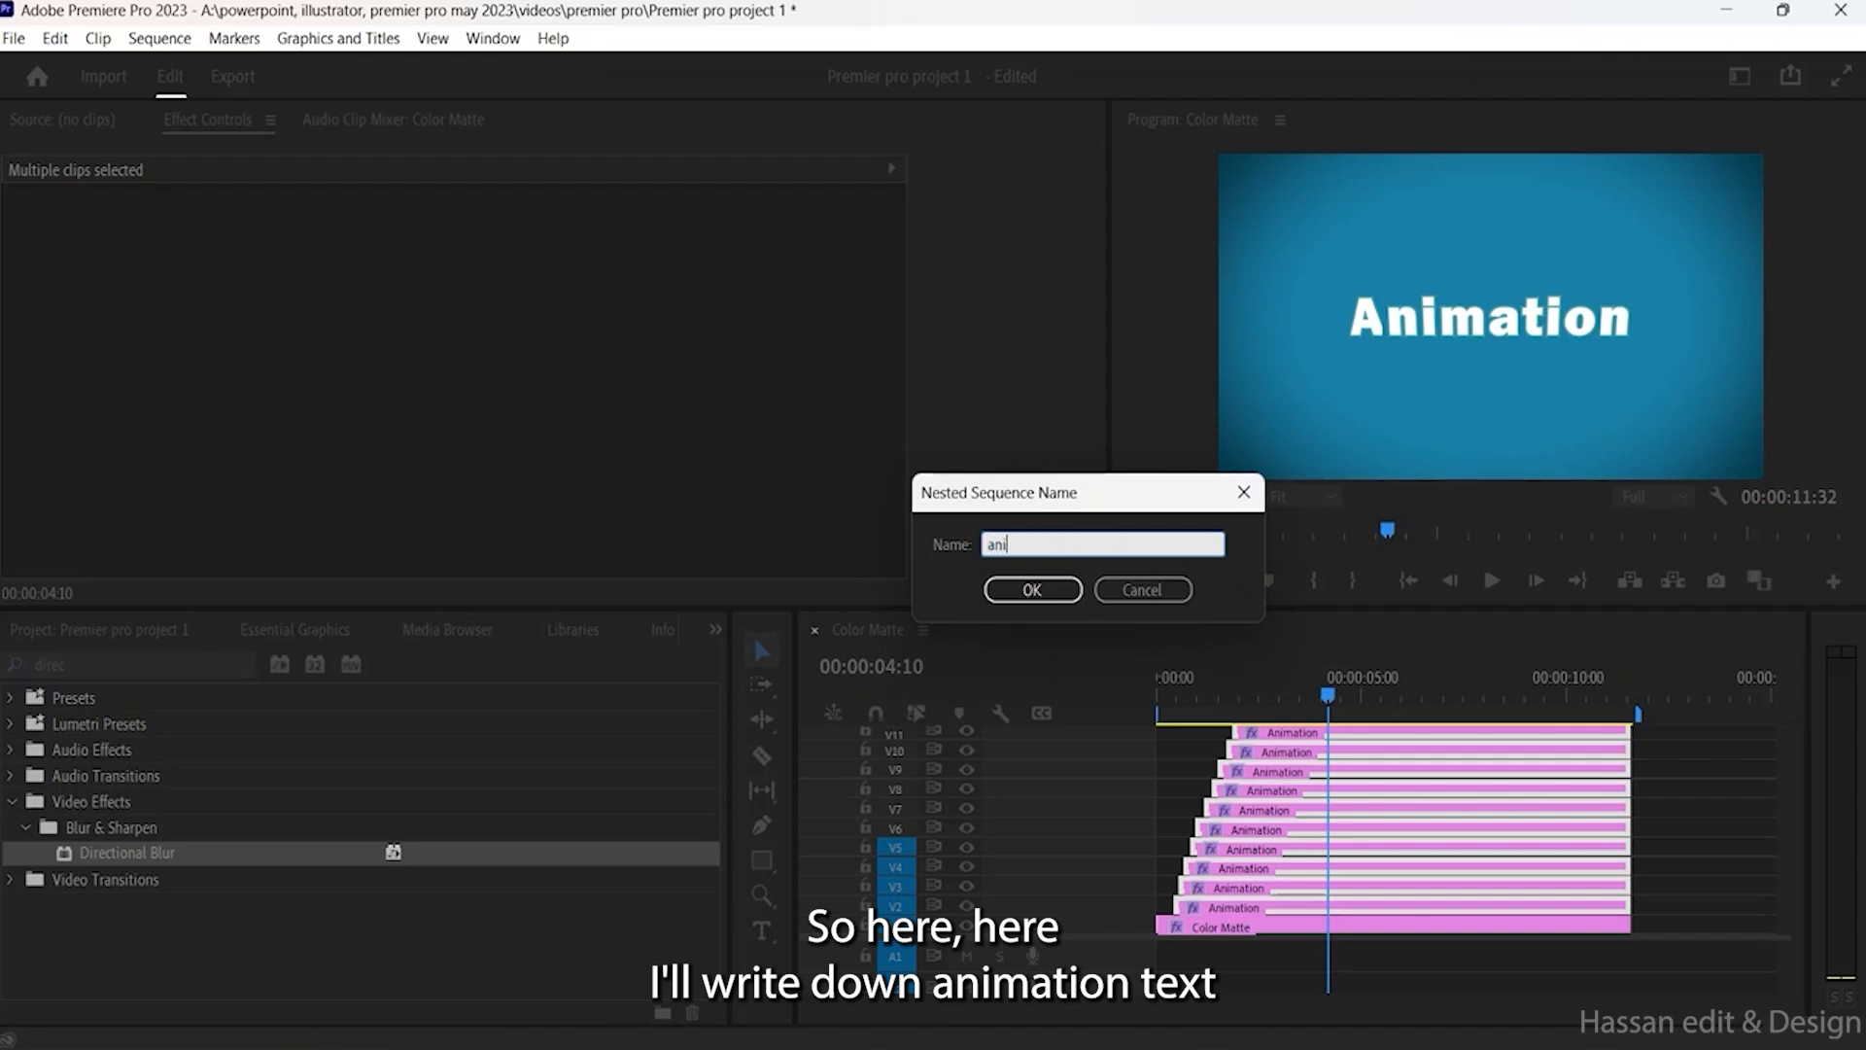
{"action": "type", "text": "mation"}
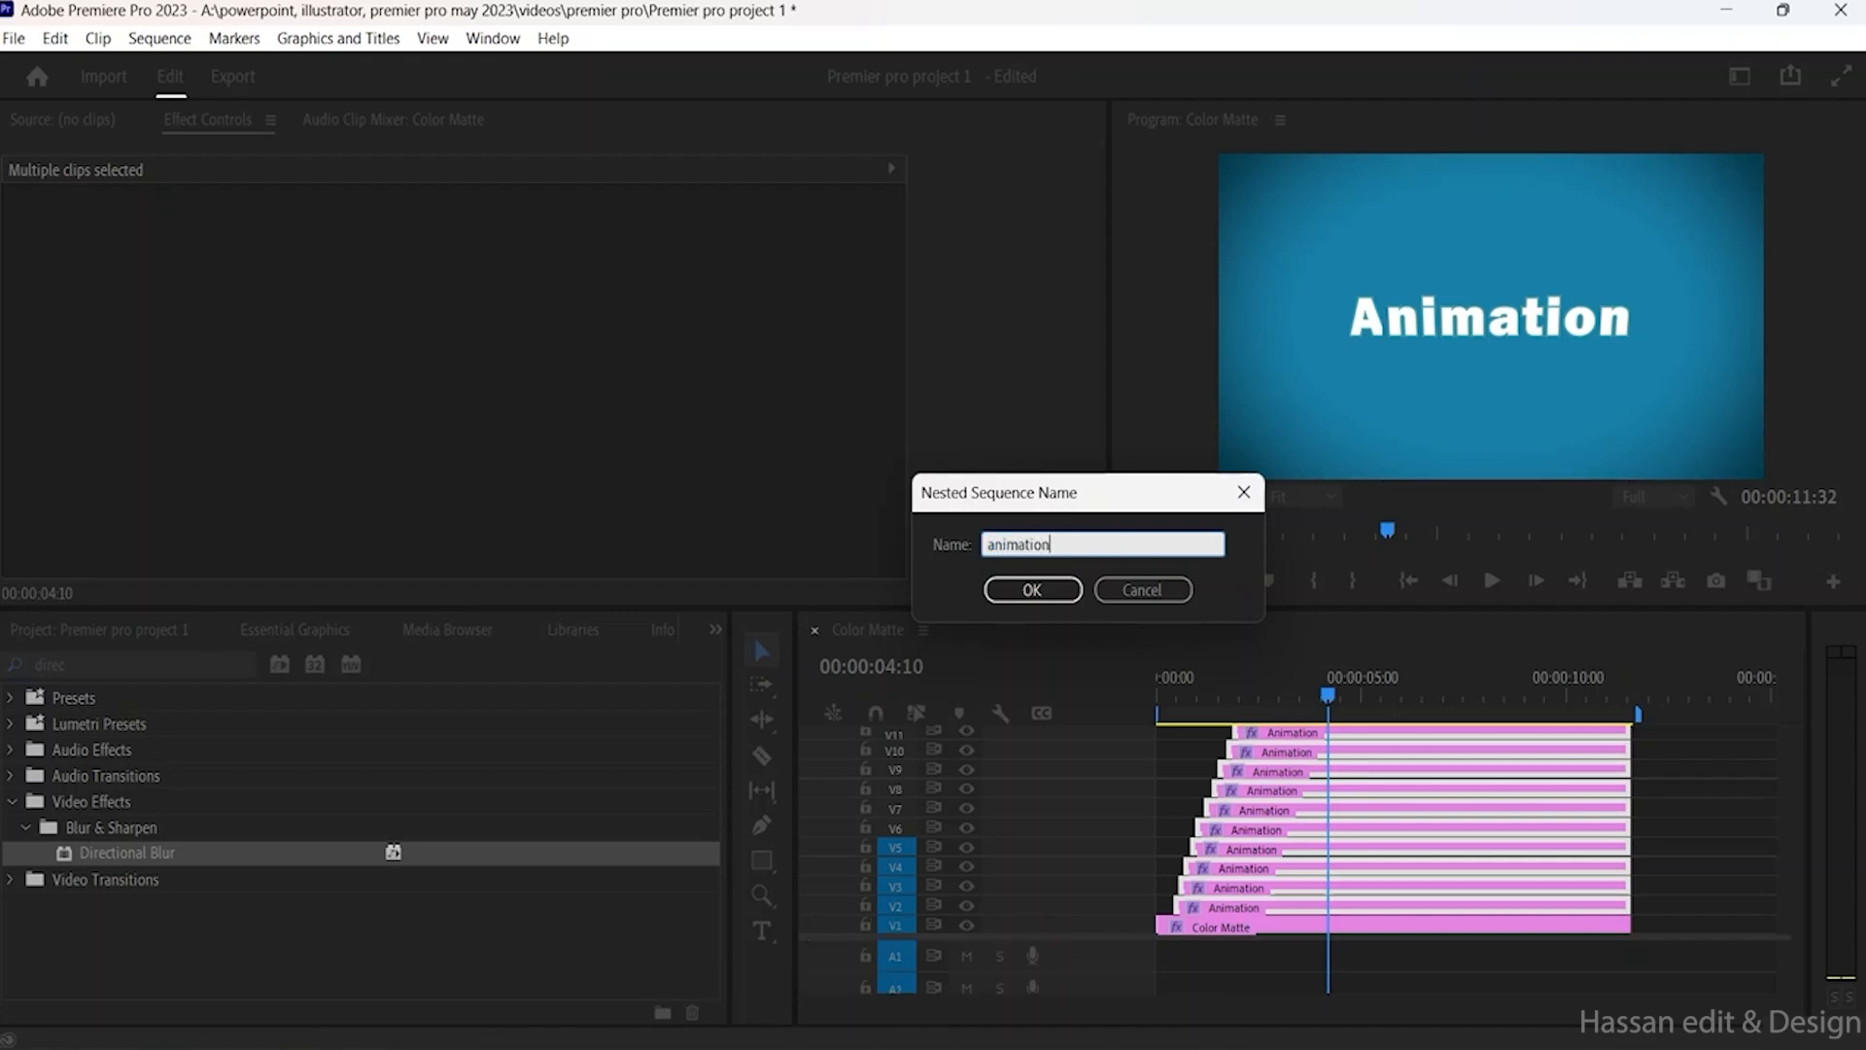
{"action": "type", "text": " text"}
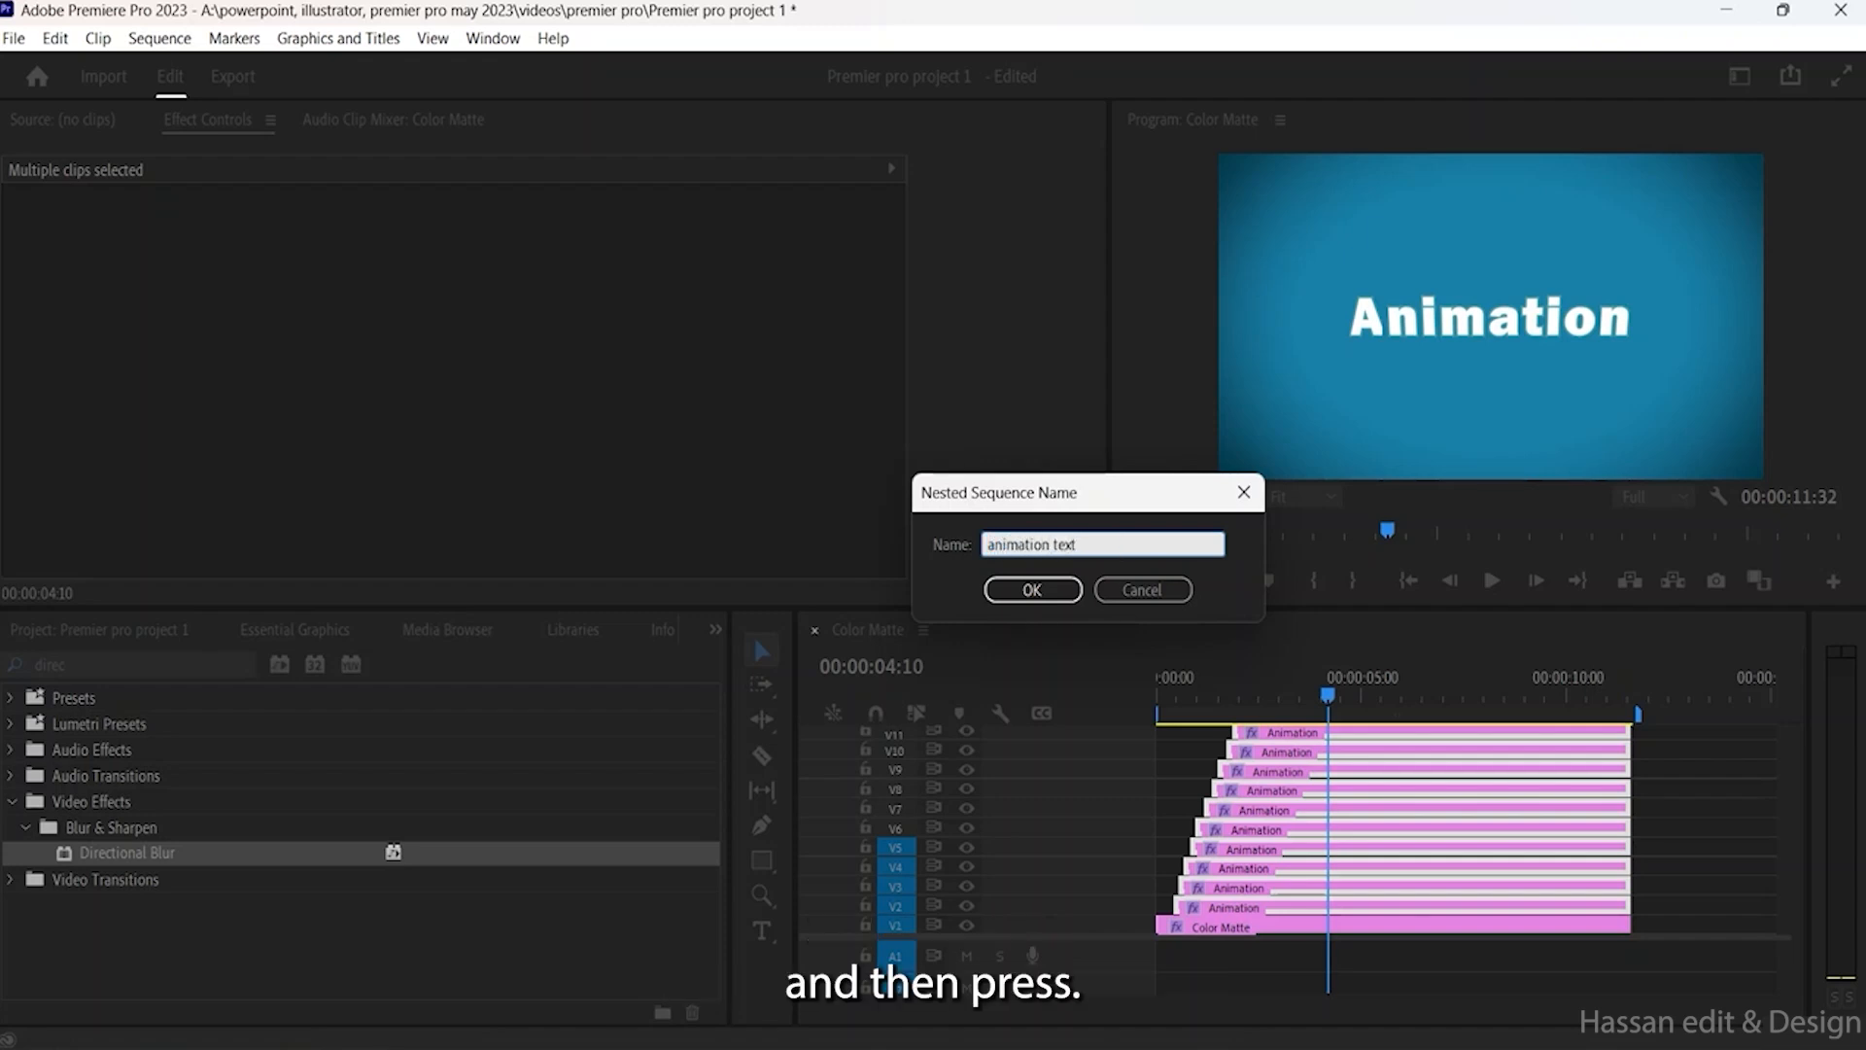
{"action": "key", "text": "Return"}
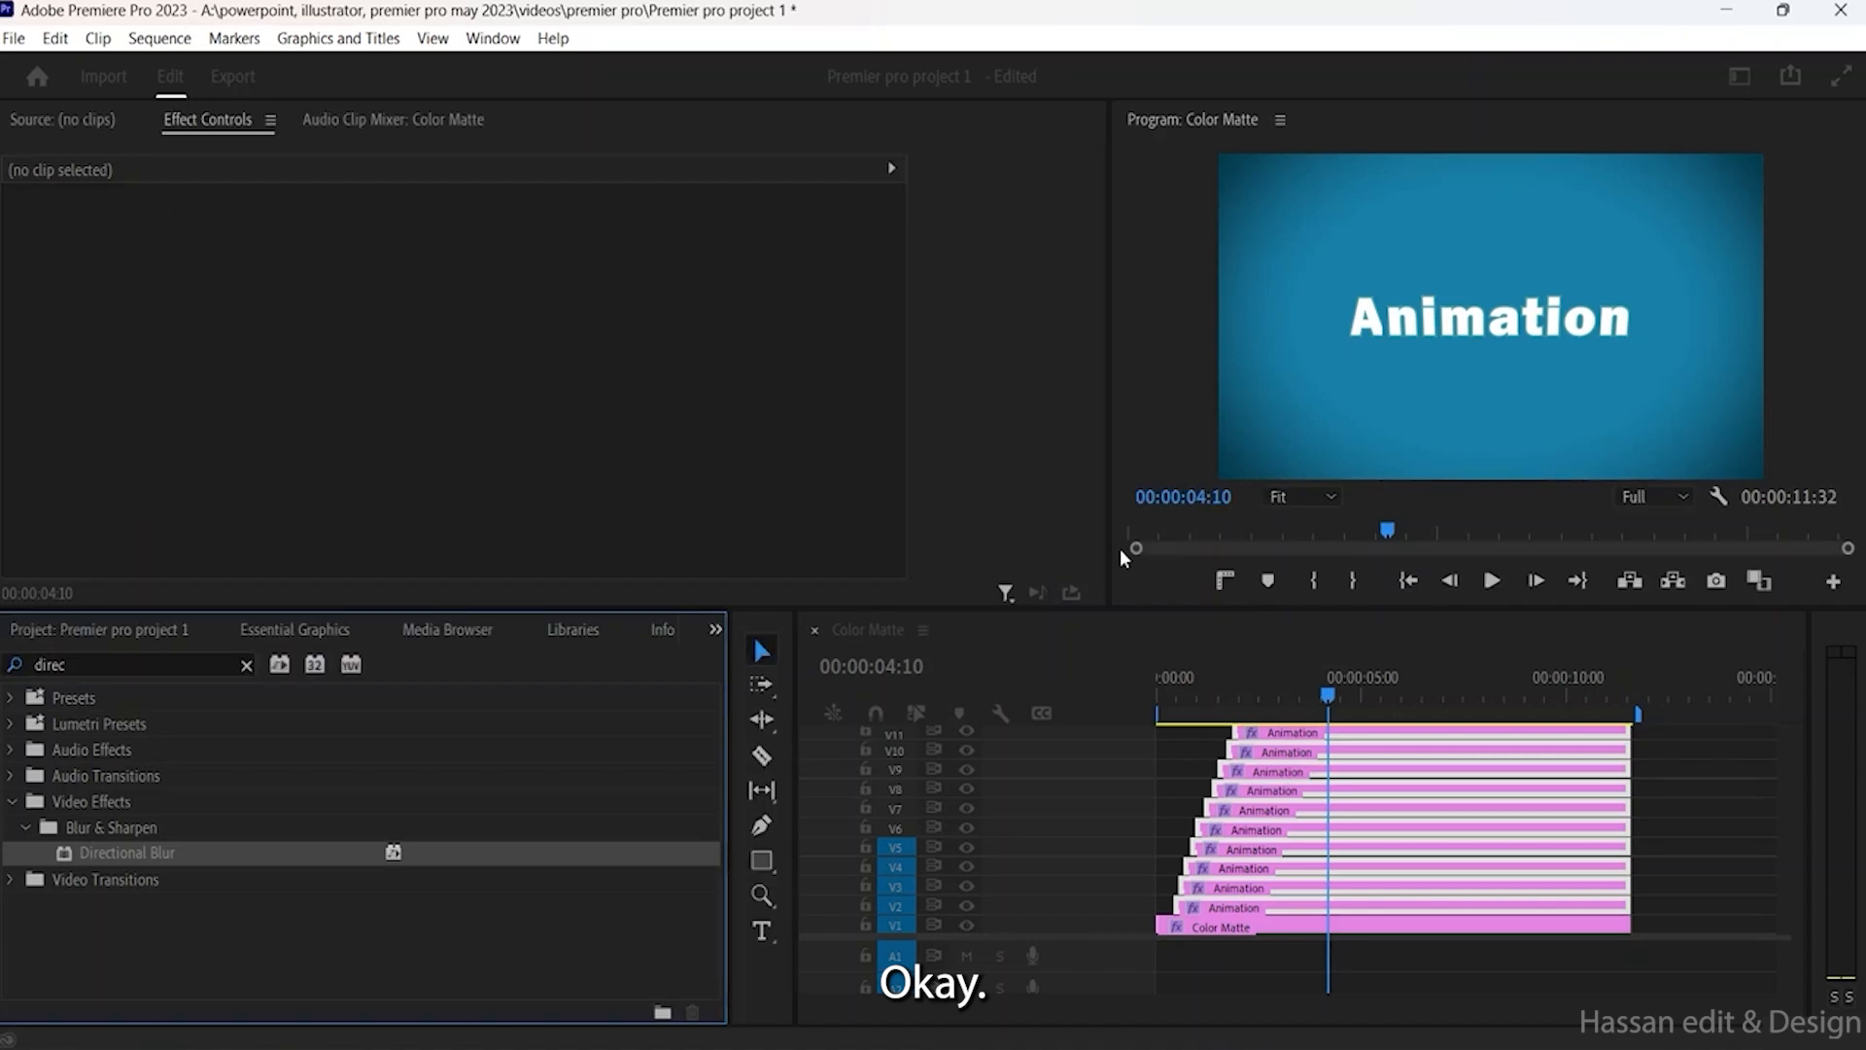
Step: Preview the nested animation text clip from near its start until after Text has fully appeared
{"action": "left_click_drag", "start_coordinate": [1323, 694], "coordinate": [1170, 693]}
{"action": "key", "text": "space"}
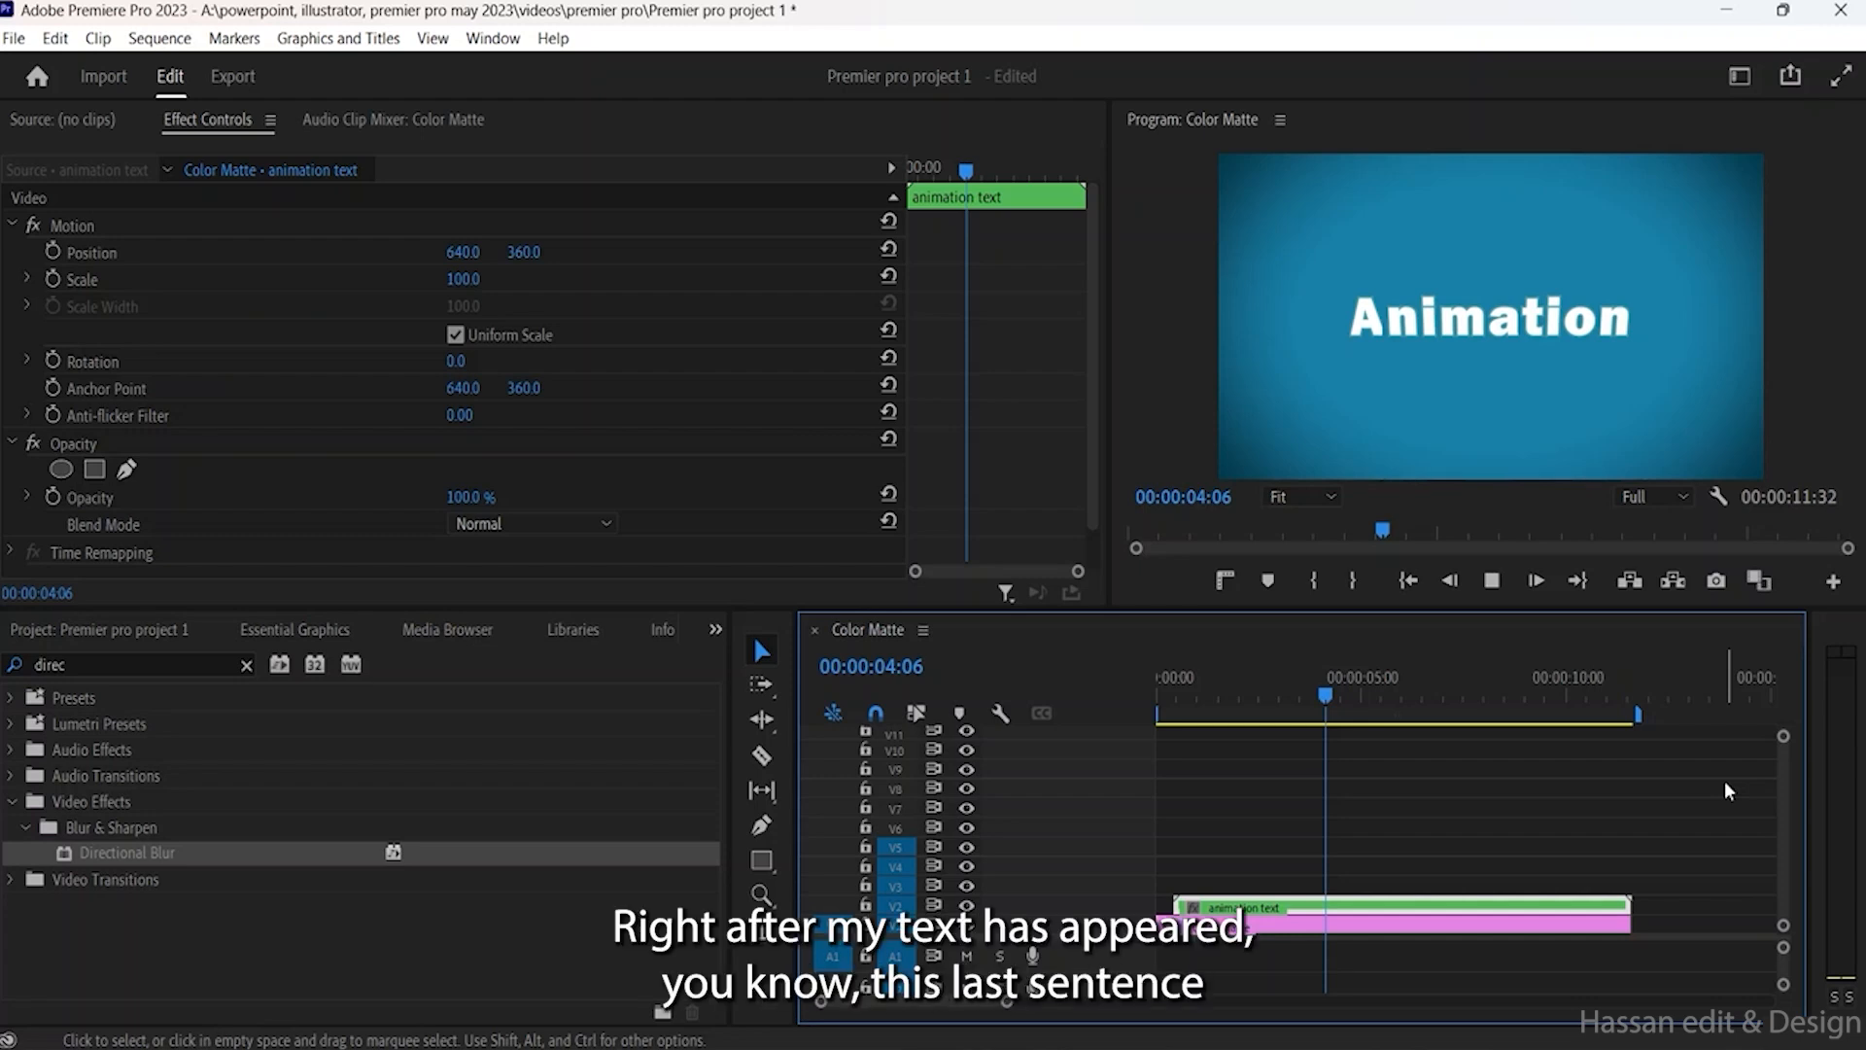
{"action": "left_click", "coordinate": [1359, 692]}
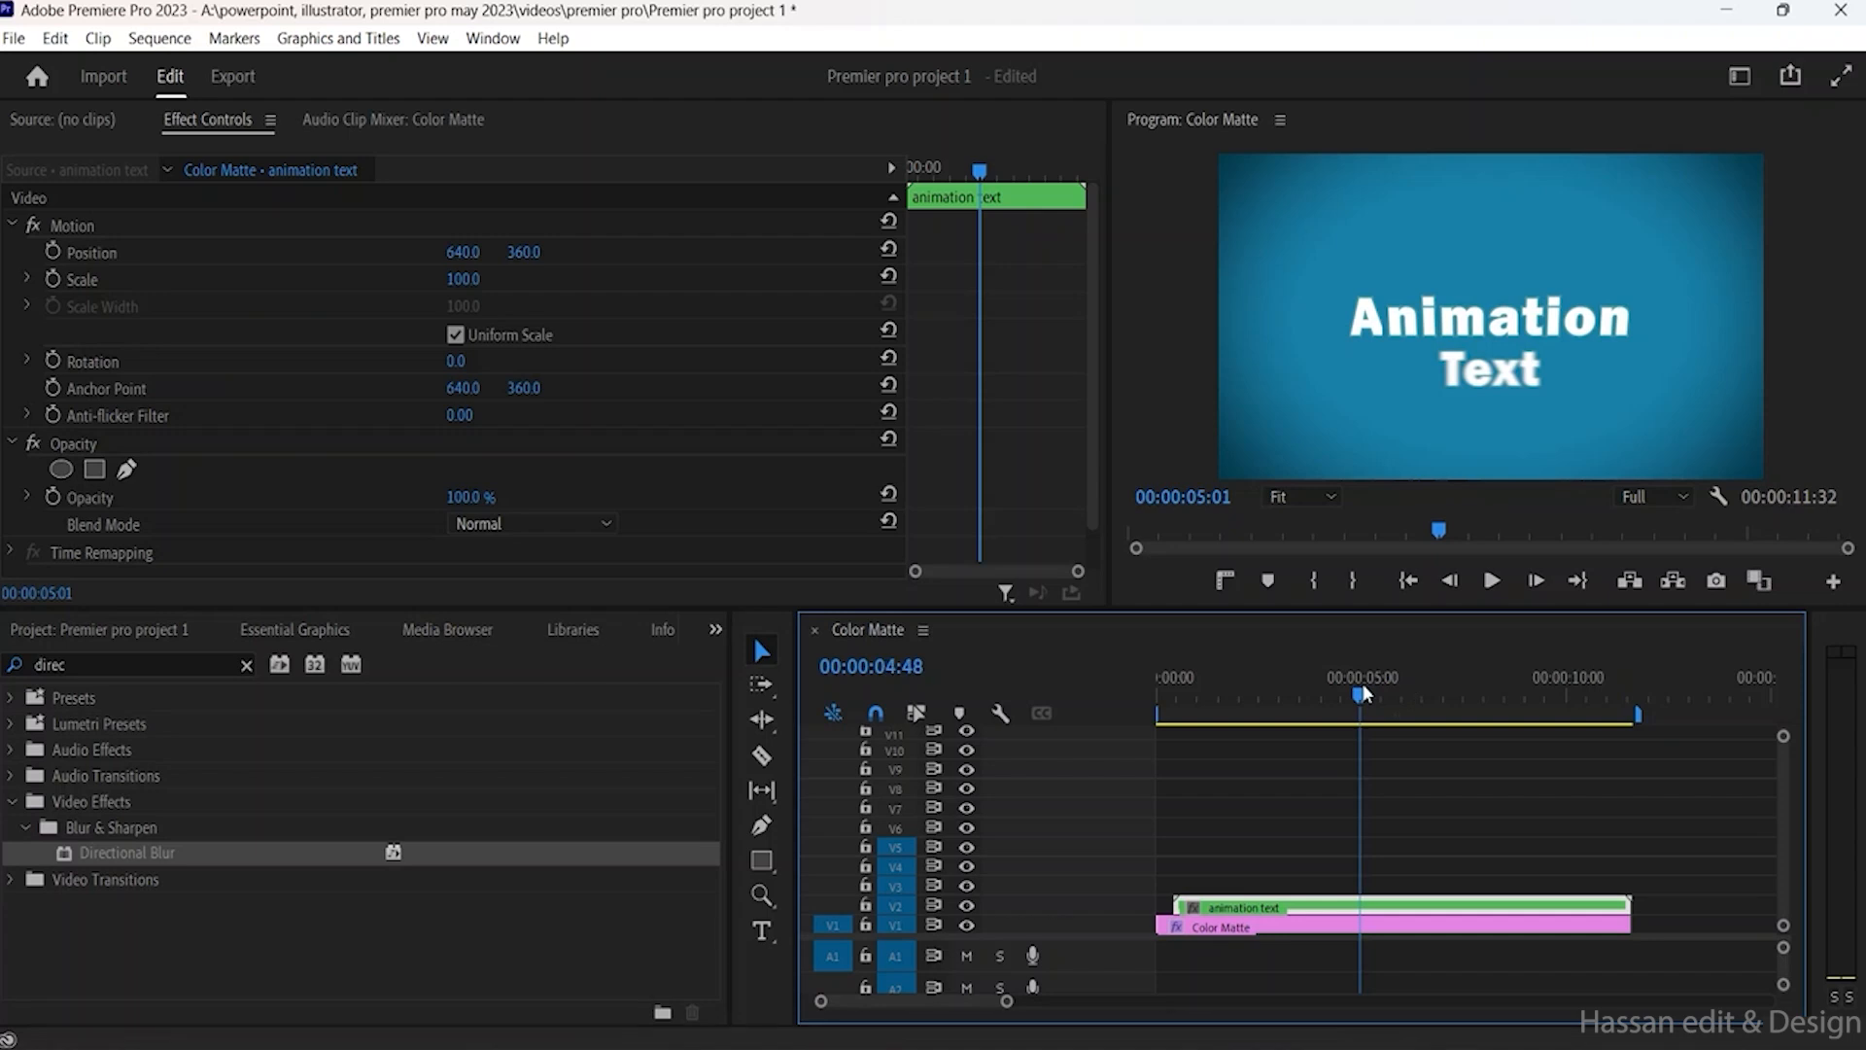
{"action": "left_click_drag", "start_coordinate": [1365, 693], "coordinate": [1381, 692]}
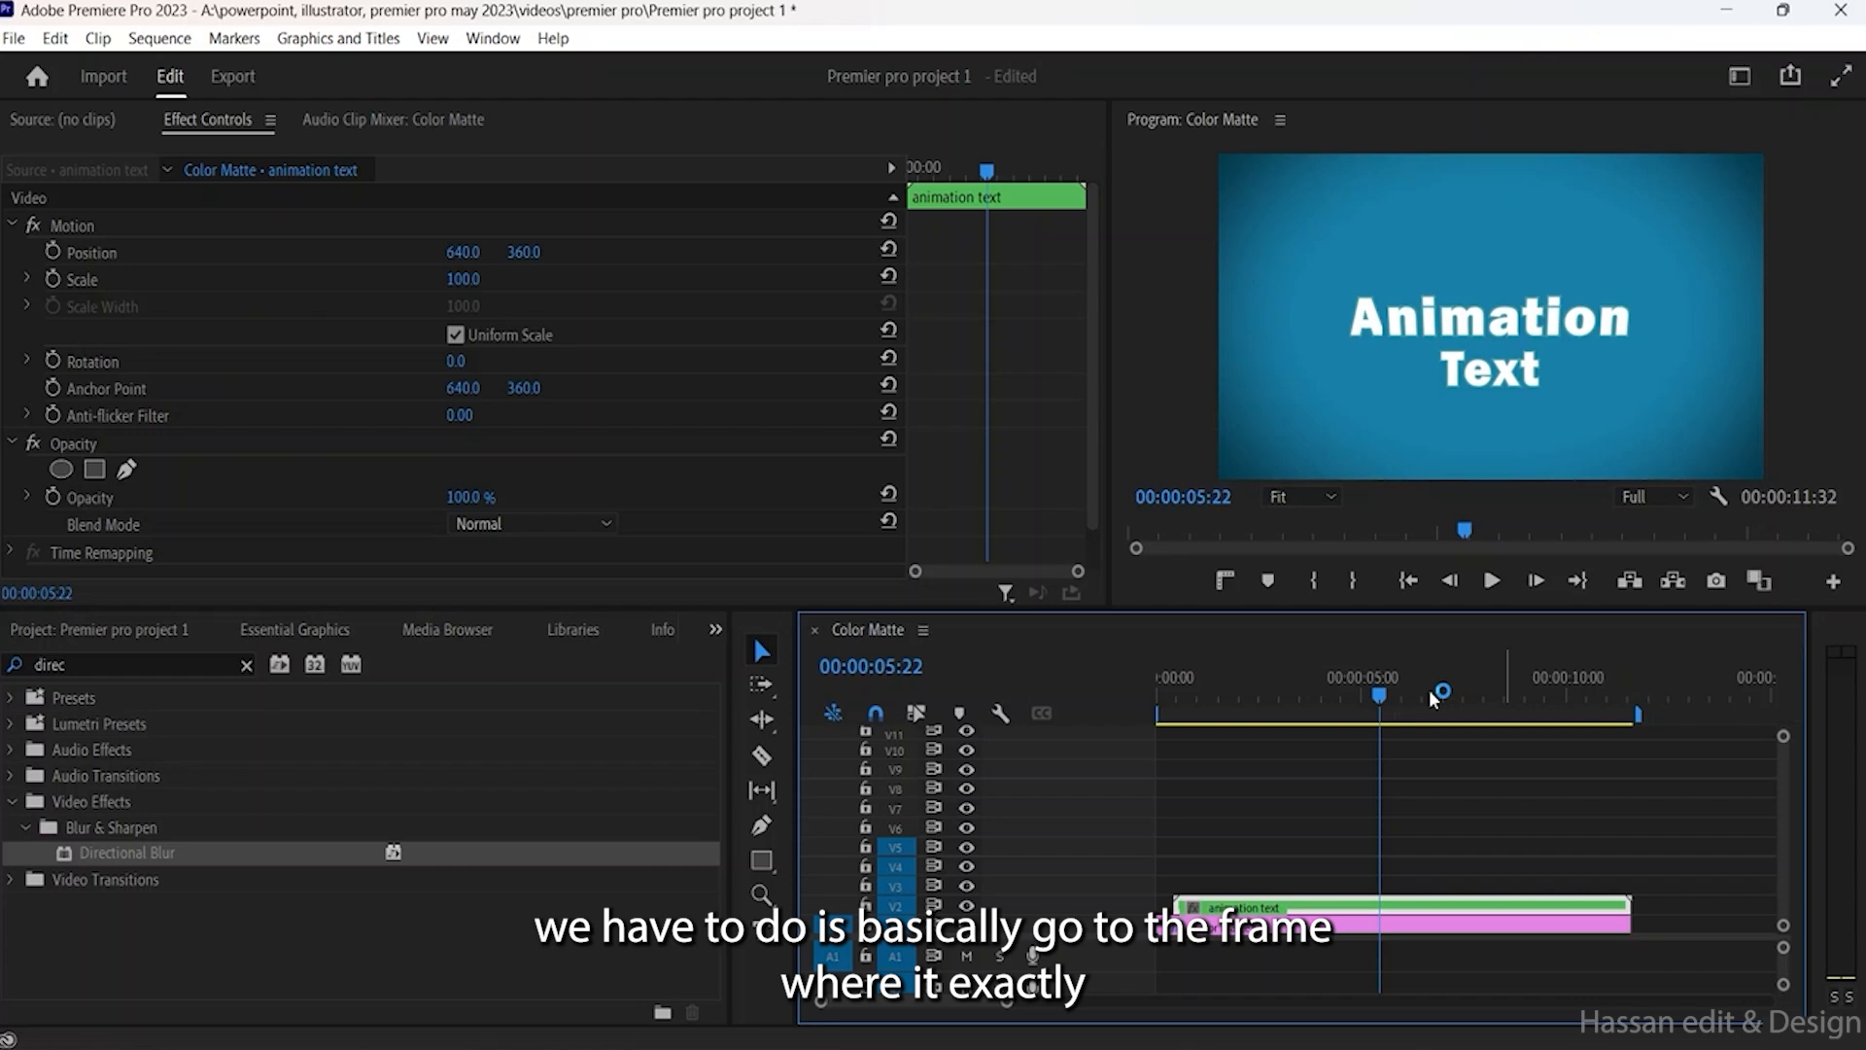
{"action": "key", "text": "space"}
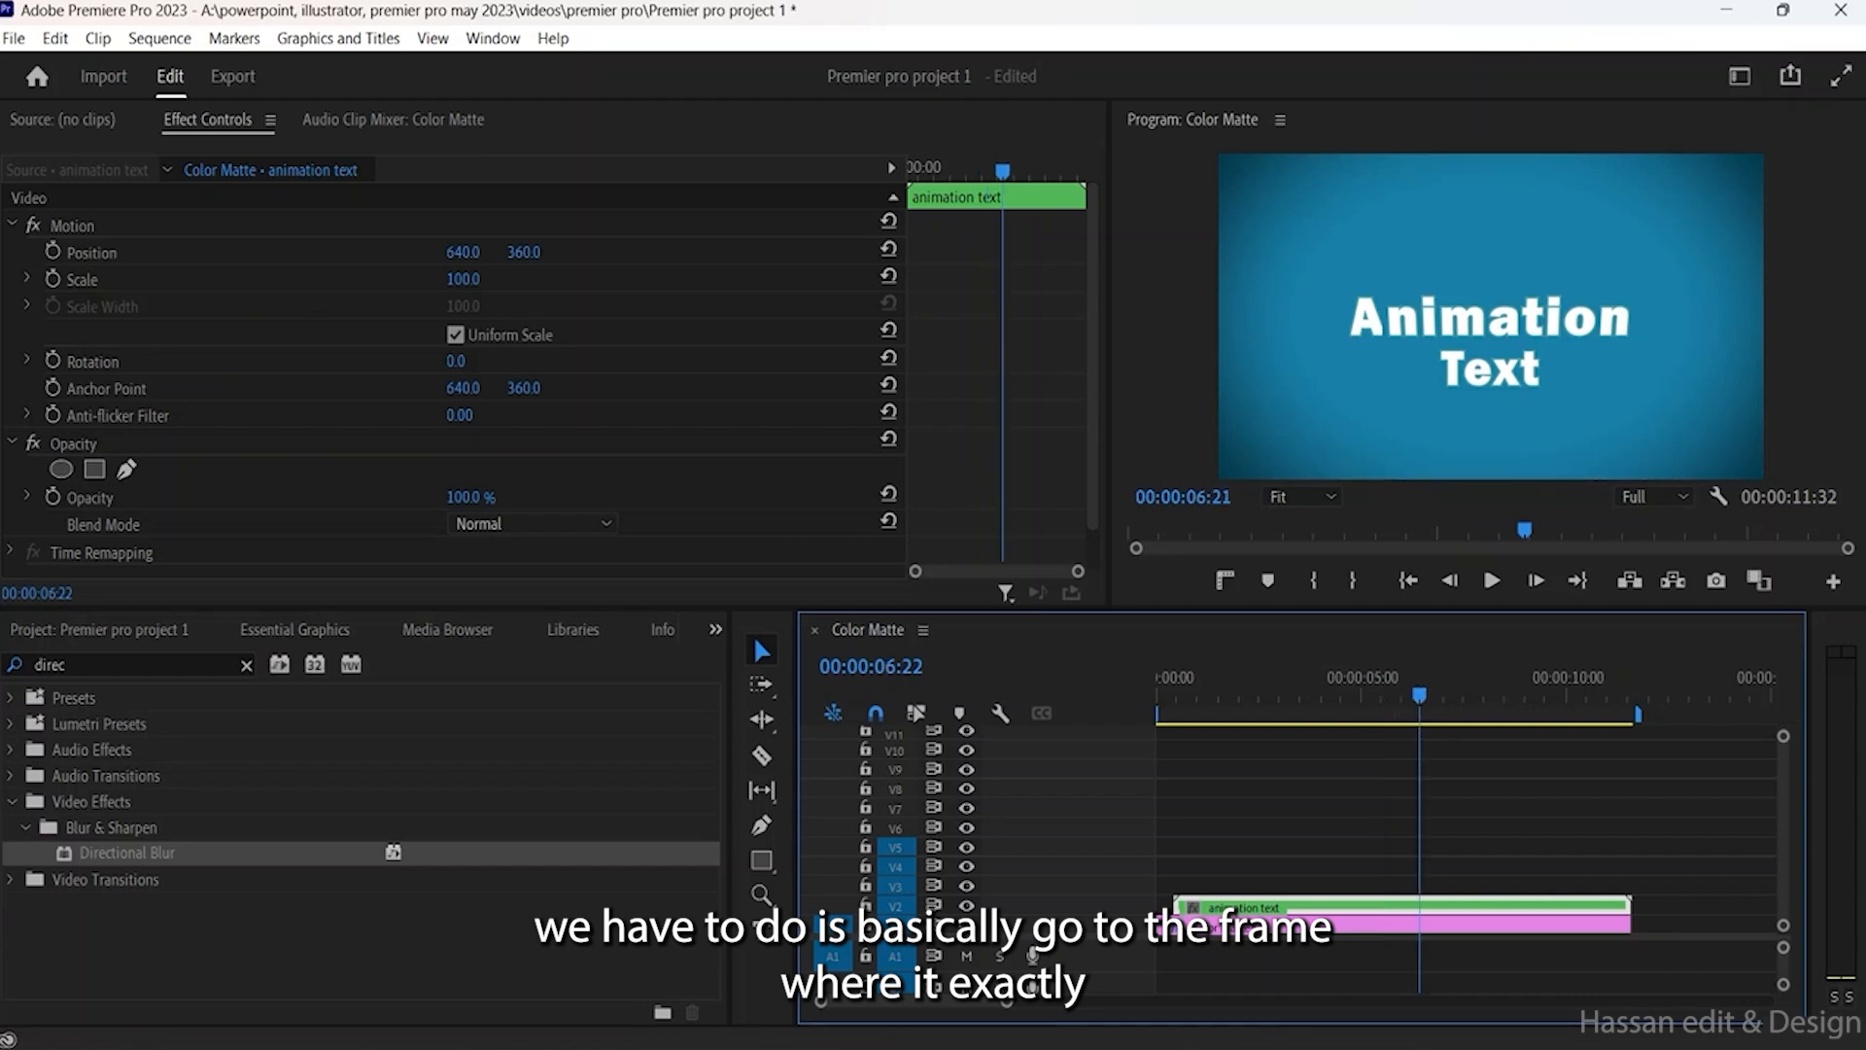
Step: Step the playhead back frame by frame to 00:00:05:39
{"action": "key", "text": "Left"}
{"action": "key", "text": "Left"}
{"action": "key", "text": "Left"}
{"action": "key", "text": "Left"}
{"action": "key", "text": "Left"}
{"action": "key", "text": "Left"}
{"action": "key", "text": "Left"}
{"action": "key", "text": "Left"}
{"action": "key", "text": "Left"}
{"action": "key", "text": "Left"}
{"action": "key", "text": "Left"}
{"action": "key", "text": "Left"}
{"action": "key", "text": "Left"}
{"action": "key", "text": "Left"}
{"action": "key", "text": "Left"}
{"action": "key", "text": "Left"}
{"action": "key", "text": "Left"}
{"action": "key", "text": "Left"}
{"action": "key", "text": "Left"}
{"action": "key", "text": "Left"}
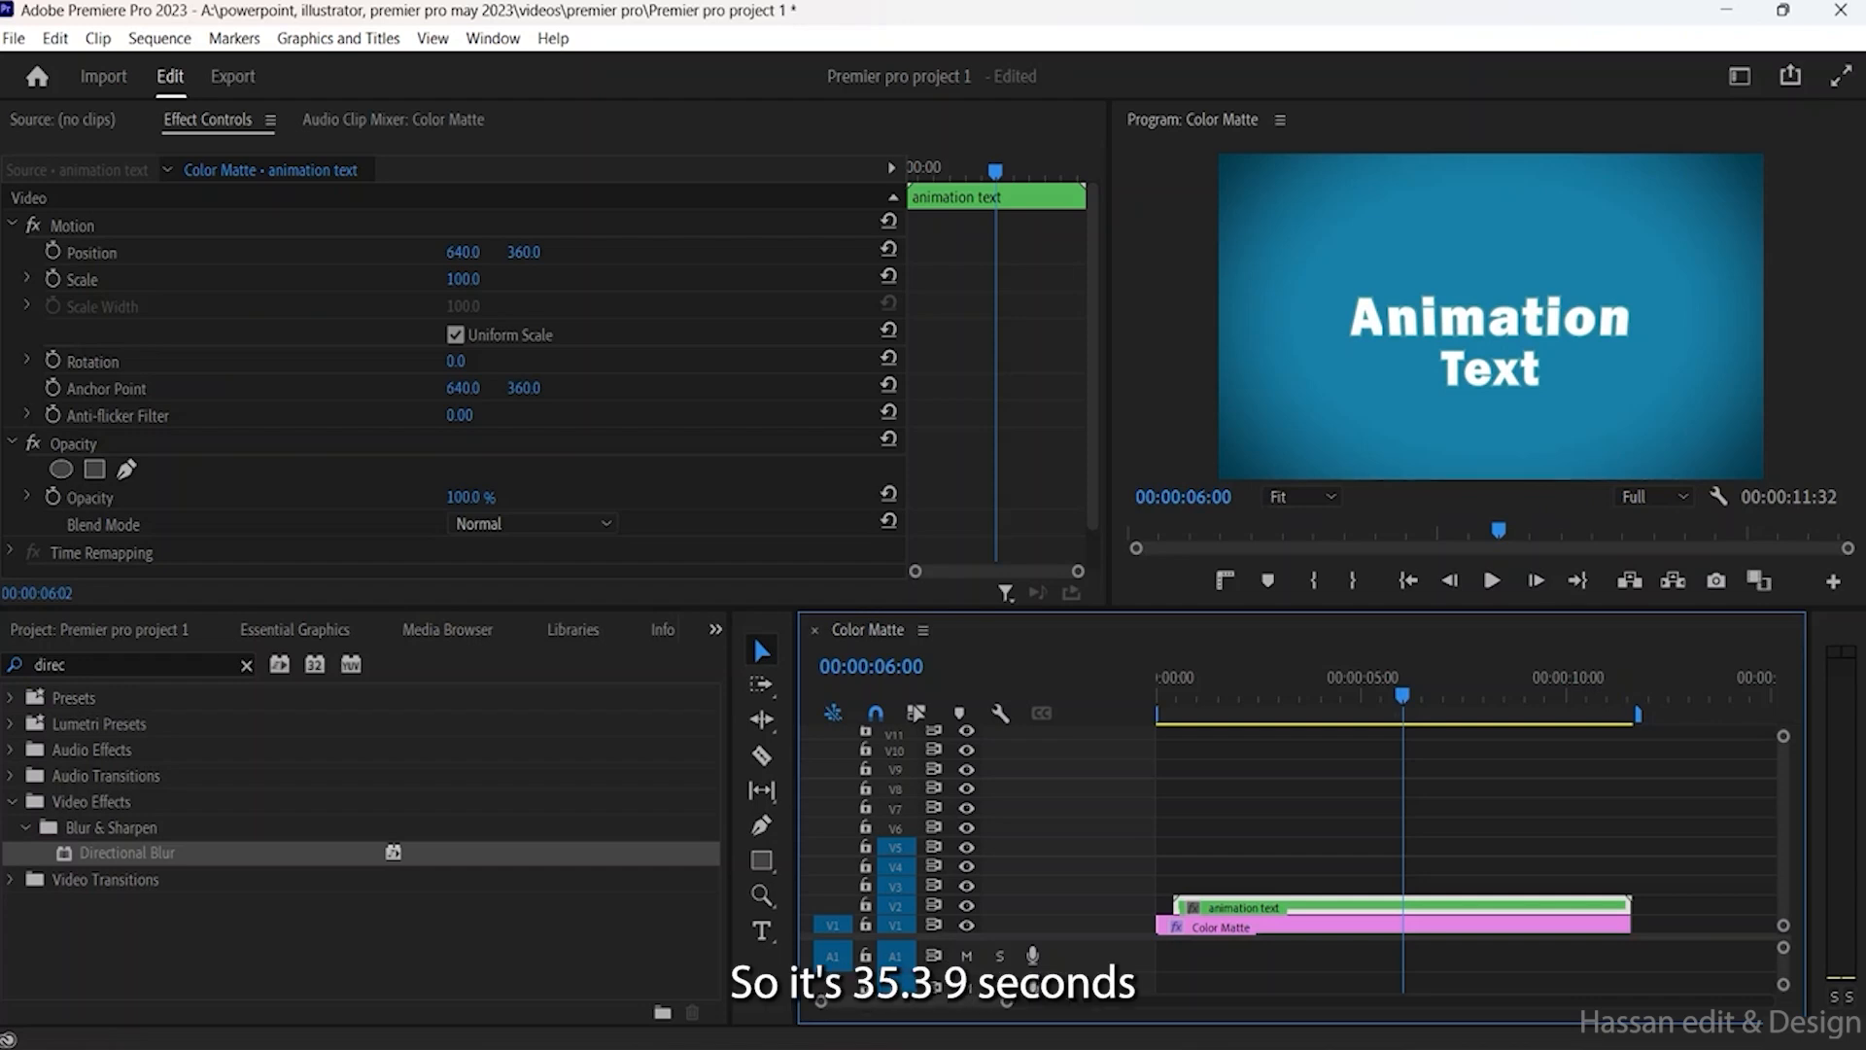
{"action": "key", "text": "Left"}
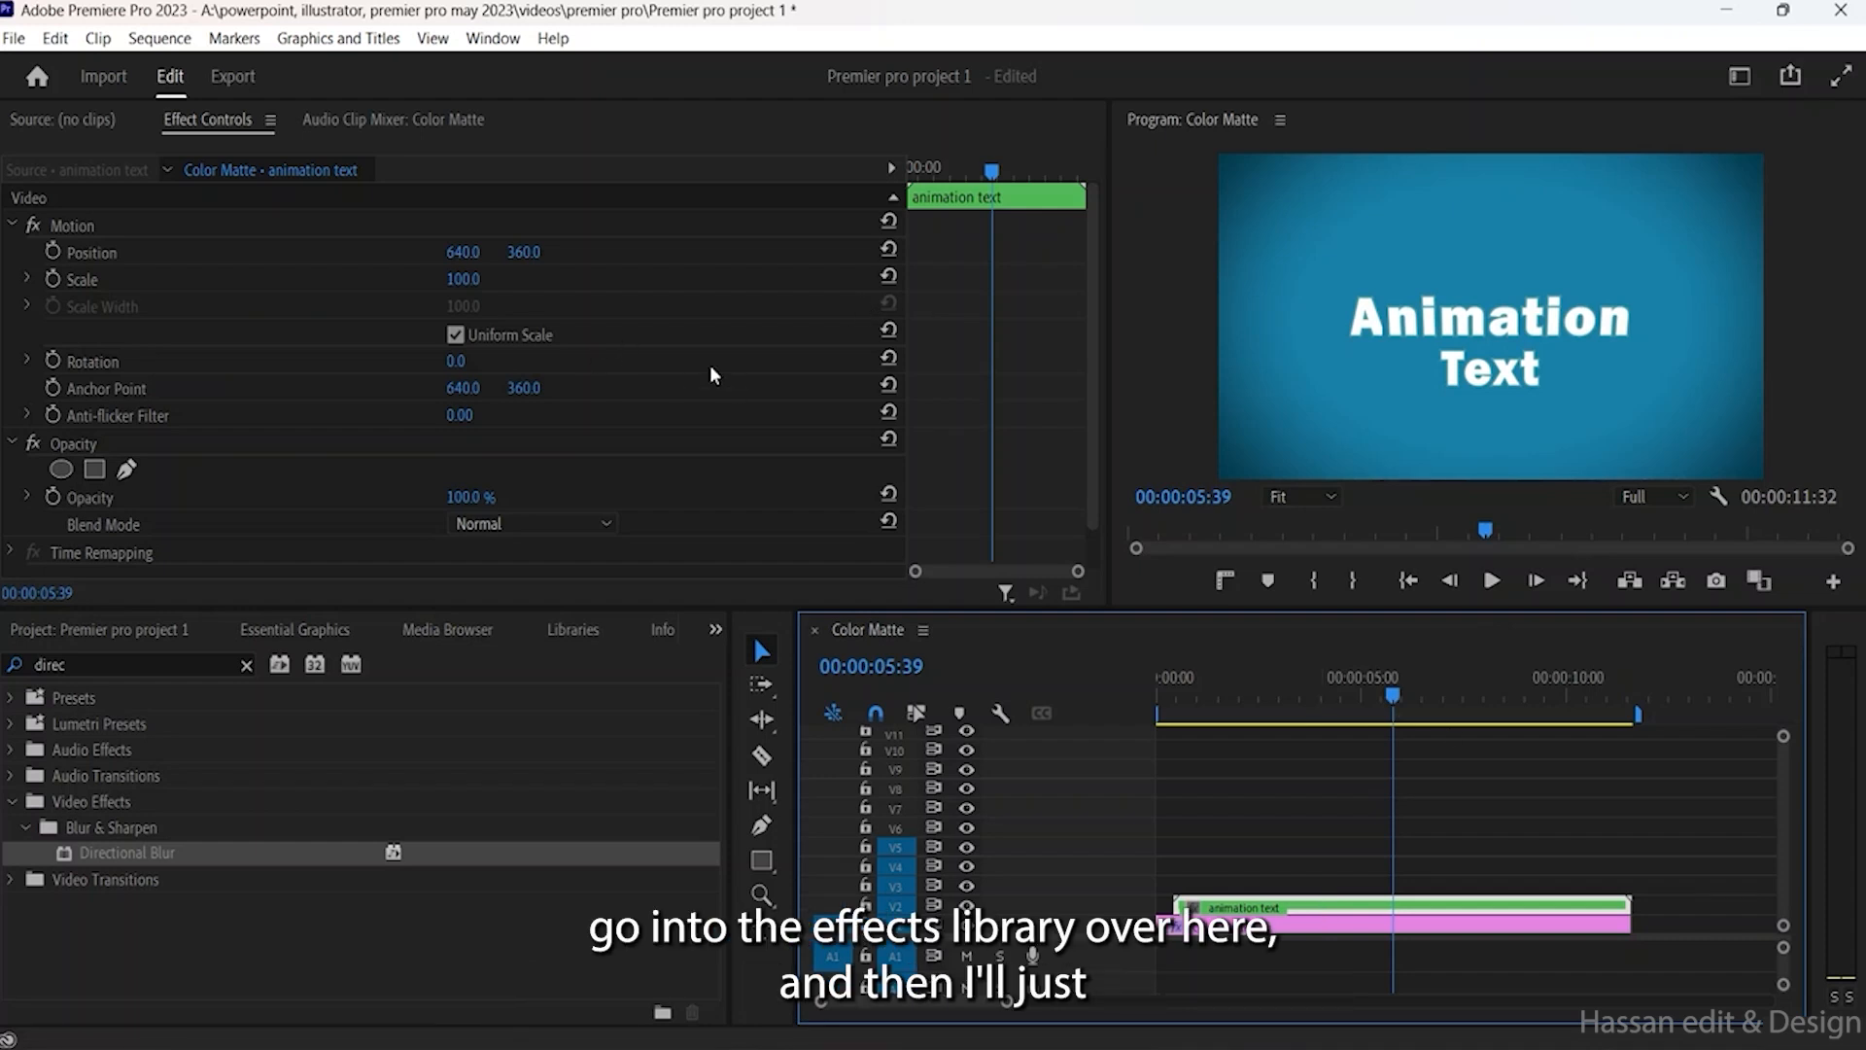
Step: Find the Drop Shadow effect and apply it to the animation text clip on V2
{"action": "double_click", "coordinate": [139, 663]}
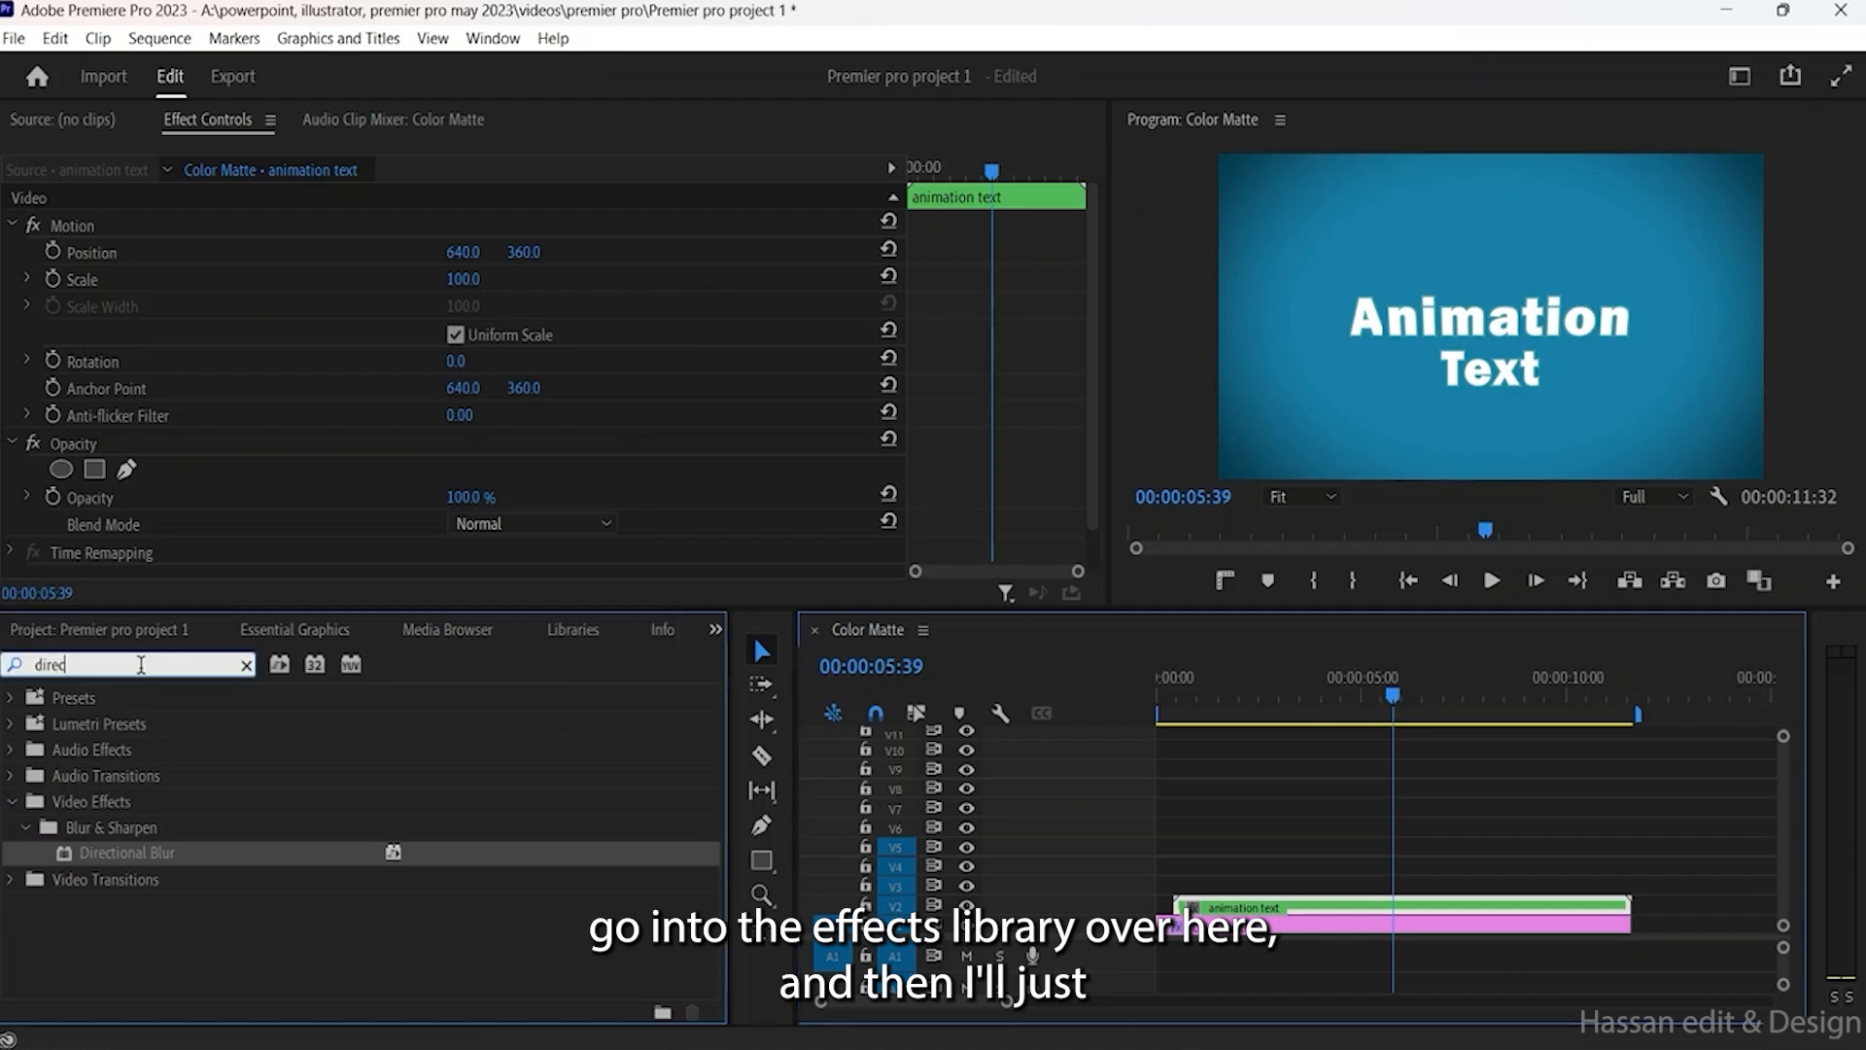
{"action": "key", "text": "BackSpace"}
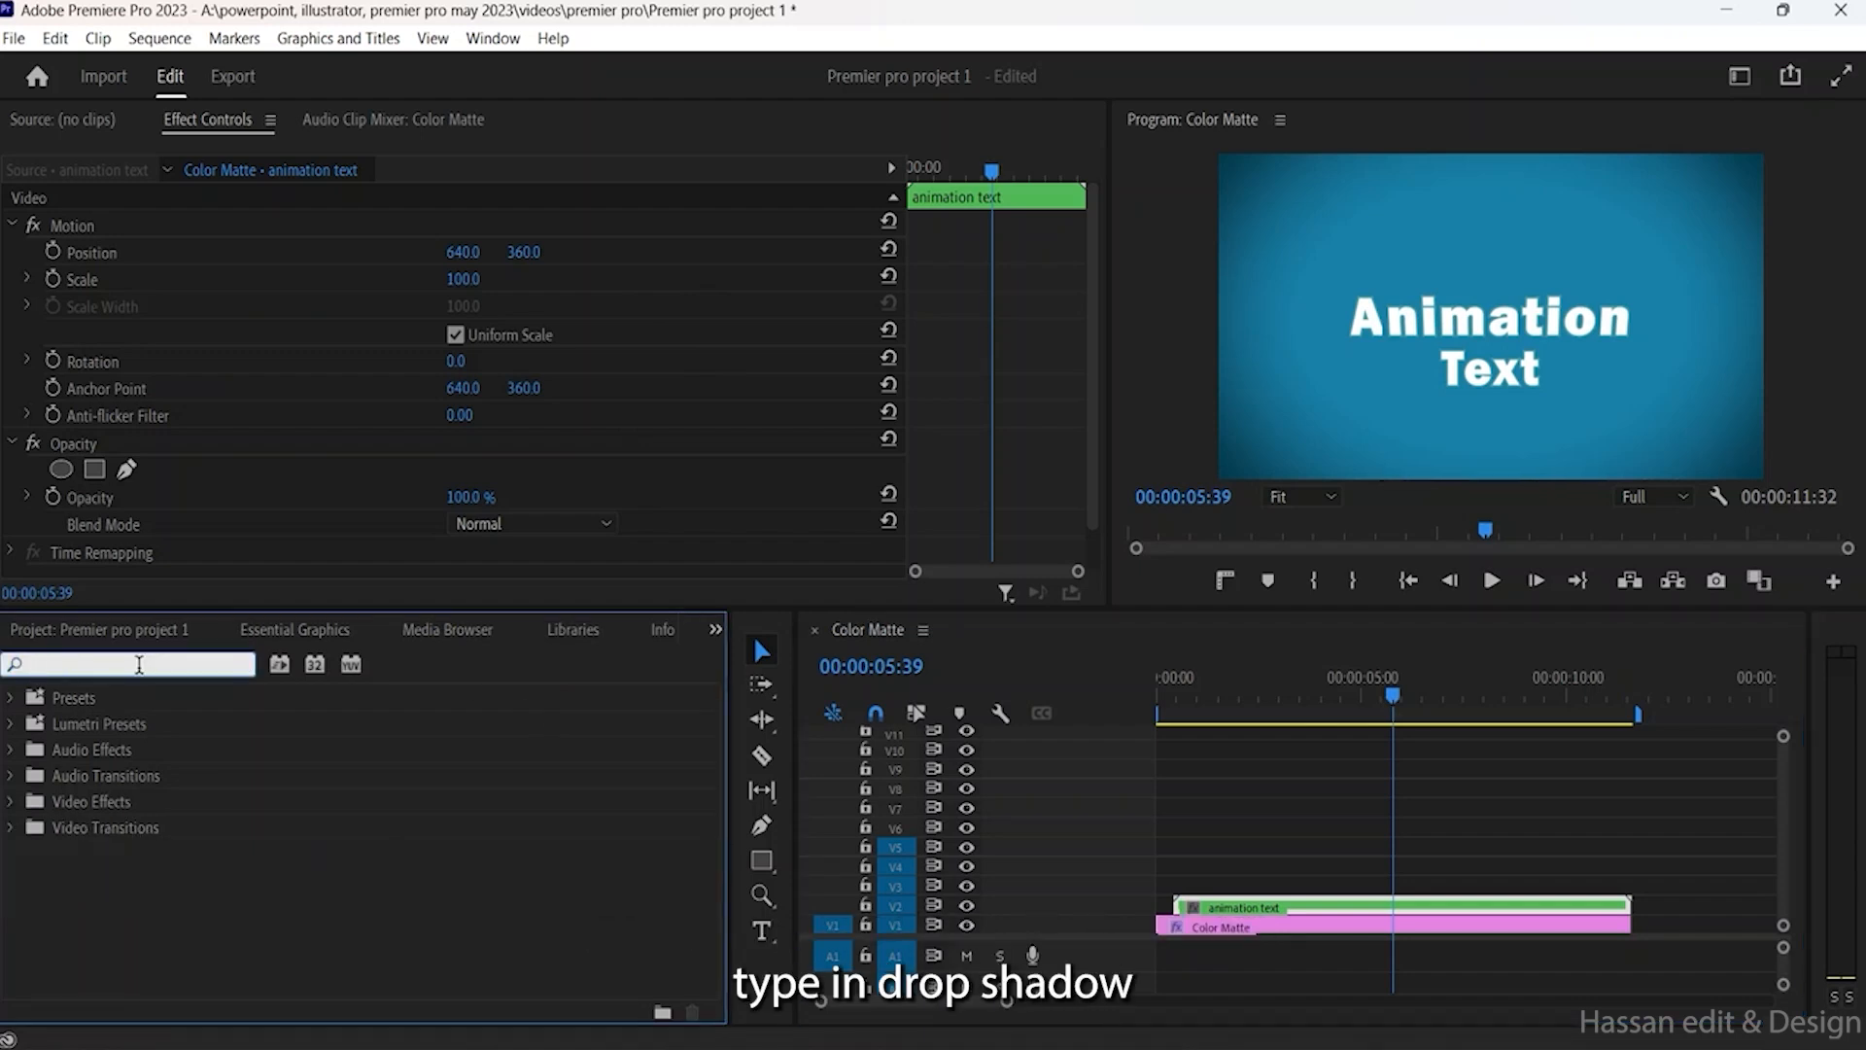
{"action": "type", "text": "drop"}
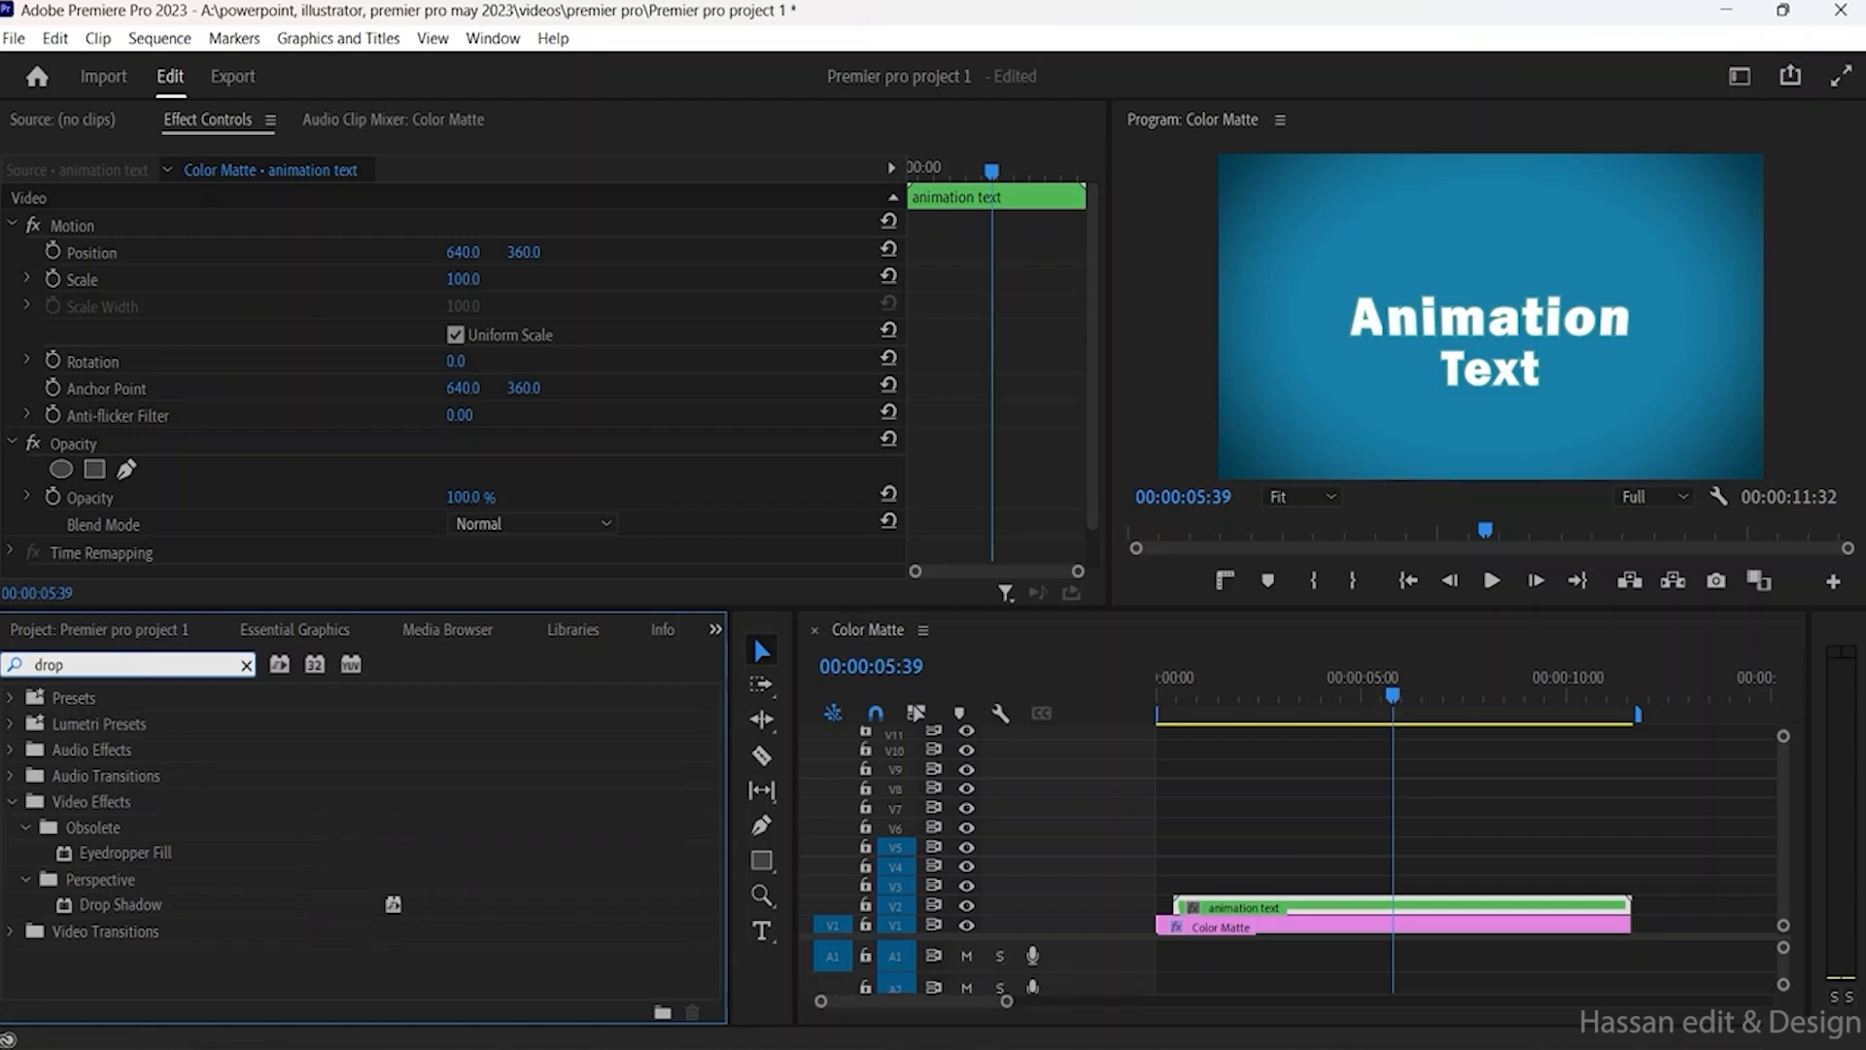
{"action": "left_click_drag", "start_coordinate": [145, 908], "coordinate": [1317, 908]}
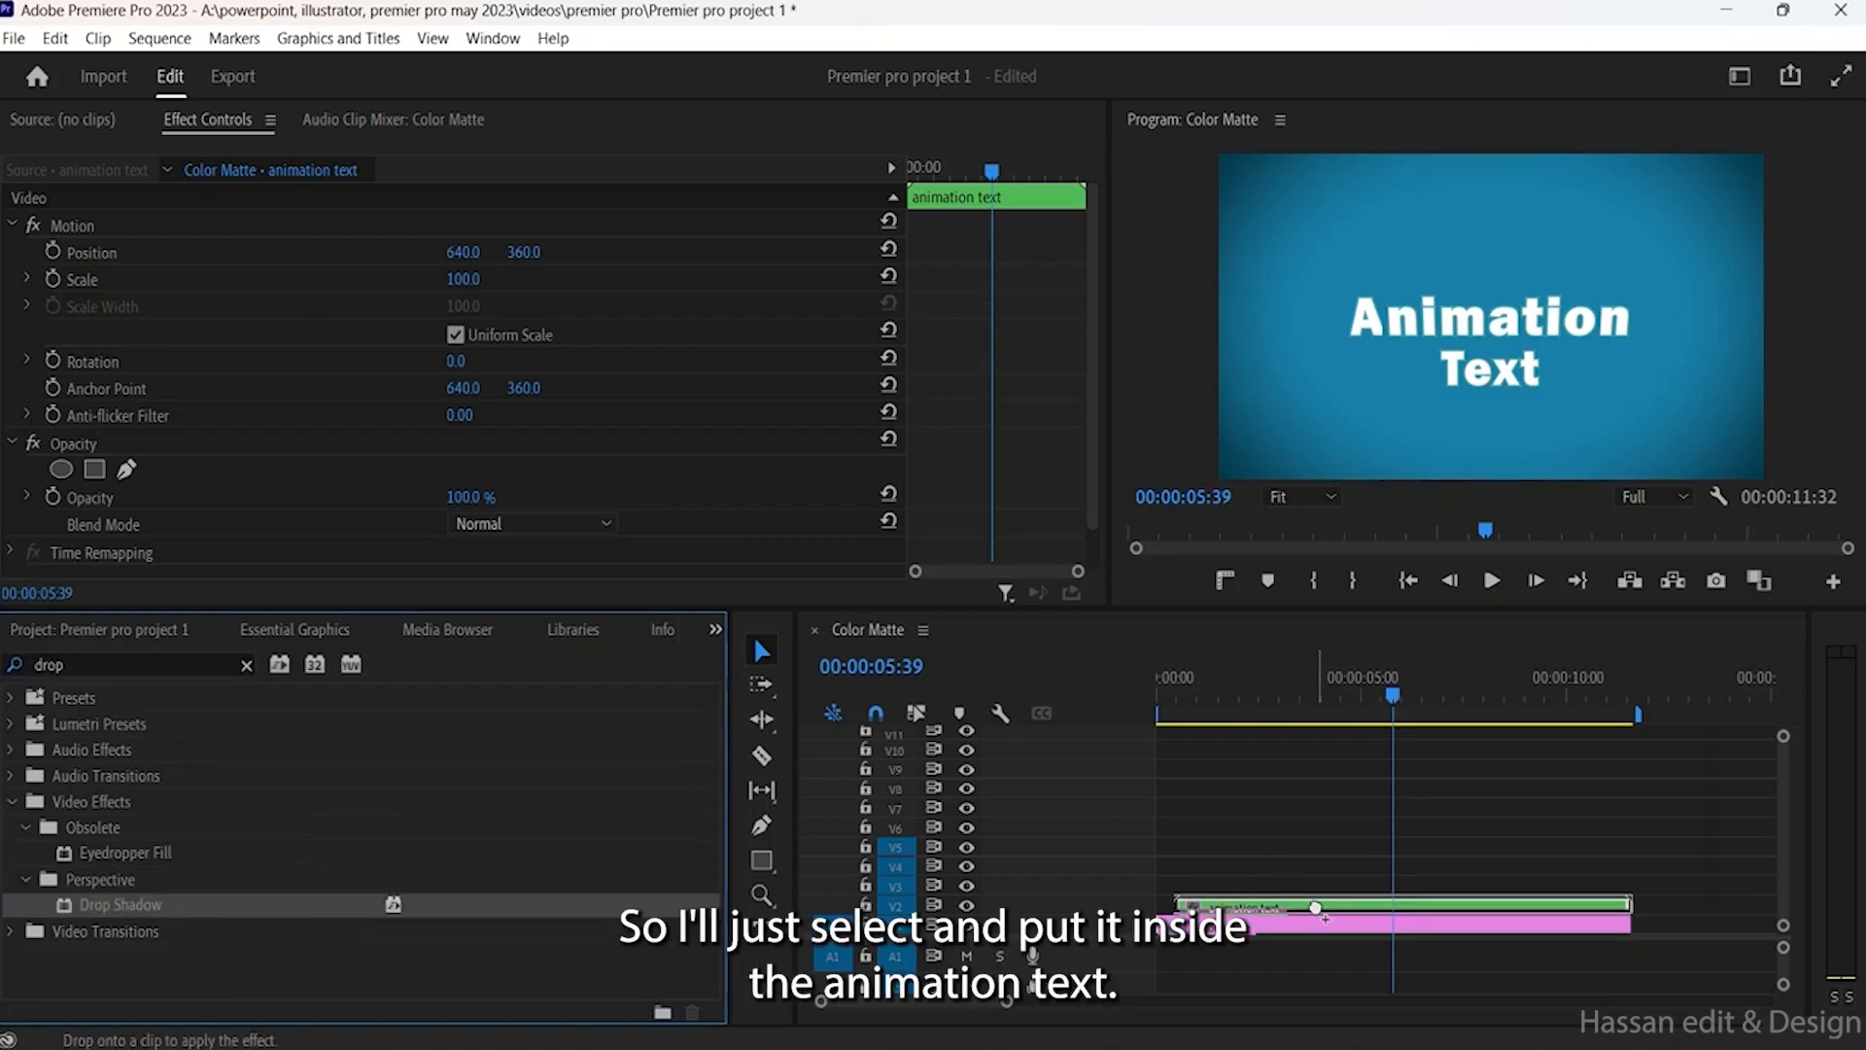
{"action": "left_click_drag", "start_coordinate": [1316, 909], "coordinate": [1317, 909]}
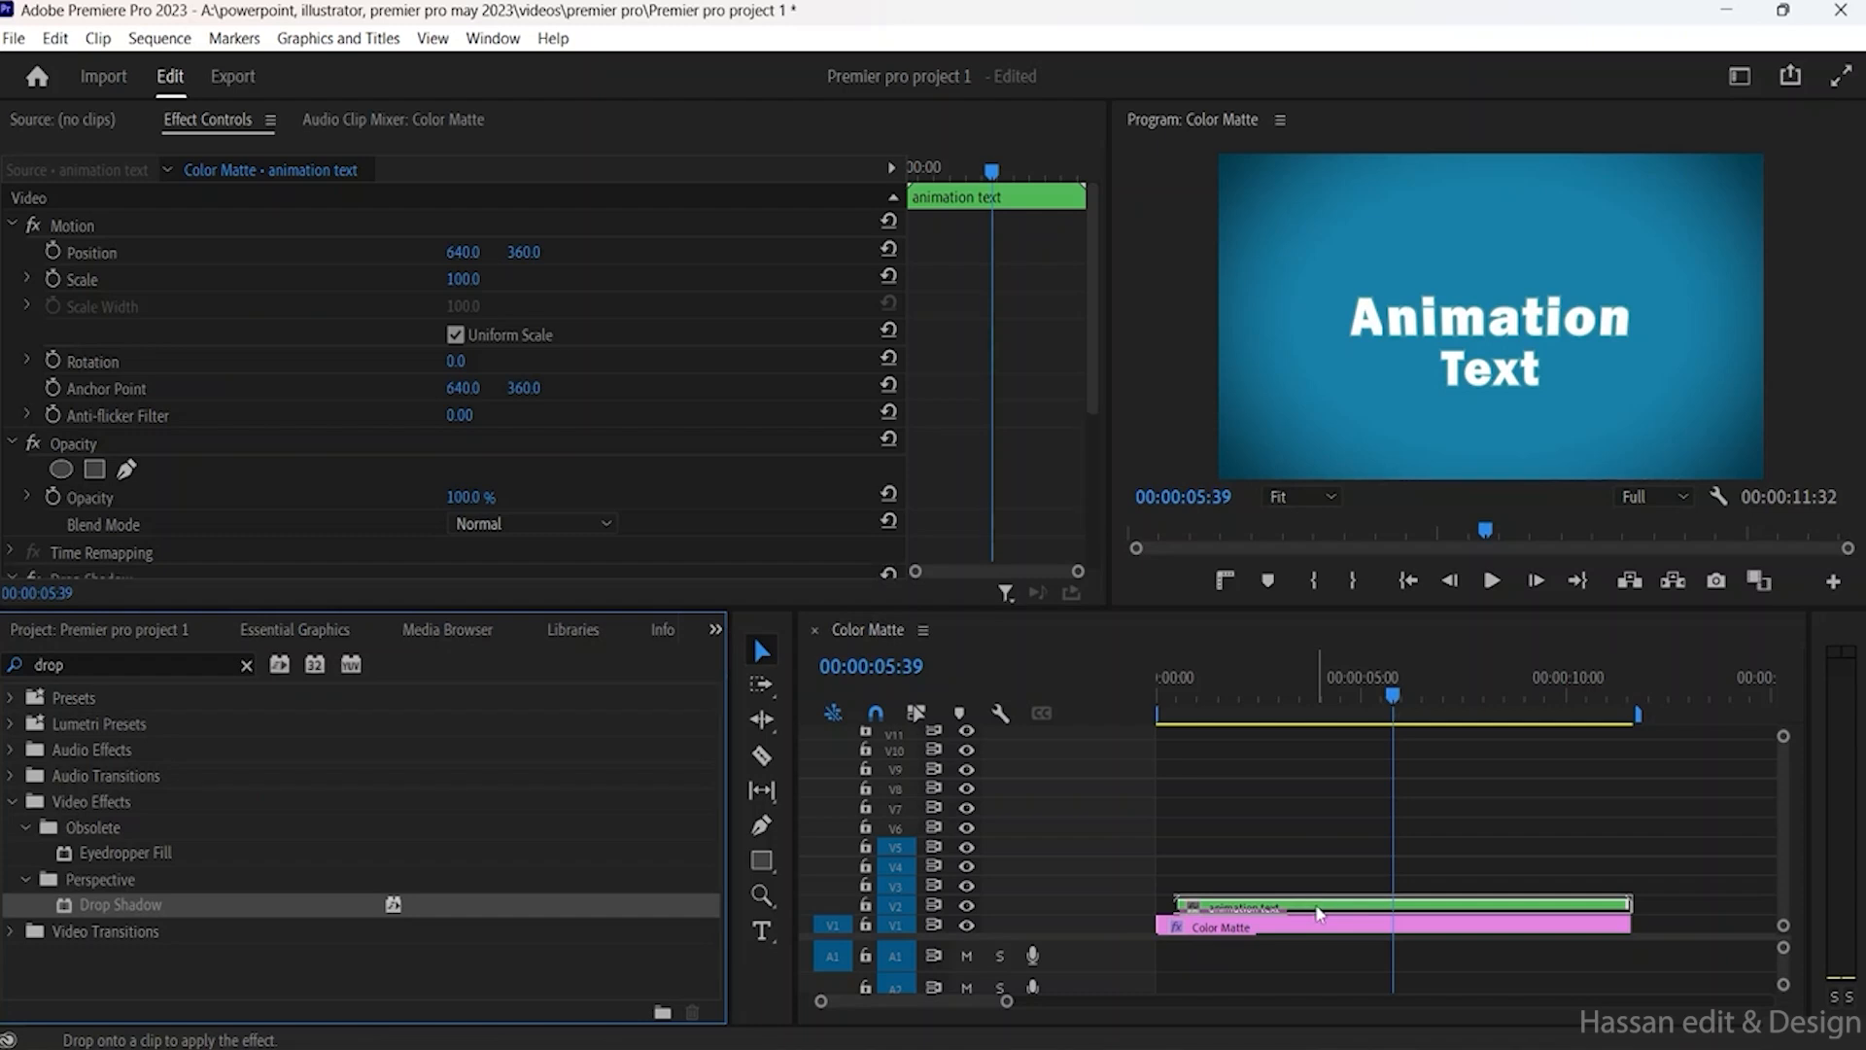
Step: Set the animation text clip's Drop Shadow to Opacity 89%, Direction 128°, Distance 23 and Softness 11
{"action": "scroll", "coordinate": [274, 379], "scroll_direction": "down", "scroll_amount": 3}
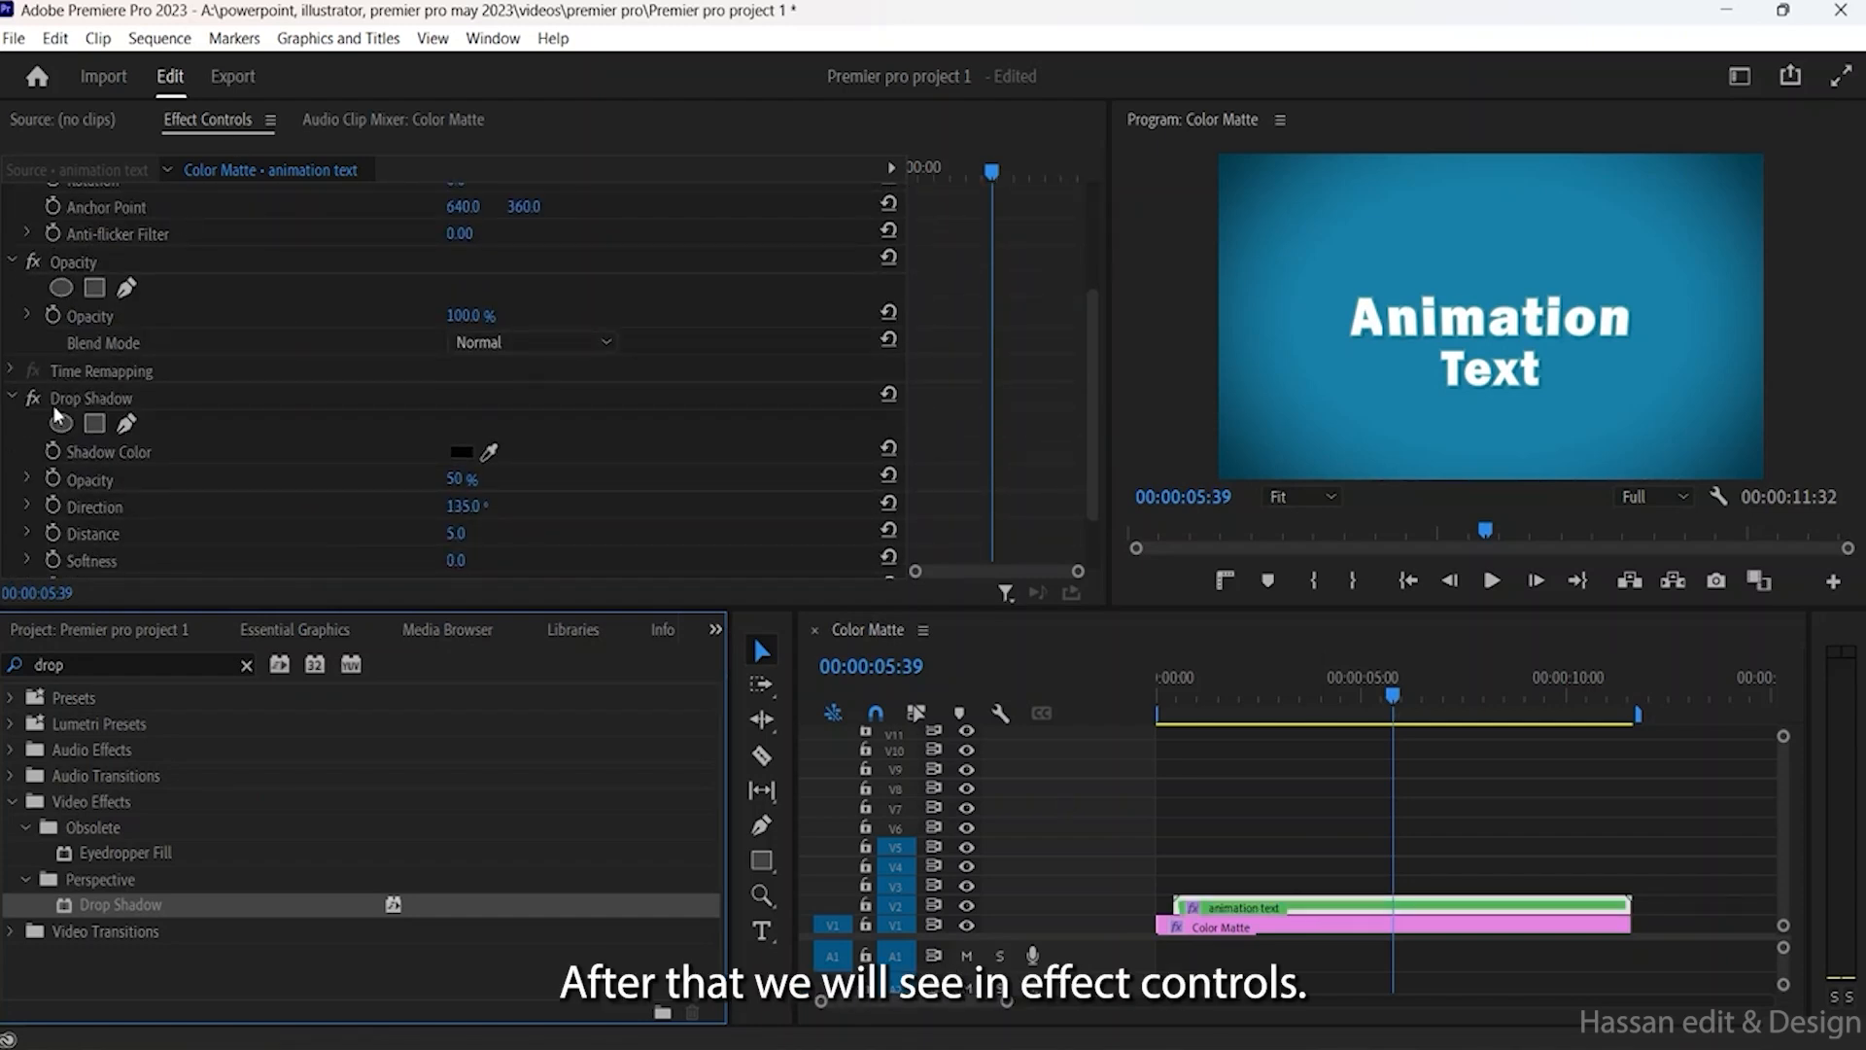
{"action": "scroll", "coordinate": [52, 405], "scroll_direction": "down", "scroll_amount": 1}
{"action": "scroll", "coordinate": [219, 441], "scroll_direction": "down", "scroll_amount": 1}
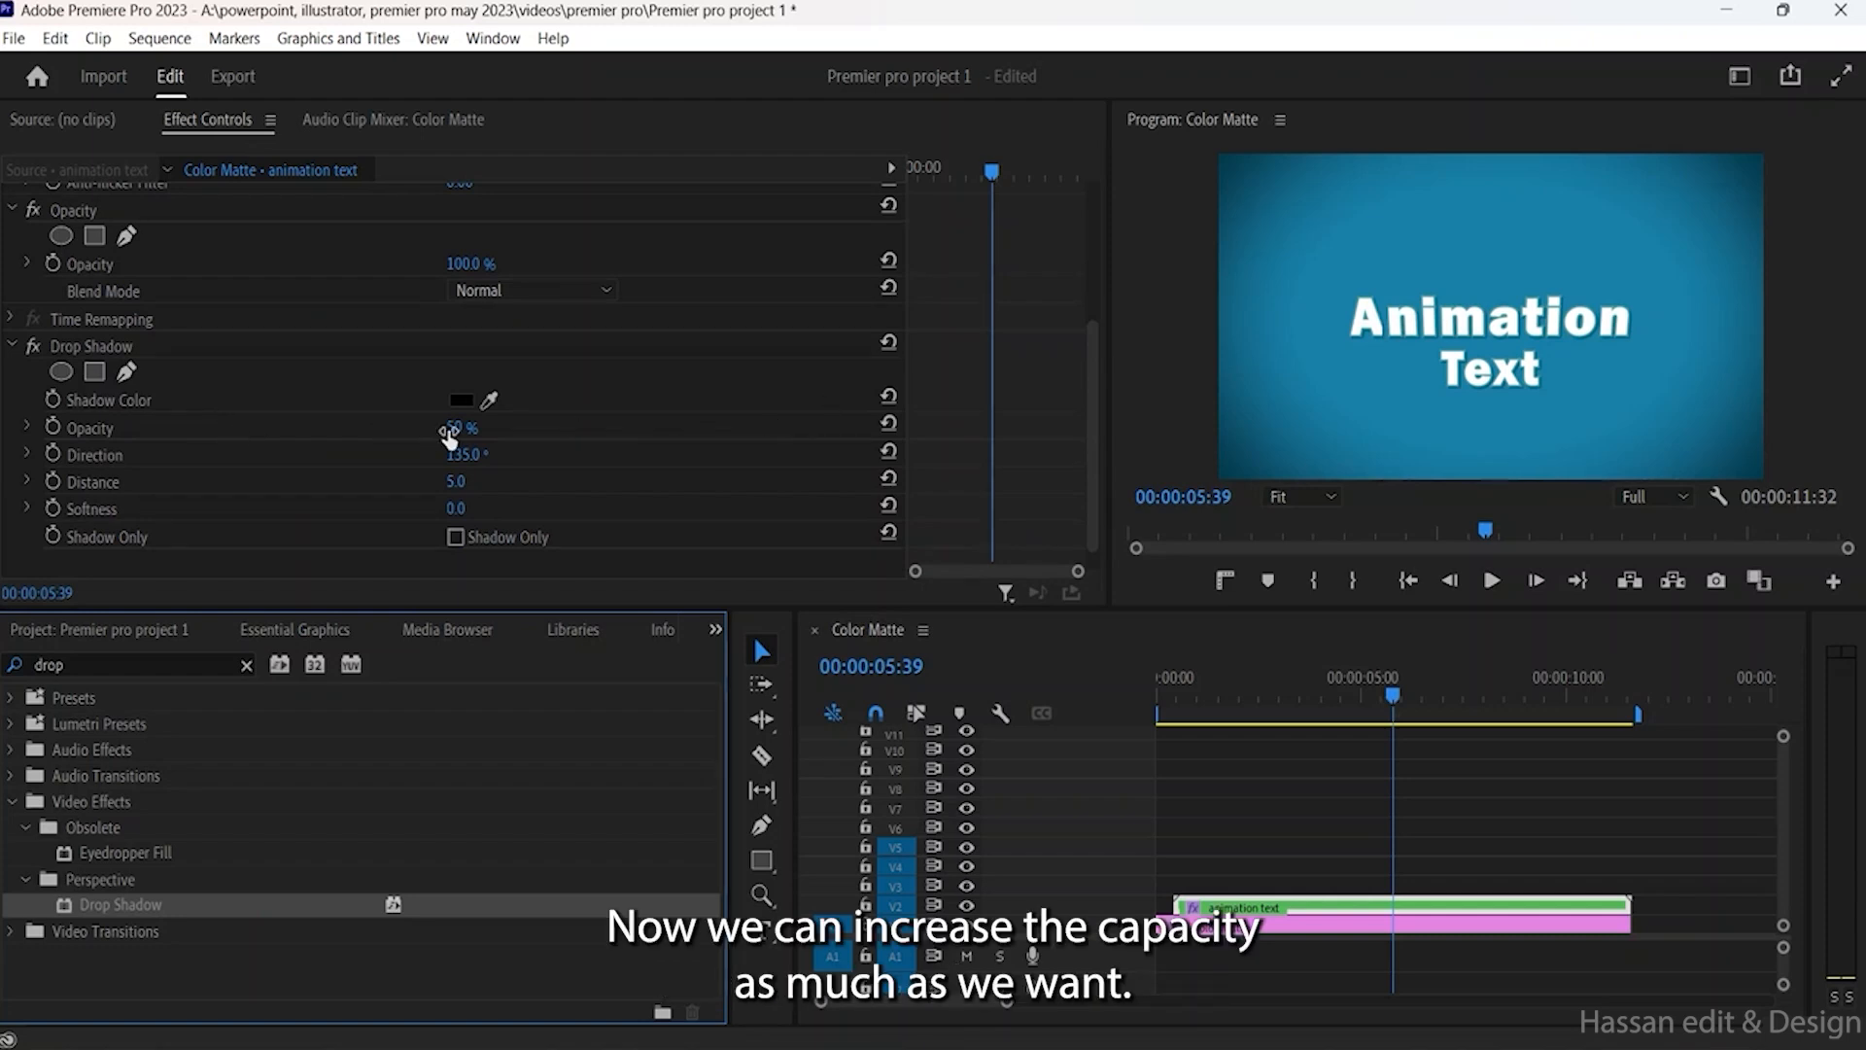
{"action": "left_click_drag", "start_coordinate": [448, 436], "coordinate": [577, 455]}
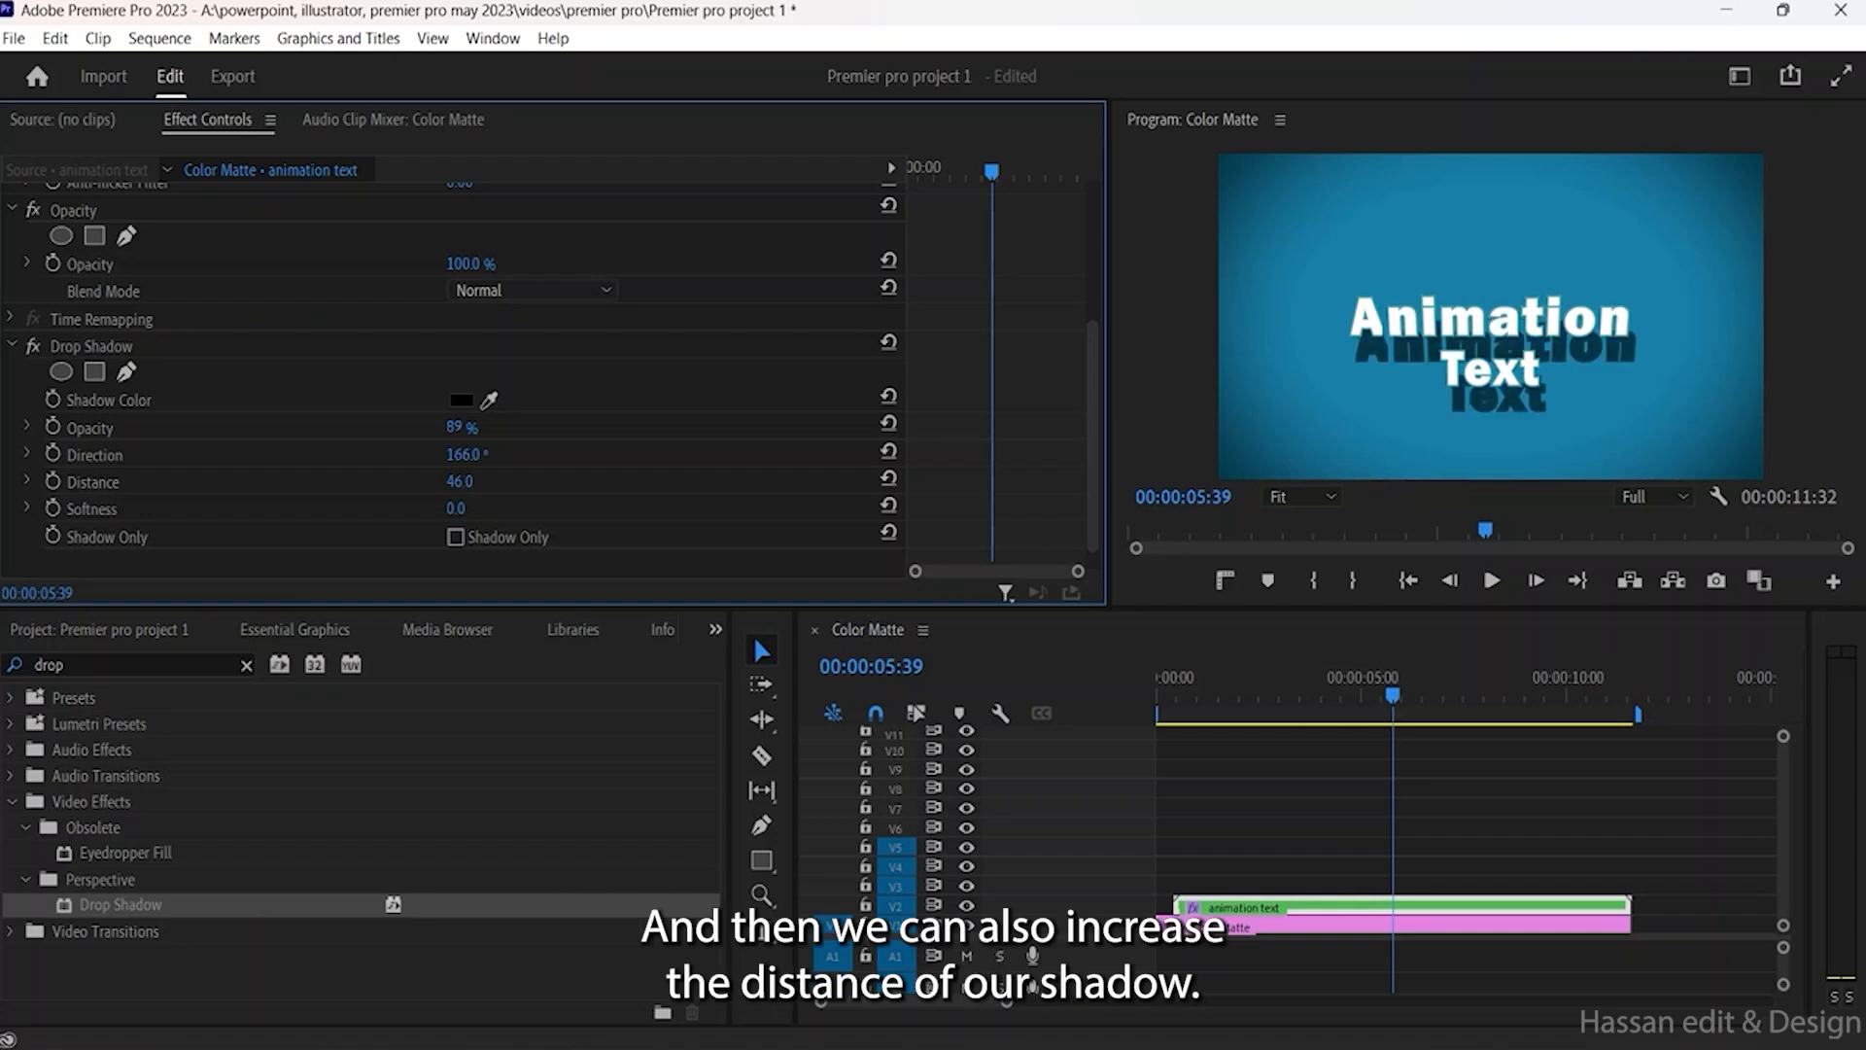
{"action": "left_click_drag", "start_coordinate": [459, 482], "coordinate": [442, 482]}
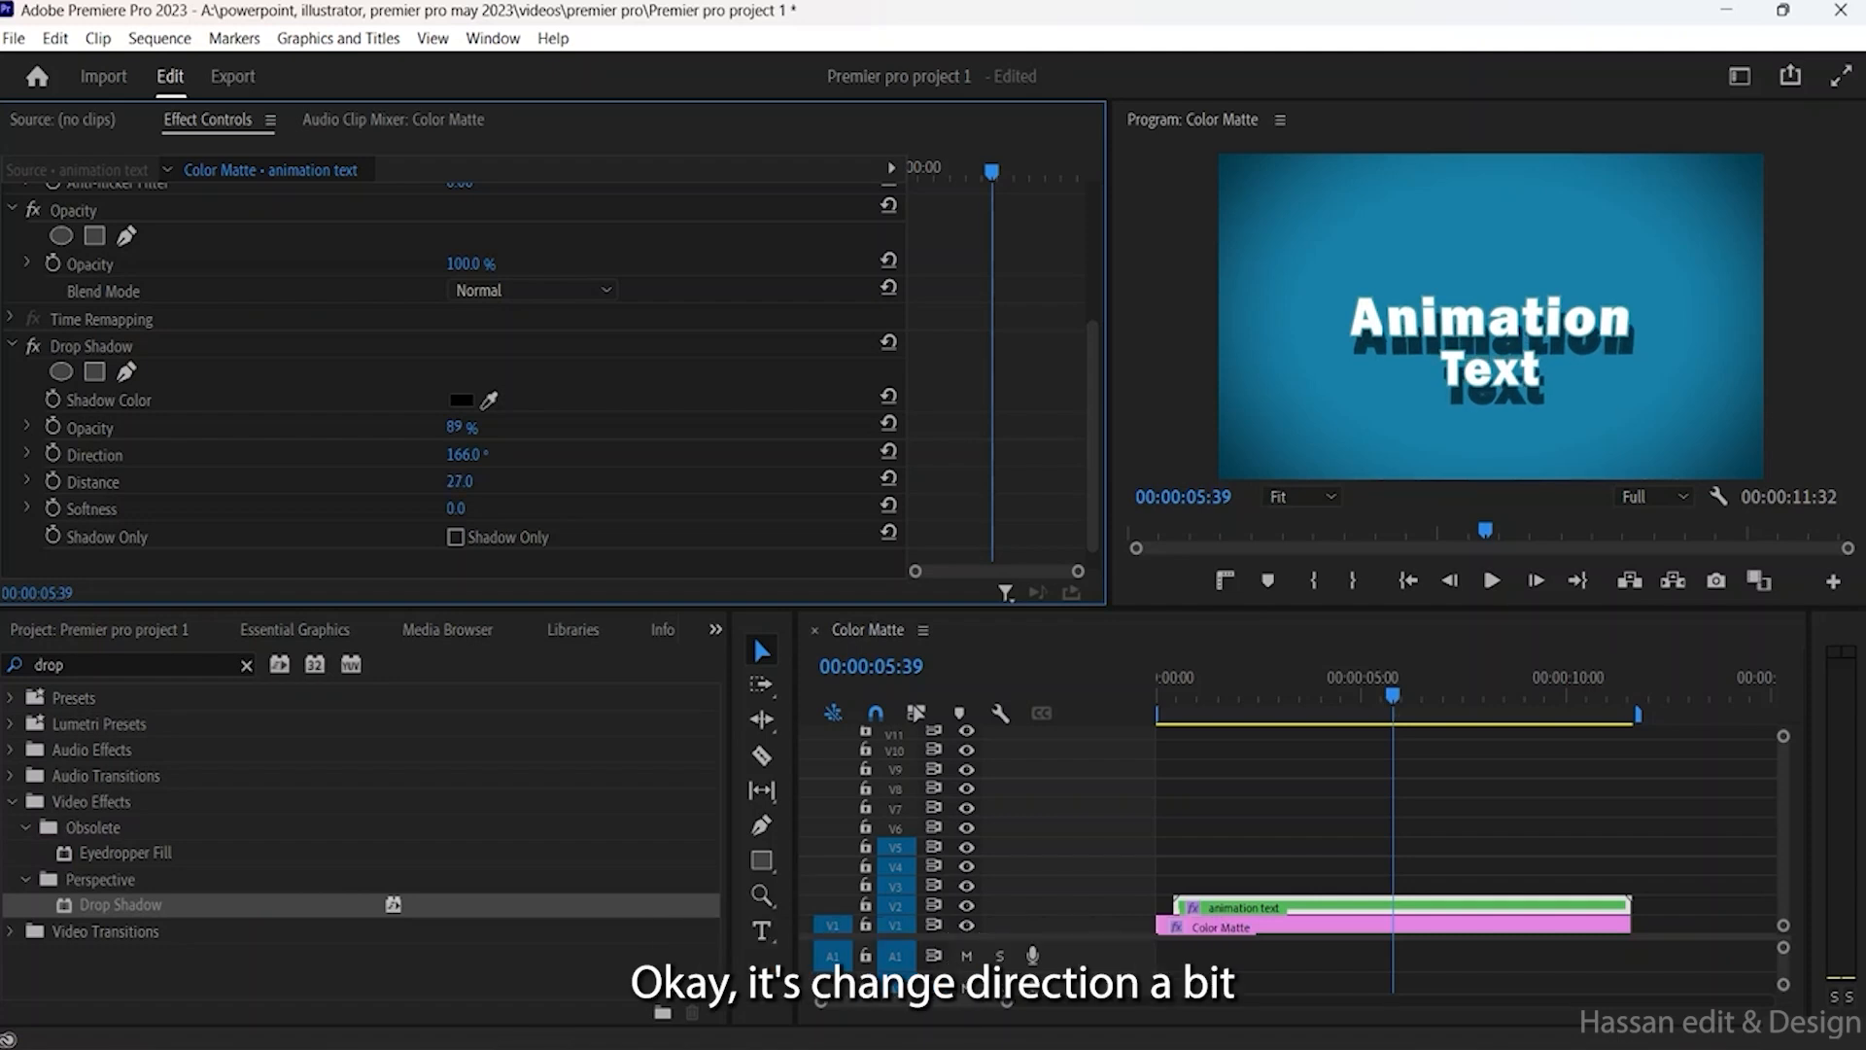
{"action": "left_click_drag", "start_coordinate": [460, 482], "coordinate": [408, 506]}
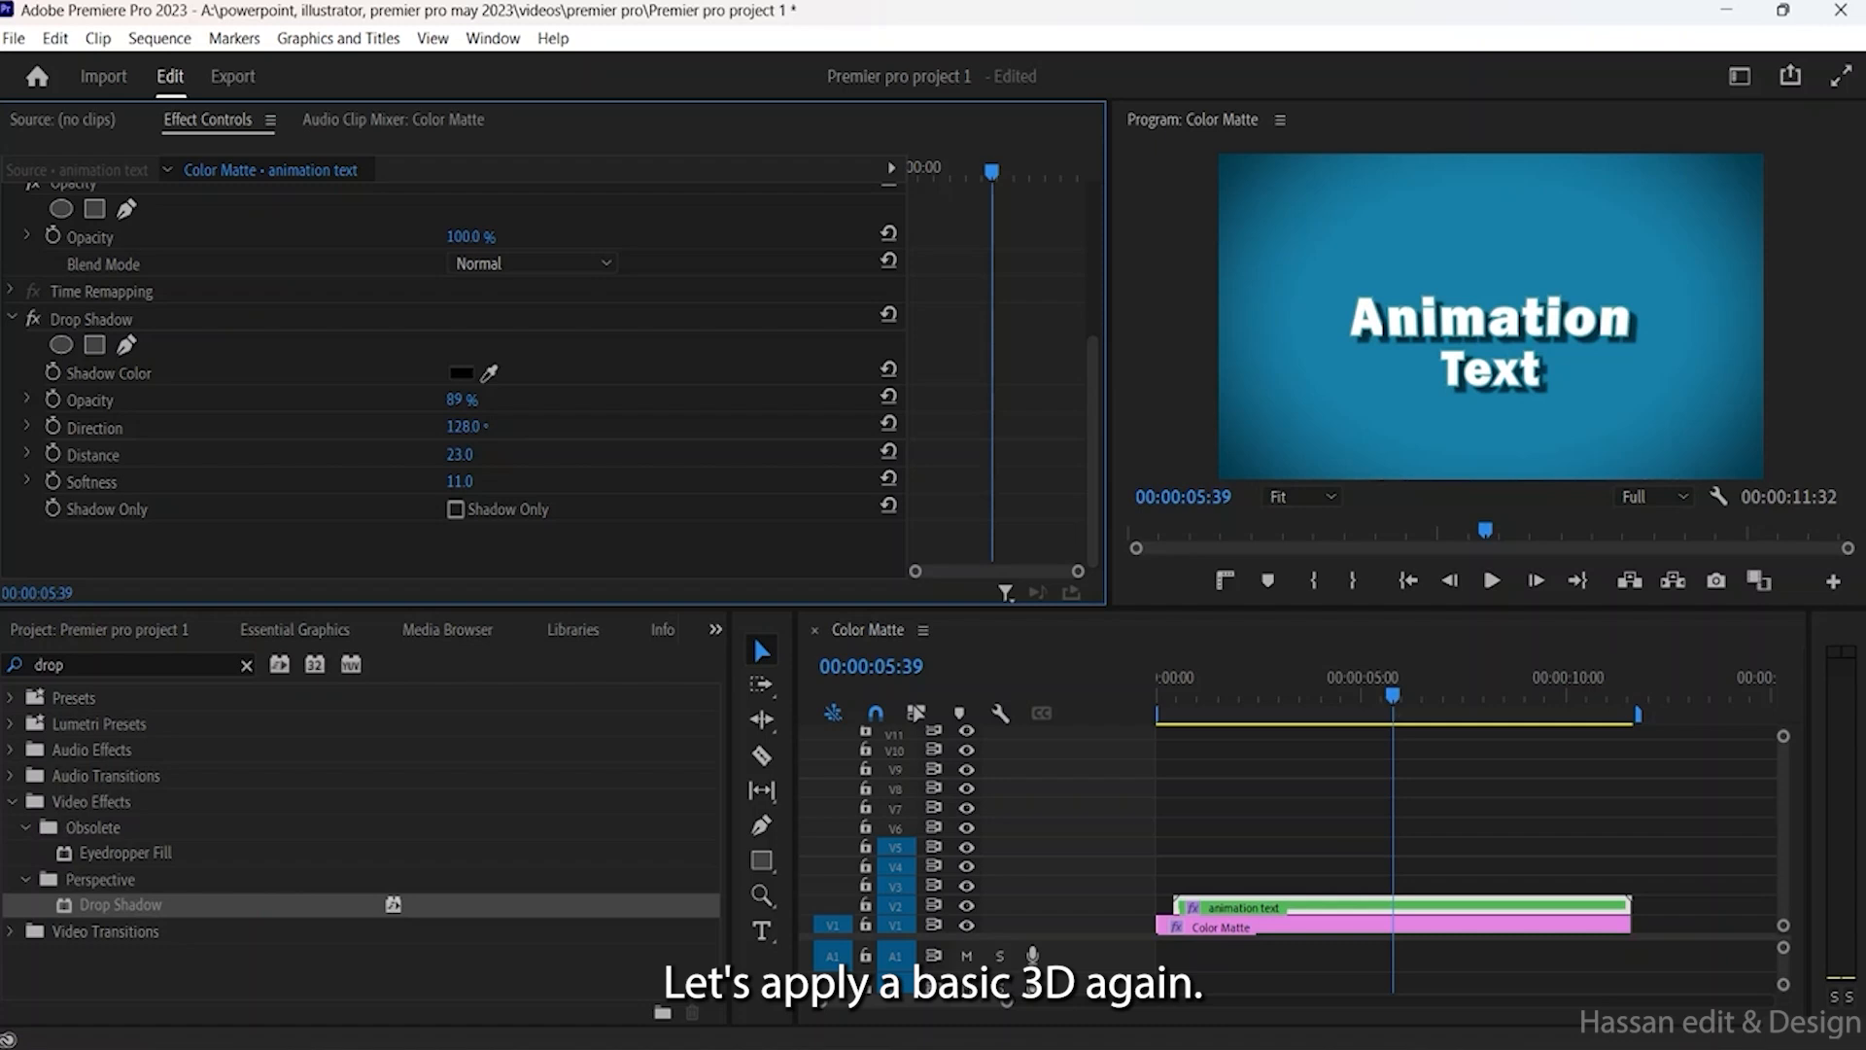
Step: Apply the Basic 3D effect to the animation text clip and start Swivel keyframing at 00:00:05:39
{"action": "left_click", "coordinate": [128, 665]}
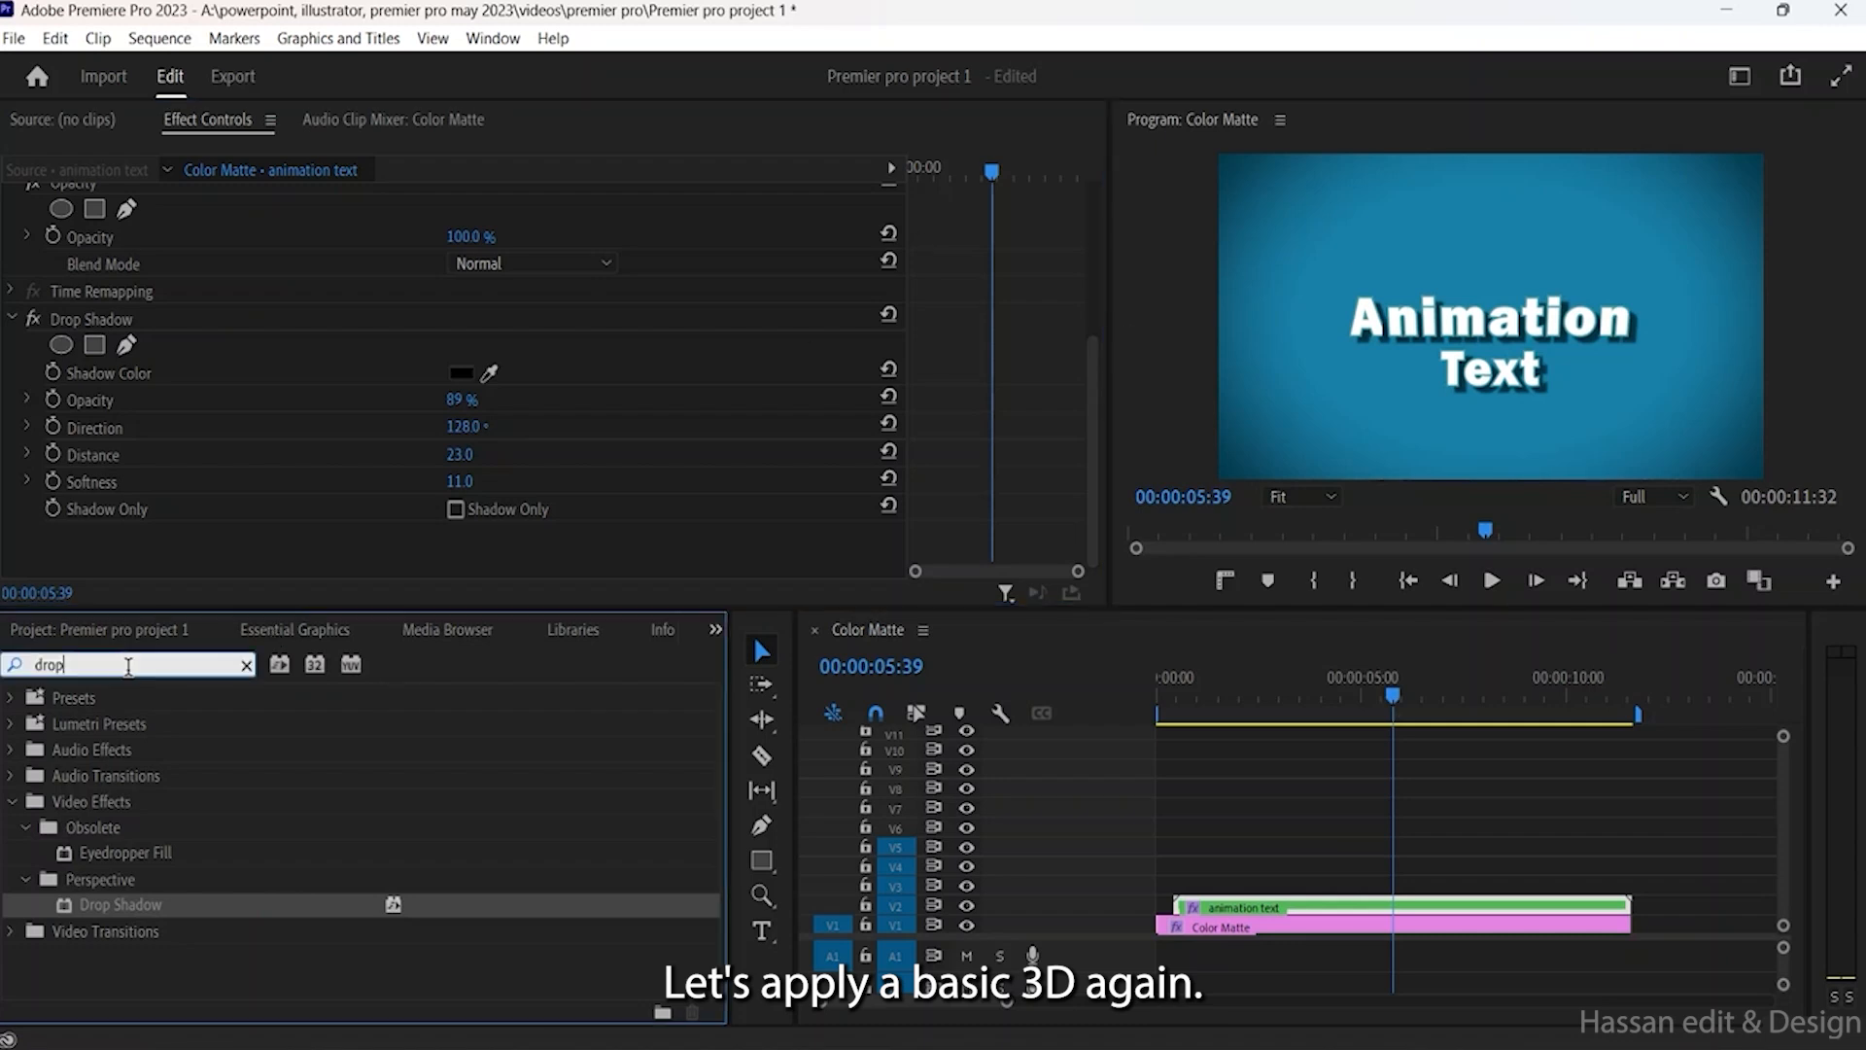
{"action": "double_click", "coordinate": [128, 665]}
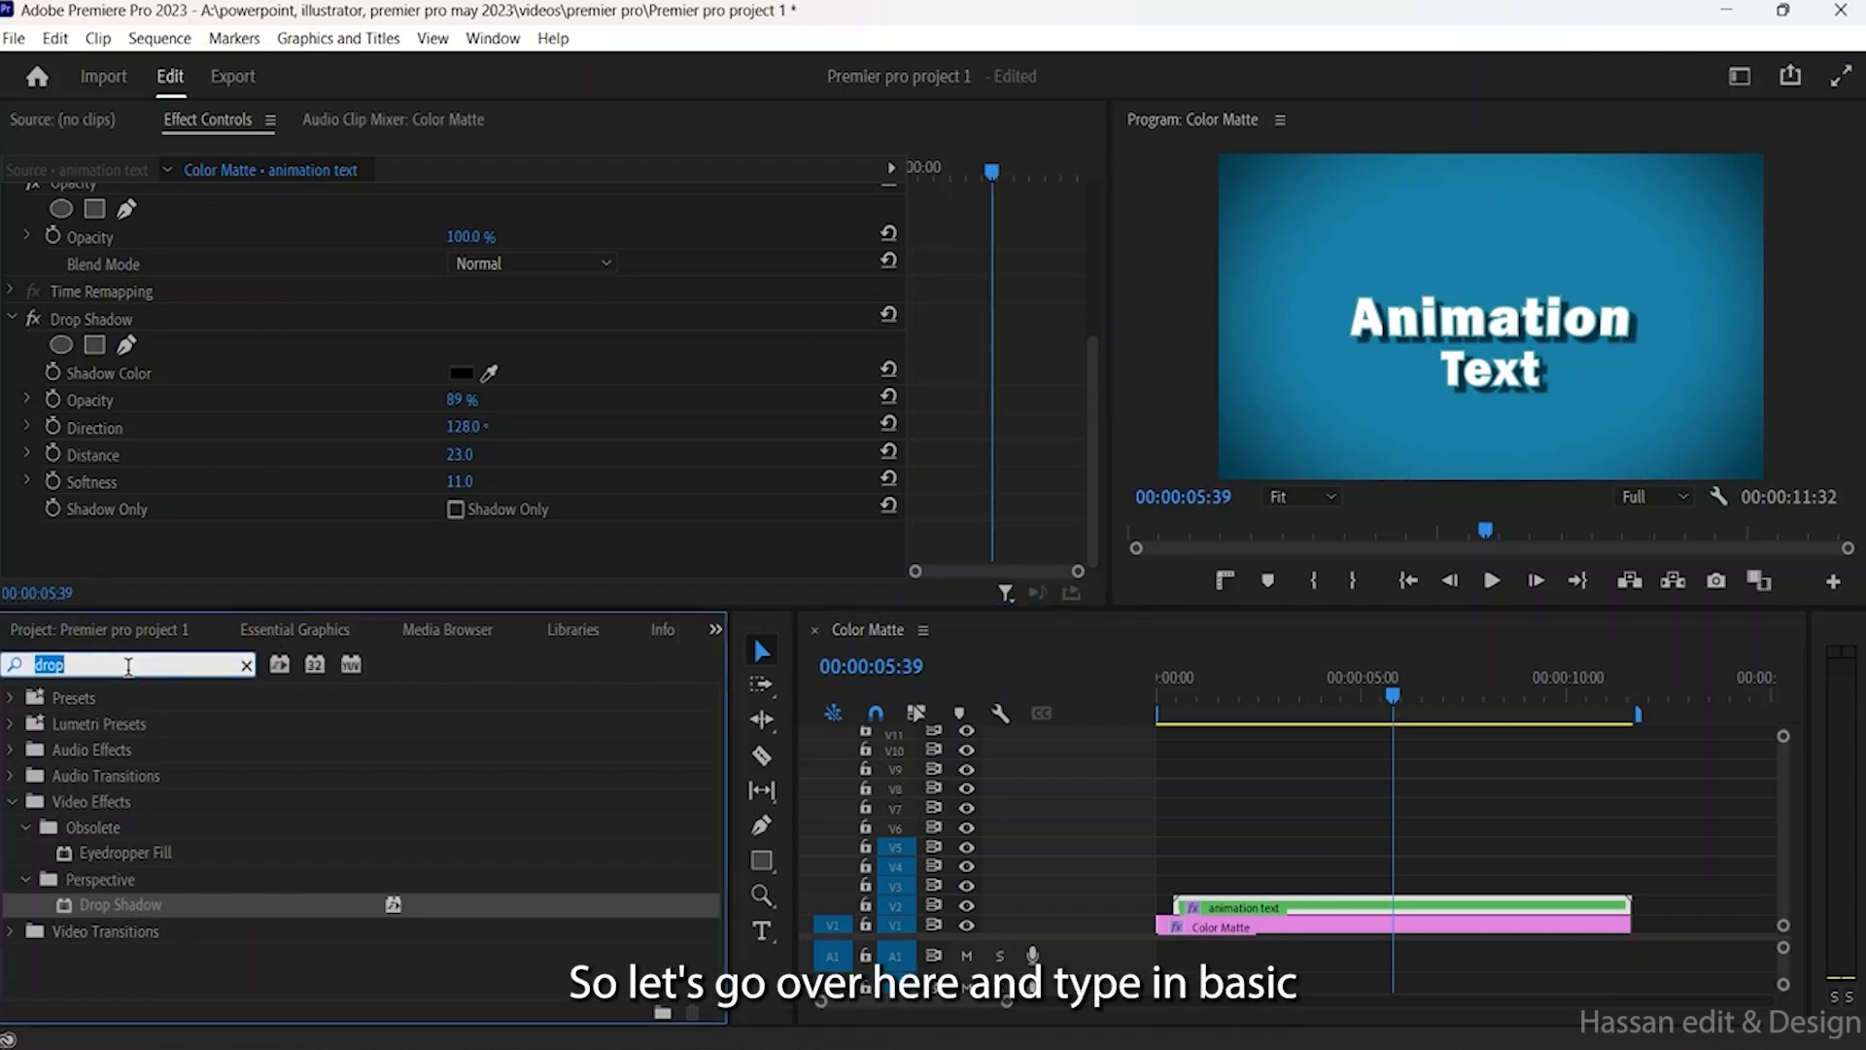
{"action": "type", "text": "basic"}
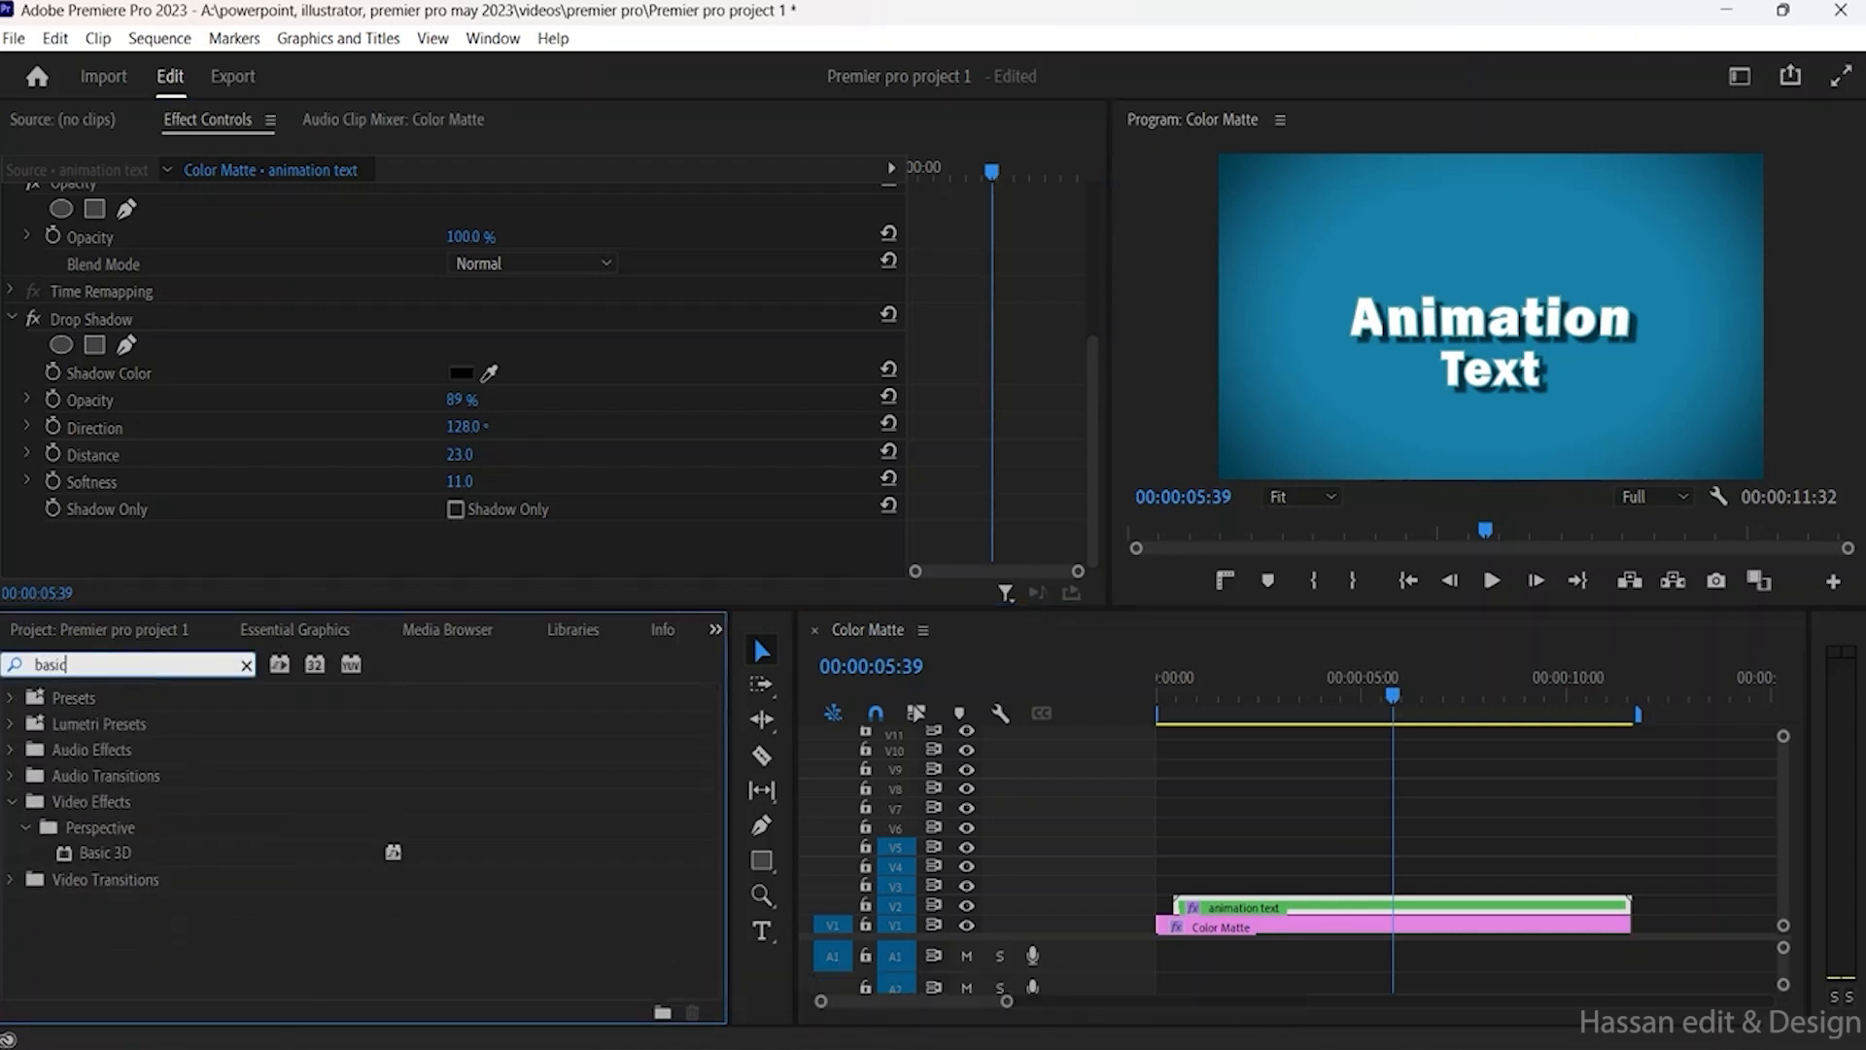
{"action": "left_click_drag", "start_coordinate": [171, 855], "coordinate": [1291, 910]}
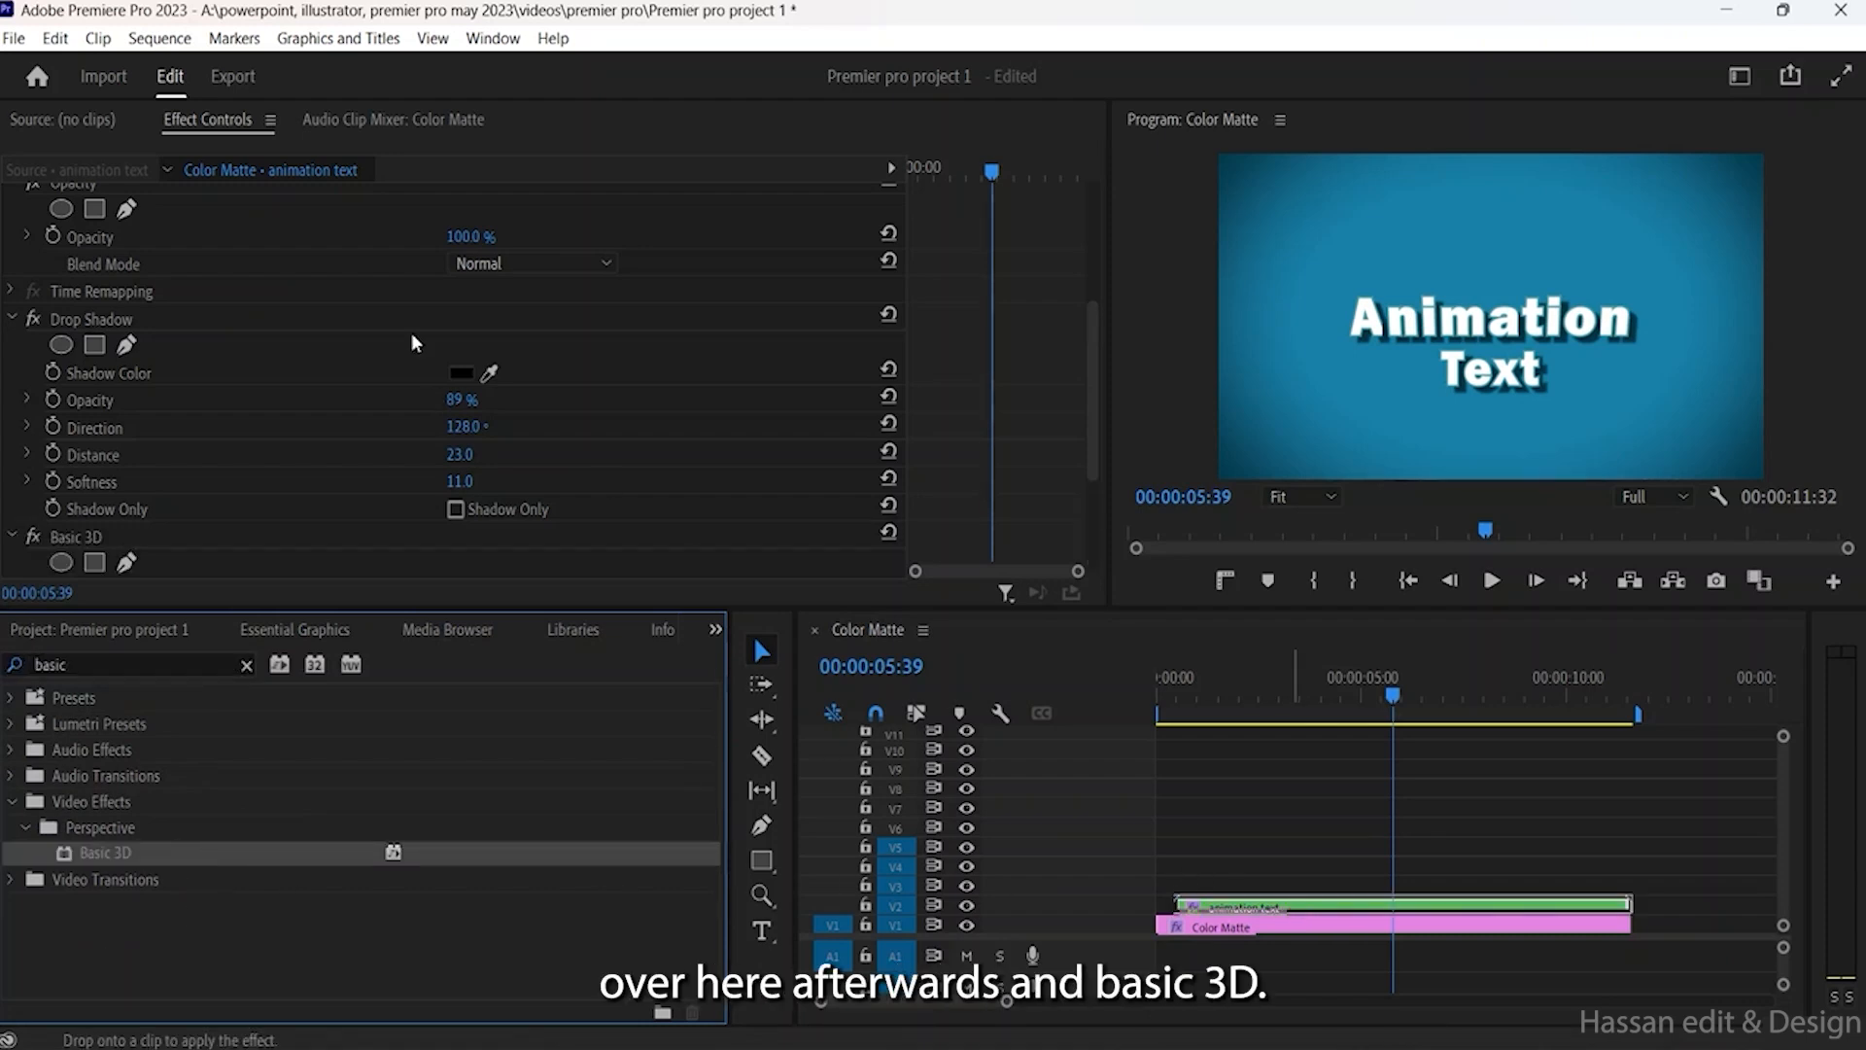
{"action": "scroll", "coordinate": [411, 332], "scroll_direction": "down", "scroll_amount": 4}
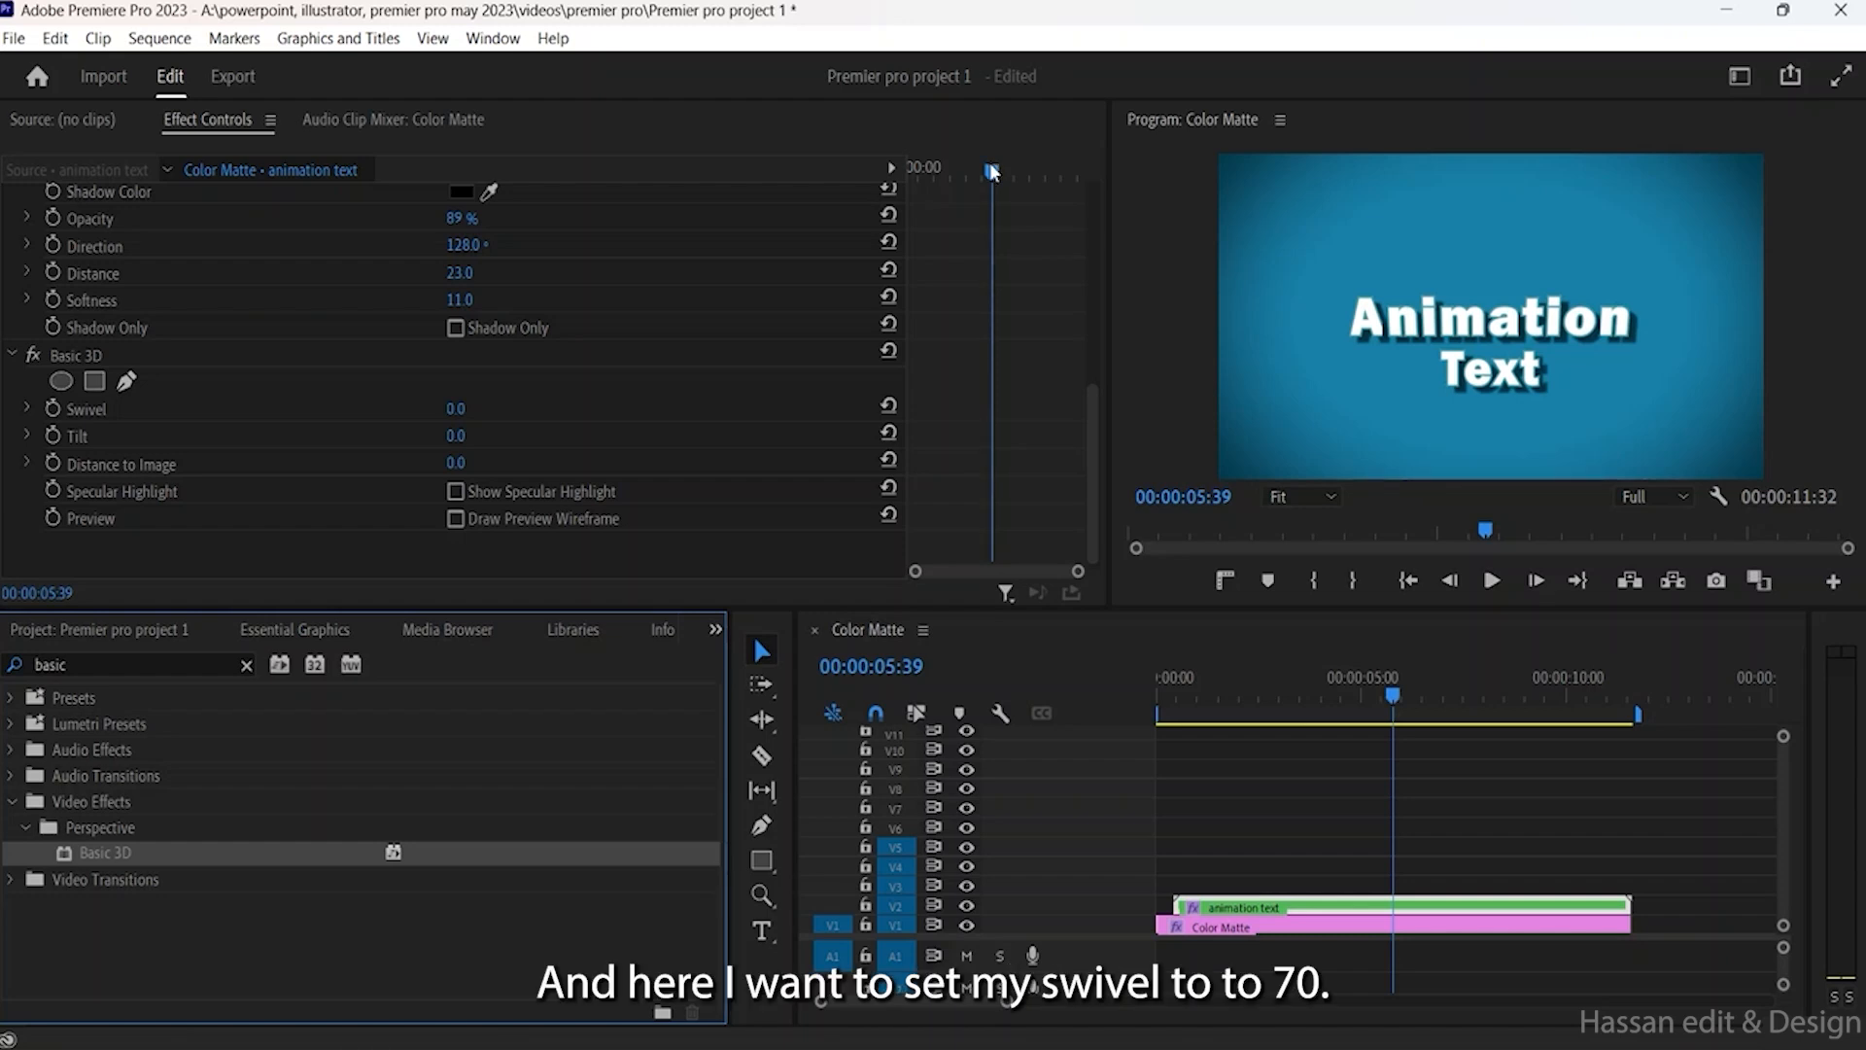
{"action": "left_click", "coordinate": [53, 407]}
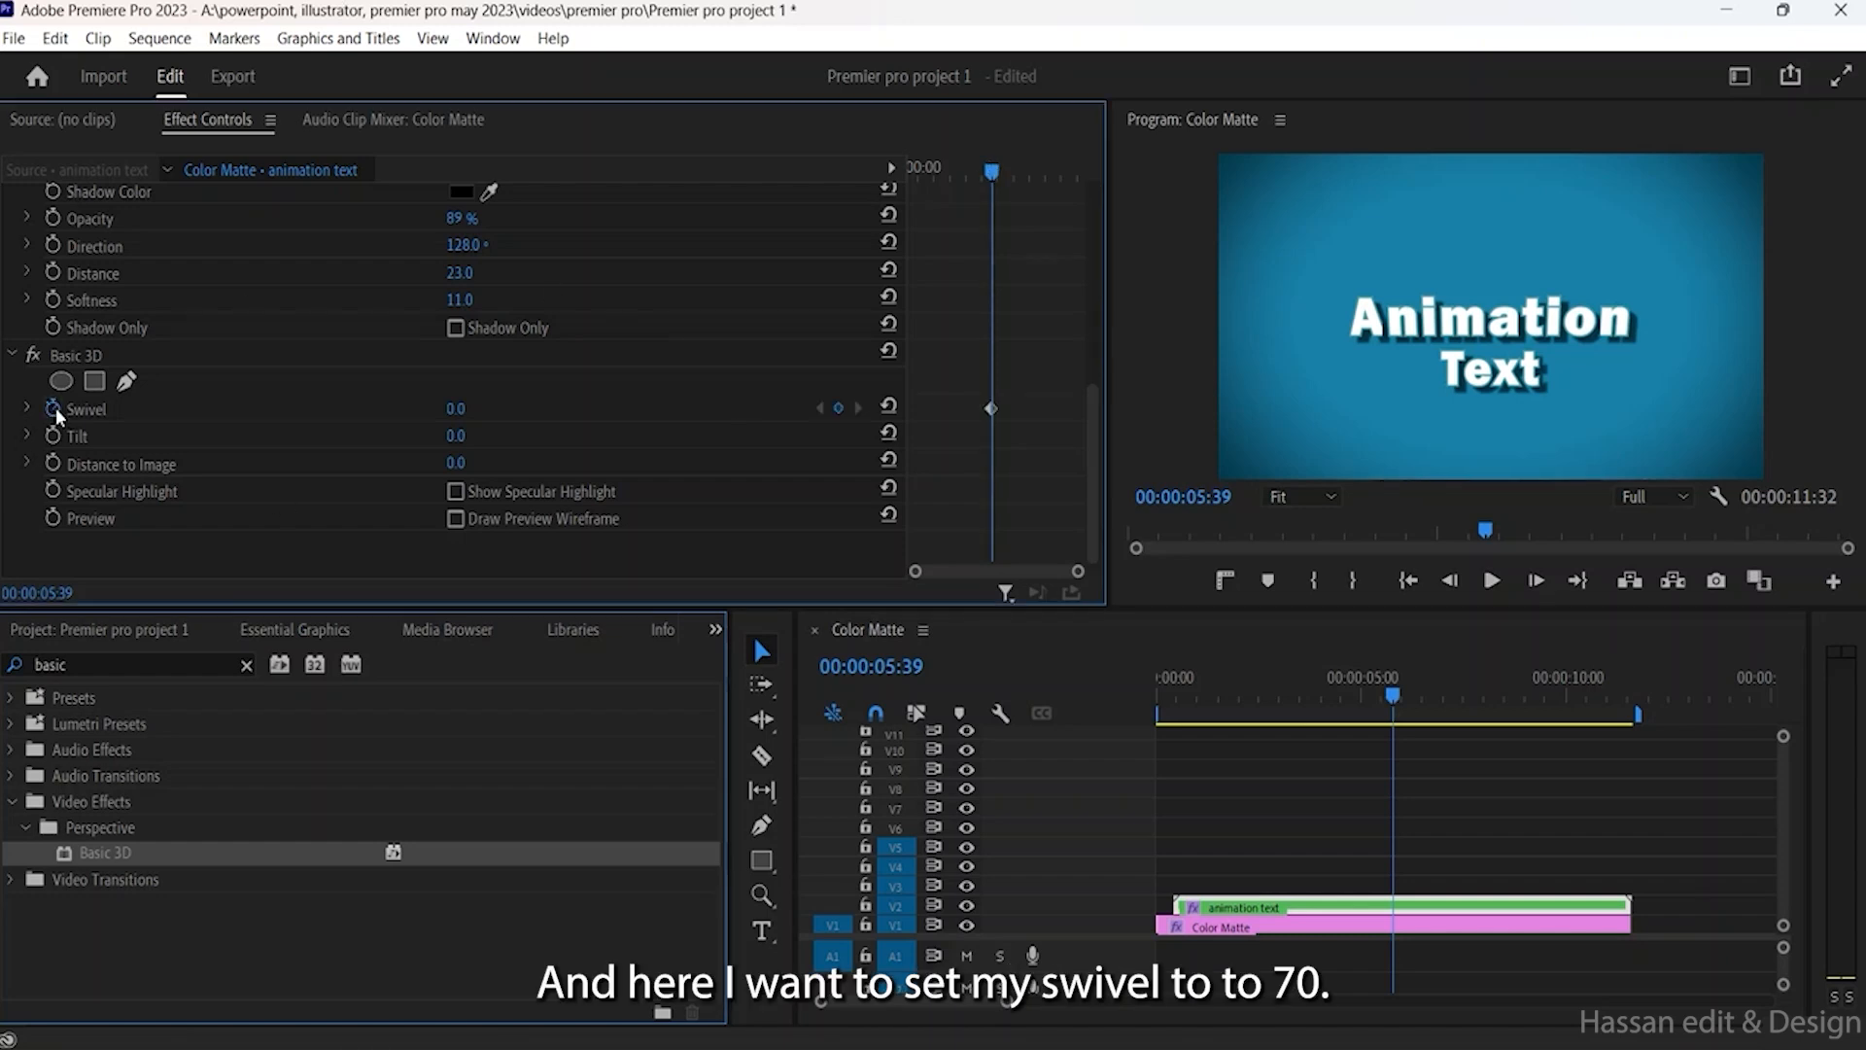
Step: Try a Swivel of 270° on the 00:00:05:39 keyframe, check an earlier frame, and undo the value
{"action": "left_click", "coordinate": [486, 408]}
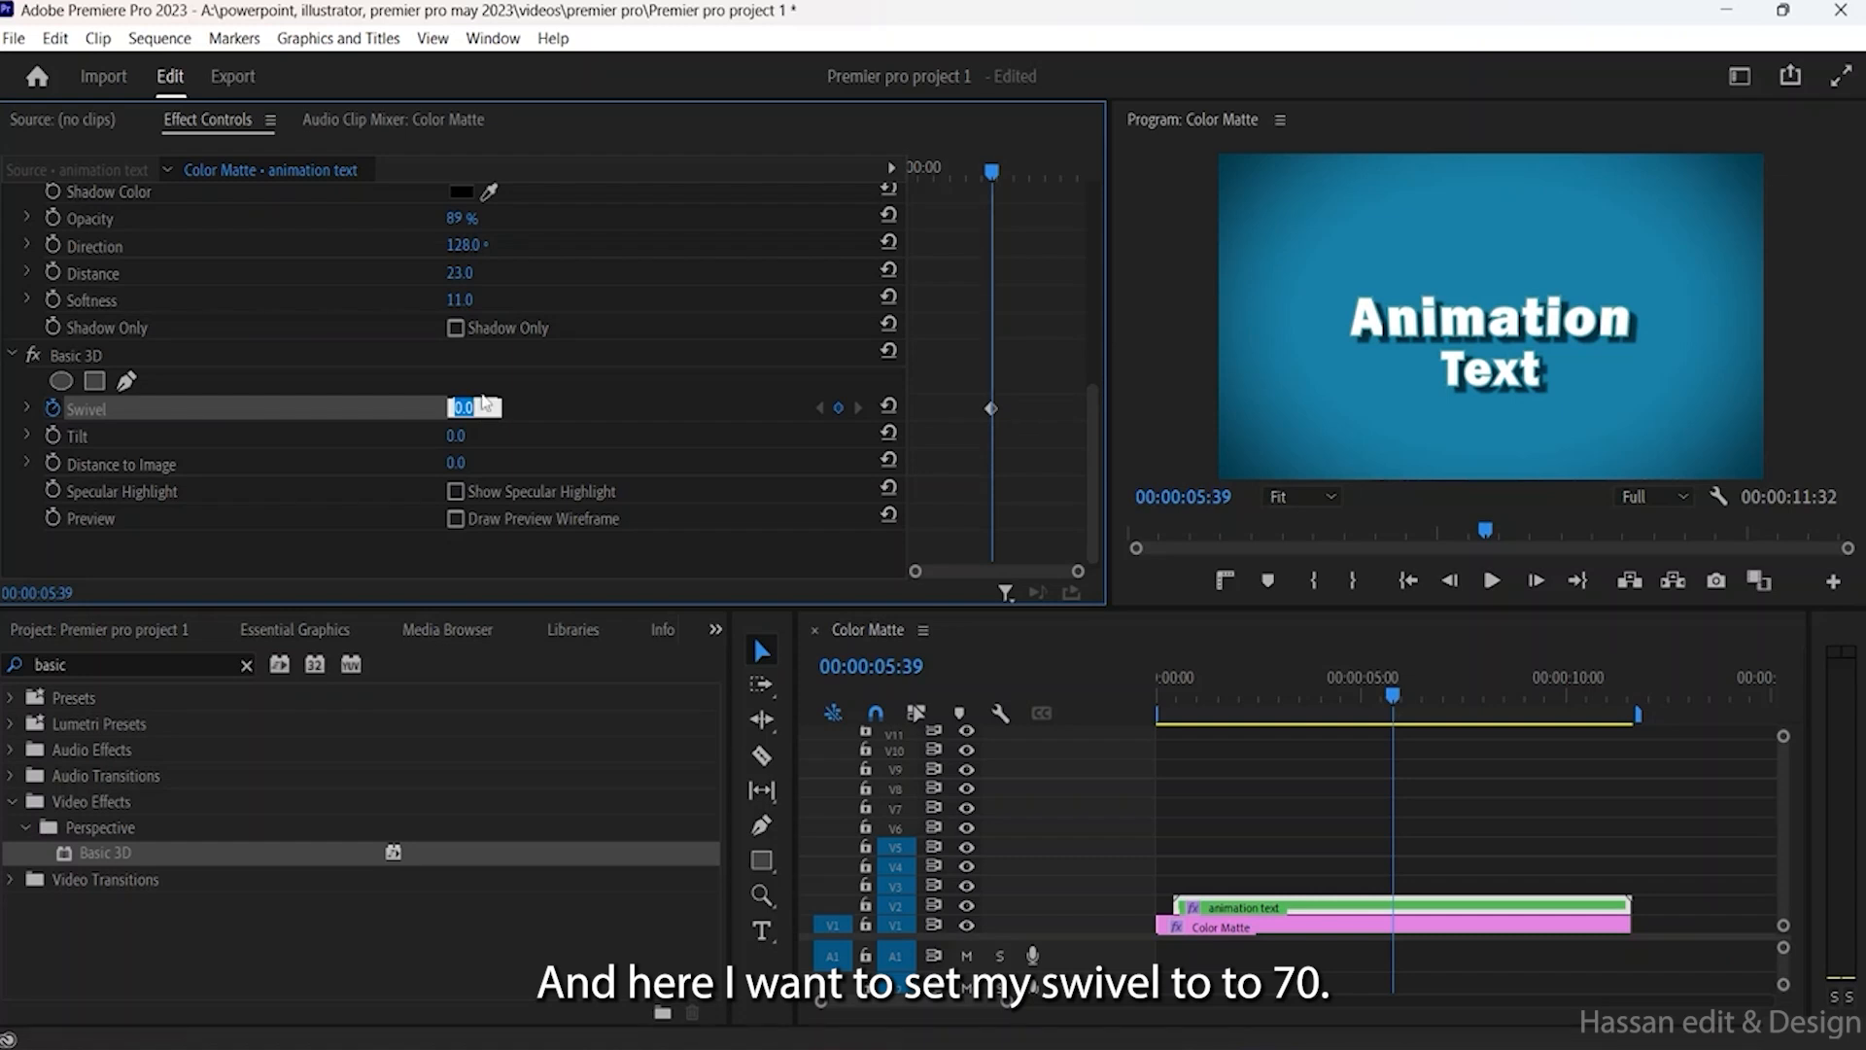
{"action": "type", "text": "2"}
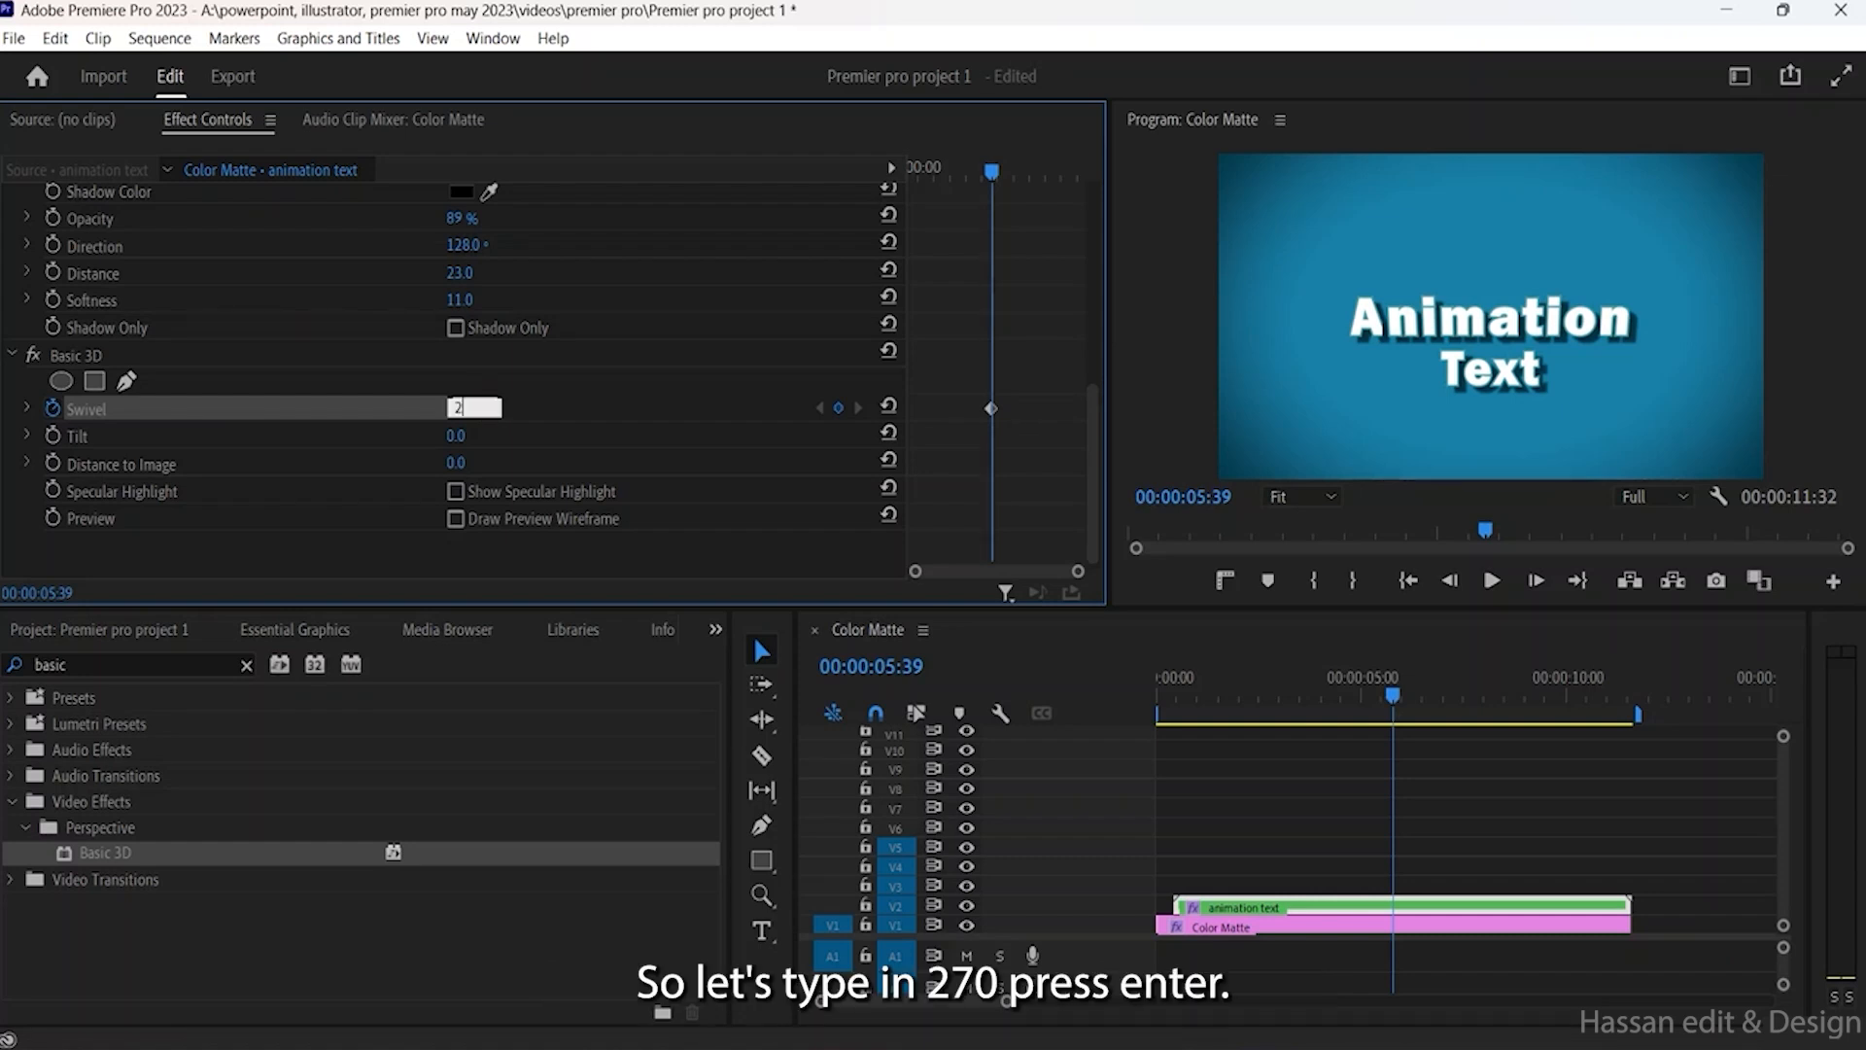
{"action": "type", "text": "70"}
{"action": "key", "text": "Return"}
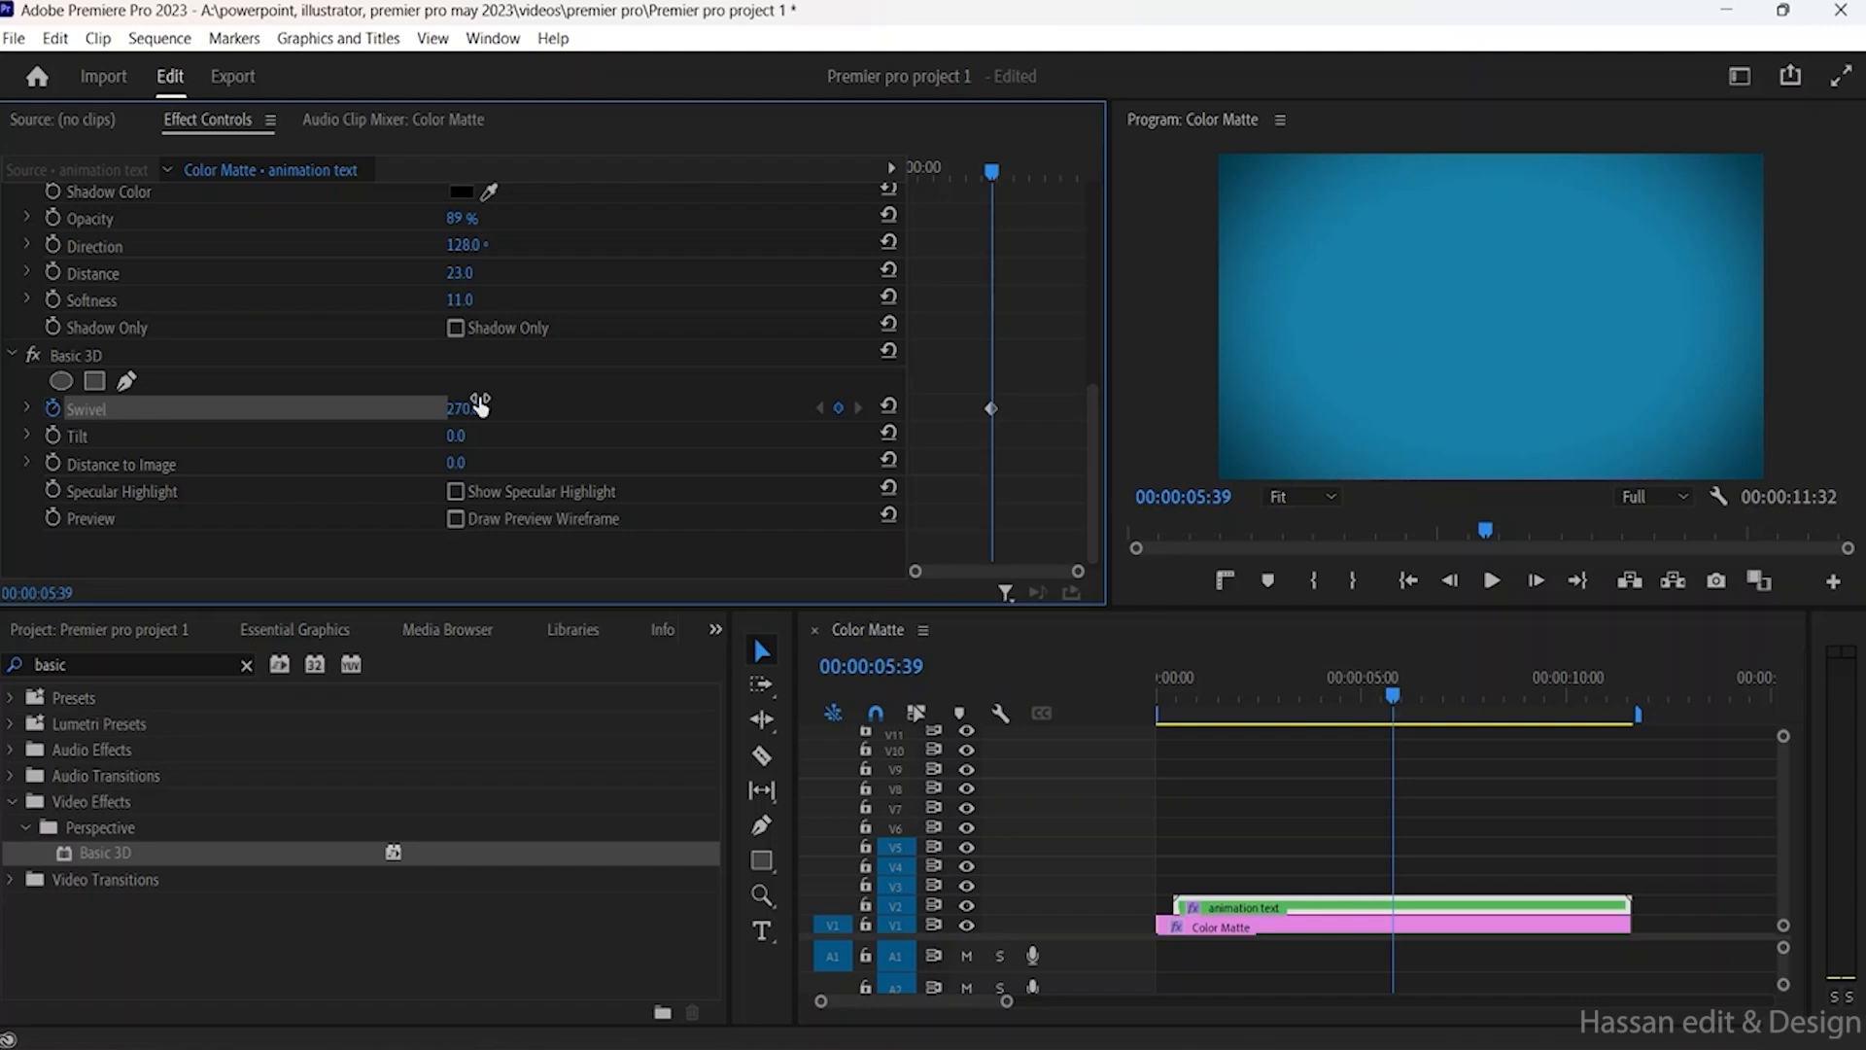
{"action": "left_click_drag", "start_coordinate": [1394, 693], "coordinate": [1351, 704]}
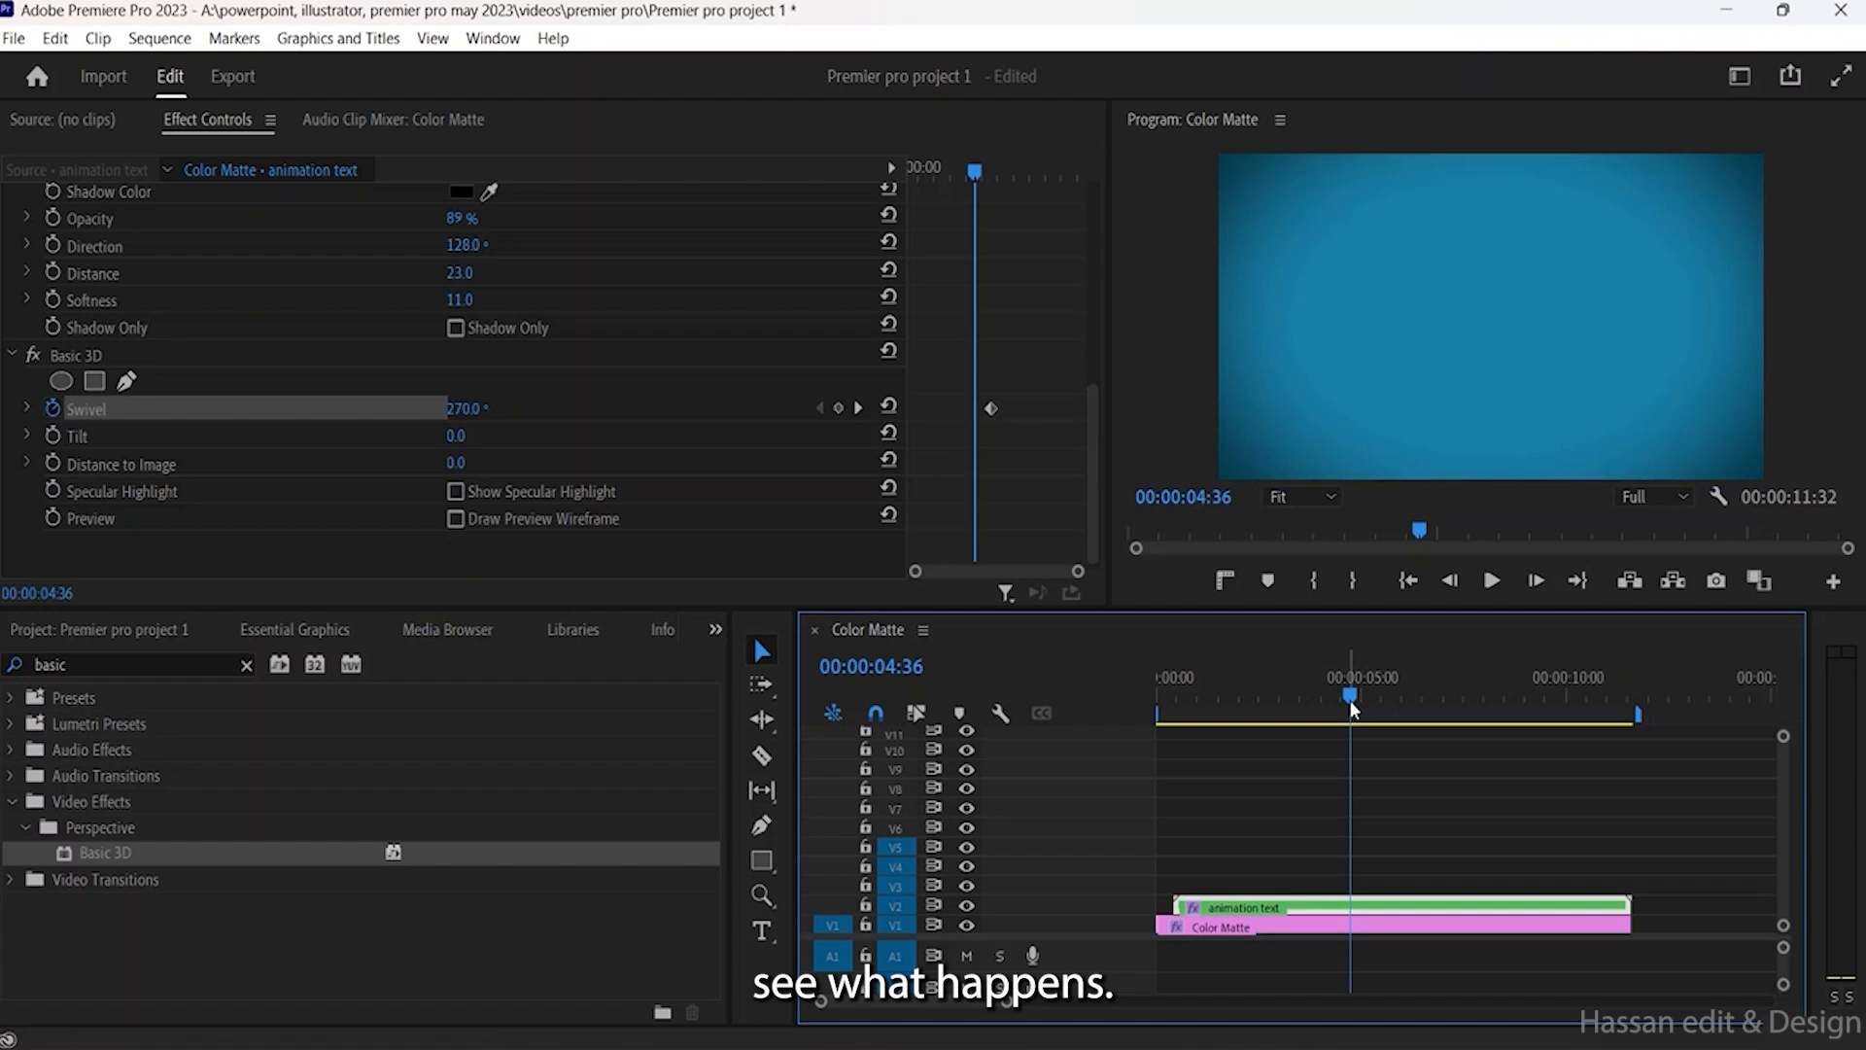
{"action": "key", "text": "ctrl+z"}
Step: Try a Swivel of 270° on the animation text clip at 00:00:05:44
{"action": "left_click_drag", "start_coordinate": [1350, 692], "coordinate": [1397, 702]}
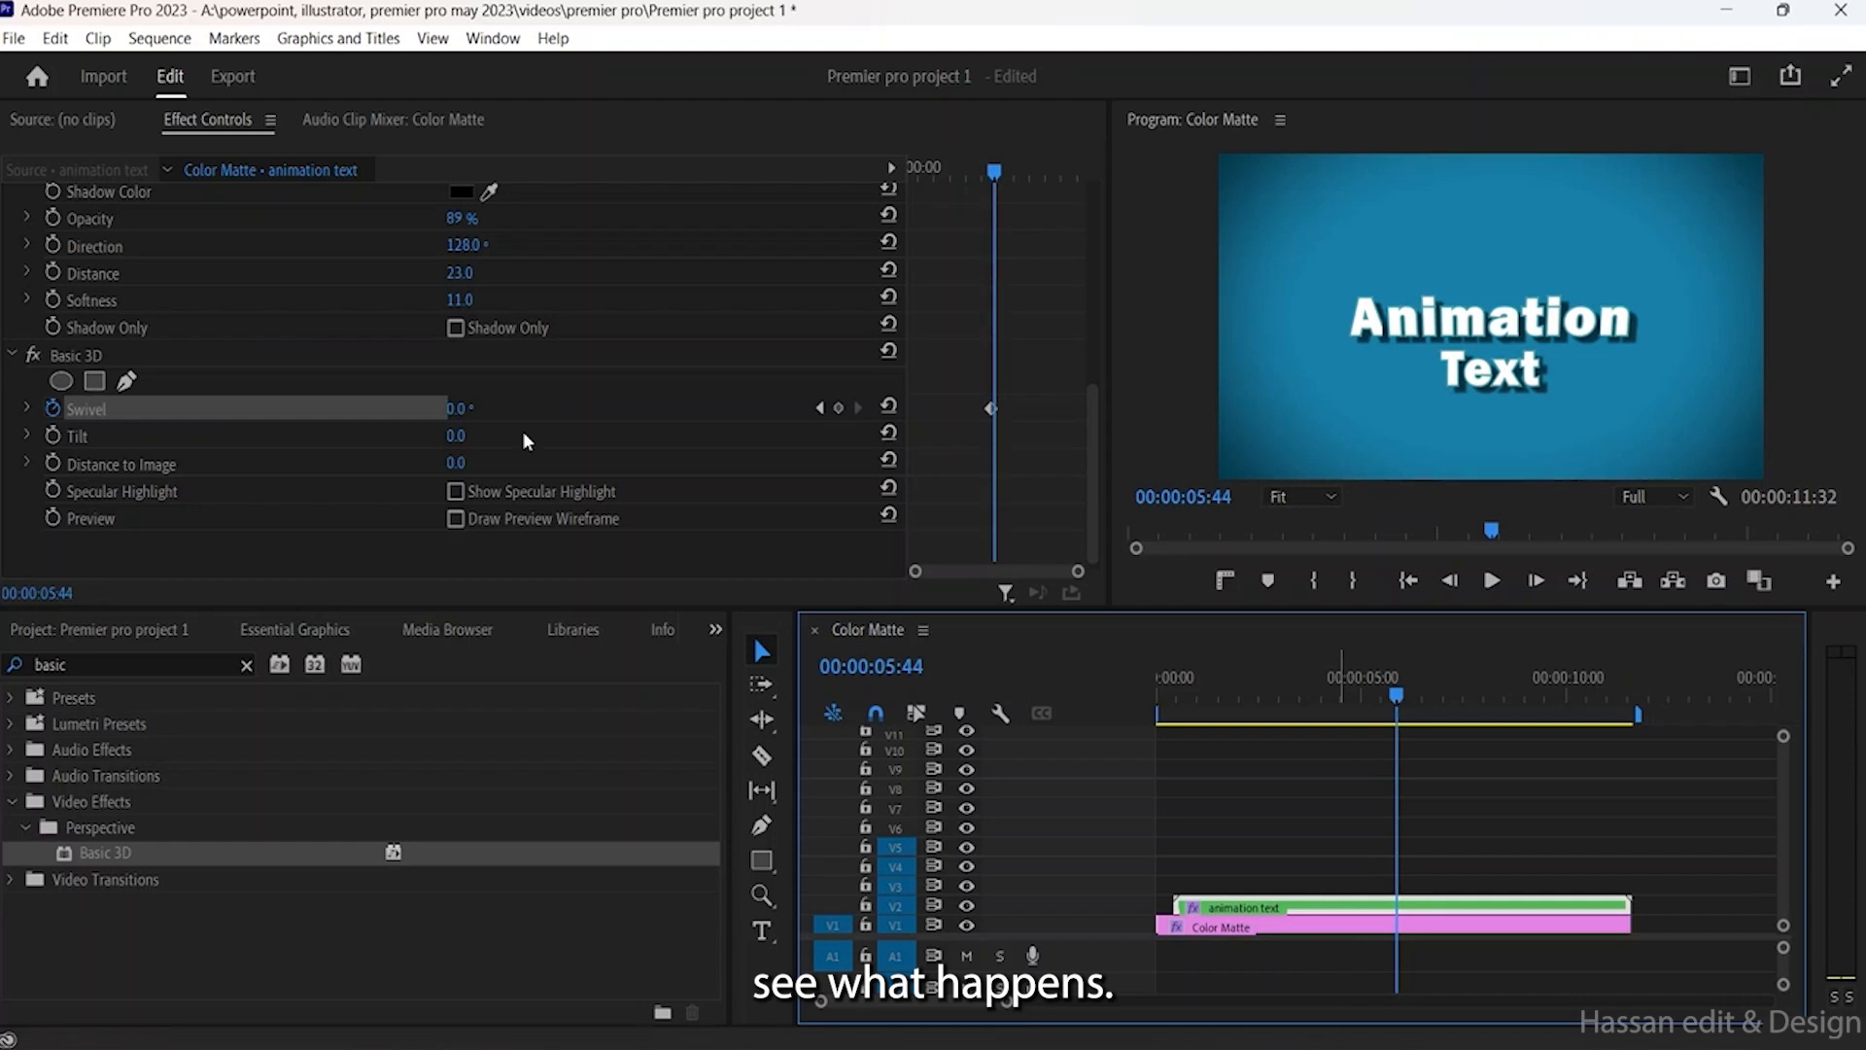
{"action": "left_click", "coordinate": [483, 409]}
{"action": "type", "text": "2"}
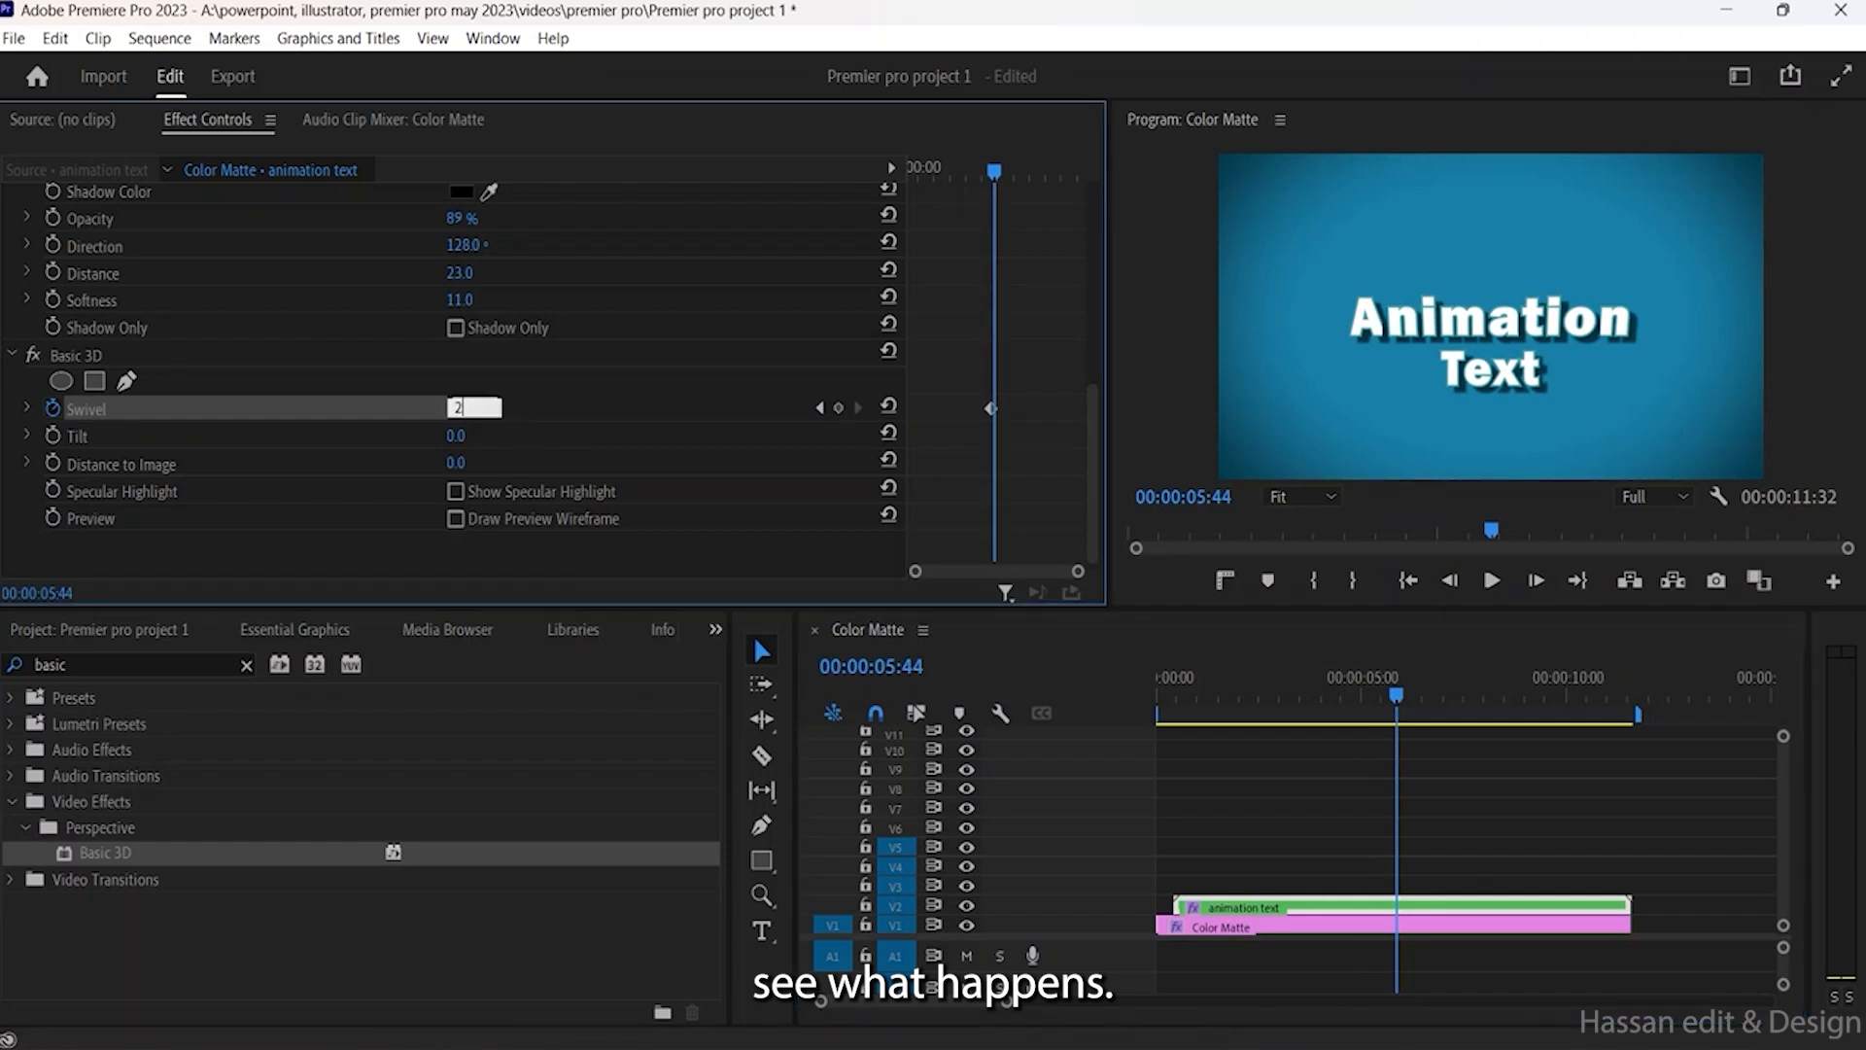
{"action": "type", "text": "70"}
{"action": "key", "text": "Return"}
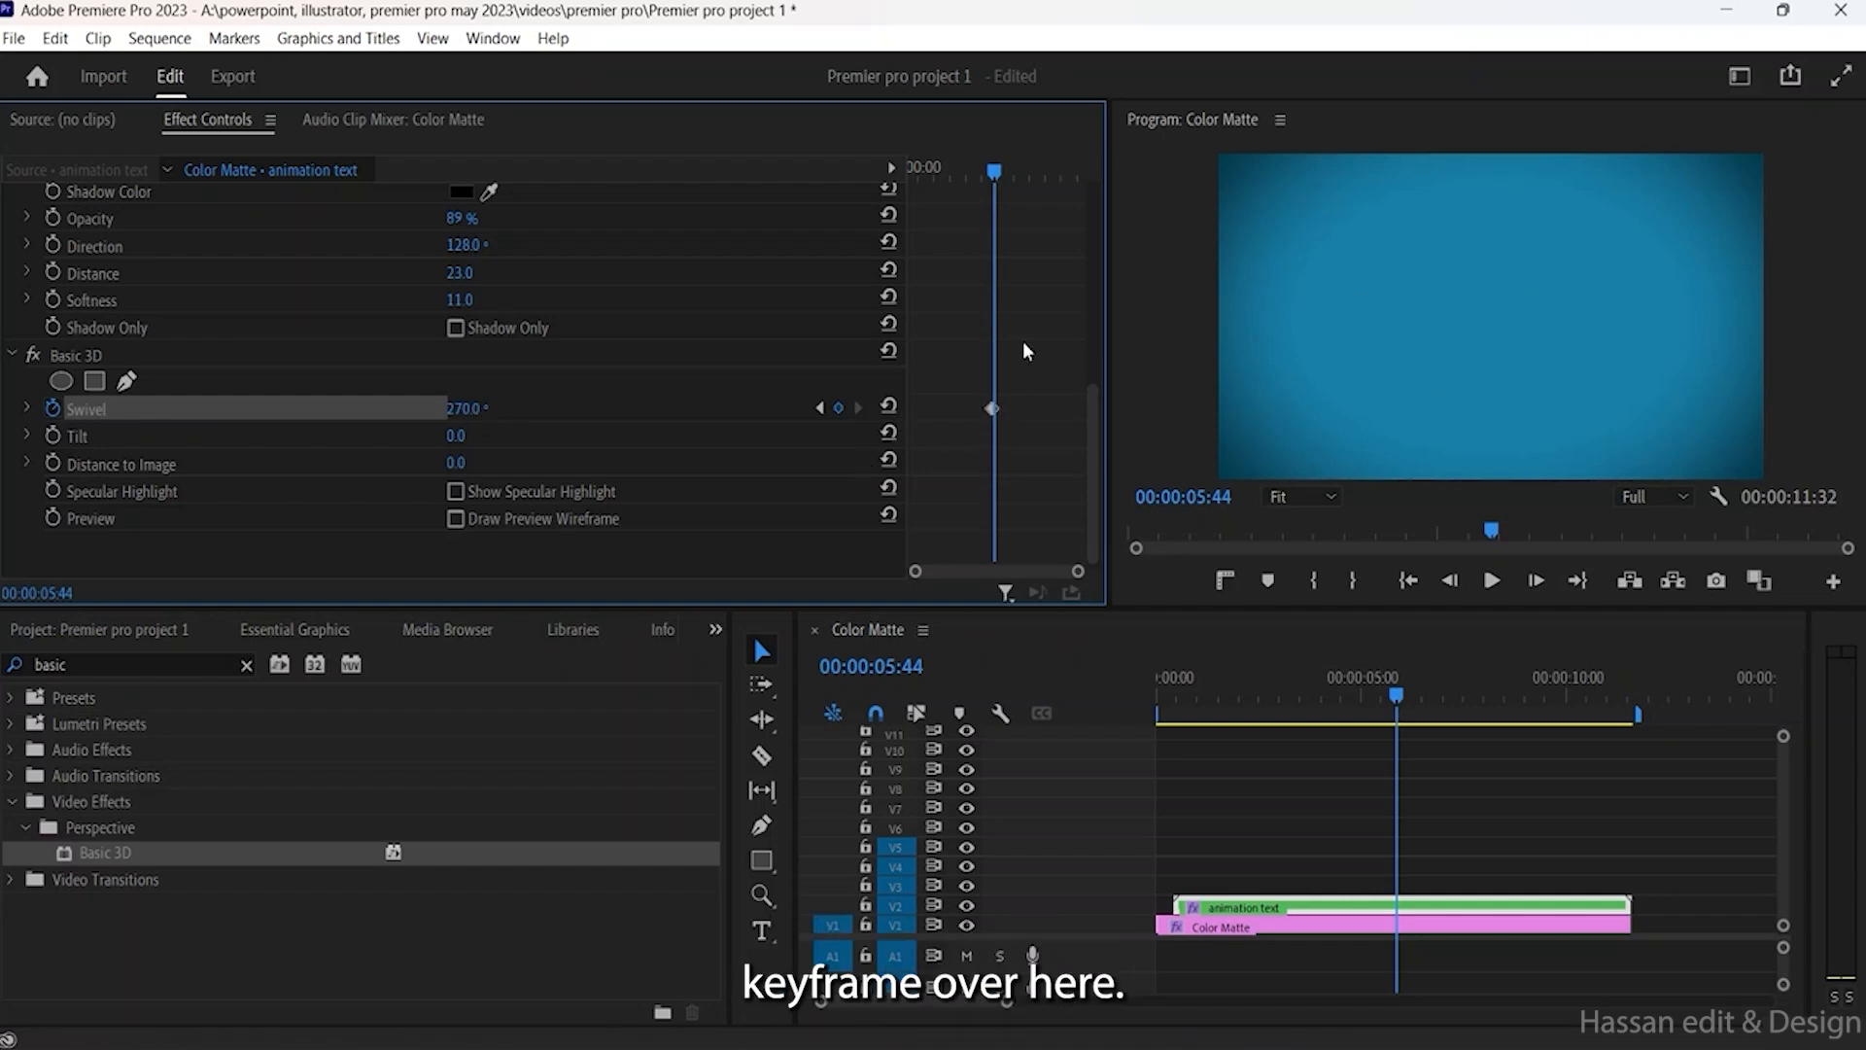
Step: Delete the 270° Swivel keyframe and move the remaining 0° keyframe to about 00:00:06:25
{"action": "left_click_drag", "start_coordinate": [1005, 177], "coordinate": [1041, 177]}
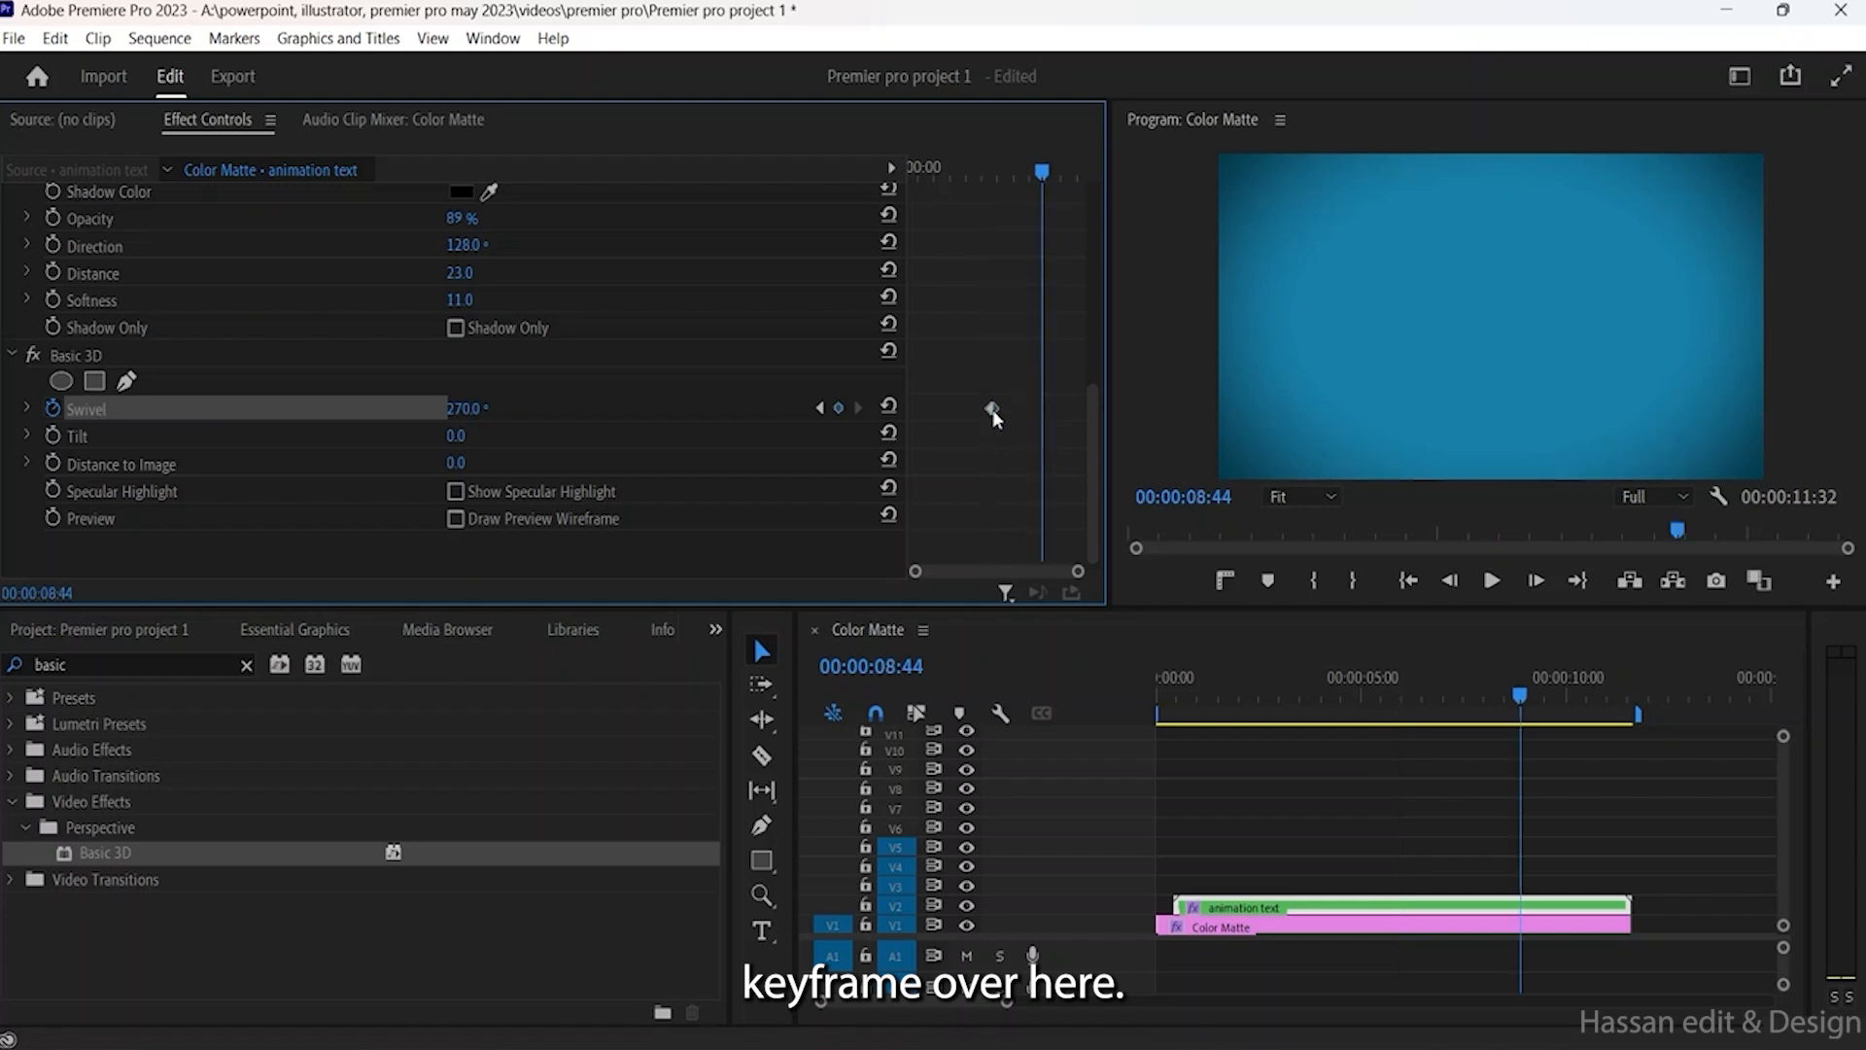
{"action": "left_click_drag", "start_coordinate": [994, 410], "coordinate": [971, 408]}
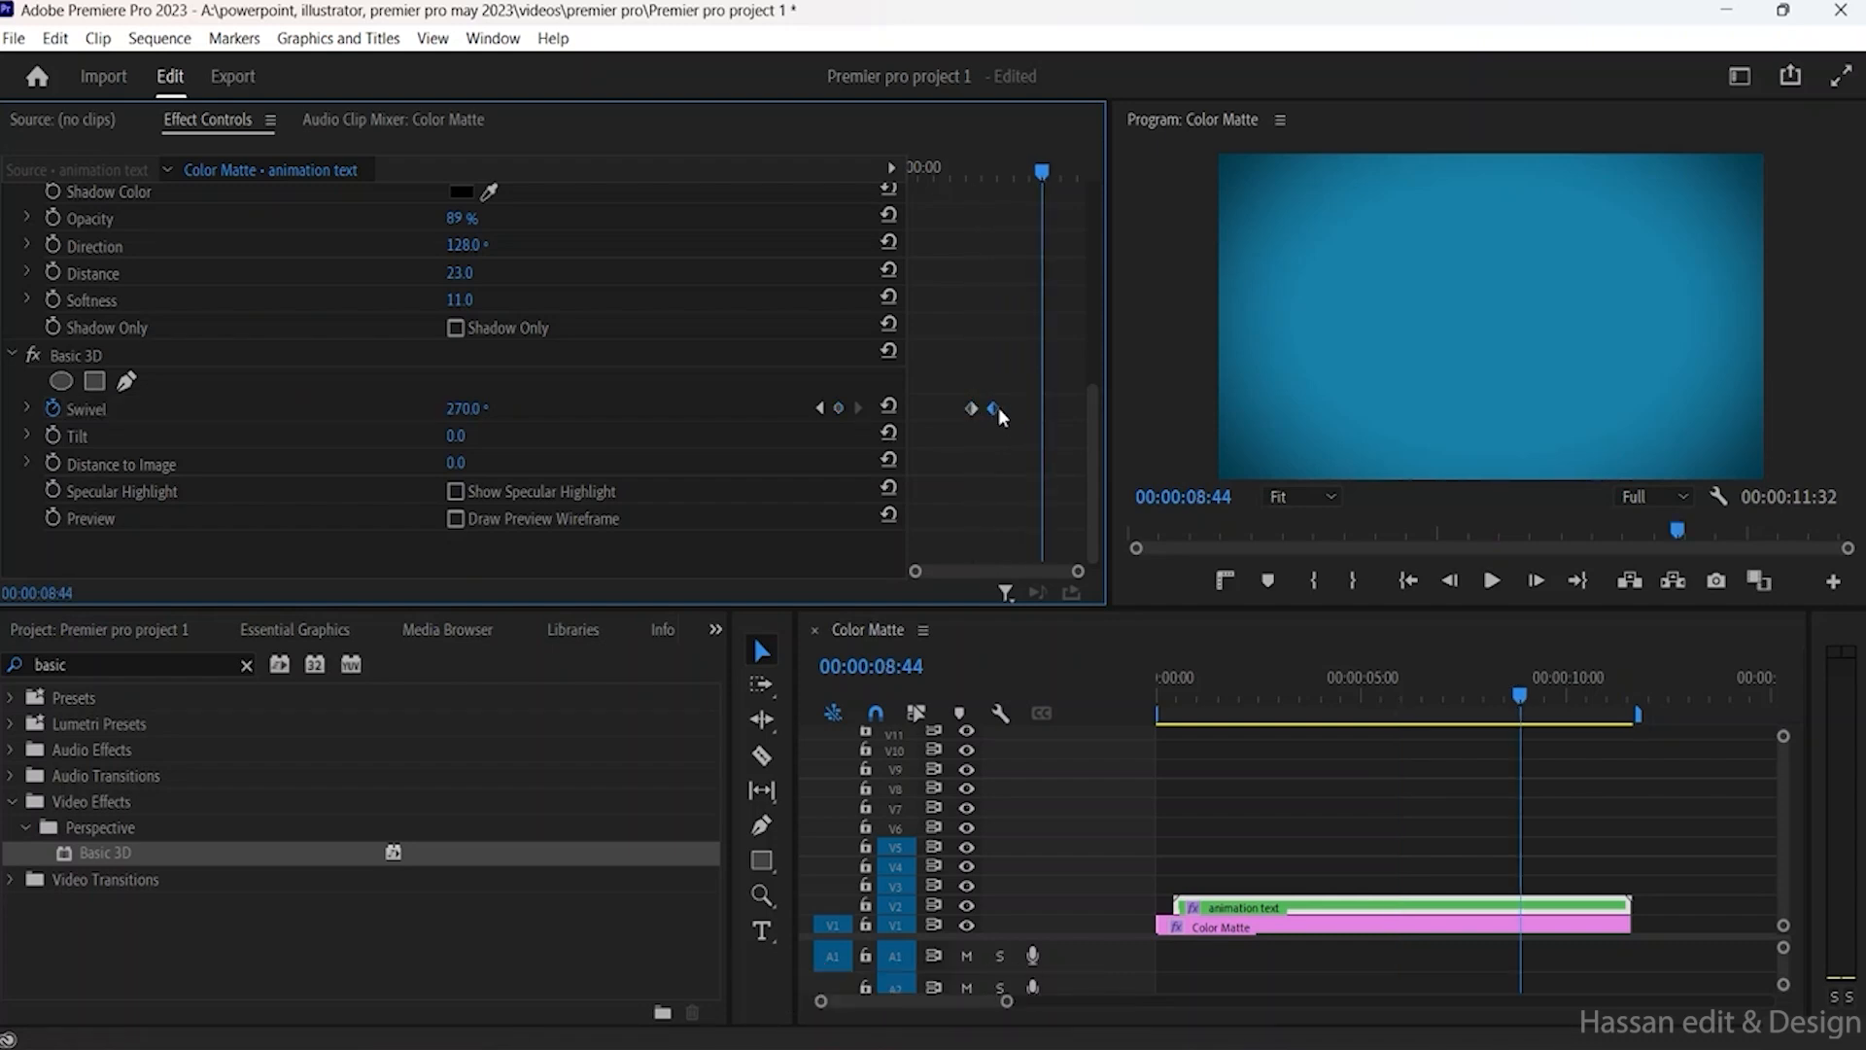
{"action": "key", "text": "Delete"}
{"action": "left_click_drag", "start_coordinate": [971, 408], "coordinate": [1003, 410]}
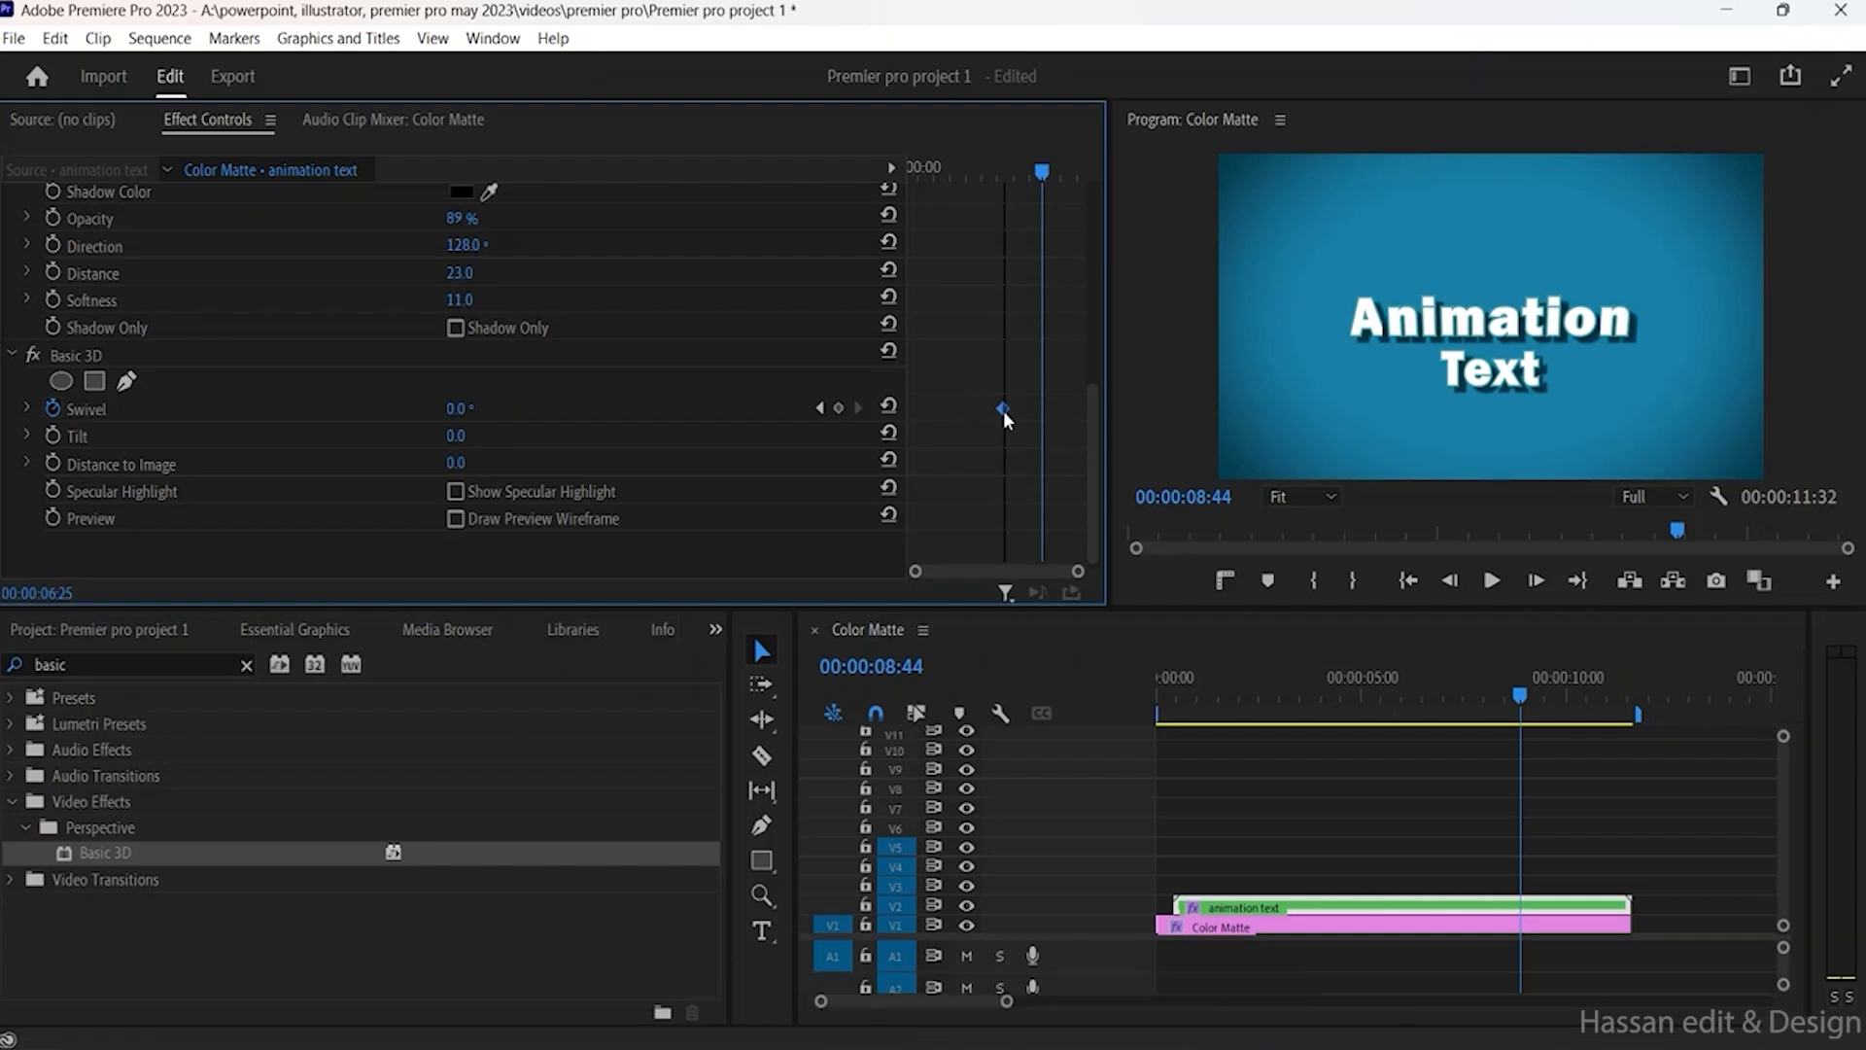
Step: Add a Swivel keyframe of 270° at 00:00:06:17 on the animation text clip
{"action": "left_click_drag", "start_coordinate": [1042, 171], "coordinate": [1001, 171]}
{"action": "left_click", "coordinate": [470, 408]}
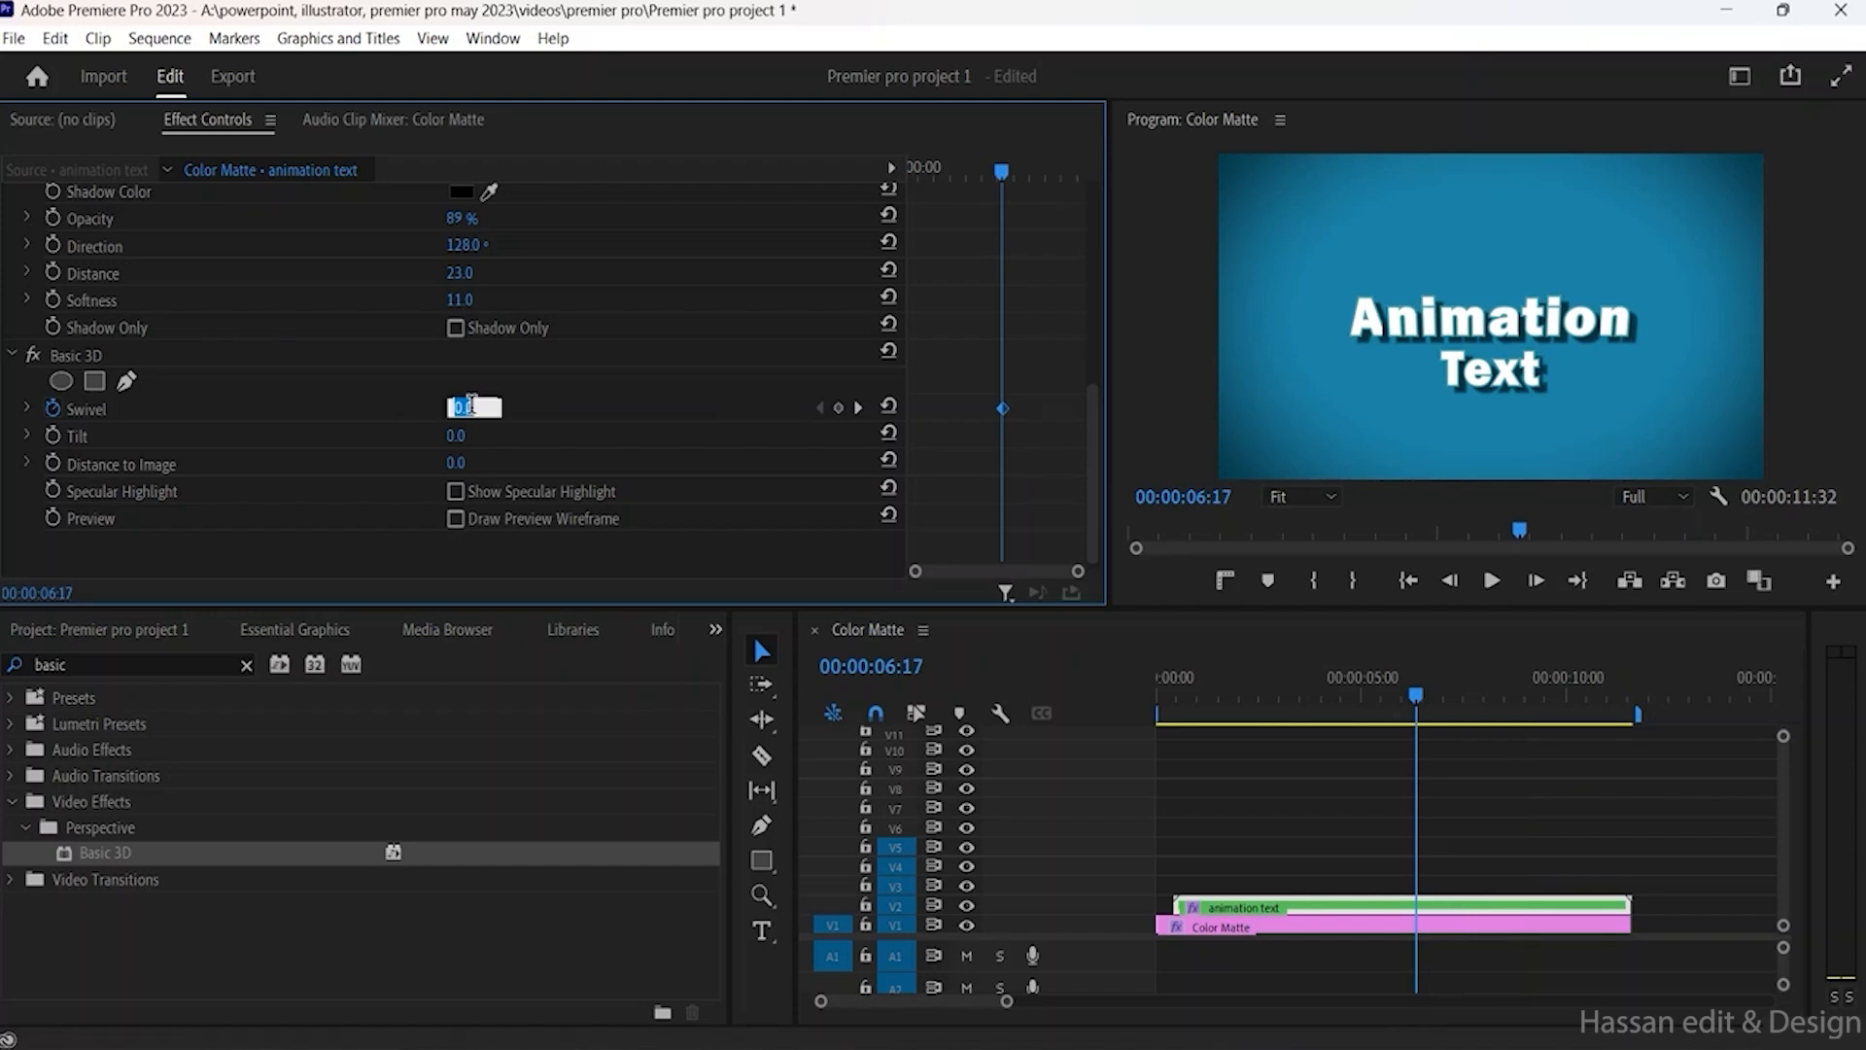
{"action": "type", "text": "270"}
{"action": "key", "text": "Return"}
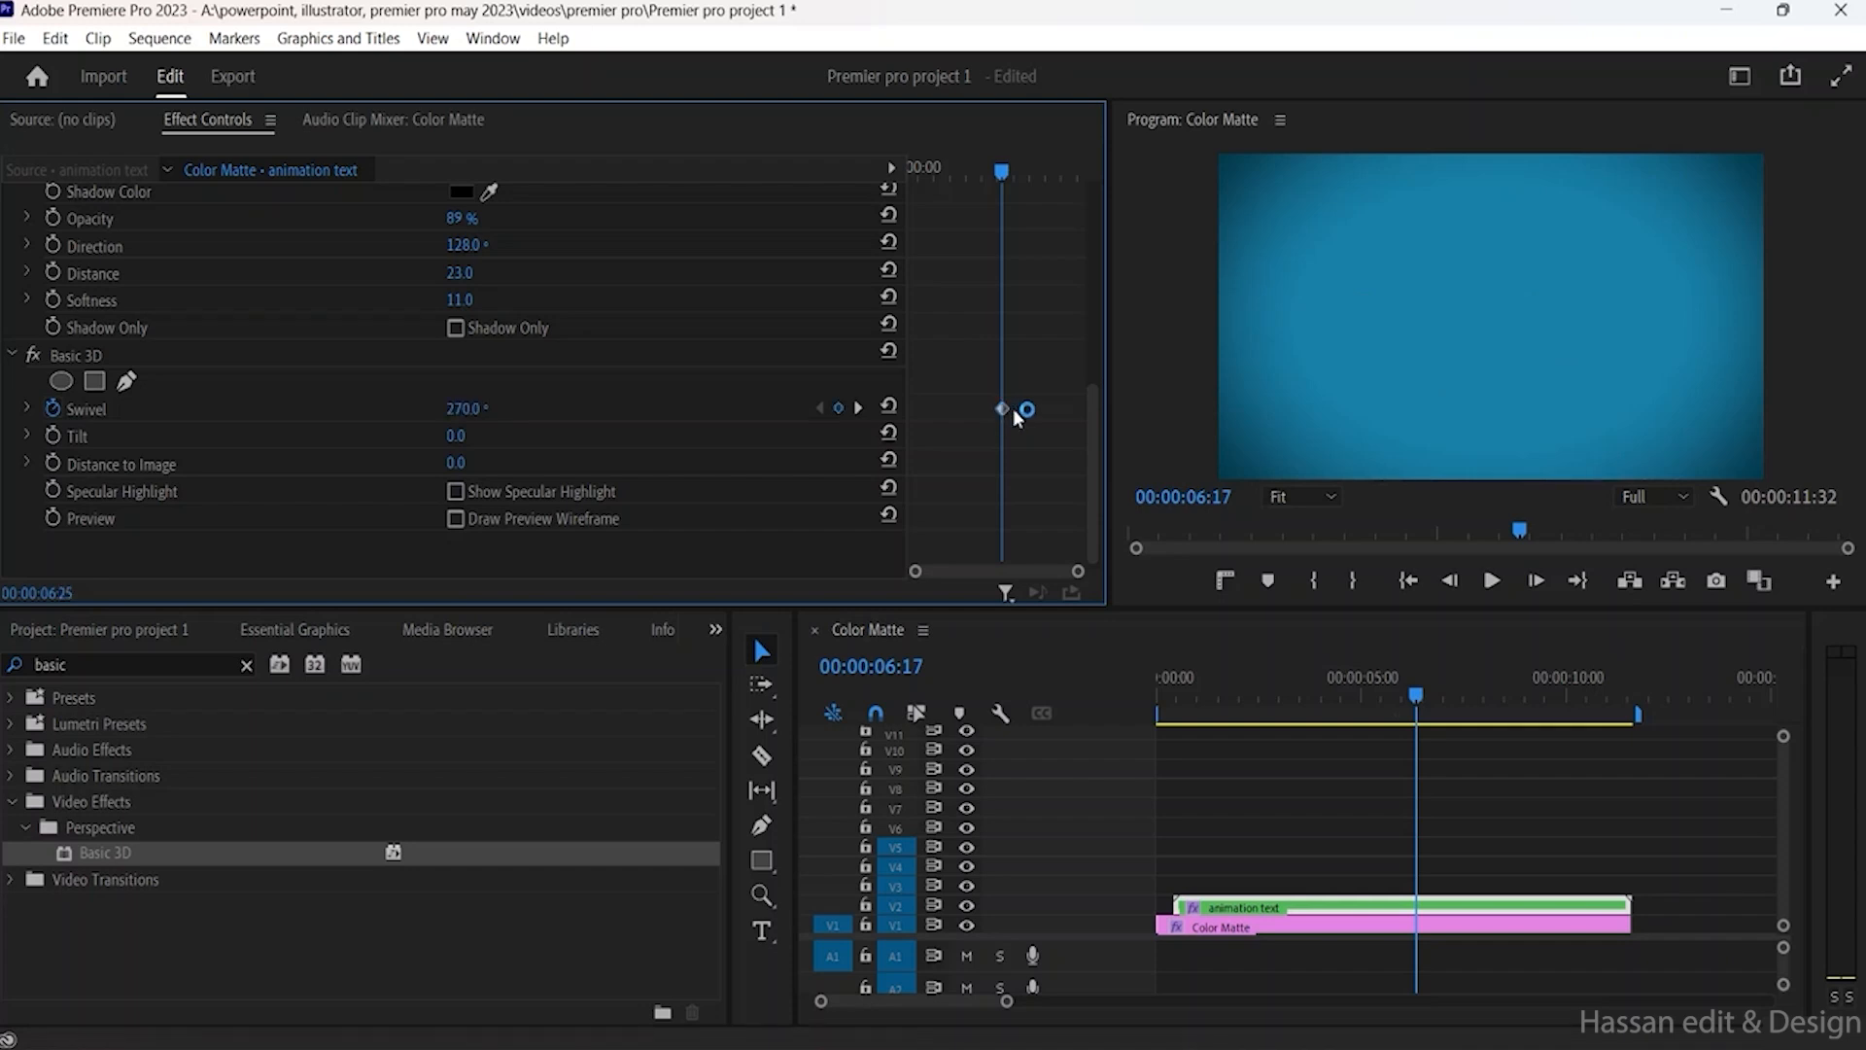
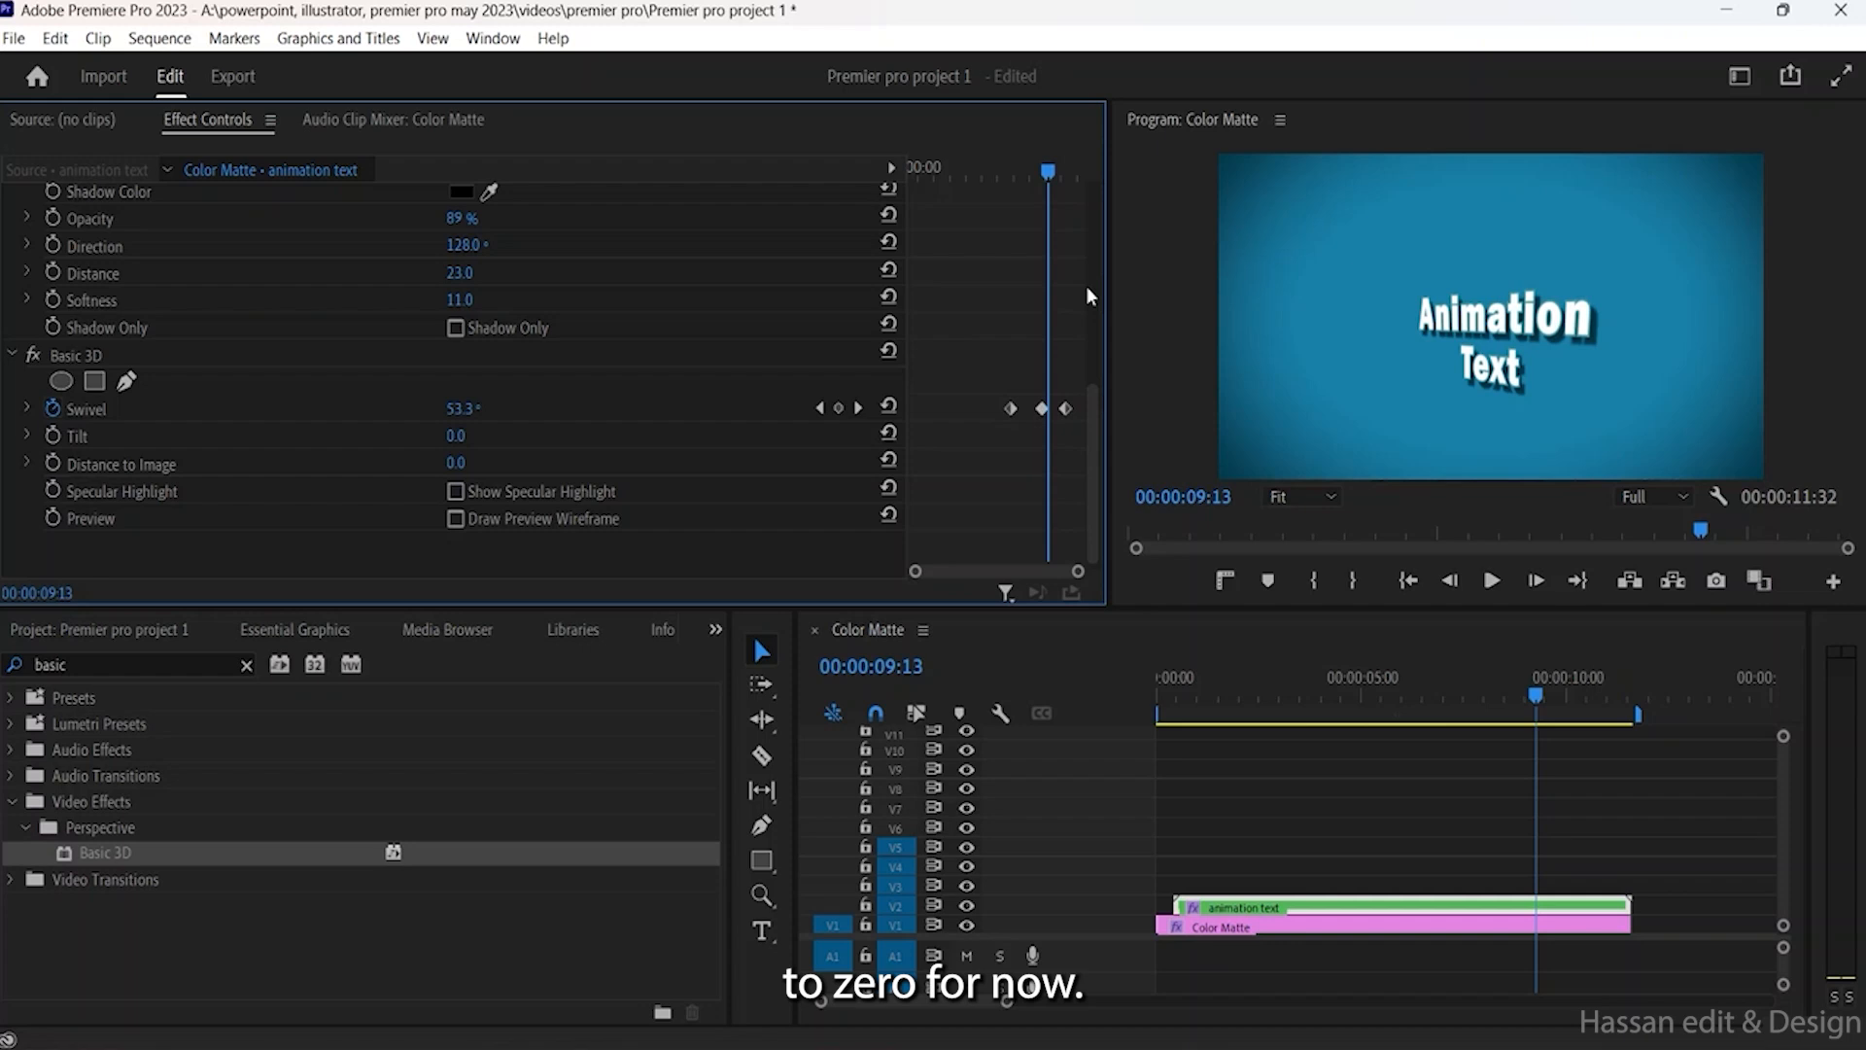
Step: Apply Ease In to the 270° Swivel keyframe at the end of the swivel
{"action": "left_click", "coordinate": [923, 399]}
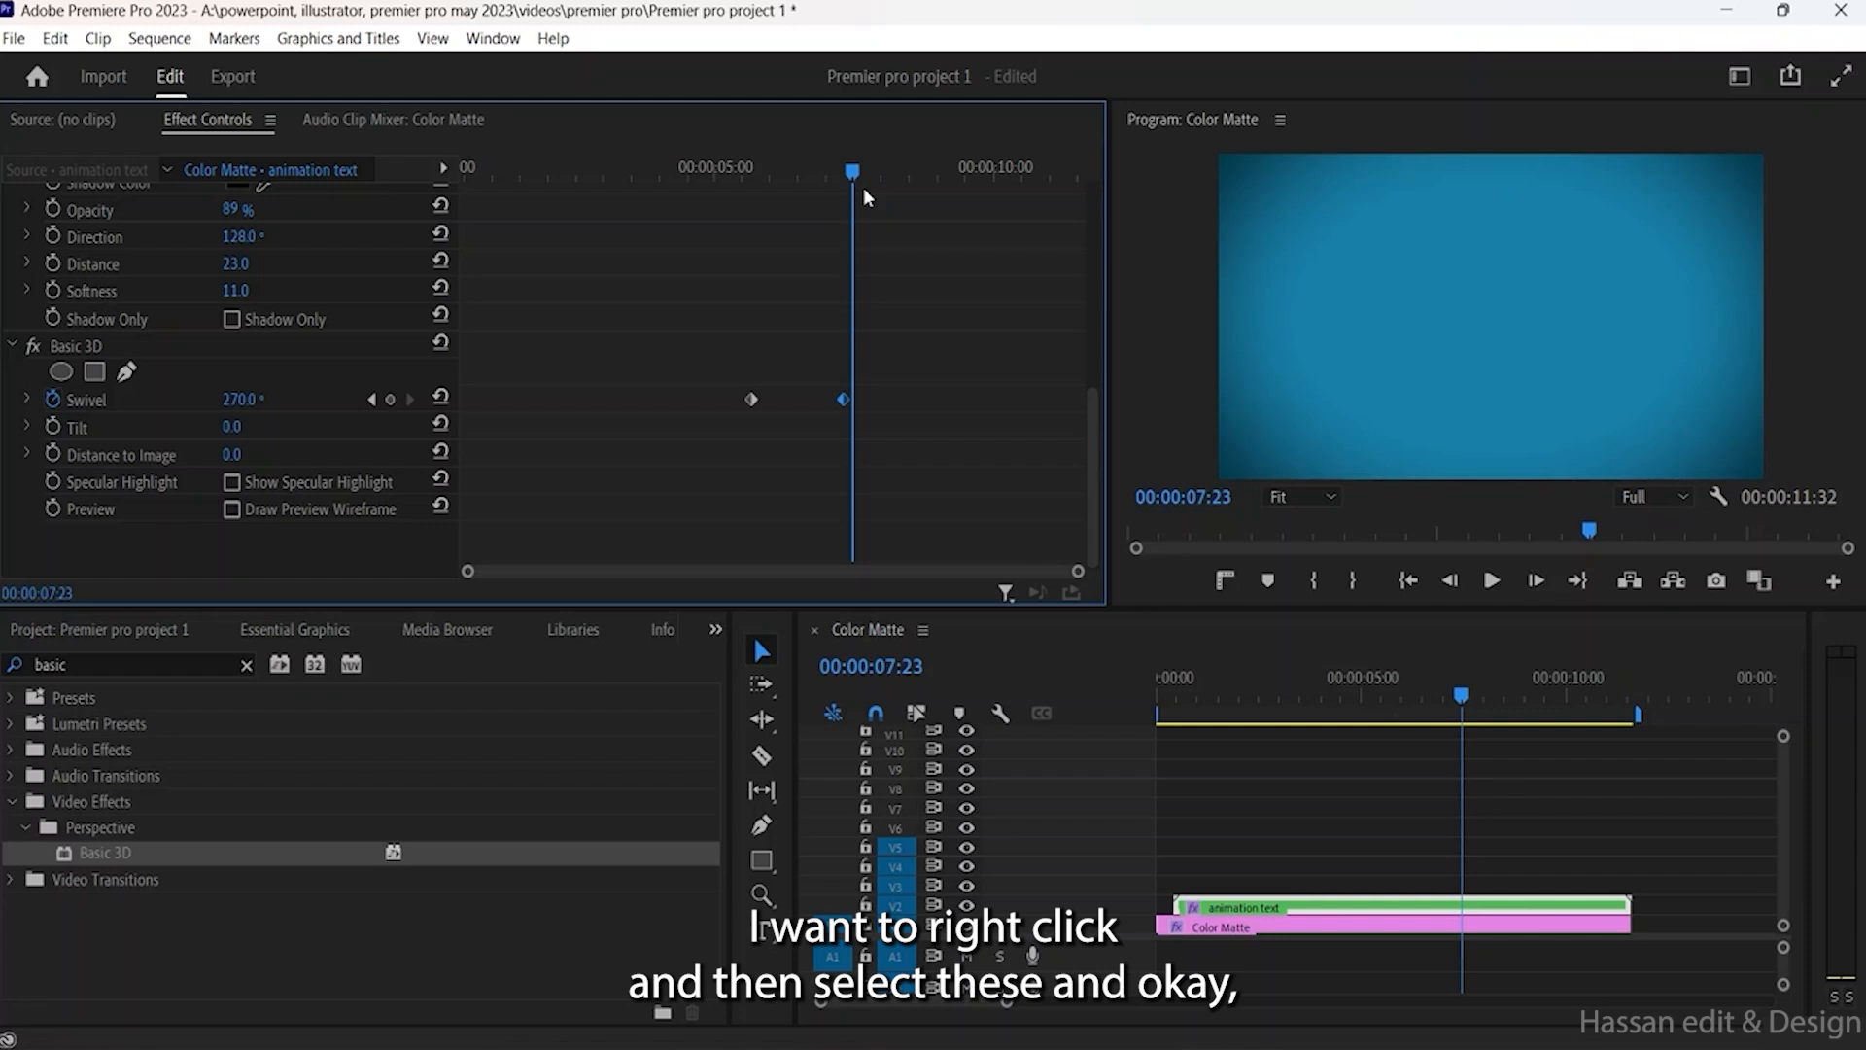
{"action": "right_click", "coordinate": [843, 399]}
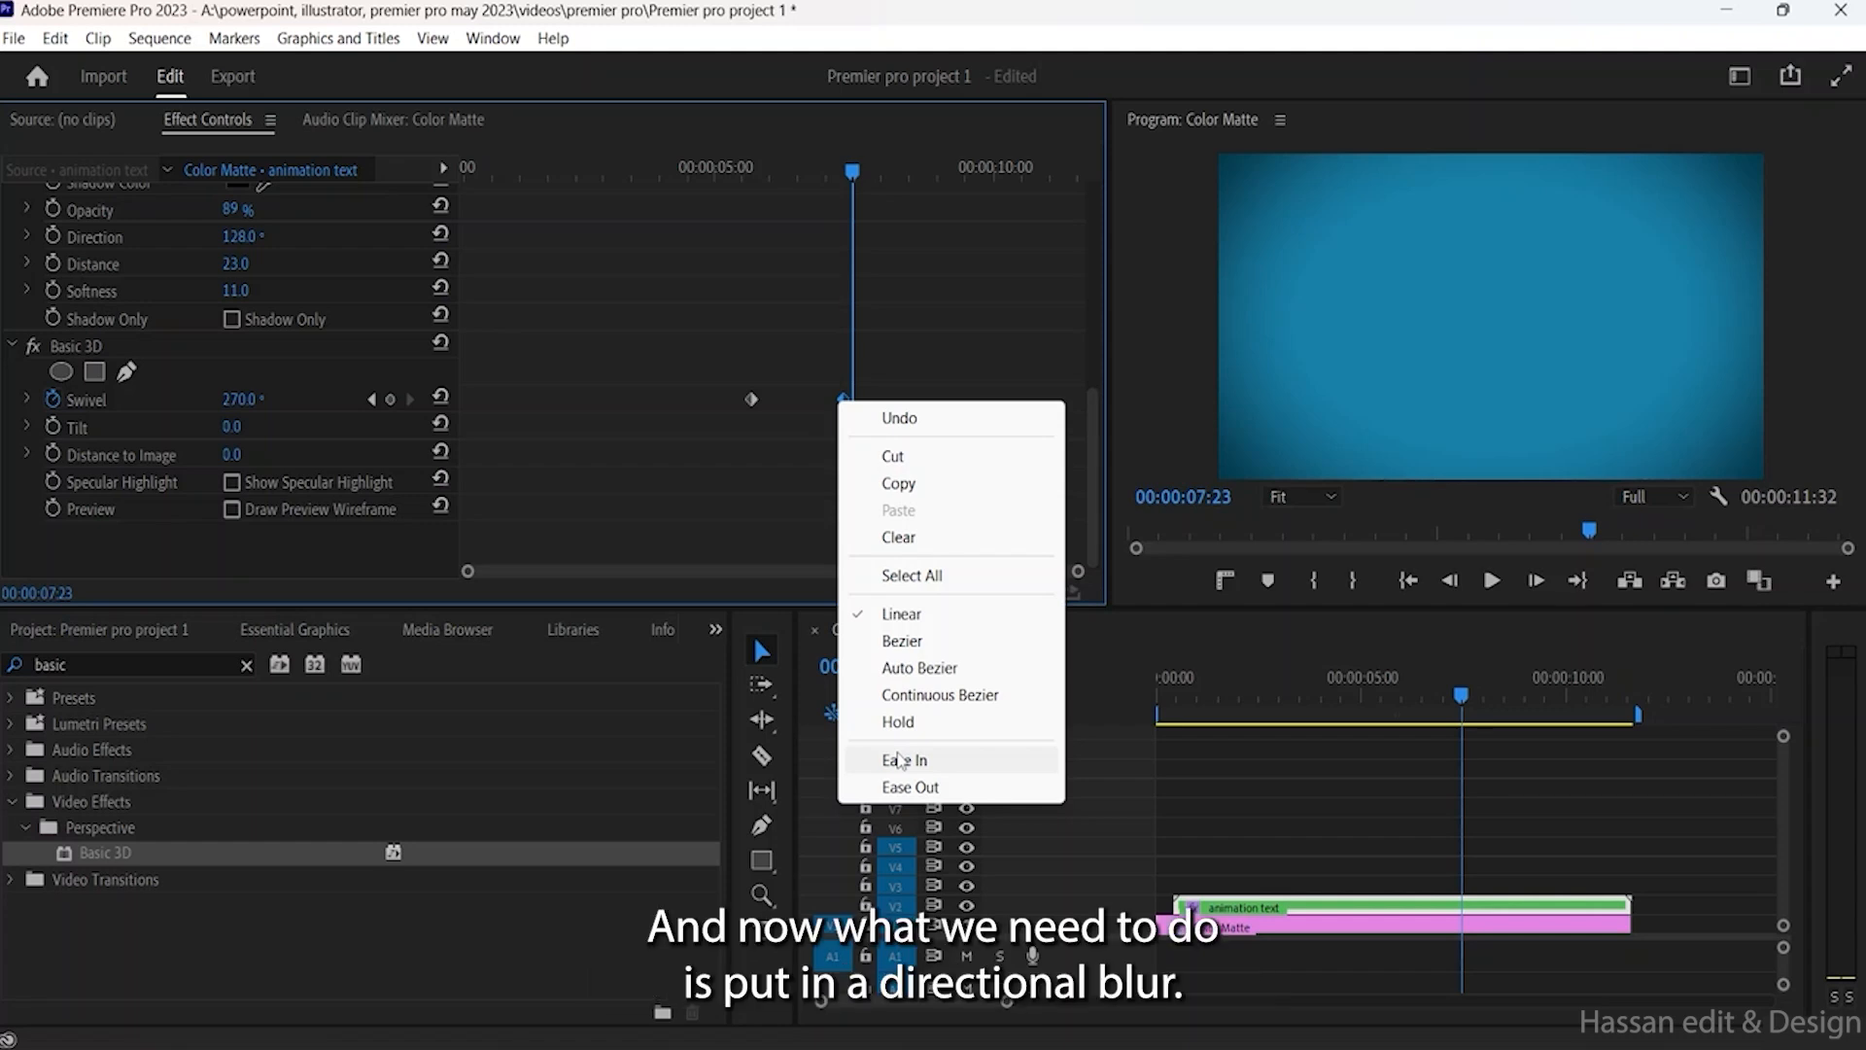
{"action": "left_click", "coordinate": [900, 760]}
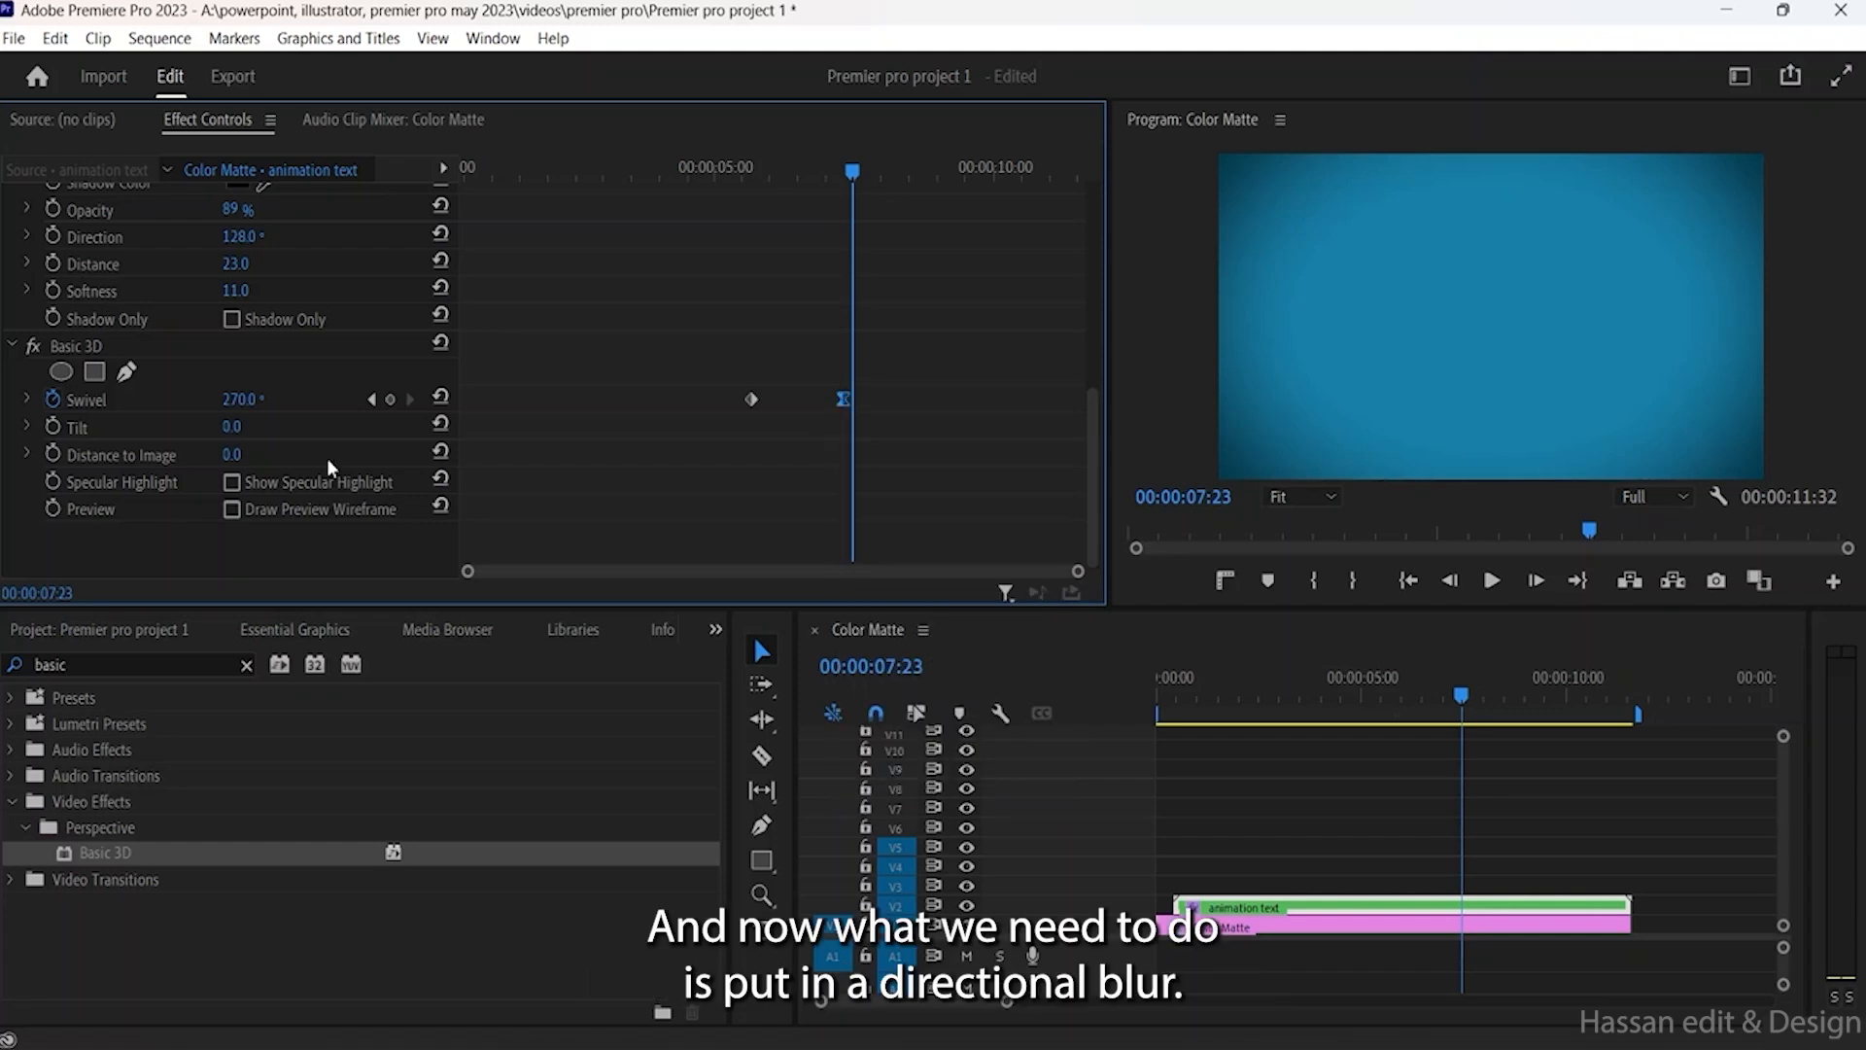
Step: Find the Directional Blur effect and apply it to the animation text clip on V2
{"action": "double_click", "coordinate": [141, 661]}
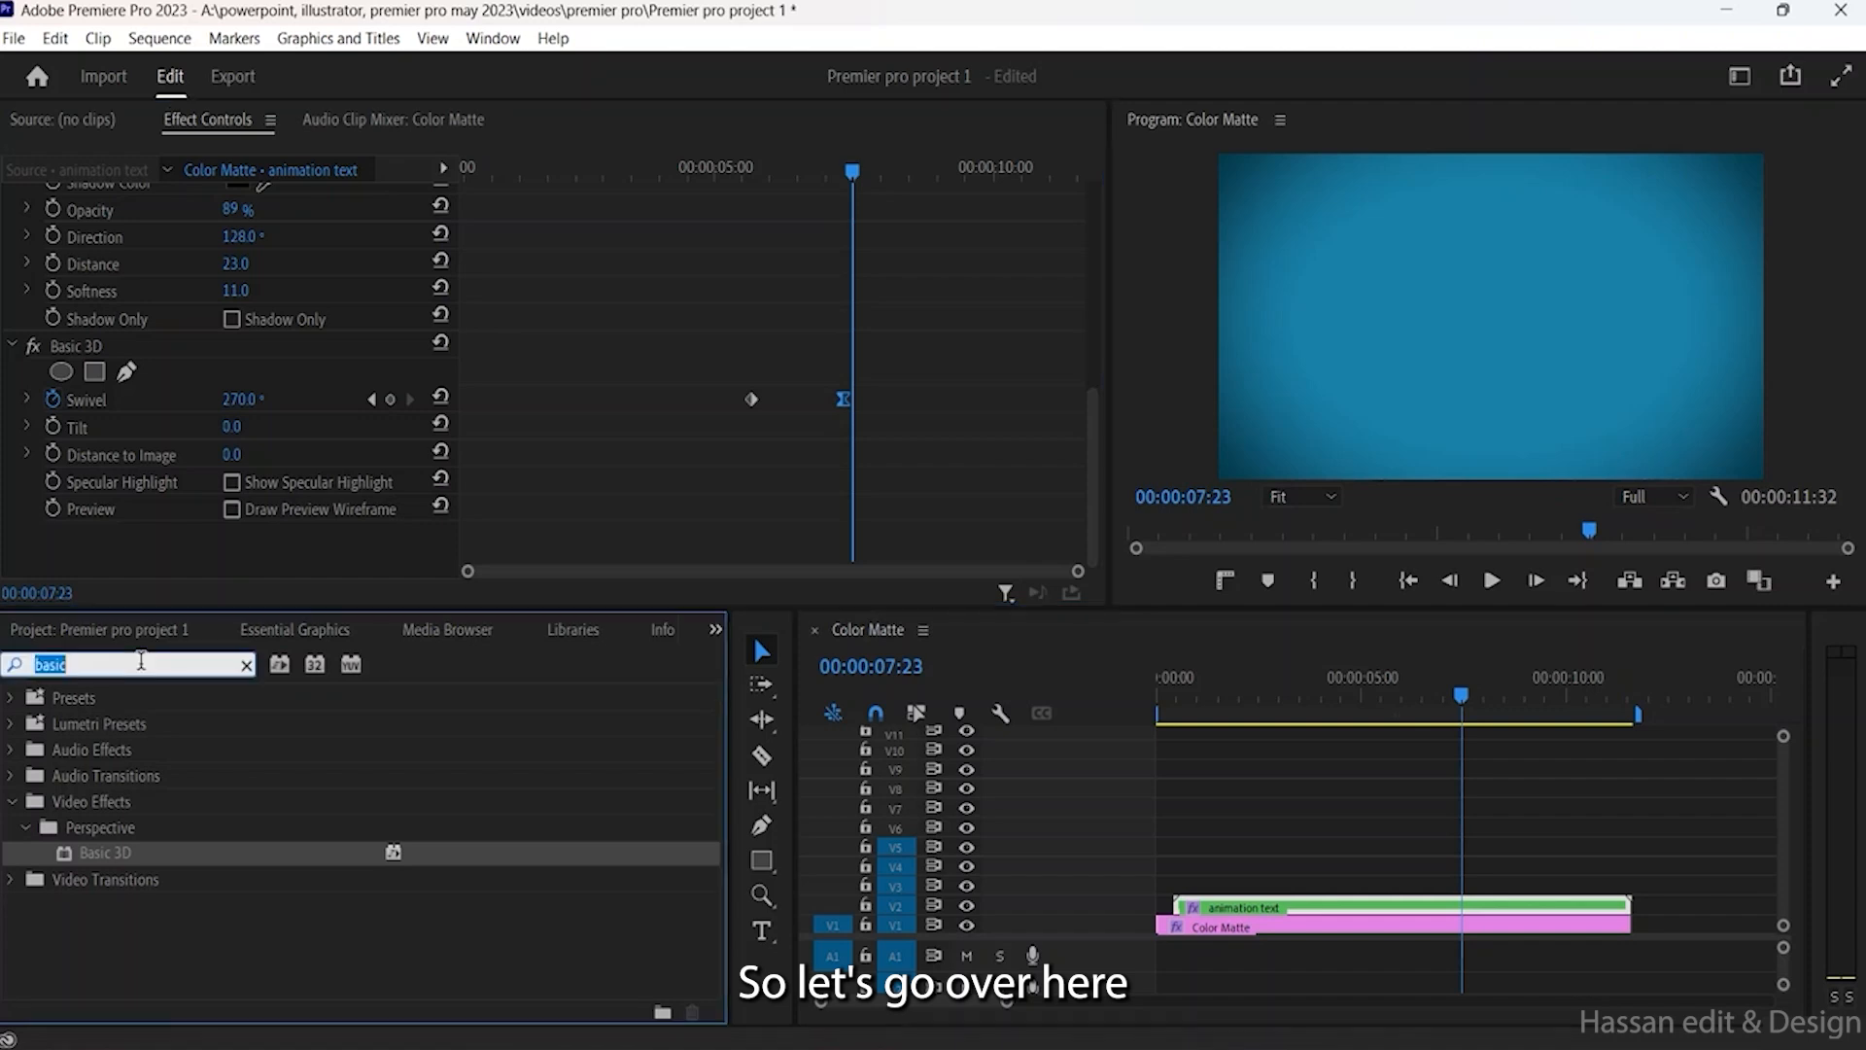
{"action": "type", "text": "direc"}
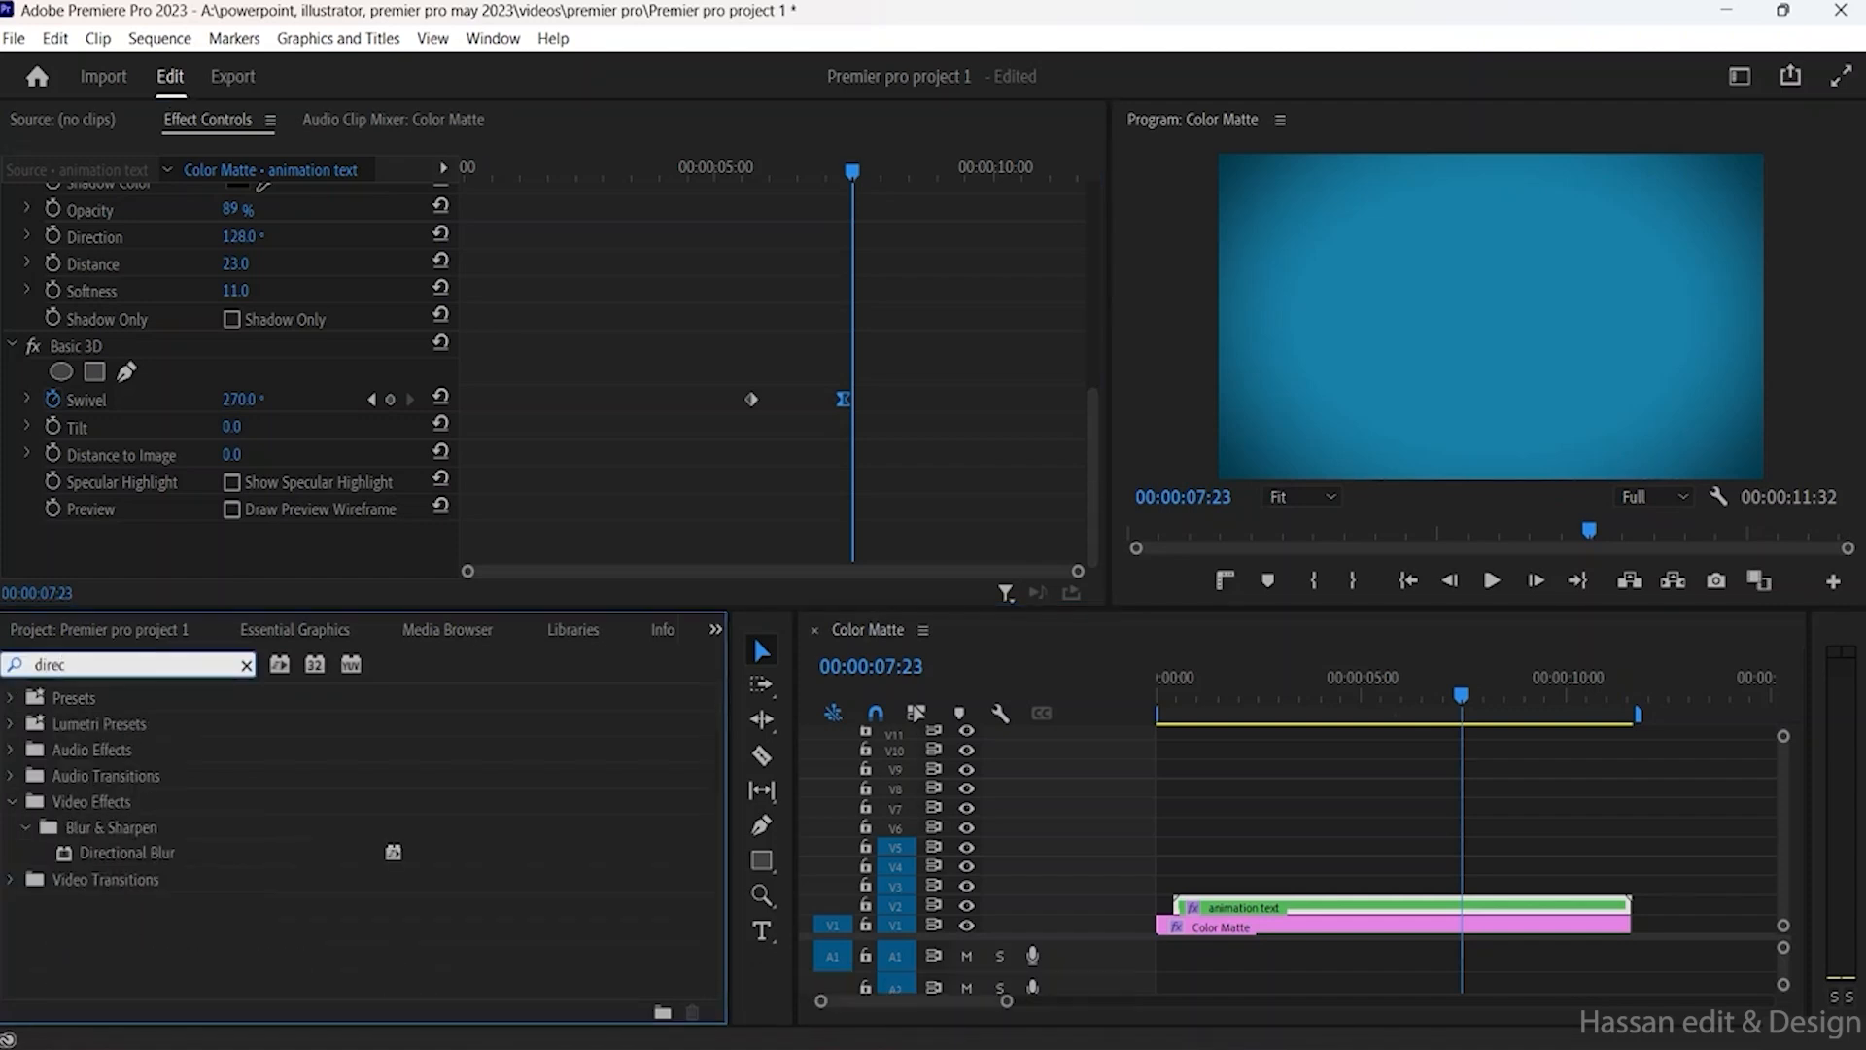
{"action": "left_click_drag", "start_coordinate": [202, 861], "coordinate": [1359, 901]}
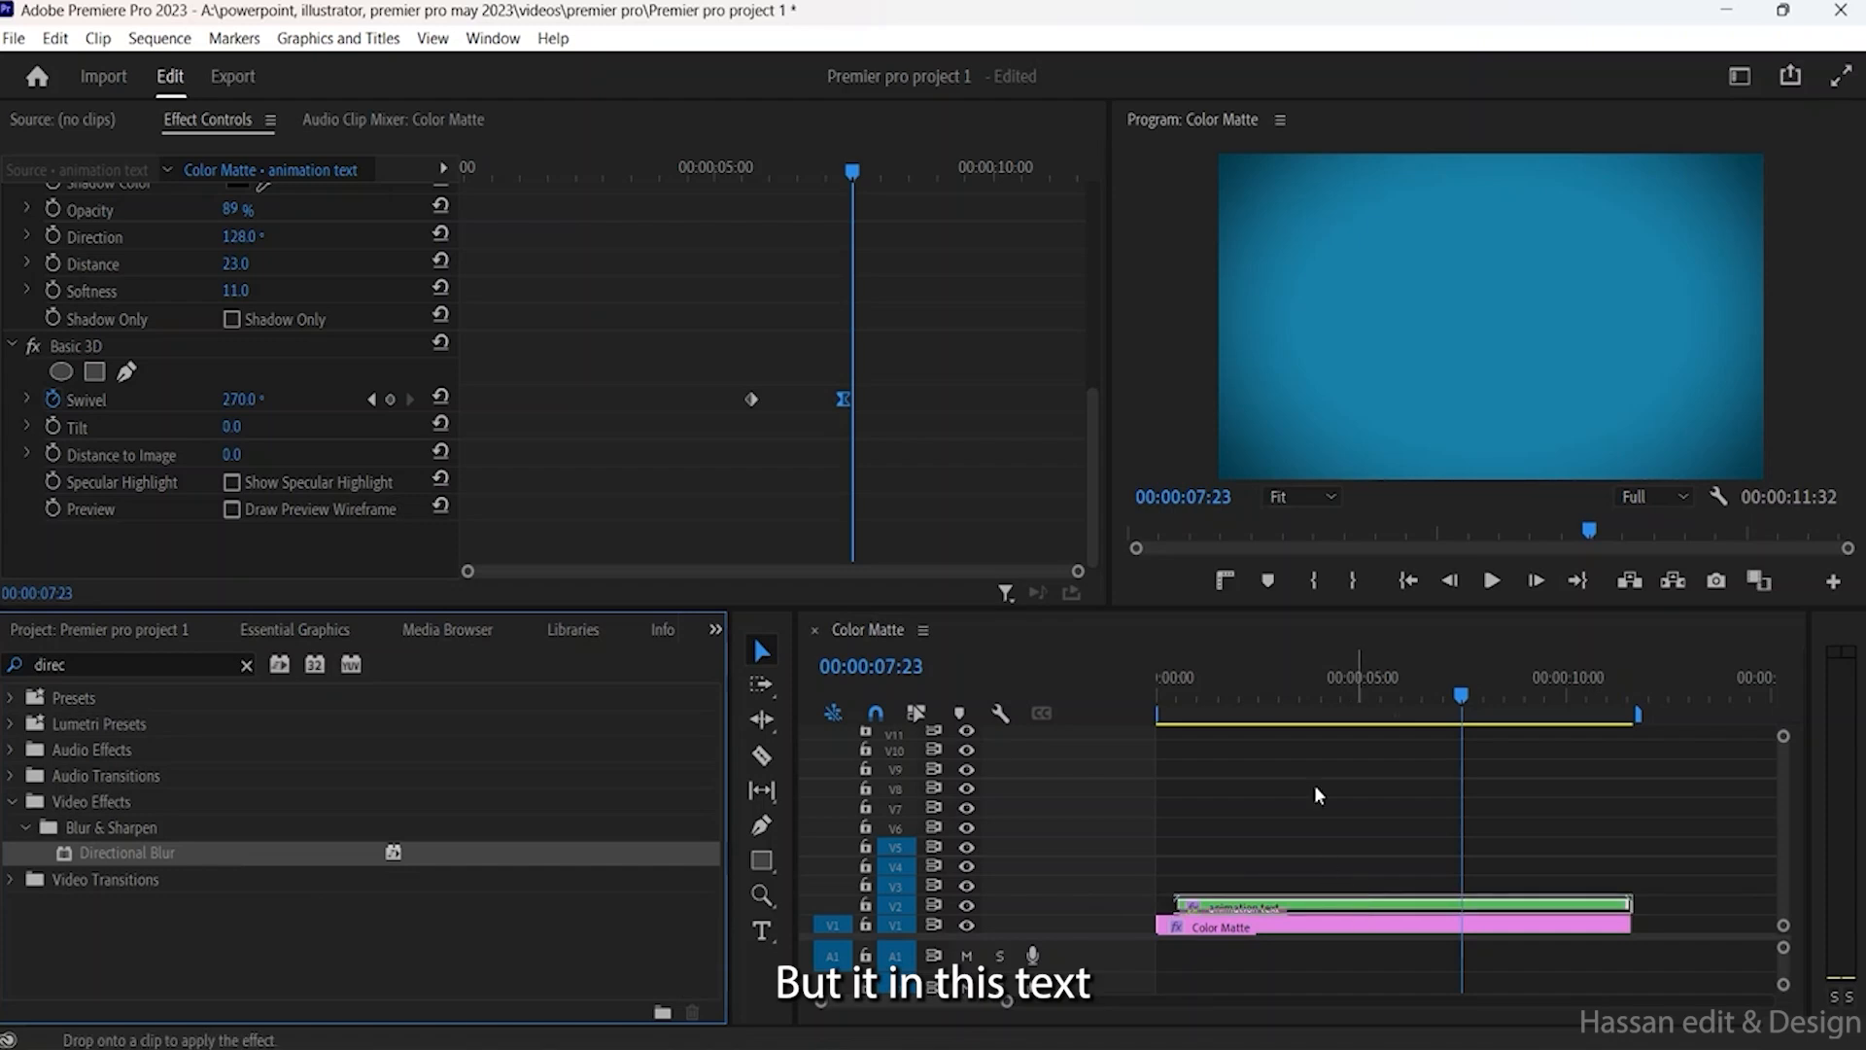
{"action": "scroll", "coordinate": [207, 408], "scroll_direction": "down", "scroll_amount": 2}
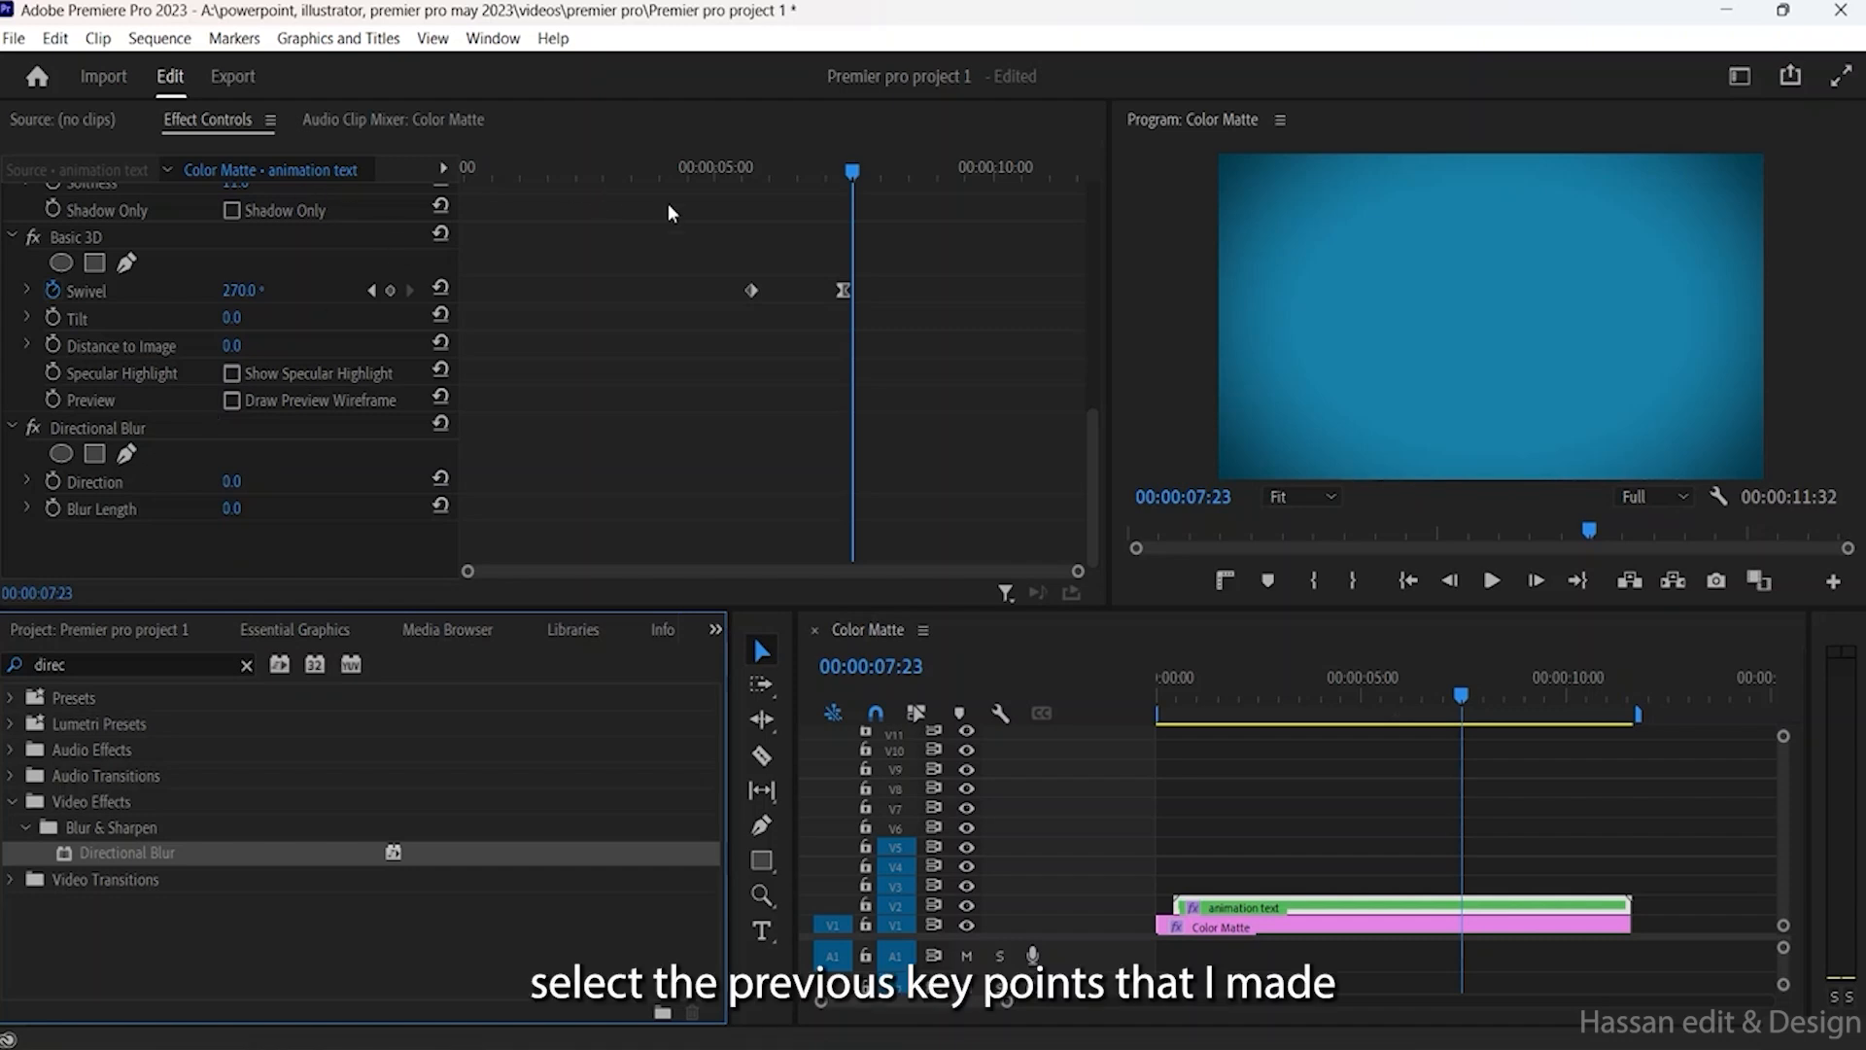
Step: Start keyframing the Directional Blur's Blur Length at 0 near the first Swivel keyframe, at 00:00:05:34
{"action": "left_click_drag", "start_coordinate": [854, 169], "coordinate": [751, 173]}
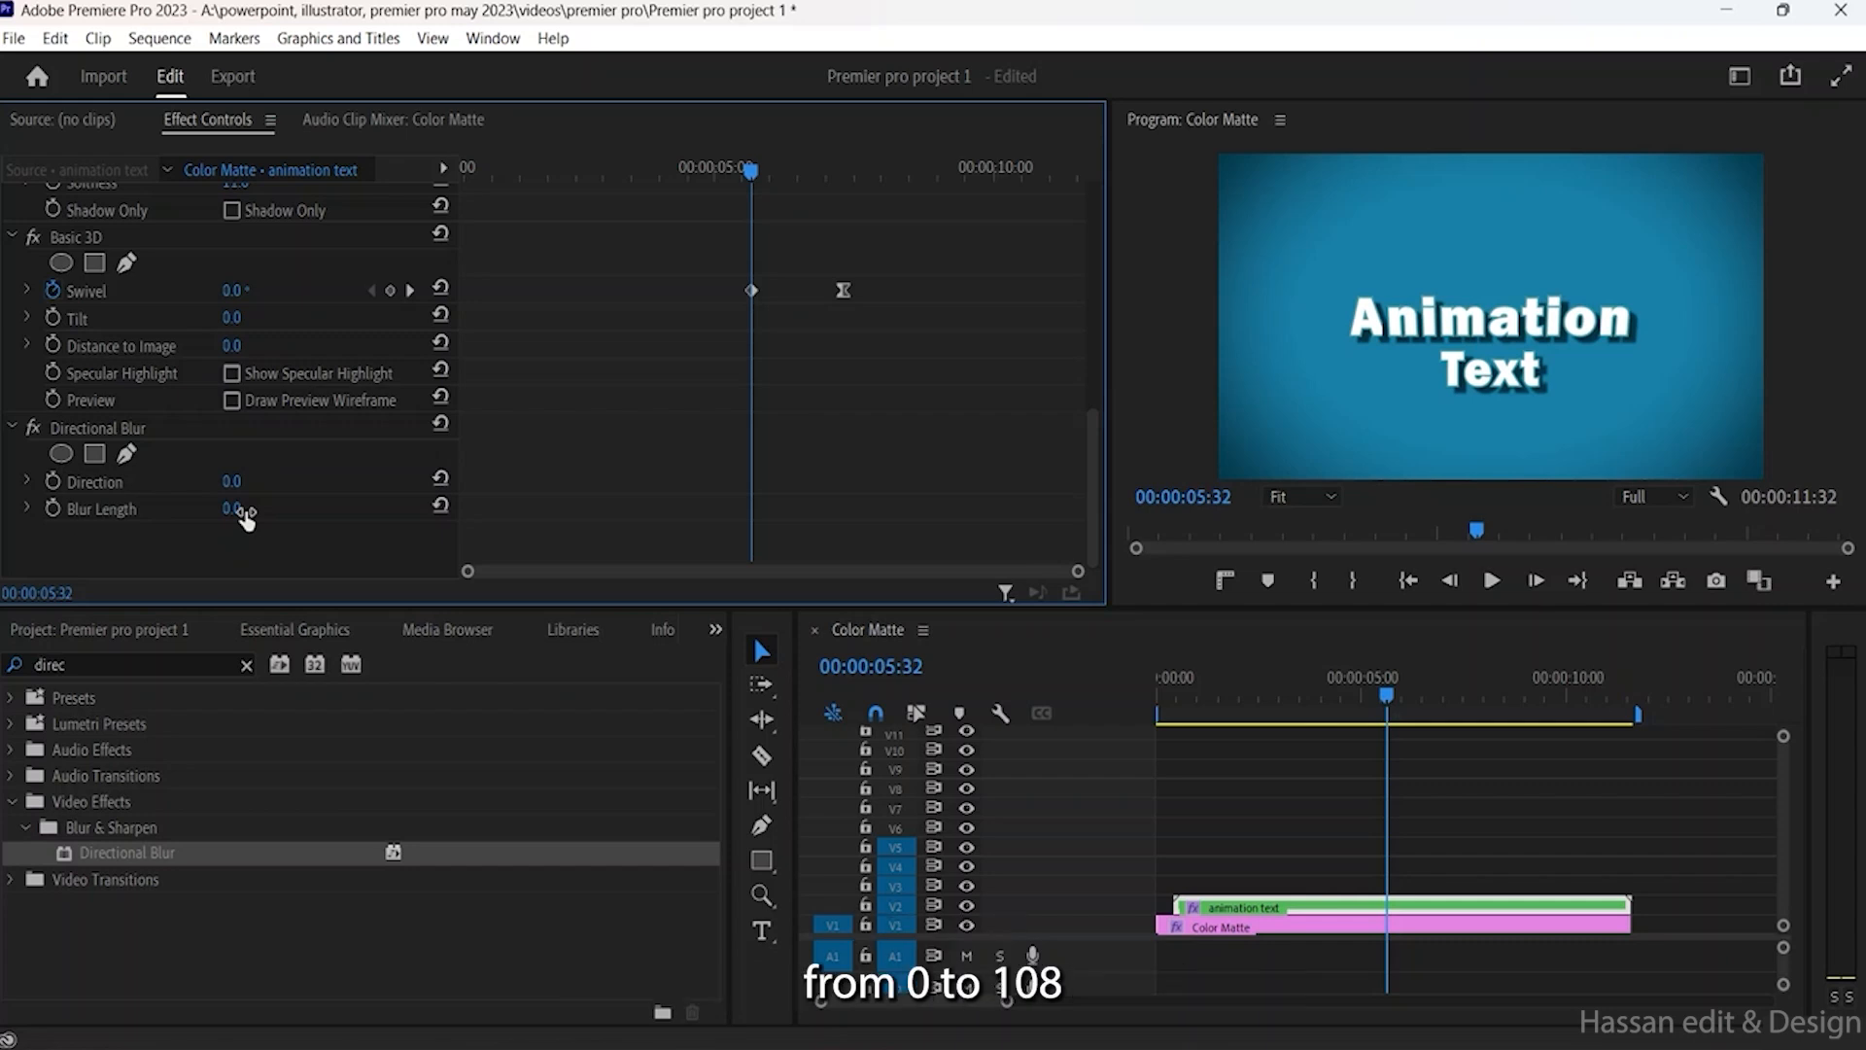
{"action": "left_click", "coordinate": [842, 175]}
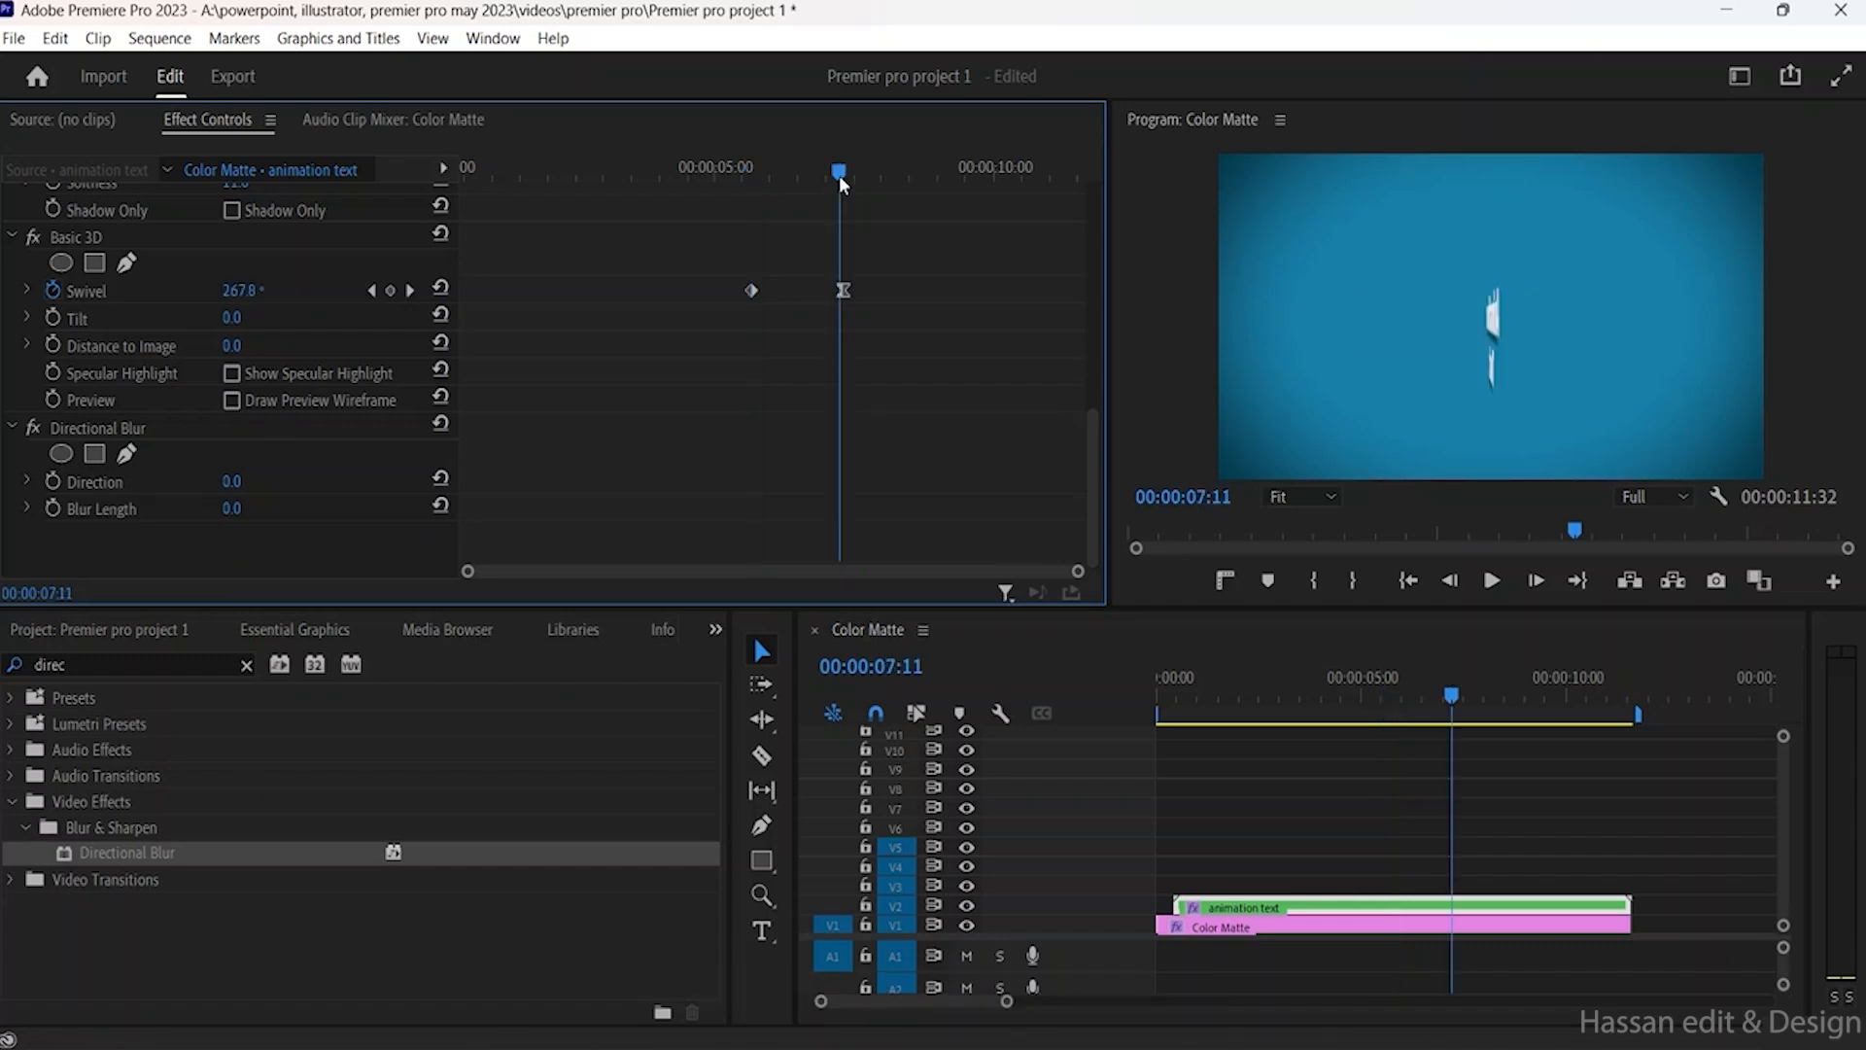
{"action": "left_click_drag", "start_coordinate": [814, 171], "coordinate": [753, 168]}
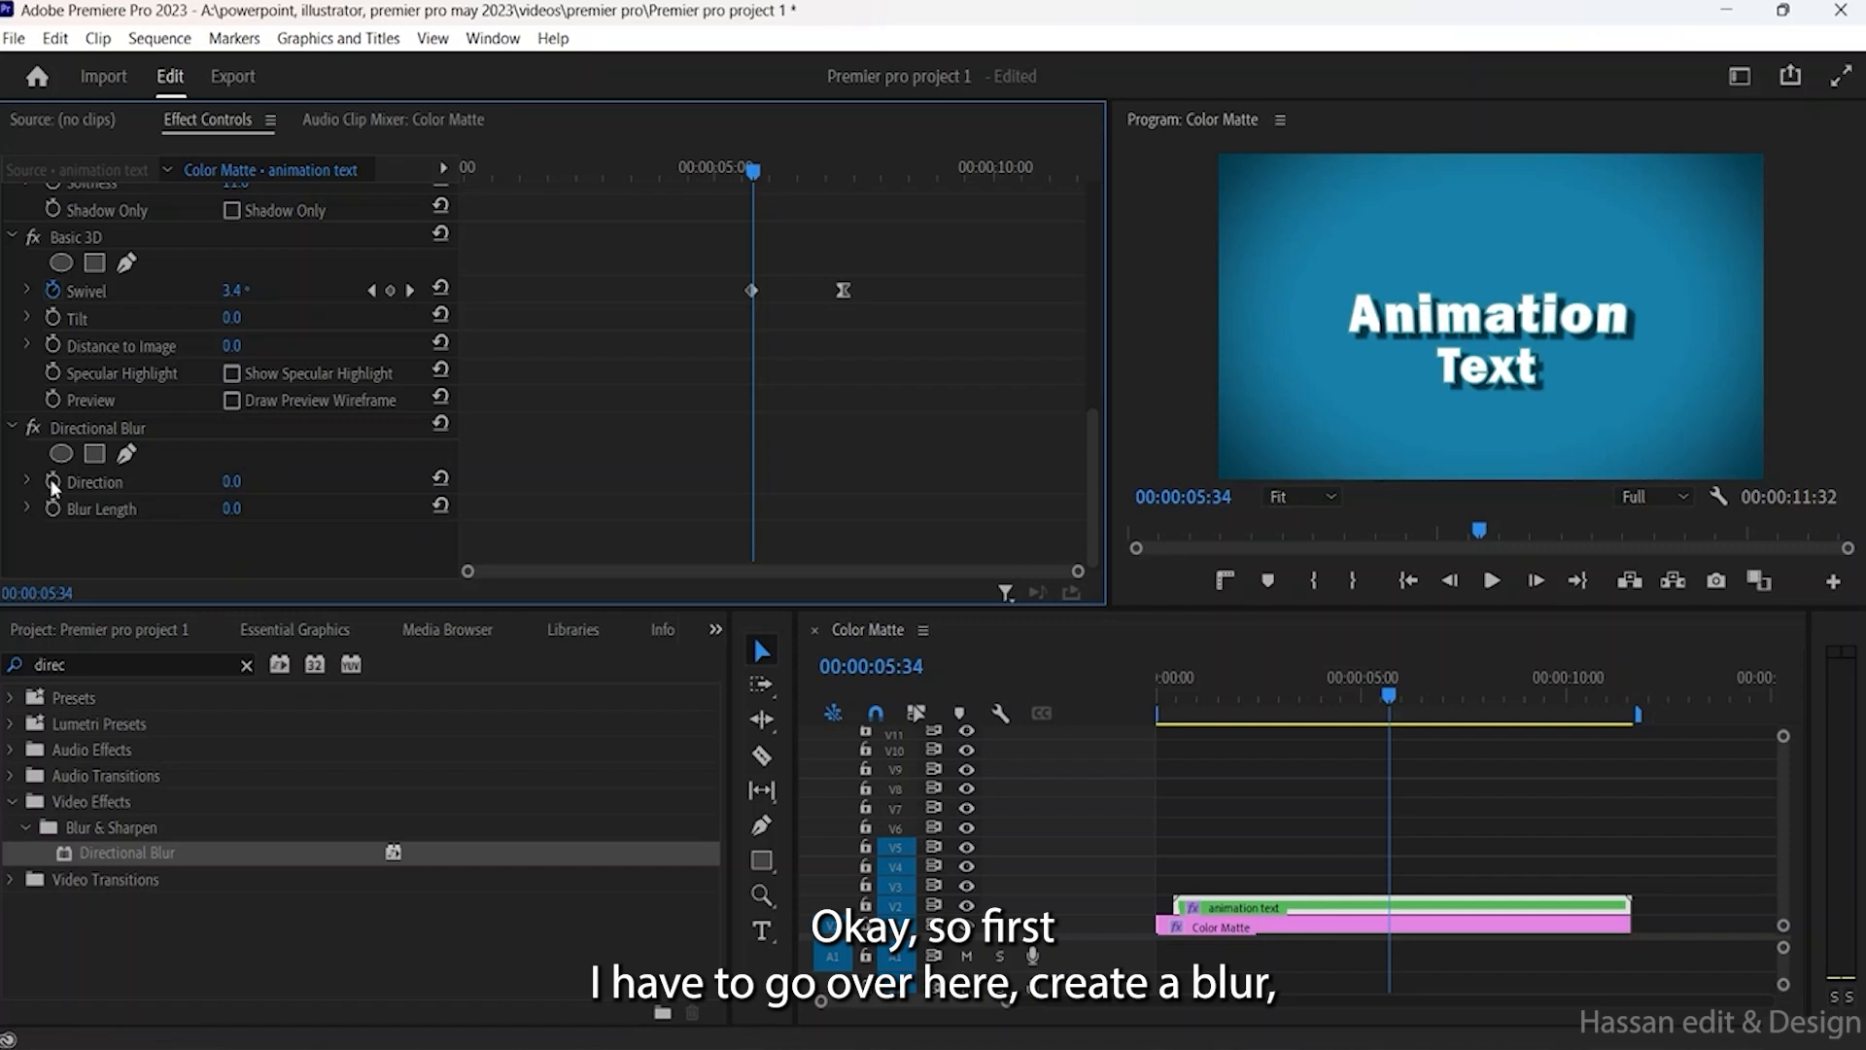
{"action": "left_click", "coordinate": [58, 501]}
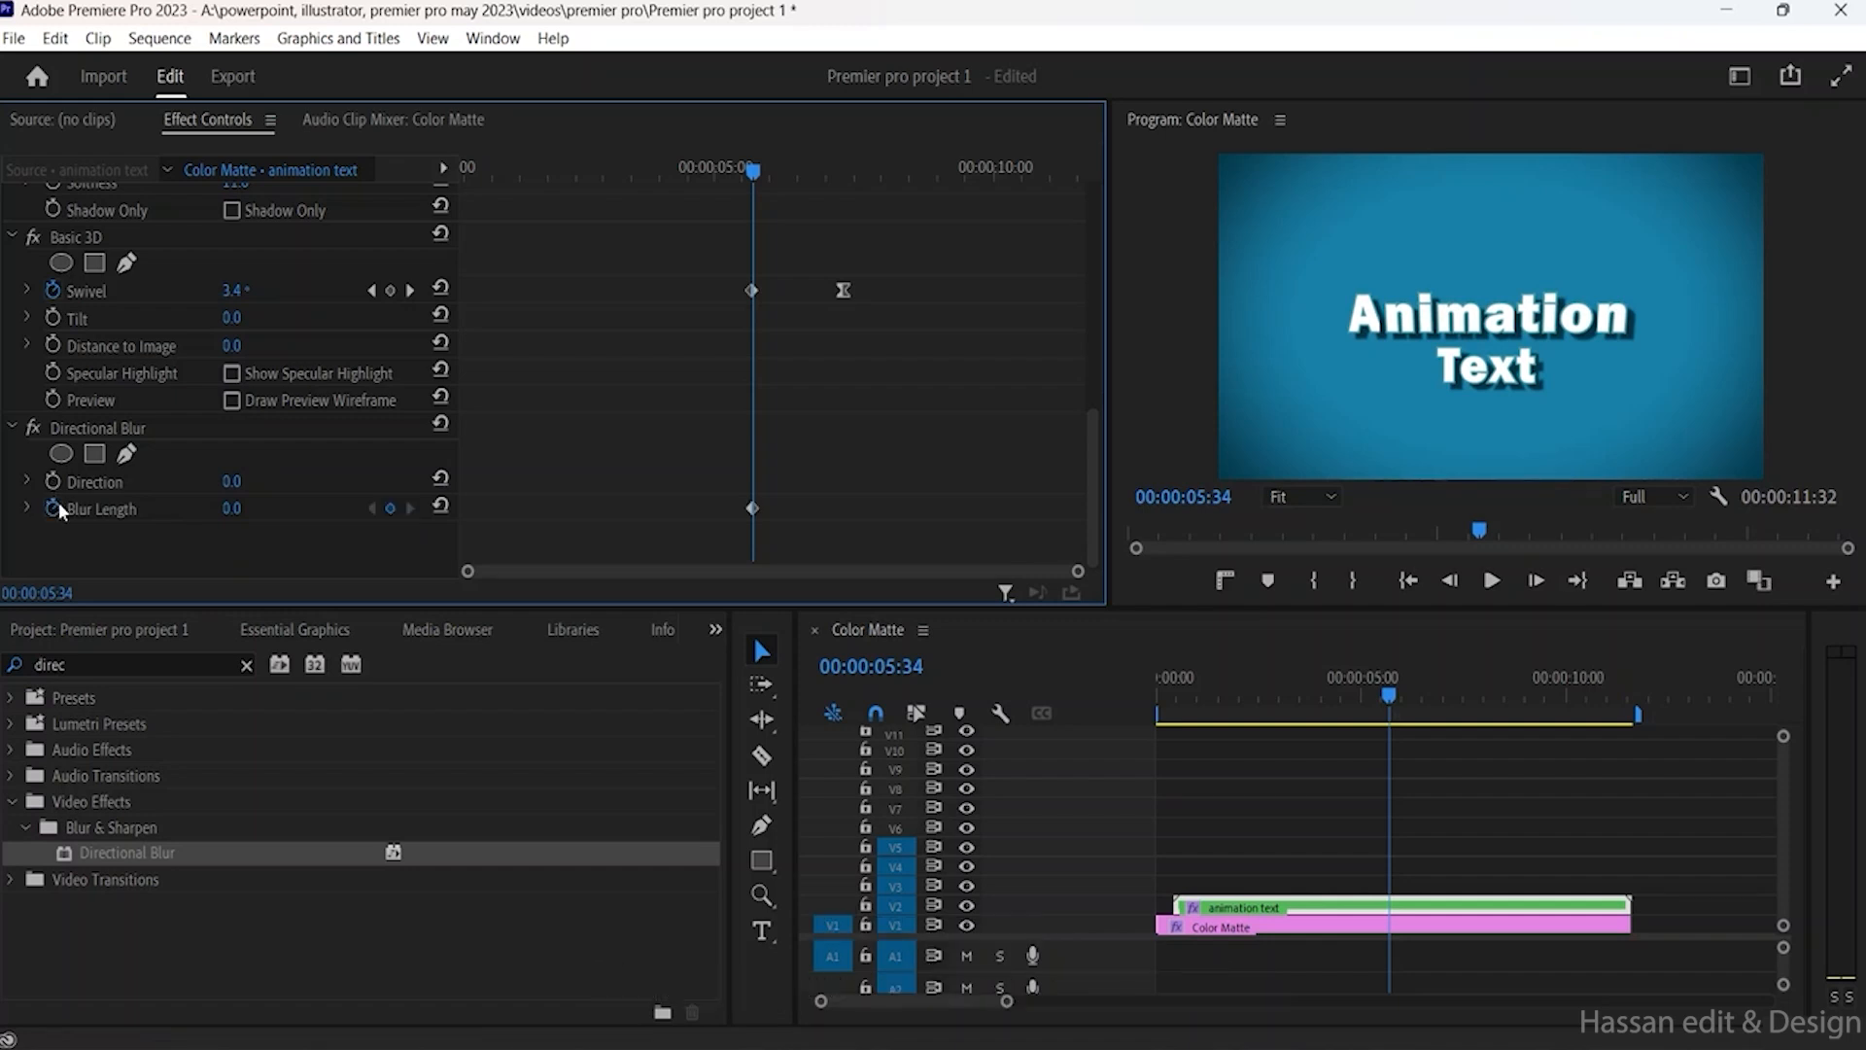
Step: Add a Blur Length keyframe of 181 at 00:00:07:17 and start keyframing the blur's Direction there at 90°
{"action": "left_click_drag", "start_coordinate": [753, 169], "coordinate": [845, 177]}
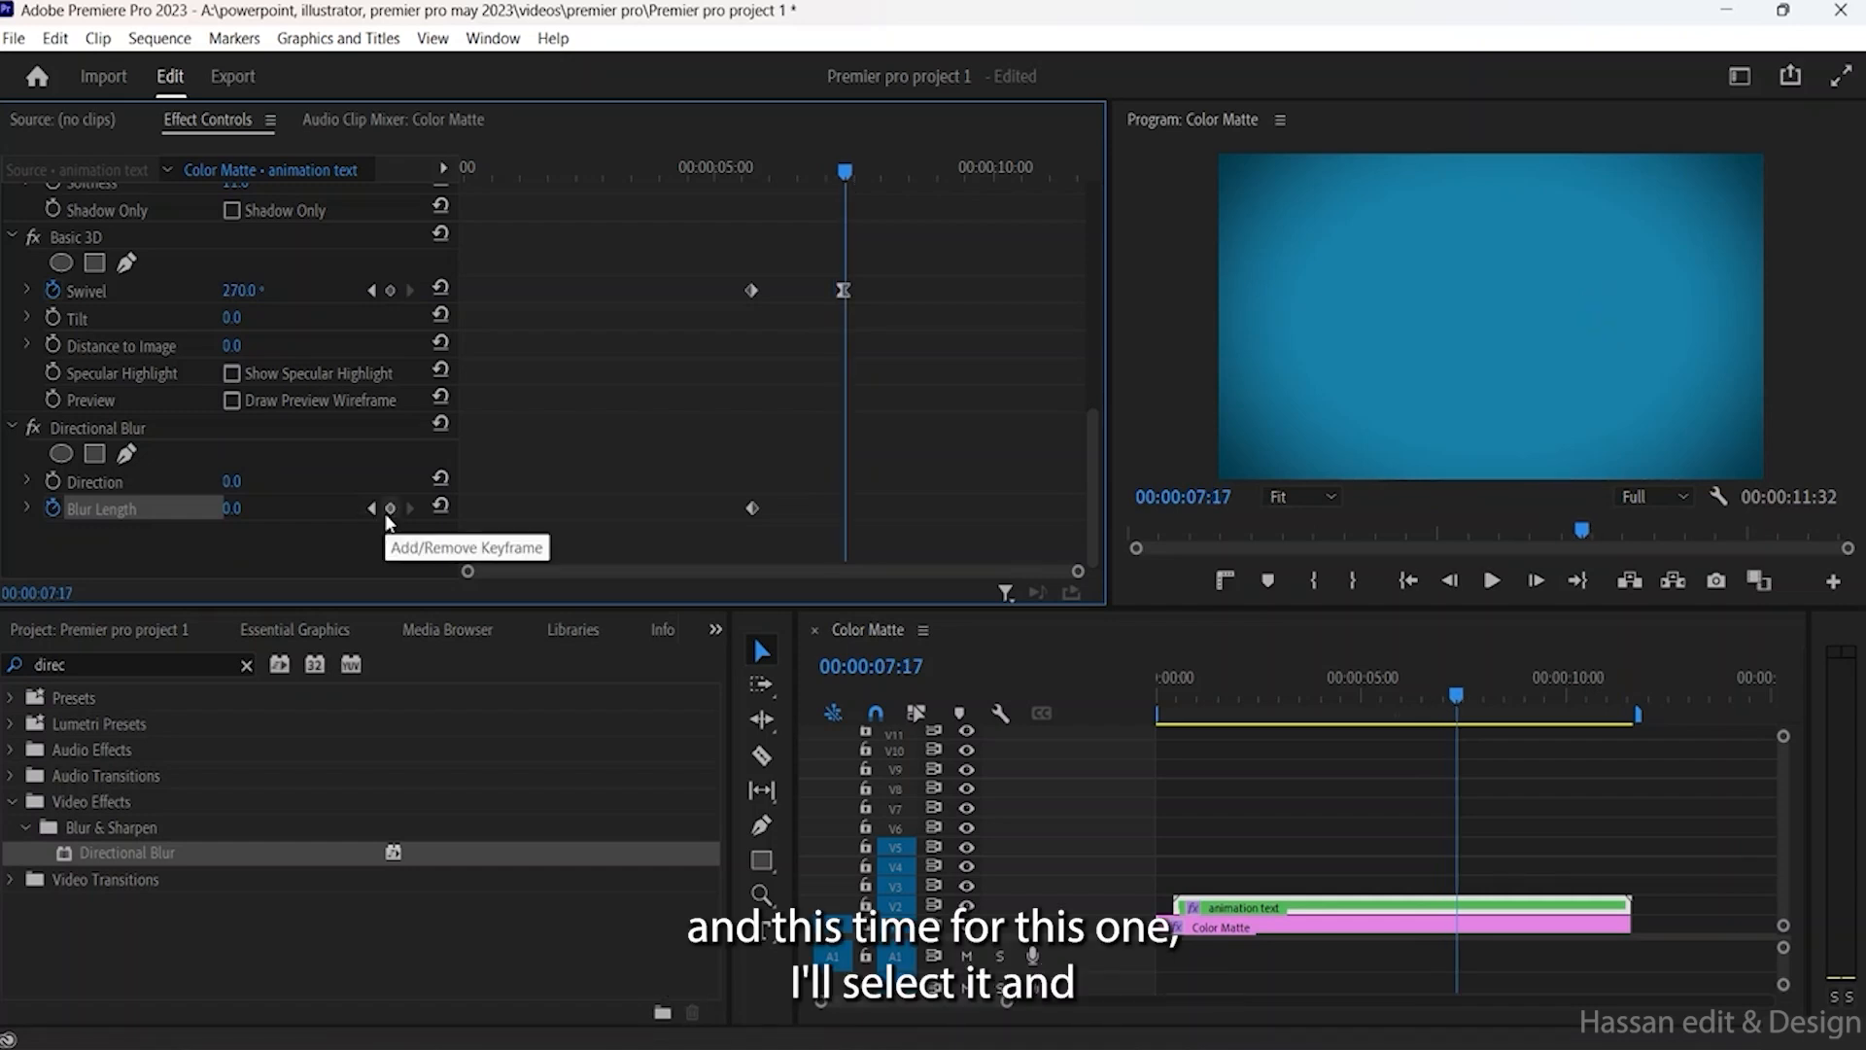
{"action": "left_click", "coordinate": [388, 510]}
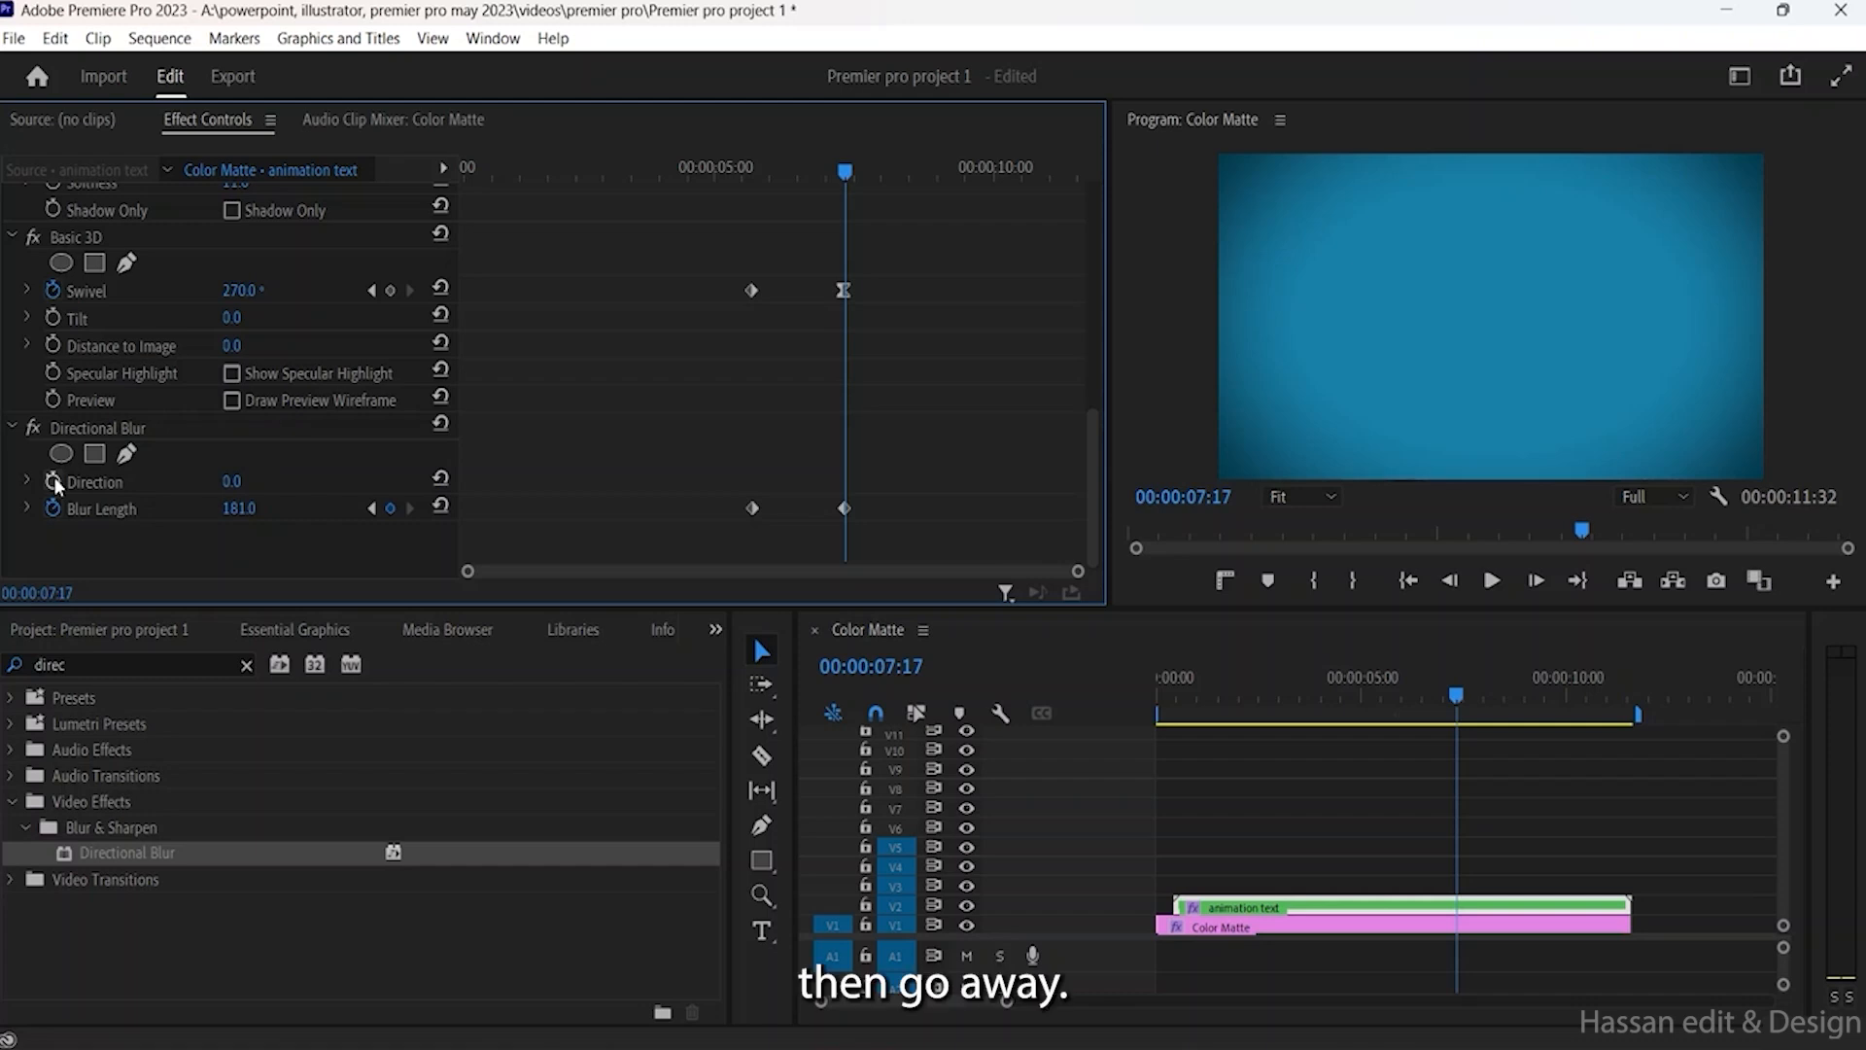
{"action": "left_click", "coordinate": [53, 480]}
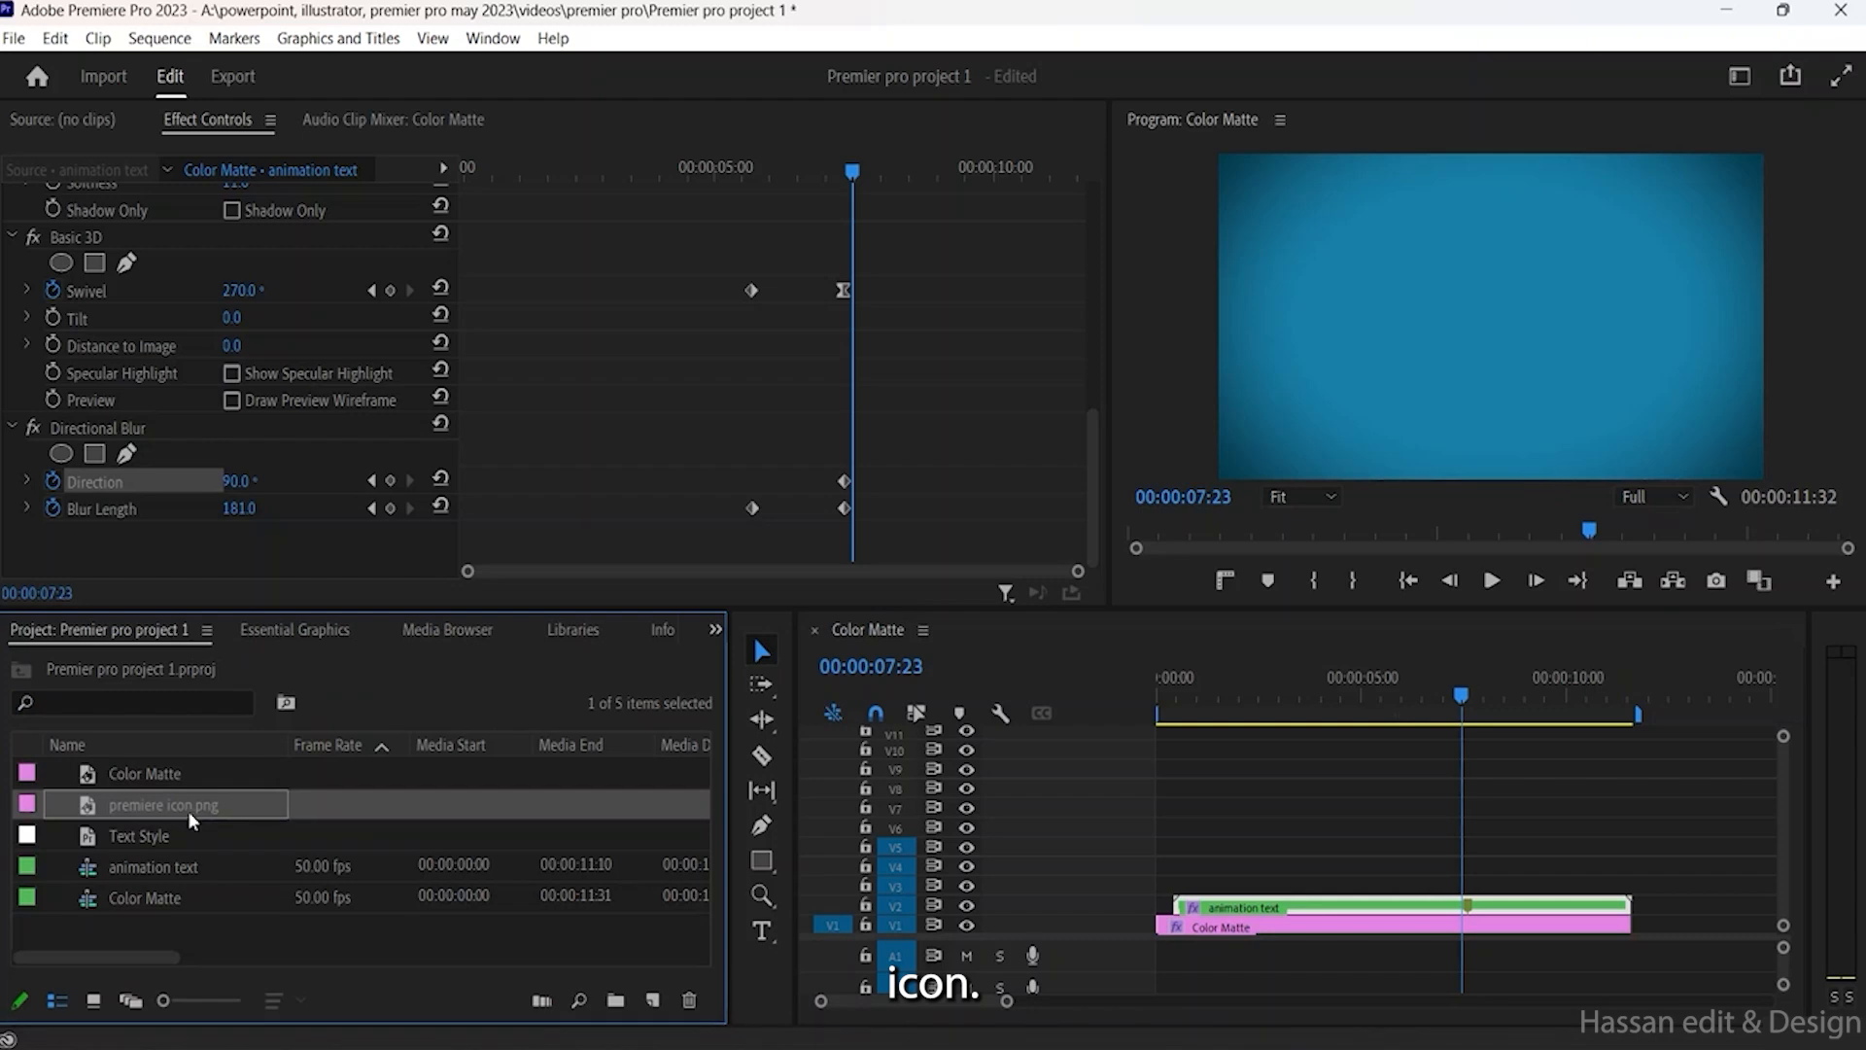
Step: Place premiere icon.png on V3 just after the text's swivel and park the playhead at its start, 00:00:07:29
{"action": "left_click_drag", "start_coordinate": [184, 803], "coordinate": [1482, 885]}
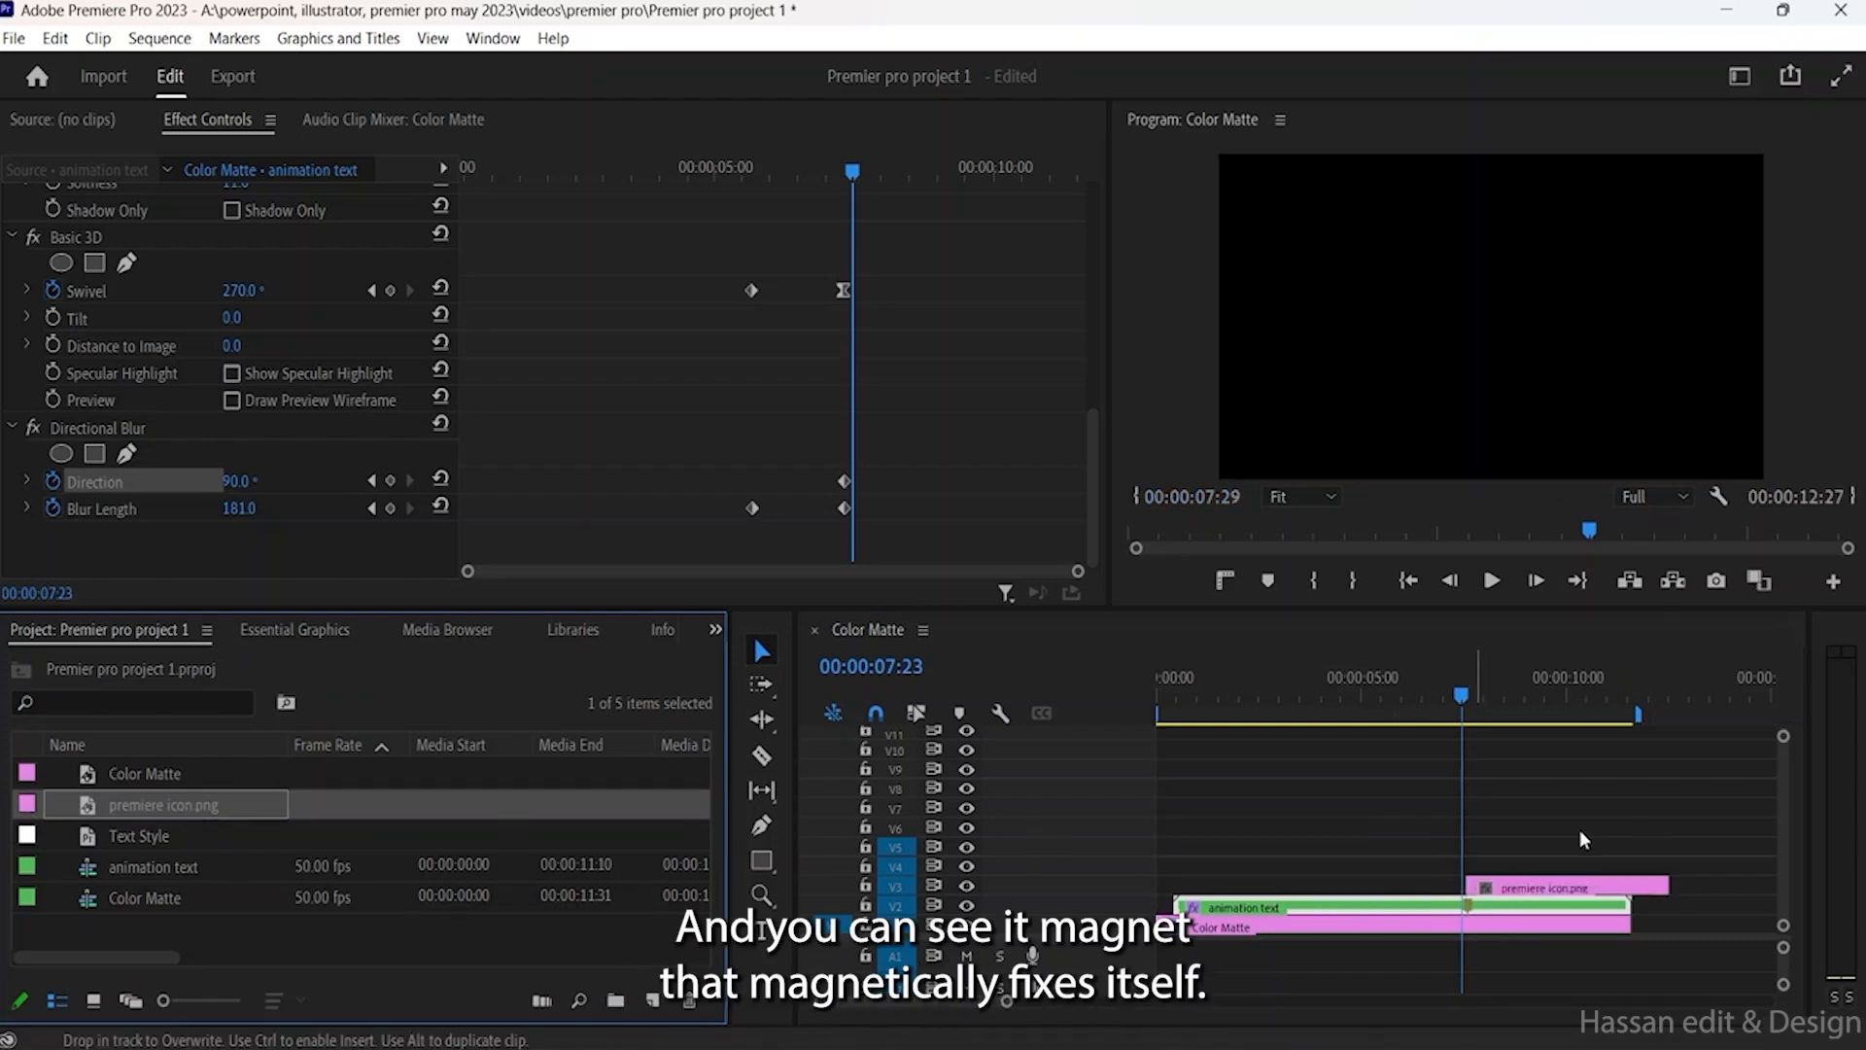
{"action": "left_click", "coordinate": [1518, 890]}
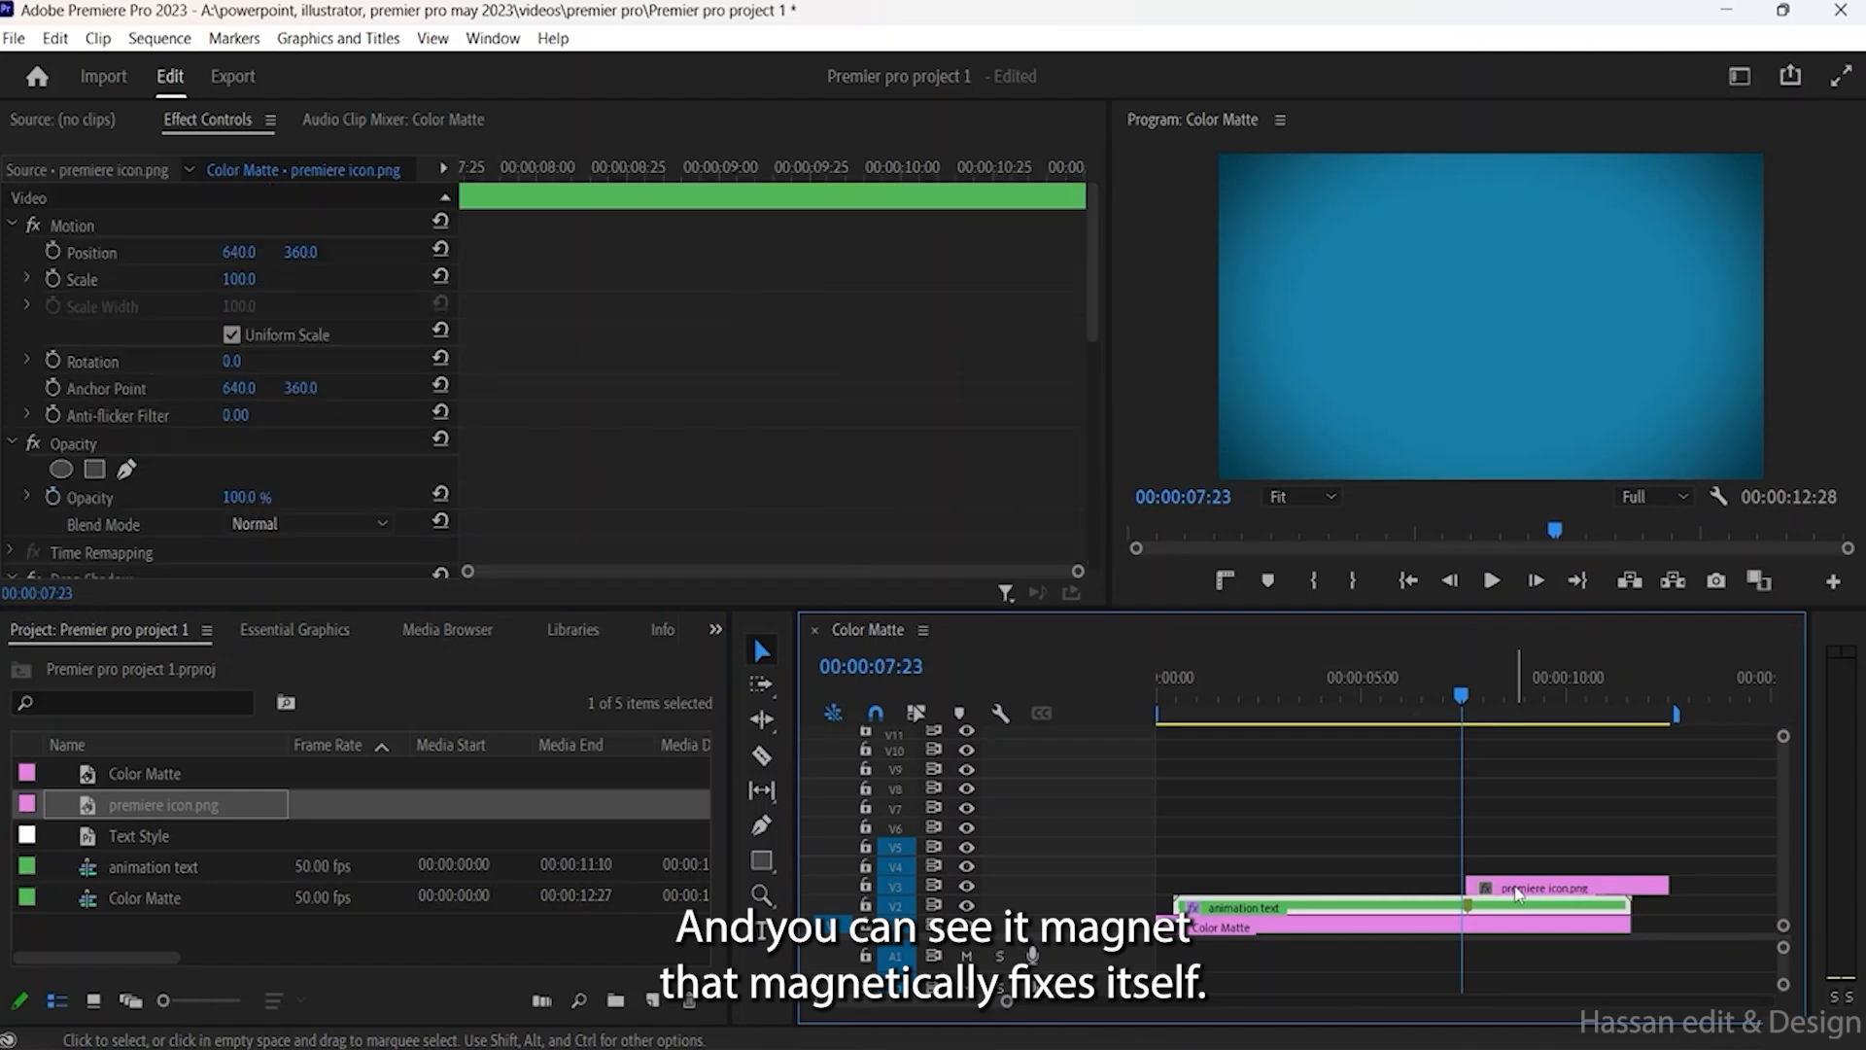
{"action": "left_click", "coordinate": [1463, 700]}
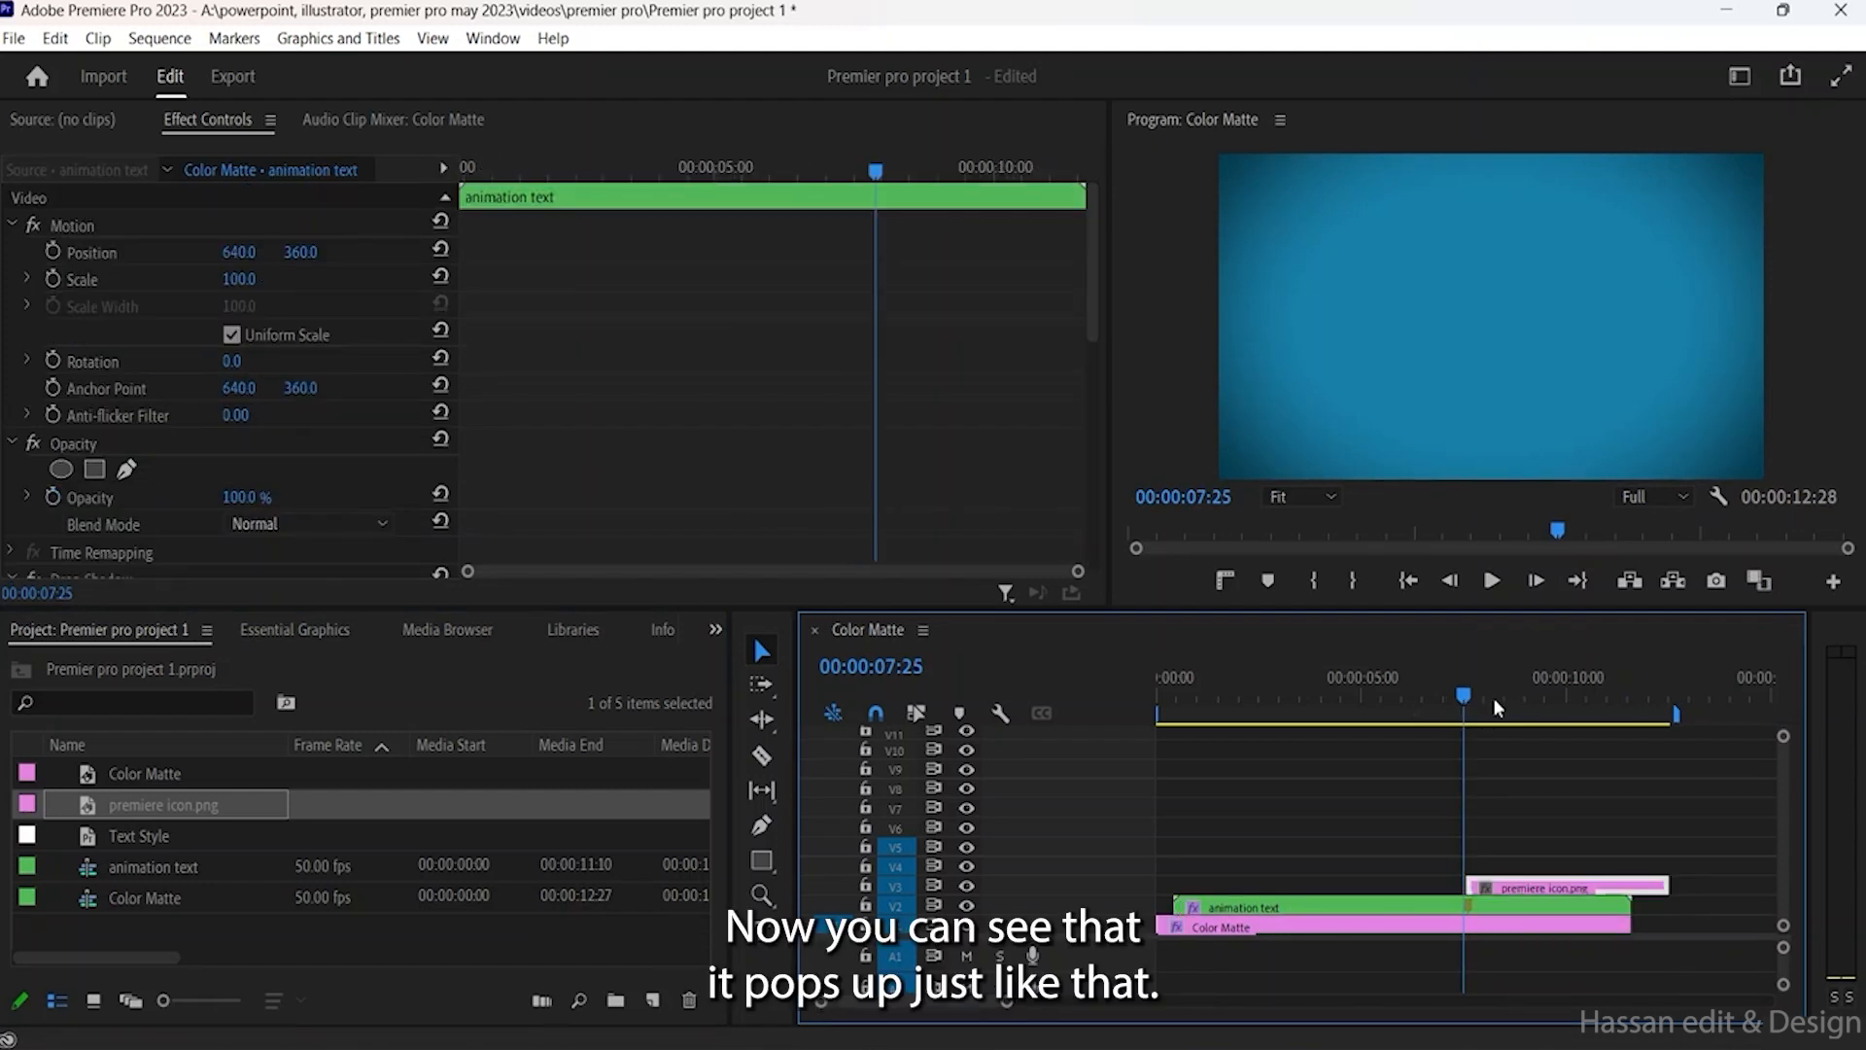
{"action": "left_click", "coordinate": [1494, 699]}
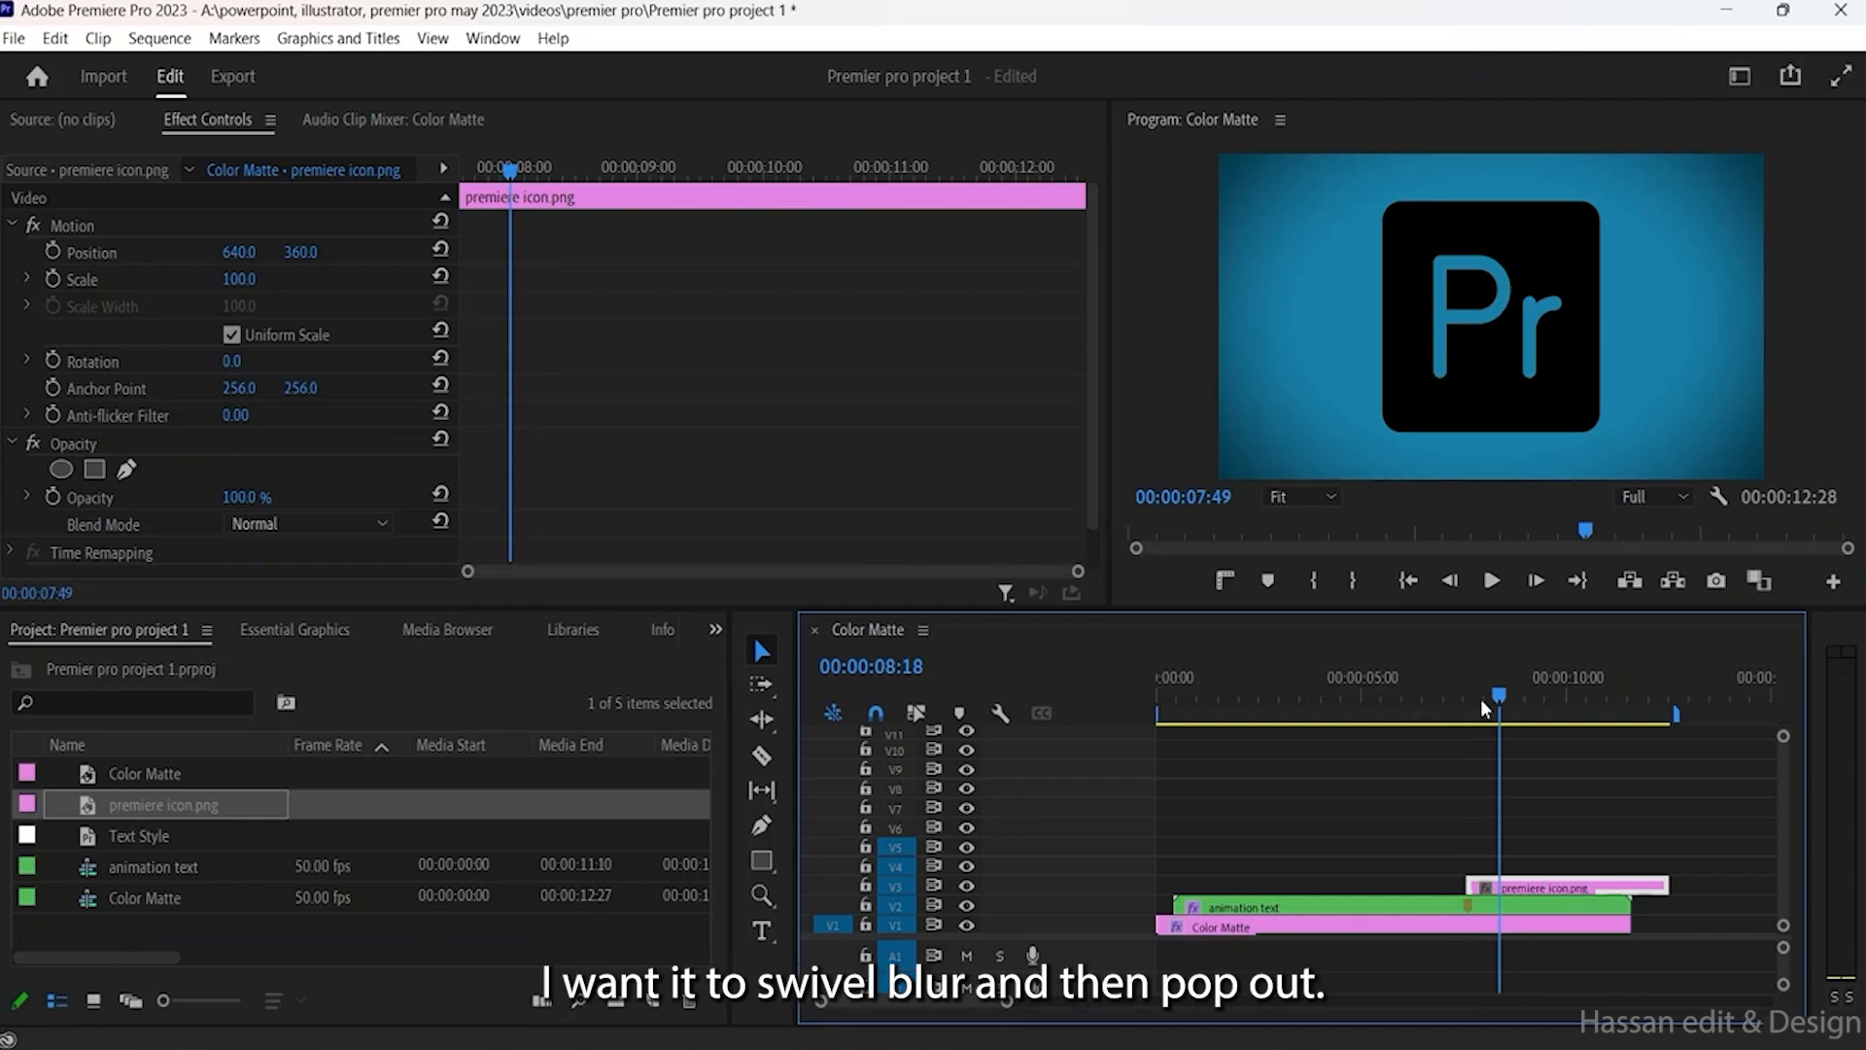
{"action": "left_click_drag", "start_coordinate": [1481, 702], "coordinate": [1459, 702]}
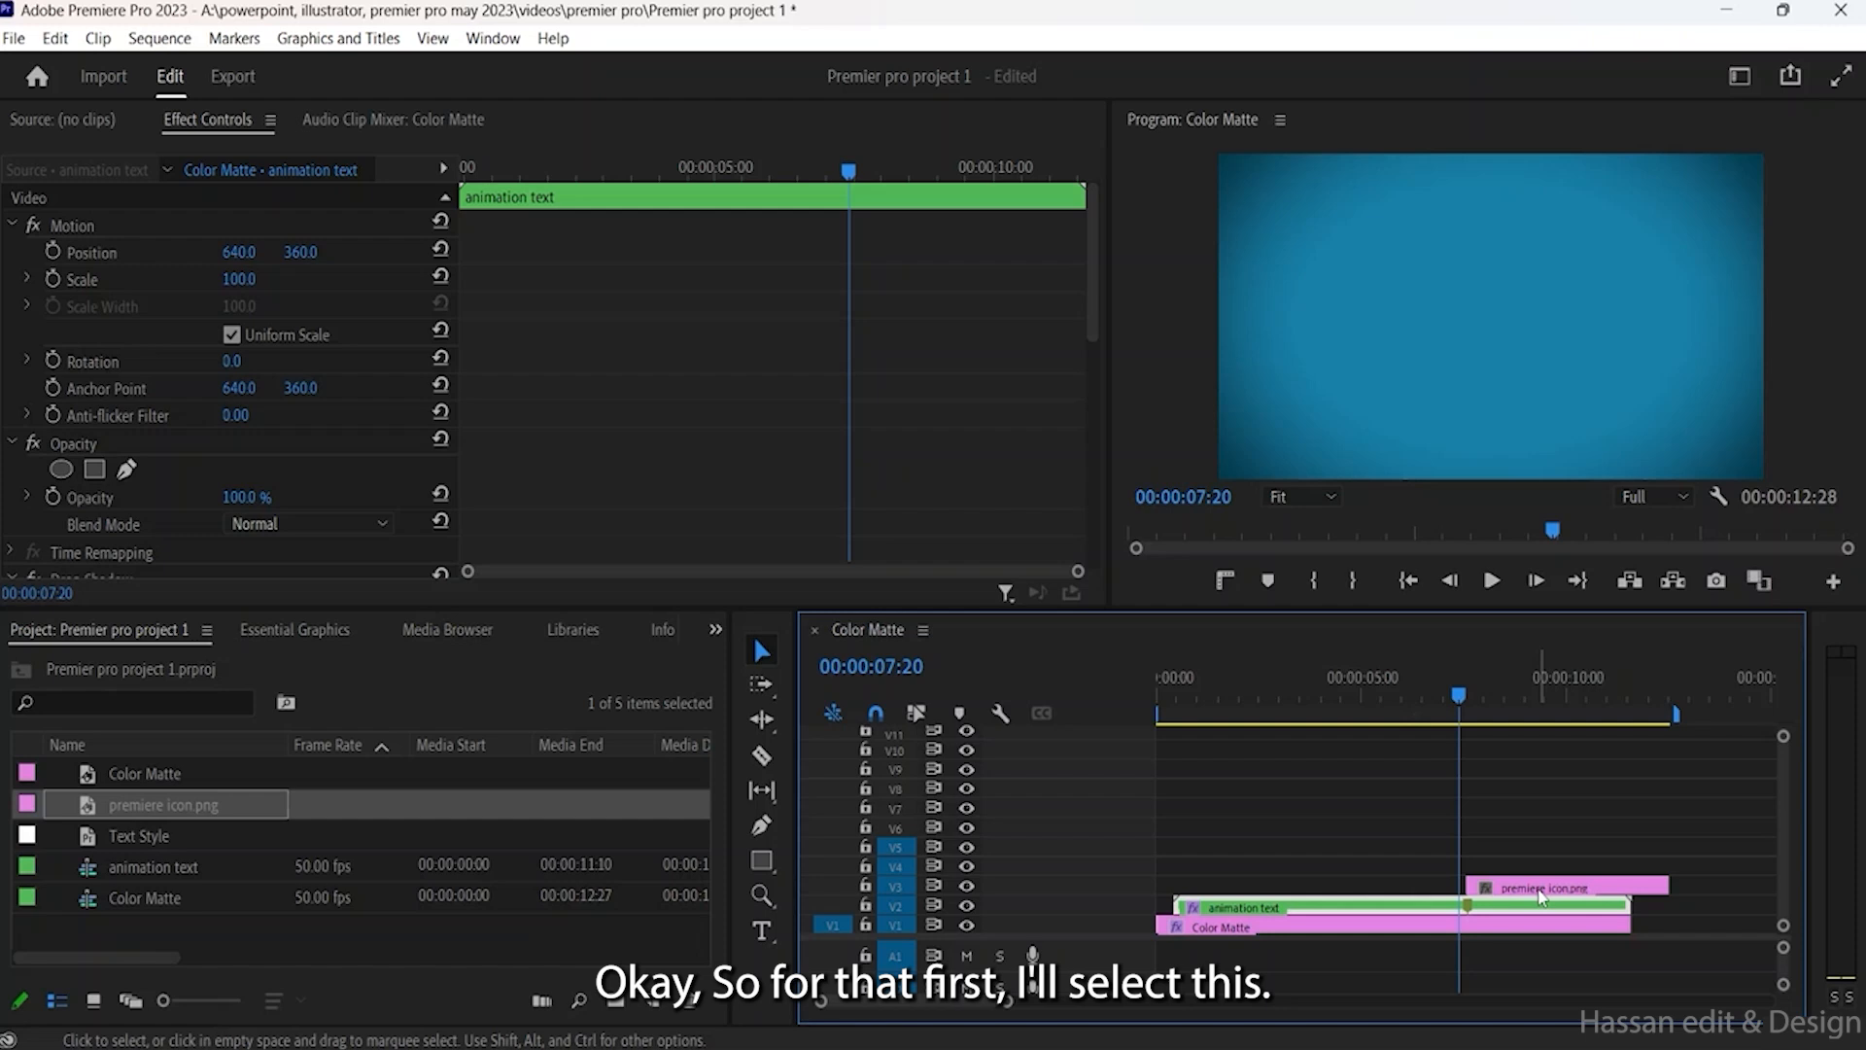
{"action": "left_click", "coordinate": [1540, 890]}
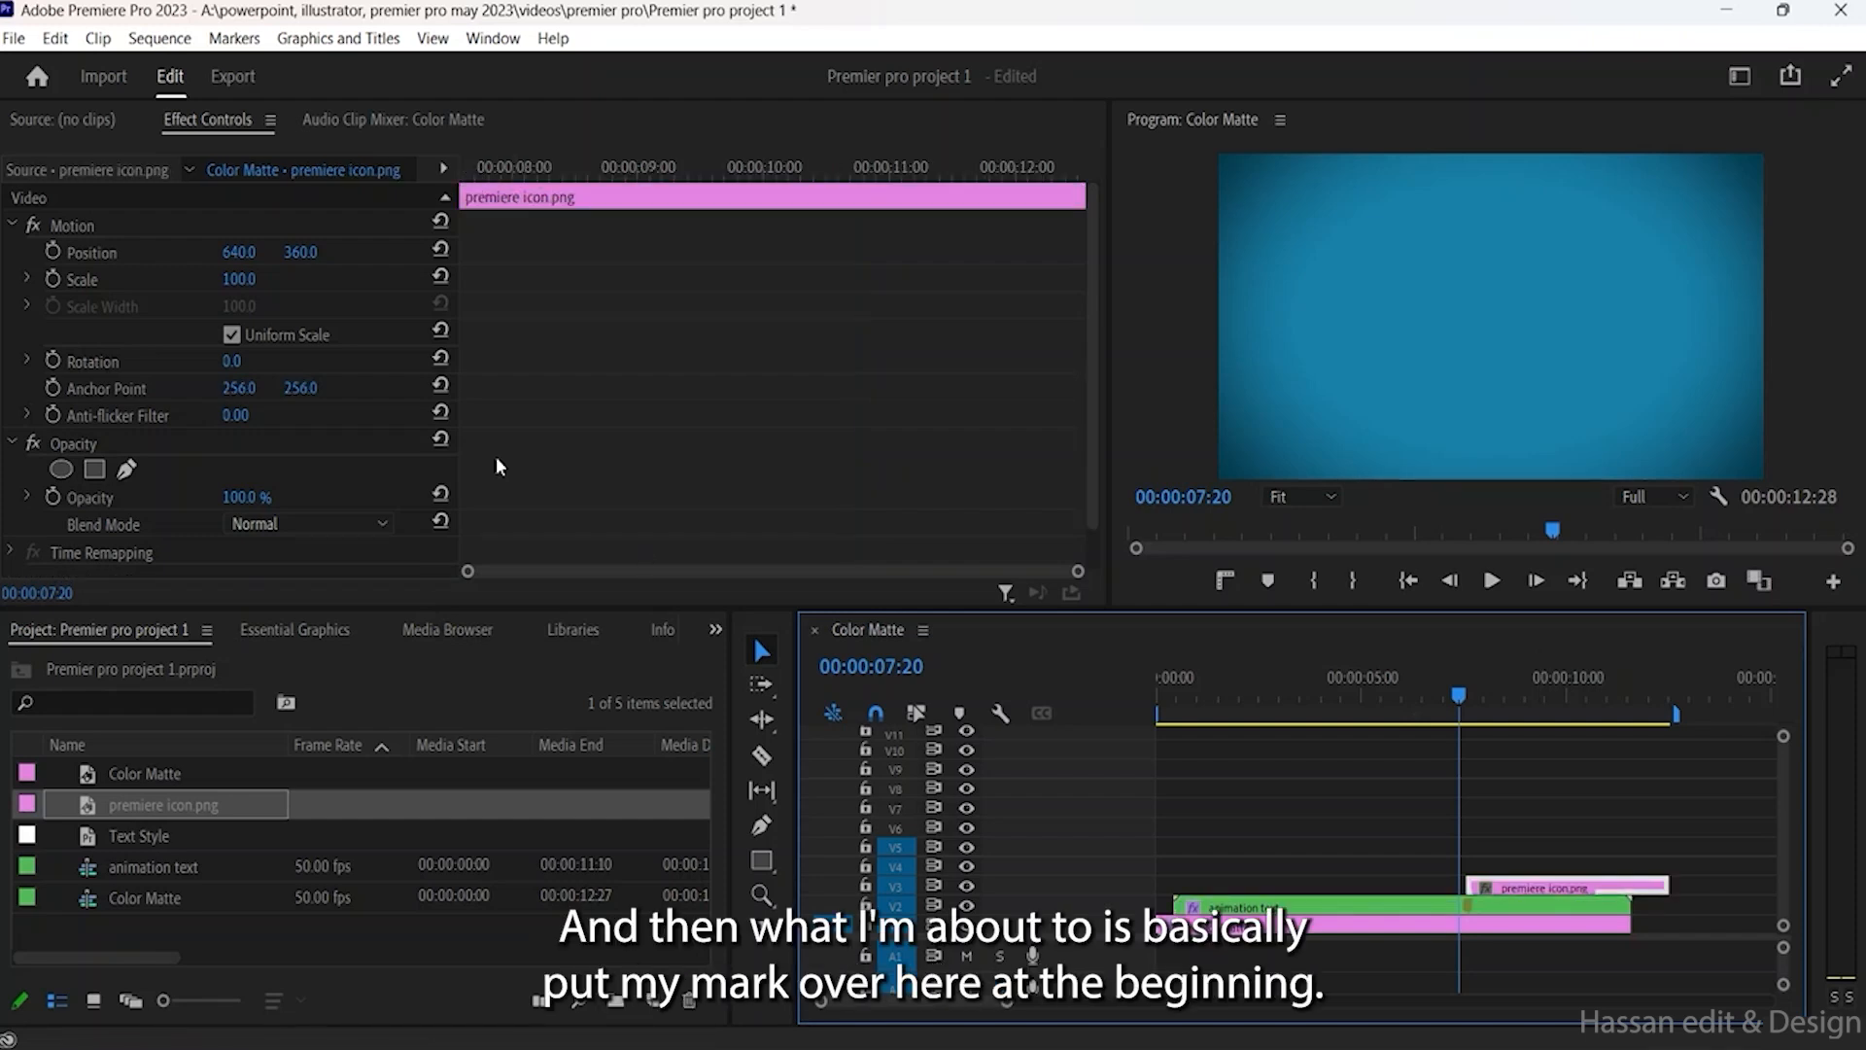
{"action": "left_click", "coordinate": [463, 169]}
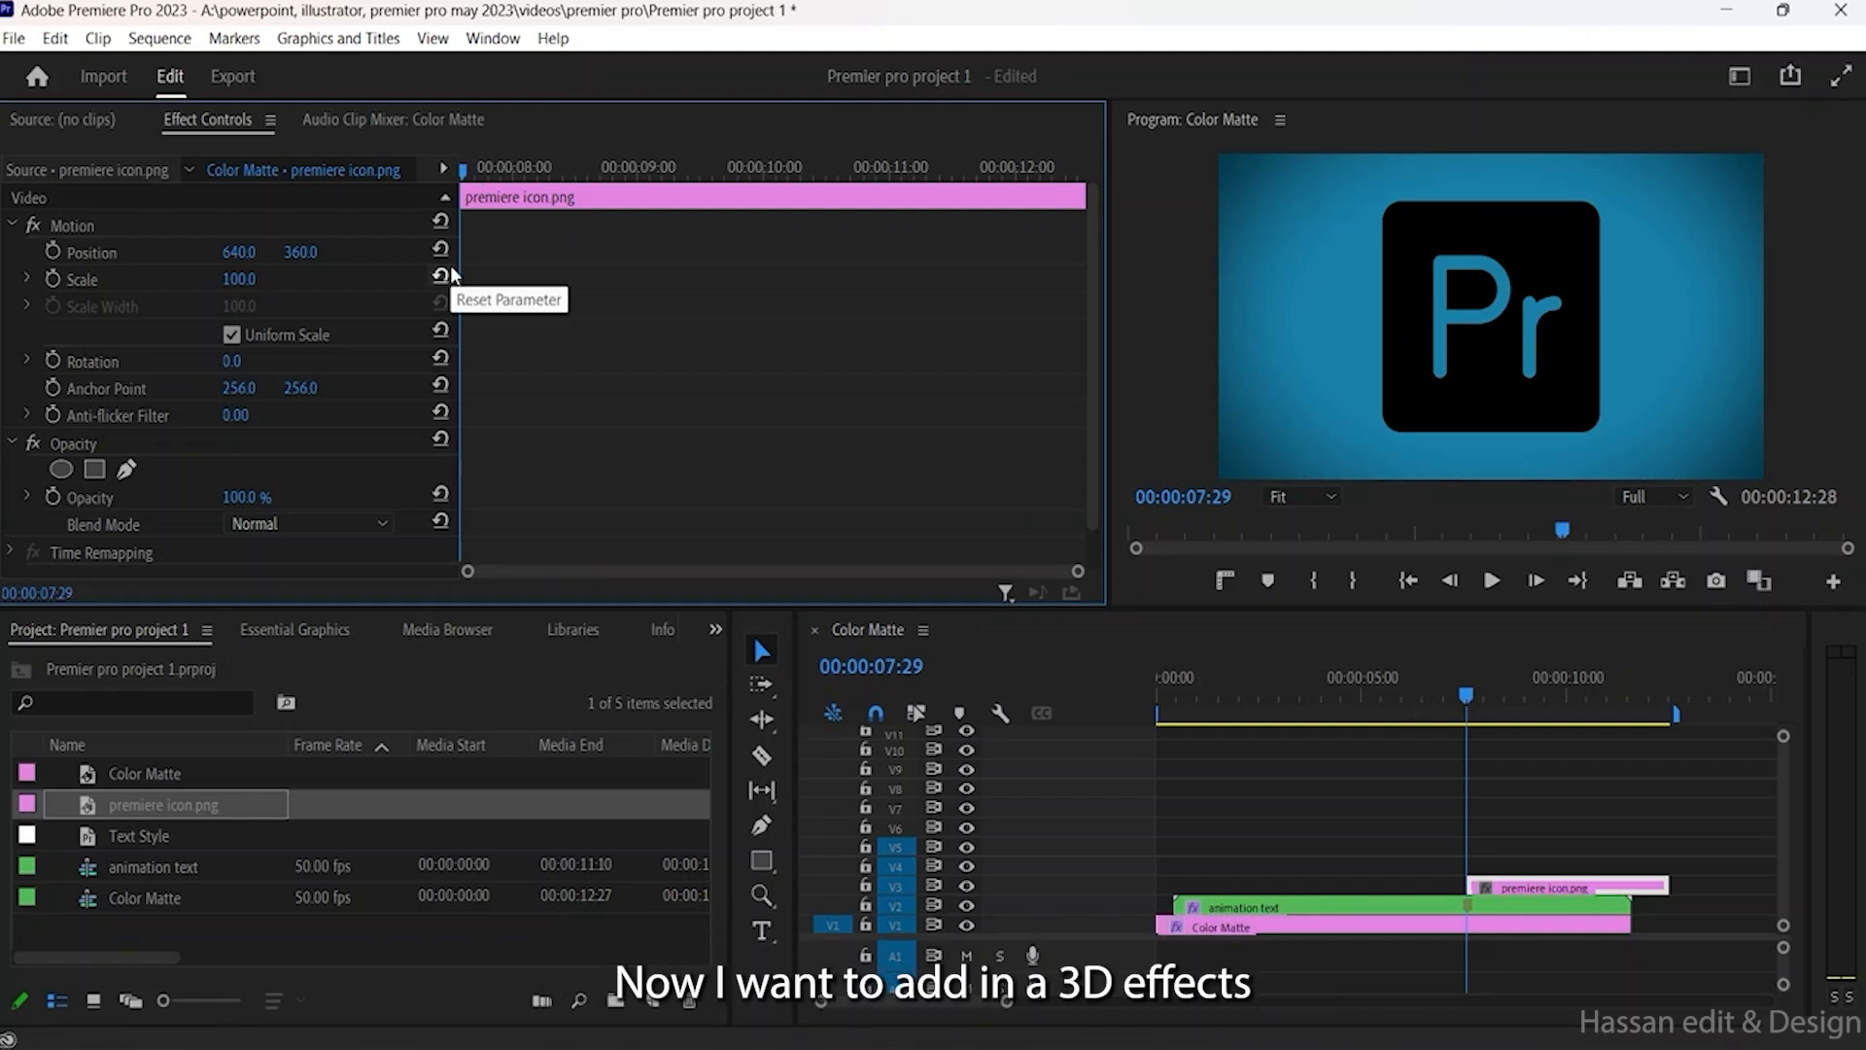
{"action": "left_click", "coordinate": [156, 704]}
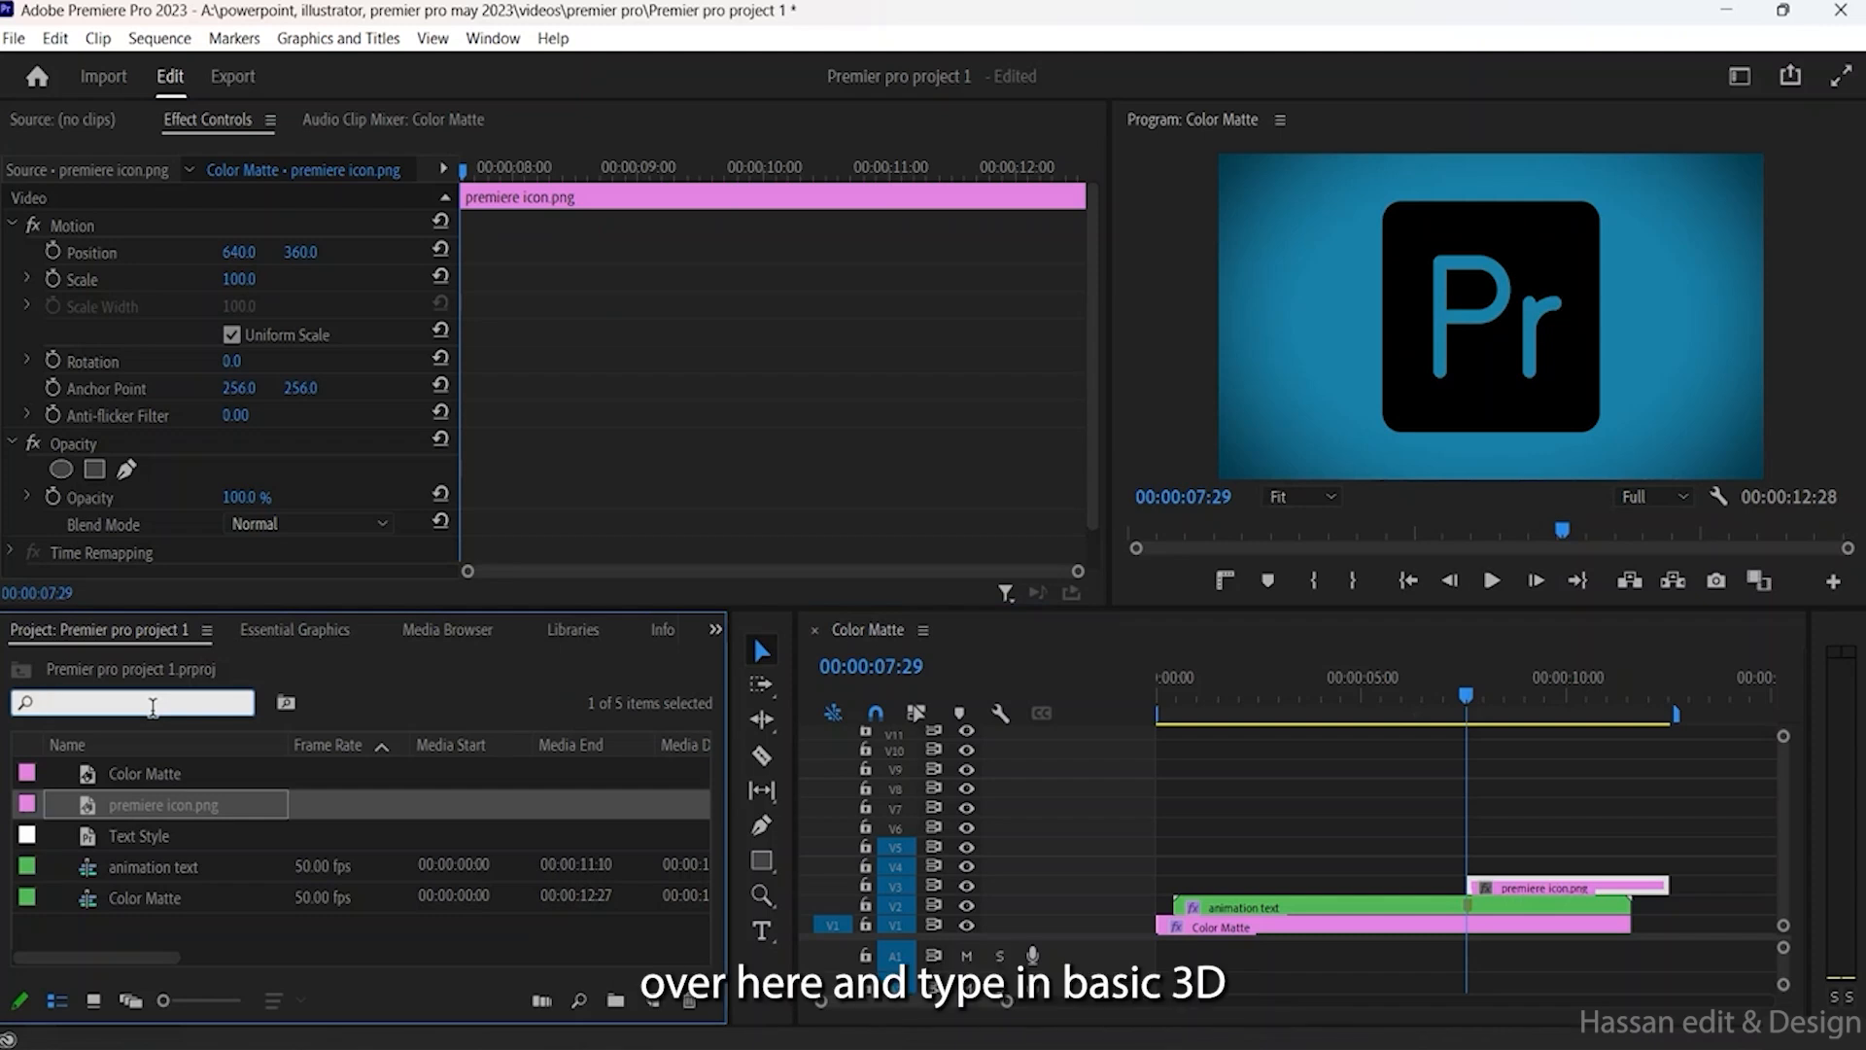
{"action": "type", "text": "bas"}
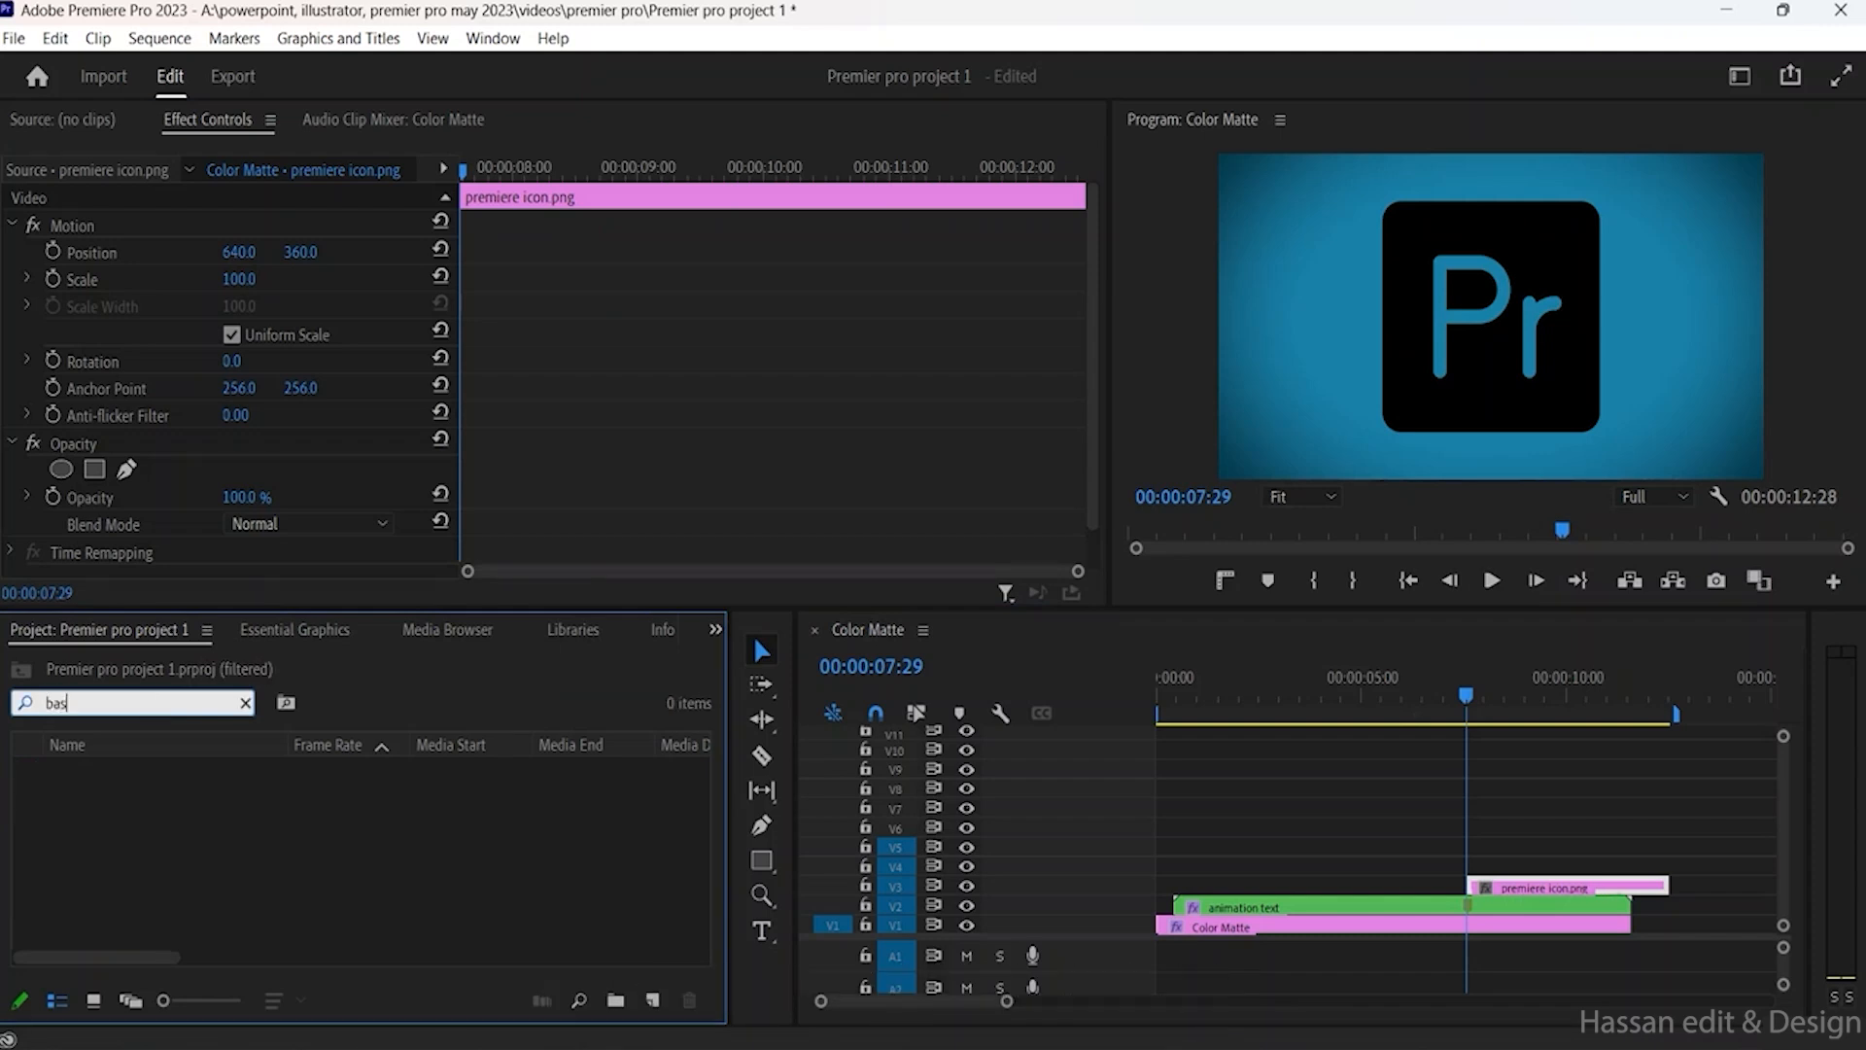
{"action": "type", "text": "ic"}
{"action": "key", "text": "BackSpace"}
{"action": "key", "text": "BackSpace"}
{"action": "key", "text": "BackSpace"}
{"action": "key", "text": "BackSpace"}
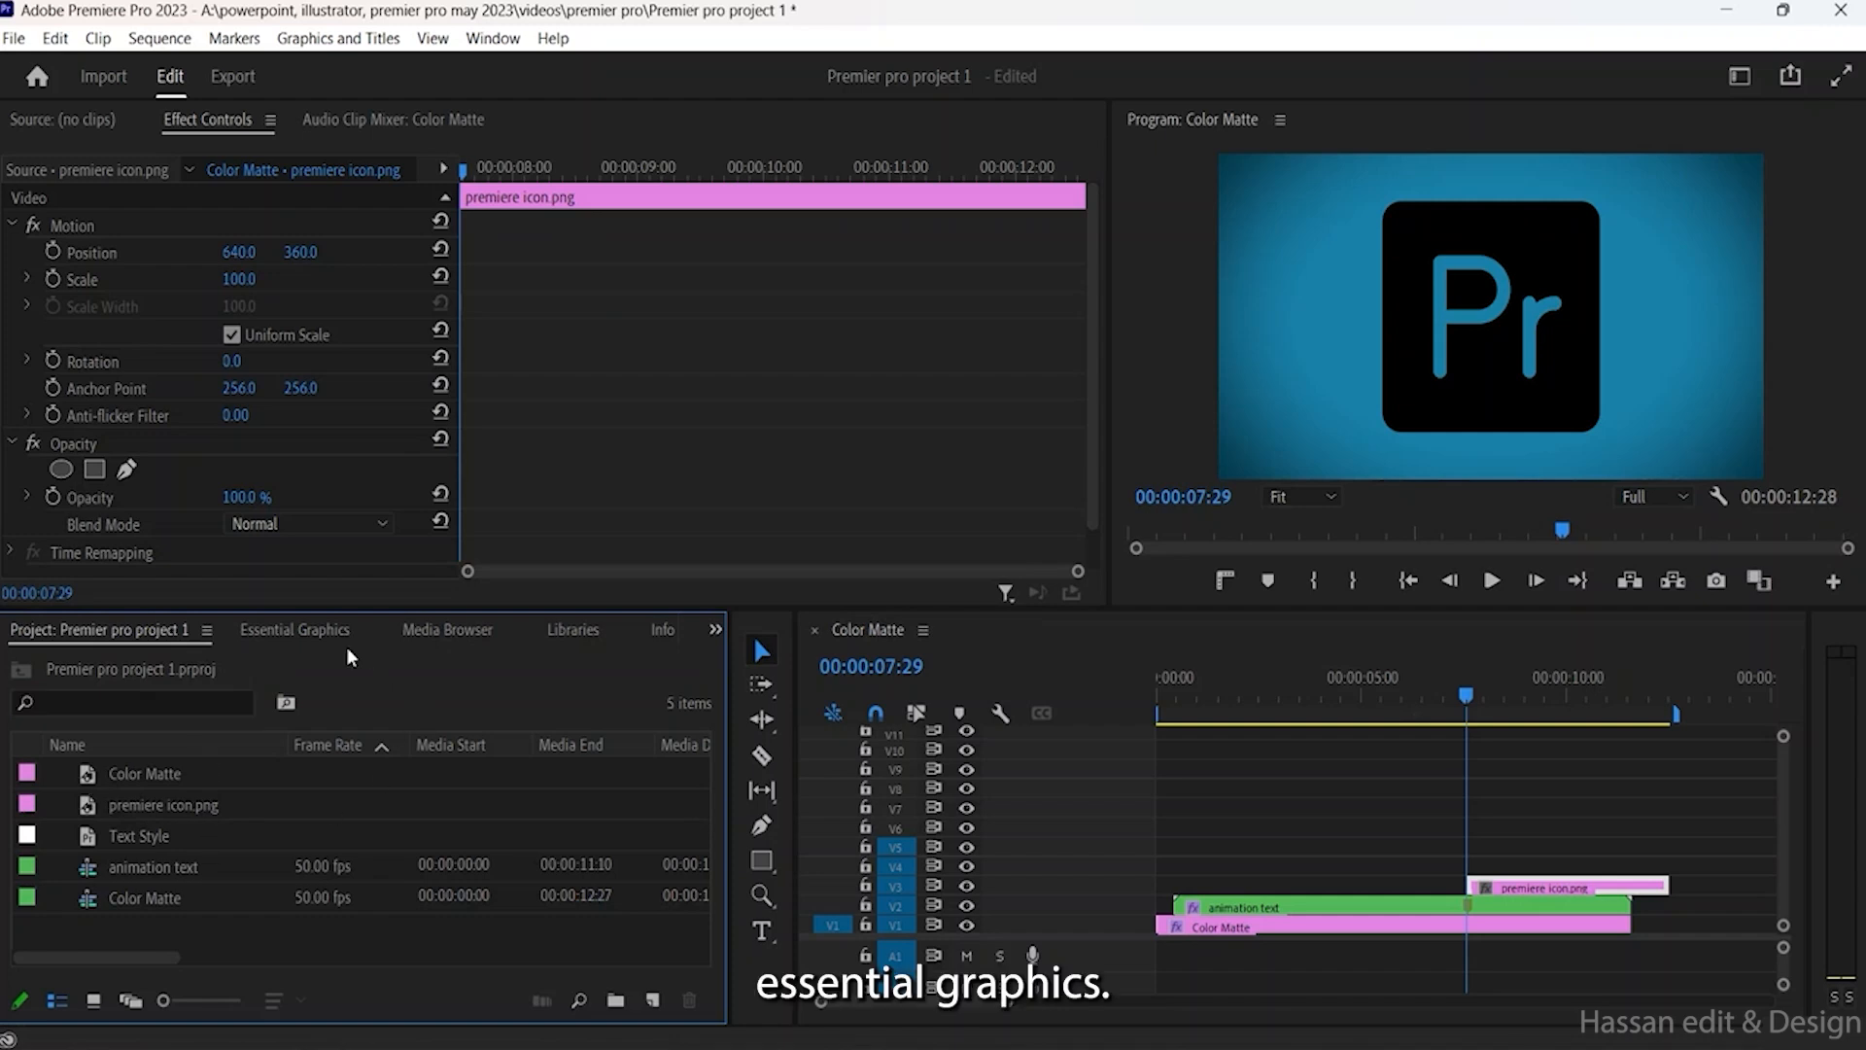
Step: Find the Basic 3D effect and apply it to the premiere icon.png clip on V3
{"action": "left_click", "coordinate": [321, 629]}
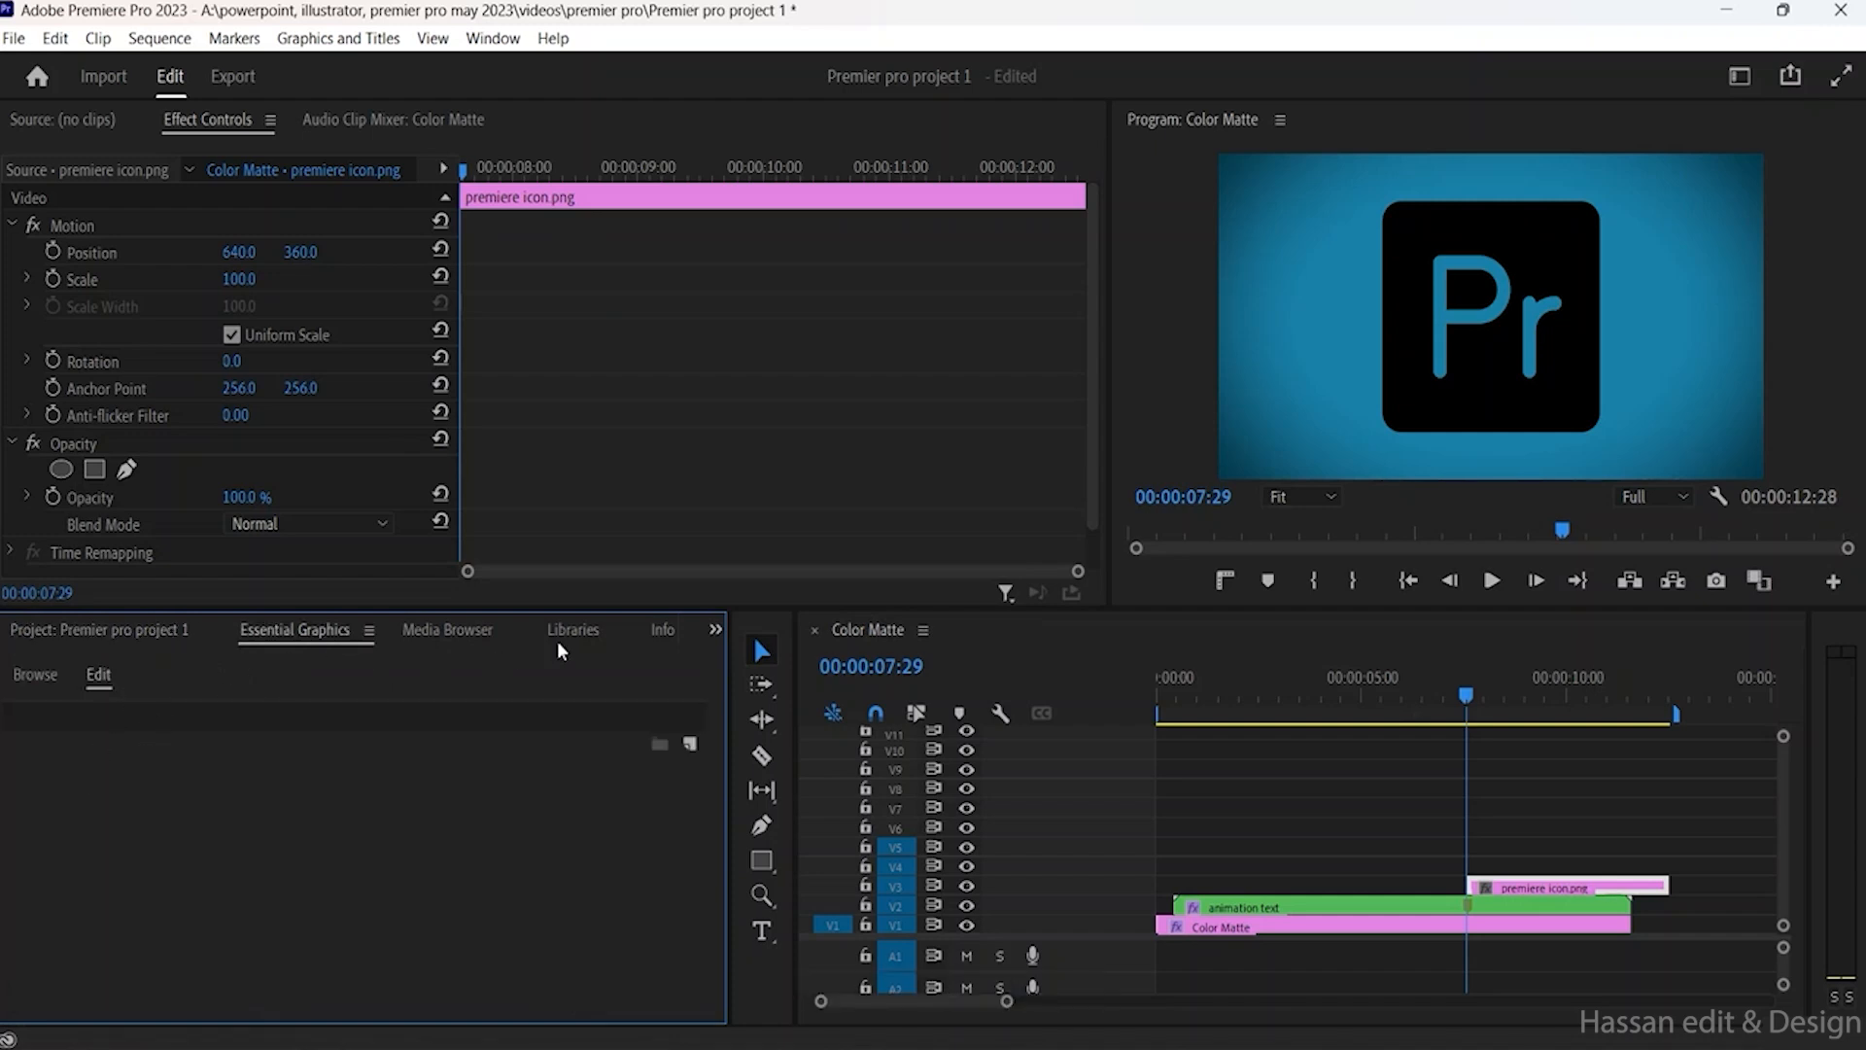
{"action": "left_click", "coordinate": [714, 630]}
{"action": "left_click", "coordinate": [736, 810]}
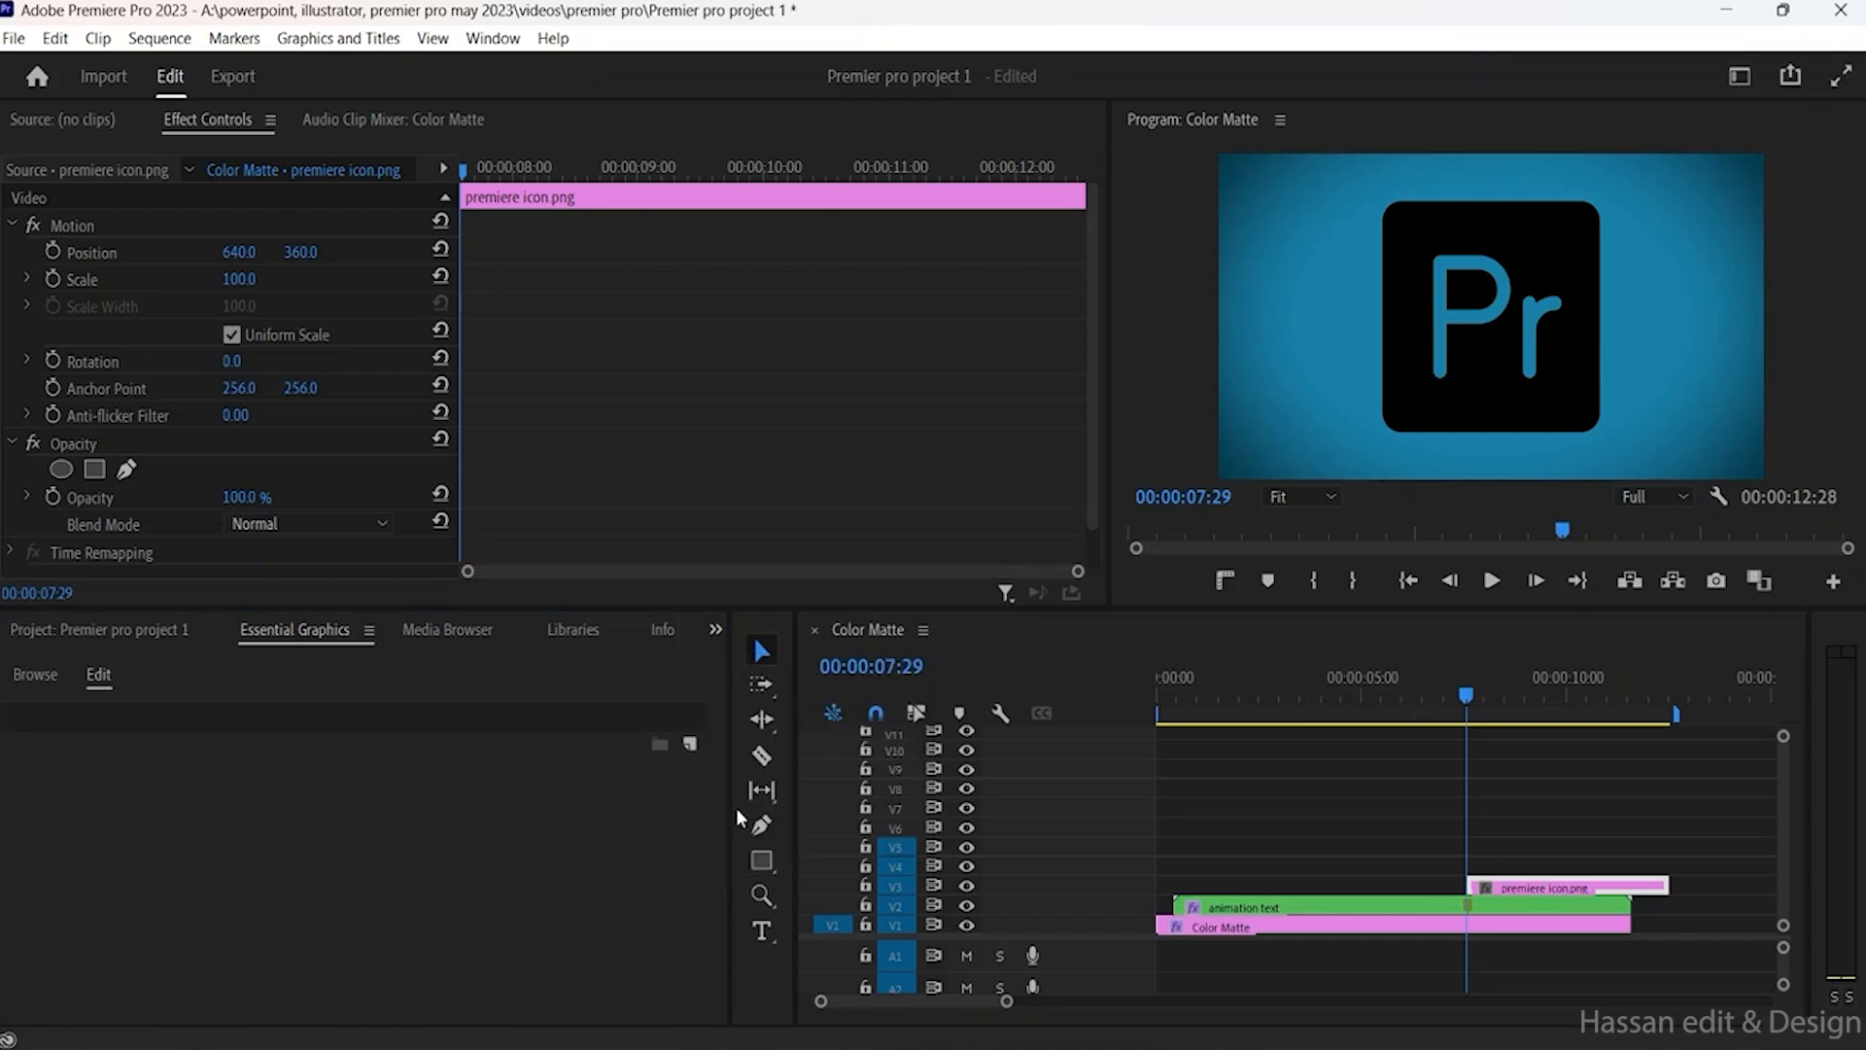
{"action": "left_click", "coordinate": [106, 666]}
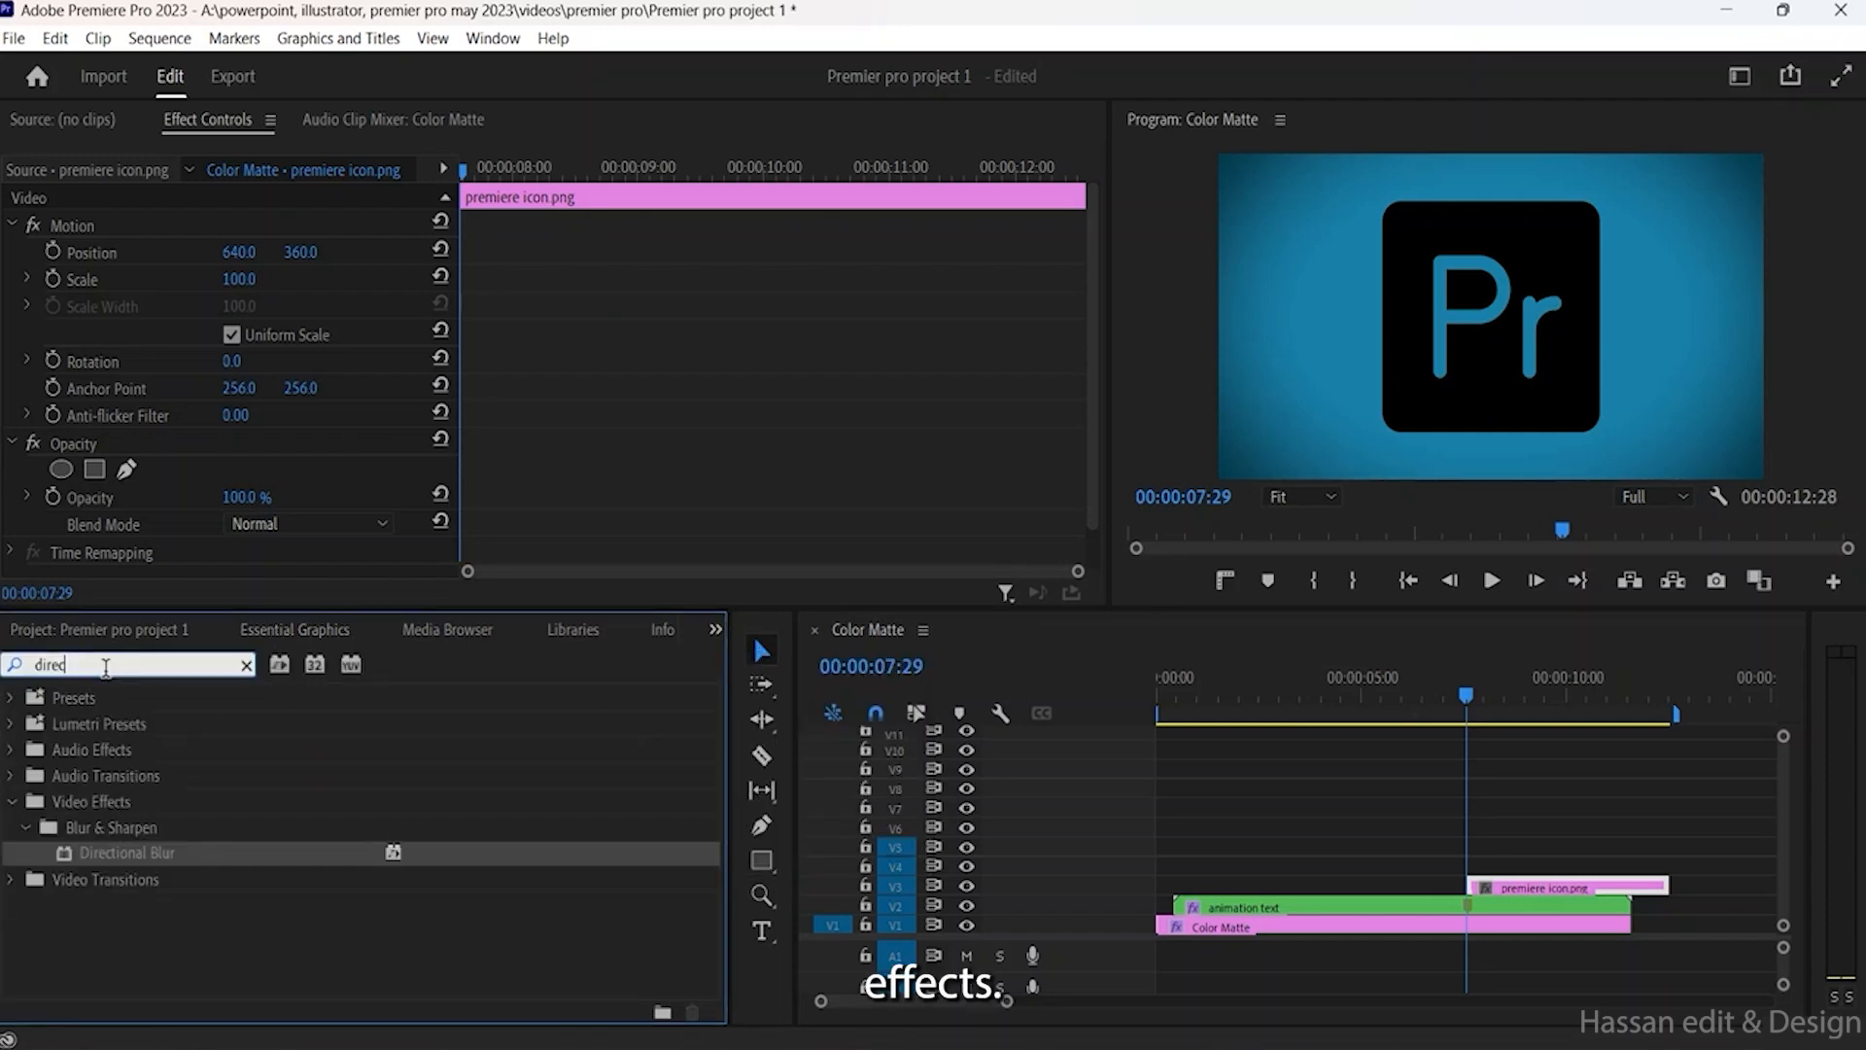
{"action": "double_click", "coordinate": [106, 666]}
{"action": "type", "text": "bas"}
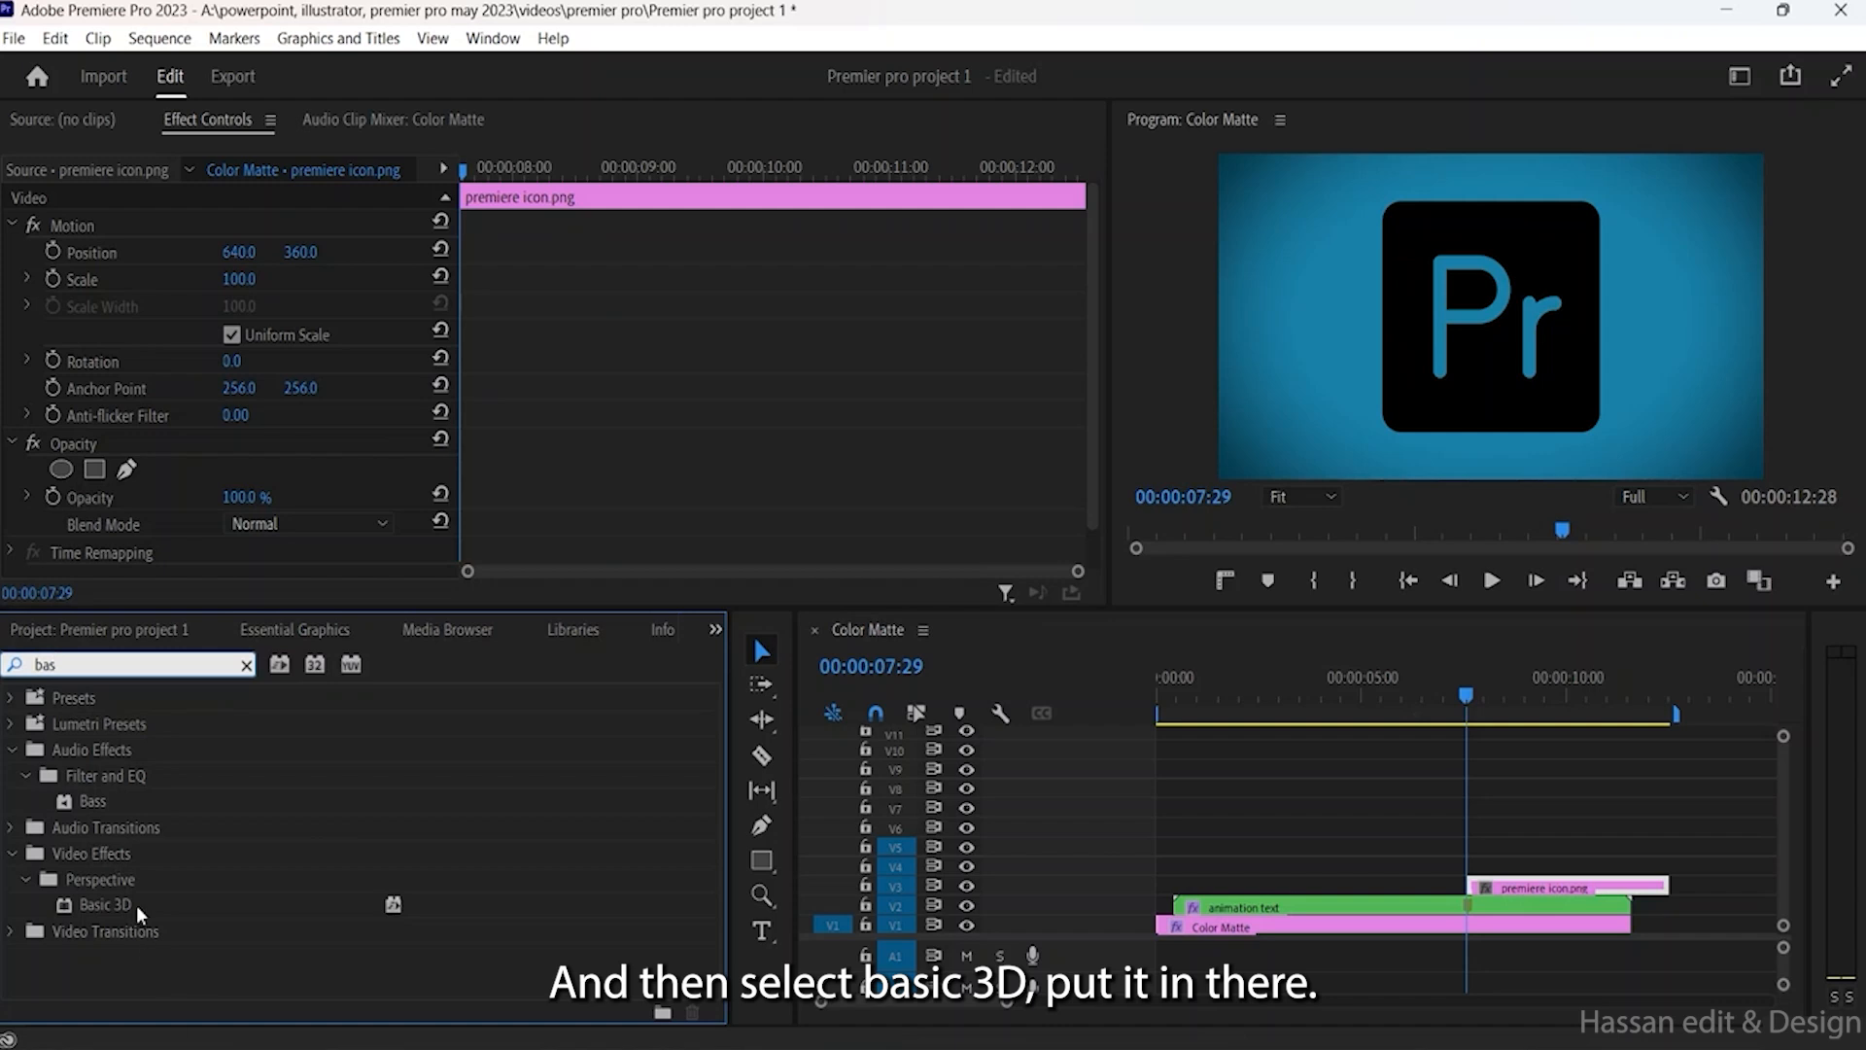
{"action": "left_click_drag", "start_coordinate": [136, 905], "coordinate": [1580, 887]}
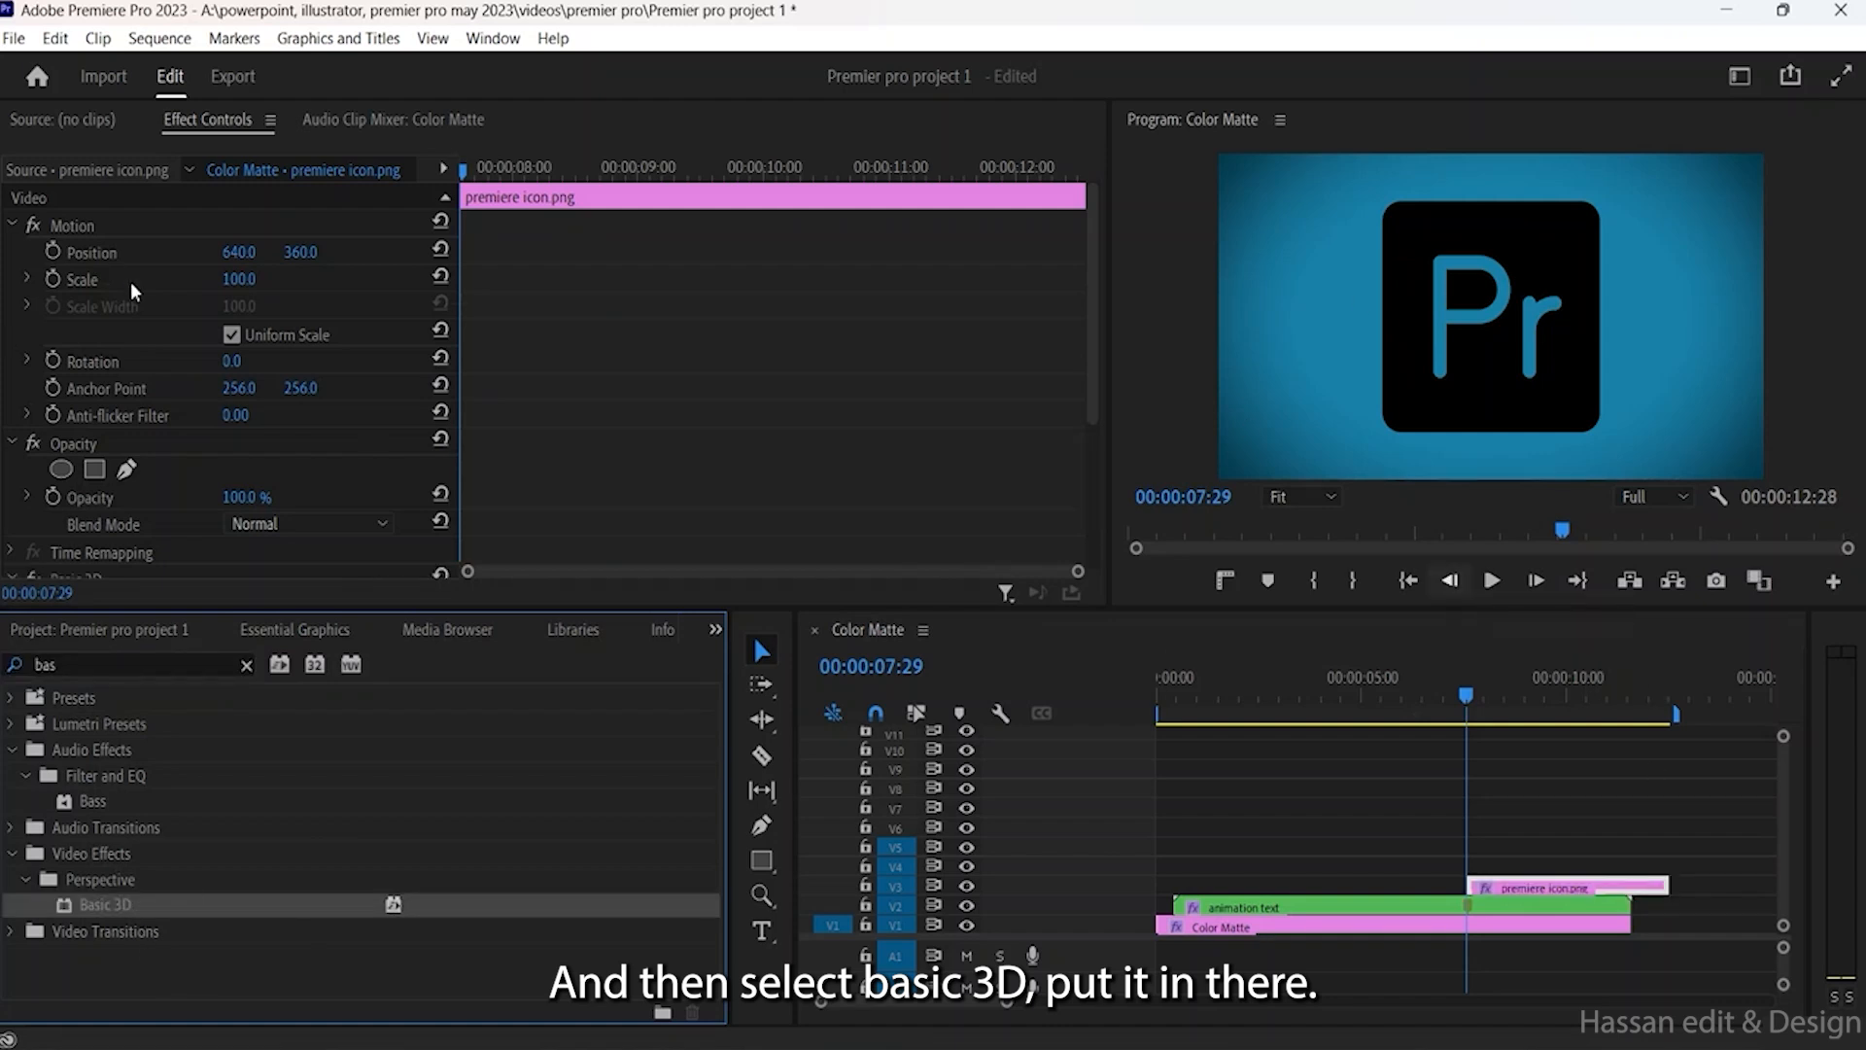
Step: Start keyframing the icon's Basic 3D Swivel at the clip's start, 00:00:07:29, with a value of 90°
{"action": "scroll", "coordinate": [137, 299], "scroll_direction": "down", "scroll_amount": 5}
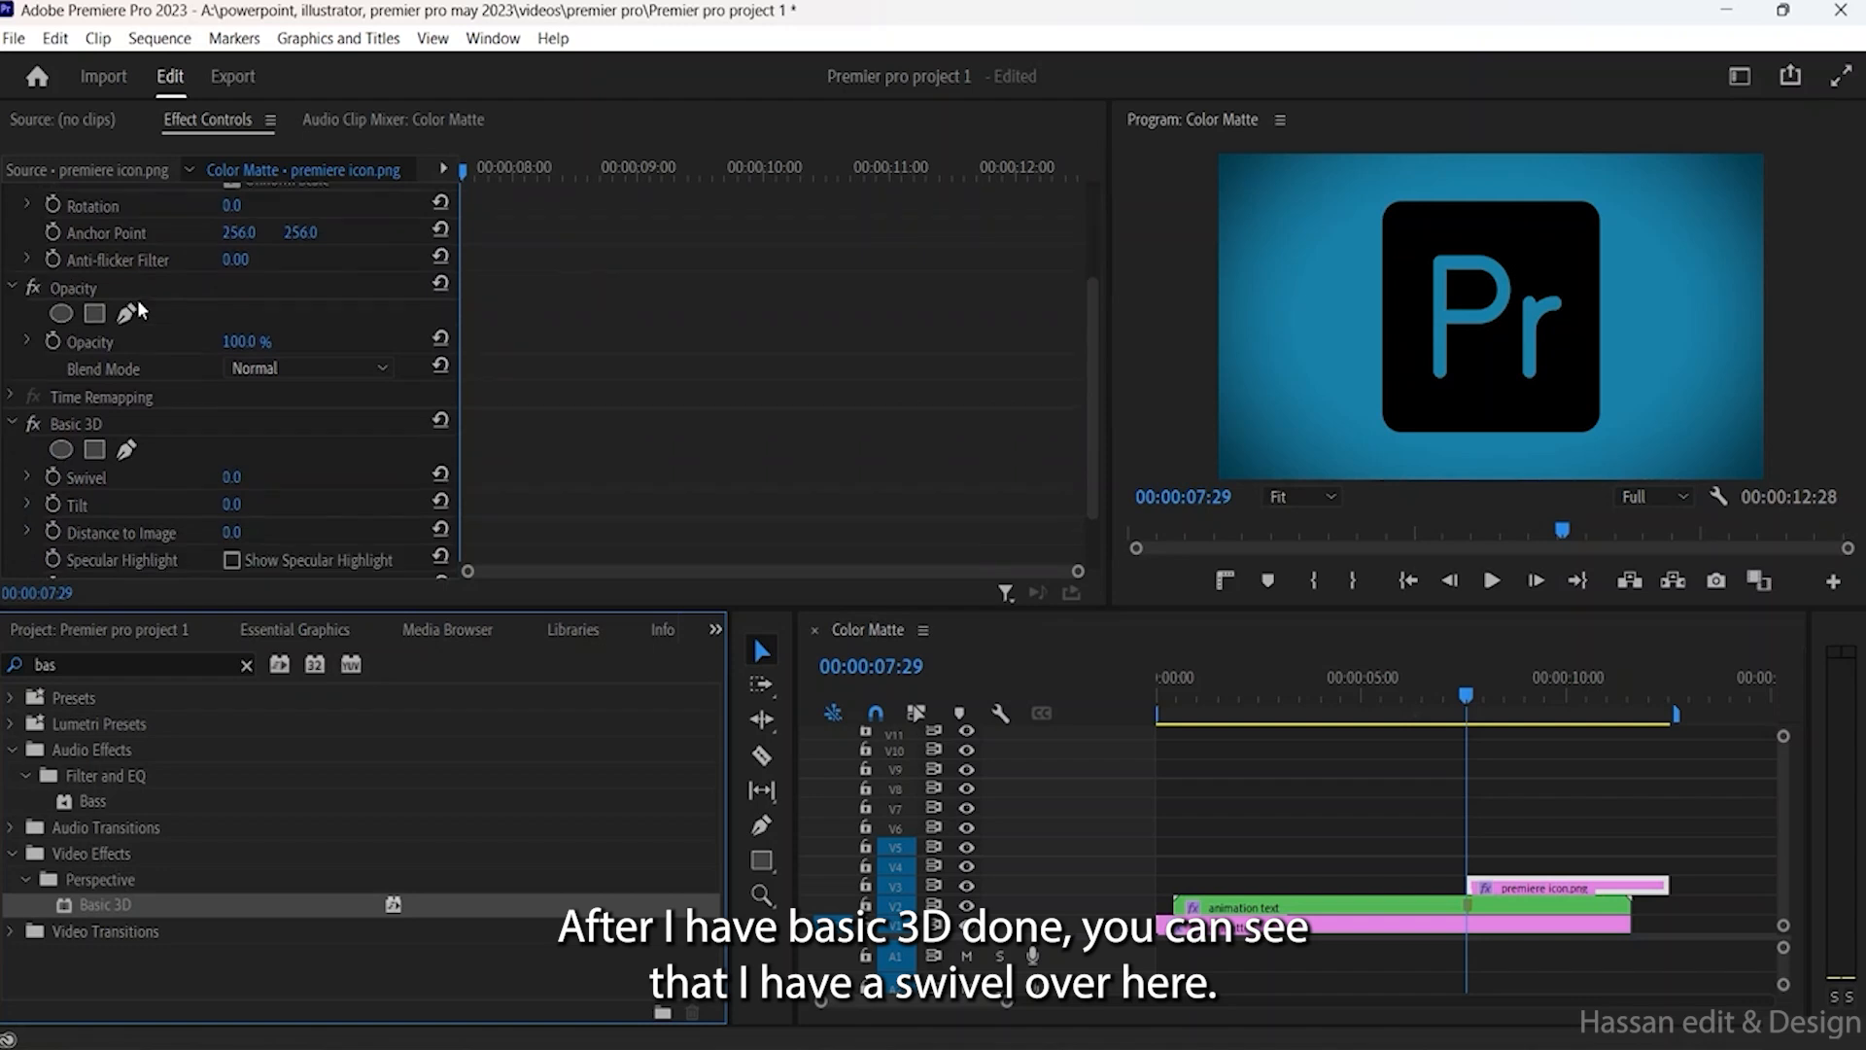
{"action": "scroll", "coordinate": [139, 308], "scroll_direction": "down", "scroll_amount": 1}
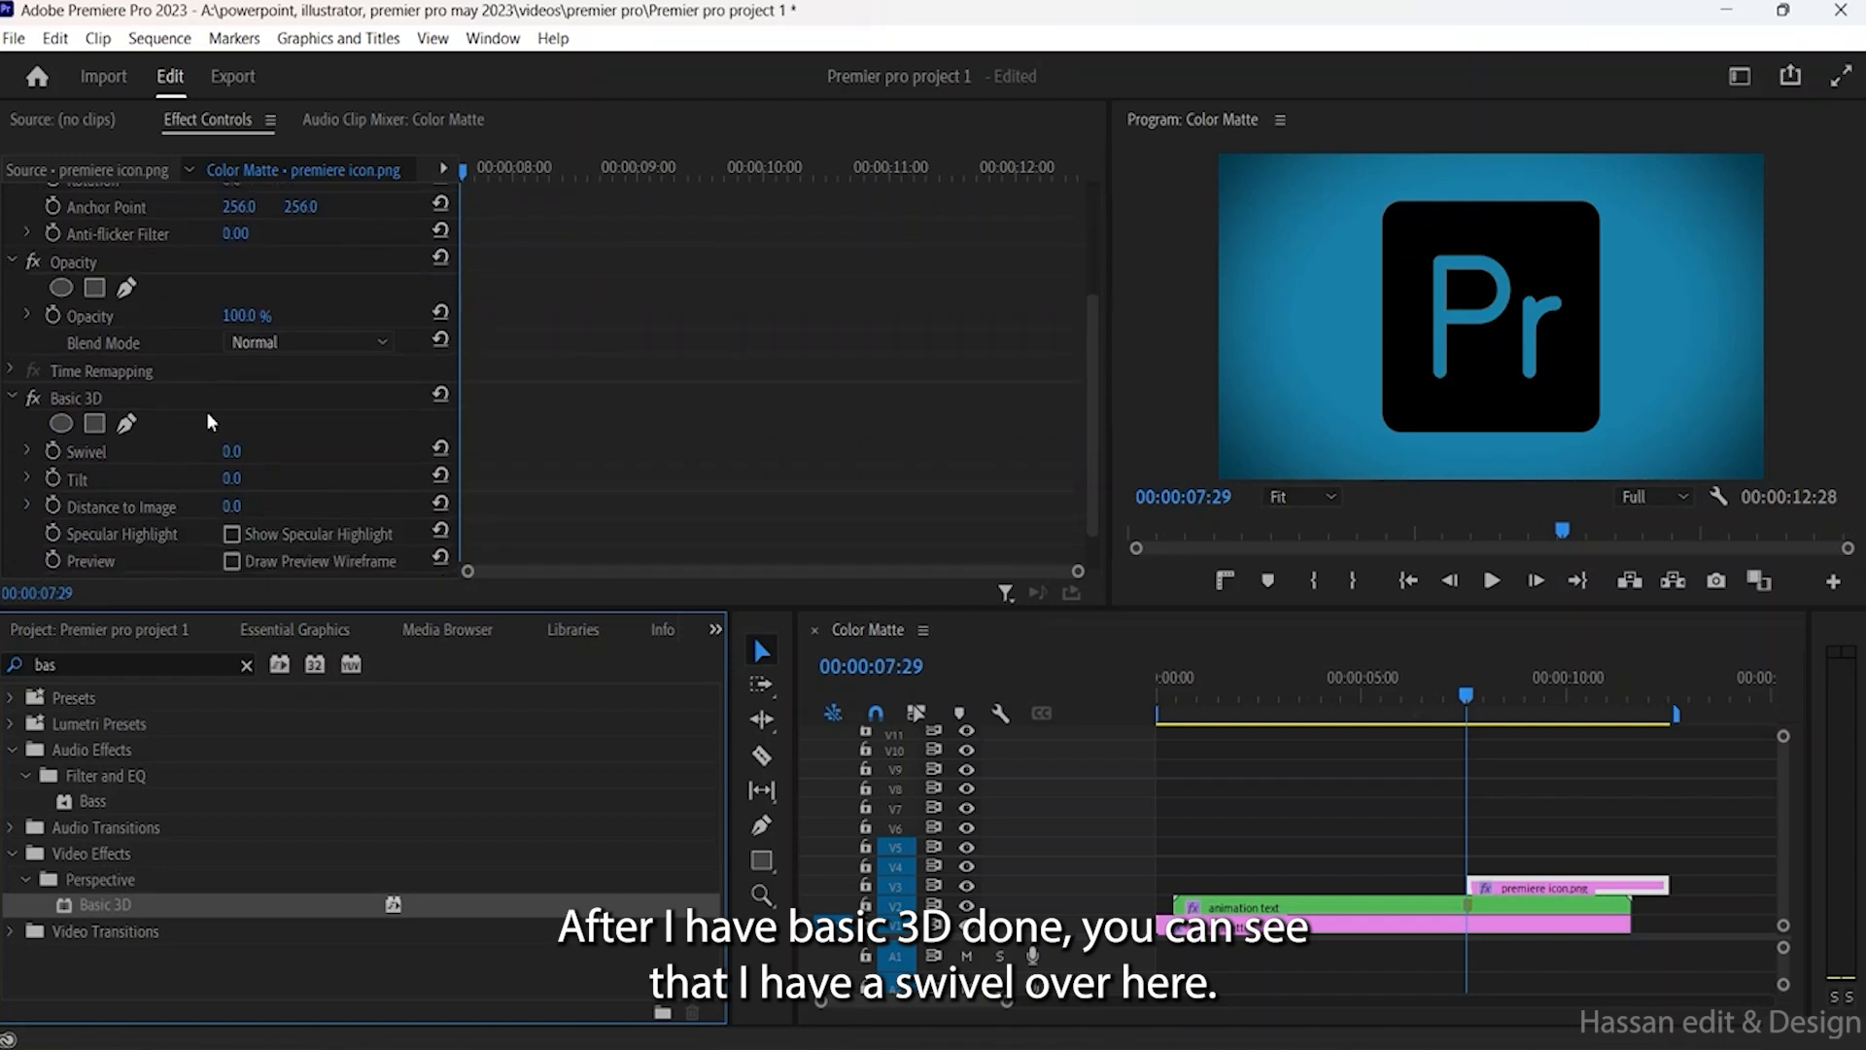
{"action": "left_click", "coordinate": [53, 453]}
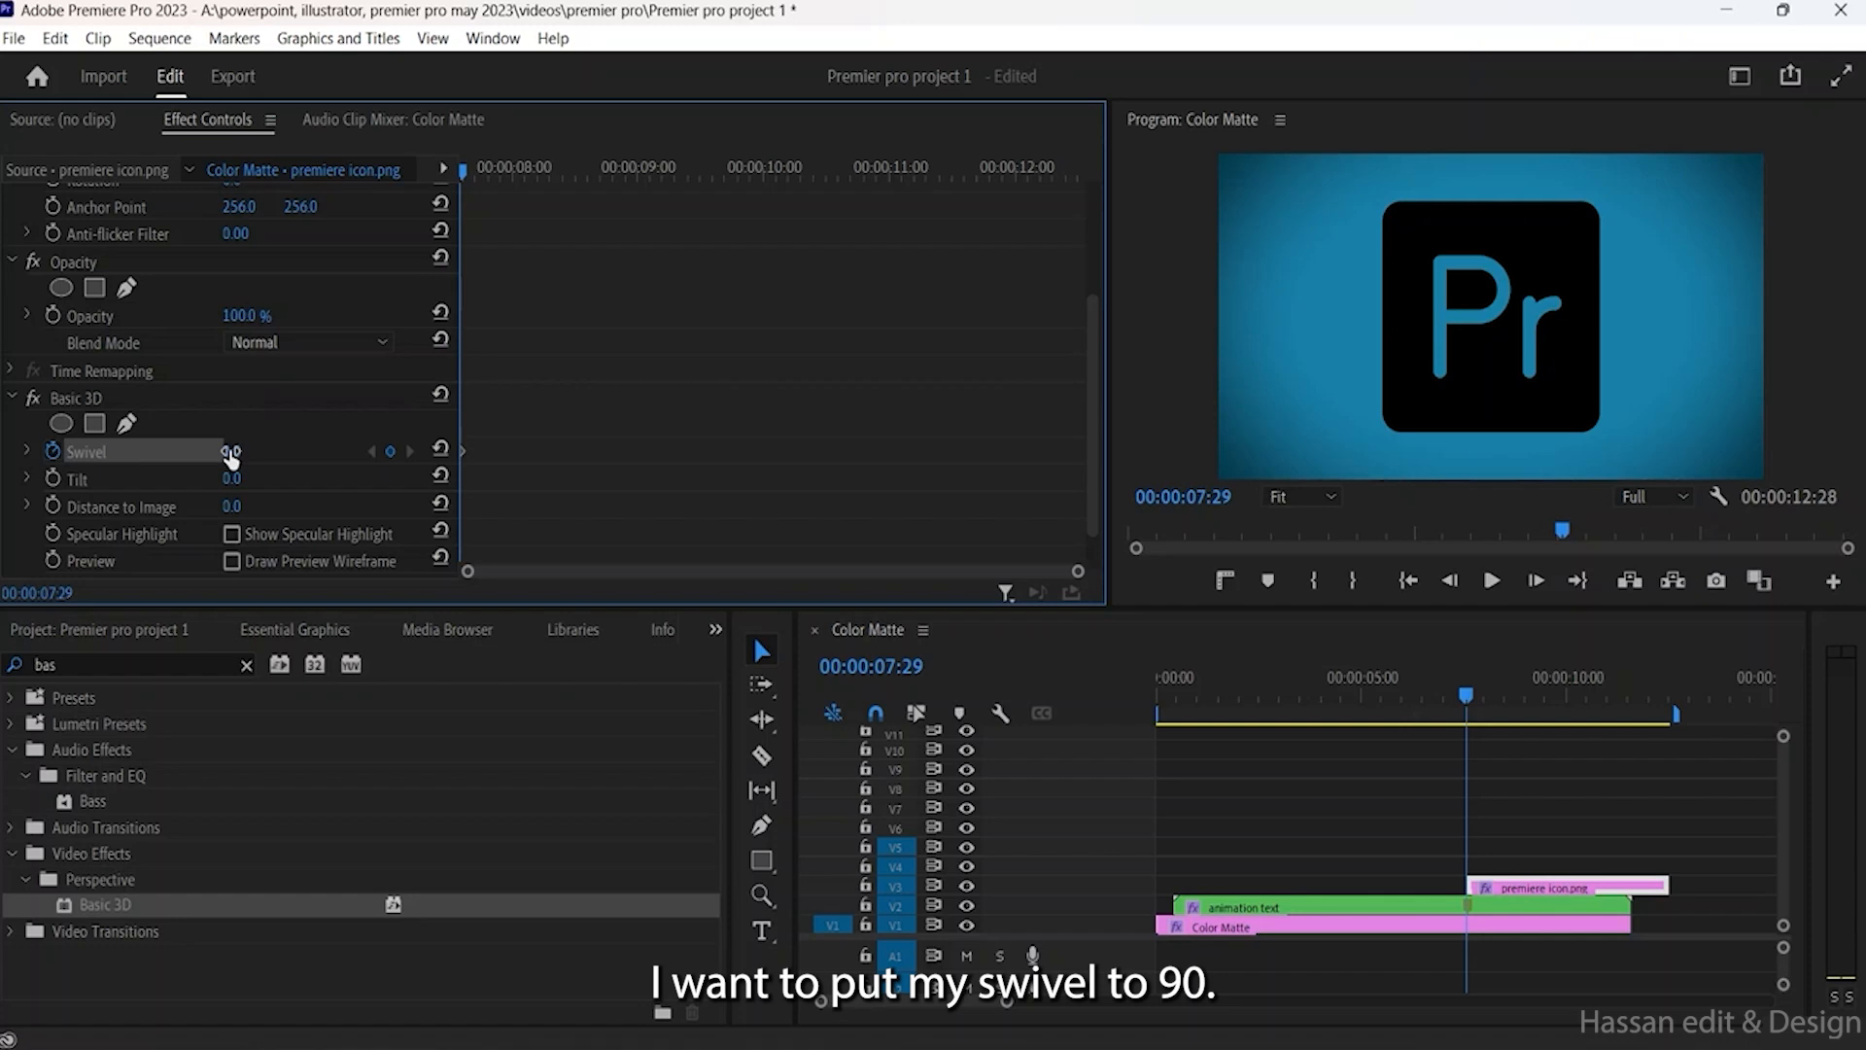
{"action": "left_click_drag", "start_coordinate": [230, 458], "coordinate": [290, 459]}
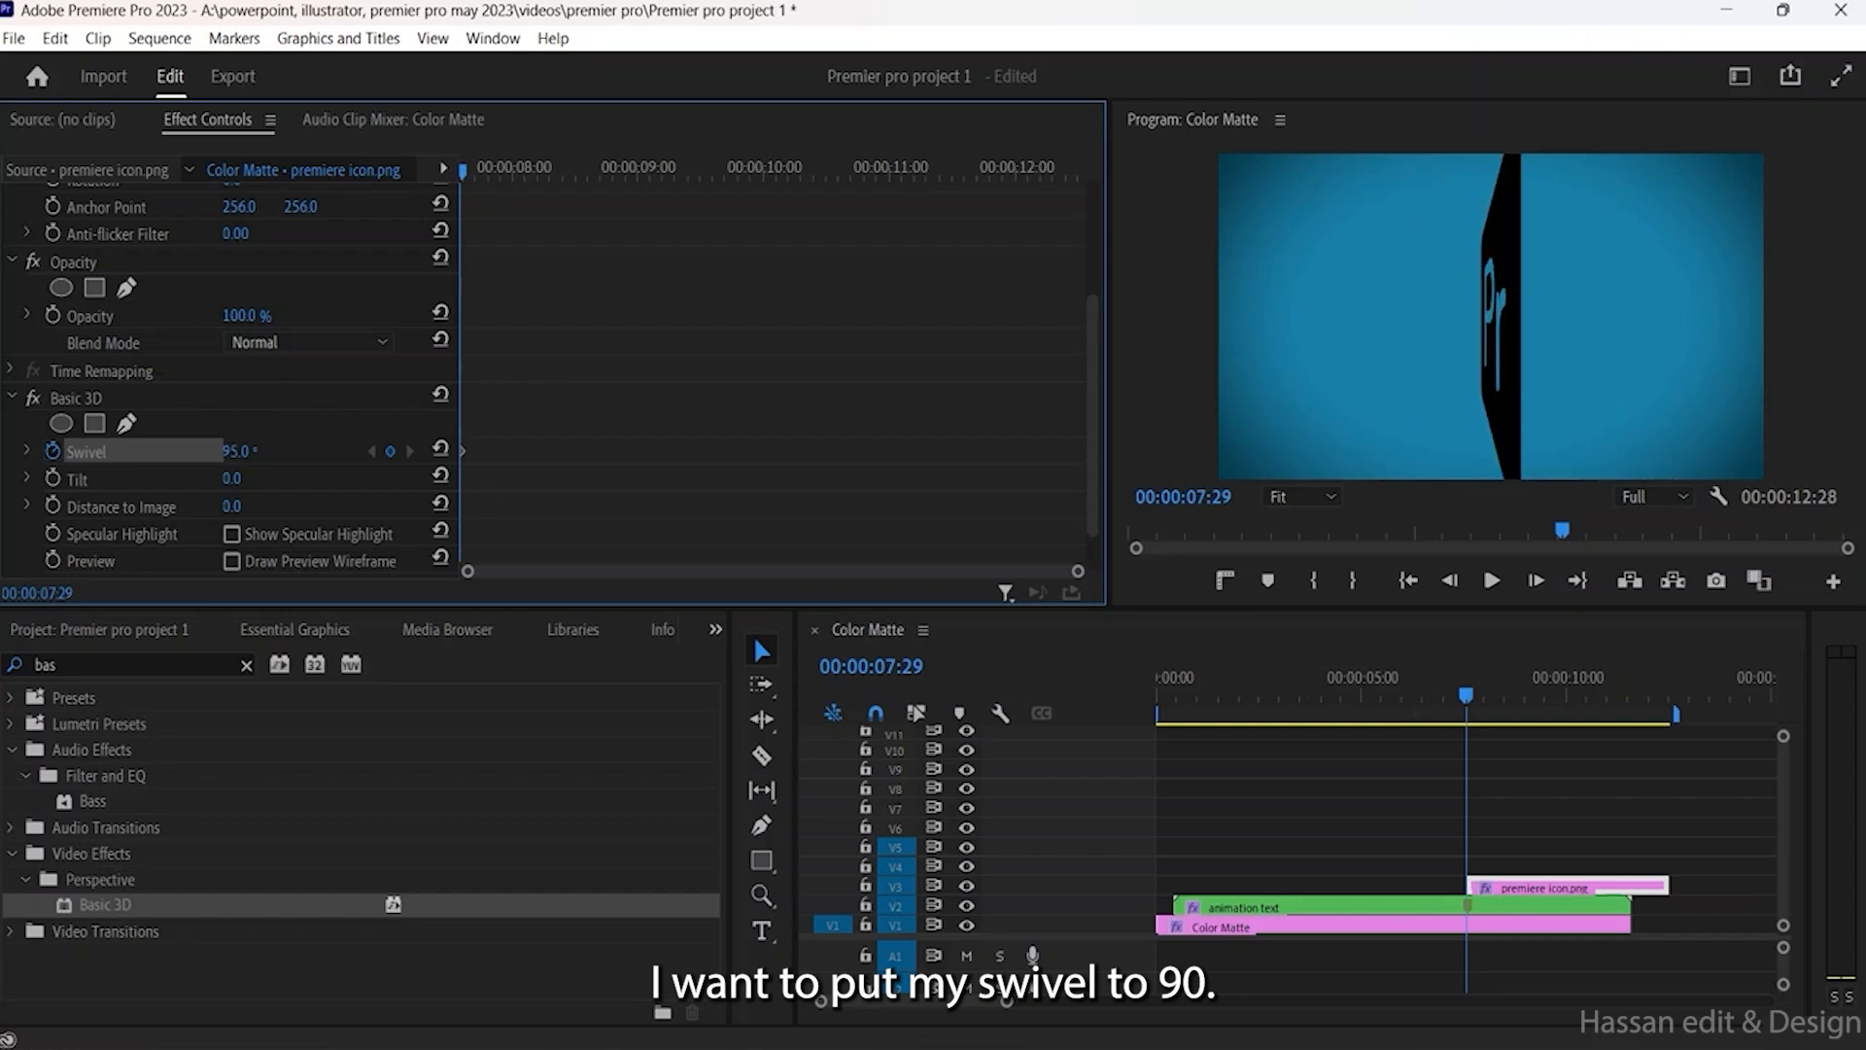
{"action": "left_click_drag", "start_coordinate": [290, 459], "coordinate": [282, 463]}
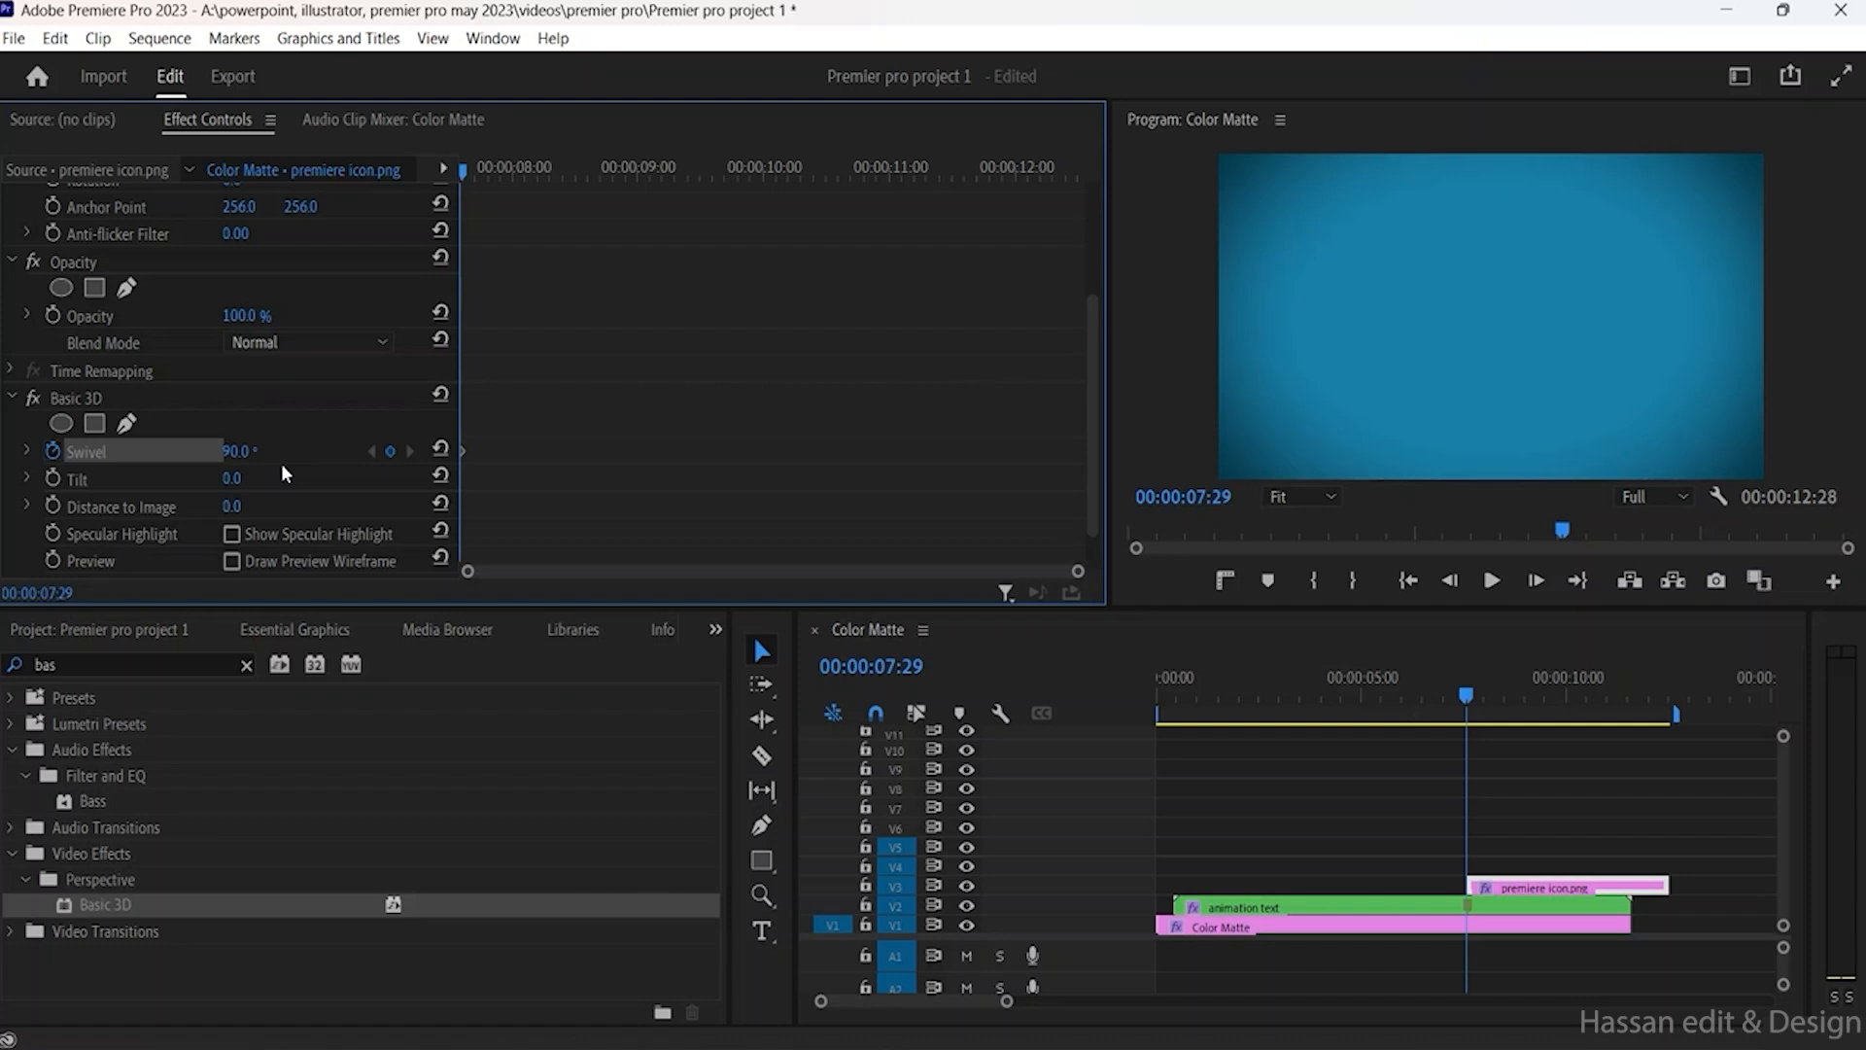
Step: Move four frames ahead to 00:00:07:33 and add a Swivel keyframe of 1x0.0° there
{"action": "key", "text": "Right"}
{"action": "key", "text": "Right"}
{"action": "key", "text": "Right"}
{"action": "key", "text": "Right"}
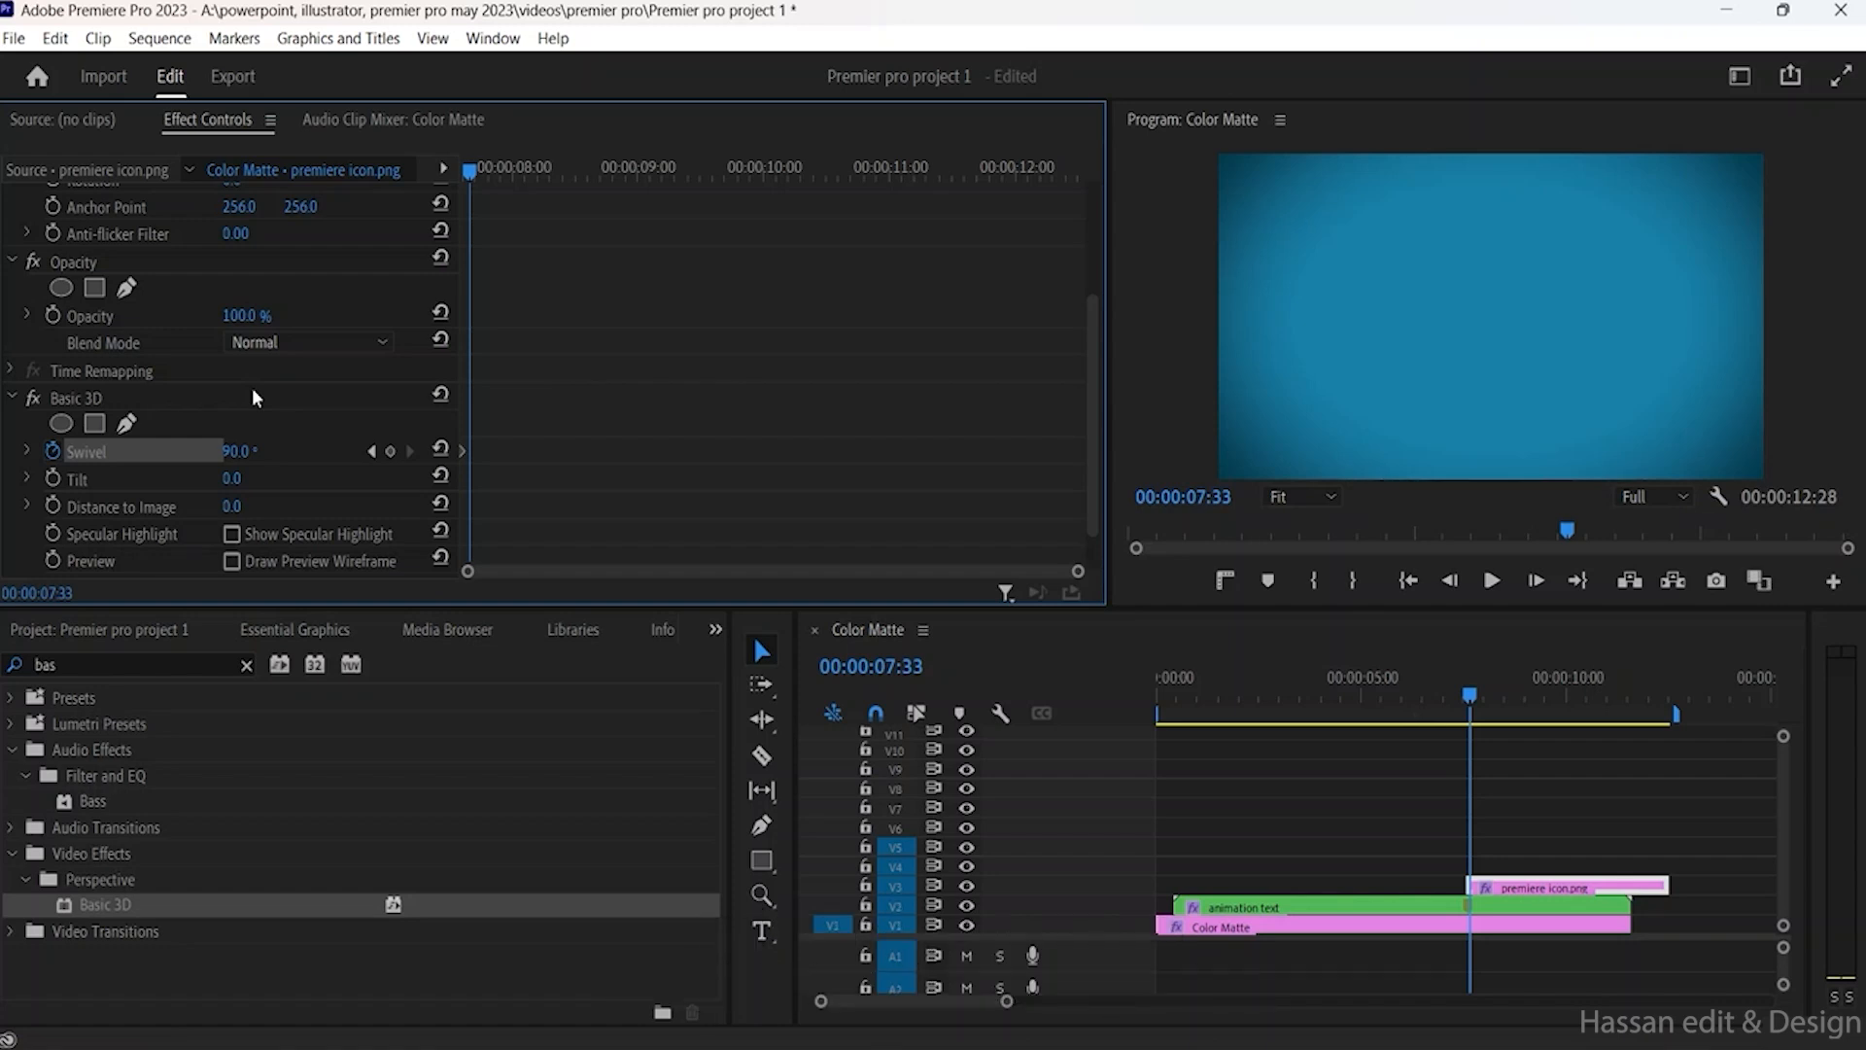
{"action": "left_click", "coordinate": [467, 450]}
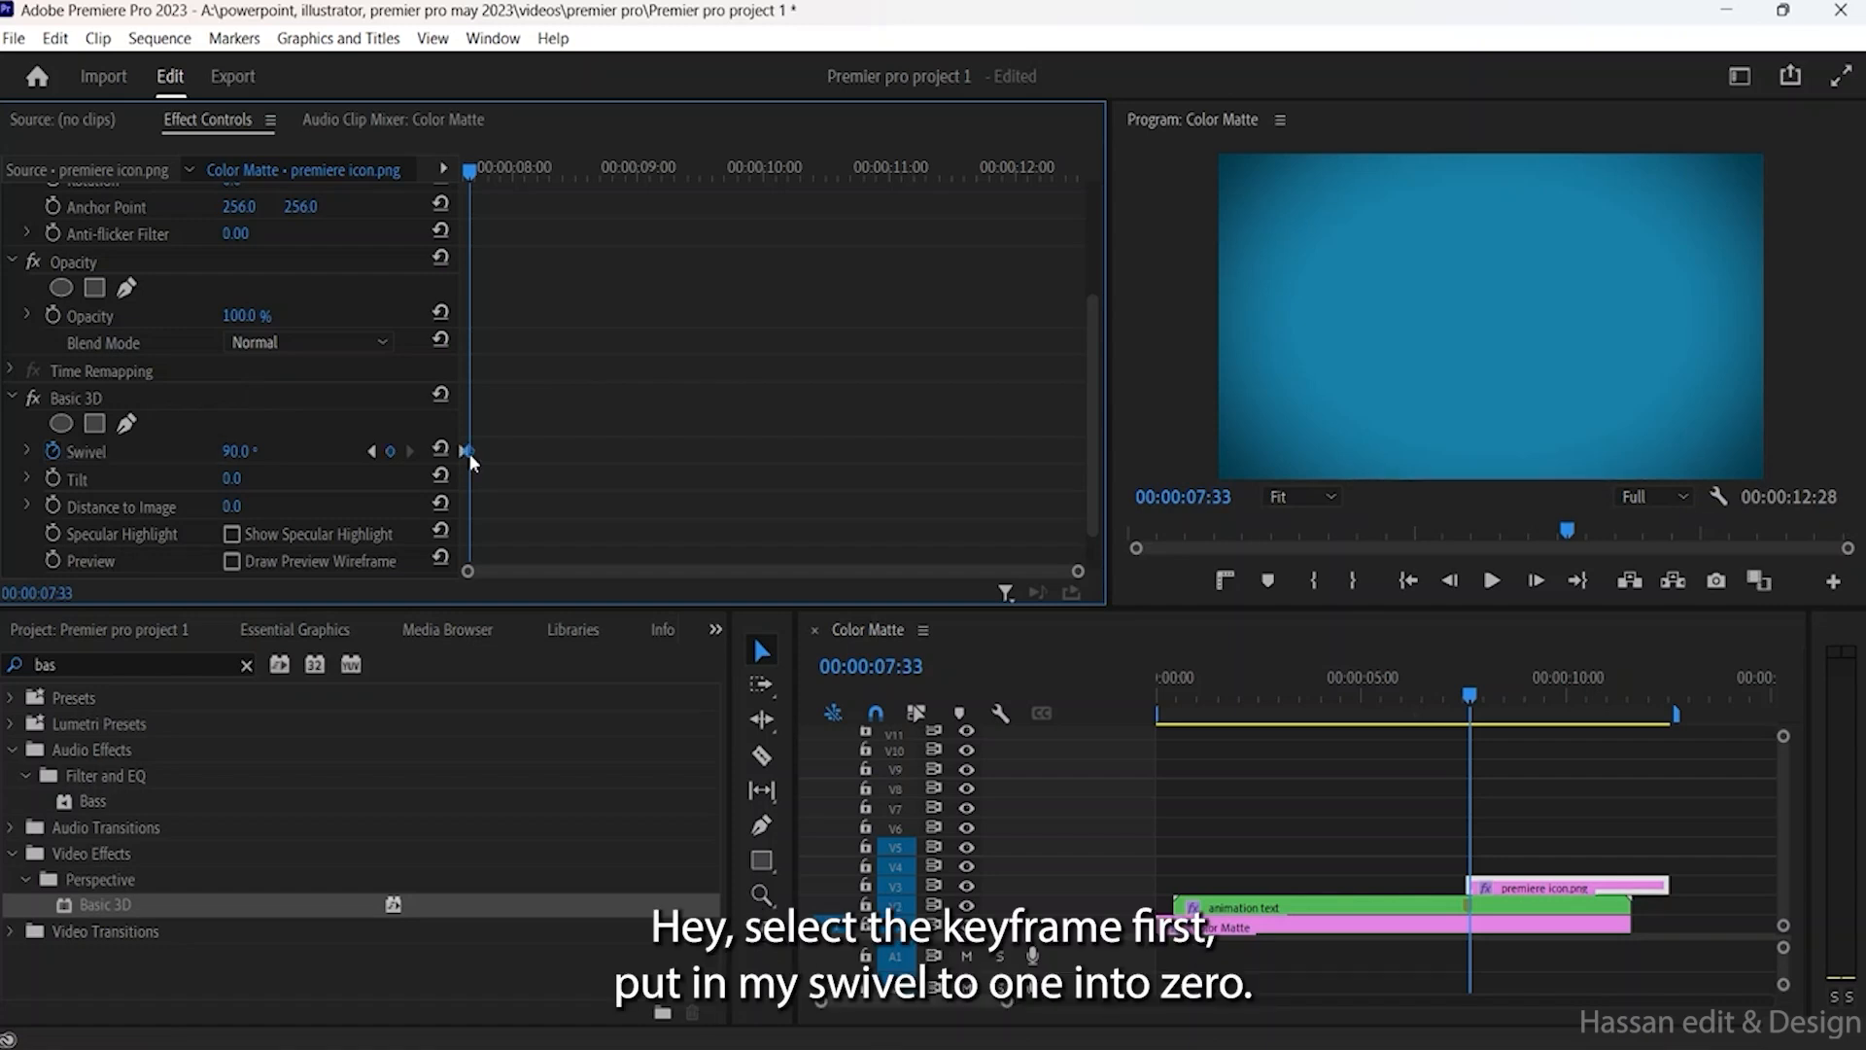
{"action": "left_click", "coordinate": [301, 458]}
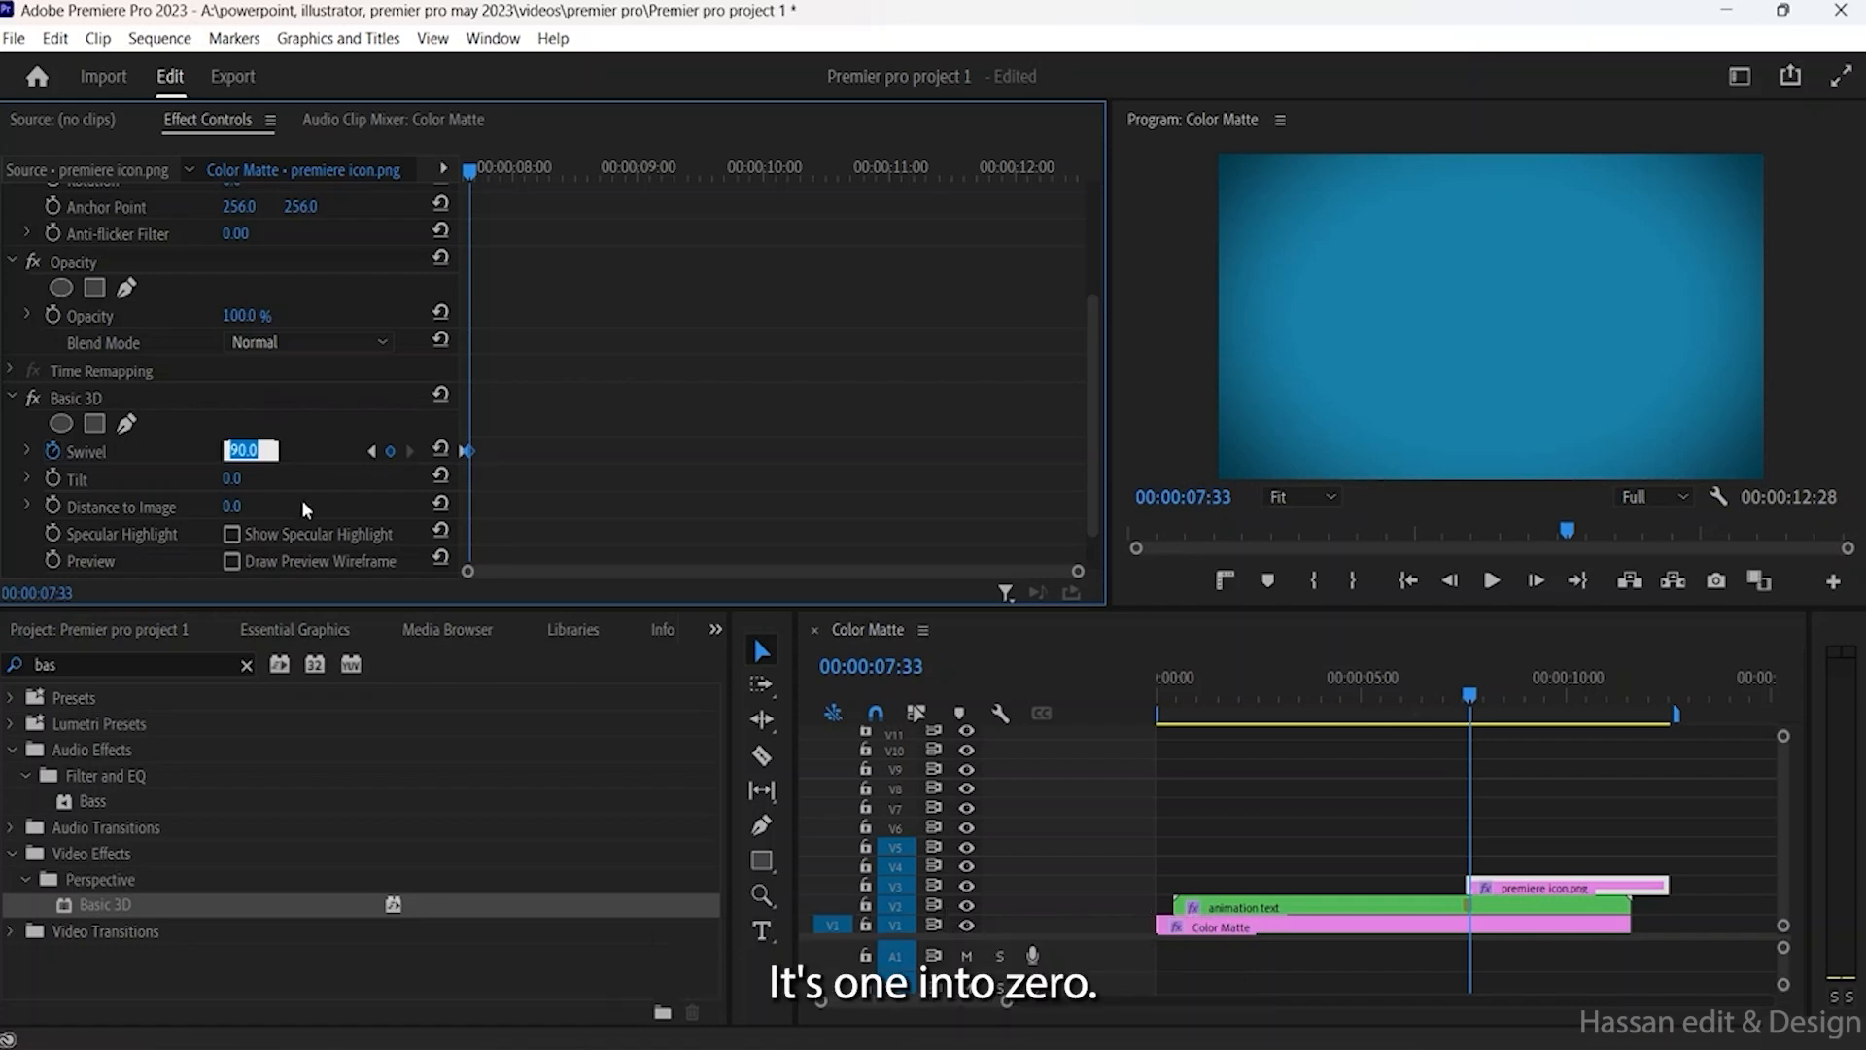
{"action": "type", "text": "1x0"}
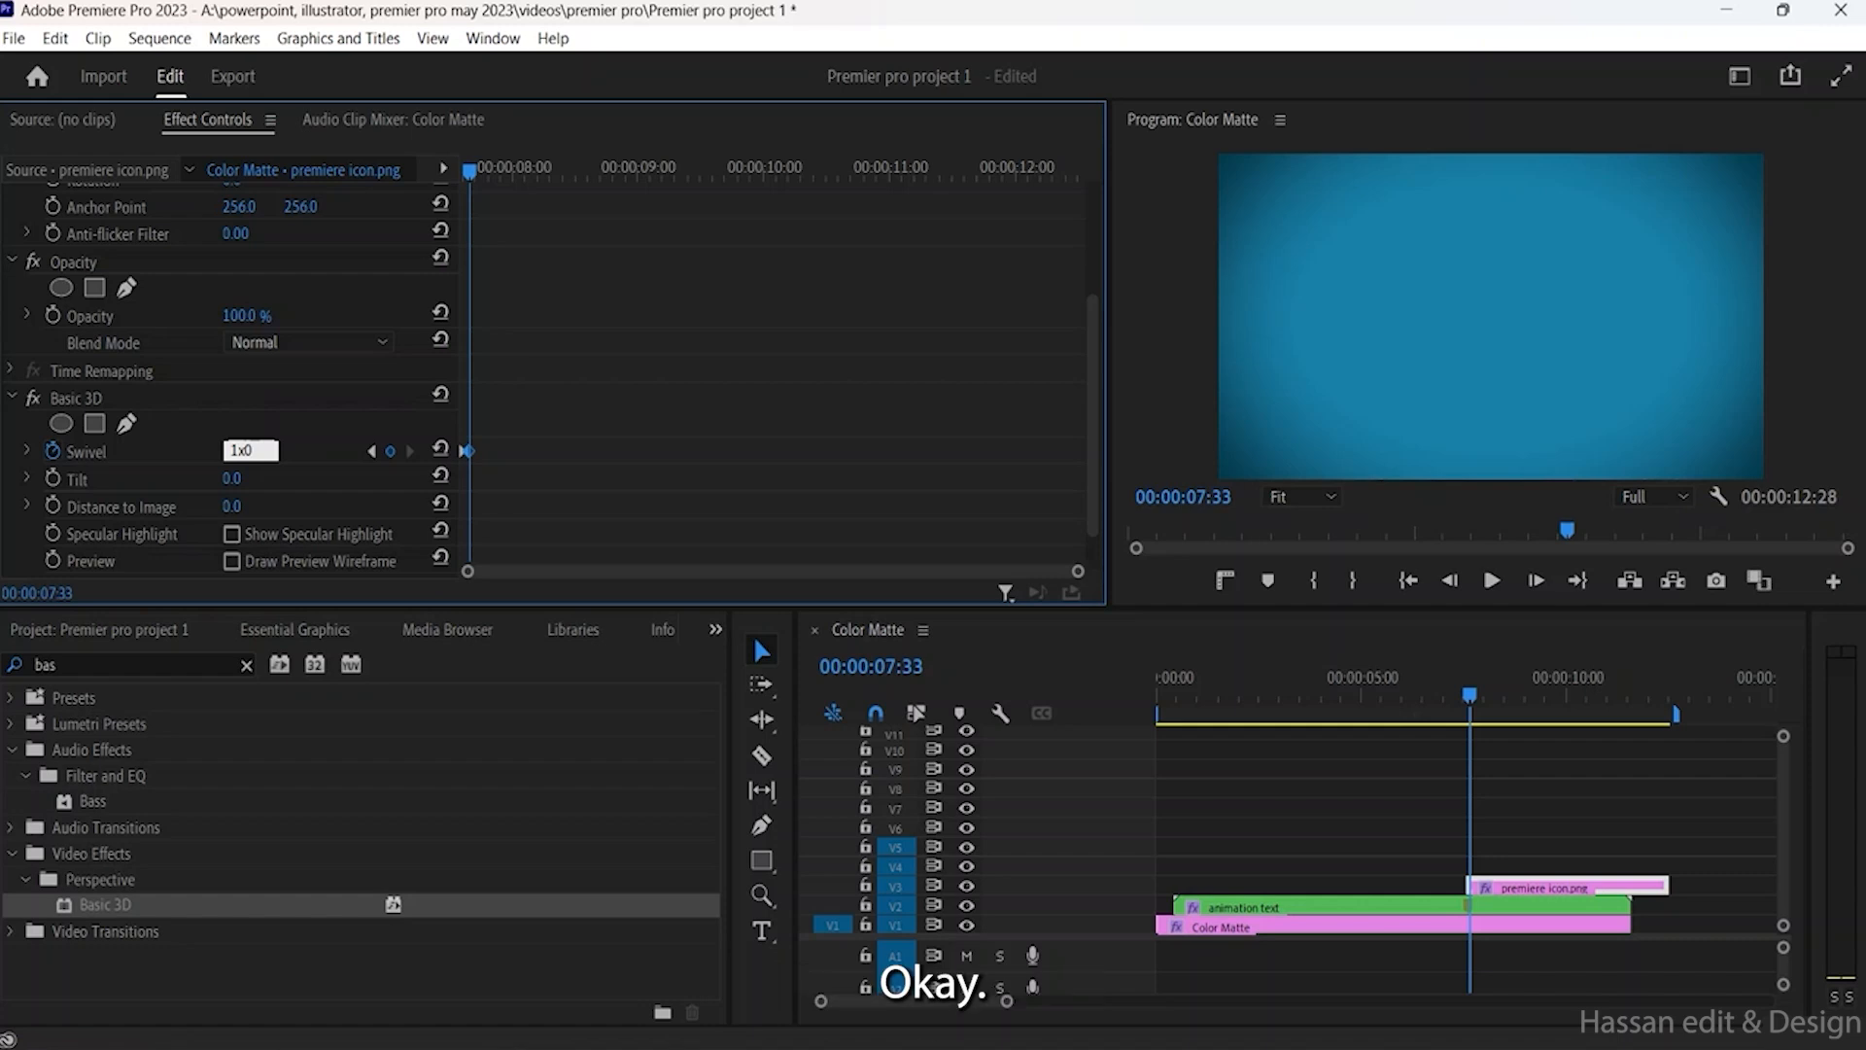
{"action": "key", "text": "Return"}
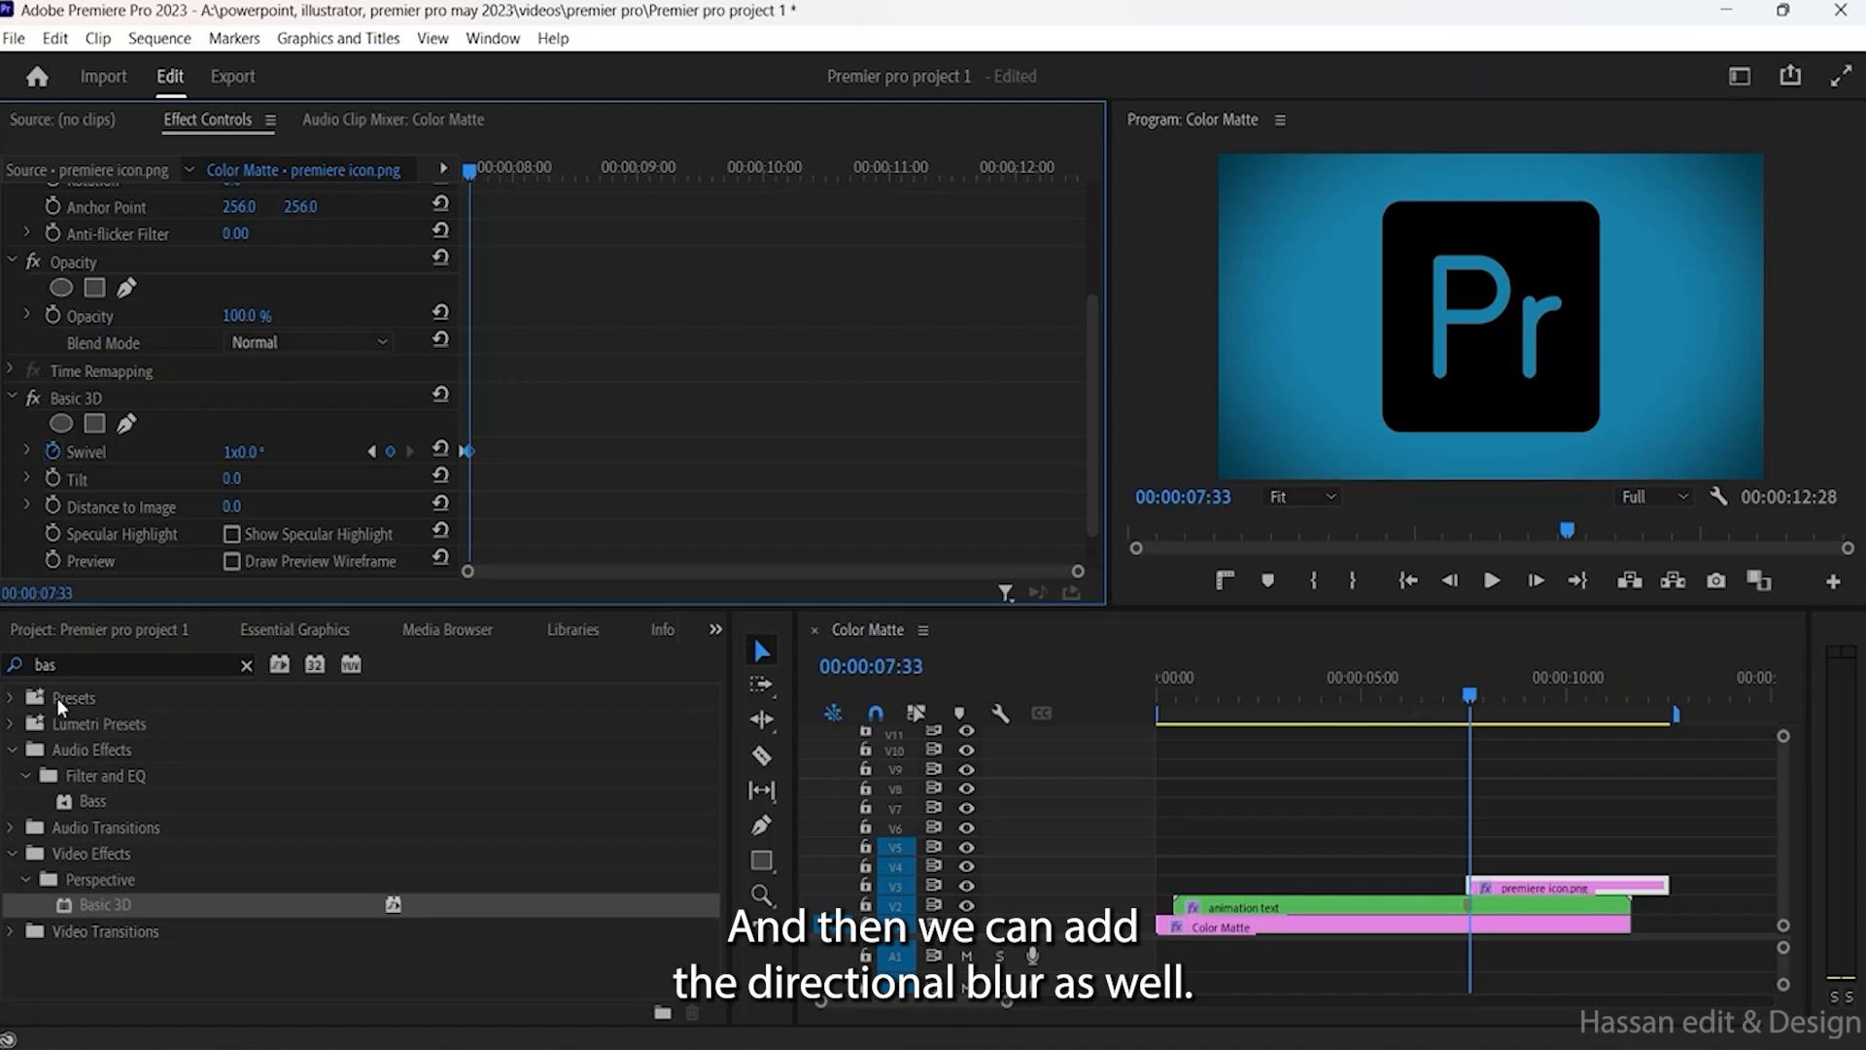
Step: Find the Directional Blur effect and apply it to the premiere icon.png clip on V3
{"action": "left_click", "coordinate": [71, 664]}
{"action": "double_click", "coordinate": [71, 665]}
{"action": "type", "text": "d"}
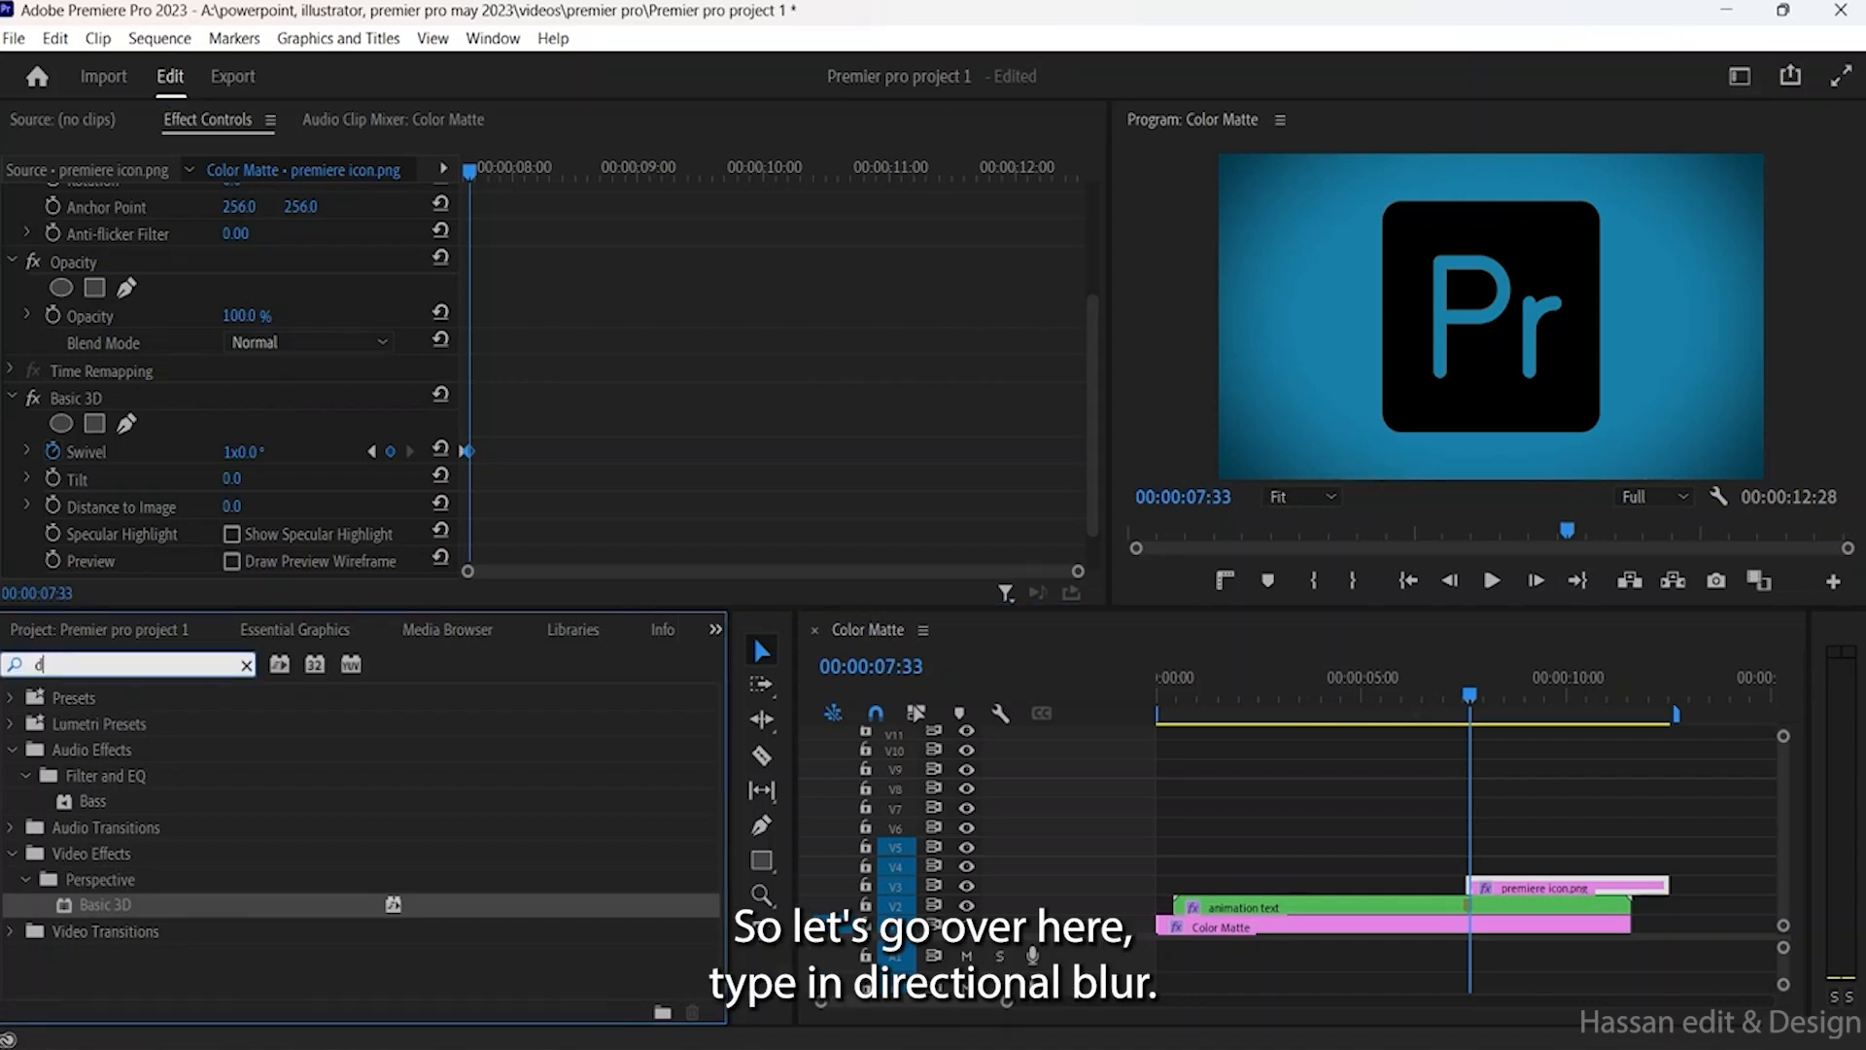
{"action": "type", "text": "irectio"}
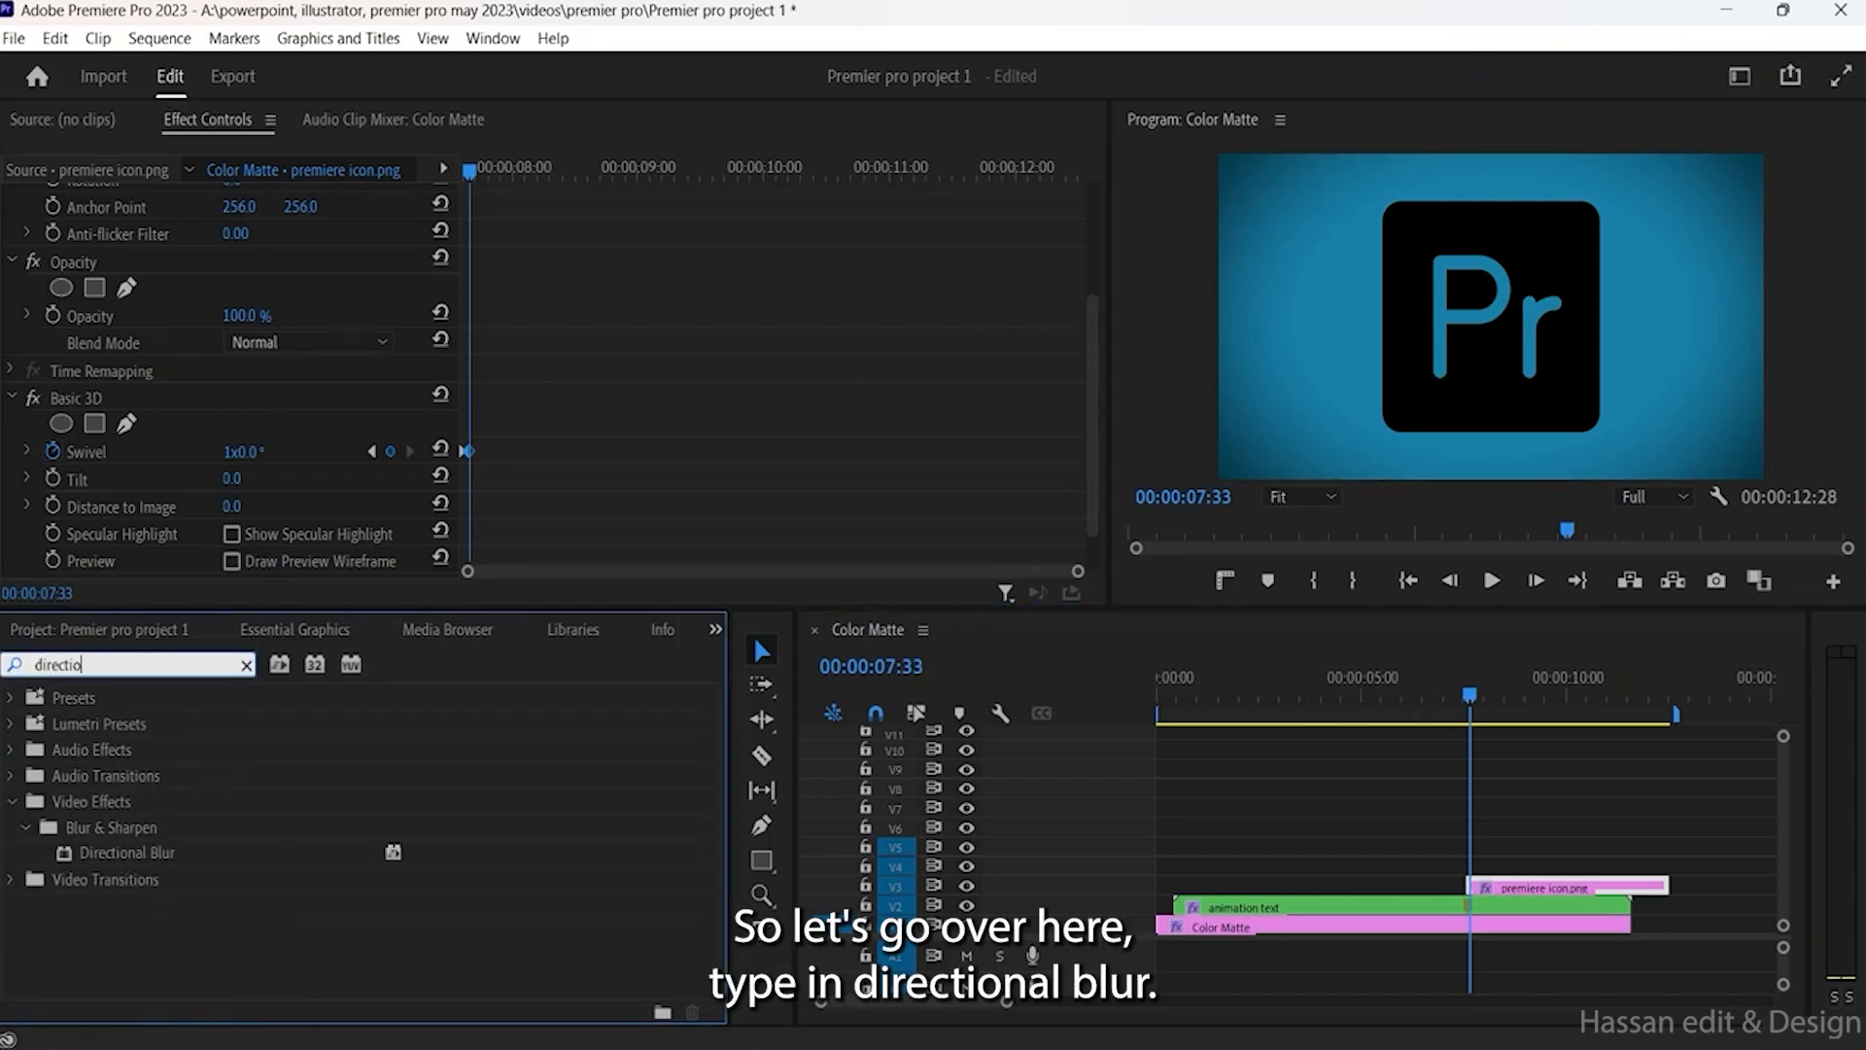
{"action": "type", "text": "nal blur"}
{"action": "left_click", "coordinate": [121, 849]}
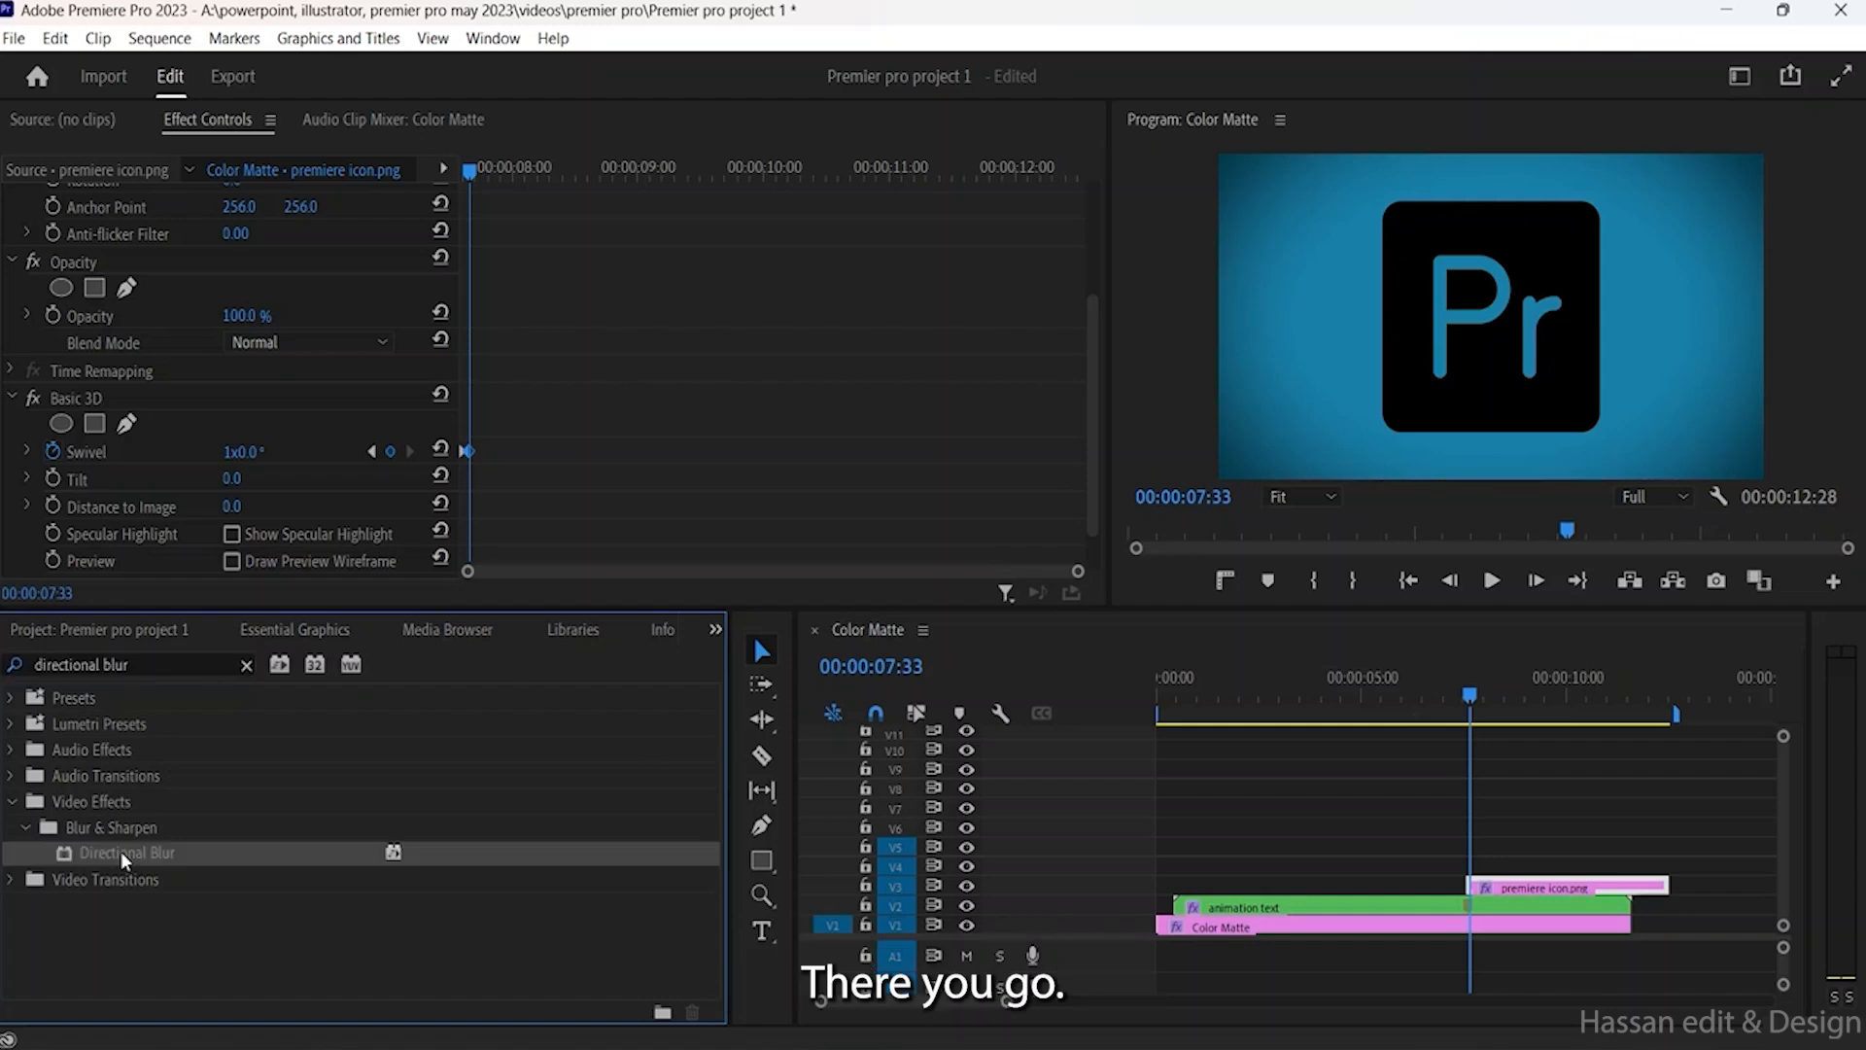
{"action": "left_click_drag", "start_coordinate": [107, 849], "coordinate": [1556, 885]}
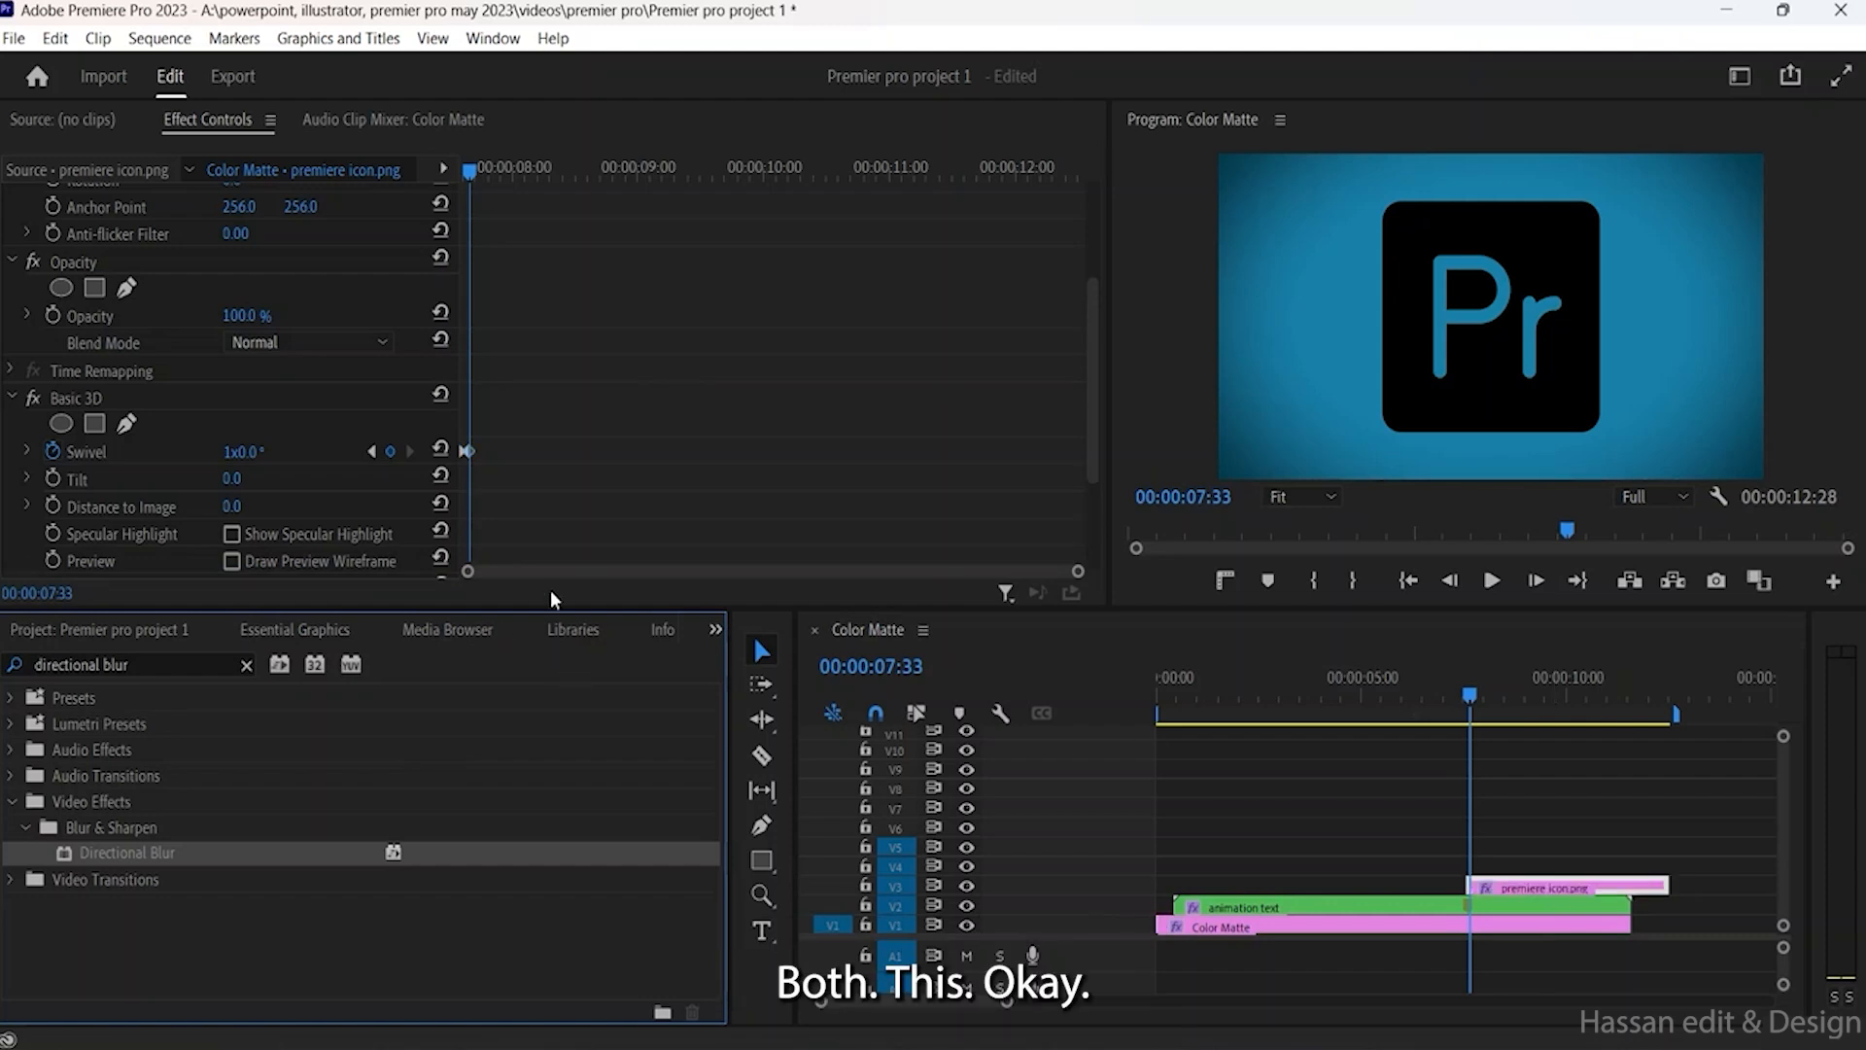
Step: Return to 00:00:07:29 and start keyframing the icon's Directional Blur there, with Direction at 90° and Blur Length at 0
{"action": "scroll", "coordinate": [303, 460], "scroll_direction": "down", "scroll_amount": 3}
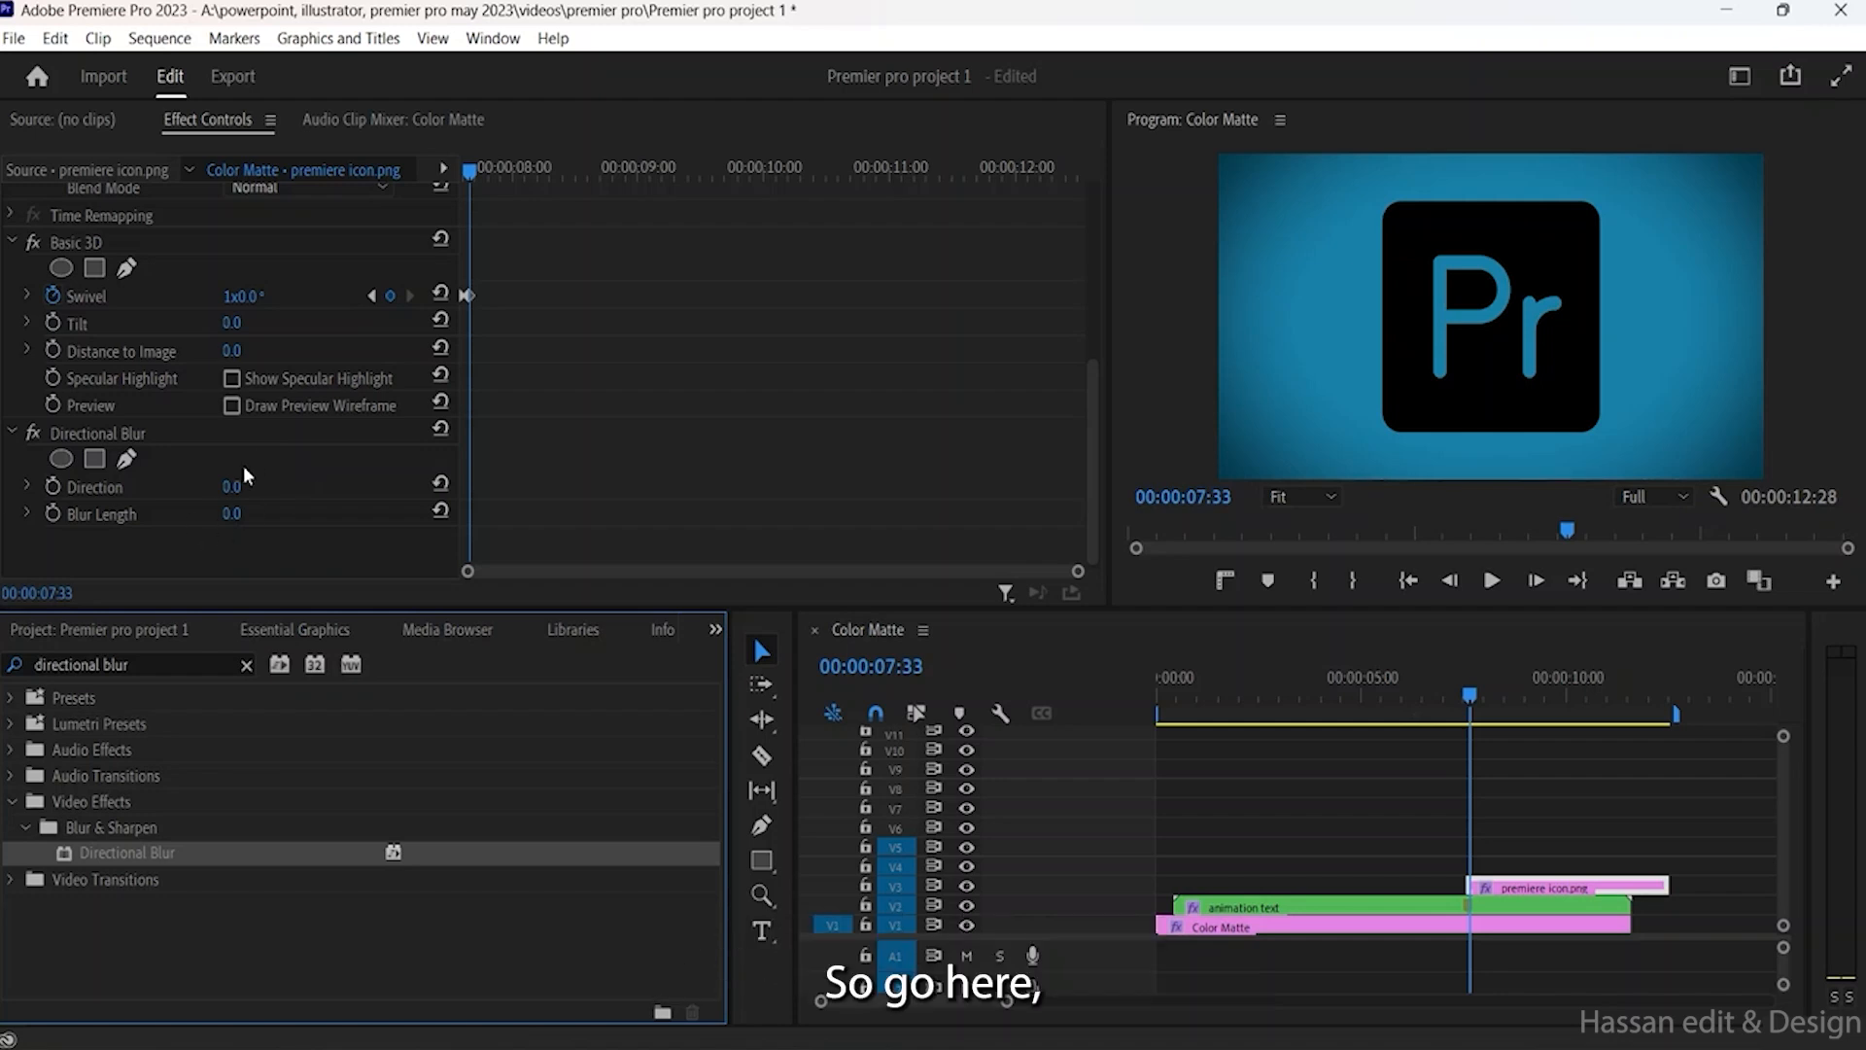
{"action": "left_click", "coordinate": [471, 182]}
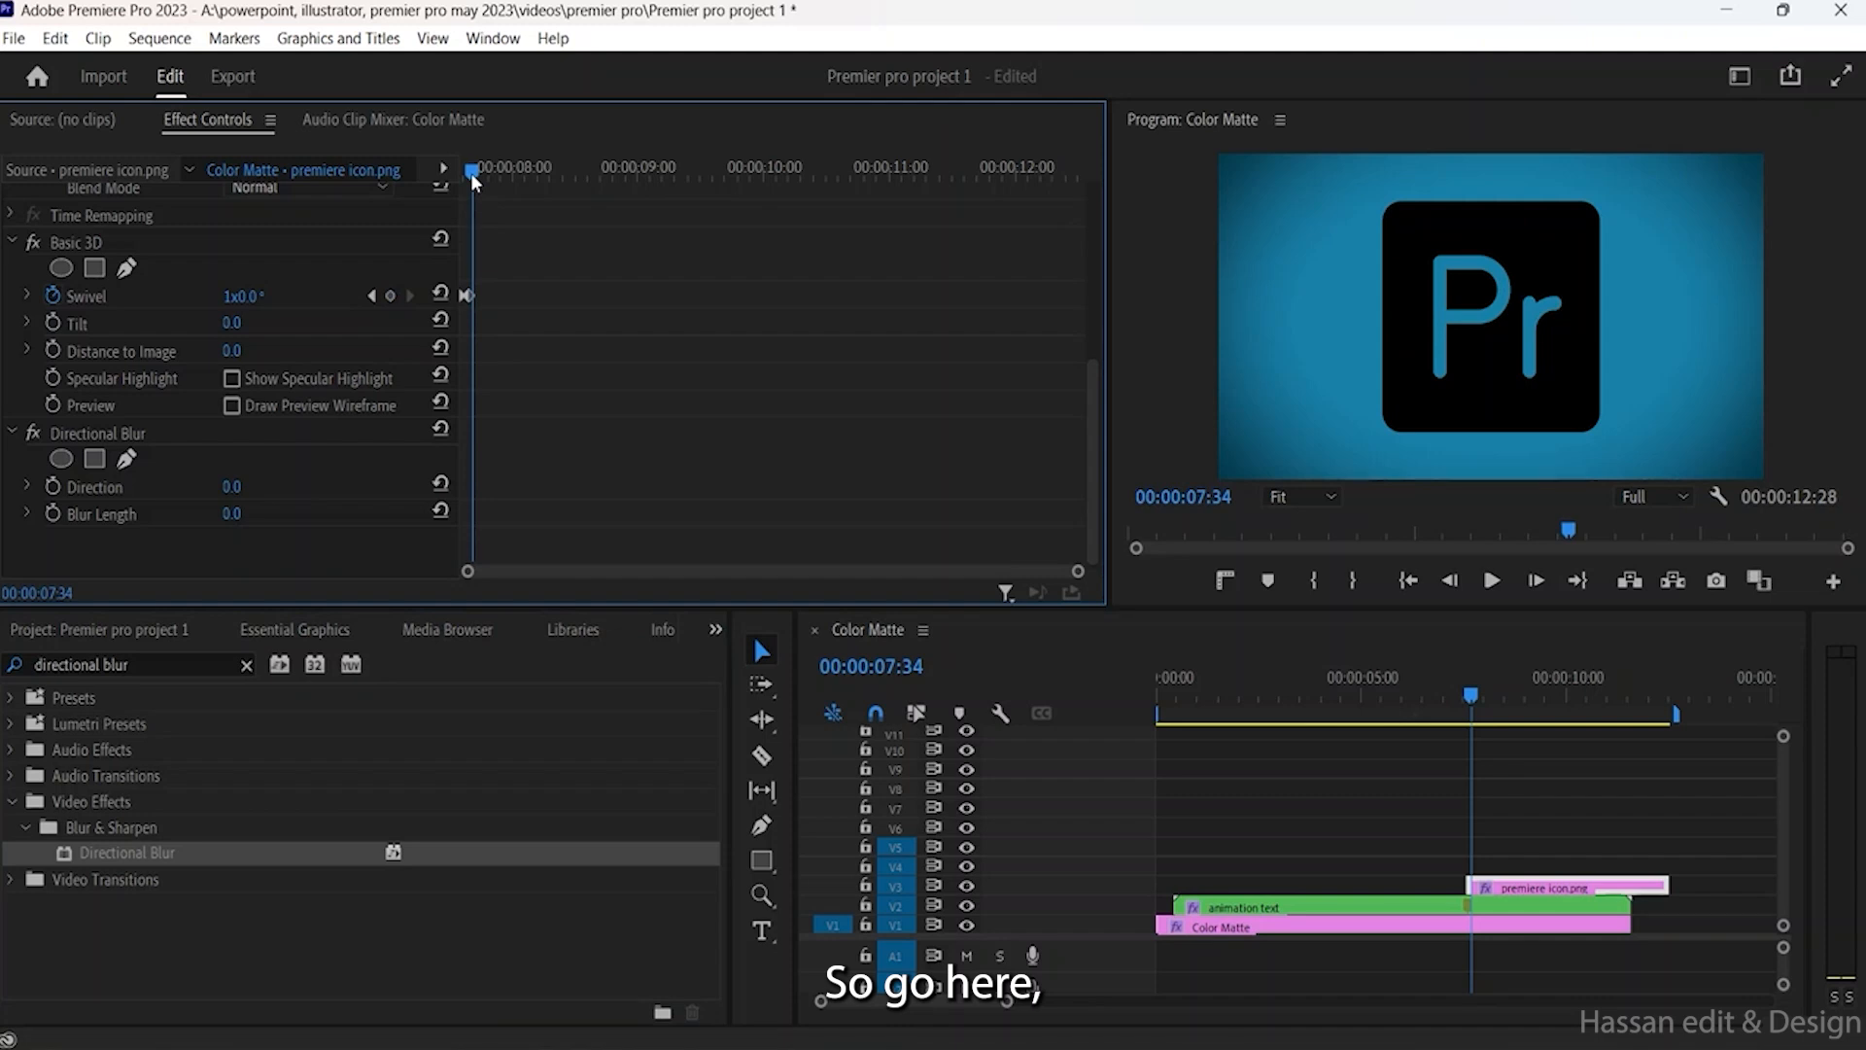
{"action": "left_click", "coordinate": [454, 166]}
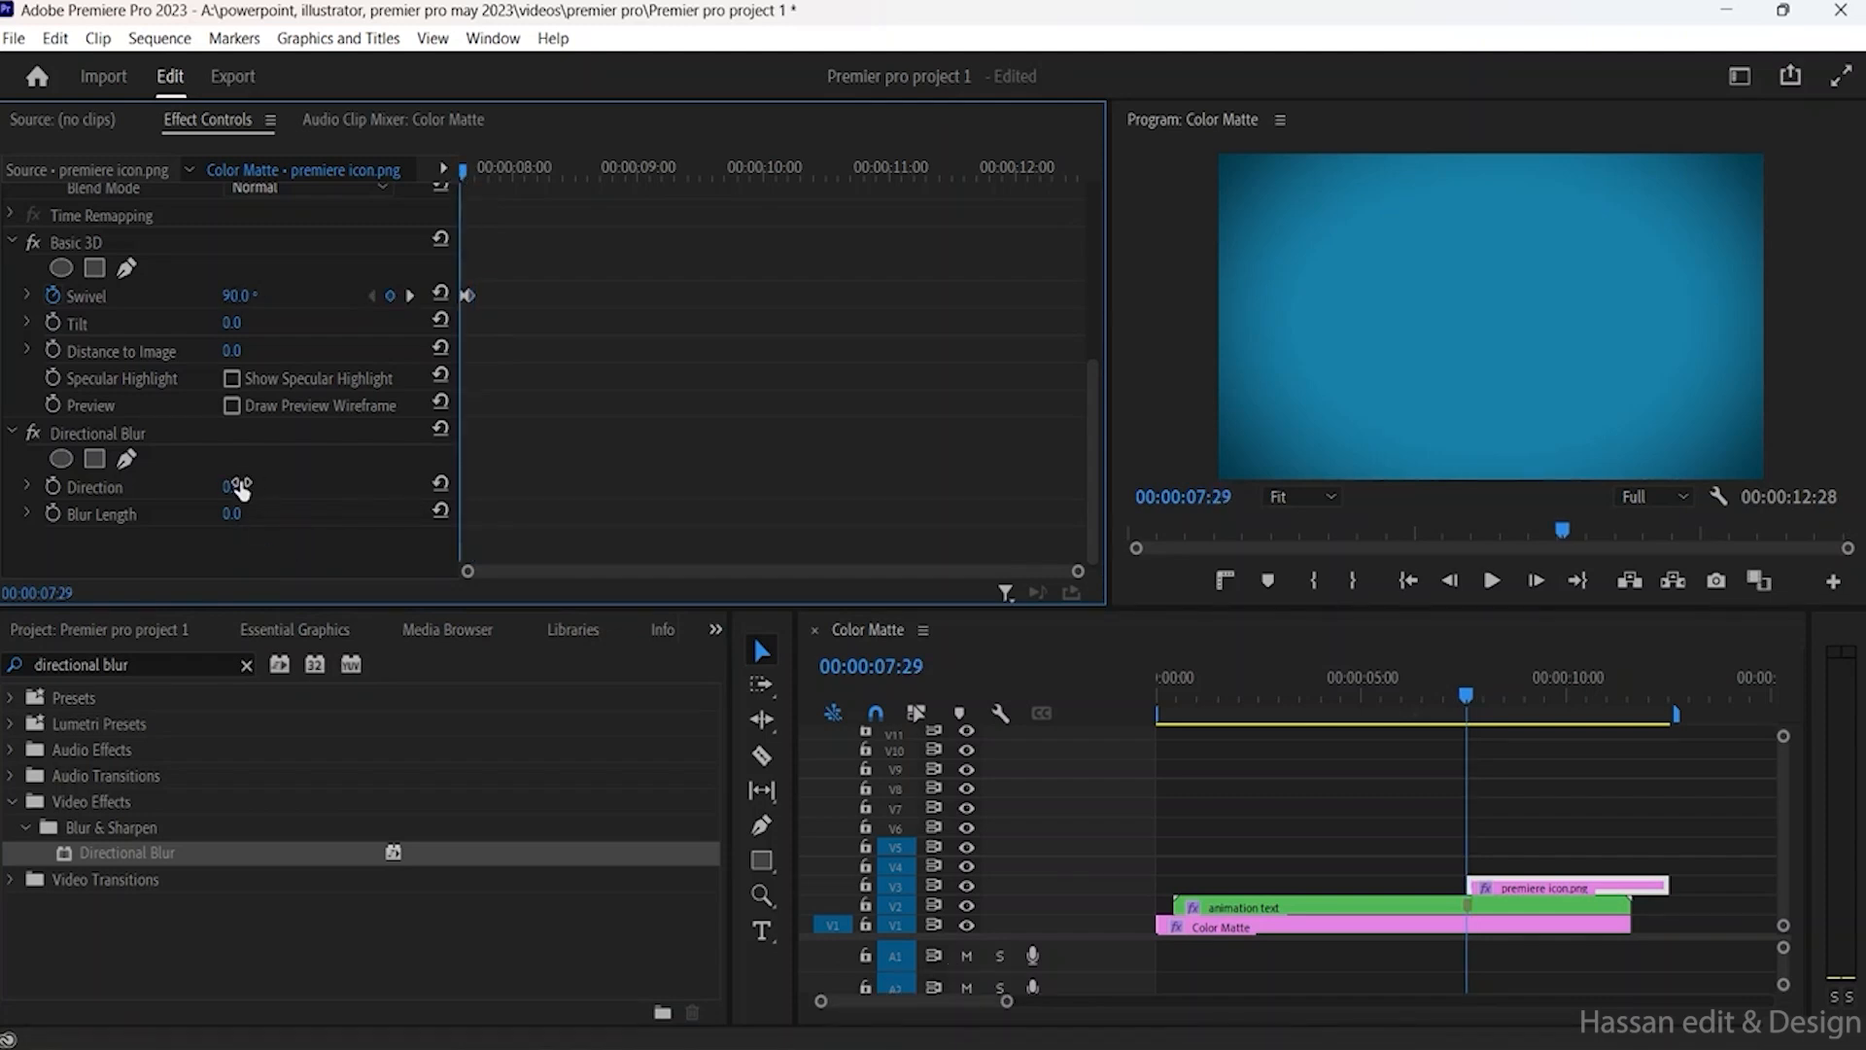
{"action": "left_click_drag", "start_coordinate": [236, 487], "coordinate": [321, 486]}
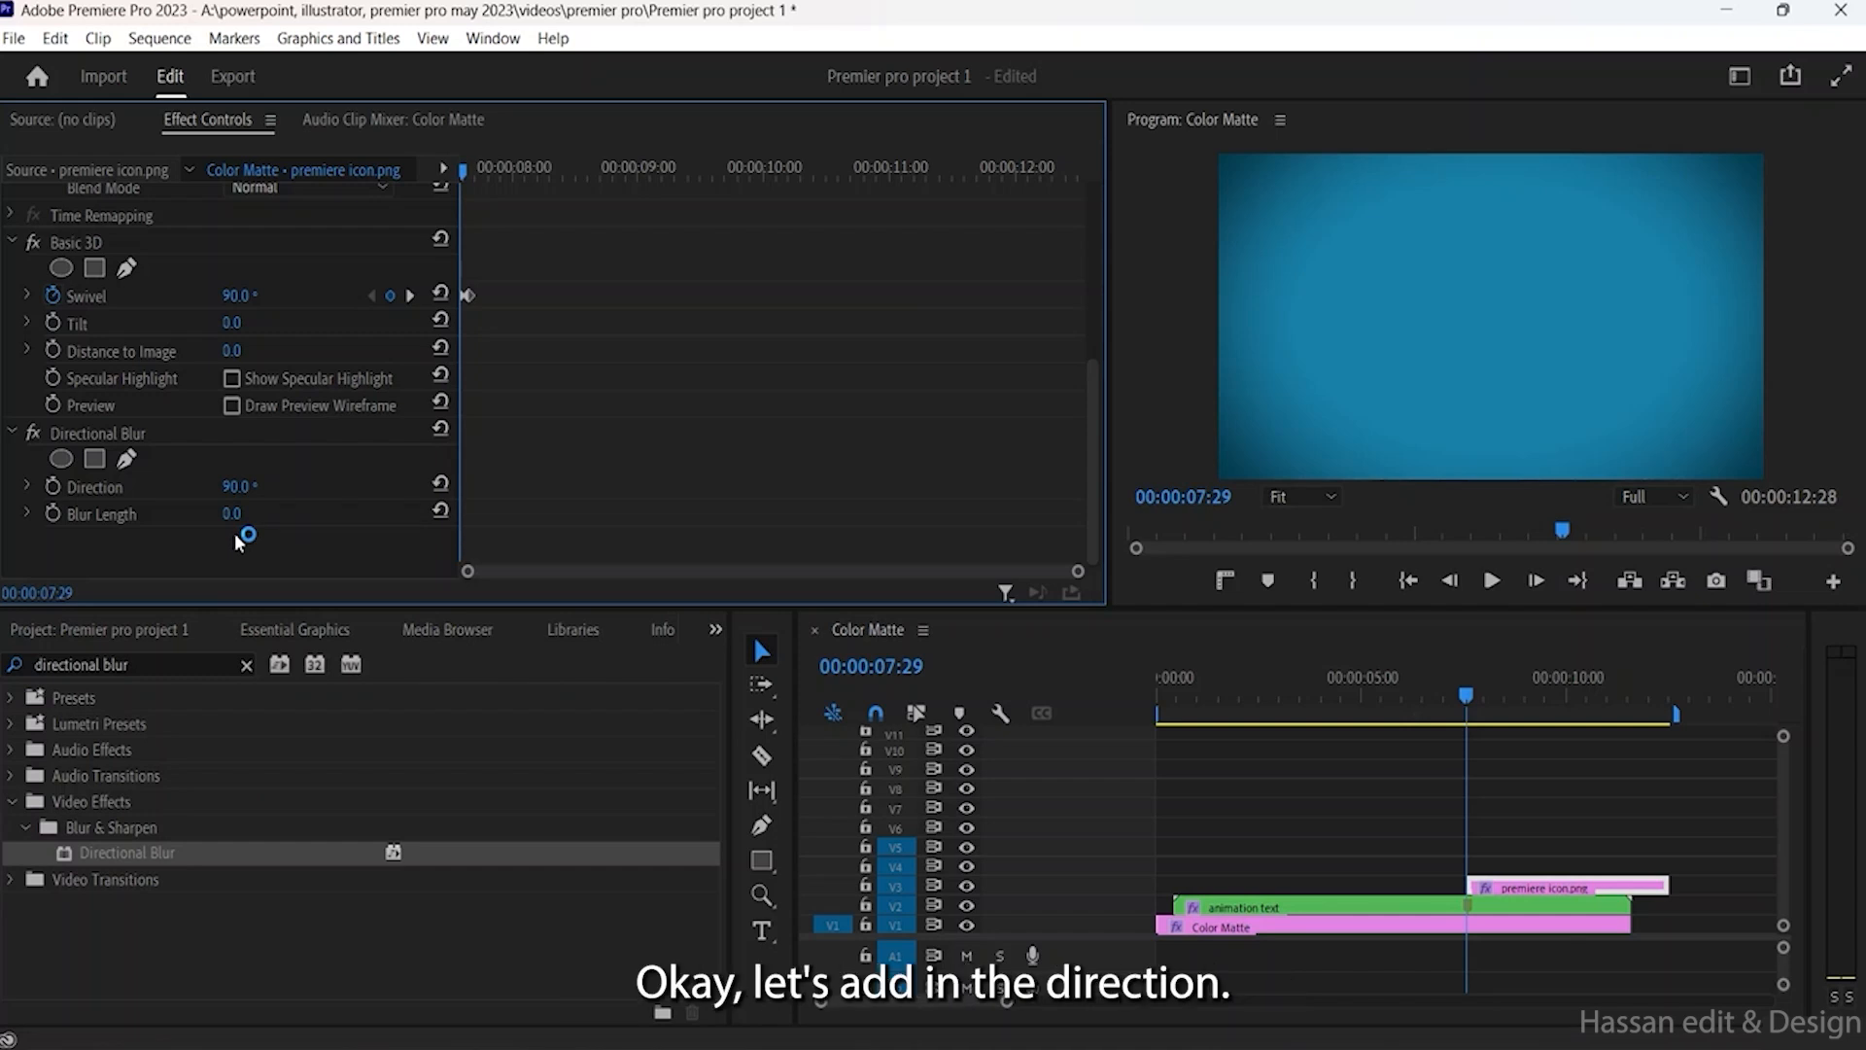
{"action": "left_click", "coordinate": [51, 488]}
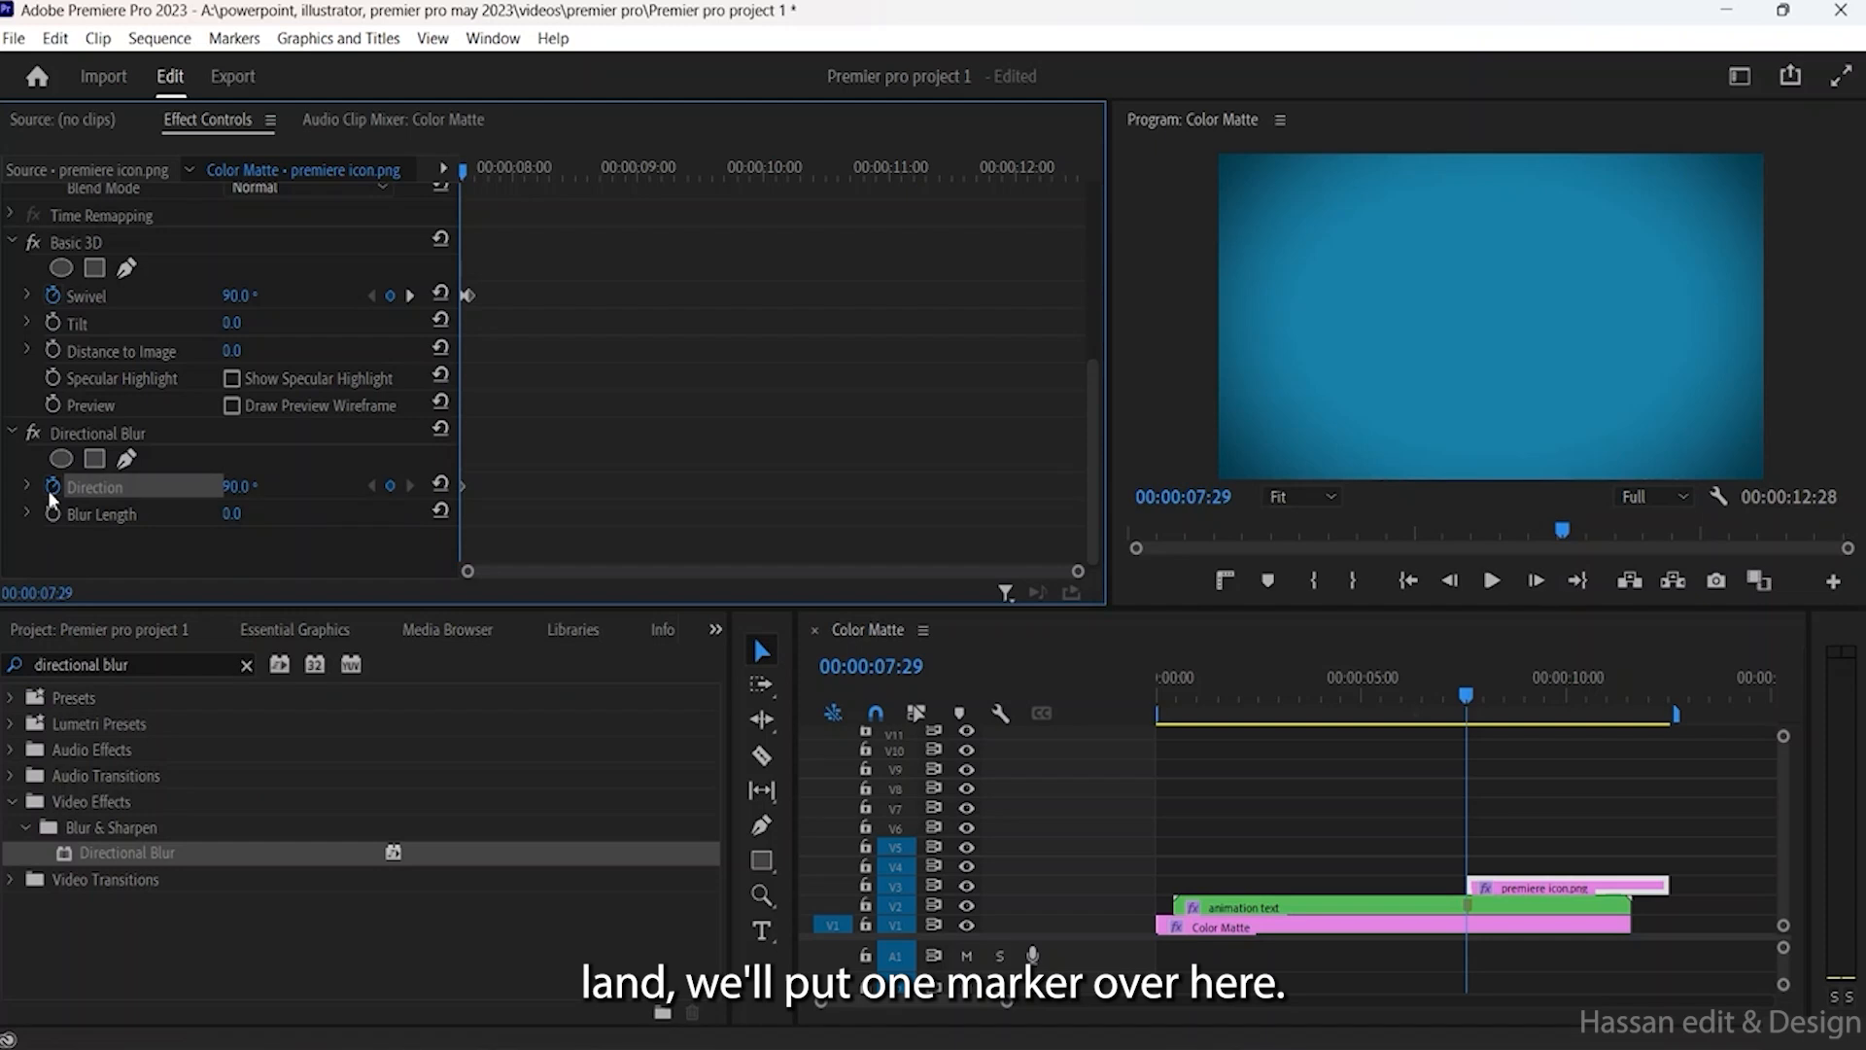
{"action": "left_click", "coordinate": [54, 517]}
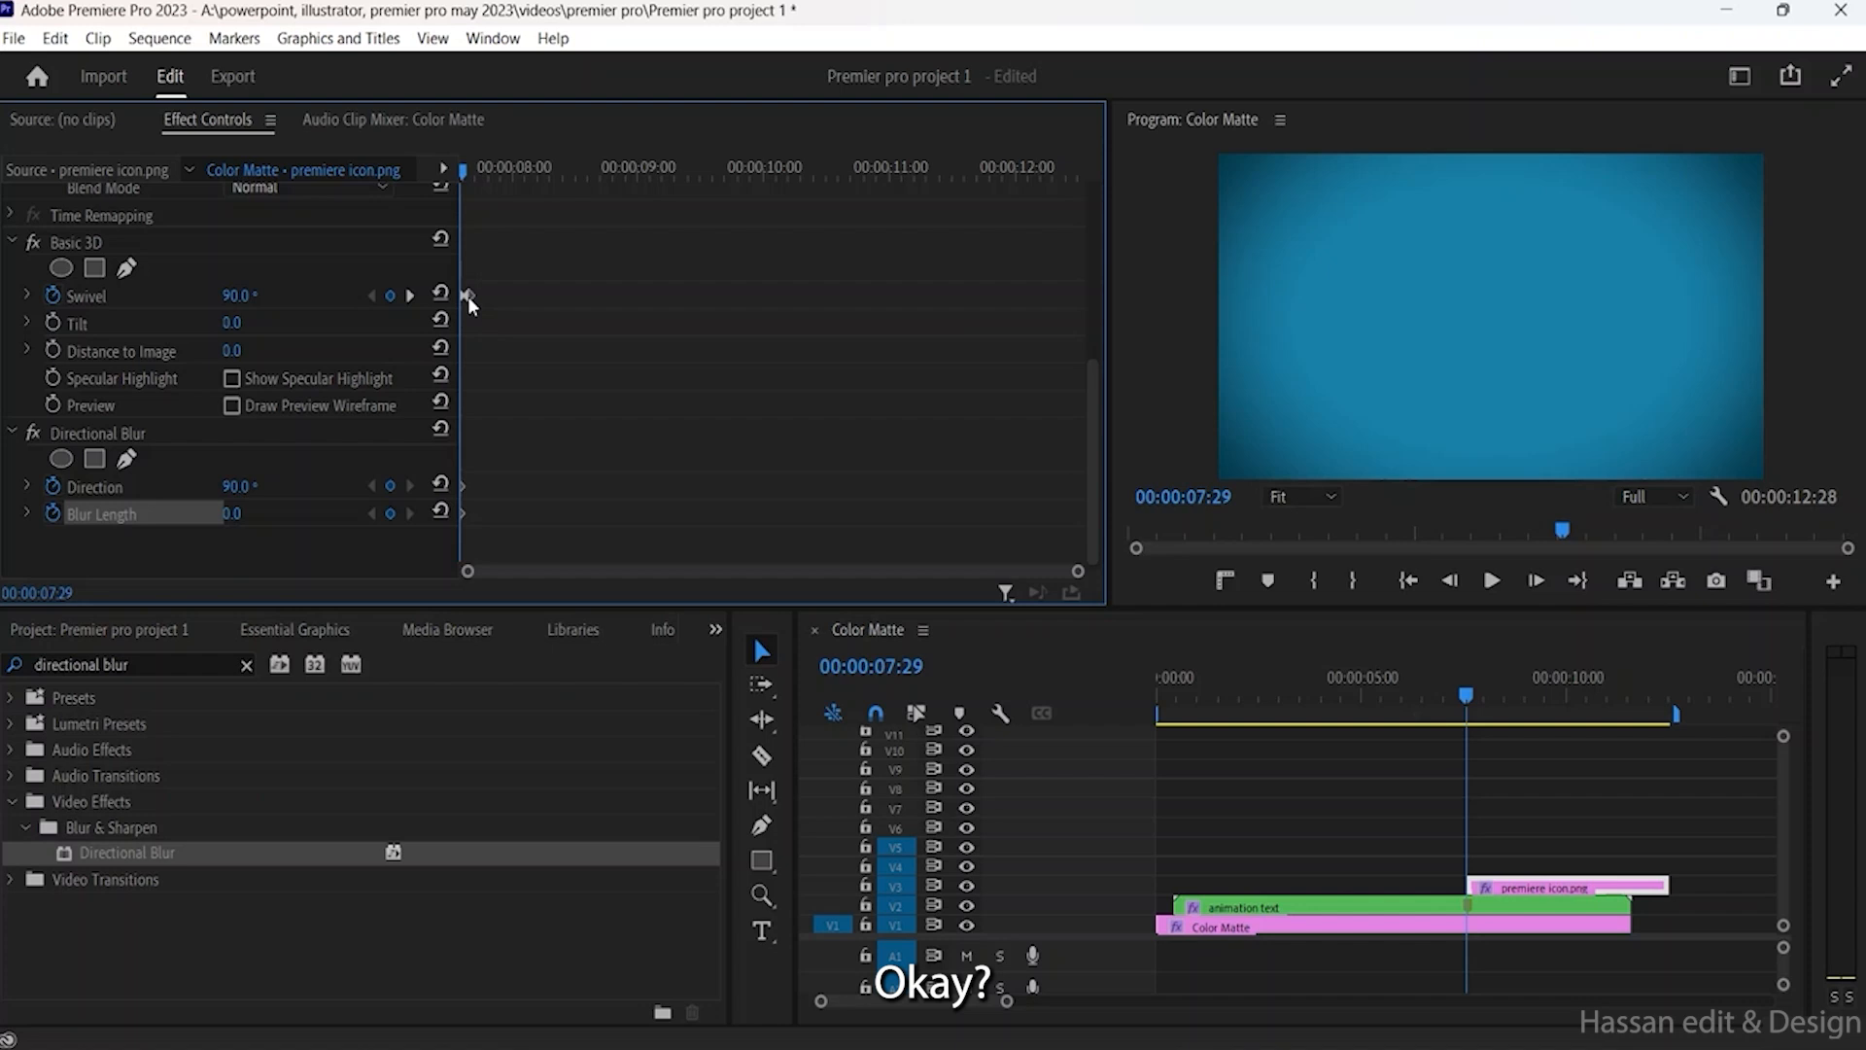
Step: Add a Blur Length keyframe of 153 at the second Swivel keyframe, 00:00:07:33, and ease it
{"action": "left_click", "coordinate": [470, 173]}
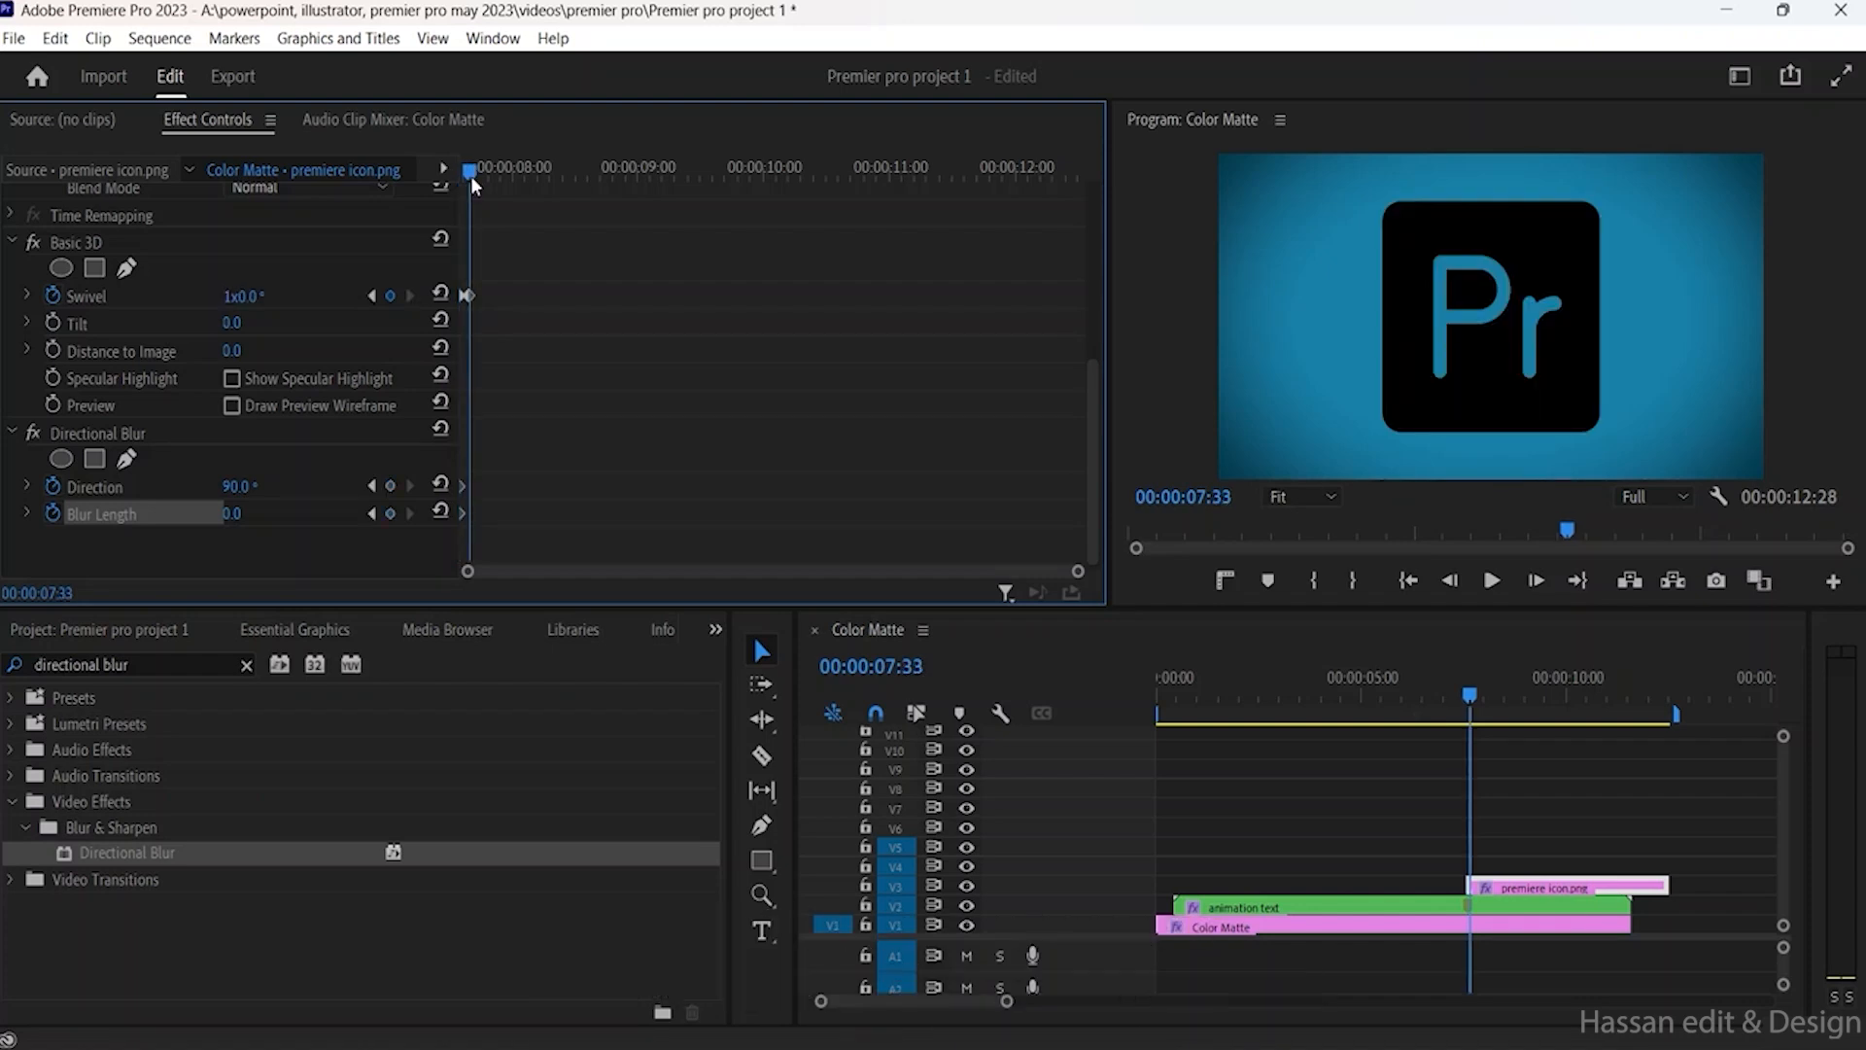
{"action": "left_click", "coordinate": [390, 513]}
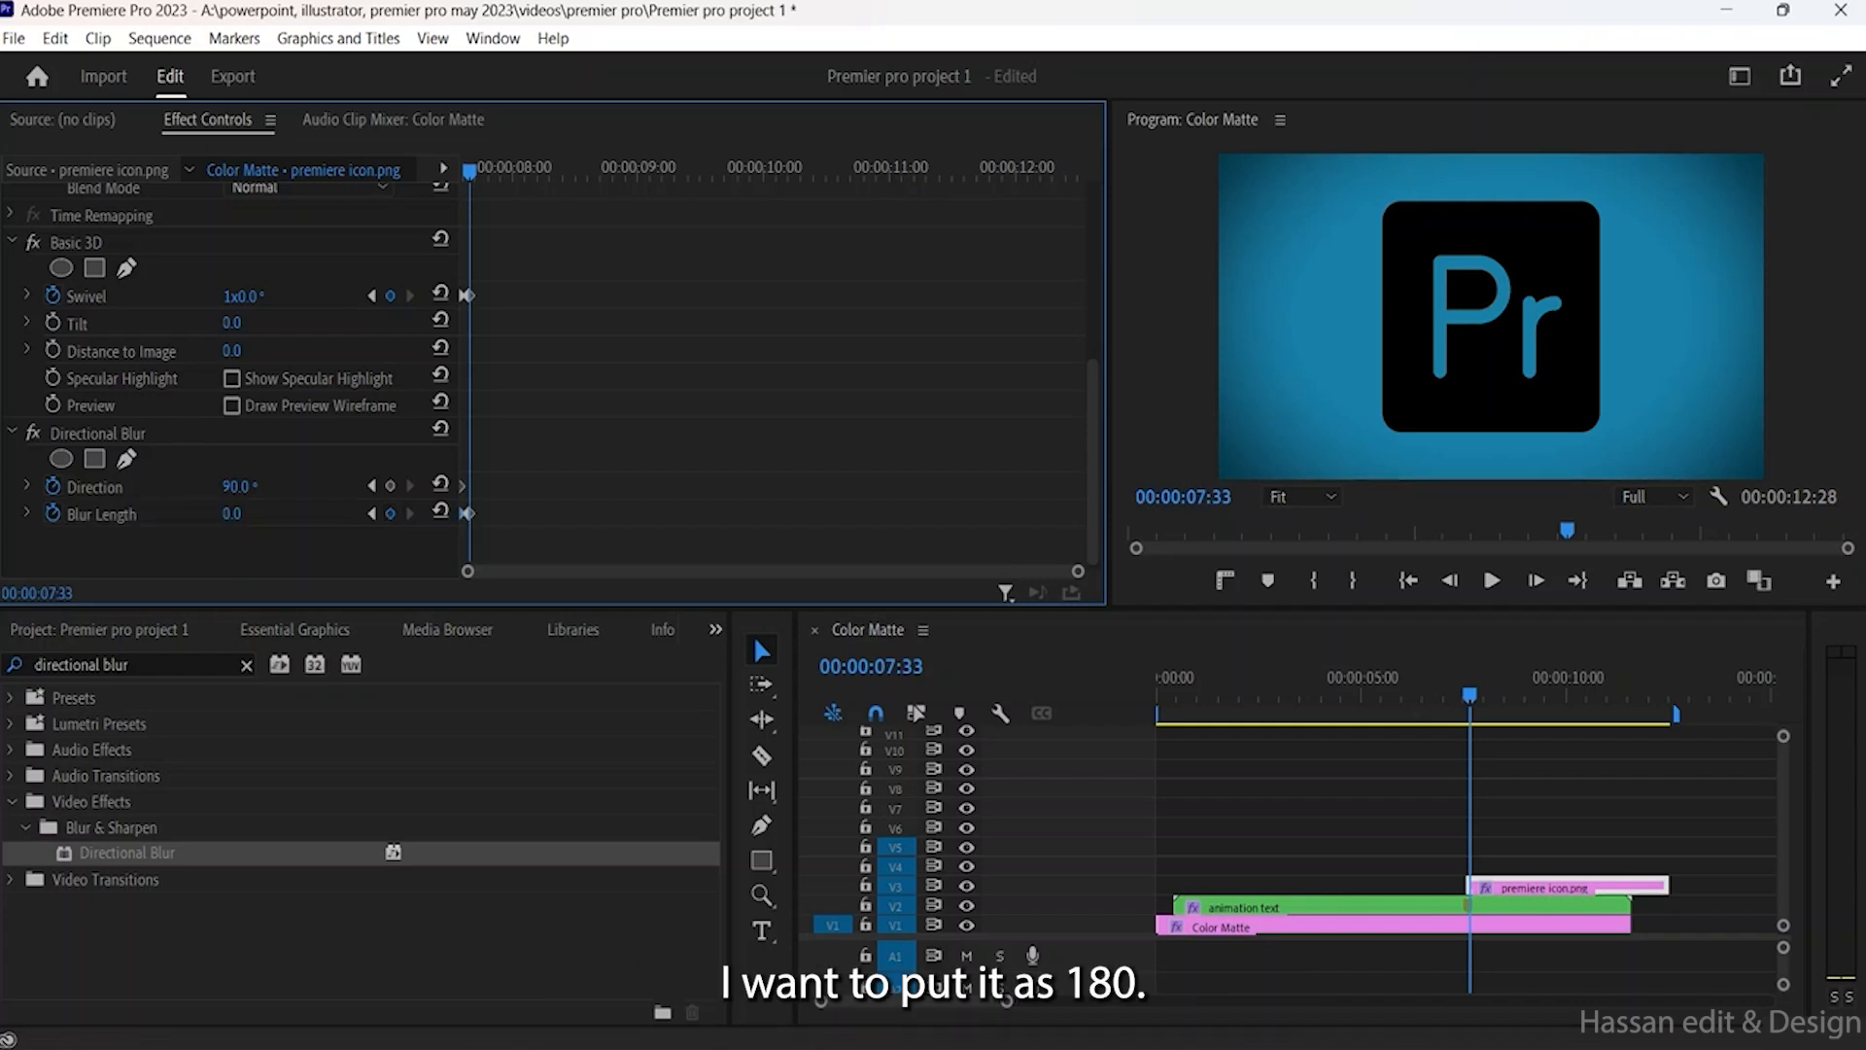
{"action": "left_click_drag", "start_coordinate": [231, 514], "coordinate": [380, 514]}
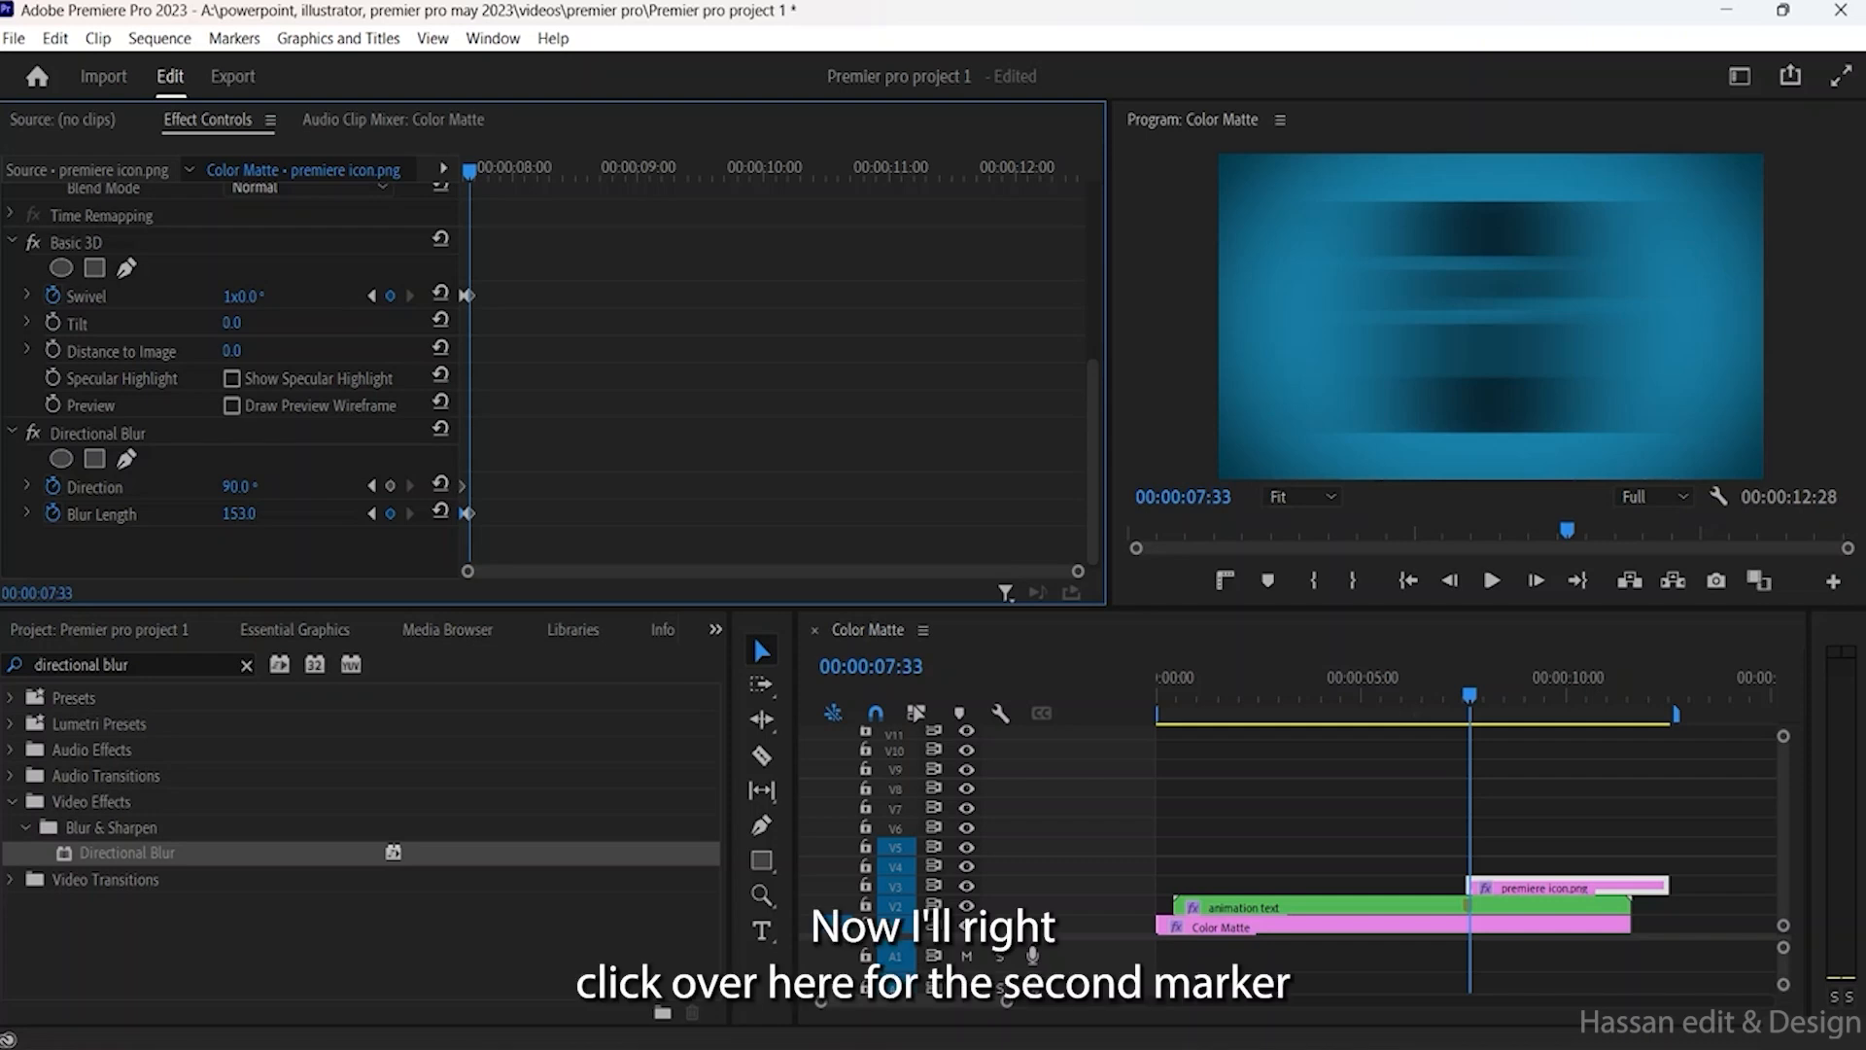
{"action": "right_click", "coordinate": [467, 513]}
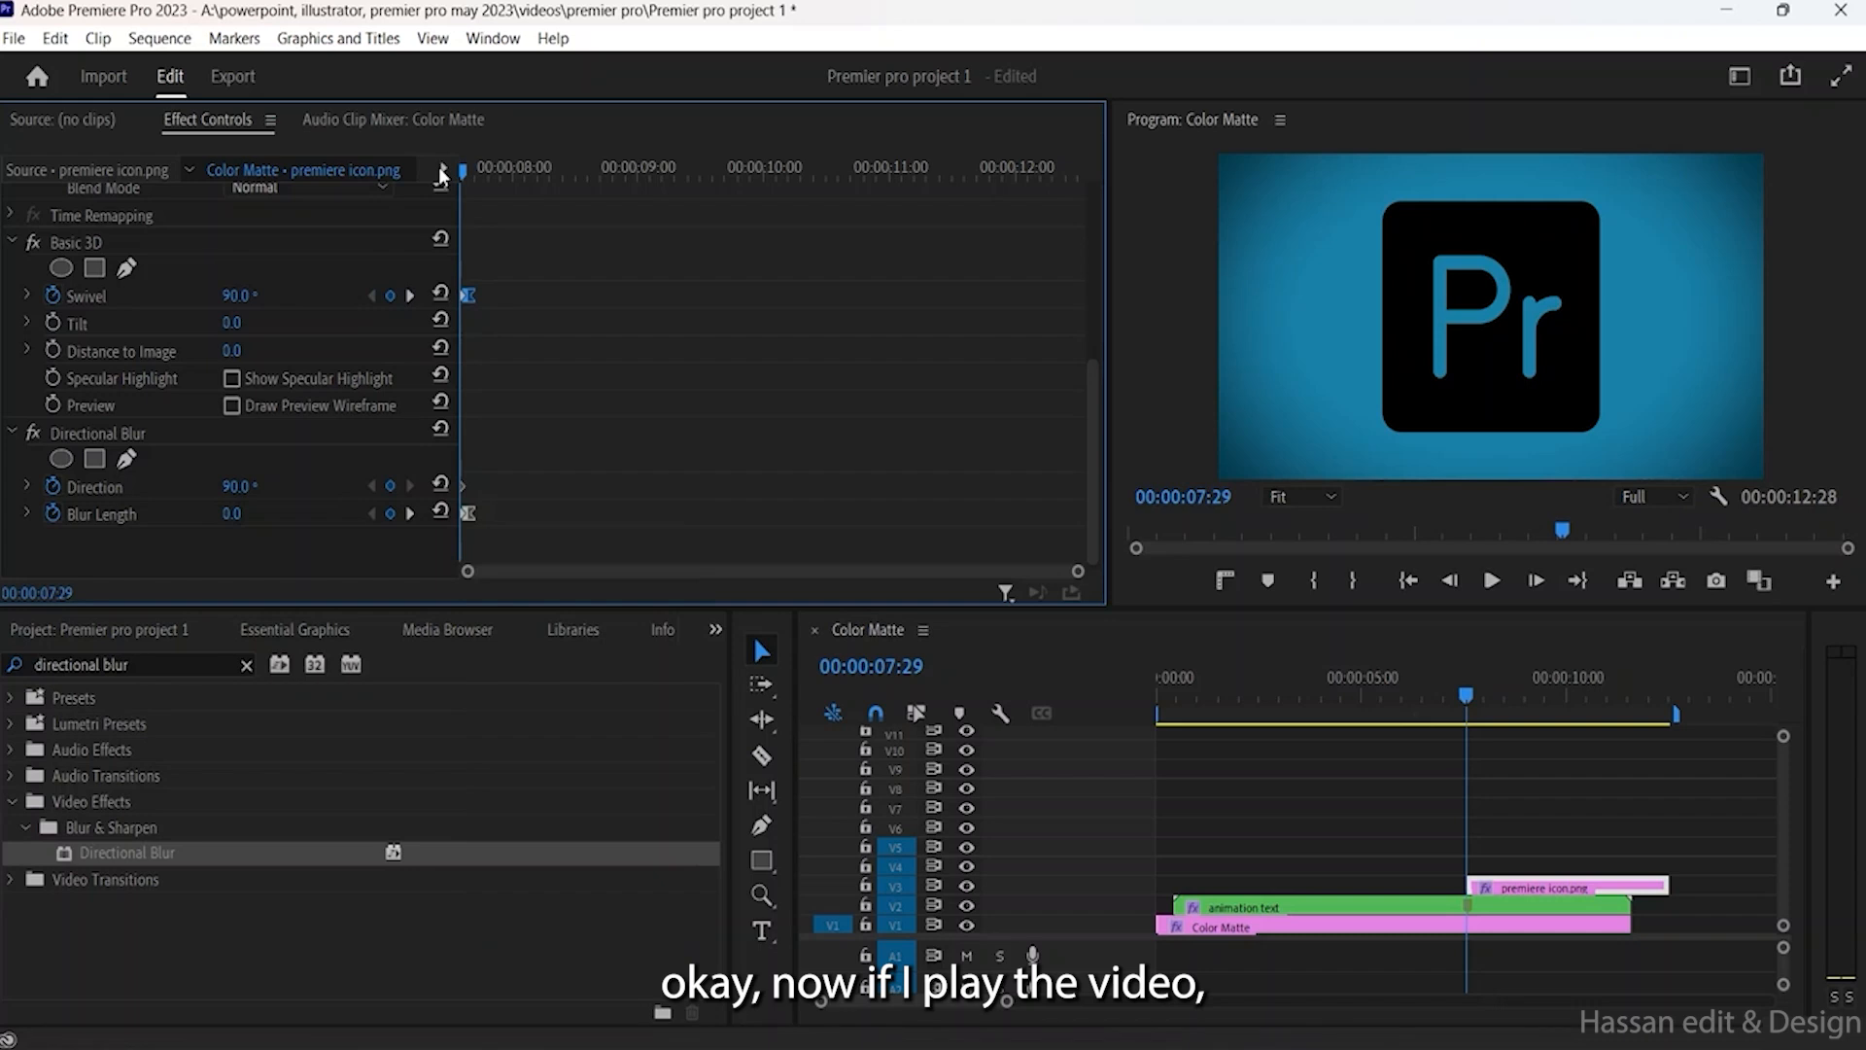
Step: Play back the icon's entrance from 00:00:07:29 and check its Basic 3D and Directional Blur keyframes
{"action": "key", "text": "space"}
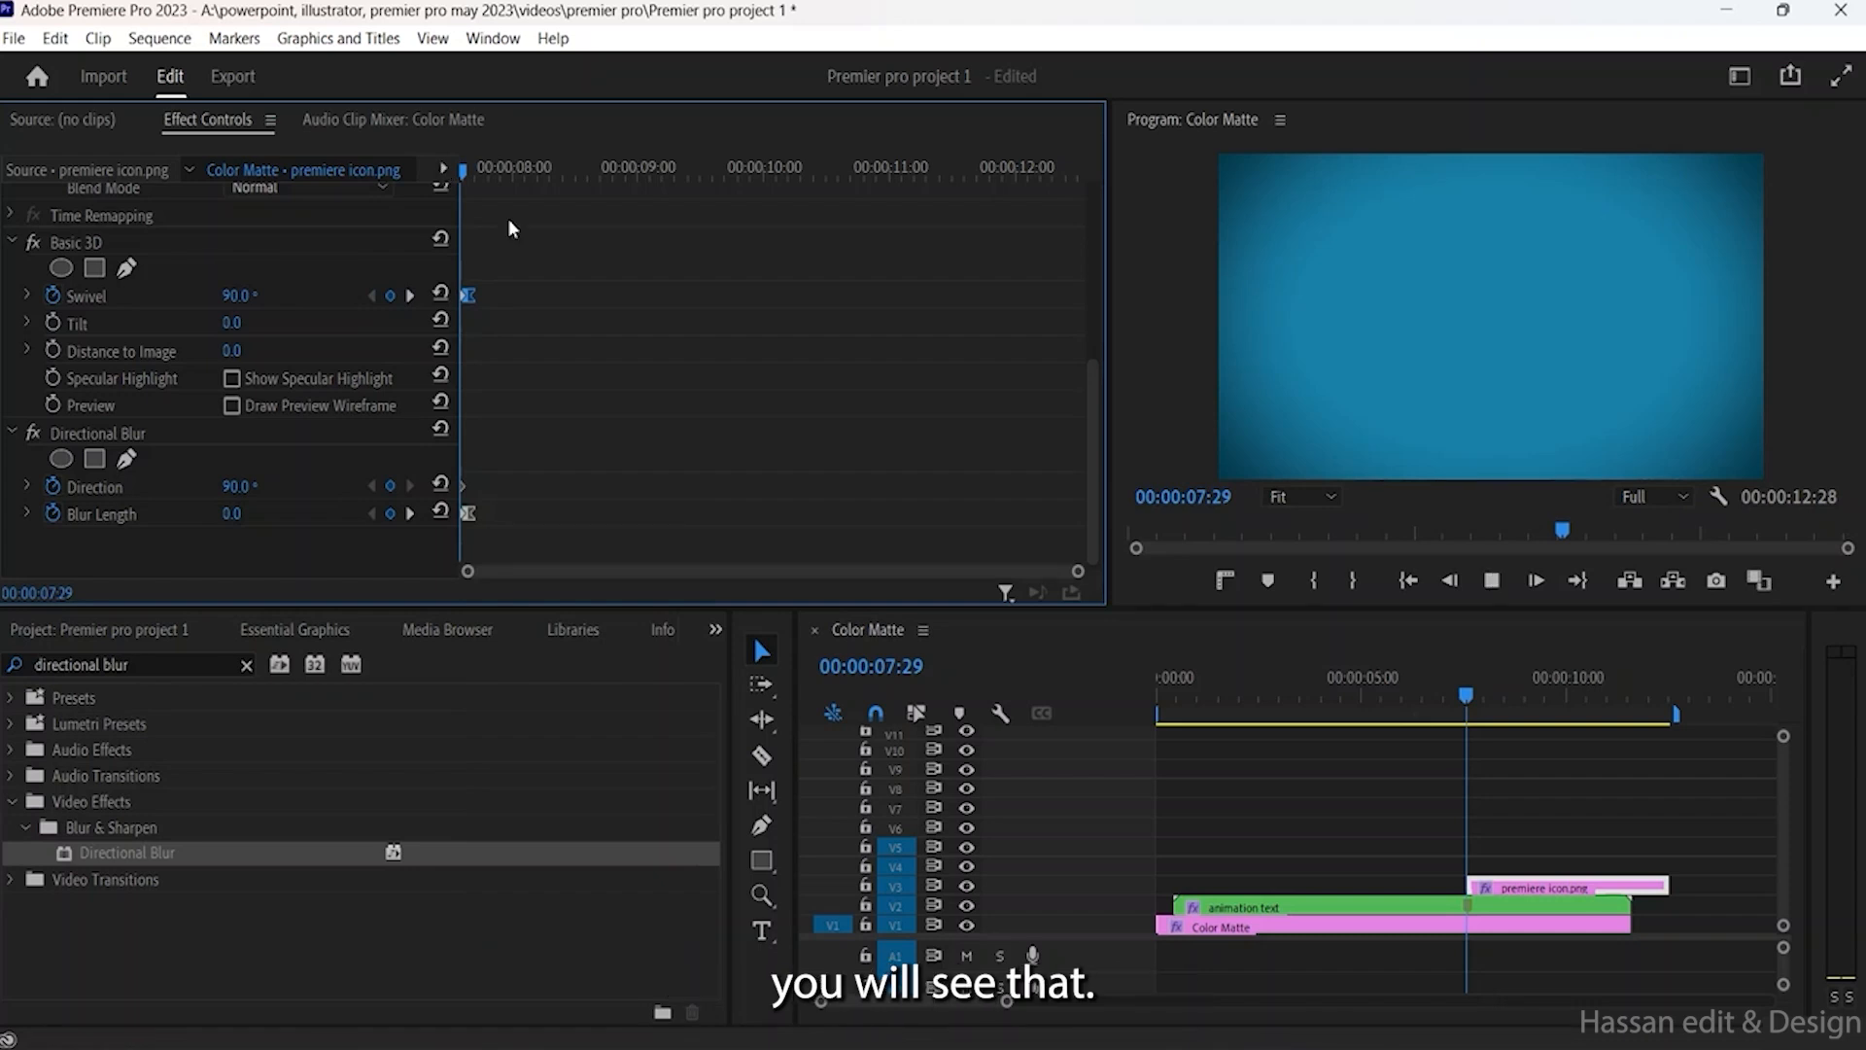
{"action": "key", "text": "space"}
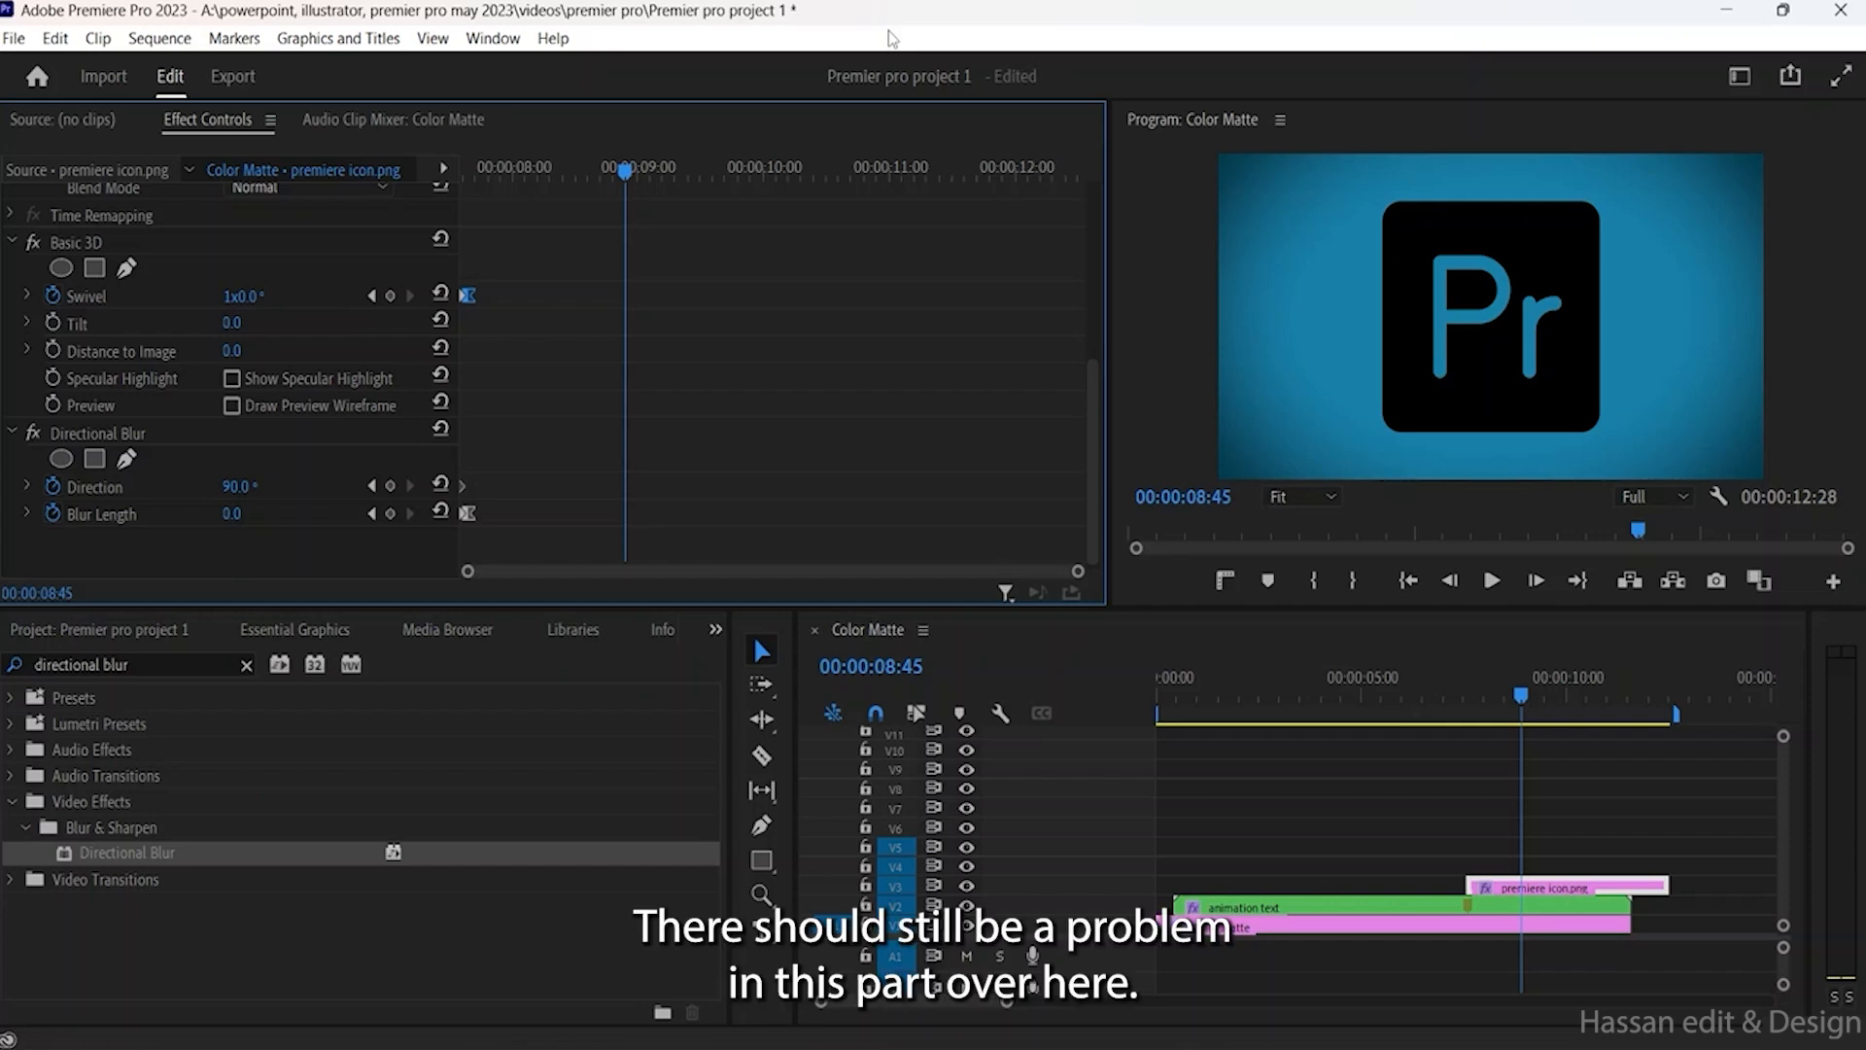
{"action": "left_click", "coordinate": [1494, 888]}
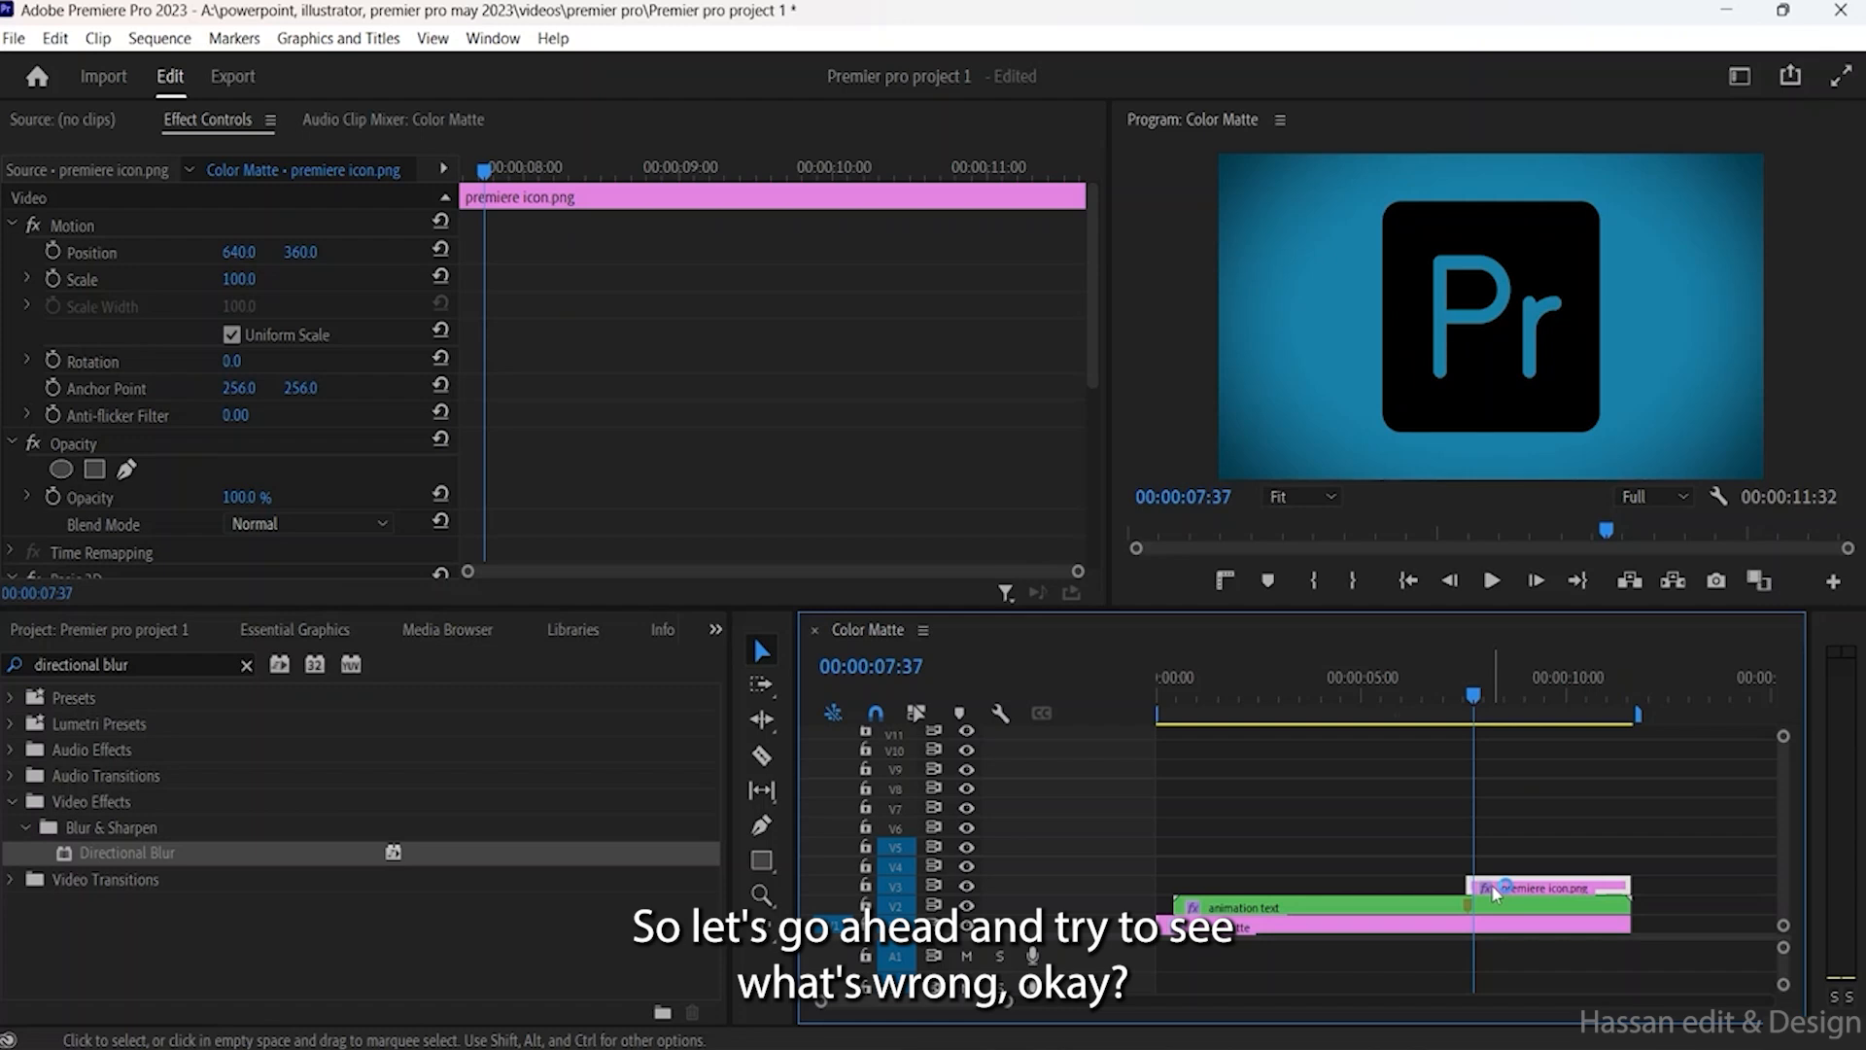
{"action": "scroll", "coordinate": [591, 399], "scroll_direction": "down", "scroll_amount": 5}
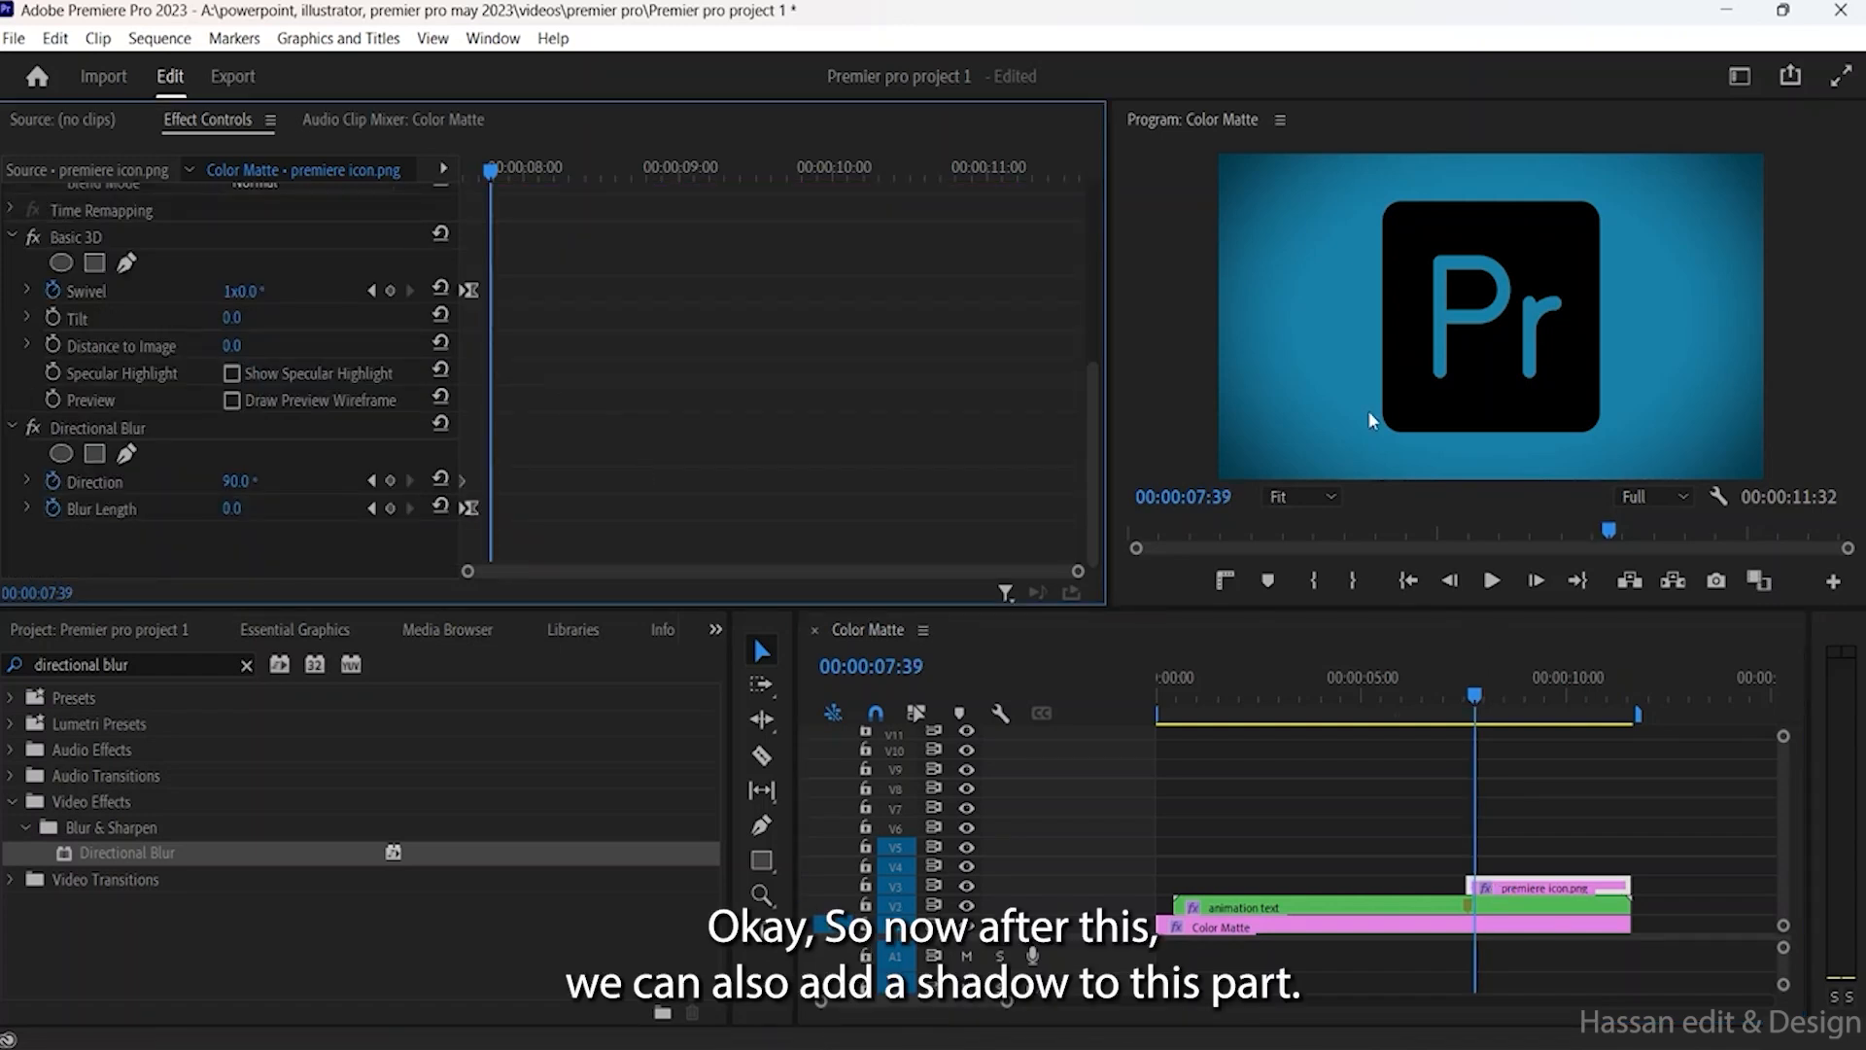
{"action": "left_click", "coordinate": [1426, 379]}
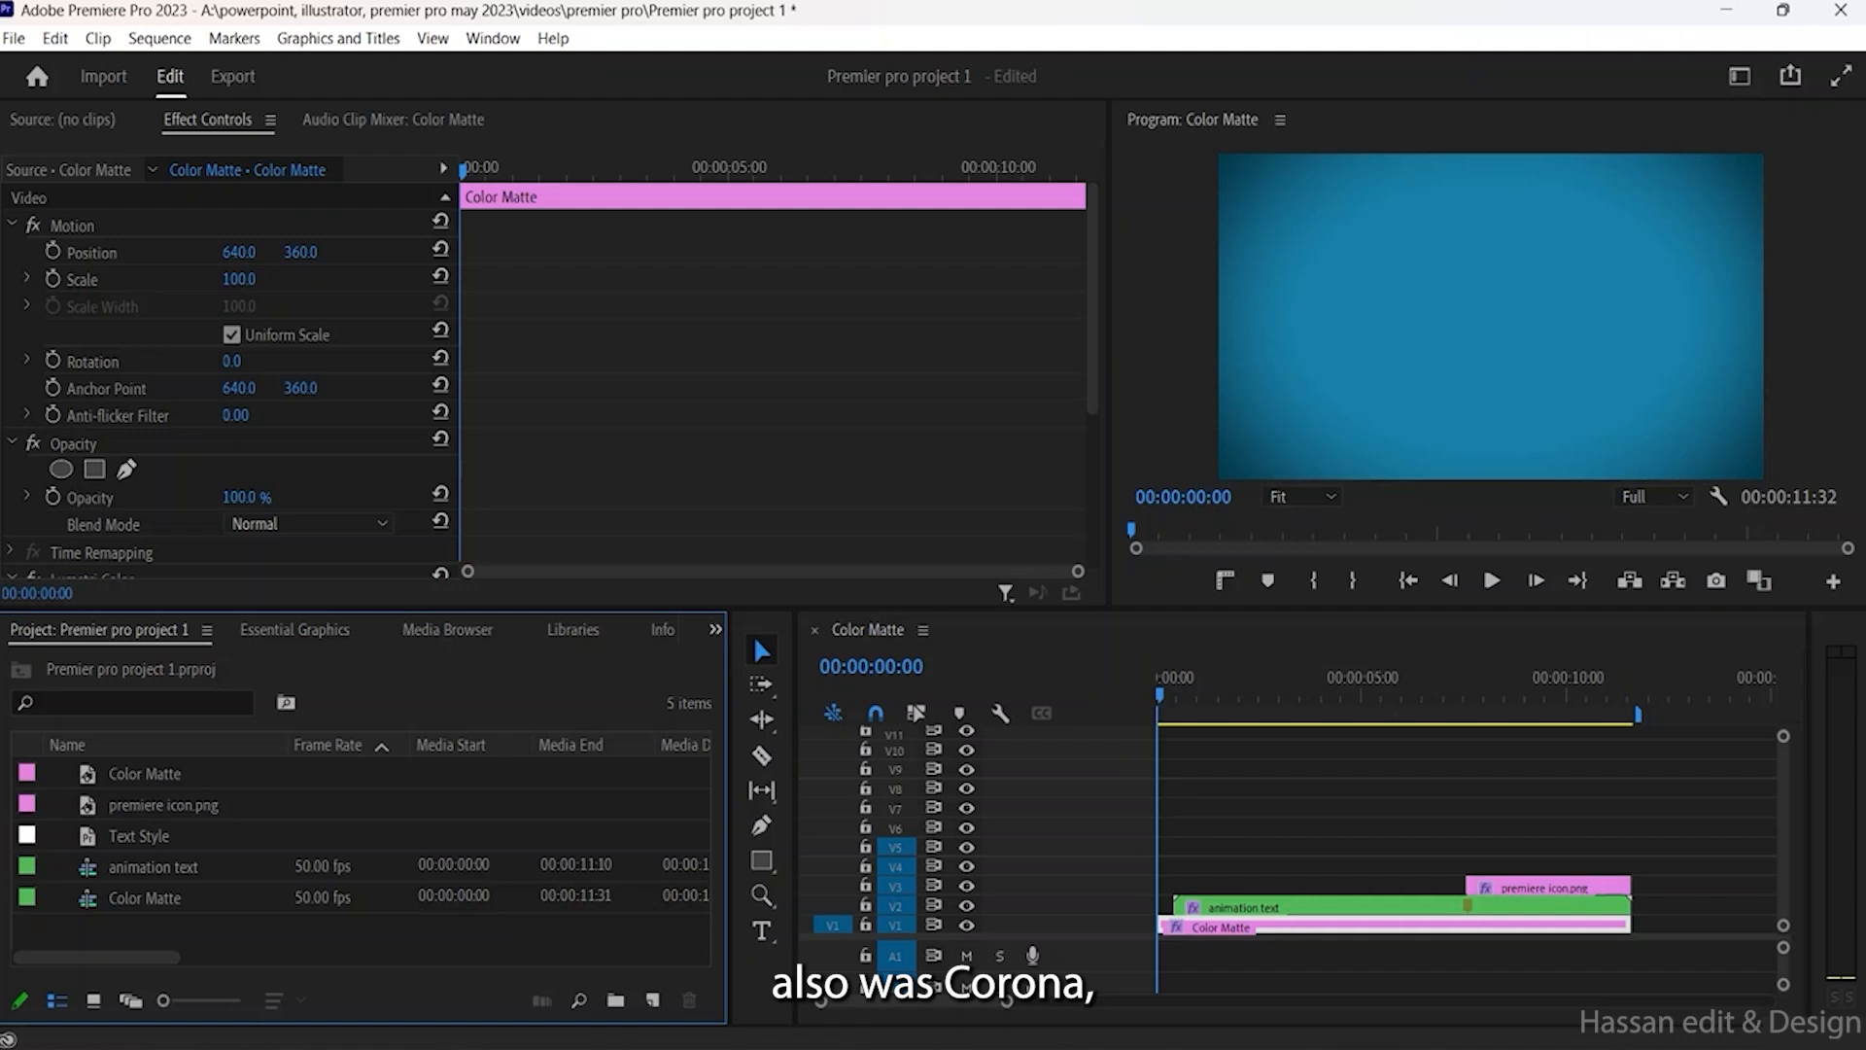
Step: Import the Virtual Roaming Charges audio file into the project from the file browser
{"action": "key", "text": "alt+Tab"}
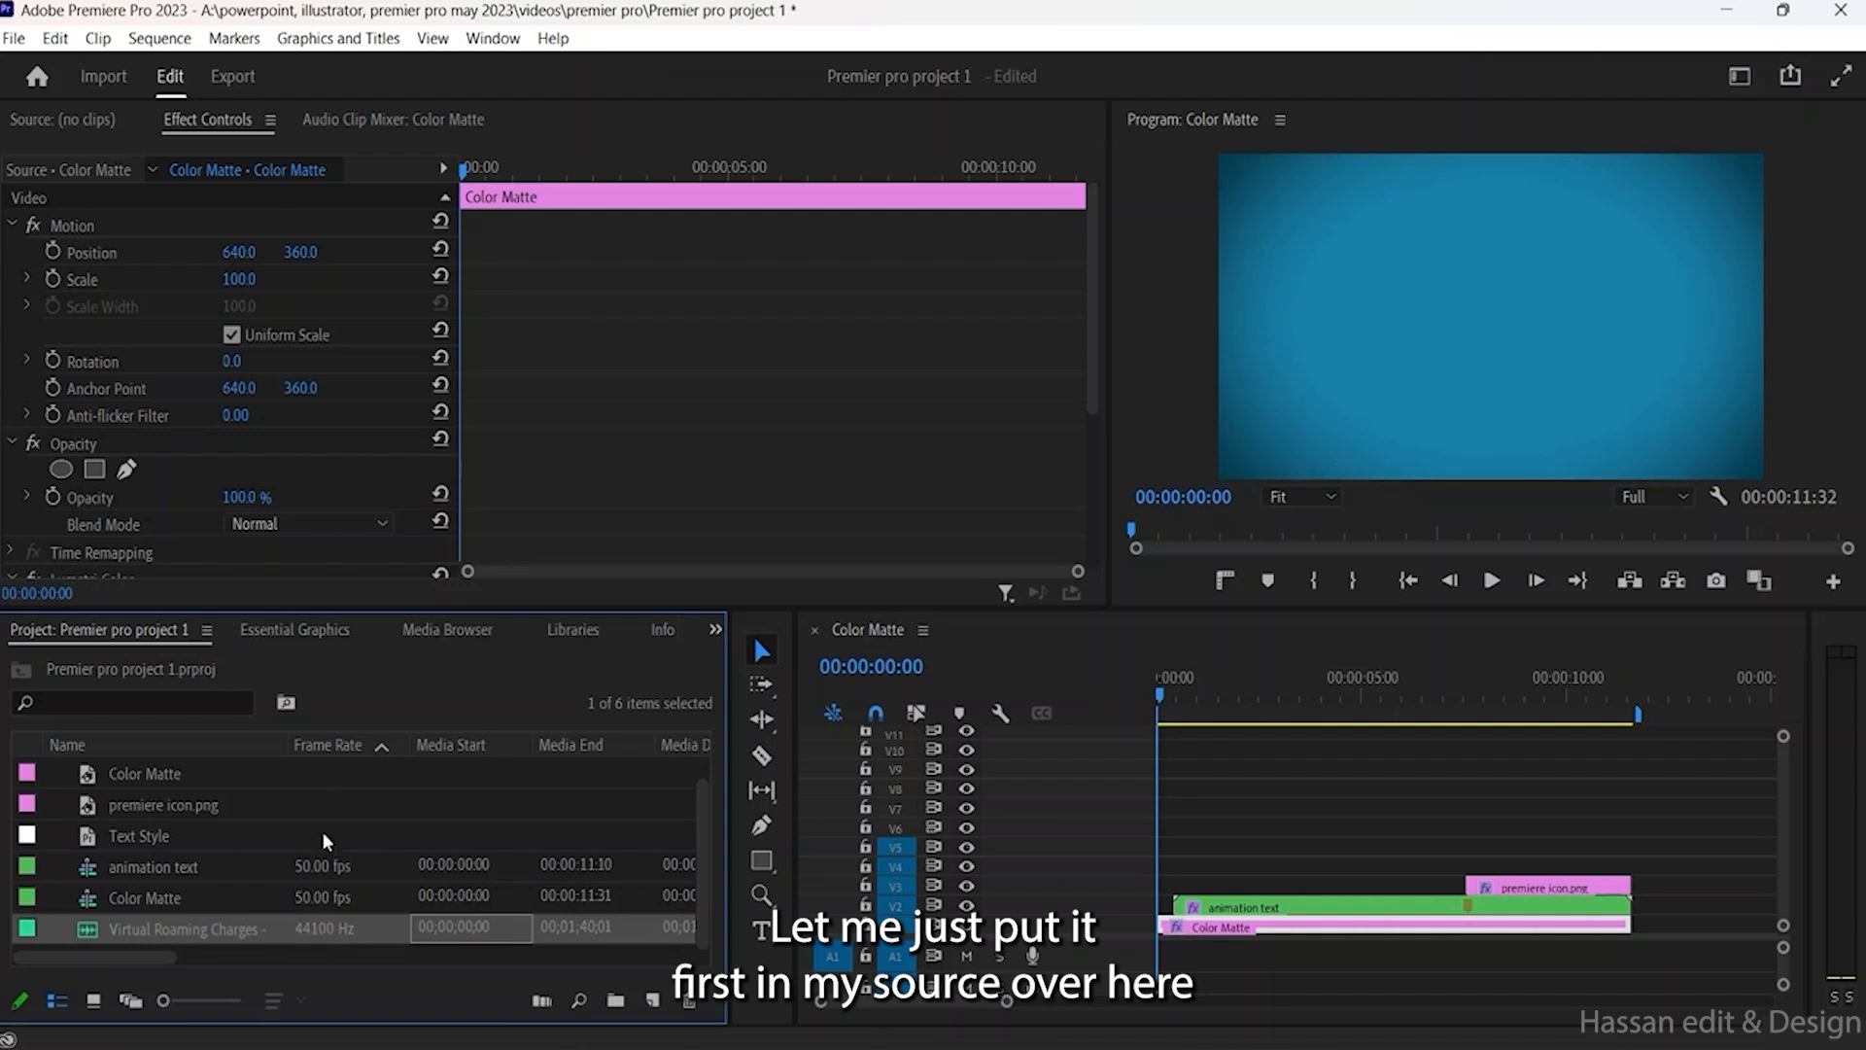
Step: Load the Virtual Roaming Charges audio into the Source monitor with its playhead at 00;00;11;18, and move the sequence playhead to 00:00:11:28
{"action": "left_click", "coordinate": [63, 118]}
{"action": "left_click_drag", "start_coordinate": [272, 926], "coordinate": [365, 390]}
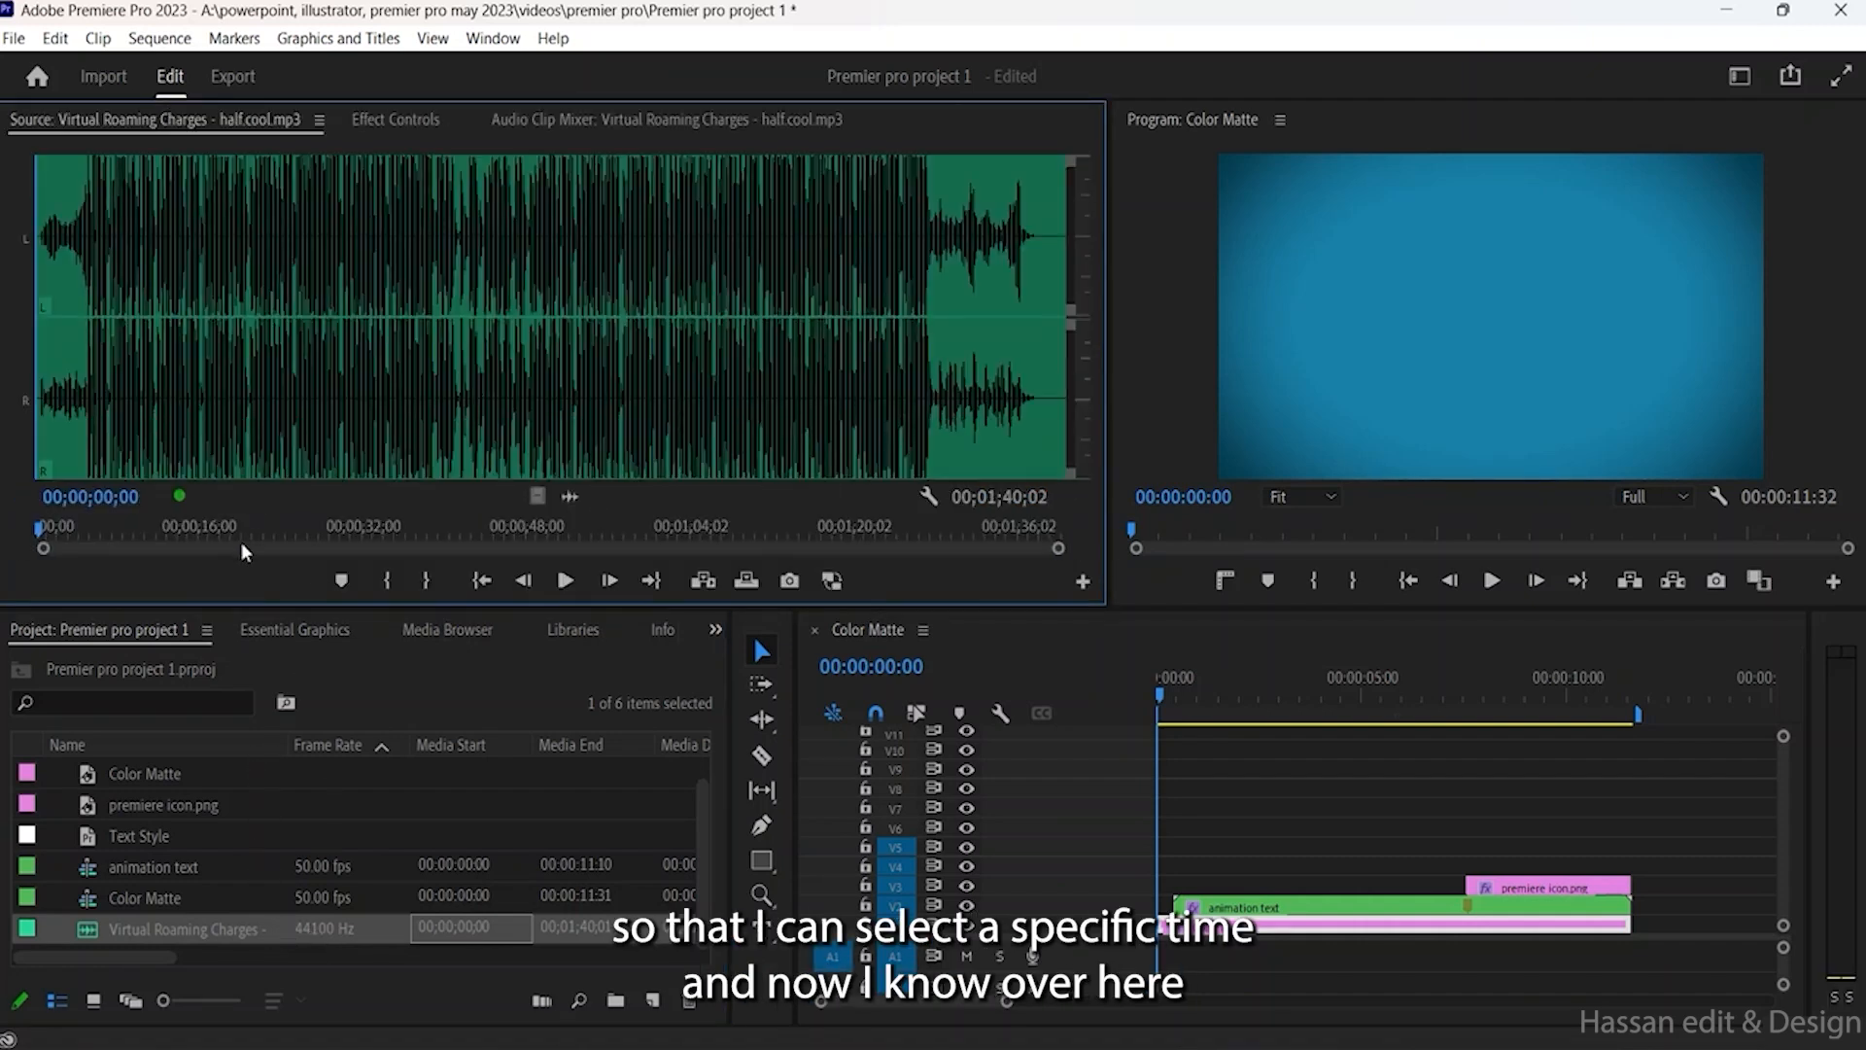
{"action": "left_click", "coordinate": [1630, 719]}
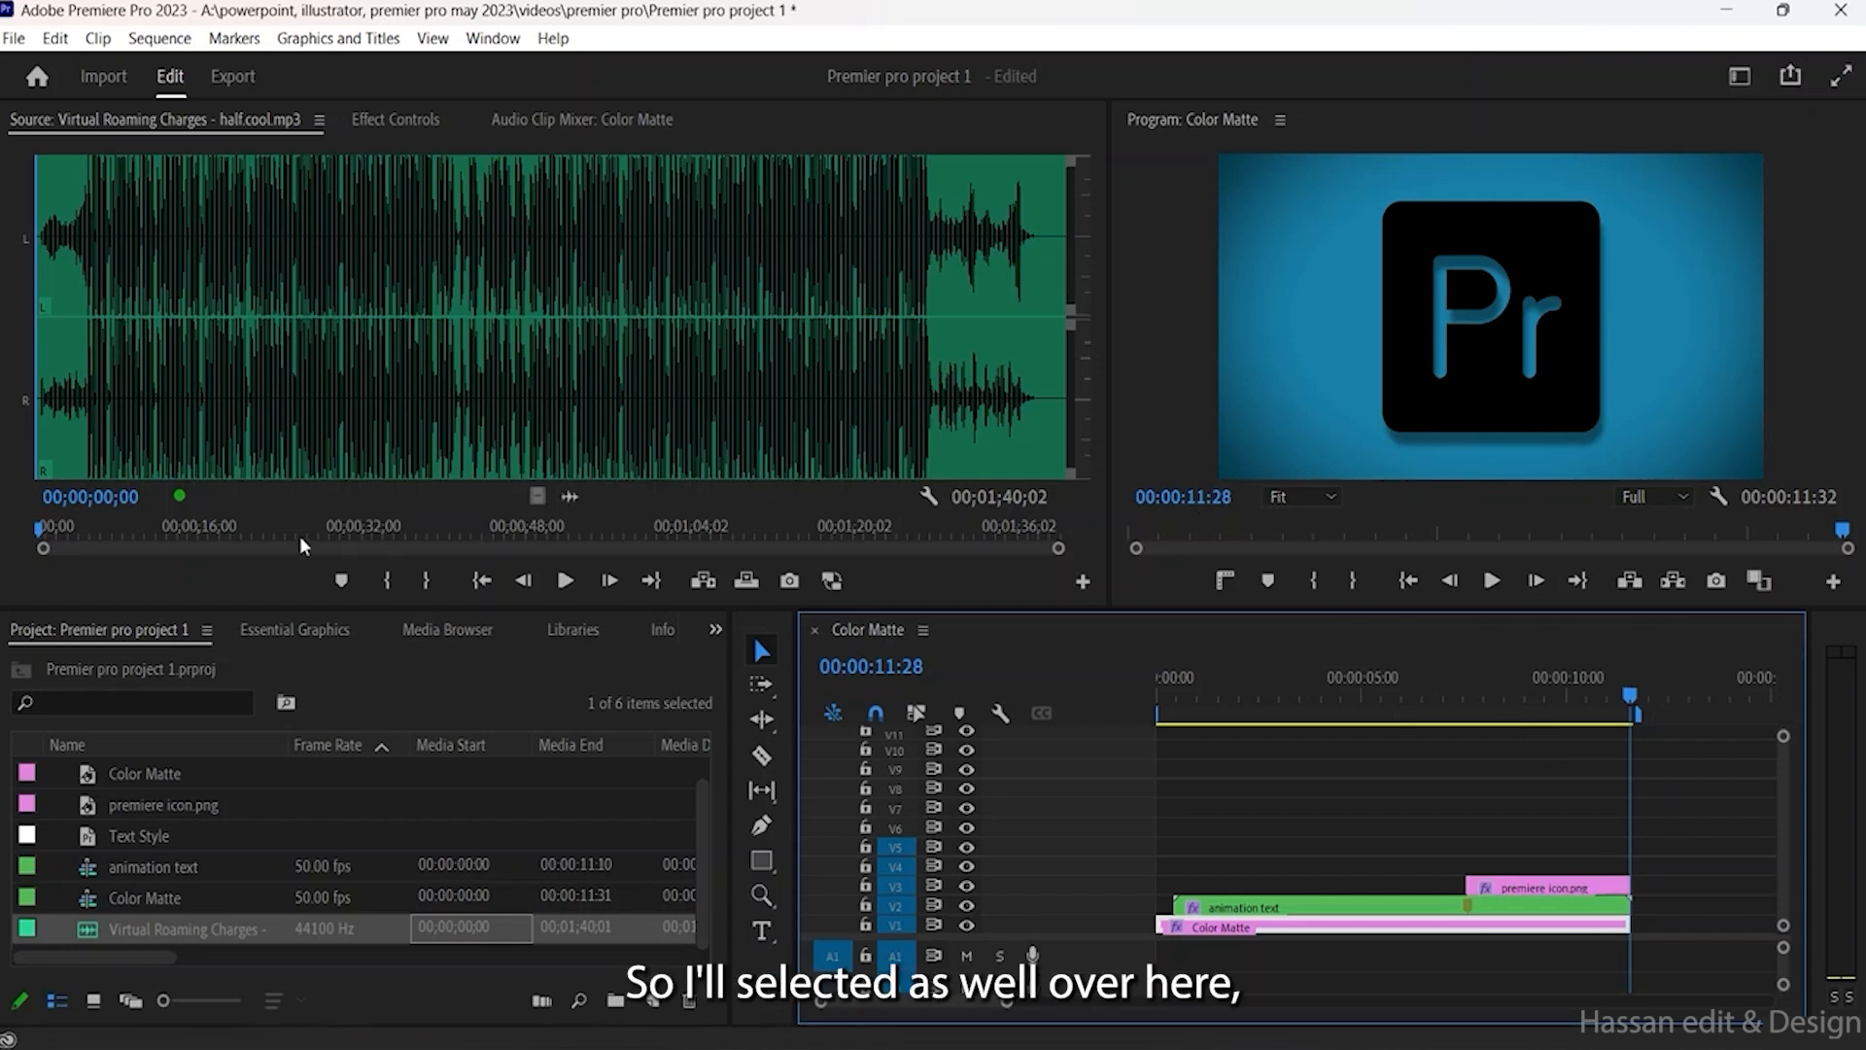
{"action": "left_click_drag", "start_coordinate": [243, 528], "coordinate": [158, 526]}
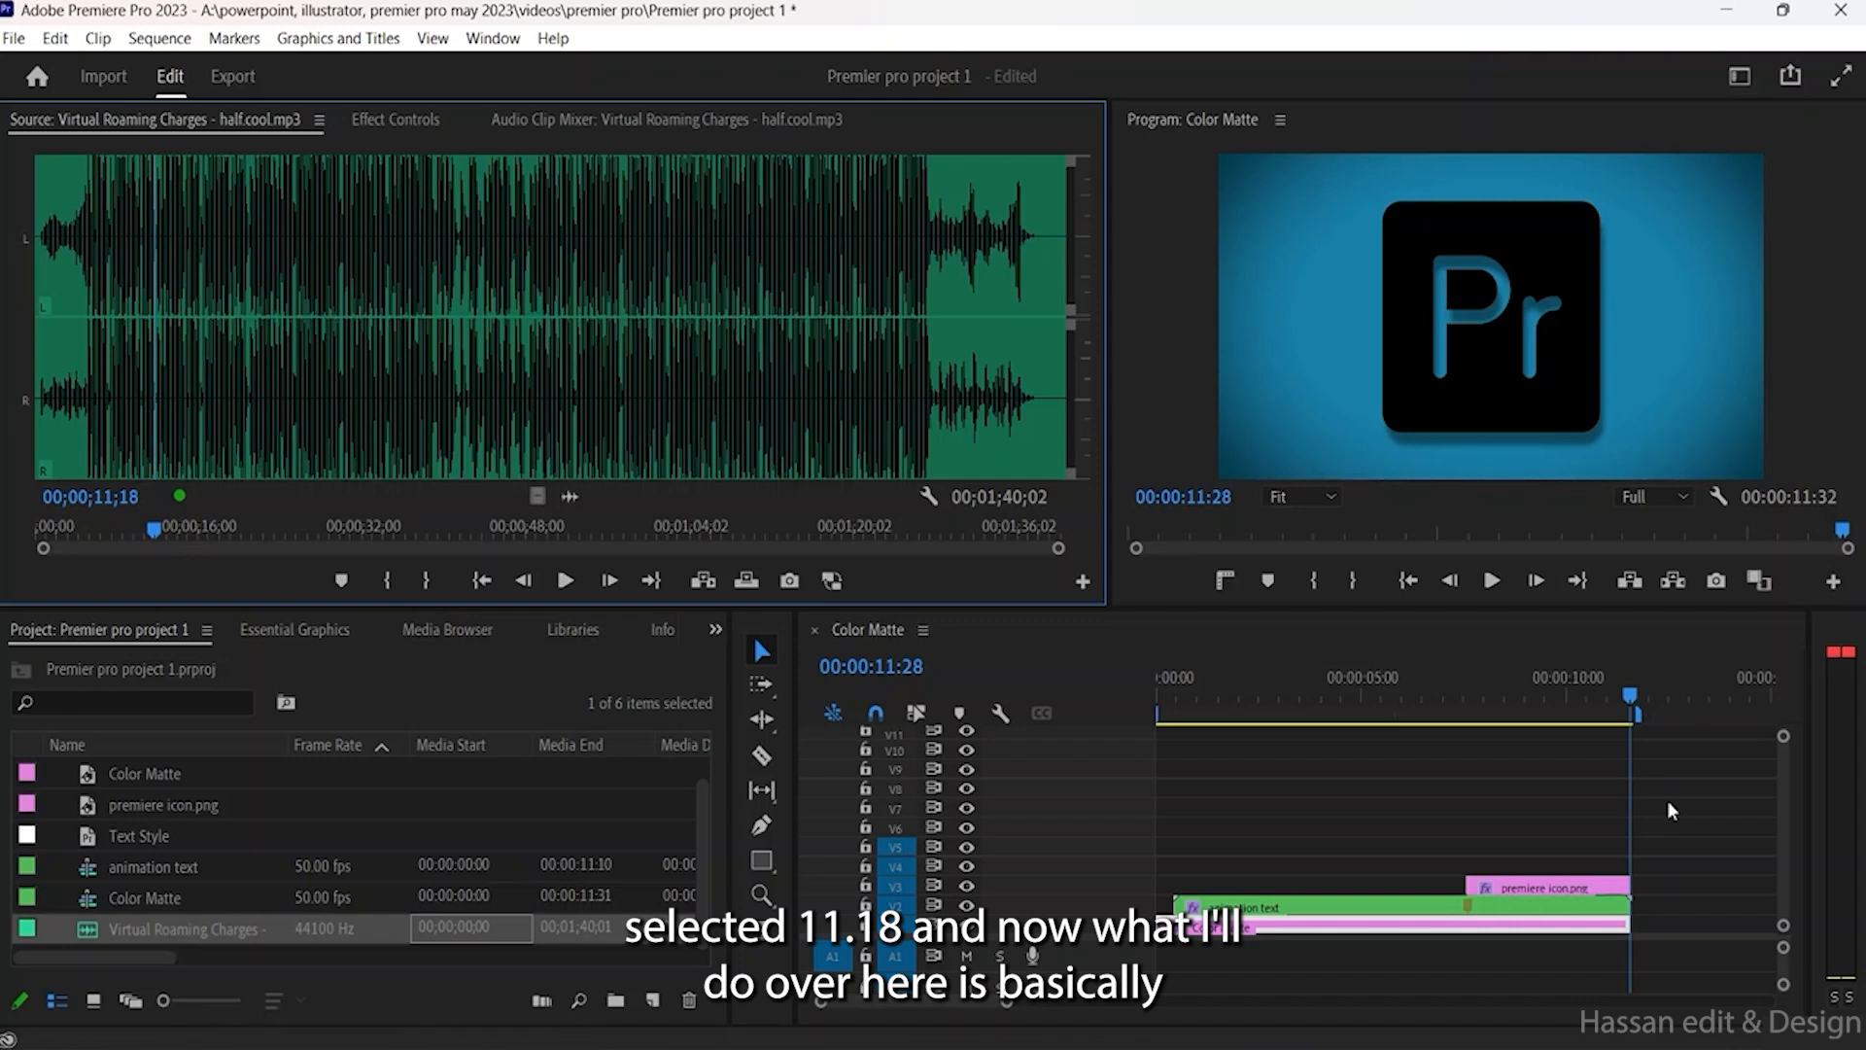
Step: Increase the height of video tracks V1, V2 and V3 in the sequence so the clips' opacity lines can be edited
{"action": "left_click", "coordinate": [1129, 887]}
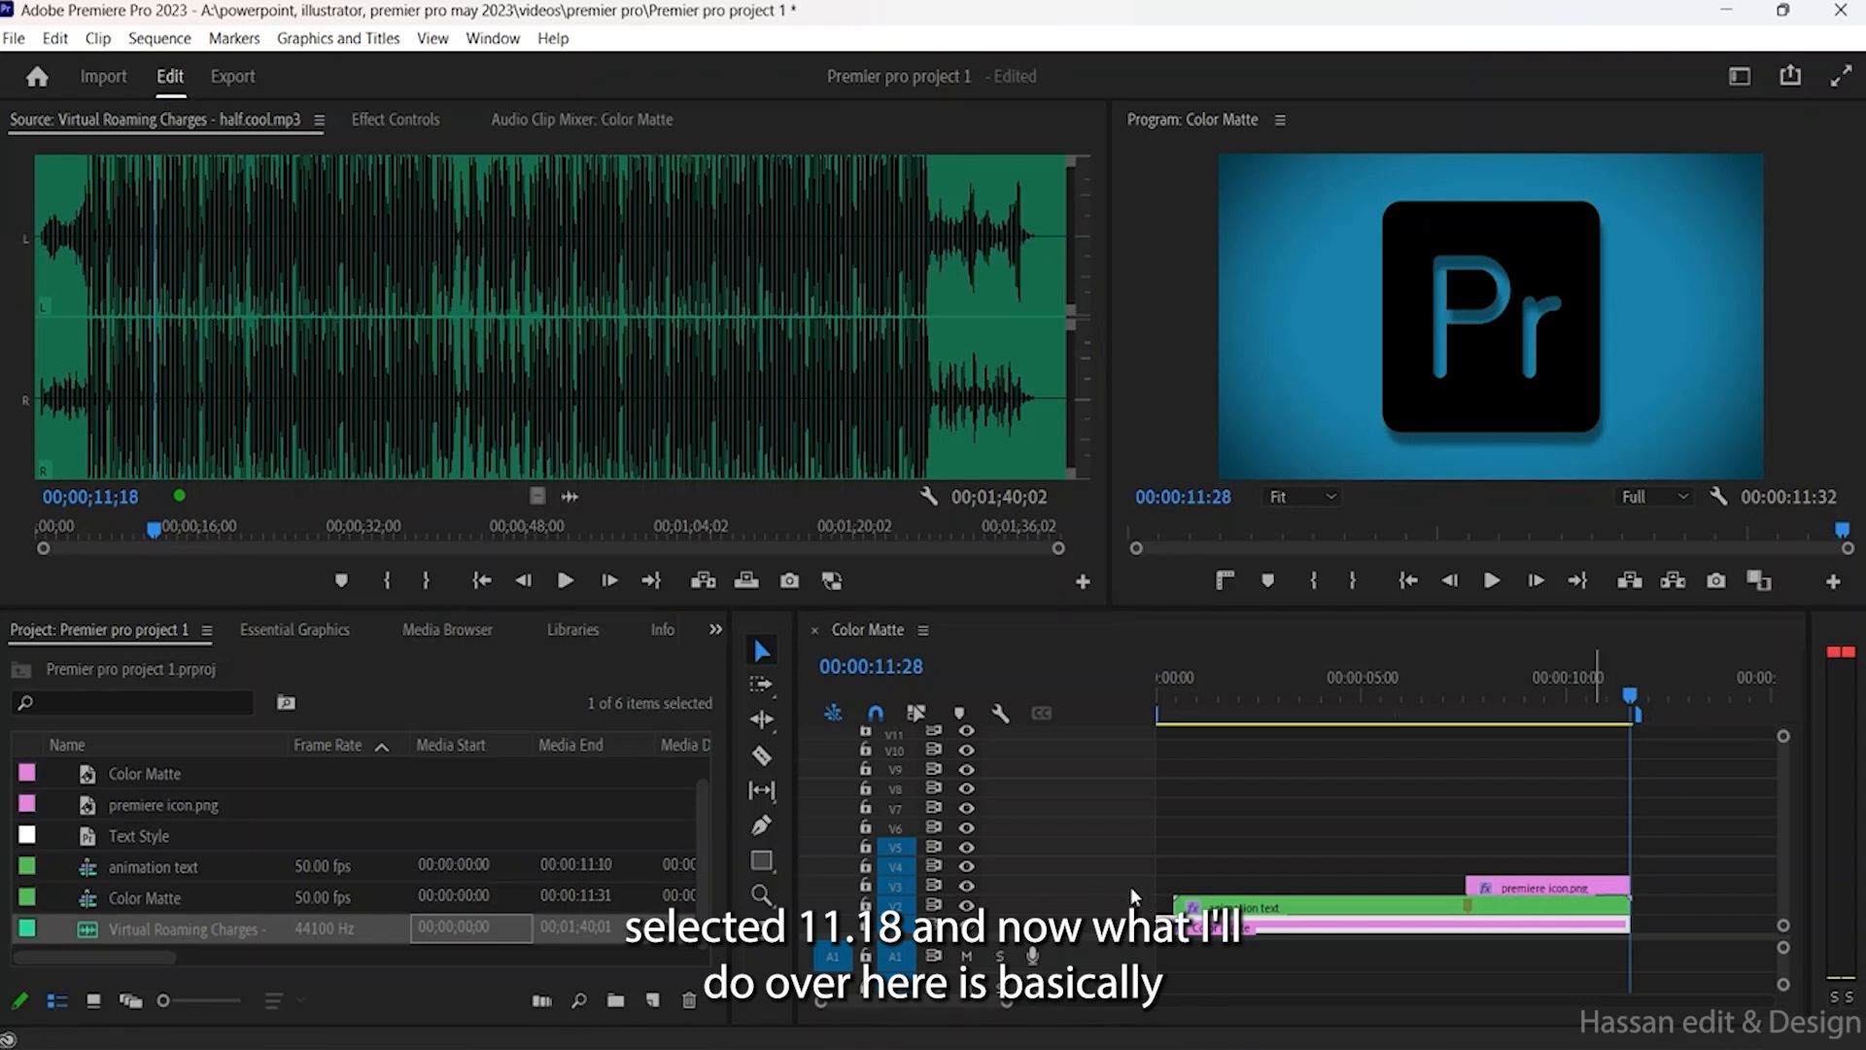
{"action": "left_click_drag", "start_coordinate": [1125, 876], "coordinate": [1128, 825]}
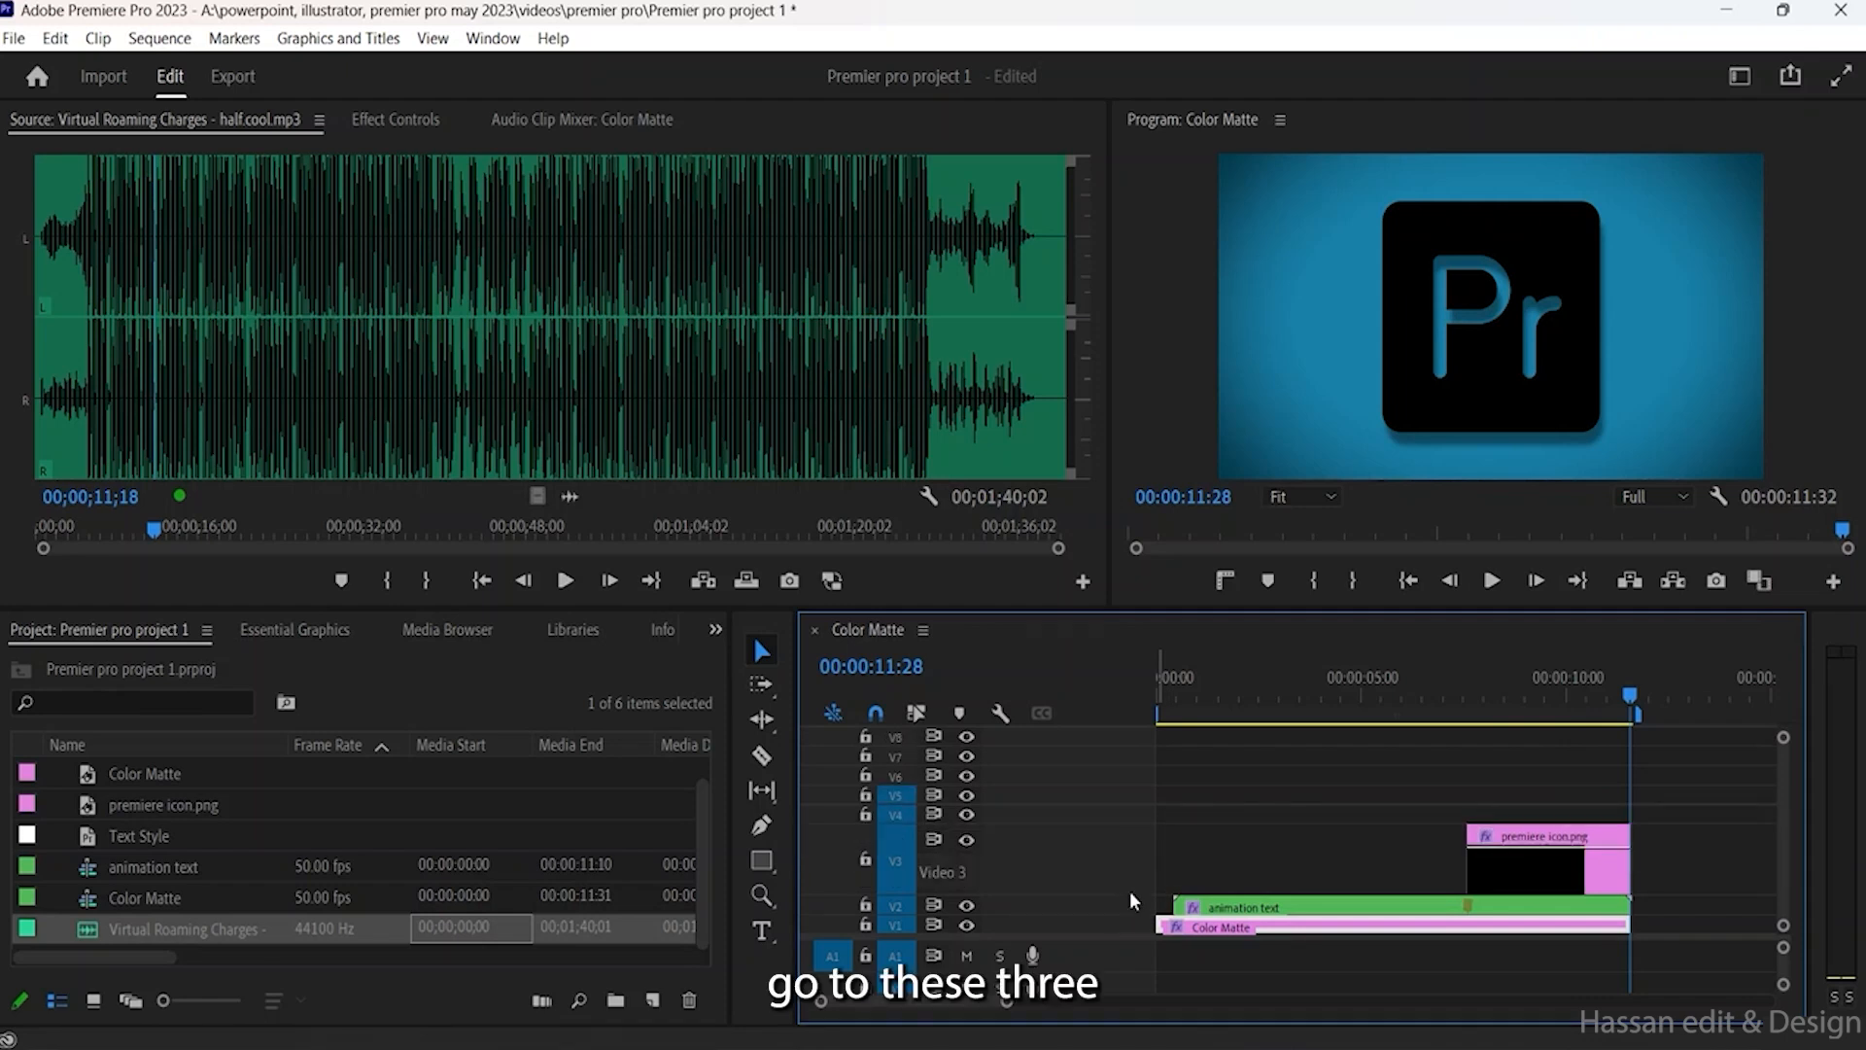
{"action": "mouse_move", "coordinate": [1134, 896]}
{"action": "left_mouse_down"}
{"action": "mouse_move", "coordinate": [1135, 855]}
{"action": "mouse_move", "coordinate": [1125, 886]}
{"action": "left_mouse_up"}
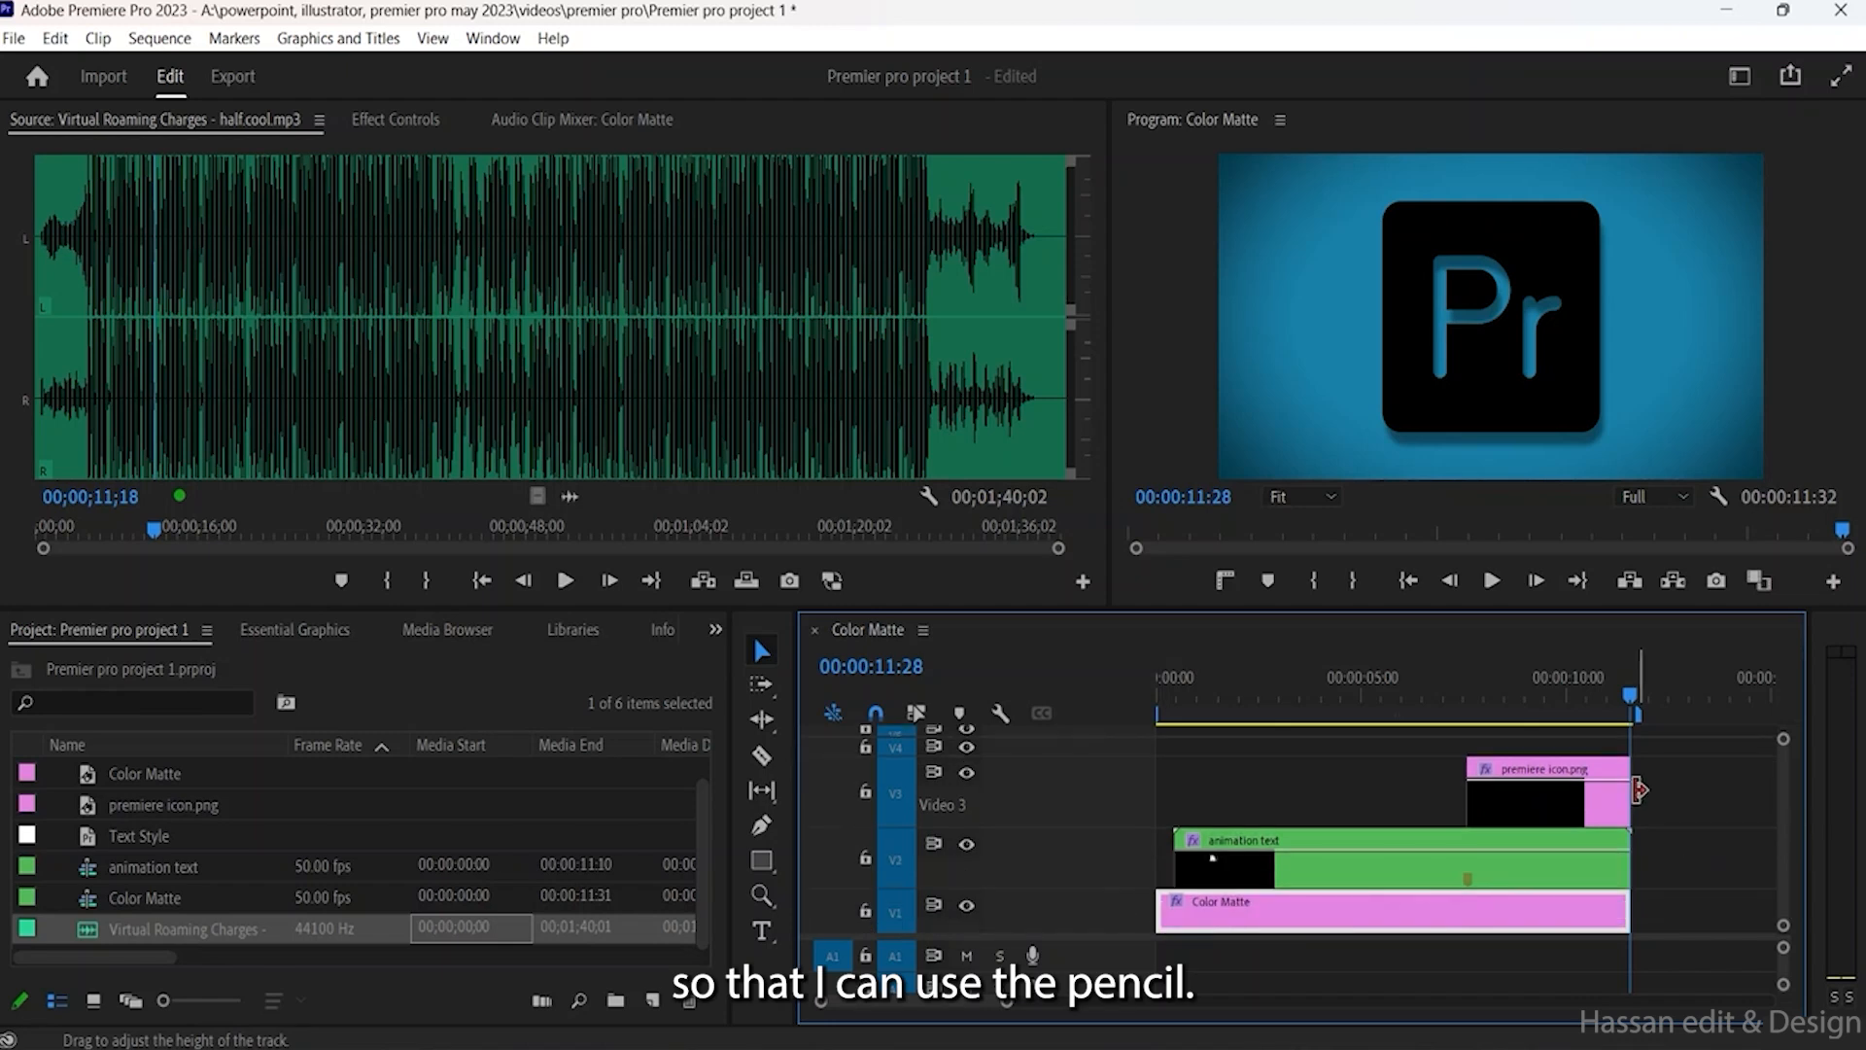
Step: Select the premiere icon, animation text and Color Matte clips together, try trimming their ends, and move the playhead to 00:00:10:39
{"action": "left_click", "coordinate": [1615, 799]}
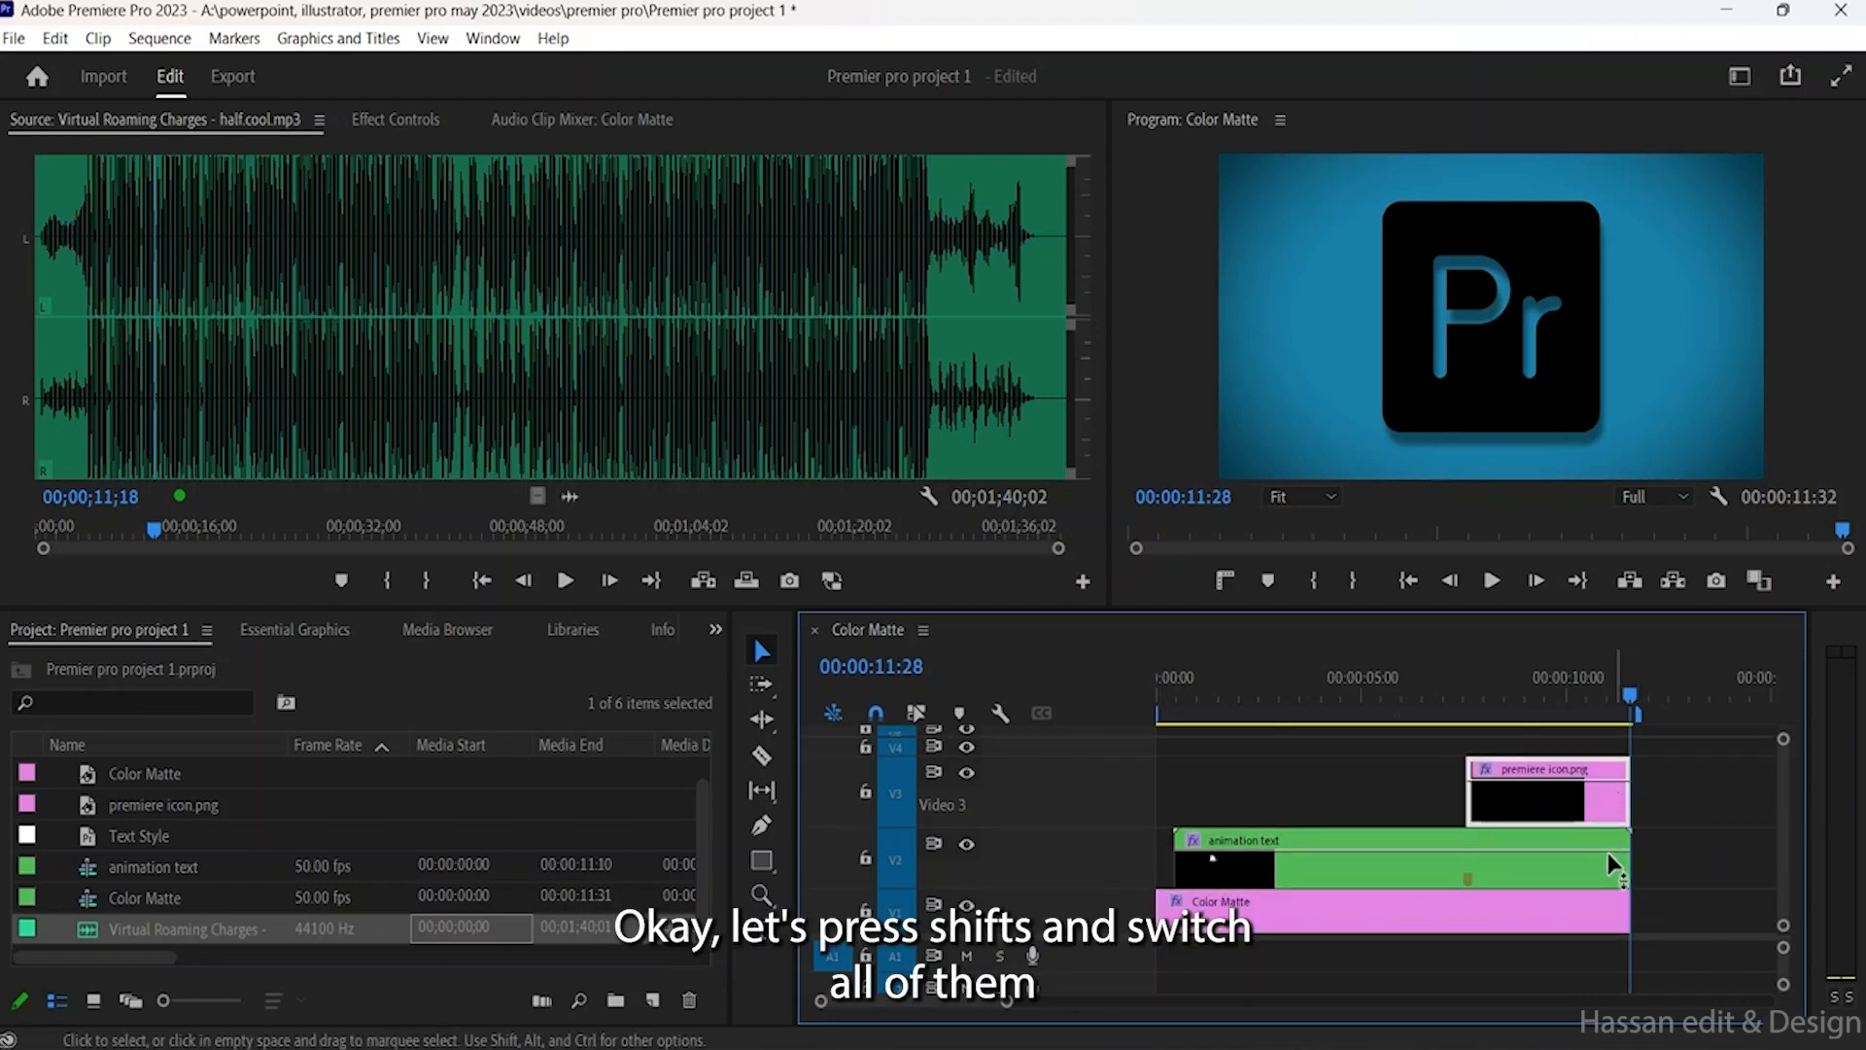
{"action": "left_click", "coordinate": [1603, 861], "text": "shift"}
{"action": "left_click", "coordinate": [1596, 908], "text": "shift"}
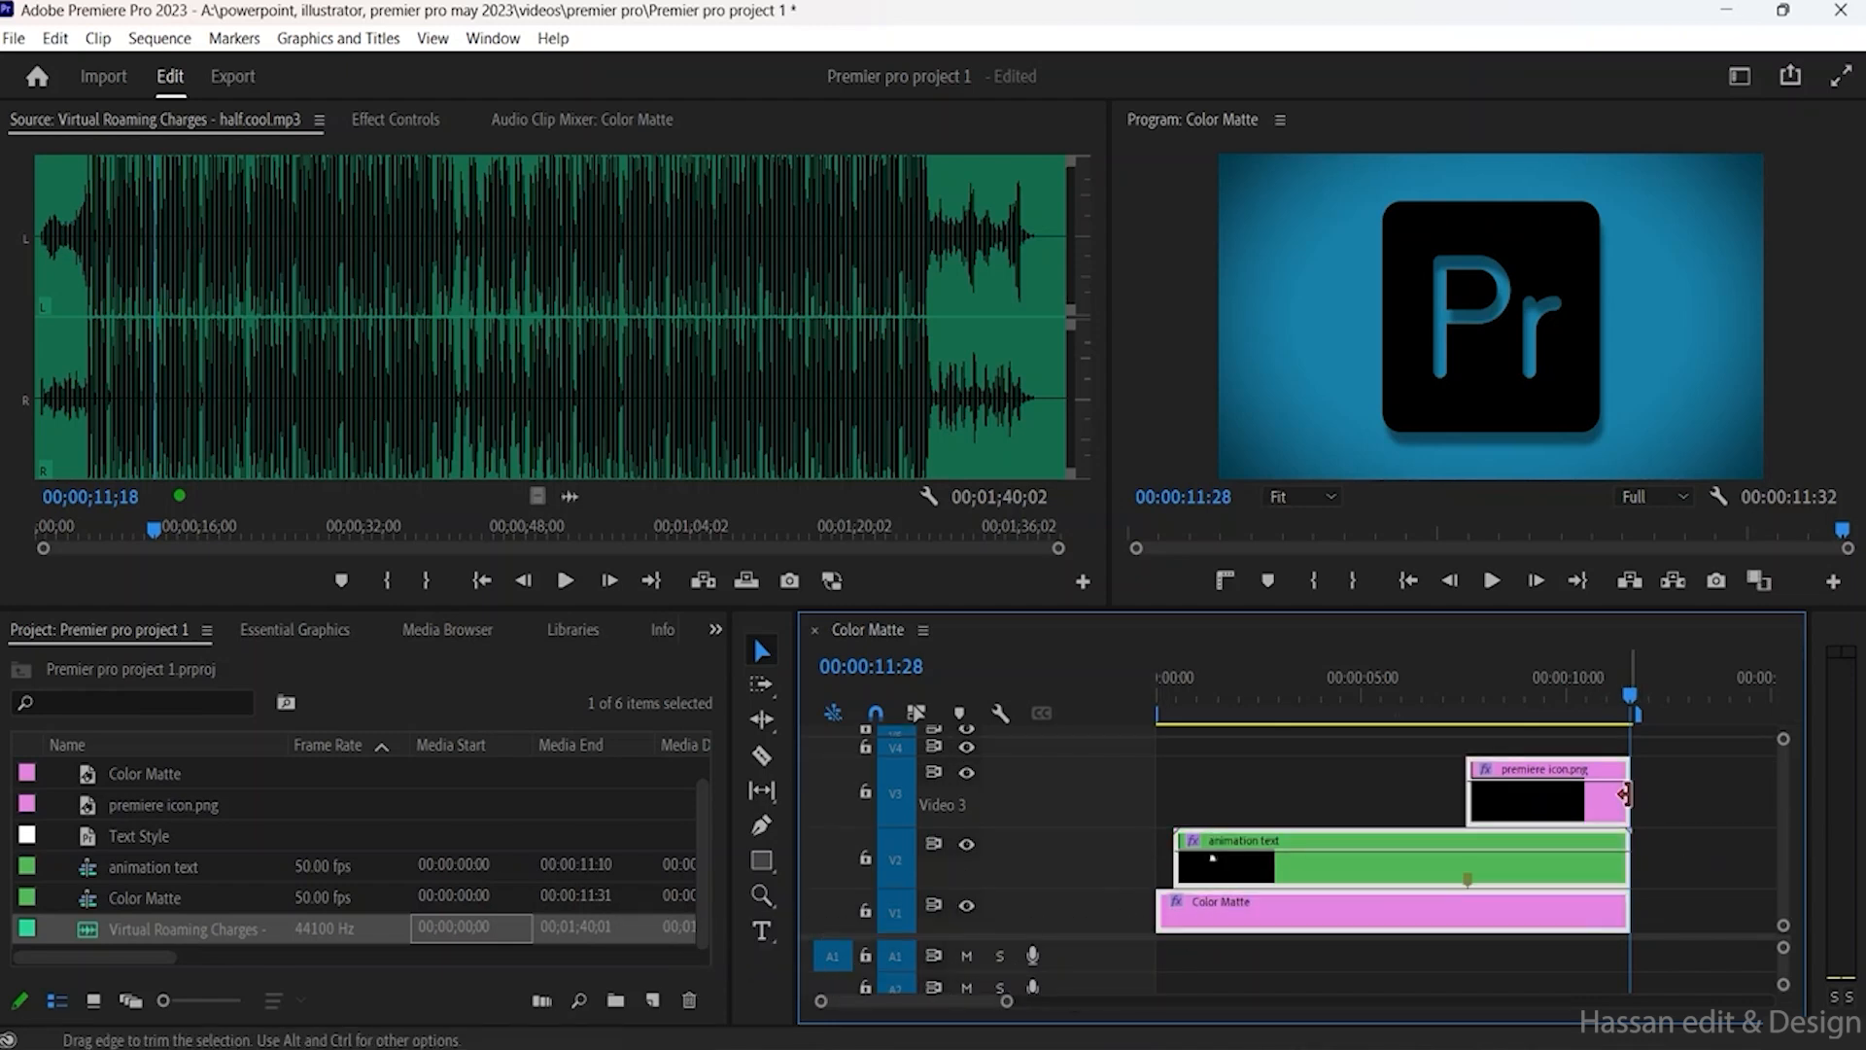
{"action": "mouse_move", "coordinate": [1624, 794]}
{"action": "left_mouse_down"}
{"action": "mouse_move", "coordinate": [1698, 819]}
{"action": "mouse_move", "coordinate": [1642, 817]}
{"action": "left_mouse_up"}
{"action": "left_click_drag", "start_coordinate": [1629, 712], "coordinate": [1595, 686]}
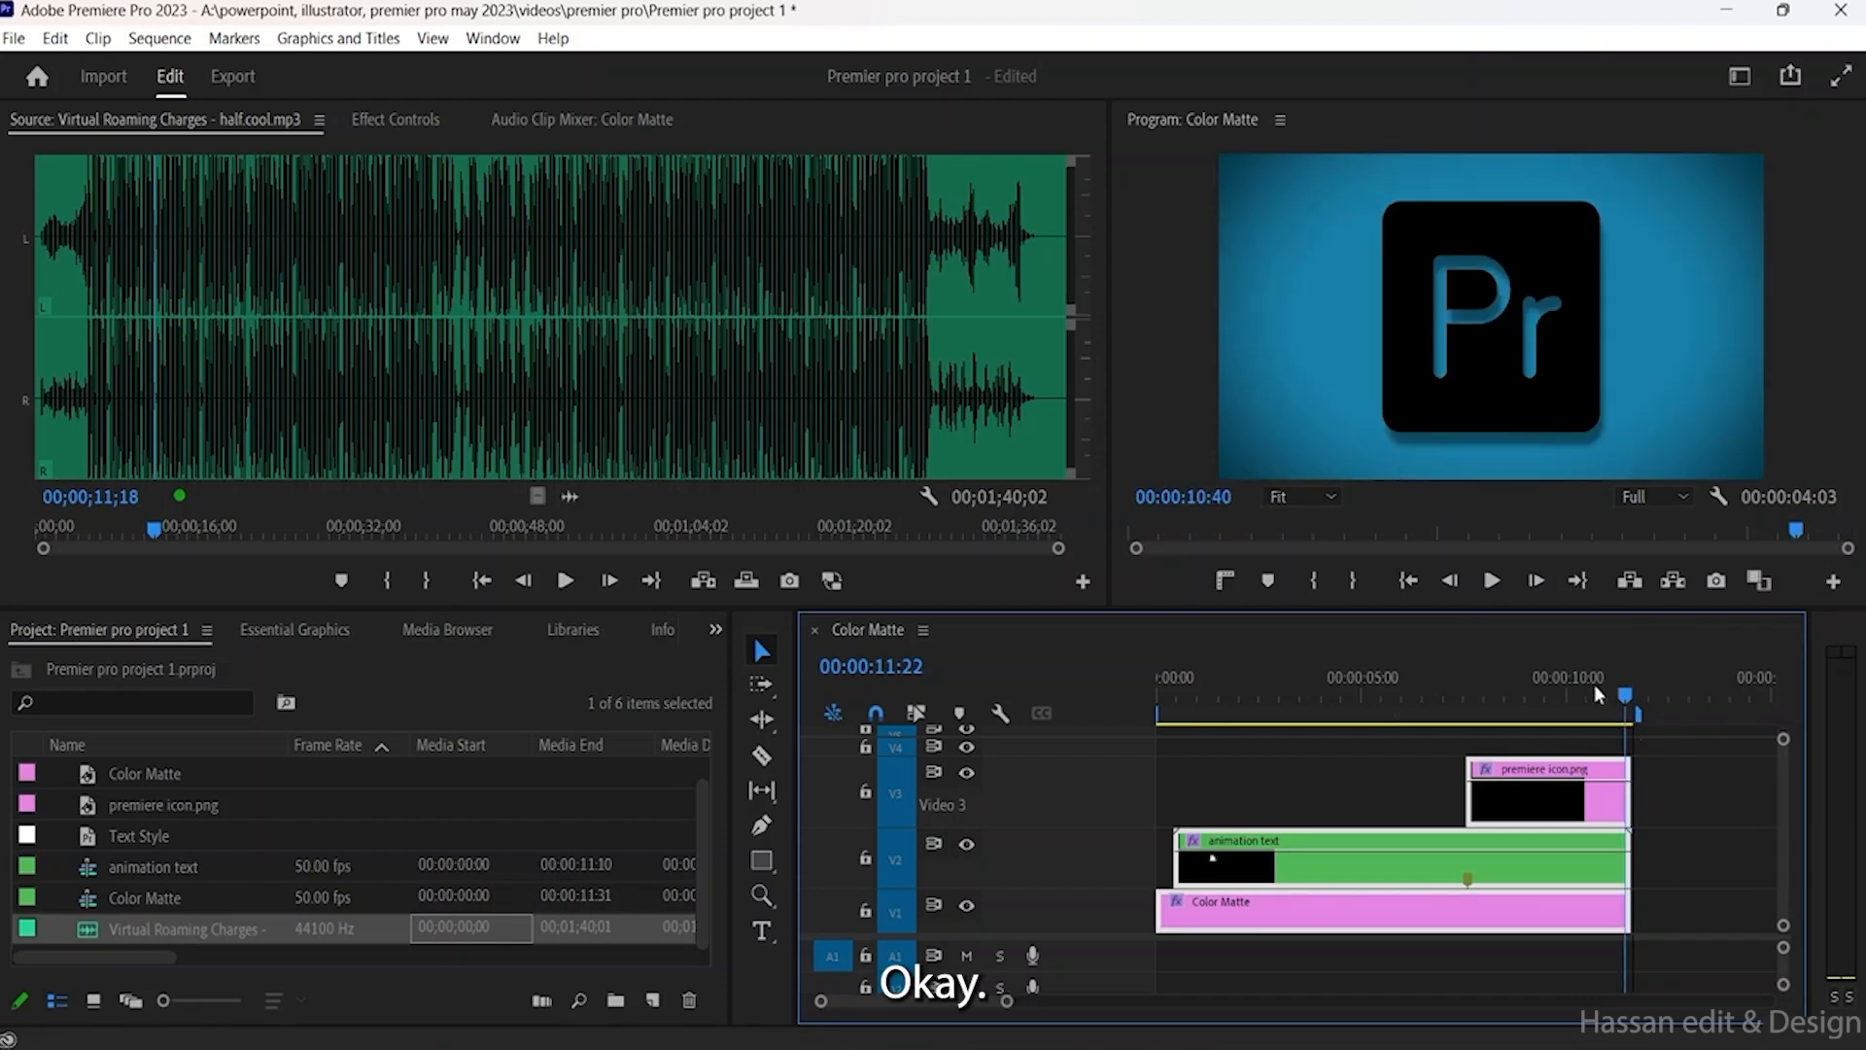
{"action": "left_click", "coordinate": [1596, 690]}
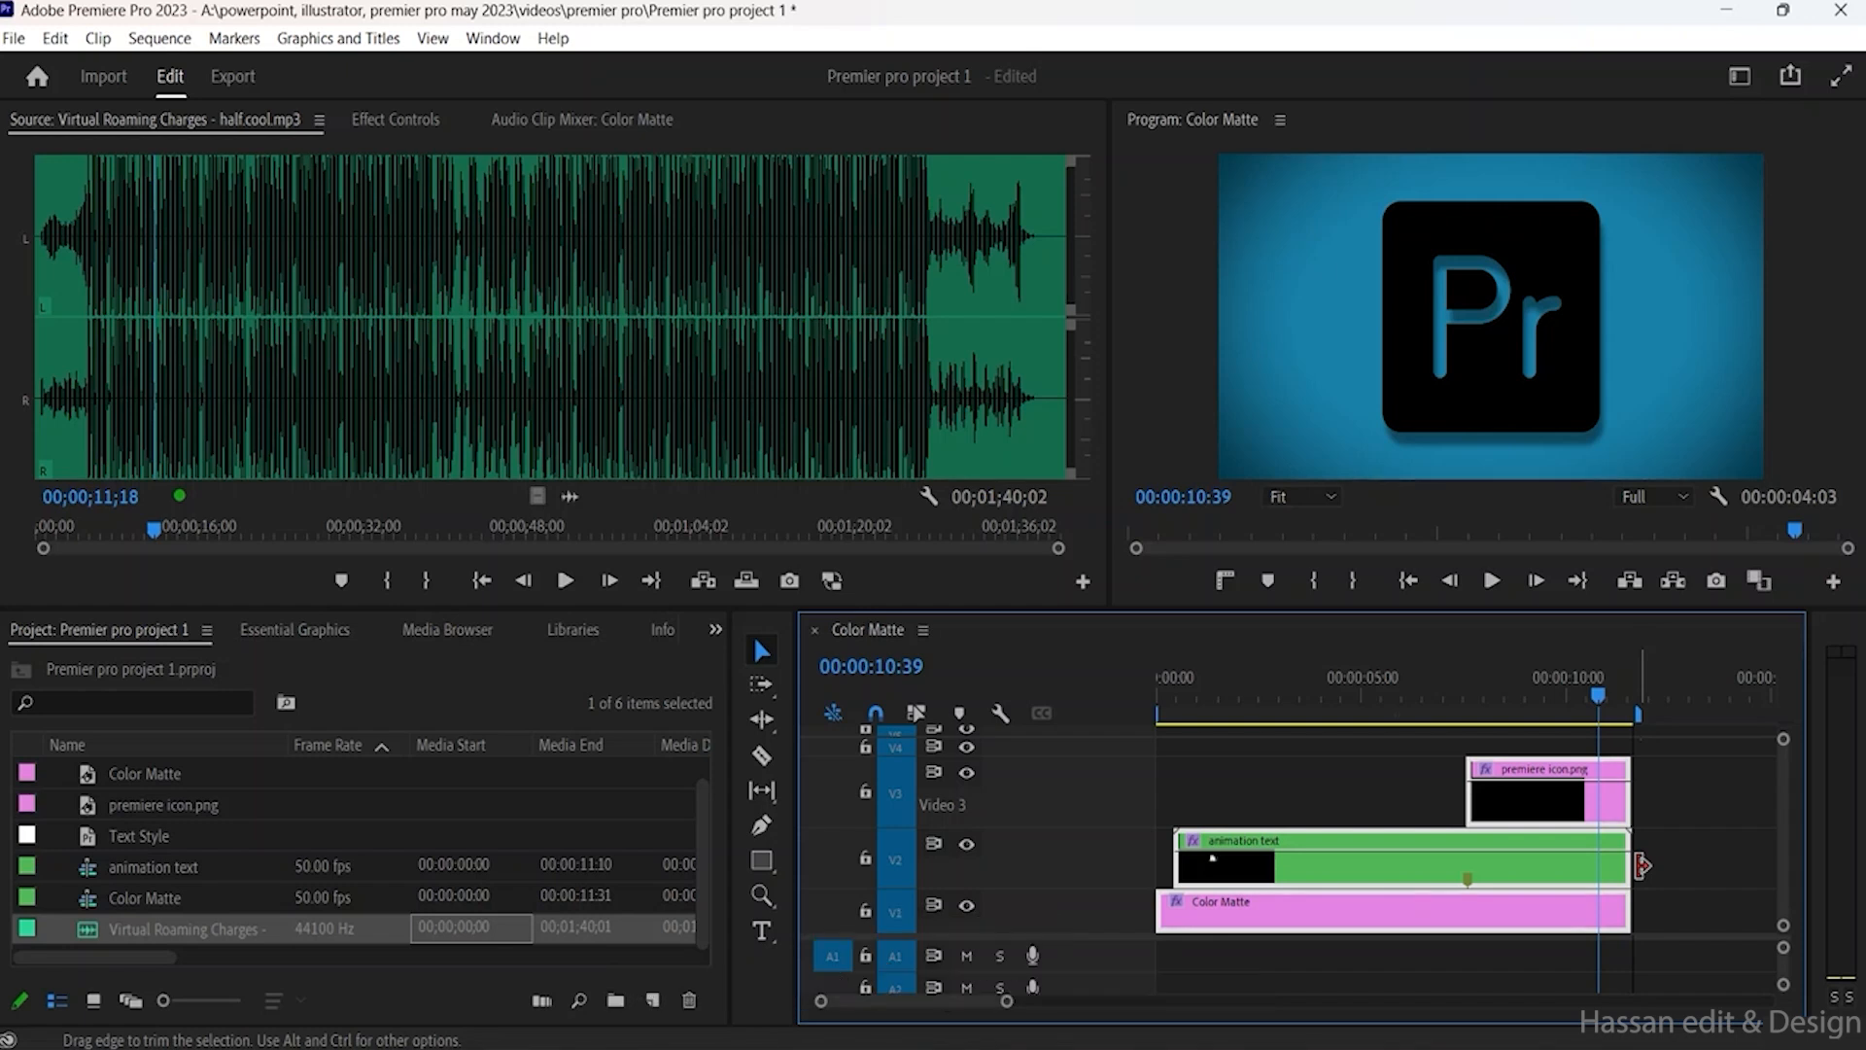
Step: With the Pen tool, fade out the premiere icon clip using opacity keyframes, keeping 100 at 00:00:11:02 and lowering the one at its end
{"action": "left_click", "coordinate": [761, 825]}
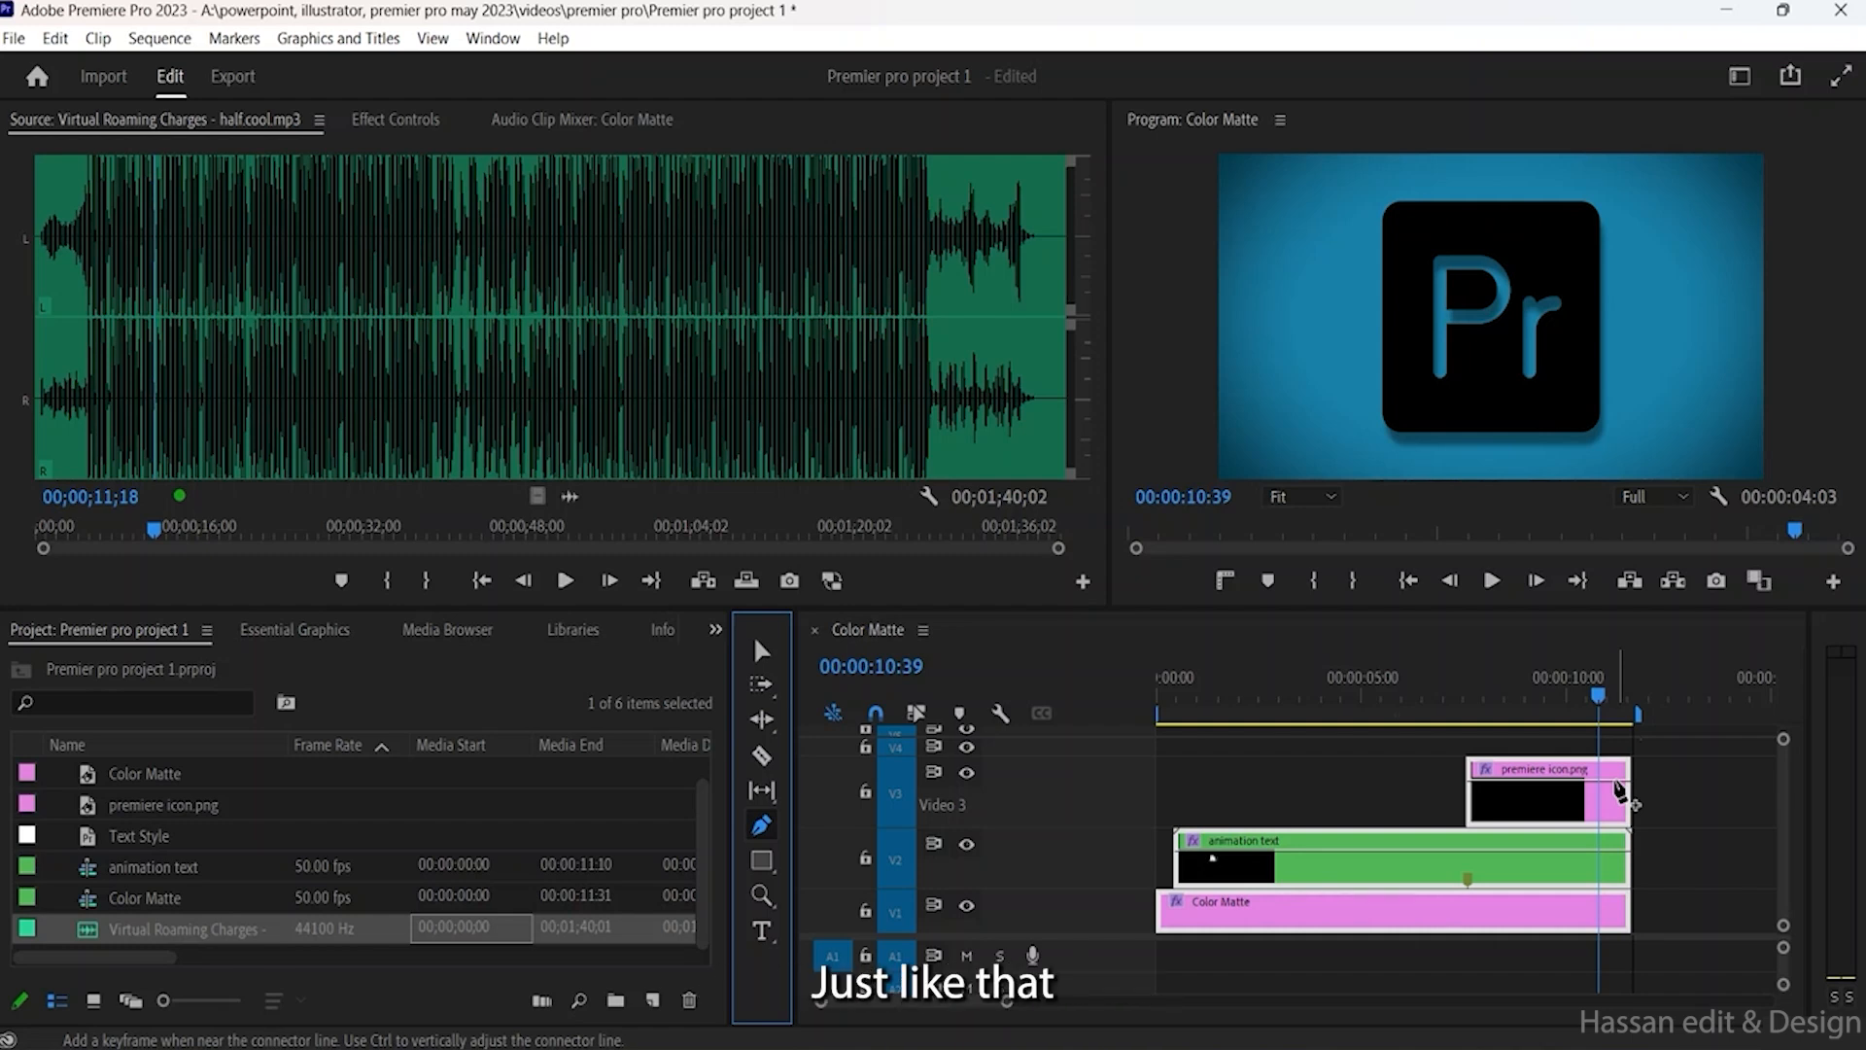
{"action": "left_click", "coordinate": [1616, 781]}
{"action": "left_click_drag", "start_coordinate": [1618, 787], "coordinate": [1629, 818]}
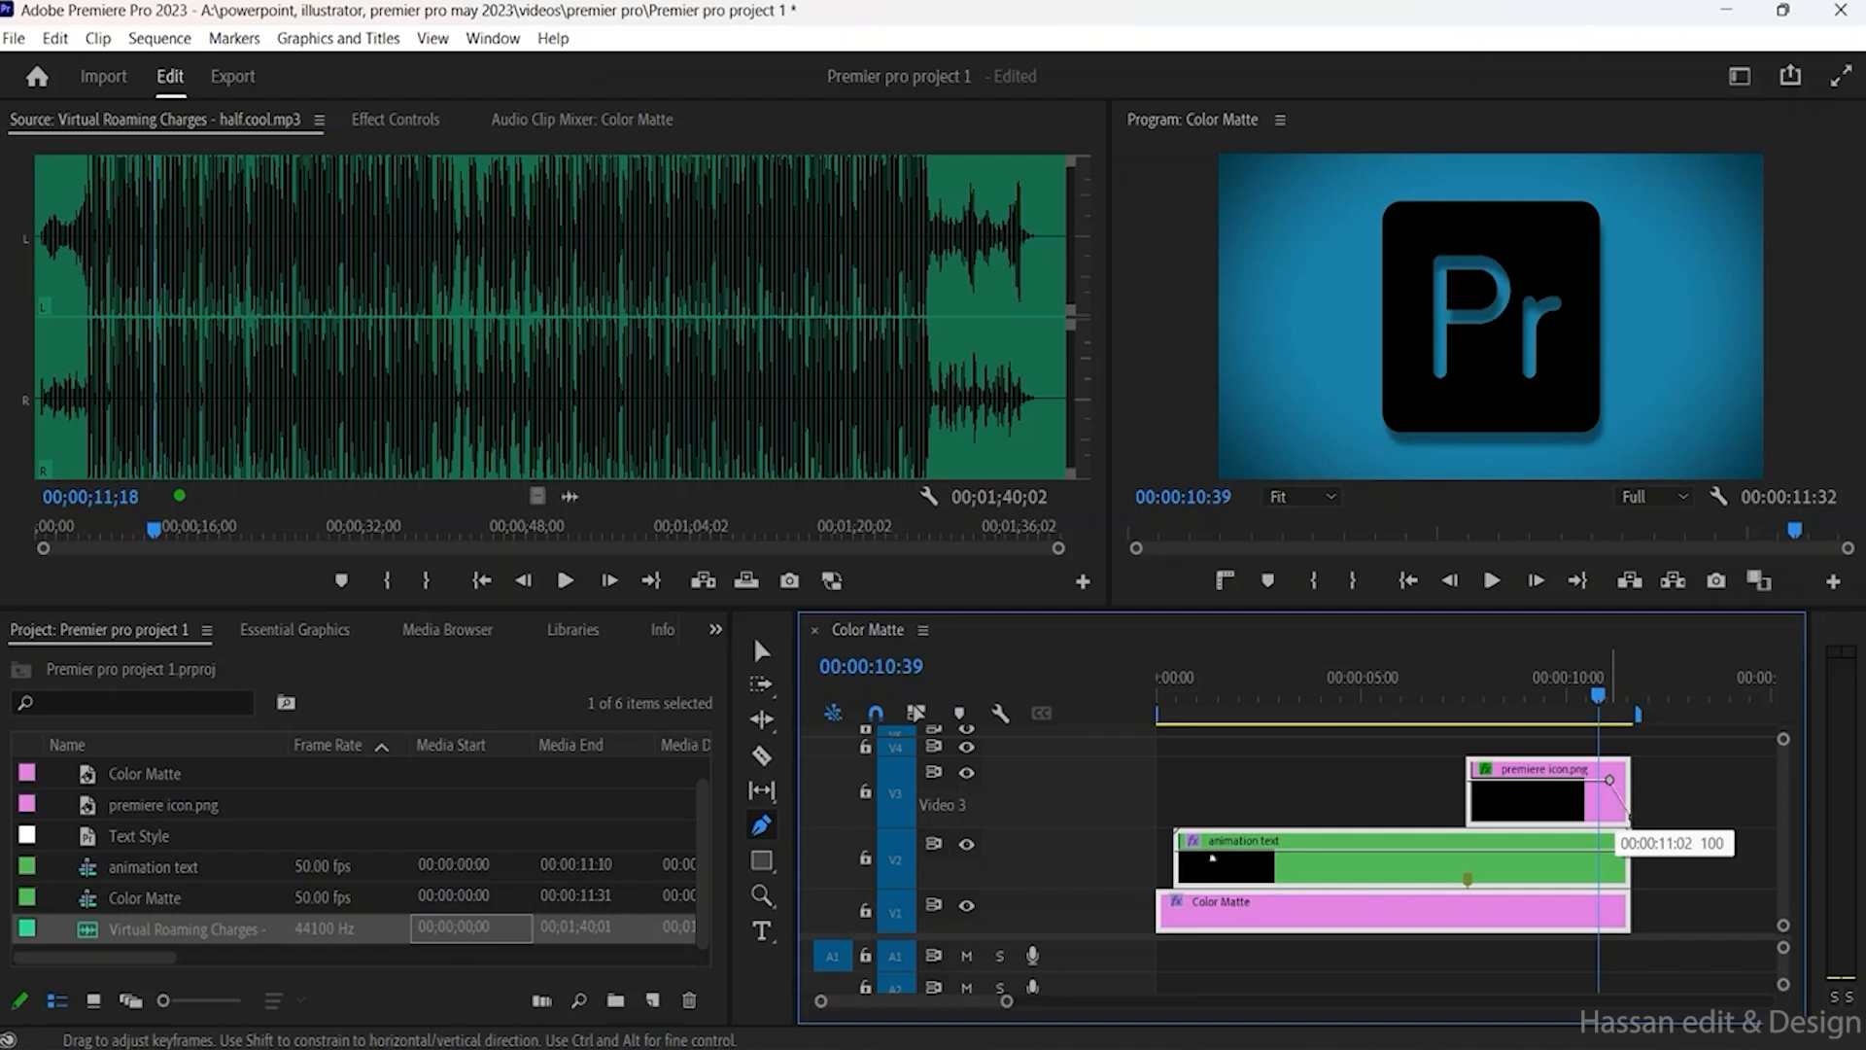
Step: Add opacity keyframes around 00:00:11:05 and at the ends of the animation text and Color Matte clips to fade both out
{"action": "left_click", "coordinate": [1617, 852]}
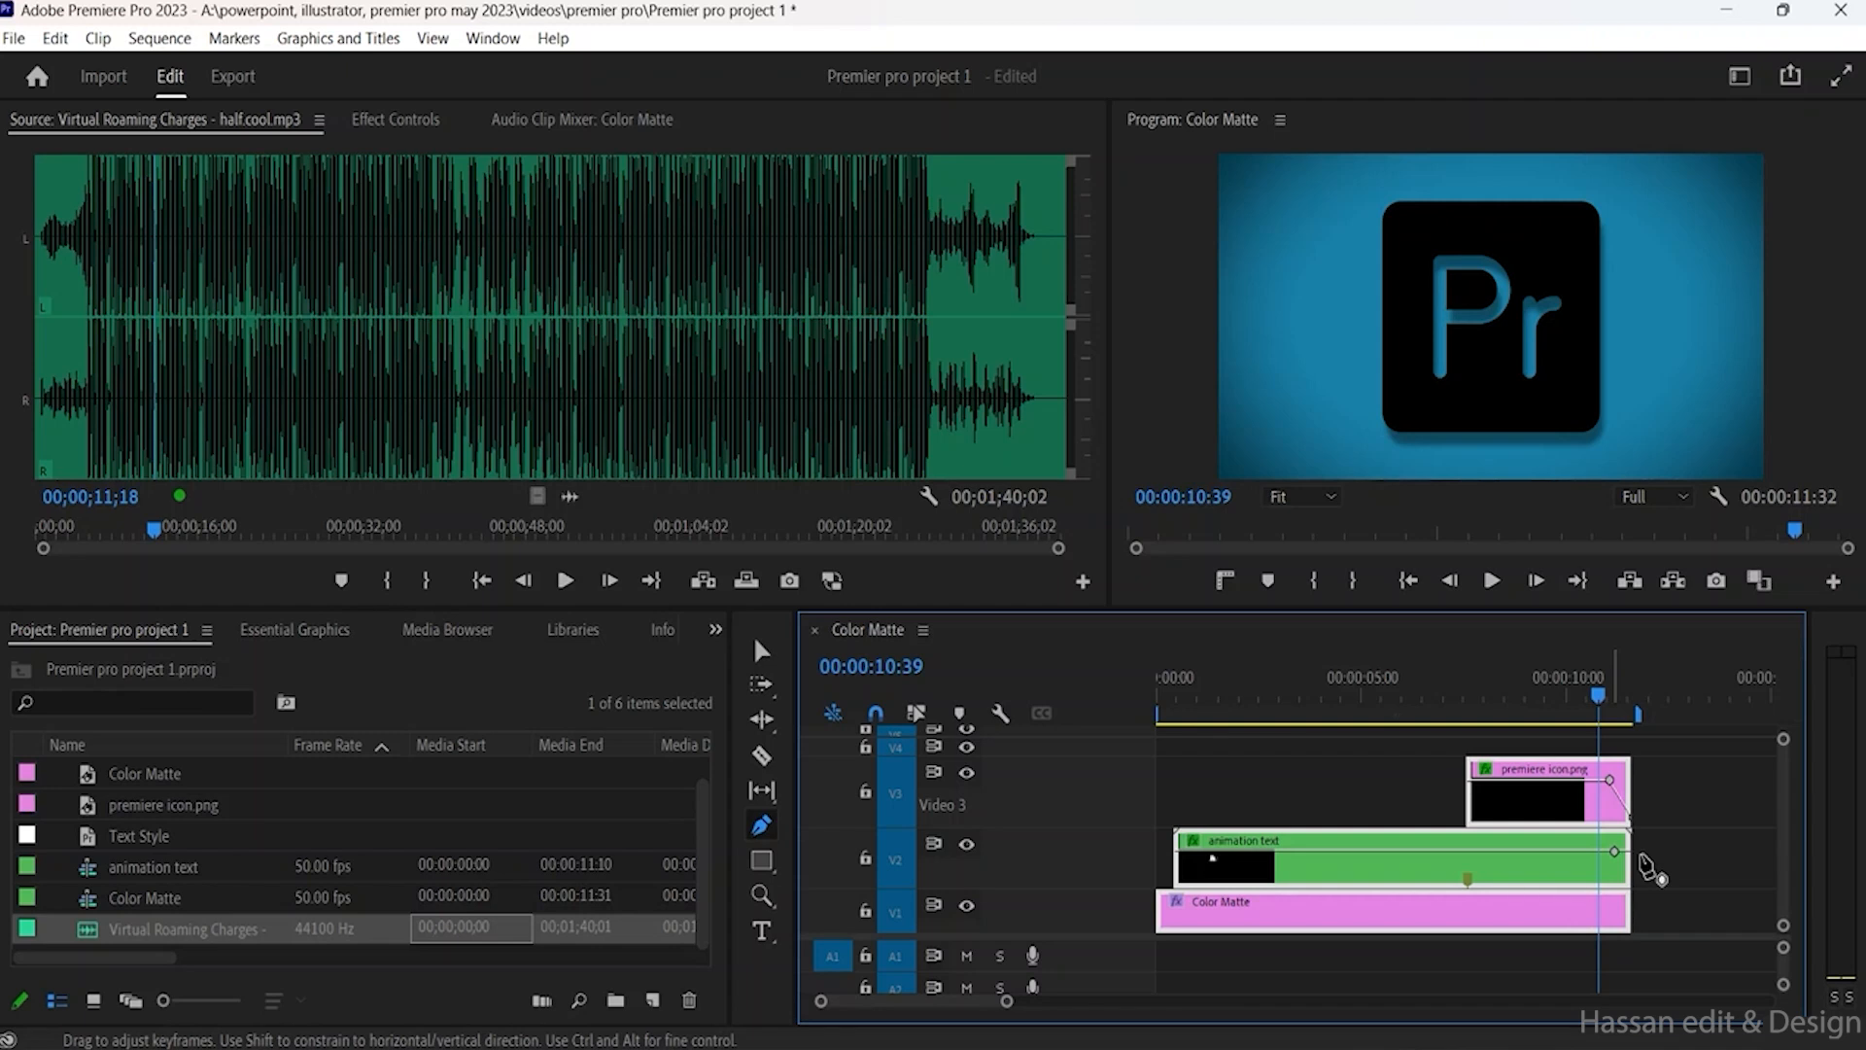
{"action": "left_click", "coordinate": [1613, 697]}
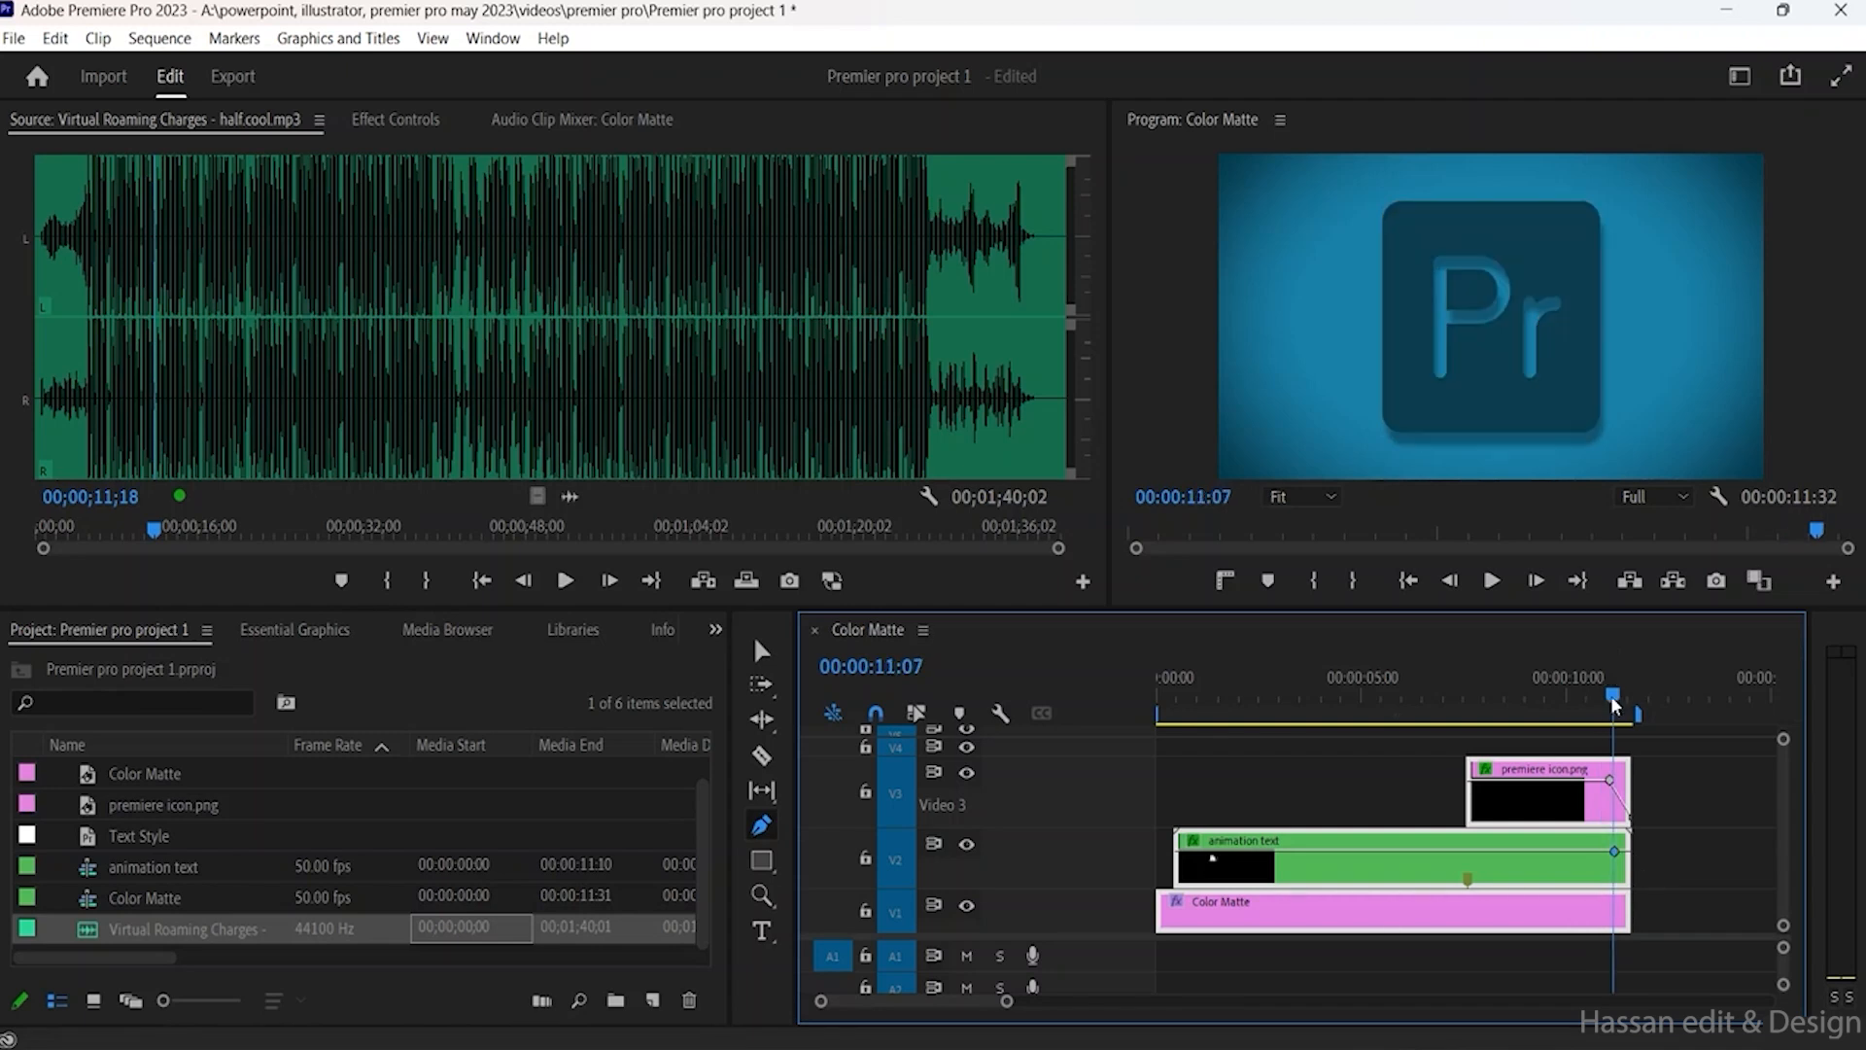
{"action": "left_click_drag", "start_coordinate": [1612, 696], "coordinate": [1618, 698]}
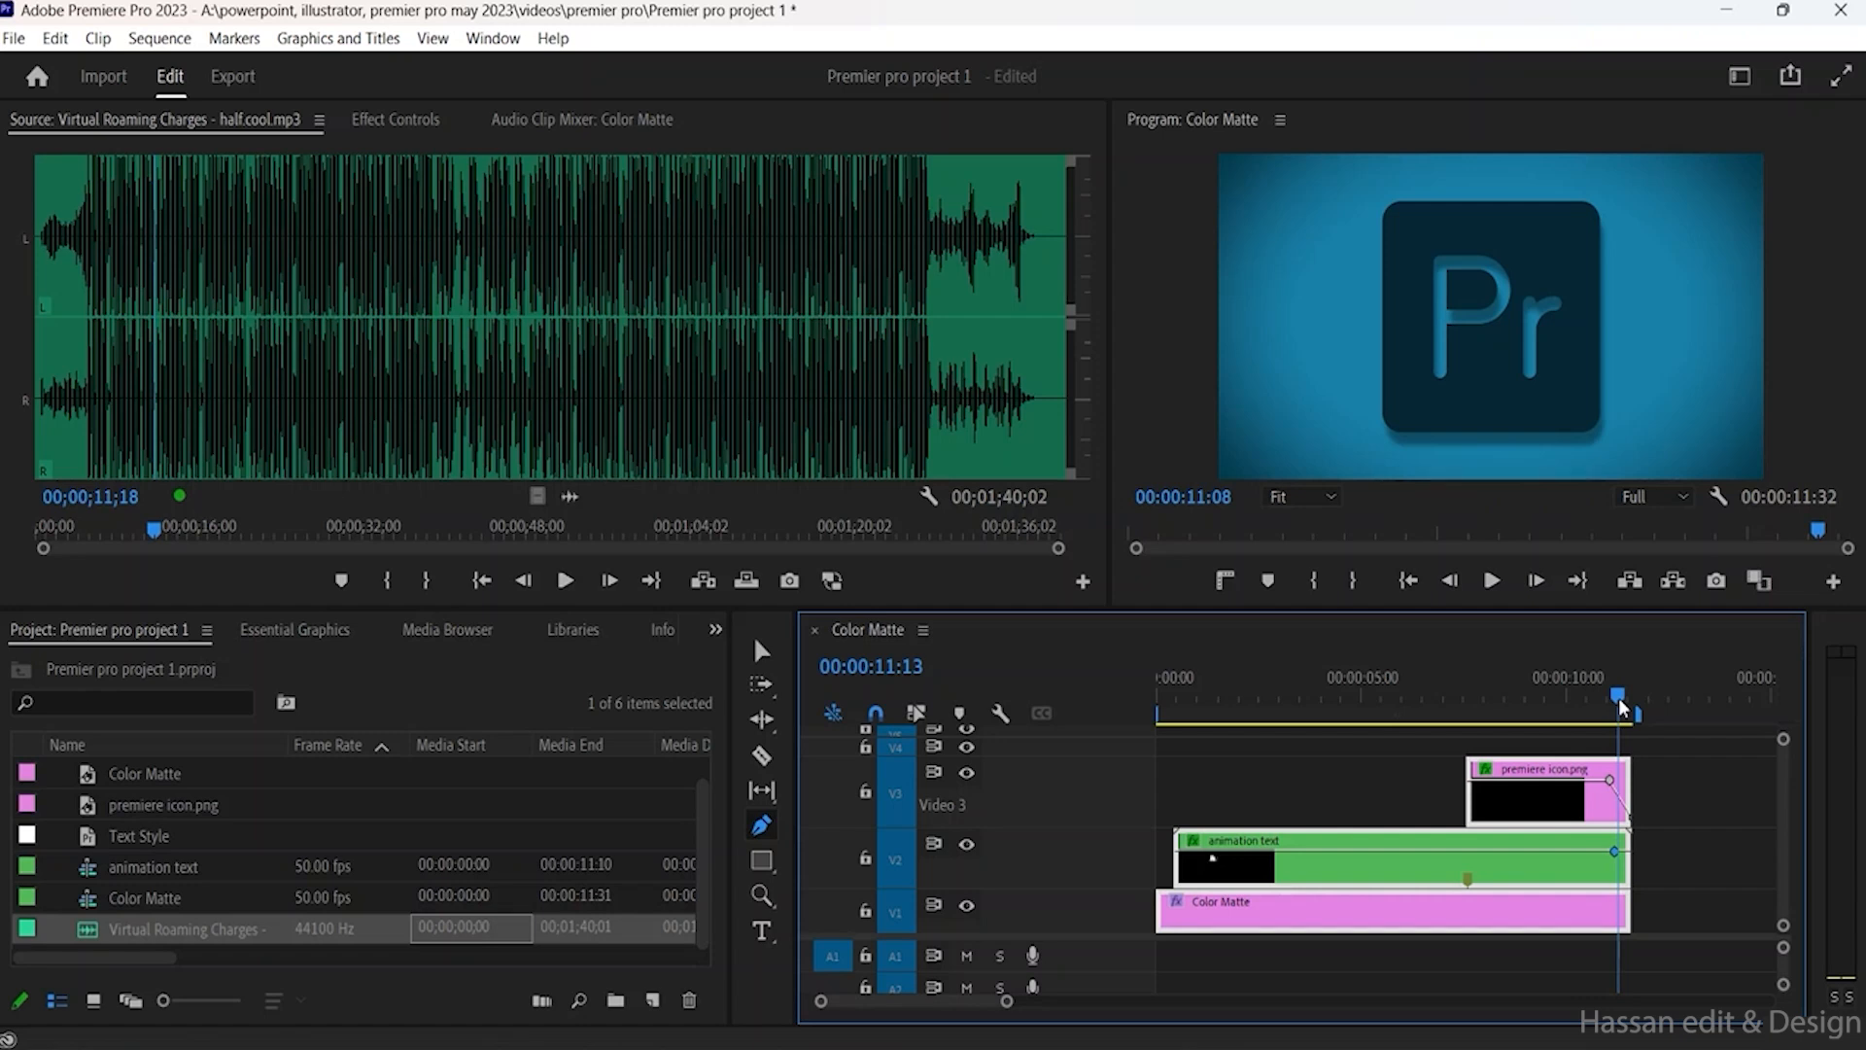
{"action": "left_click", "coordinate": [1612, 698]}
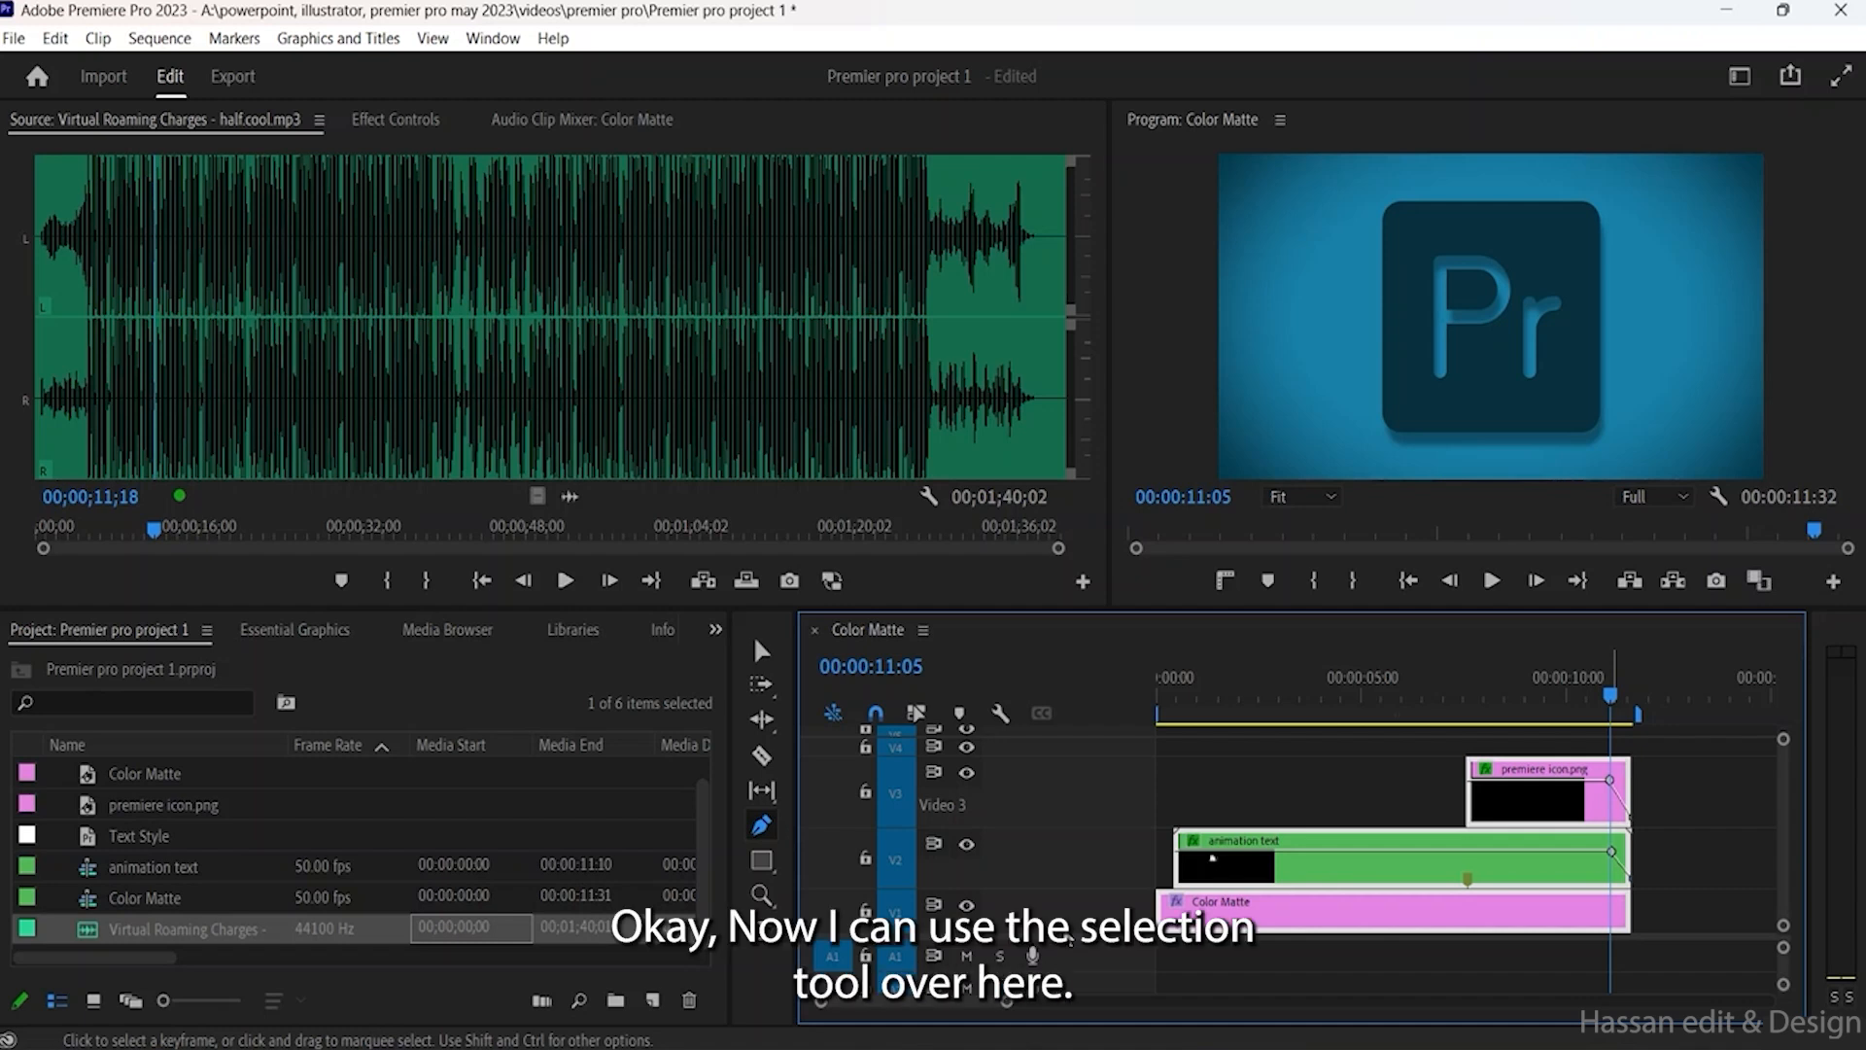
{"action": "scroll", "coordinate": [1070, 939], "scroll_direction": "down", "scroll_amount": 1}
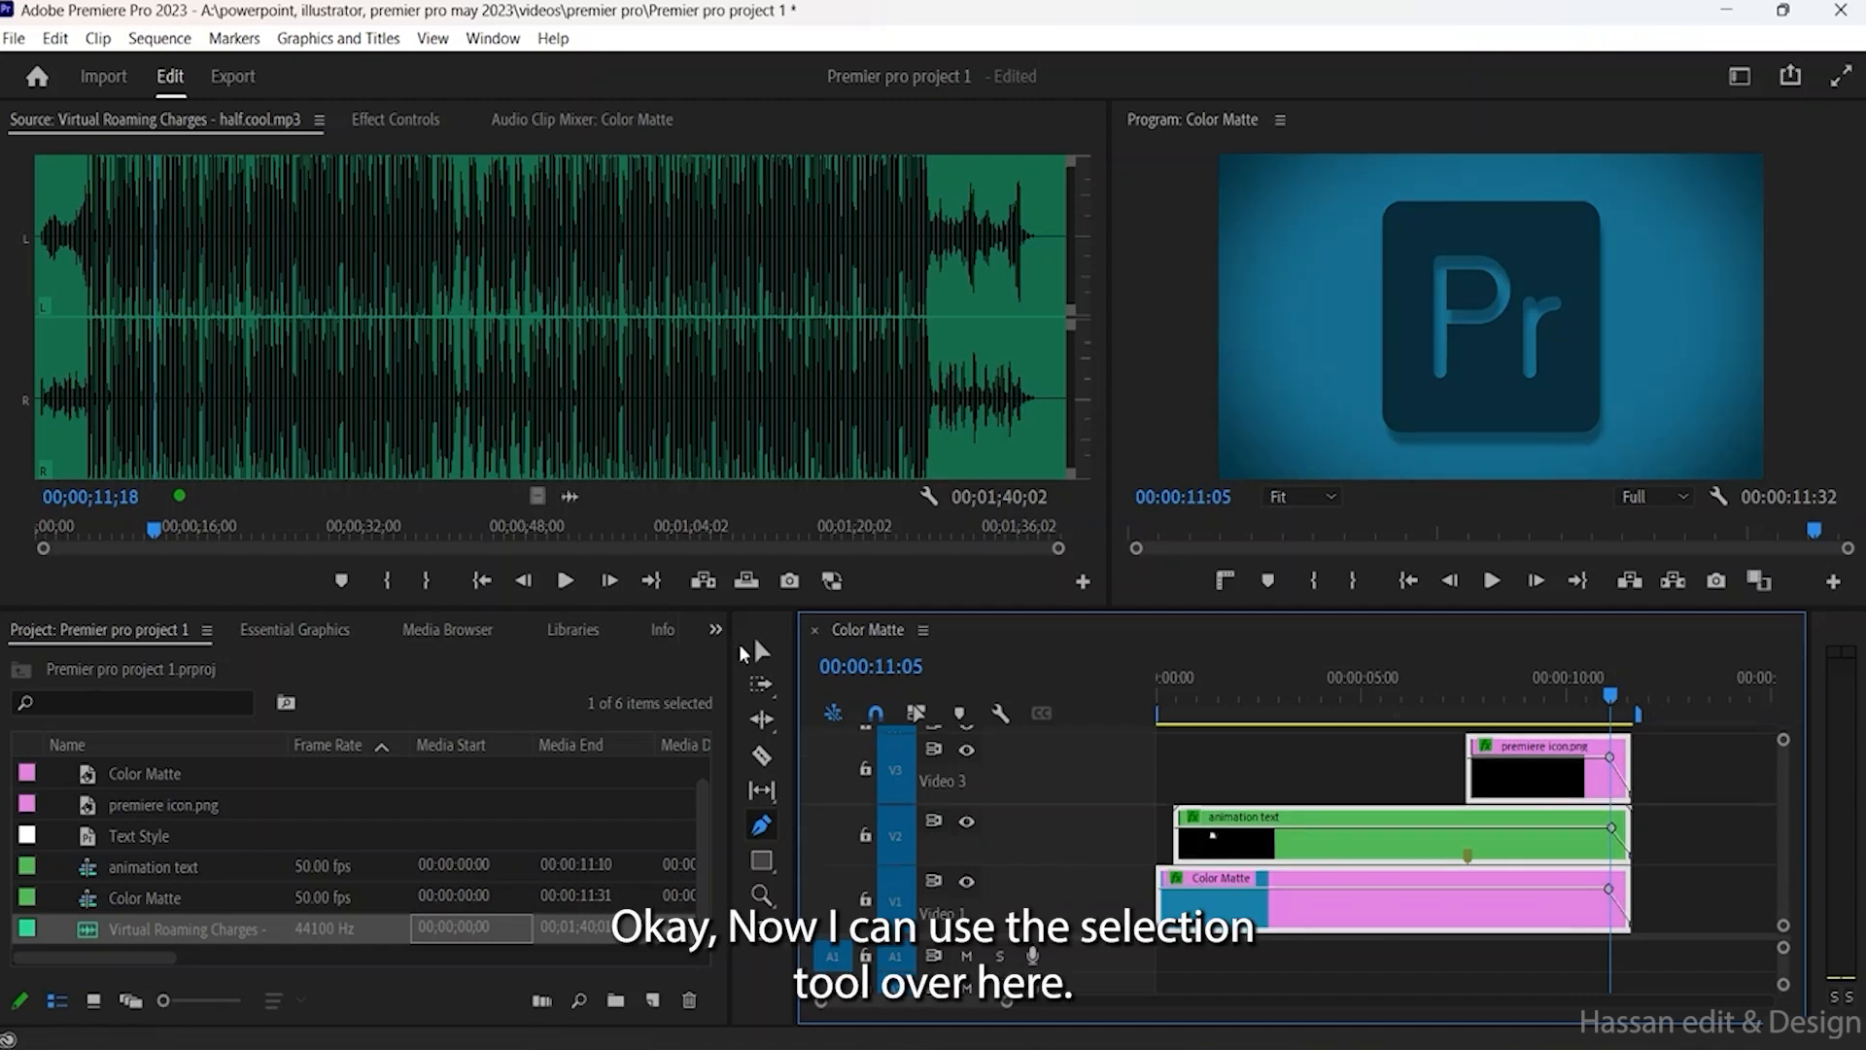
Step: Return to the Selection tool and apply Ease Out to the final opacity keyframe where the clips fade out
{"action": "left_click", "coordinate": [761, 650]}
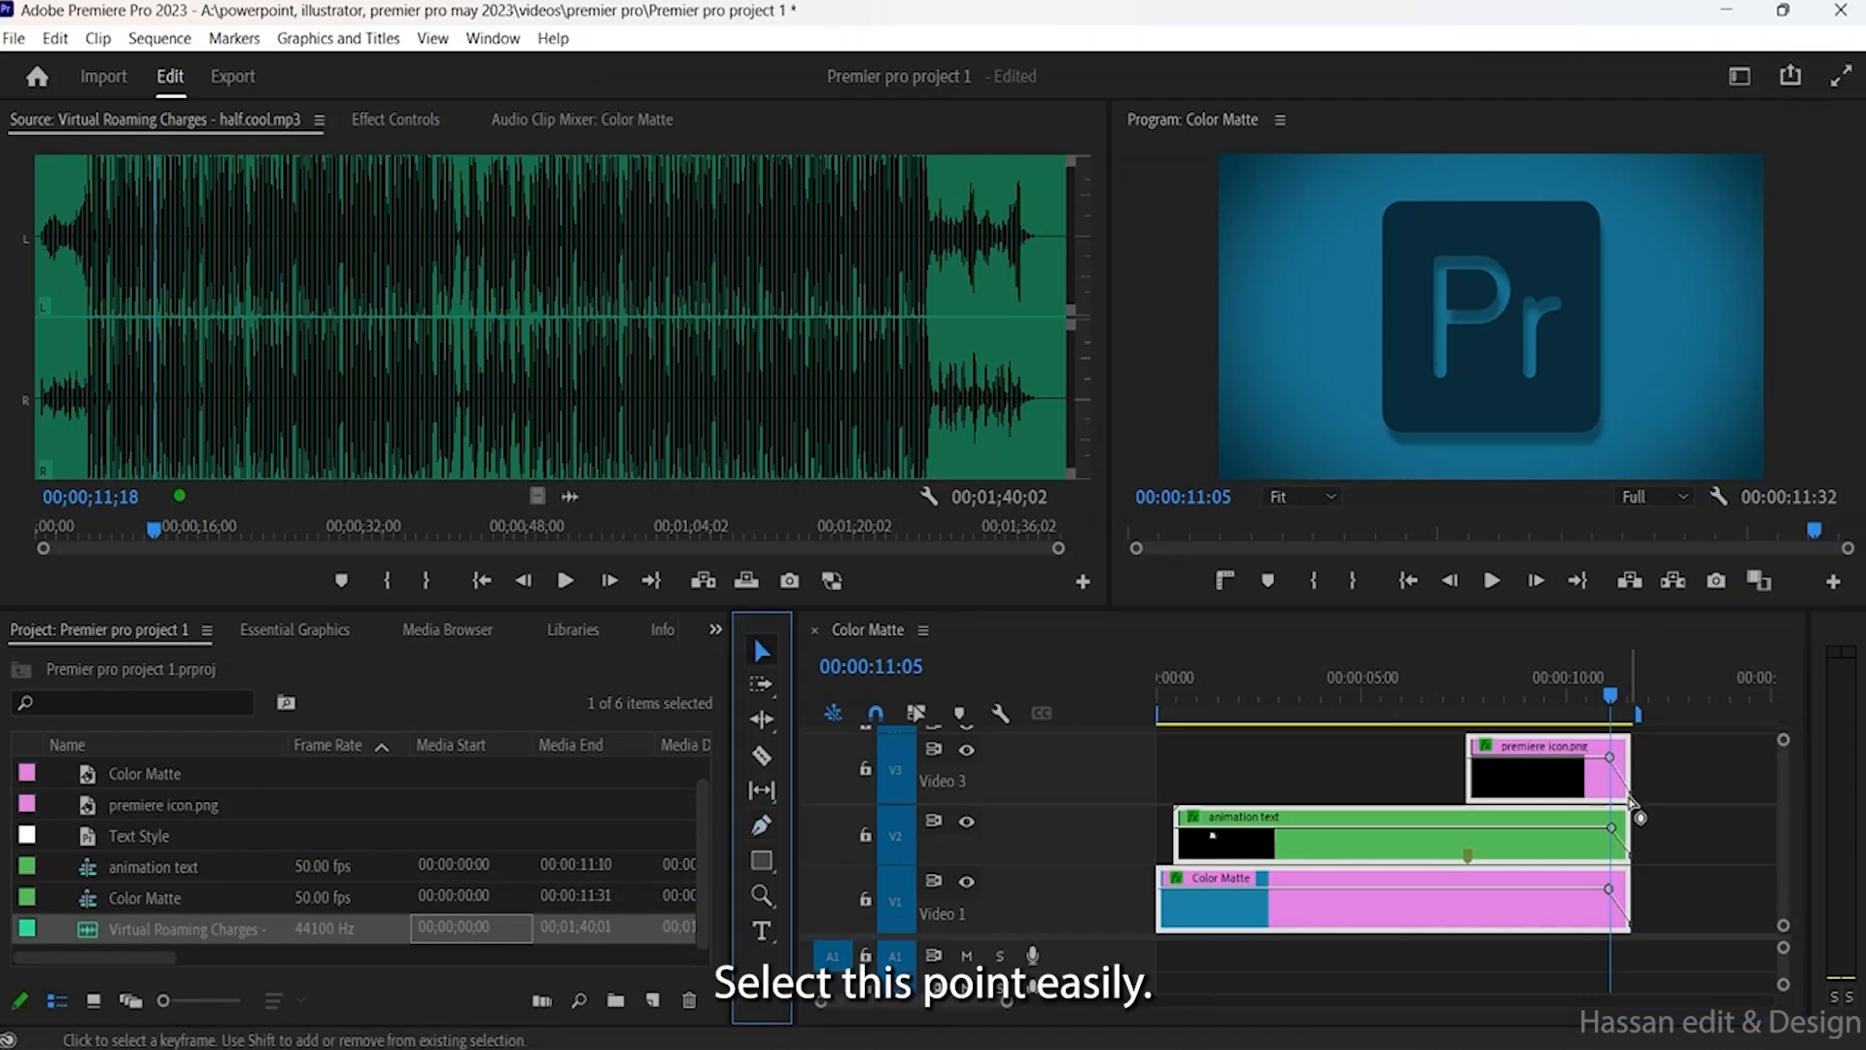
{"action": "double_click", "coordinate": [1629, 921]}
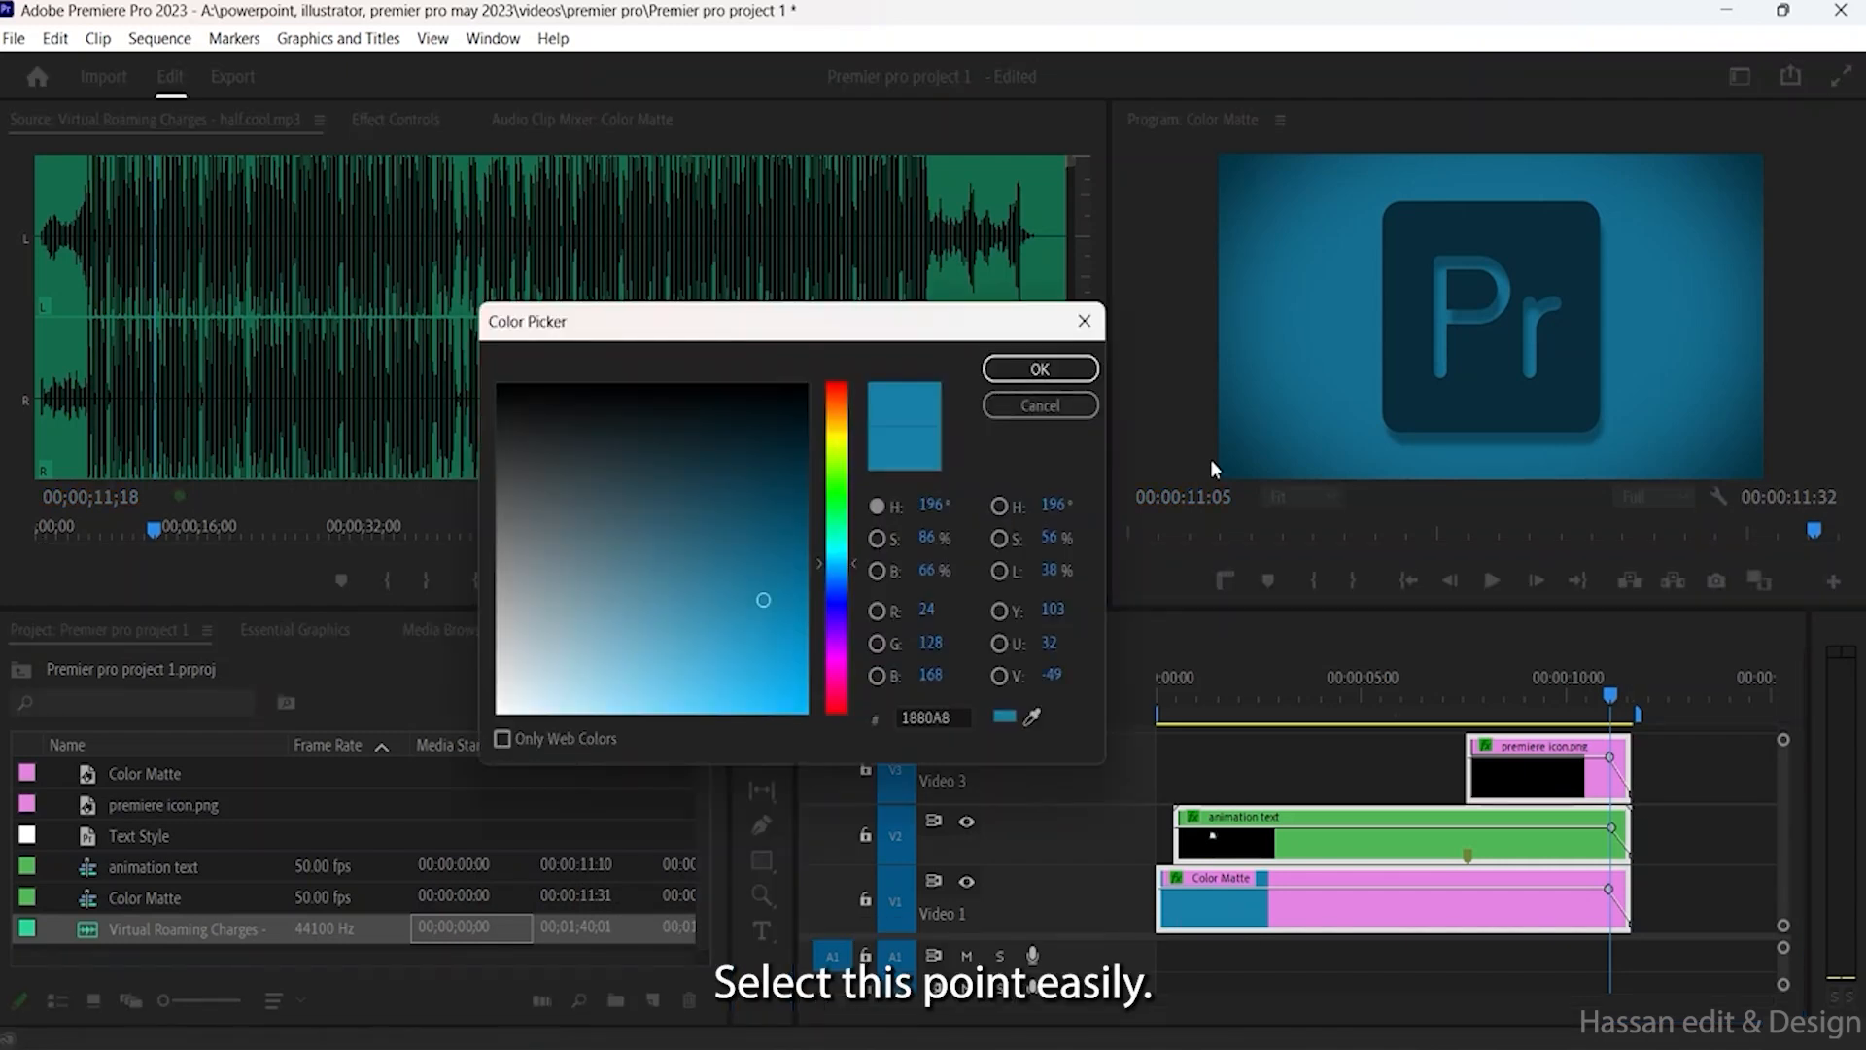
{"action": "right_click", "coordinate": [1629, 827]}
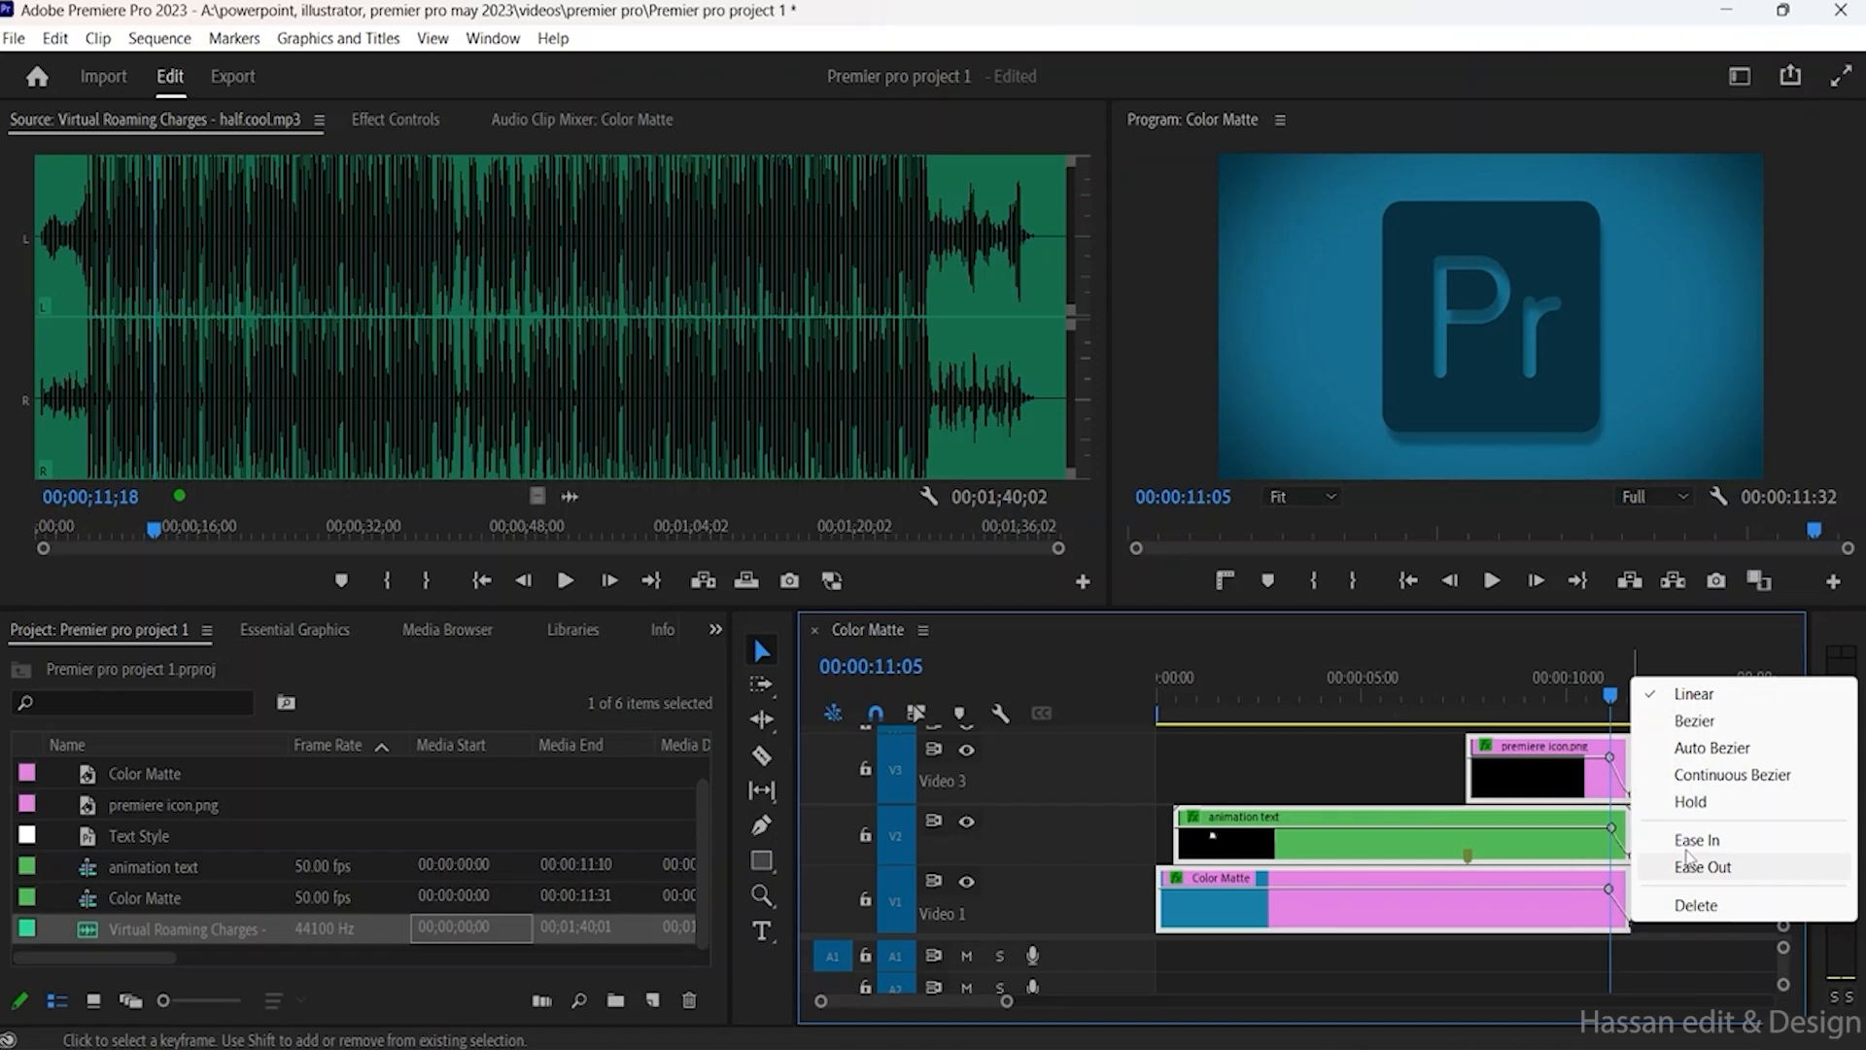
{"action": "left_click", "coordinate": [1686, 870]}
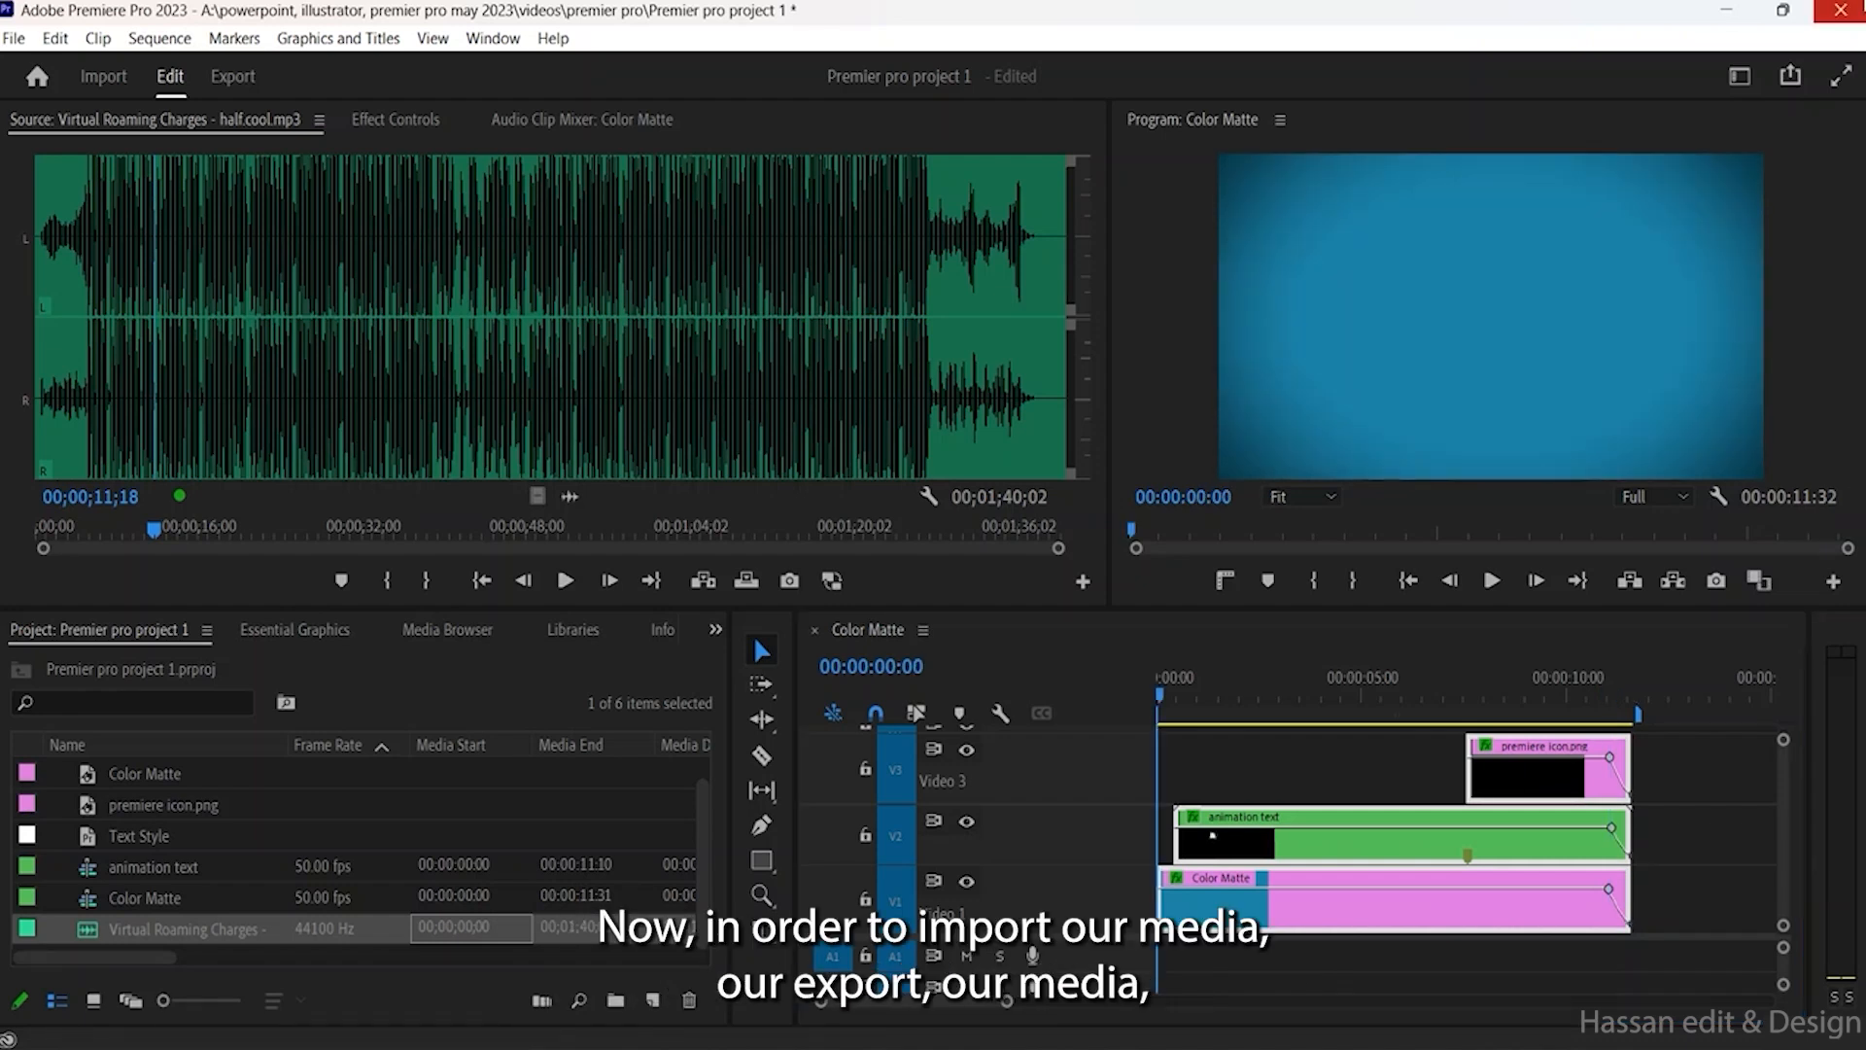
Step: Open the media export settings for the Color Matte sequence
{"action": "left_click", "coordinate": [15, 38]}
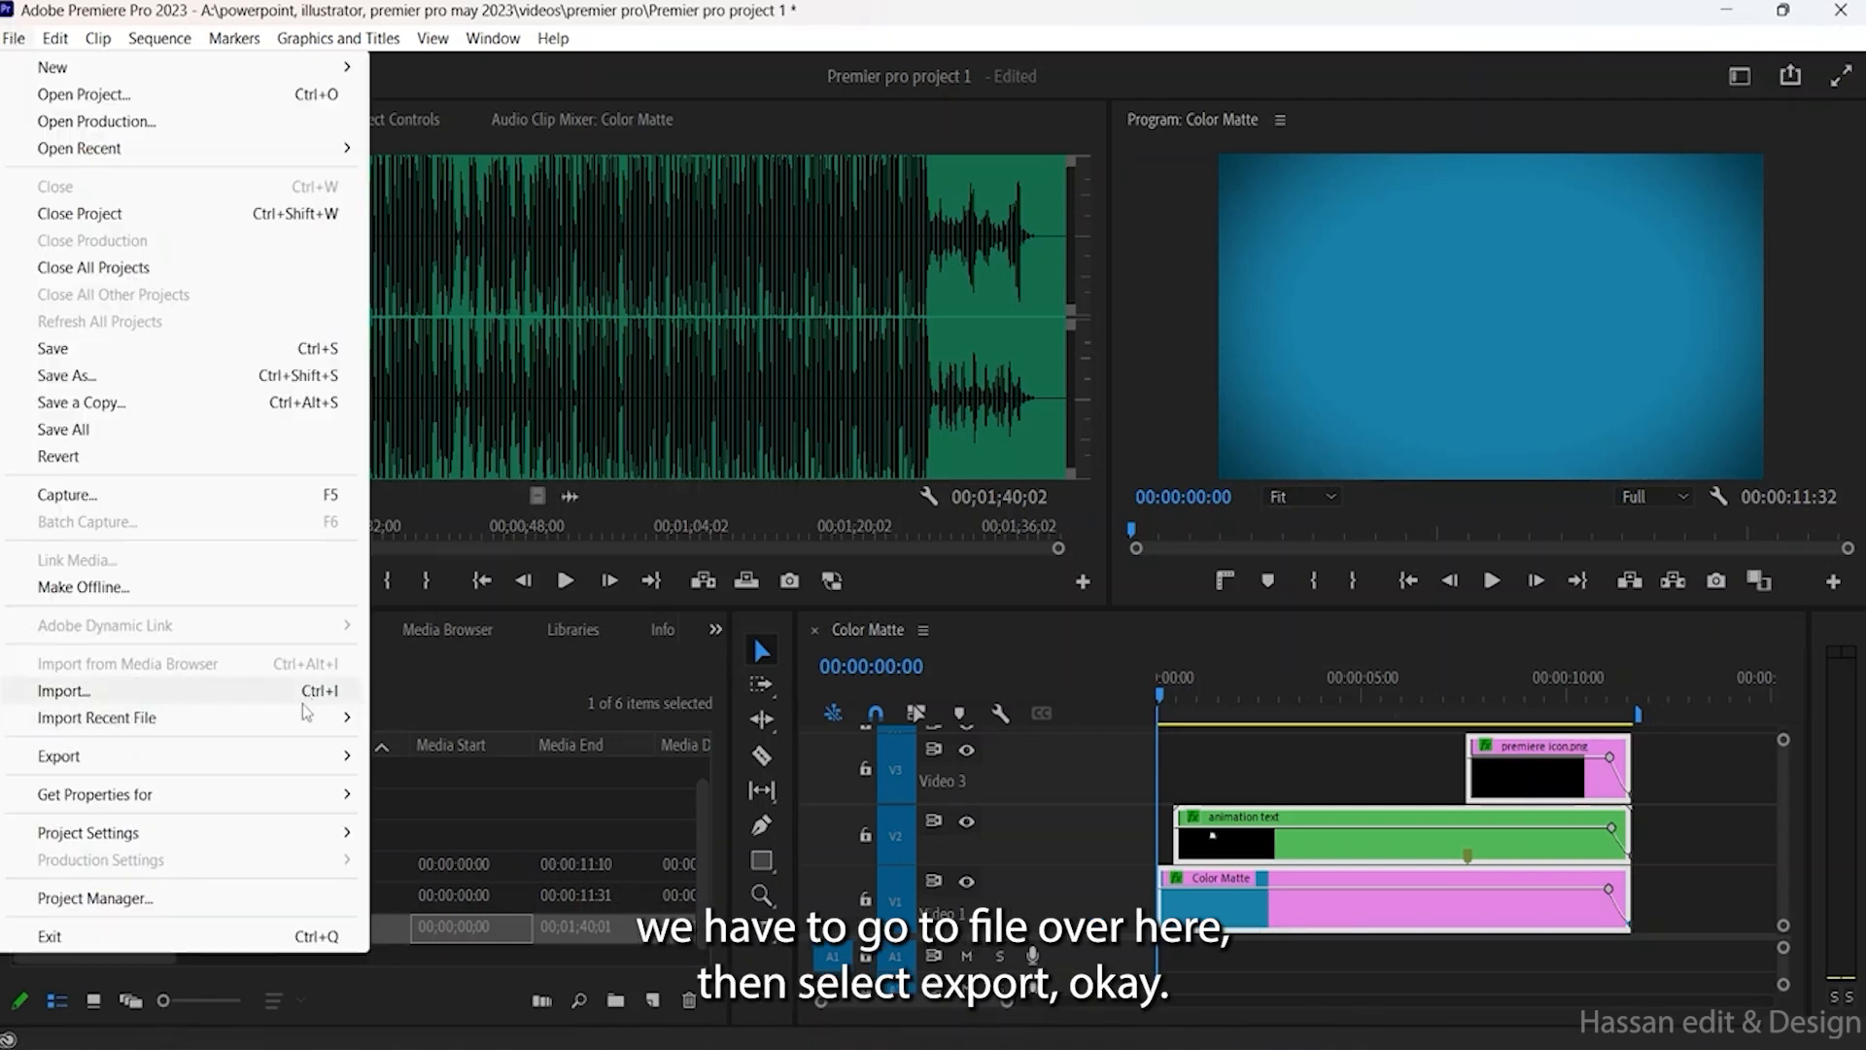
{"action": "mouse_move", "coordinate": [331, 758]}
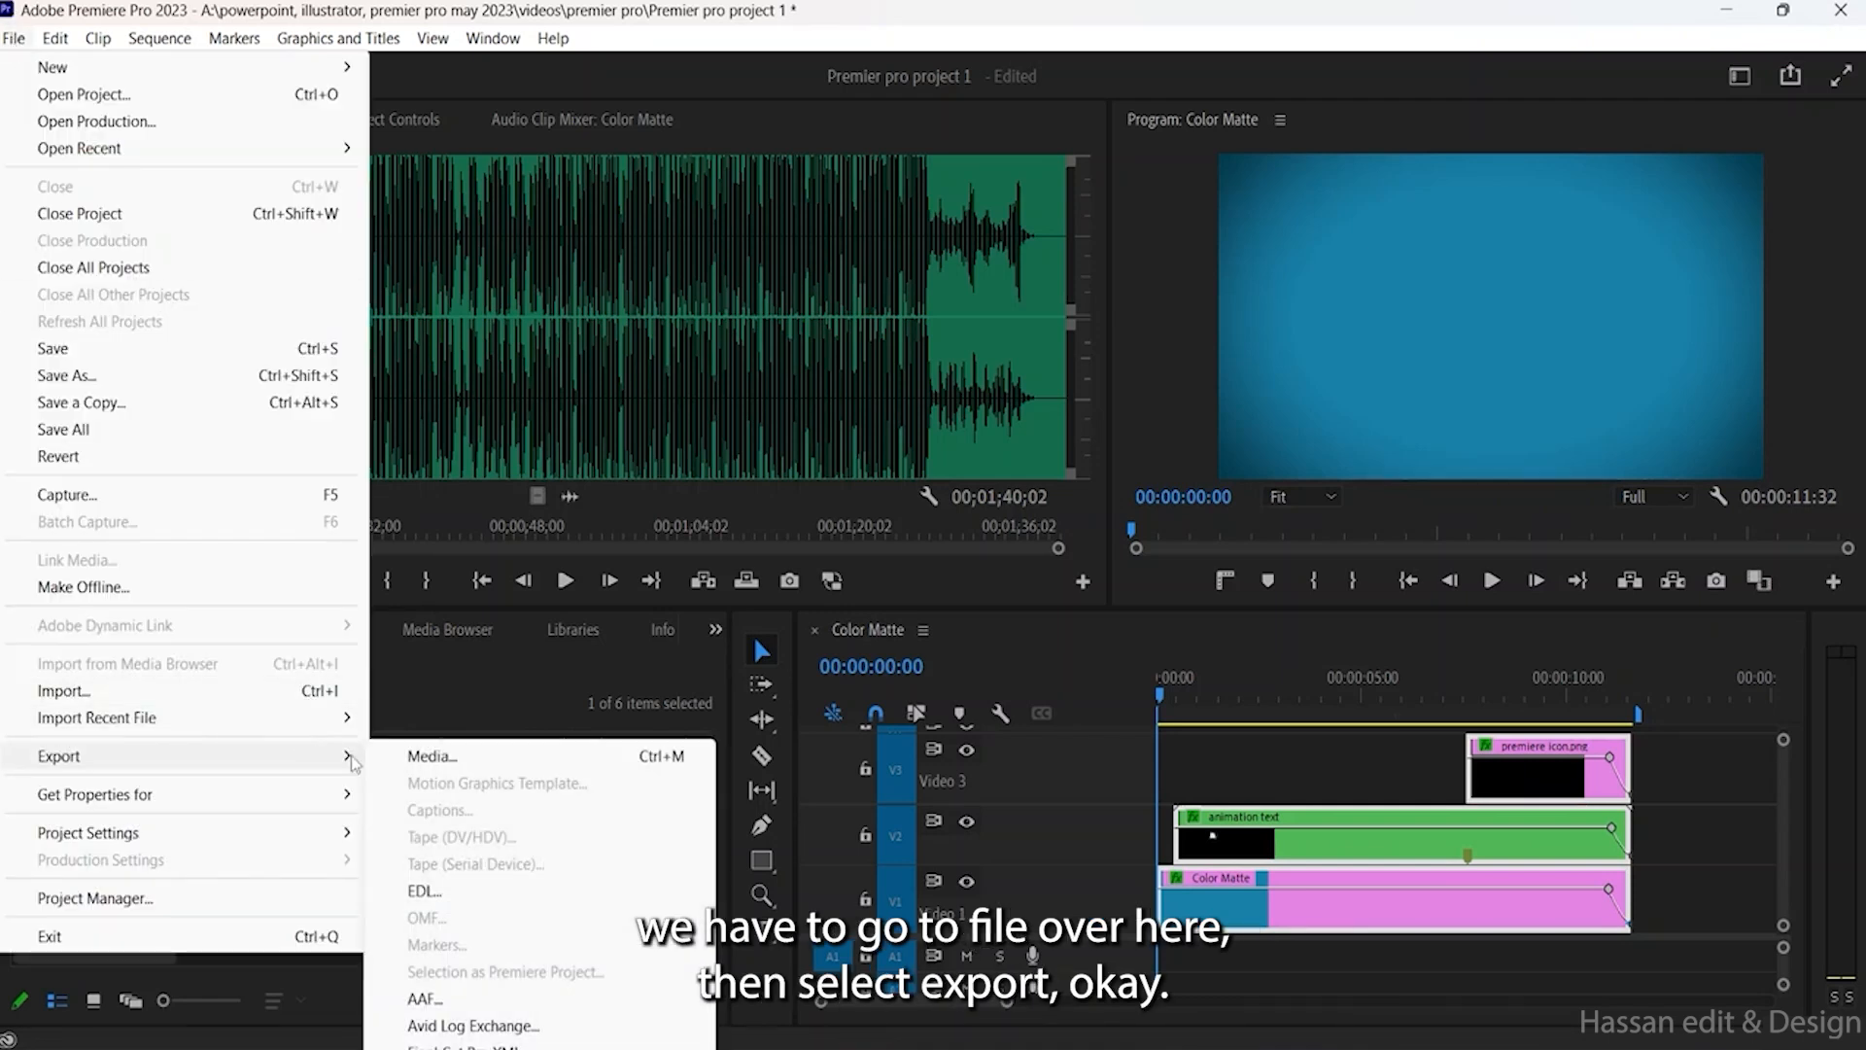
{"action": "left_click", "coordinate": [425, 765]}
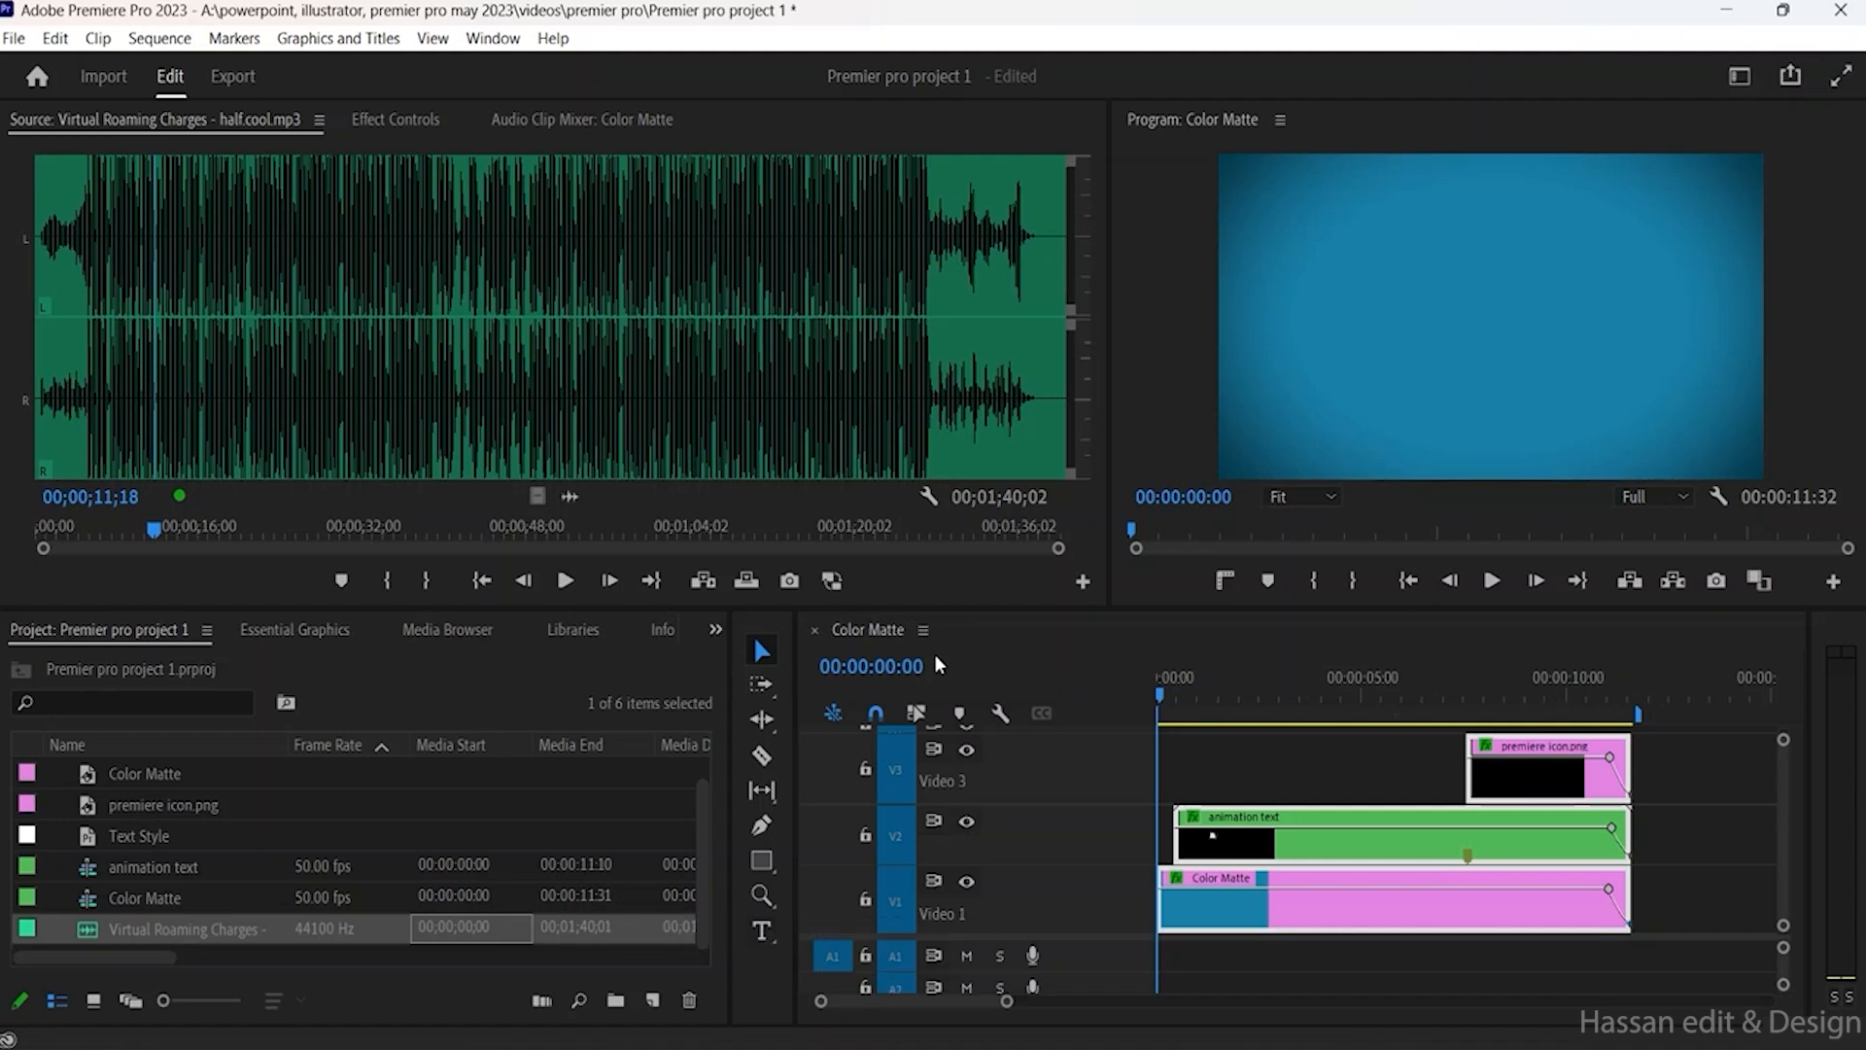
{"action": "left_click", "coordinate": [976, 688]}
{"action": "key", "text": "ctrl+m"}
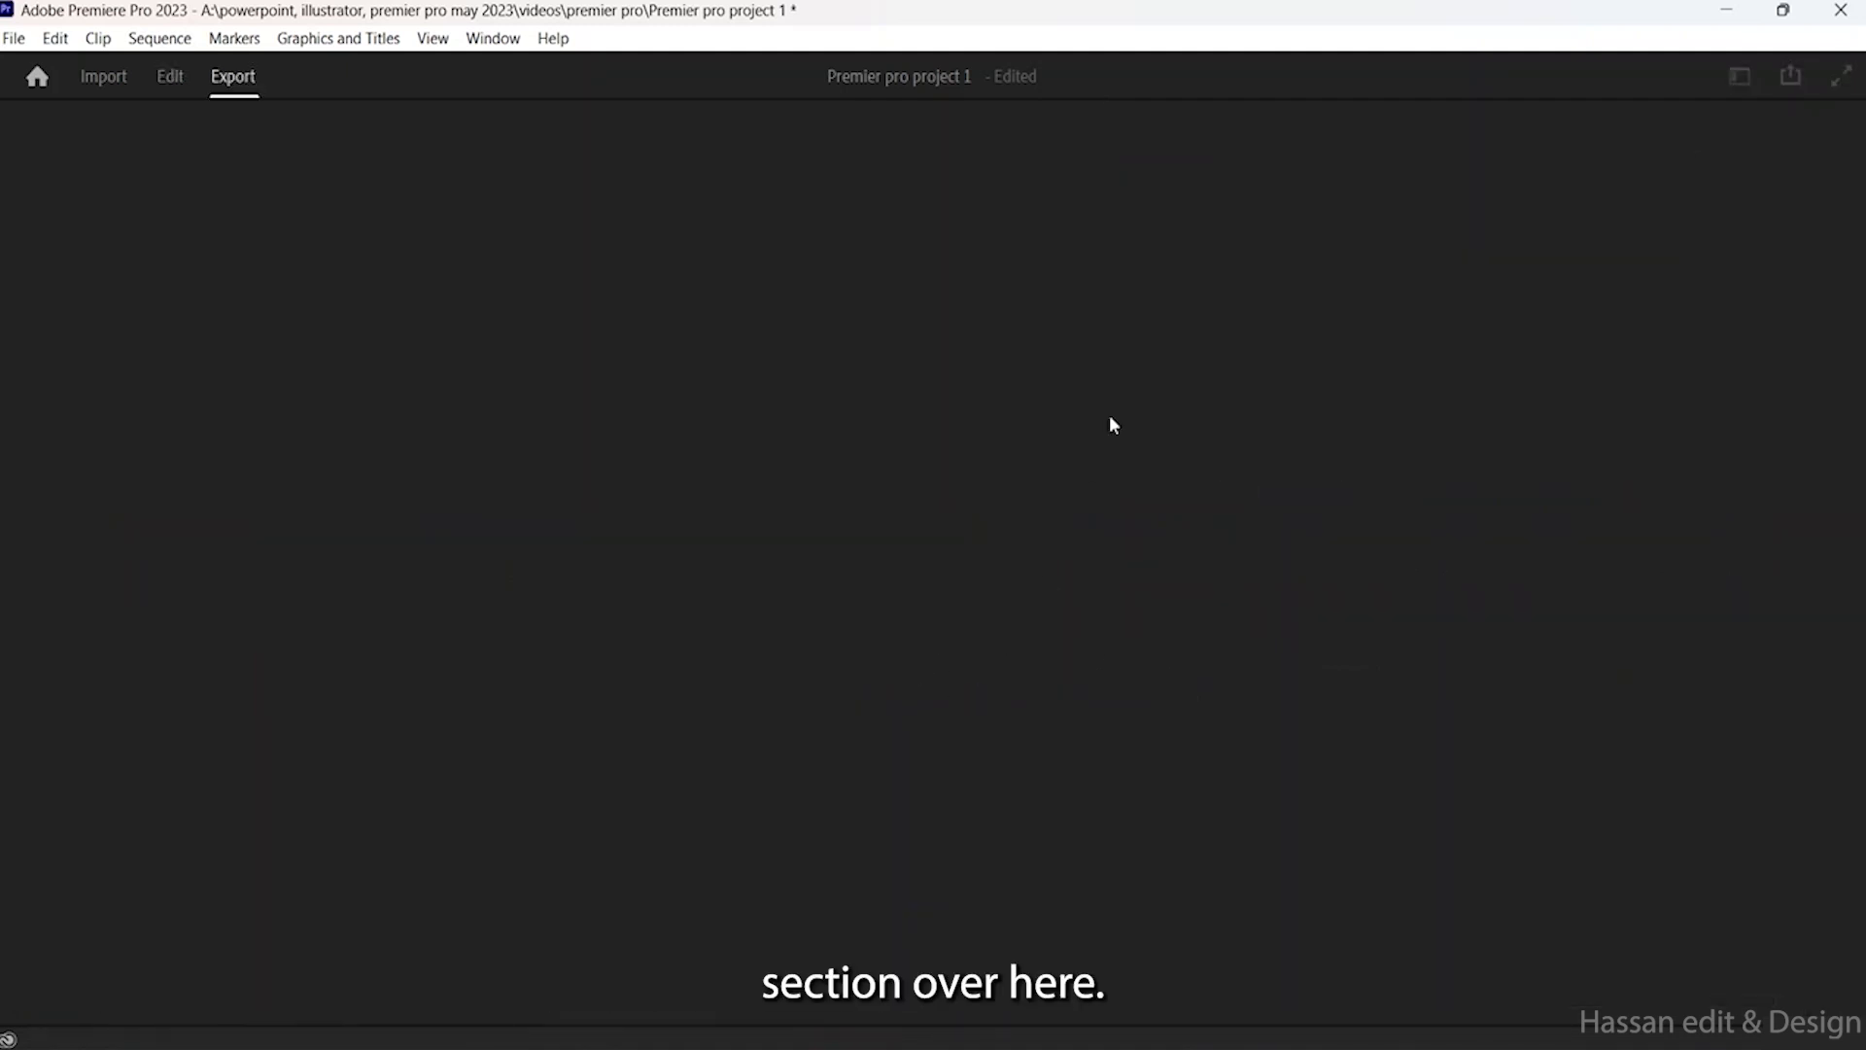